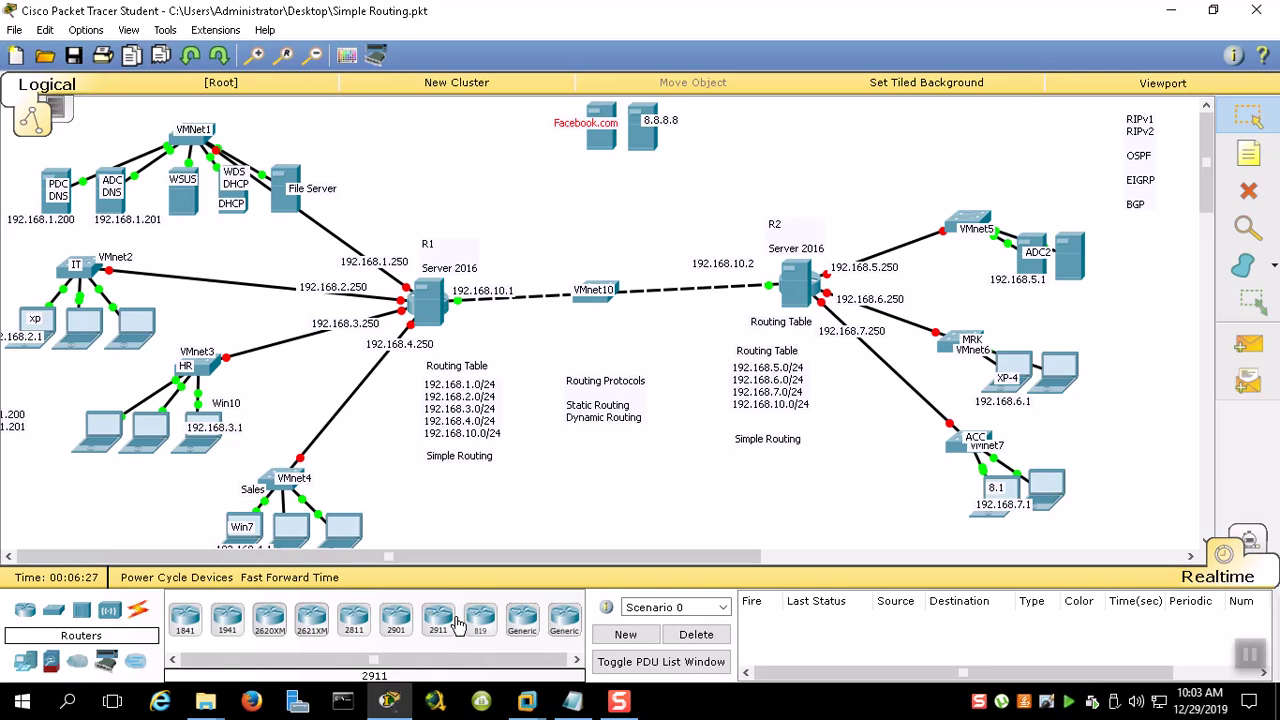
Add a 2811 router just below the Facebook.com and 8.8.8.8 servers and label it ISP
{"action": "left_click_drag", "start_coordinate": [352, 622], "coordinate": [625, 193]}
{"action": "key", "text": "n"}
{"action": "left_click", "coordinate": [622, 180]}
{"action": "type", "text": "ISP"}
{"action": "left_click", "coordinate": [707, 178]}
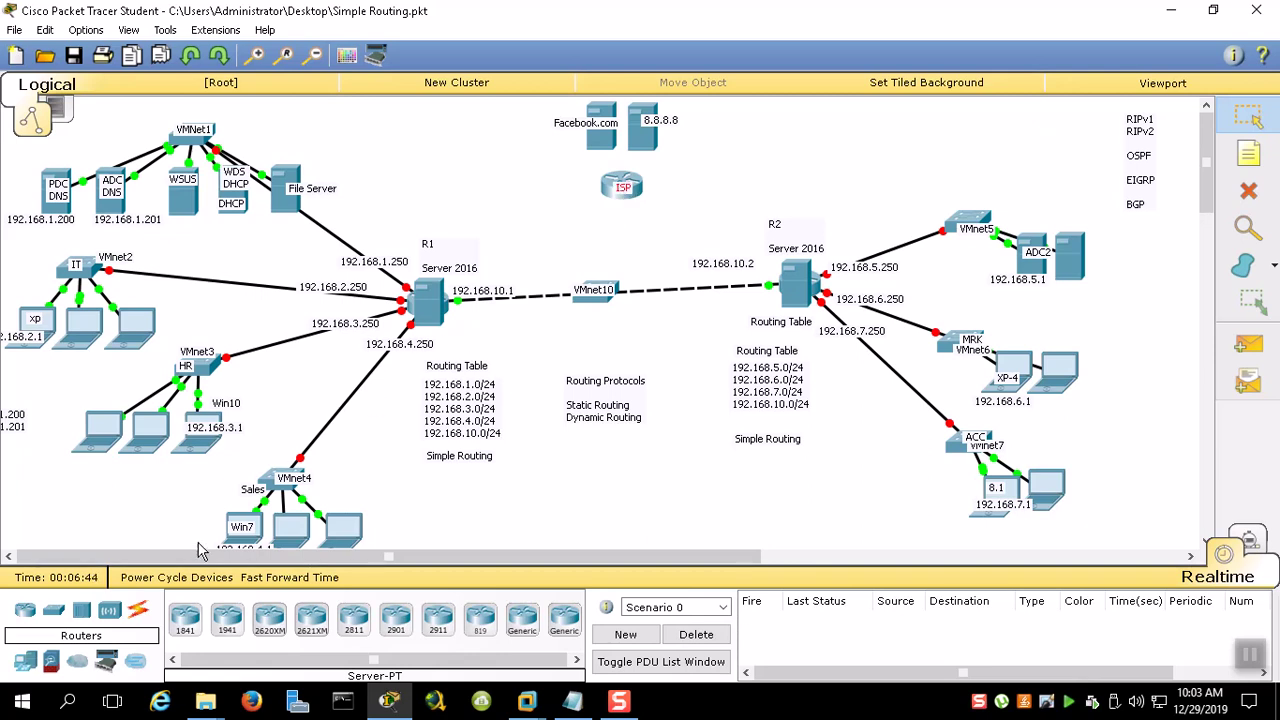
Add a 2960 switch to the right of the ISP router and the 8.8.8.8 server
{"action": "left_click", "coordinate": [55, 611]}
{"action": "left_click", "coordinate": [269, 618]}
{"action": "left_click", "coordinate": [698, 162]}
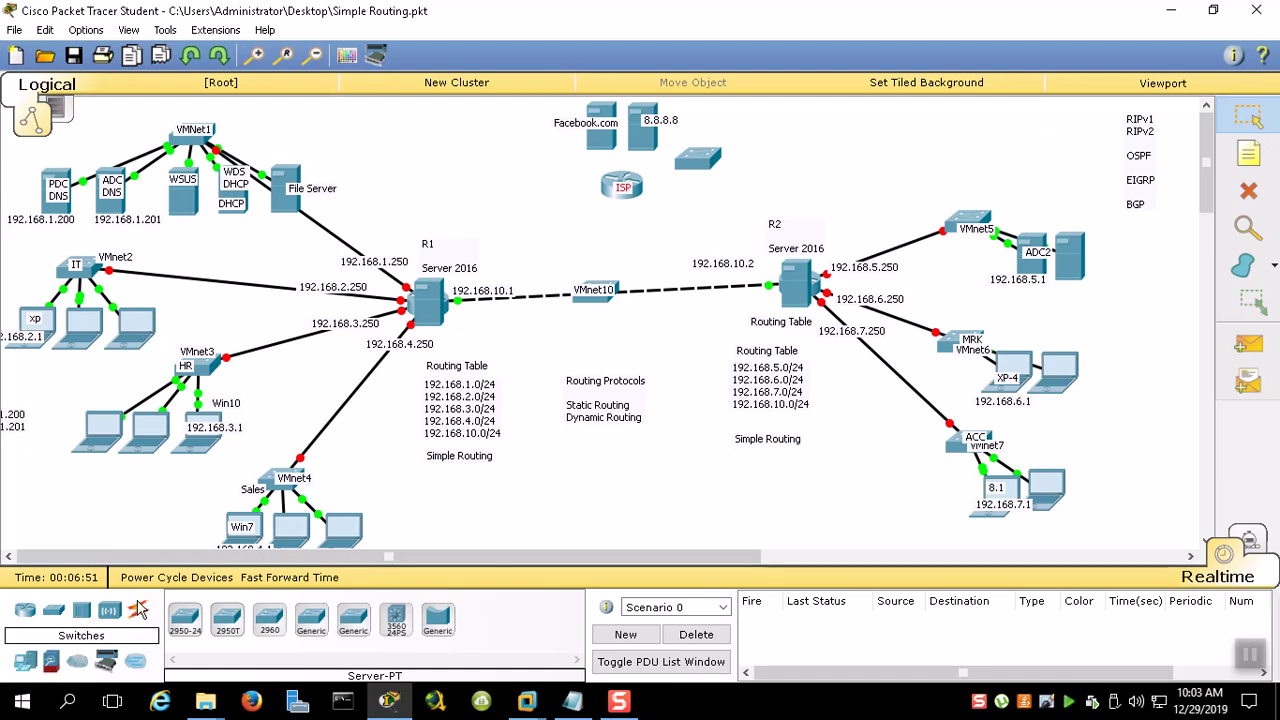
Connect the ISP router, the Facebook.com server and the 8.8.8.8 server to the new switch using automatically chosen connection types
{"action": "left_click", "coordinate": [139, 610]}
{"action": "left_click", "coordinate": [184, 620]}
{"action": "left_click", "coordinate": [622, 185]}
{"action": "left_click", "coordinate": [698, 158]}
{"action": "left_click", "coordinate": [184, 620]}
{"action": "left_click", "coordinate": [605, 132]}
{"action": "left_click", "coordinate": [698, 160]}
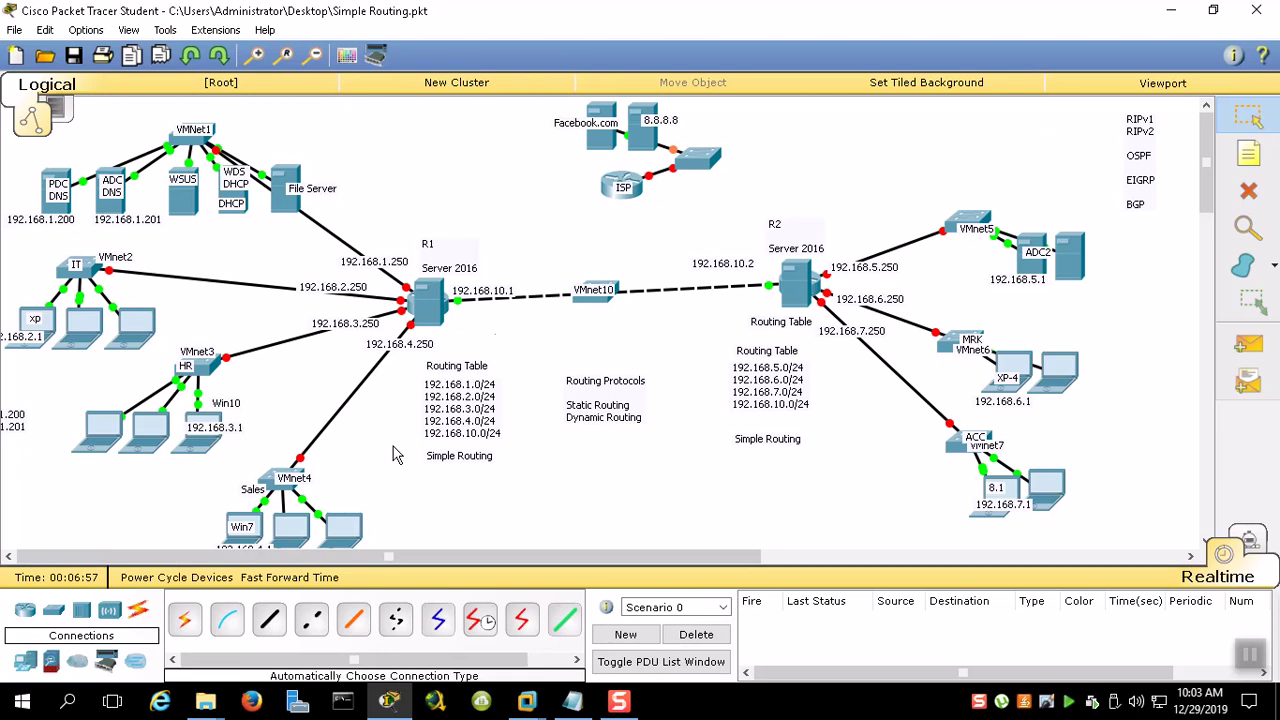
{"action": "left_click", "coordinate": [697, 168]}
{"action": "left_click", "coordinate": [643, 141]}
Switch to the R1 machine in VMware Workstation and look through the virtual machine library for the ISP machine
{"action": "left_click", "coordinate": [527, 701]}
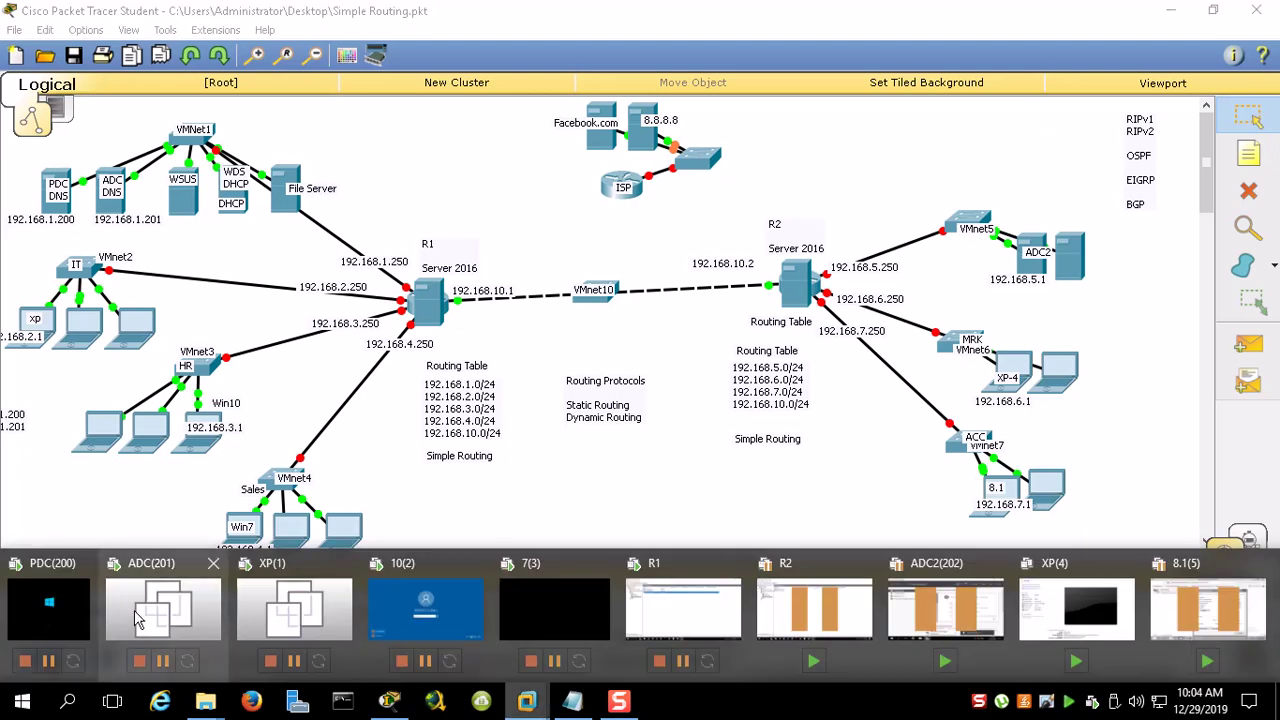
{"action": "left_click", "coordinate": [650, 590]}
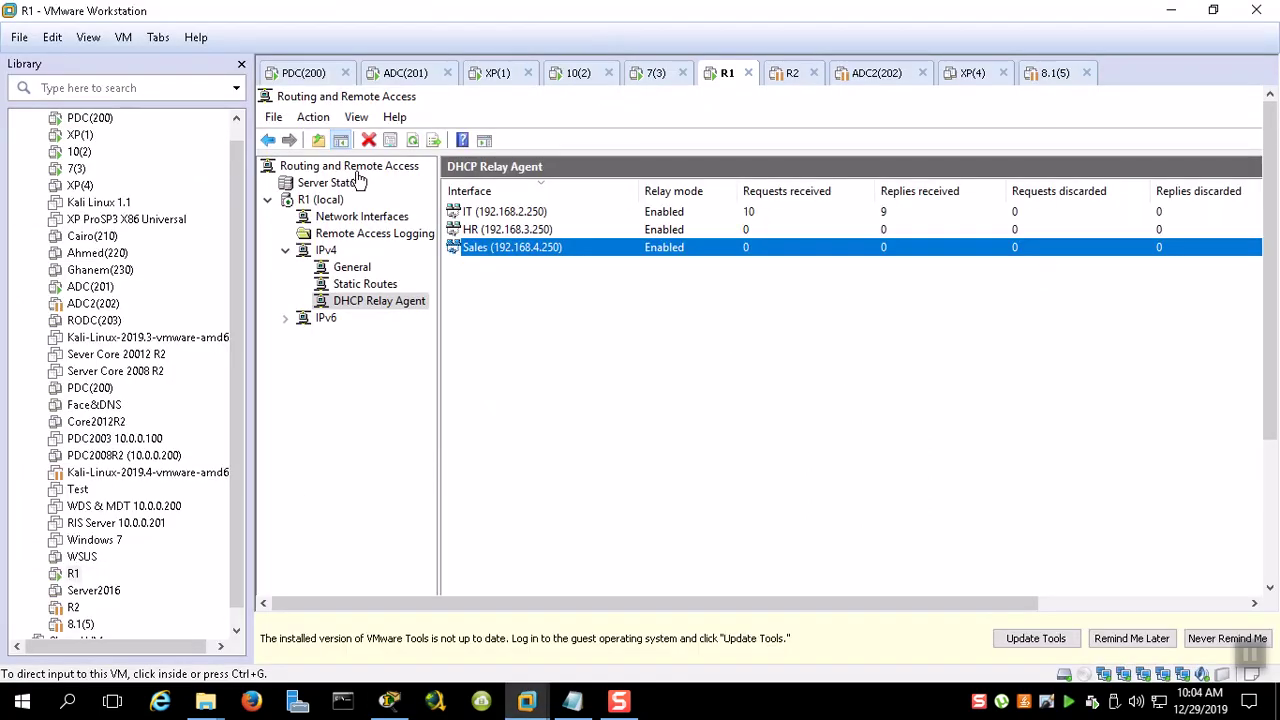
{"action": "scroll", "coordinate": [85, 580], "scroll_direction": "down", "scroll_amount": 1}
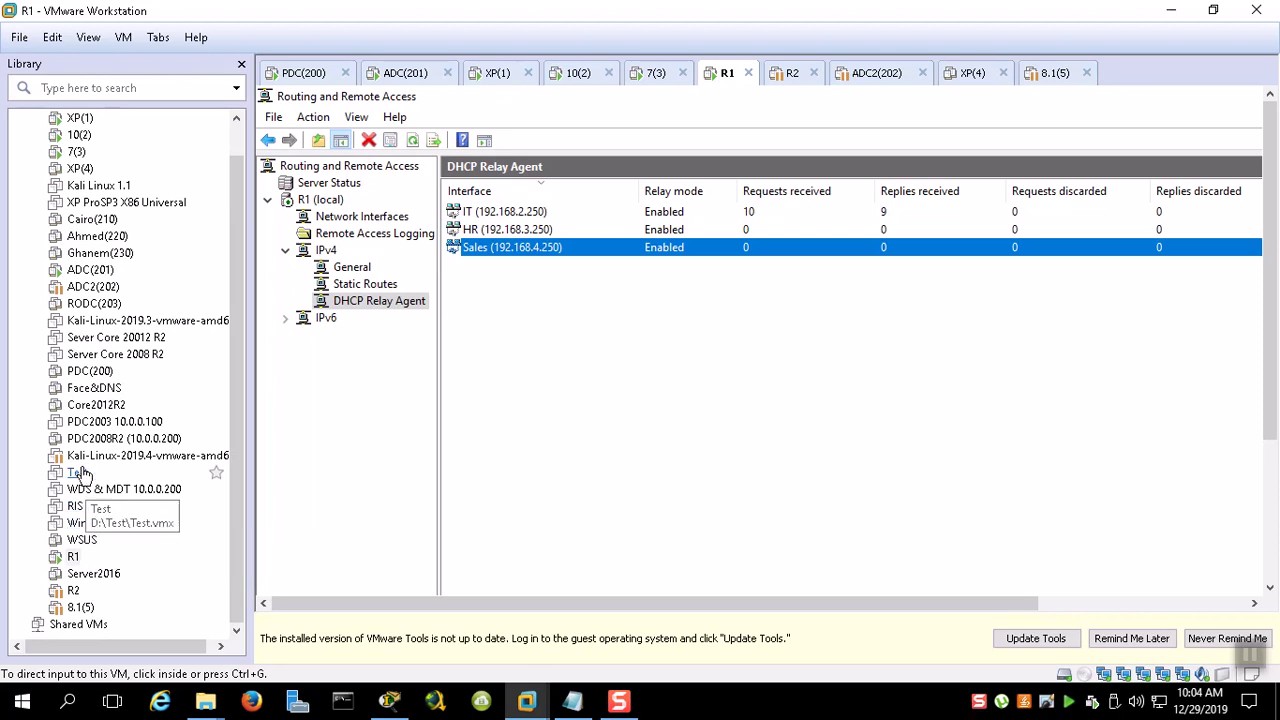
{"action": "scroll", "coordinate": [90, 390], "scroll_direction": "up", "scroll_amount": 2}
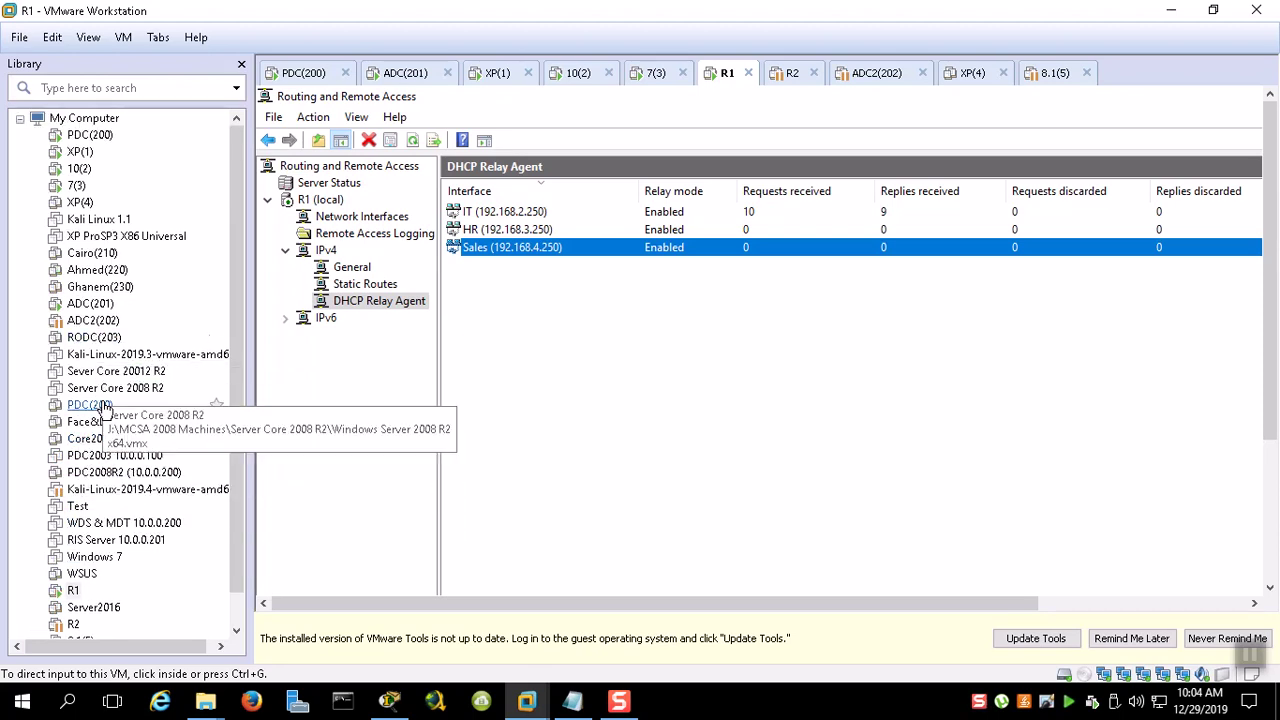
{"action": "scroll", "coordinate": [75, 450], "scroll_direction": "down", "scroll_amount": 2}
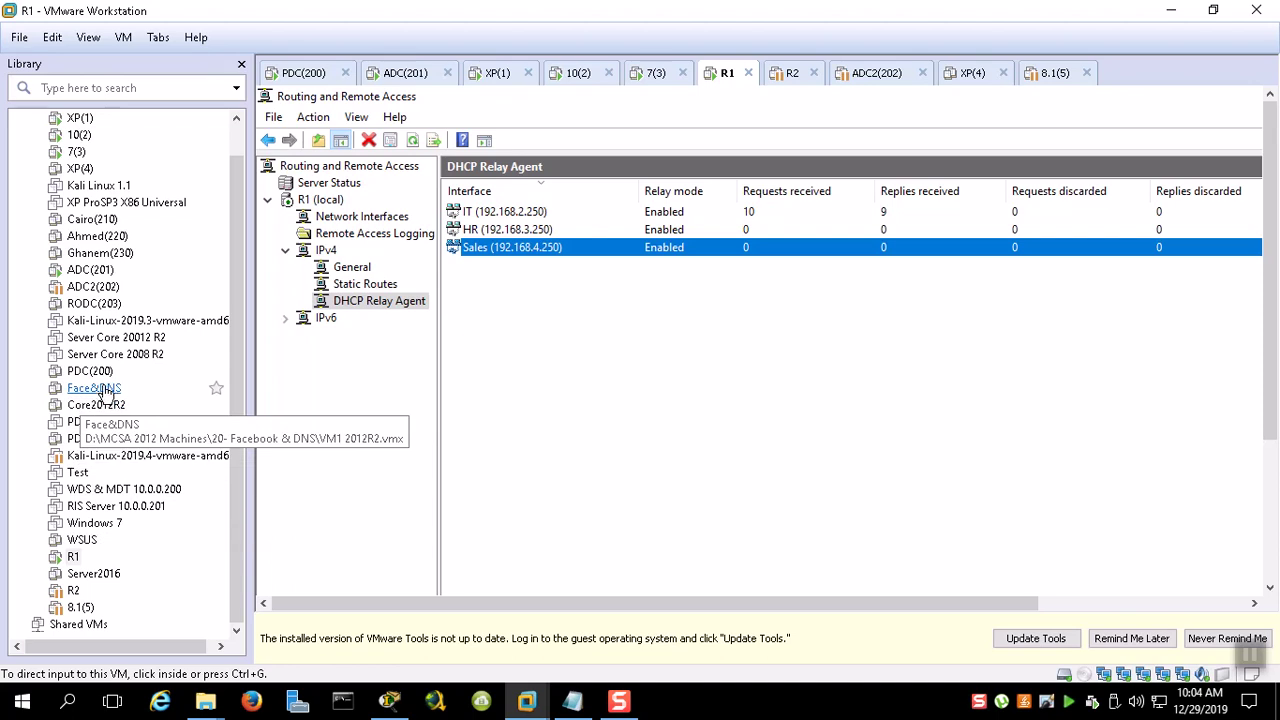
{"action": "scroll", "coordinate": [103, 392], "scroll_direction": "up", "scroll_amount": 2}
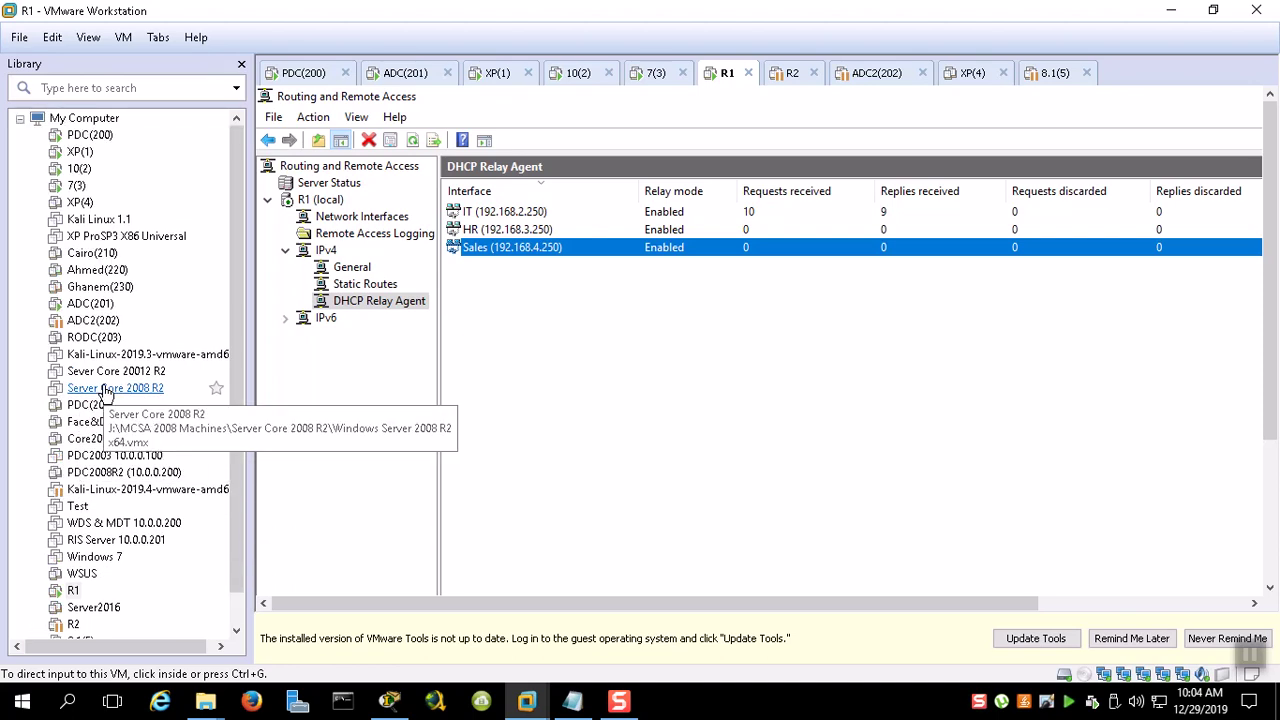
{"action": "scroll", "coordinate": [97, 430], "scroll_direction": "down", "scroll_amount": 2}
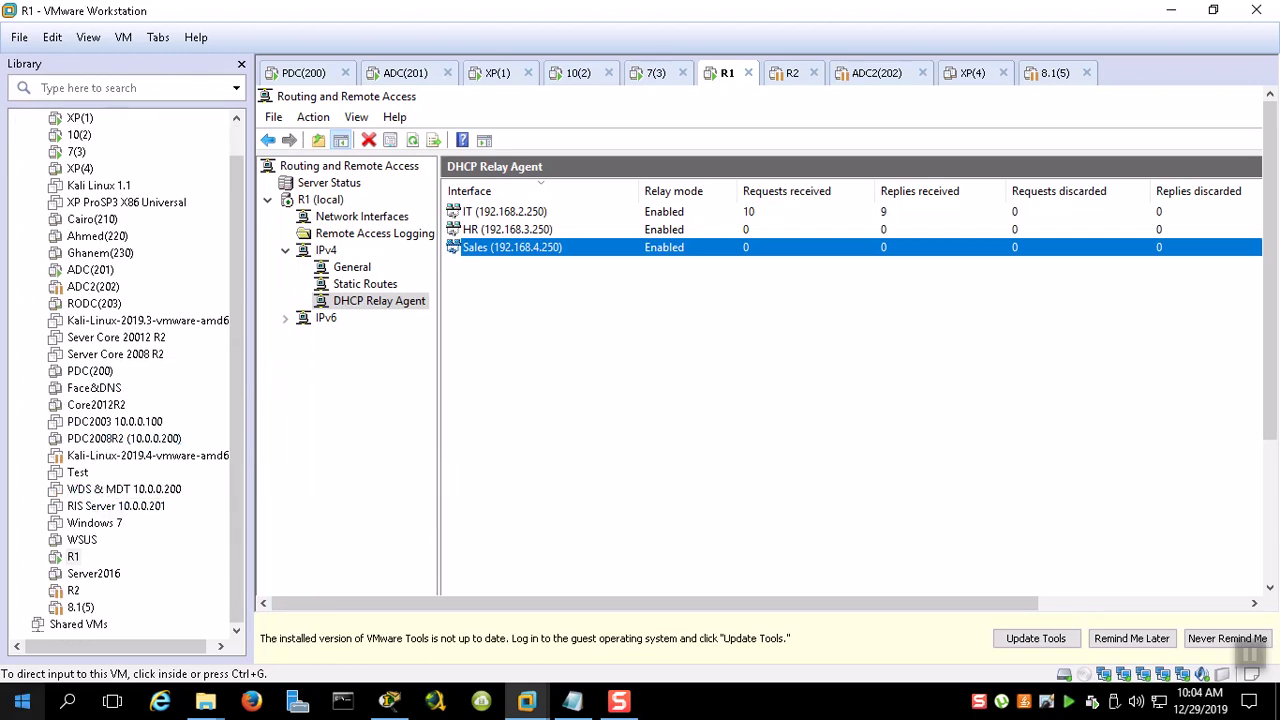
Switch to File Explorer and open drive D:
{"action": "left_click", "coordinate": [22, 702]}
{"action": "left_click", "coordinate": [337, 378]}
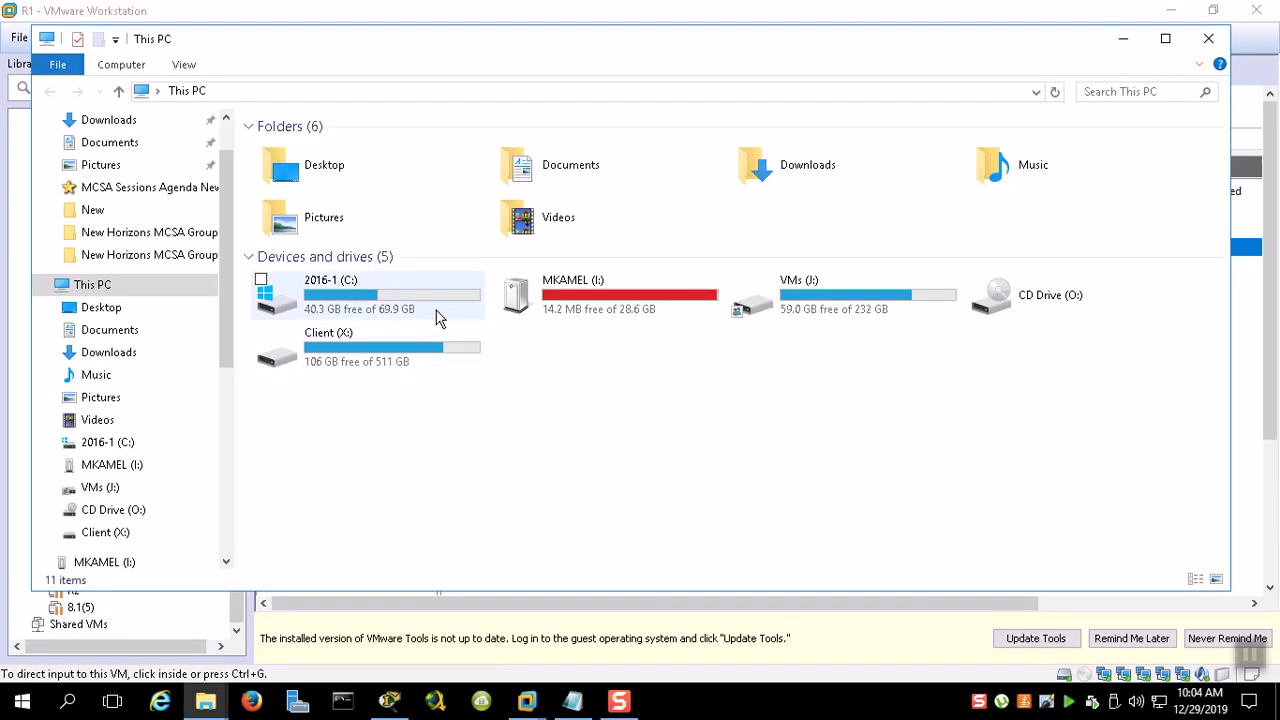
{"action": "left_click", "coordinate": [401, 93]}
{"action": "type", "text": "d:"}
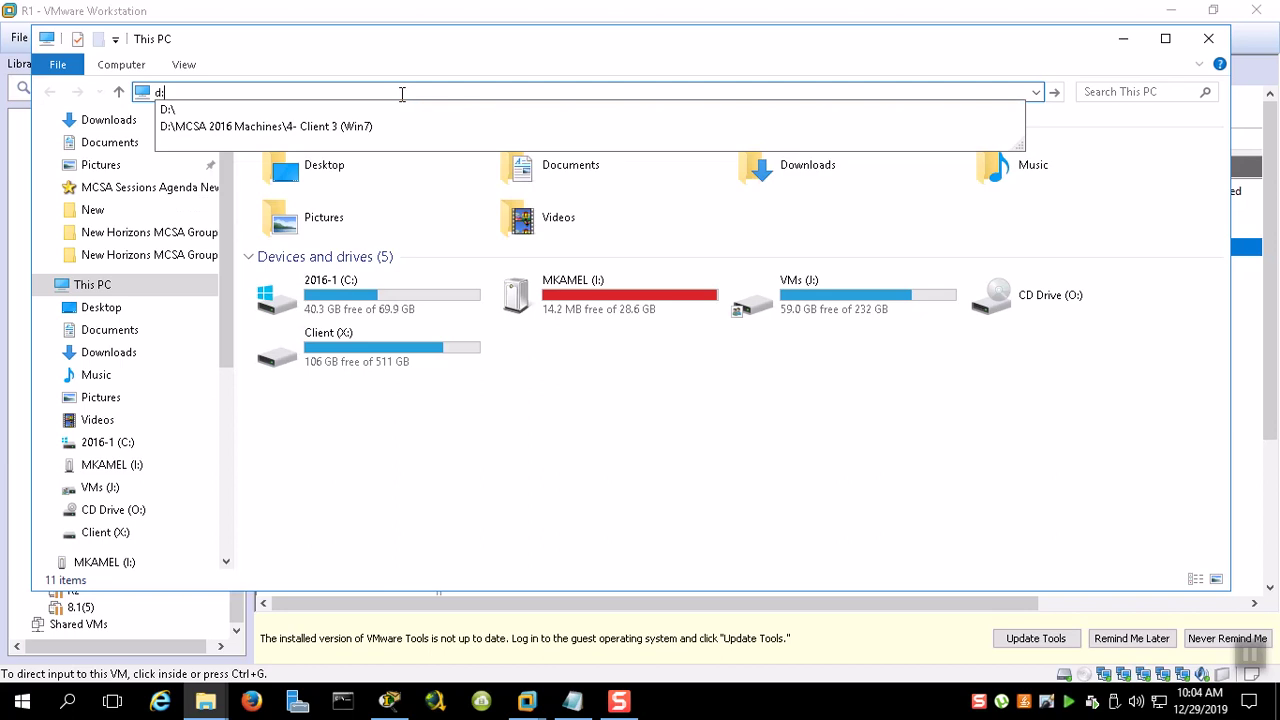
{"action": "key", "text": "Return"}
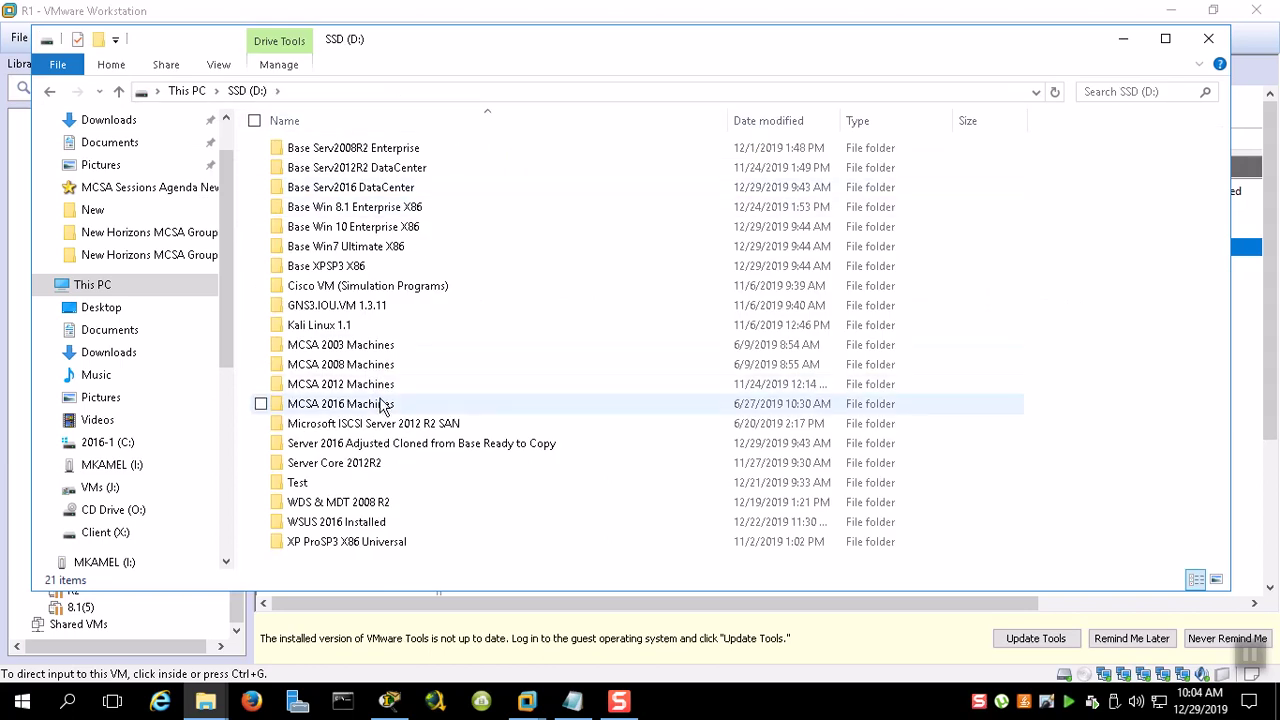
Open the virtual machine in MCSA 2012 Machines\19- ISP in VMware Workstation and place it between R1 and R2
{"action": "double_click", "coordinate": [338, 404]}
{"action": "left_click", "coordinate": [118, 91]}
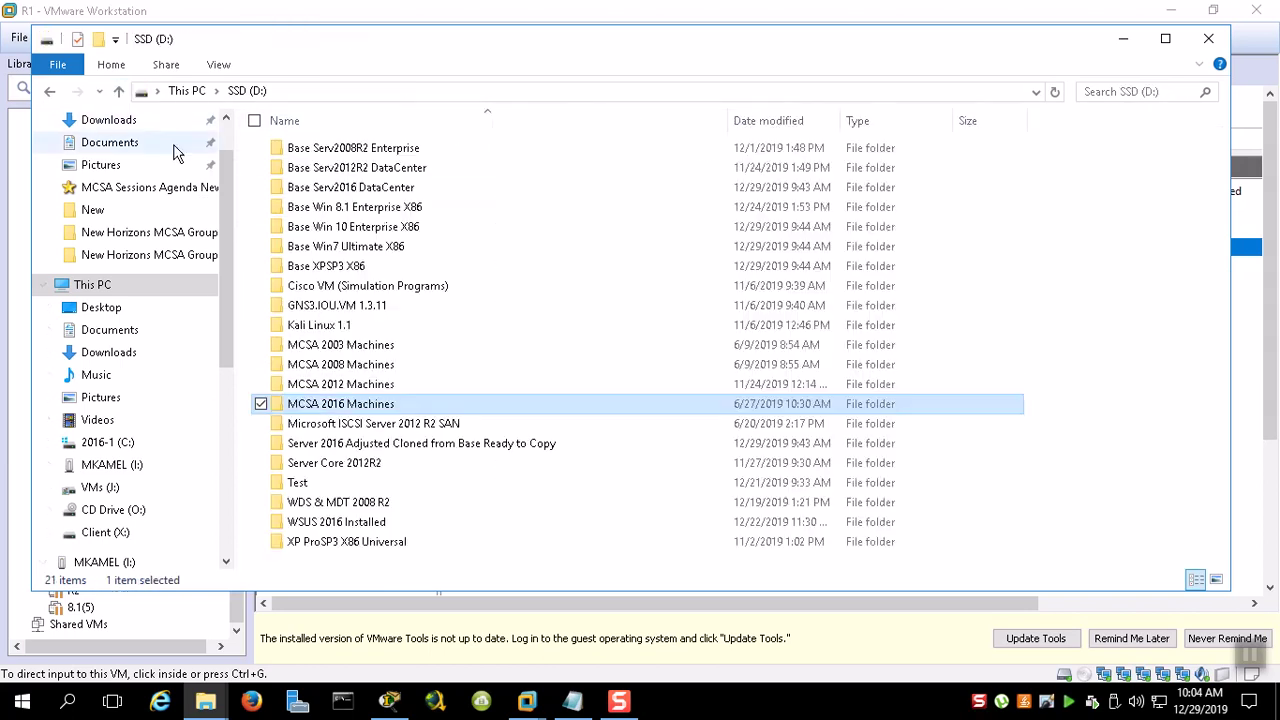
{"action": "double_click", "coordinate": [336, 383]}
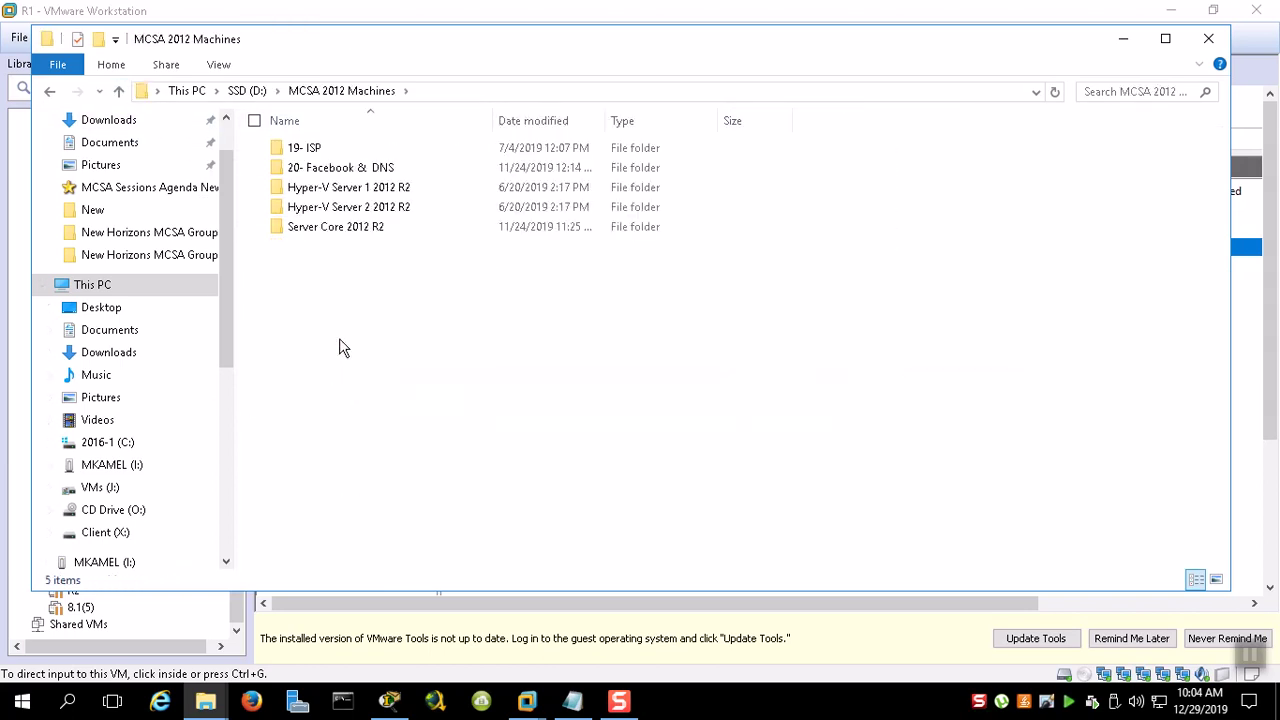
{"action": "double_click", "coordinate": [305, 148]}
{"action": "double_click", "coordinate": [322, 207]}
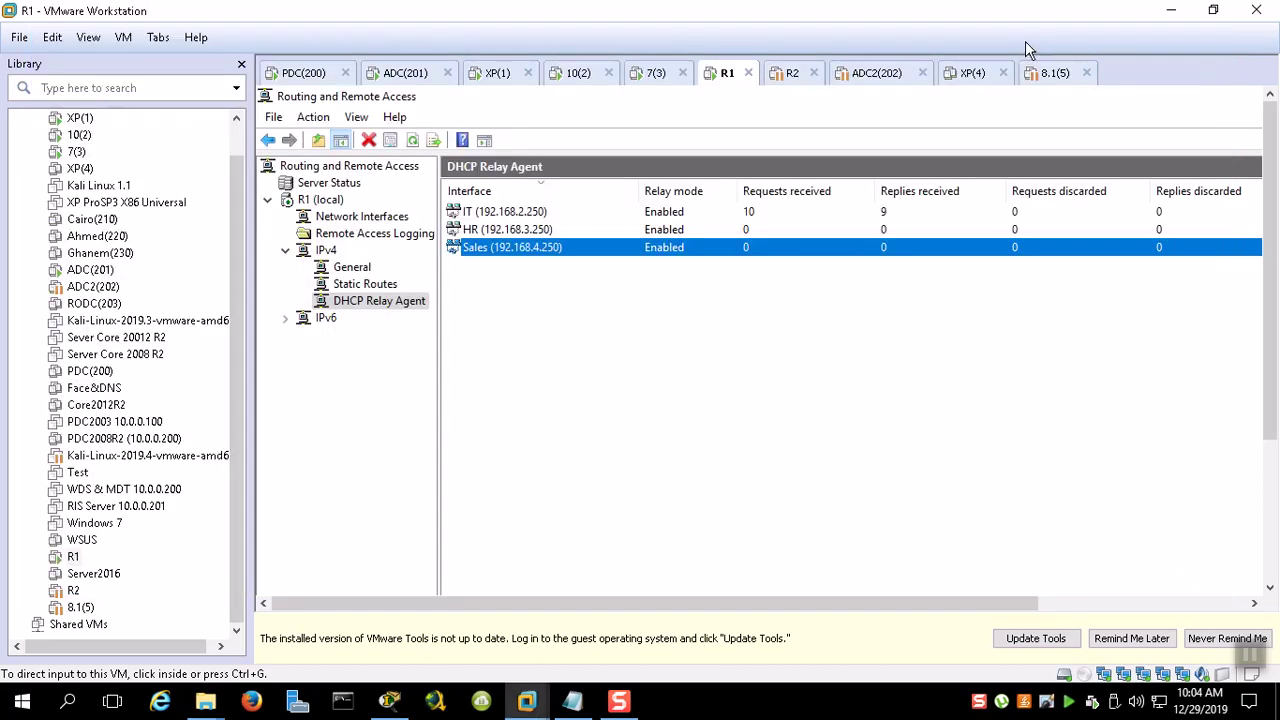
{"action": "left_click_drag", "start_coordinate": [1137, 80], "coordinate": [772, 77]}
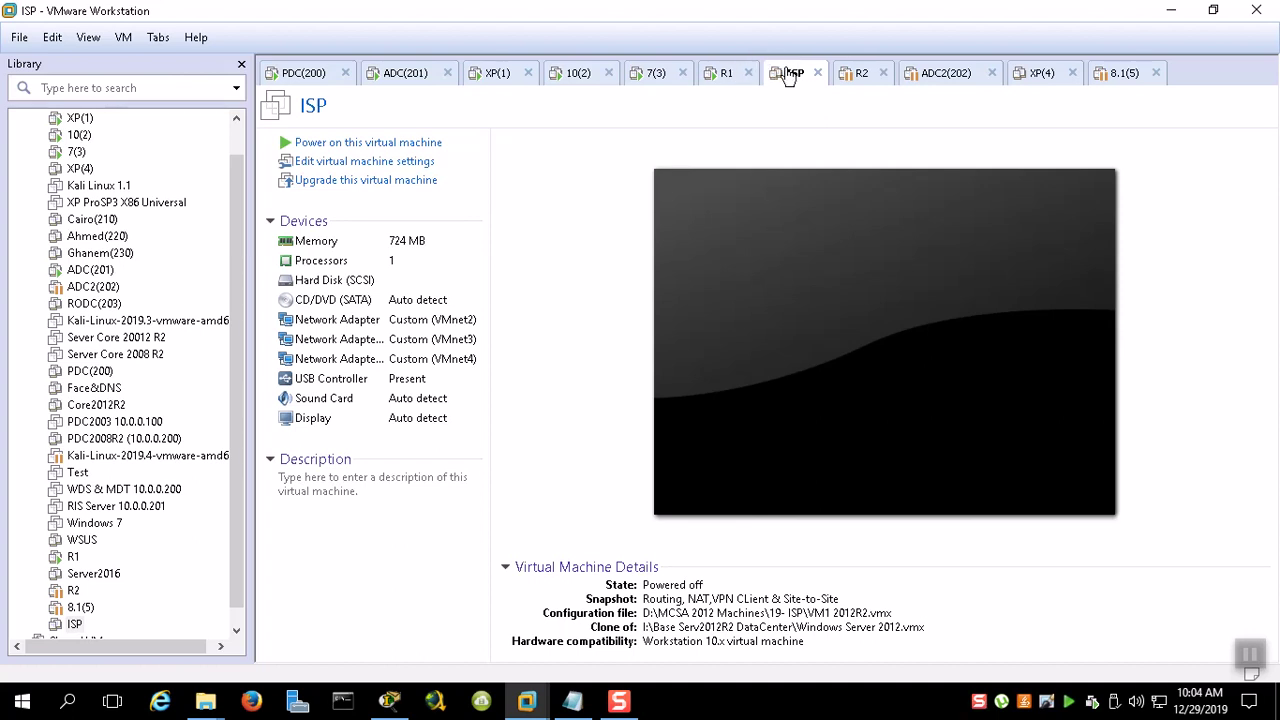
Restore the ISP virtual machine to its "Ready" snapshot
{"action": "right_click", "coordinate": [789, 78]}
{"action": "mouse_move", "coordinate": [830, 224]}
{"action": "left_click", "coordinate": [591, 279]}
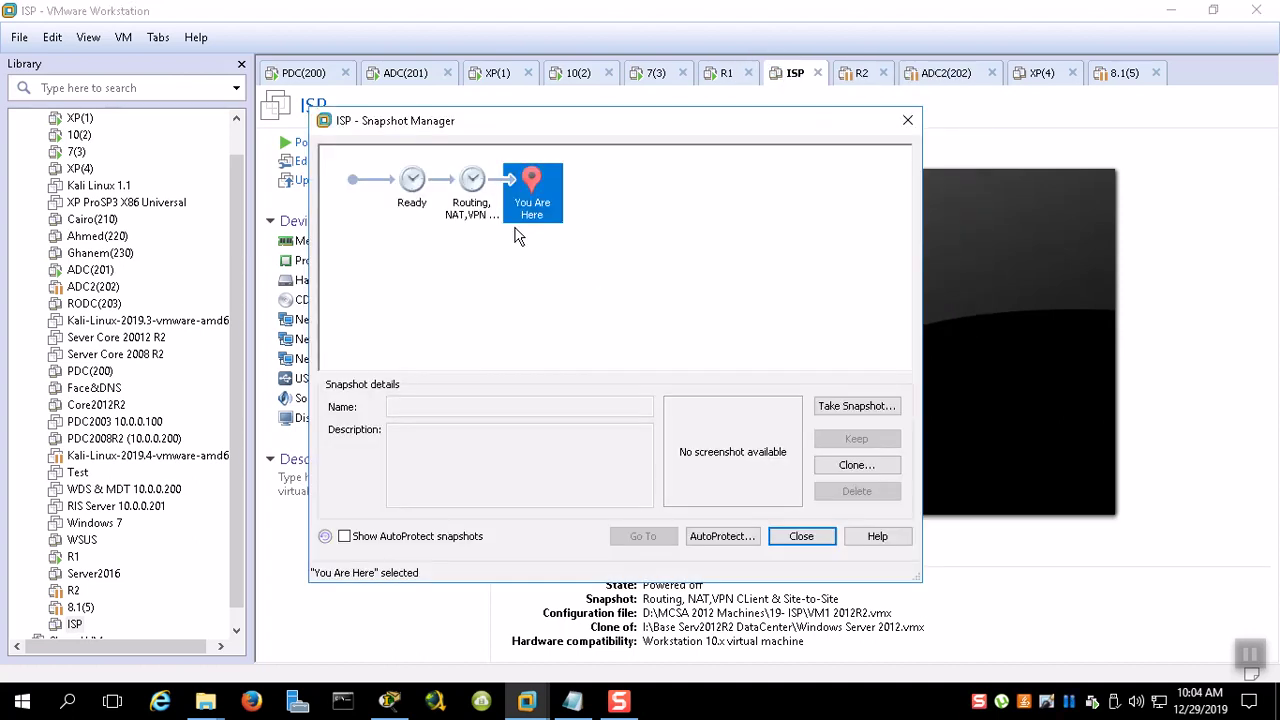
{"action": "double_click", "coordinate": [410, 184]}
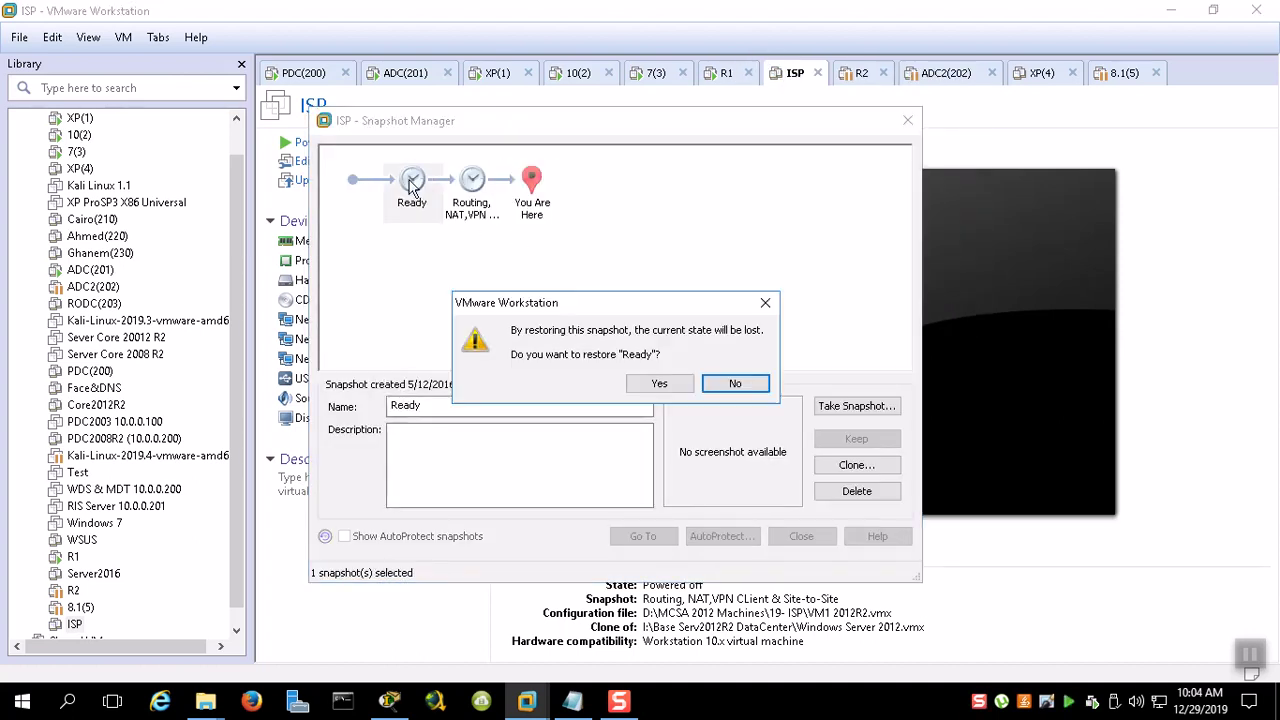
{"action": "left_click", "coordinate": [672, 388]}
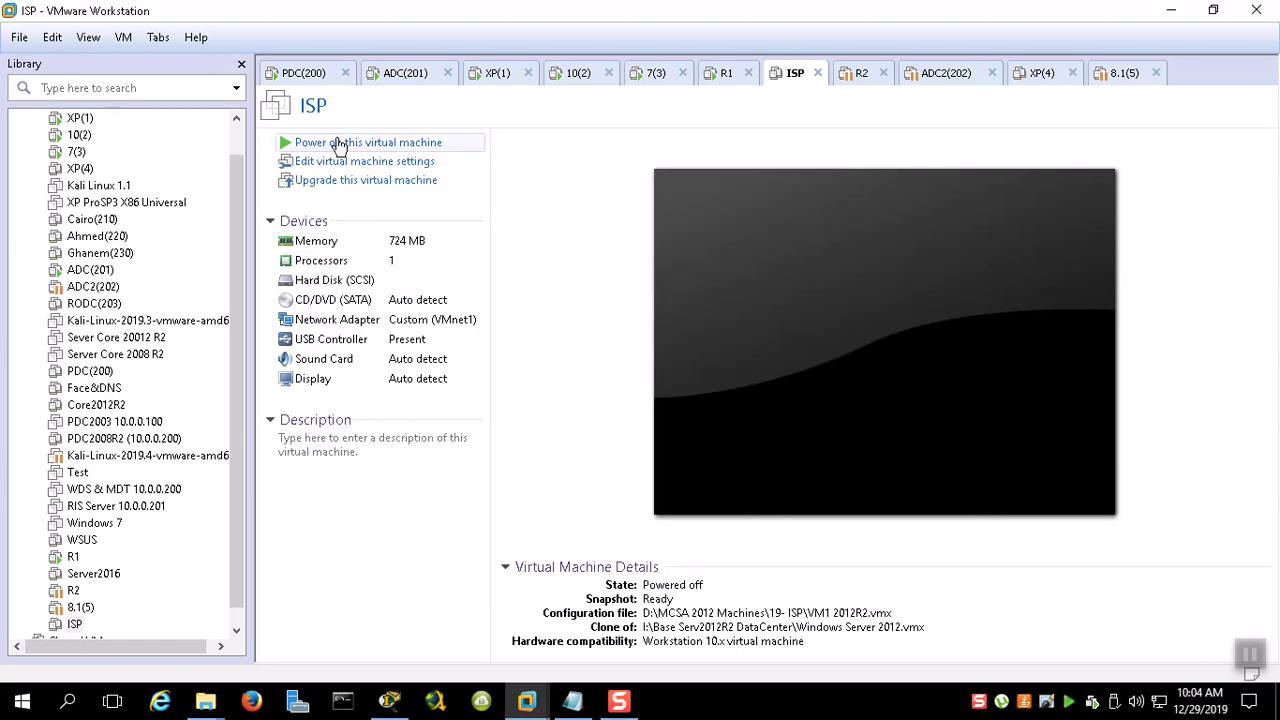
Check the details of the ISP machine's "Routing, NAT,VPN CLient & Site-to-Site" snapshot and close the snapshot manager
{"action": "right_click", "coordinate": [786, 84]}
{"action": "mouse_move", "coordinate": [862, 232]}
{"action": "left_click", "coordinate": [543, 278]}
{"action": "left_click", "coordinate": [473, 184]}
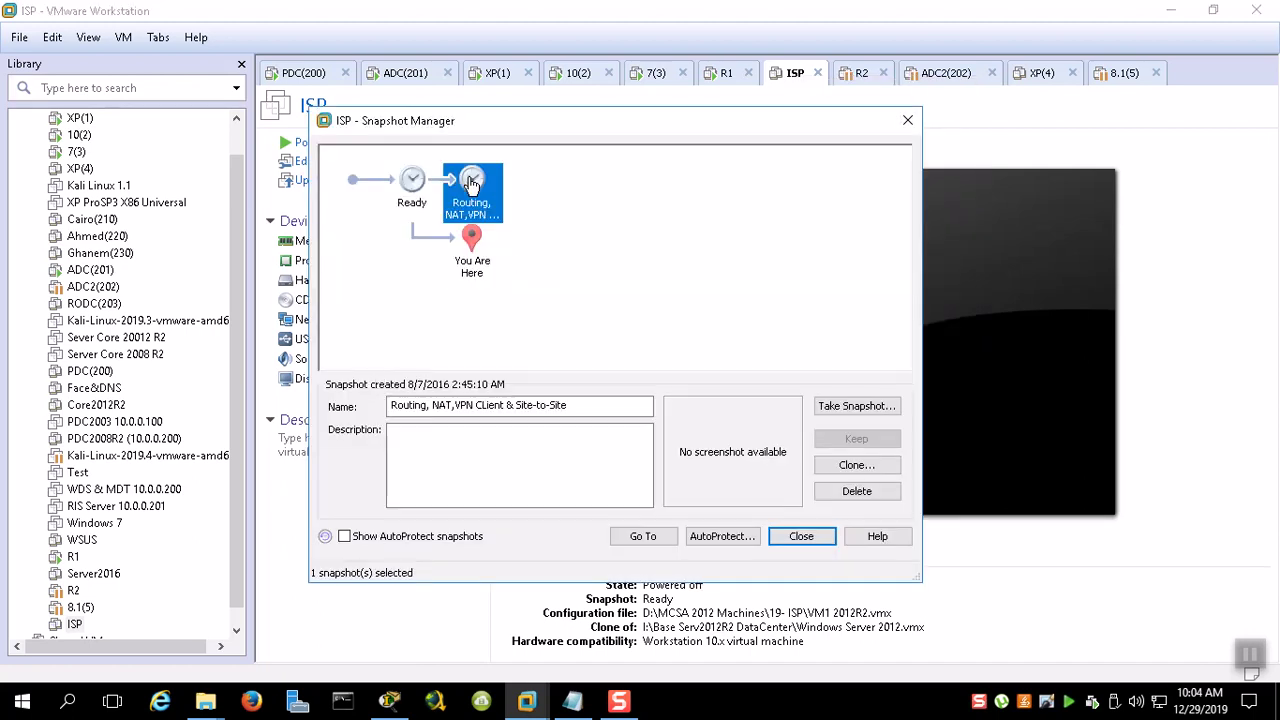
{"action": "left_click", "coordinate": [907, 120]}
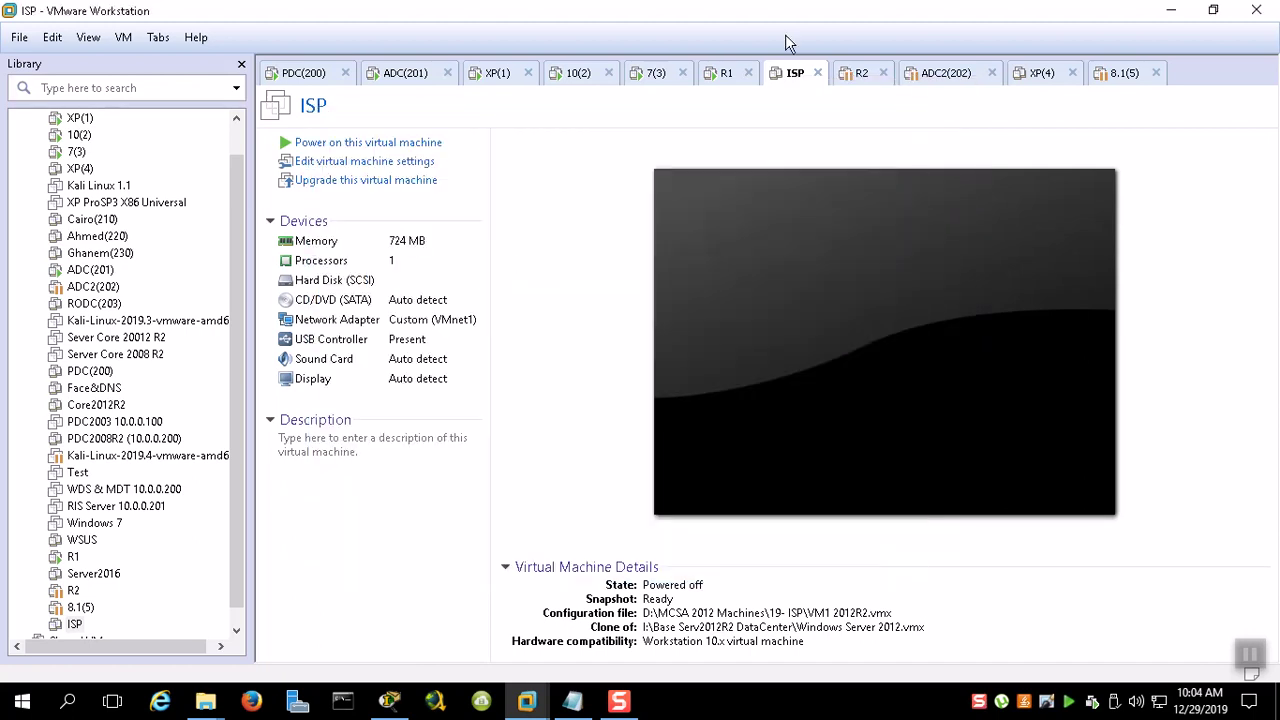
Set the ISP virtual machine's memory to 1024 MB
{"action": "left_click", "coordinate": [338, 220]}
{"action": "left_click", "coordinate": [339, 226]}
{"action": "double_click", "coordinate": [343, 247]}
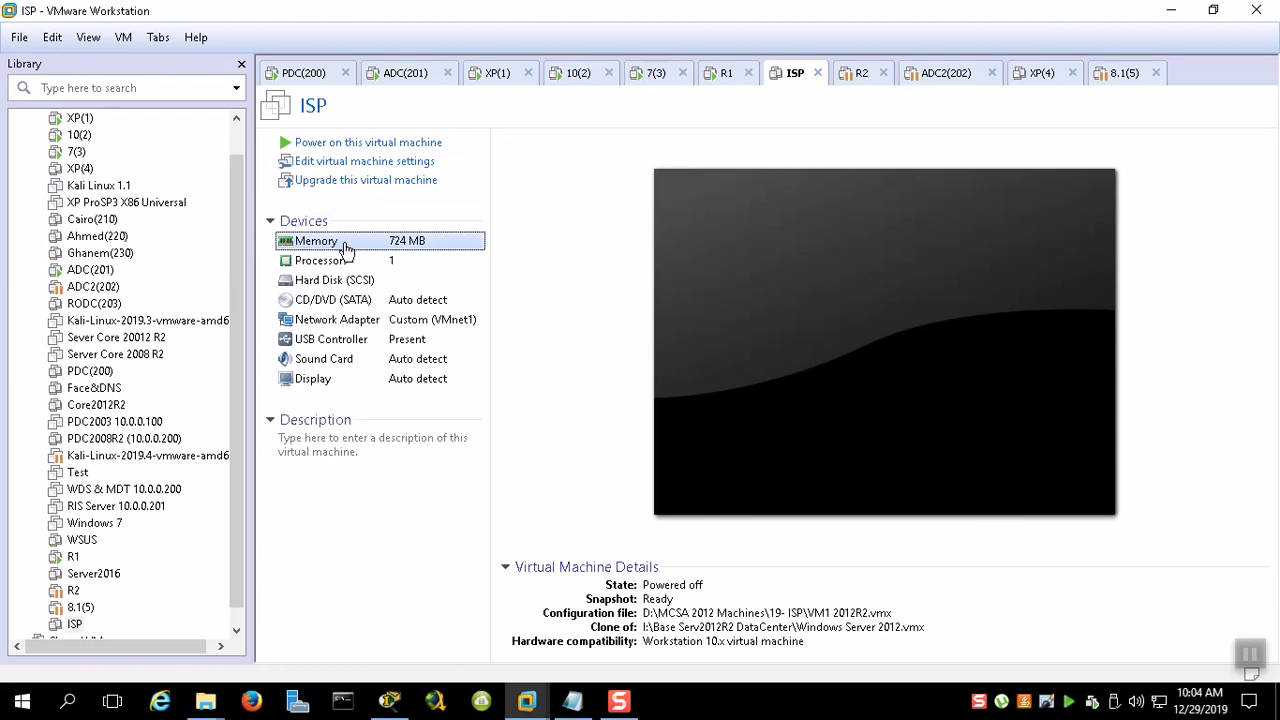
{"action": "left_click_drag", "start_coordinate": [714, 320], "coordinate": [720, 318]}
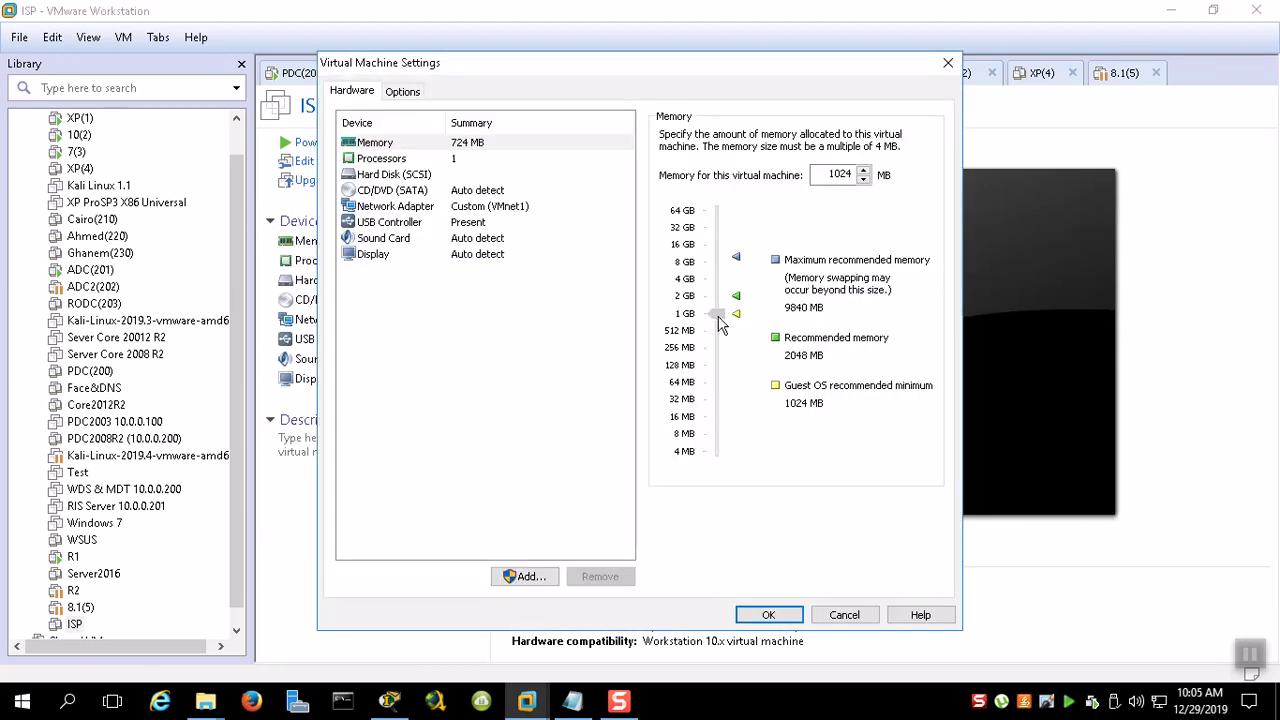
{"action": "left_click", "coordinate": [768, 614]}
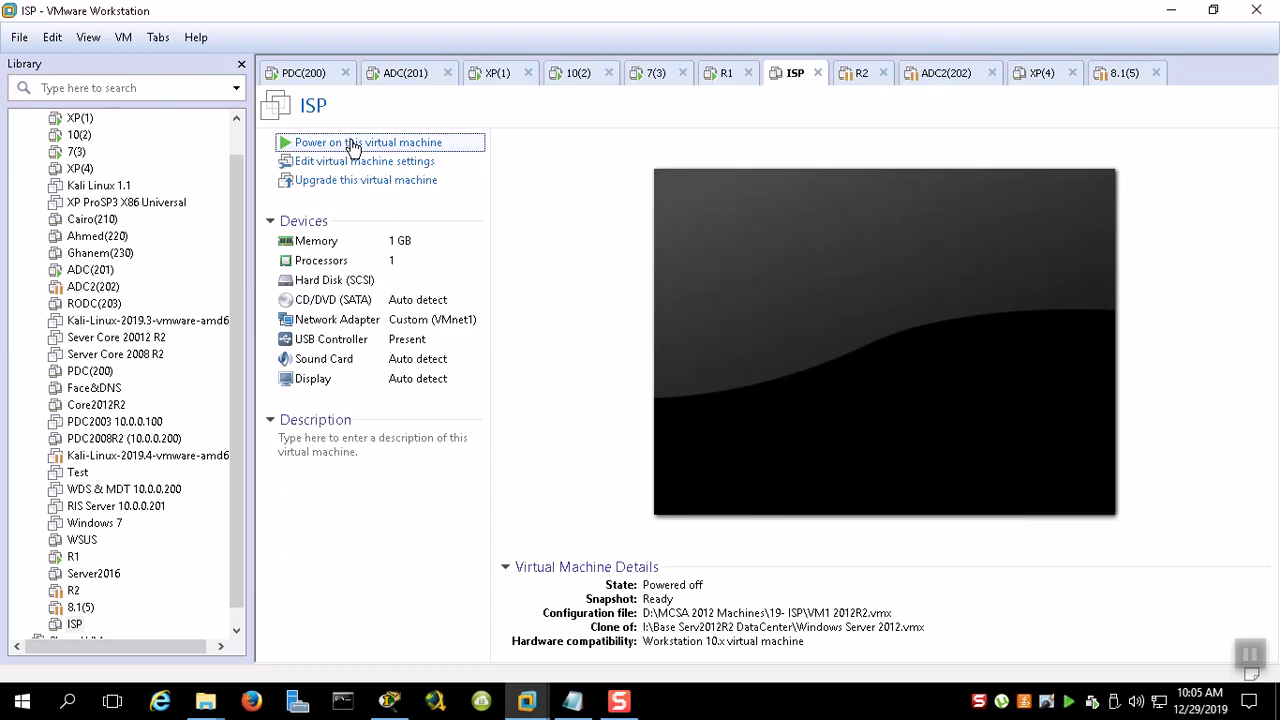
{"action": "left_click", "coordinate": [350, 143]}
{"action": "left_click", "coordinate": [684, 390]}
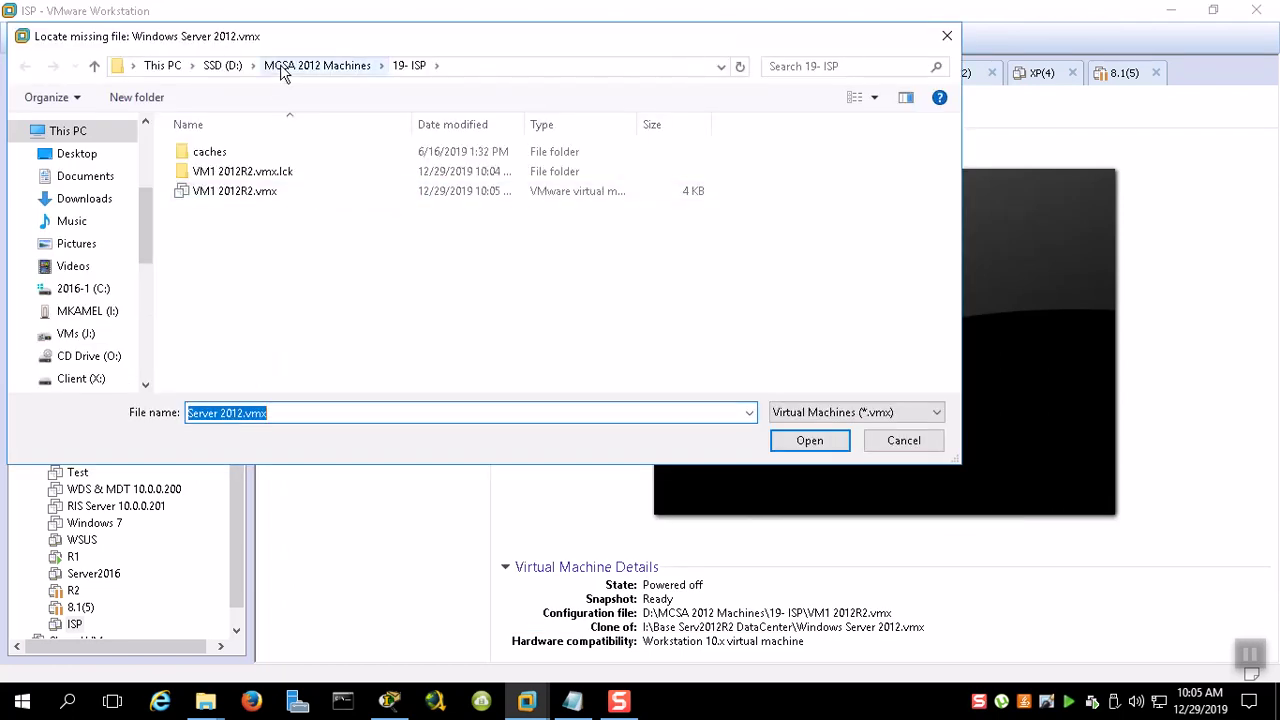
{"action": "left_click", "coordinate": [222, 65]}
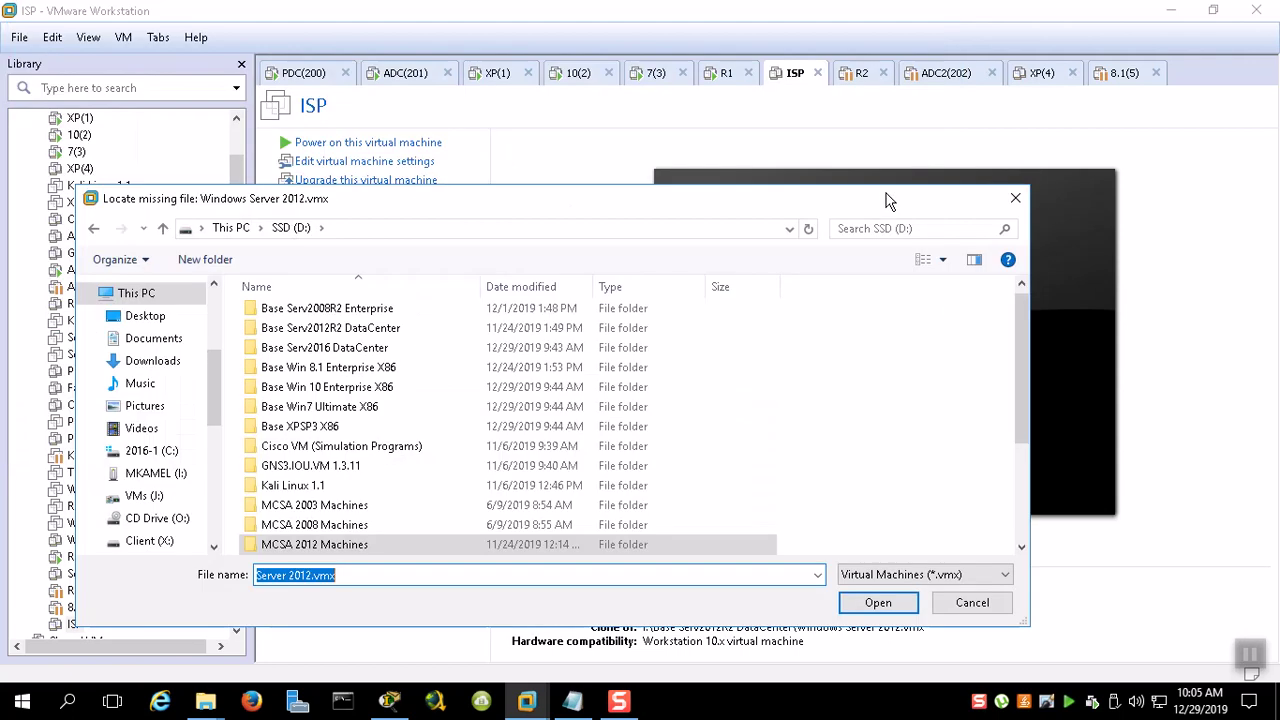
{"action": "left_click", "coordinate": [1010, 200]}
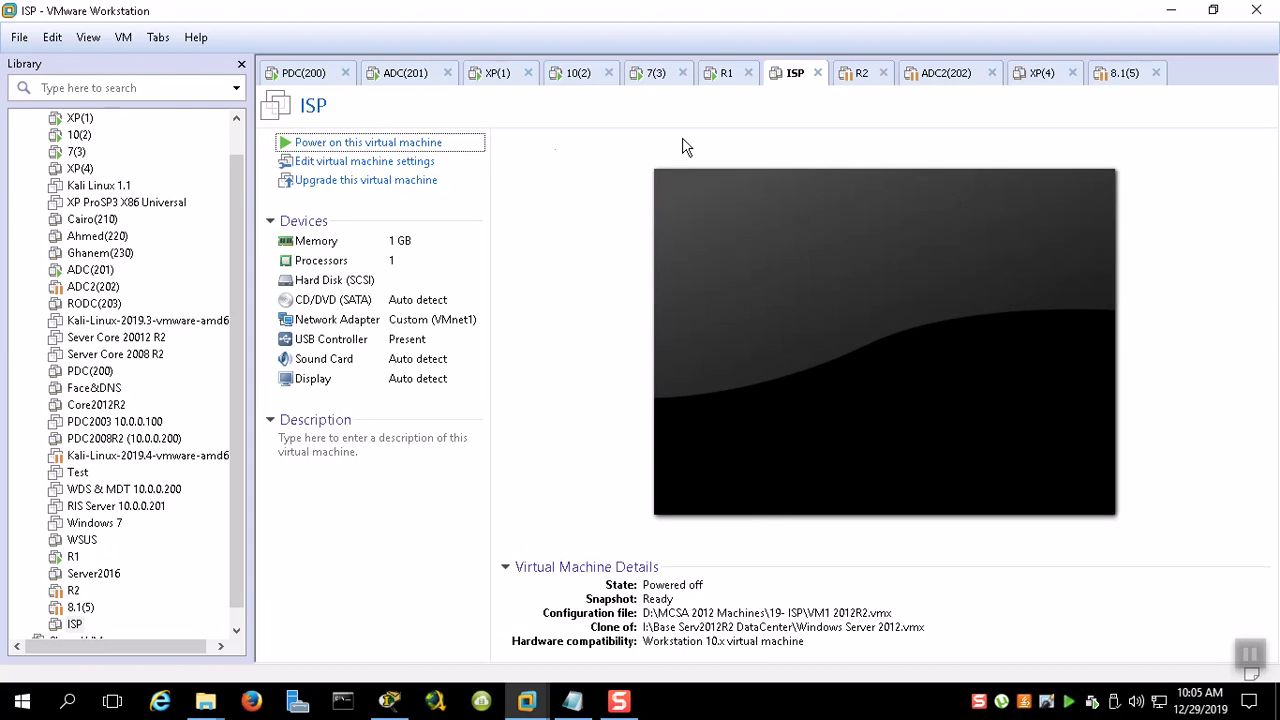
Power on the ISP virtual machine, locating its missing Windows Server 2012.vmx file in the D:\Base Serv2012R2 DataCenter folder
{"action": "left_click", "coordinate": [368, 143]}
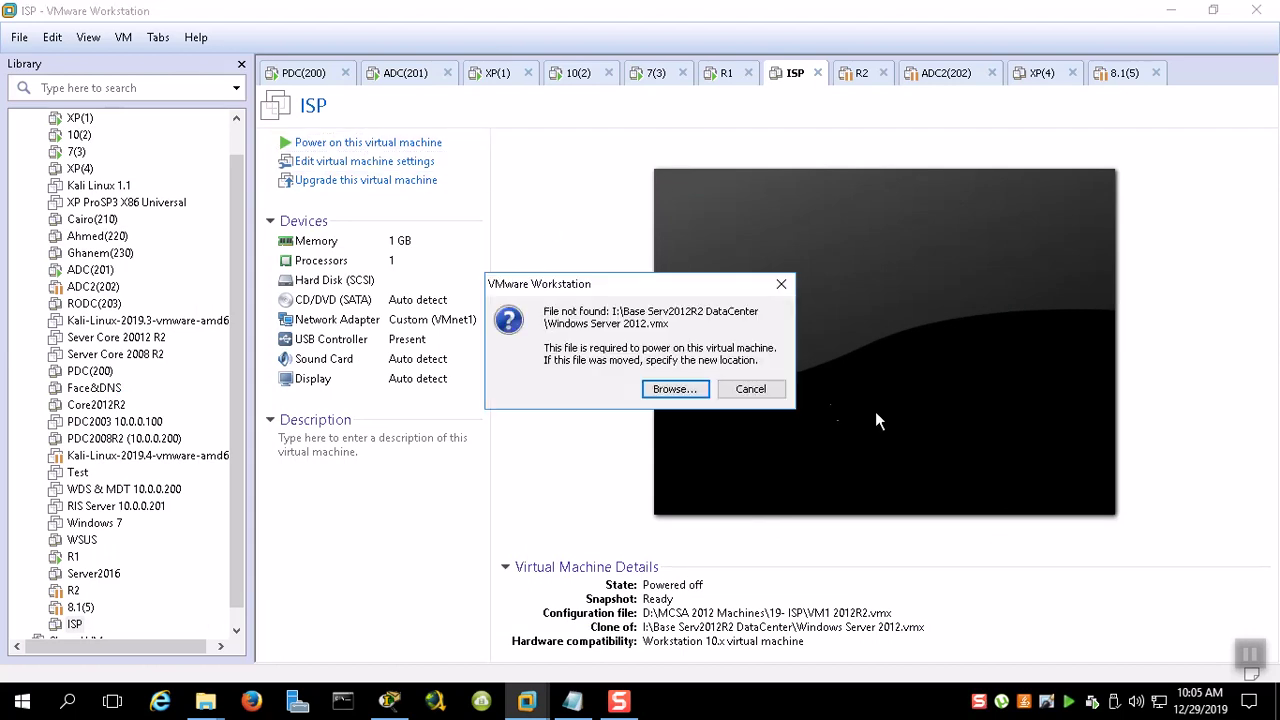
{"action": "left_click", "coordinate": [685, 390]}
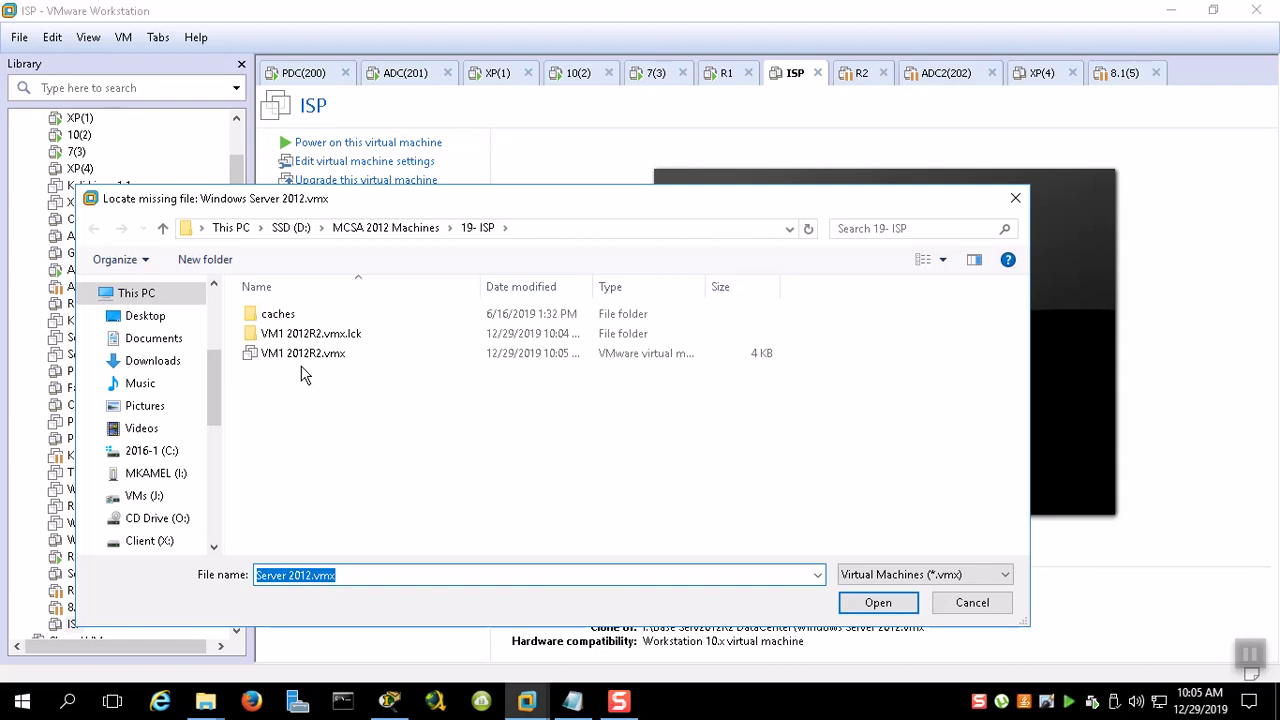
{"action": "left_click", "coordinate": [292, 228]}
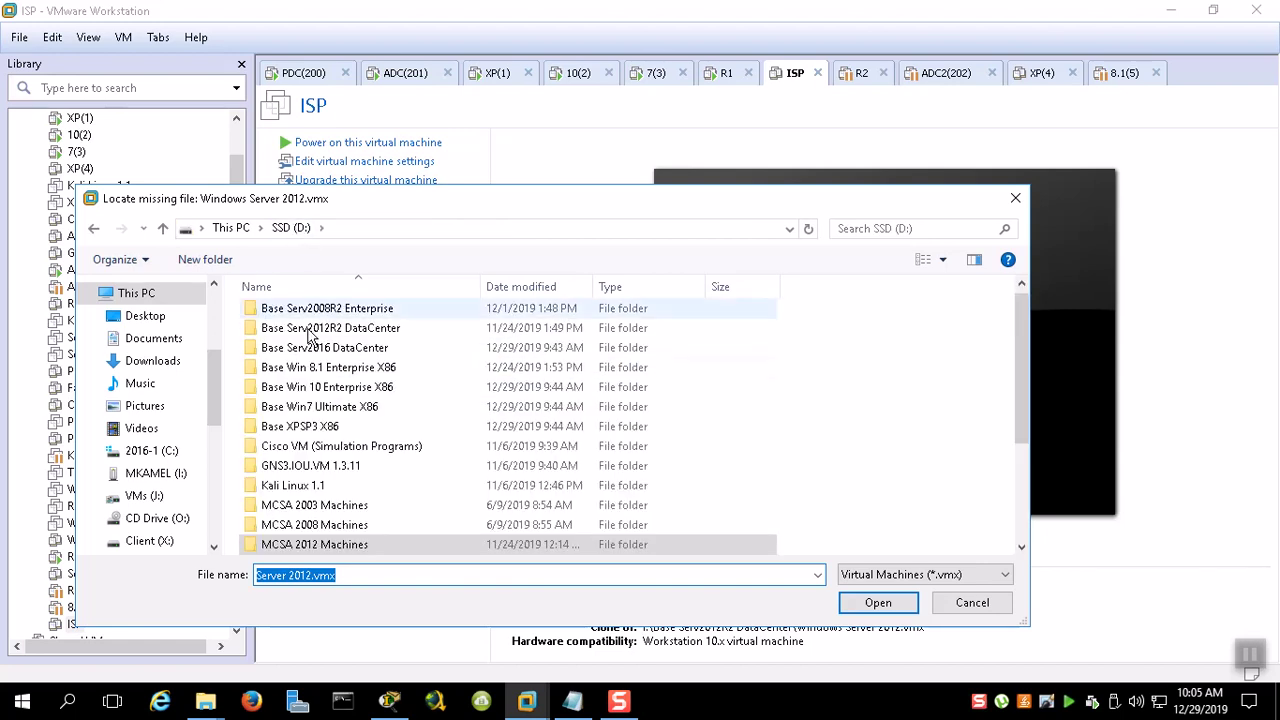
{"action": "double_click", "coordinate": [330, 347]}
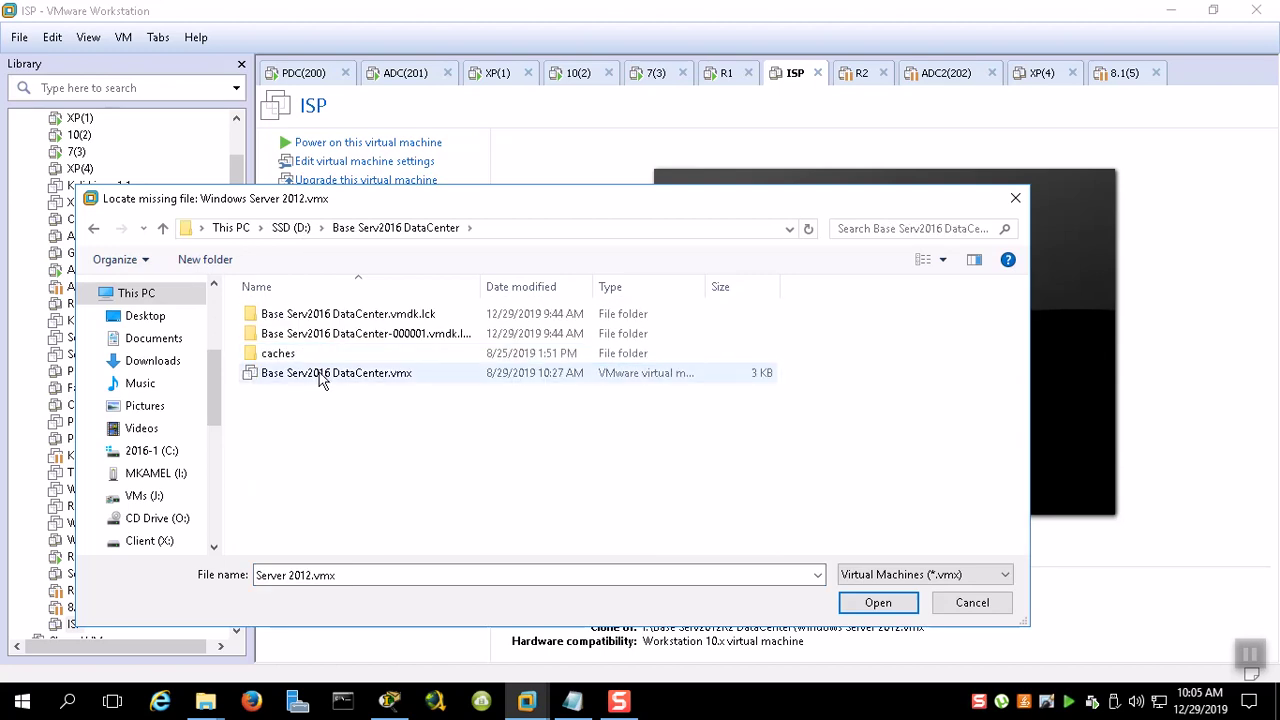
{"action": "left_click", "coordinate": [163, 228]}
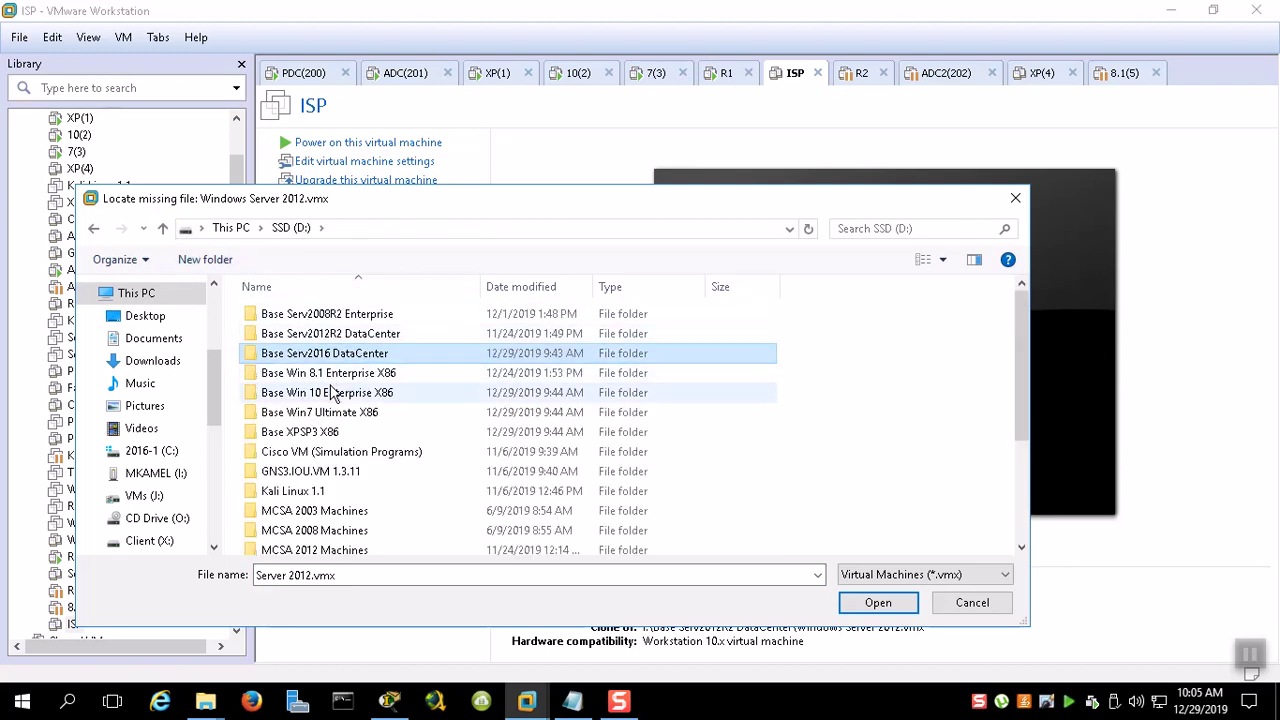
{"action": "double_click", "coordinate": [320, 333]}
{"action": "double_click", "coordinate": [300, 314]}
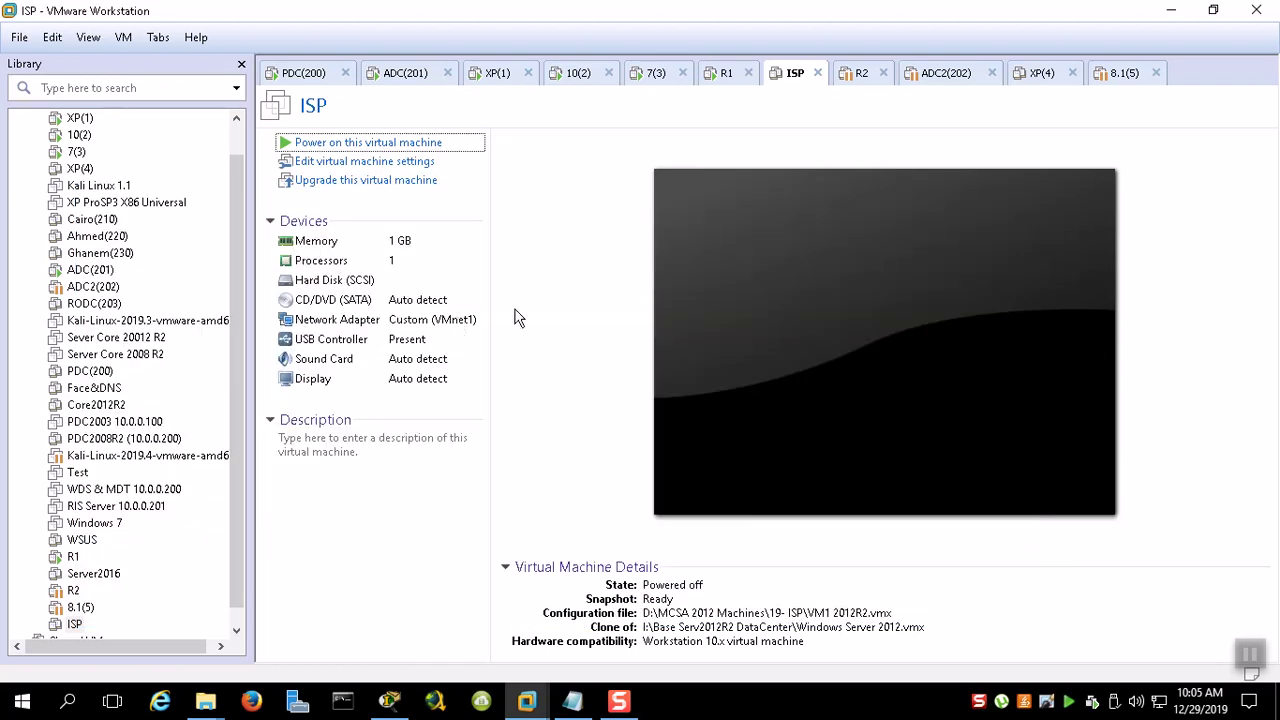
{"action": "left_click", "coordinate": [687, 406]}
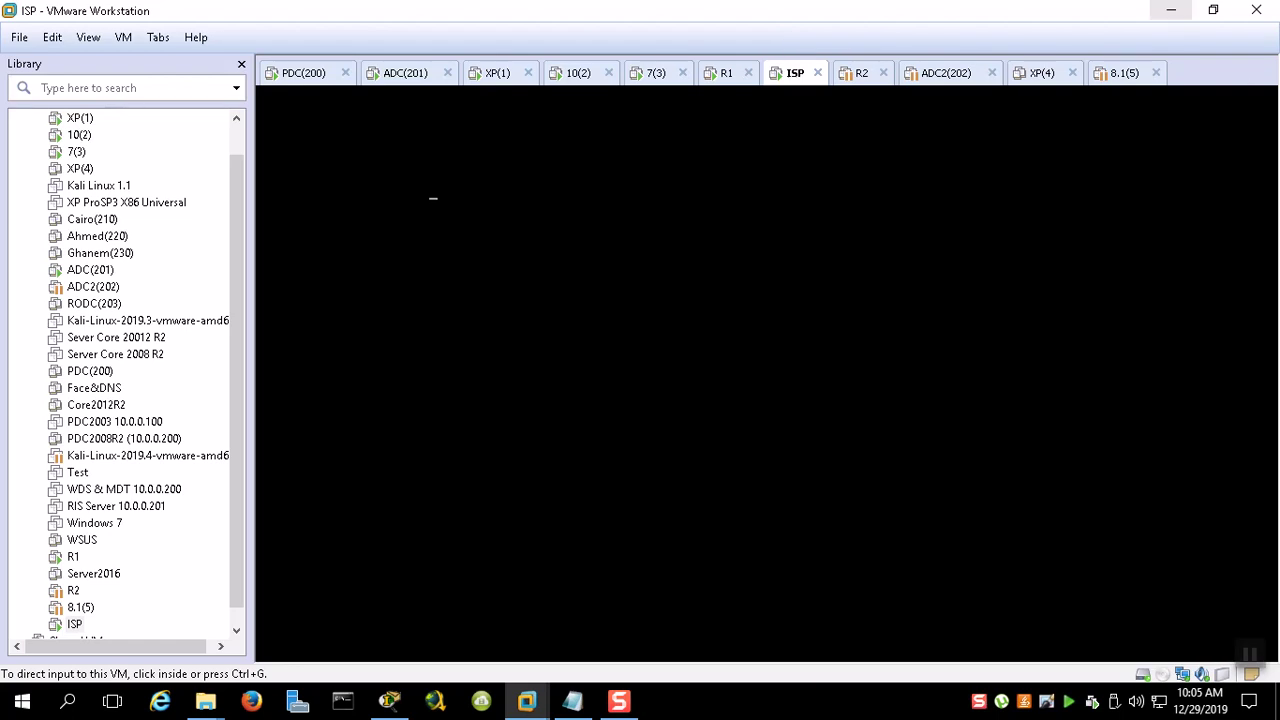
Switch to the Packet Tracer routing diagram and add a "DNS" note on the server labelled 8.8.8.8
{"action": "left_click", "coordinate": [1171, 10]}
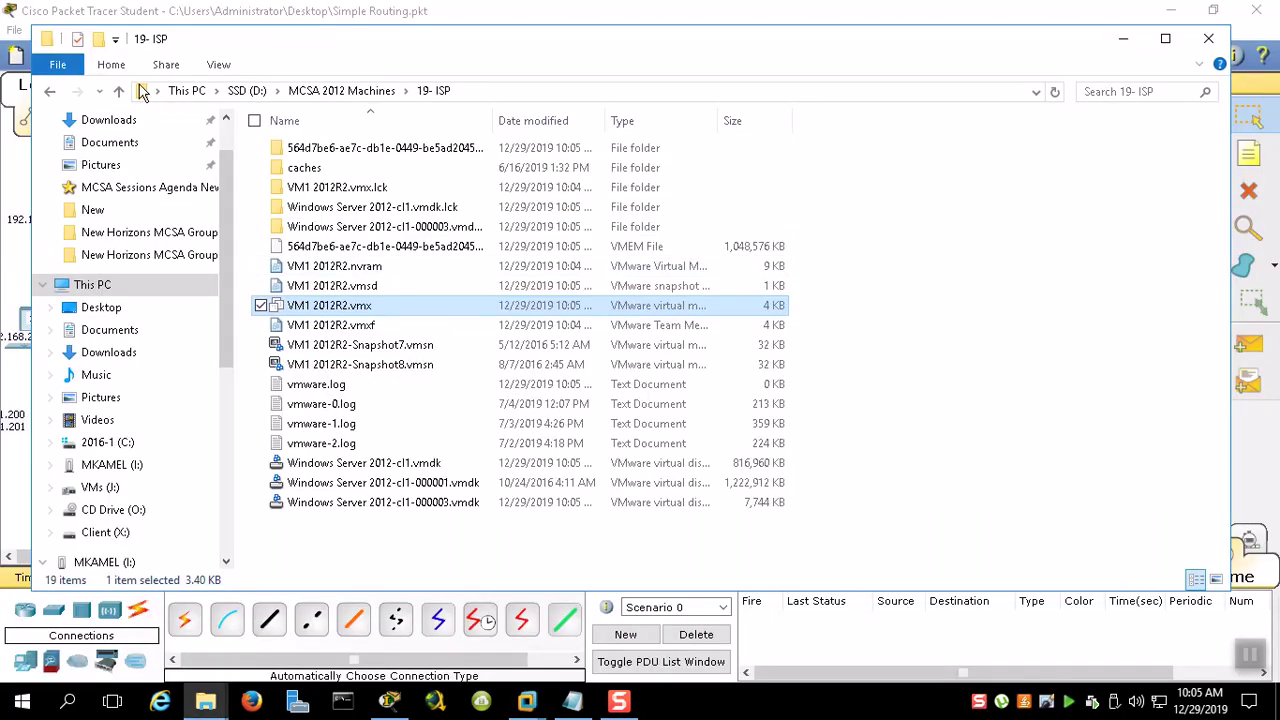
{"action": "left_click", "coordinate": [1208, 38]}
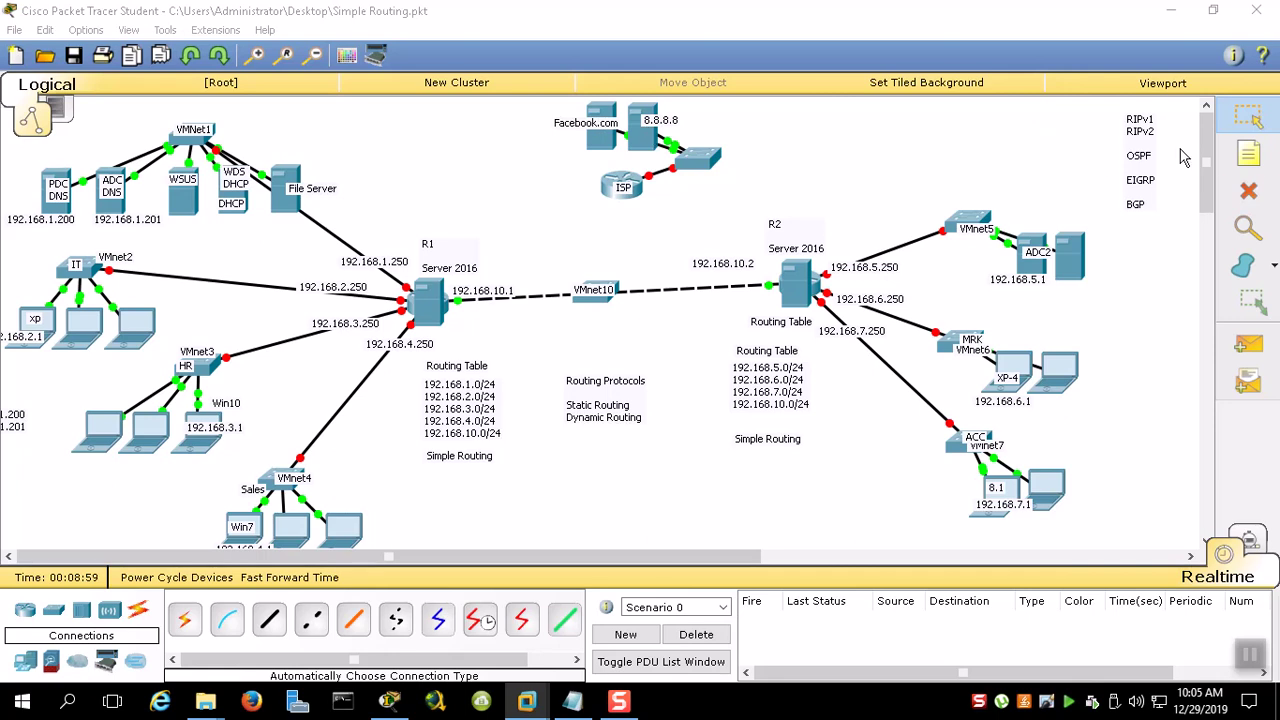
{"action": "left_click", "coordinate": [647, 107]}
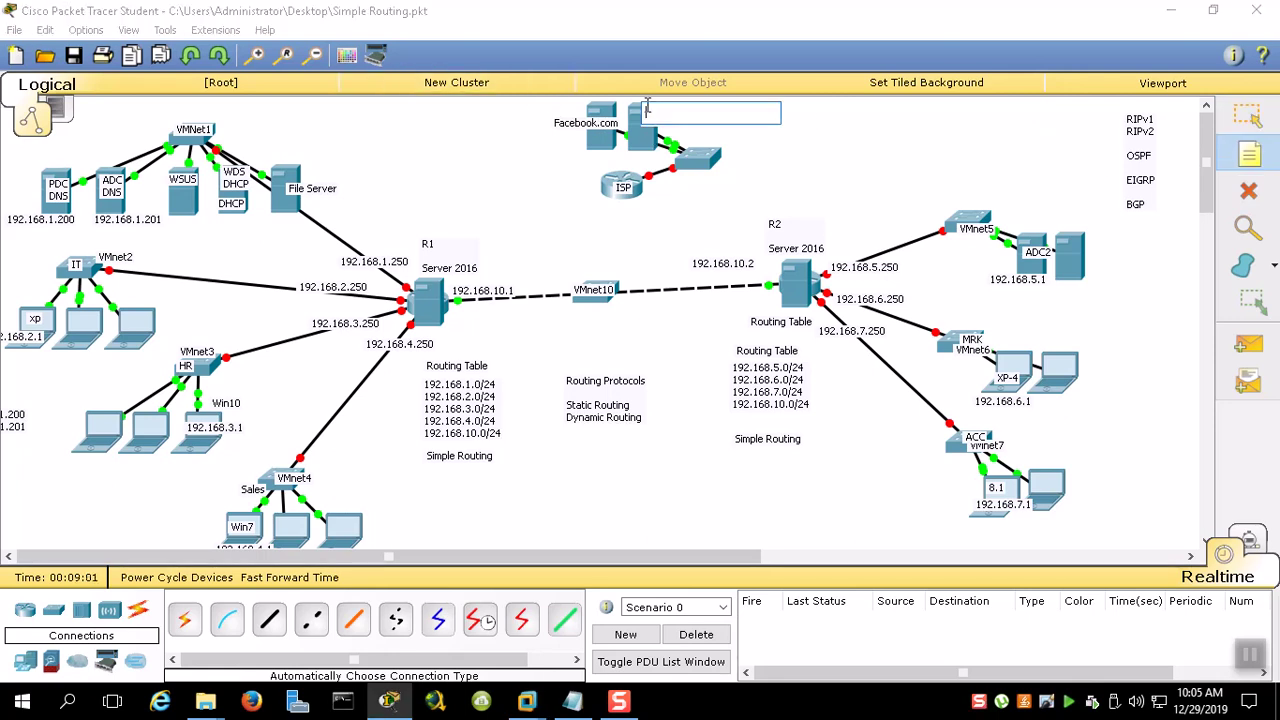
{"action": "type", "text": "DNS"}
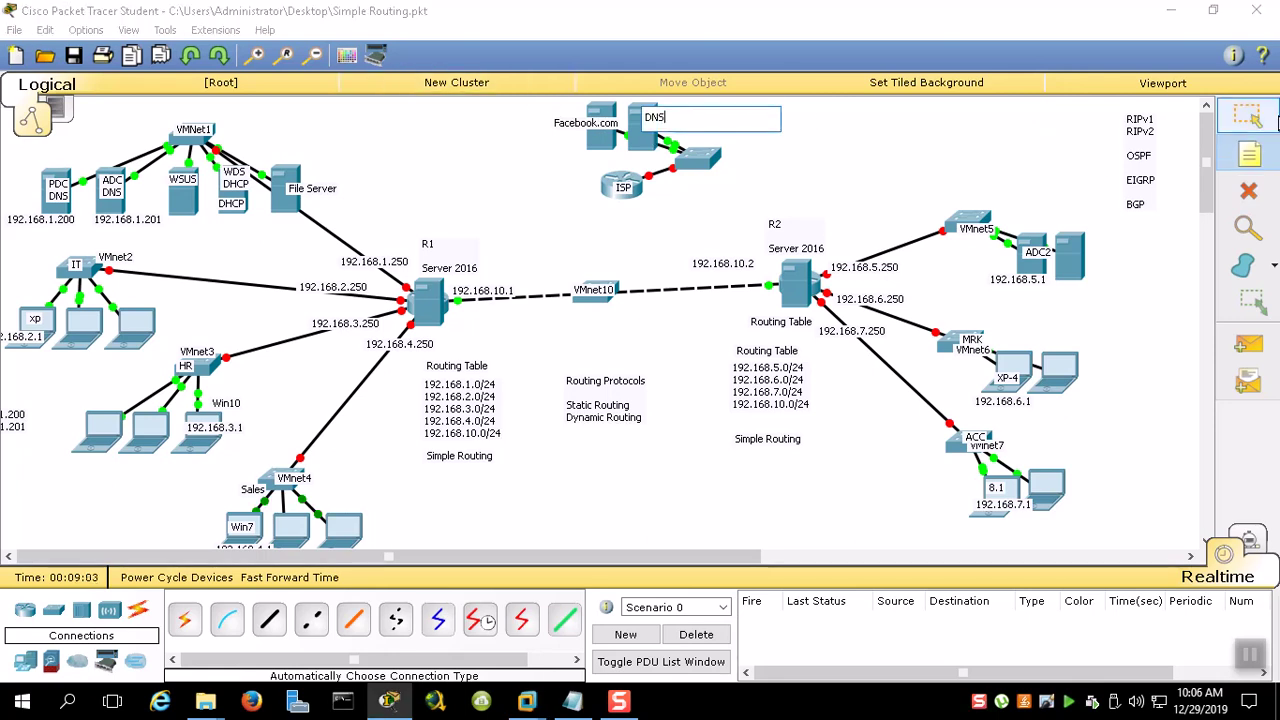
{"action": "key", "text": "Escape"}
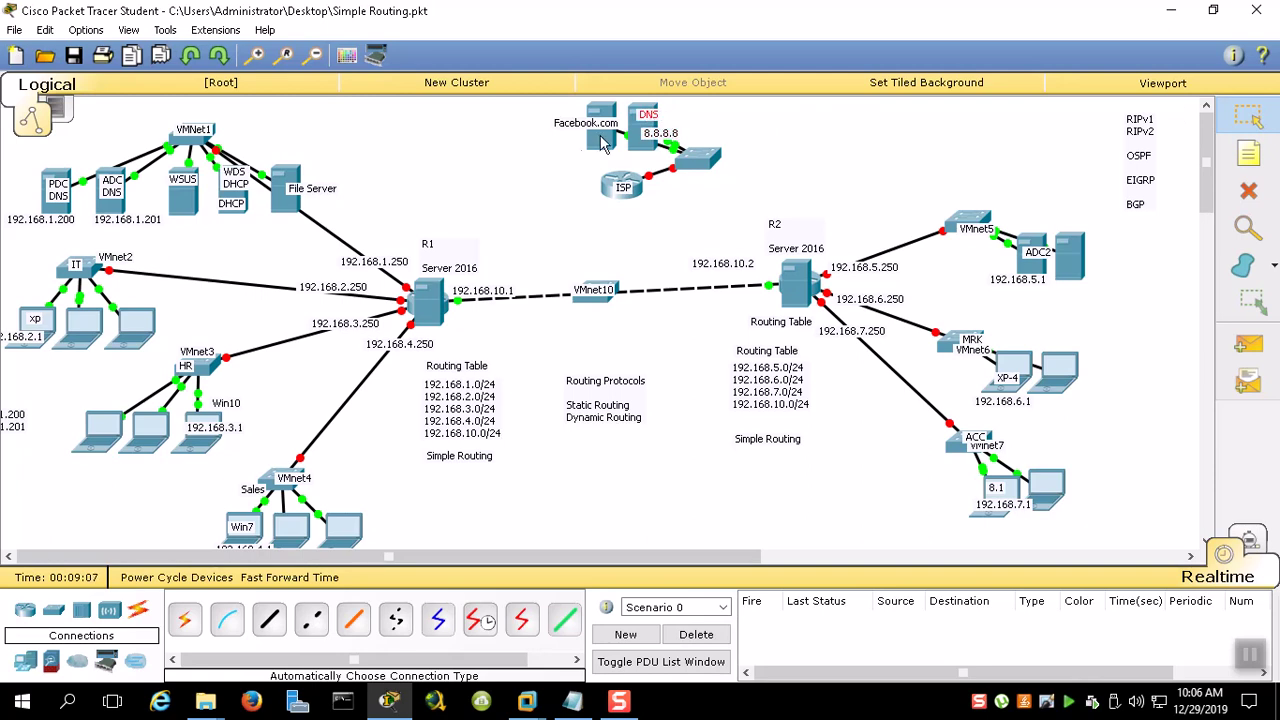
Add the note "8.1.1.1" and position it directly under the Facebook.com server's label
{"action": "key", "text": "n"}
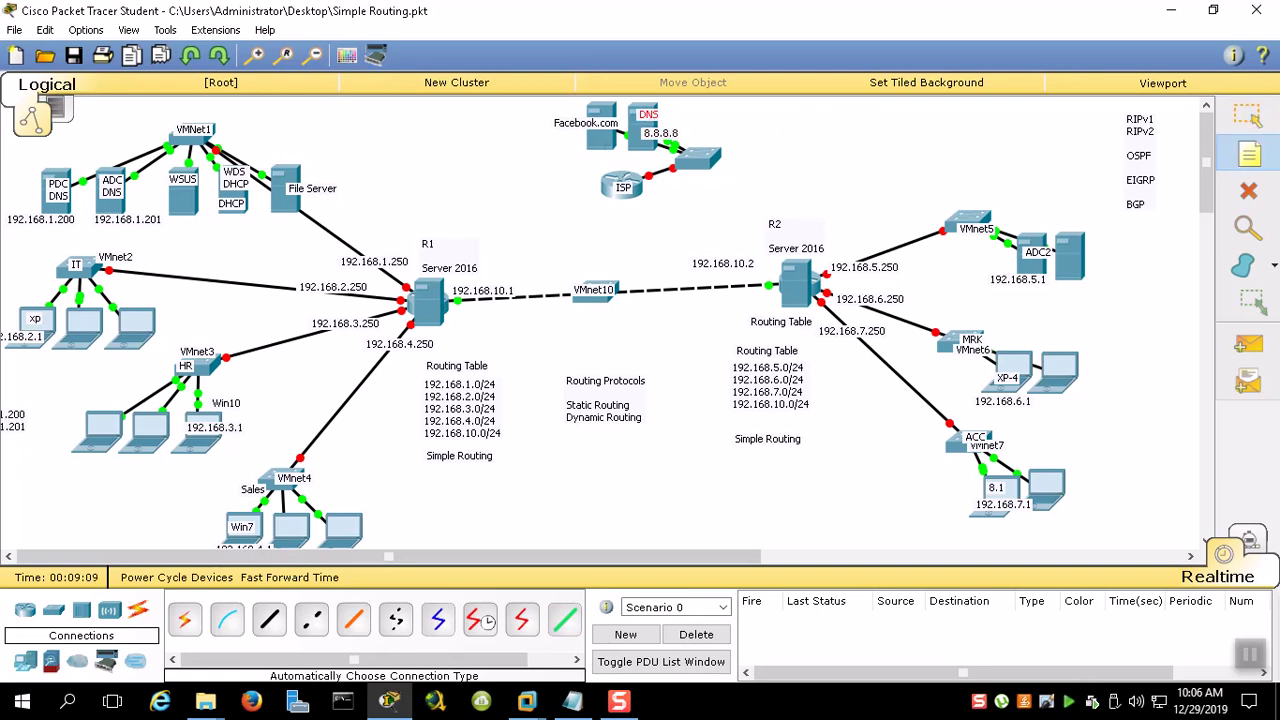
{"action": "left_click", "coordinate": [576, 138]}
{"action": "type", "text": "8.1.1.1"}
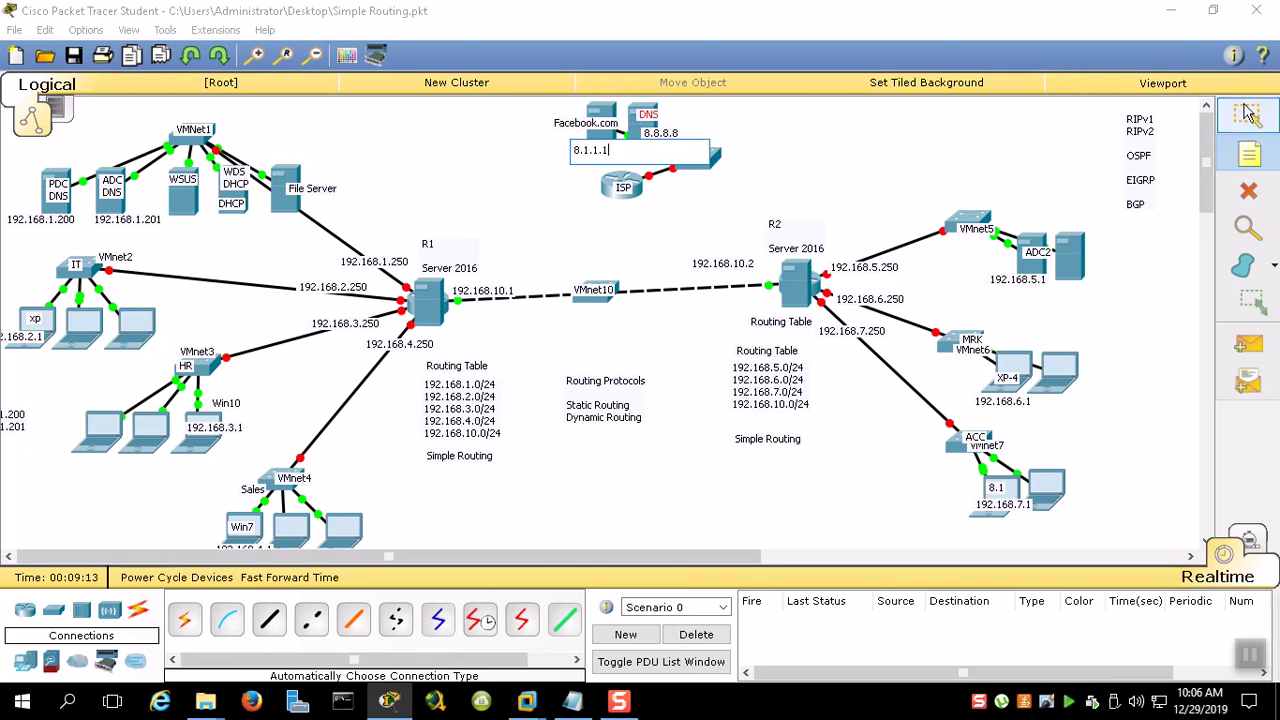
{"action": "key", "text": "Escape"}
{"action": "left_click_drag", "start_coordinate": [594, 158], "coordinate": [589, 150]}
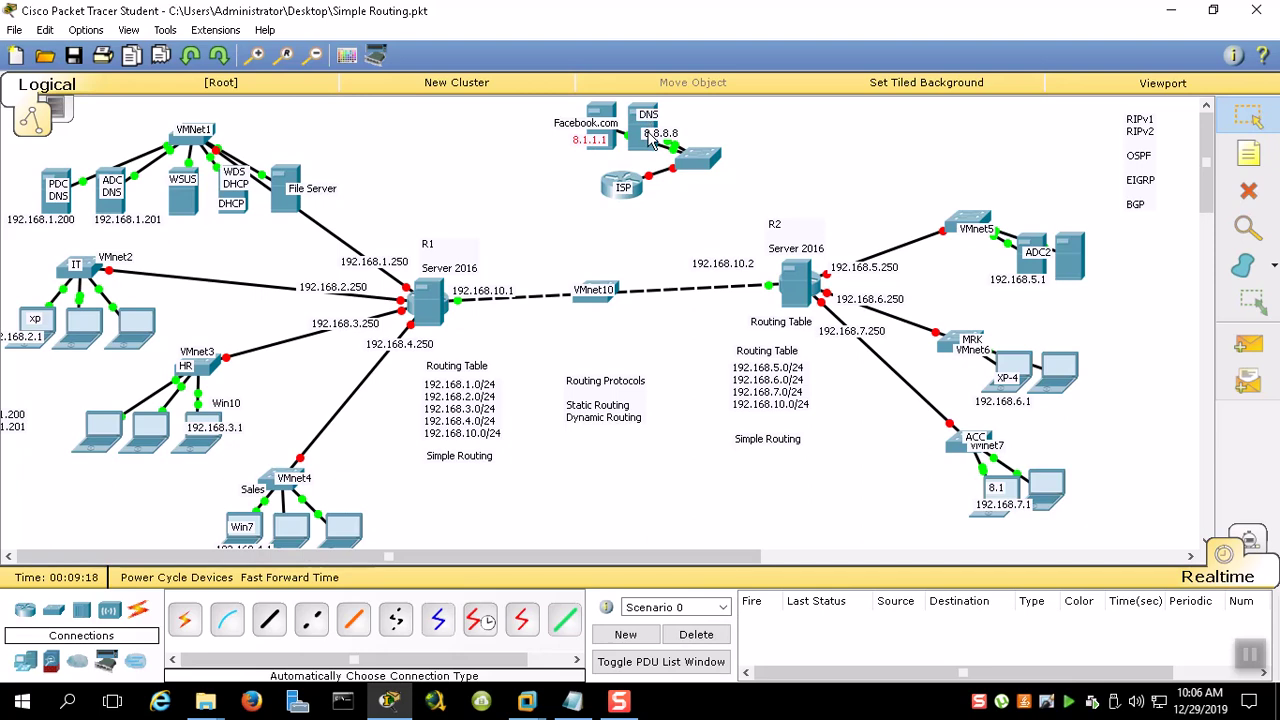
Switch to VMware Workstation and remove the missing Face&DNS virtual machine from the library
{"action": "mouse_move", "coordinate": [527, 700]}
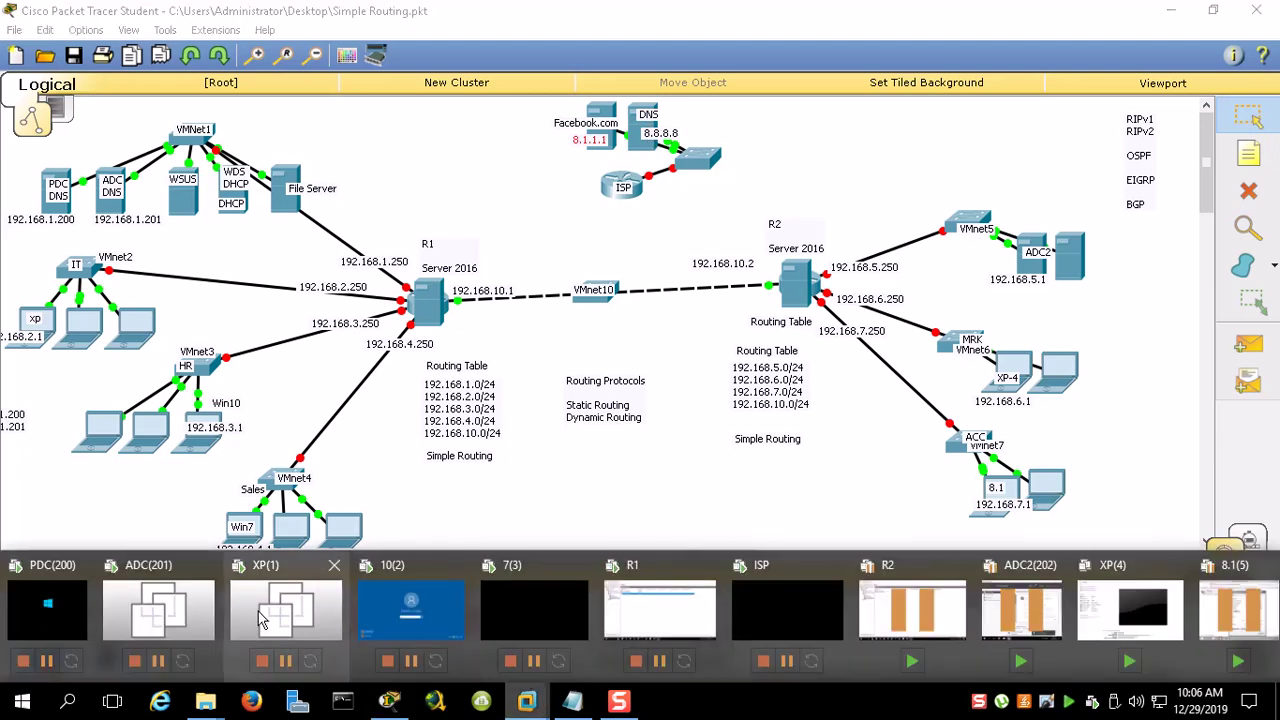
{"action": "left_click", "coordinate": [167, 612]}
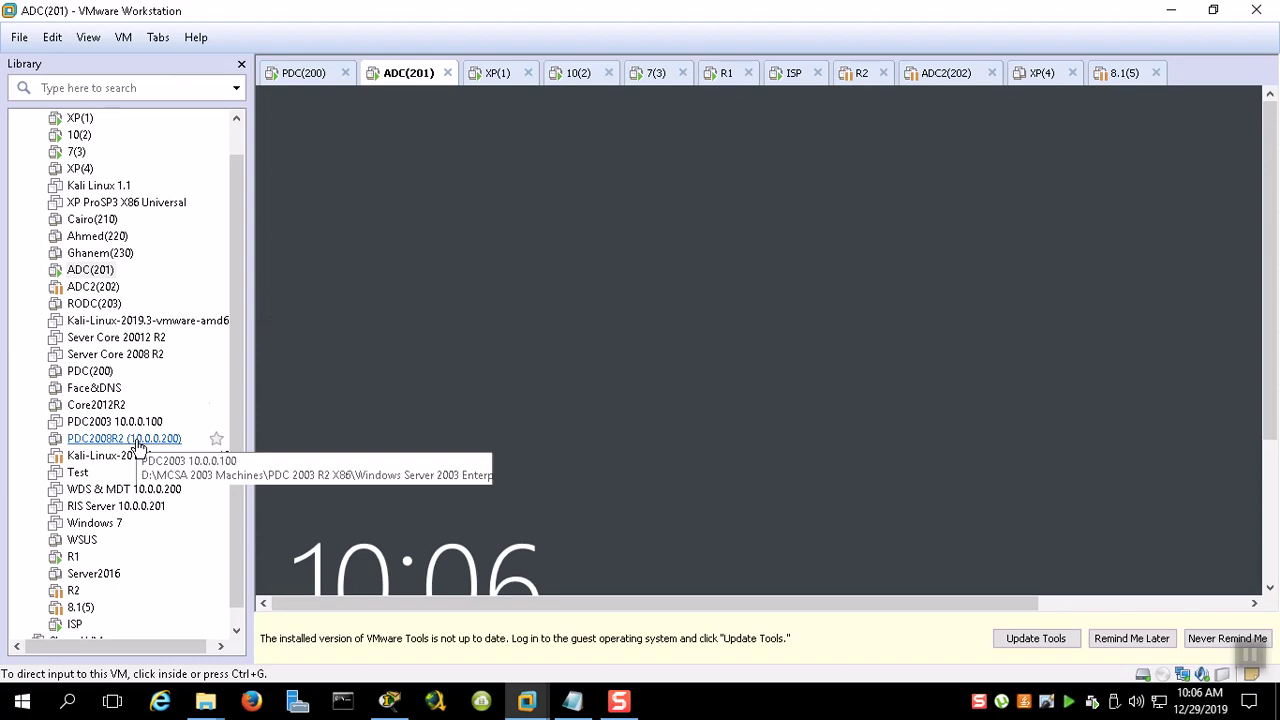
{"action": "scroll", "coordinate": [110, 528], "scroll_direction": "down", "scroll_amount": 1}
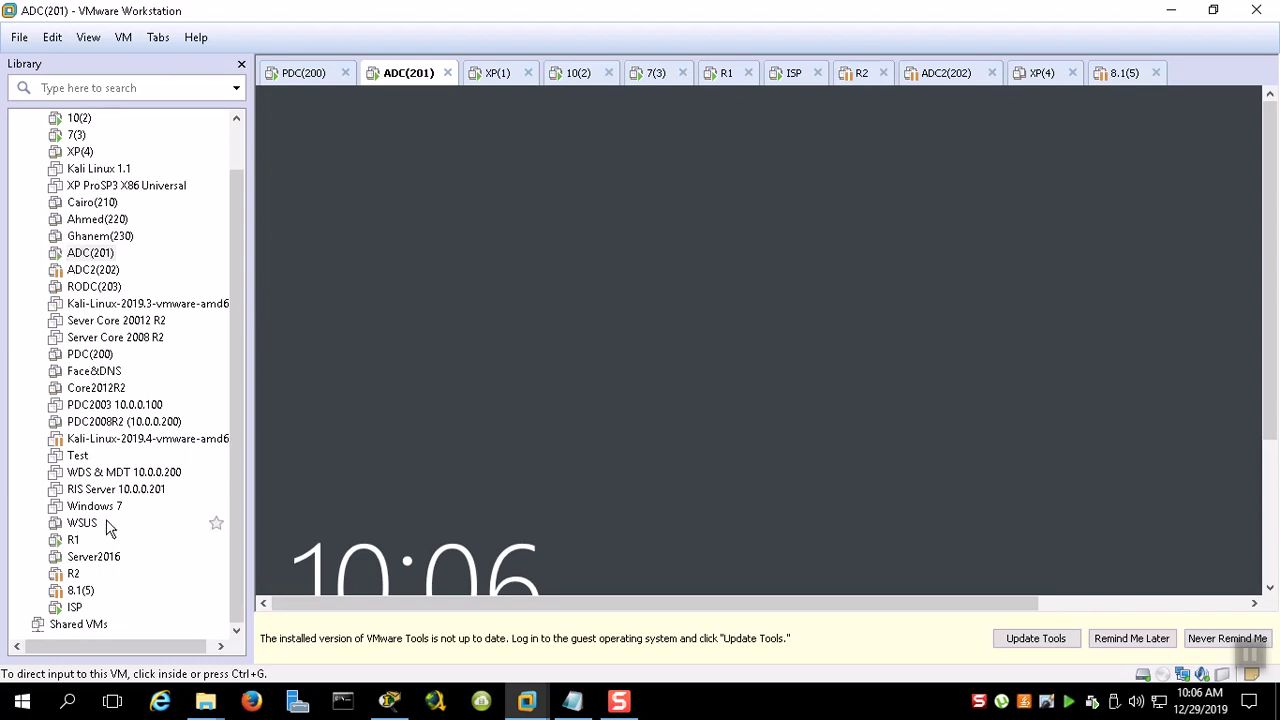
{"action": "left_click", "coordinate": [95, 373]}
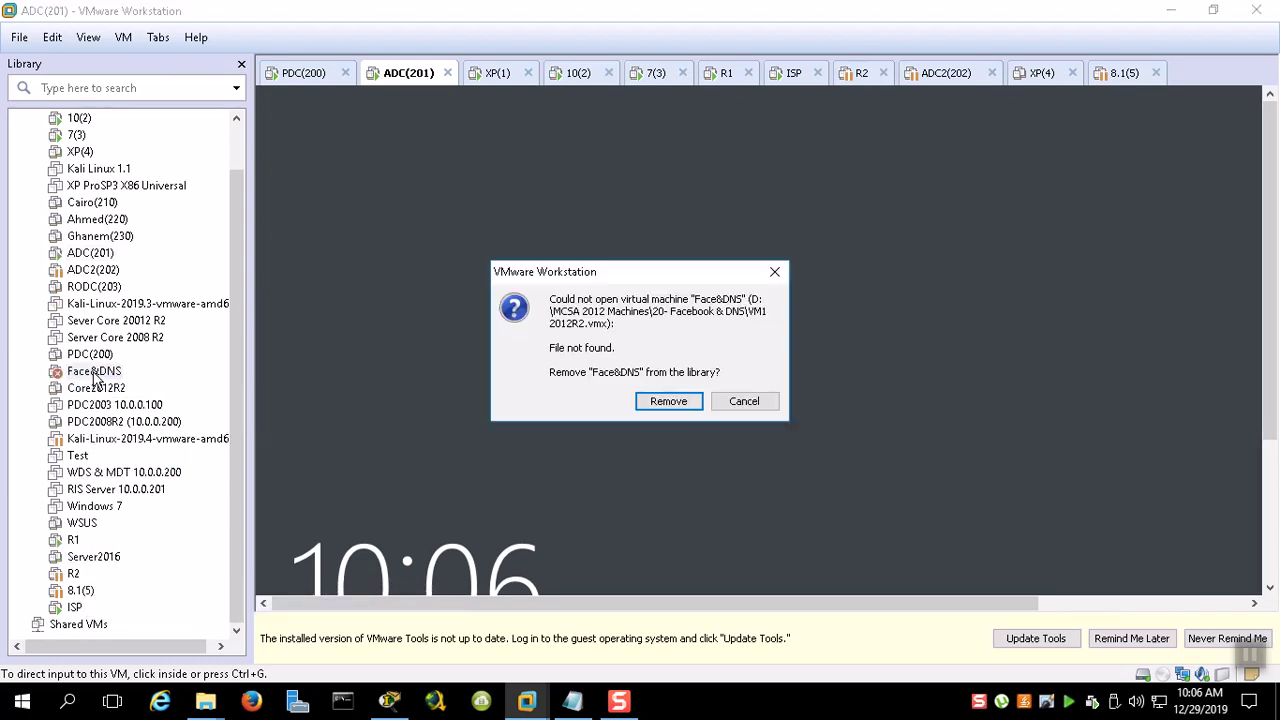
{"action": "left_click", "coordinate": [668, 401]}
{"action": "left_click", "coordinate": [1171, 10]}
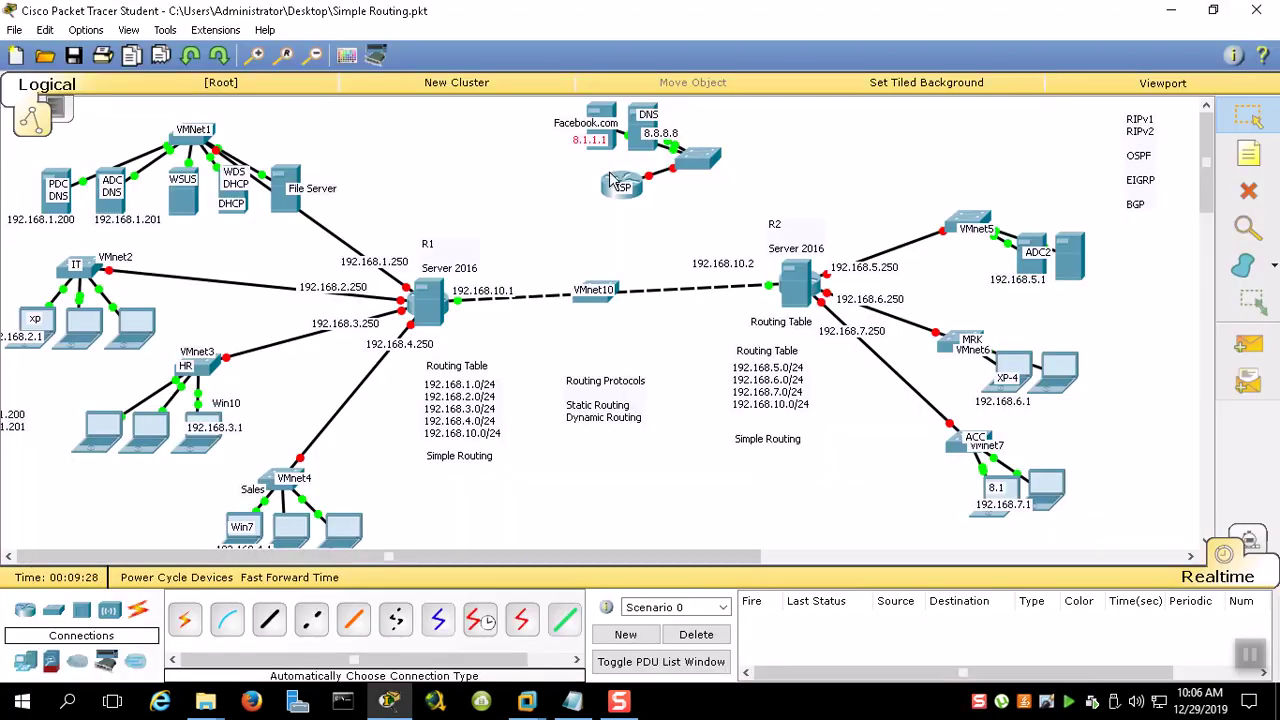
Open VM1 2012R2.vmx from D:\MCSA 2012 Machines\20- Facebook & DNS in VMware Workstation and place the Face&DNS machine right after ISP
{"action": "mouse_move", "coordinate": [205, 700]}
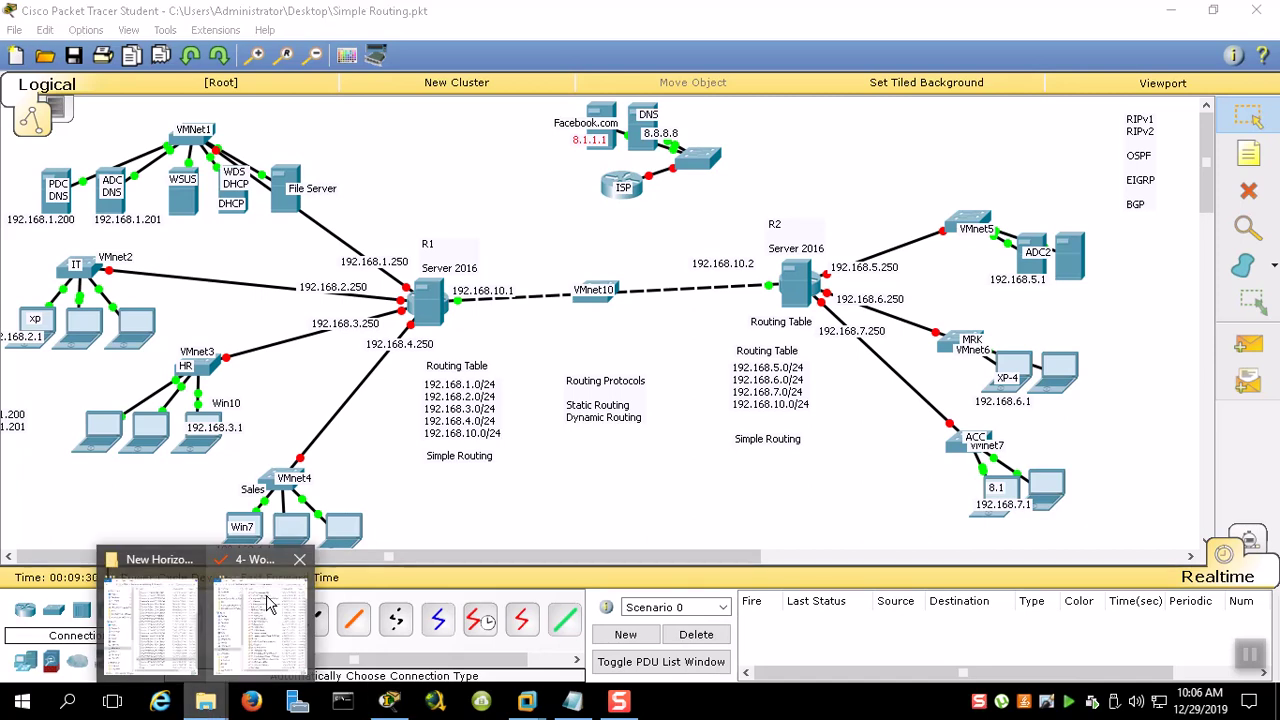
{"action": "left_click", "coordinate": [266, 610]}
{"action": "mouse_move", "coordinate": [195, 672]}
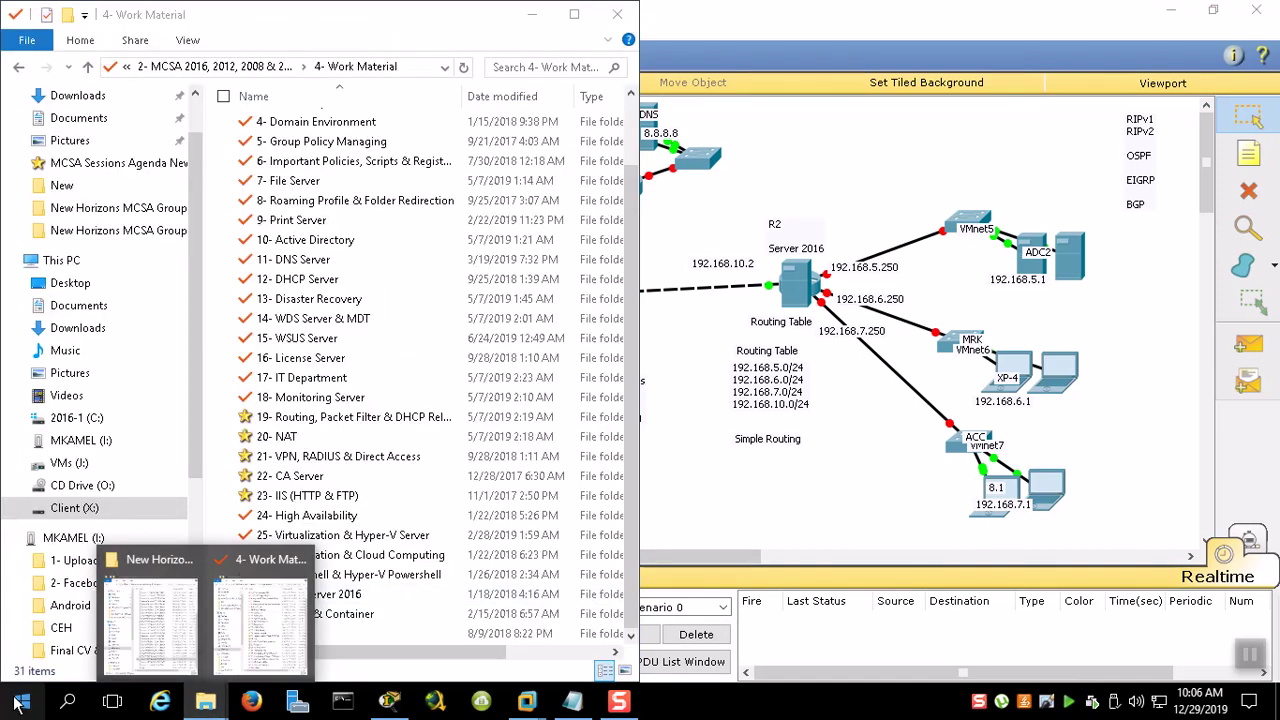
{"action": "key", "text": "super"}
{"action": "left_click", "coordinate": [366, 387]}
{"action": "left_click", "coordinate": [371, 116]}
{"action": "type", "text": "d:\\"}
{"action": "key", "text": "Return"}
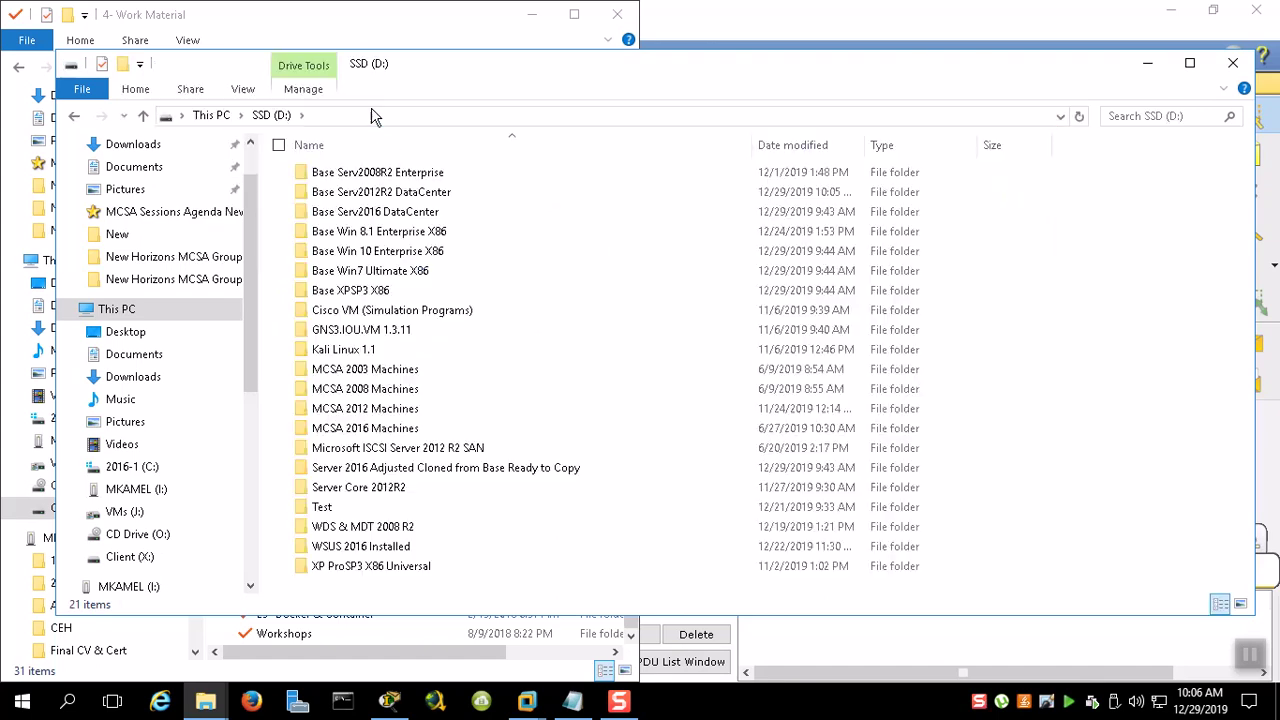
{"action": "double_click", "coordinate": [380, 410]}
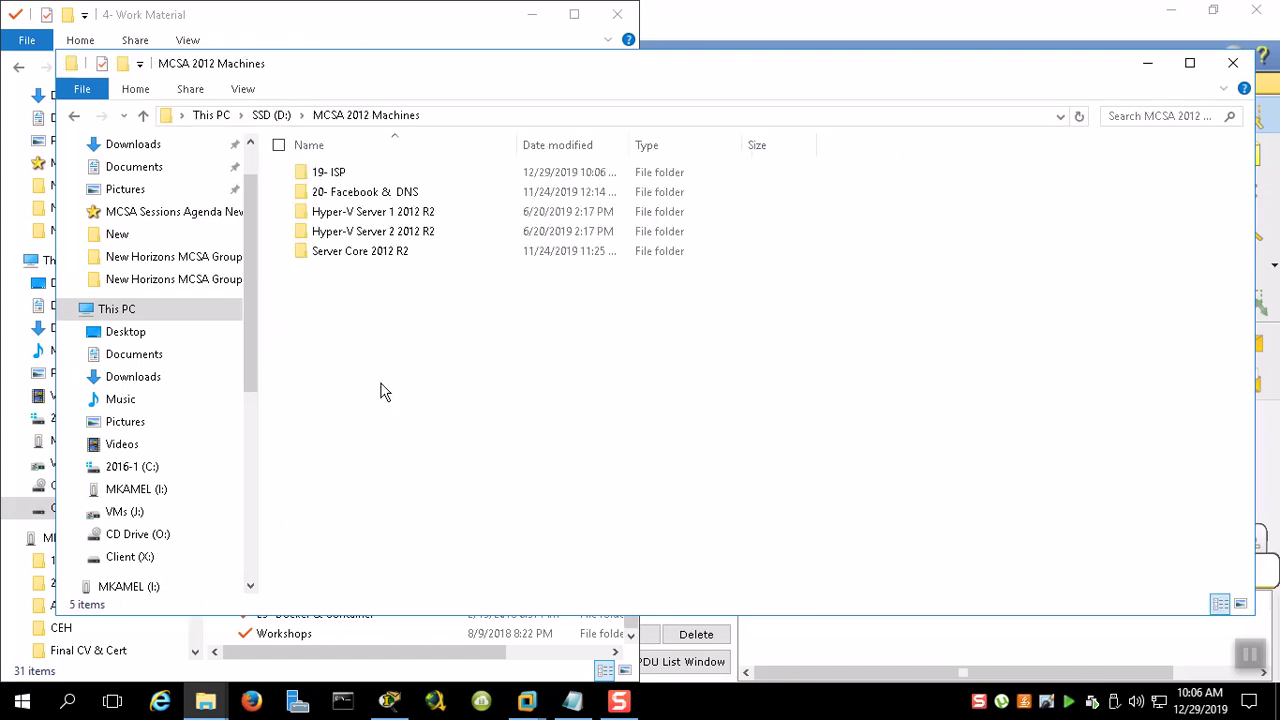
{"action": "double_click", "coordinate": [358, 194]}
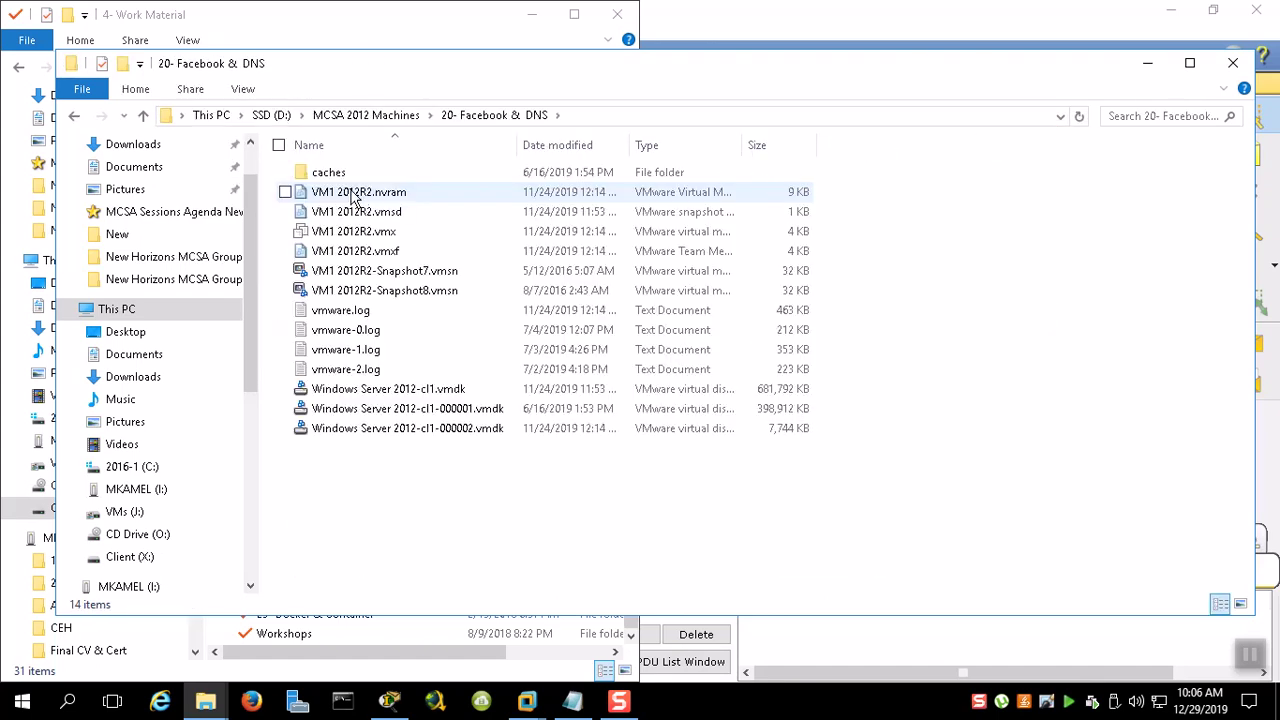
{"action": "double_click", "coordinate": [358, 231]}
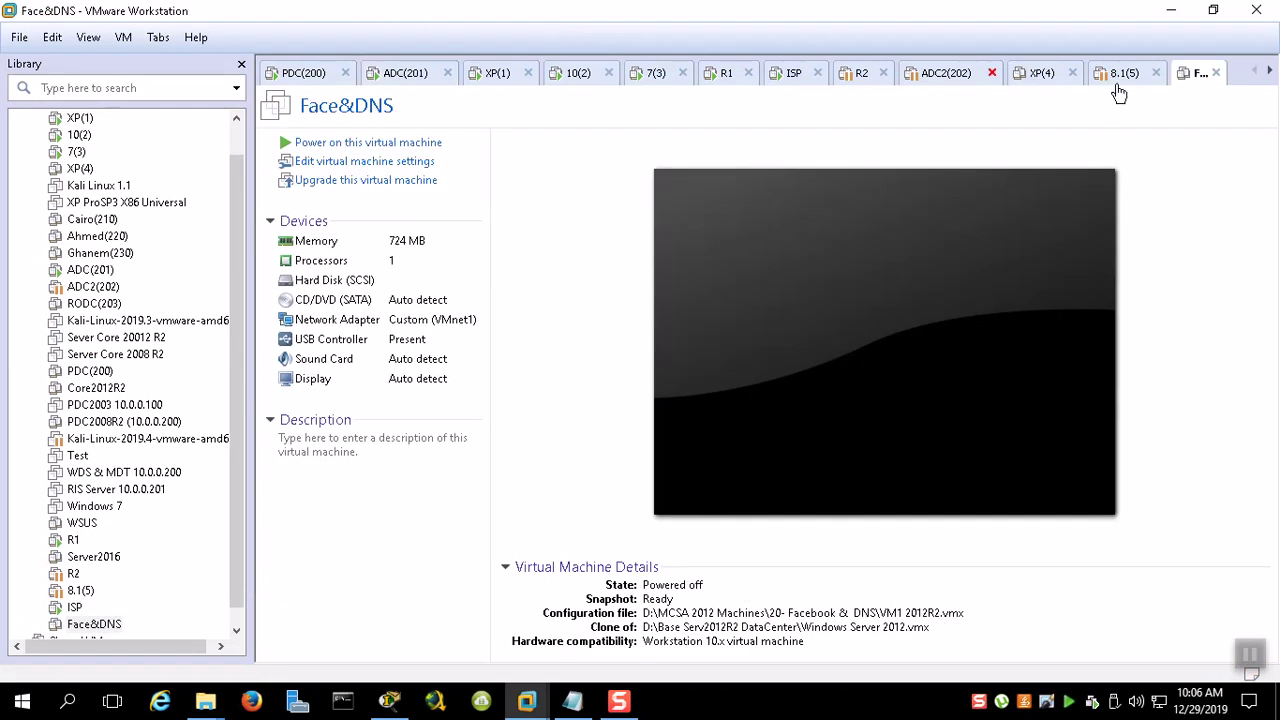
{"action": "left_click_drag", "start_coordinate": [1193, 80], "coordinate": [846, 77]}
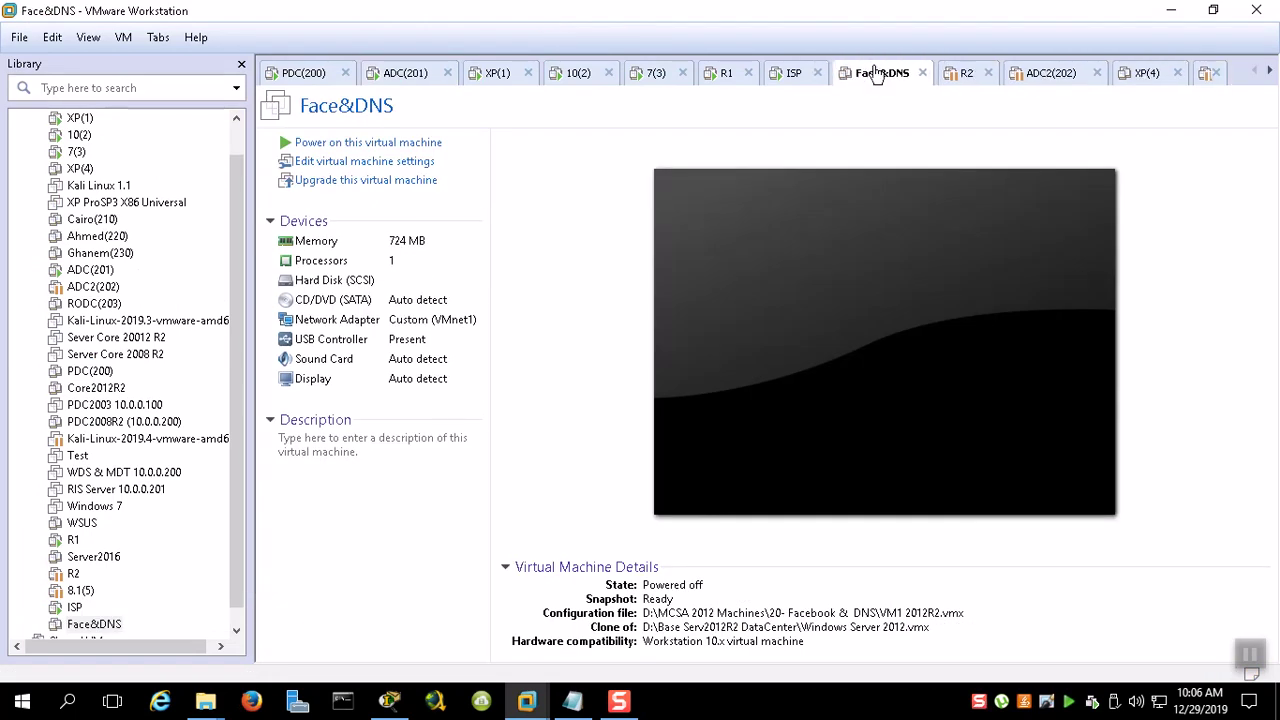
Restore the Face&DNS virtual machine to its "Ready" snapshot
{"action": "right_click", "coordinate": [872, 72]}
{"action": "mouse_move", "coordinate": [958, 222]}
{"action": "left_click", "coordinate": [624, 267]}
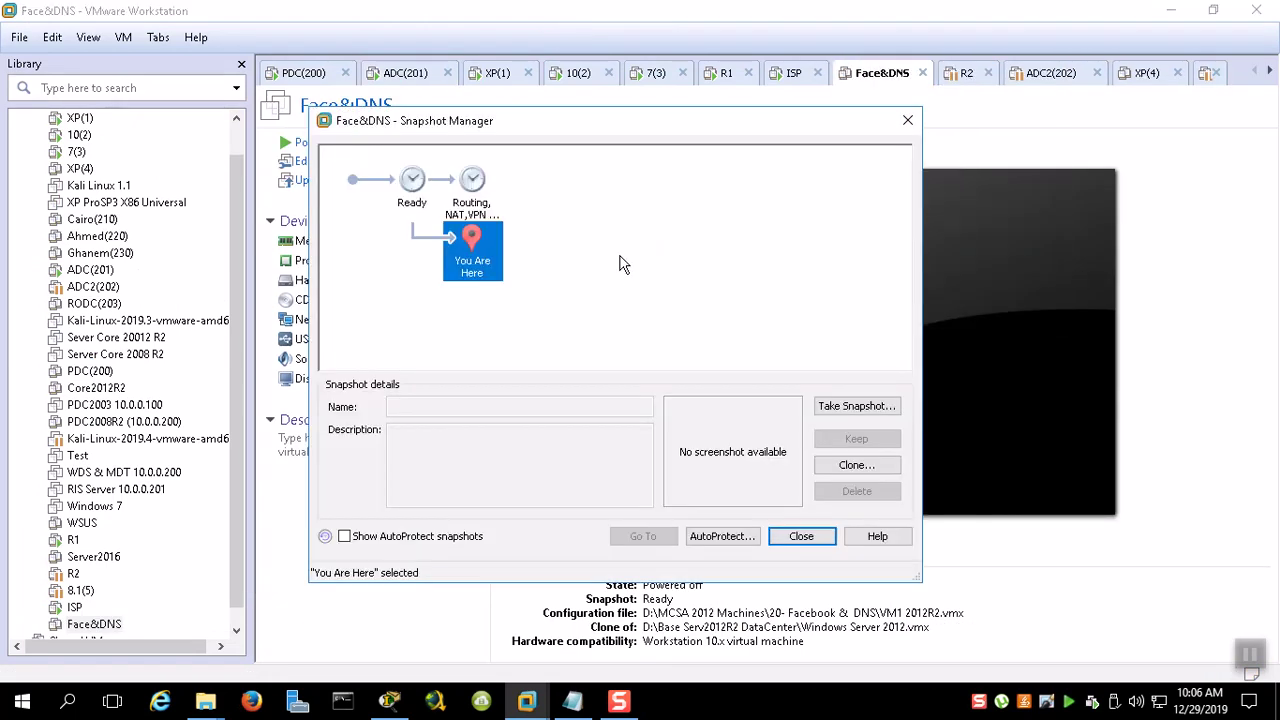
{"action": "left_click", "coordinate": [413, 185]}
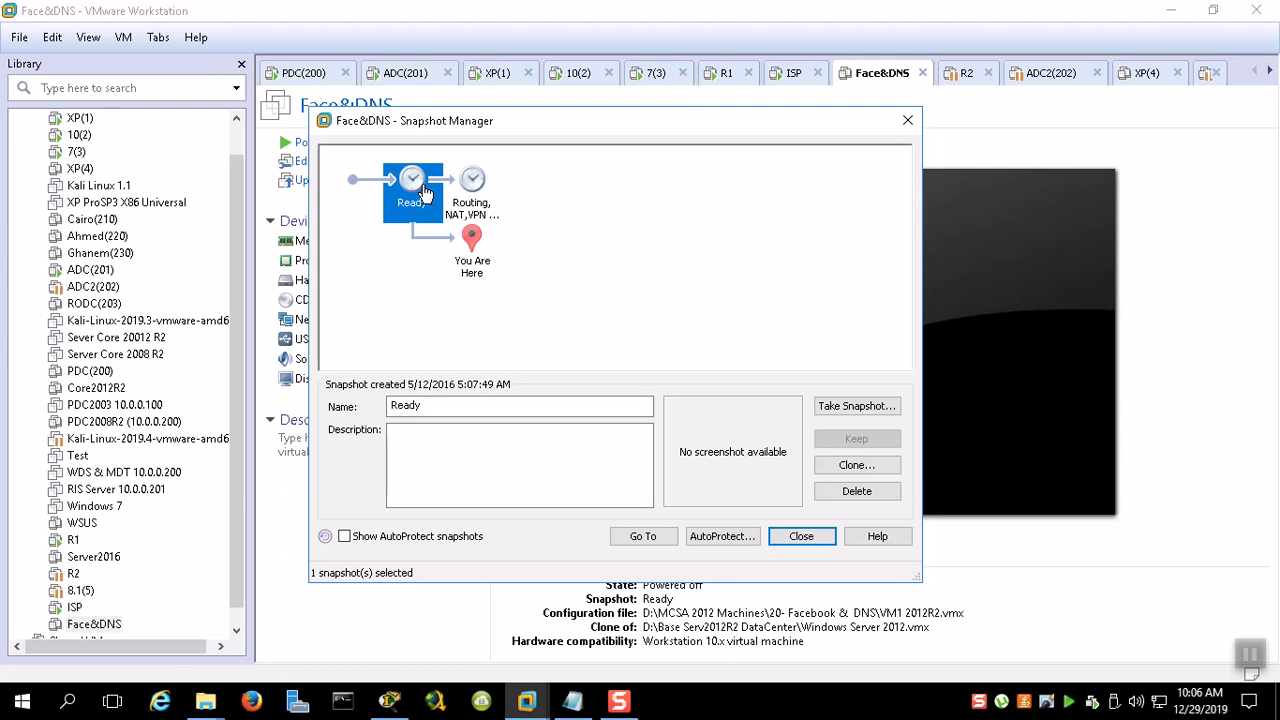
{"action": "left_click", "coordinate": [468, 193]}
{"action": "double_click", "coordinate": [412, 185]}
{"action": "left_click", "coordinate": [655, 382]}
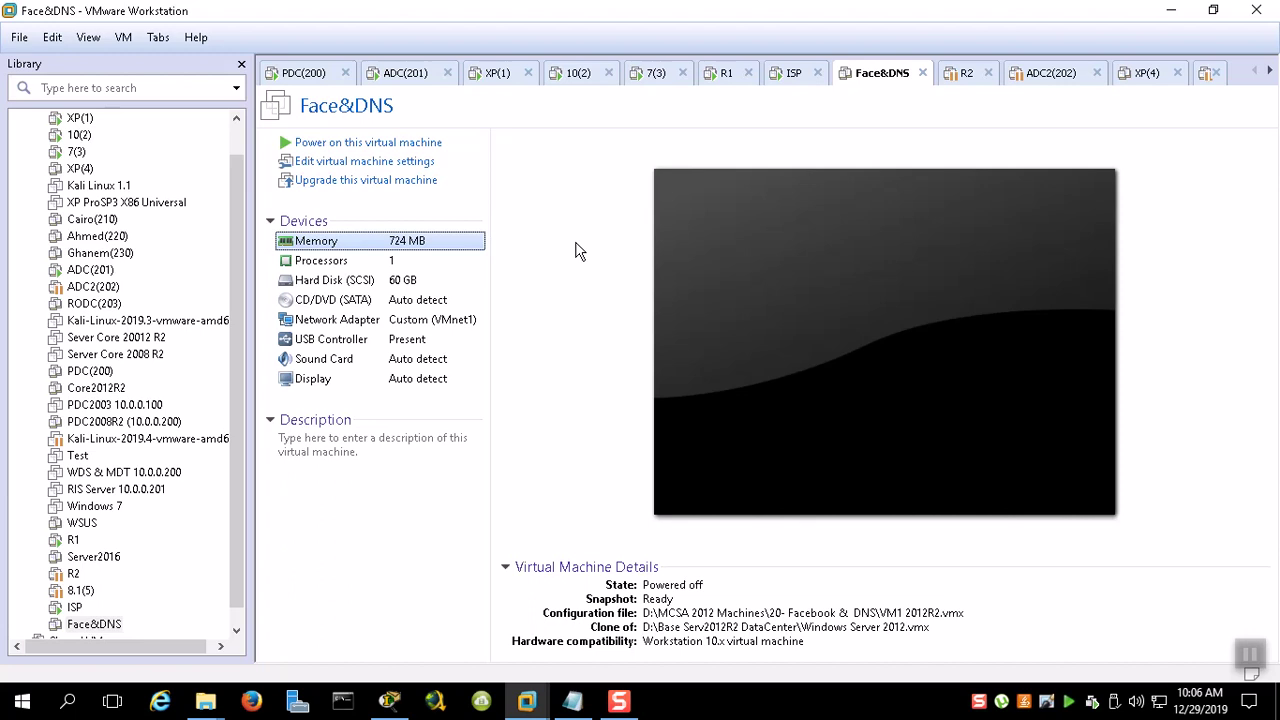
Set the Face&DNS machine's memory to 1024 MB and power it on, declaring it as copied
{"action": "key", "text": "ctrl+d"}
{"action": "left_click", "coordinate": [721, 316]}
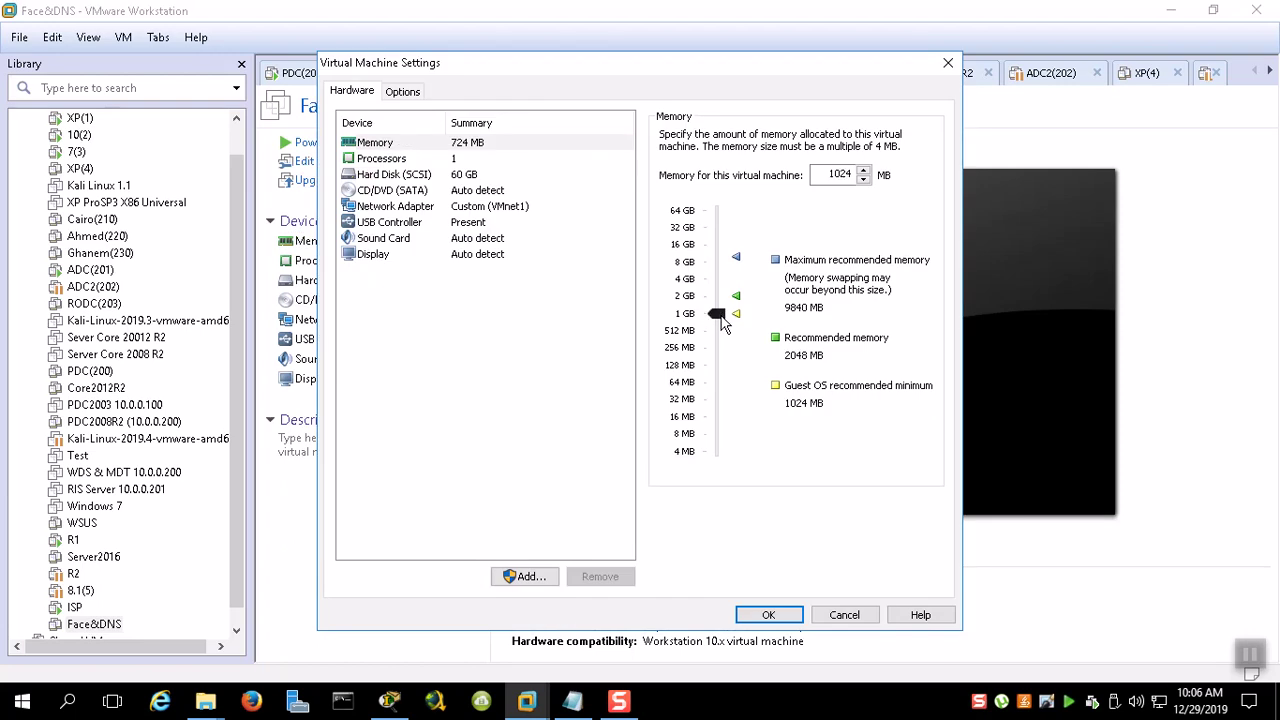
{"action": "left_click", "coordinate": [766, 615]}
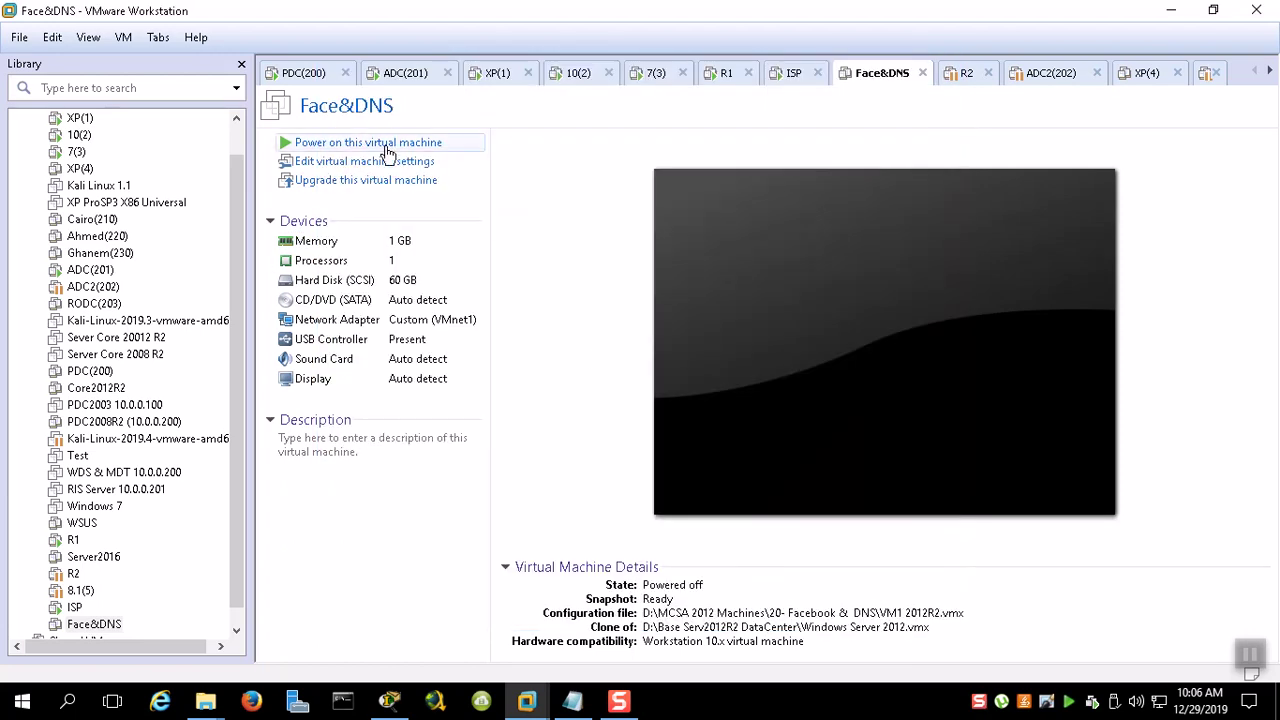
{"action": "left_click", "coordinate": [355, 146]}
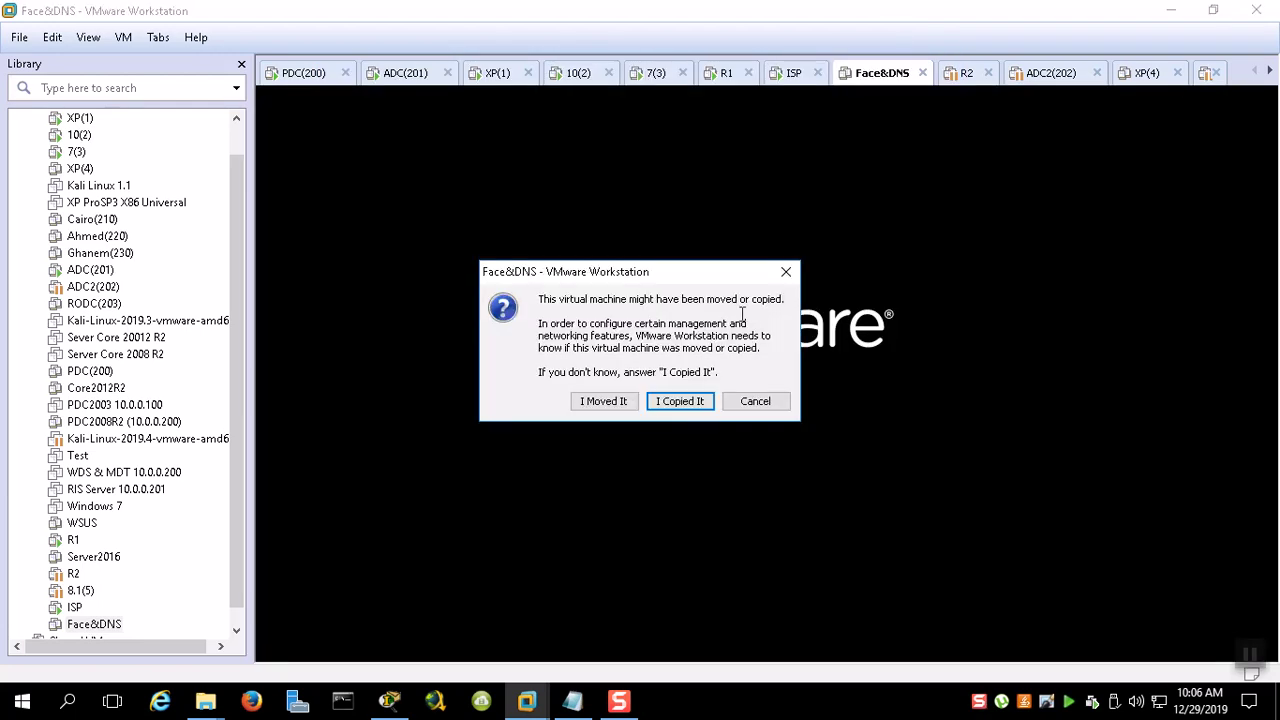
{"action": "left_click", "coordinate": [700, 403]}
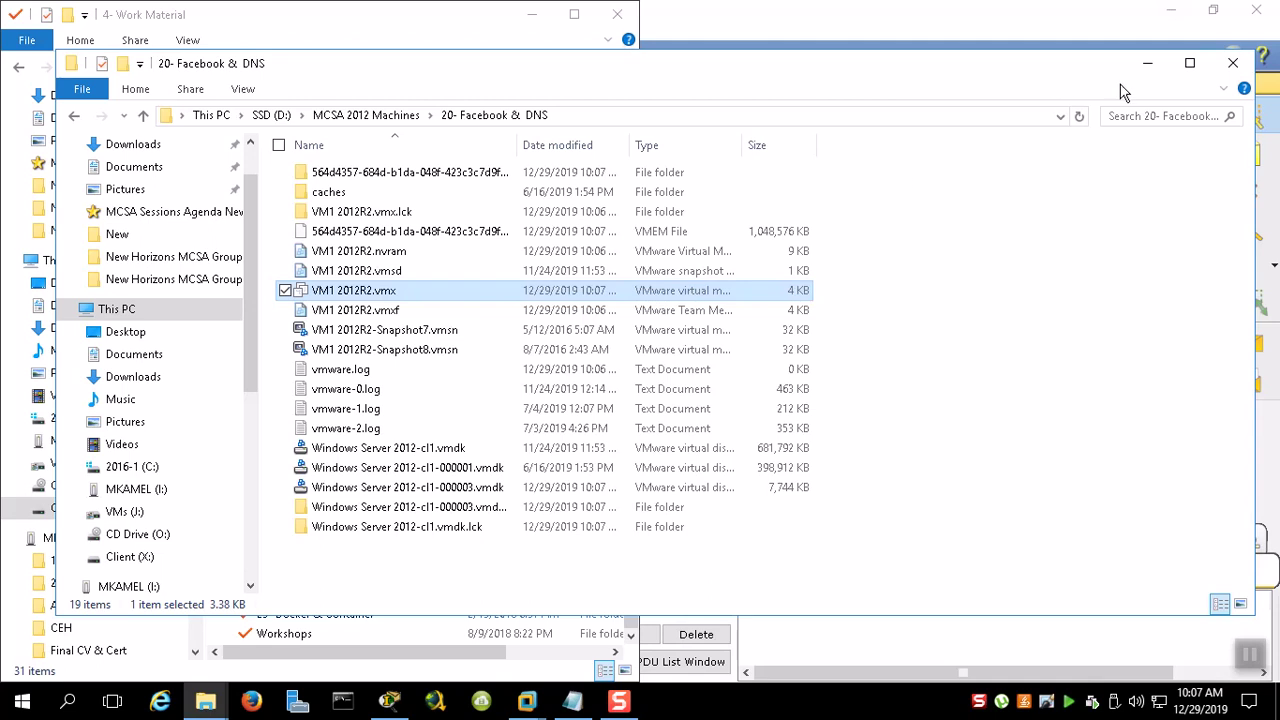
In the Packet Tracer diagram, draw an outlined orange-filled ellipse around the Facebook.com and DNS servers, their switch and the ISP router
{"action": "left_click", "coordinate": [1147, 63]}
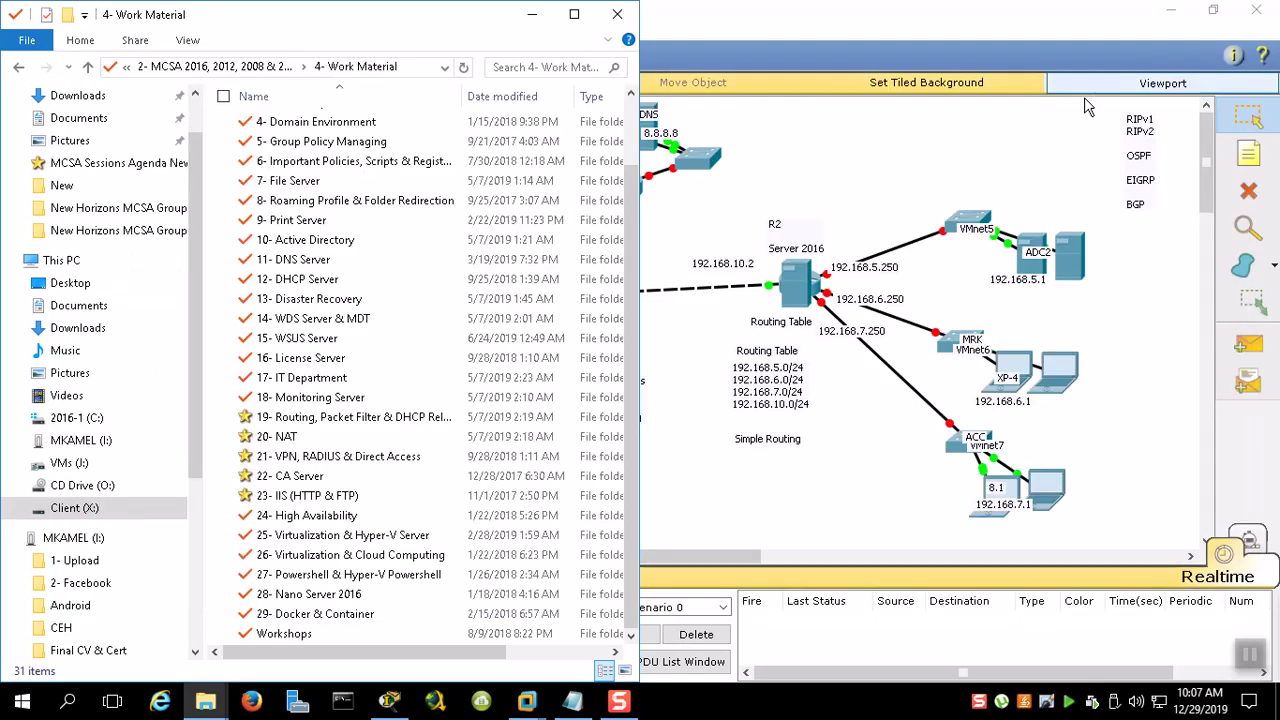
{"action": "left_click", "coordinate": [946, 170]}
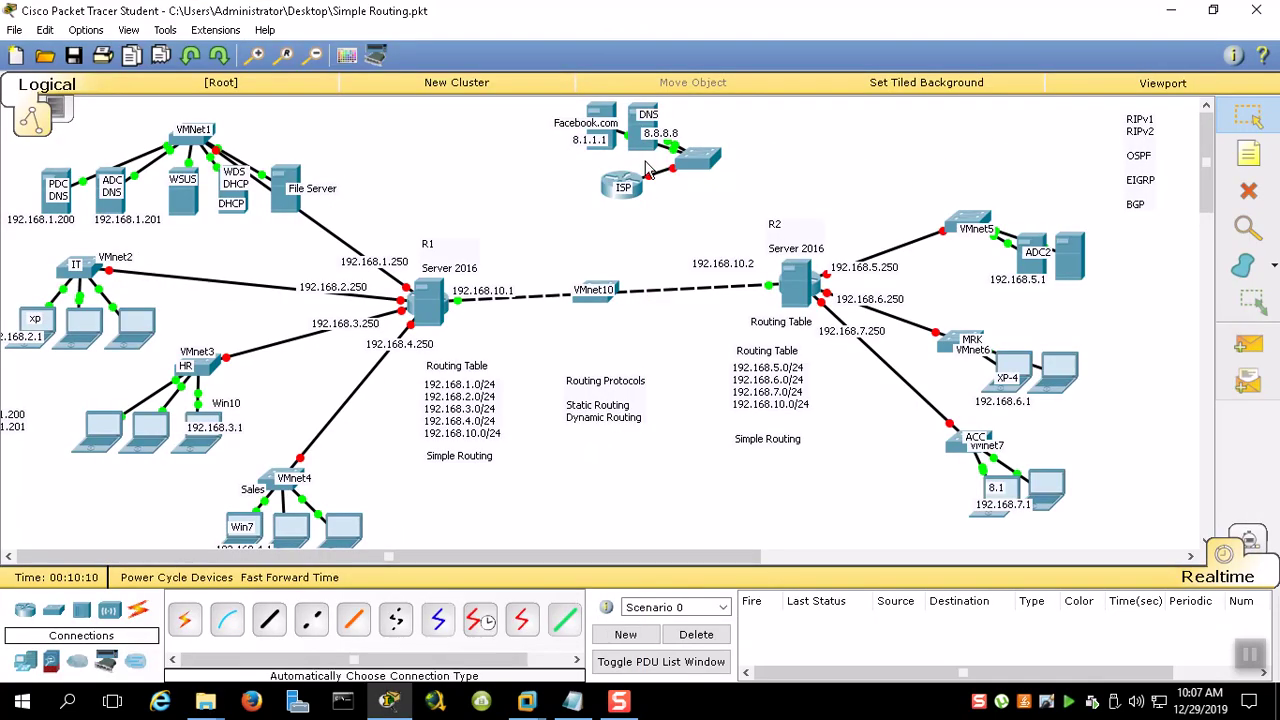
{"action": "left_click", "coordinate": [1243, 264]}
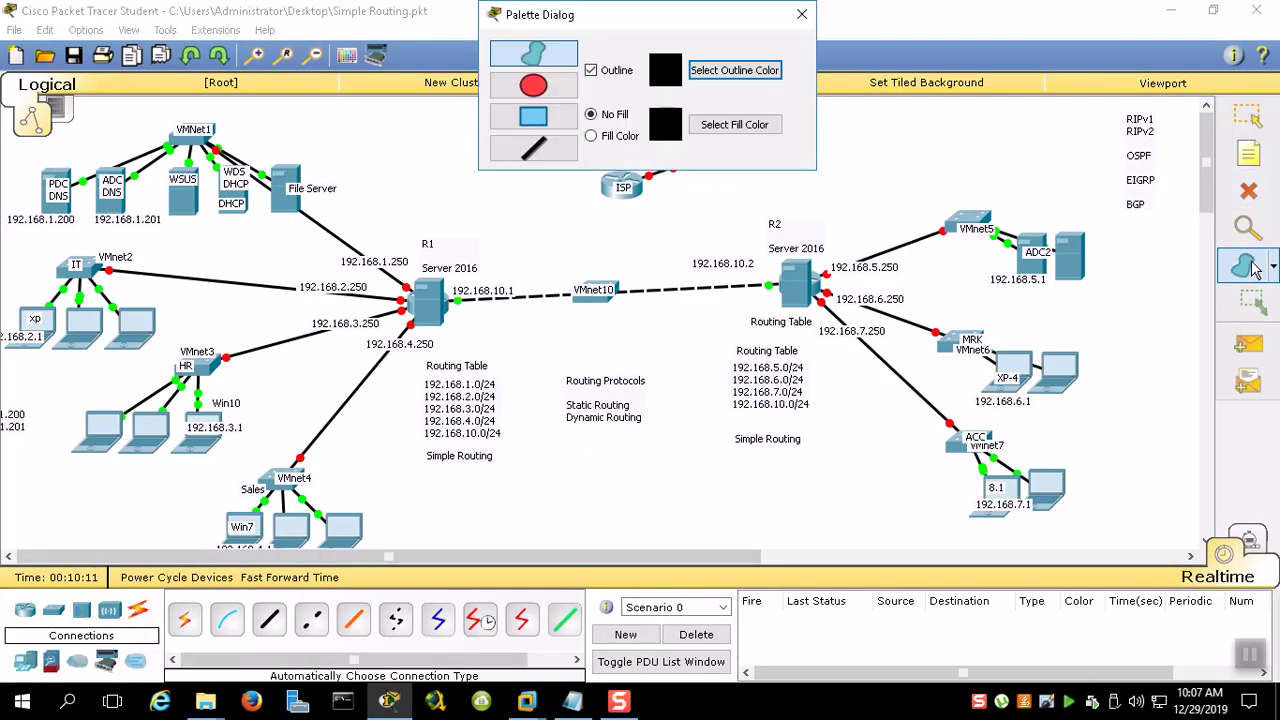
{"action": "left_click", "coordinate": [533, 117]}
{"action": "left_click", "coordinate": [533, 85]}
{"action": "left_click", "coordinate": [620, 136]}
{"action": "left_click", "coordinate": [708, 132]}
{"action": "left_click", "coordinate": [555, 277]}
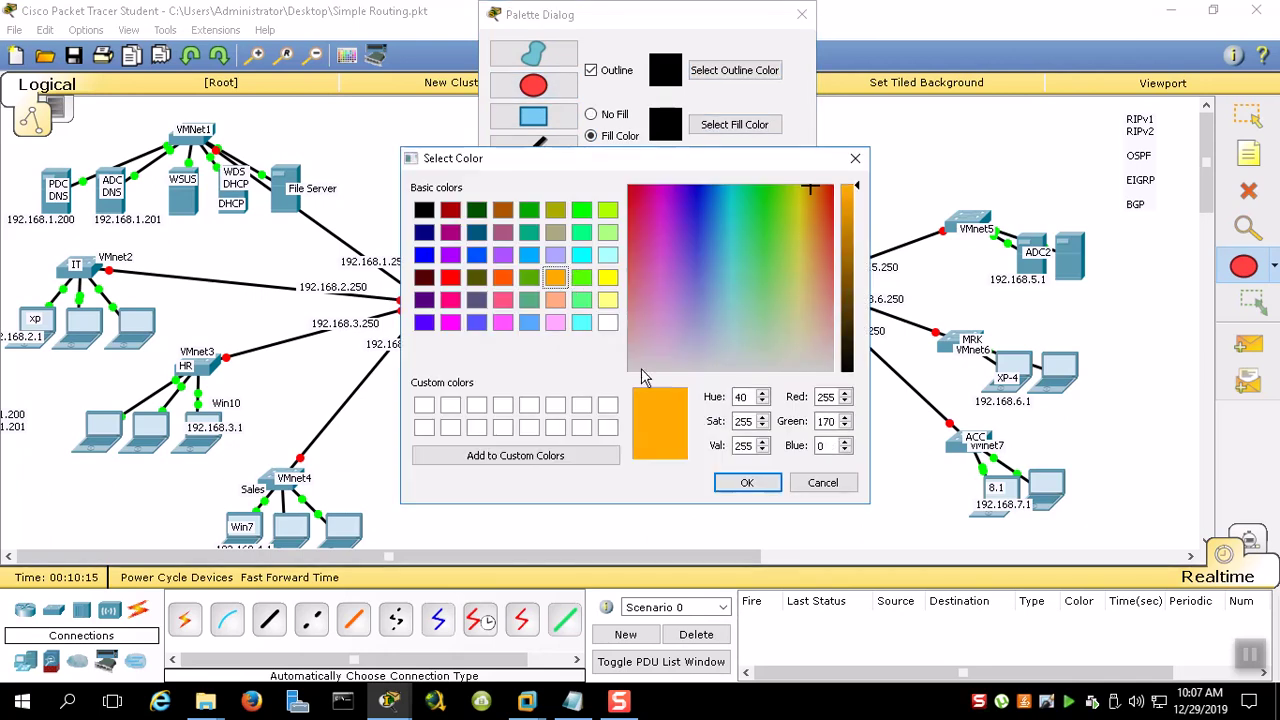
{"action": "left_click", "coordinate": [747, 482]}
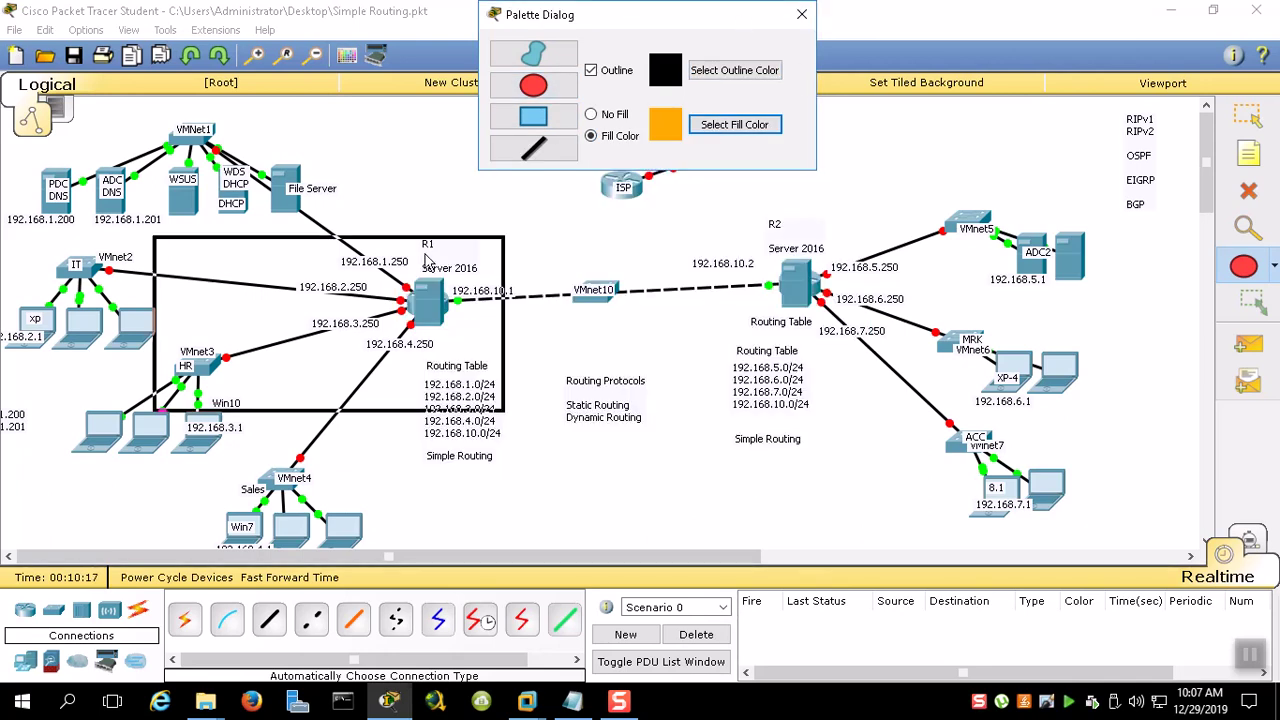
{"action": "left_click", "coordinate": [824, 143]}
{"action": "left_click_drag", "start_coordinate": [816, 110], "coordinate": [469, 216]}
{"action": "key", "text": "Escape"}
Label the orange ellipse with an "Internet" note beside it and close the drawing palette
{"action": "double_click", "coordinate": [800, 164]}
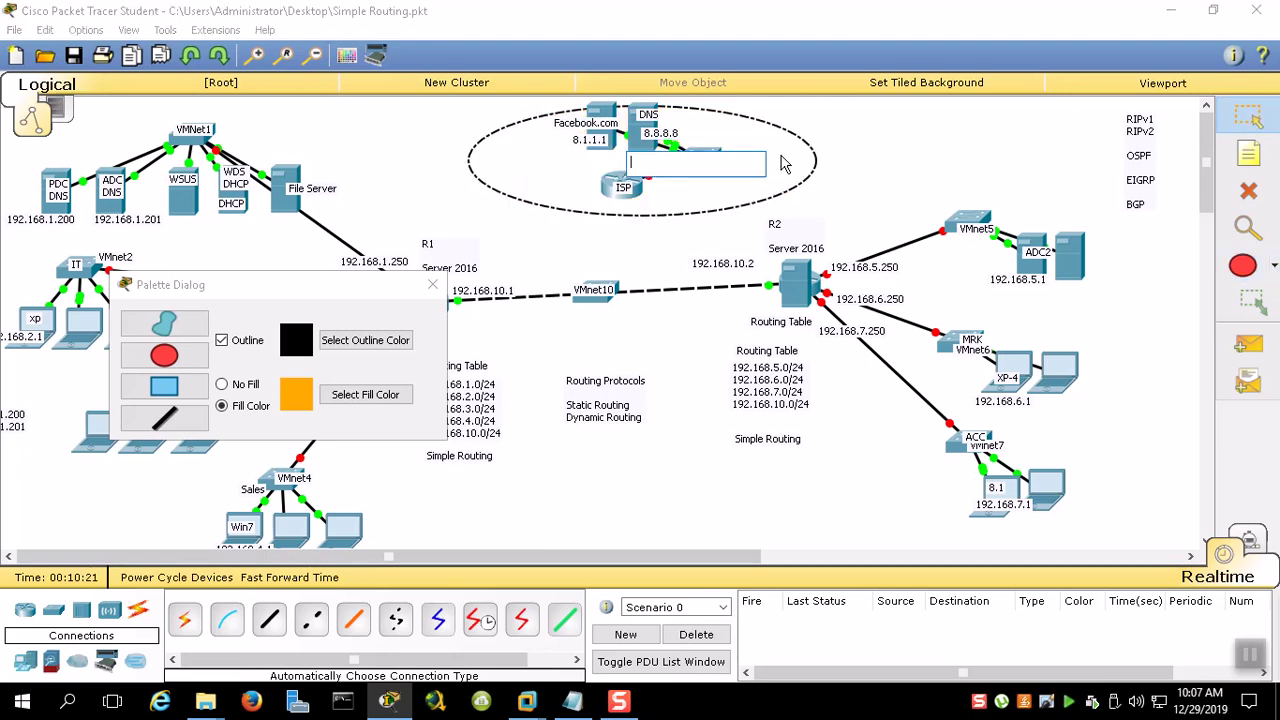
{"action": "type", "text": "Intrnet"}
{"action": "left_click", "coordinate": [886, 150]}
{"action": "left_click", "coordinate": [432, 285]}
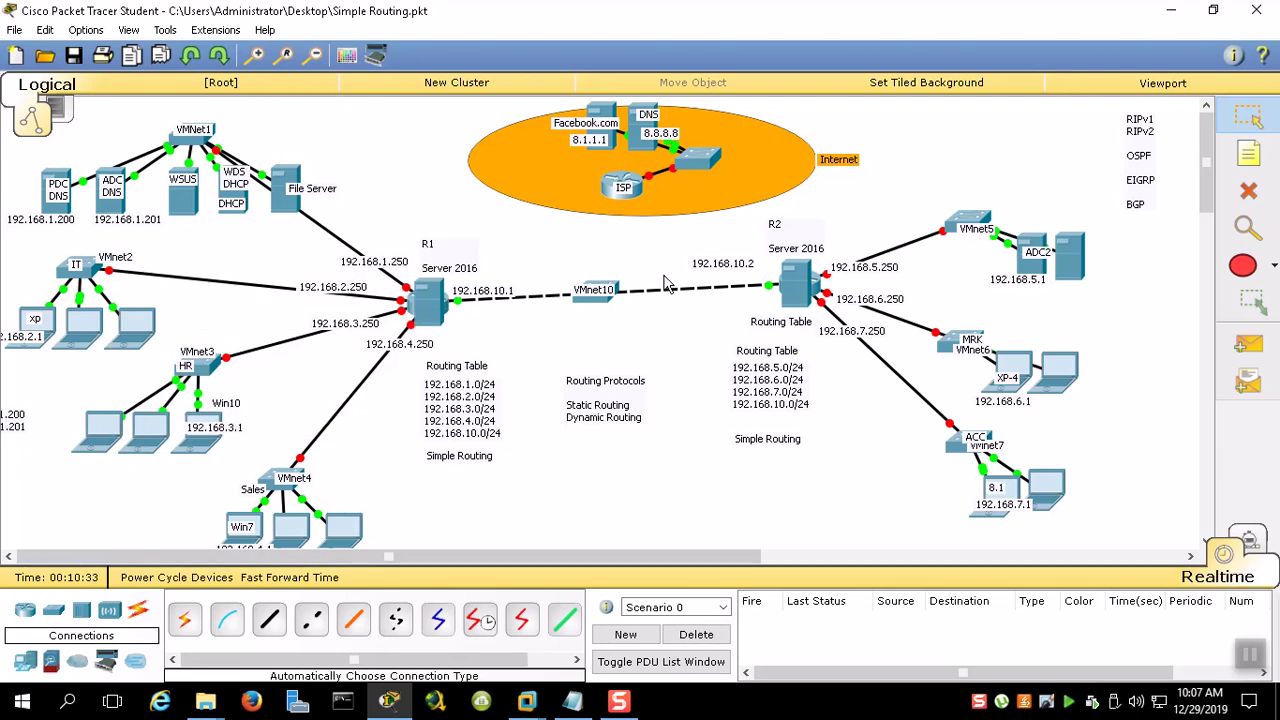
Switch to VMware Workstation, show the ISP virtual machine in full screen, and return to the Packet Tracer diagram
{"action": "left_click", "coordinate": [527, 700]}
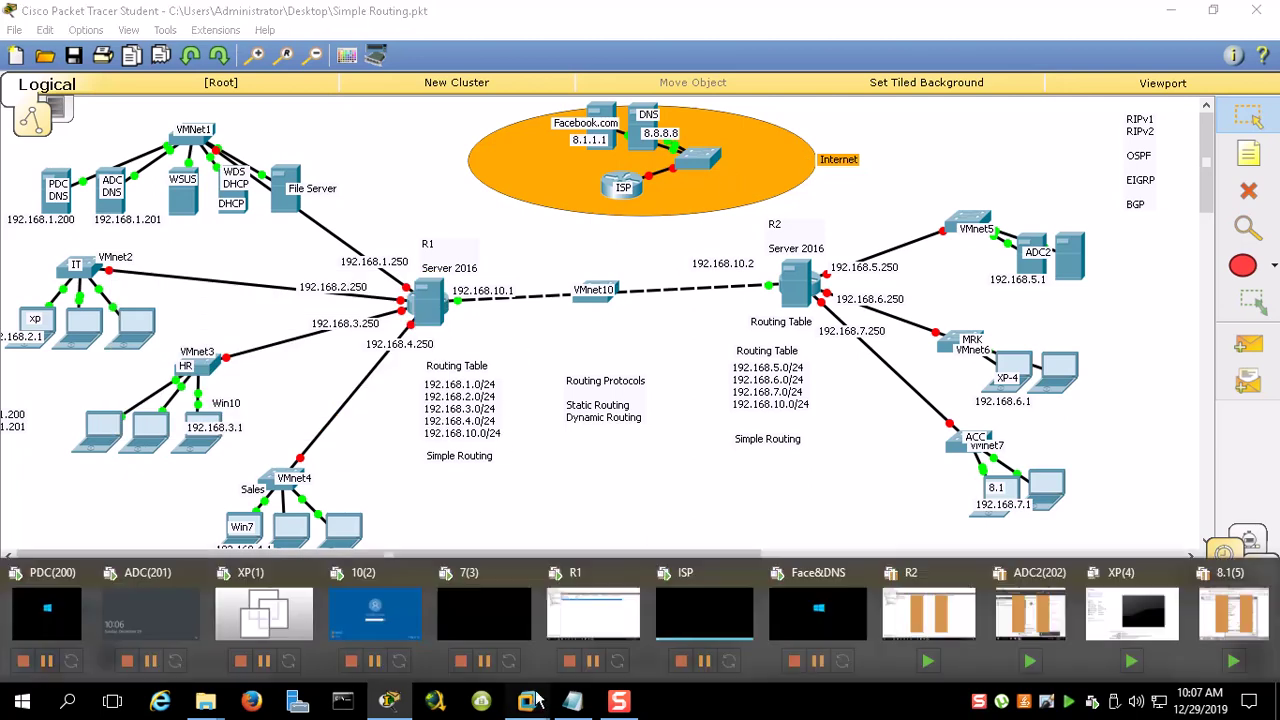
{"action": "left_click", "coordinate": [598, 610]}
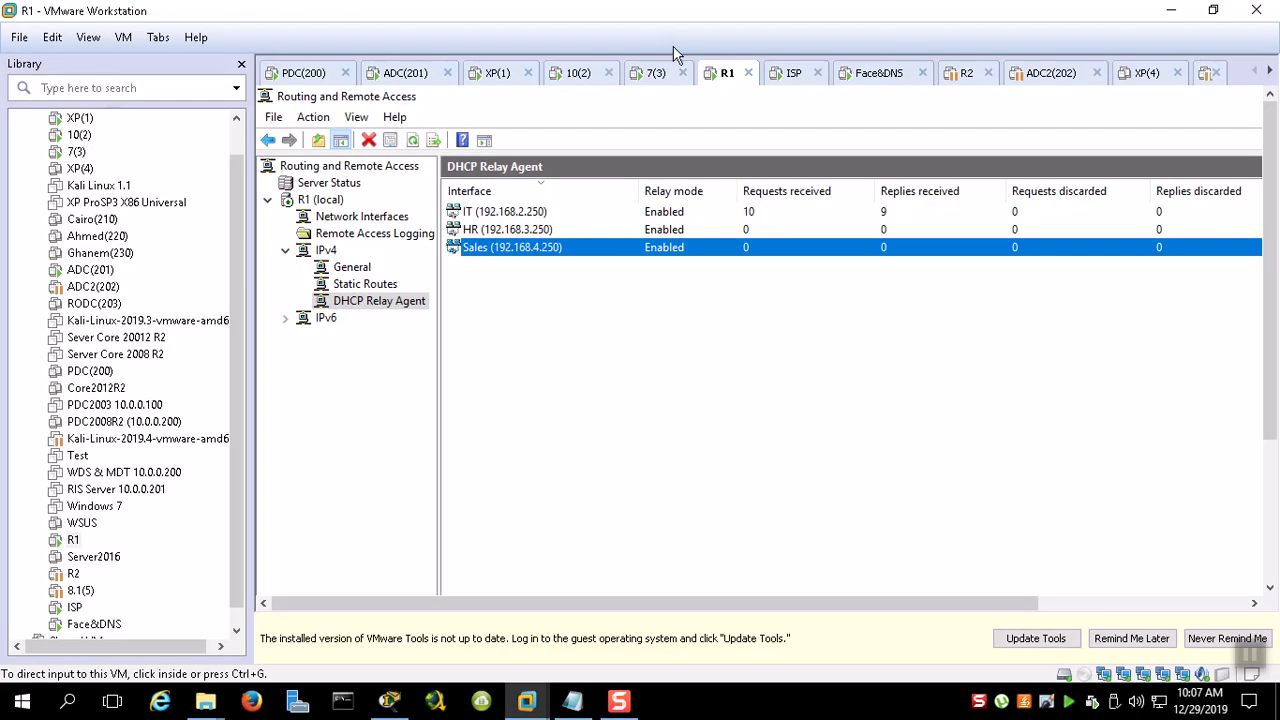
{"action": "left_click", "coordinate": [793, 73]}
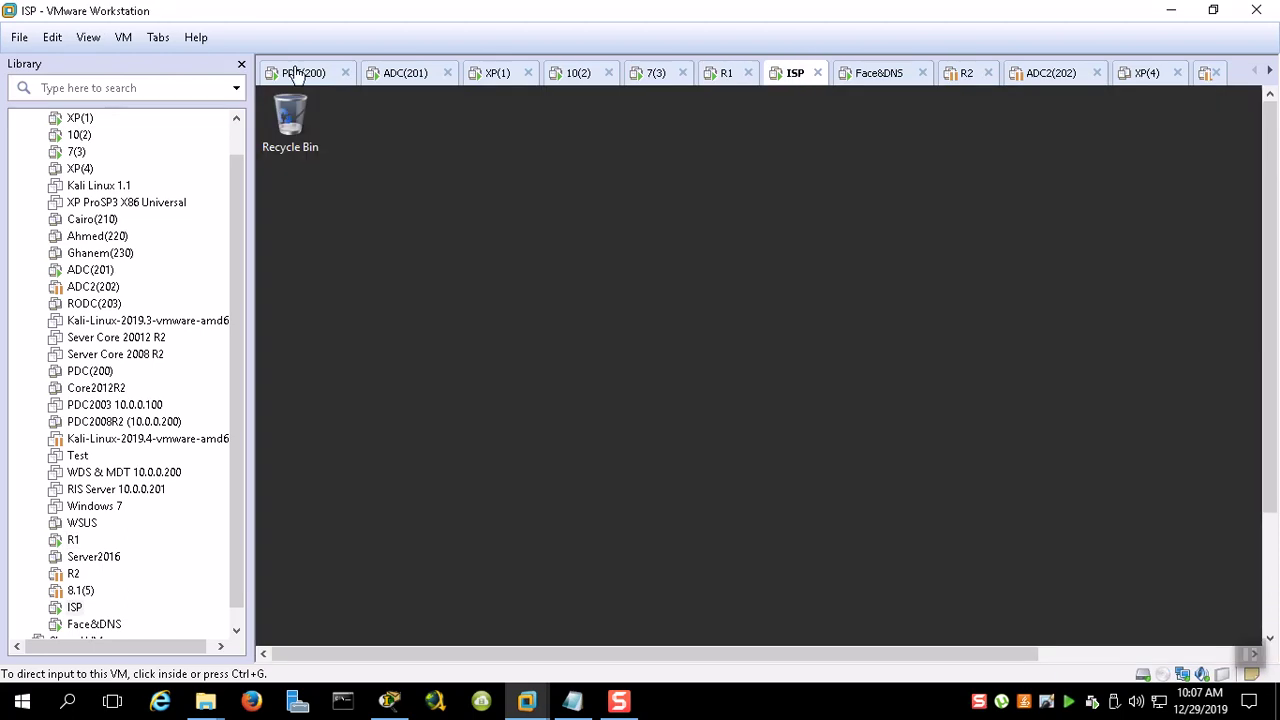
{"action": "left_click", "coordinate": [88, 37]}
{"action": "left_click", "coordinate": [128, 63]}
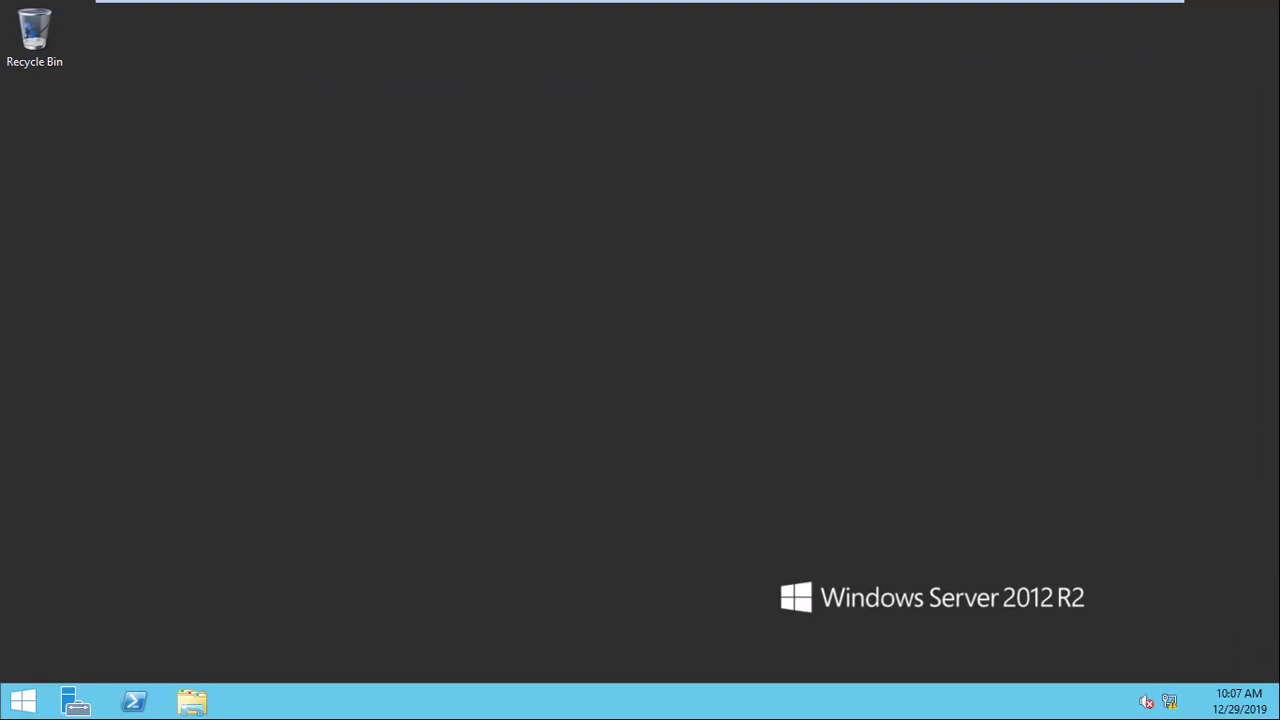
{"action": "left_click", "coordinate": [1112, 12]}
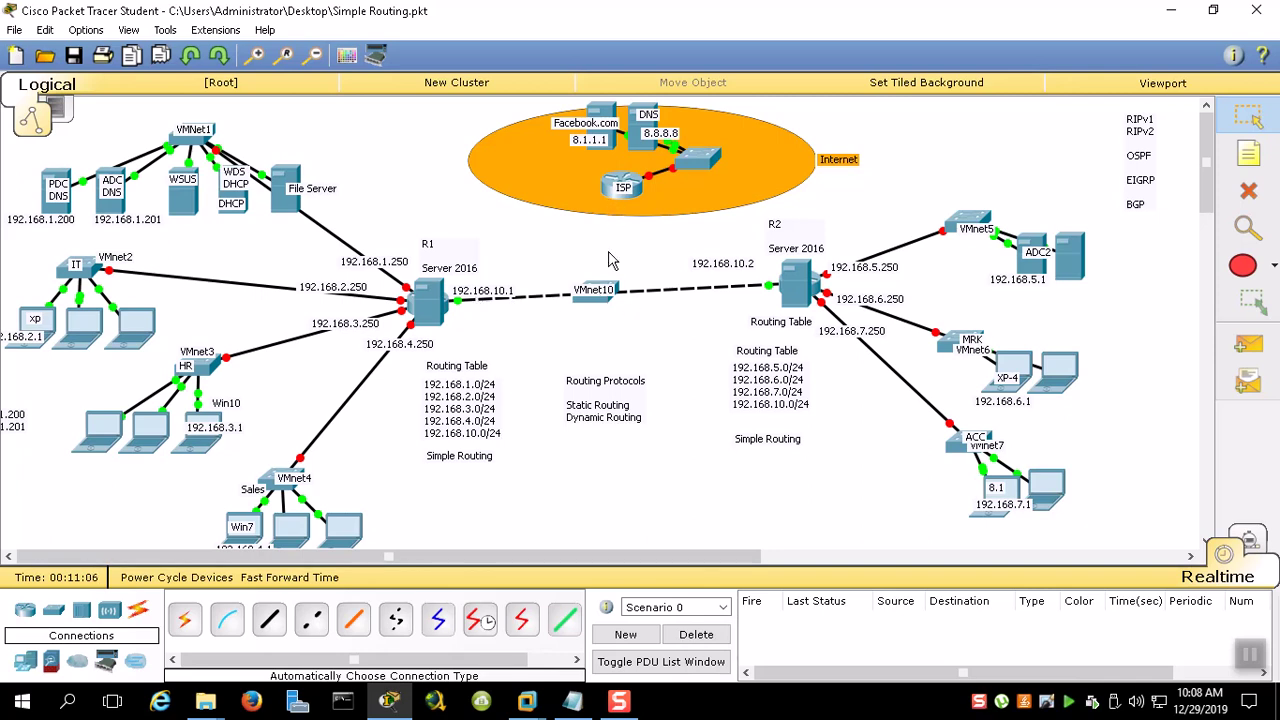
Try reattaching the cable between R1 and R2 to R2's FastEthernet1/1 port
{"action": "key", "text": "Delete"}
{"action": "left_click", "coordinate": [790, 278]}
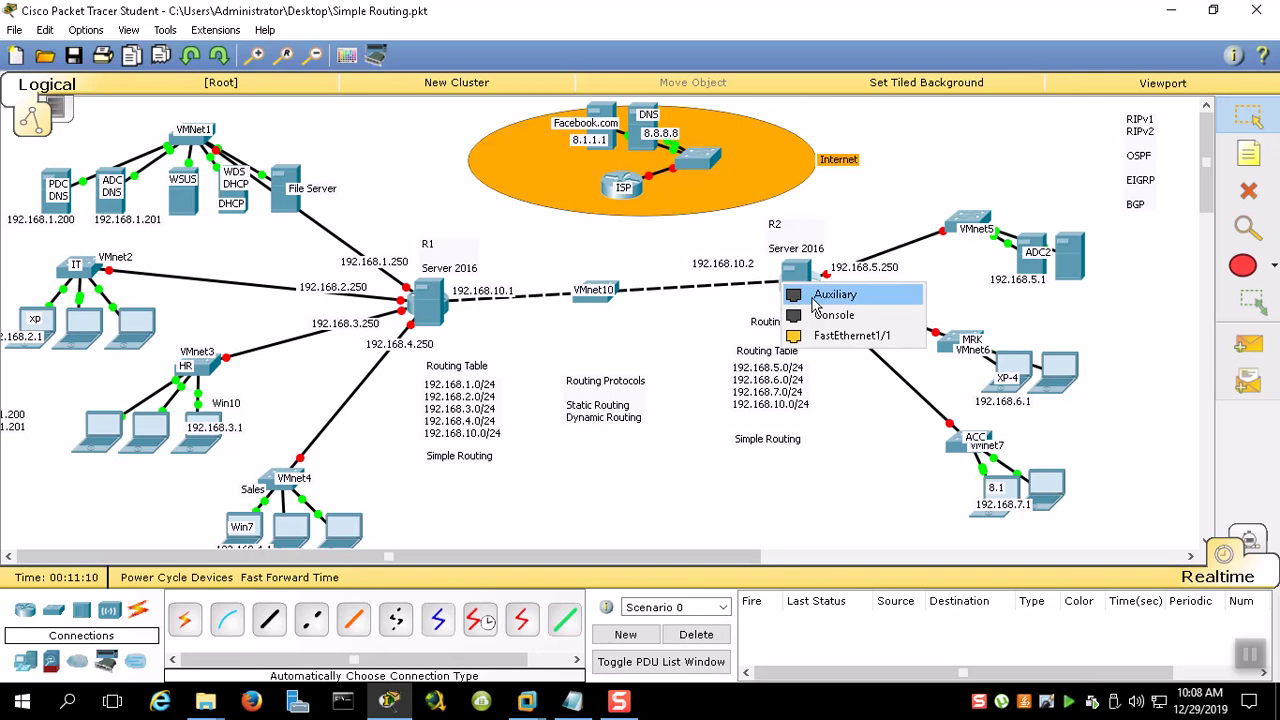
{"action": "left_click", "coordinate": [833, 337]}
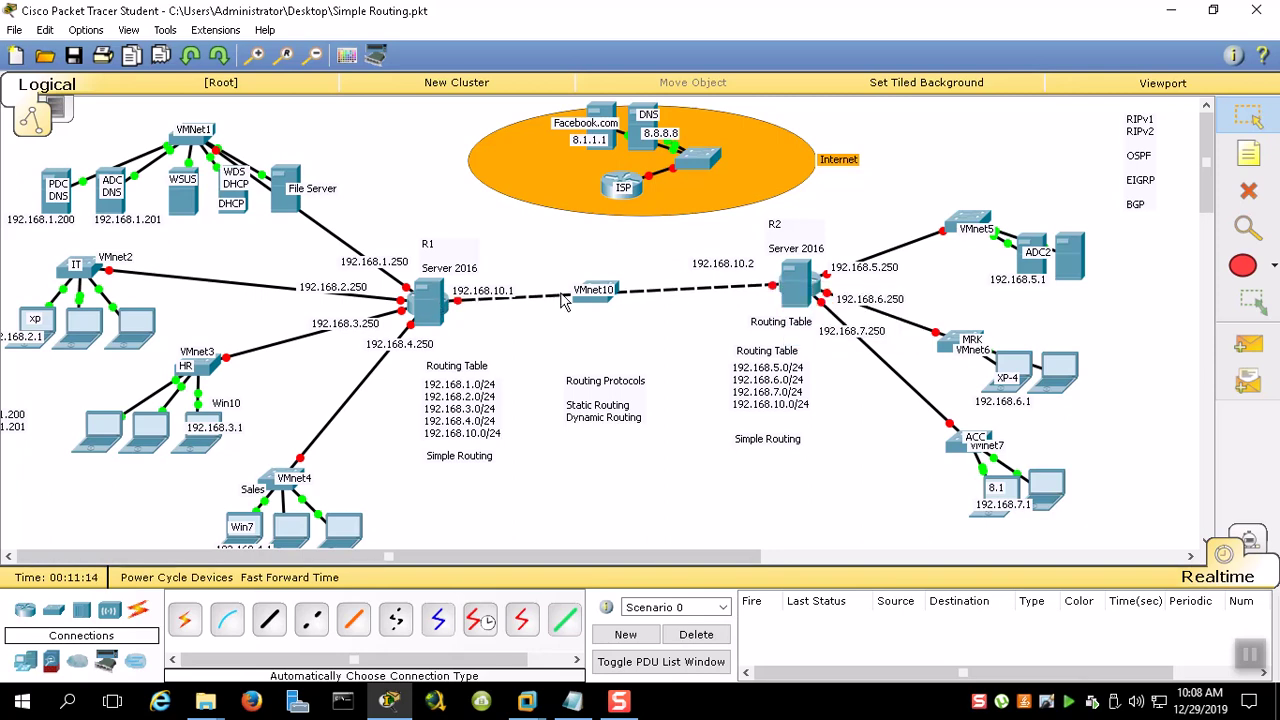
Move the VMnet10 label and the middle switch off the R1–R2 cable and delete that cable
{"action": "left_click_drag", "start_coordinate": [578, 302], "coordinate": [600, 283]}
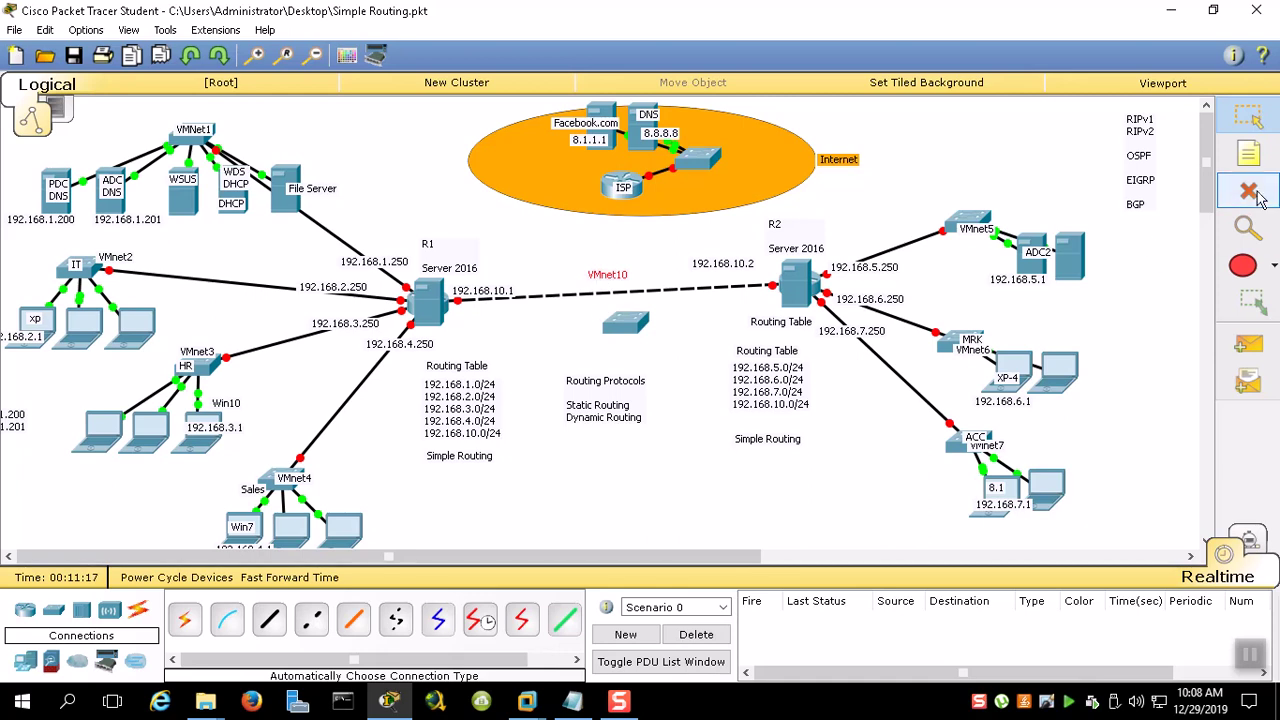
{"action": "key", "text": "Delete"}
{"action": "left_click", "coordinate": [728, 377]}
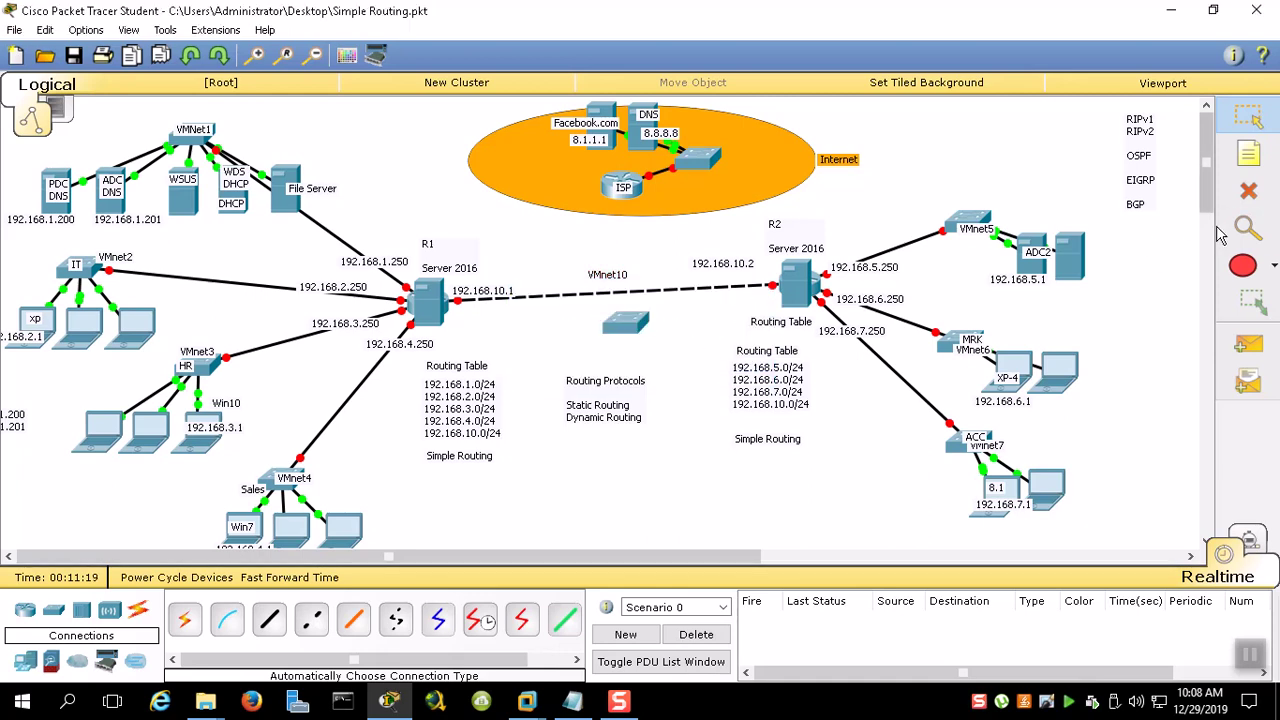
{"action": "left_click", "coordinate": [1248, 191]}
{"action": "left_click", "coordinate": [672, 293]}
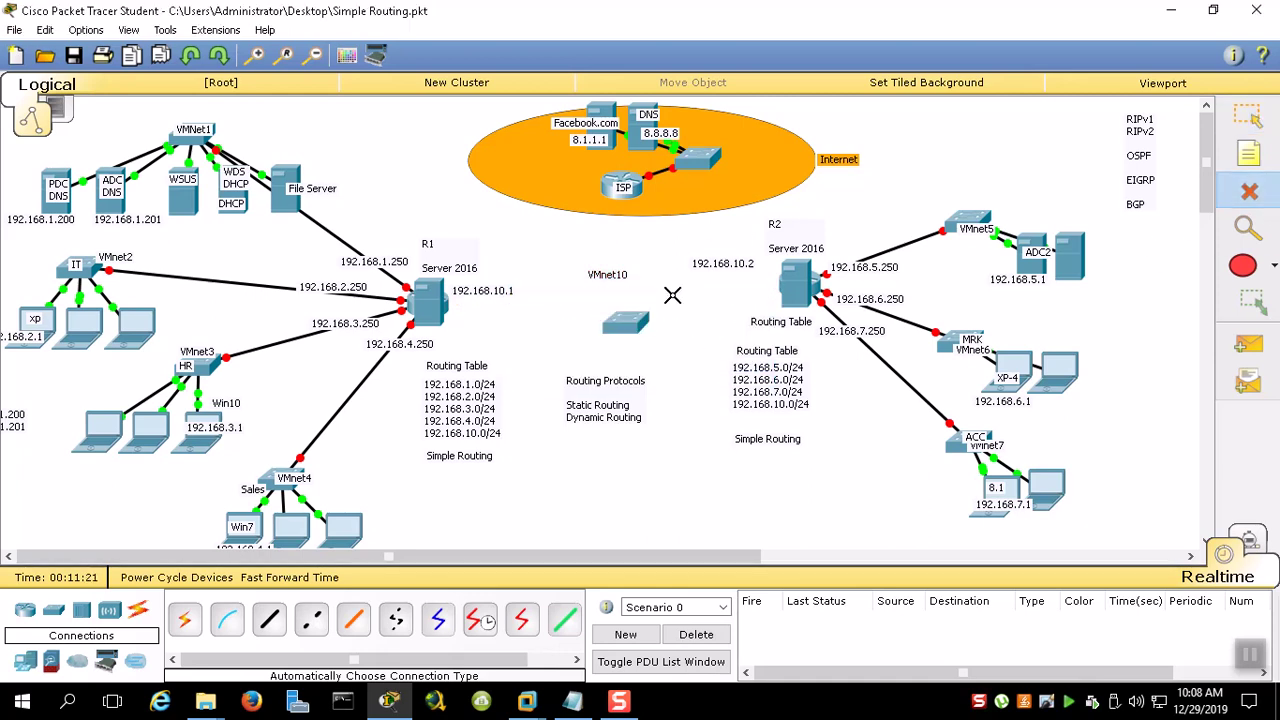
{"action": "left_click", "coordinate": [1248, 117]}
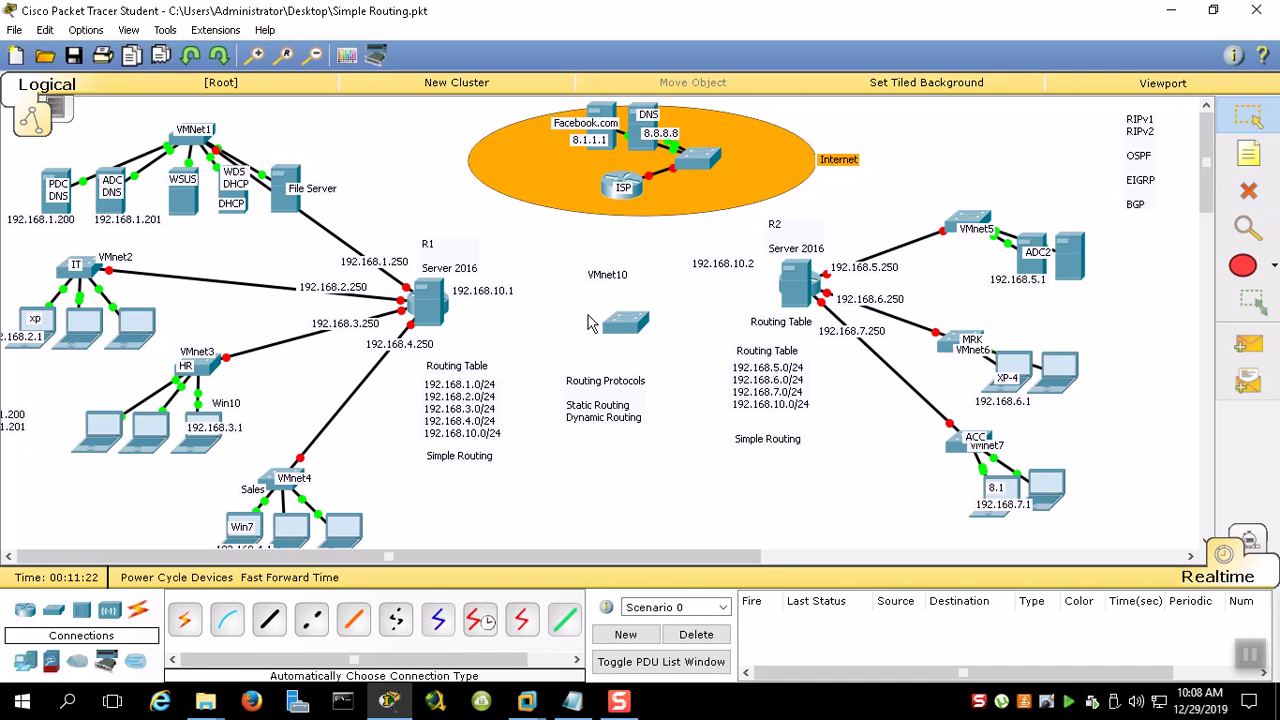
Connect R1 to the ISP router's FastEthernet0/1 port with a copper cross-over cable and place the VMnet10 label on it
{"action": "left_click", "coordinate": [310, 621]}
{"action": "left_click", "coordinate": [447, 313]}
{"action": "left_click", "coordinate": [505, 316]}
{"action": "left_click", "coordinate": [607, 190]}
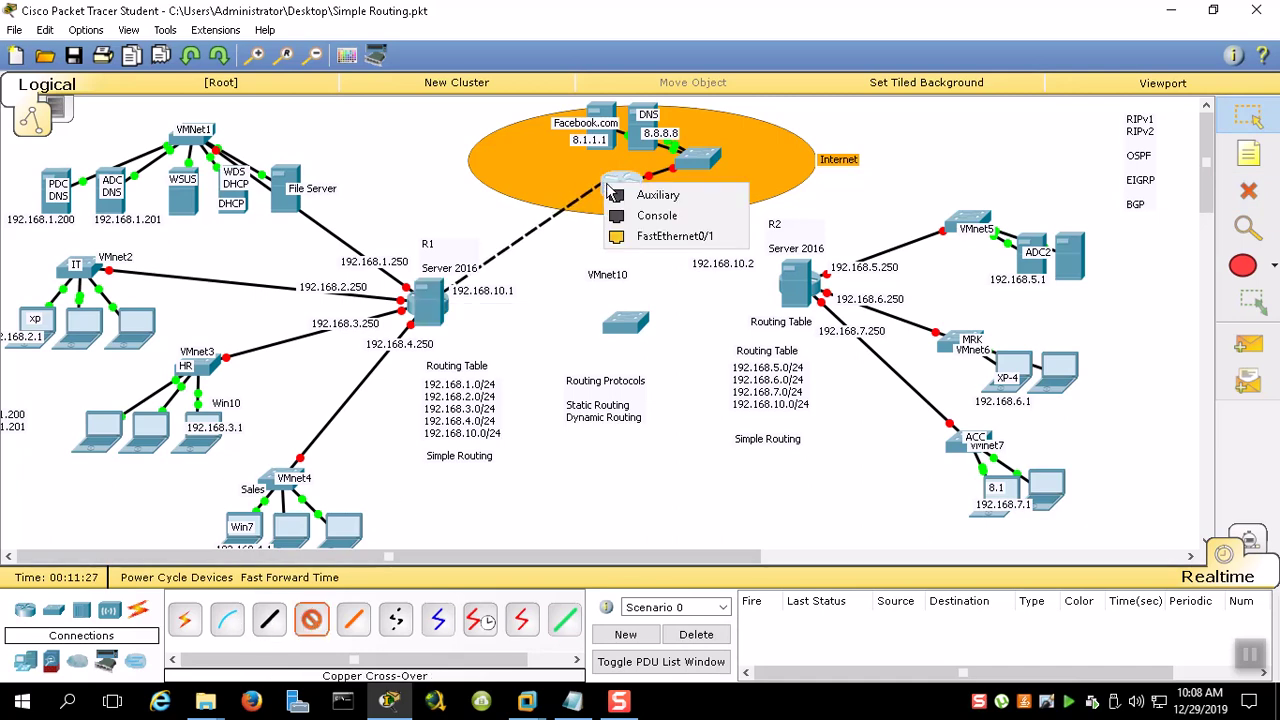
{"action": "left_click", "coordinate": [652, 237]}
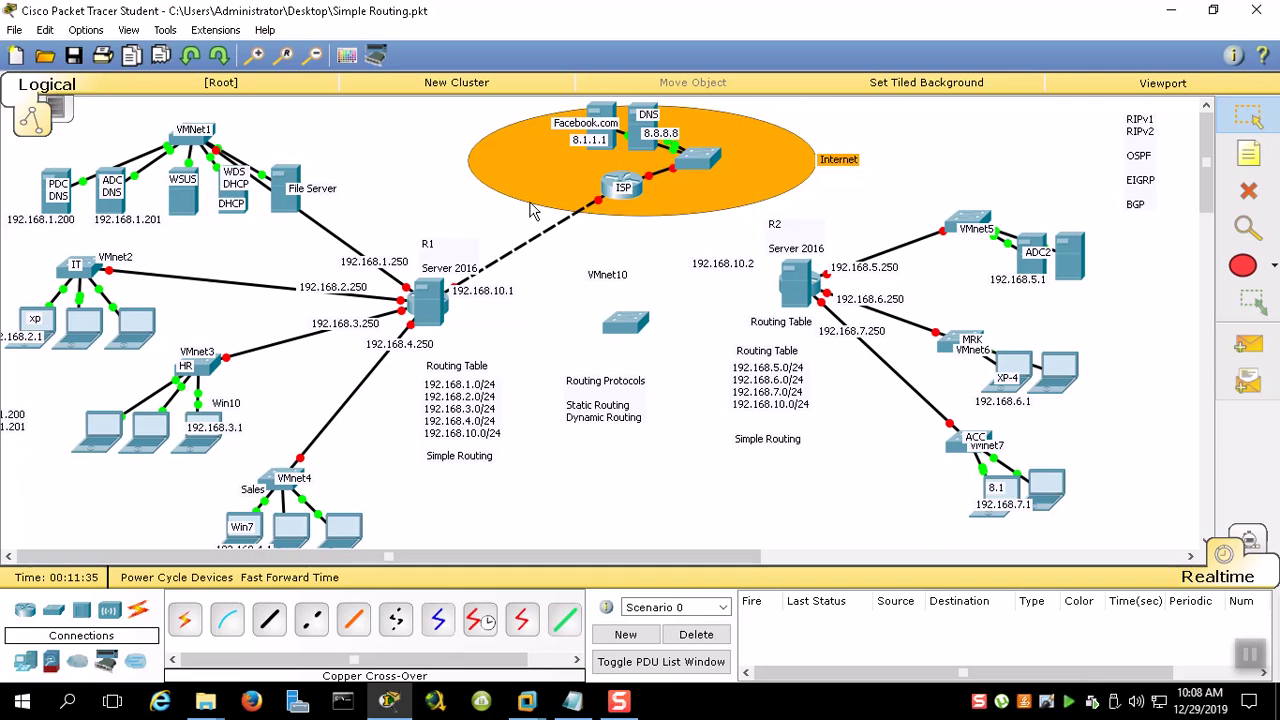
{"action": "left_click_drag", "start_coordinate": [617, 283], "coordinate": [537, 251]}
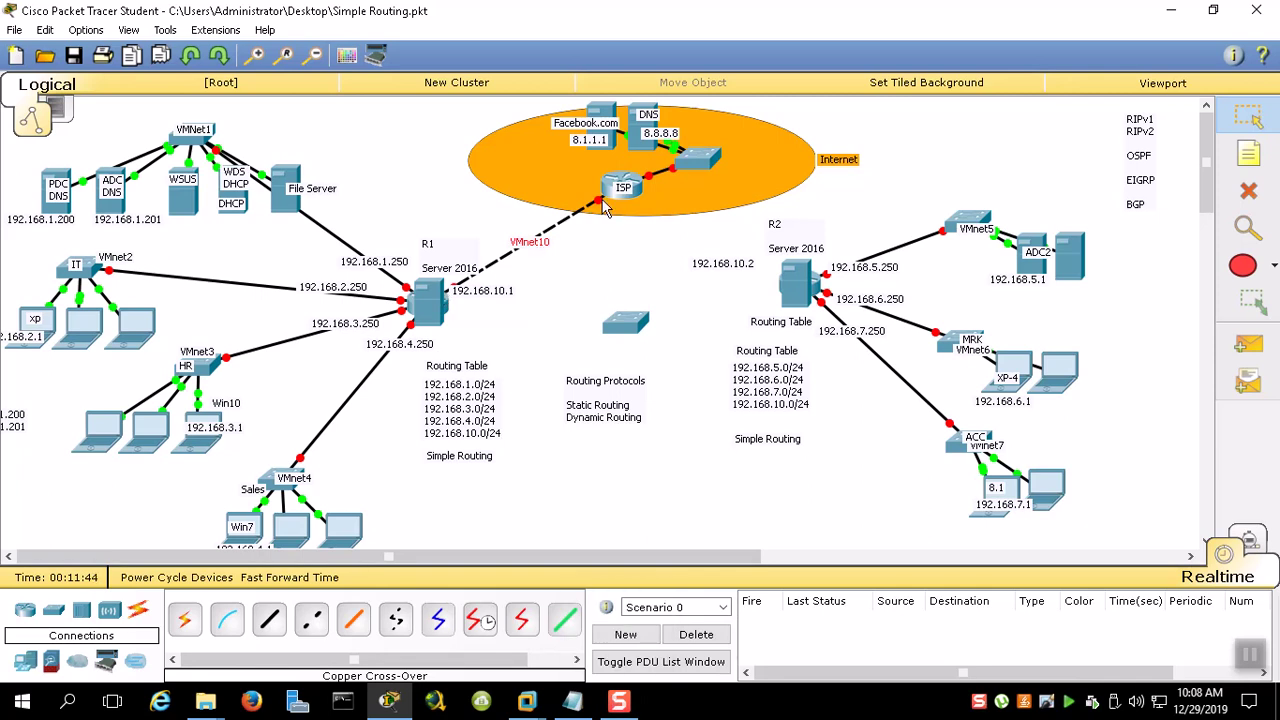
In VMware Workstation, set the ISP machine's network adapter to the custom network VMnet10 (Host-only)
{"action": "mouse_move", "coordinate": [527, 700]}
{"action": "left_click", "coordinate": [582, 615]}
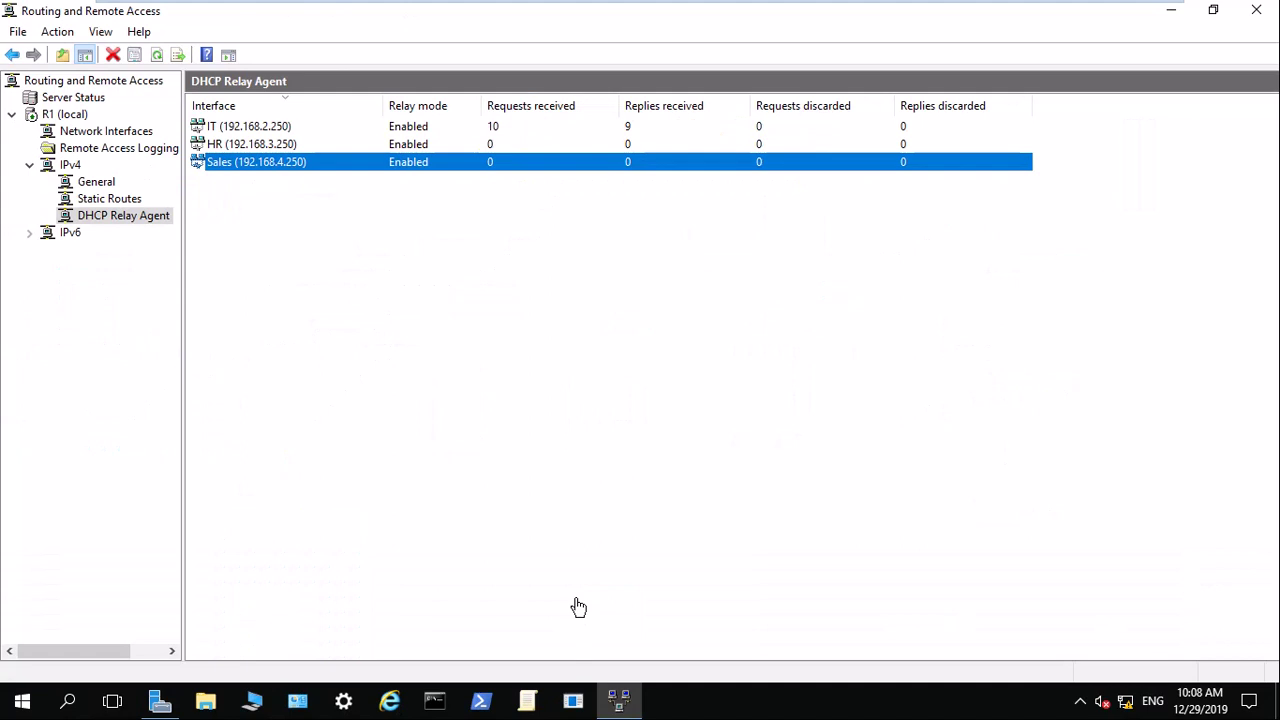
{"action": "mouse_move", "coordinate": [667, 24]}
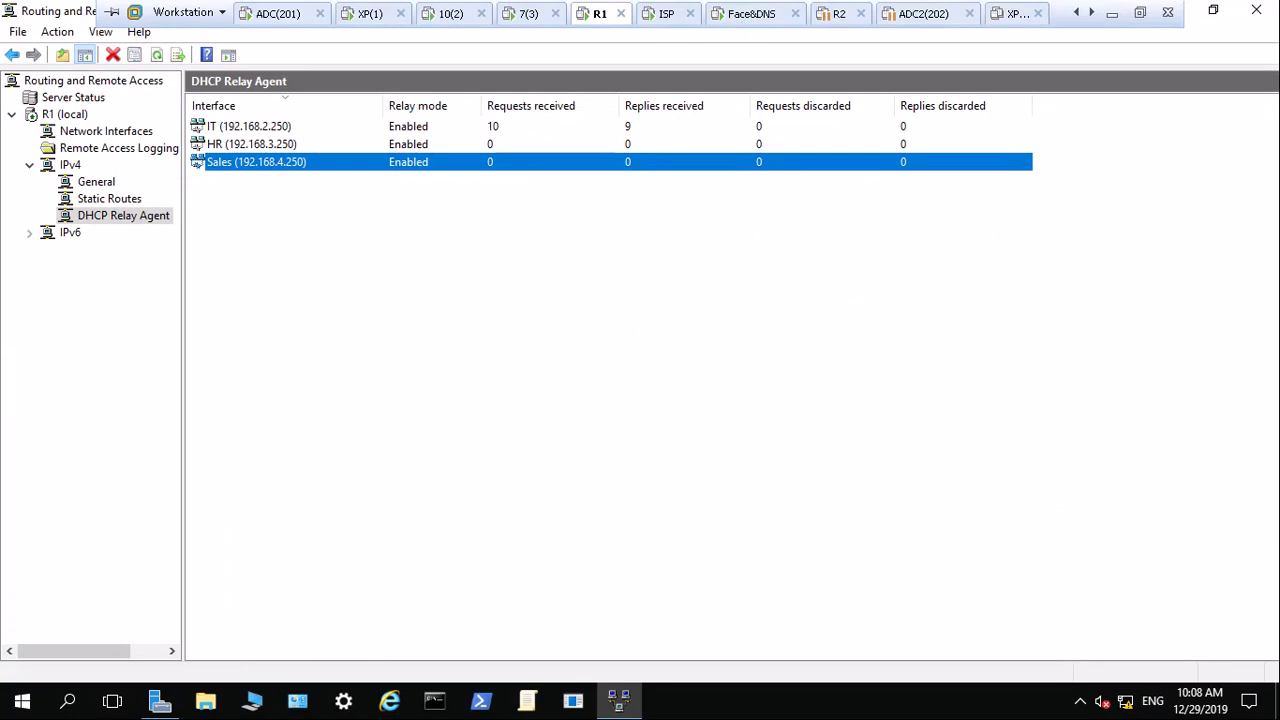
{"action": "left_click", "coordinate": [667, 14]}
{"action": "right_click", "coordinate": [667, 14]}
{"action": "left_click", "coordinate": [727, 222]}
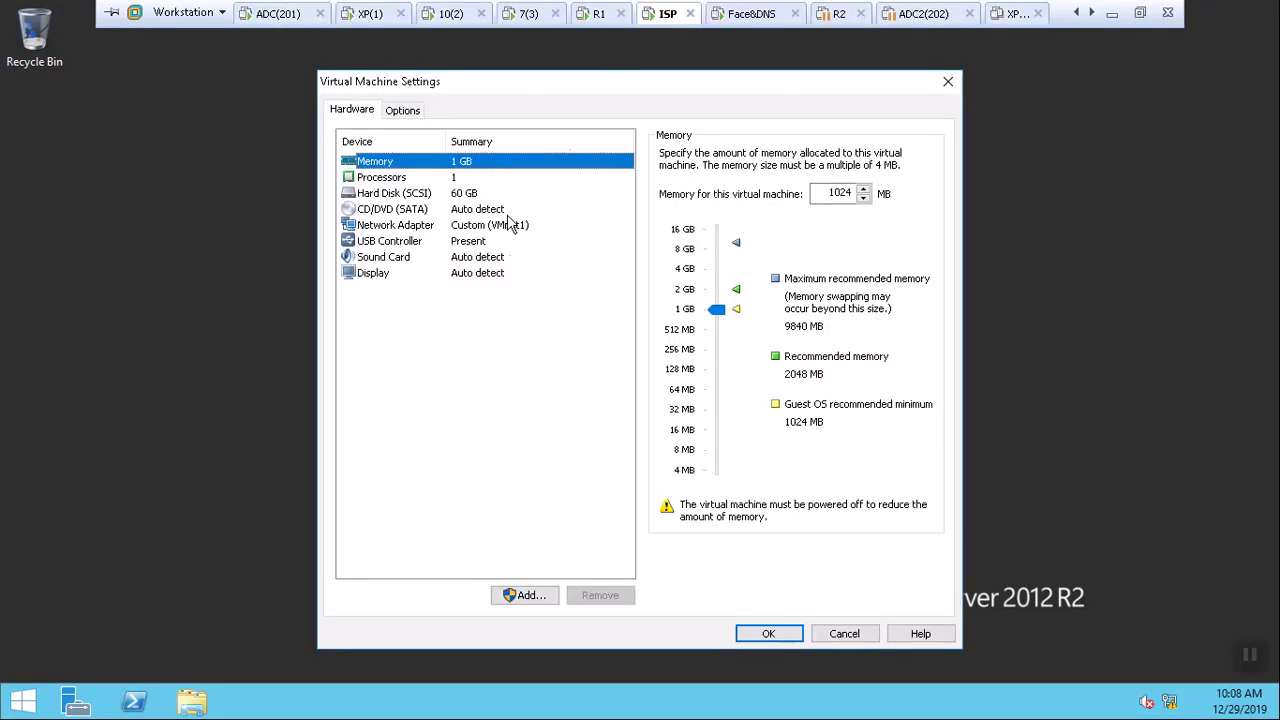
{"action": "left_click", "coordinate": [502, 226]}
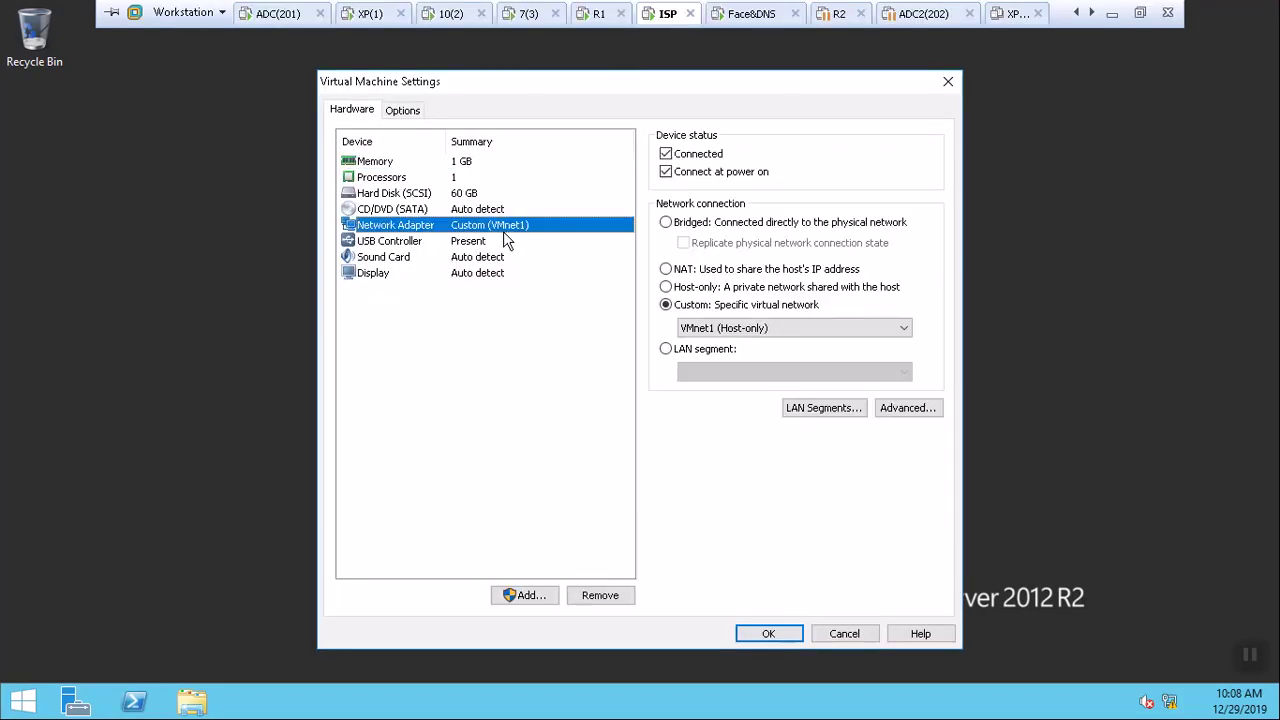
{"action": "left_click", "coordinate": [700, 328]}
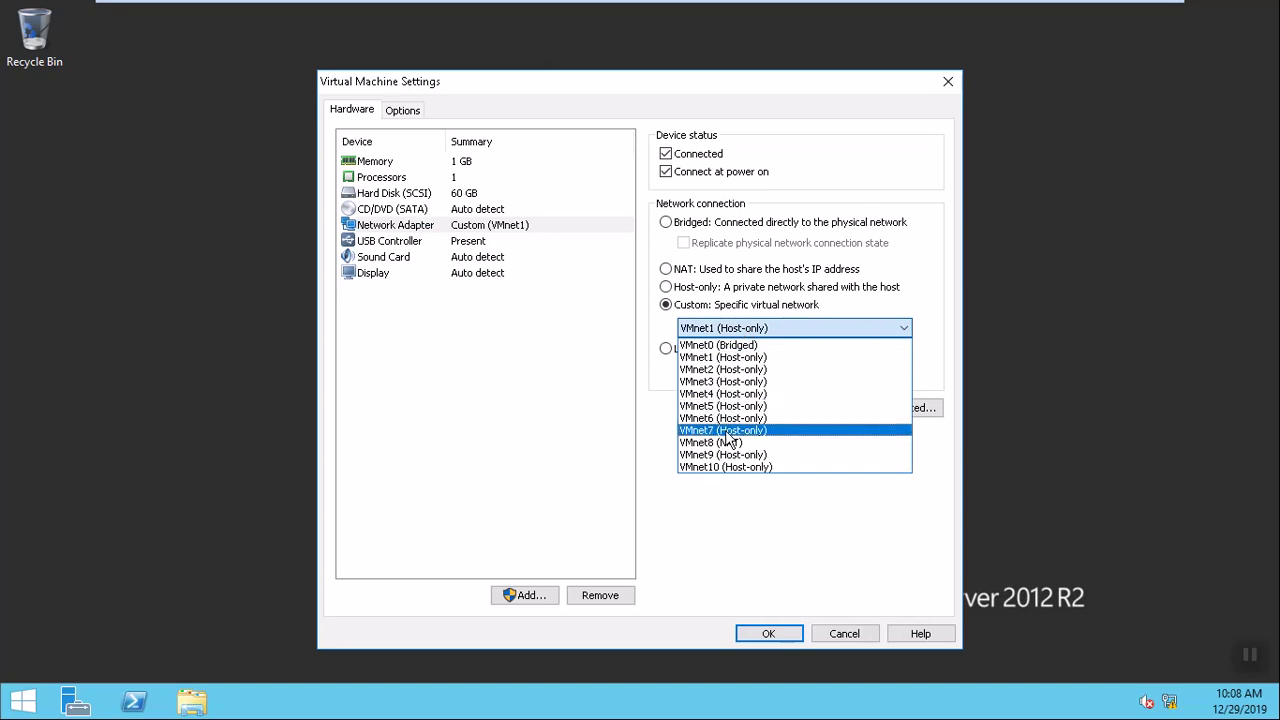
{"action": "left_click", "coordinate": [729, 465]}
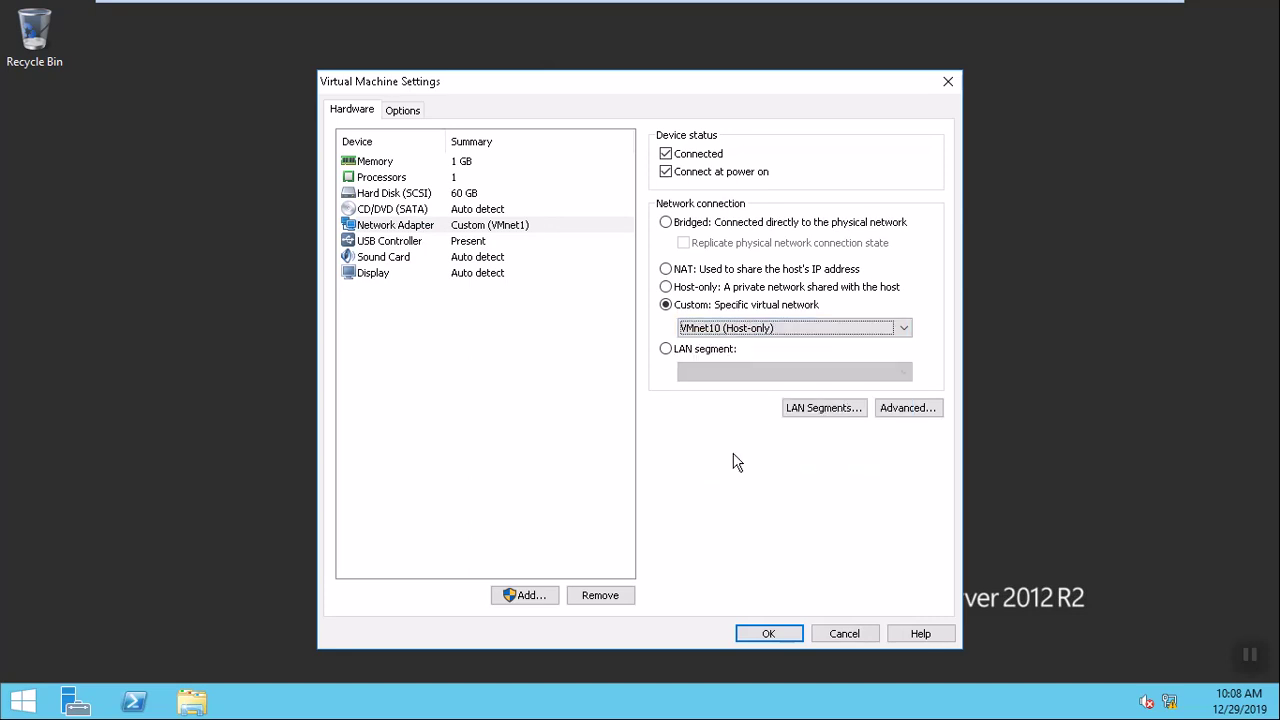
{"action": "left_click", "coordinate": [768, 633]}
Return to the Packet Tracer diagram and label the switch inside the Internet ellipse with a "VMnet15" note
{"action": "mouse_move", "coordinate": [1043, 20]}
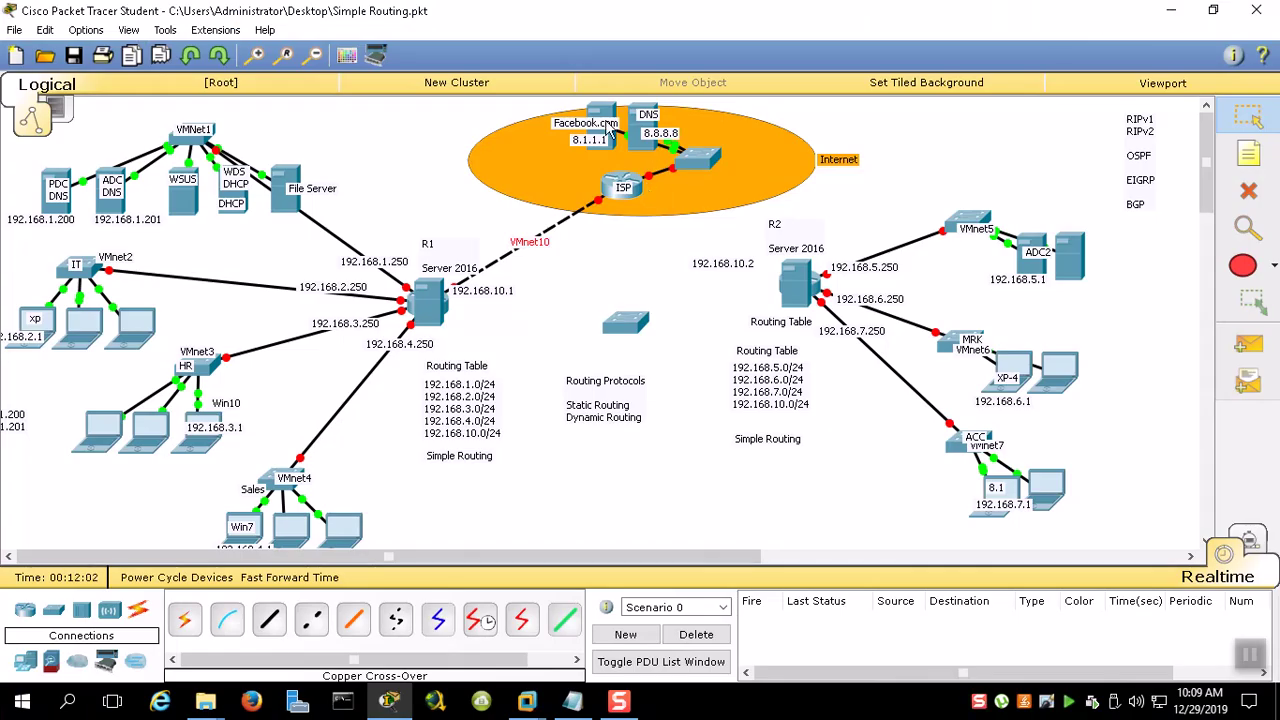
{"action": "left_click", "coordinate": [1248, 152]}
{"action": "left_click", "coordinate": [692, 162]}
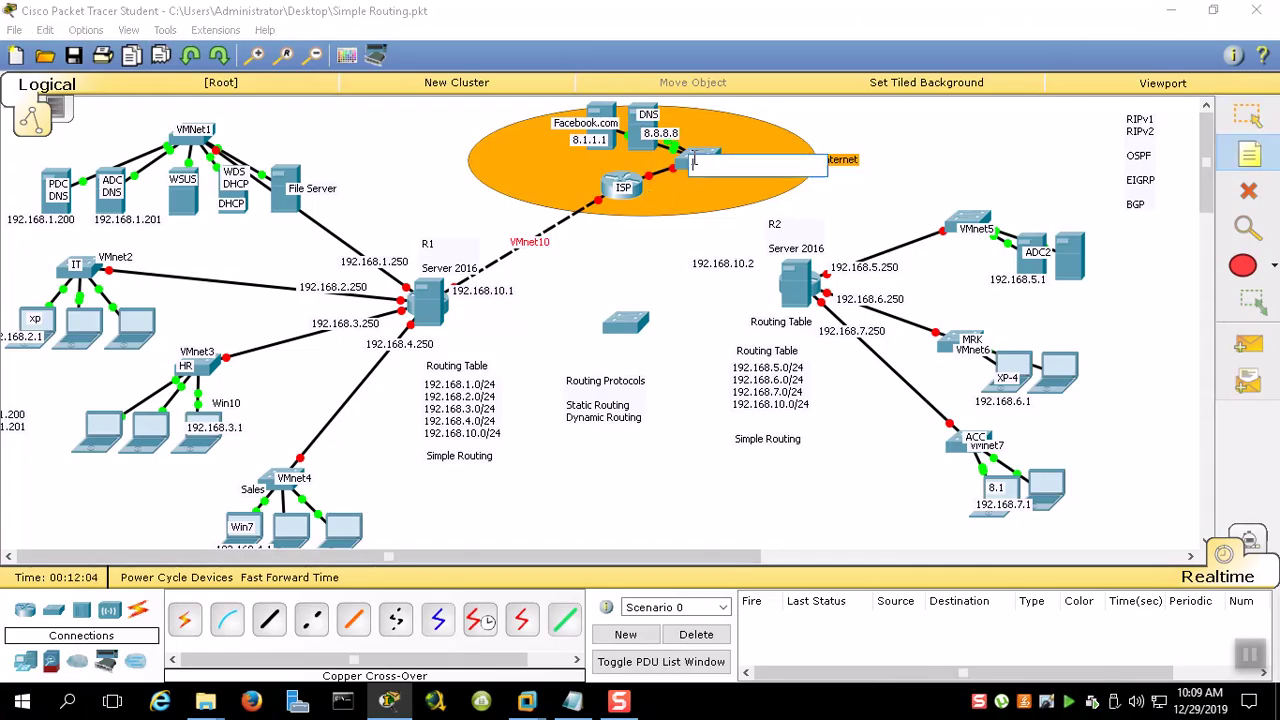
{"action": "type", "text": "VMnet15"}
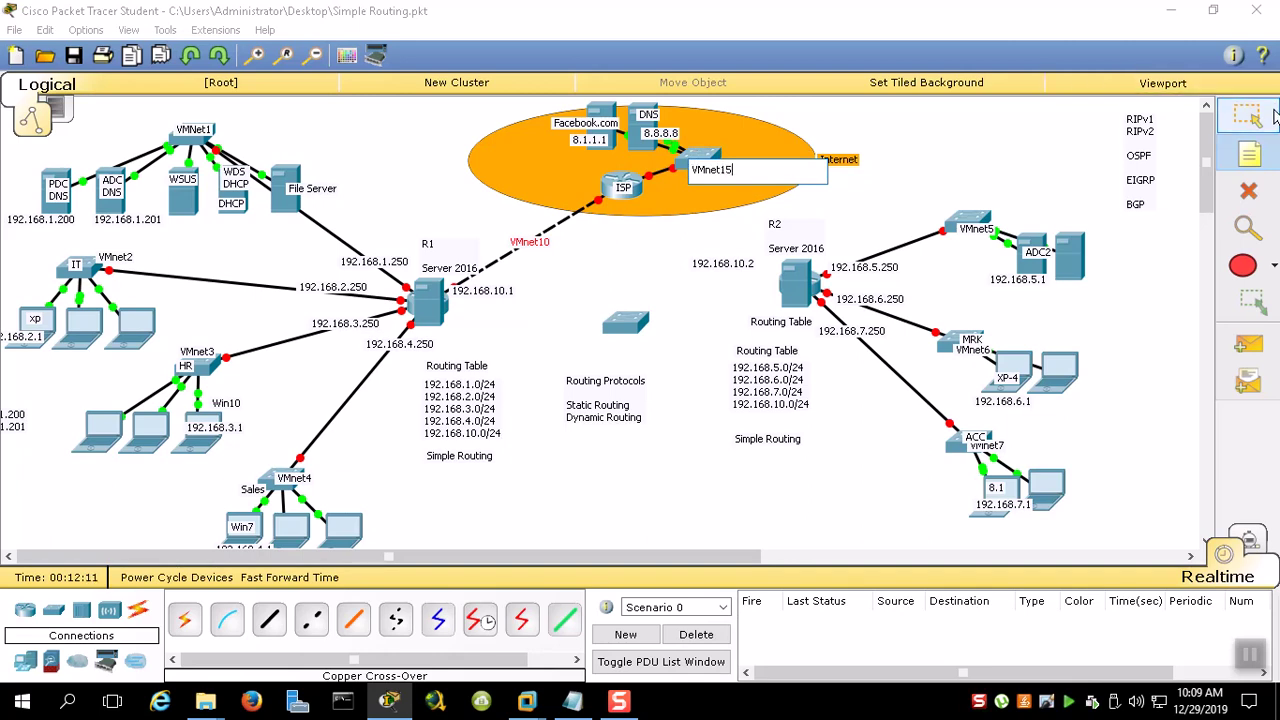
{"action": "key", "text": "Escape"}
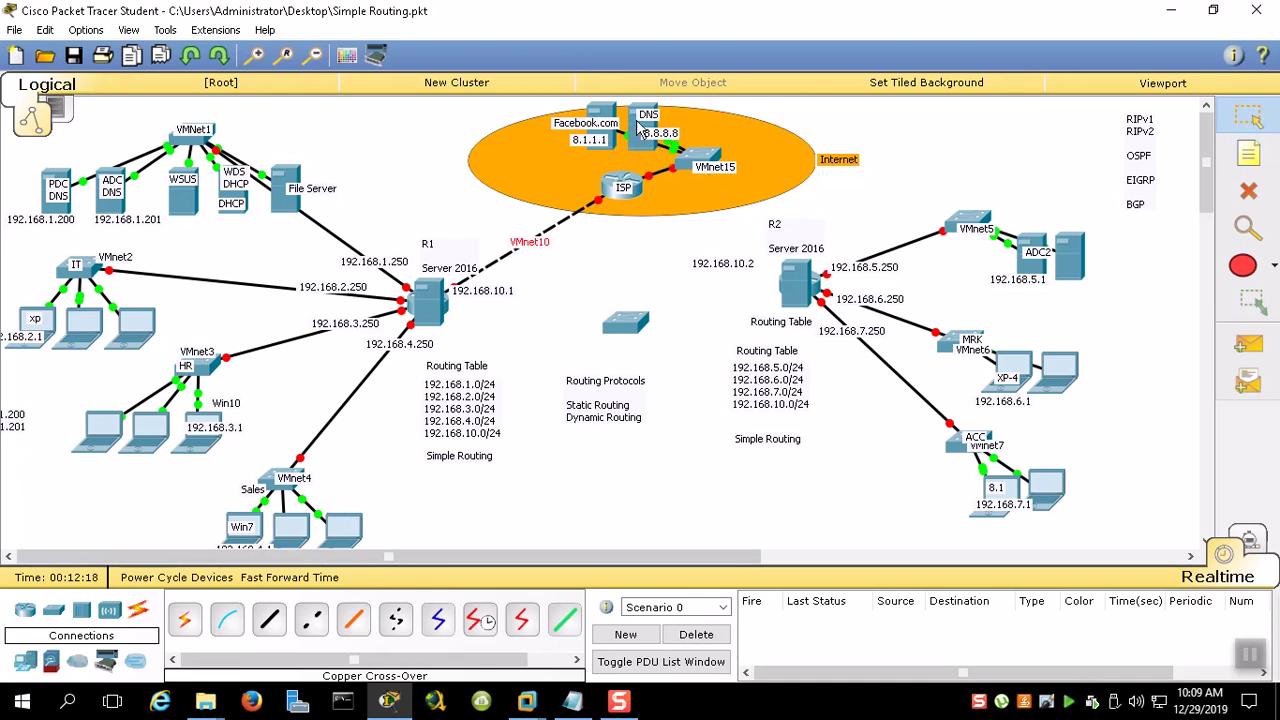
In VMware Workstation, check which custom networks the Face&DNS machine's network adapter offers, and cancel its settings
{"action": "left_click", "coordinate": [526, 700]}
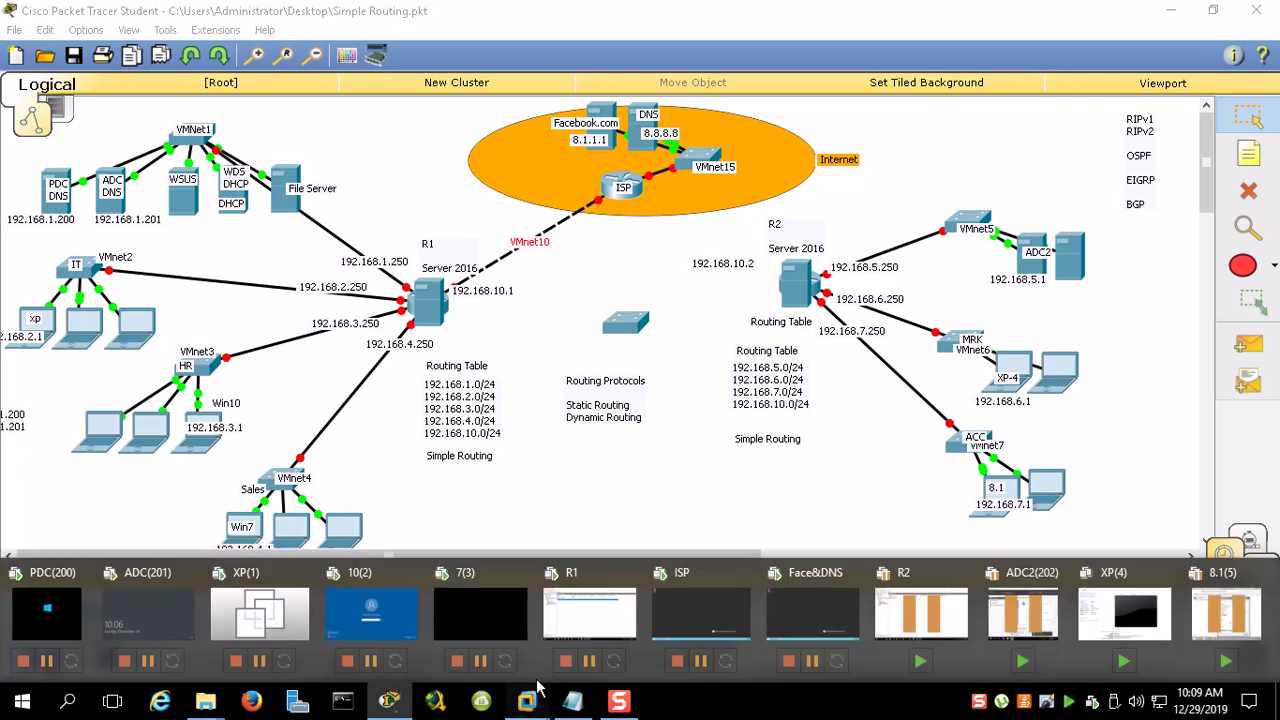
{"action": "left_click", "coordinate": [812, 612]}
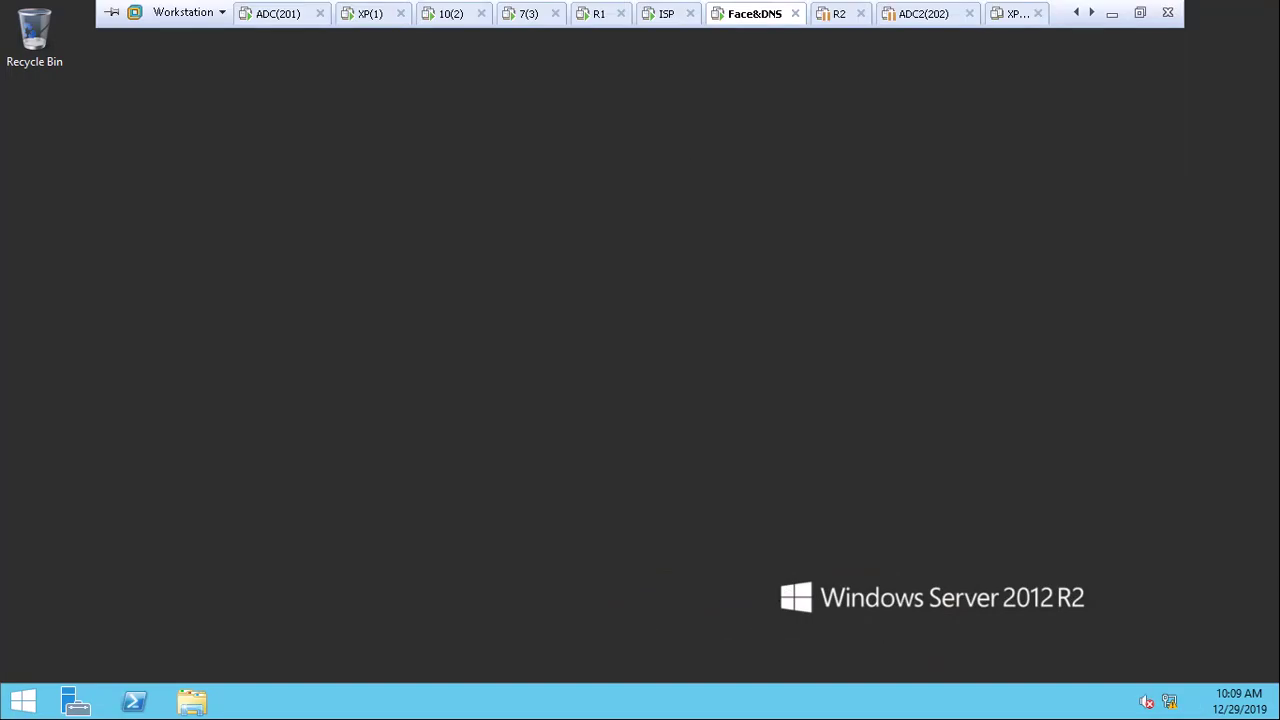
{"action": "right_click", "coordinate": [726, 12]}
{"action": "left_click", "coordinate": [812, 264]}
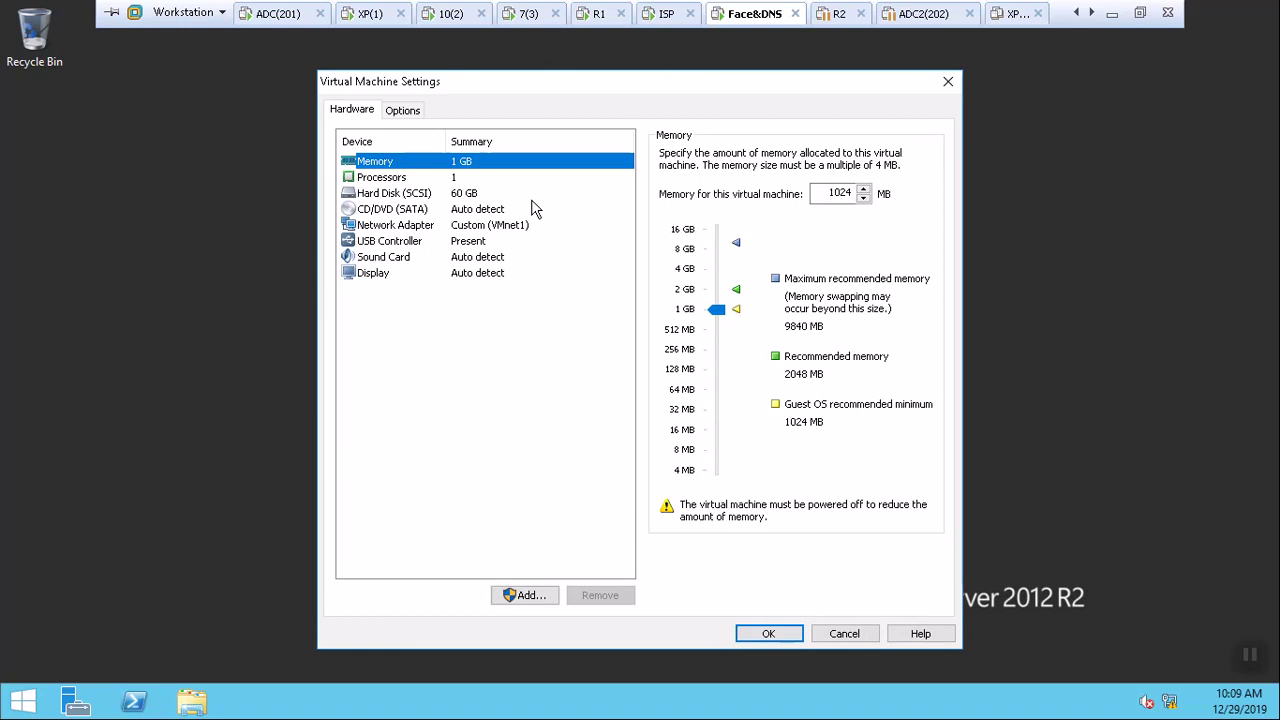
{"action": "left_click", "coordinate": [522, 225]}
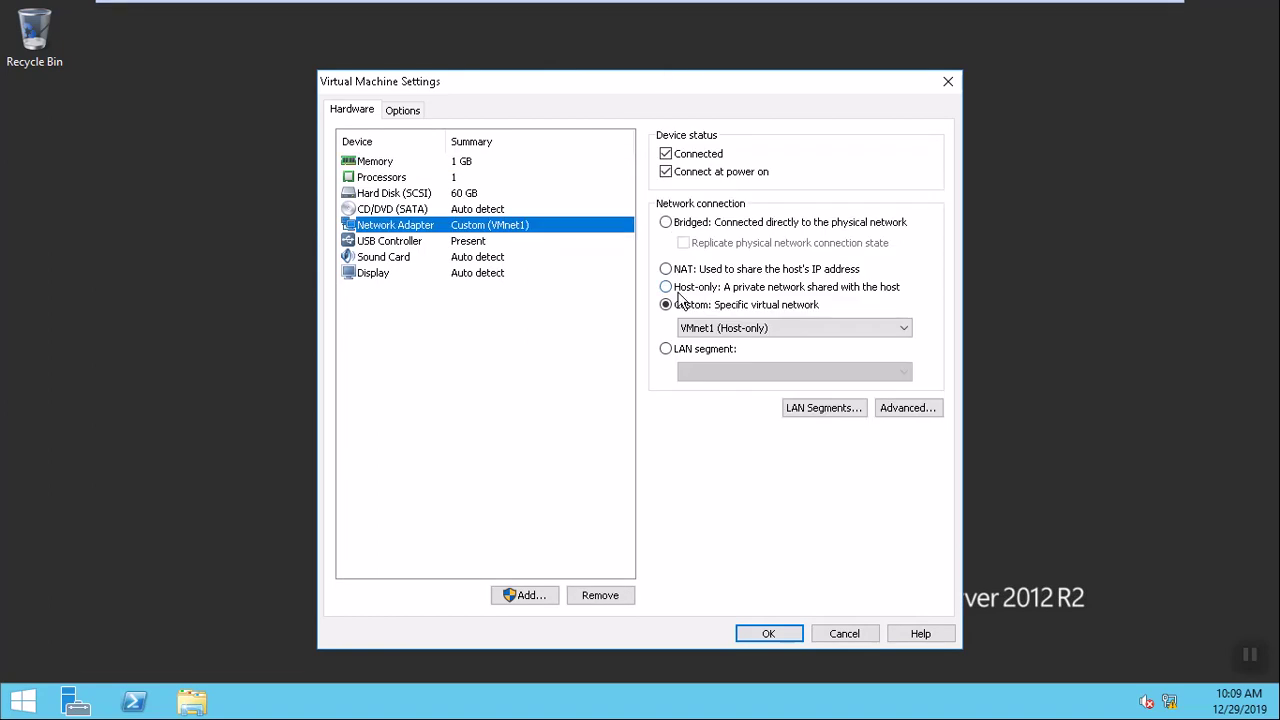
{"action": "left_click", "coordinate": [730, 330]}
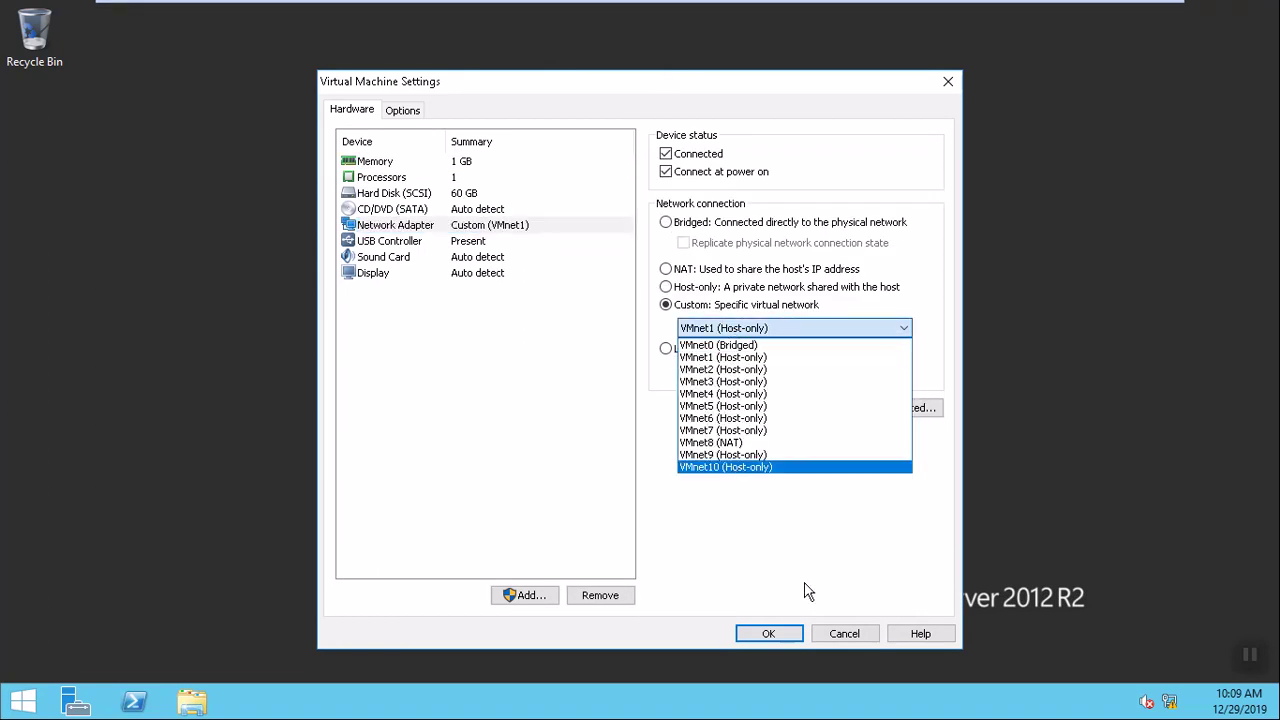
{"action": "left_click", "coordinate": [842, 638]}
{"action": "left_click", "coordinate": [843, 634]}
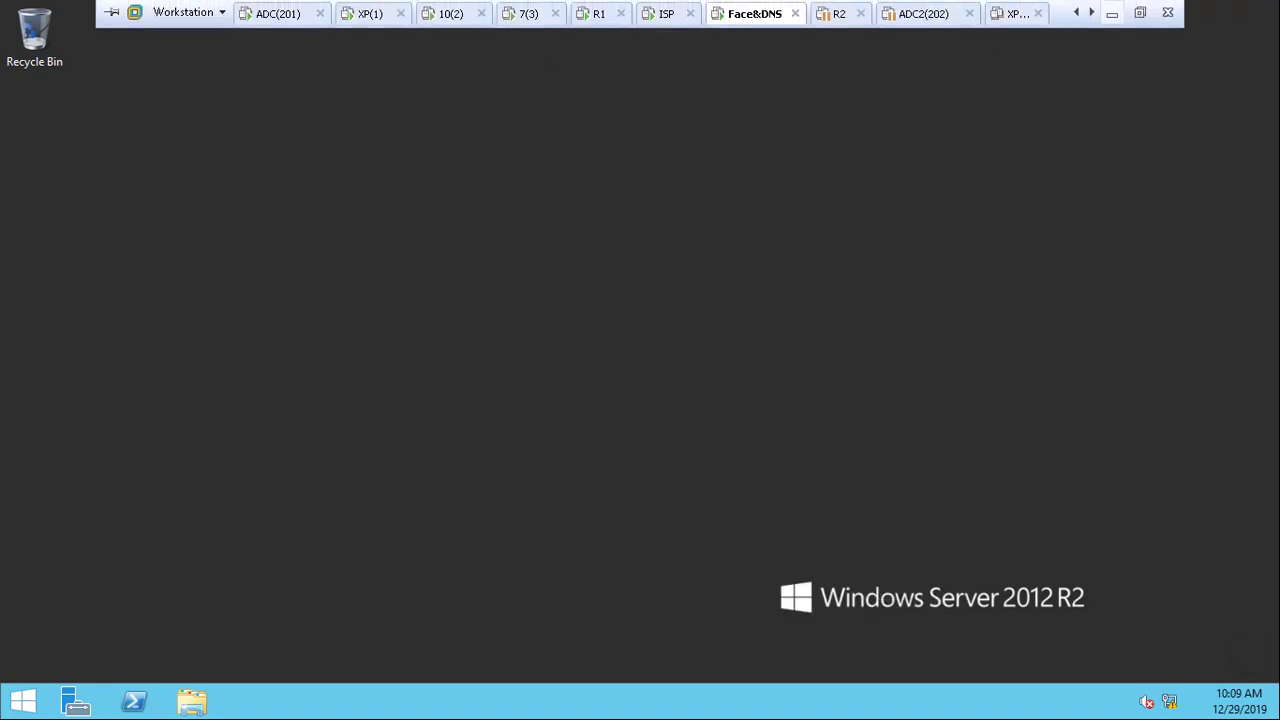
Leave full screen and add the VMnet15 network in the Virtual Network Editor
{"action": "left_click", "coordinate": [1165, 10]}
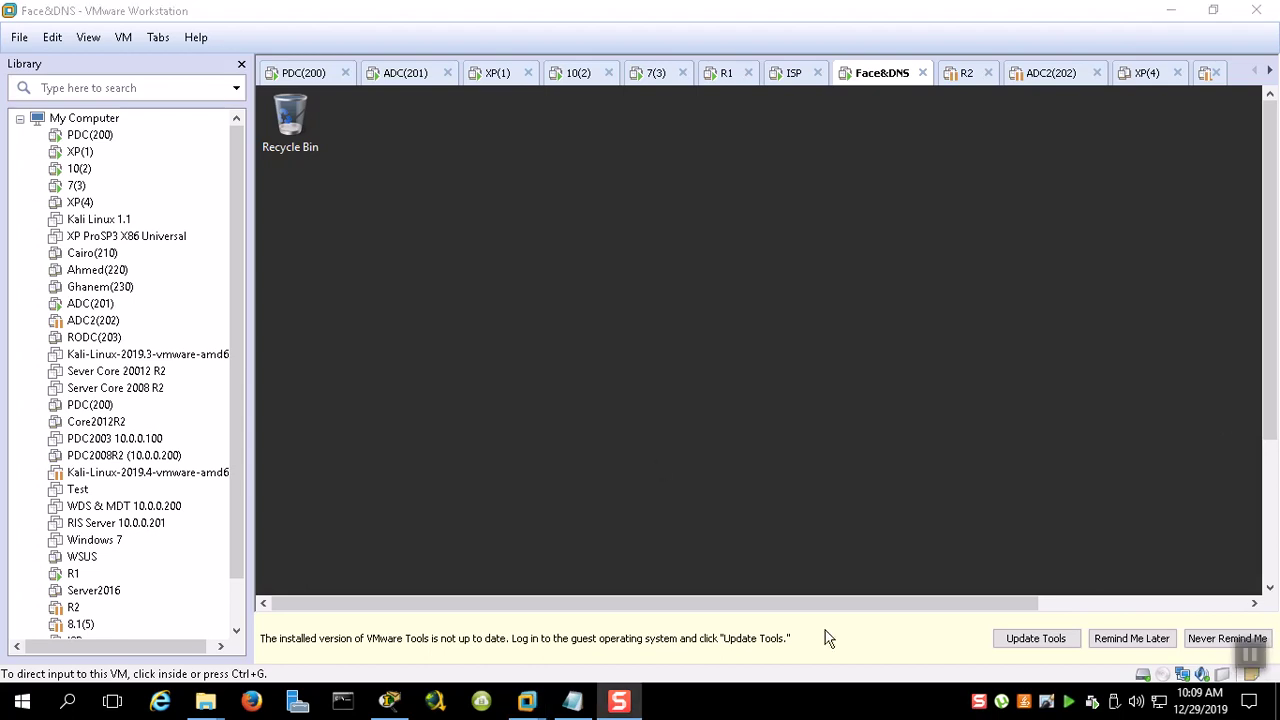
{"action": "left_click", "coordinate": [47, 40]}
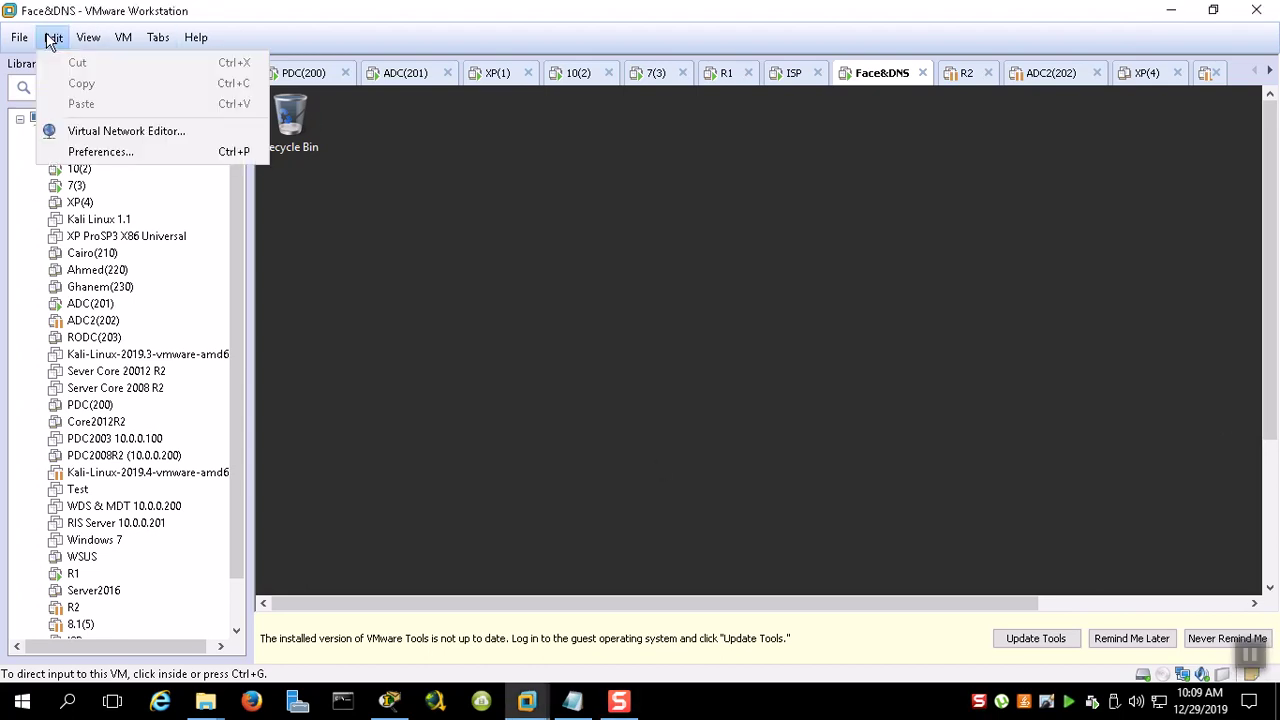
{"action": "left_click", "coordinate": [78, 128]}
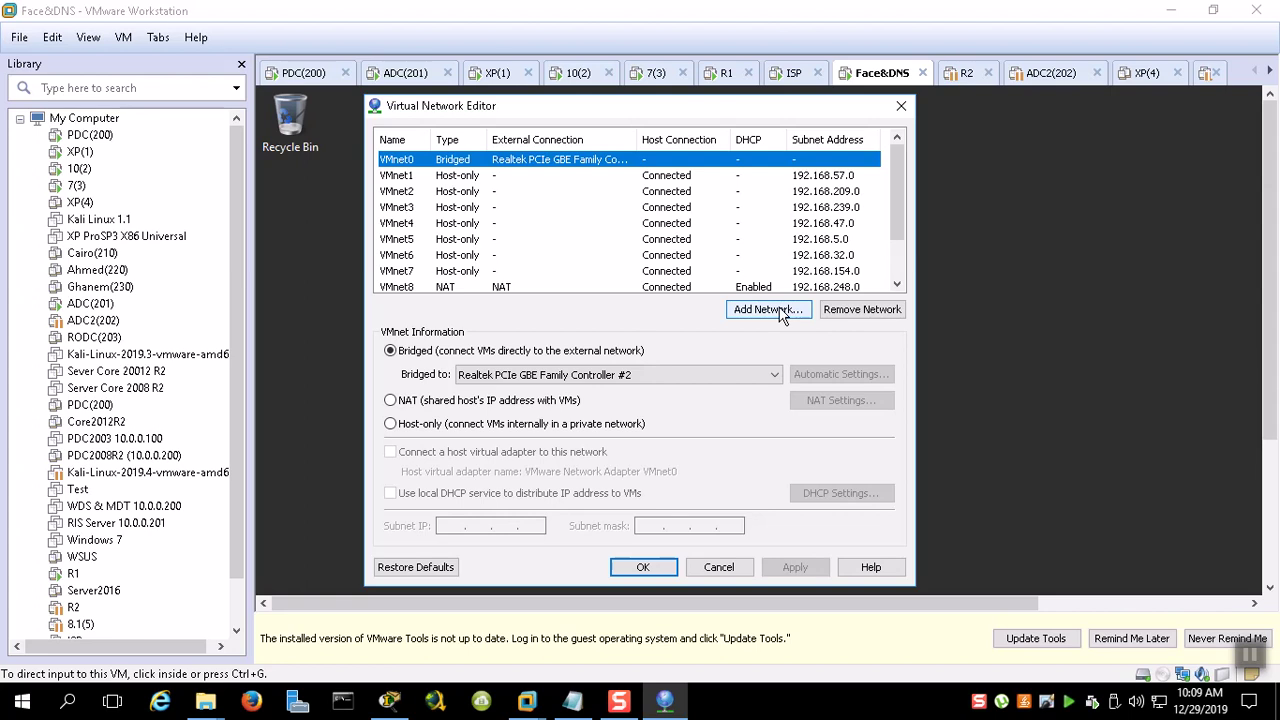
{"action": "left_click", "coordinate": [767, 309]}
{"action": "left_click", "coordinate": [697, 338]}
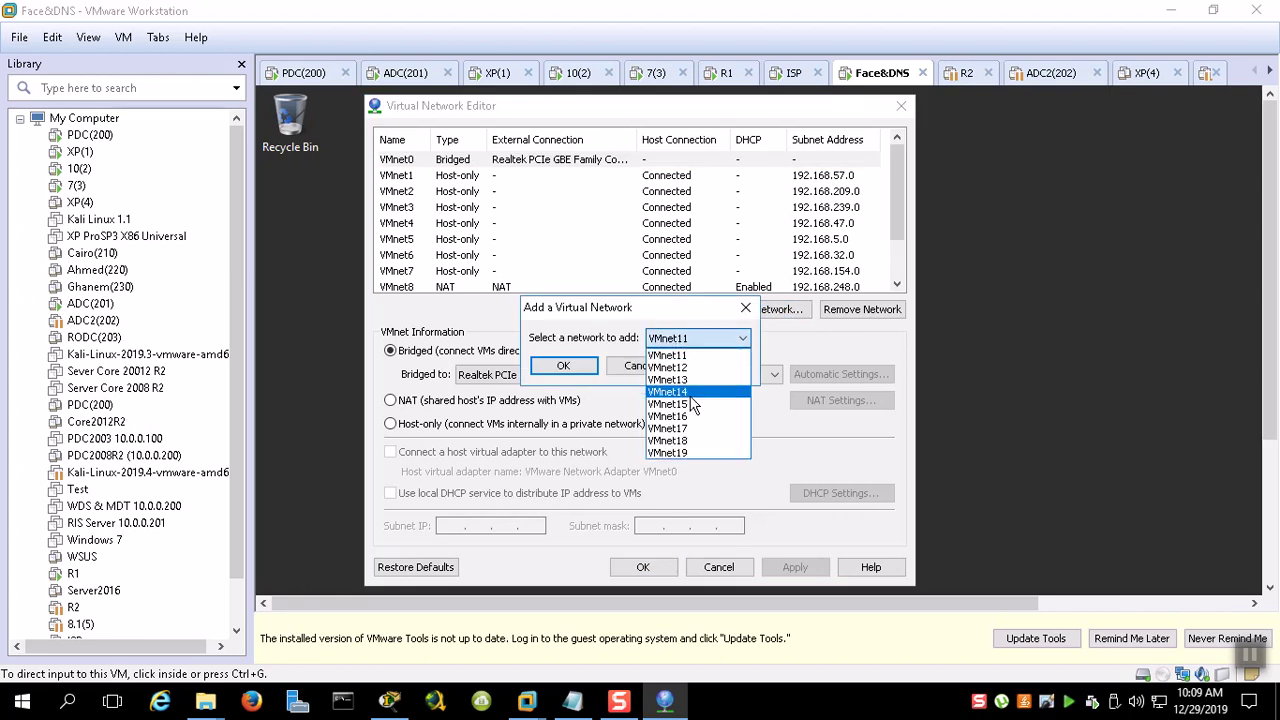
{"action": "left_click", "coordinate": [690, 405]}
{"action": "left_click", "coordinate": [565, 364]}
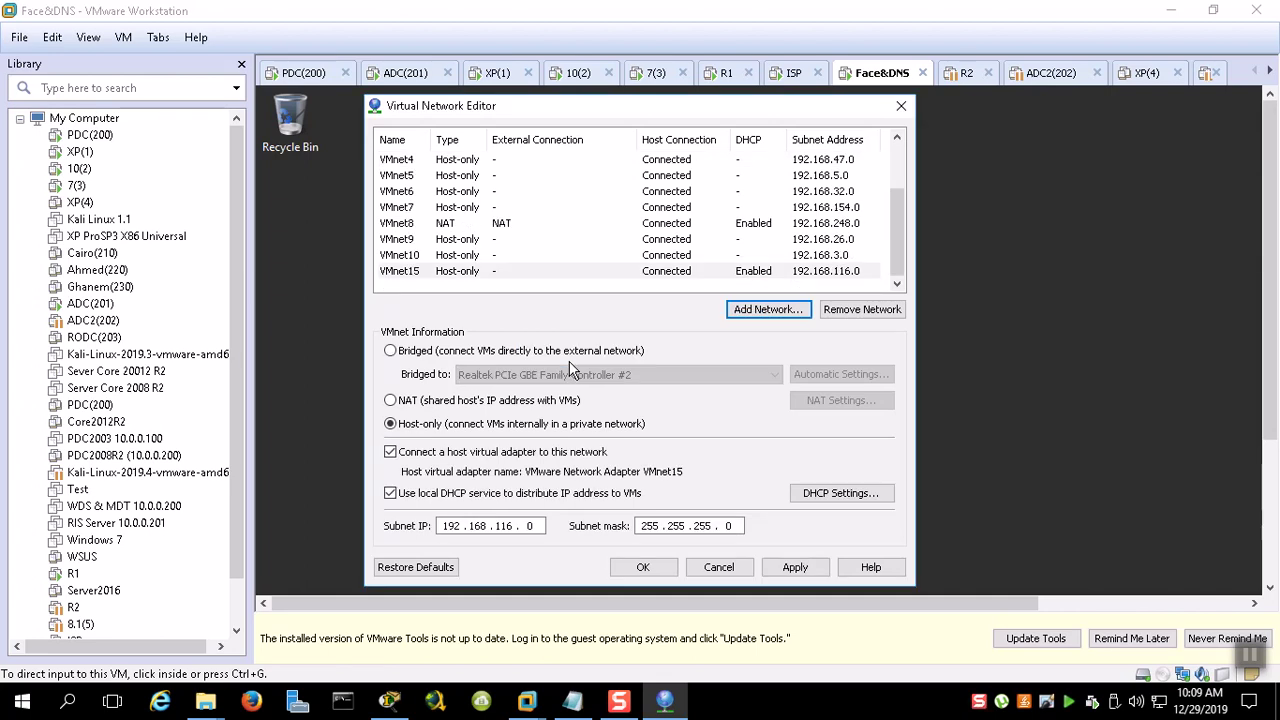
Turn off the local DHCP service for VMnet15 and save the virtual network configuration
{"action": "left_click", "coordinate": [466, 495]}
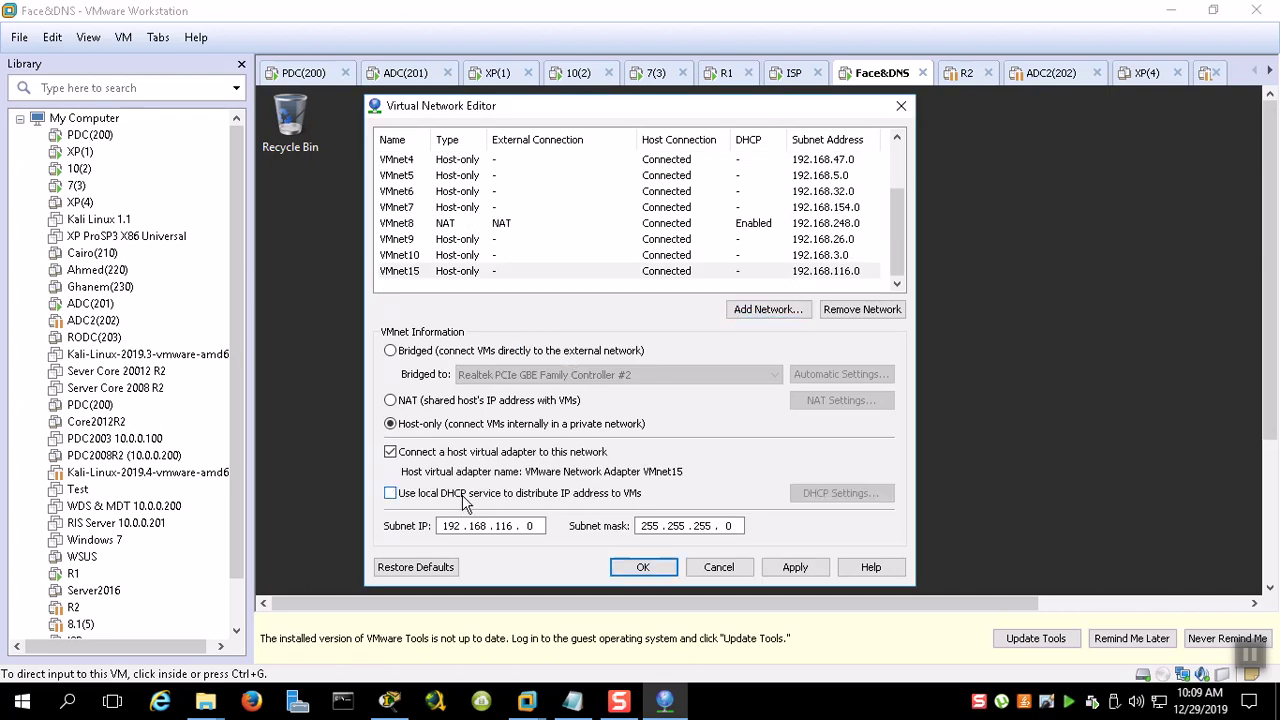
{"action": "left_click", "coordinate": [625, 572]}
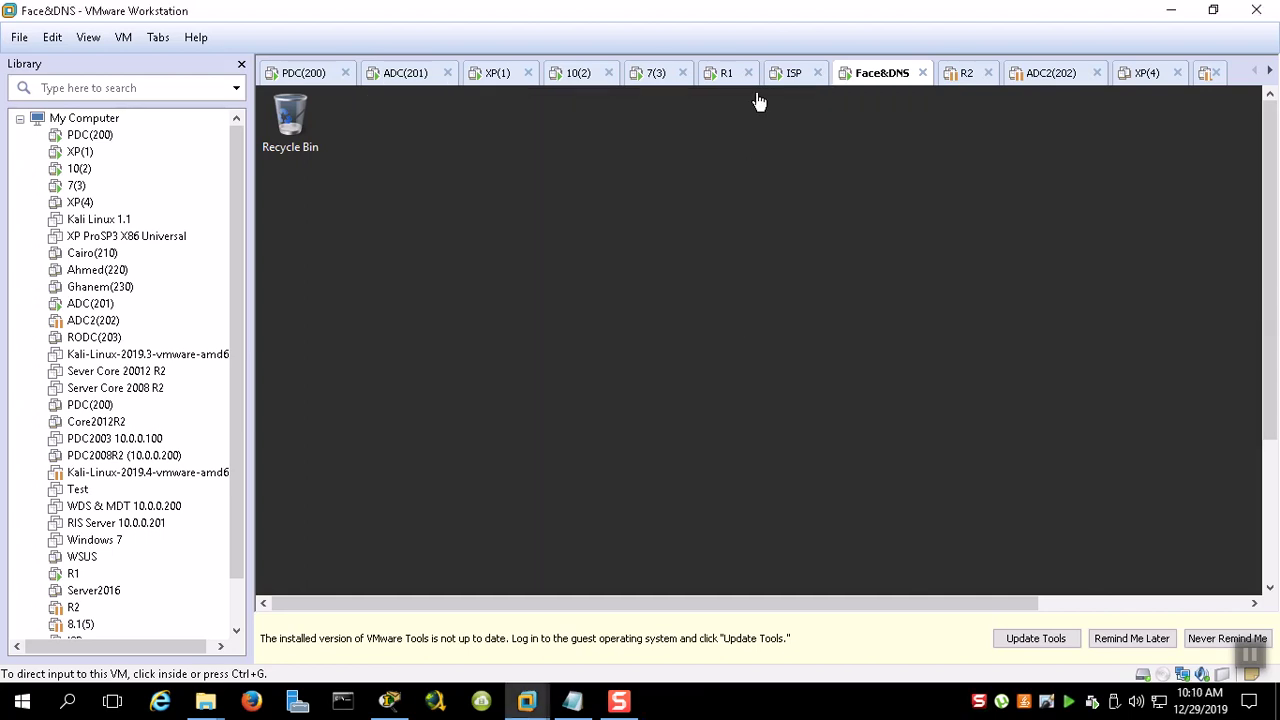
Reopen the Virtual Network Editor and add the VMnet11 and VMnet12 networks
{"action": "left_click", "coordinate": [53, 37]}
{"action": "left_click", "coordinate": [100, 133]}
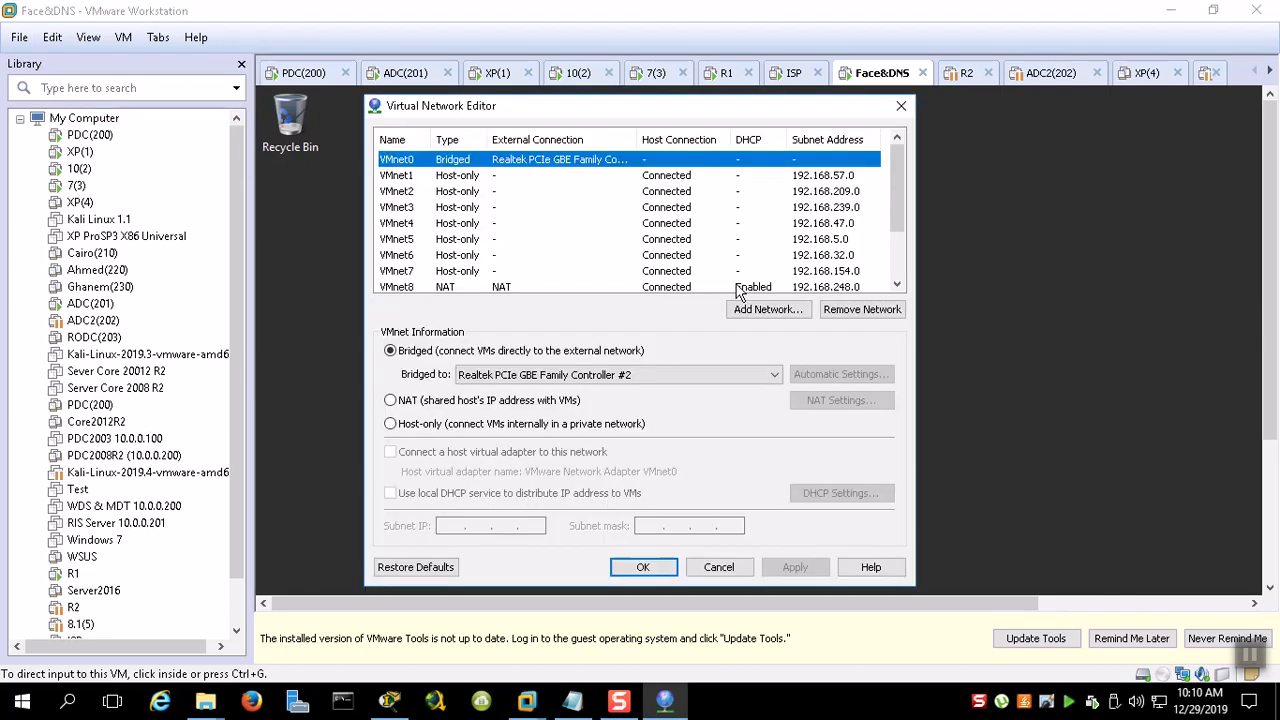
{"action": "left_click", "coordinate": [782, 313]}
{"action": "left_click", "coordinate": [722, 337]}
{"action": "left_click", "coordinate": [712, 336]}
{"action": "left_click", "coordinate": [563, 365]}
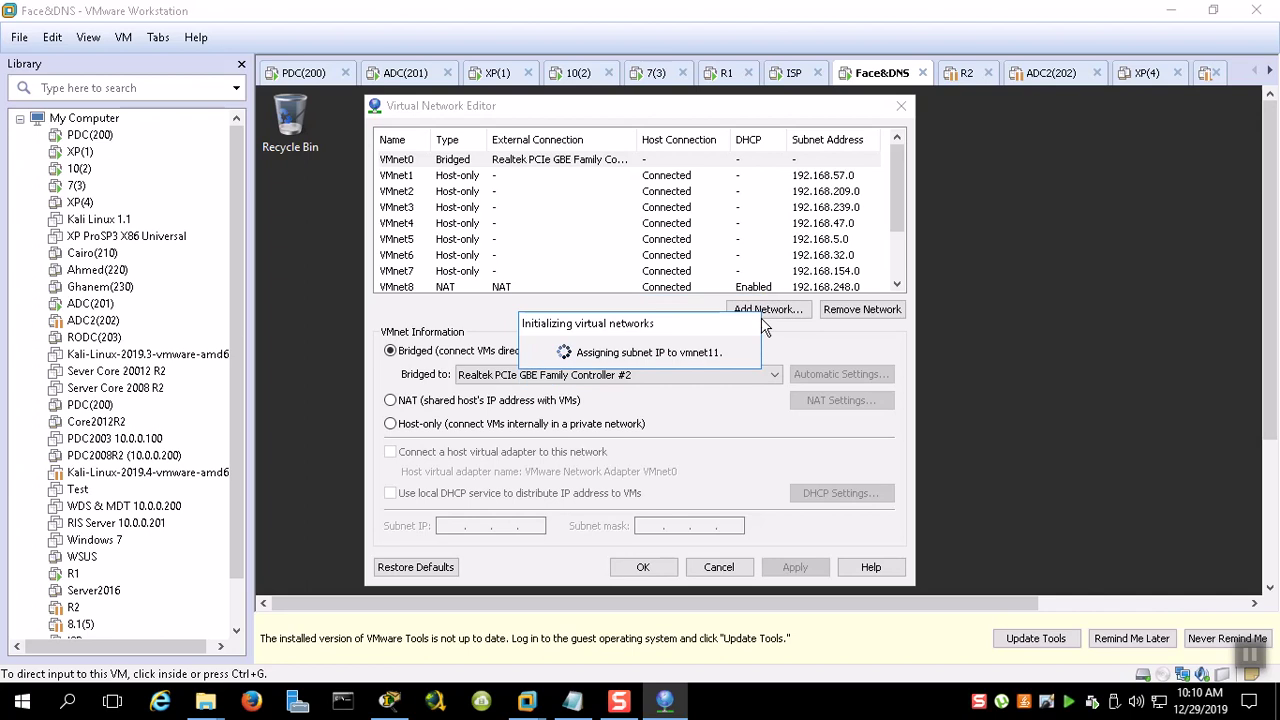
{"action": "left_click", "coordinate": [766, 312]}
{"action": "left_click", "coordinate": [670, 340]}
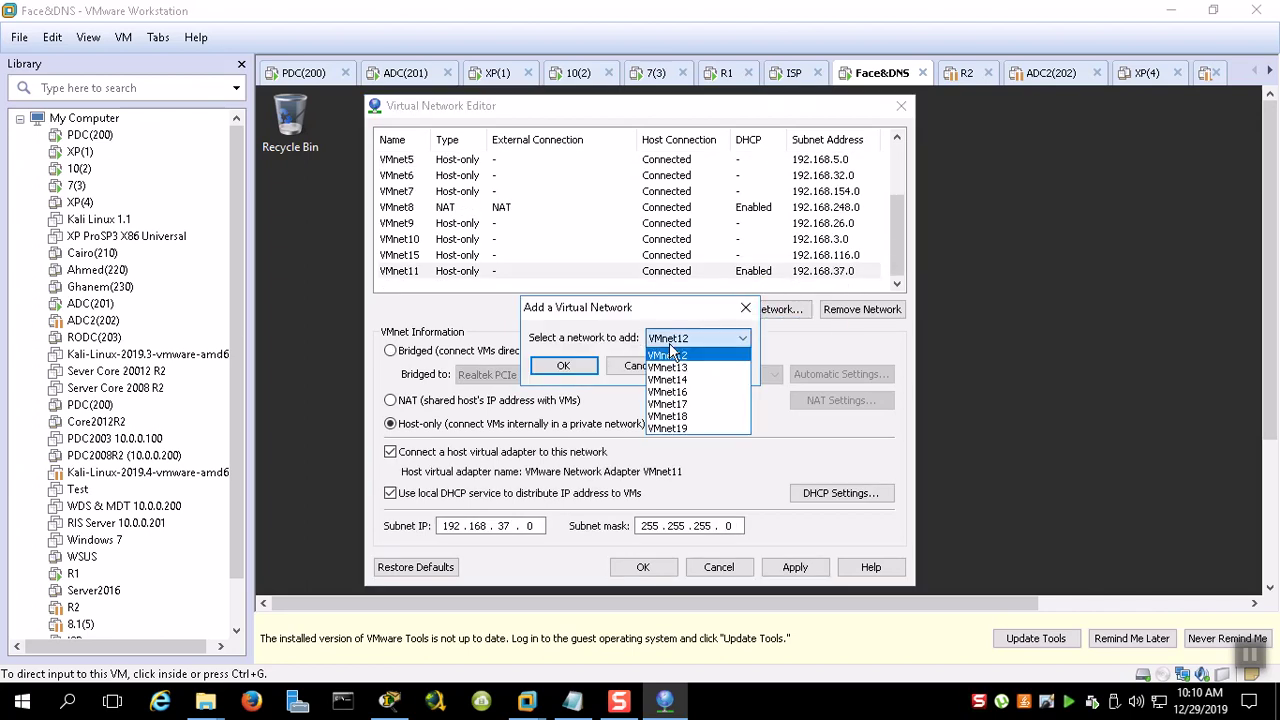
{"action": "left_click", "coordinate": [675, 356]}
{"action": "left_click", "coordinate": [563, 365]}
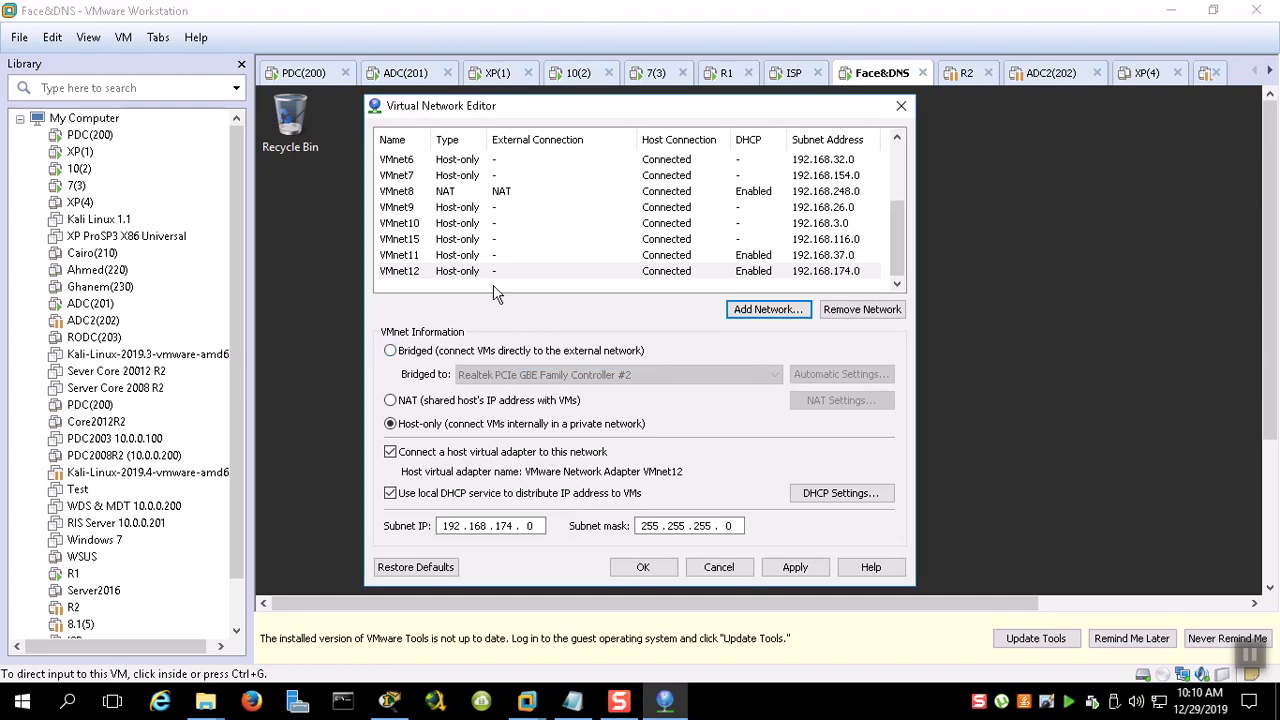
Turn off the local DHCP service for VMnet11 and VMnet12 and save the network configuration
{"action": "left_click", "coordinate": [432, 262]}
{"action": "left_click", "coordinate": [390, 493]}
{"action": "left_click", "coordinate": [390, 493]}
{"action": "left_click", "coordinate": [426, 270]}
{"action": "left_click", "coordinate": [437, 490]}
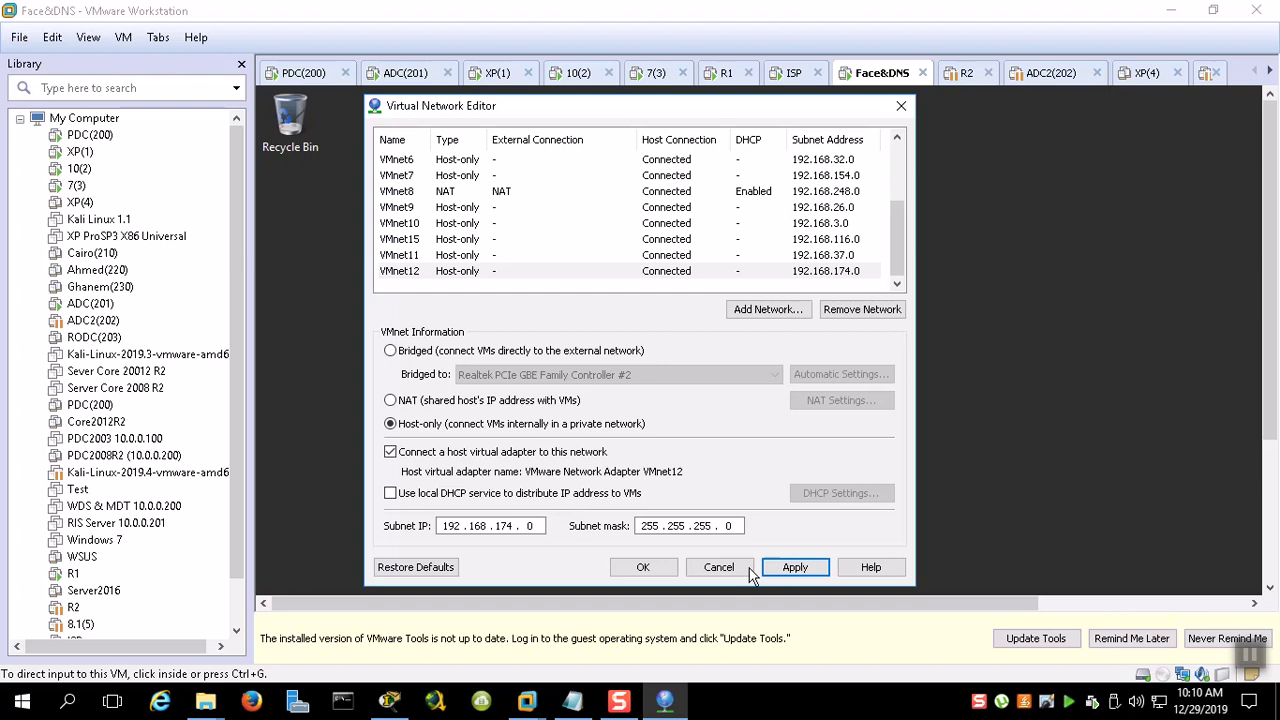
{"action": "left_click", "coordinate": [660, 576]}
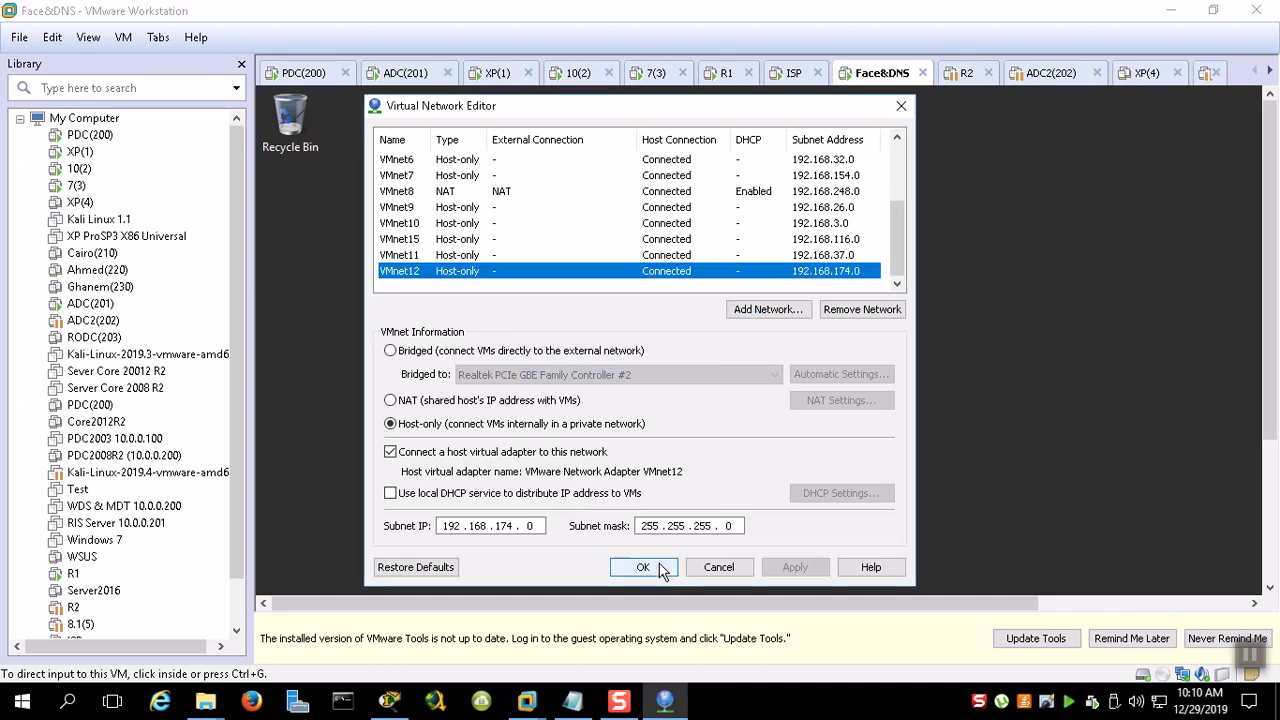
{"action": "left_click", "coordinate": [659, 568]}
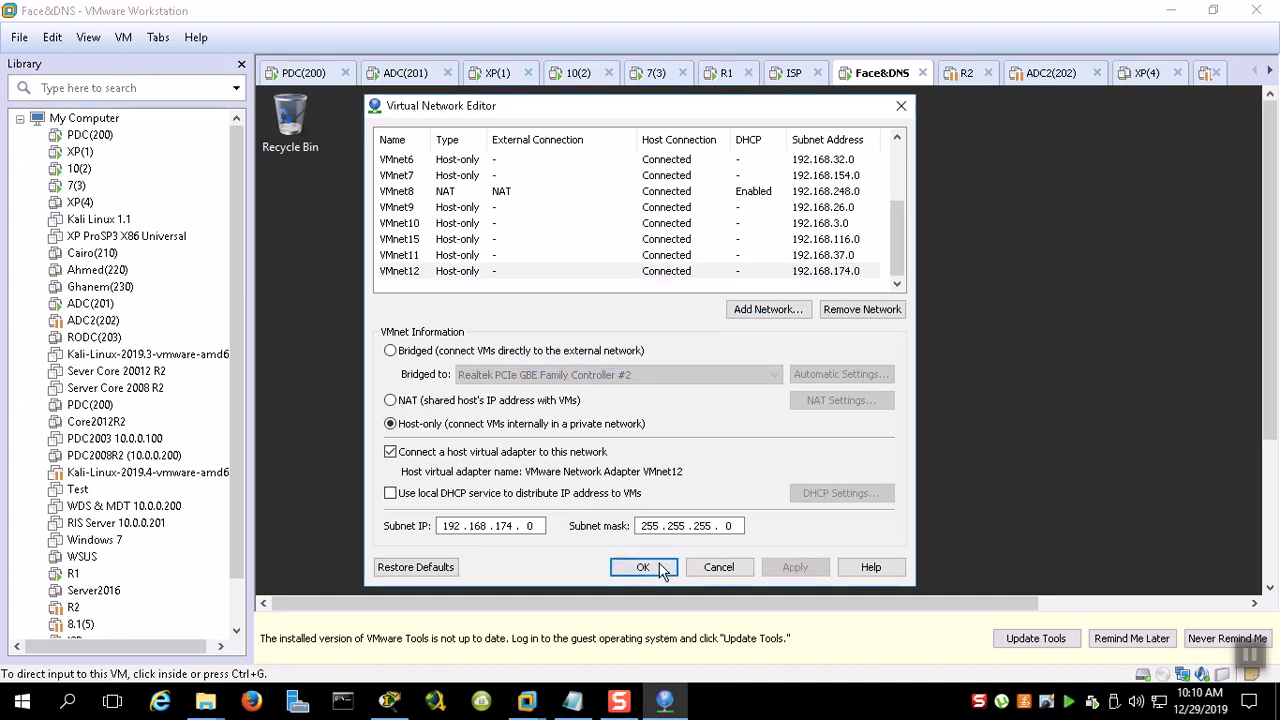
{"action": "left_click", "coordinate": [659, 568]}
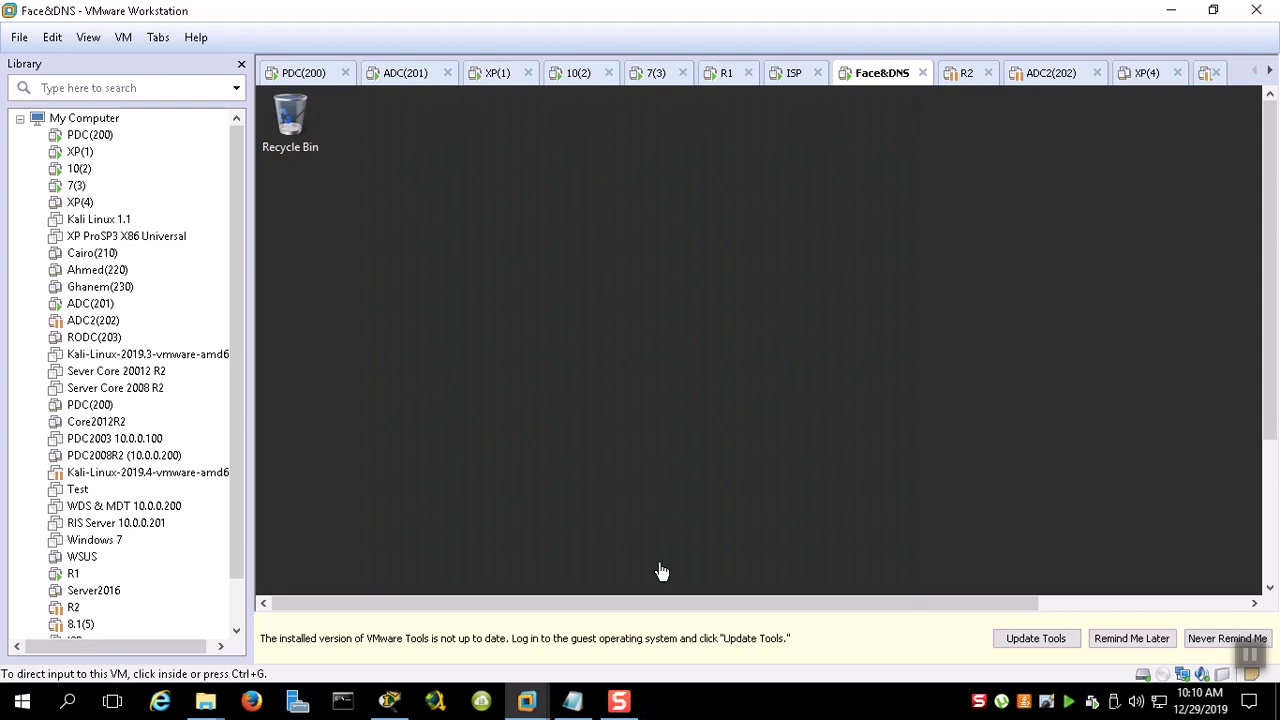
Set the Face&DNS machine's network adapter to the custom network VMnet15 (Host-only)
{"action": "right_click", "coordinate": [872, 87]}
{"action": "left_click", "coordinate": [918, 321]}
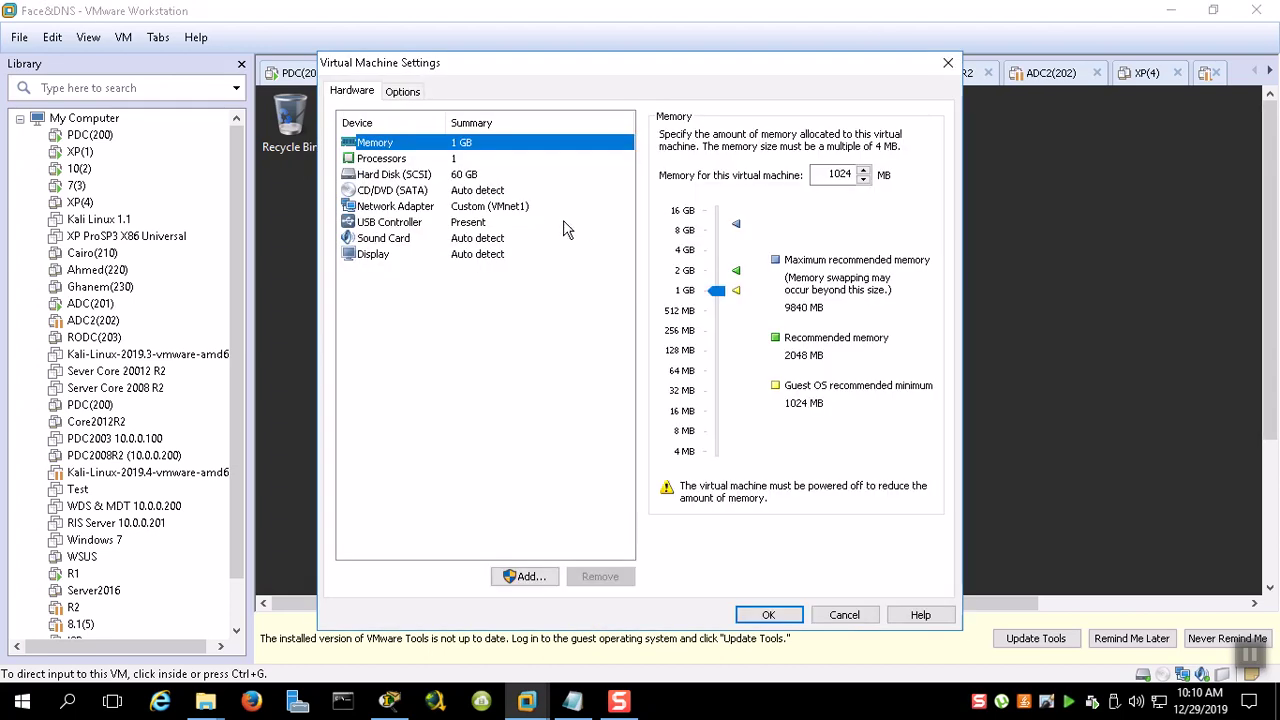
{"action": "left_click", "coordinate": [570, 207]}
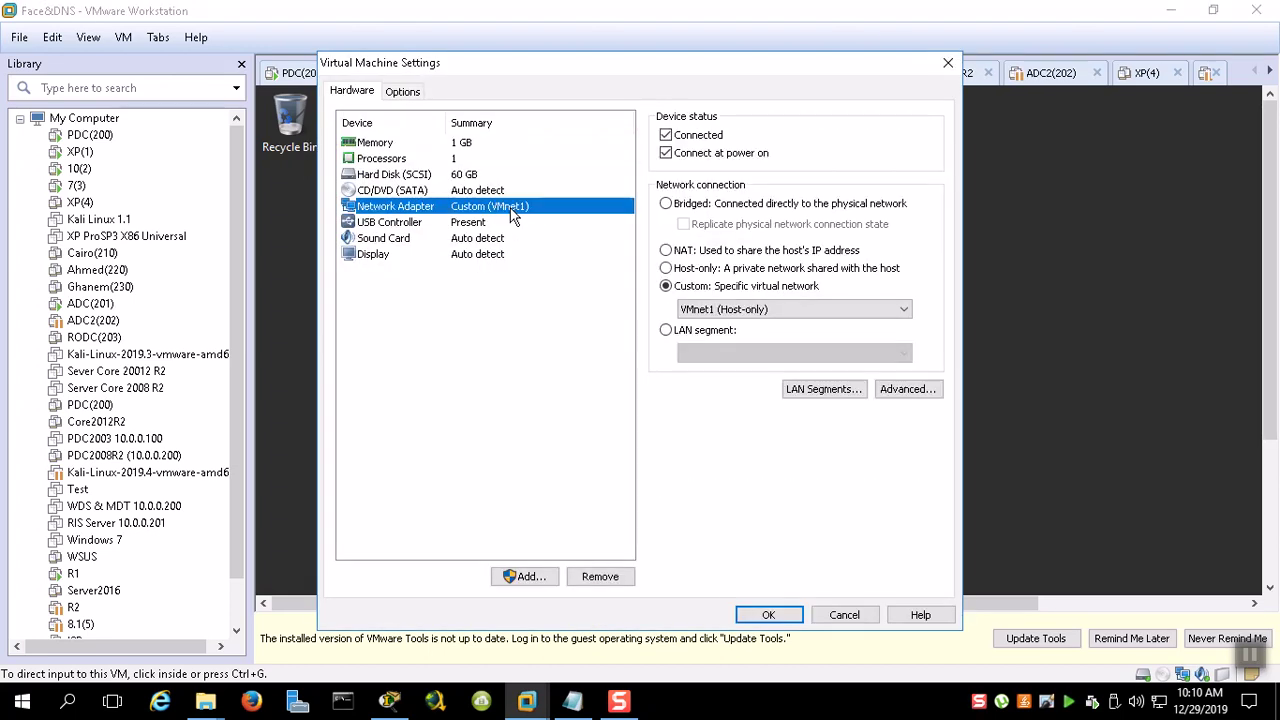
{"action": "left_click", "coordinate": [727, 308]}
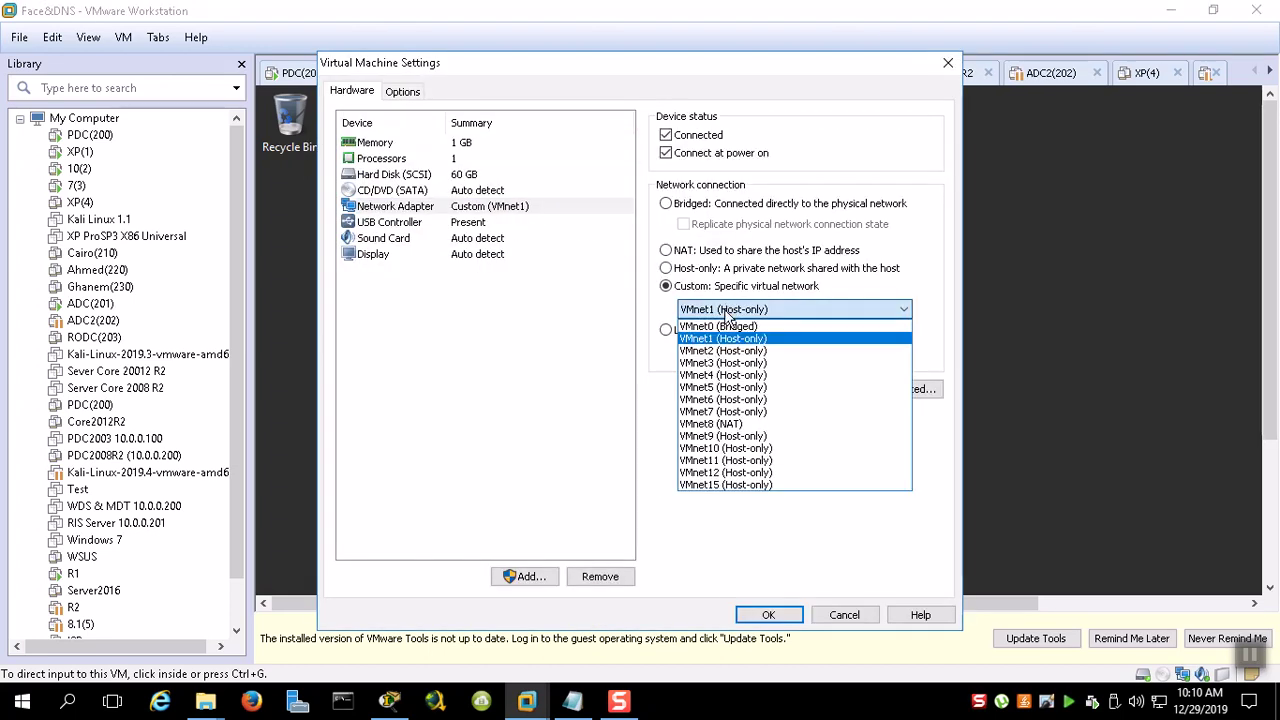
{"action": "left_click", "coordinate": [725, 485]}
{"action": "left_click", "coordinate": [768, 614]}
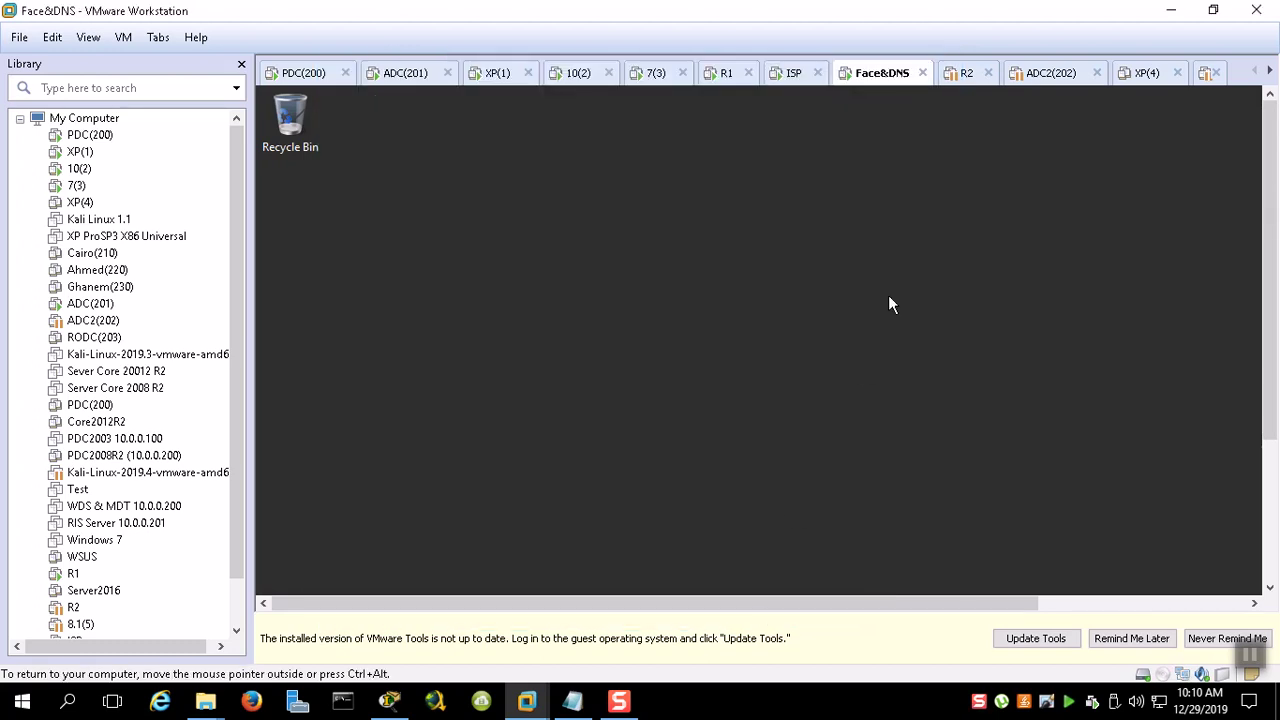
Show the Face&DNS machine in full screen and open its Network and Sharing Center
{"action": "left_click", "coordinate": [88, 37]}
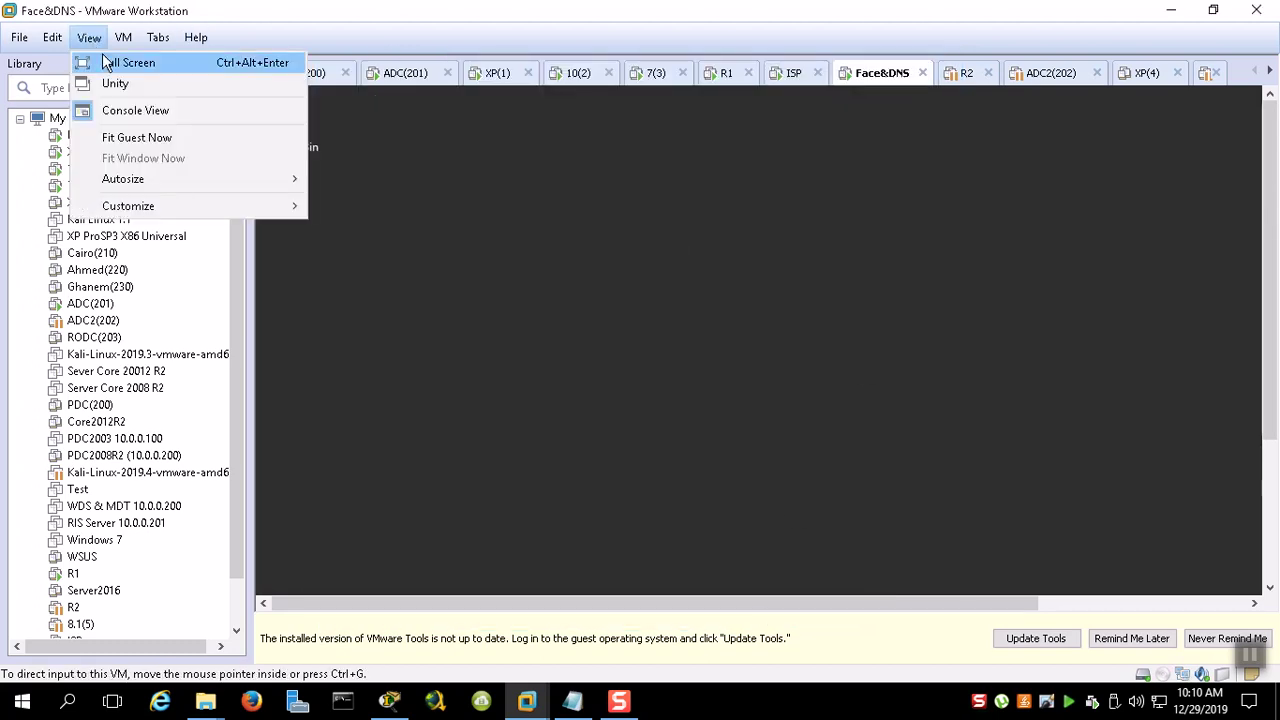
{"action": "left_click", "coordinate": [110, 60]}
{"action": "right_click", "coordinate": [1170, 703]}
{"action": "left_click", "coordinate": [1160, 695]}
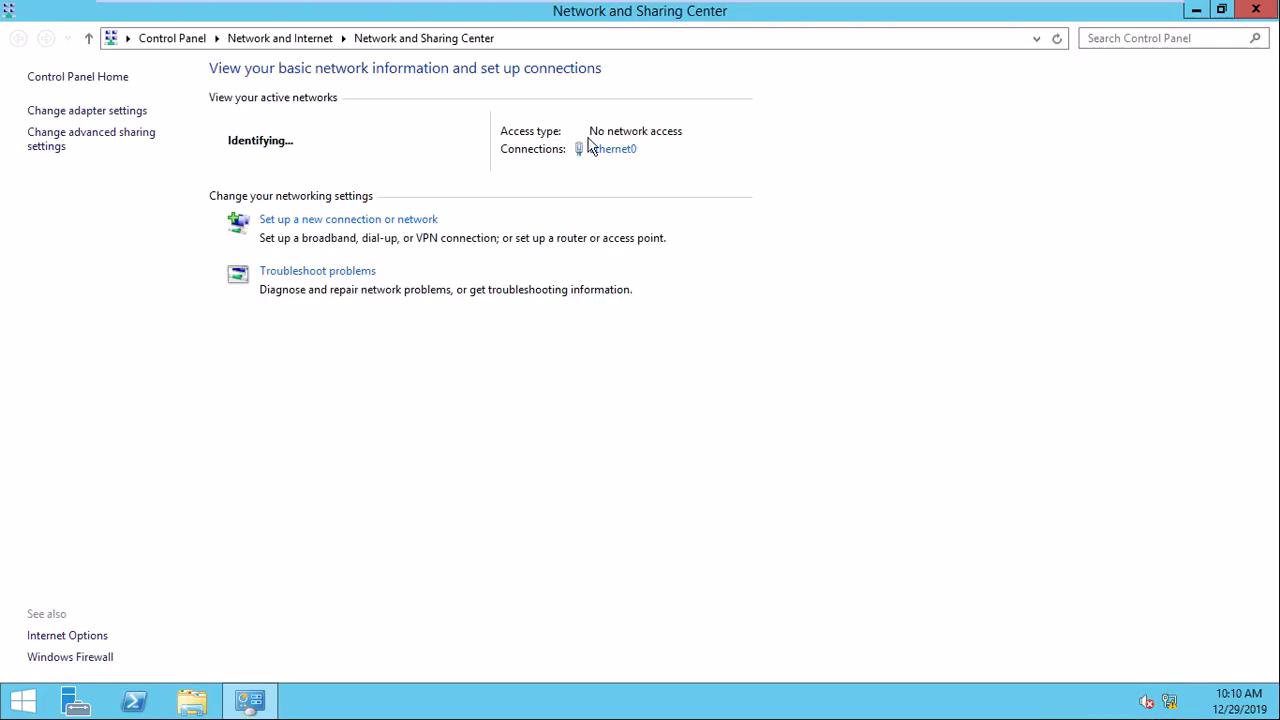
Check the Ethernet0 adapter's connection details and IPv4 properties, and close them without changes
{"action": "left_click", "coordinate": [130, 111]}
{"action": "double_click", "coordinate": [133, 112]}
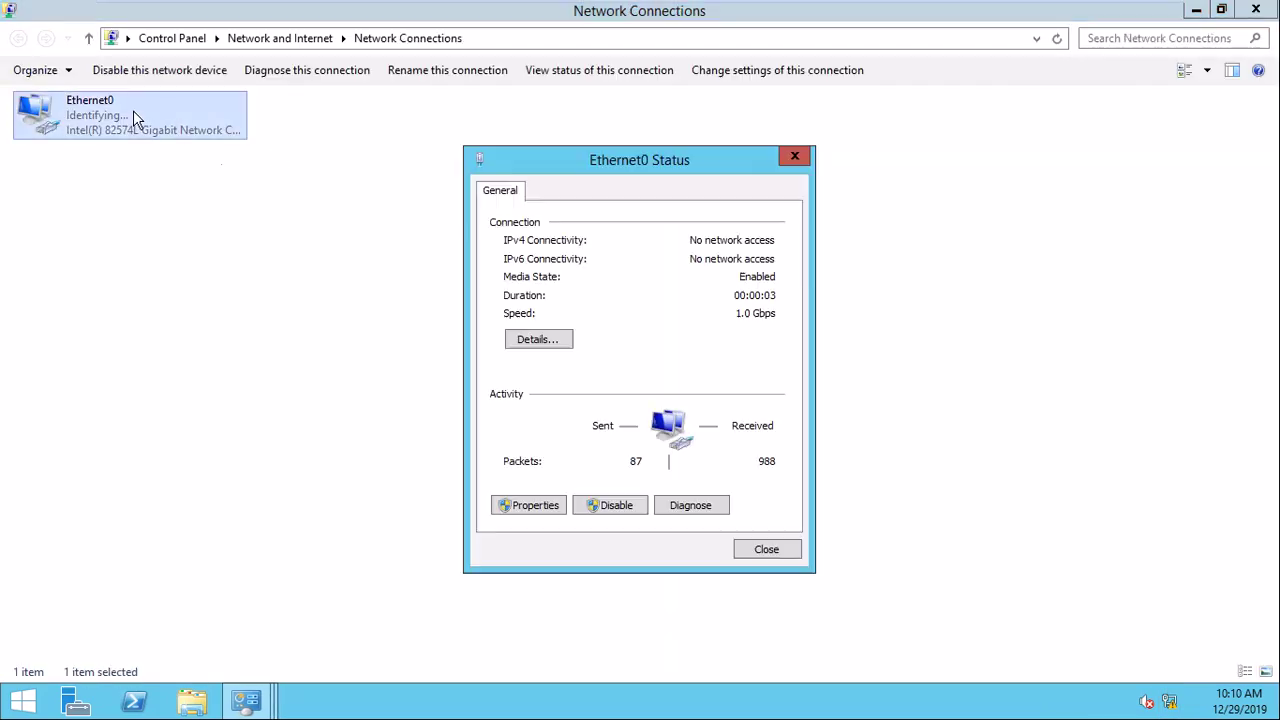
{"action": "left_click", "coordinate": [549, 340]}
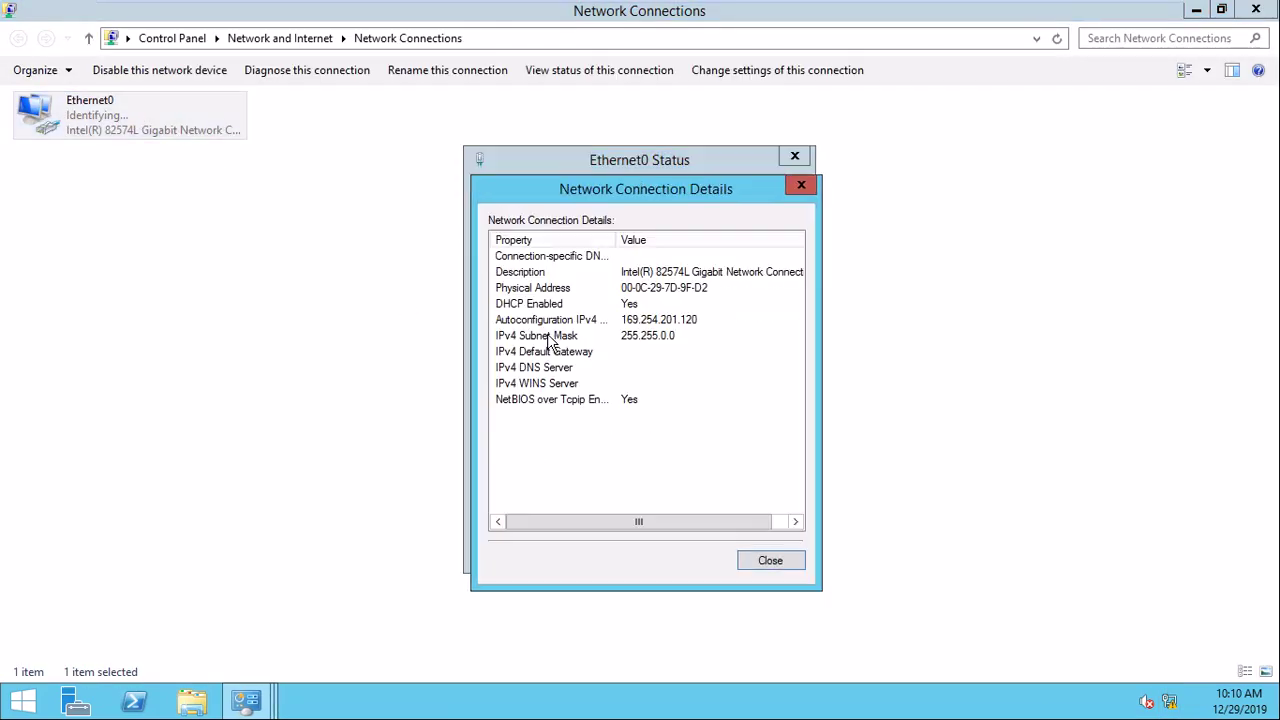
{"action": "left_click", "coordinate": [760, 560]}
{"action": "left_click", "coordinate": [530, 510]}
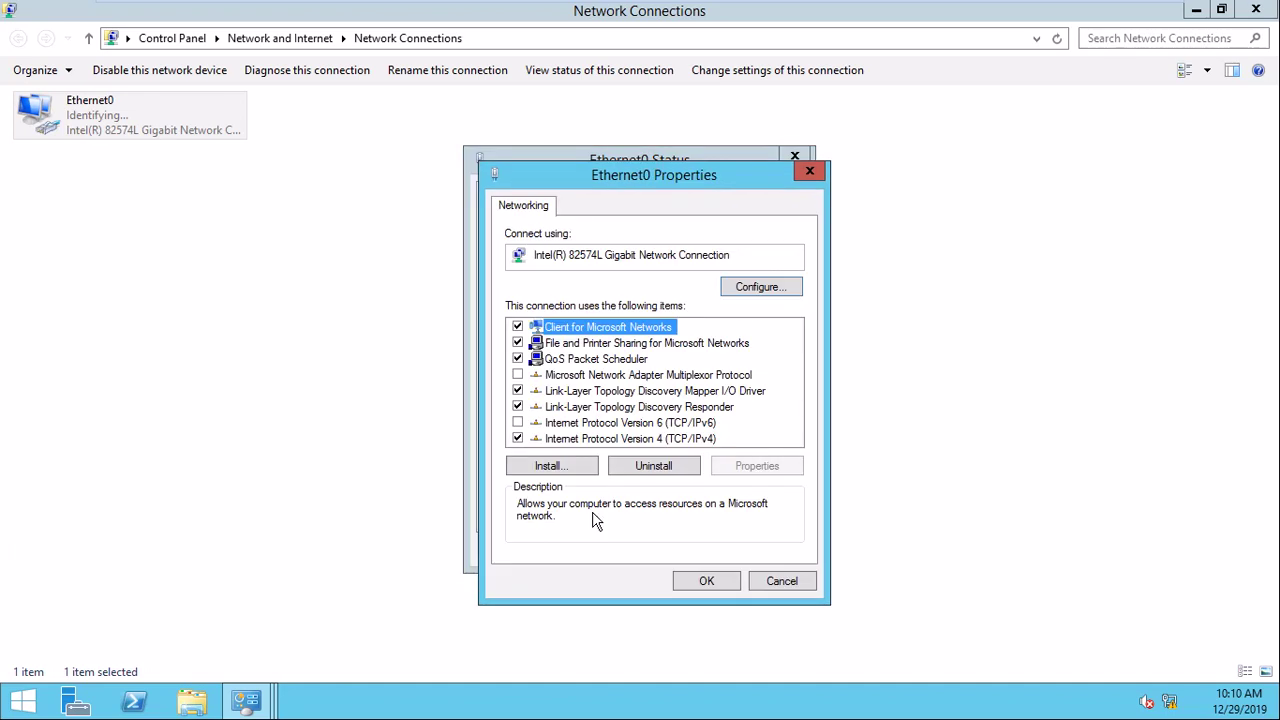
{"action": "left_click", "coordinate": [786, 584]}
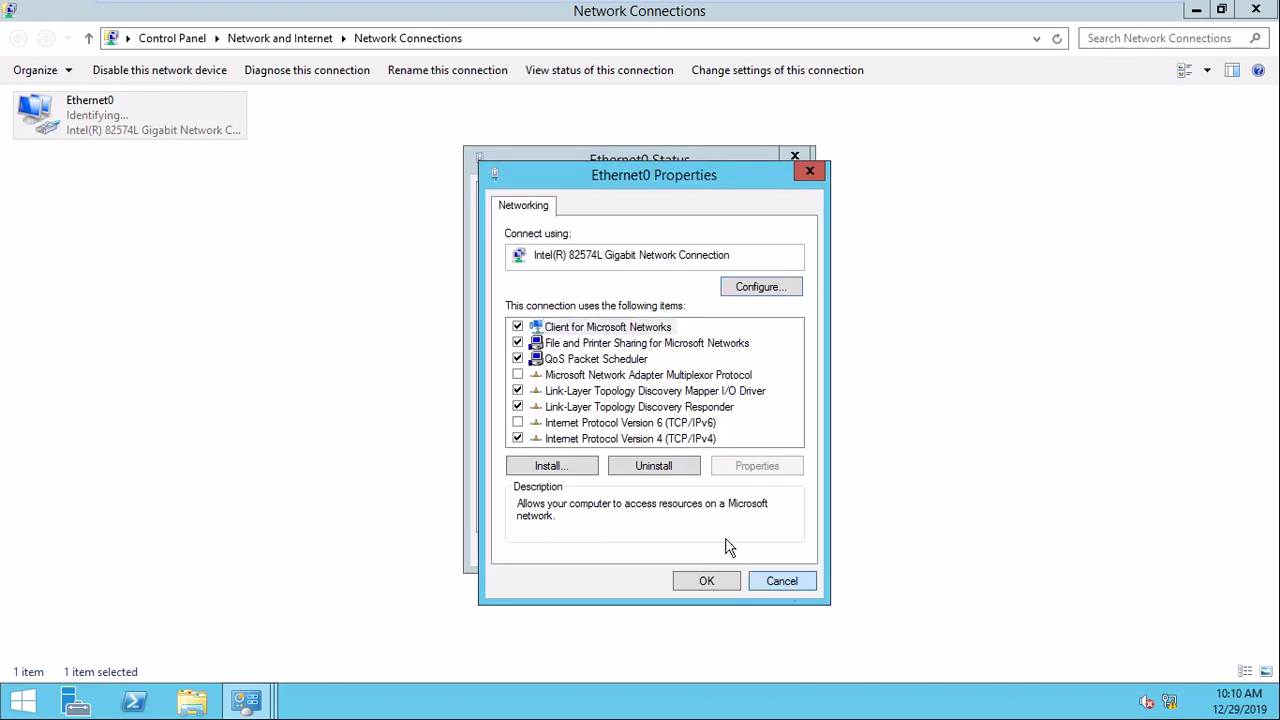
{"action": "double_click", "coordinate": [677, 442]}
{"action": "left_click", "coordinate": [840, 641]}
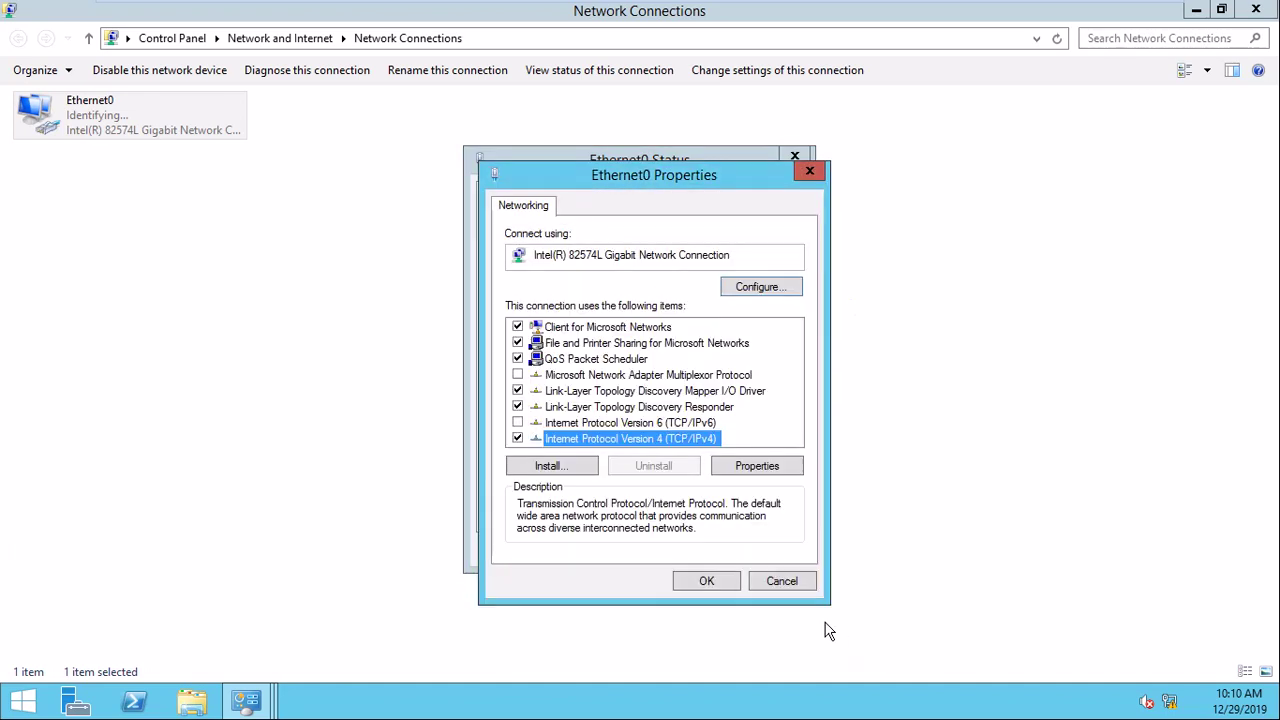
{"action": "left_click", "coordinate": [790, 583]}
{"action": "left_click", "coordinate": [757, 551]}
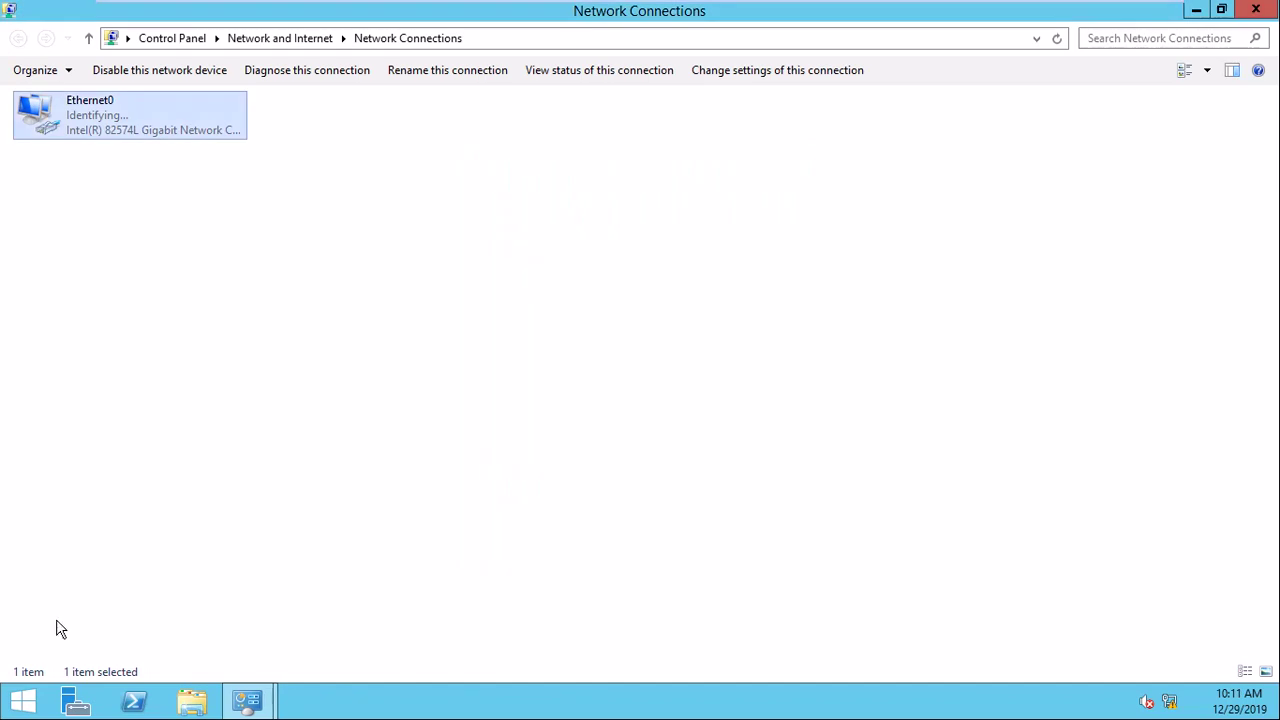
Open Server Manager and inspect the "Routing, NAT,VPN CLient & Site-to-Site" snapshot of Face&DNS without restoring it
{"action": "left_click", "coordinate": [58, 708]}
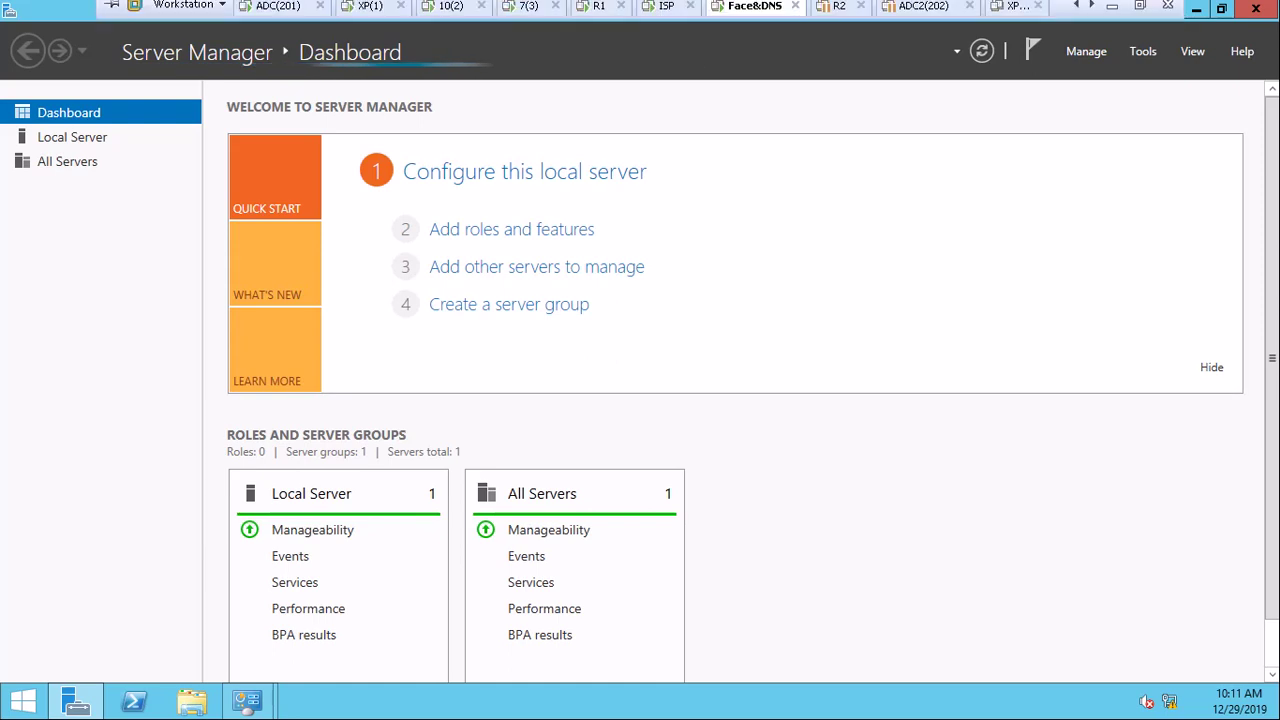
{"action": "right_click", "coordinate": [755, 13]}
{"action": "mouse_move", "coordinate": [828, 156]}
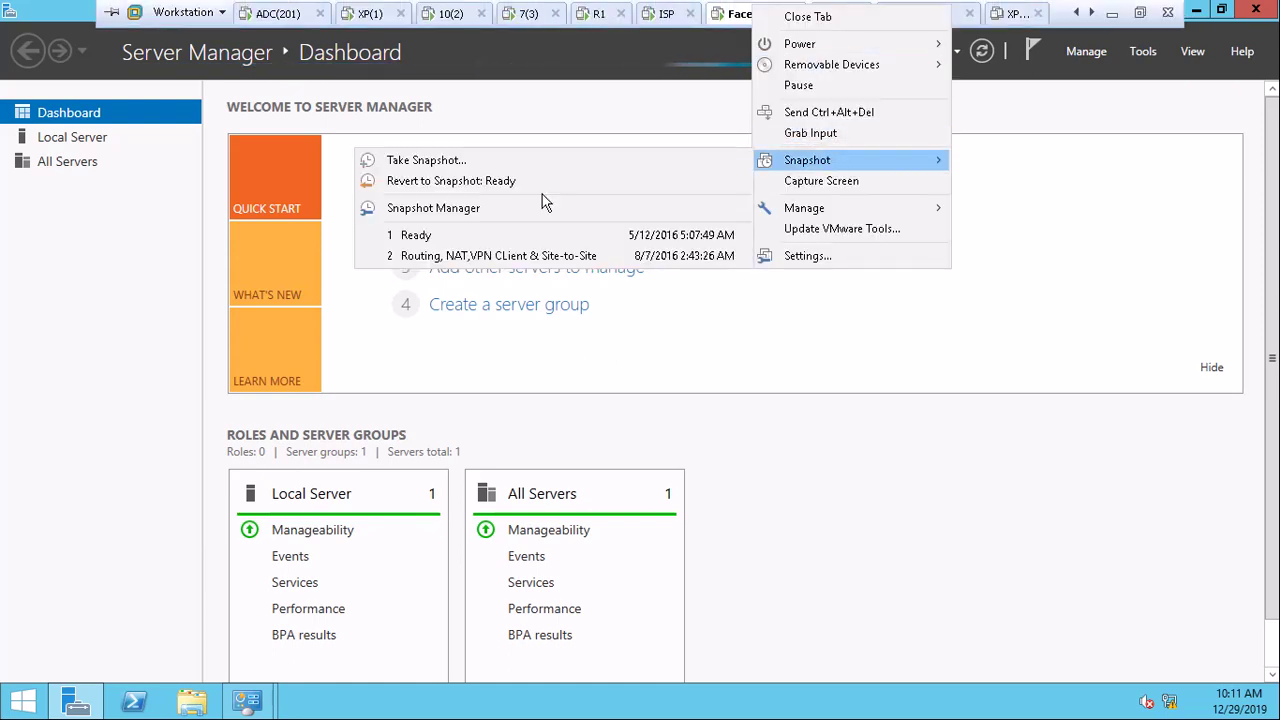
{"action": "left_click", "coordinate": [496, 207]}
{"action": "left_click", "coordinate": [472, 188]}
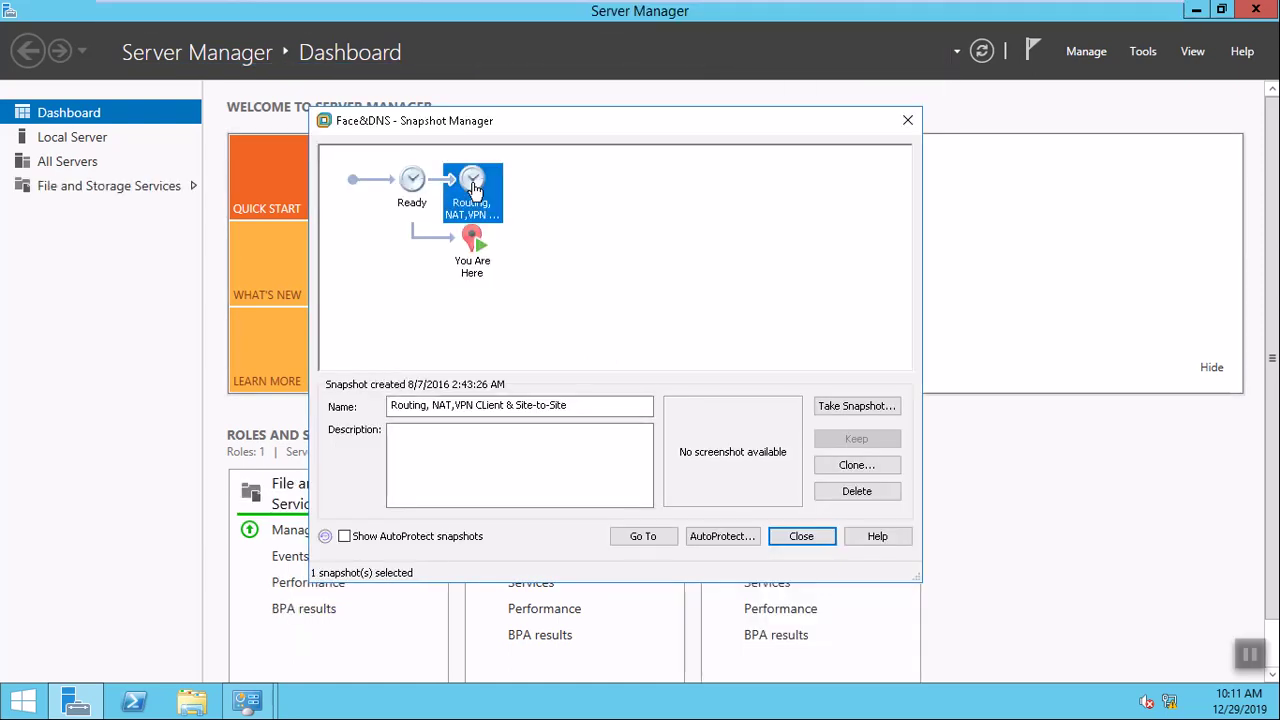
{"action": "left_click", "coordinate": [907, 122]}
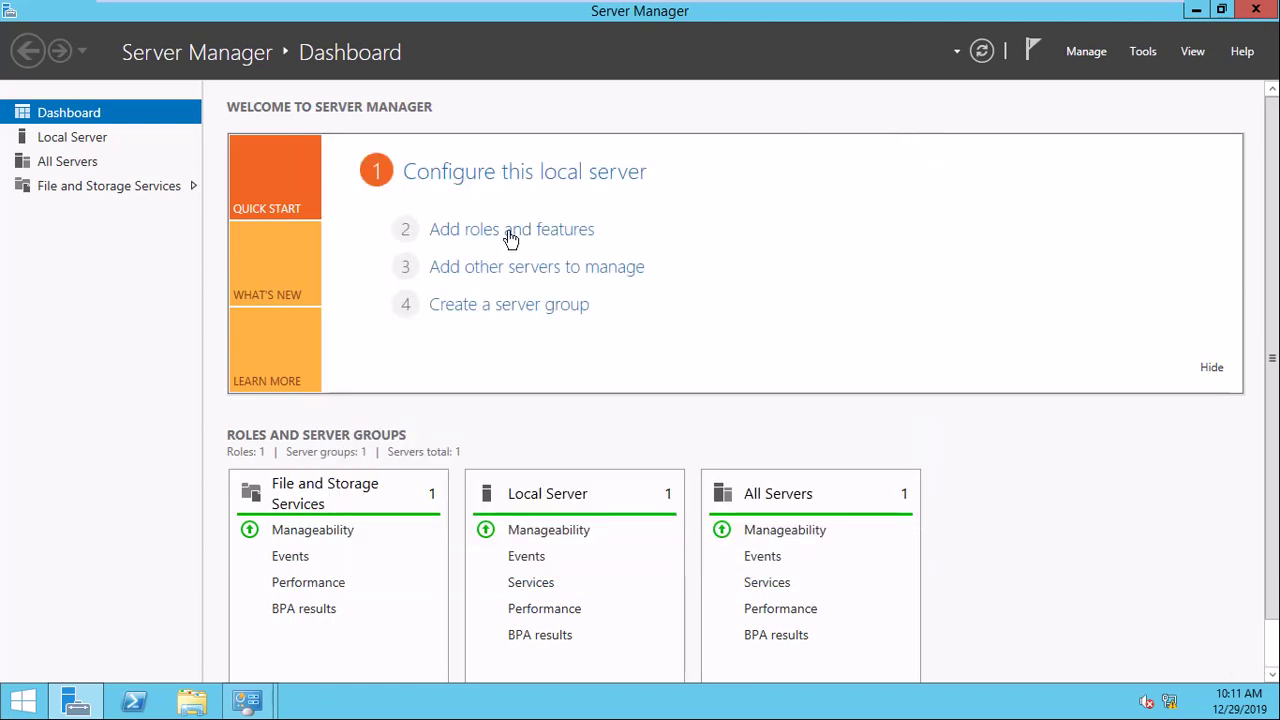
Review the Internet section in the Packet Tracer diagram and return to the Face&DNS machine in VMware Workstation
{"action": "left_click", "coordinate": [1111, 13]}
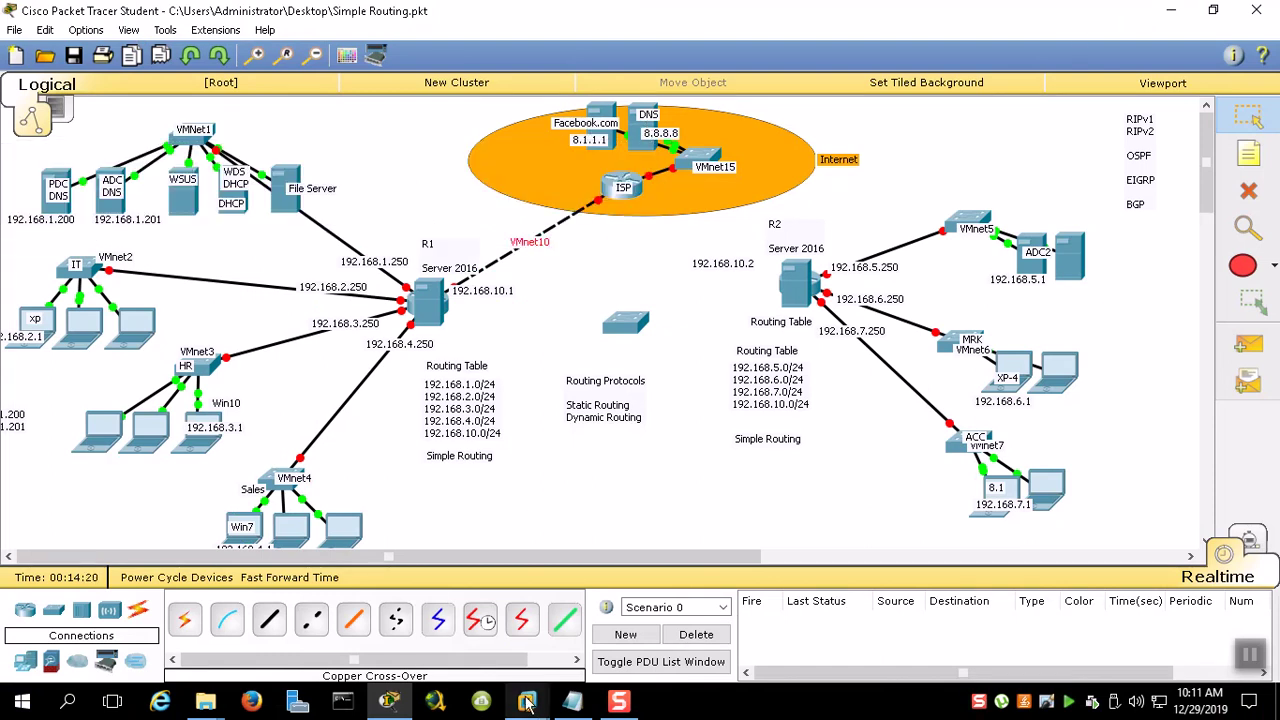
{"action": "mouse_move", "coordinate": [528, 686]}
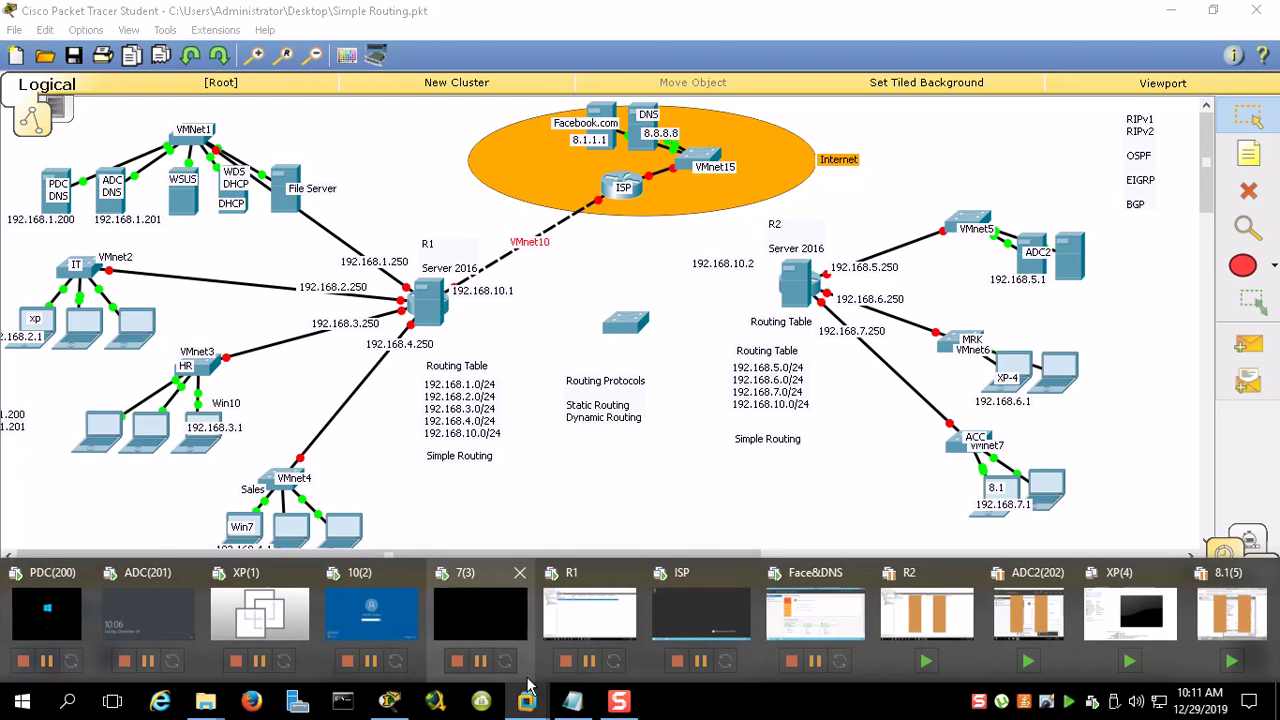
{"action": "left_click", "coordinate": [589, 612]}
{"action": "mouse_move", "coordinate": [655, 10]}
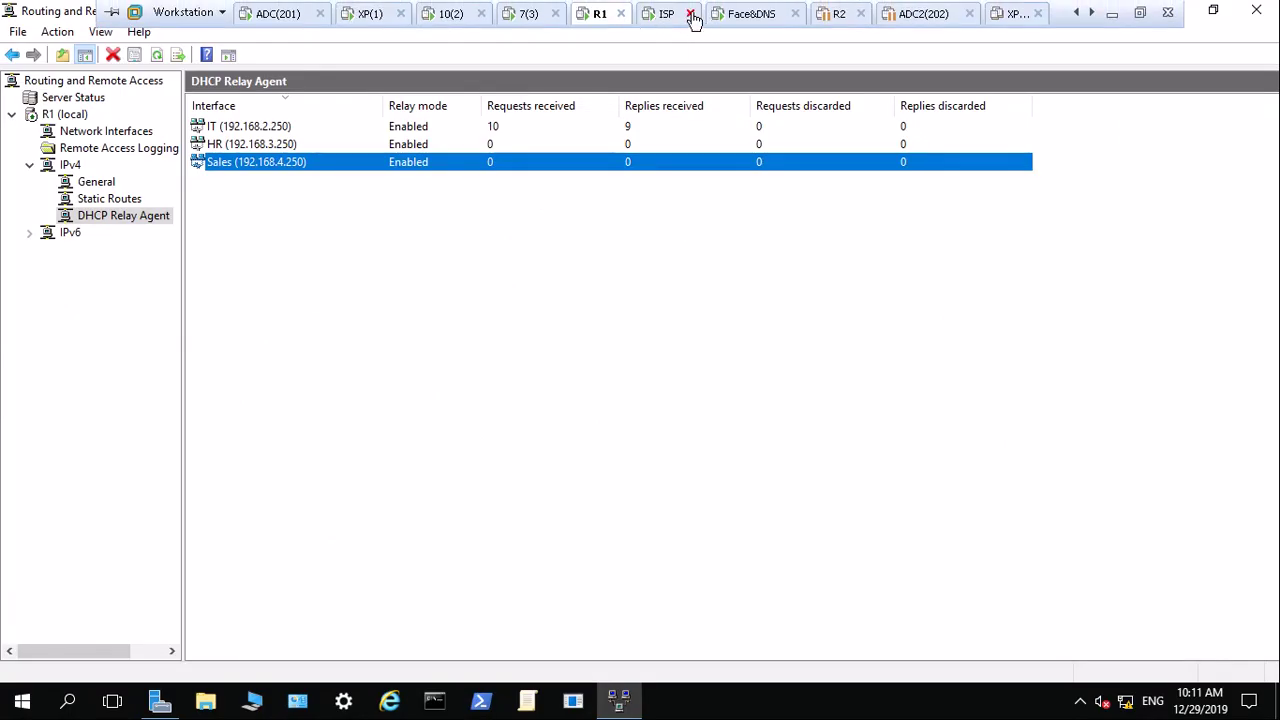
{"action": "left_click", "coordinate": [752, 13]}
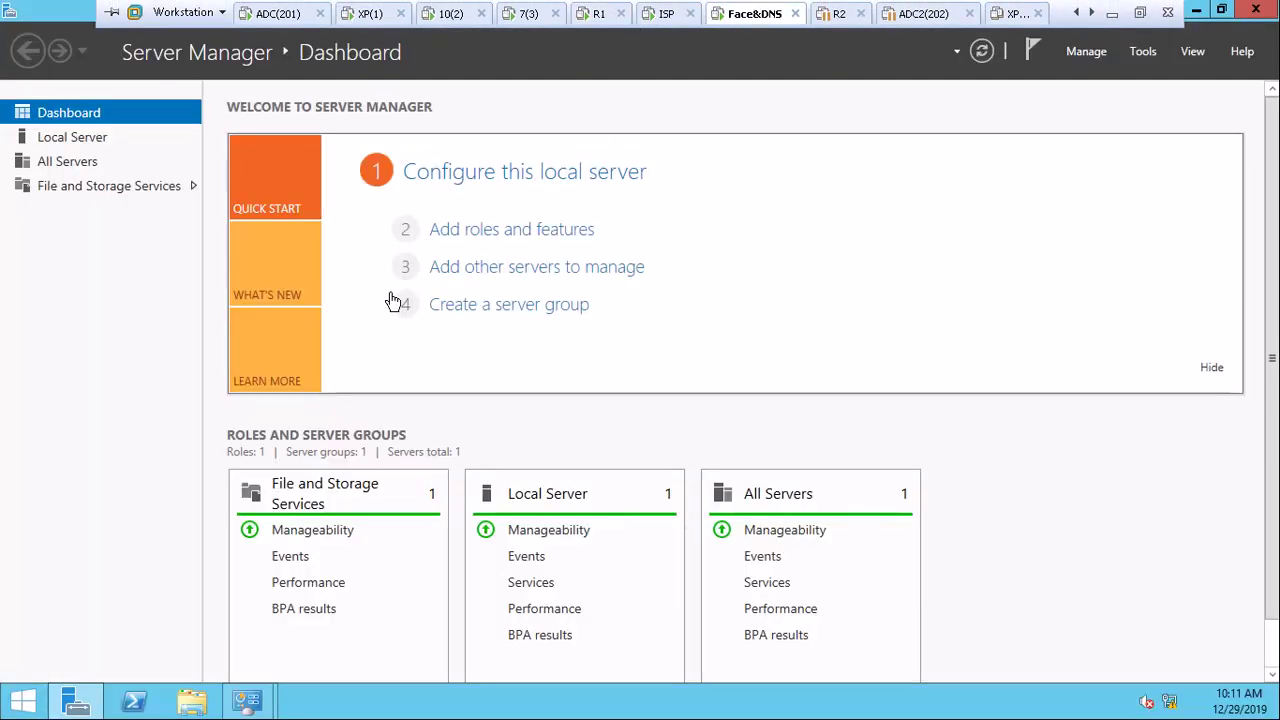
Try to add the DNS Server role and its management tools to the server through a role-based installation
{"action": "left_click", "coordinate": [560, 230]}
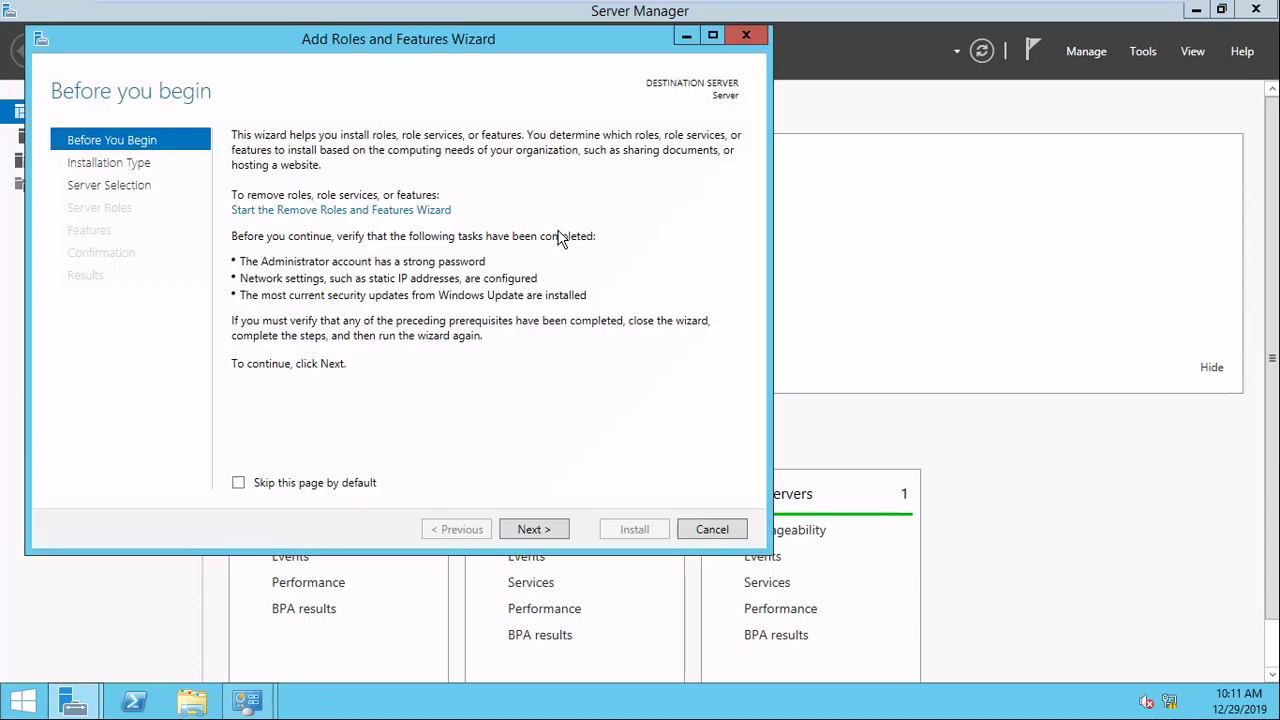
{"action": "left_click", "coordinate": [557, 534]}
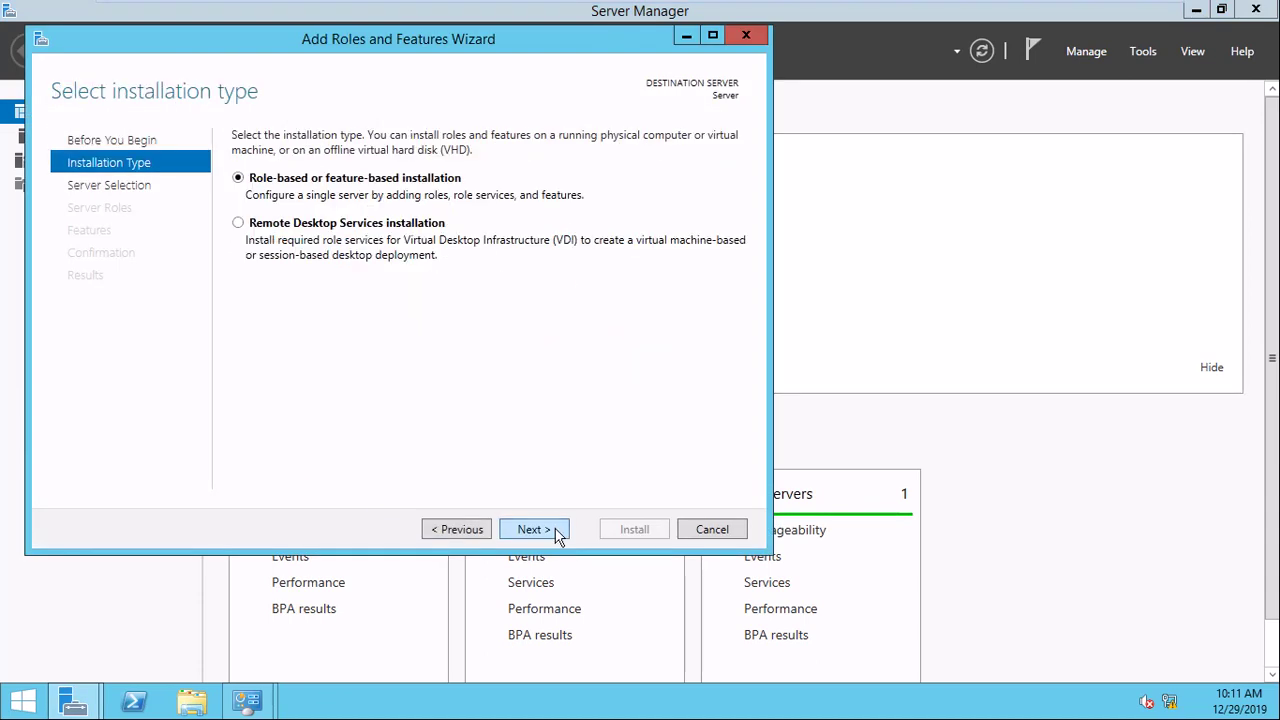
{"action": "left_click", "coordinate": [557, 534]}
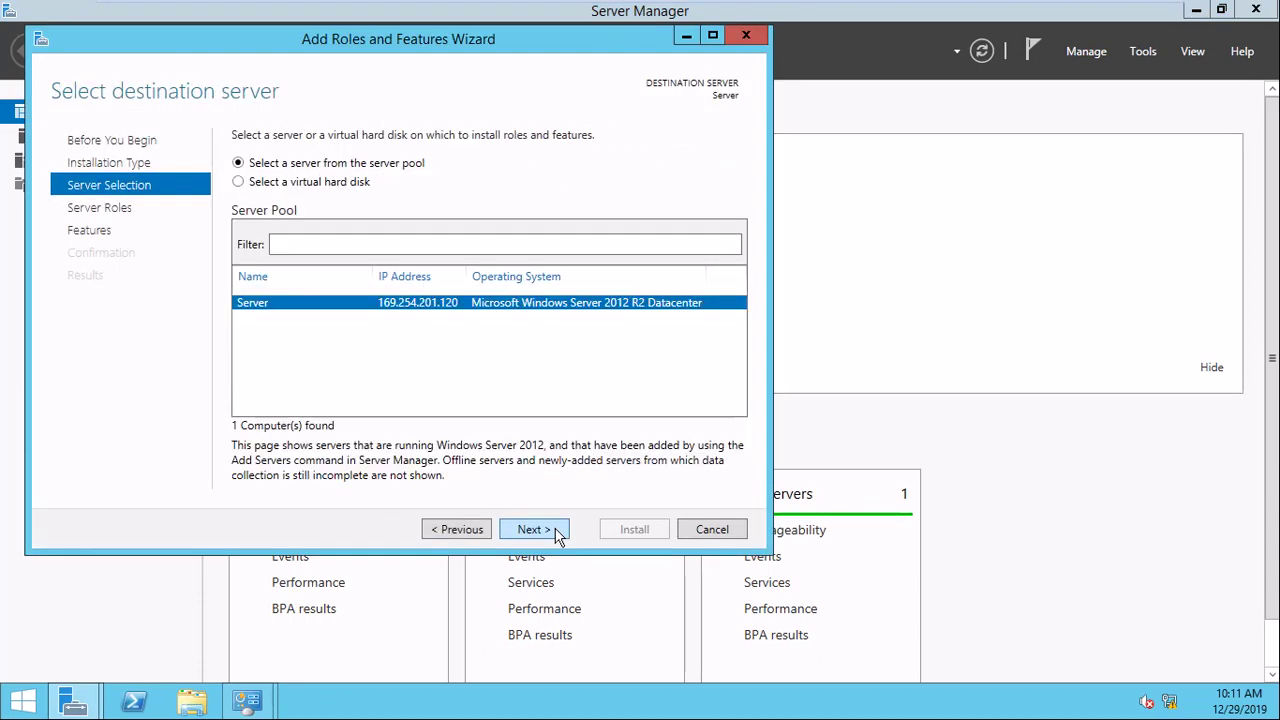
{"action": "left_click", "coordinate": [557, 532]}
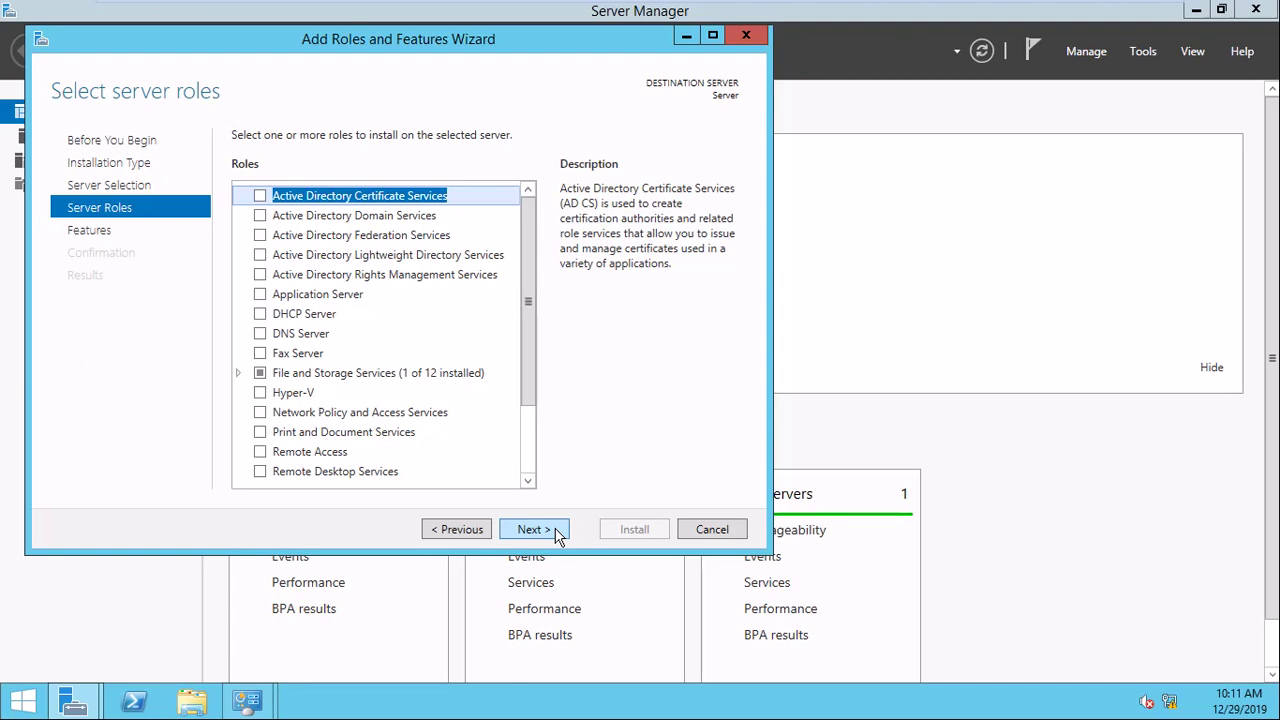
{"action": "left_click", "coordinate": [262, 337]}
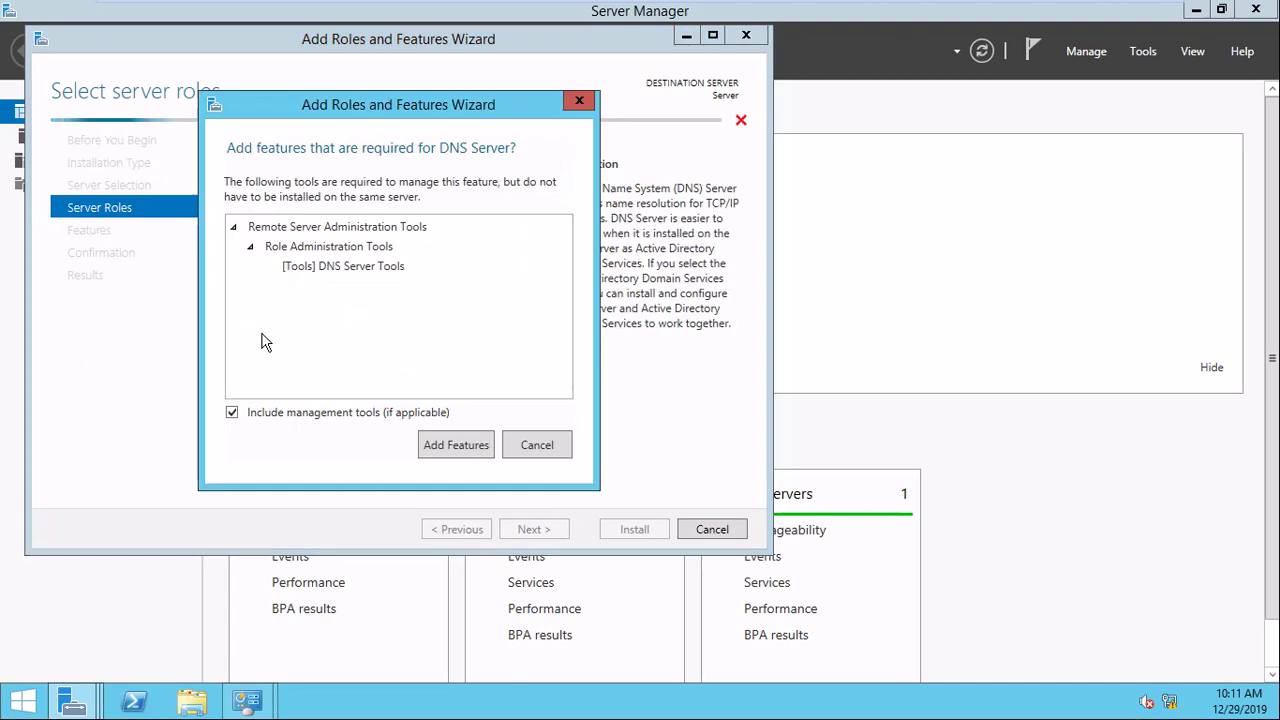
{"action": "left_click", "coordinate": [459, 441]}
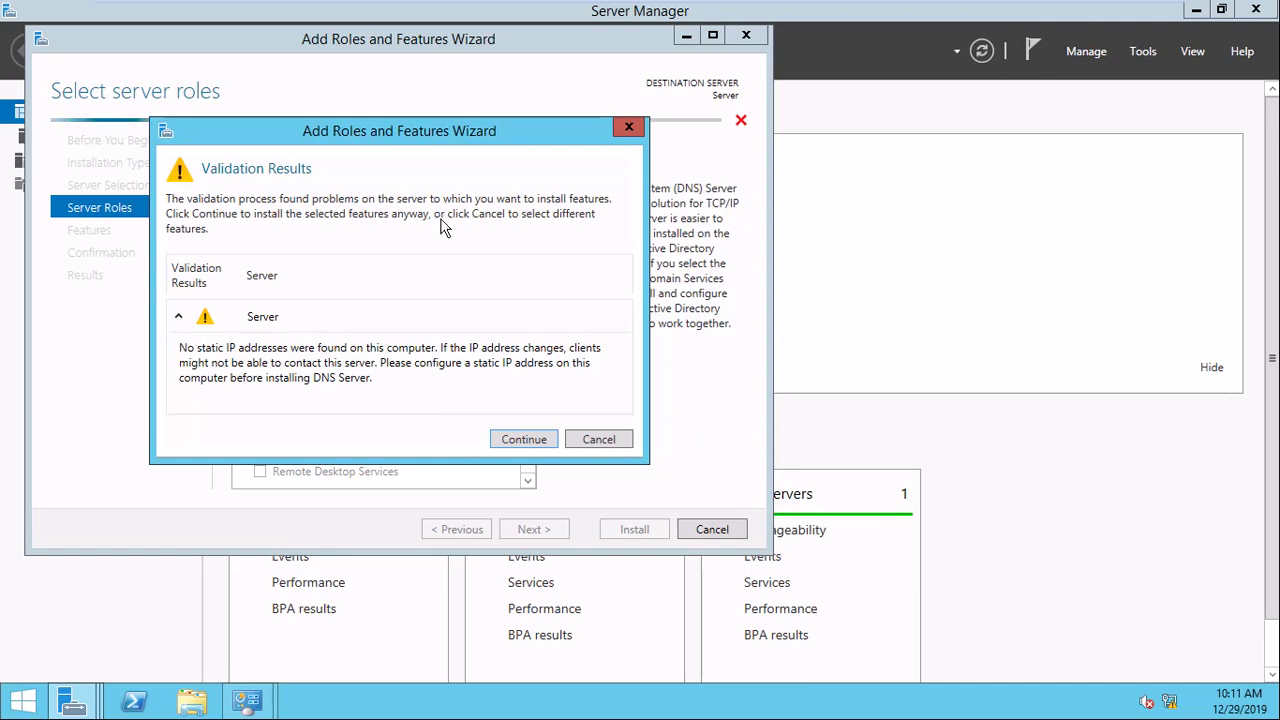
{"action": "left_click", "coordinate": [225, 320]}
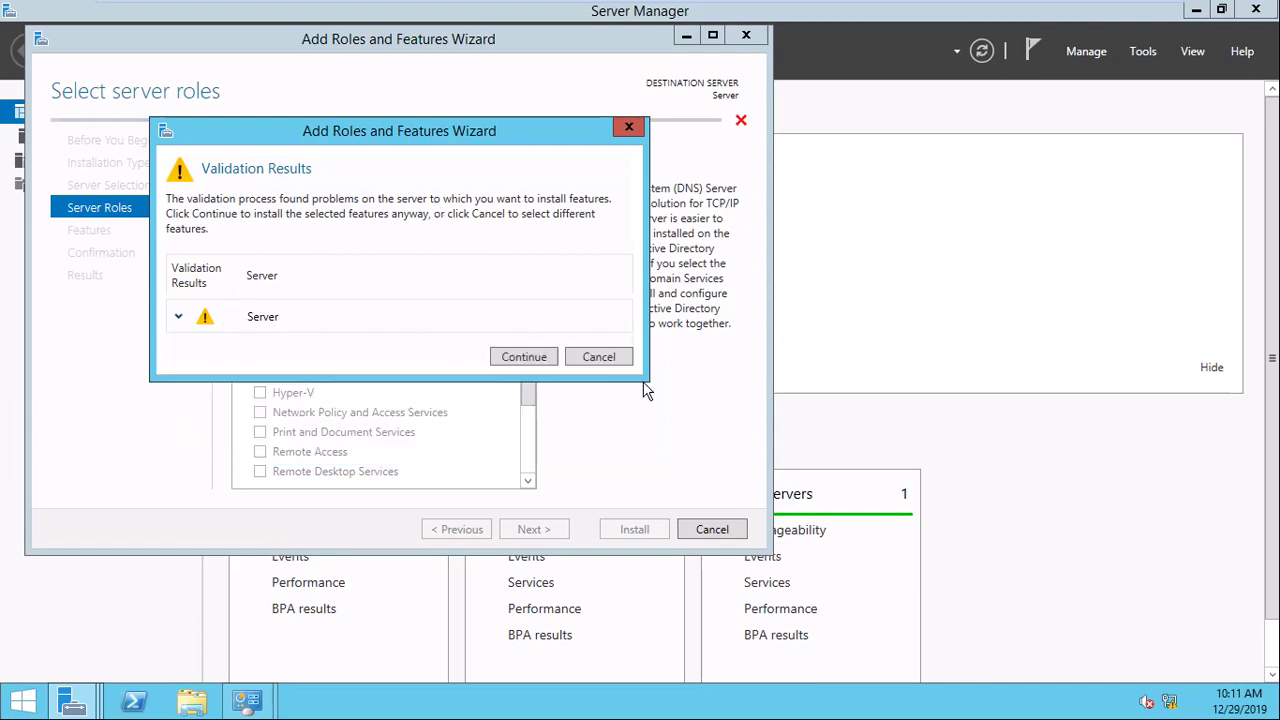
{"action": "left_click", "coordinate": [593, 357]}
Switch Ethernet0's IPv4 properties to a static IP address of 8.8.8.8 with subnet mask 255.0.0.0
{"action": "right_click", "coordinate": [1172, 702]}
{"action": "left_click", "coordinate": [1135, 680]}
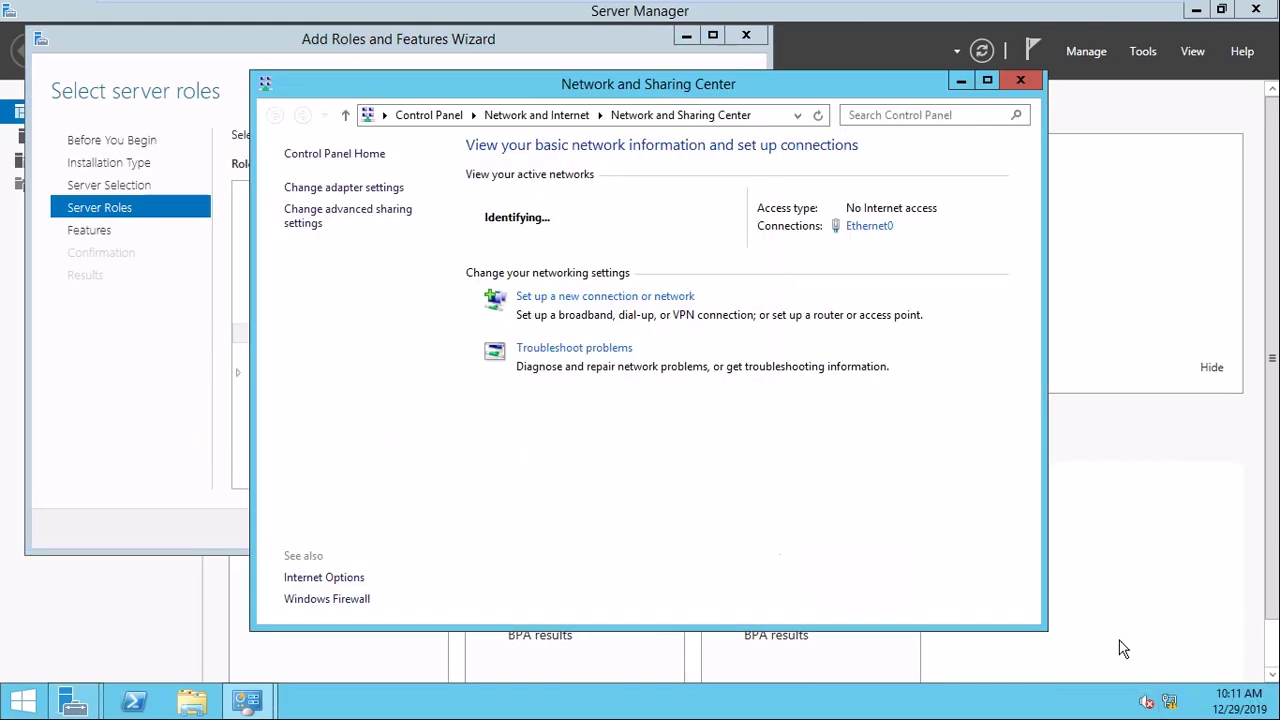
{"action": "left_click", "coordinate": [866, 226]}
{"action": "left_click", "coordinate": [544, 503]}
{"action": "double_click", "coordinate": [648, 437]}
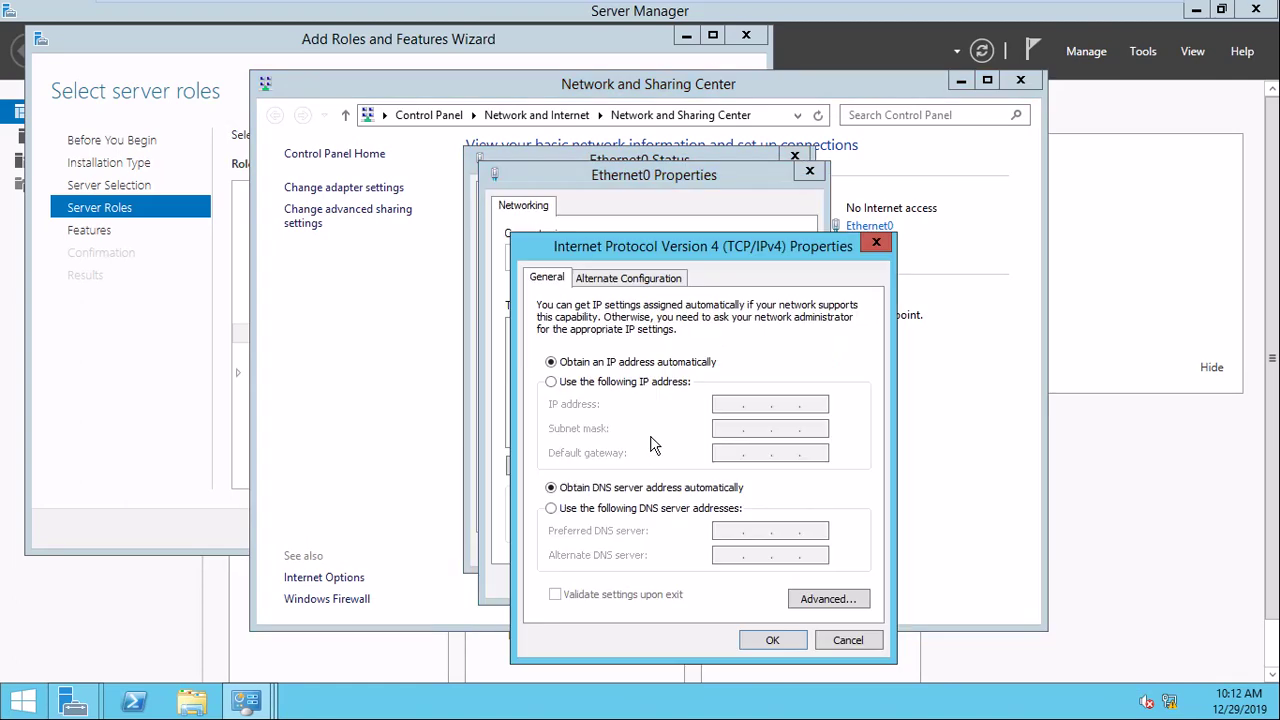
{"action": "left_click", "coordinate": [631, 383]}
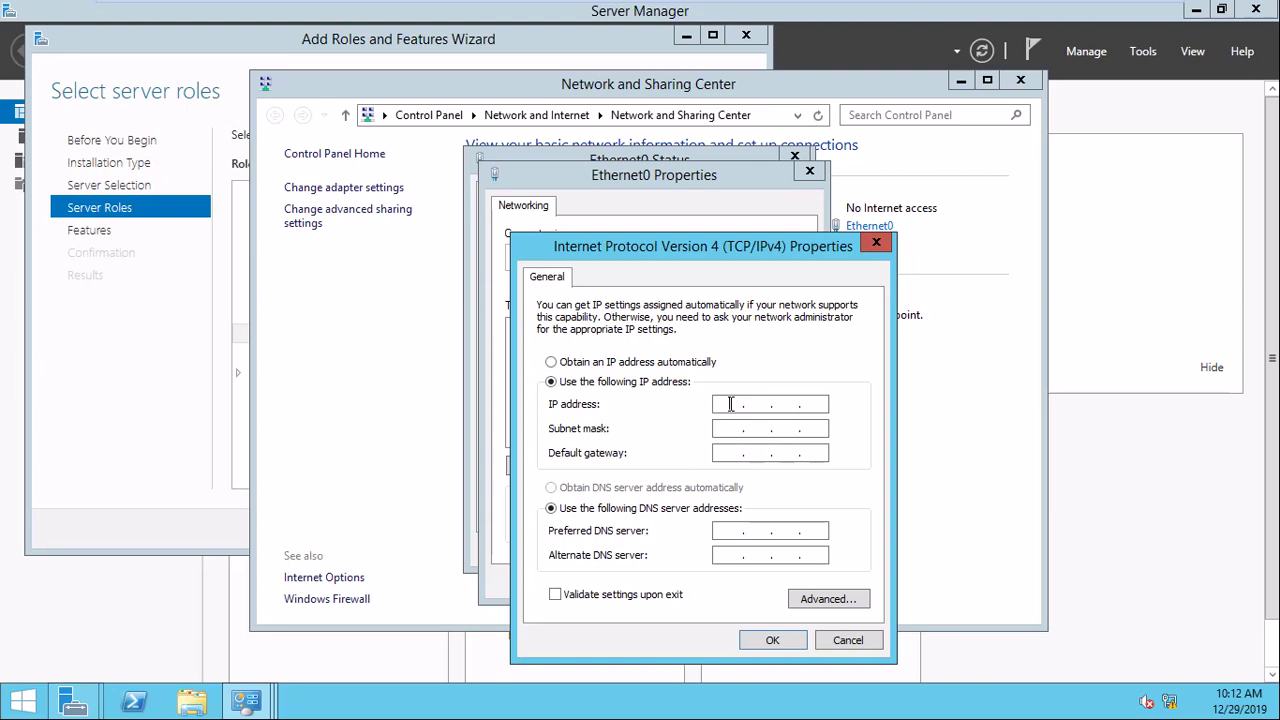
{"action": "key", "text": "Tab"}
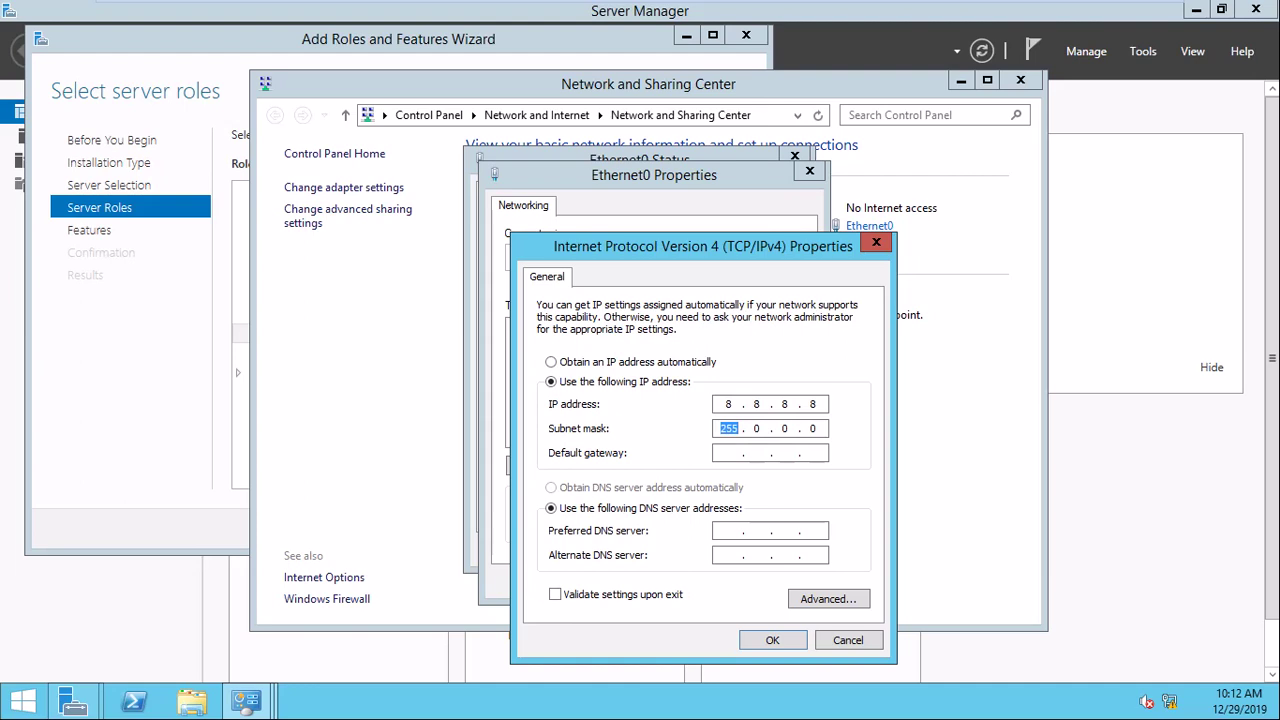
{"action": "key", "text": "Tab"}
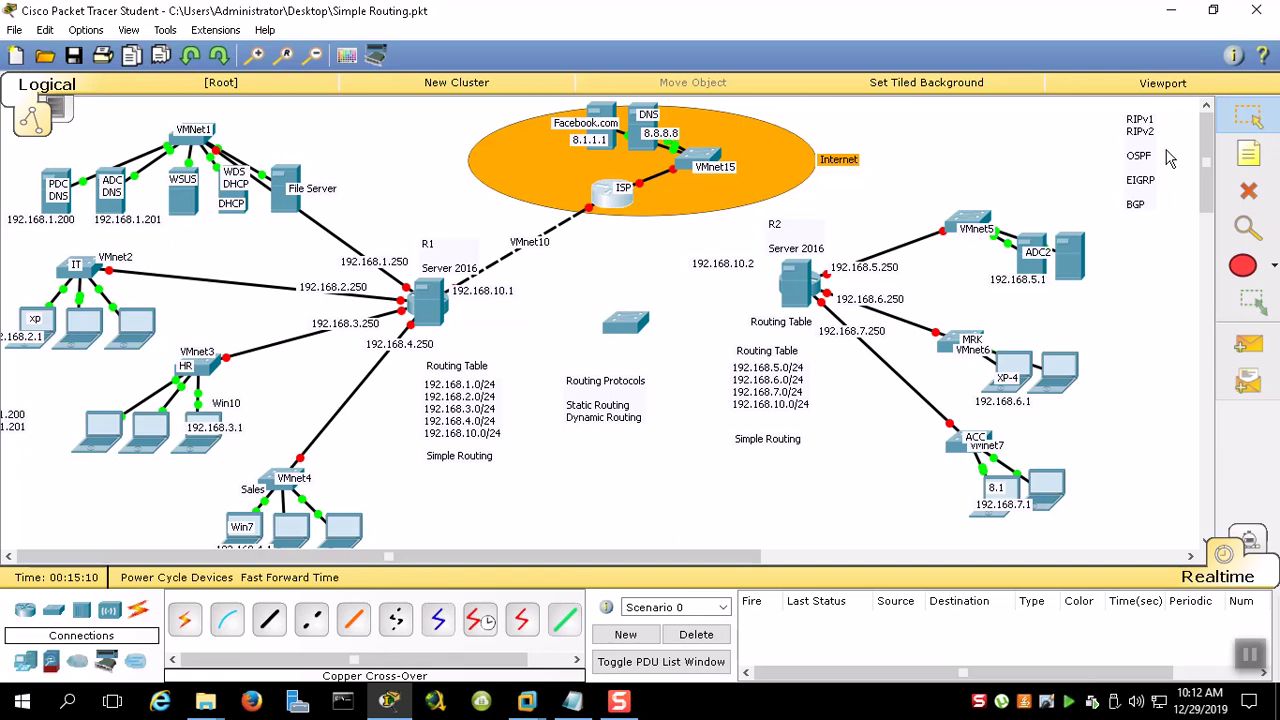
In the Packet Tracer diagram, place a note reading 8.1.1.1 beside the ISP router's link to VMnet15
{"action": "left_click", "coordinate": [1248, 153]}
{"action": "left_click", "coordinate": [636, 190]}
{"action": "type", "text": "8.1.1.1"}
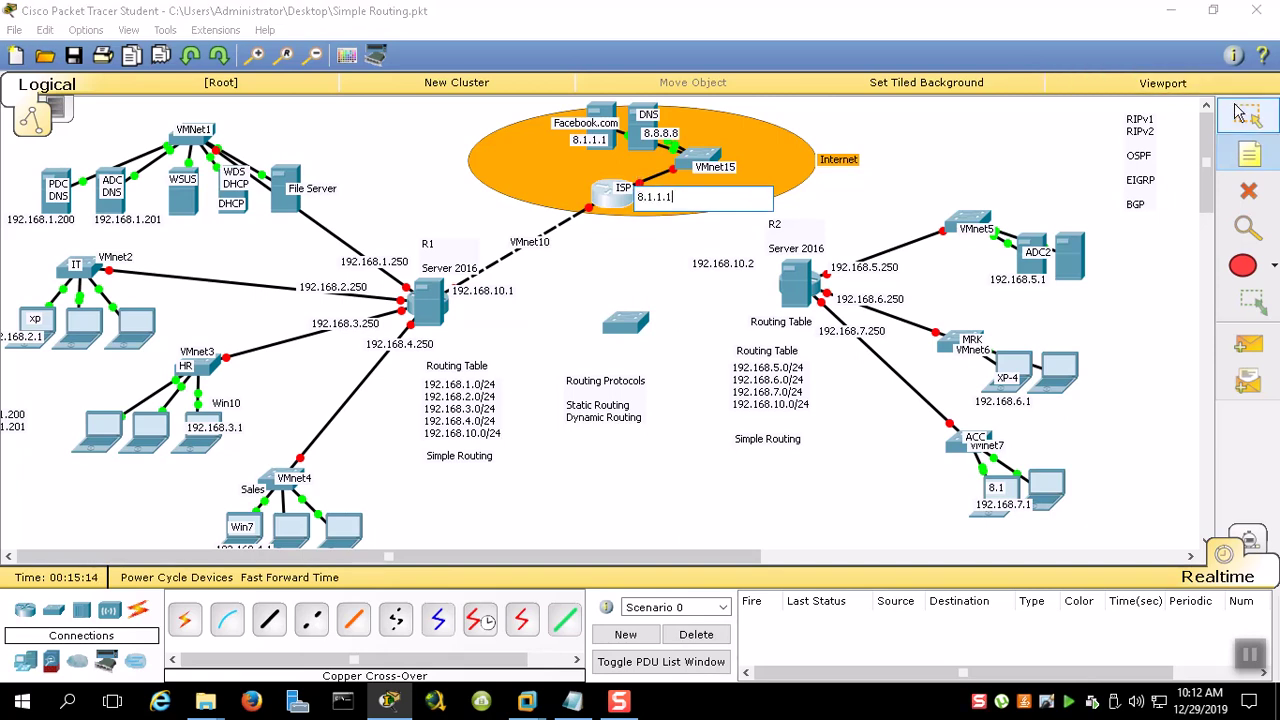
{"action": "key", "text": "Escape"}
Change the address label under Facebook.com in the diagram to 8.2.2.2
{"action": "double_click", "coordinate": [604, 143]}
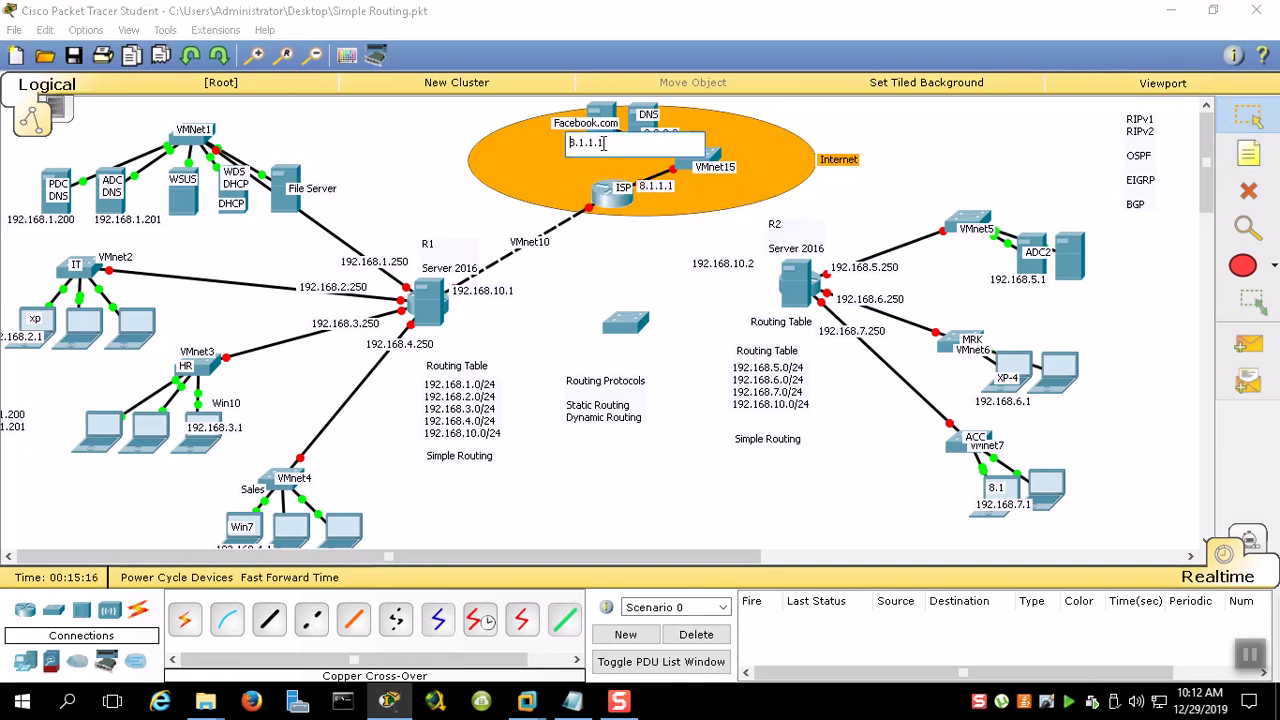
{"action": "left_click_drag", "start_coordinate": [604, 143], "coordinate": [586, 143]}
{"action": "type", "text": "2."}
{"action": "left_click", "coordinate": [940, 178]}
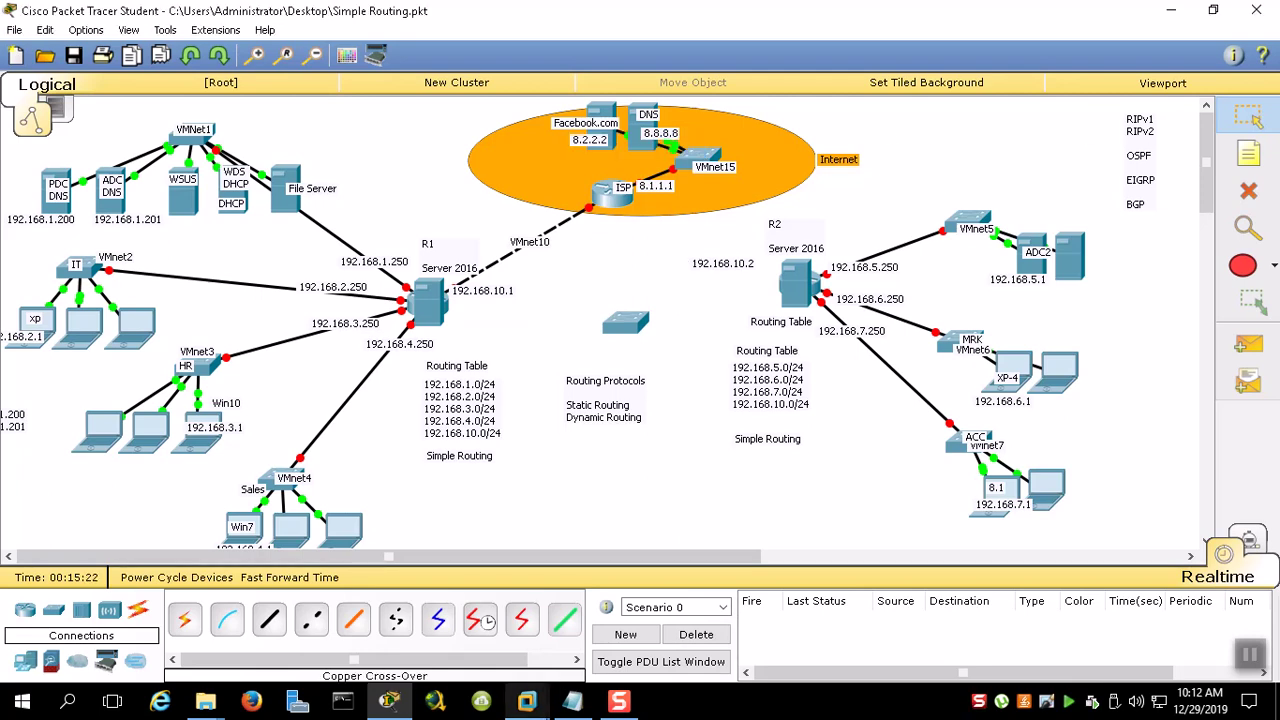
Back on the Face&DNS machine, set Ethernet0's default gateway to 8.1.1.1 and preferred DNS server to 127.0.0.1, and apply the settings
{"action": "mouse_move", "coordinate": [528, 700]}
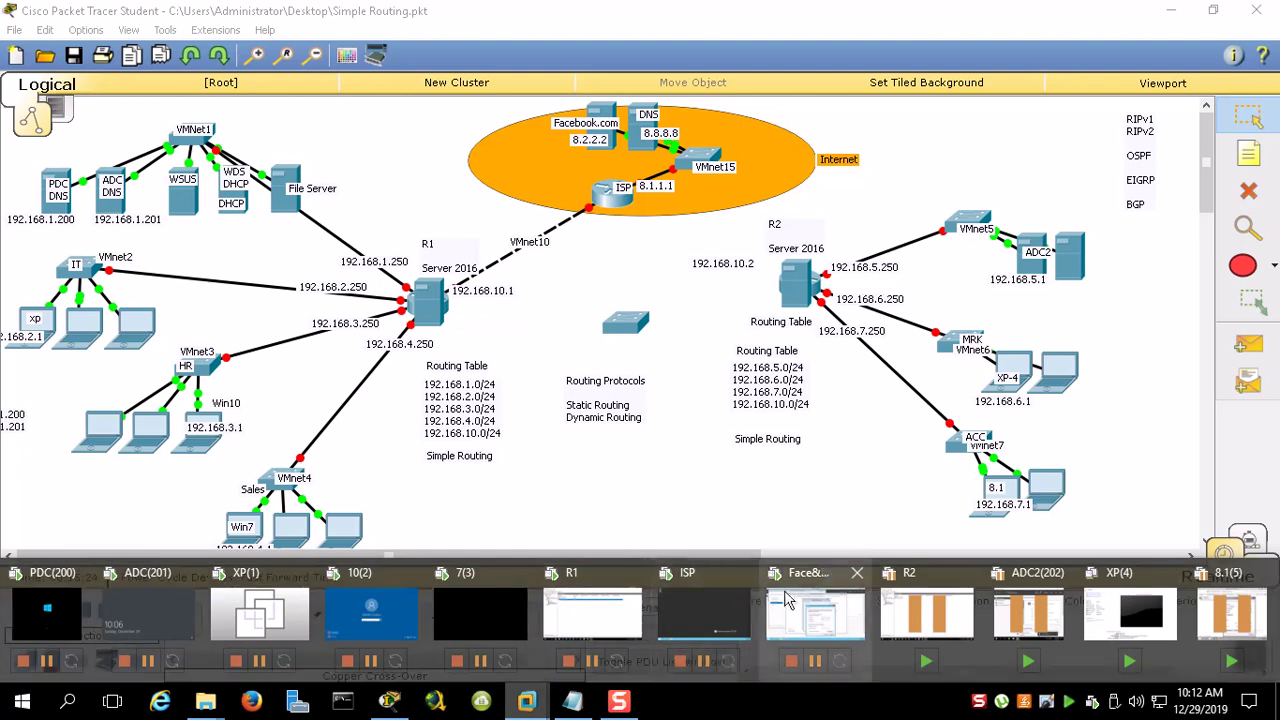
{"action": "left_click", "coordinate": [815, 612]}
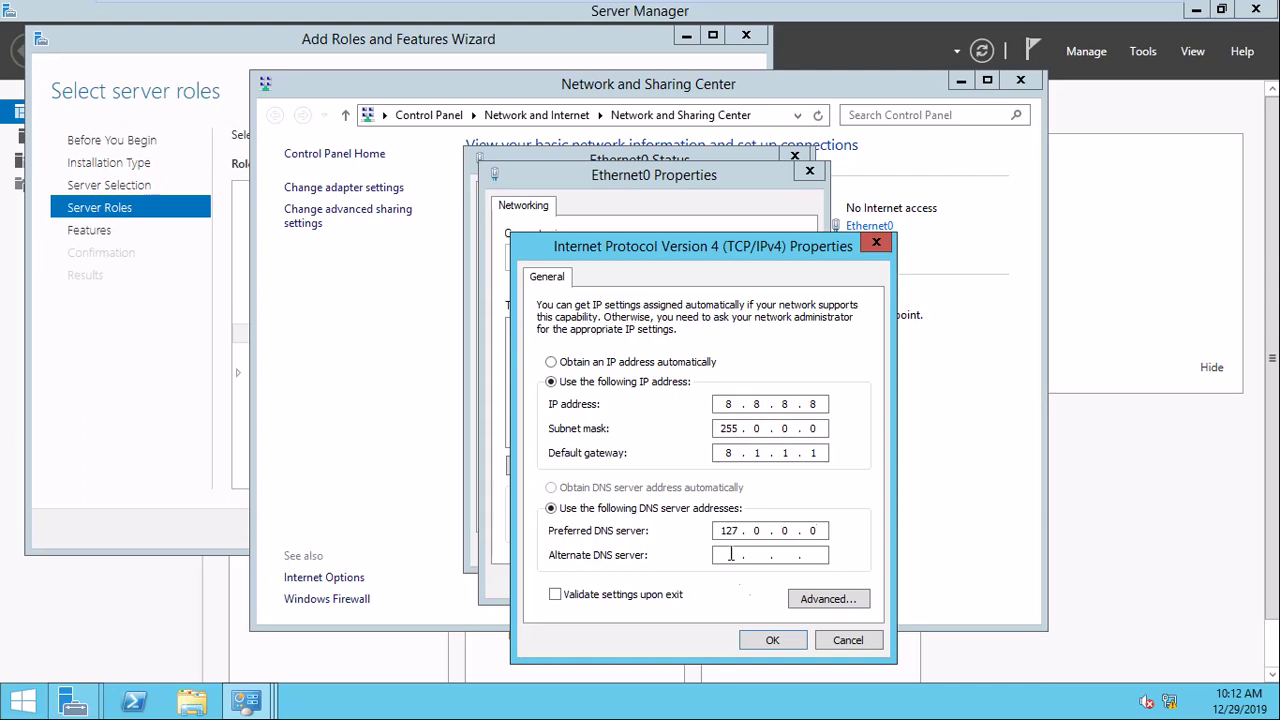
{"action": "key", "text": "BackSpace"}
{"action": "left_click", "coordinate": [786, 640]}
{"action": "left_click", "coordinate": [720, 585]}
{"action": "left_click", "coordinate": [748, 550]}
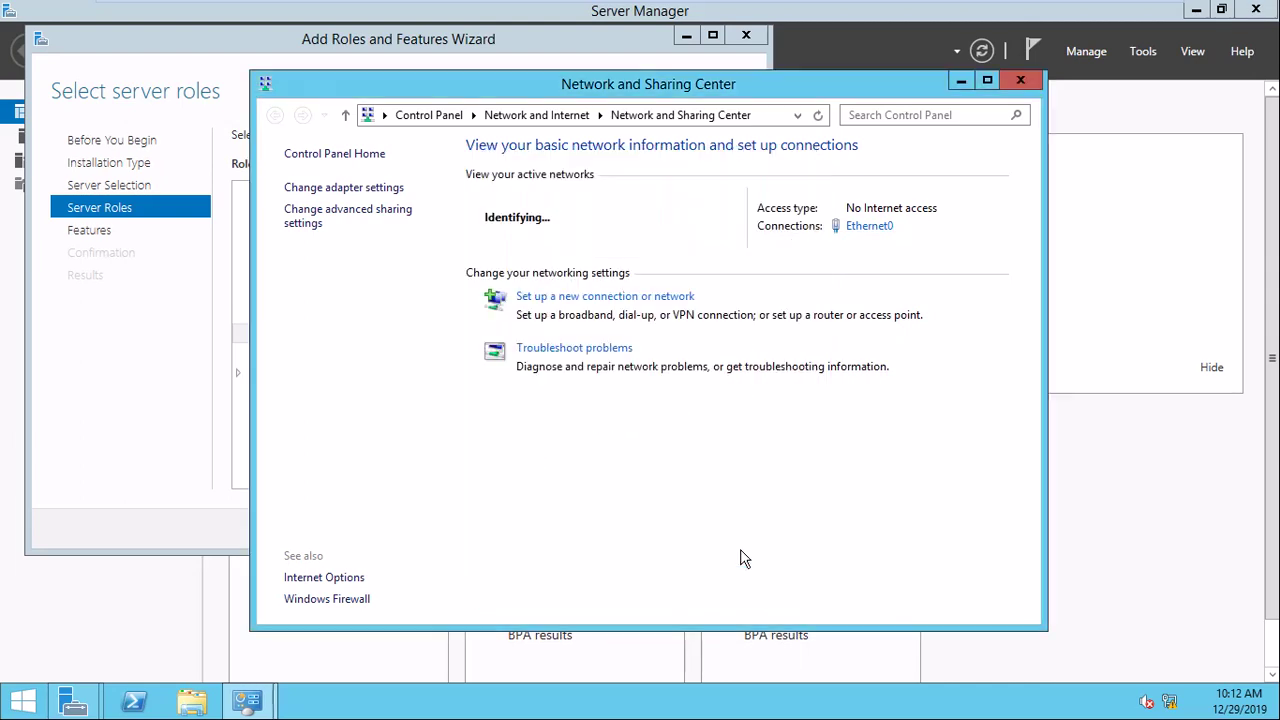
Check the Internet section's addresses in the Packet Tracer diagram and return to the Face&DNS machine
{"action": "left_click", "coordinate": [1110, 17]}
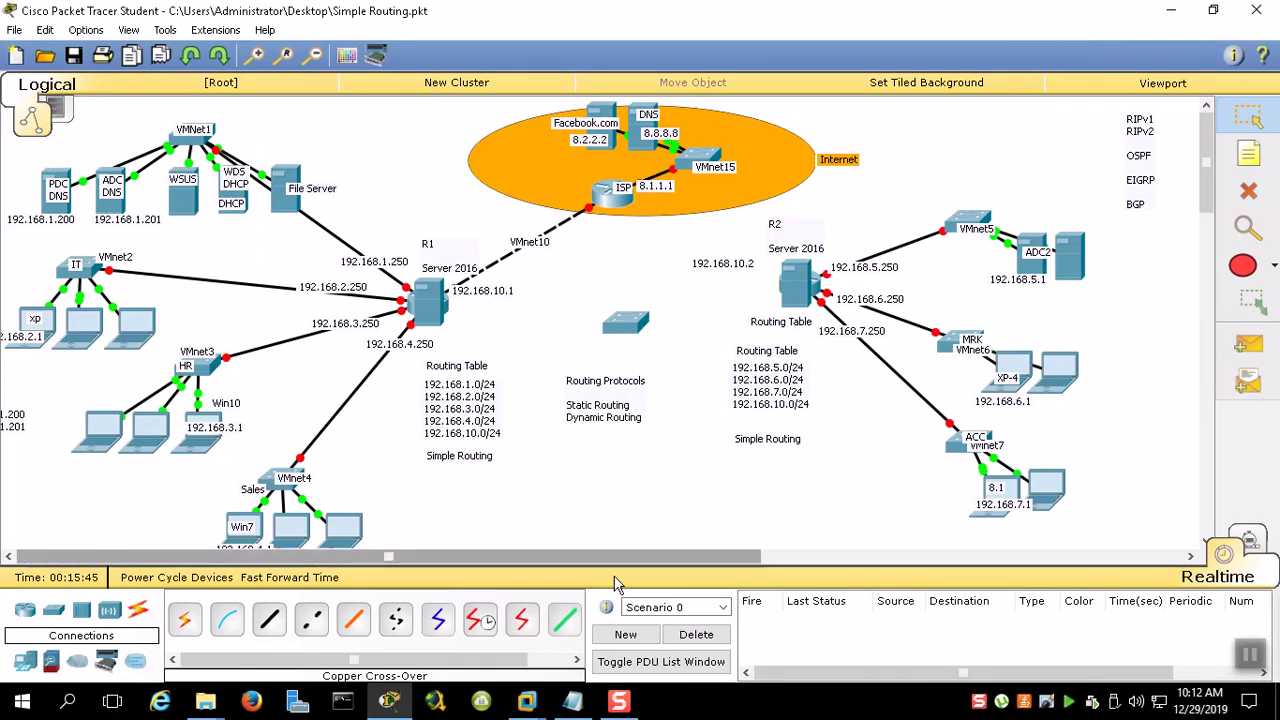
{"action": "left_click", "coordinate": [533, 706]}
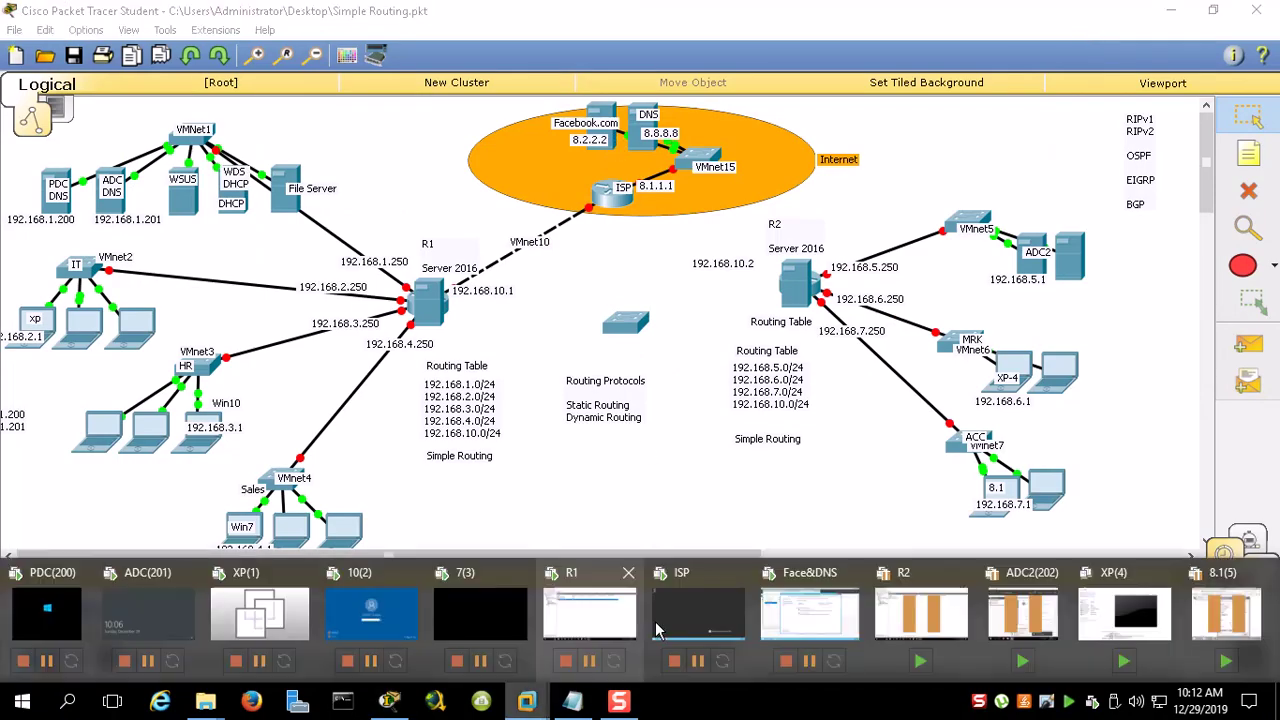
{"action": "left_click", "coordinate": [815, 605]}
Add a second IP address 8.2.2.2 with subnet mask 255.0.0.0 in Ethernet0's advanced TCP/IP settings, apply it and close Network Connections
{"action": "left_click", "coordinate": [377, 190]}
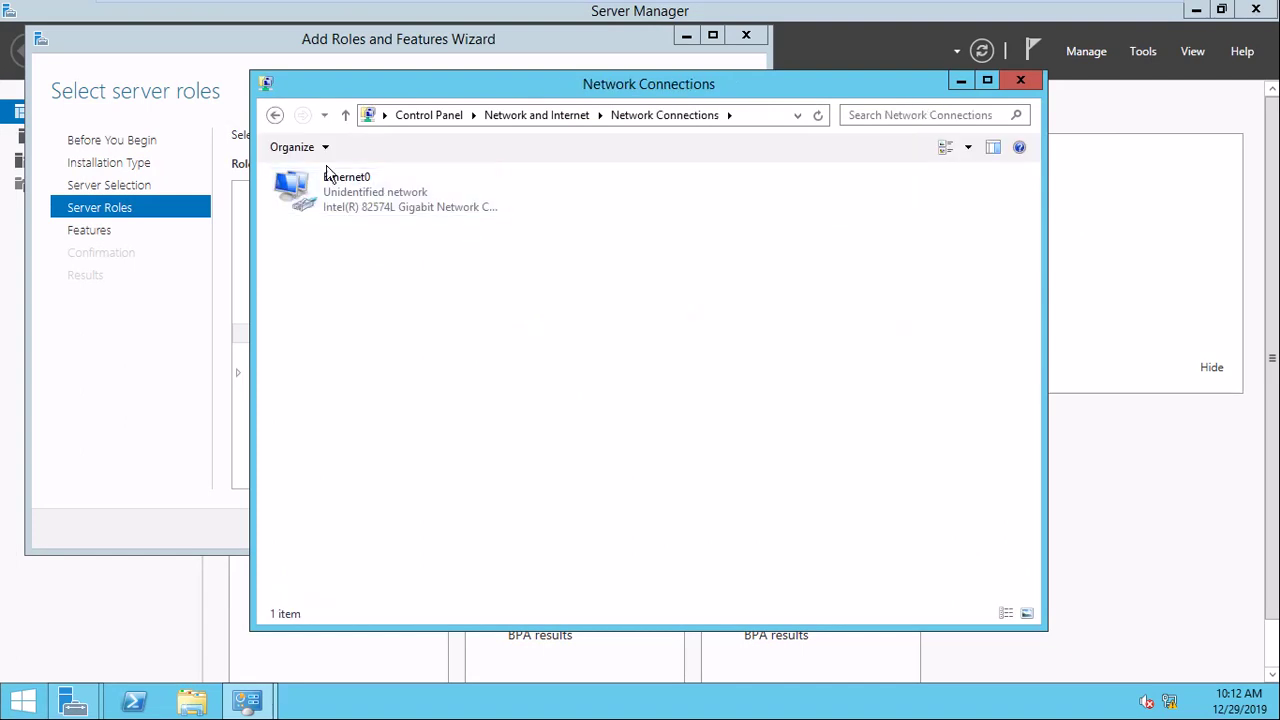
{"action": "left_click", "coordinate": [330, 193]}
{"action": "double_click", "coordinate": [330, 193]}
{"action": "left_click", "coordinate": [555, 509]}
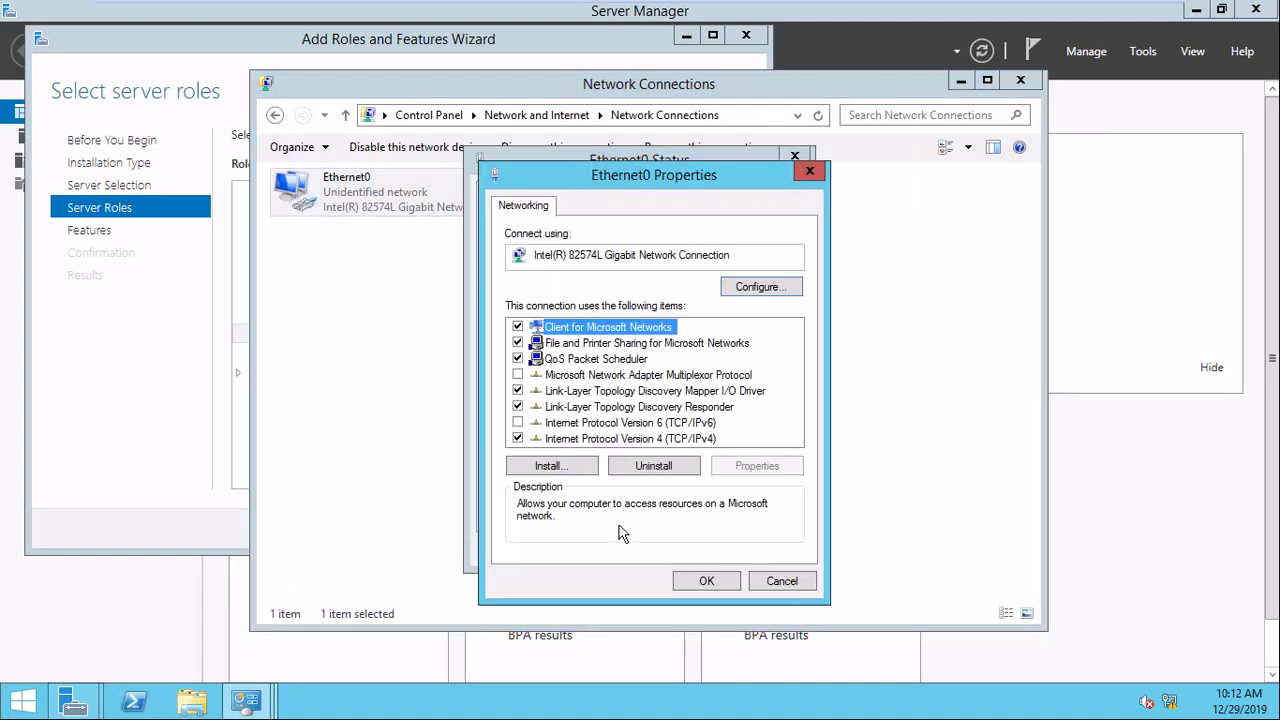
{"action": "double_click", "coordinate": [705, 440]}
{"action": "left_click", "coordinate": [815, 597]}
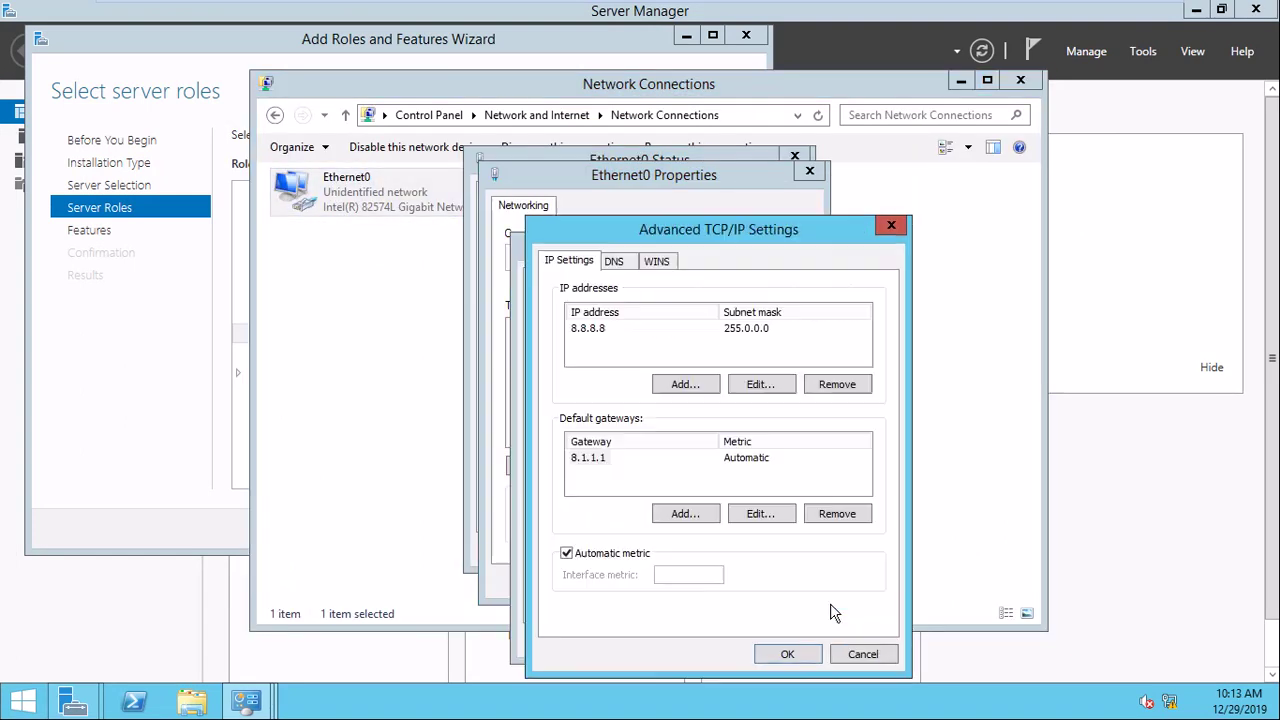
{"action": "left_click", "coordinate": [696, 383]}
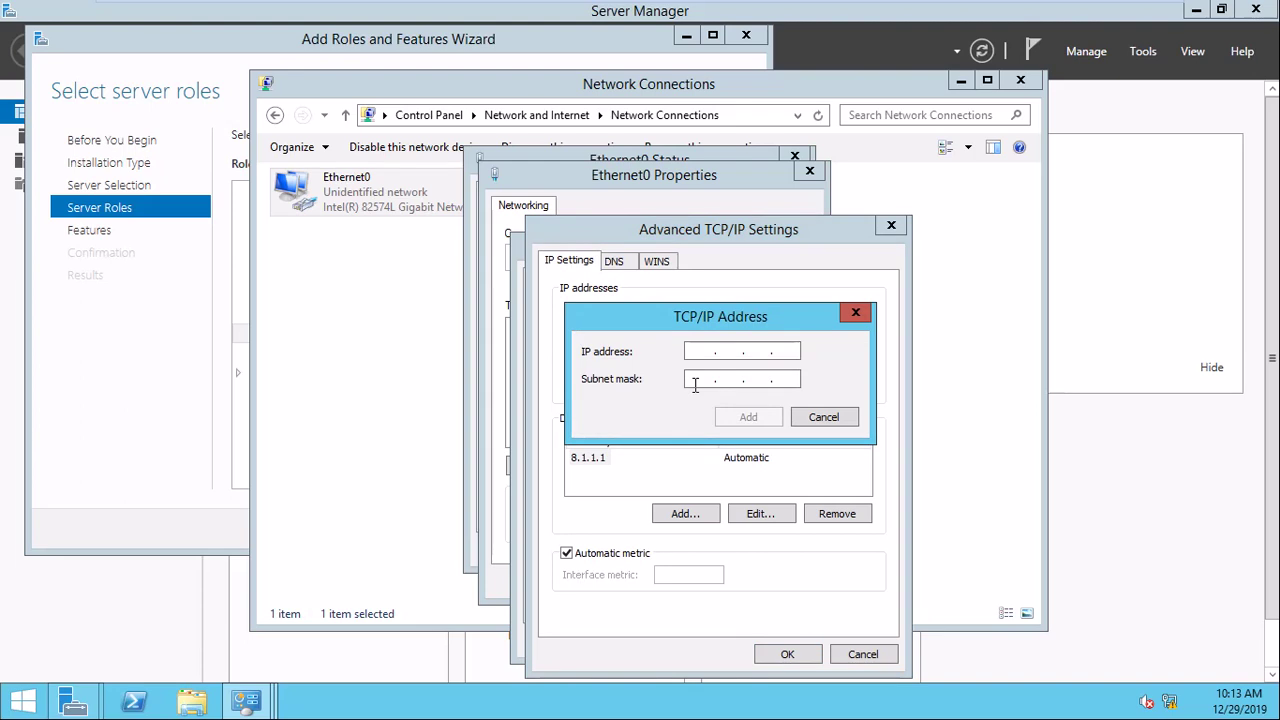
{"action": "type", "text": "8.2.2.2"}
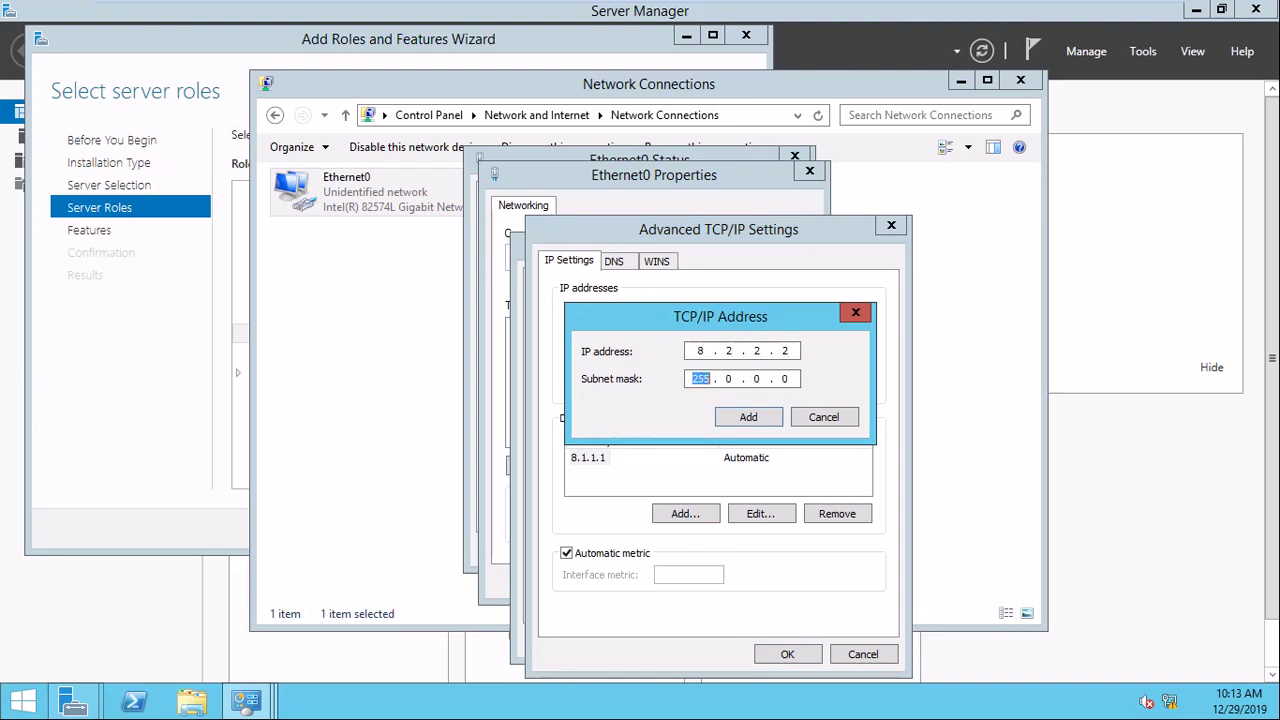
{"action": "left_click", "coordinate": [743, 424]}
{"action": "left_click", "coordinate": [786, 655]}
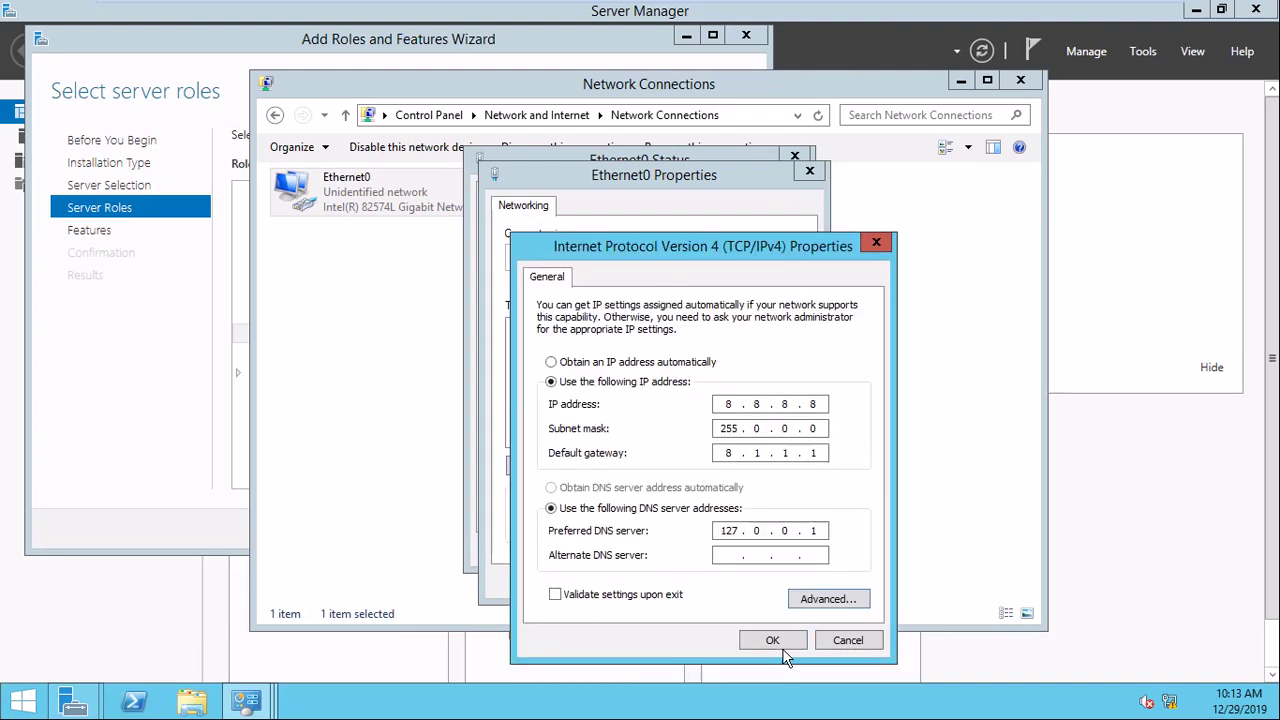
{"action": "left_click", "coordinate": [774, 640]}
{"action": "left_click", "coordinate": [706, 581]}
{"action": "left_click", "coordinate": [760, 548]}
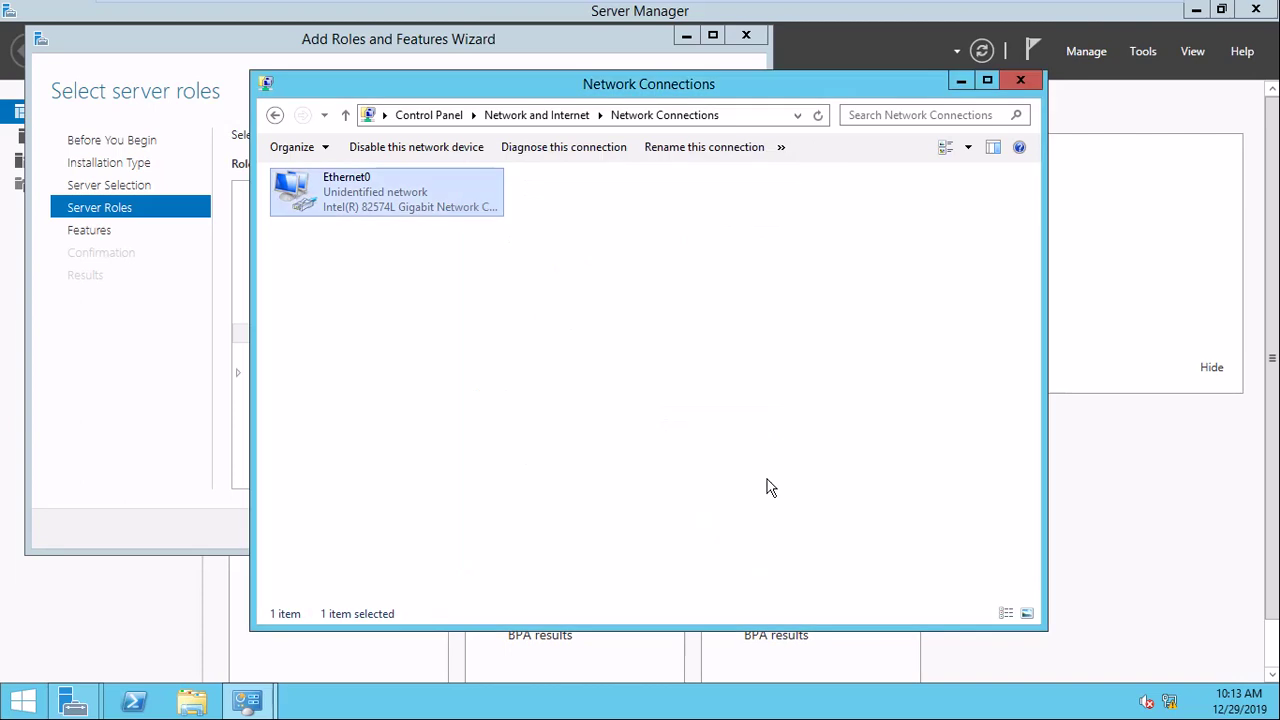
{"action": "left_click", "coordinate": [1020, 80]}
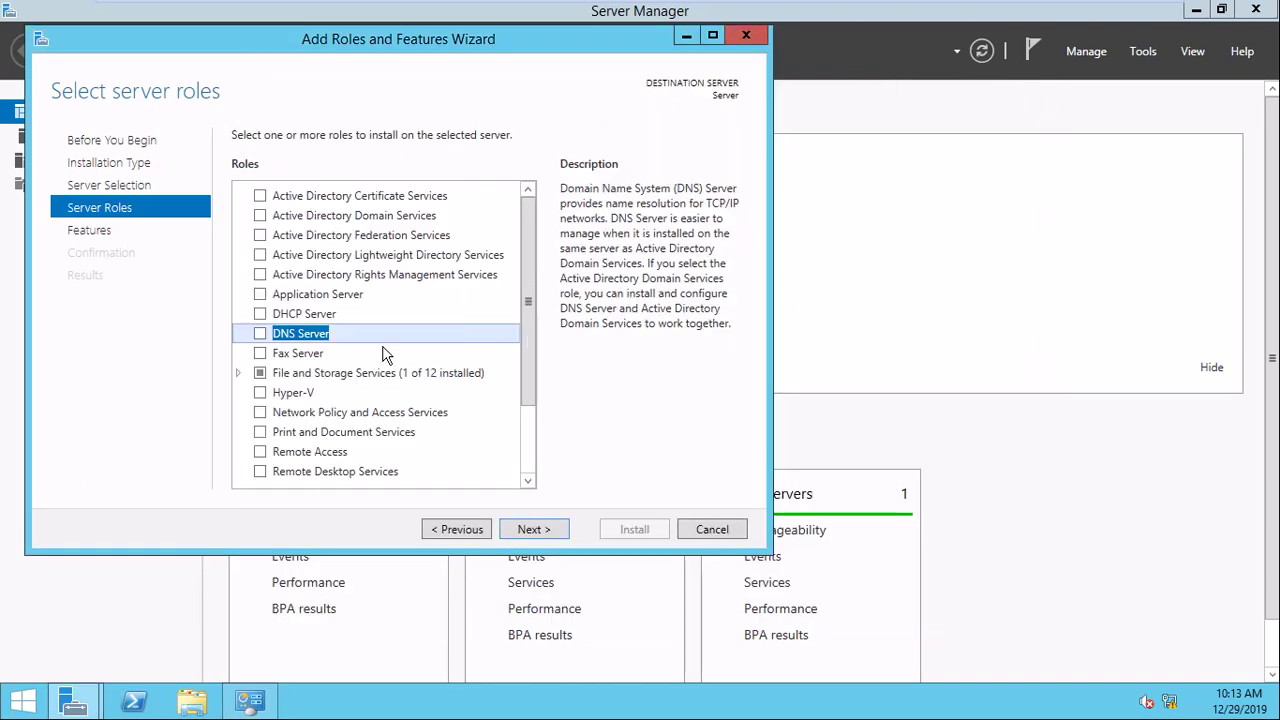
Retry adding the DNS Server role with its required features, and close the wizard
{"action": "left_click", "coordinate": [262, 335]}
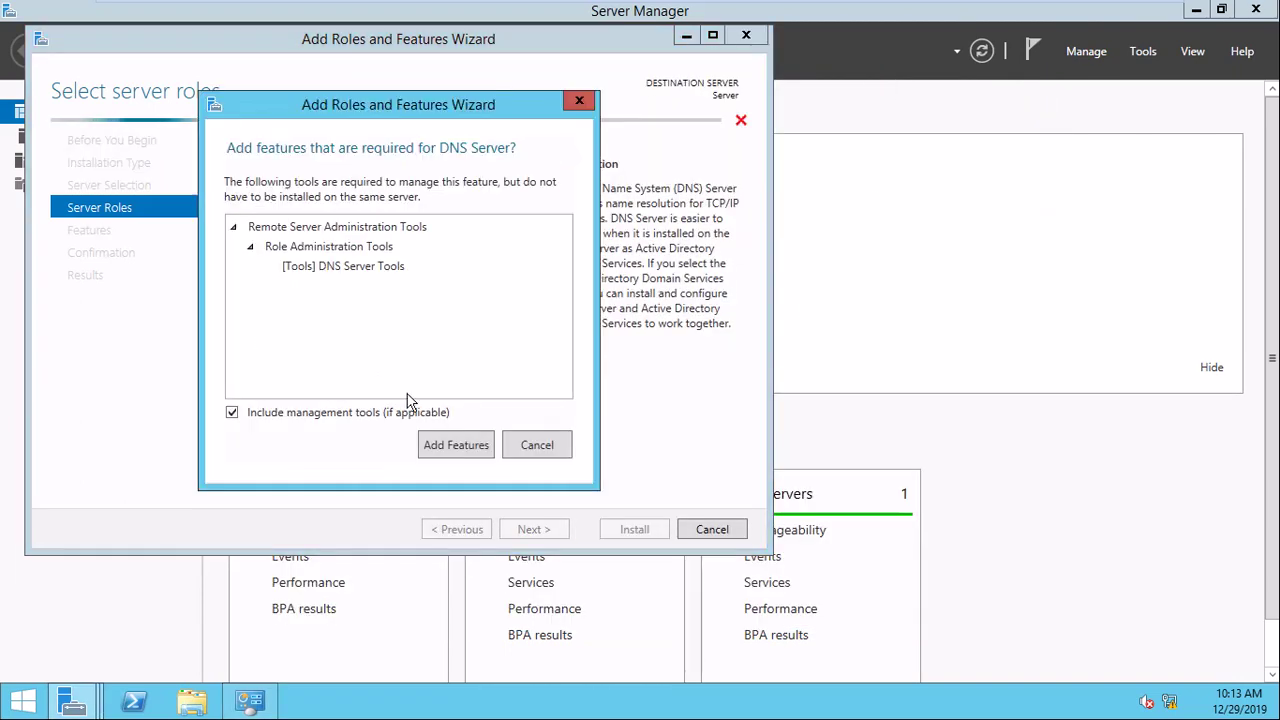
{"action": "left_click", "coordinate": [459, 444]}
{"action": "left_click", "coordinate": [590, 445]}
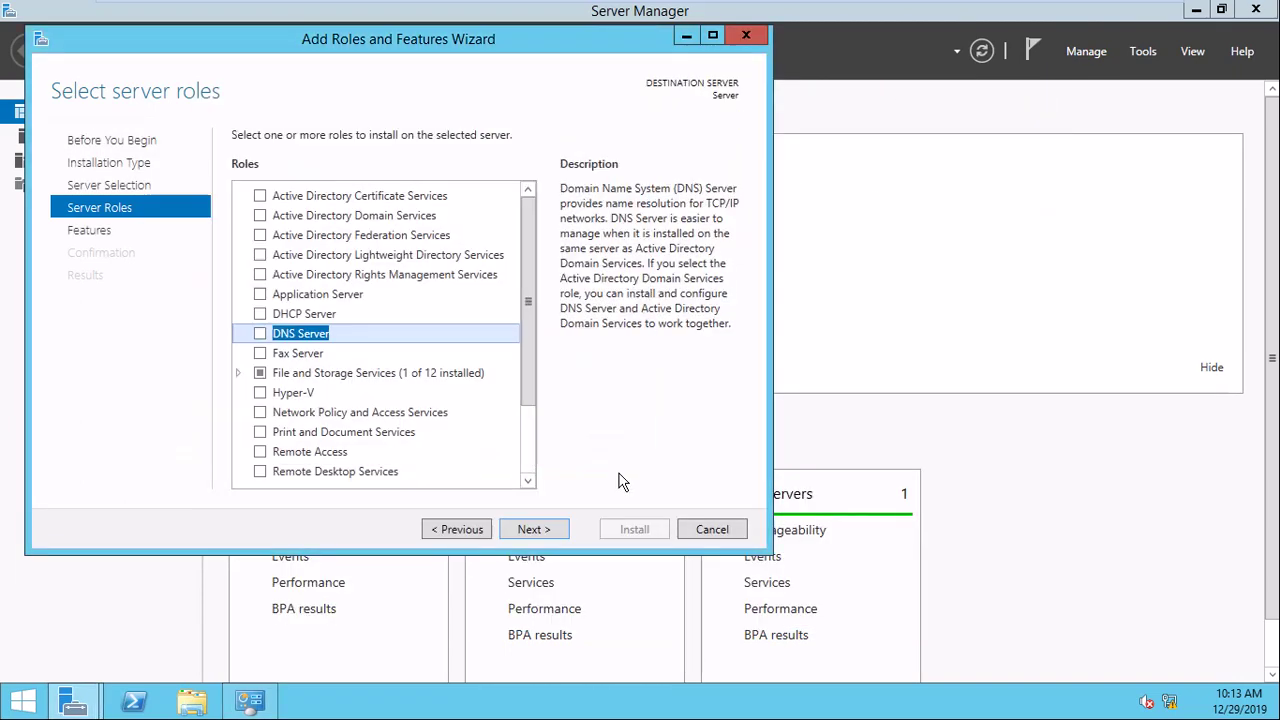
{"action": "left_click", "coordinate": [702, 531]}
{"action": "key", "text": "alt+F4"}
{"action": "left_click", "coordinate": [76, 701]}
{"action": "left_click", "coordinate": [76, 701]}
{"action": "left_click", "coordinate": [478, 230]}
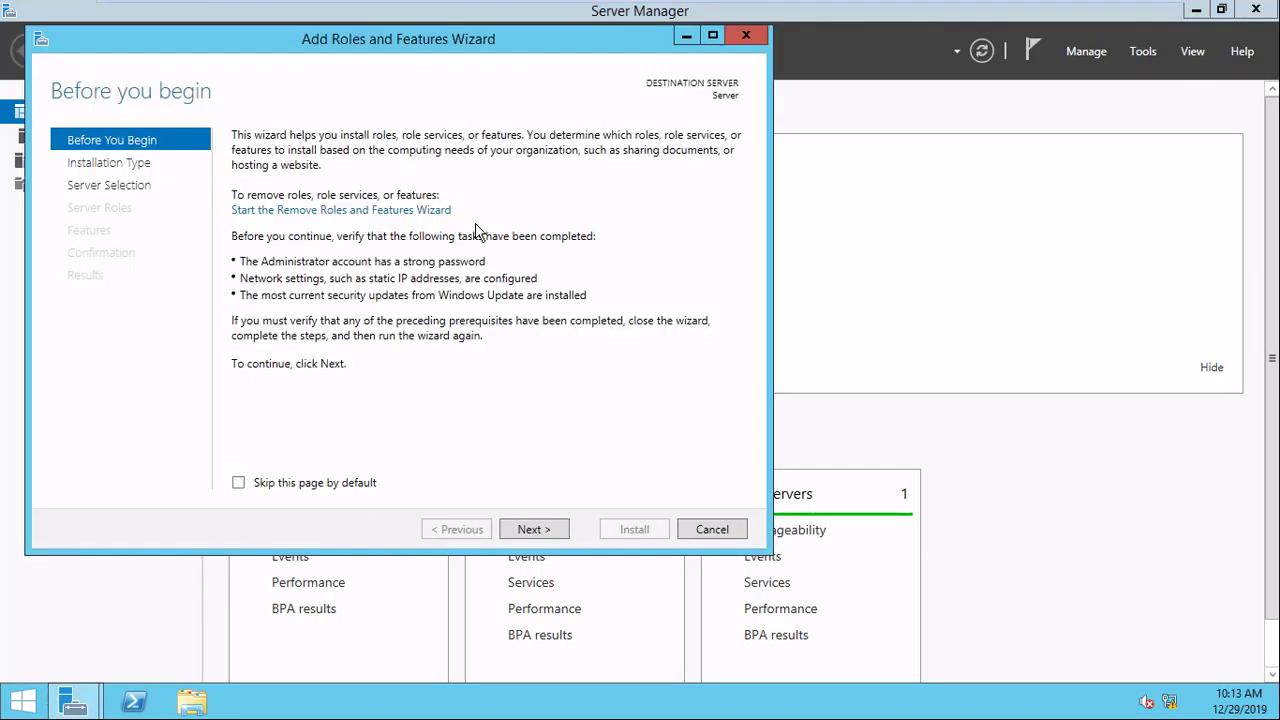
{"action": "left_click", "coordinate": [520, 521]}
{"action": "left_click", "coordinate": [522, 526]}
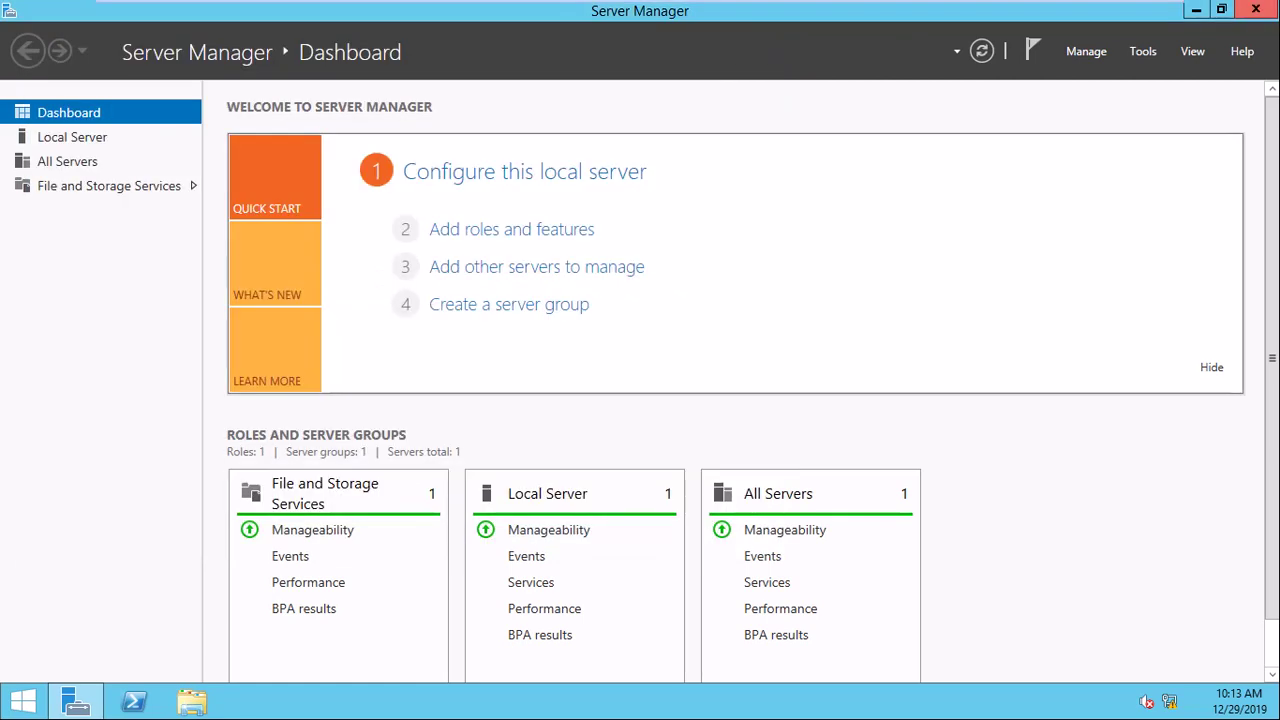
{"action": "left_click", "coordinate": [1256, 9]}
Open the Network and Sharing Center and check Ethernet0's connection details for the assigned addresses
{"action": "right_click", "coordinate": [1170, 701]}
{"action": "left_click", "coordinate": [1150, 689]}
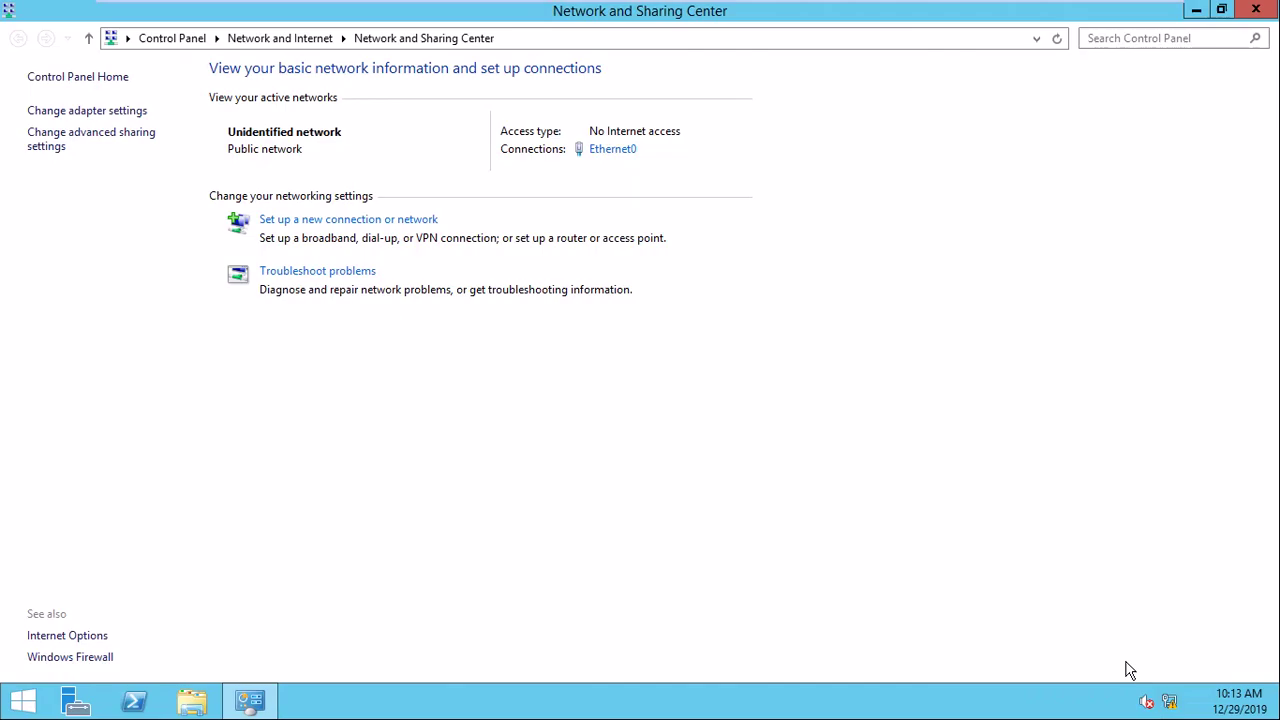
{"action": "left_click", "coordinate": [628, 151]}
{"action": "left_click", "coordinate": [555, 344]}
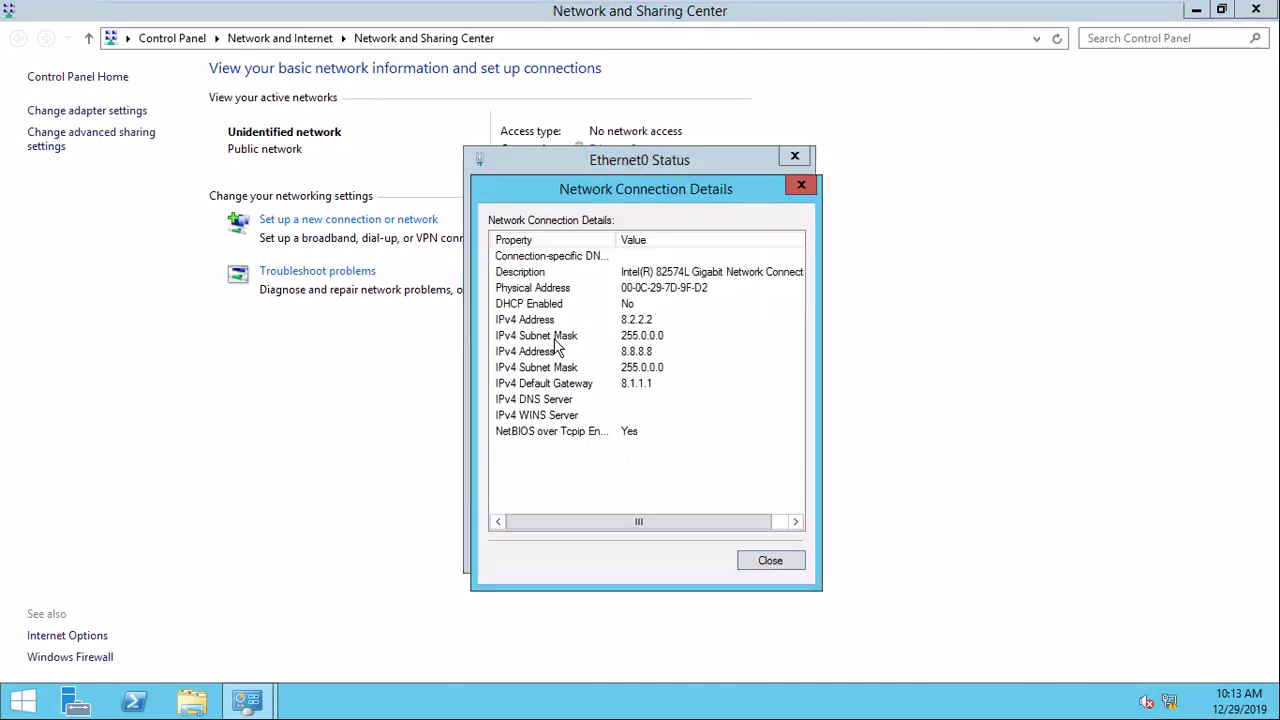
{"action": "left_click", "coordinate": [770, 560]}
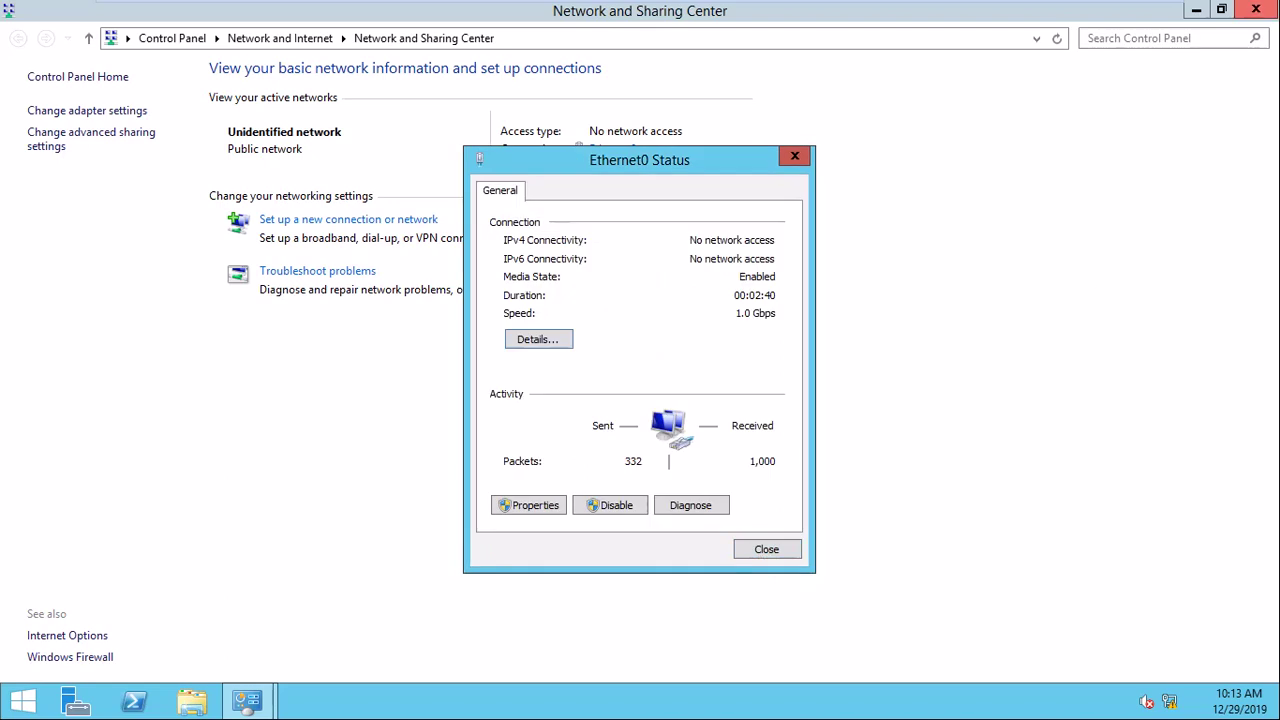
Close the network windows and select the DNS Server role with its required features in a new Add Roles and Features wizard
{"action": "left_click", "coordinate": [1256, 9]}
{"action": "left_click", "coordinate": [794, 155]}
{"action": "left_click", "coordinate": [97, 703]}
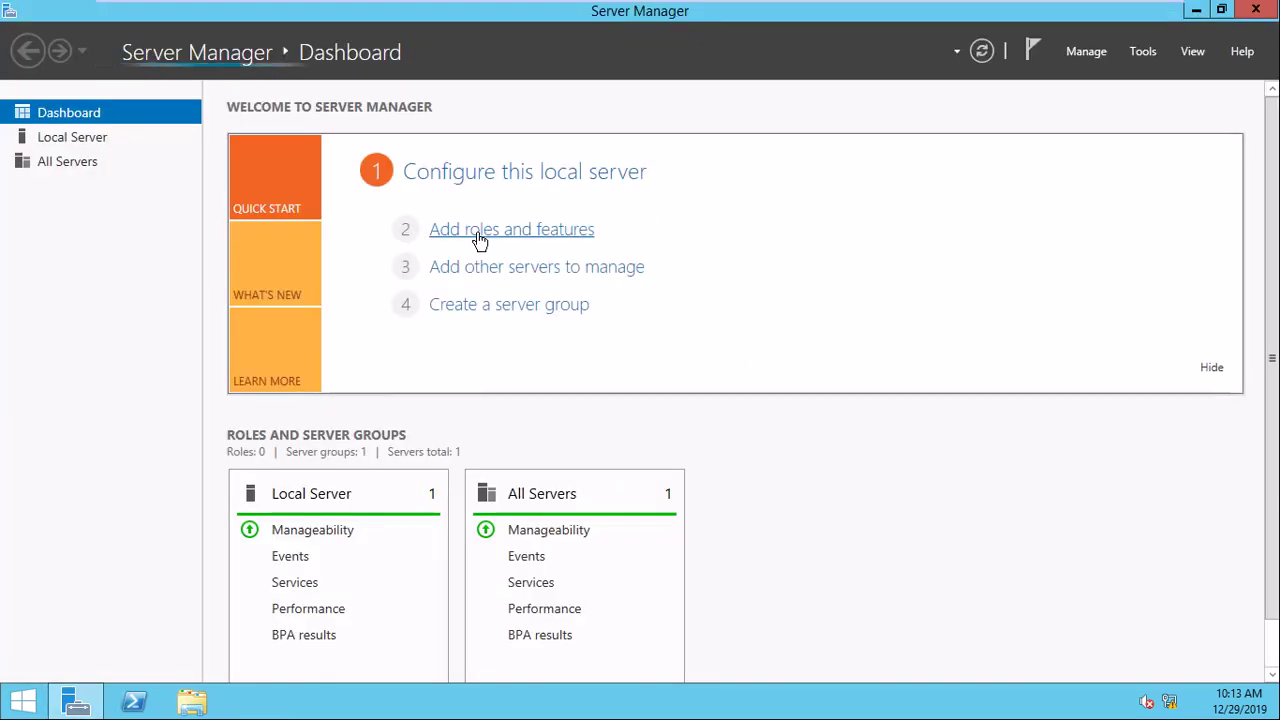
{"action": "left_click", "coordinate": [477, 233]}
{"action": "left_click", "coordinate": [838, 425]}
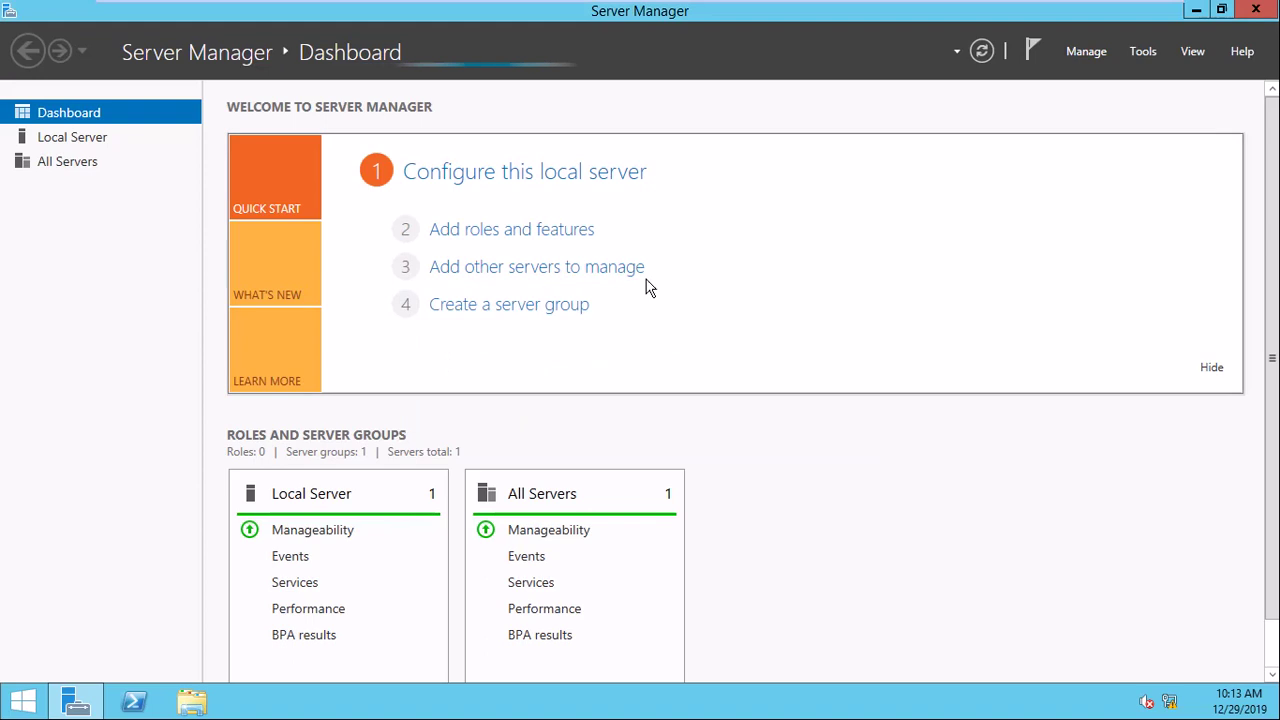
{"action": "left_click", "coordinate": [521, 230]}
{"action": "left_click", "coordinate": [603, 604]}
{"action": "left_click", "coordinate": [603, 604]}
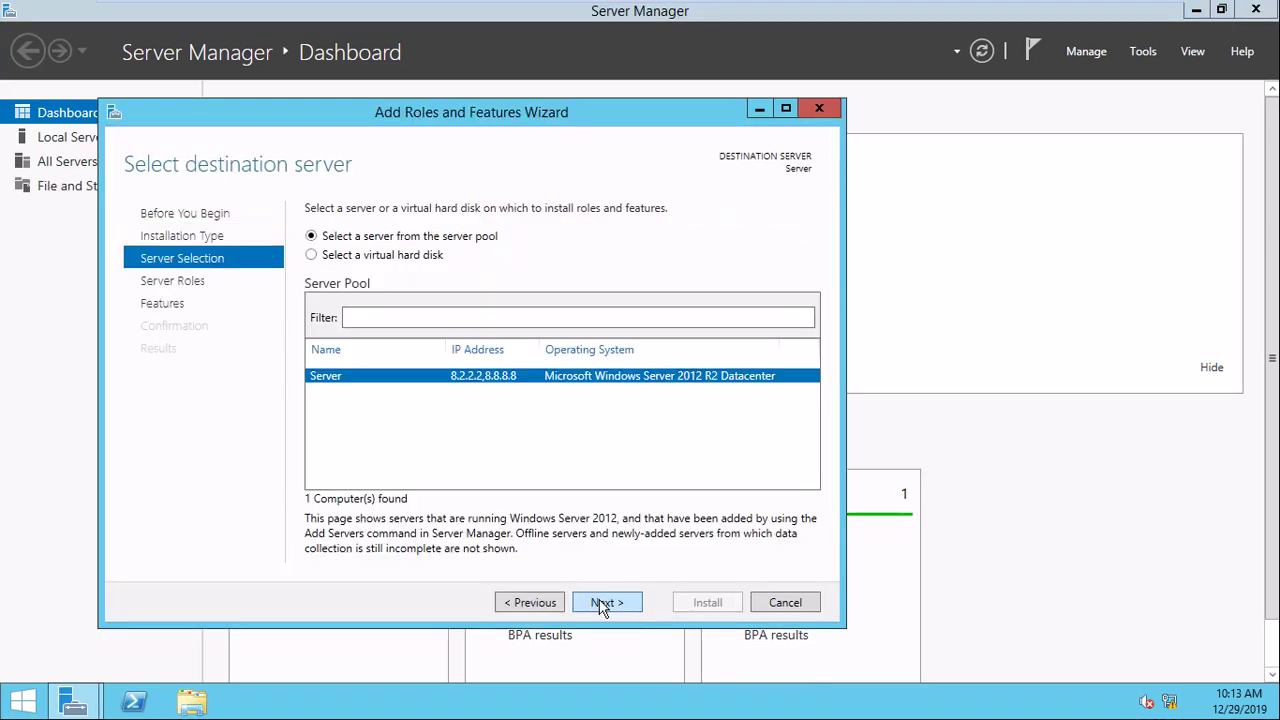
{"action": "left_click", "coordinate": [603, 604]}
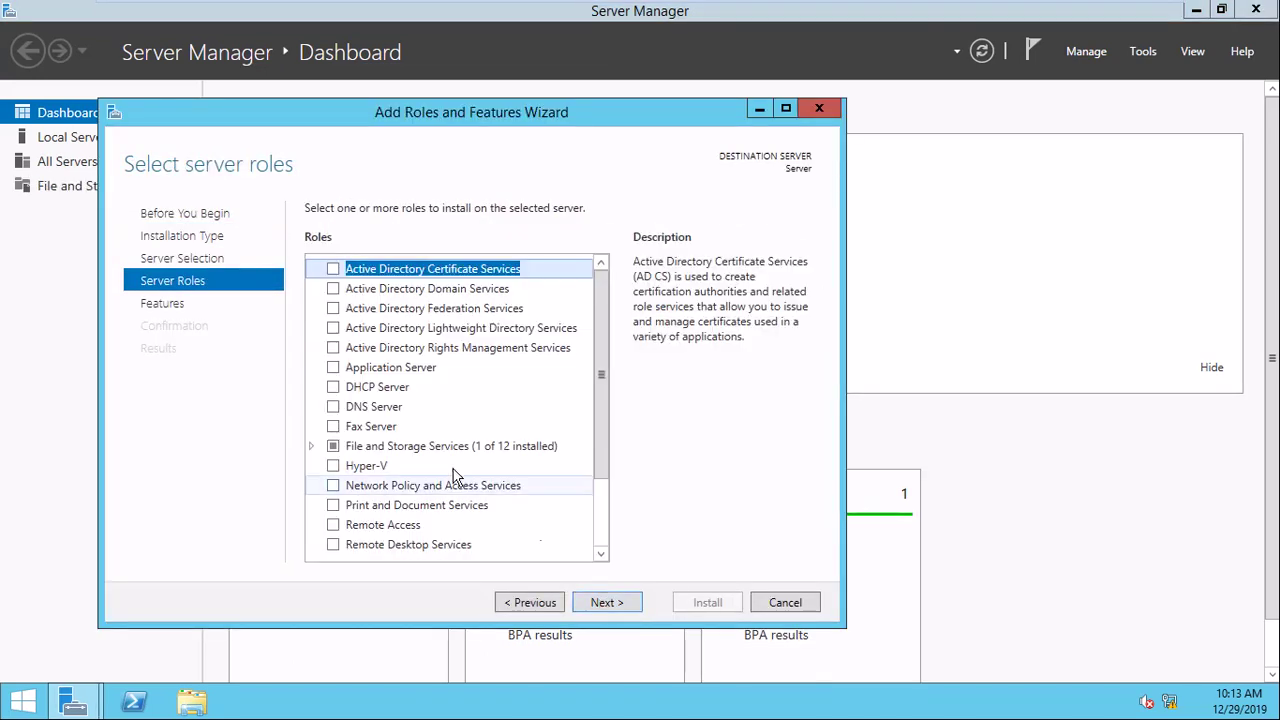
{"action": "left_click", "coordinate": [334, 407]}
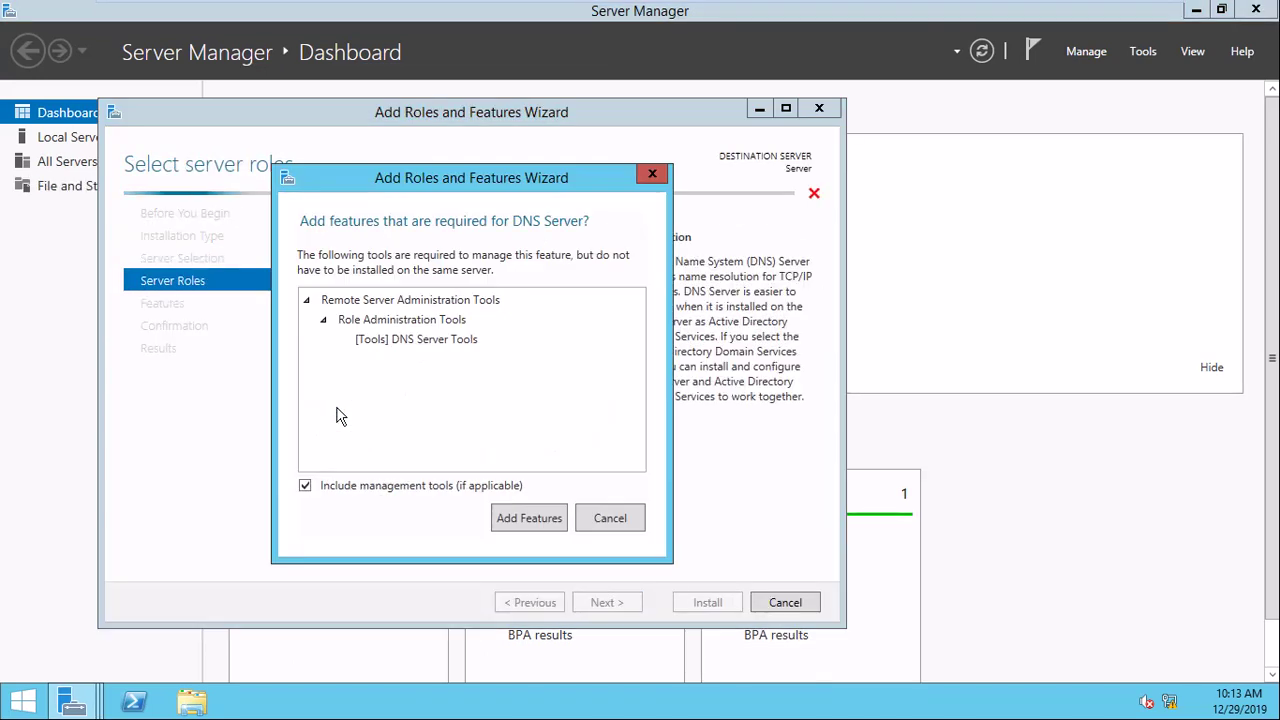
{"action": "left_click", "coordinate": [545, 522]}
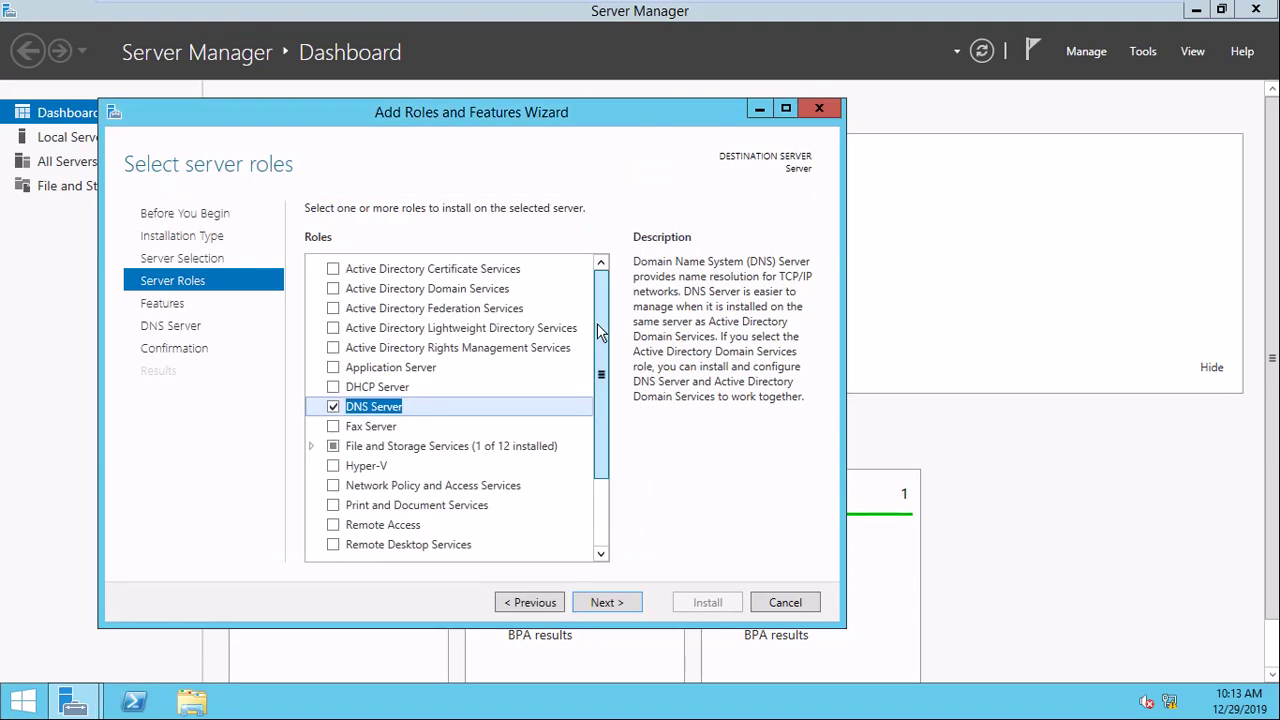
Add the Web Server (IIS) role with its management tools and default role services, and start the installation
{"action": "left_click_drag", "start_coordinate": [598, 333], "coordinate": [572, 479]}
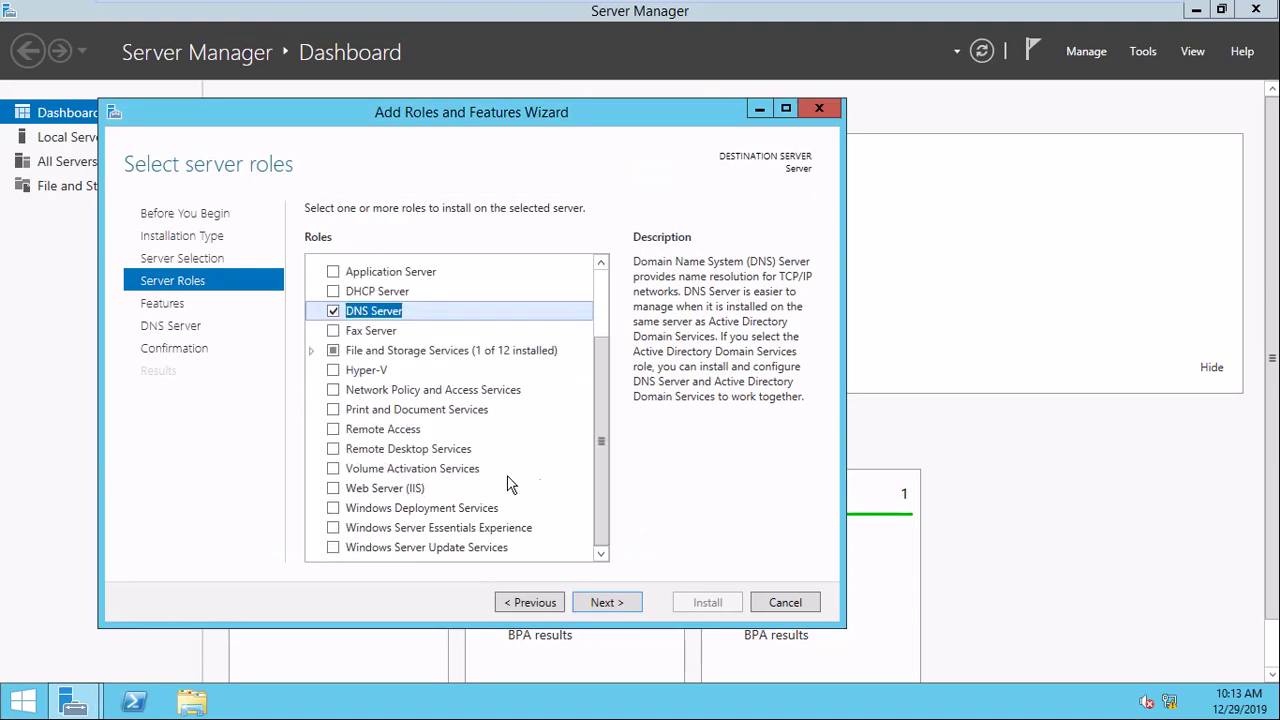
{"action": "left_click", "coordinate": [333, 488]}
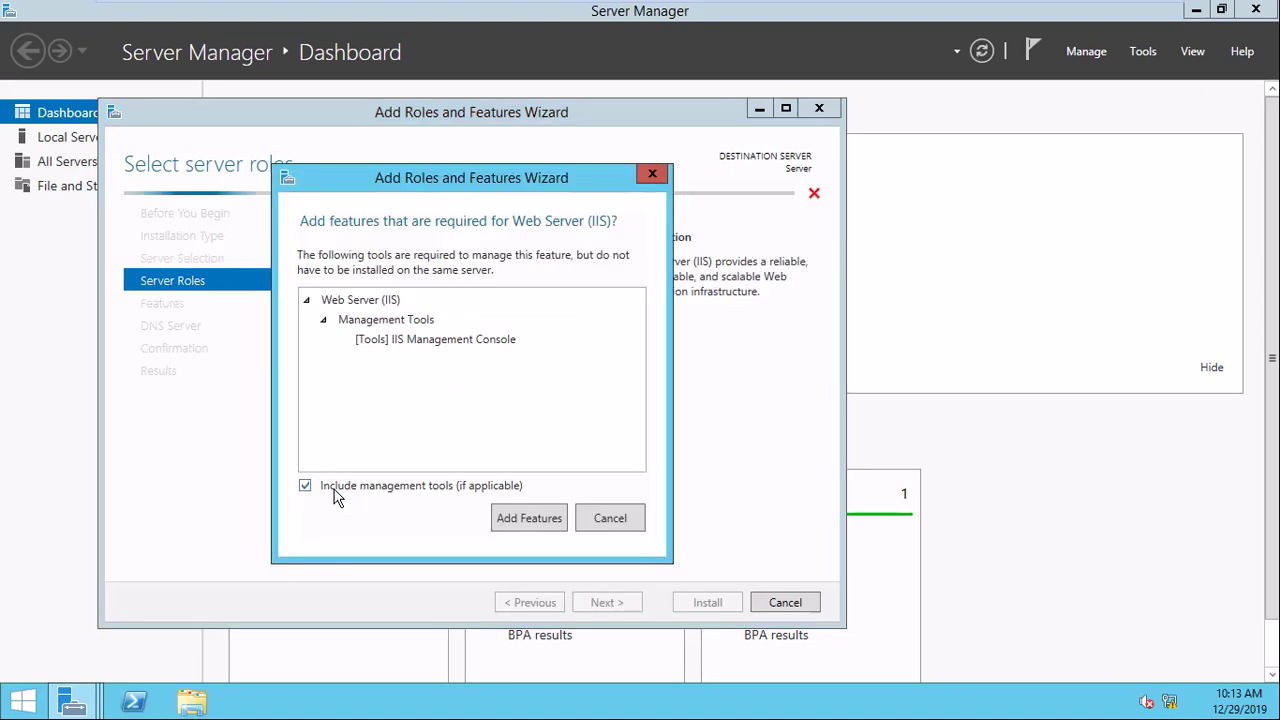
{"action": "left_click", "coordinate": [520, 515]}
{"action": "left_click", "coordinate": [591, 604]}
{"action": "left_click", "coordinate": [593, 604]}
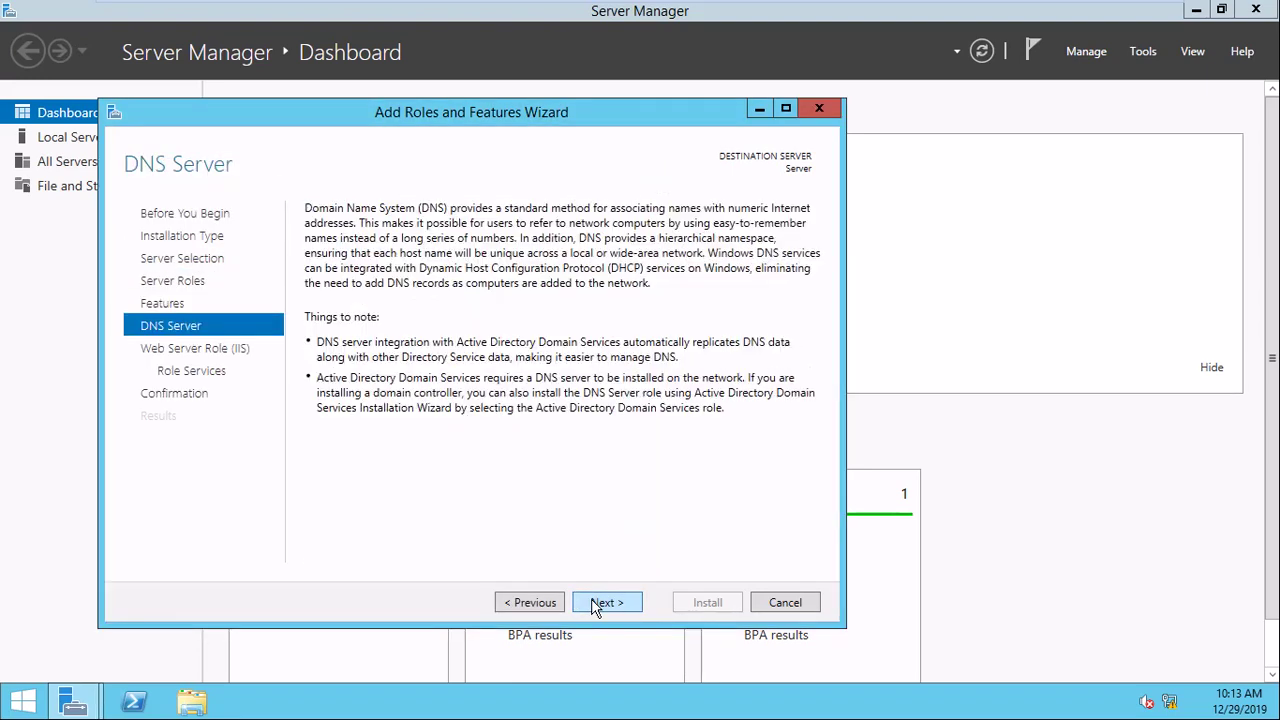
{"action": "left_click", "coordinate": [596, 604]}
{"action": "left_click", "coordinate": [596, 604]}
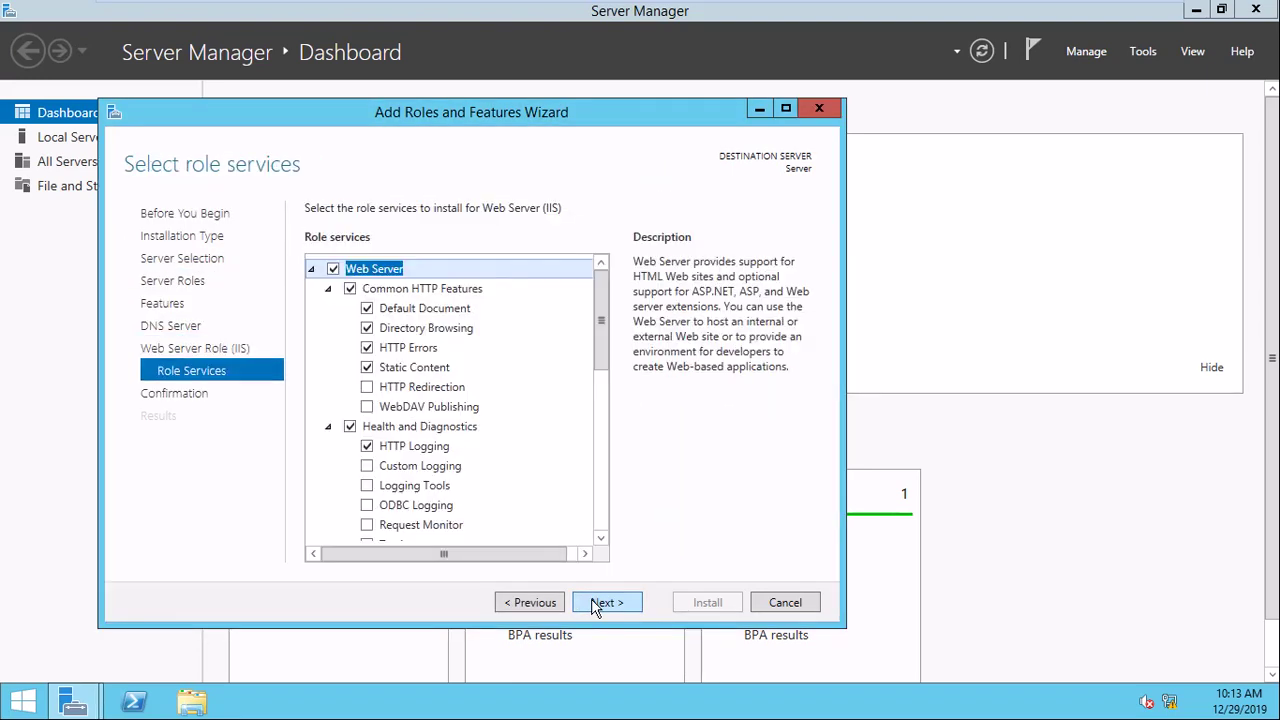
{"action": "left_click", "coordinate": [596, 604]}
{"action": "left_click", "coordinate": [708, 603]}
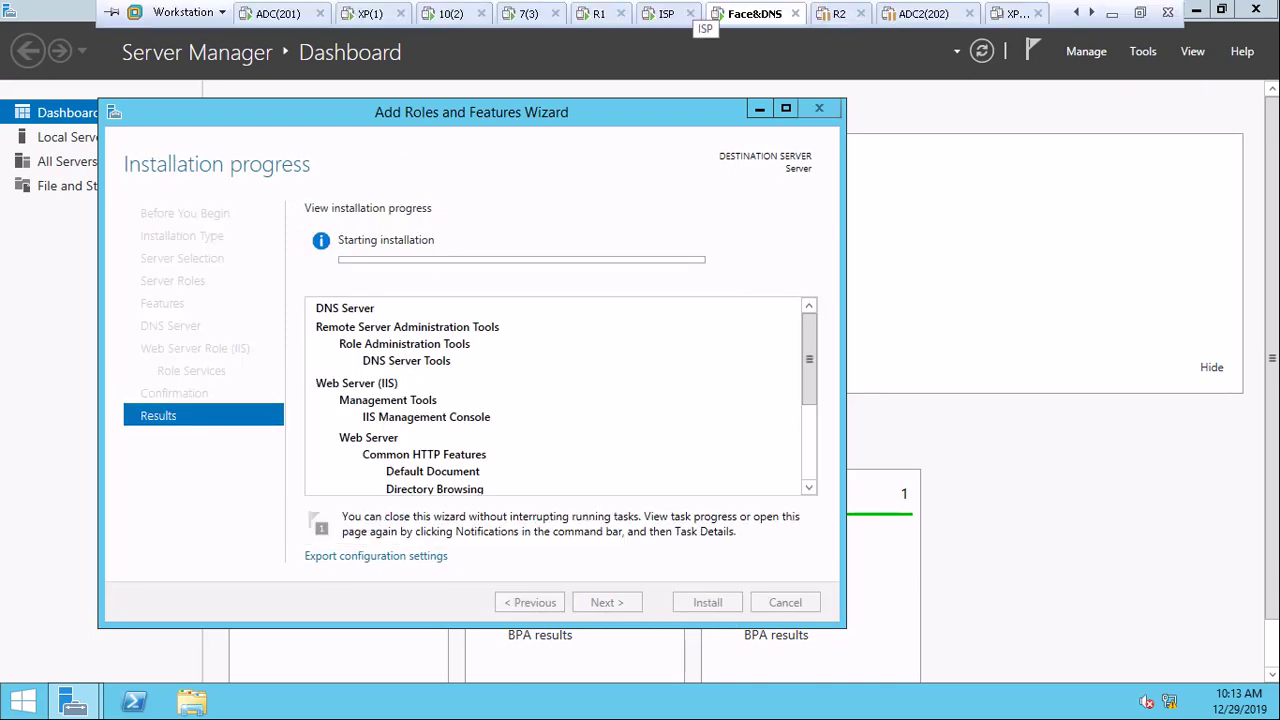
Check the Face&DNS virtual machine's network adapter assignment in its settings and close them without changes
{"action": "left_click", "coordinate": [1111, 13]}
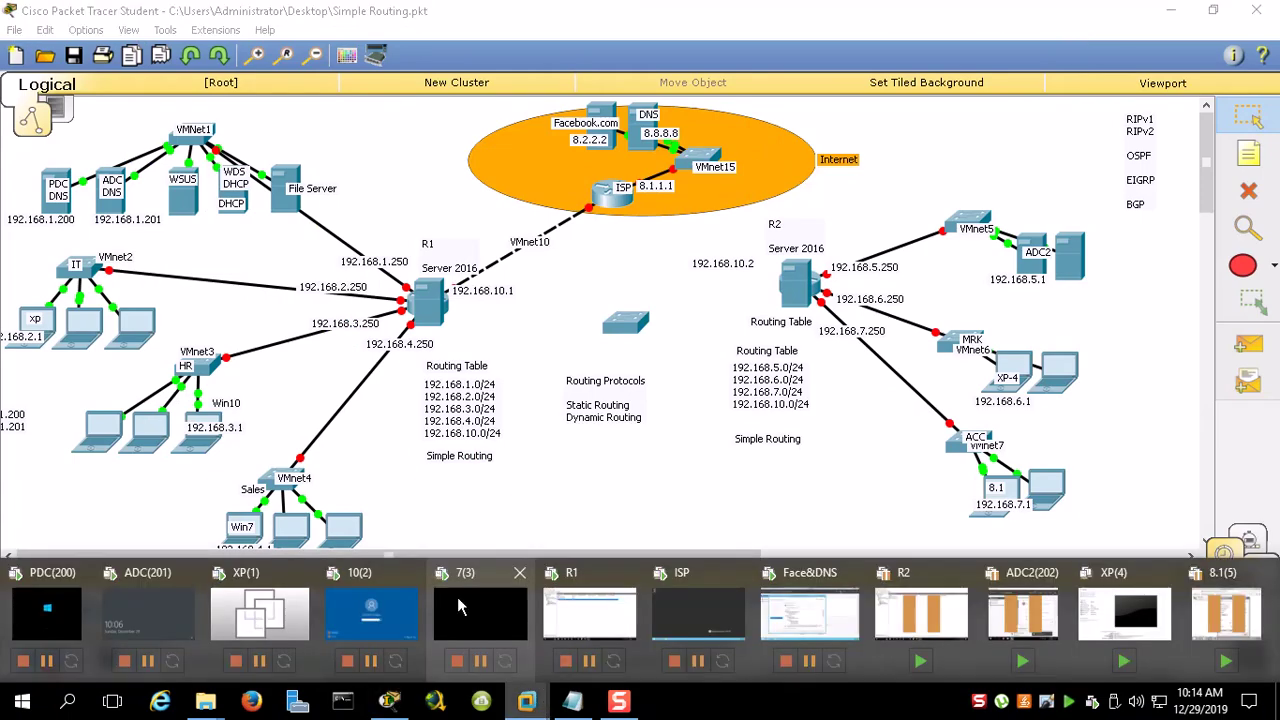
{"action": "left_click", "coordinate": [815, 625]}
{"action": "right_click", "coordinate": [745, 10]}
{"action": "left_click", "coordinate": [800, 266]}
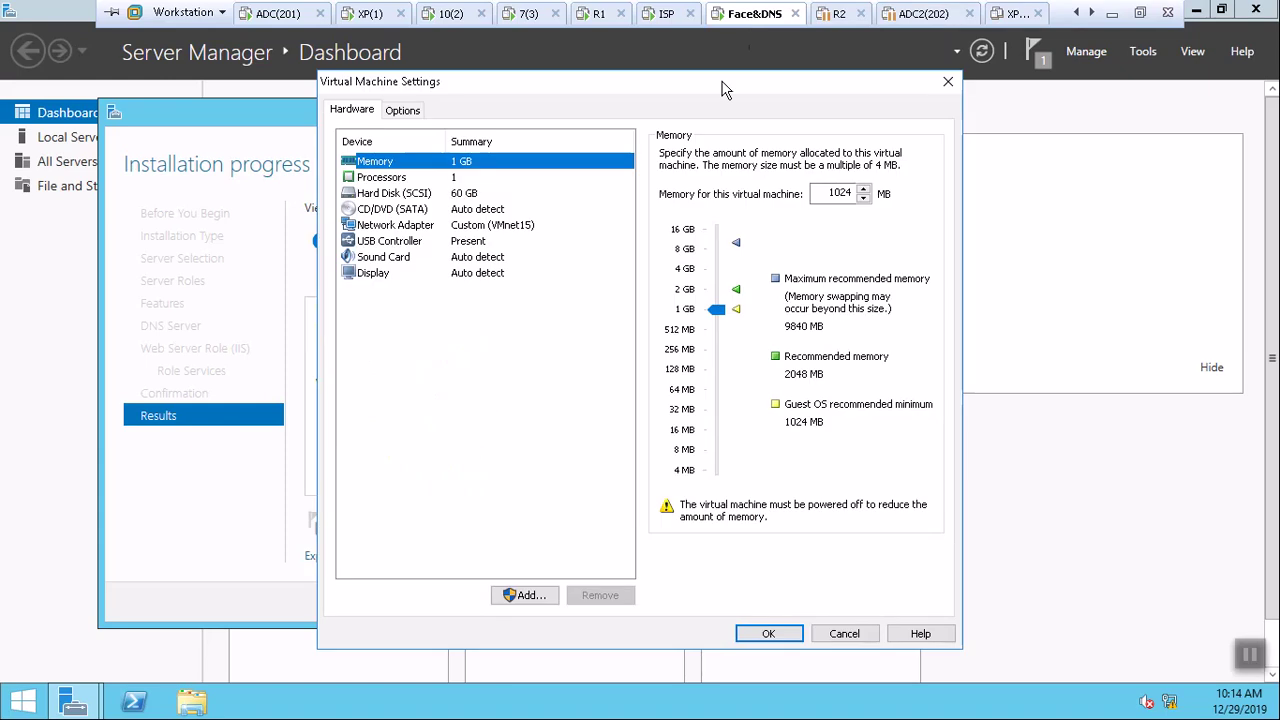
{"action": "left_click", "coordinate": [524, 226]}
{"action": "left_click", "coordinate": [844, 633]}
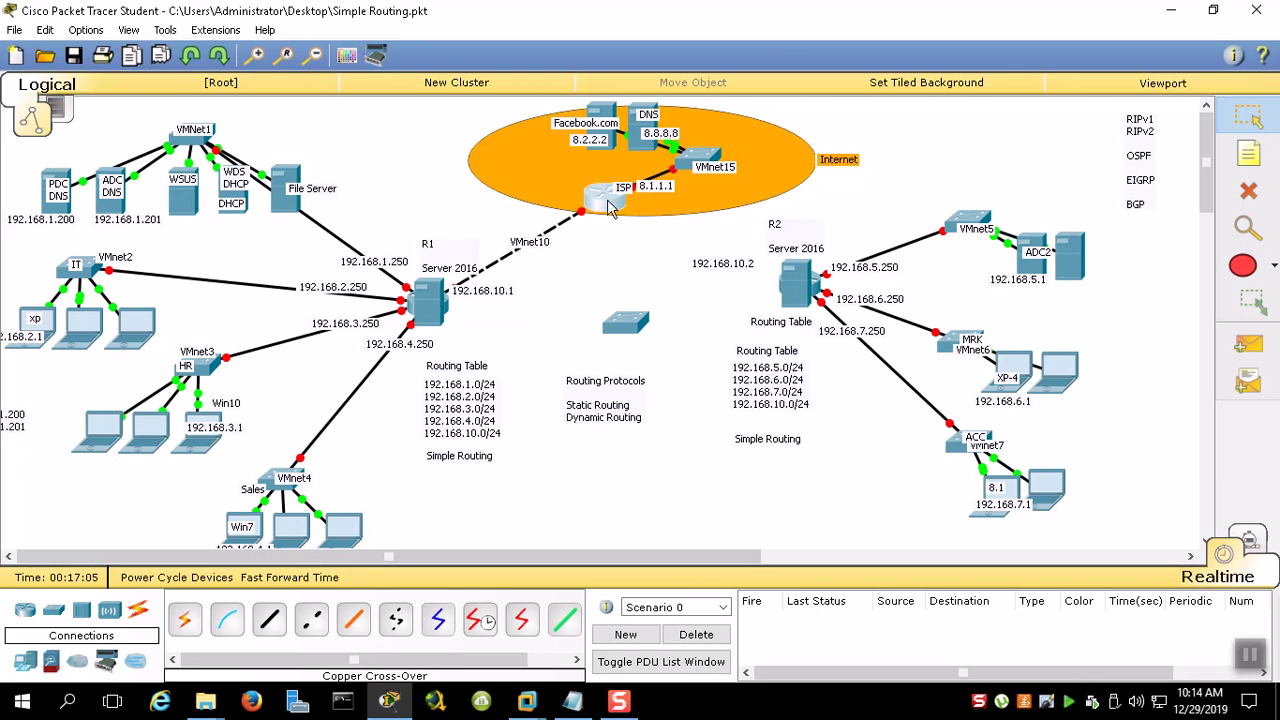
Locate the ISP router in the Packet Tracer diagram and check the ISP virtual machine's network adapter assignment
{"action": "left_click", "coordinate": [612, 203]}
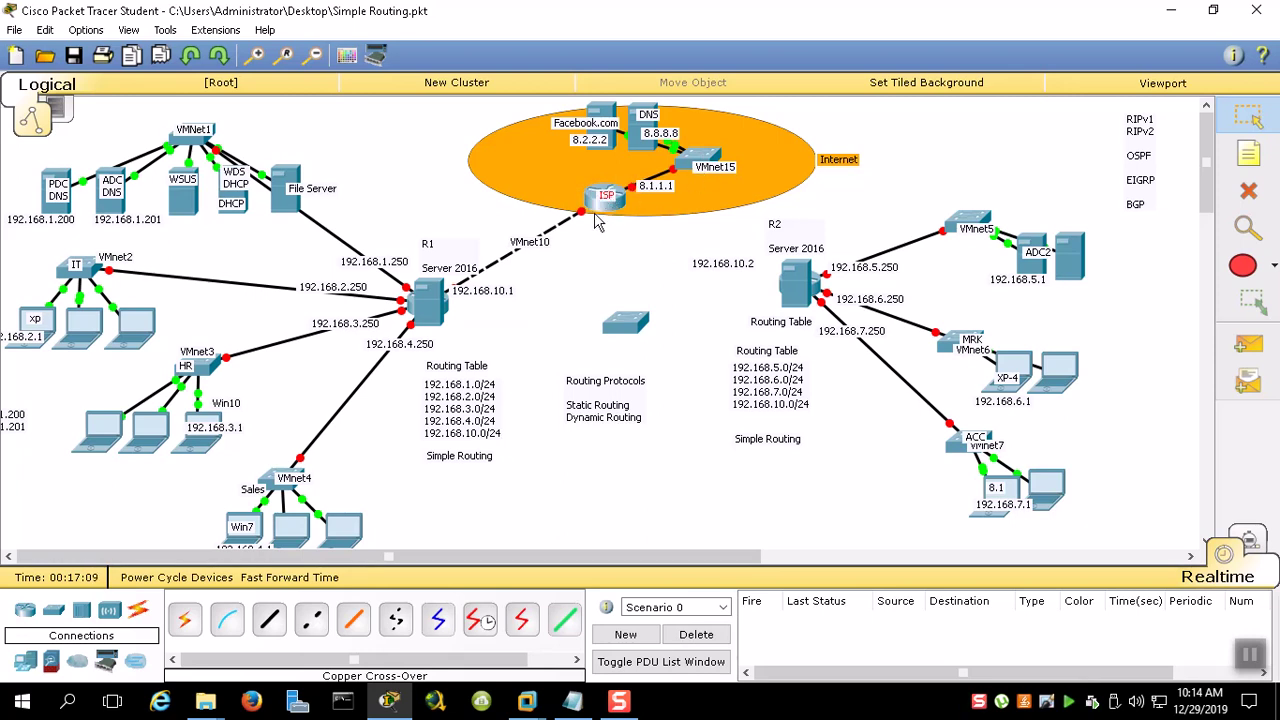
{"action": "left_click", "coordinate": [527, 700]}
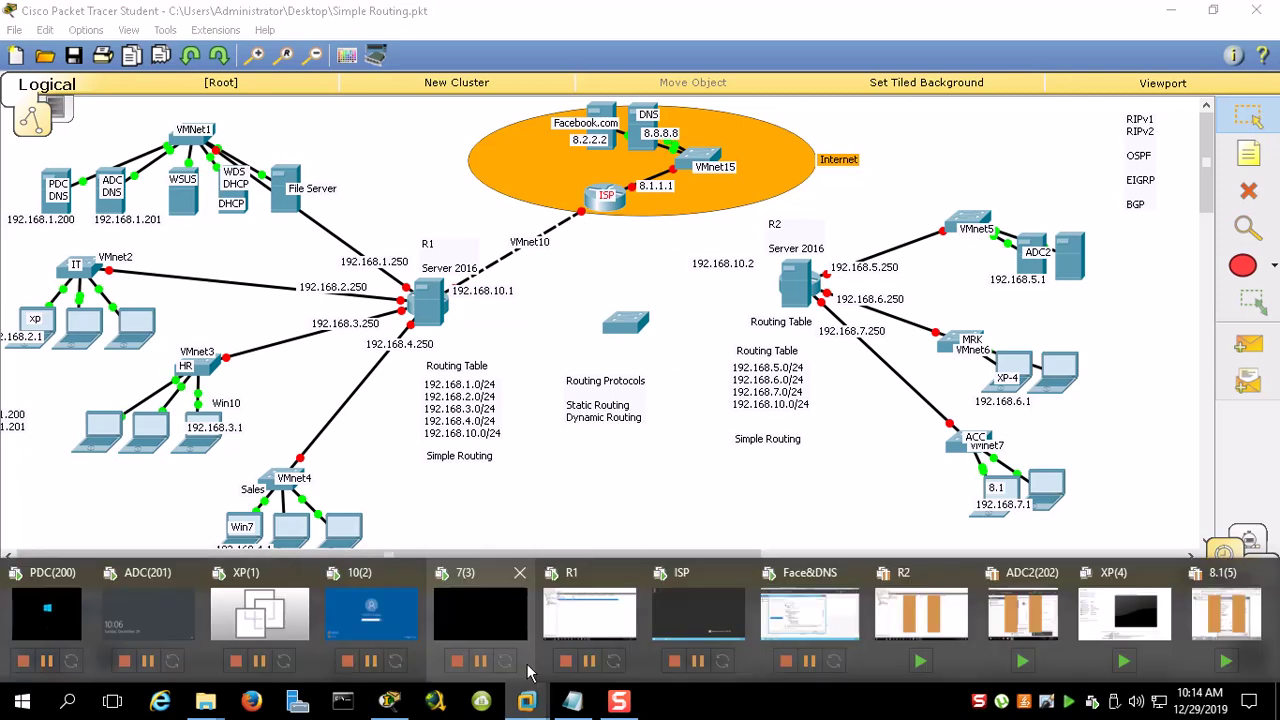
{"action": "left_click", "coordinate": [671, 602]}
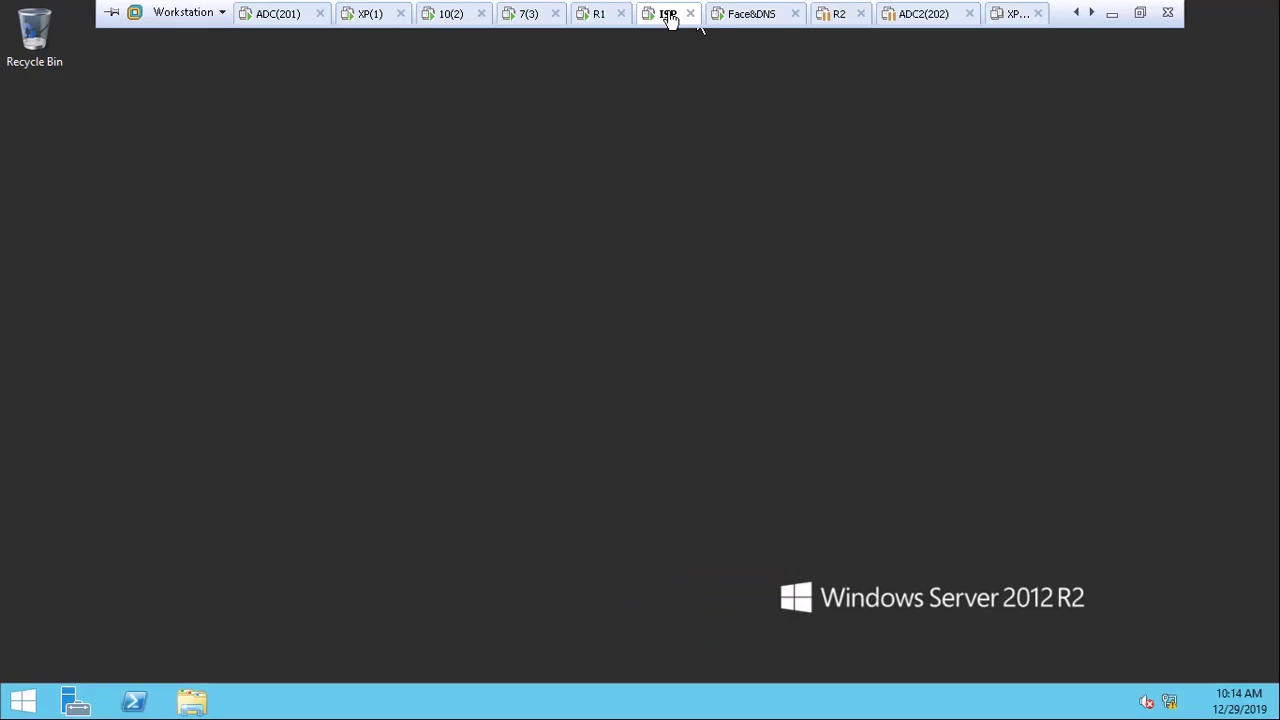
{"action": "right_click", "coordinate": [671, 17]}
{"action": "left_click", "coordinate": [690, 262]}
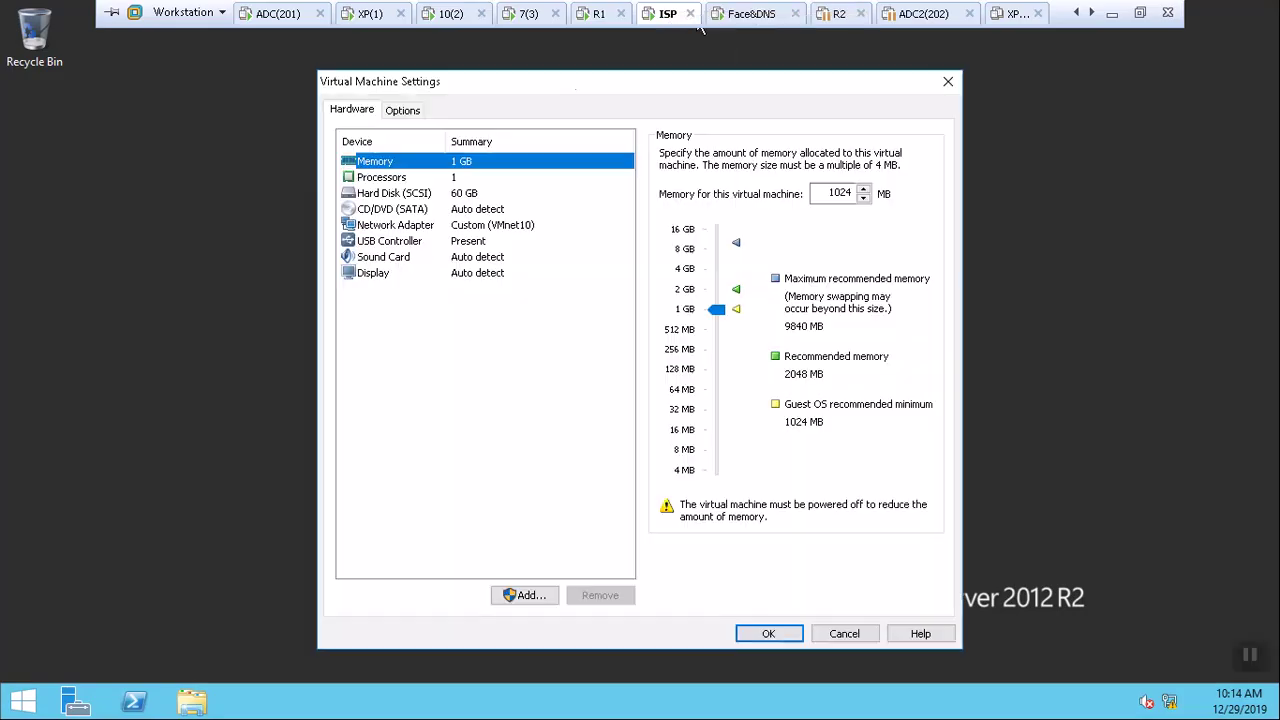
{"action": "left_click", "coordinate": [480, 224]}
{"action": "left_click", "coordinate": [844, 634]}
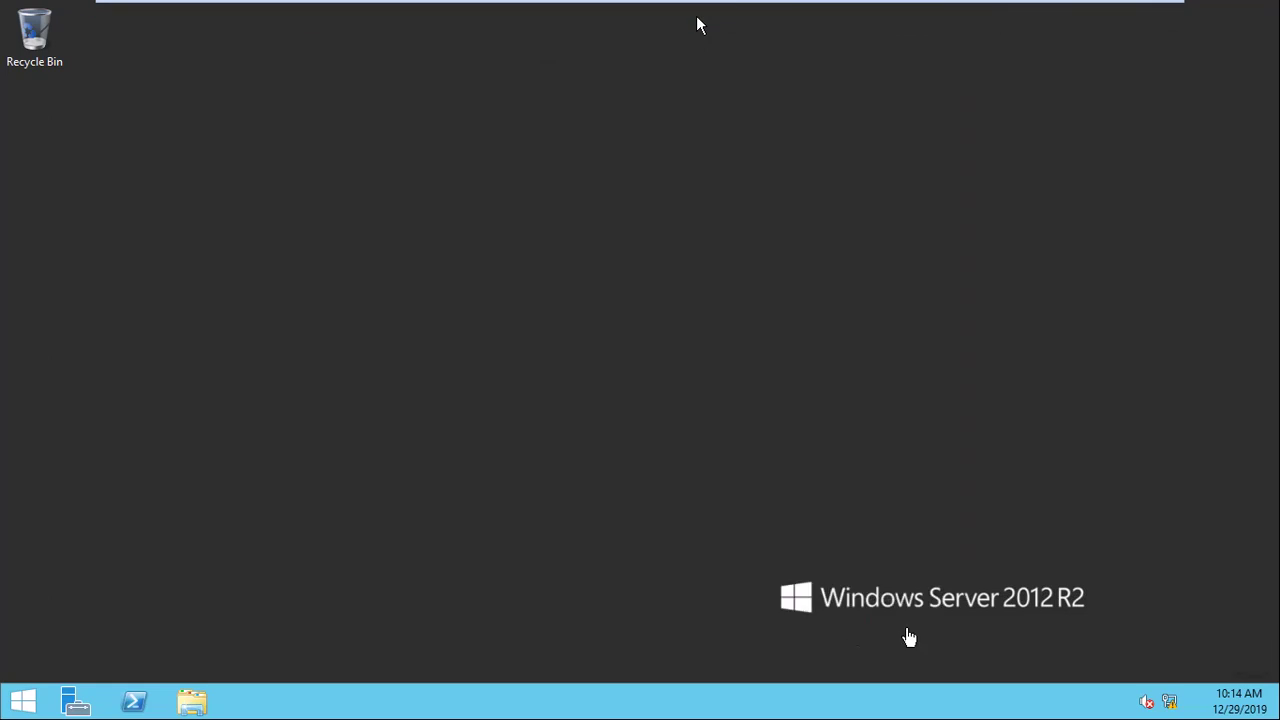
Rename the ISP machine's Ethernet0 connection as "Alex Cutomer" in Network Connections, checking its link in the Packet Tracer diagram
{"action": "right_click", "coordinate": [1170, 704]}
{"action": "left_click", "coordinate": [1160, 686]}
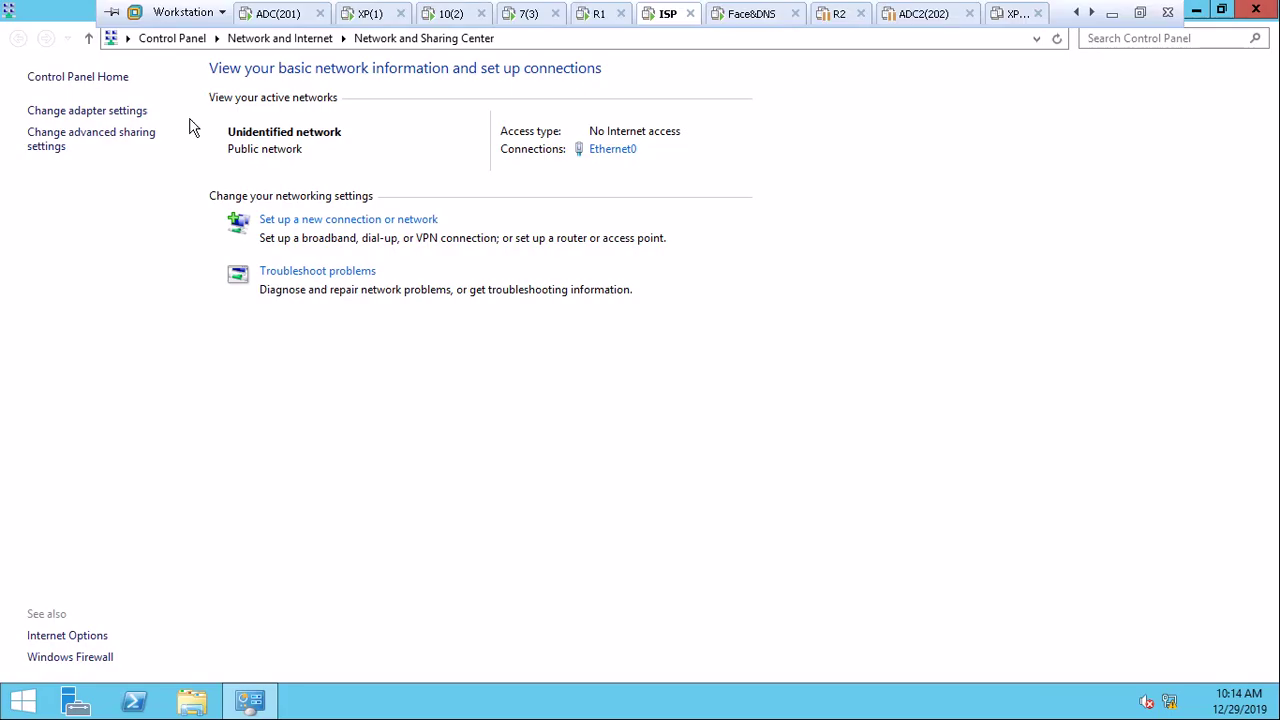
{"action": "left_click", "coordinate": [88, 112]}
{"action": "right_click", "coordinate": [91, 114]}
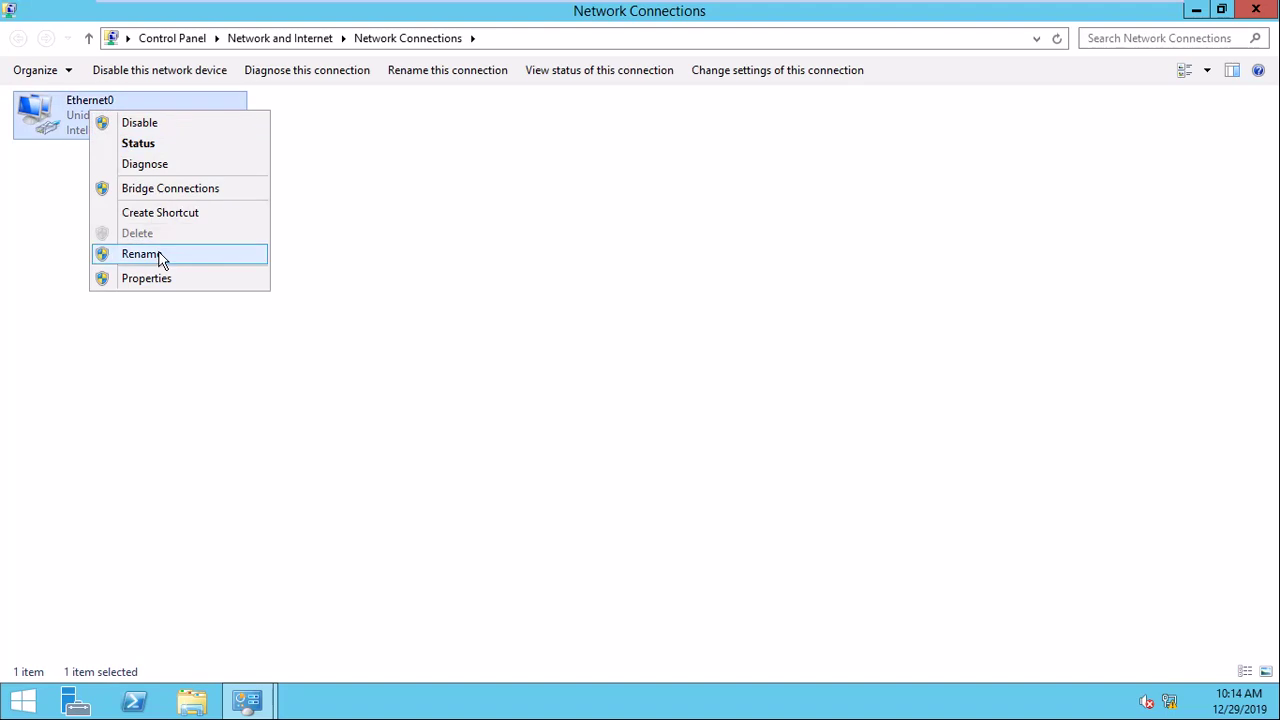
{"action": "left_click", "coordinate": [158, 254]}
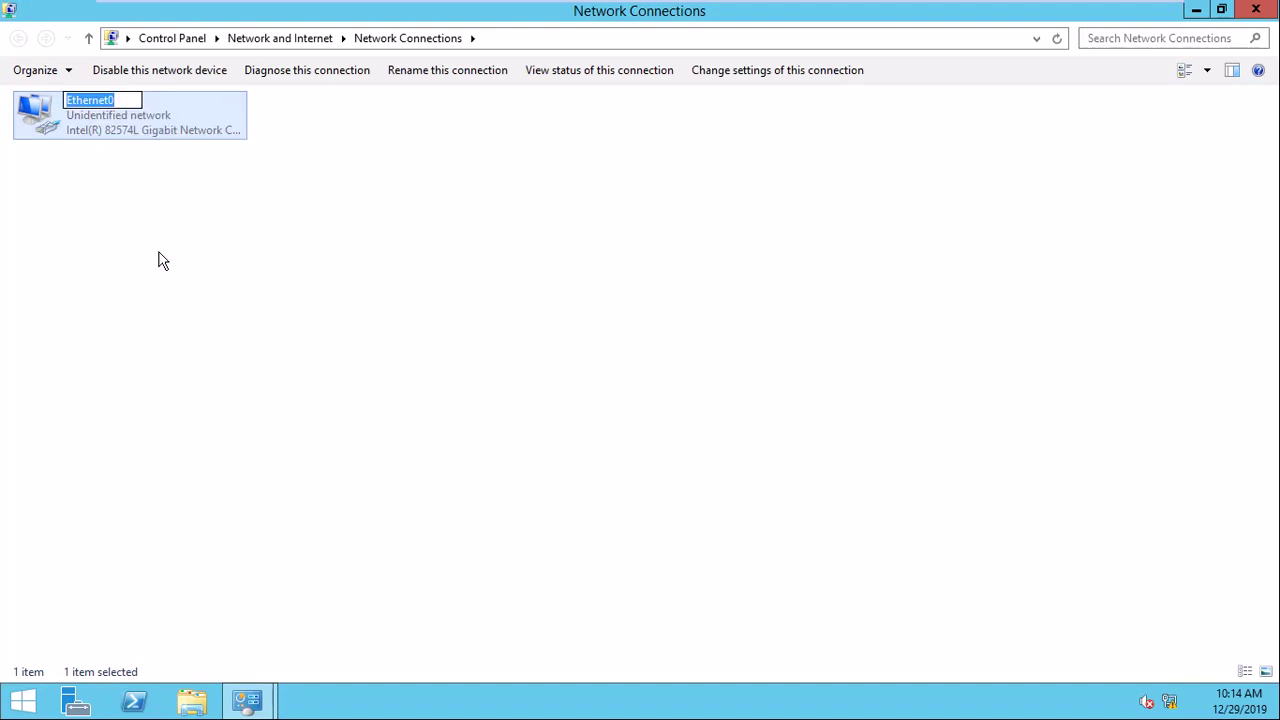
{"action": "mouse_move", "coordinate": [640, 1]}
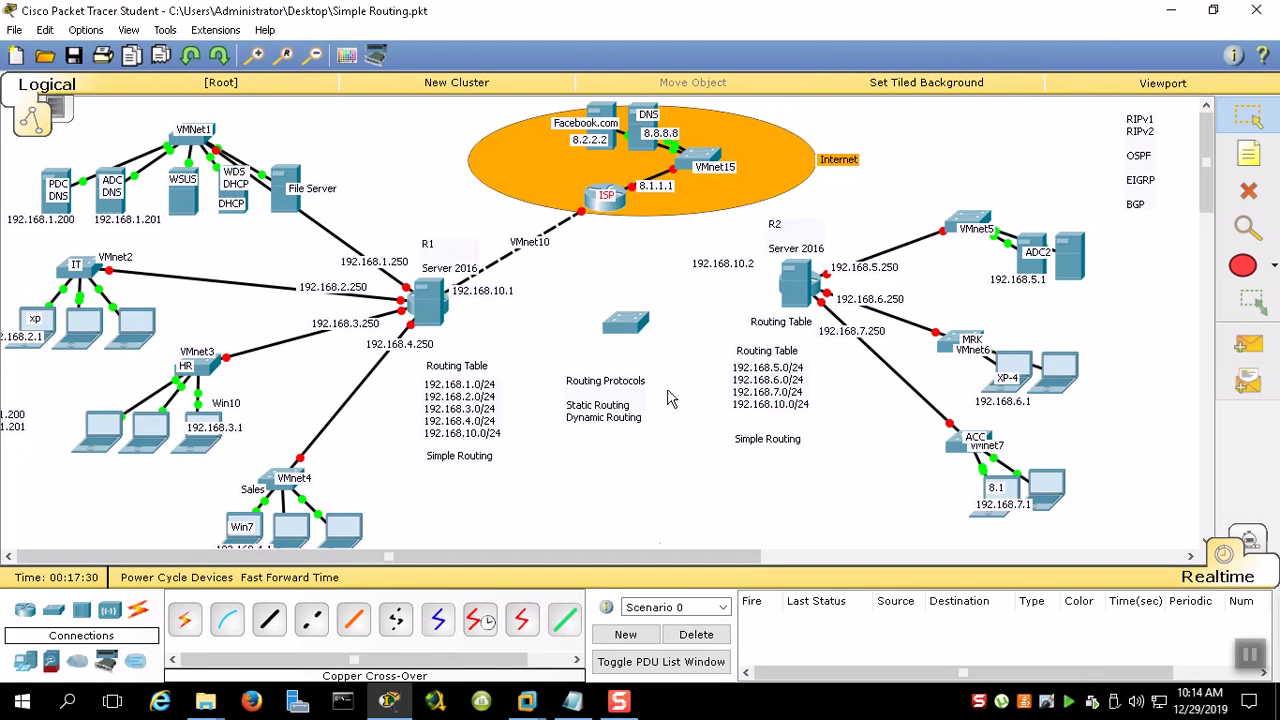
{"action": "mouse_move", "coordinate": [537, 710]}
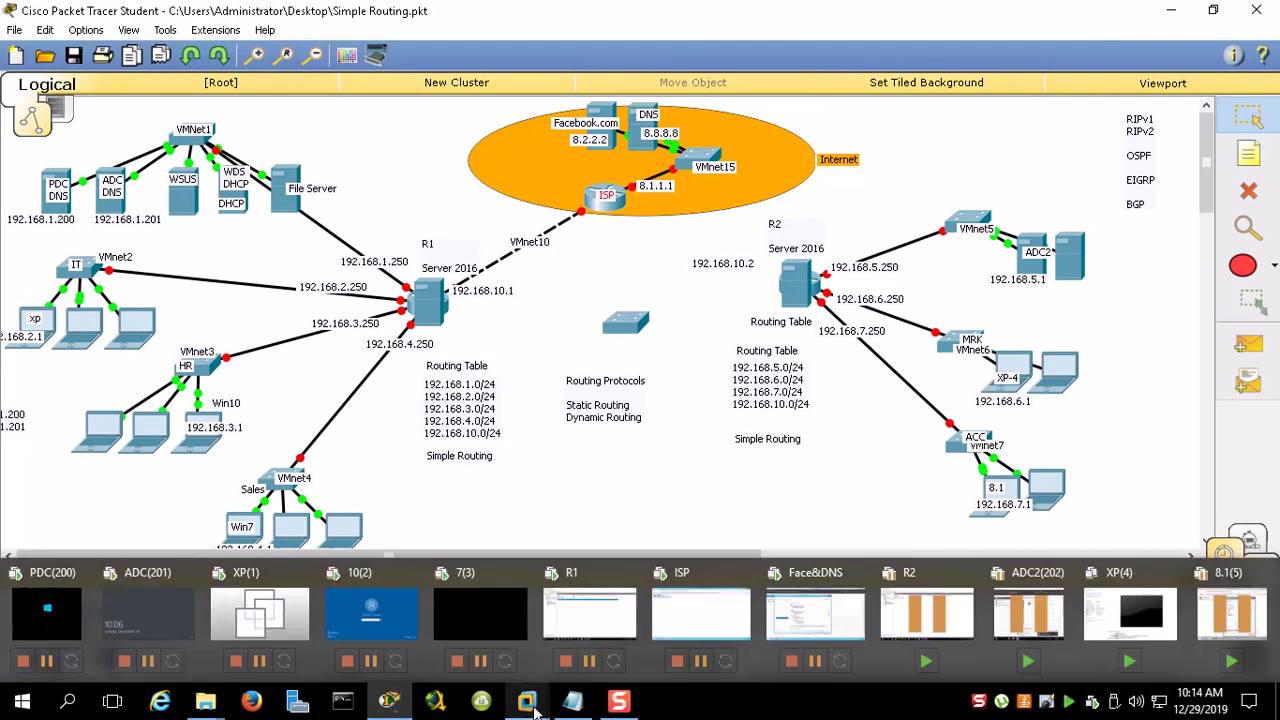
{"action": "left_click", "coordinate": [700, 618]}
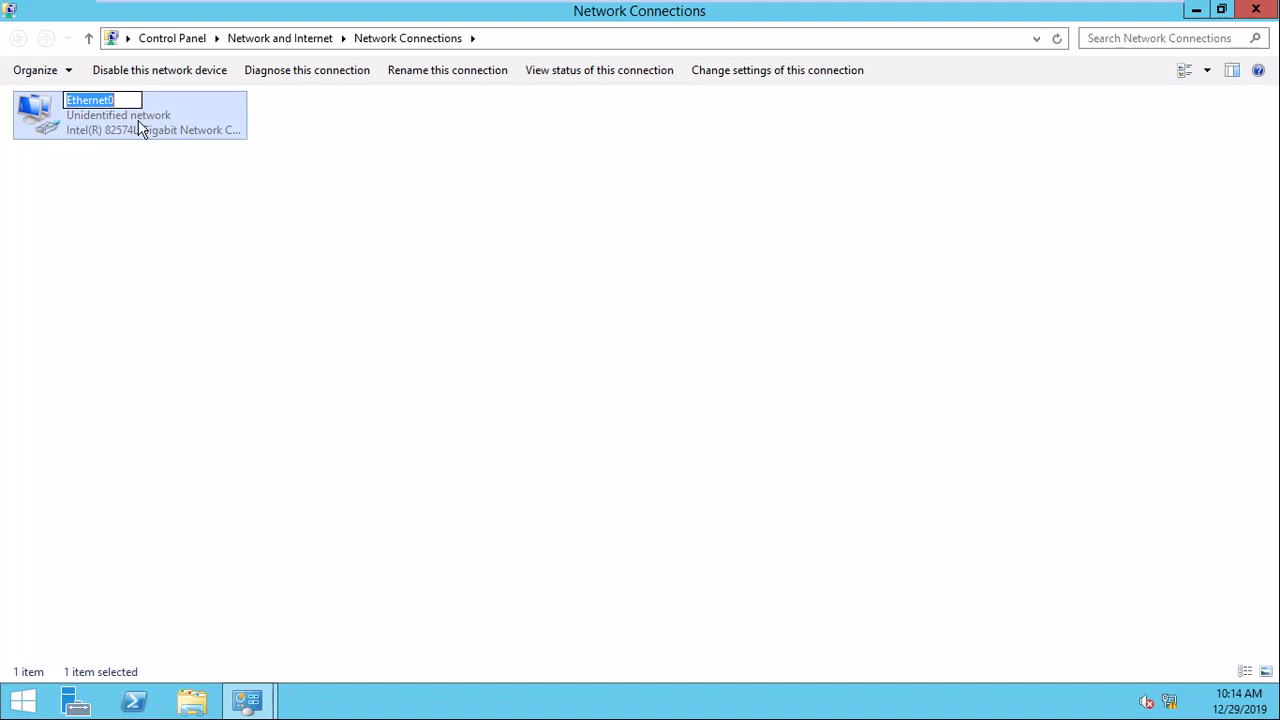
{"action": "type", "text": "Alex Cutomer"}
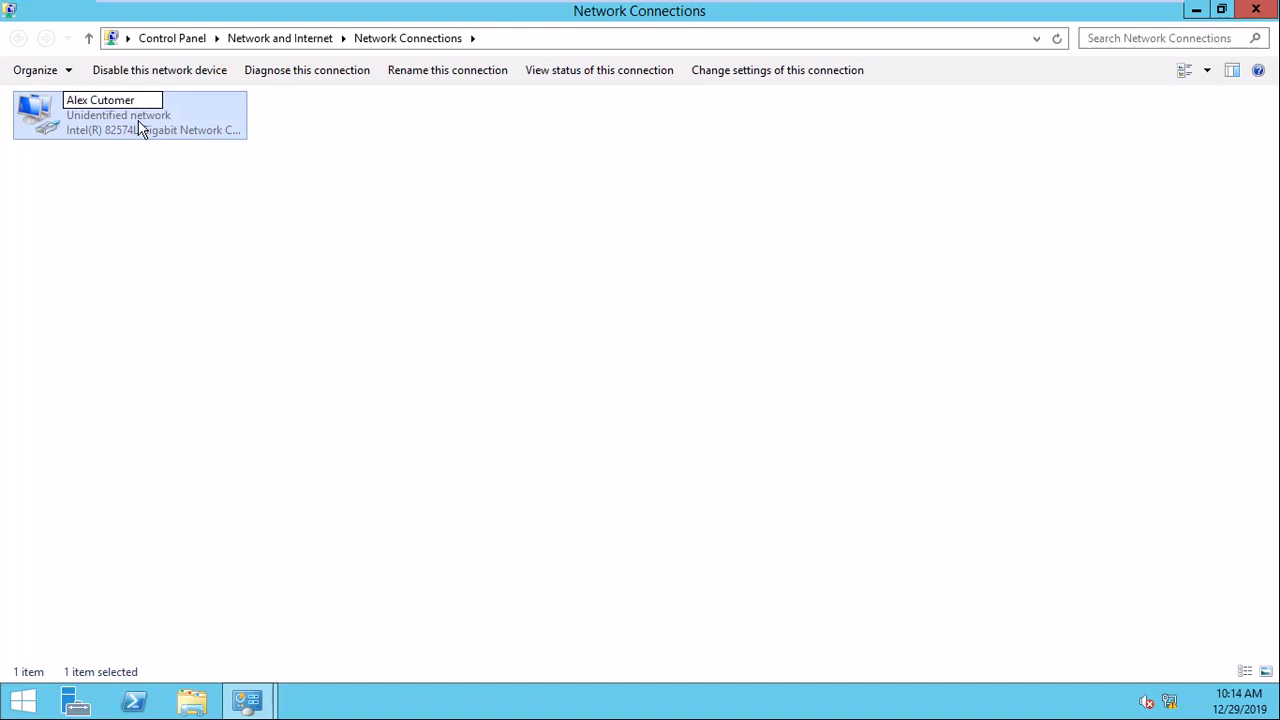
{"action": "key", "text": "Return"}
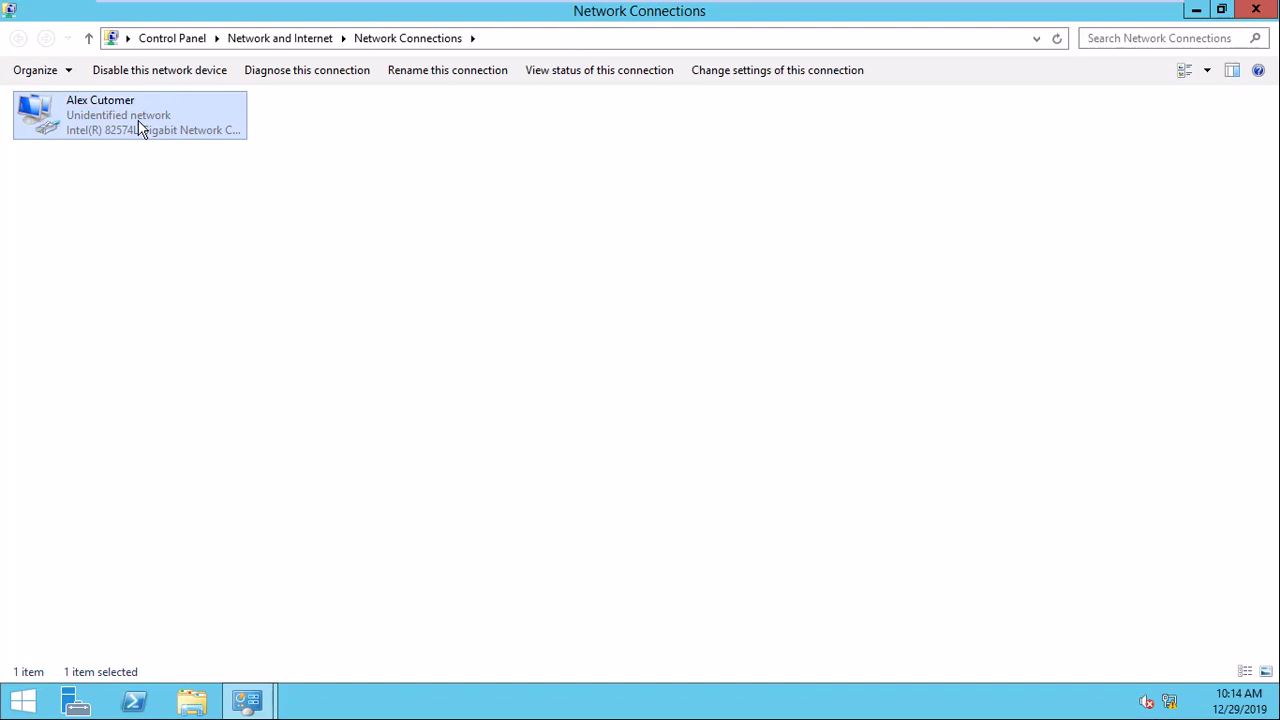
Open the renamed connection's status, and return to the Packet Tracer diagram to review the internal networks behind R1
{"action": "double_click", "coordinate": [123, 122]}
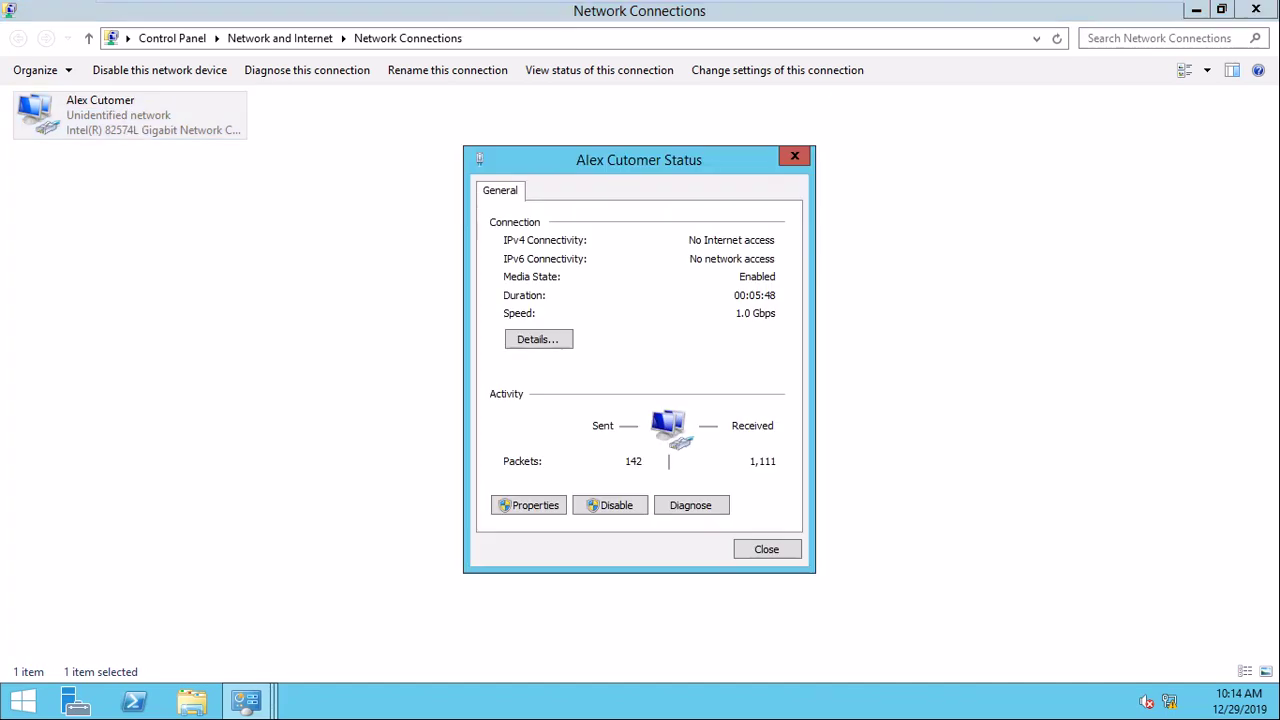
{"action": "left_click", "coordinate": [1111, 13]}
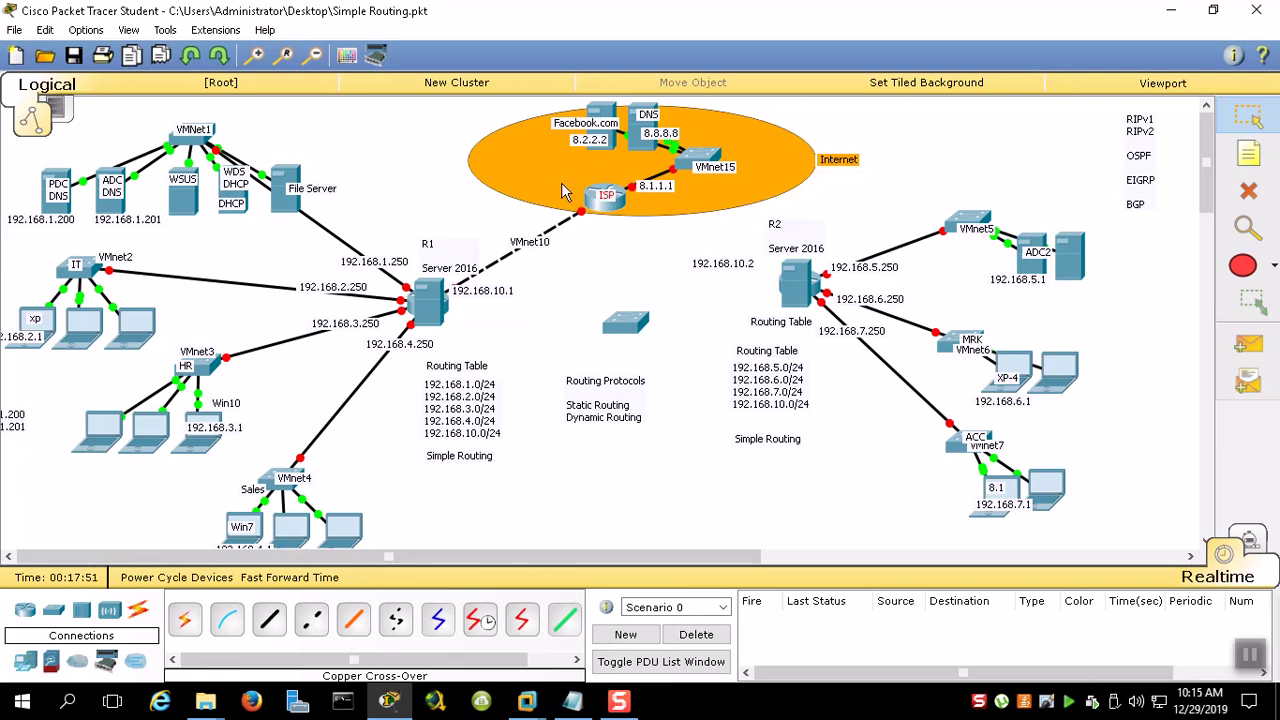
{"action": "key", "text": "n"}
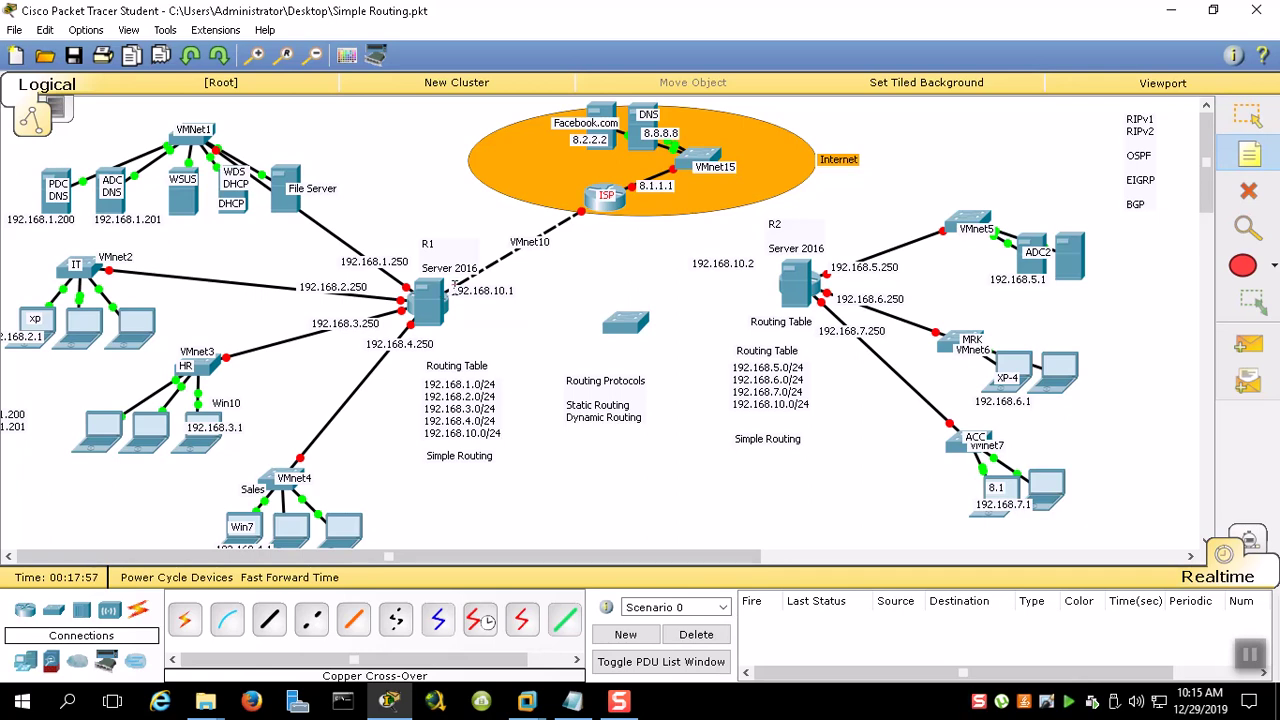
{"action": "key", "text": "Escape"}
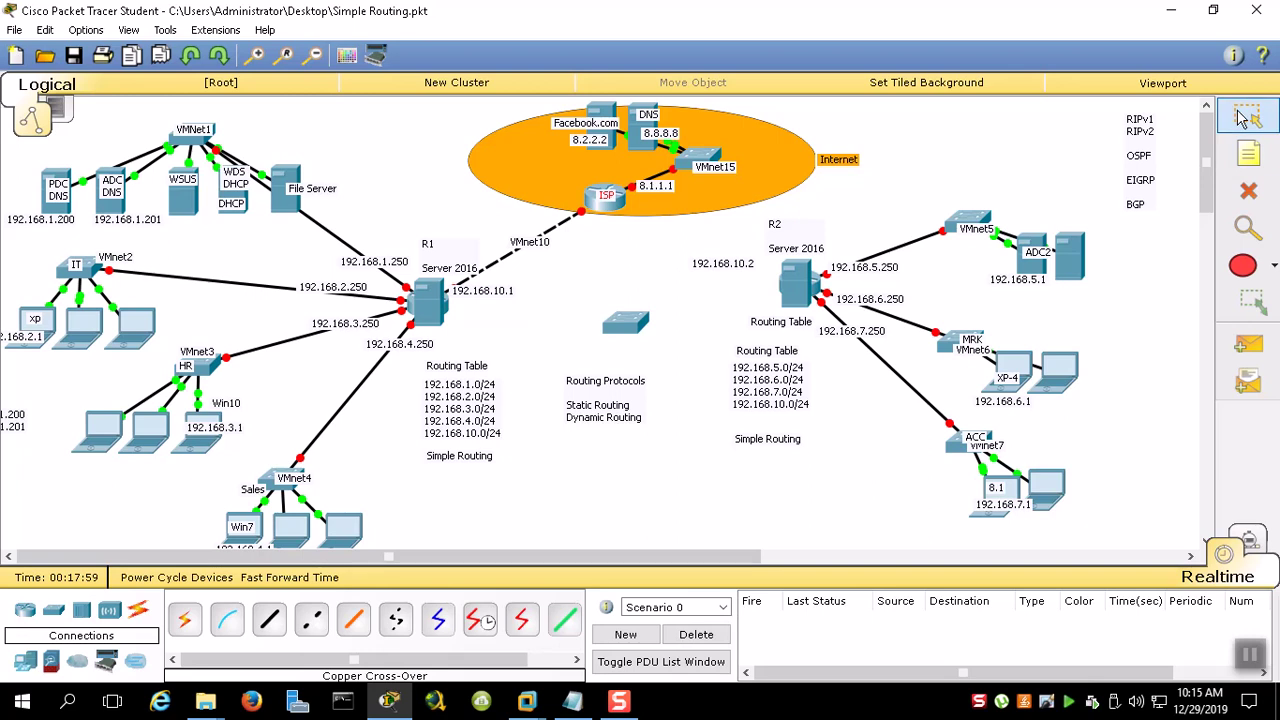
{"action": "left_click_drag", "start_coordinate": [390, 118], "coordinate": [24, 560]}
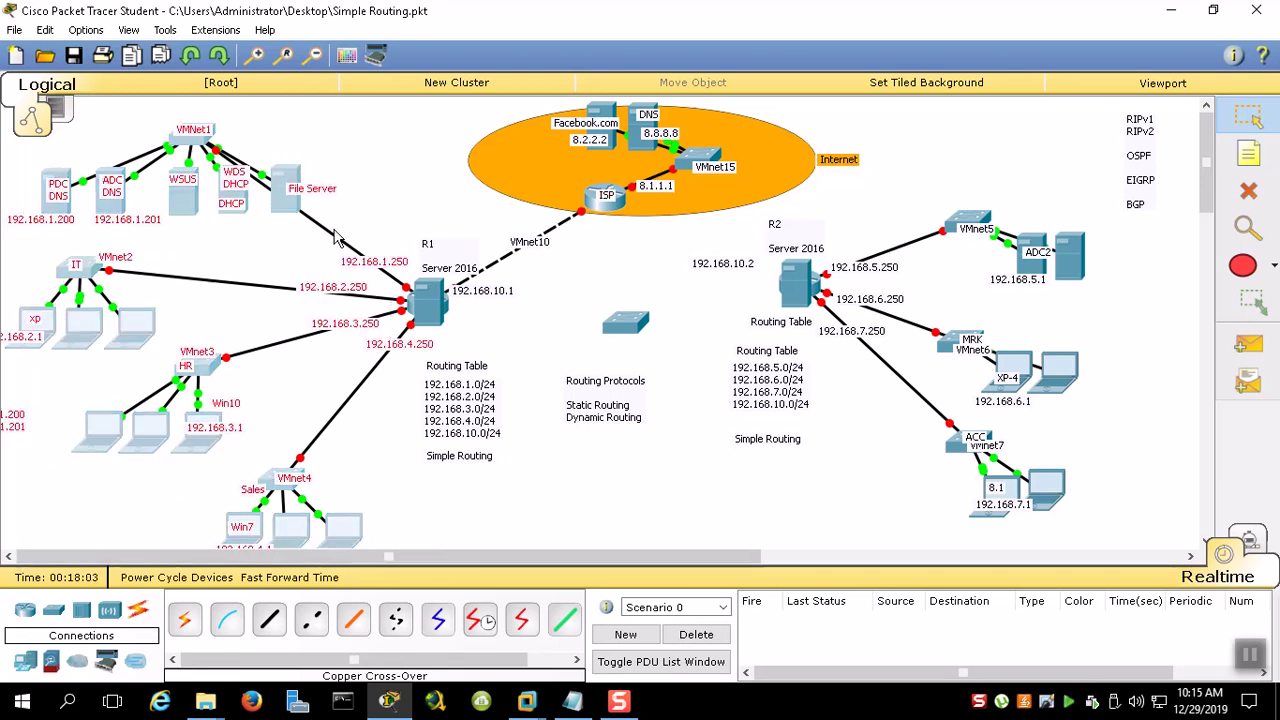
Change R1's address label on the VMnet10 link to the ISP to 30.0.0.1 in the diagram
{"action": "left_click", "coordinate": [494, 290]}
{"action": "key", "text": "ctrl+a"}
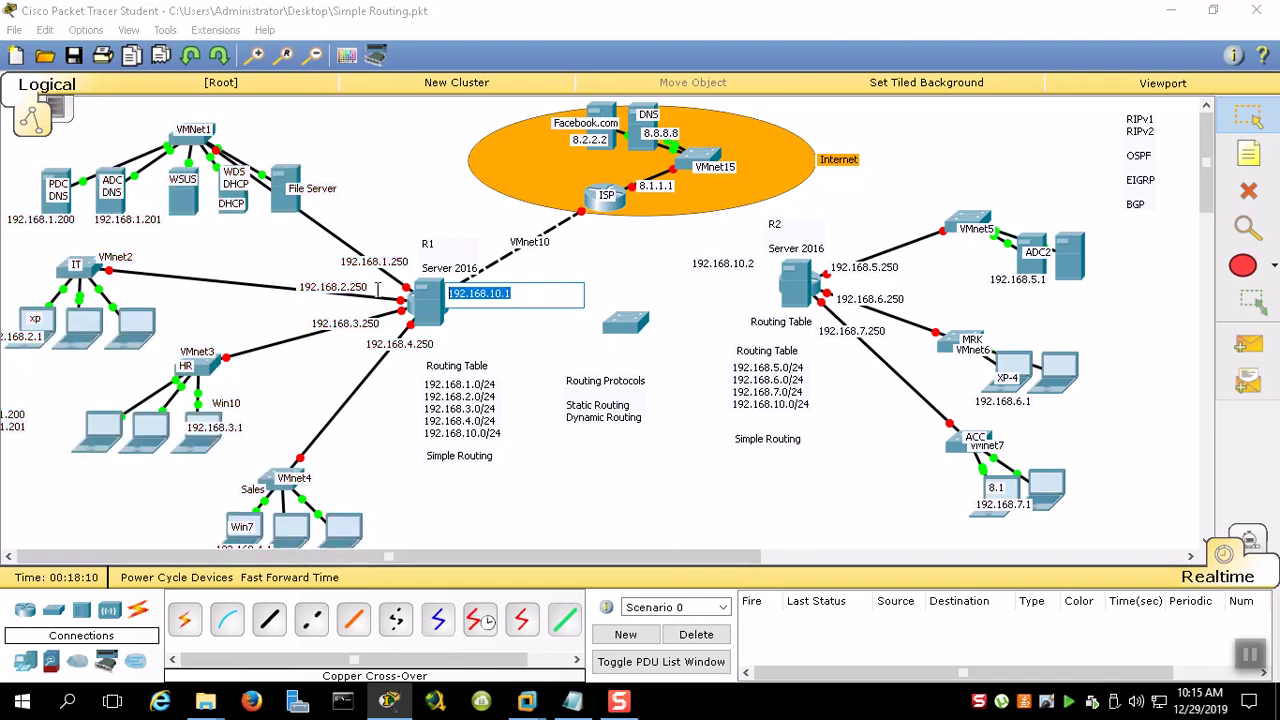
{"action": "type", "text": "30.0.0"}
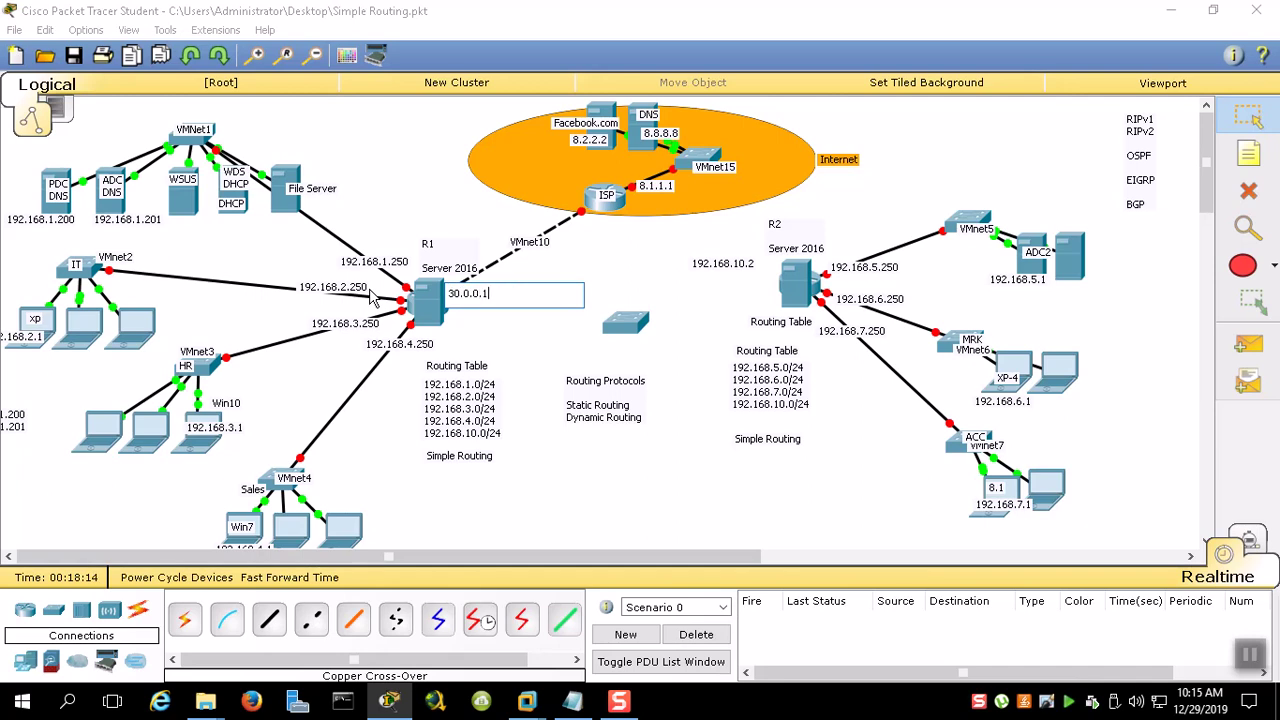
{"action": "left_click", "coordinate": [585, 230]}
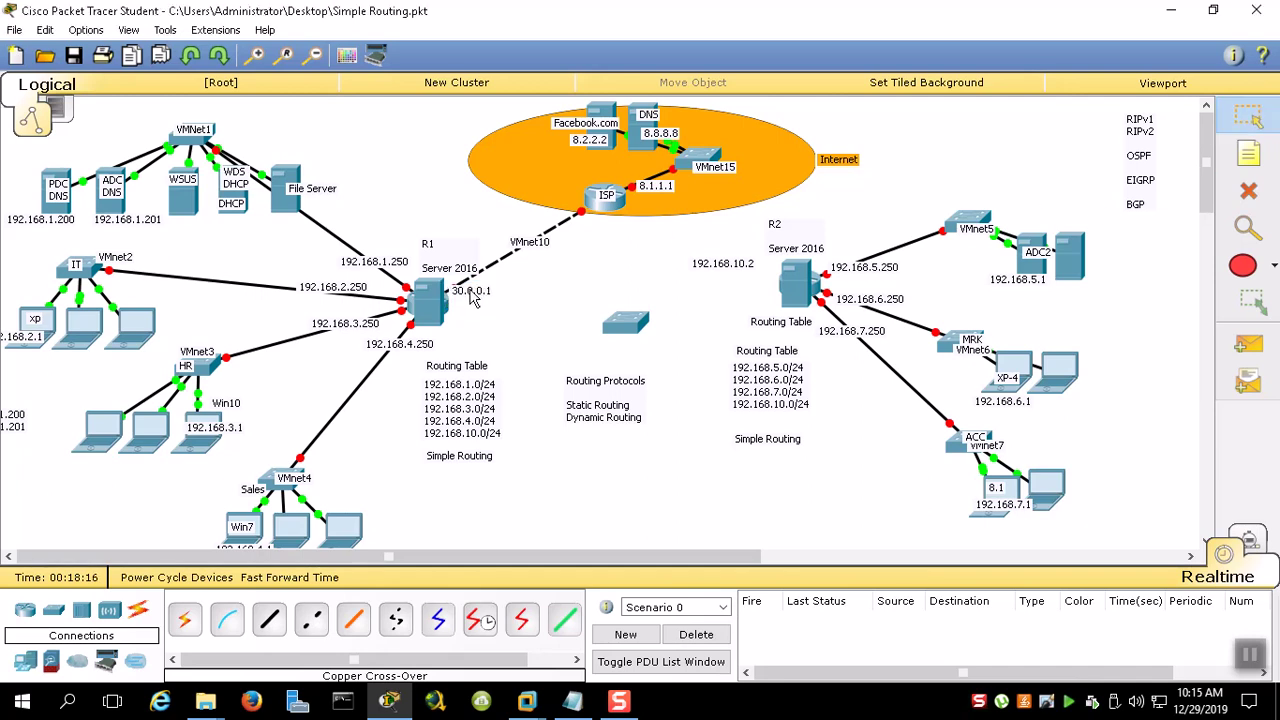
Move the labels around R1 clear of the link and add a 30.0.0.2 address label at the ISP end of VMnet10
{"action": "left_click_drag", "start_coordinate": [460, 275], "coordinate": [383, 267]}
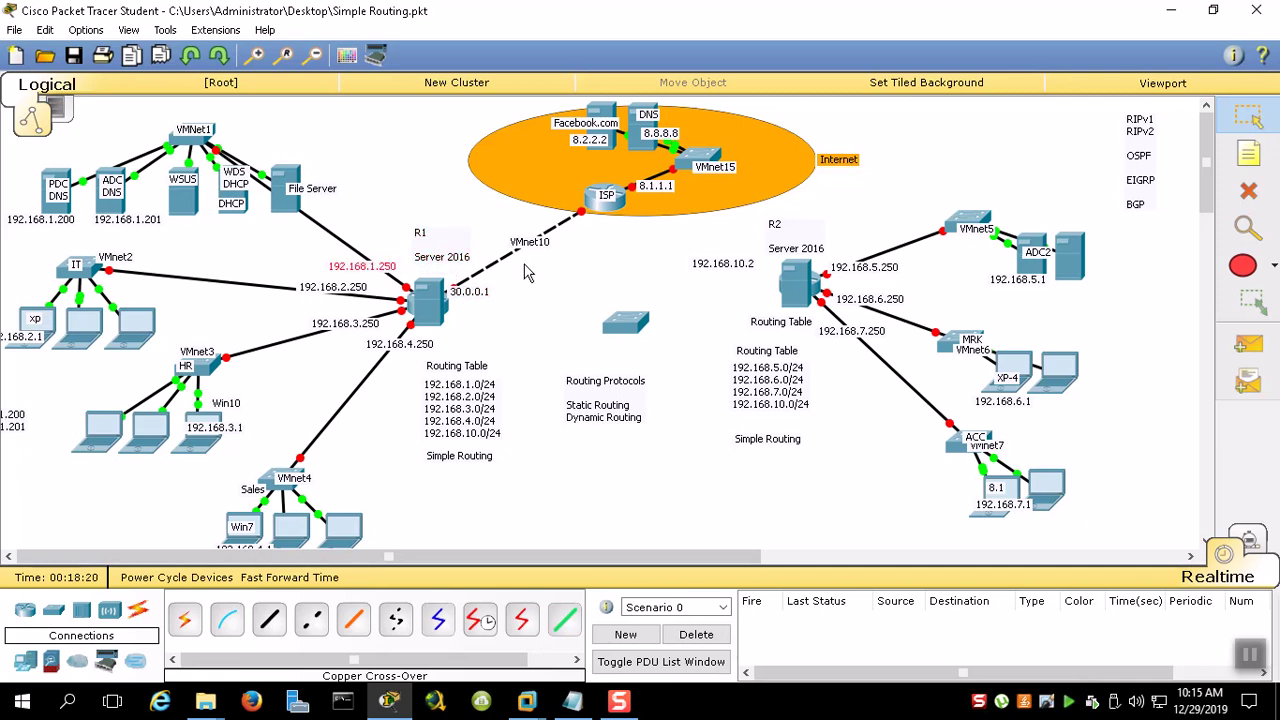
{"action": "left_click", "coordinate": [1248, 153]}
{"action": "left_click", "coordinate": [566, 214]}
{"action": "type", "text": "30.0.0.2"}
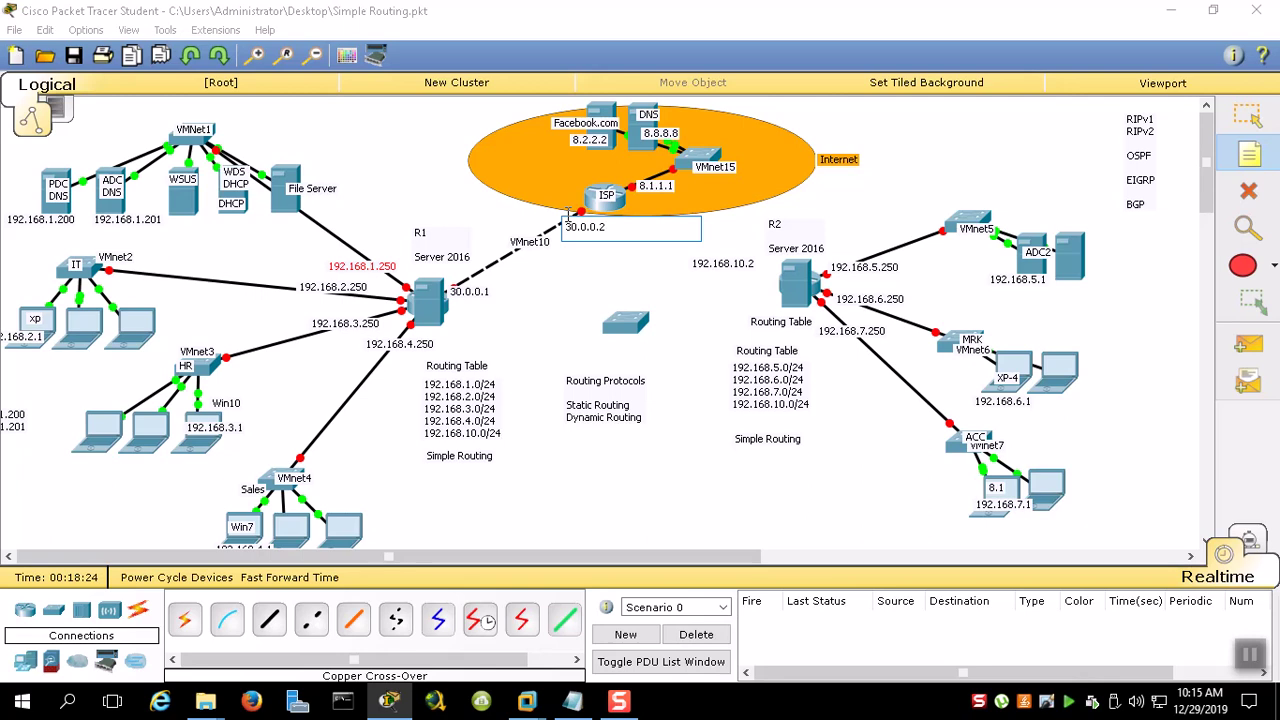
{"action": "key", "text": "Escape"}
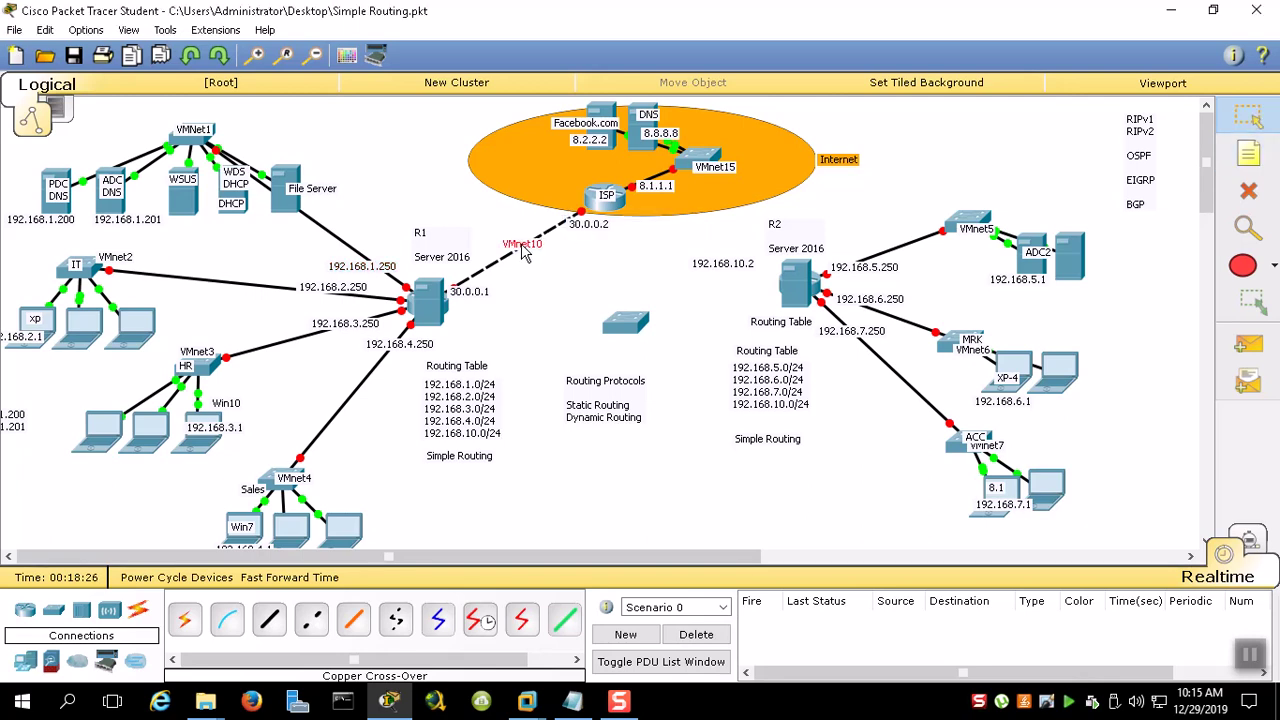
Switch to the ISP virtual machine and check its network adapter's virtual network assignment in the machine settings
{"action": "left_click", "coordinate": [526, 700]}
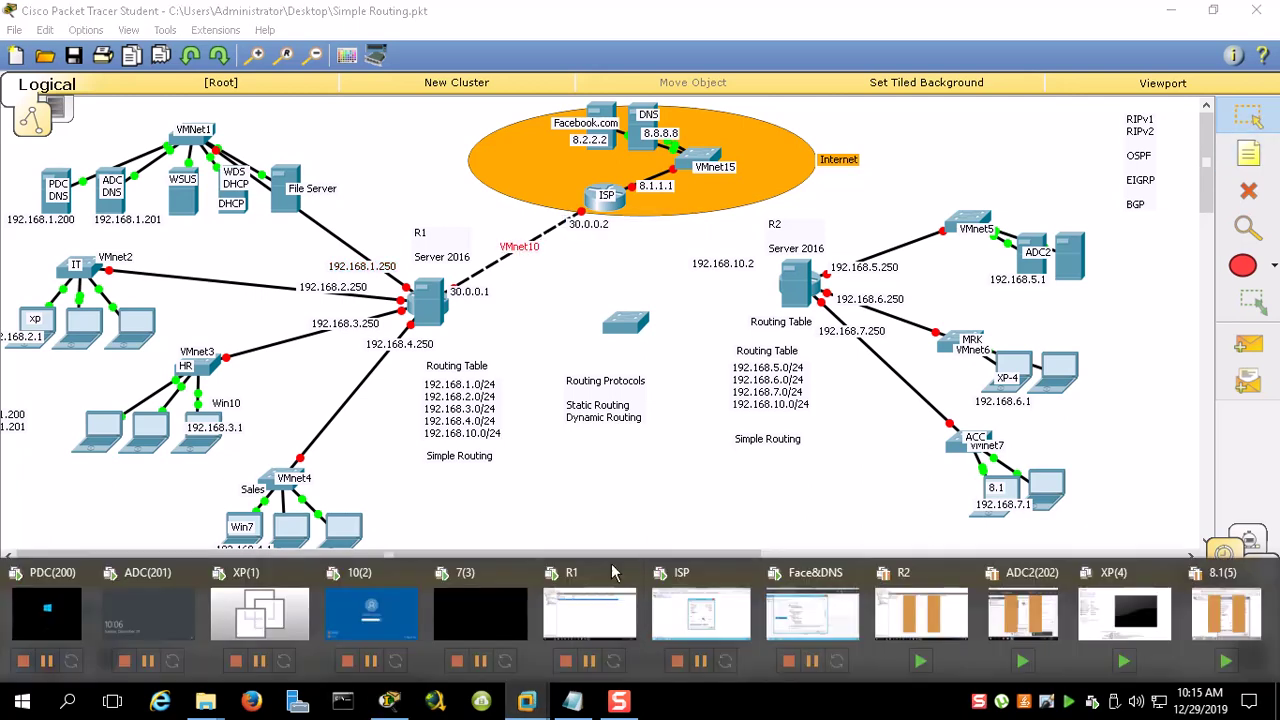
{"action": "left_click", "coordinate": [705, 613]}
{"action": "right_click", "coordinate": [652, 6]}
{"action": "left_click", "coordinate": [713, 50]}
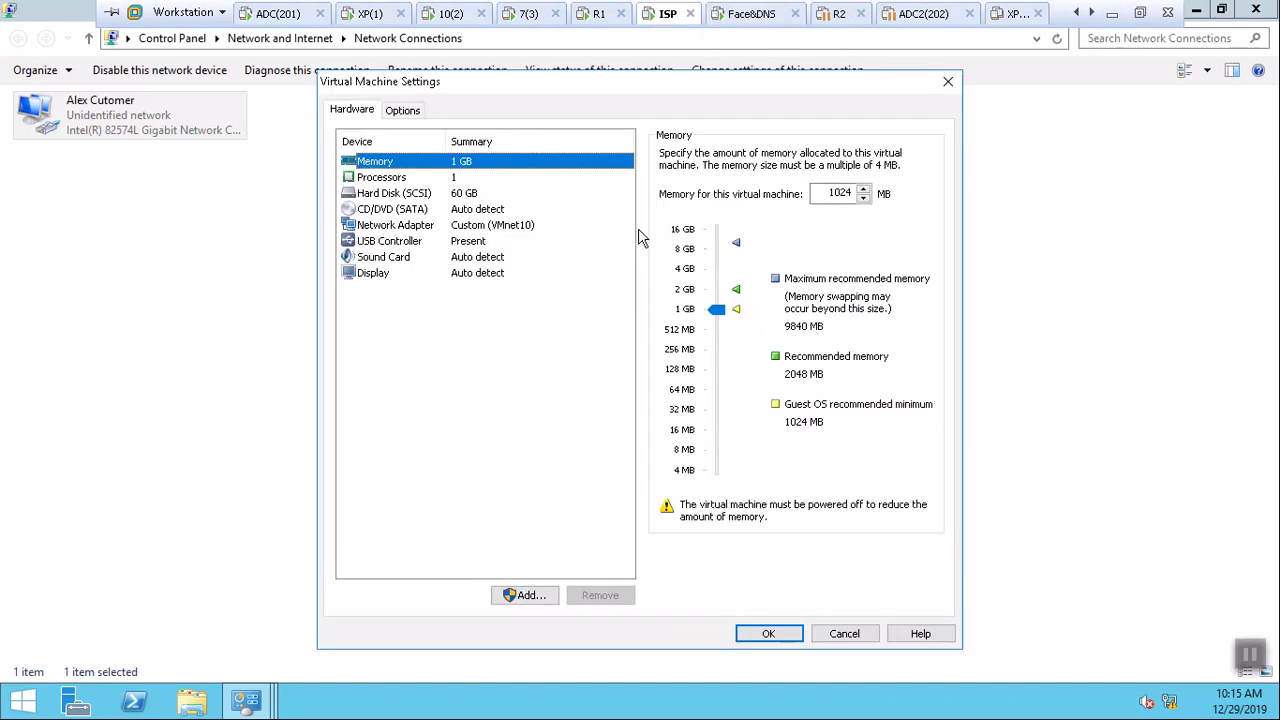
{"action": "left_click", "coordinate": [530, 229]}
{"action": "left_click", "coordinate": [844, 633]}
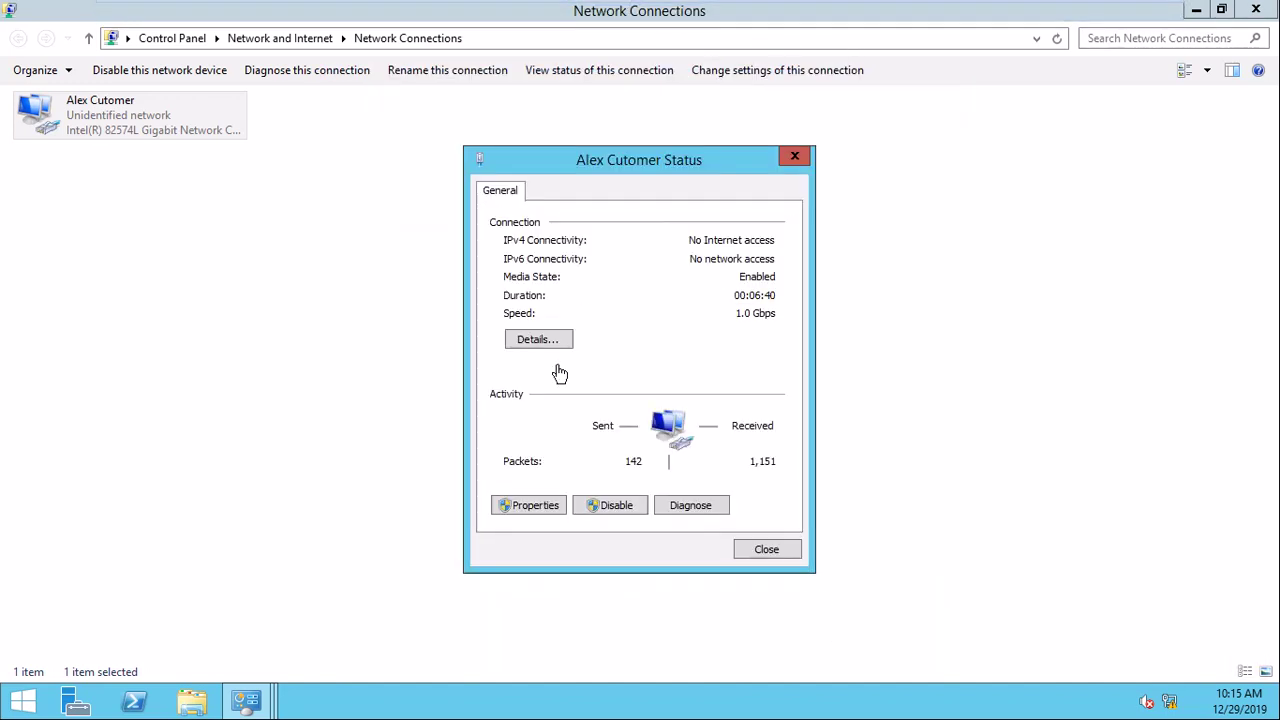
Close the connection's status and correct the ISP connection's name to "Alex Customer"
{"action": "left_click", "coordinate": [765, 552]}
{"action": "left_click", "coordinate": [263, 334]}
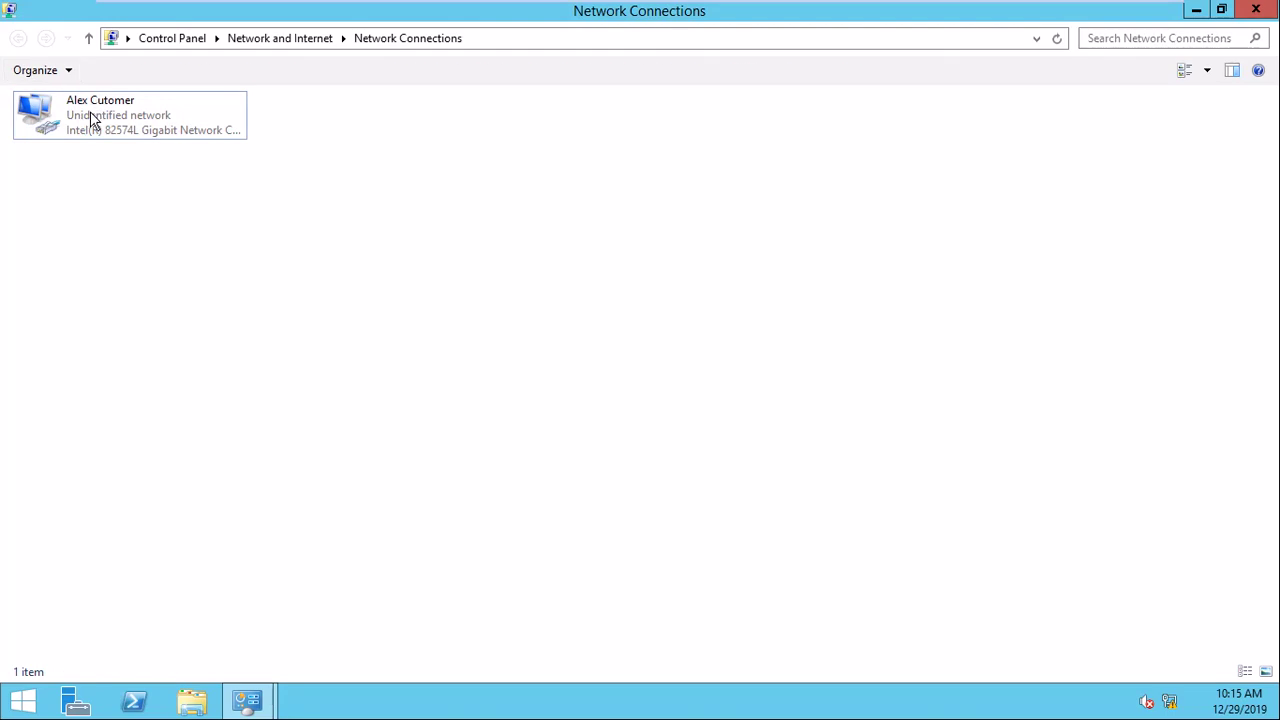
{"action": "left_click", "coordinate": [100, 105]}
{"action": "right_click", "coordinate": [104, 109]}
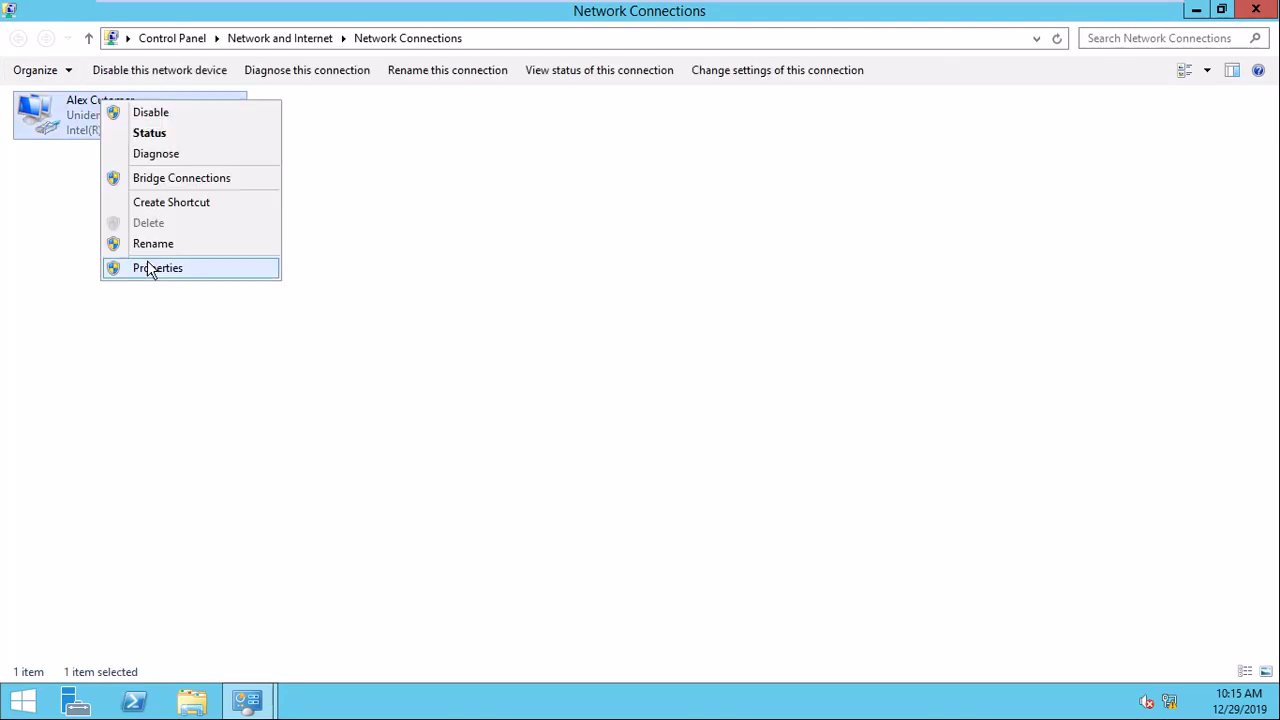
{"action": "left_click", "coordinate": [140, 244]}
{"action": "left_click", "coordinate": [104, 100]}
{"action": "type", "text": "s"}
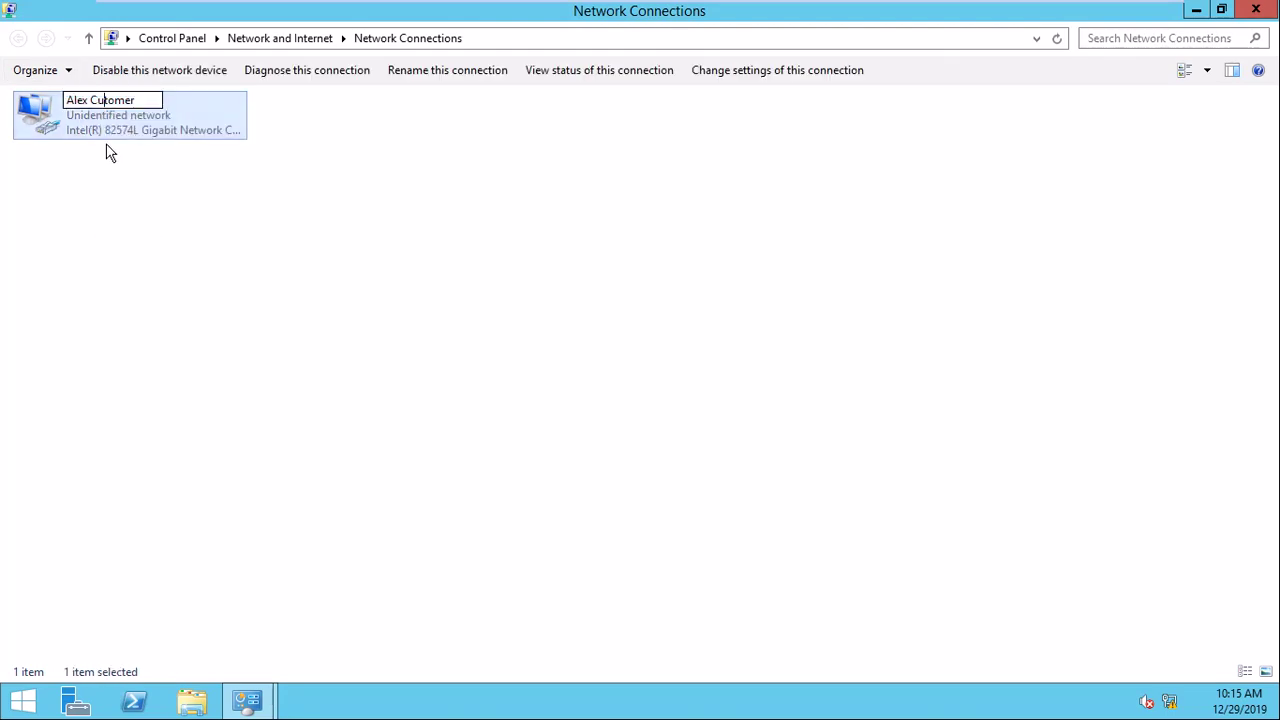
{"action": "left_click", "coordinate": [157, 268]}
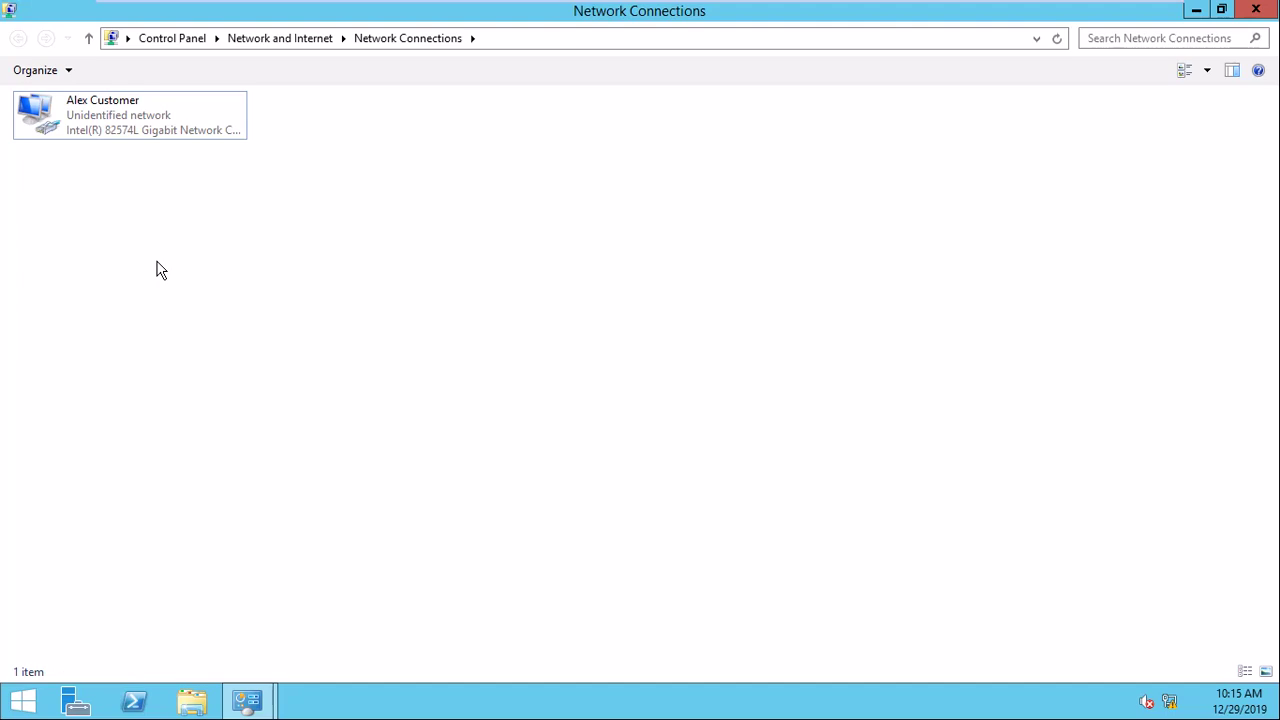
Assign the static IPv4 address 30.0.0.2 to the ISP's Alex Customer connection
{"action": "double_click", "coordinate": [104, 110]}
{"action": "left_click", "coordinate": [524, 503]}
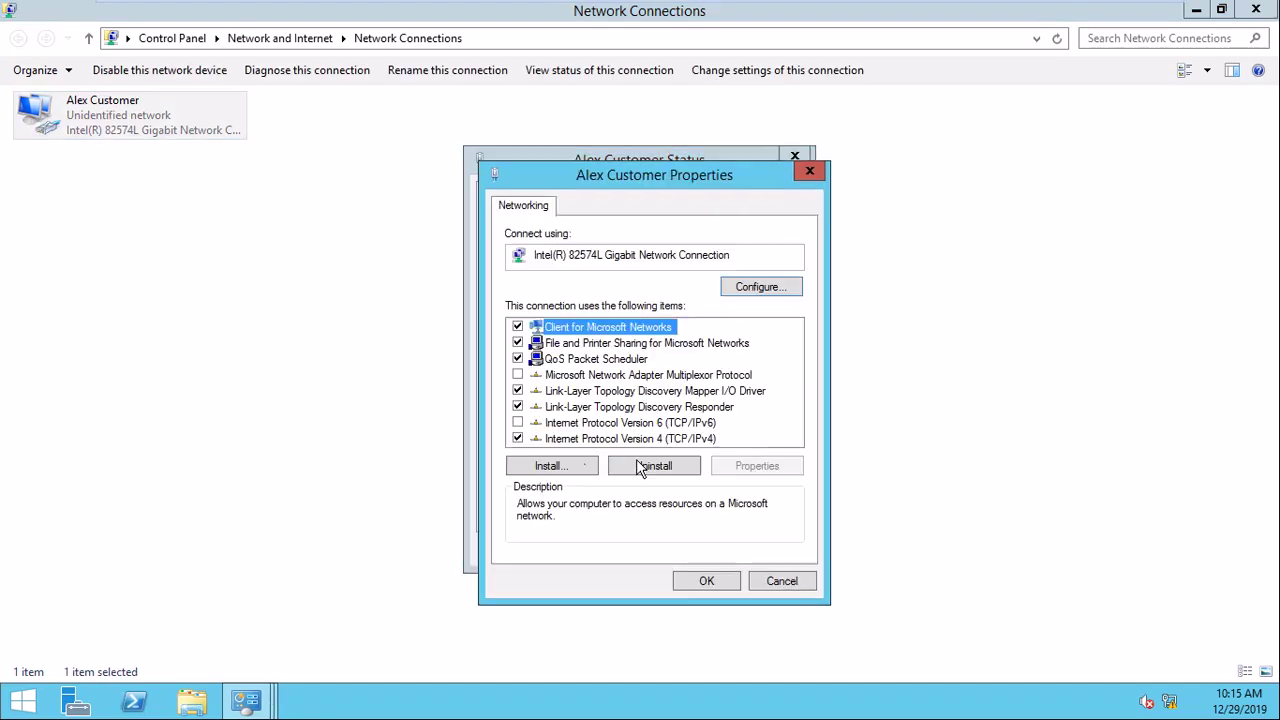
{"action": "double_click", "coordinate": [662, 440]}
{"action": "left_click", "coordinate": [552, 382]}
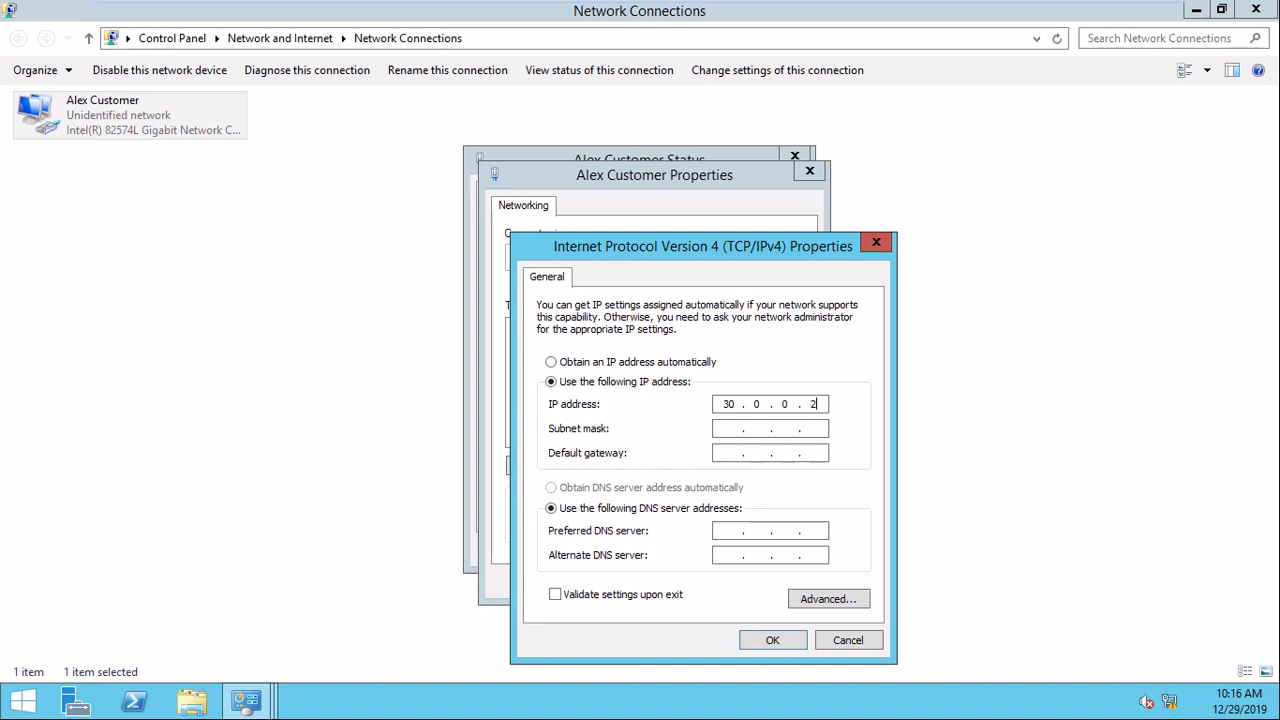
{"action": "left_click", "coordinate": [771, 640]}
{"action": "left_click", "coordinate": [697, 502]}
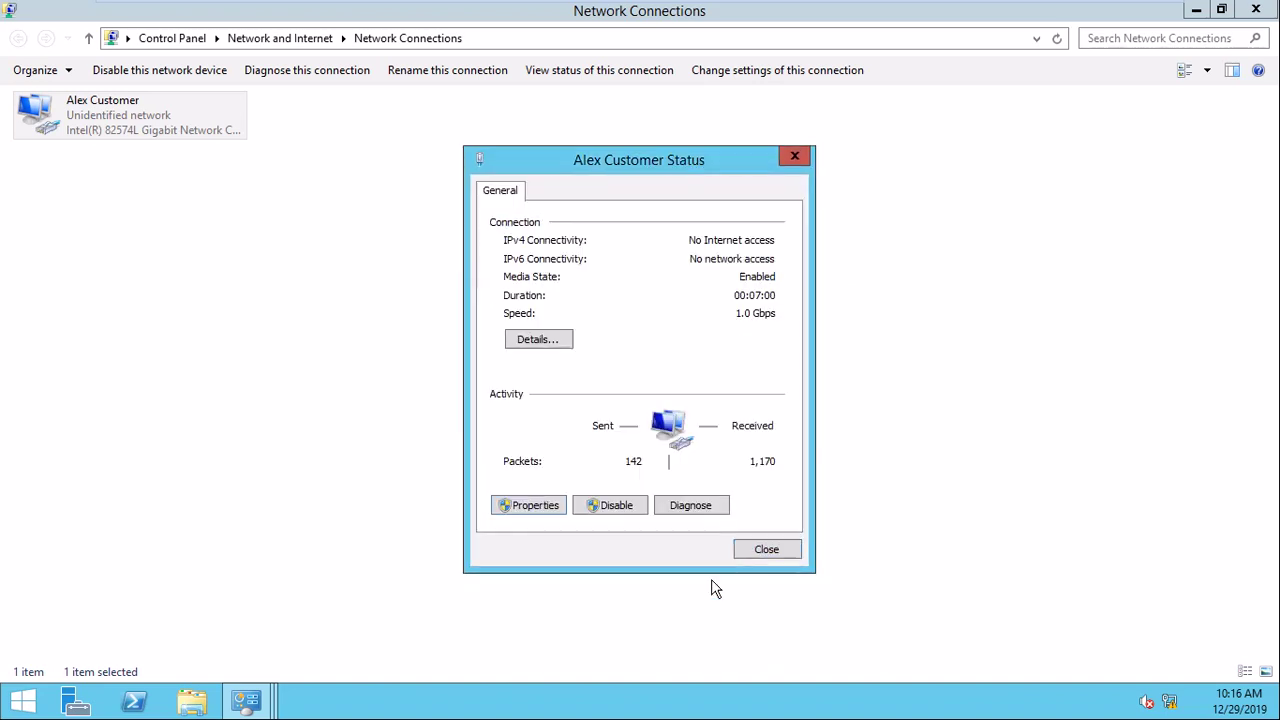
{"action": "left_click", "coordinate": [753, 546]}
Check R1's link address in the Packet Tracer diagram, and open Network and Sharing Center on the R1 machine after closing Routing and Remote Access
{"action": "mouse_move", "coordinate": [640, 3]}
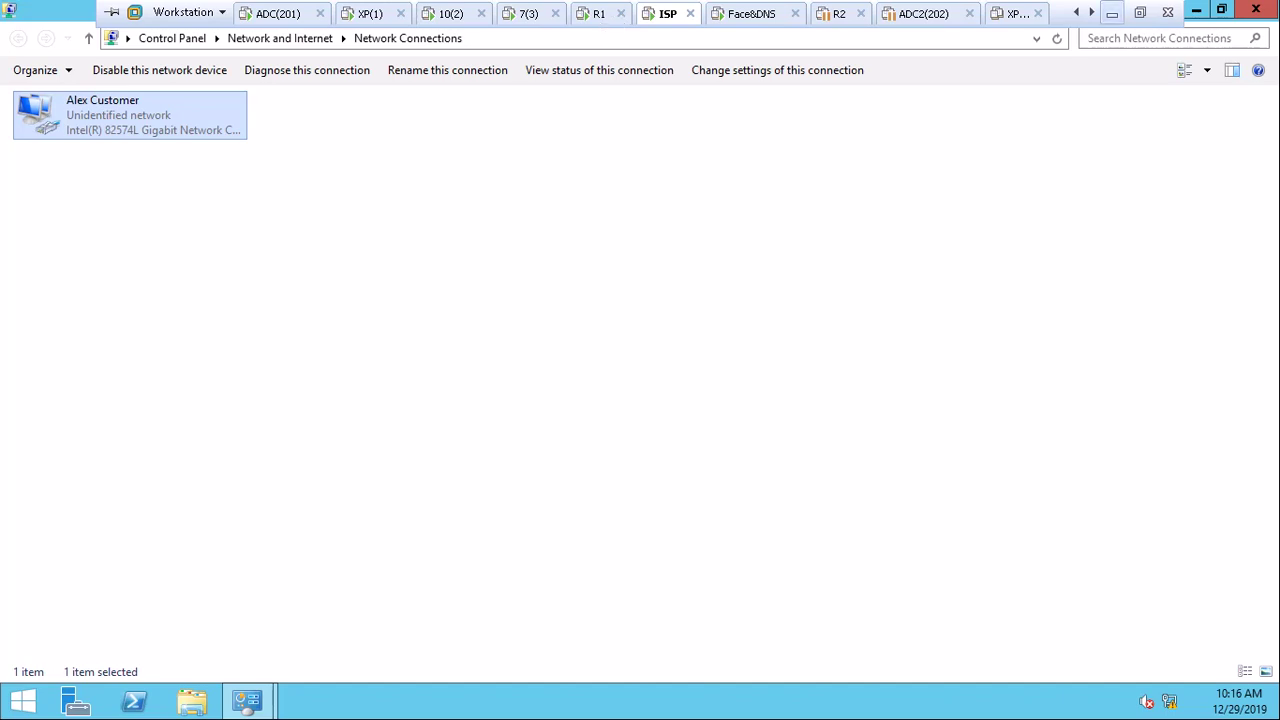
{"action": "left_click", "coordinate": [1111, 13]}
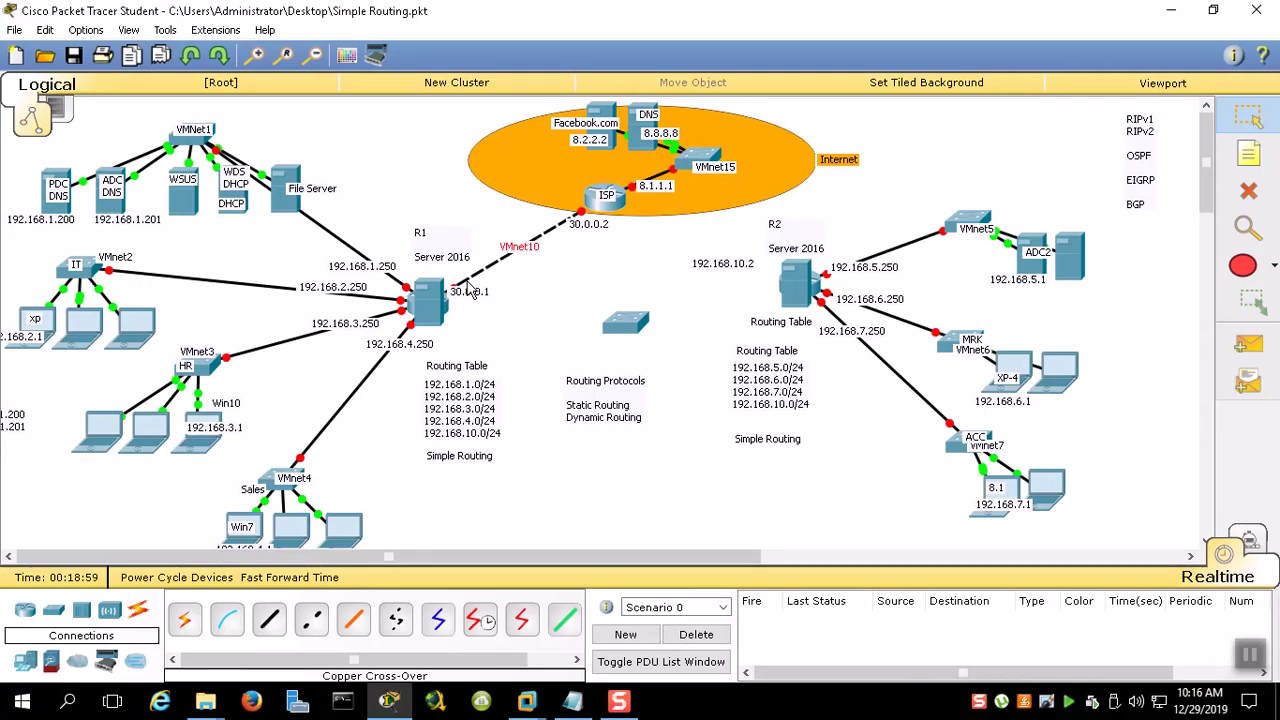
{"action": "mouse_move", "coordinate": [530, 692]}
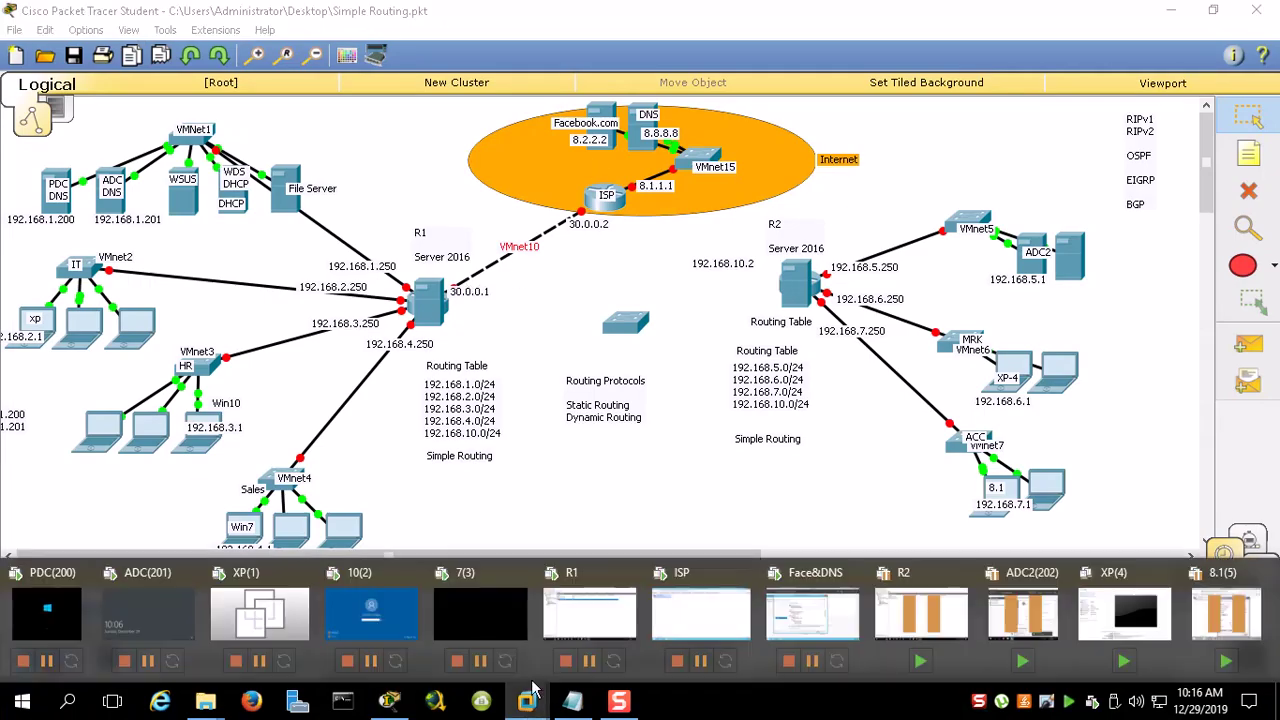
{"action": "left_click", "coordinate": [589, 613]}
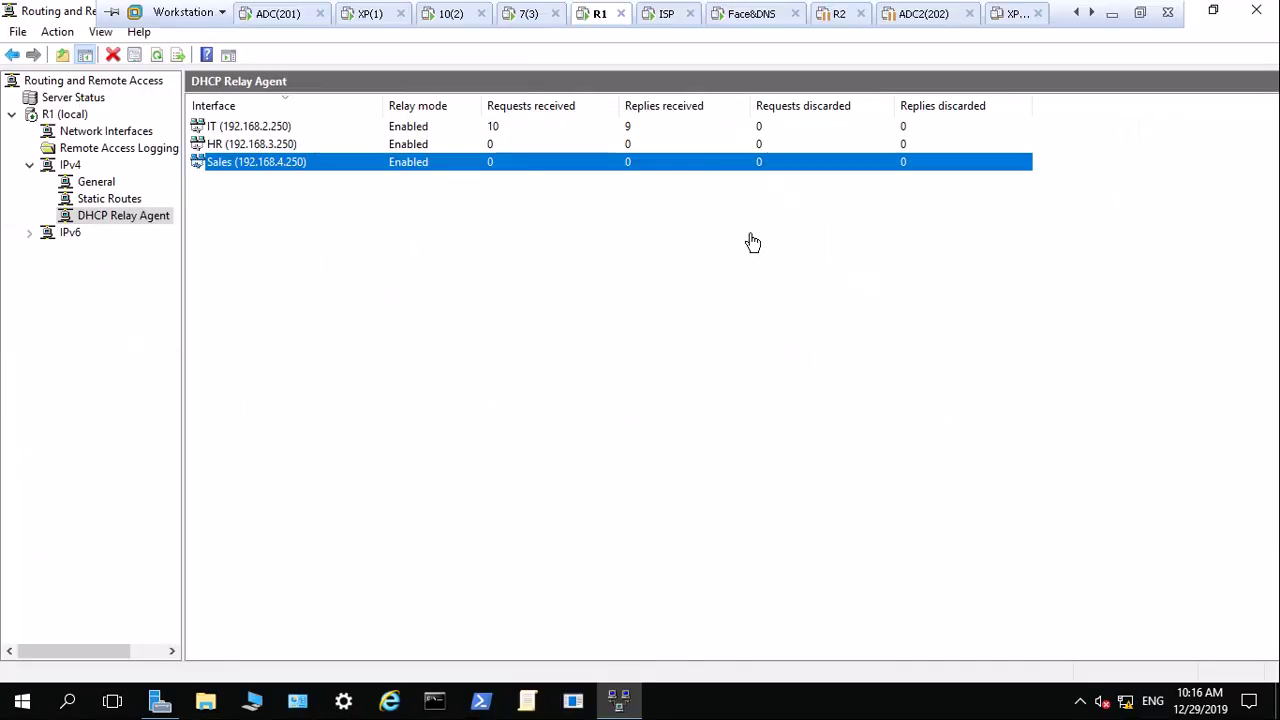
{"action": "left_click", "coordinate": [1255, 12]}
{"action": "right_click", "coordinate": [1125, 702]}
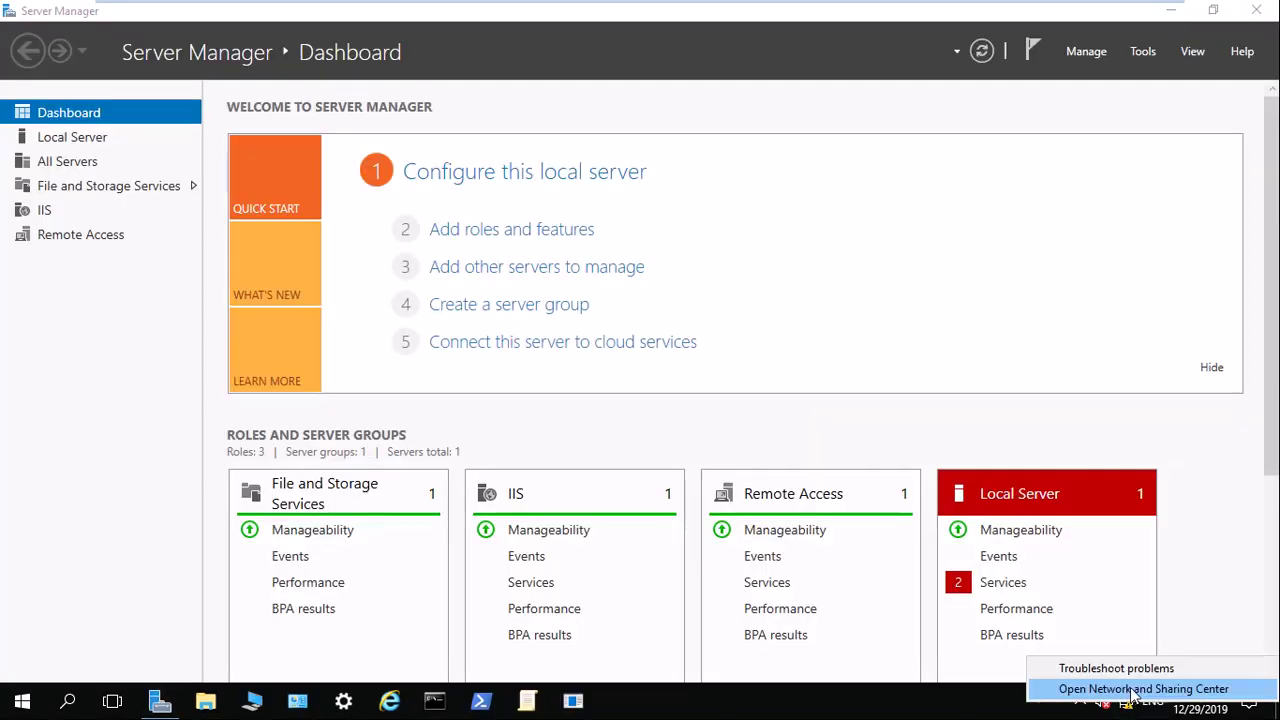
{"action": "left_click", "coordinate": [1137, 686]}
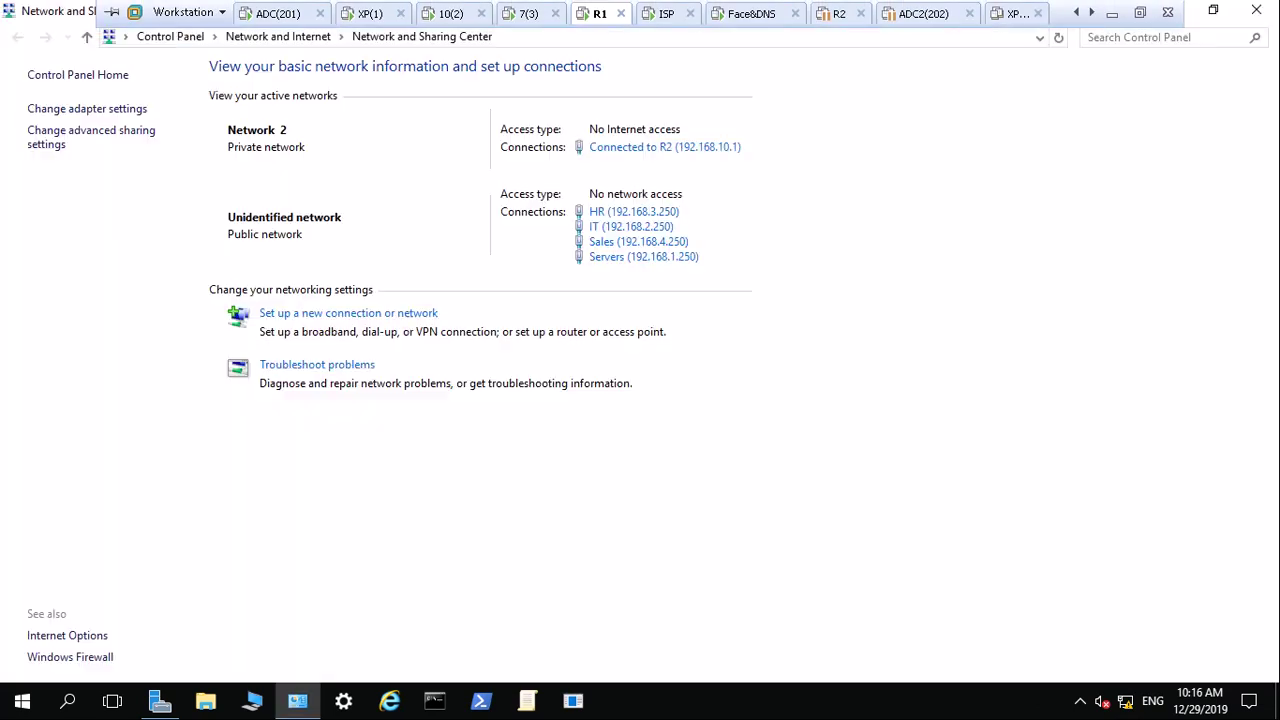
Check the virtual network assigned to Network Adapter 5 in R1's virtual machine settings
{"action": "right_click", "coordinate": [600, 13]}
{"action": "left_click", "coordinate": [681, 261]}
{"action": "left_click", "coordinate": [494, 290]}
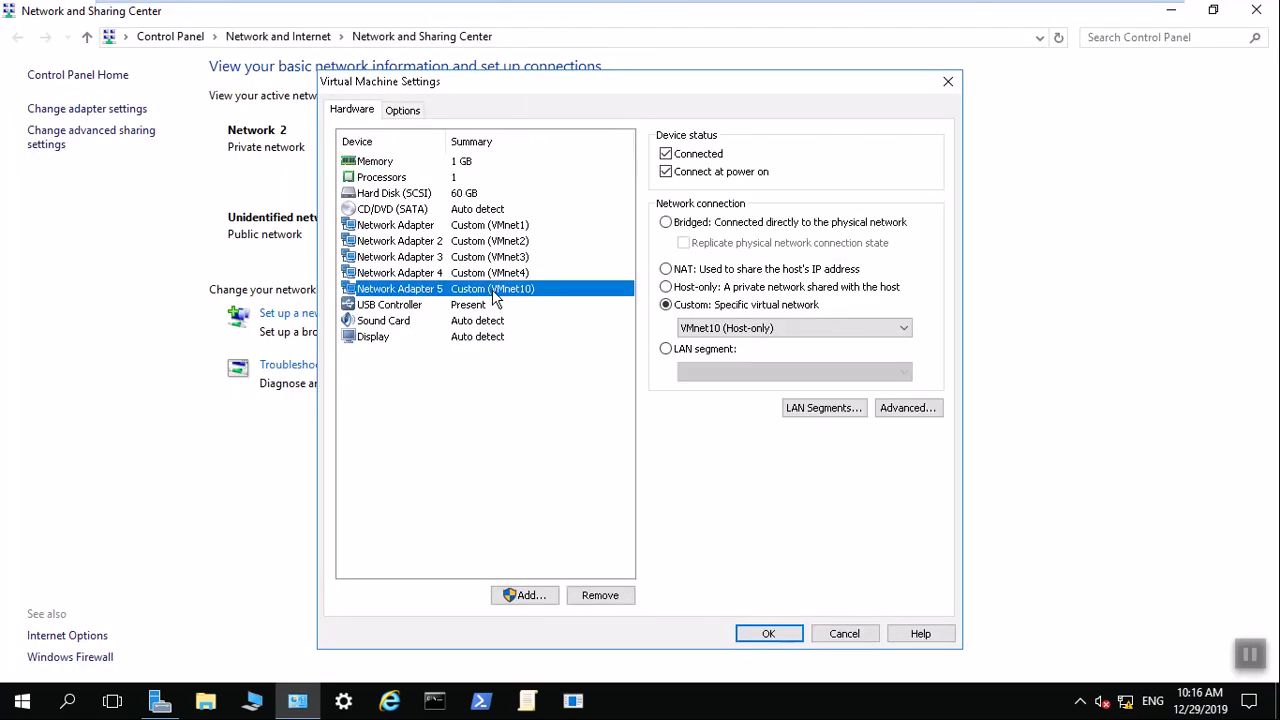
{"action": "left_click", "coordinate": [841, 633]}
Rename R1's "Connected to R2" network connection as "Connected to ISP (30.0.0.1)"
{"action": "left_click", "coordinate": [84, 110]}
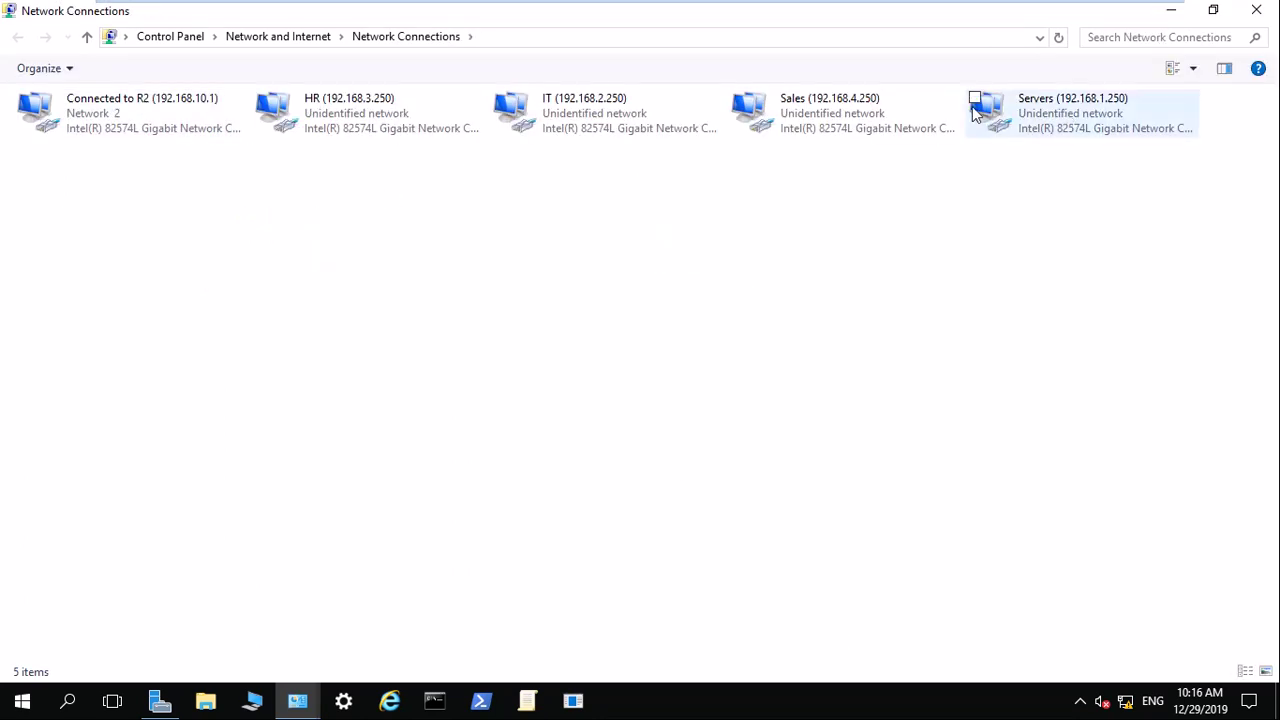
{"action": "left_click", "coordinate": [129, 112]}
{"action": "right_click", "coordinate": [129, 110]}
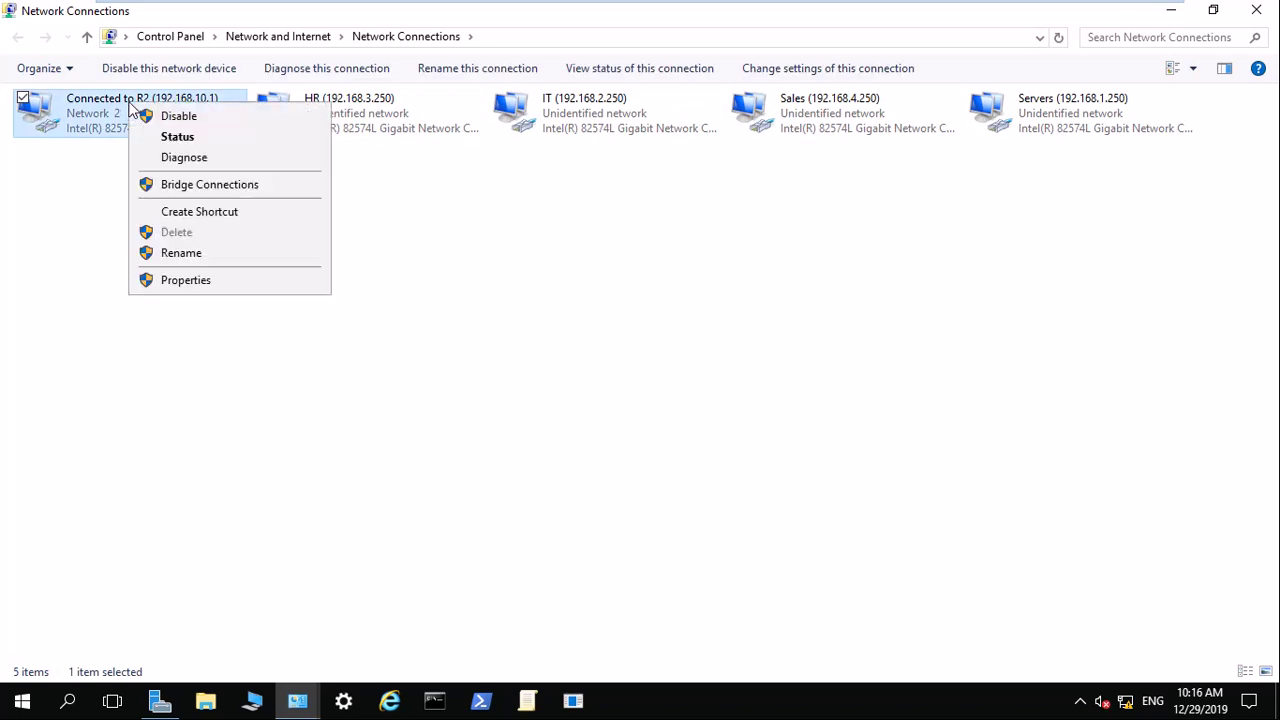
{"action": "left_click", "coordinate": [180, 252]}
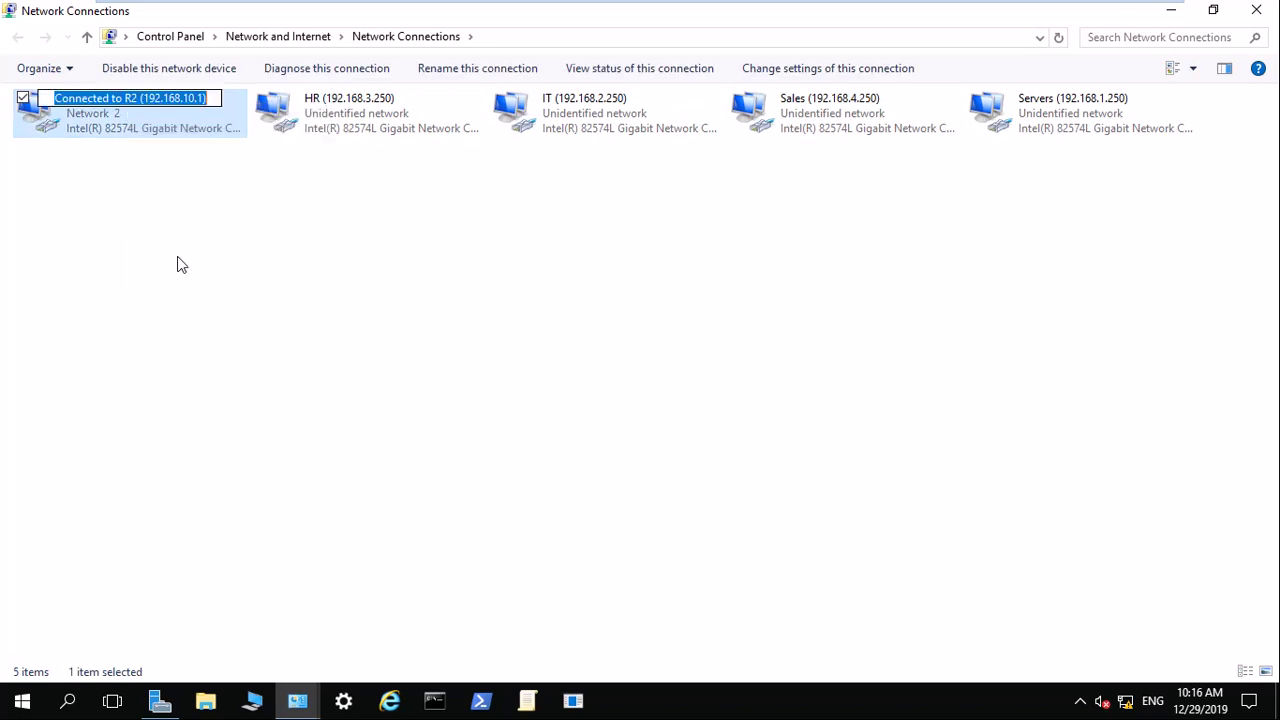
{"action": "type", "text": "Connected"}
{"action": "type", "text": "to ISP"}
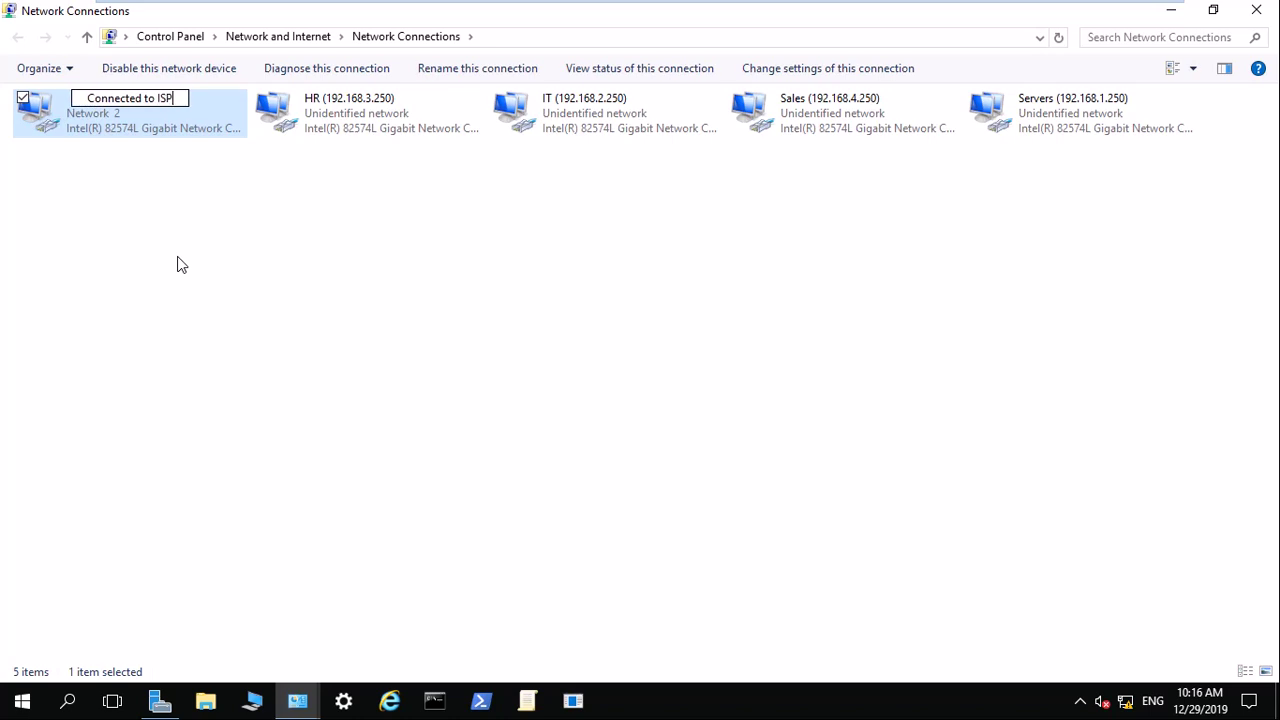
{"action": "type", "text": " ("}
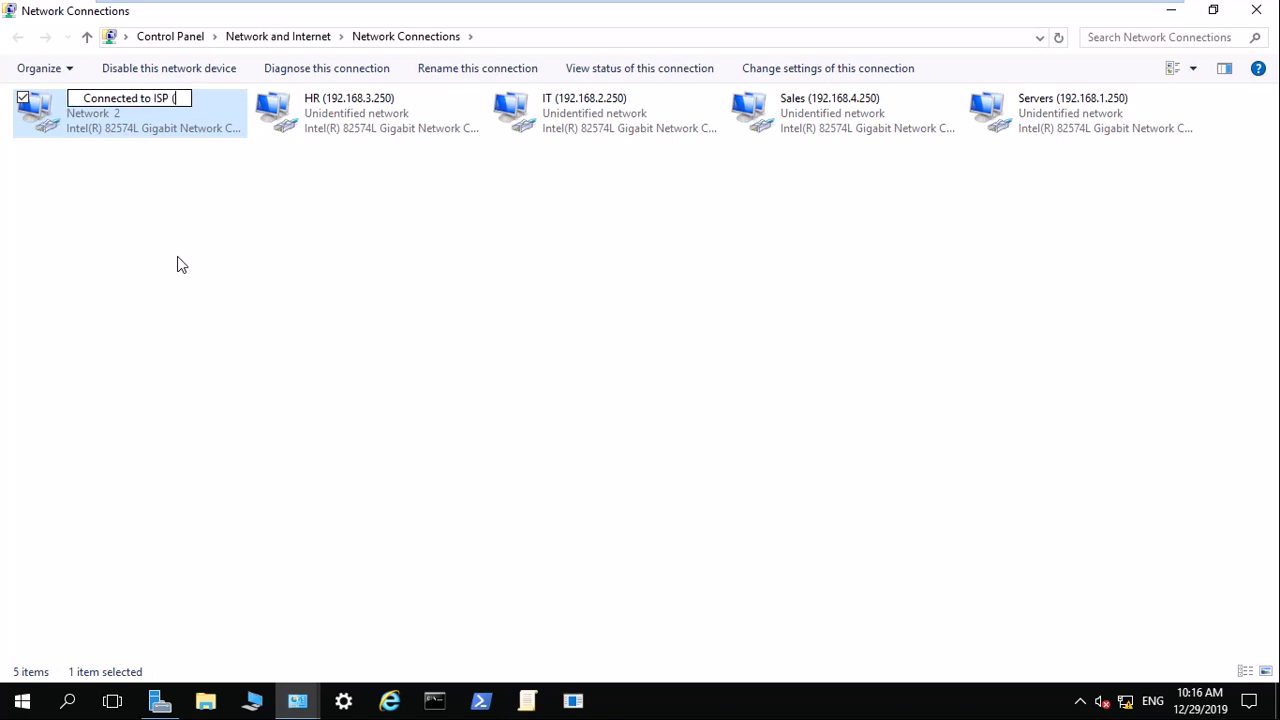
{"action": "type", "text": "30.0.0.1)"}
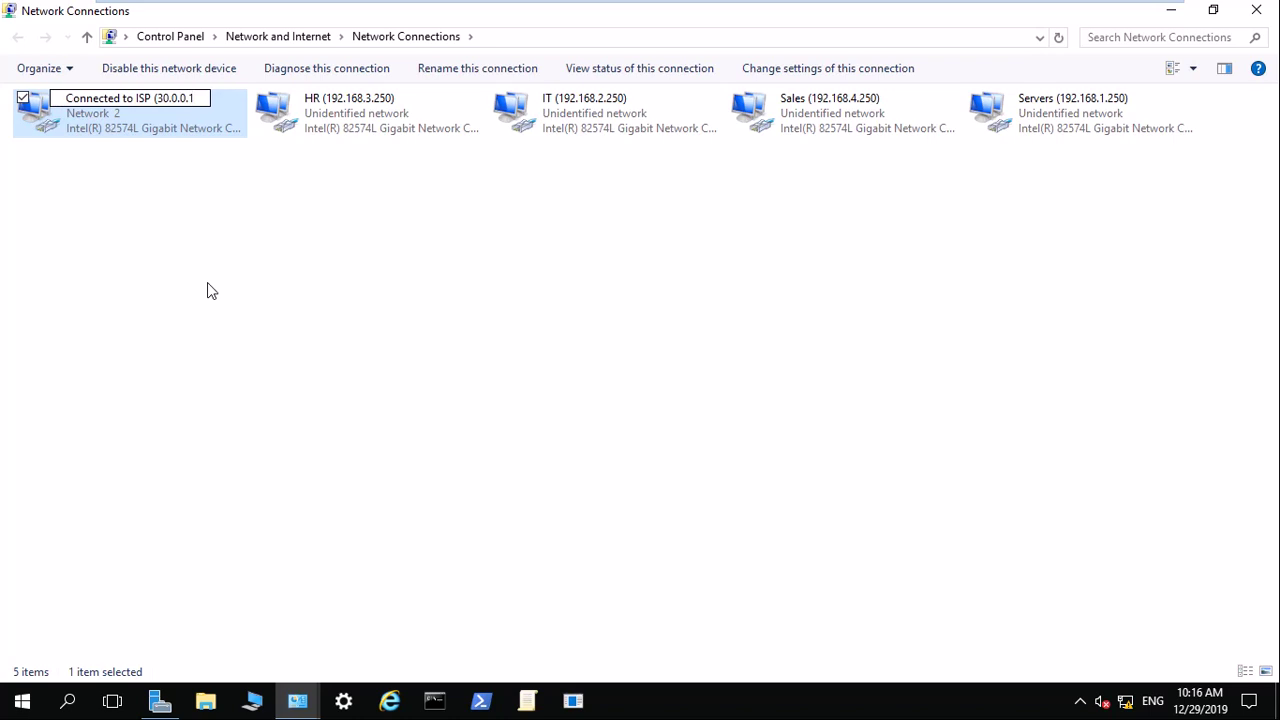
{"action": "left_click", "coordinate": [207, 291]}
Rename the ISP machine's customer connection as "Alex Customer (30.0.0.2)"
{"action": "mouse_move", "coordinate": [655, 25]}
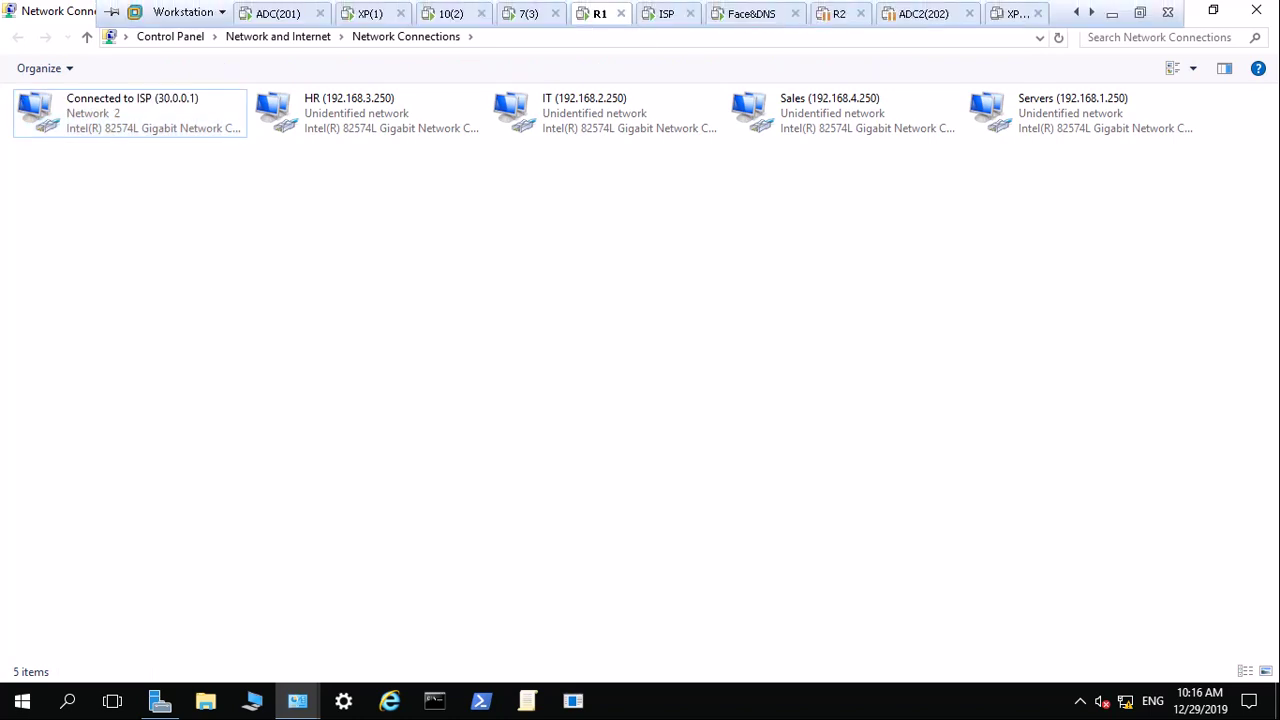
{"action": "left_click", "coordinate": [665, 13]}
{"action": "right_click", "coordinate": [110, 110]}
{"action": "left_click", "coordinate": [185, 251]}
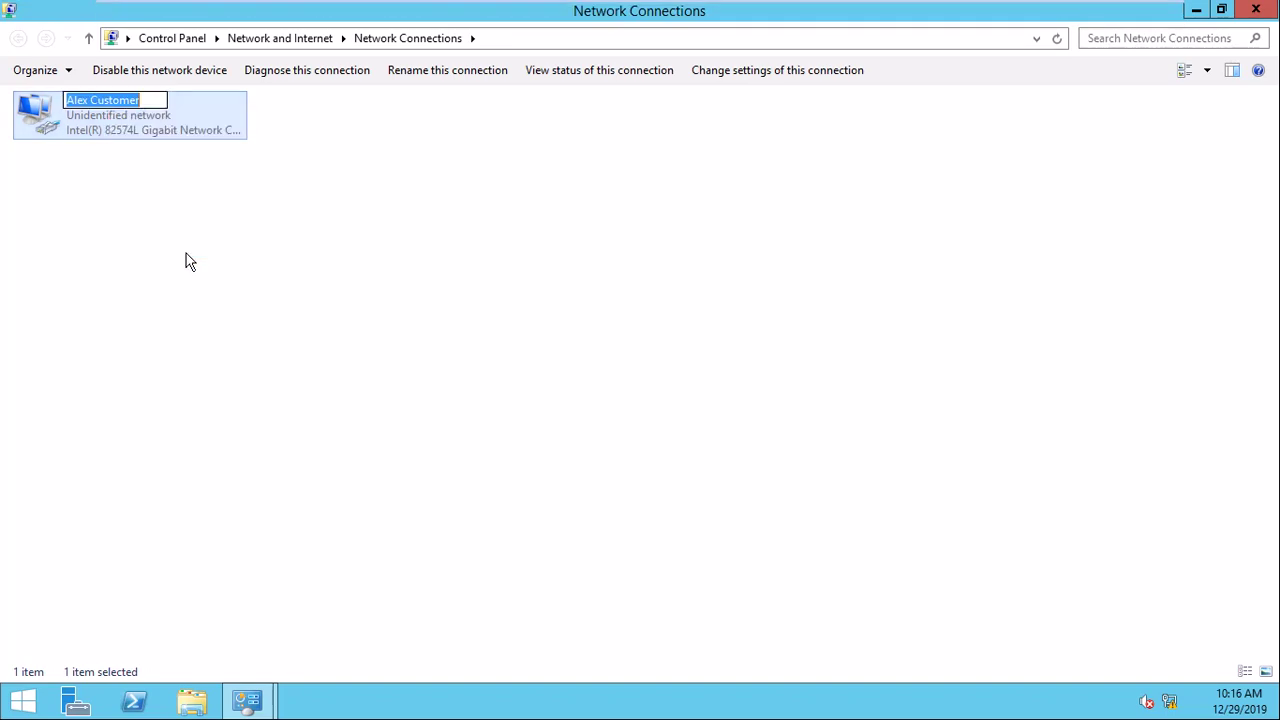
{"action": "left_click", "coordinate": [156, 101]}
{"action": "type", "text": "(30.0.0.2"}
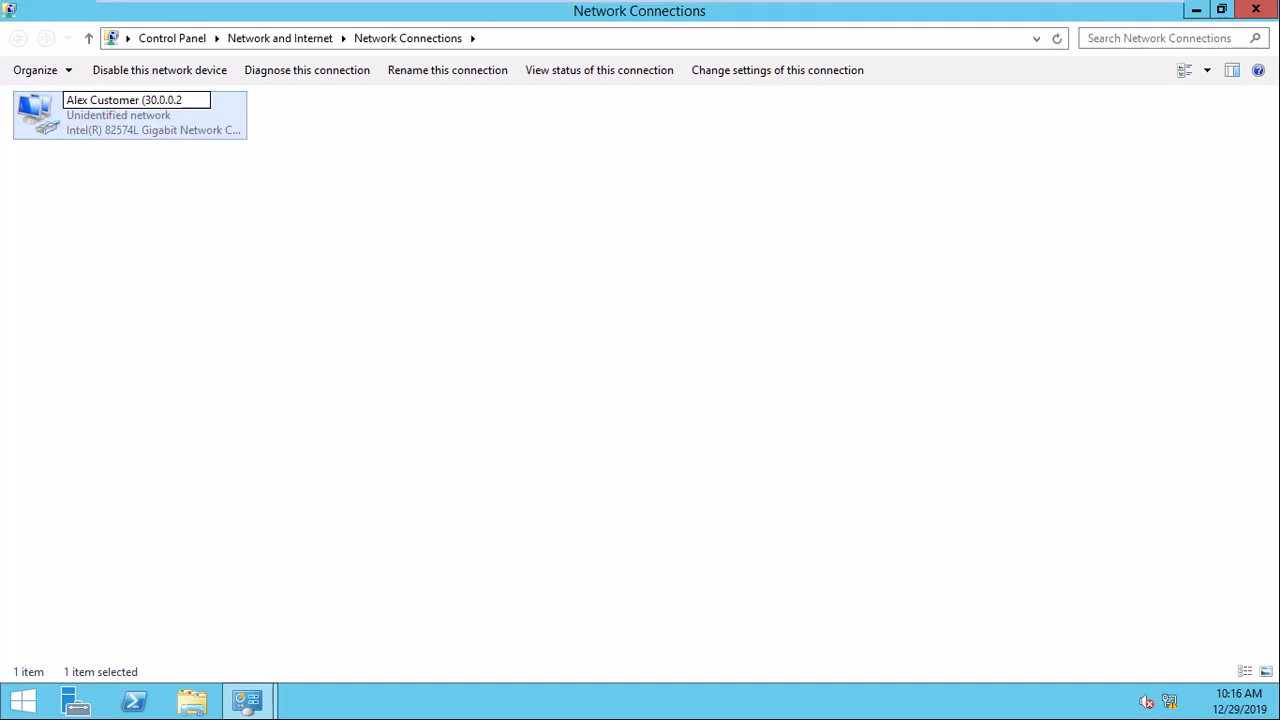
{"action": "left_click", "coordinate": [300, 358]}
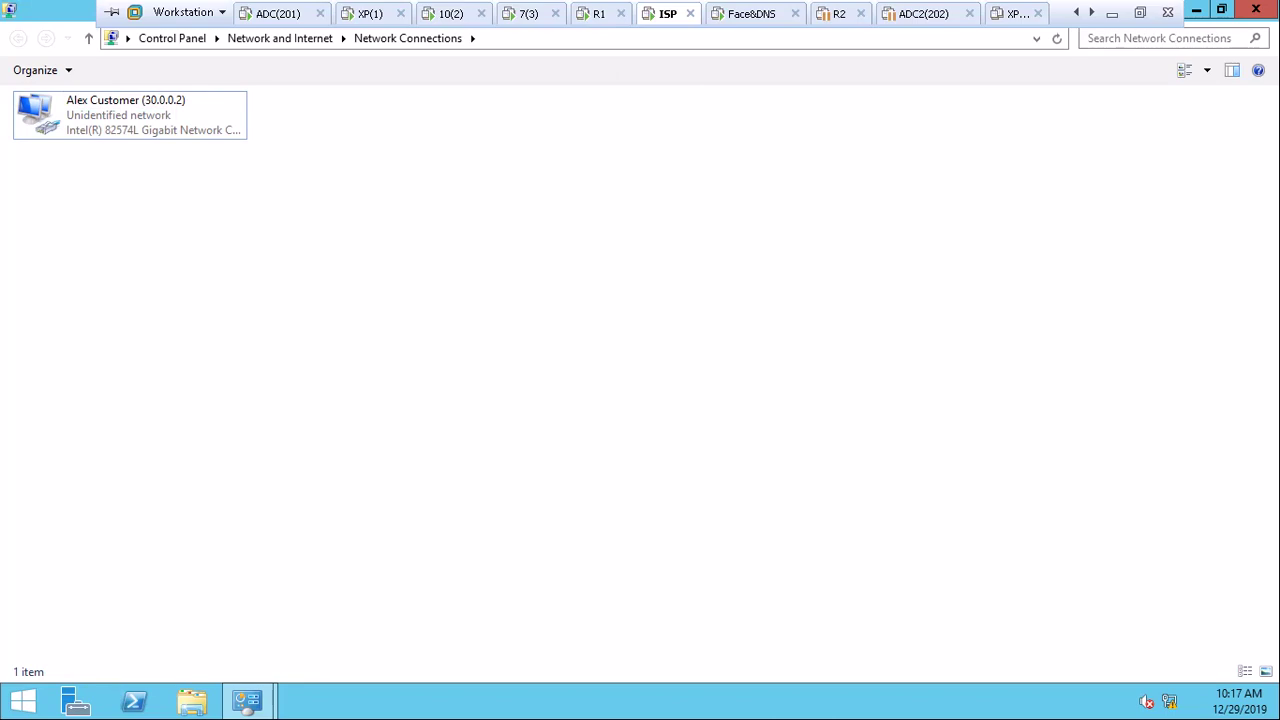
Set R1's ISP connection to the static IPv4 address 30.0.0.1 with mask 255.0.0.0, and return to the ISP machine
{"action": "left_click", "coordinate": [598, 14]}
{"action": "double_click", "coordinate": [129, 114]}
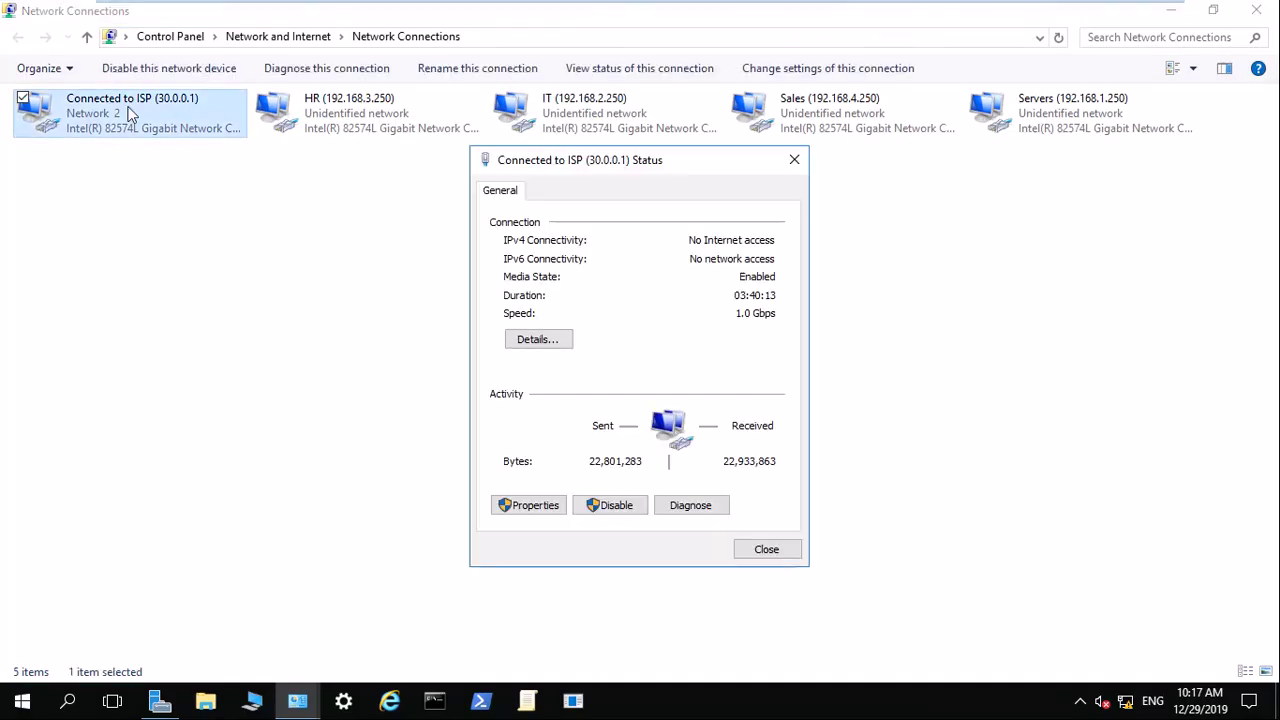
{"action": "left_click", "coordinate": [545, 507]}
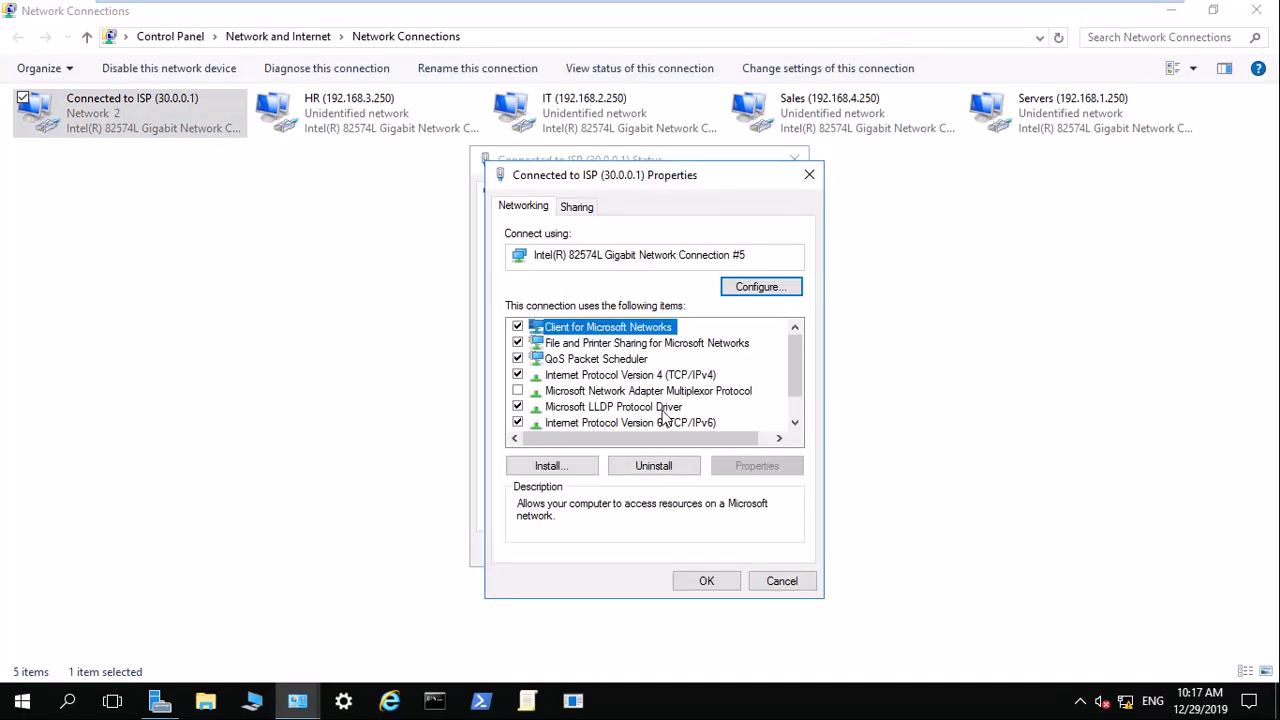
{"action": "double_click", "coordinate": [676, 377]}
{"action": "left_click", "coordinate": [634, 364]}
{"action": "left_click", "coordinate": [640, 382]}
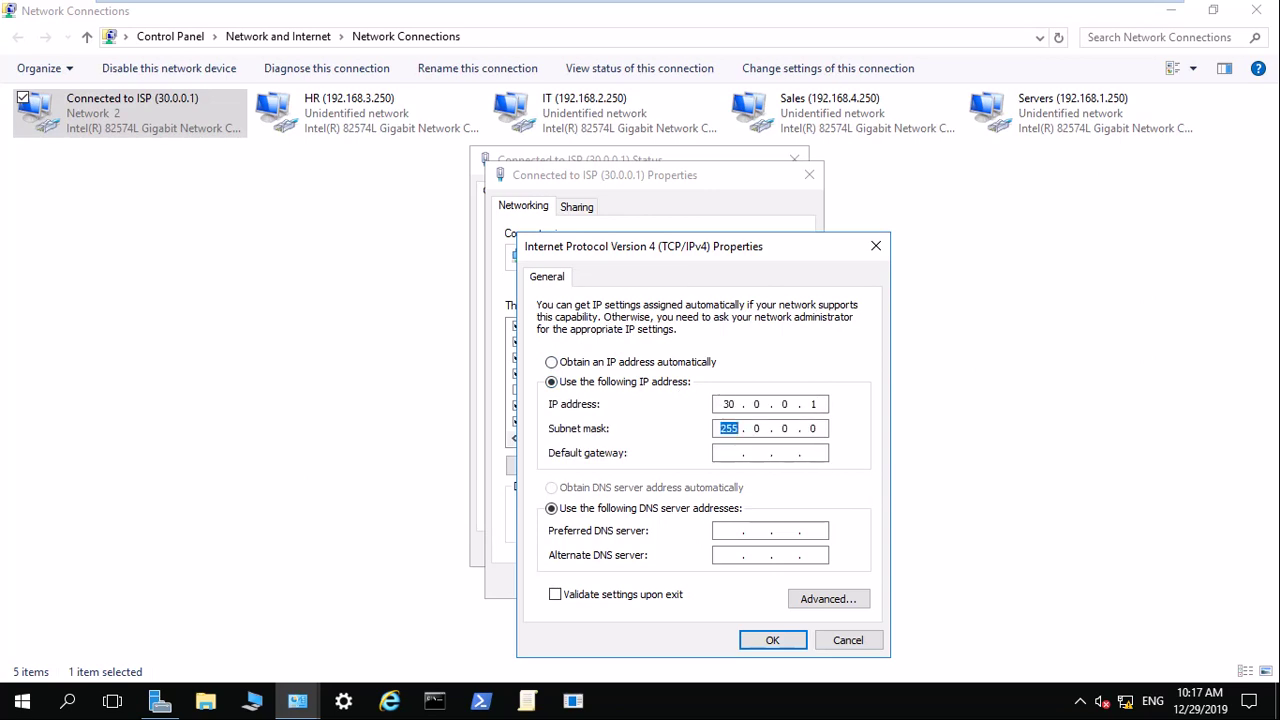
{"action": "key", "text": "Tab"}
{"action": "left_click", "coordinate": [738, 456]}
{"action": "left_click", "coordinate": [768, 645]}
{"action": "left_click", "coordinate": [706, 581]}
{"action": "left_click", "coordinate": [768, 549]}
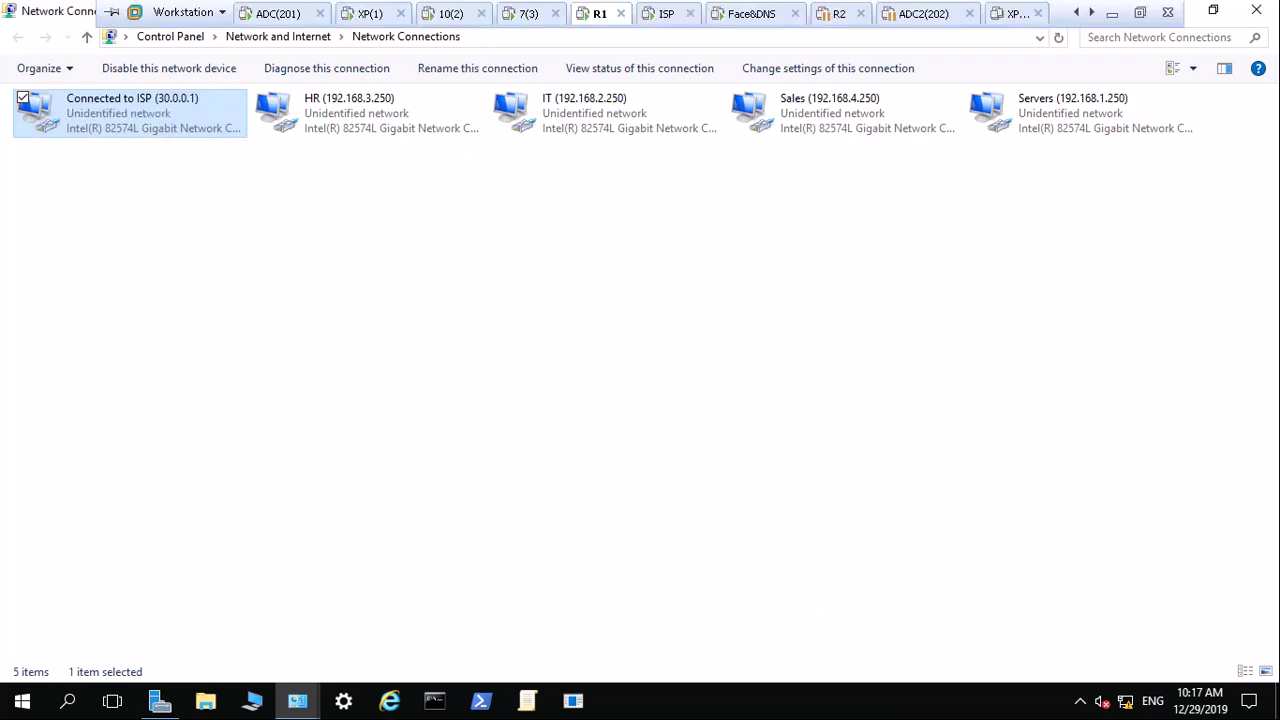
{"action": "left_click", "coordinate": [668, 14]}
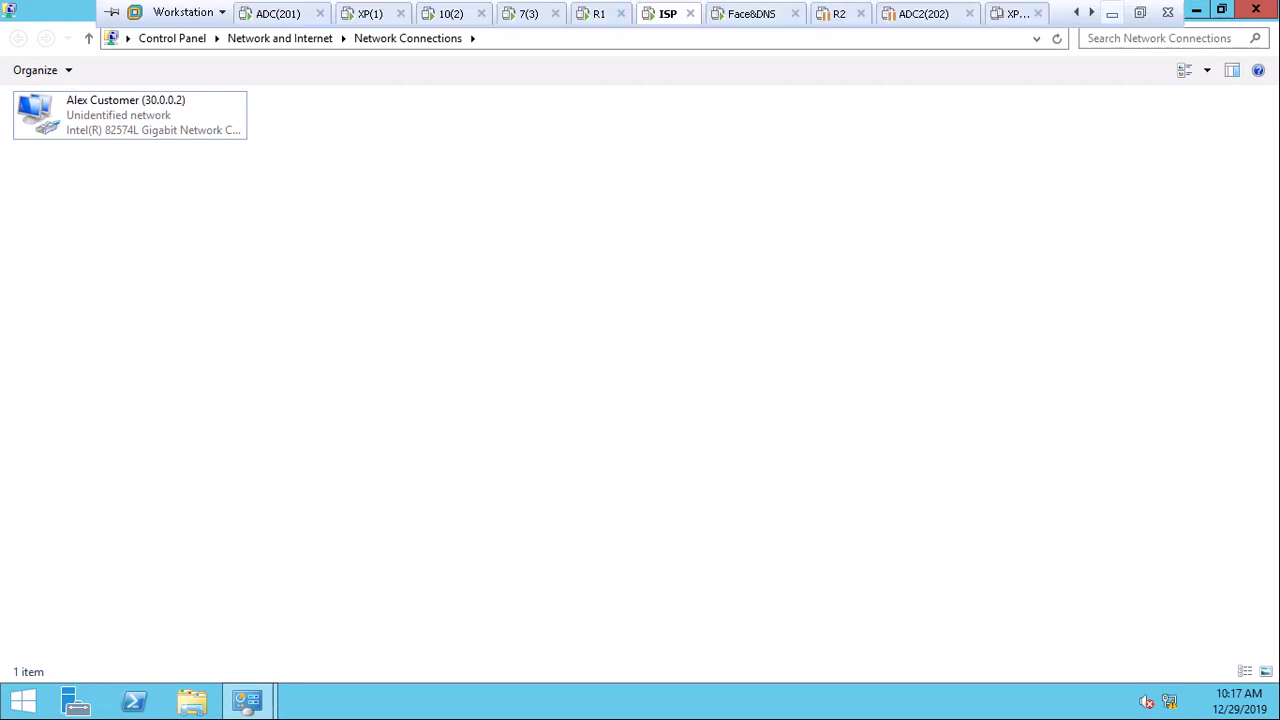
Switch to the R1 machine and ping 30.0.0.2 from its Command Prompt, closing the prompt when done
{"action": "left_click", "coordinate": [1112, 14]}
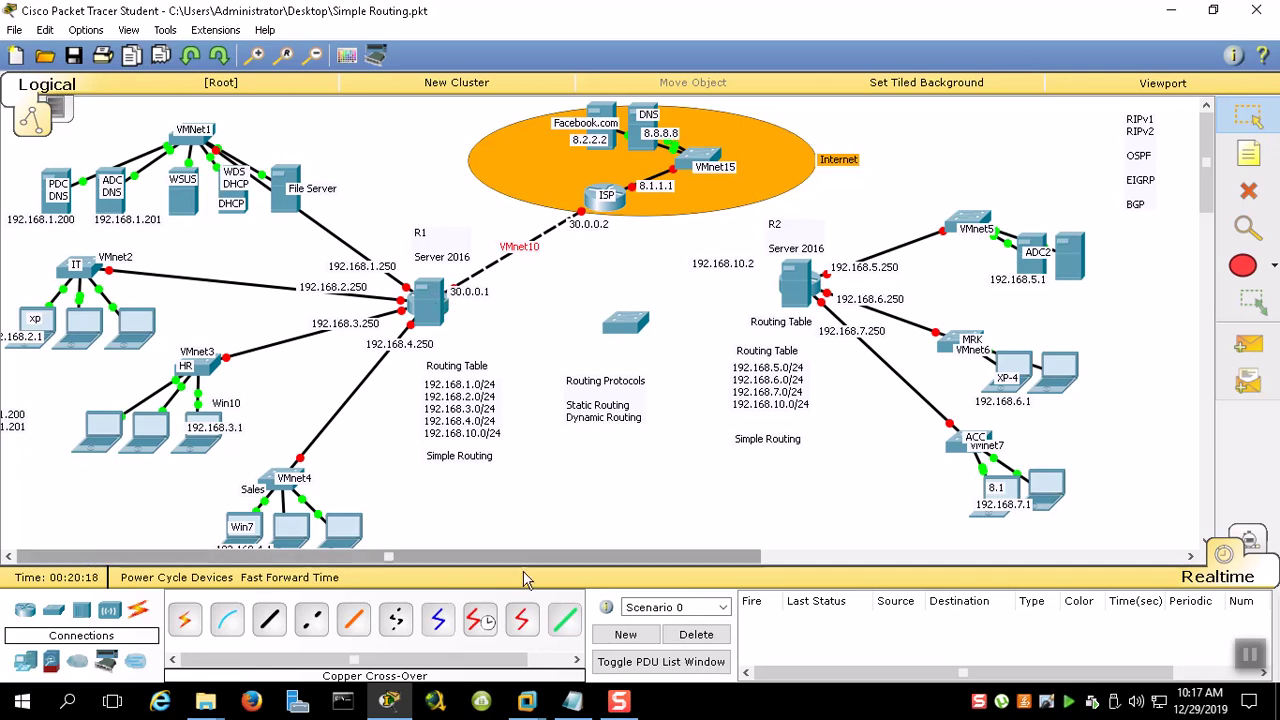
{"action": "mouse_move", "coordinate": [527, 700]}
{"action": "left_click", "coordinate": [645, 583]}
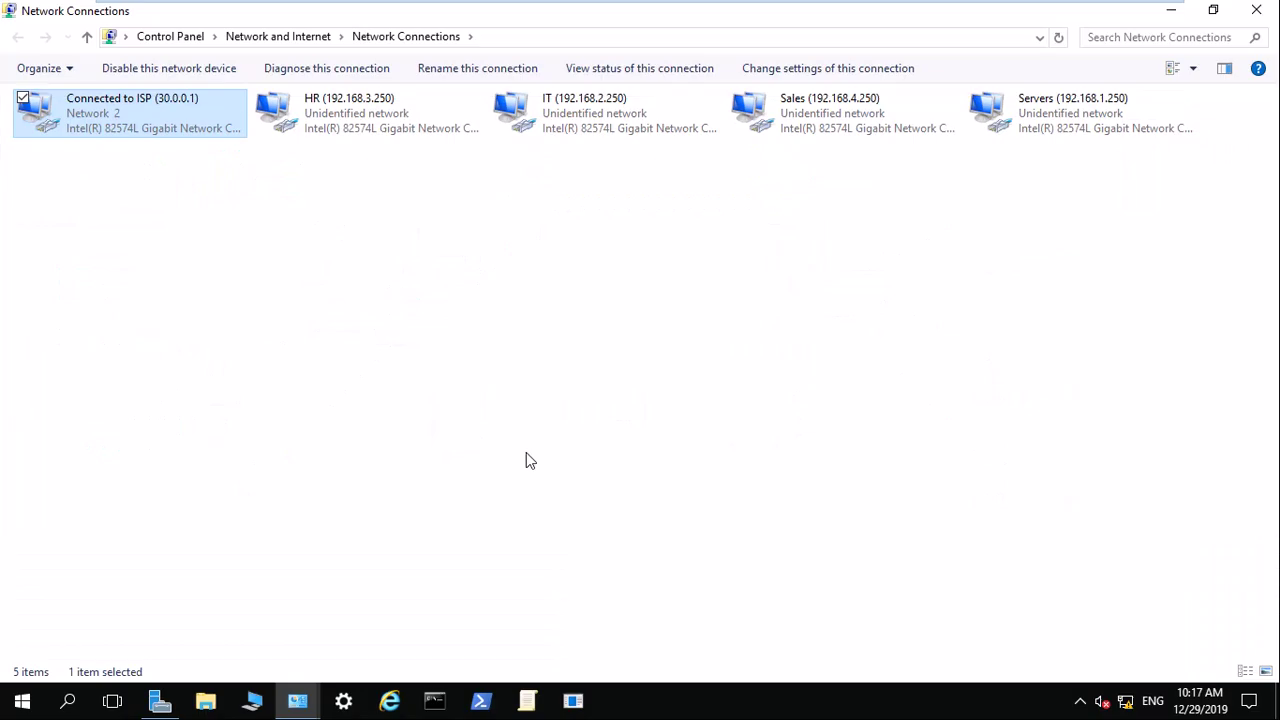
{"action": "left_click", "coordinate": [434, 700]}
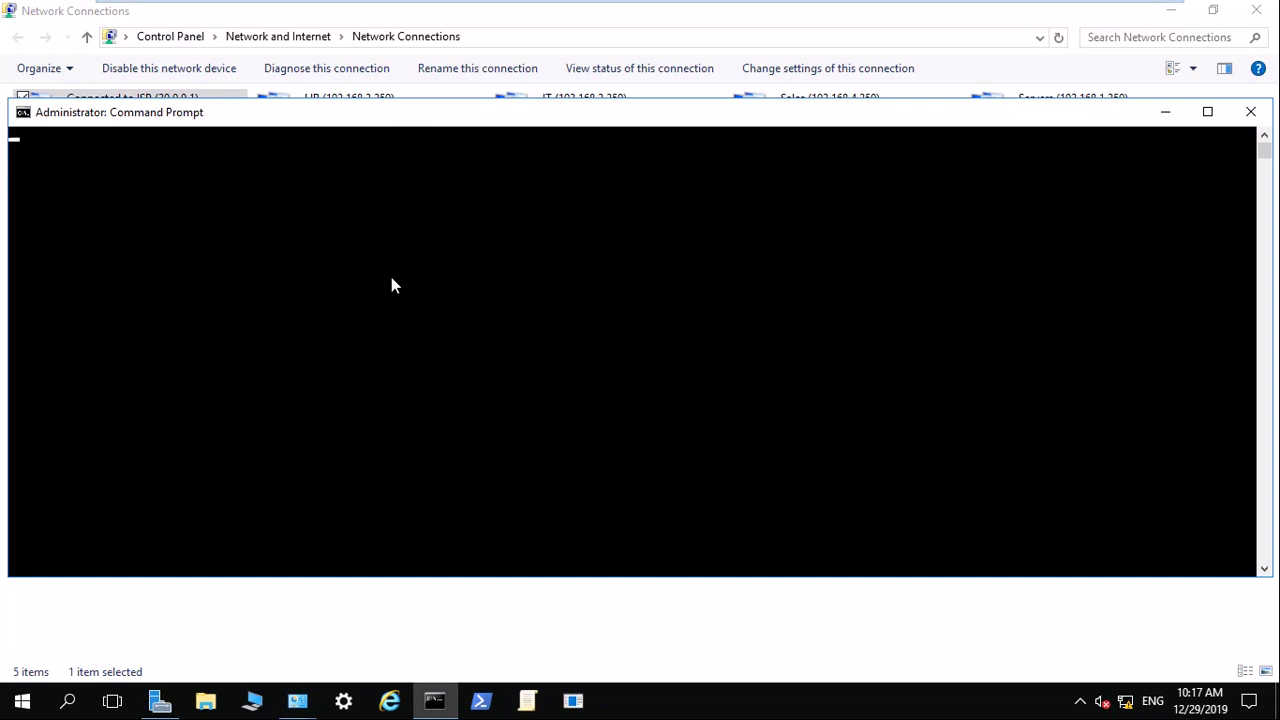
{"action": "type", "text": "ping "}
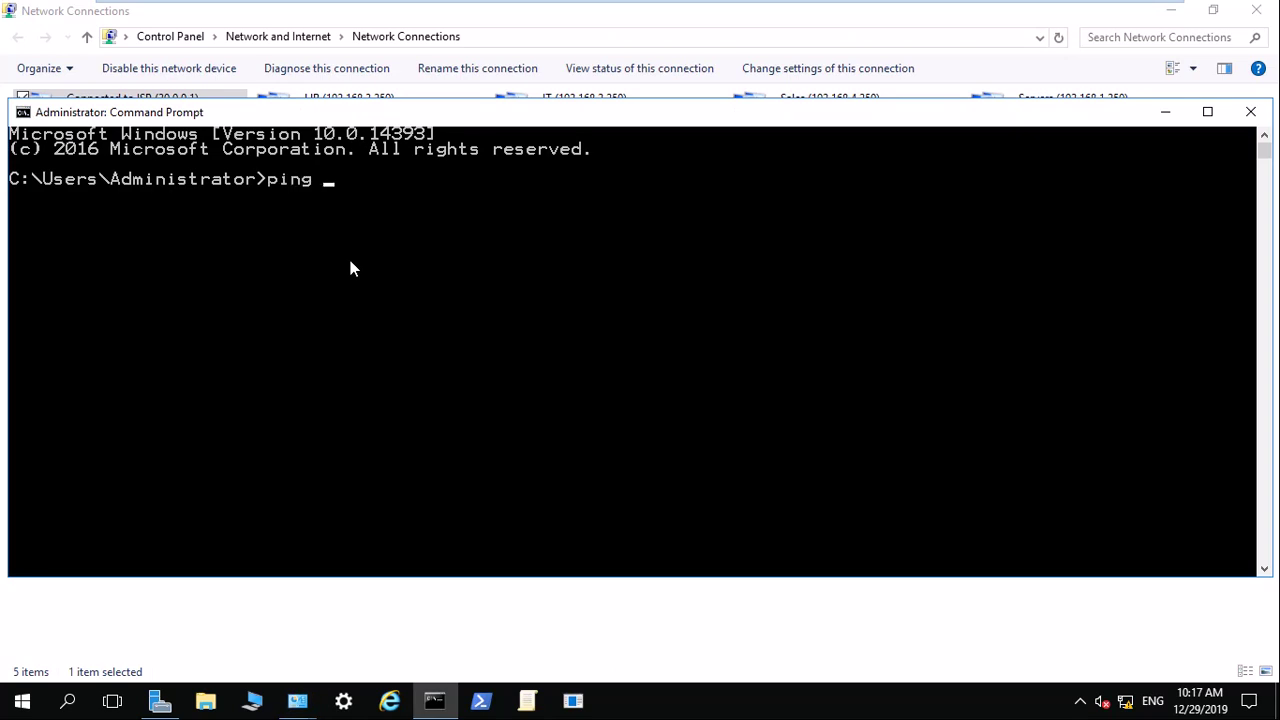
{"action": "type", "text": "30.0.0.2"}
{"action": "key", "text": "Return"}
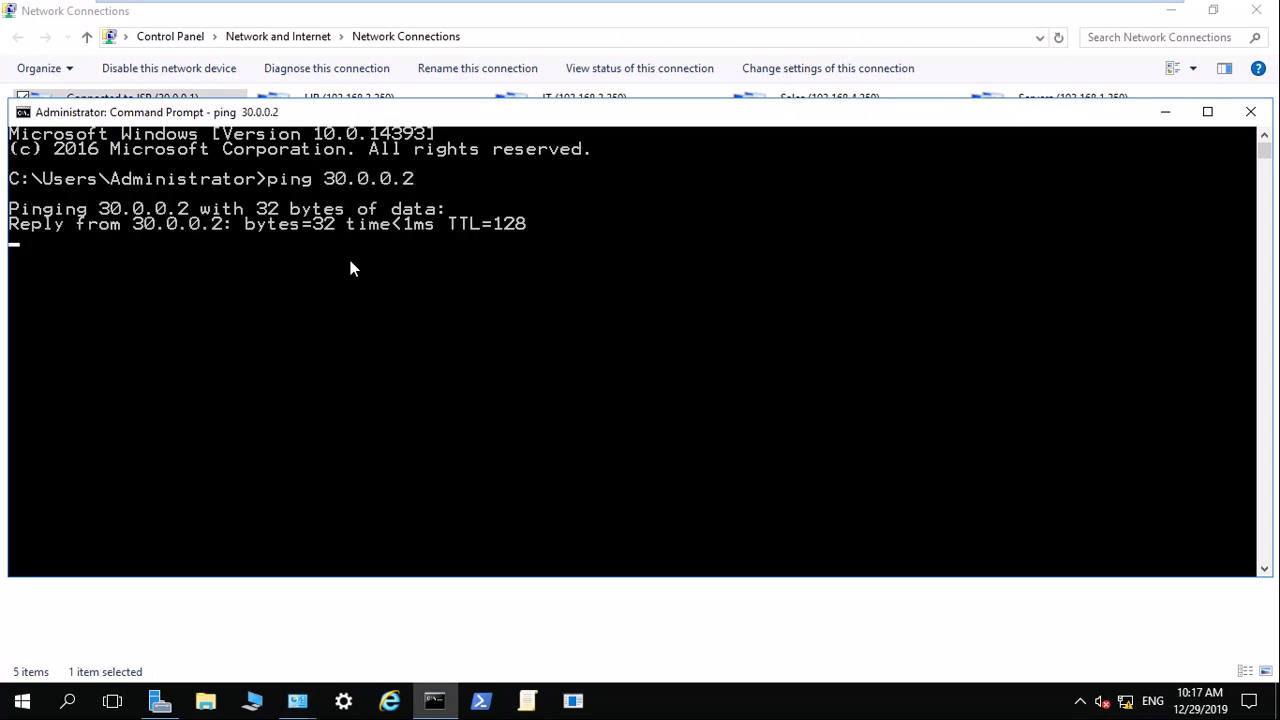
{"action": "left_click", "coordinate": [1250, 111]}
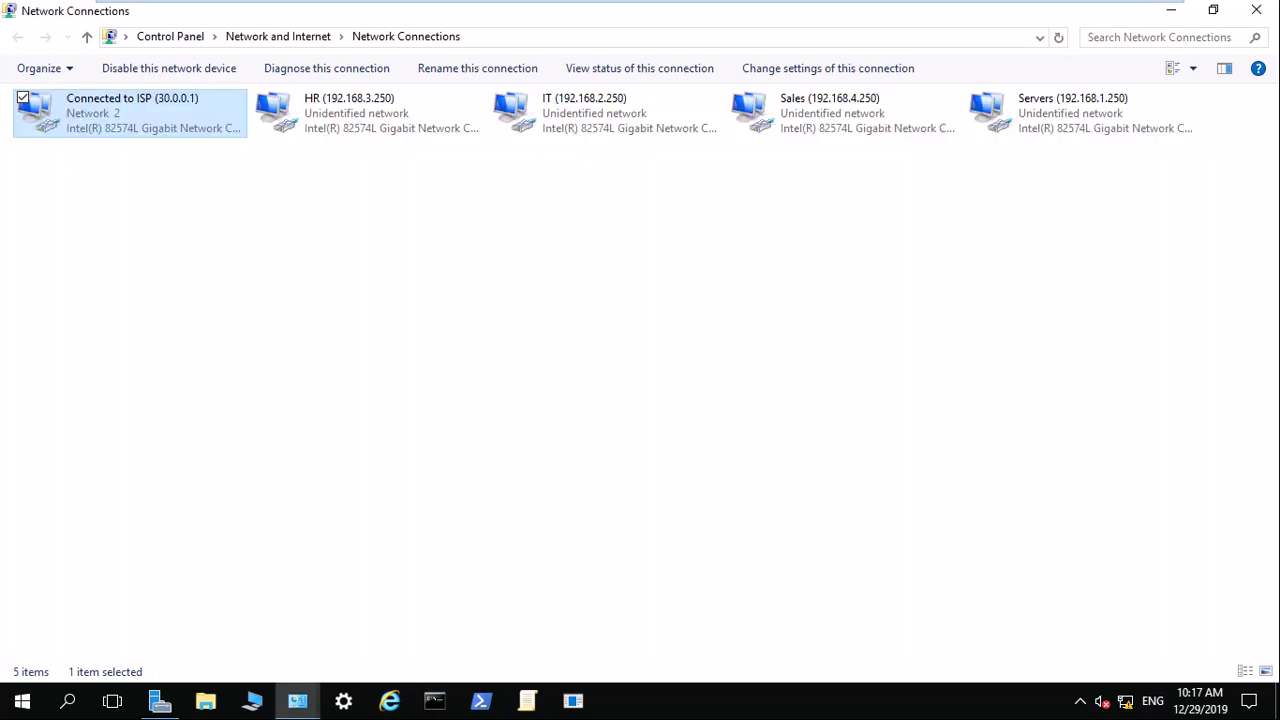
{"action": "mouse_move", "coordinate": [1045, 18]}
{"action": "left_click", "coordinate": [1111, 13]}
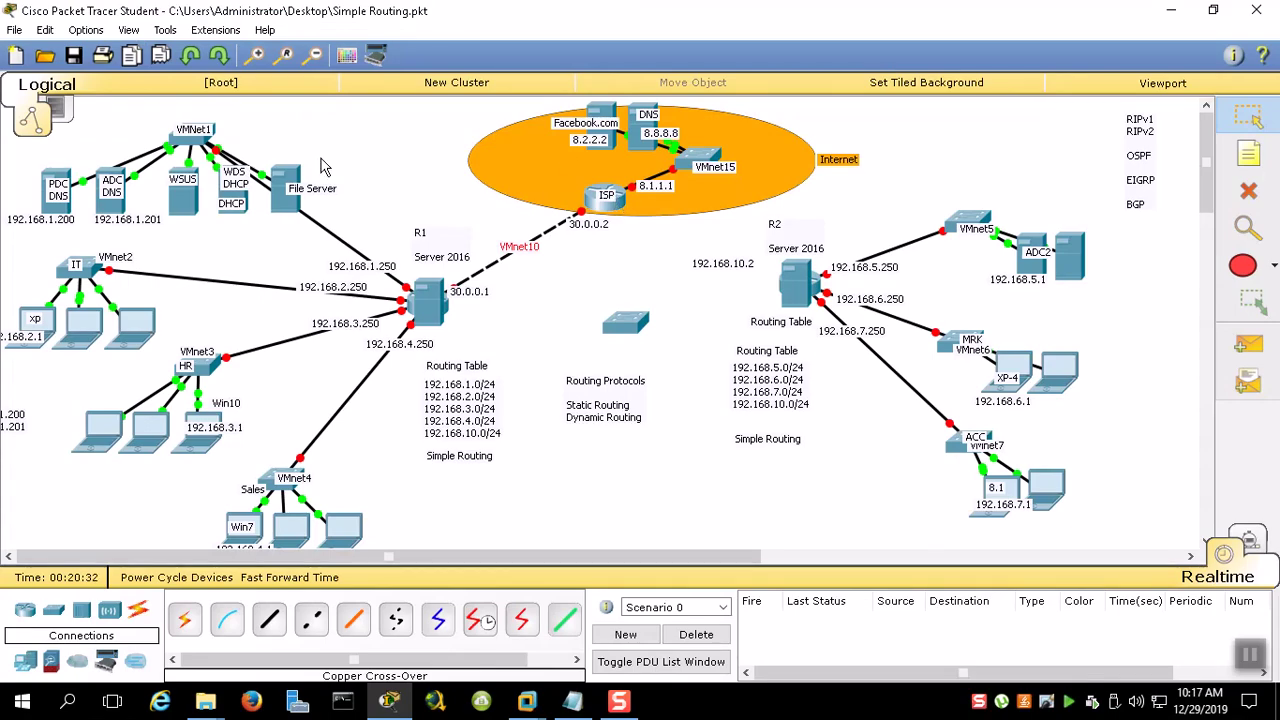
{"action": "left_click_drag", "start_coordinate": [352, 127], "coordinate": [97, 540]}
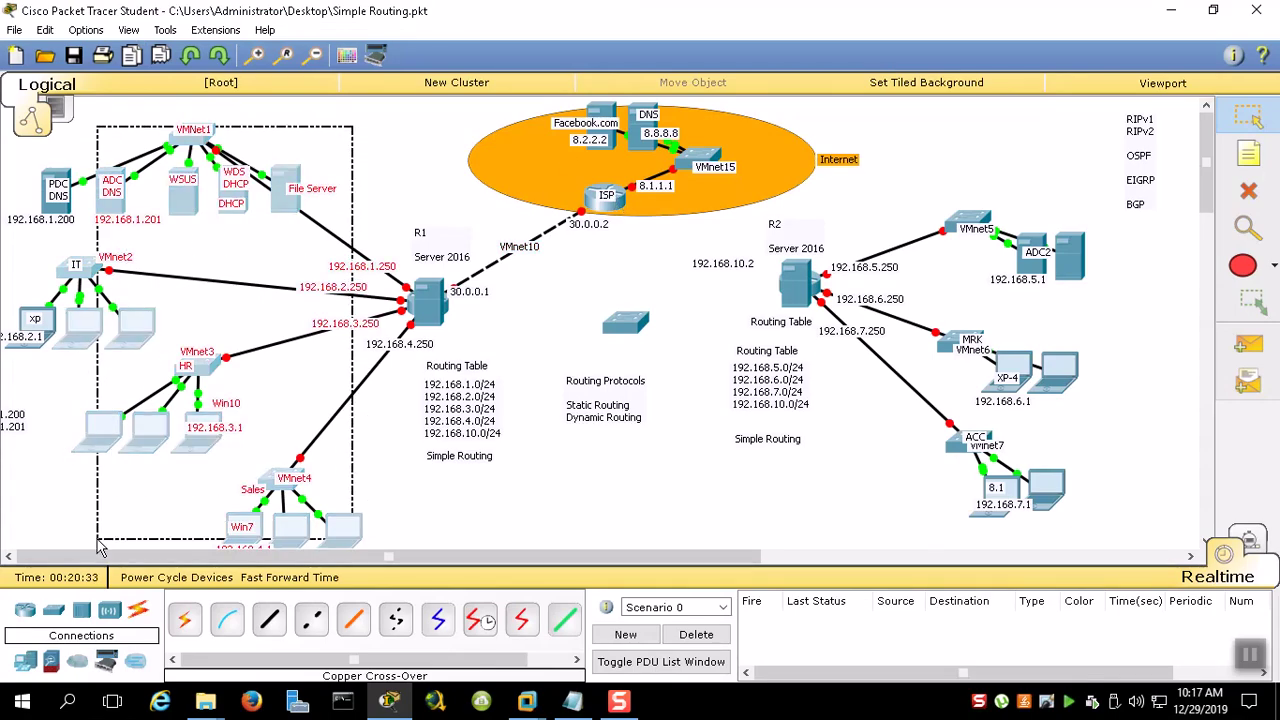
{"action": "left_click_drag", "start_coordinate": [342, 125], "coordinate": [69, 540]}
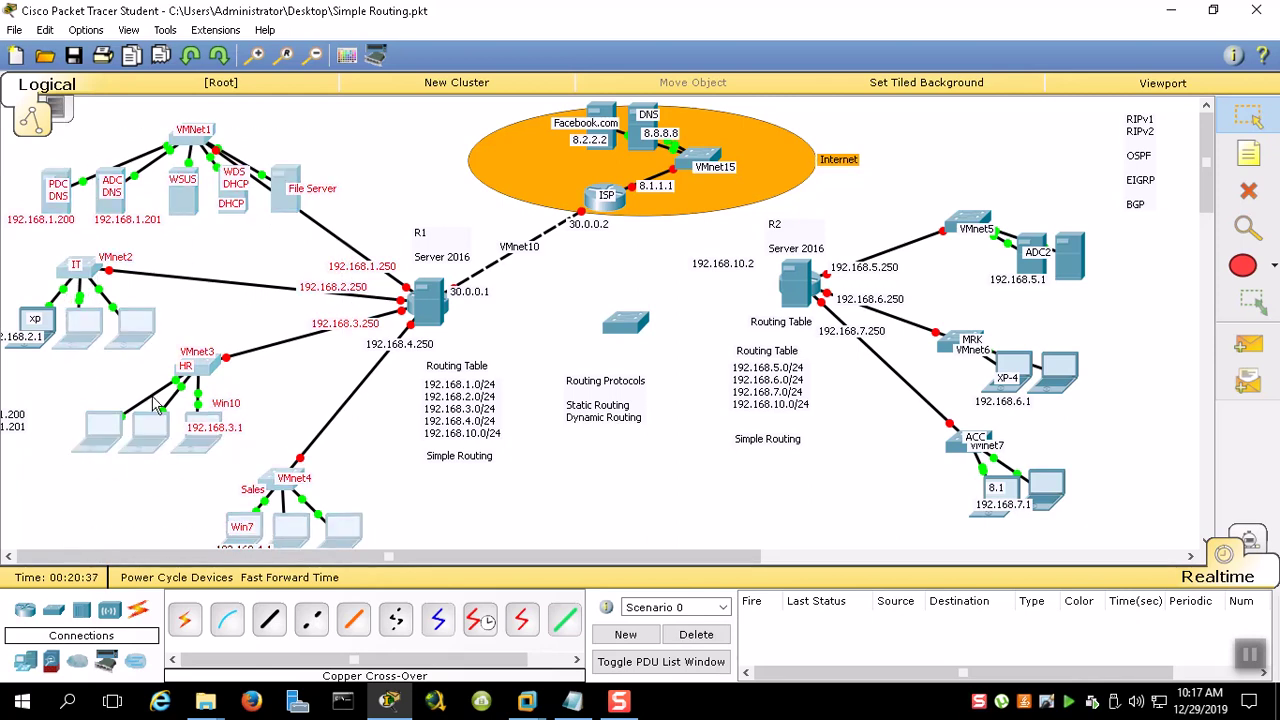
{"action": "left_click_drag", "start_coordinate": [380, 118], "coordinate": [70, 525]}
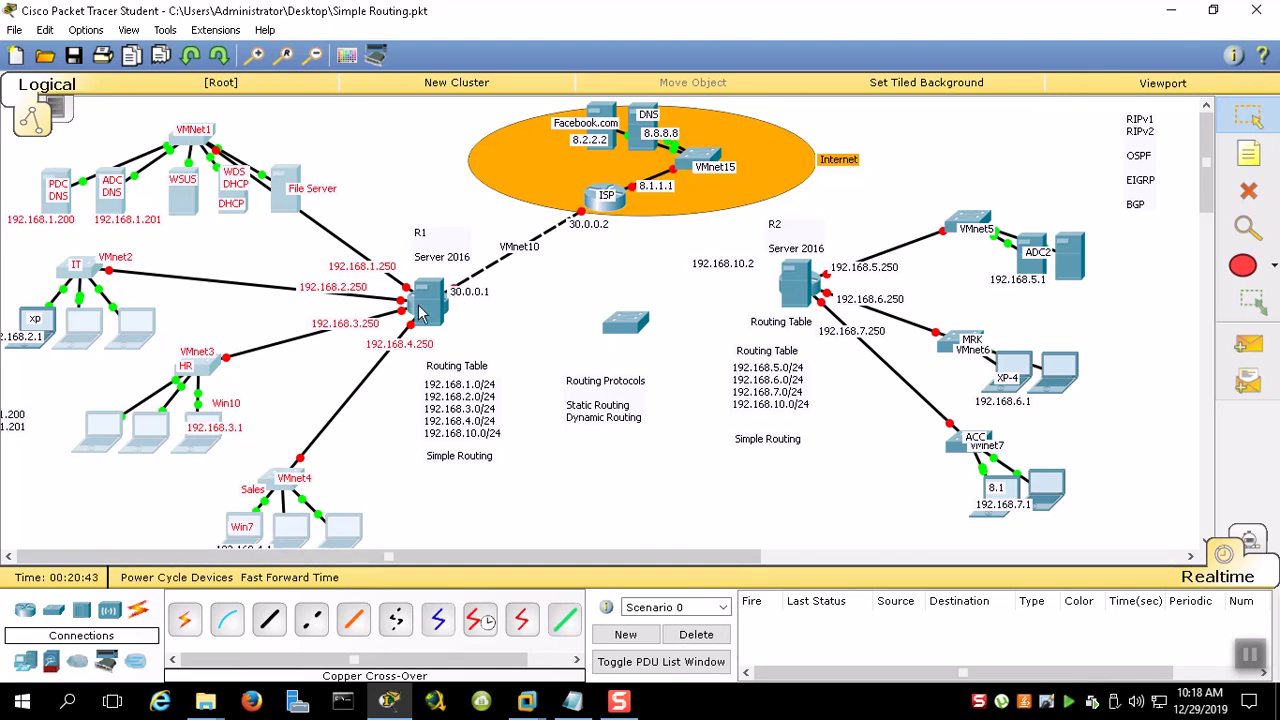
{"action": "left_click", "coordinate": [576, 278]}
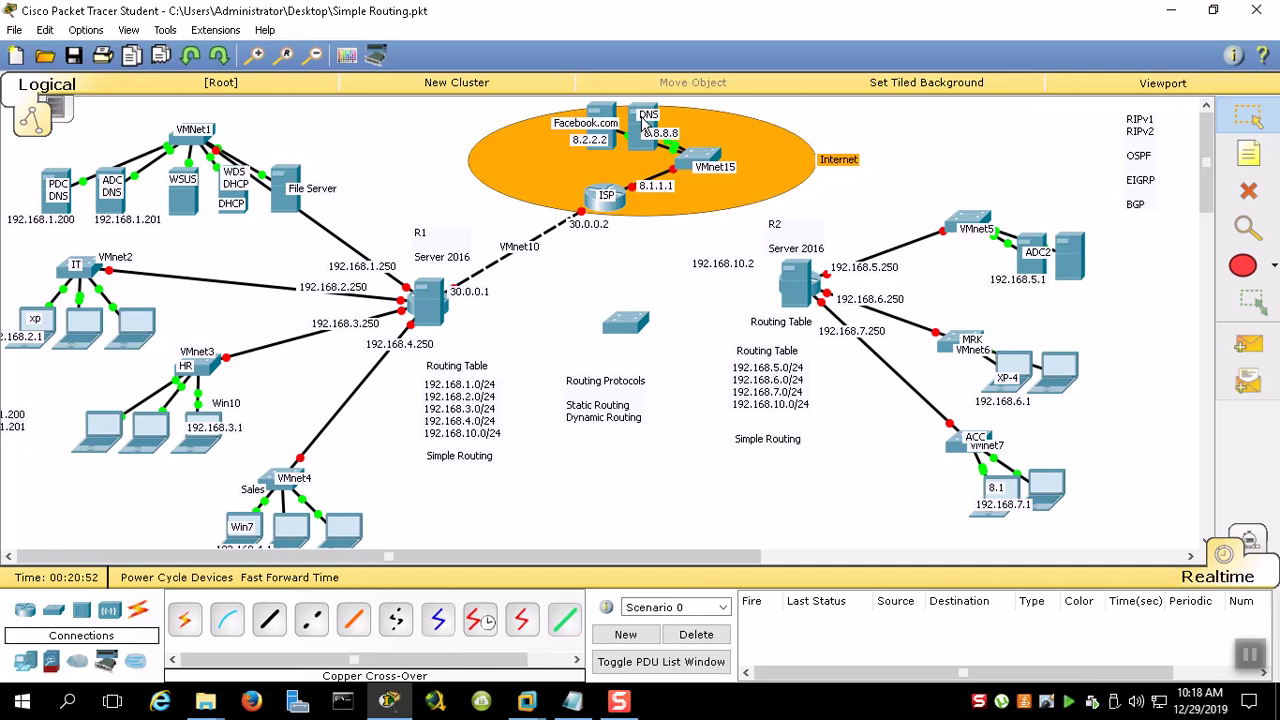
Add a second network adapter to the ISP virtual machine, connected to the custom network VMnet15 (Host-only)
{"action": "left_click", "coordinate": [530, 704]}
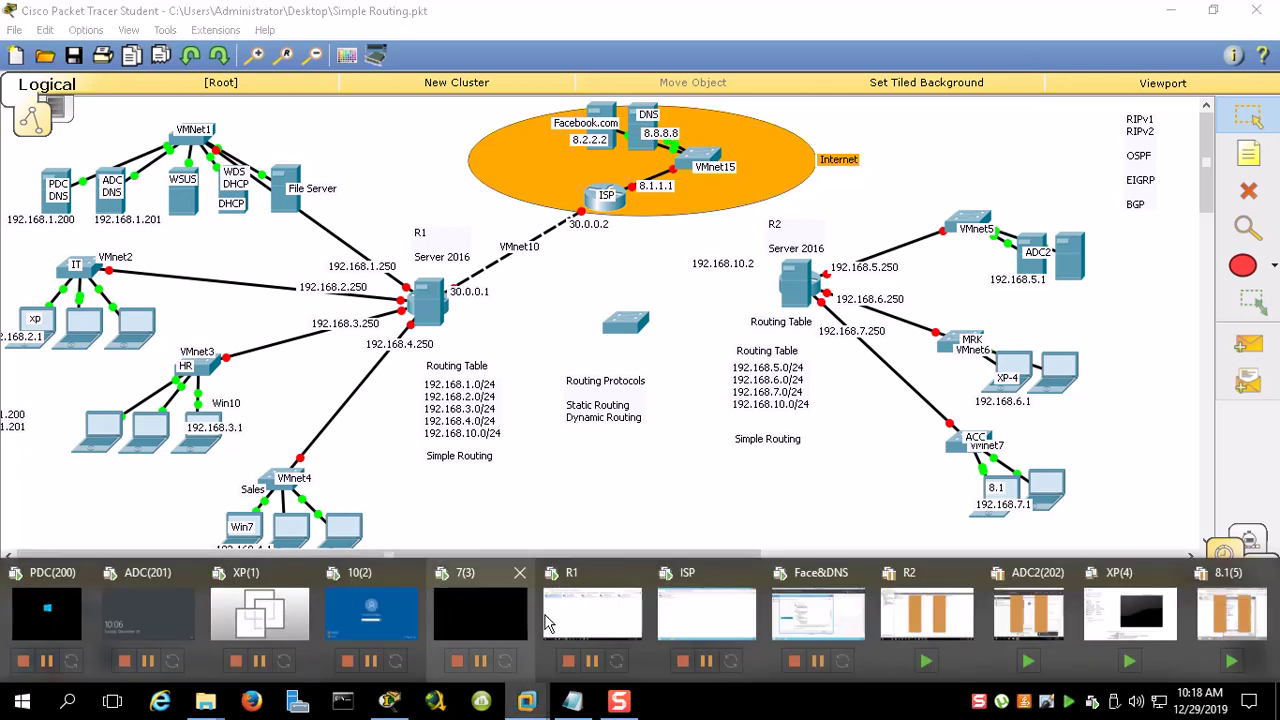
{"action": "left_click", "coordinate": [614, 598]}
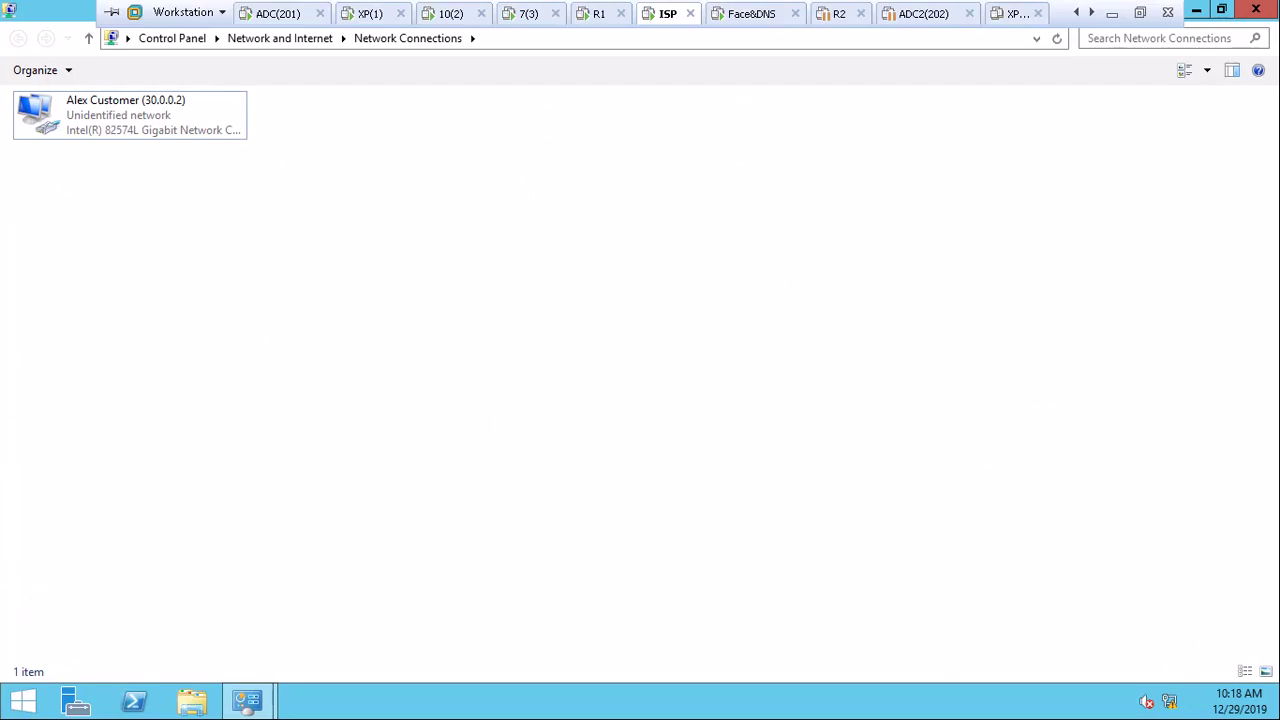
{"action": "right_click", "coordinate": [668, 14]}
{"action": "left_click", "coordinate": [757, 263]}
{"action": "left_click", "coordinate": [524, 594]}
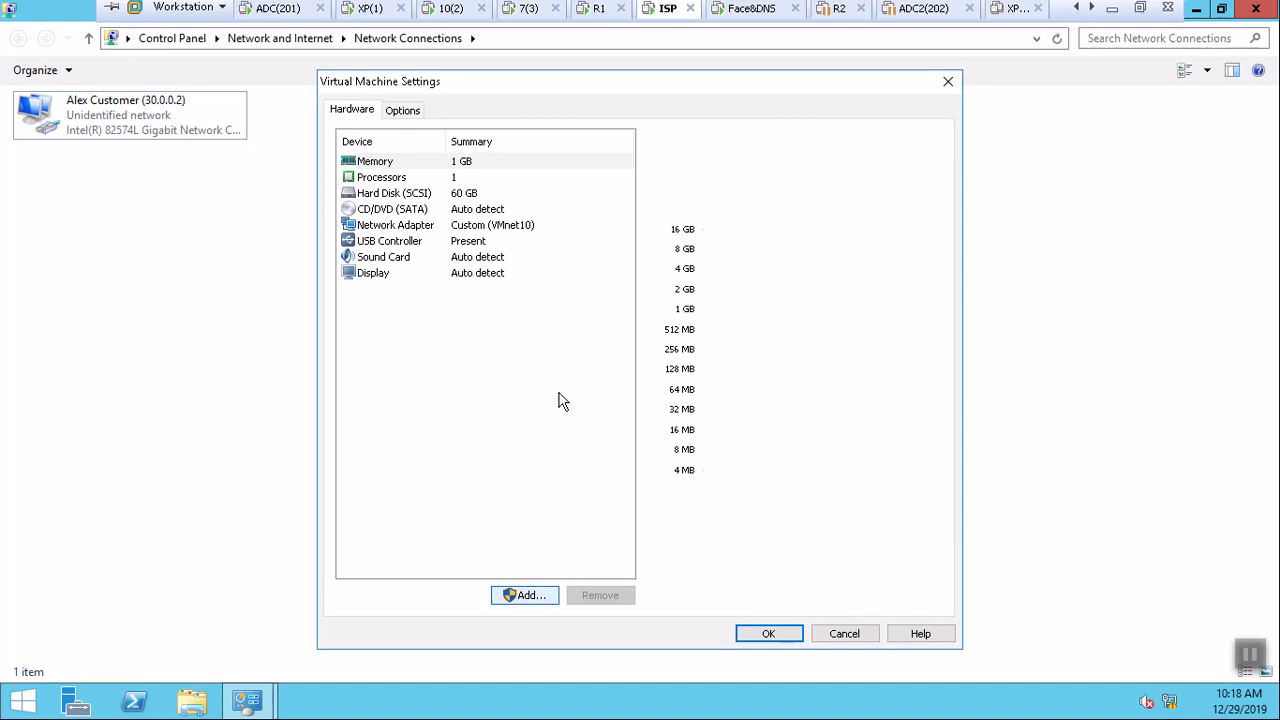
{"action": "left_click", "coordinate": [530, 349]}
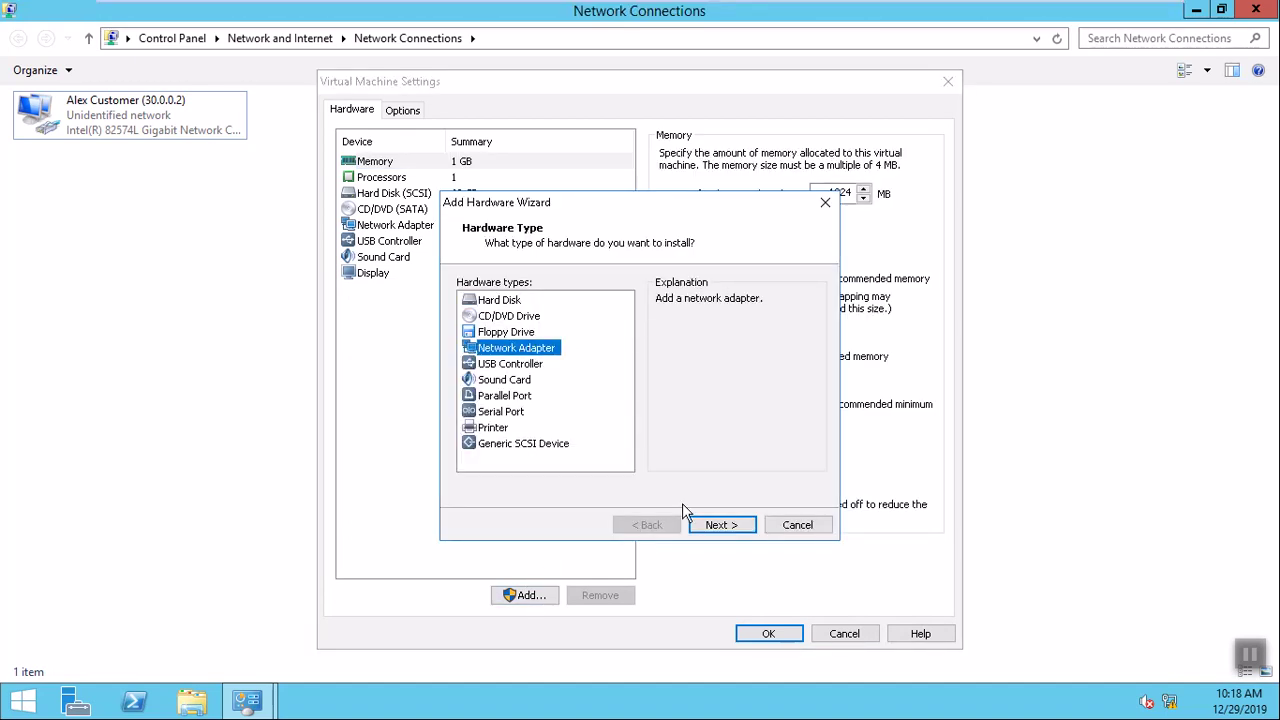
{"action": "left_click", "coordinate": [721, 524]}
{"action": "left_click", "coordinate": [517, 386]}
{"action": "left_click", "coordinate": [528, 409]}
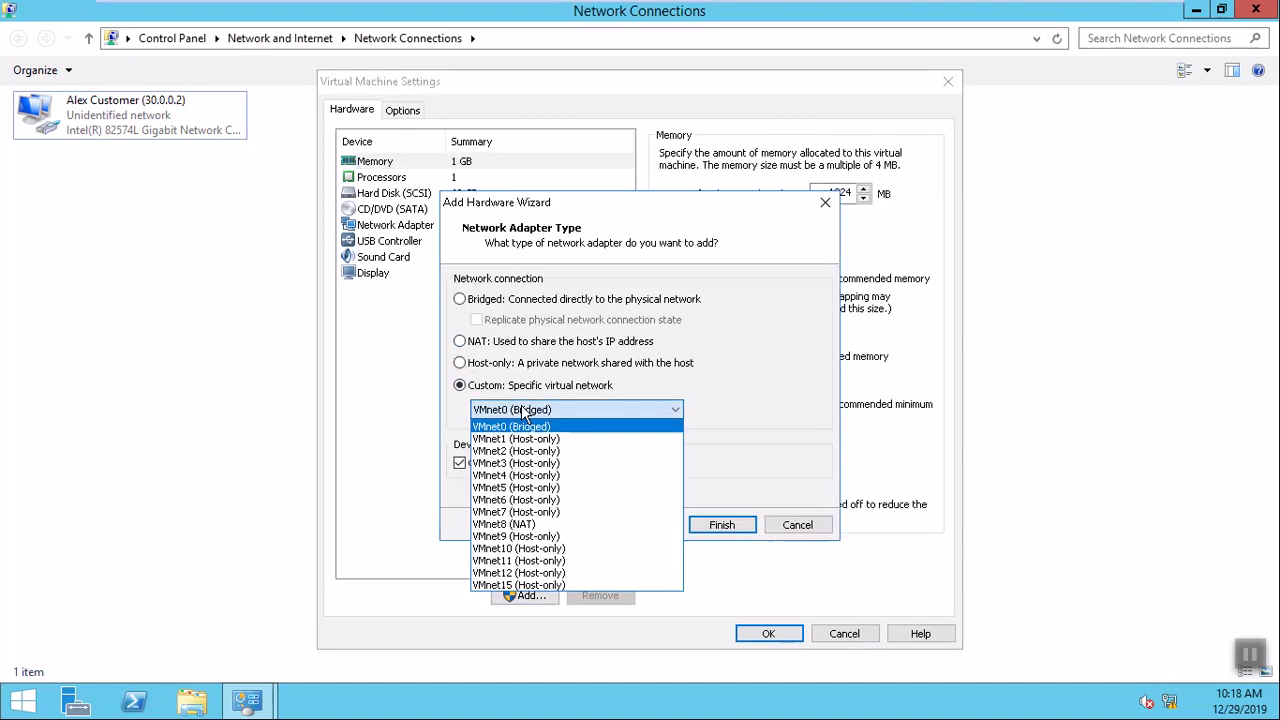
{"action": "left_click", "coordinate": [524, 586]}
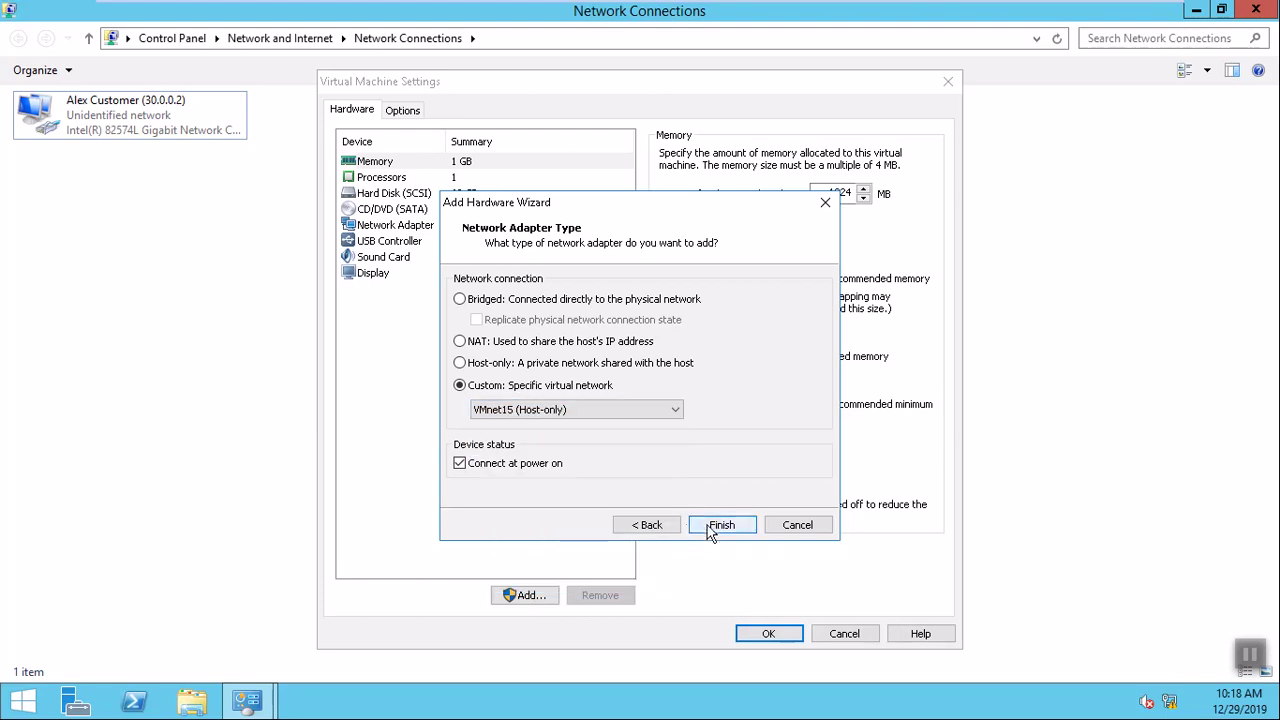
{"action": "left_click", "coordinate": [721, 525]}
{"action": "left_click", "coordinate": [772, 634]}
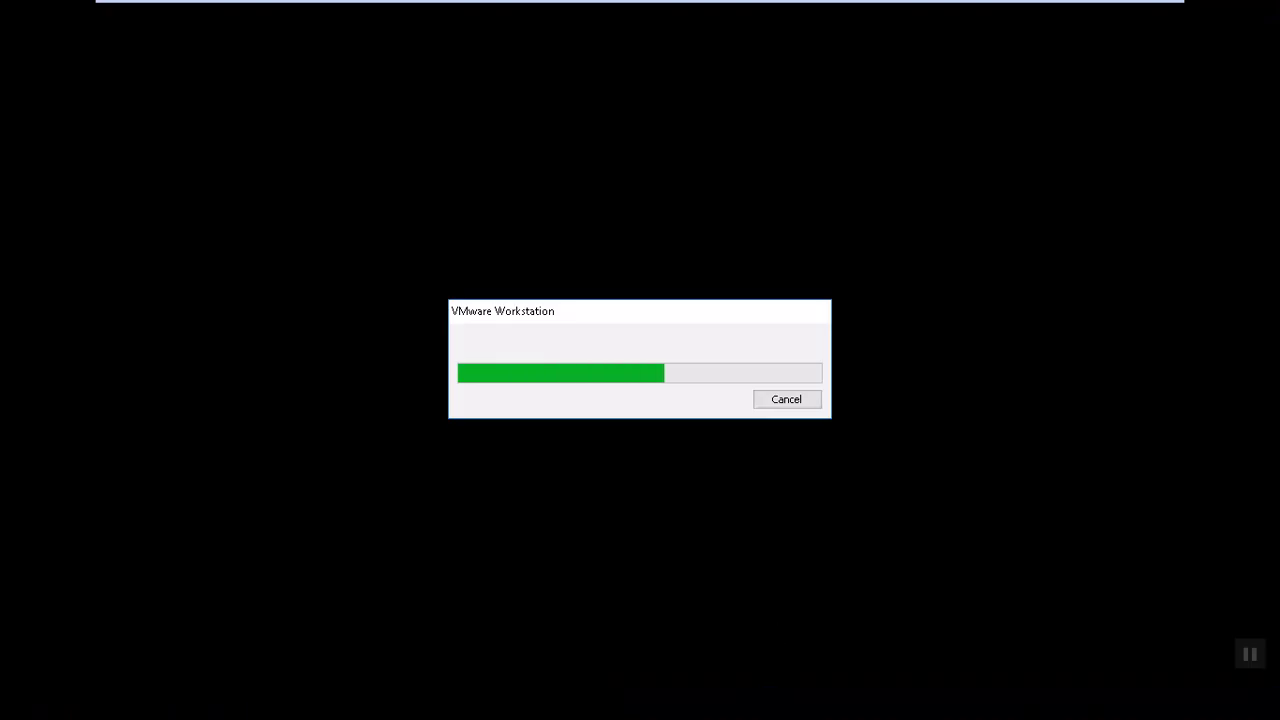
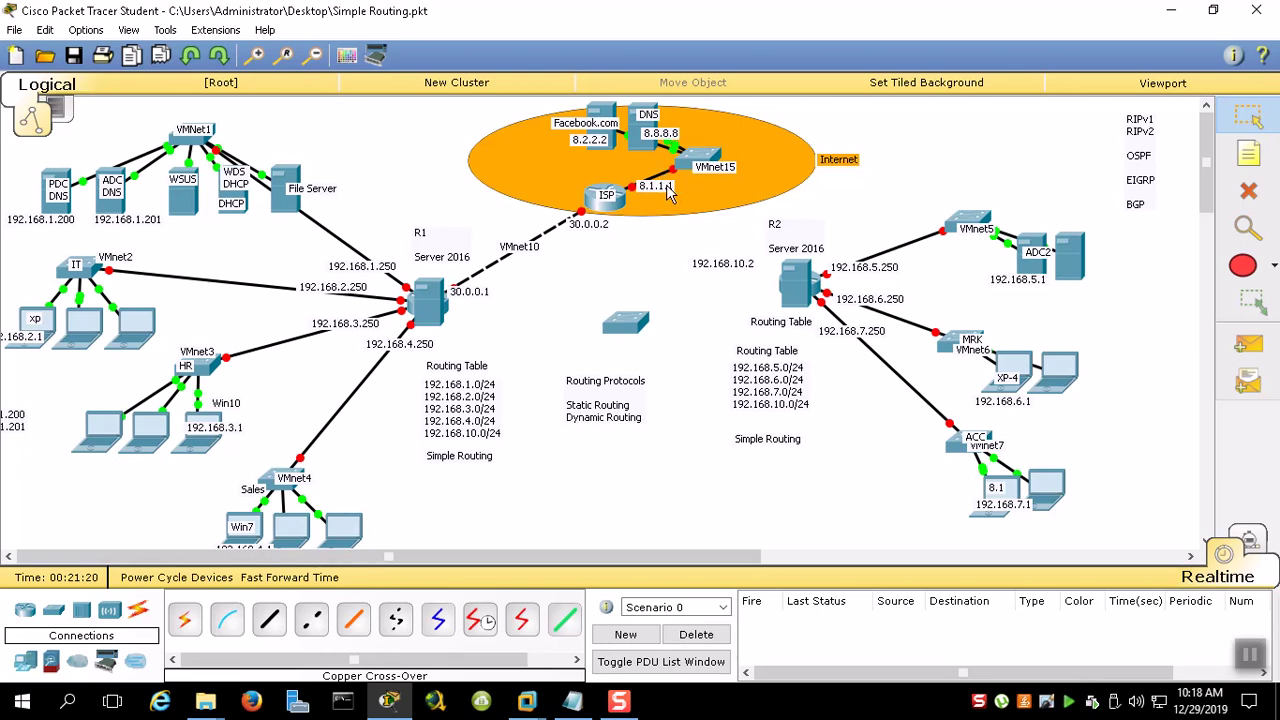
Rename the ISP machine's new Ethernet1 network connection as "8.1.1.1"
{"action": "mouse_move", "coordinate": [527, 700]}
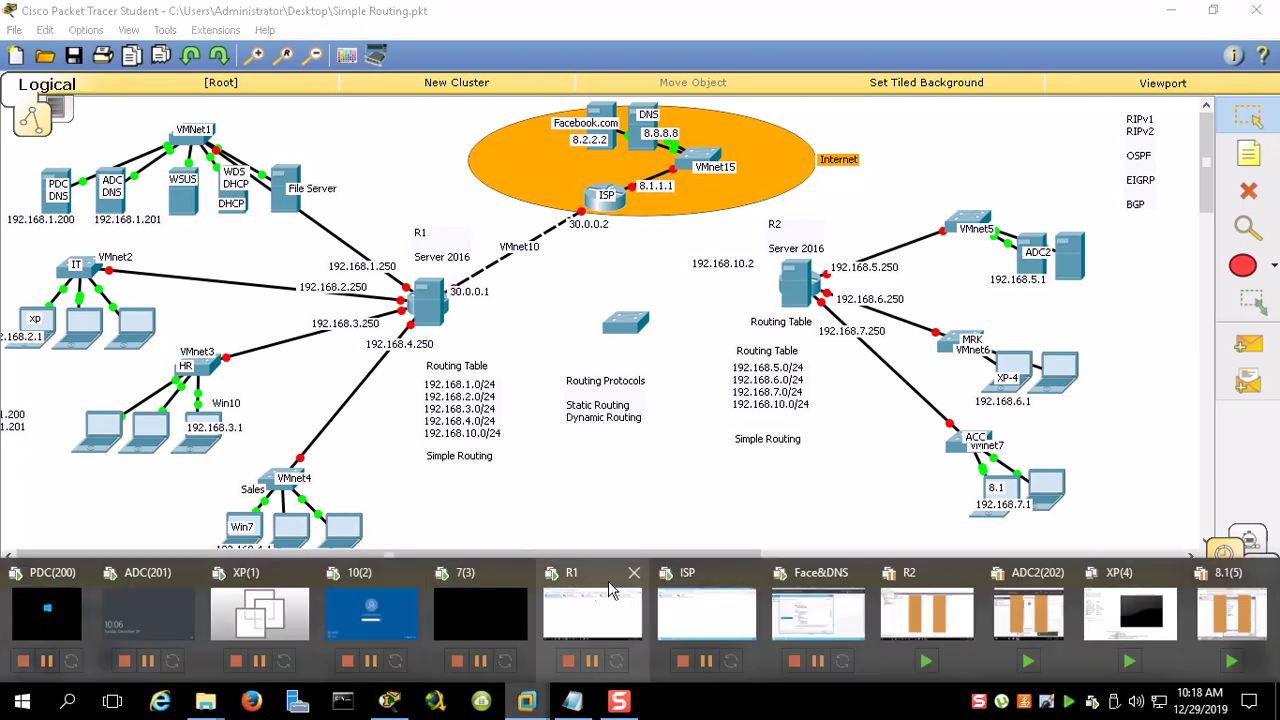
{"action": "left_click", "coordinate": [712, 600]}
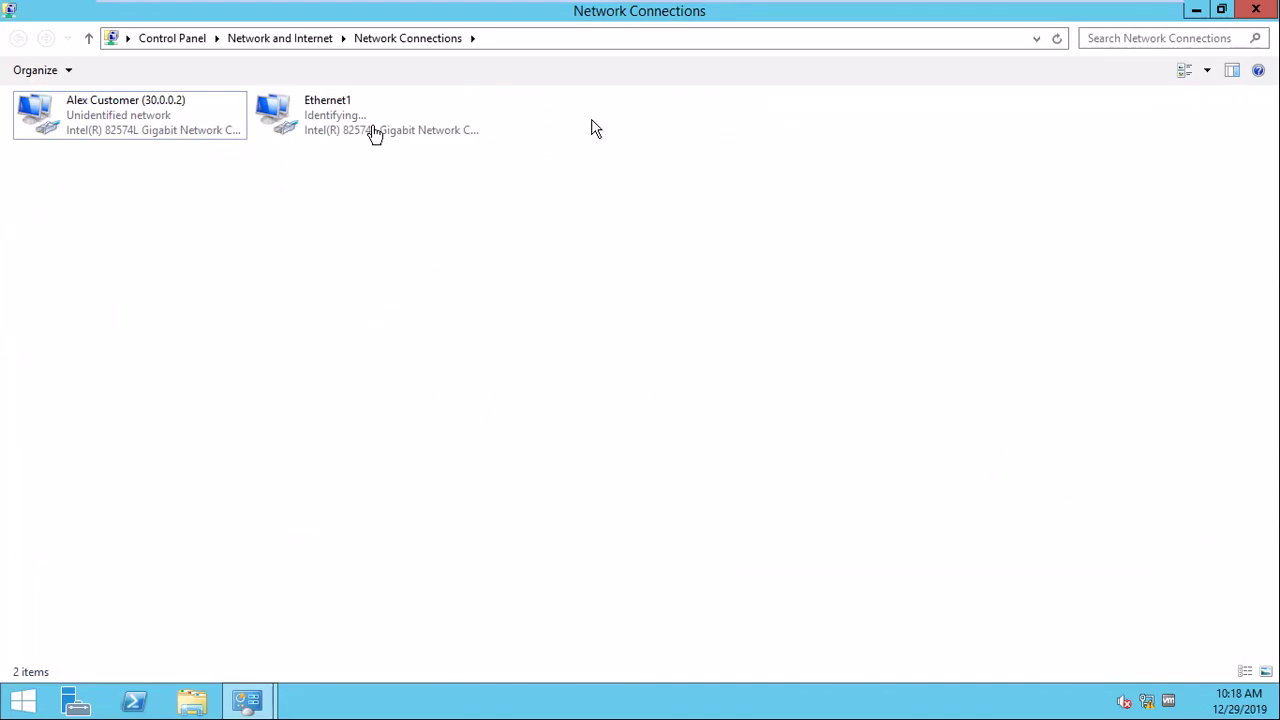
{"action": "right_click", "coordinate": [337, 112]}
{"action": "left_click", "coordinate": [390, 255]}
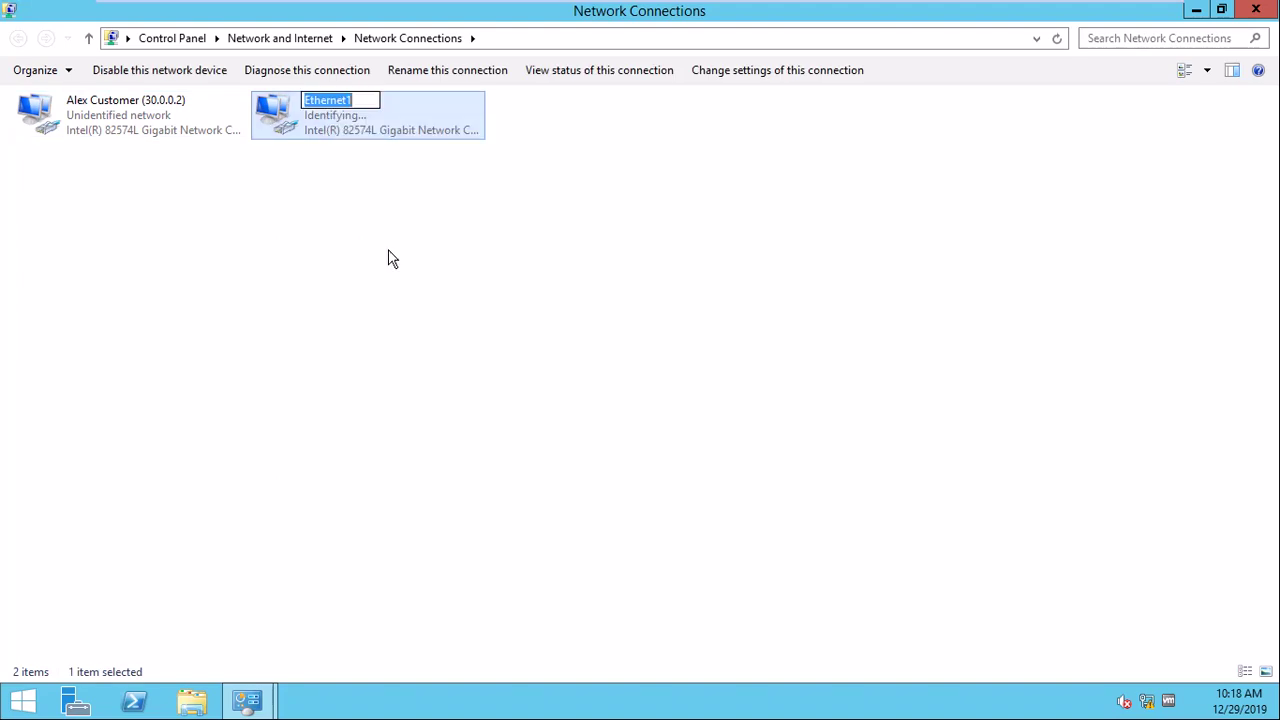
{"action": "type", "text": "8.1.1.1"}
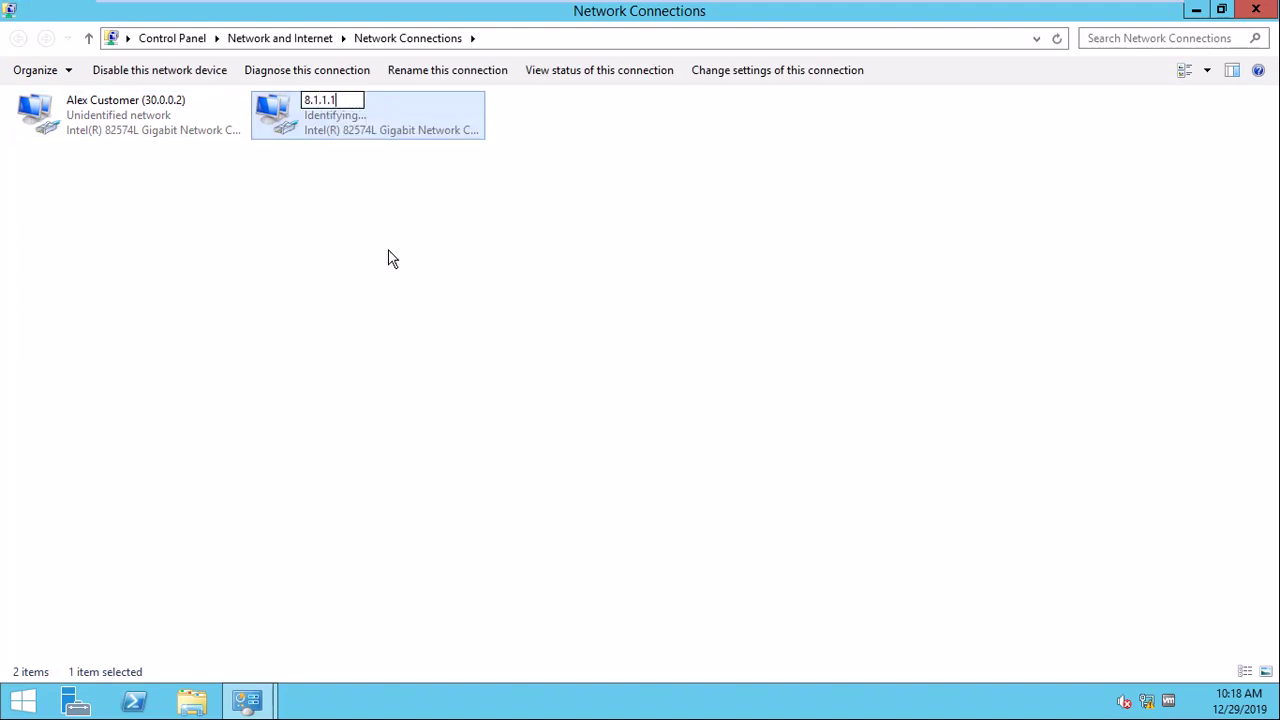
{"action": "key", "text": "Return"}
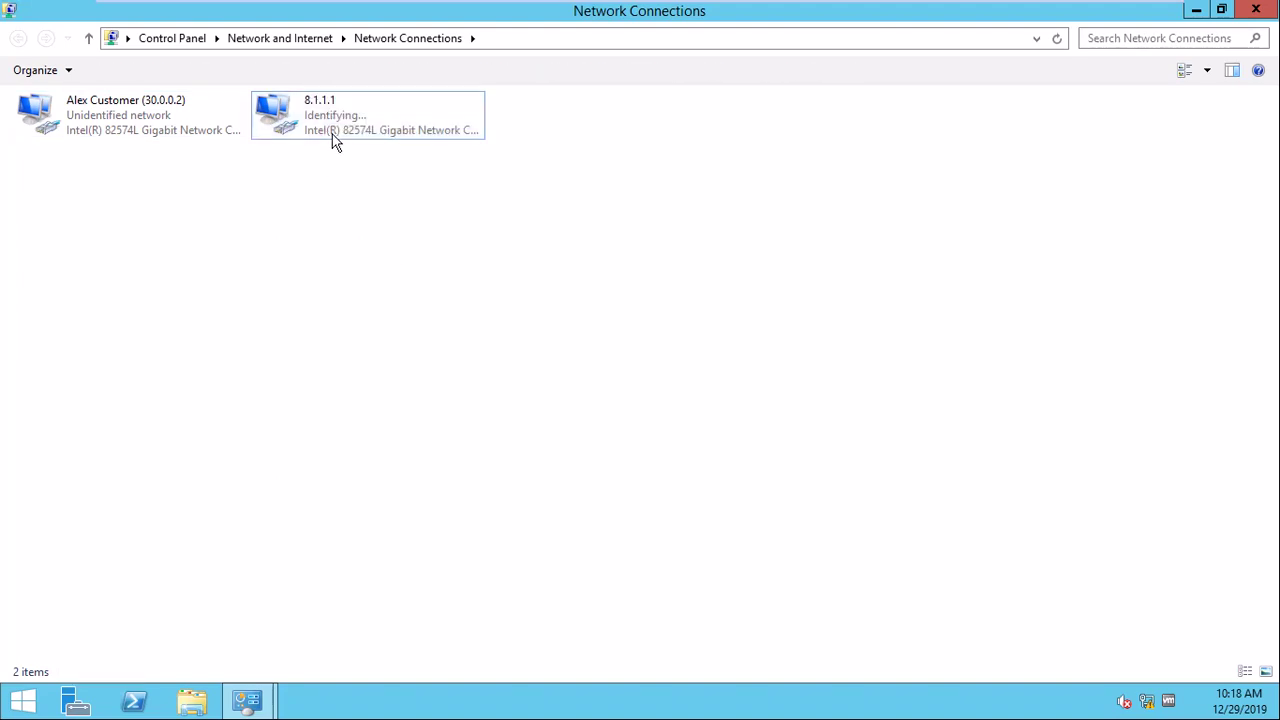
Give the ISP machine's 8.1.1.1 connection the static IPv4 address 8.1.1.1 with subnet mask 255.0.0.0
{"action": "double_click", "coordinate": [334, 132]}
{"action": "left_click", "coordinate": [521, 506]}
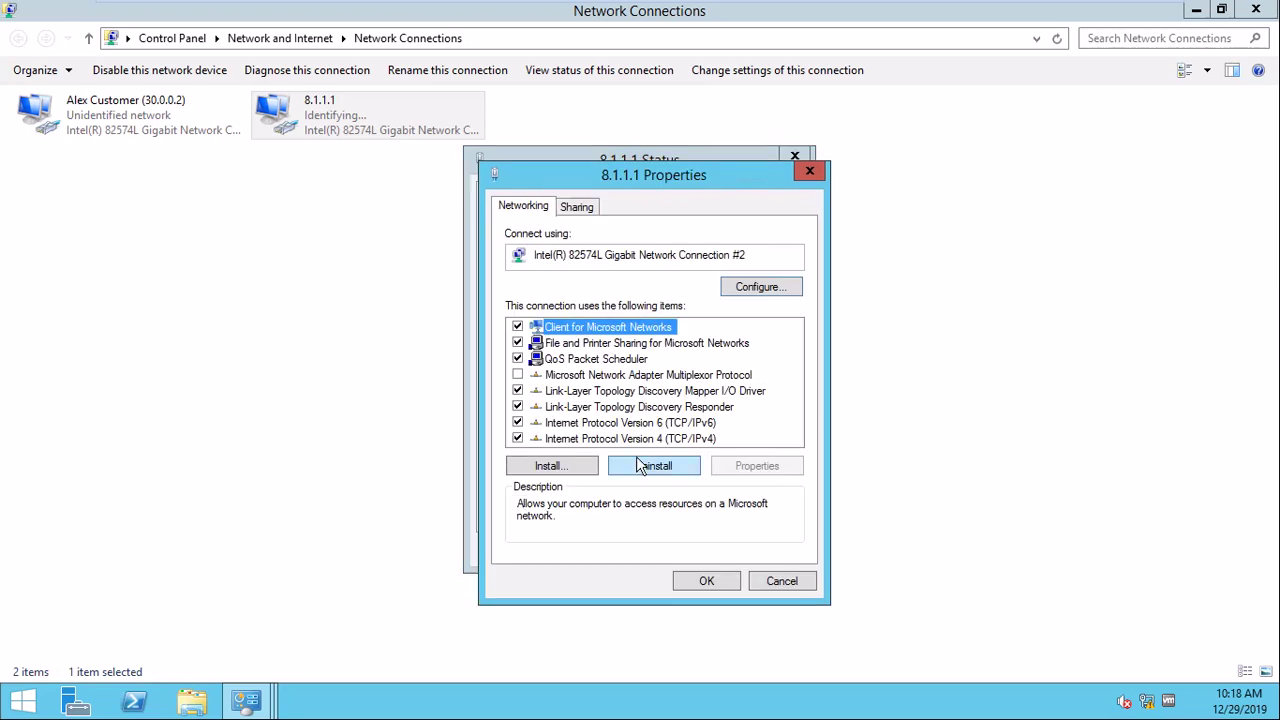
{"action": "double_click", "coordinate": [671, 440]}
{"action": "left_click", "coordinate": [655, 386]}
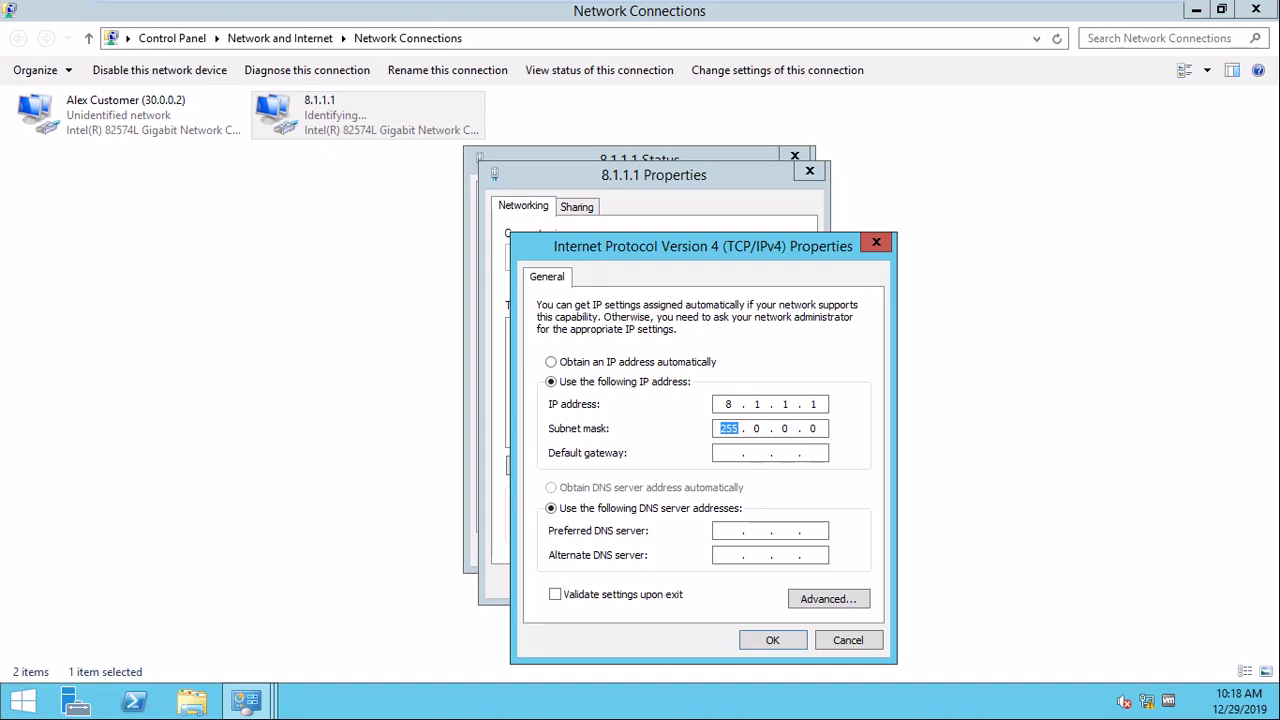
{"action": "left_click", "coordinate": [783, 645]}
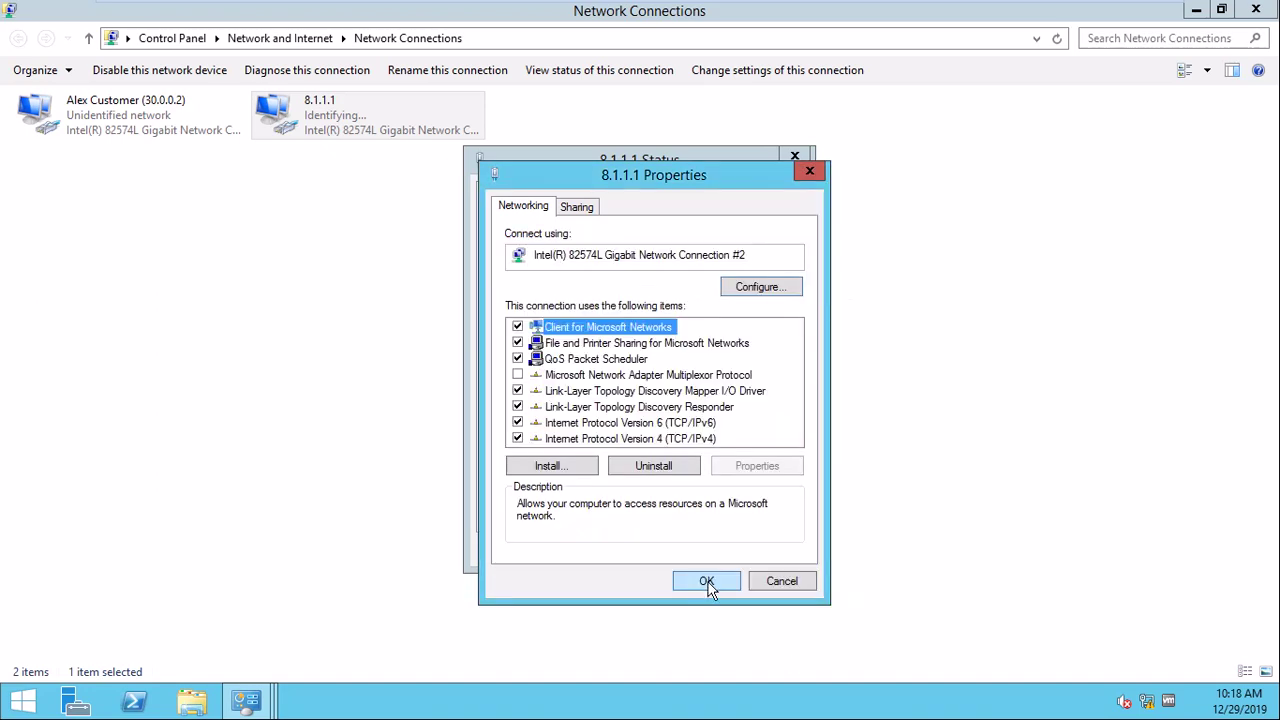
{"action": "left_click", "coordinate": [707, 584]}
{"action": "left_click", "coordinate": [745, 546]}
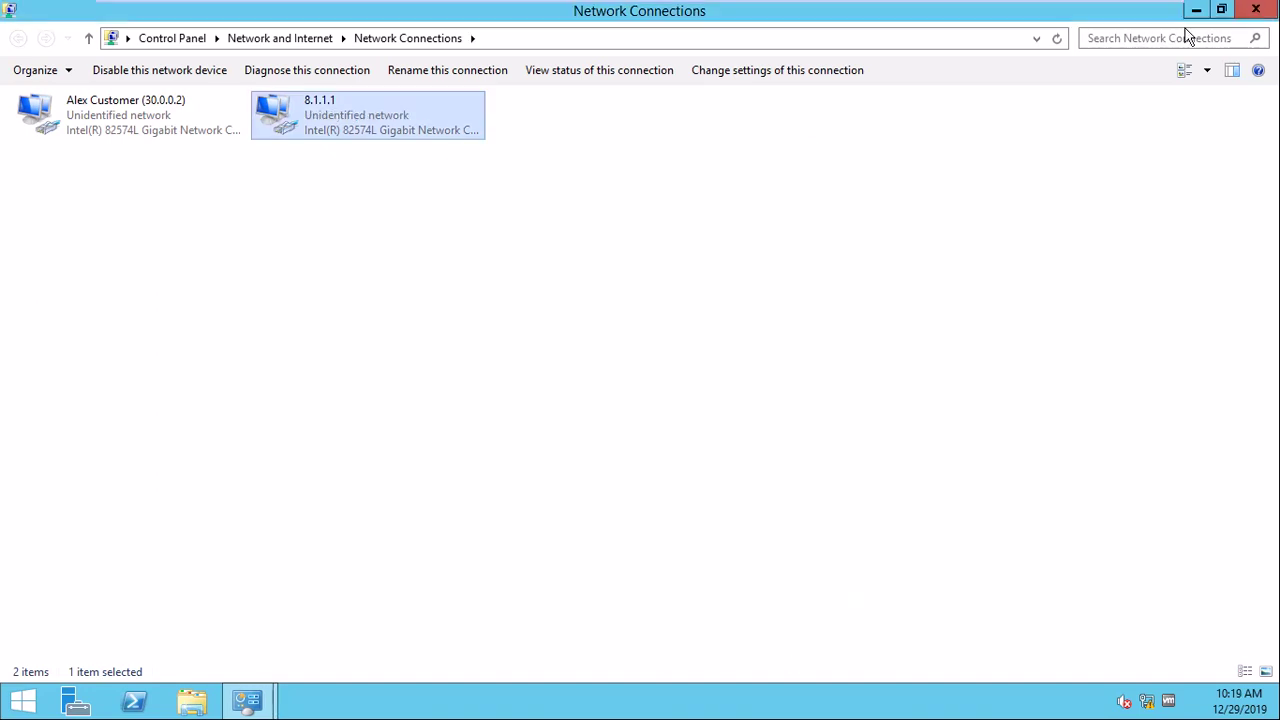
{"action": "left_click", "coordinate": [1113, 12]}
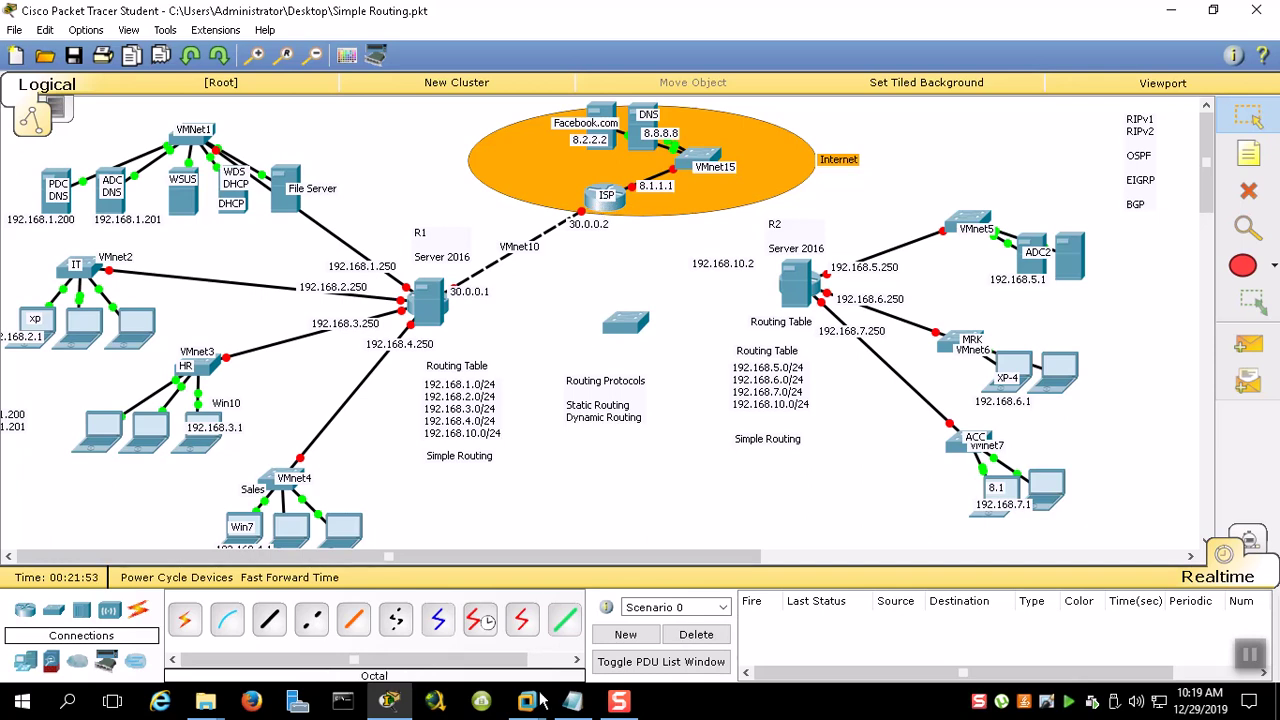
{"action": "mouse_move", "coordinate": [526, 700]}
{"action": "left_click", "coordinate": [565, 612]}
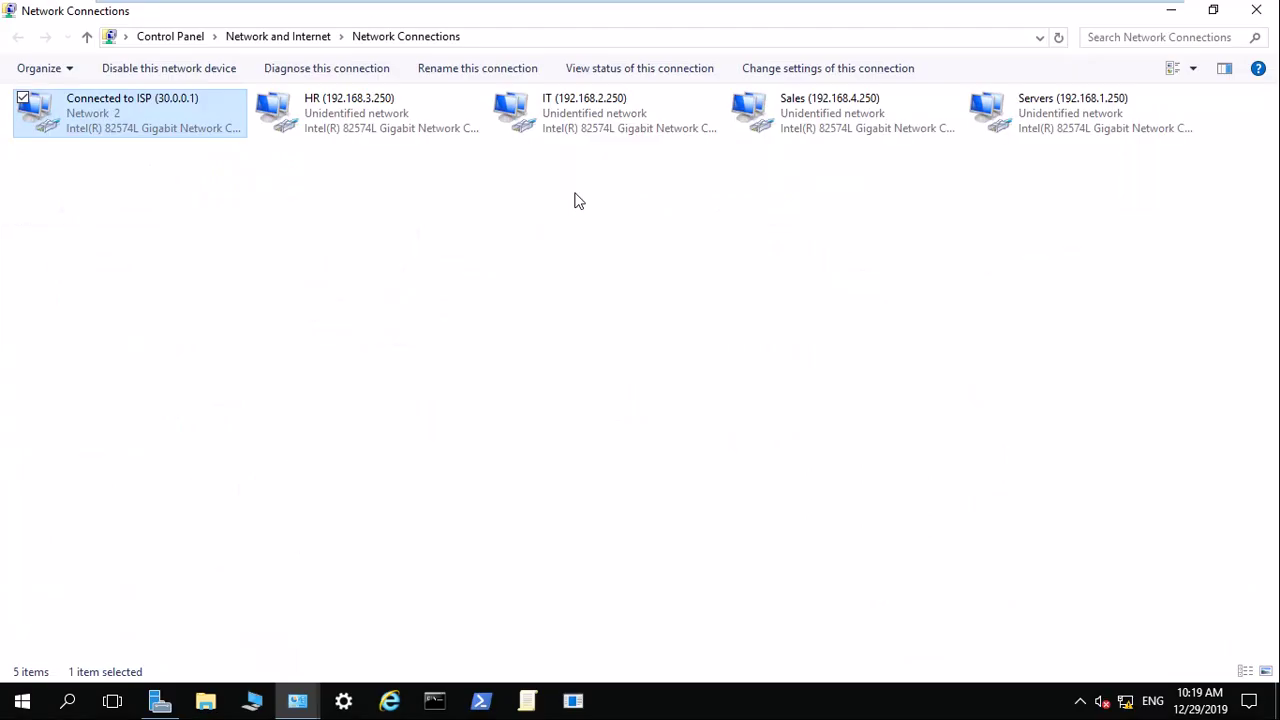
{"action": "key", "text": "alt+Tab"}
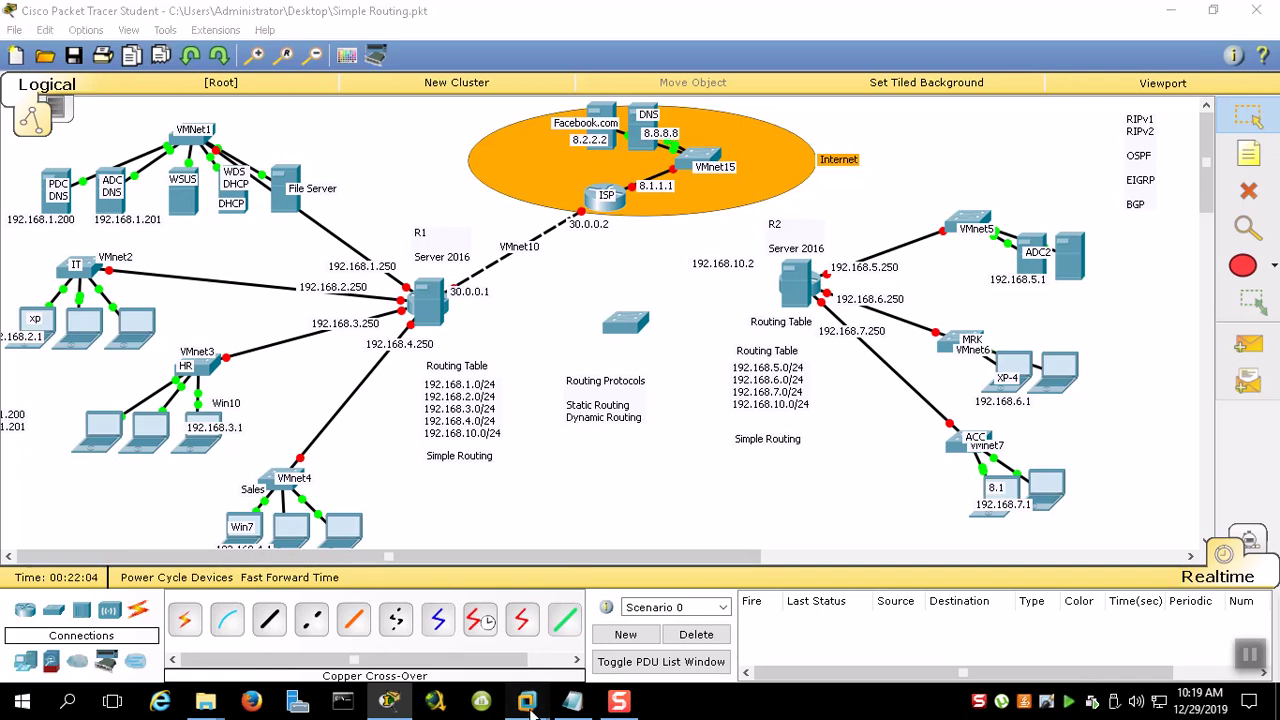
On the ISP machine, open a command prompt and ping the DNS server at 8.8.8.8
{"action": "mouse_move", "coordinate": [527, 700]}
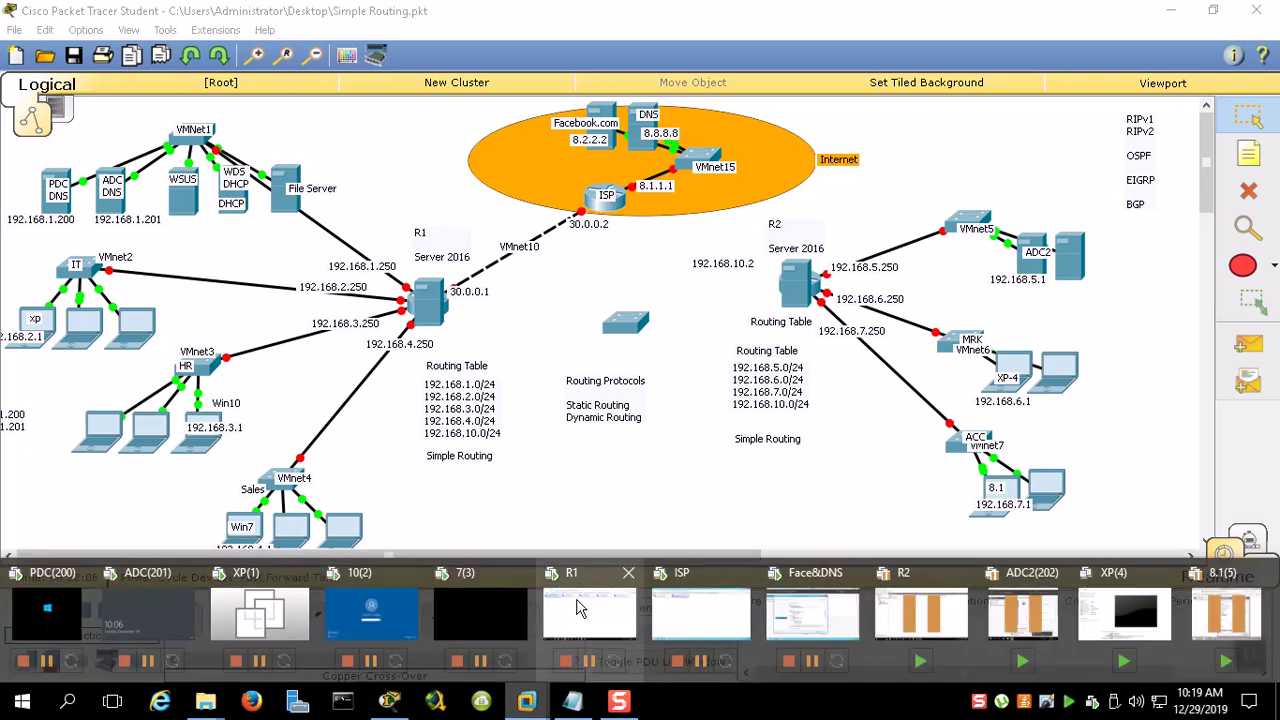
{"action": "left_click", "coordinate": [700, 612]}
{"action": "key", "text": "super+x"}
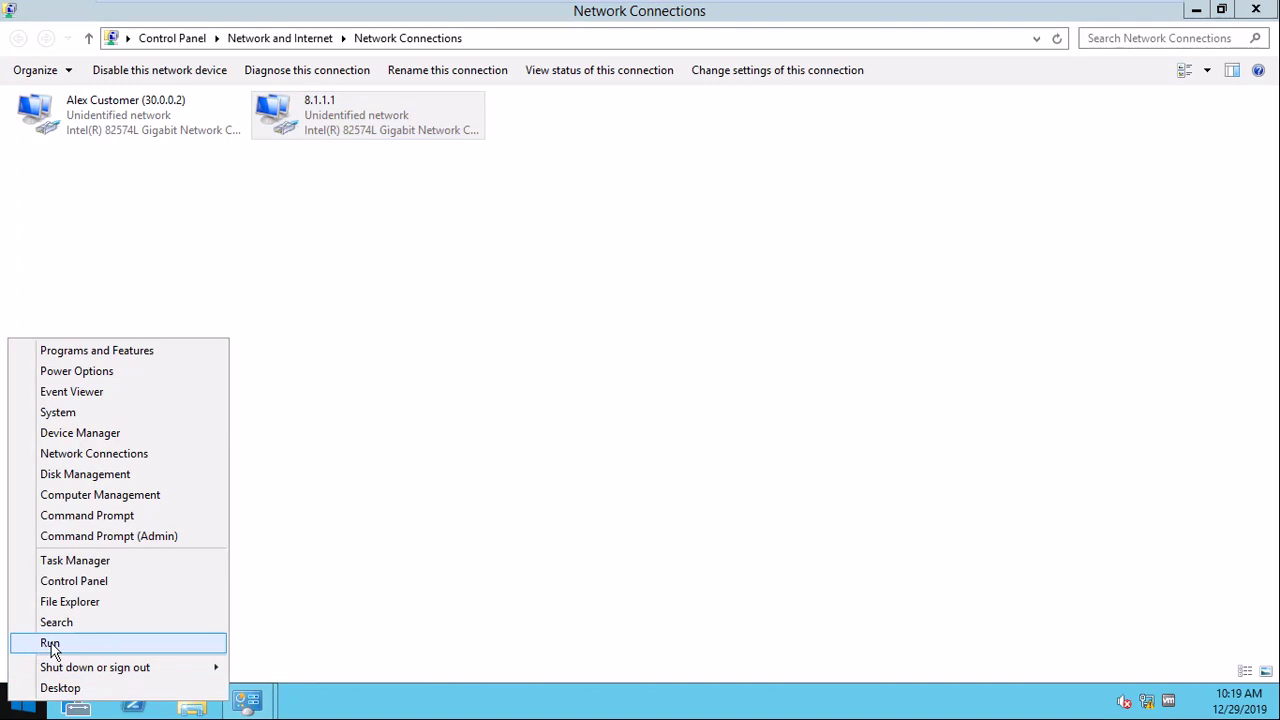
{"action": "left_click", "coordinate": [48, 646]}
{"action": "type", "text": "cmd"}
{"action": "key", "text": "Return"}
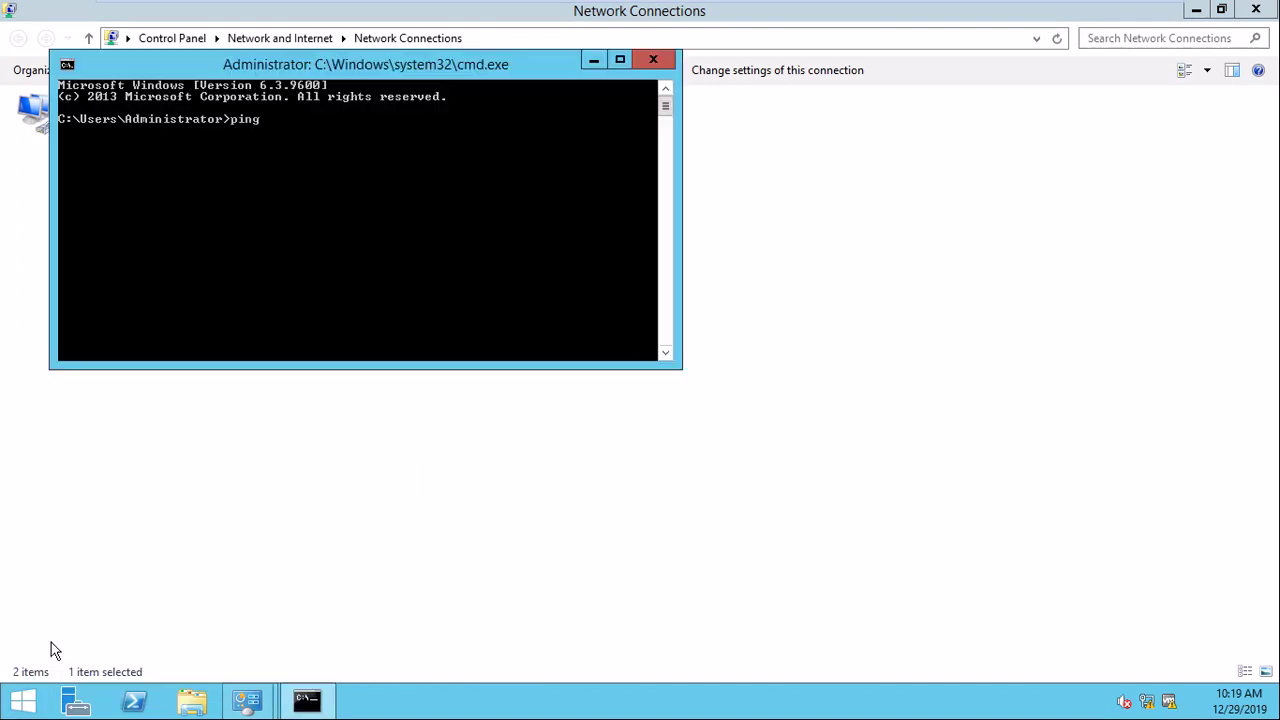
{"action": "key", "text": "Return"}
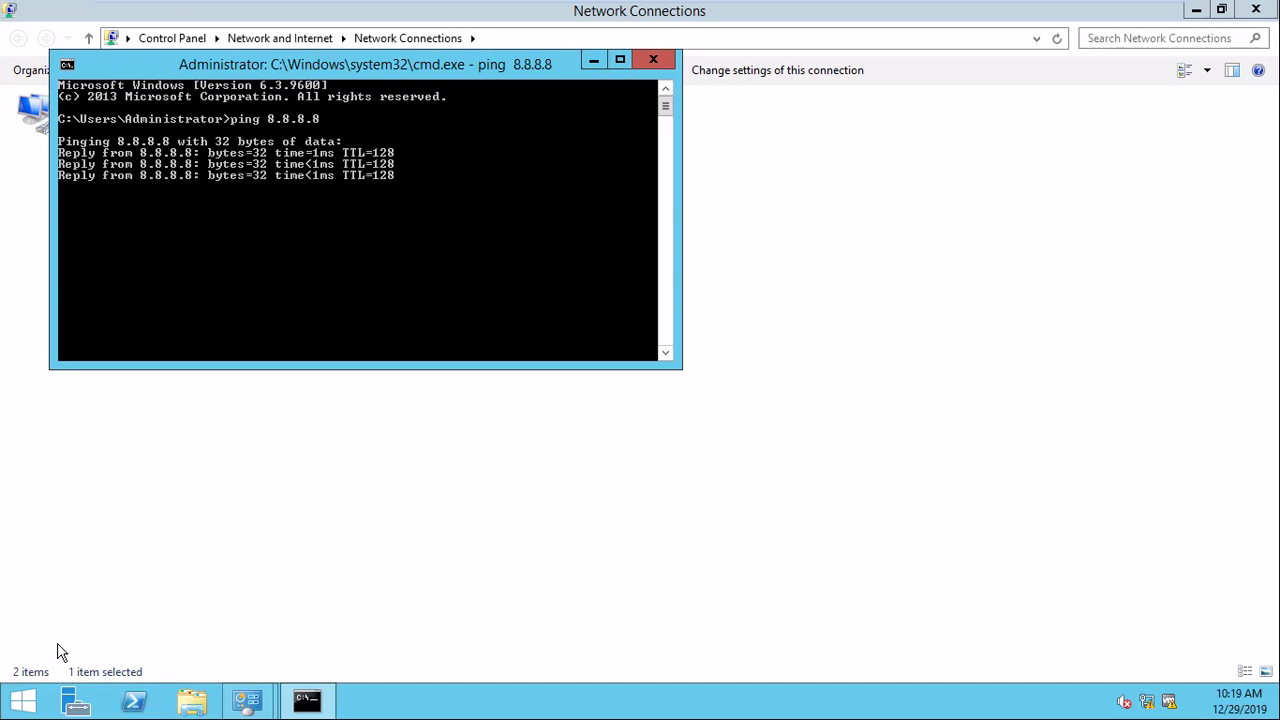
Ping the Facebook server at 8.2.2.2 from the ISP machine, and close the command prompt and Network Connections
{"action": "key", "text": "Up"}
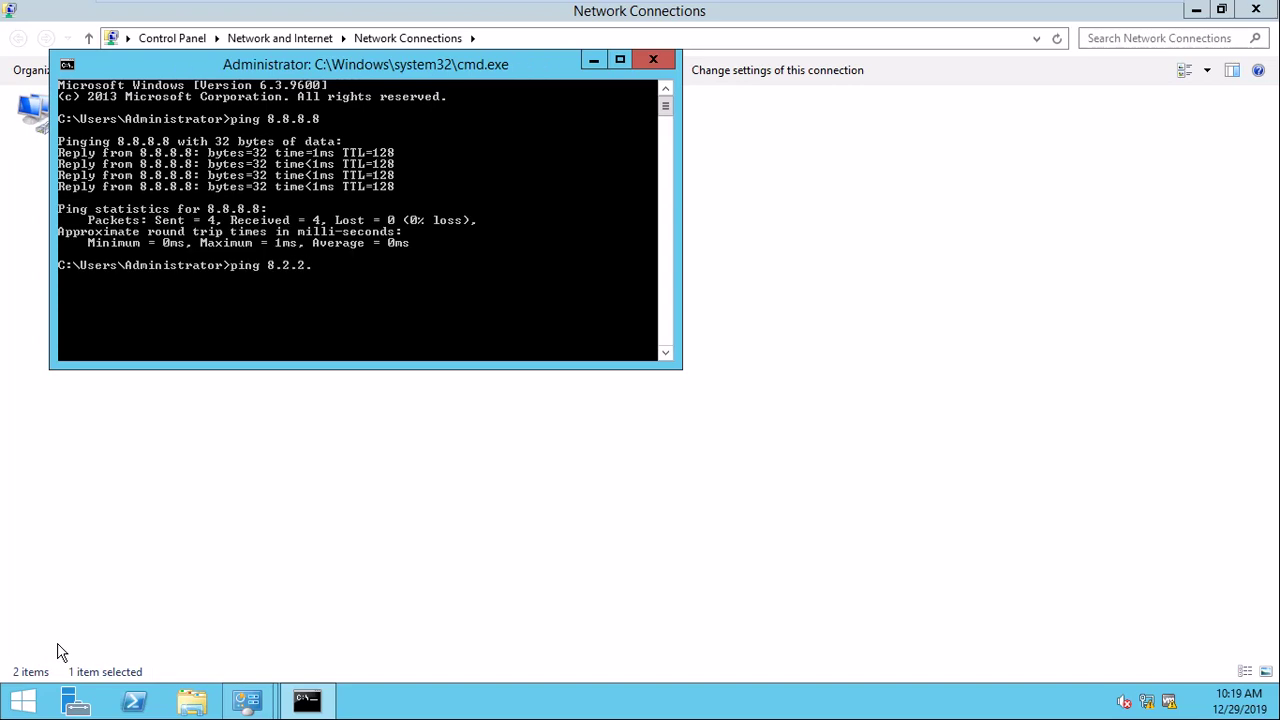
{"action": "key", "text": "Return"}
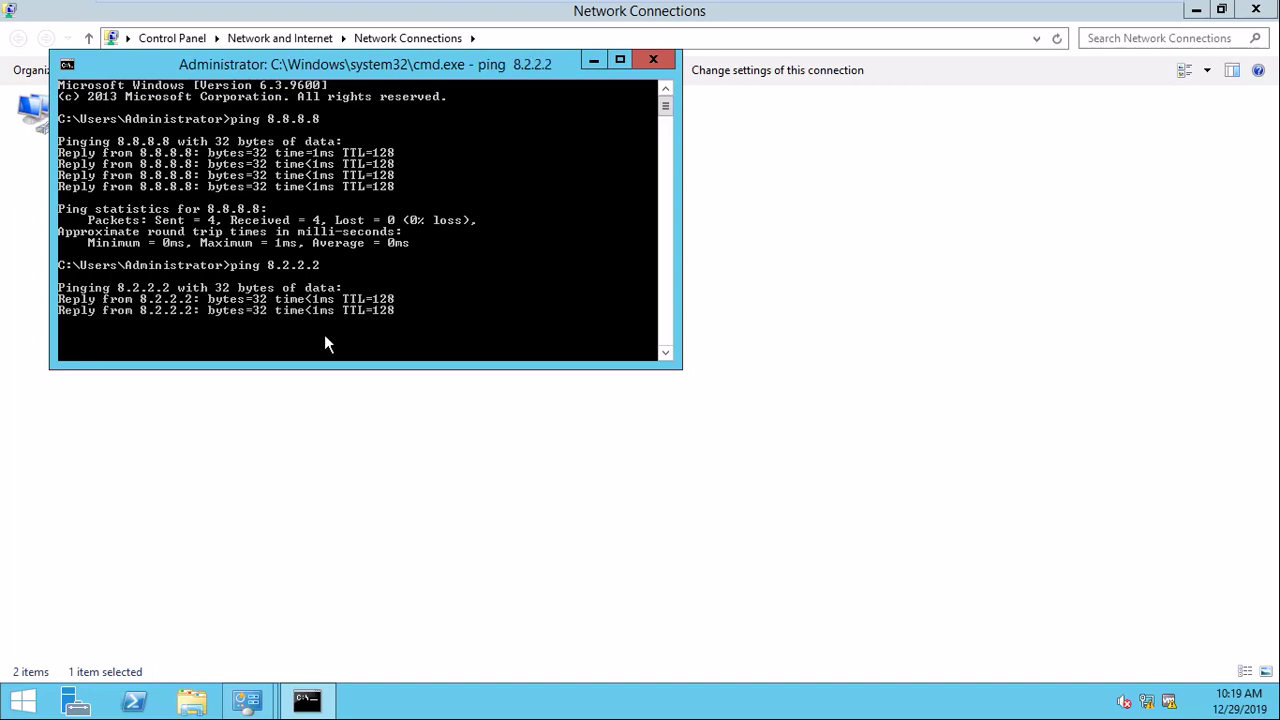
{"action": "left_click", "coordinate": [653, 59]}
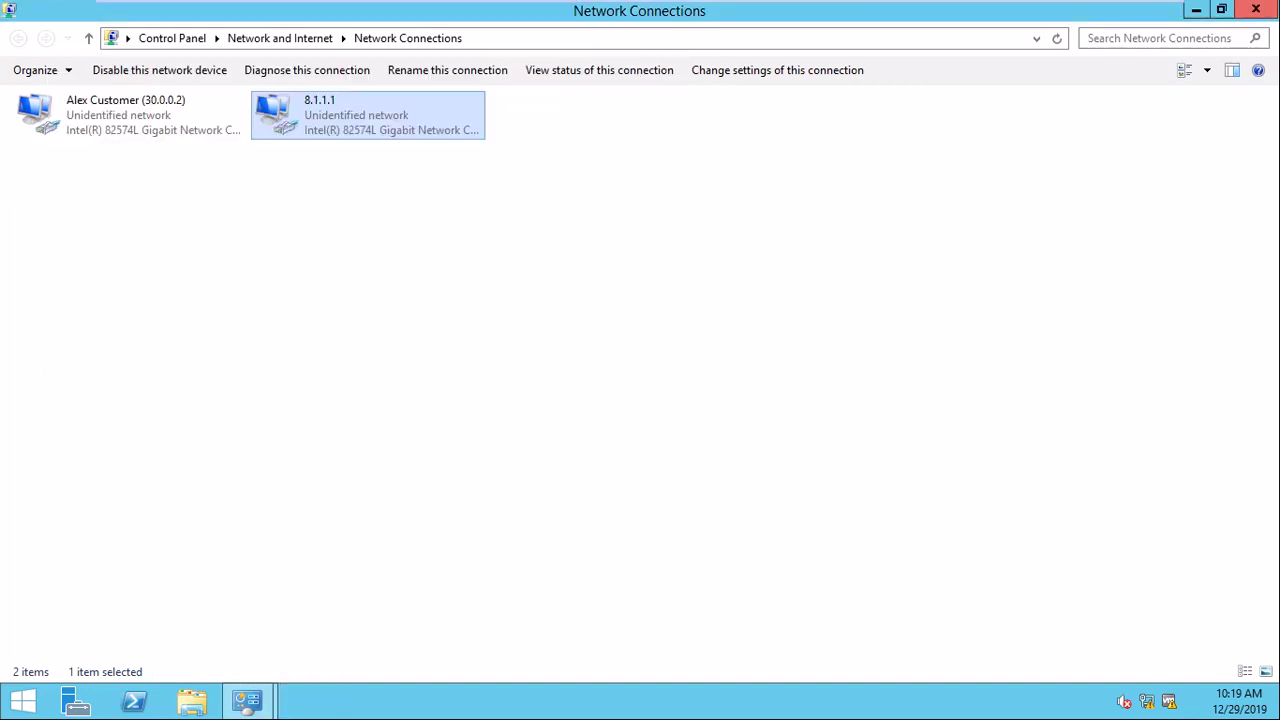
{"action": "left_click", "coordinate": [1256, 9]}
{"action": "left_click", "coordinate": [1256, 9]}
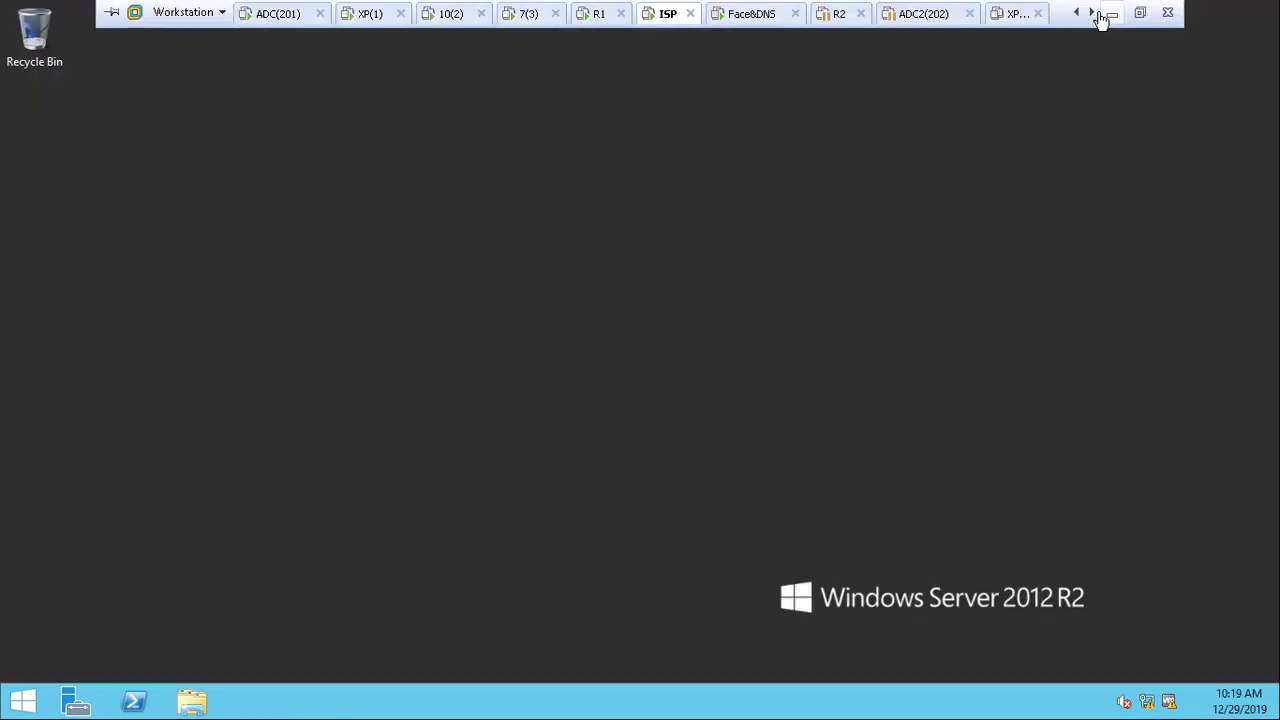
Start adding roles and features to the ISP server in Server Manager and select the Remote Access role
{"action": "left_click", "coordinate": [76, 701]}
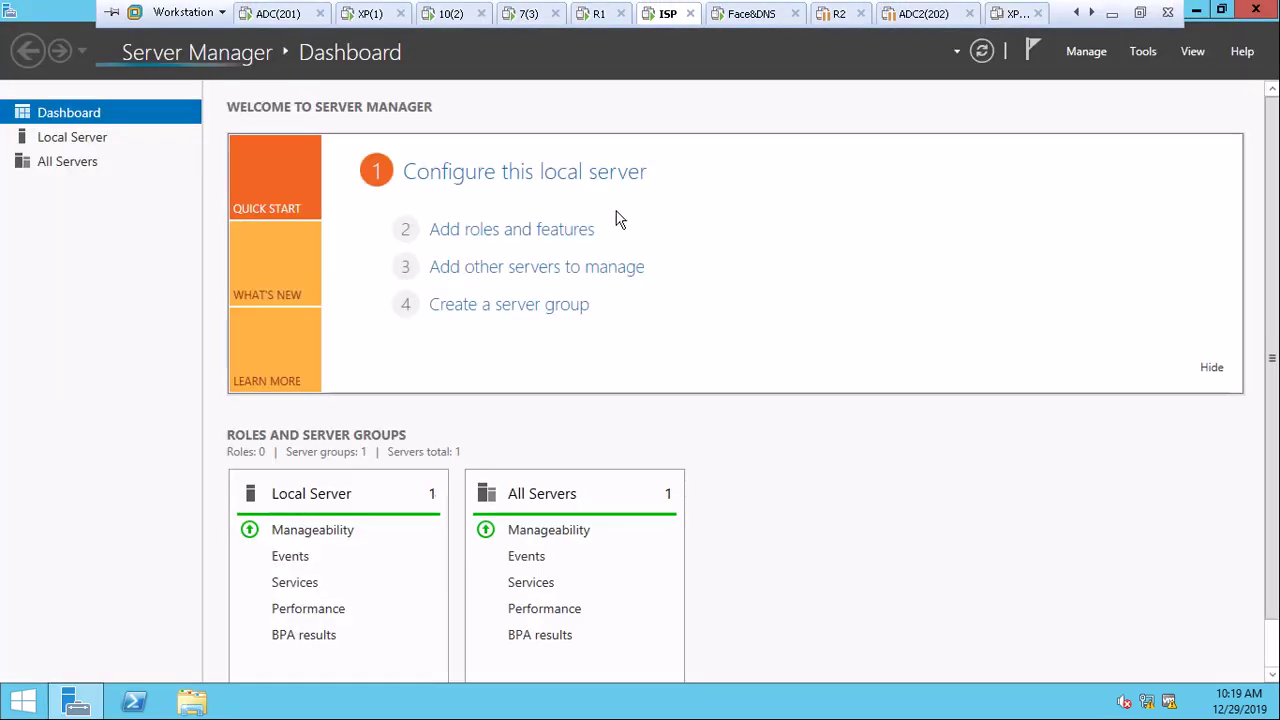
{"action": "left_click", "coordinate": [491, 234]}
{"action": "left_click", "coordinate": [780, 411]}
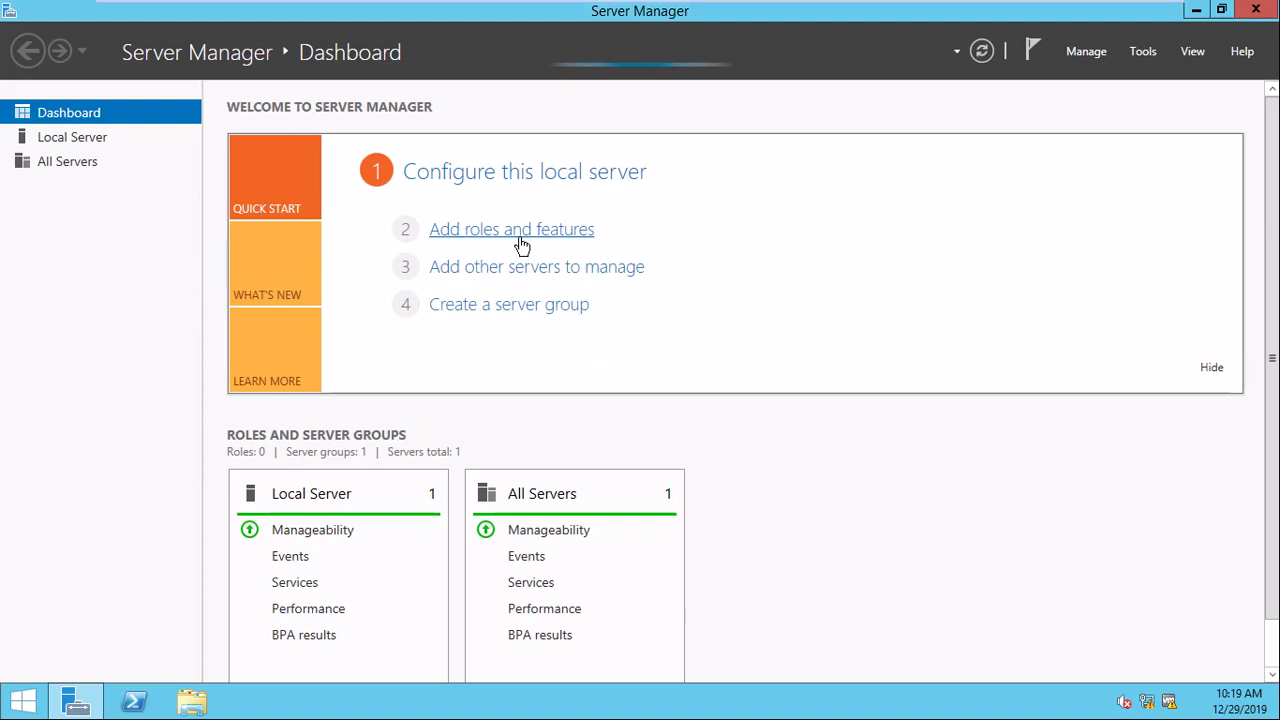
{"action": "left_click", "coordinate": [519, 234]}
{"action": "left_click", "coordinate": [833, 416]}
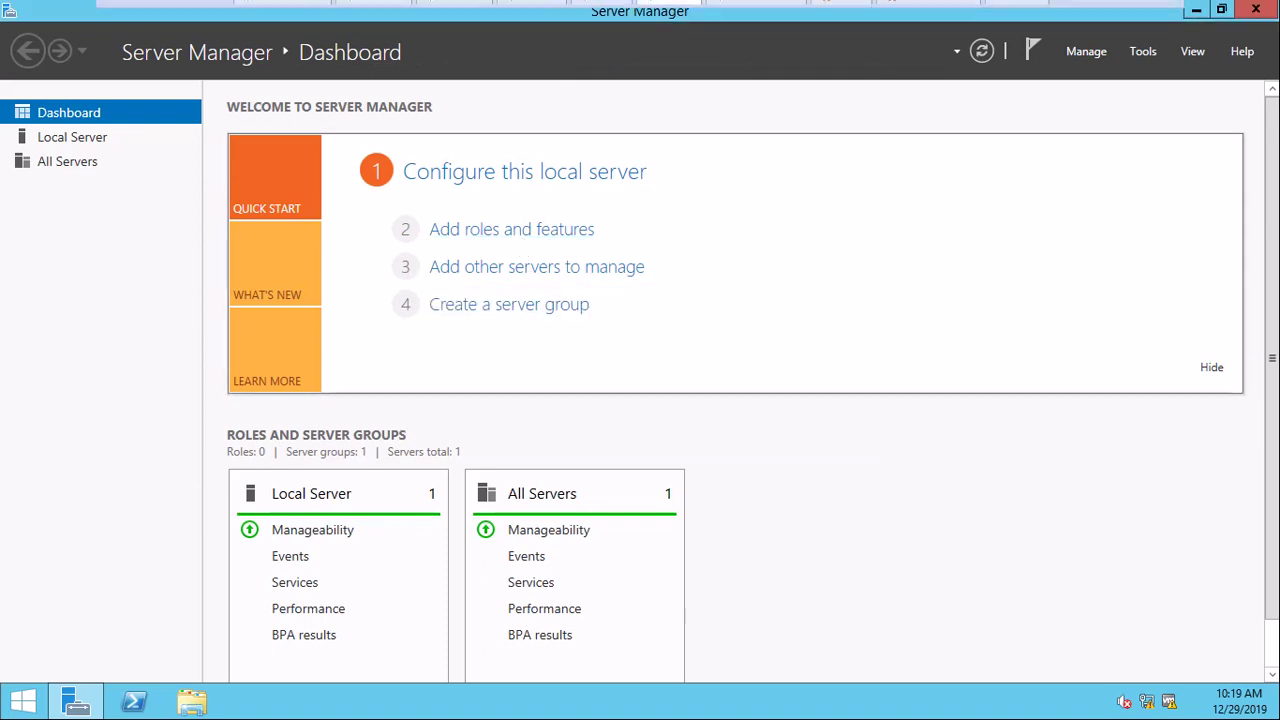
{"action": "left_click", "coordinate": [540, 232]}
{"action": "left_click", "coordinate": [620, 602]}
{"action": "left_click", "coordinate": [620, 602]}
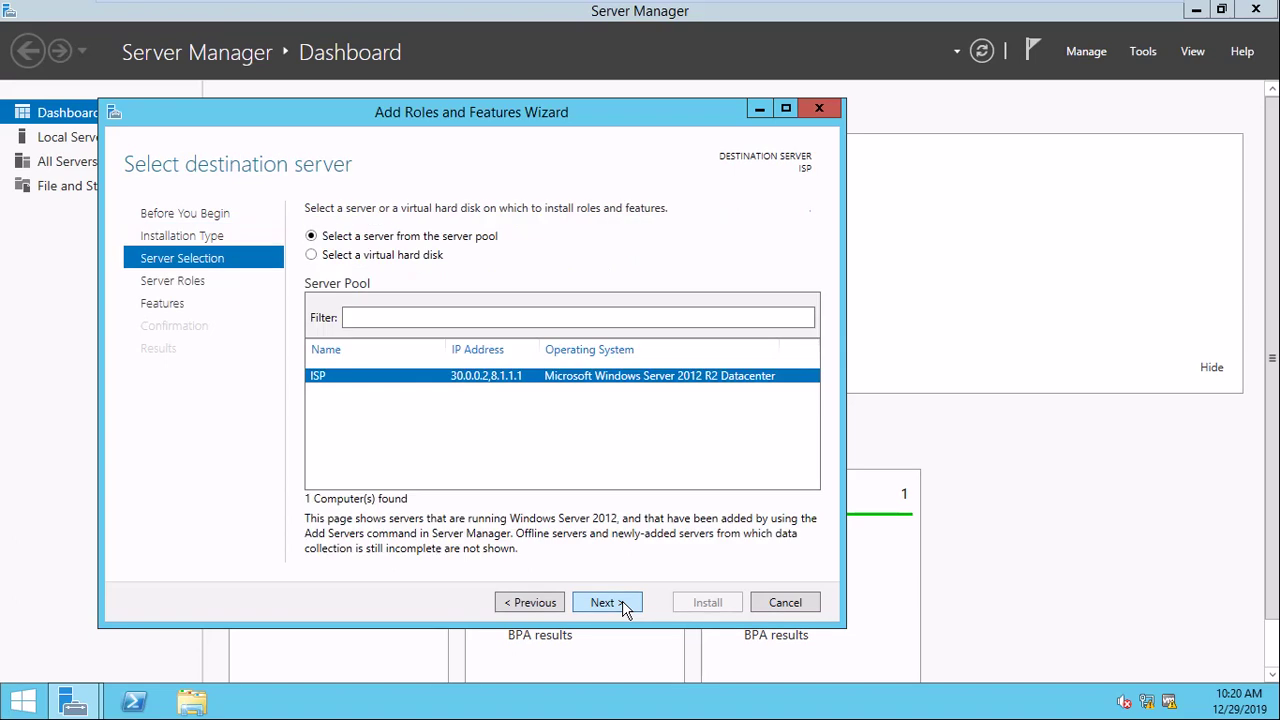
{"action": "left_click", "coordinate": [620, 602]}
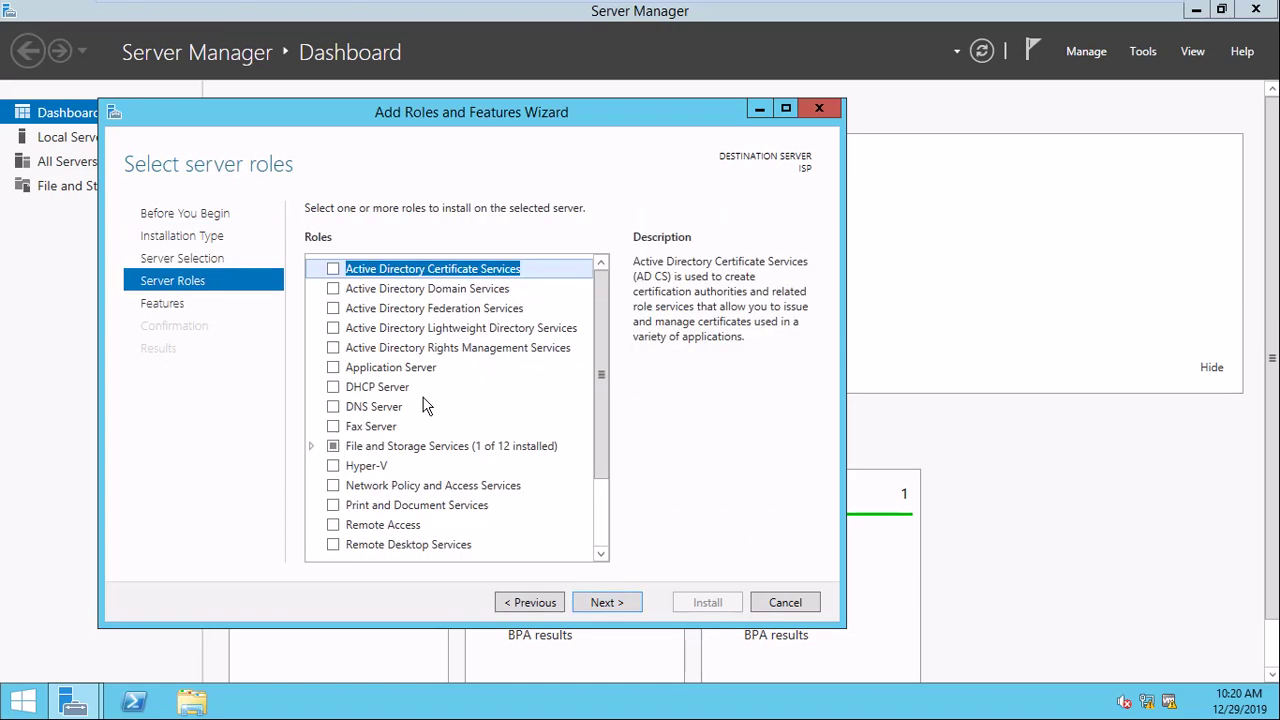
{"action": "scroll", "coordinate": [425, 440], "scroll_direction": "down", "scroll_amount": 2}
{"action": "left_click", "coordinate": [340, 433]}
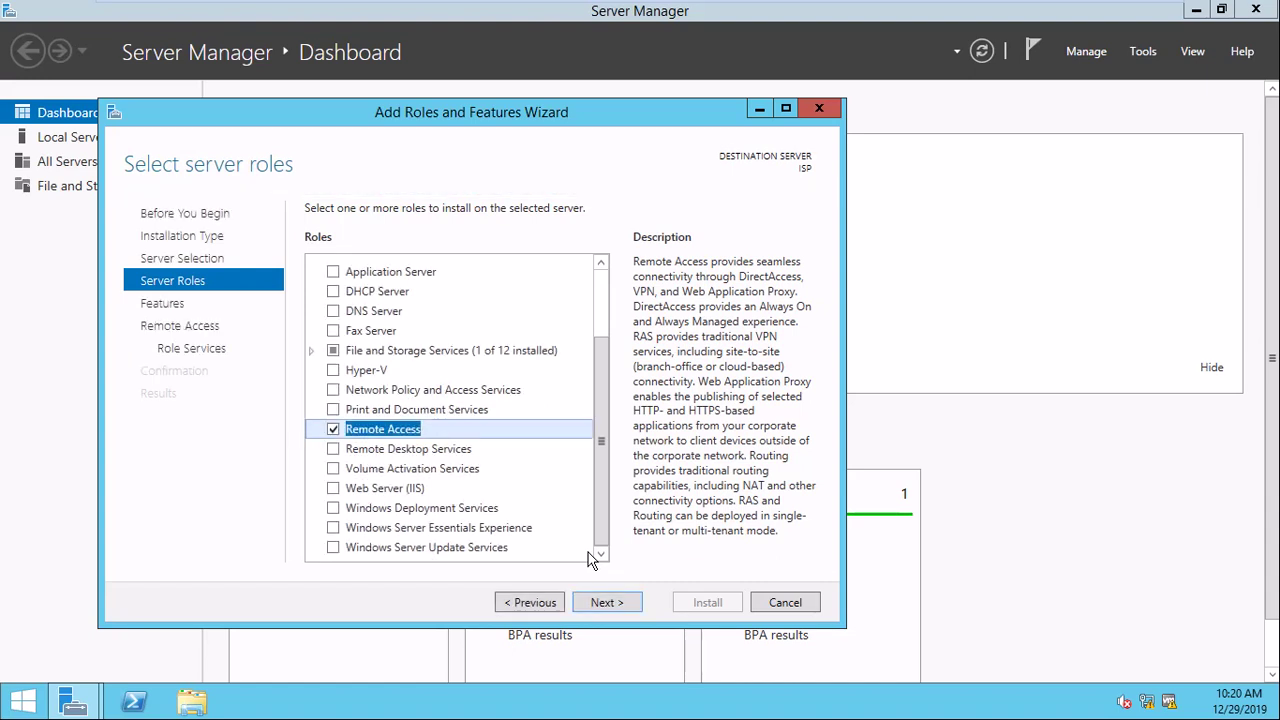
Include the Routing role service with its required features and start the Remote Access installation on ISP
{"action": "left_click", "coordinate": [604, 600]}
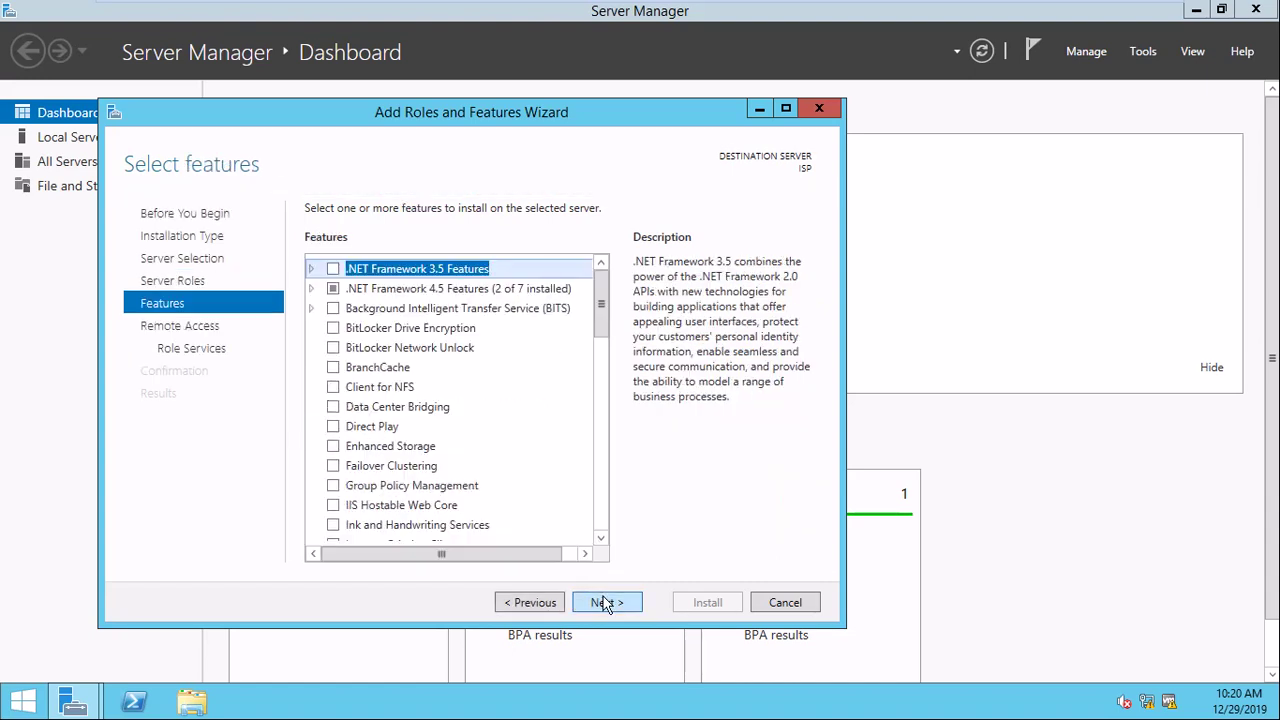
{"action": "left_click", "coordinate": [604, 602]}
{"action": "left_click", "coordinate": [604, 602]}
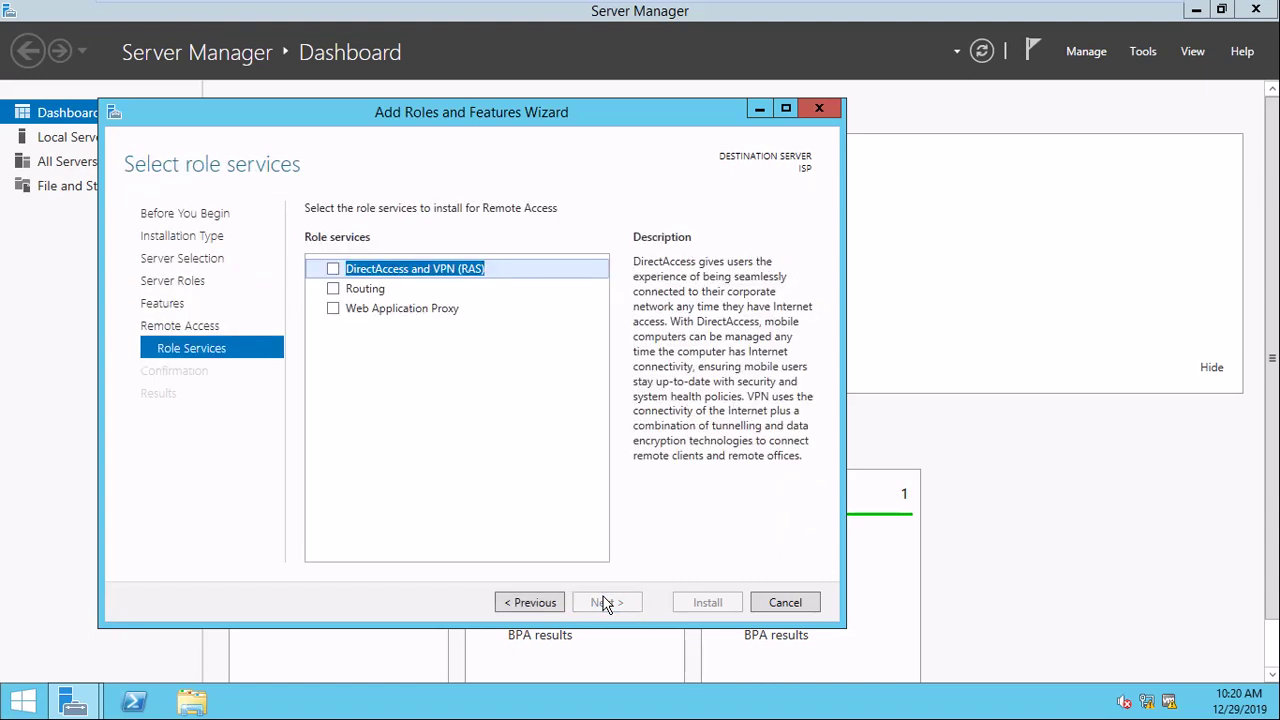
{"action": "left_click", "coordinate": [332, 288]}
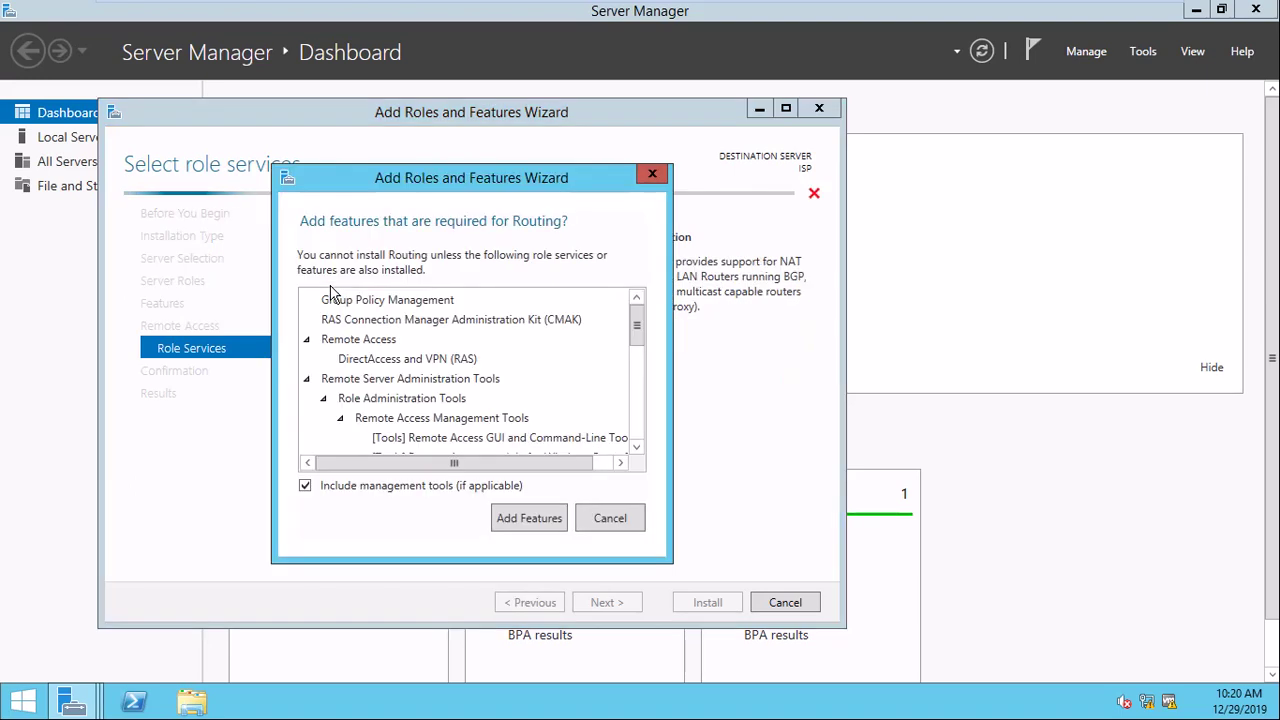
{"action": "left_click", "coordinate": [534, 516]}
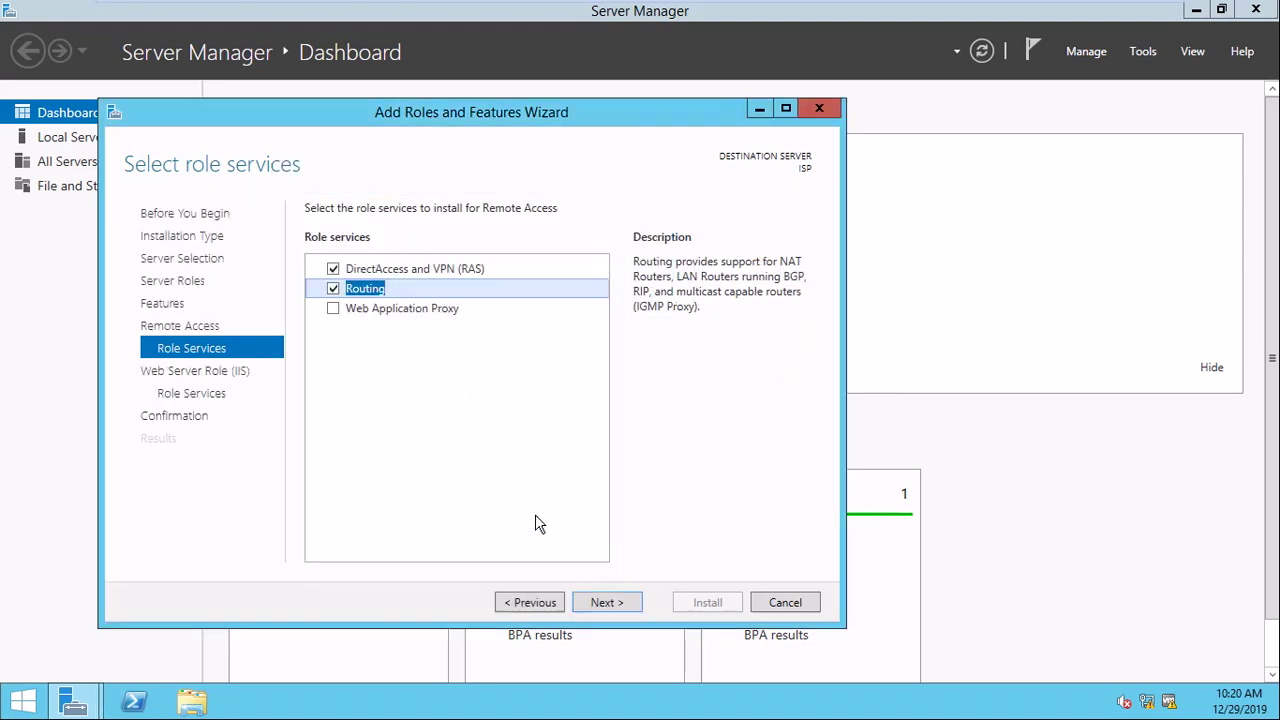
{"action": "left_click", "coordinate": [607, 603]}
{"action": "left_click", "coordinate": [608, 603]}
{"action": "left_click", "coordinate": [610, 604]}
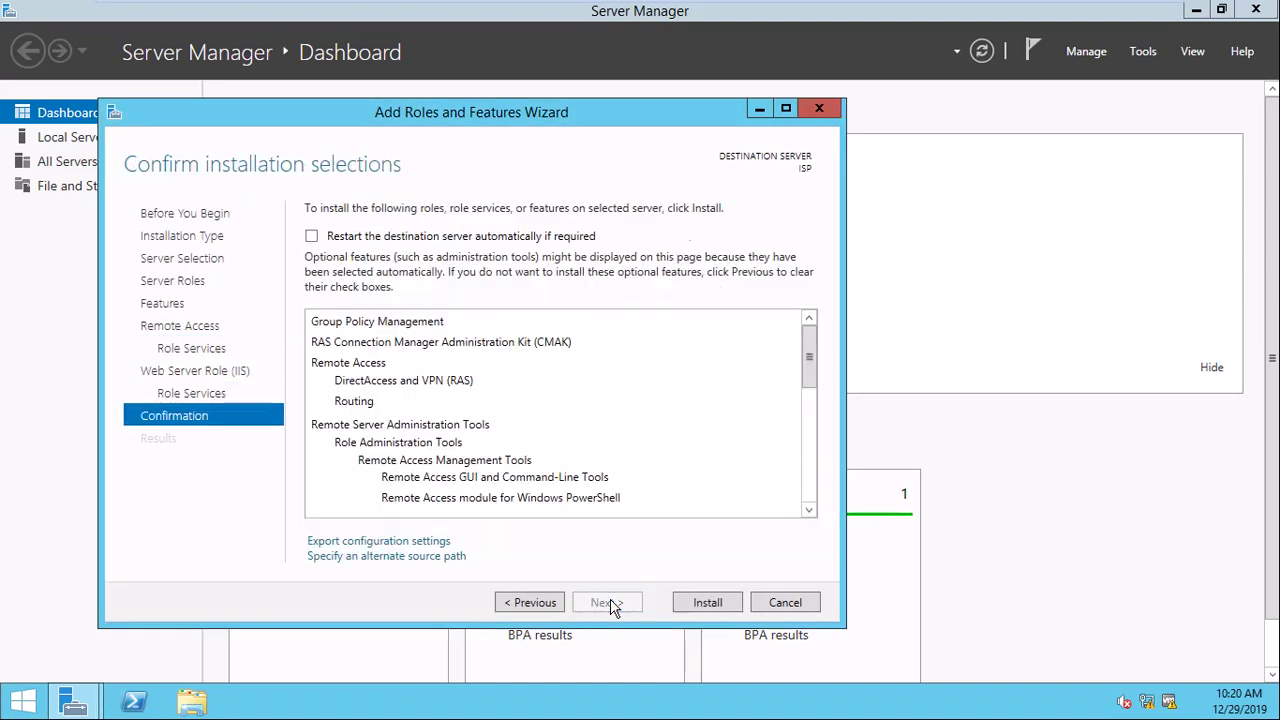
{"action": "left_click", "coordinate": [722, 604]}
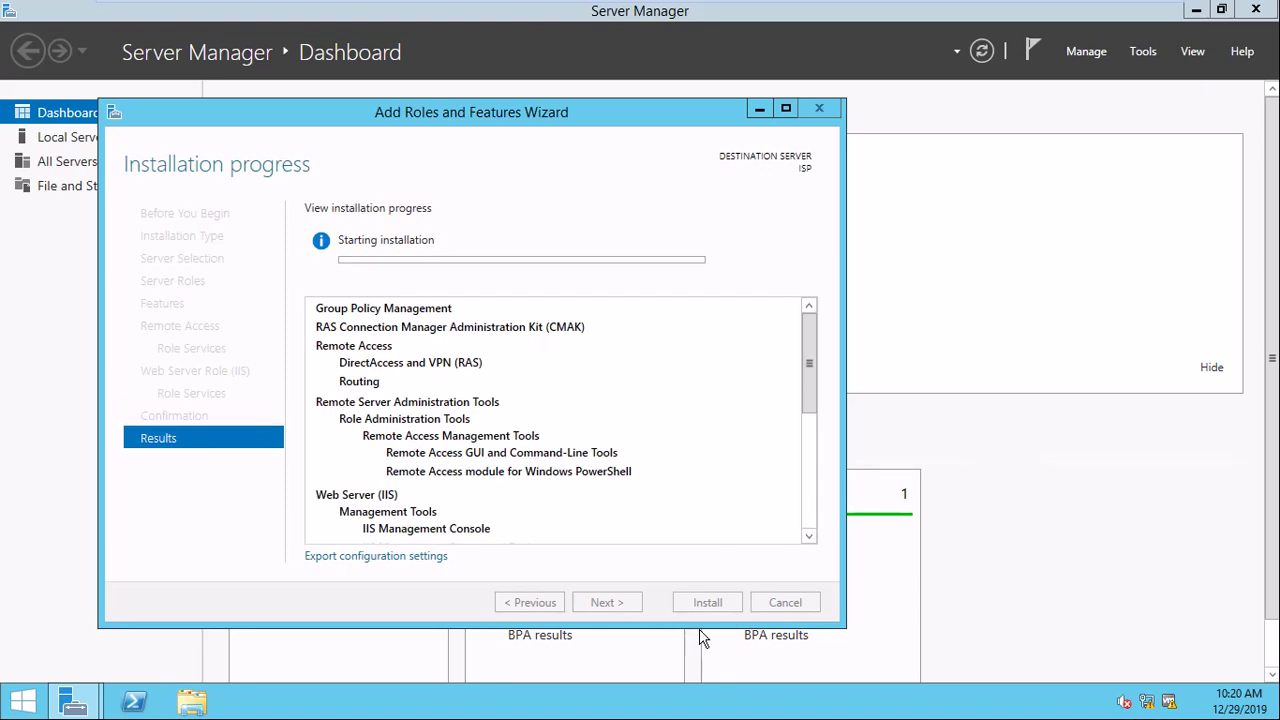
On the Face&DNS machine, close the finished installation wizard and open the server's Forward Lookup Zones in DNS Manager
{"action": "mouse_move", "coordinate": [690, 12]}
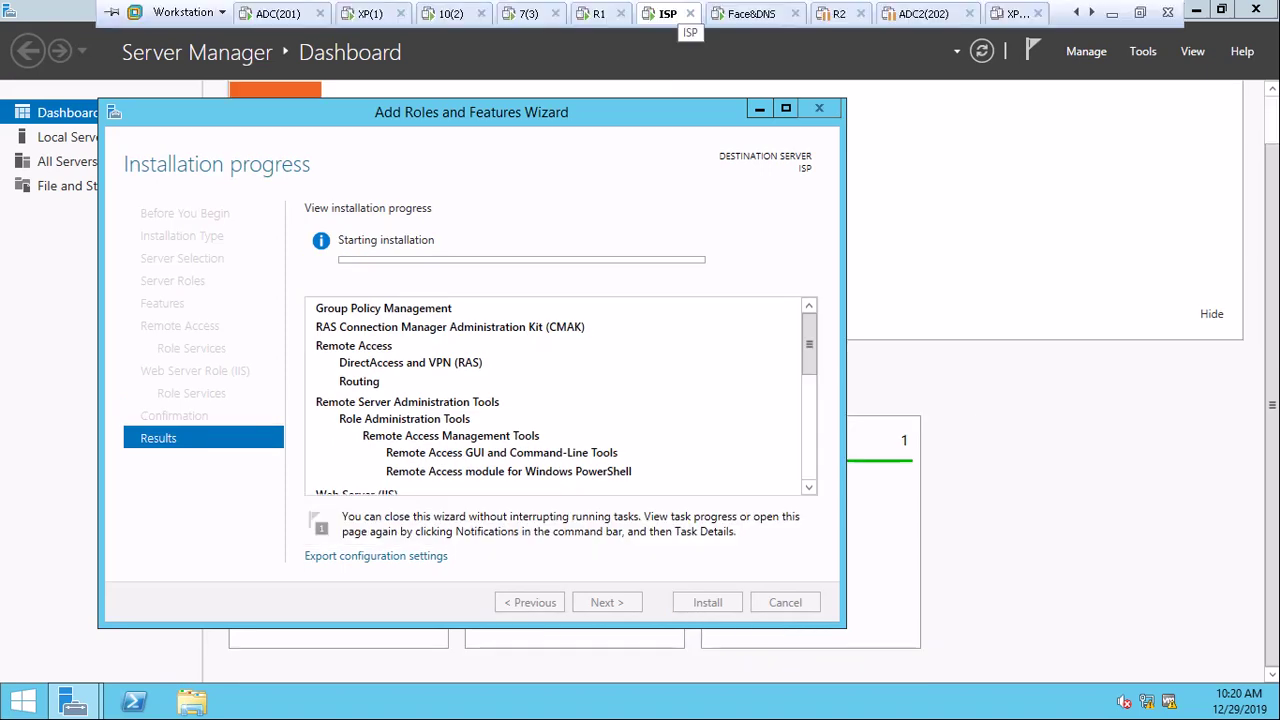
{"action": "left_click", "coordinate": [750, 13]}
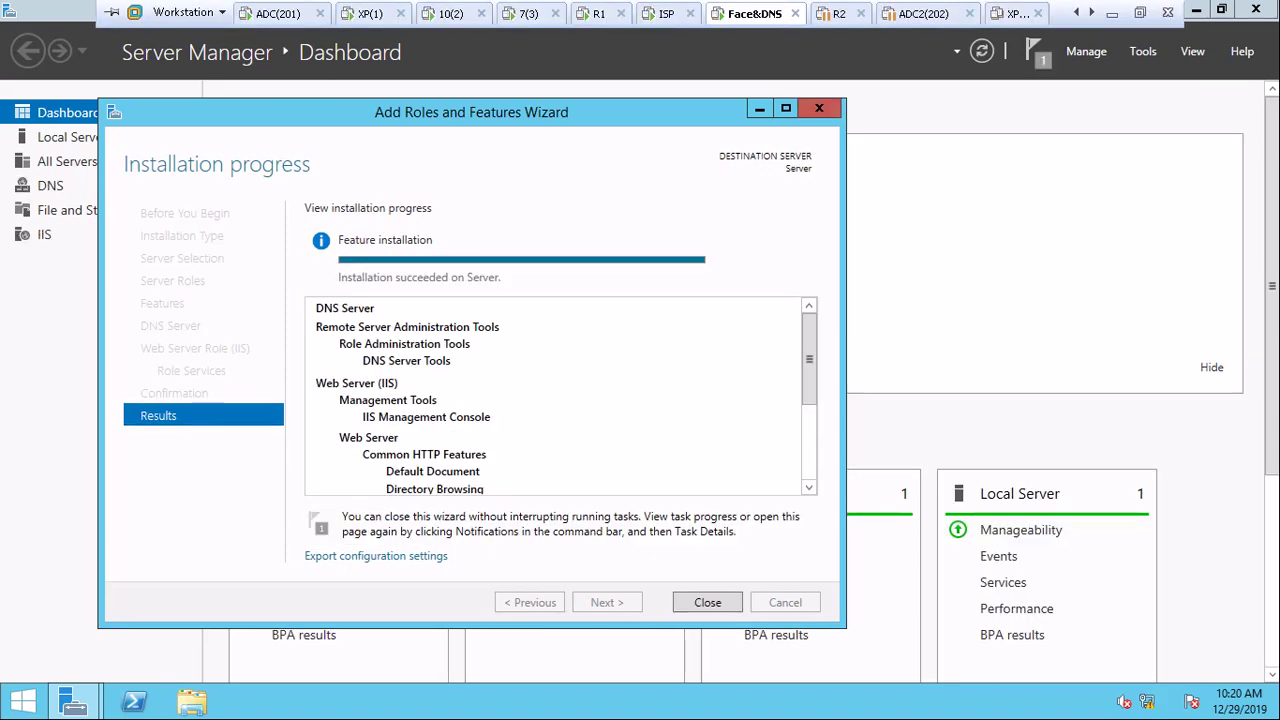
{"action": "left_click", "coordinate": [703, 604]}
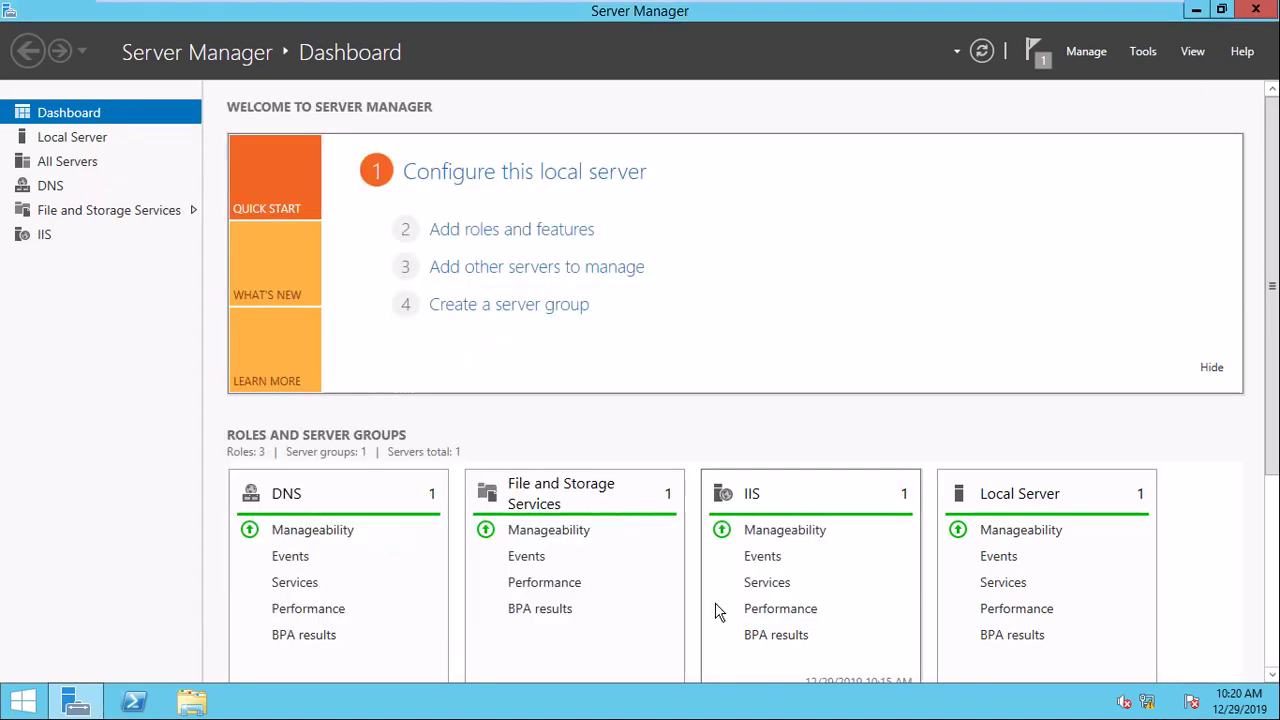
{"action": "left_click", "coordinate": [1130, 56]}
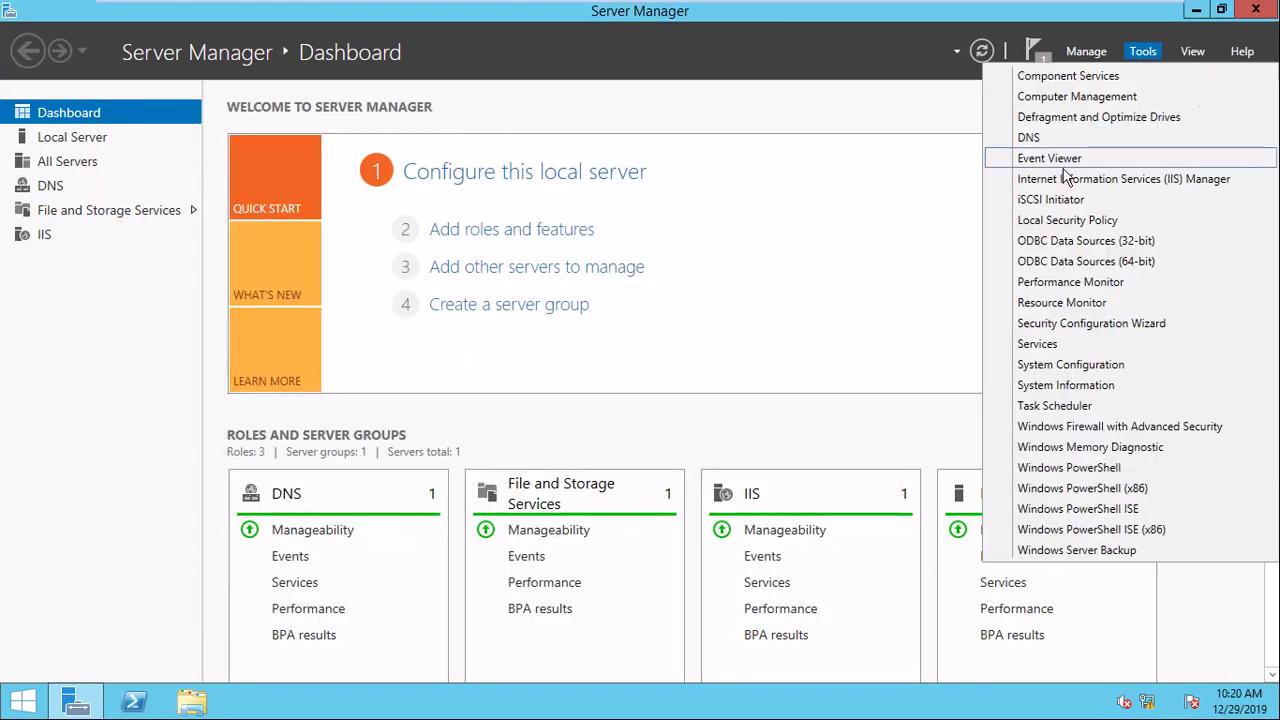
{"action": "left_click", "coordinate": [1046, 137]}
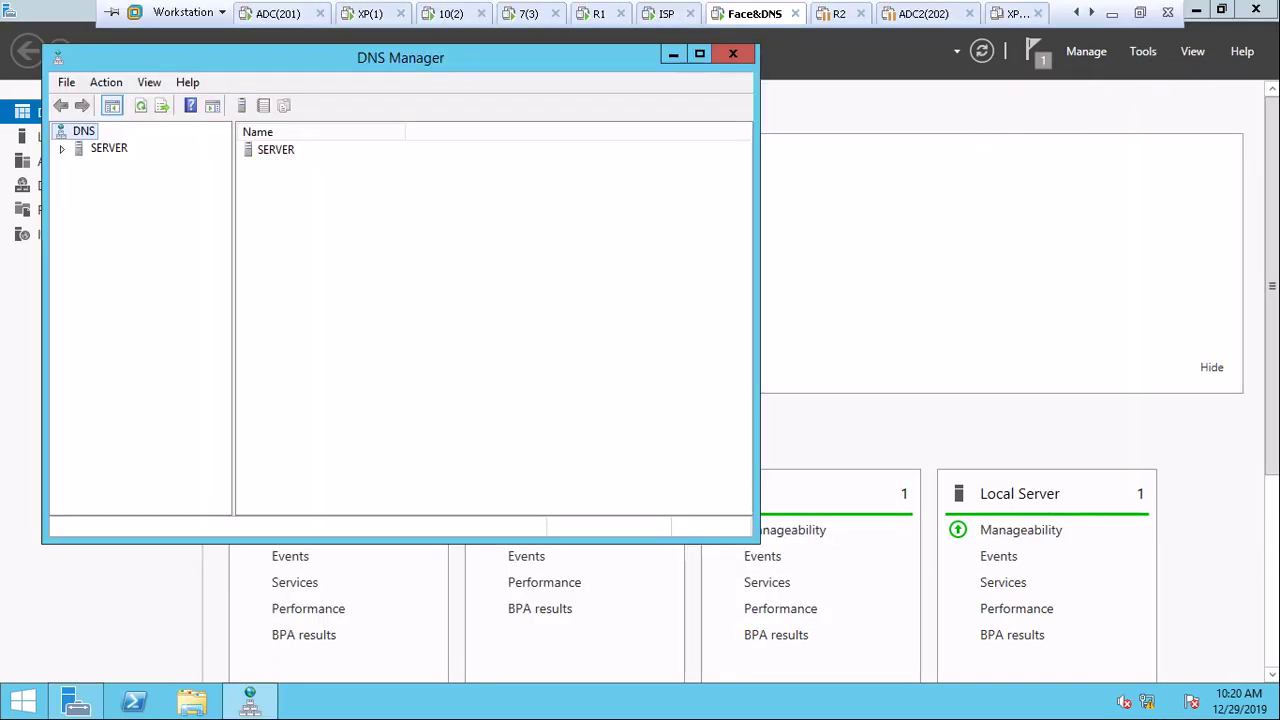
{"action": "left_click", "coordinate": [698, 53]}
{"action": "left_click", "coordinate": [72, 105]}
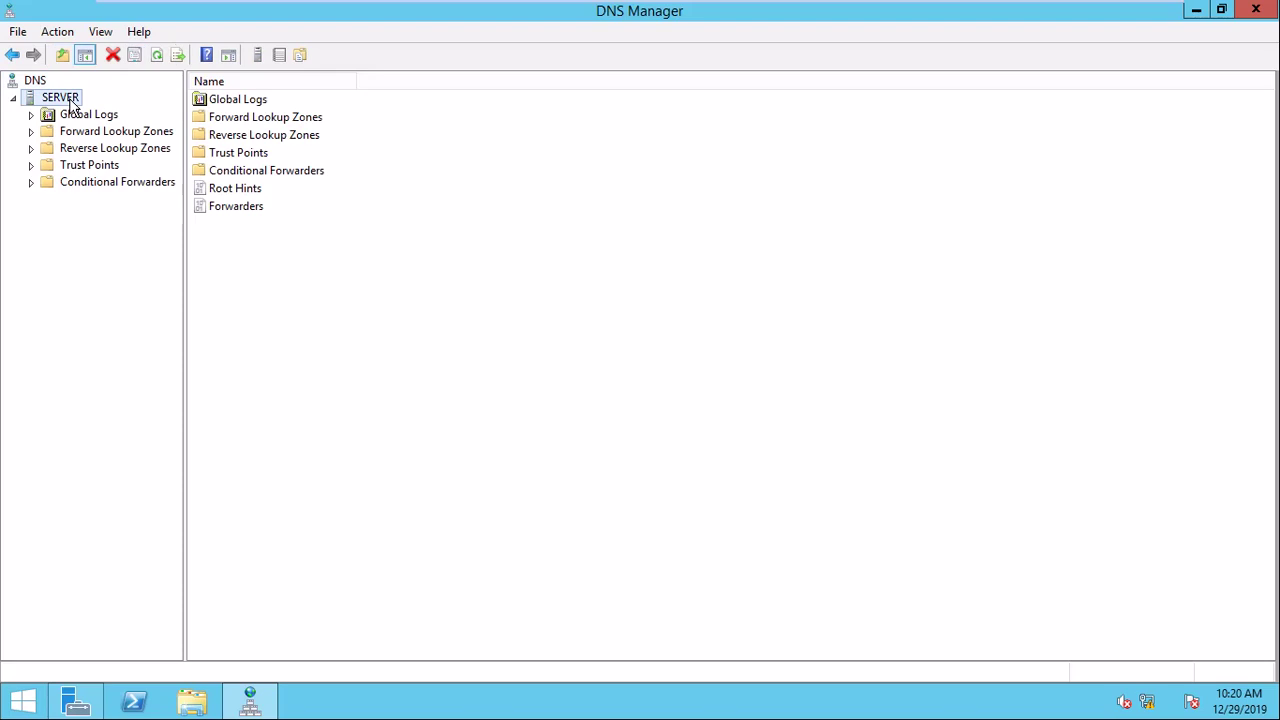
{"action": "left_click", "coordinate": [76, 132]}
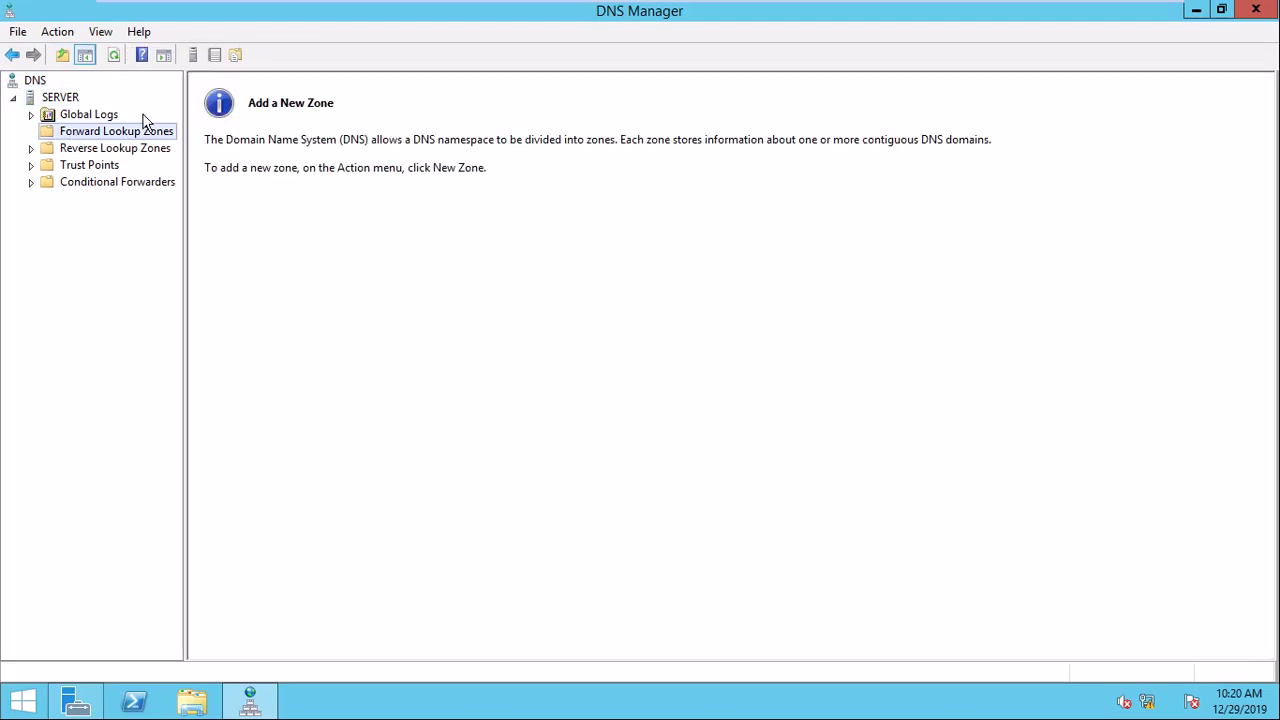
Check the Internet section's server addresses in the Packet Tracer topology and return to the Face&DNS machine
{"action": "mouse_move", "coordinate": [670, 5]}
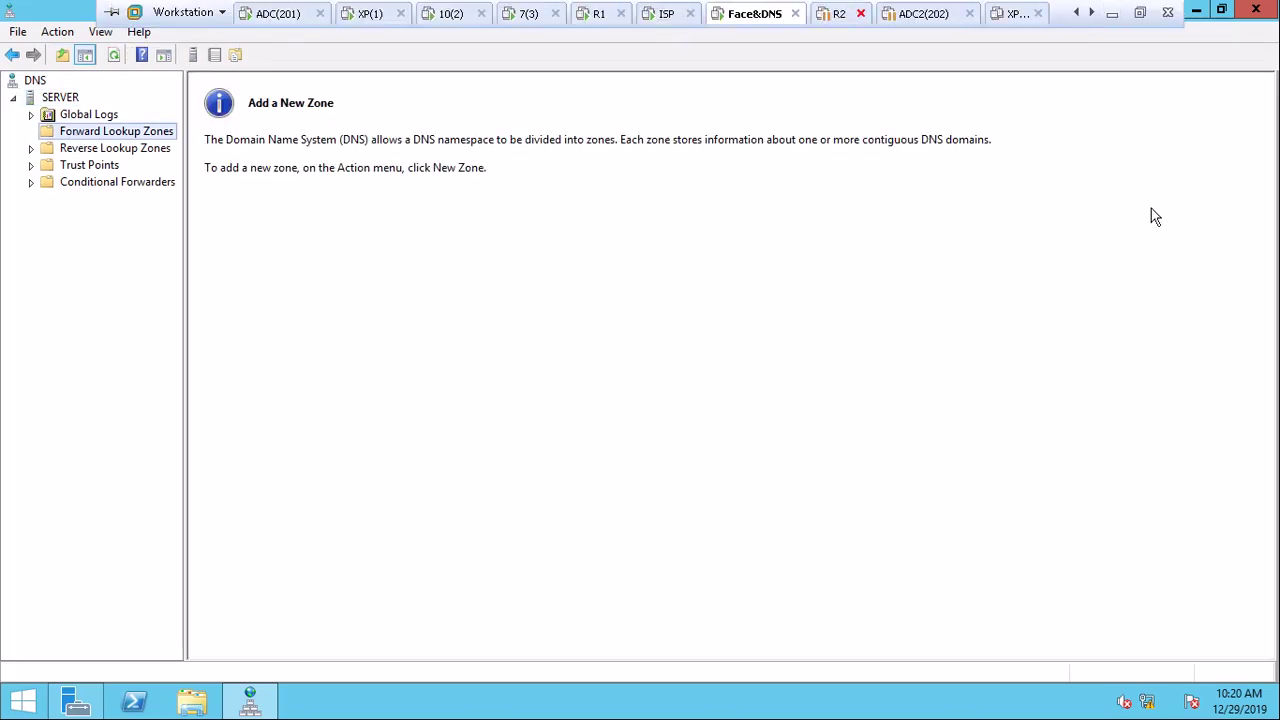
{"action": "left_click", "coordinate": [1111, 13]}
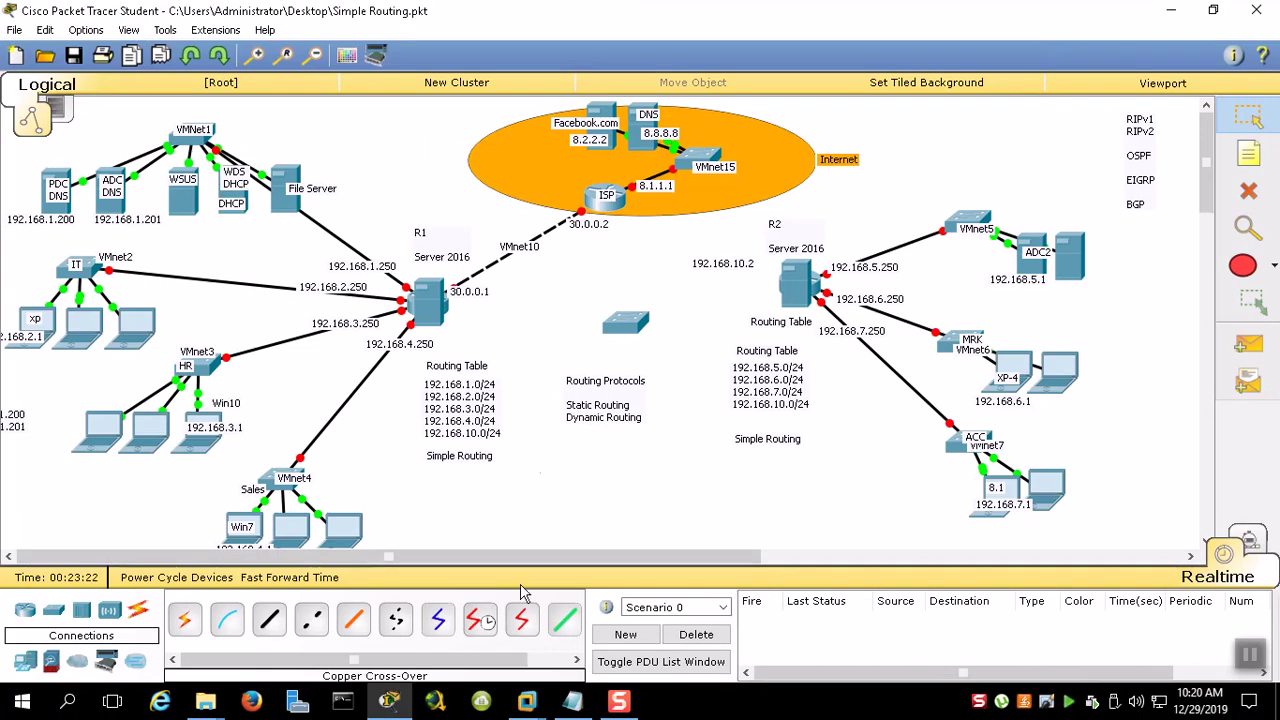
{"action": "mouse_move", "coordinate": [527, 700]}
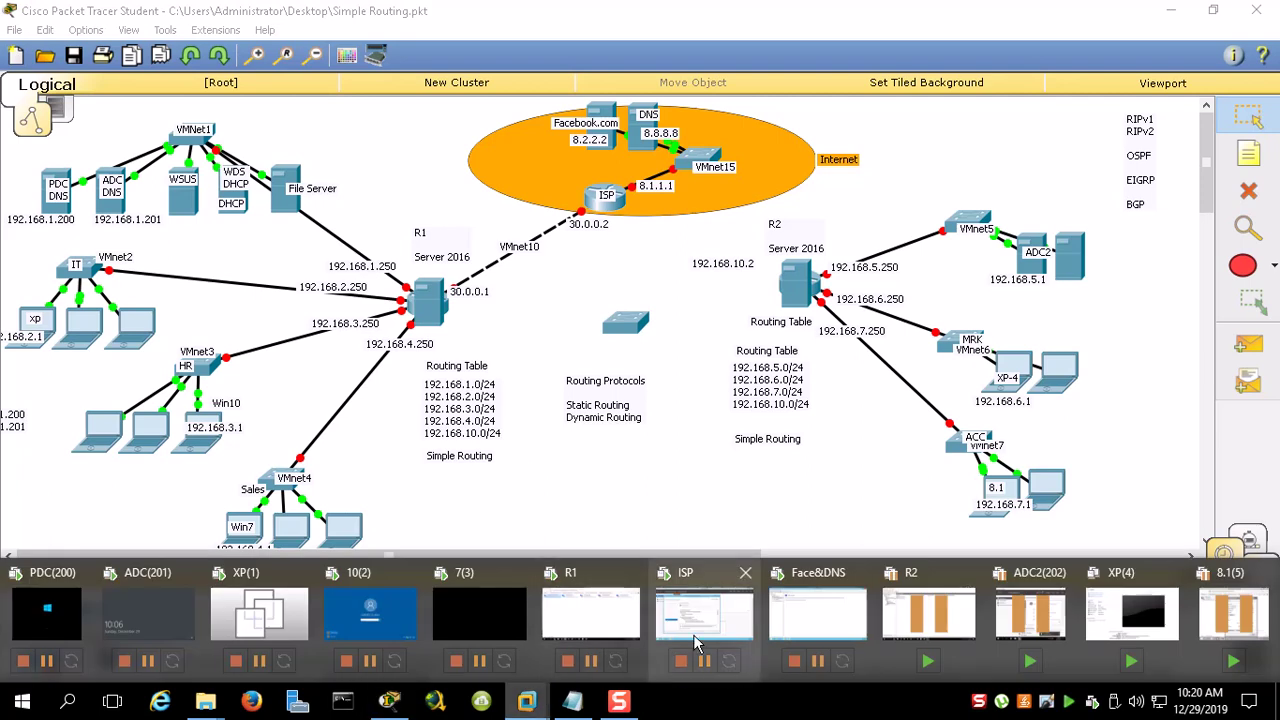
{"action": "left_click", "coordinate": [811, 606]}
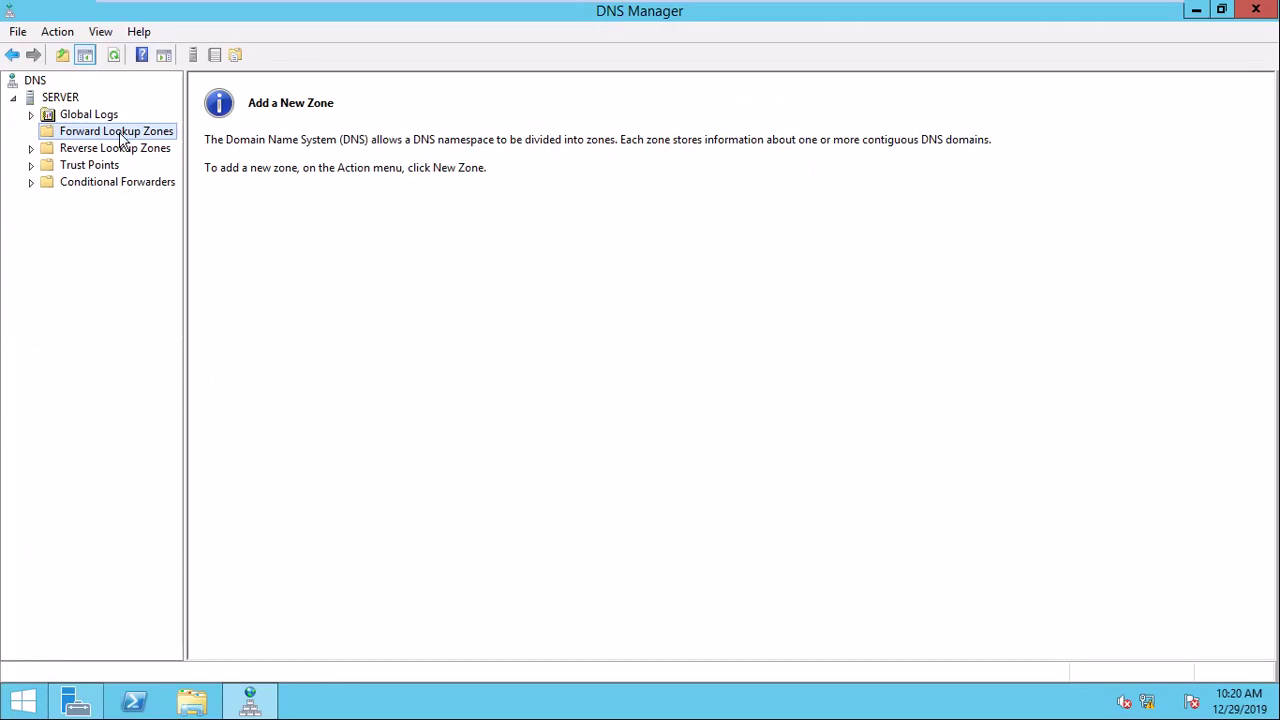
Create a primary forward lookup zone named Facebook.com with the default zone file and dynamic update settings
{"action": "right_click", "coordinate": [119, 132]}
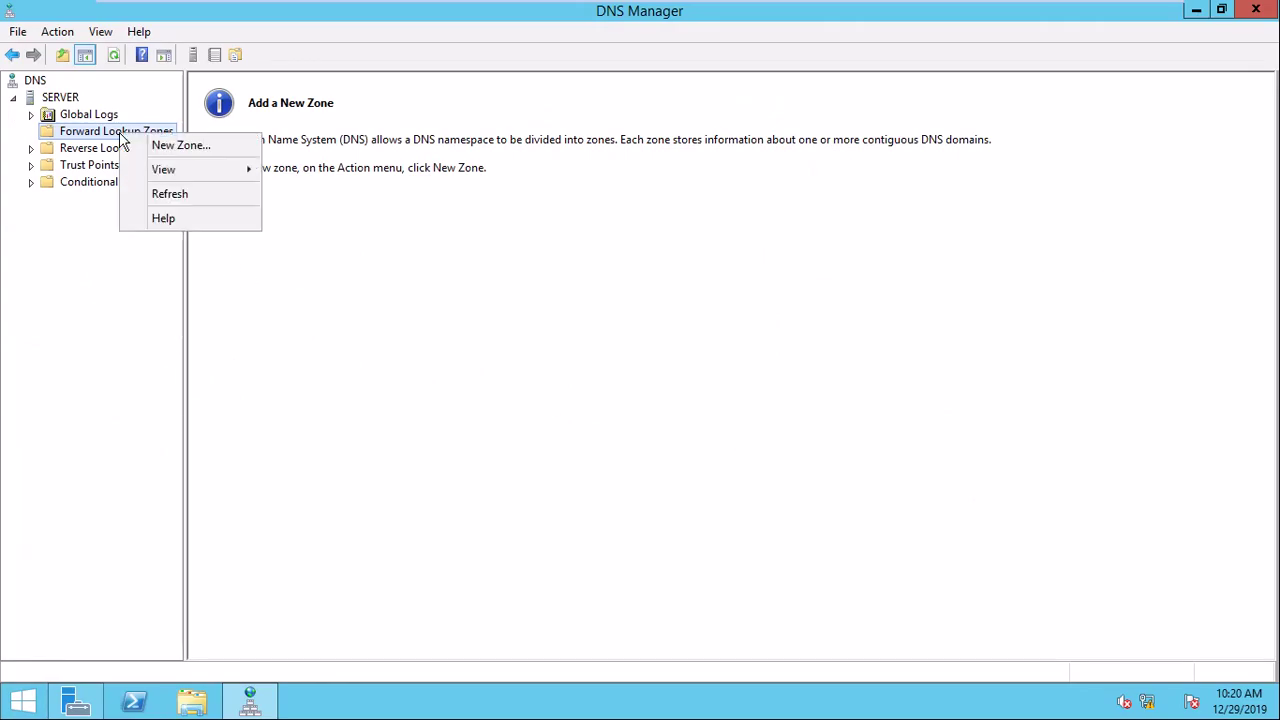
{"action": "left_click", "coordinate": [180, 145]}
{"action": "left_click", "coordinate": [354, 362]}
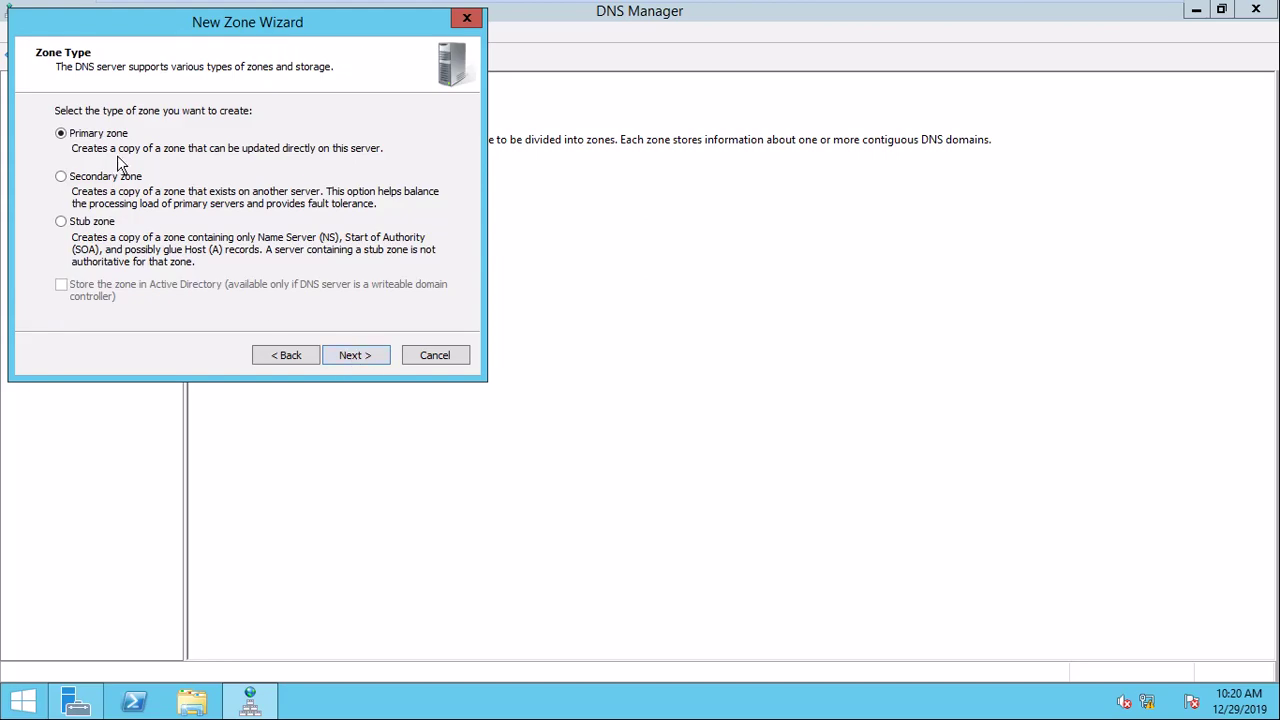
{"action": "left_click", "coordinate": [339, 350]}
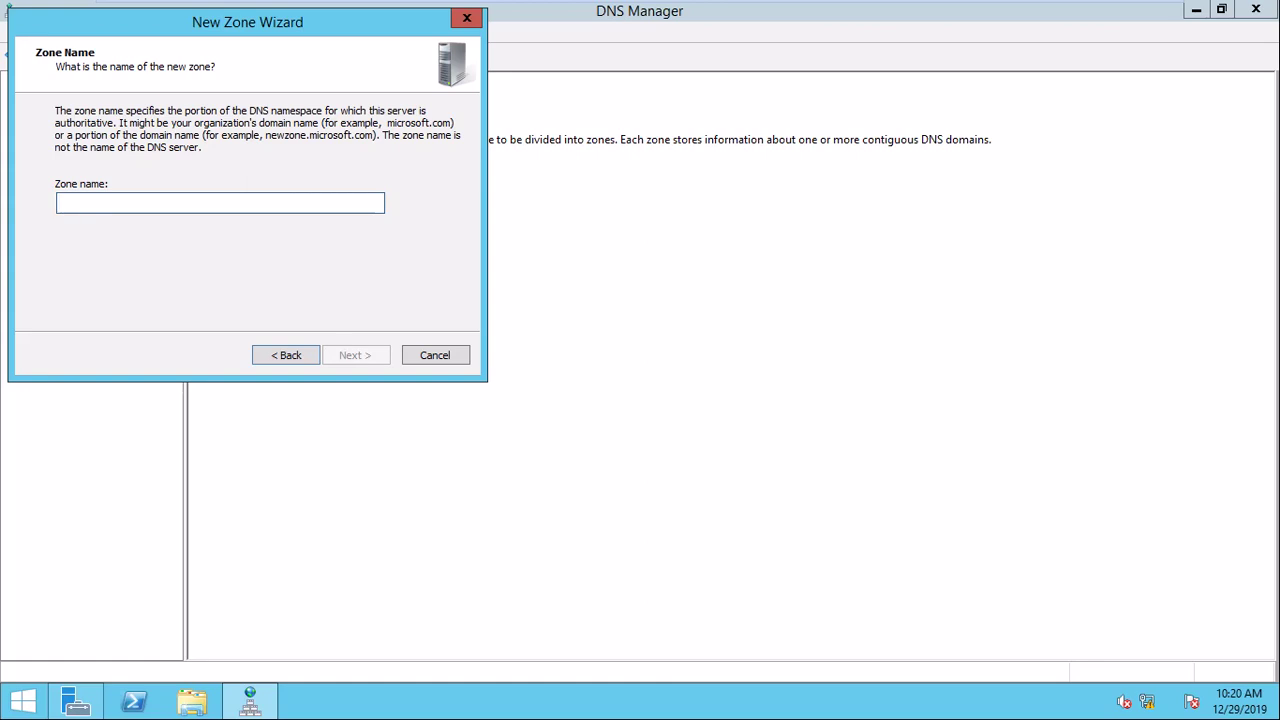
{"action": "type", "text": "Facebook.com"}
{"action": "left_click", "coordinate": [367, 357]}
{"action": "left_click", "coordinate": [367, 357]}
{"action": "left_click", "coordinate": [367, 357]}
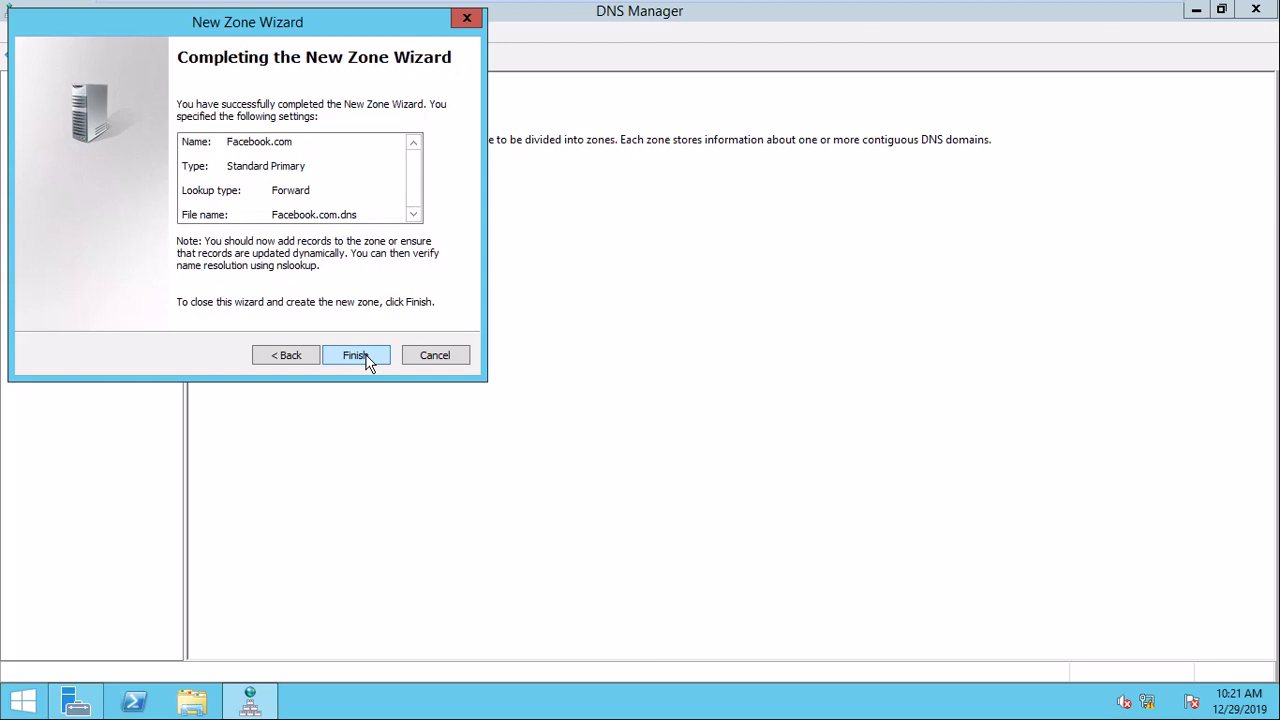
{"action": "left_click", "coordinate": [357, 356]}
{"action": "double_click", "coordinate": [124, 136]}
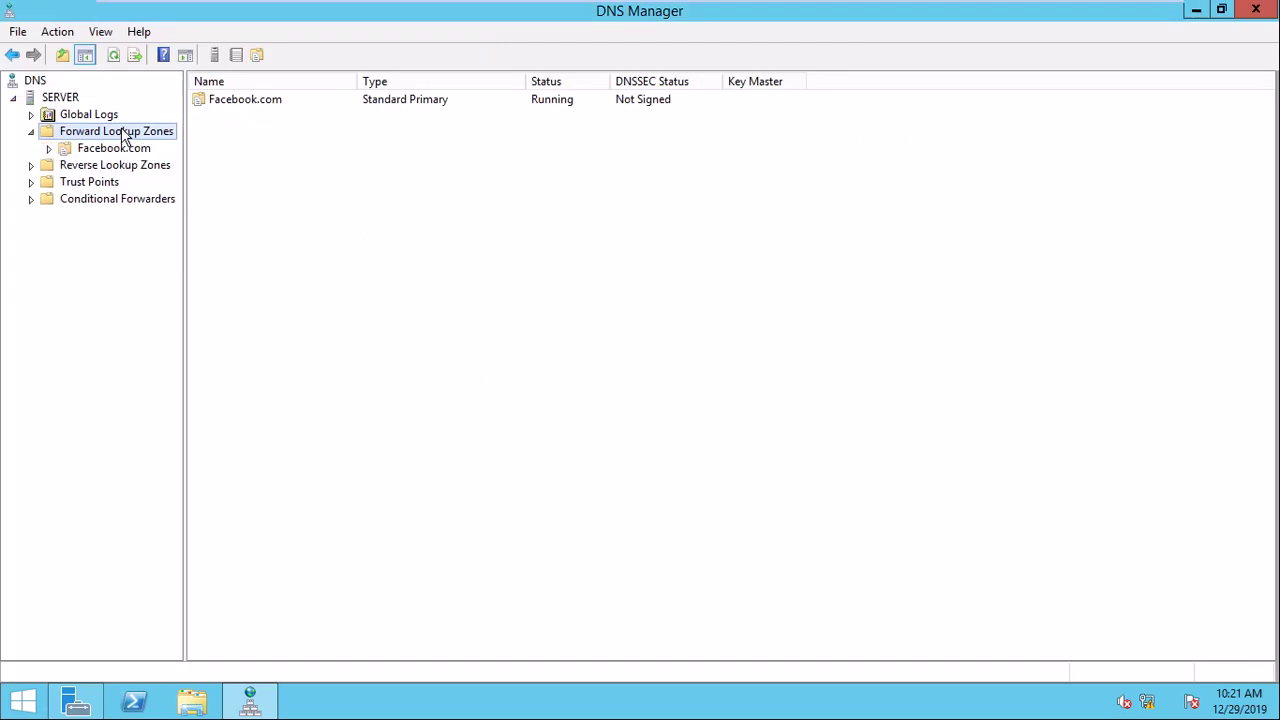
{"action": "left_click", "coordinate": [128, 152]}
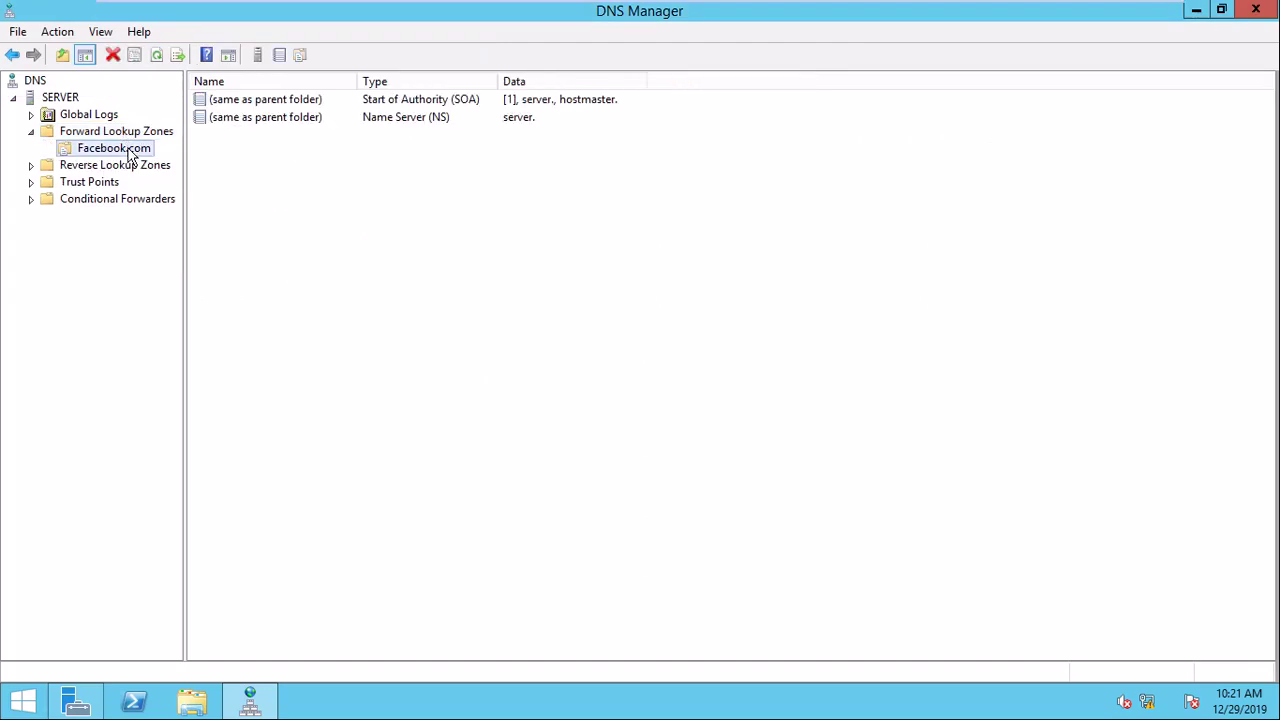
{"action": "right_click", "coordinate": [290, 207]}
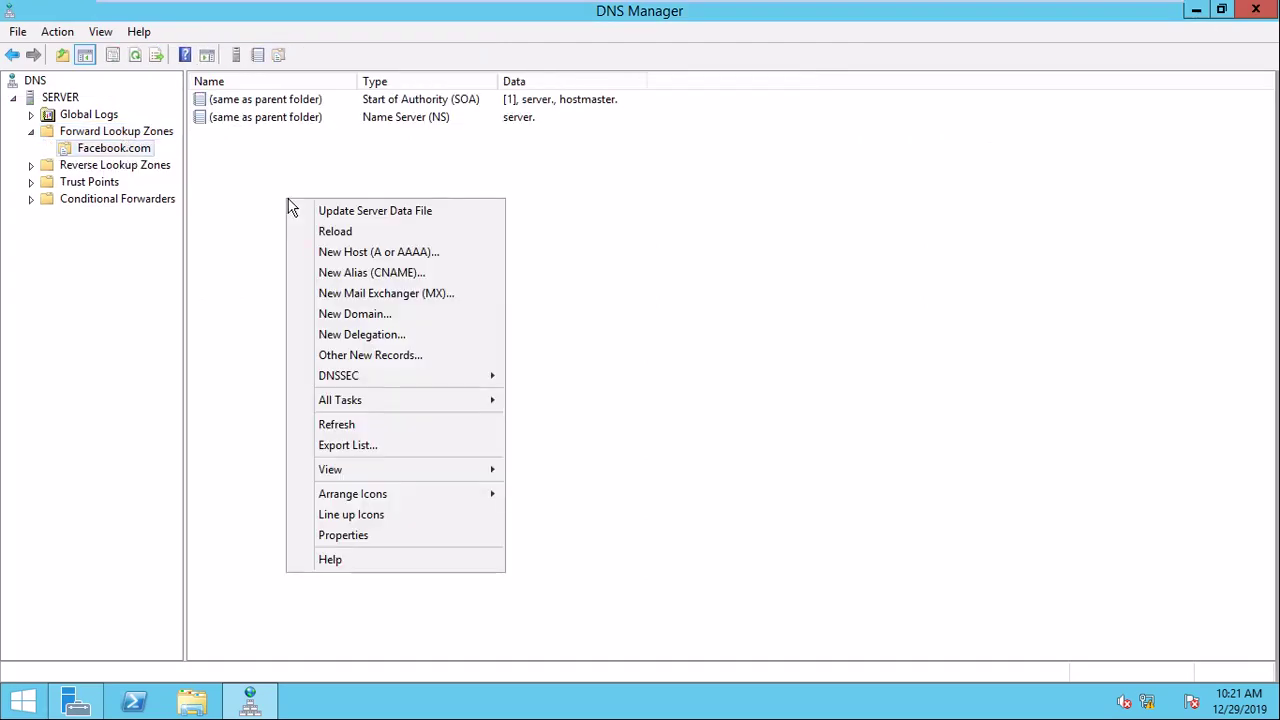
{"action": "left_click", "coordinate": [366, 258]}
{"action": "type", "text": "www"}
{"action": "left_click", "coordinate": [566, 332]}
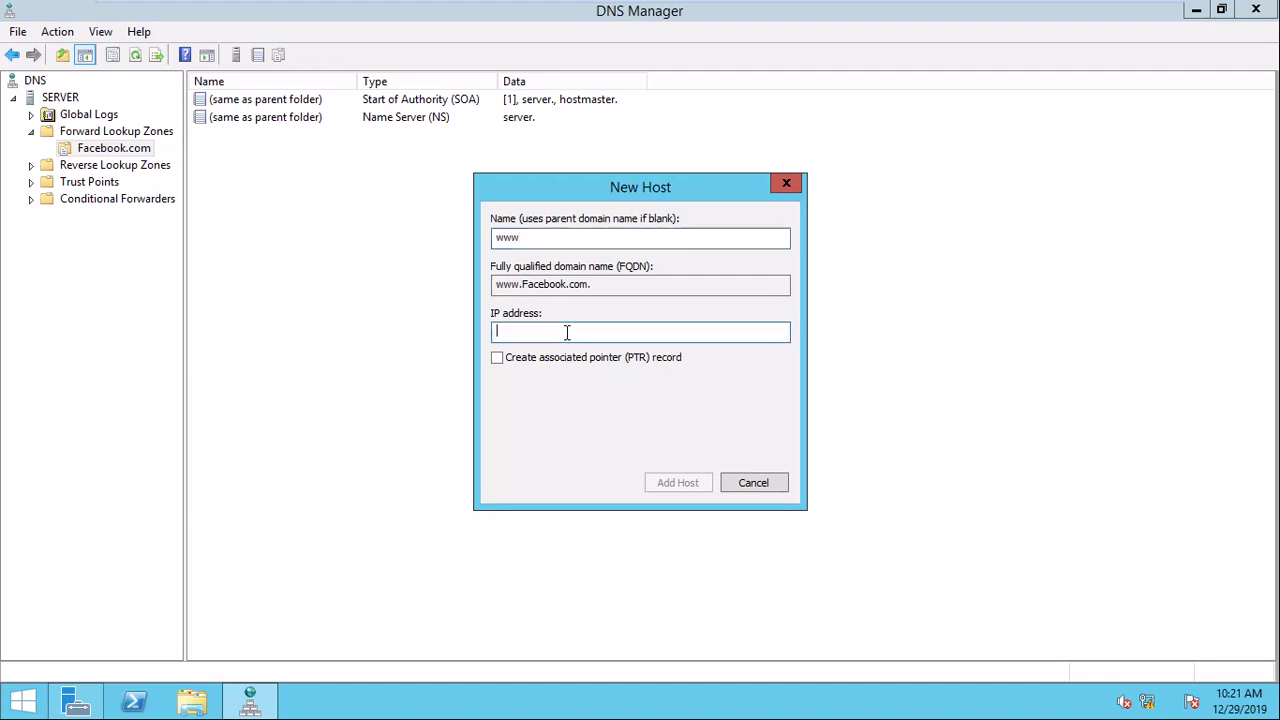
Check the Facebook.com server's address in the Packet Tracer topology and add the www host with IP address 8.2.2.2
{"action": "left_click", "coordinate": [1111, 13]}
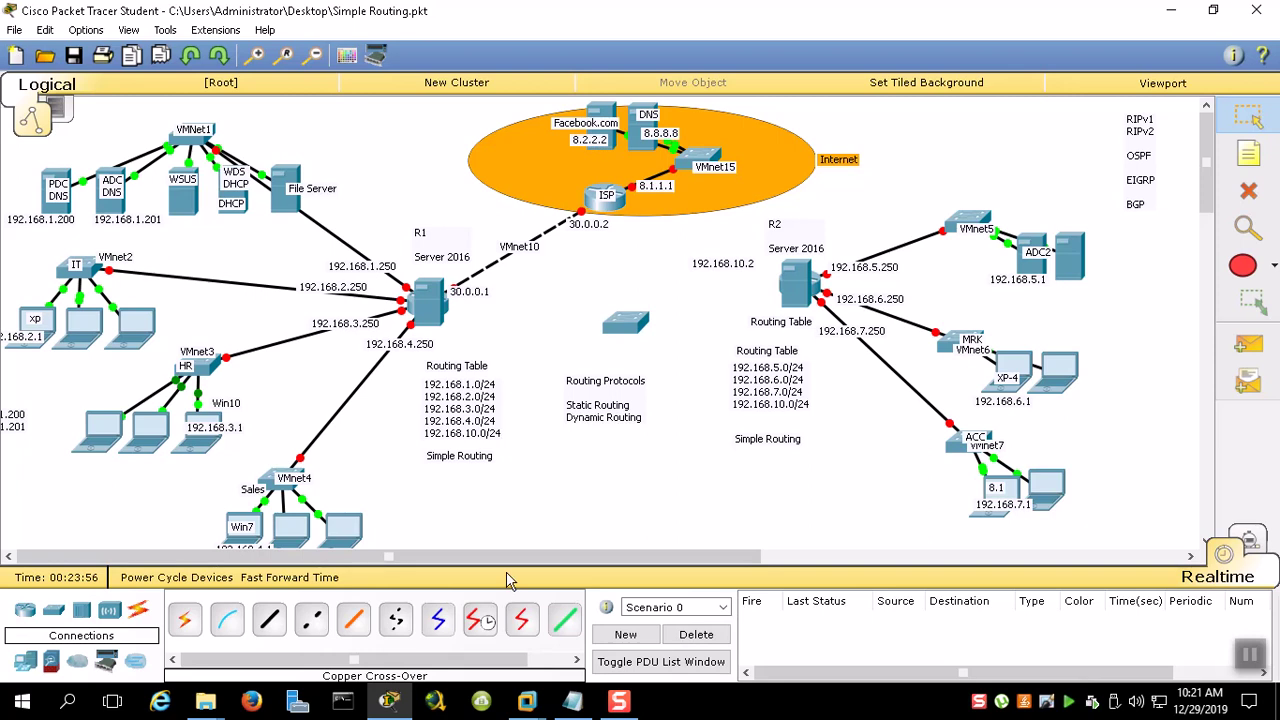
{"action": "left_click", "coordinate": [527, 700]}
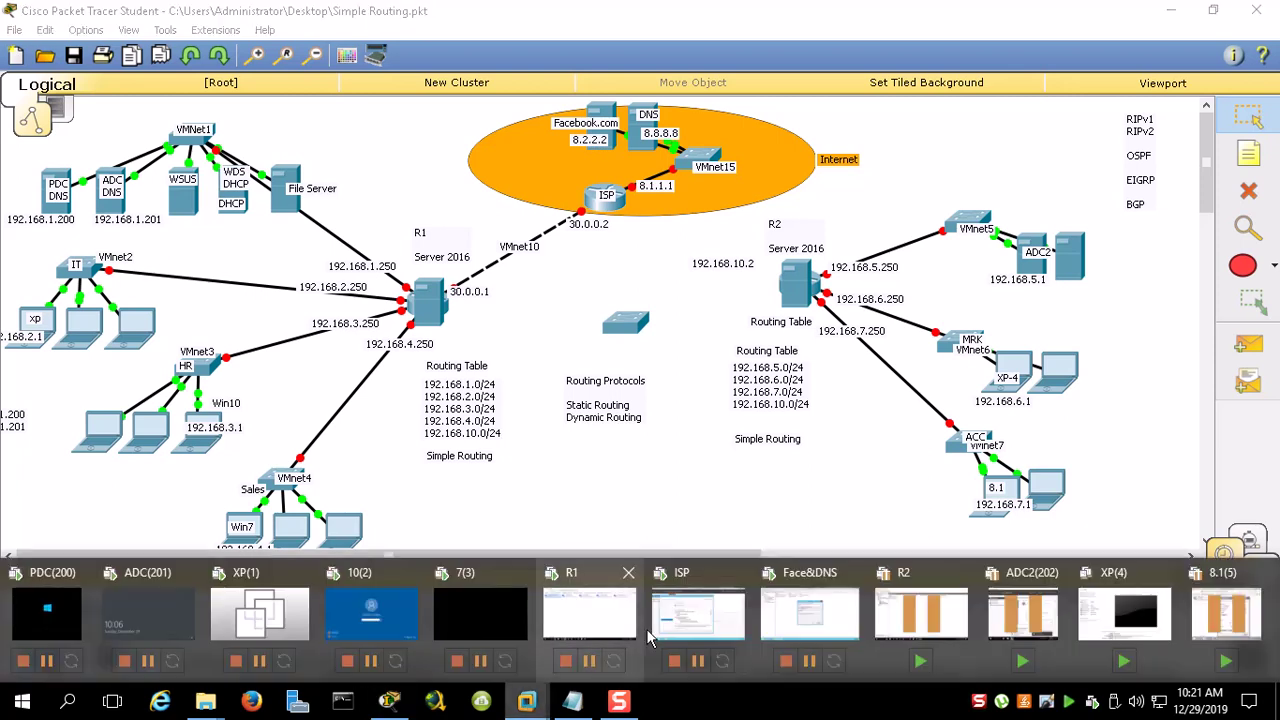
{"action": "left_click", "coordinate": [810, 612]}
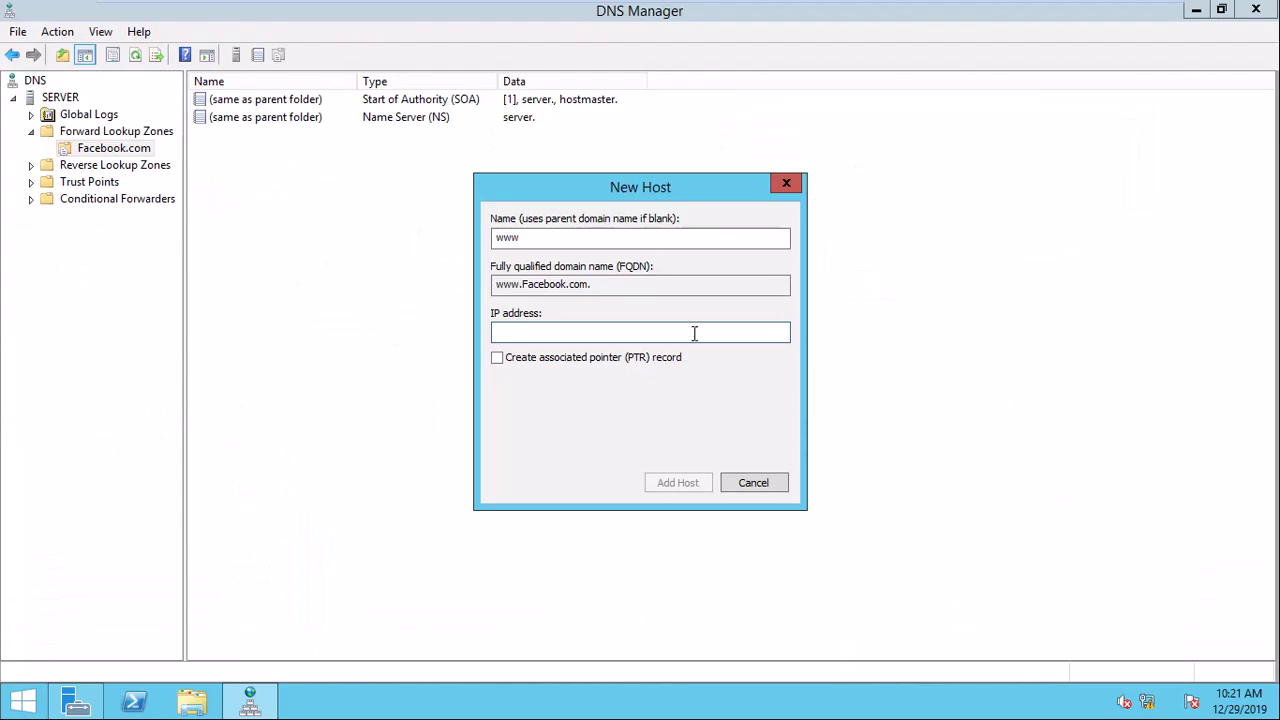
{"action": "left_click", "coordinate": [576, 330]}
{"action": "type", "text": "8.2.2.2"}
{"action": "left_click", "coordinate": [680, 483]}
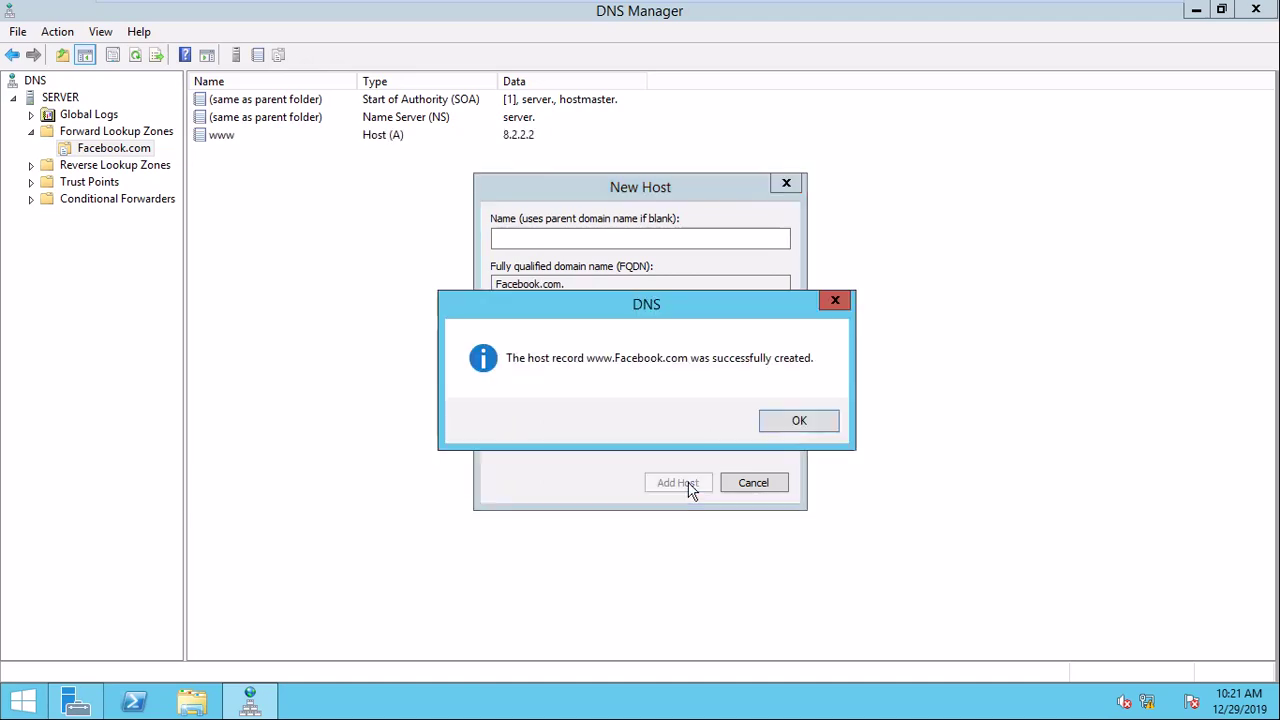
{"action": "left_click", "coordinate": [801, 421]}
{"action": "left_click", "coordinate": [764, 481]}
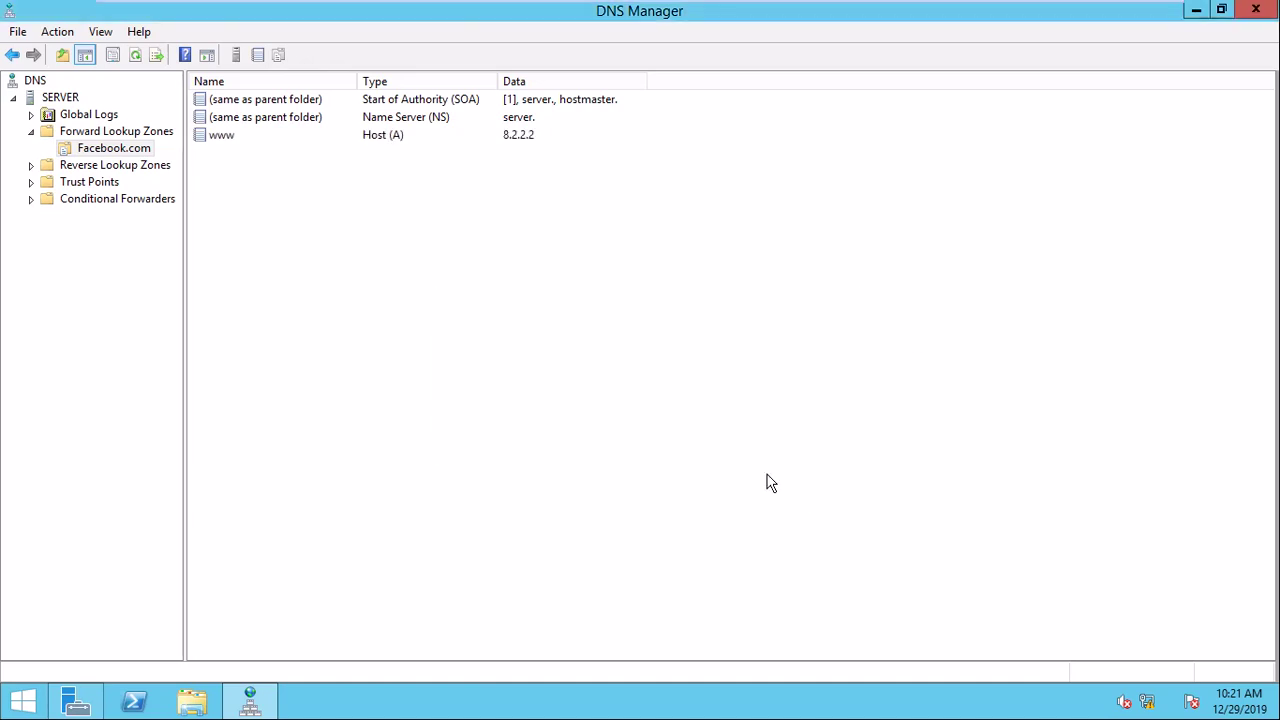
Minimize DNS Manager and open a command prompt on the Face&DNS machine
{"action": "left_click", "coordinate": [1198, 14]}
{"action": "right_click", "coordinate": [14, 698]}
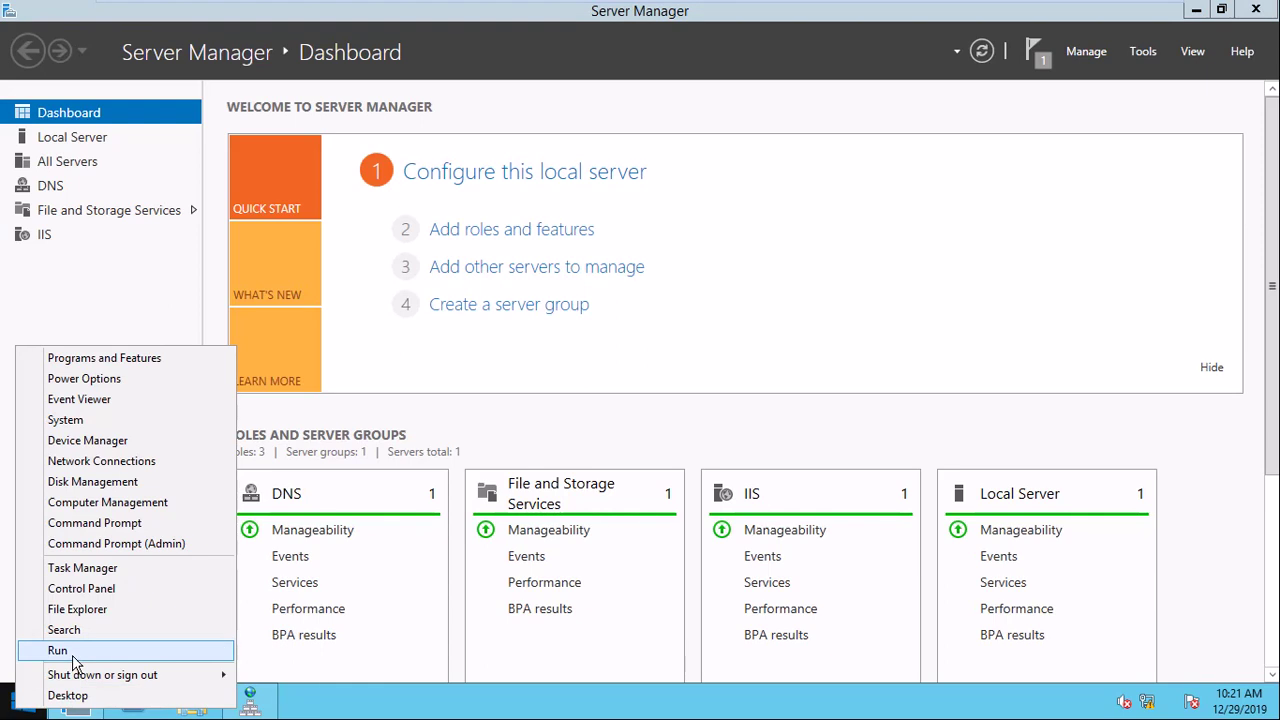
{"action": "left_click", "coordinate": [72, 660]}
{"action": "type", "text": "cmd"}
{"action": "key", "text": "Return"}
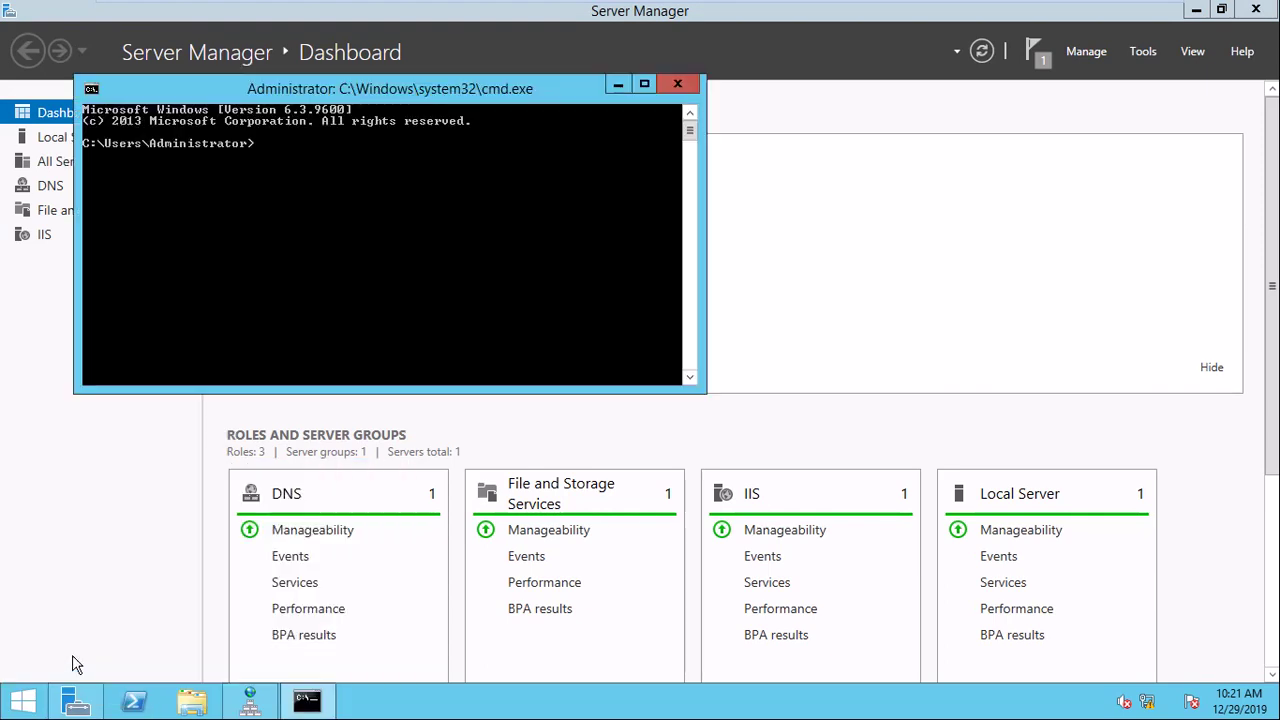
{"action": "type", "text": "ping www.faqcebook.com"}
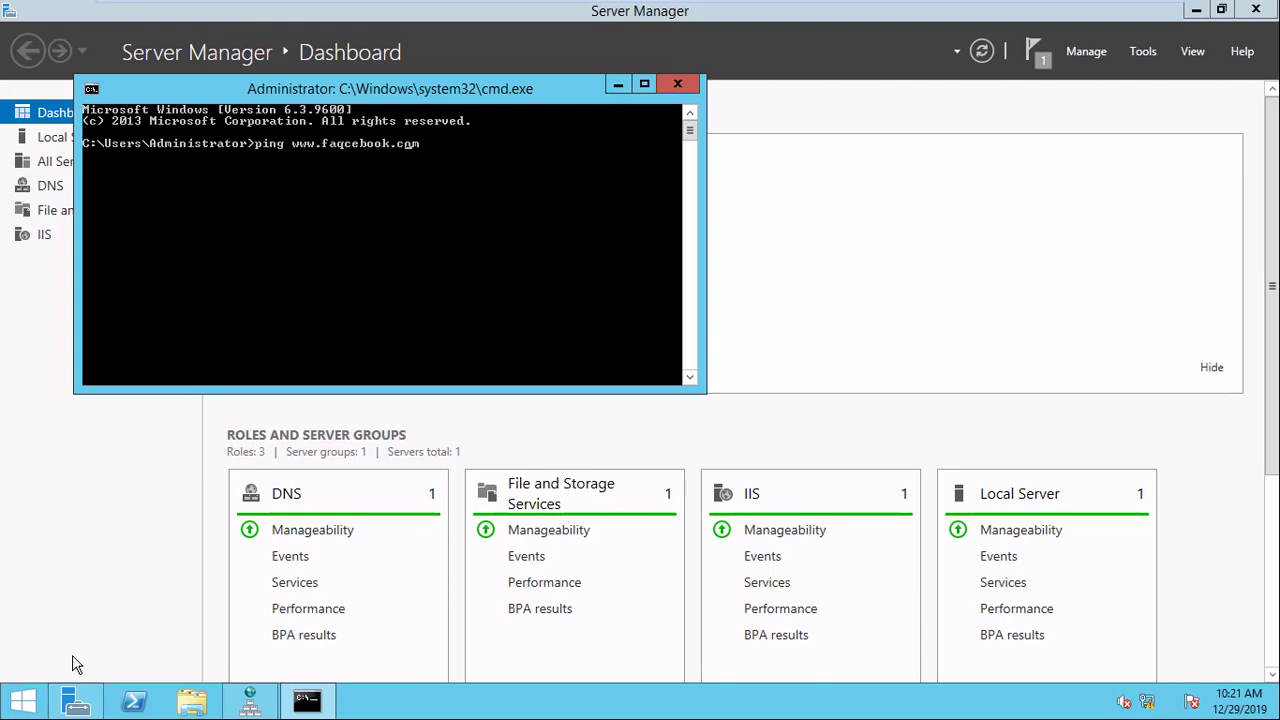
{"action": "key", "text": "Left"}
{"action": "key", "text": "Left"}
{"action": "key", "text": "Left"}
{"action": "key", "text": "Left"}
{"action": "key", "text": "Left"}
{"action": "key", "text": "Left"}
{"action": "key", "text": "Left"}
{"action": "key", "text": "Left"}
{"action": "key", "text": "Left"}
{"action": "key", "text": "Left"}
{"action": "key", "text": "BackSpace"}
{"action": "key", "text": "Return"}
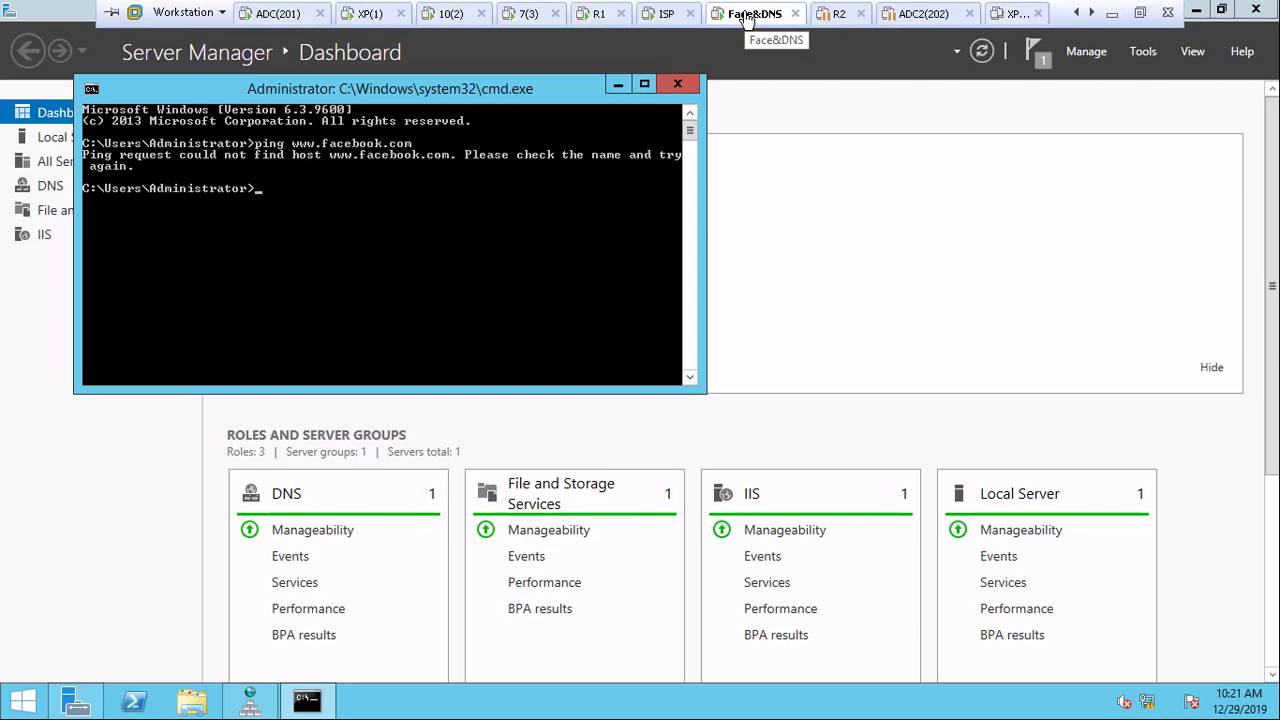
Examine the Ethernet0 connection details for the assigned IPv4 addresses, gateway and DNS server
{"action": "right_click", "coordinate": [1190, 702]}
{"action": "left_click", "coordinate": [839, 260]}
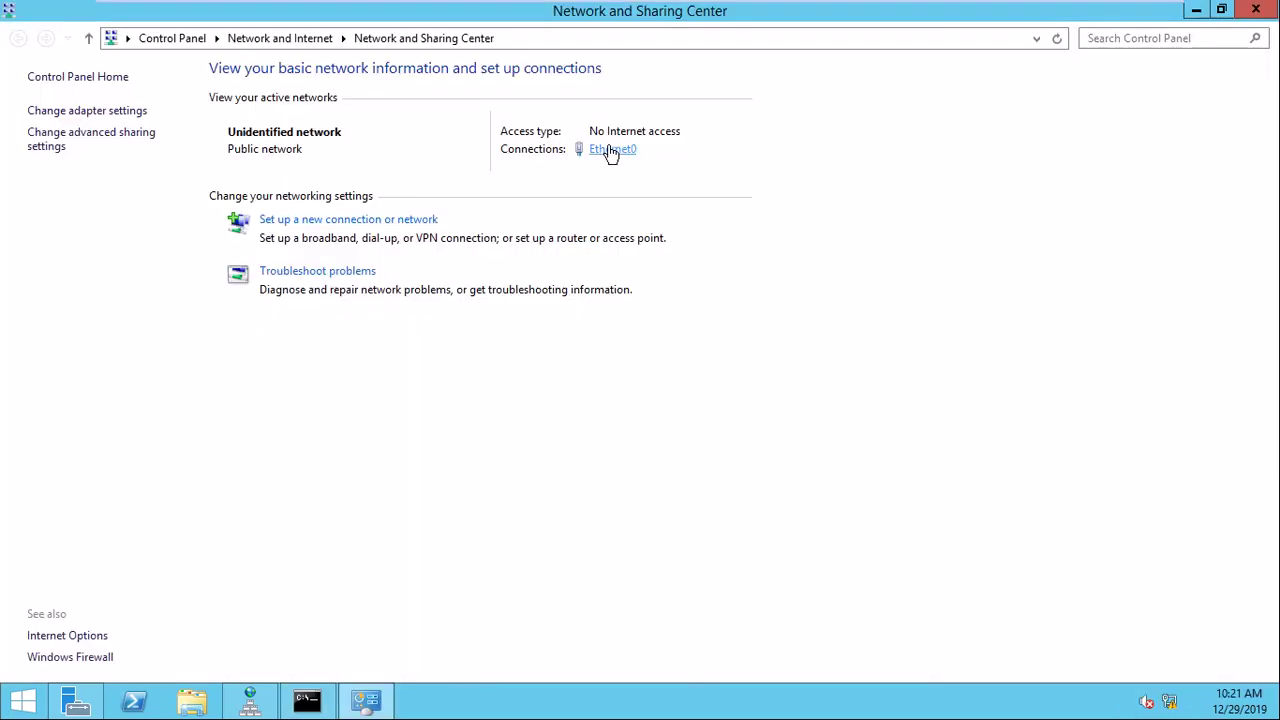
{"action": "left_click", "coordinate": [610, 149]}
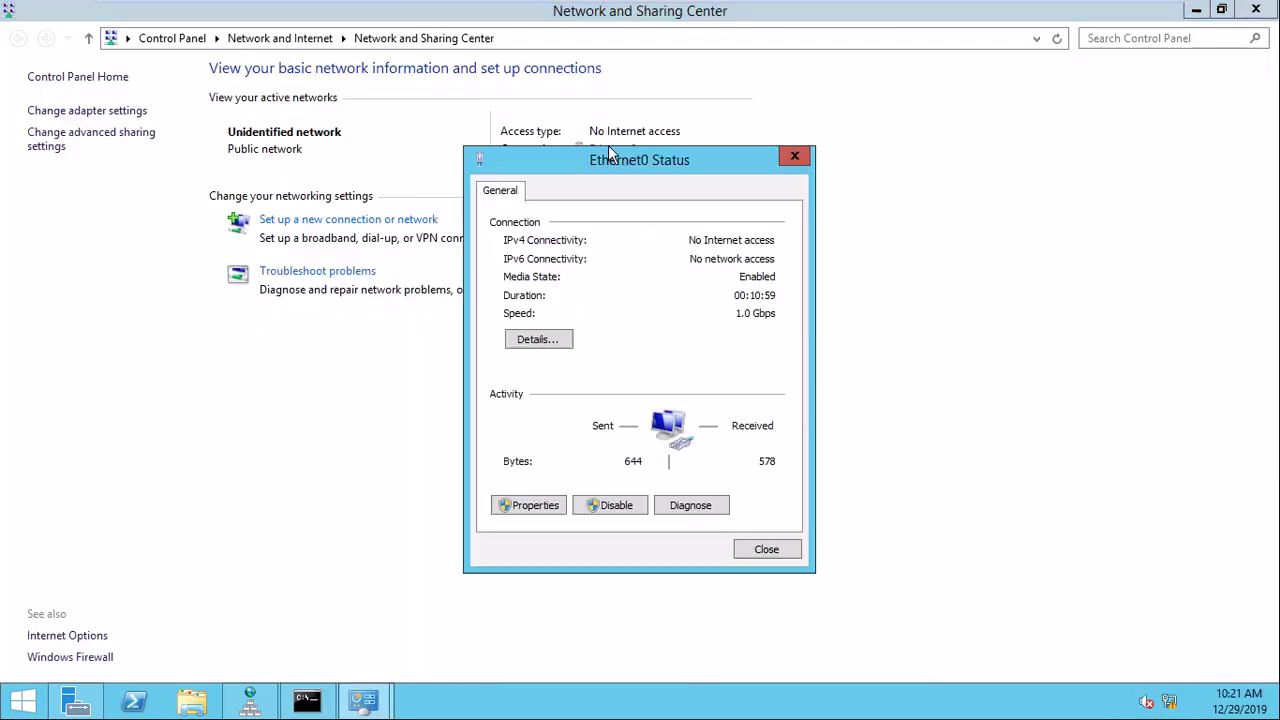
{"action": "left_click", "coordinate": [562, 340]}
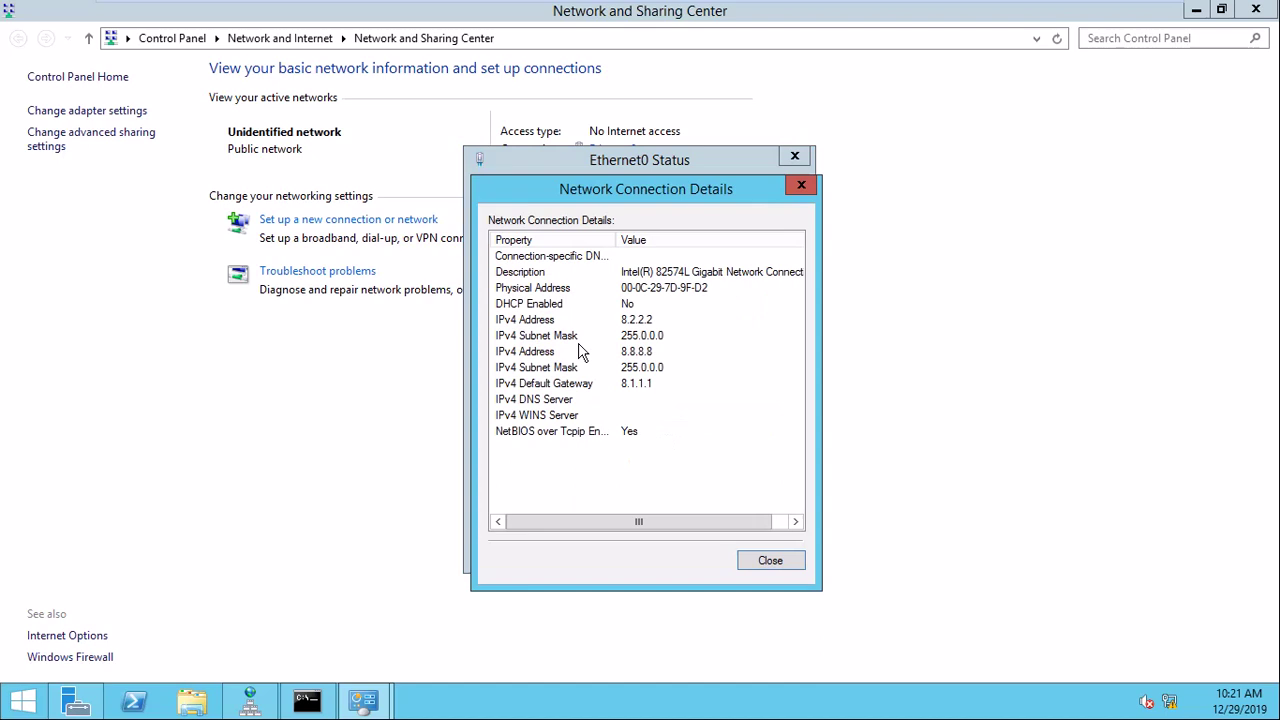
{"action": "left_click", "coordinate": [770, 560]}
{"action": "left_click", "coordinate": [766, 550]}
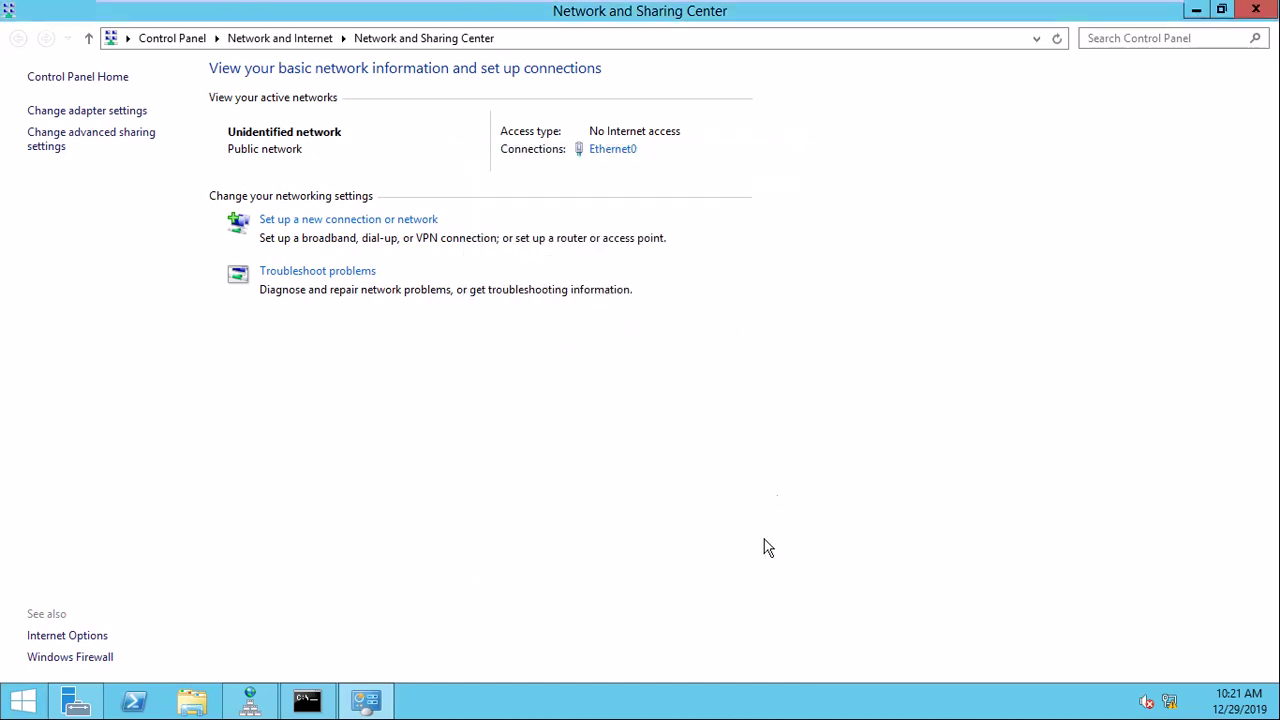
Check the preferred DNS server in Ethernet0's IPv4 properties and close its dialogs without changing the settings
{"action": "left_click", "coordinate": [97, 111]}
{"action": "double_click", "coordinate": [33, 114]}
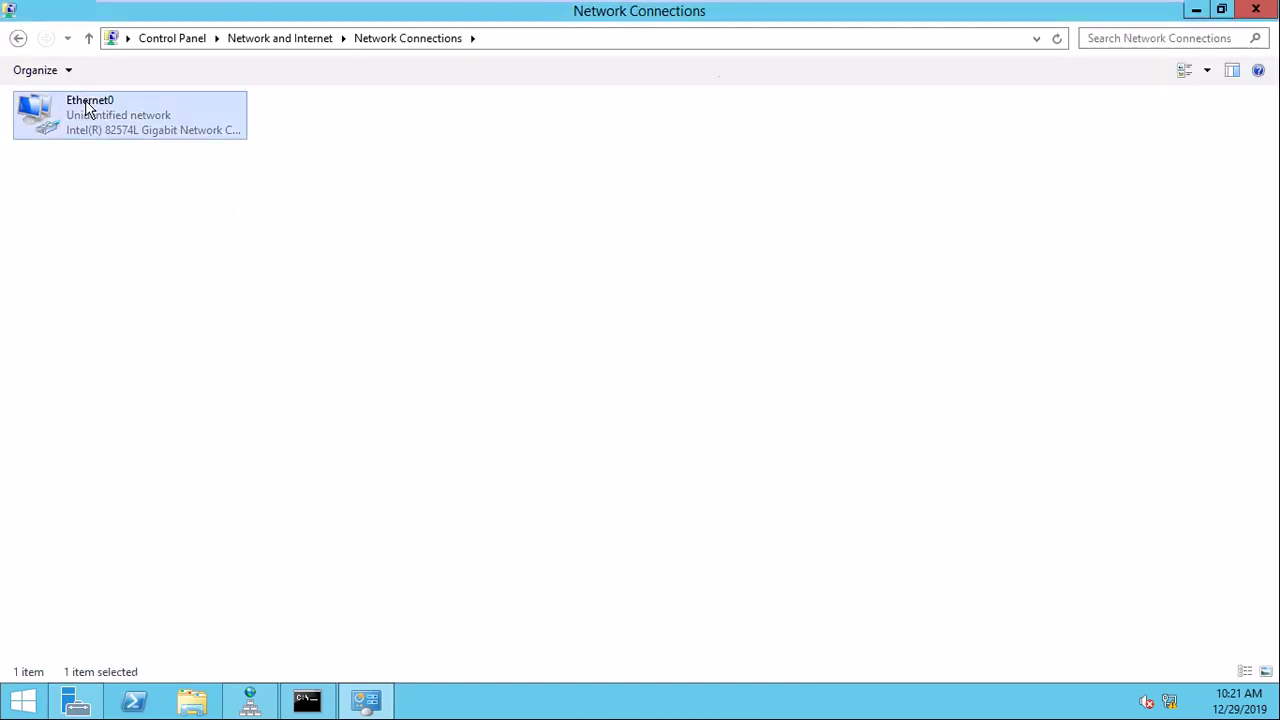
{"action": "left_click", "coordinate": [527, 506]}
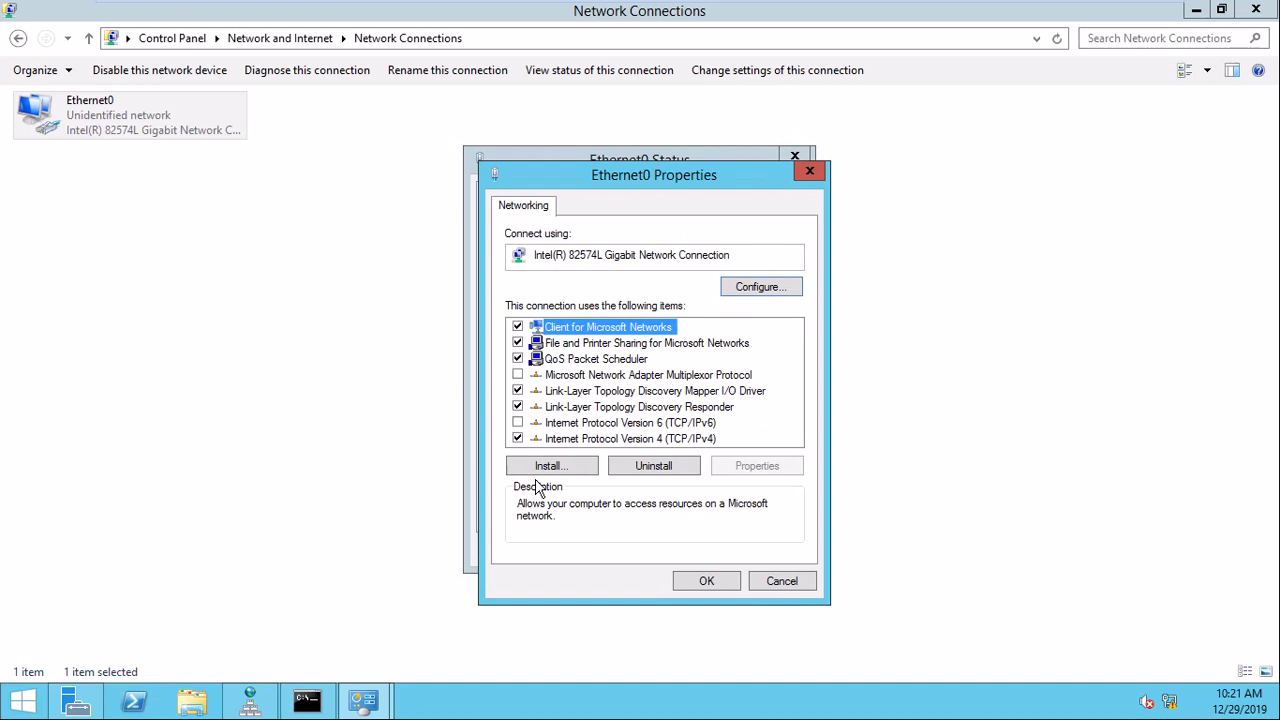
{"action": "double_click", "coordinate": [670, 437]}
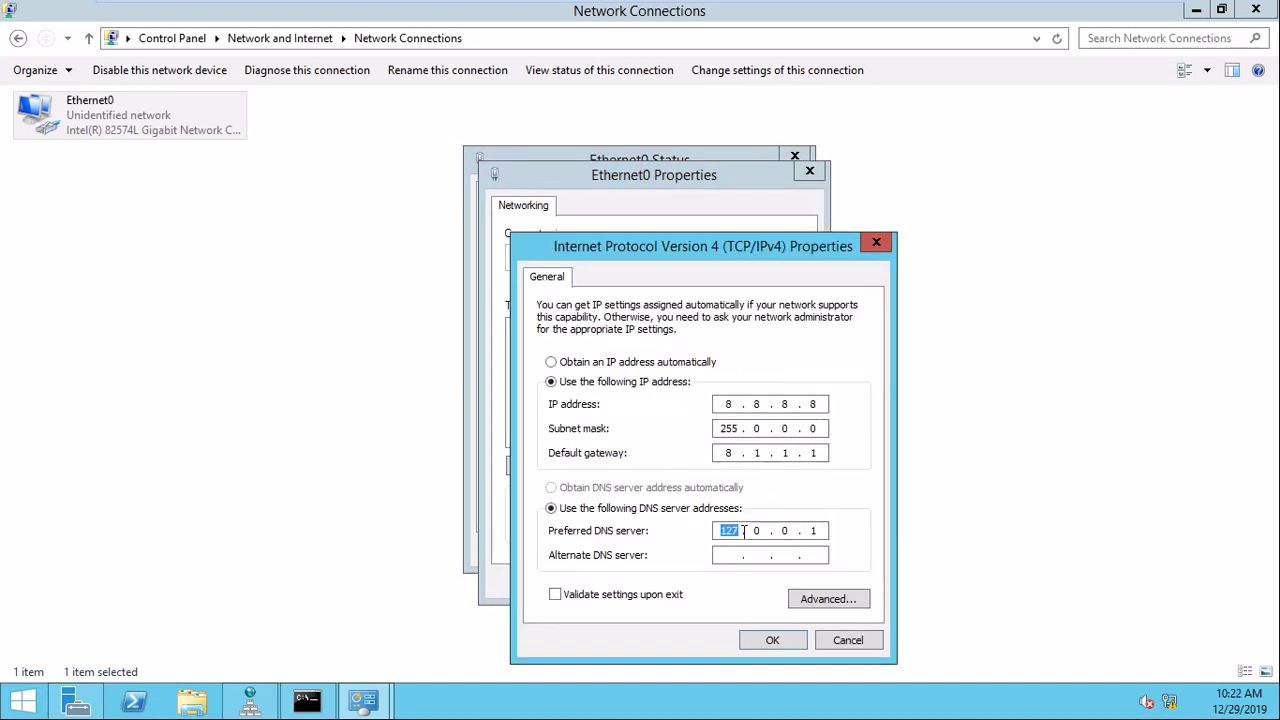
{"action": "left_click", "coordinate": [840, 641]}
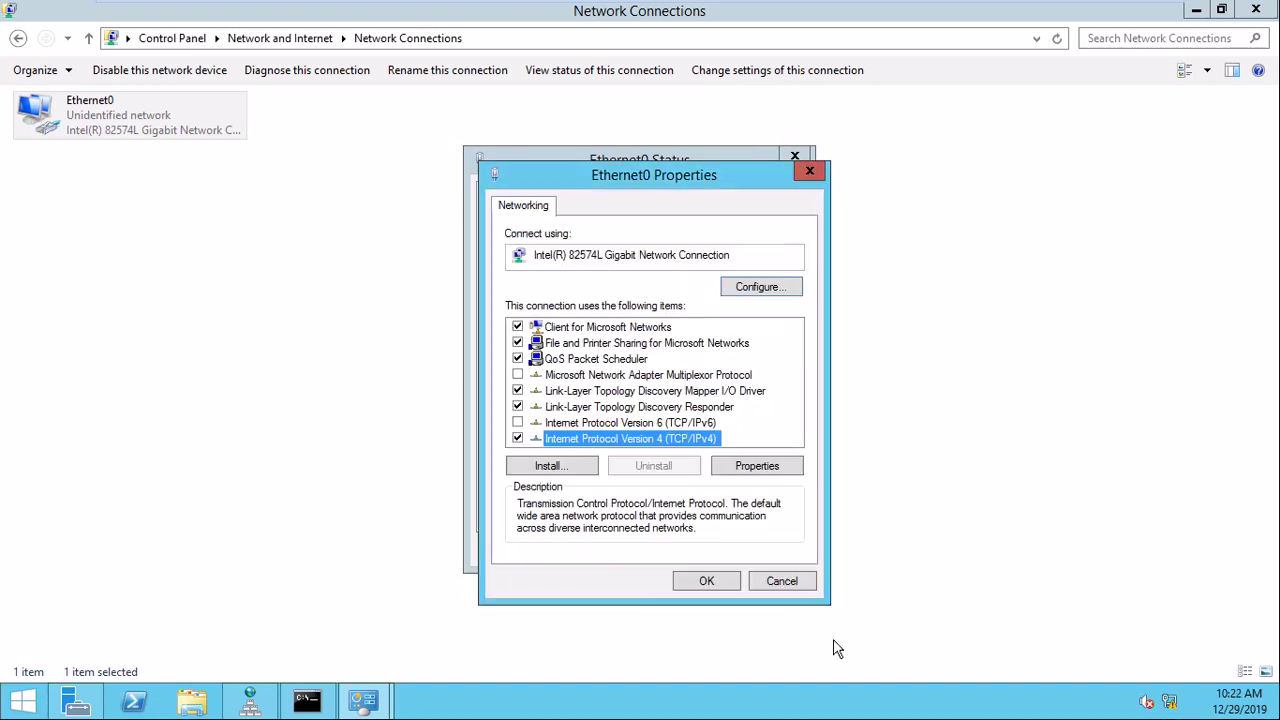
{"action": "left_click", "coordinate": [726, 592]}
{"action": "left_click", "coordinate": [752, 552]}
{"action": "left_click", "coordinate": [307, 700]}
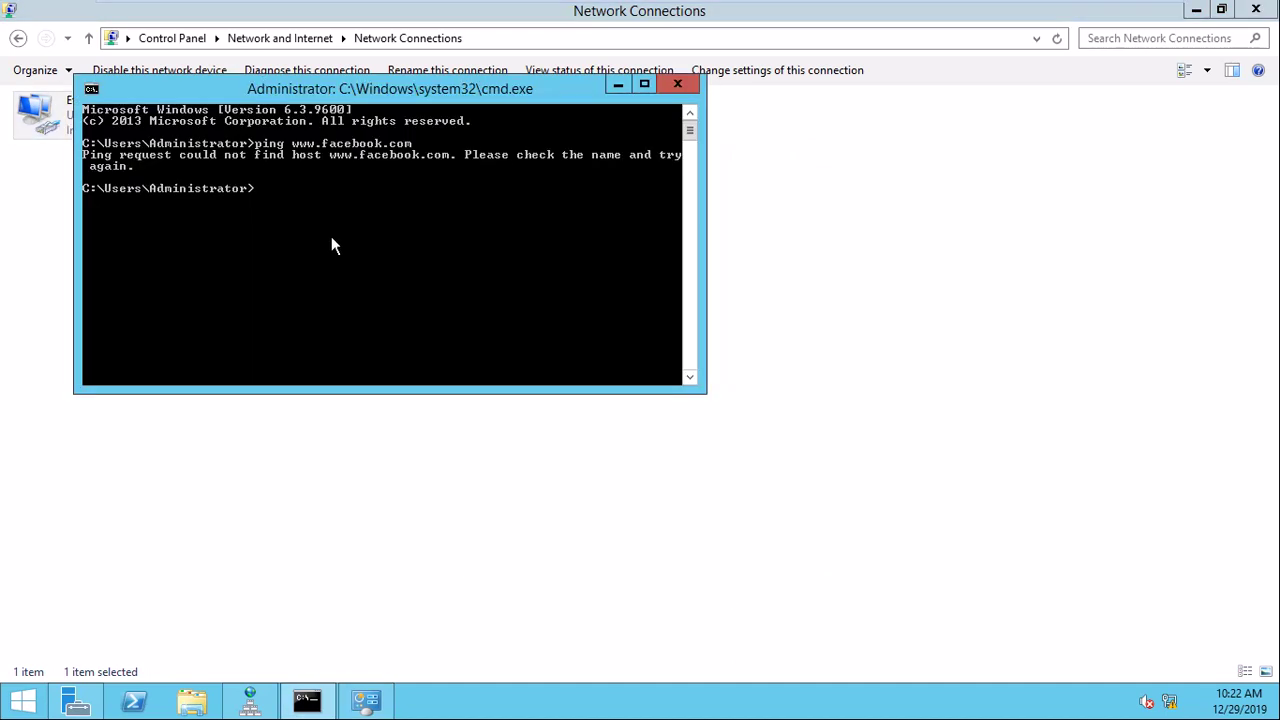
{"action": "key", "text": "Up"}
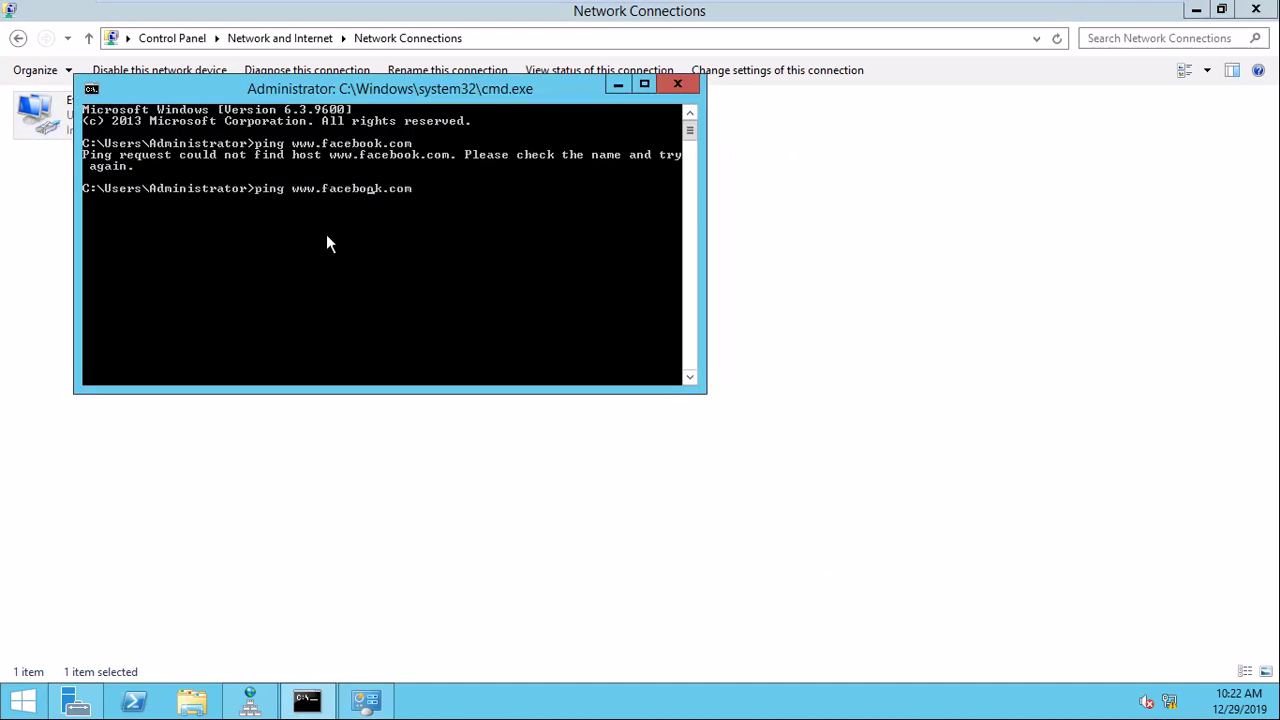
{"action": "key", "text": "Delete"}
{"action": "type", "text": "F"}
{"action": "key", "text": "Return"}
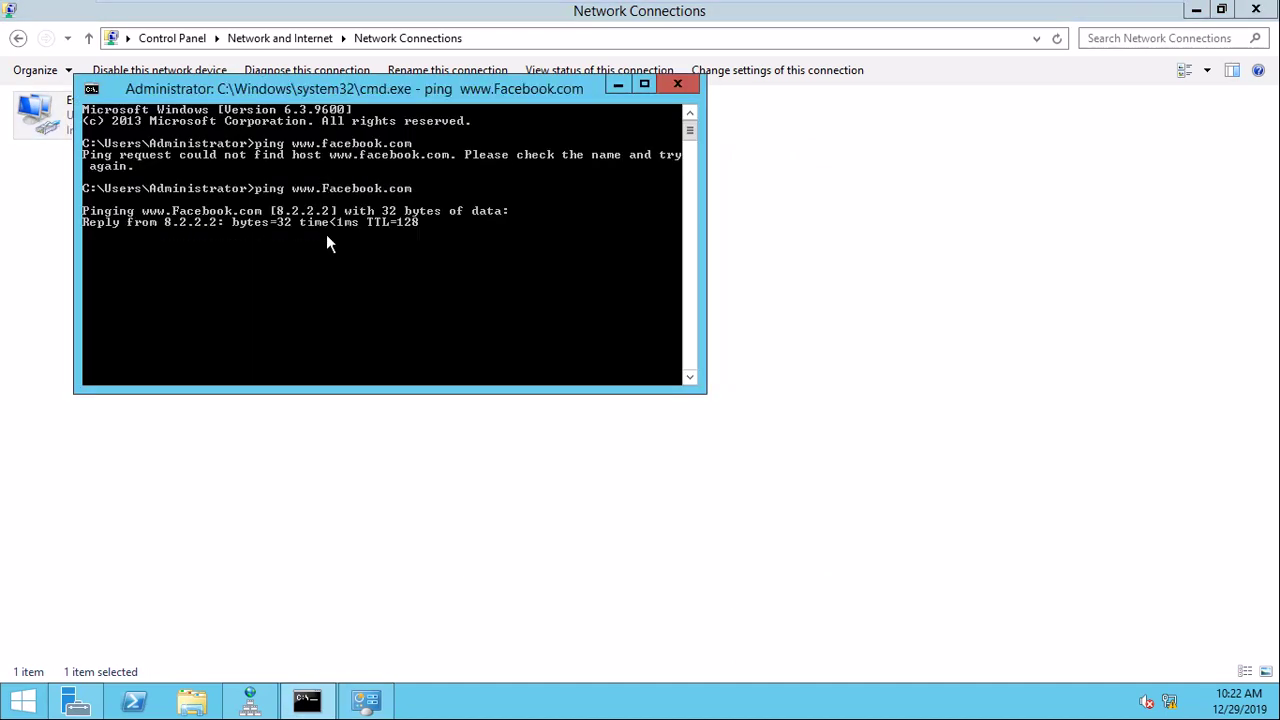
{"action": "left_click", "coordinate": [250, 700]}
{"action": "left_click", "coordinate": [237, 138]}
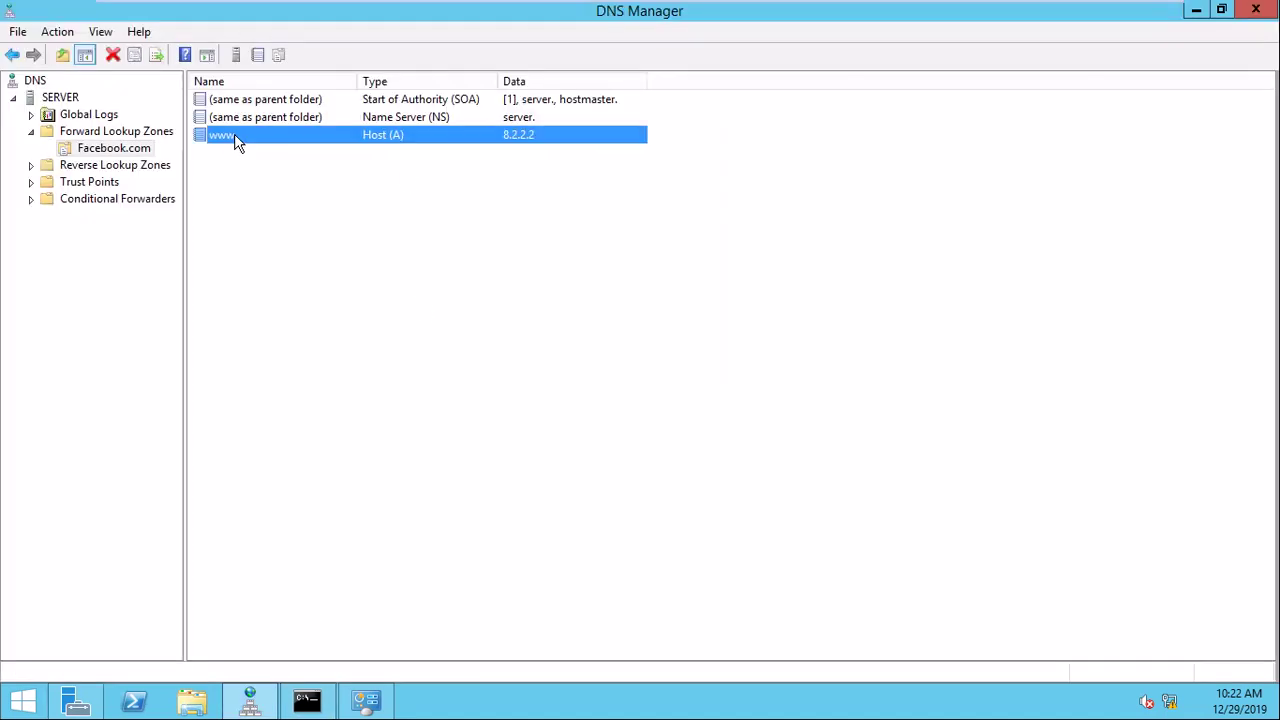
{"action": "left_click", "coordinate": [307, 700]}
{"action": "key", "text": "Up"}
{"action": "key", "text": "Return"}
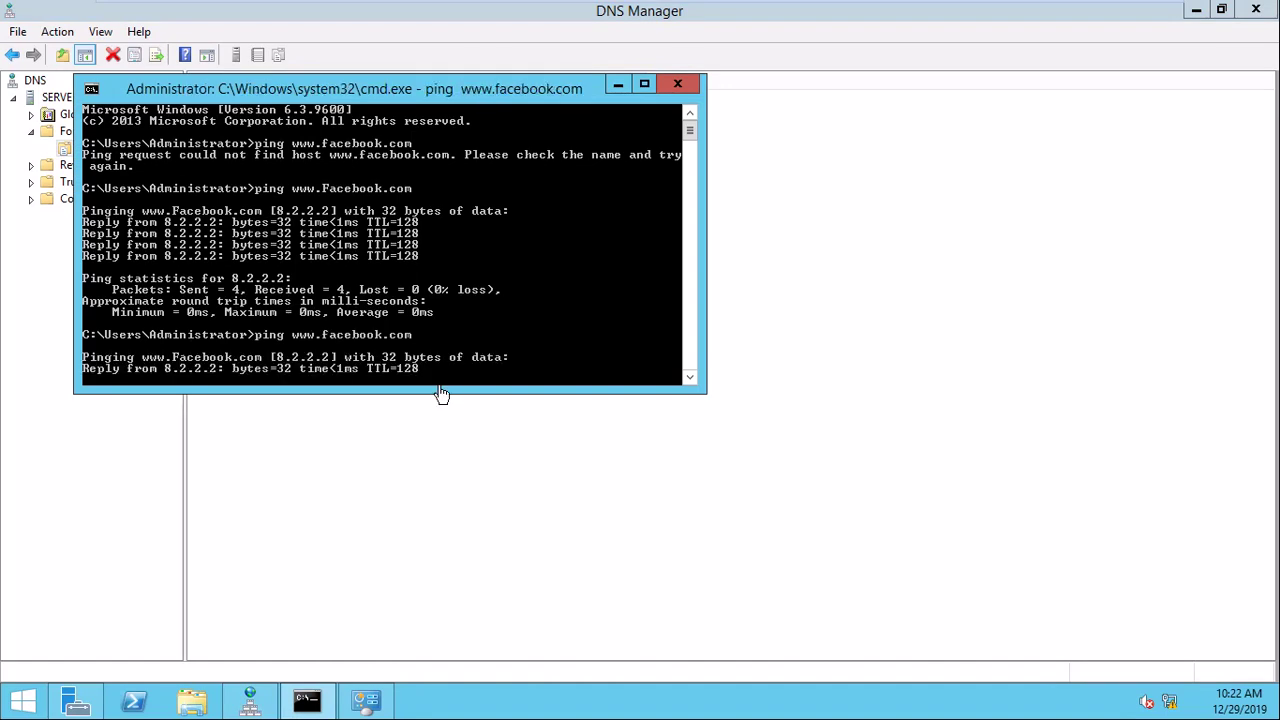
Review the Internet section of the Packet Tracer topology and return to the Face&DNS machine
{"action": "left_click", "coordinate": [466, 451]}
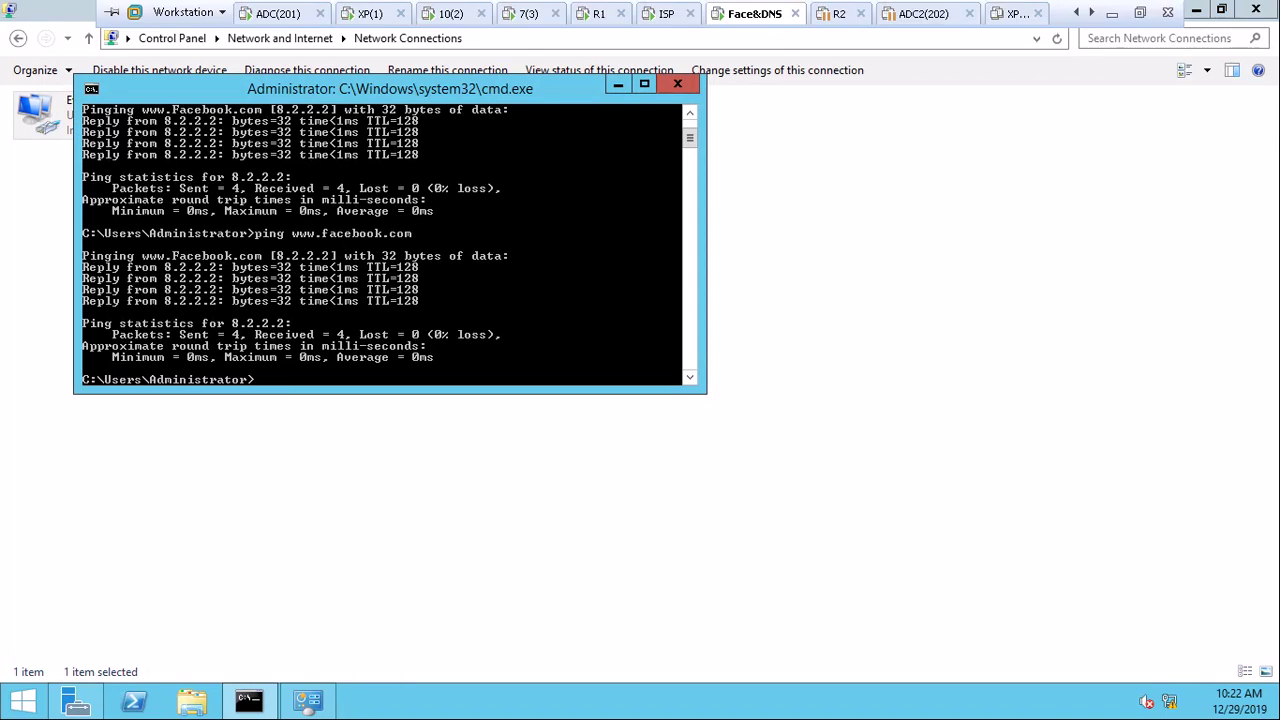
{"action": "left_click", "coordinate": [1112, 12]}
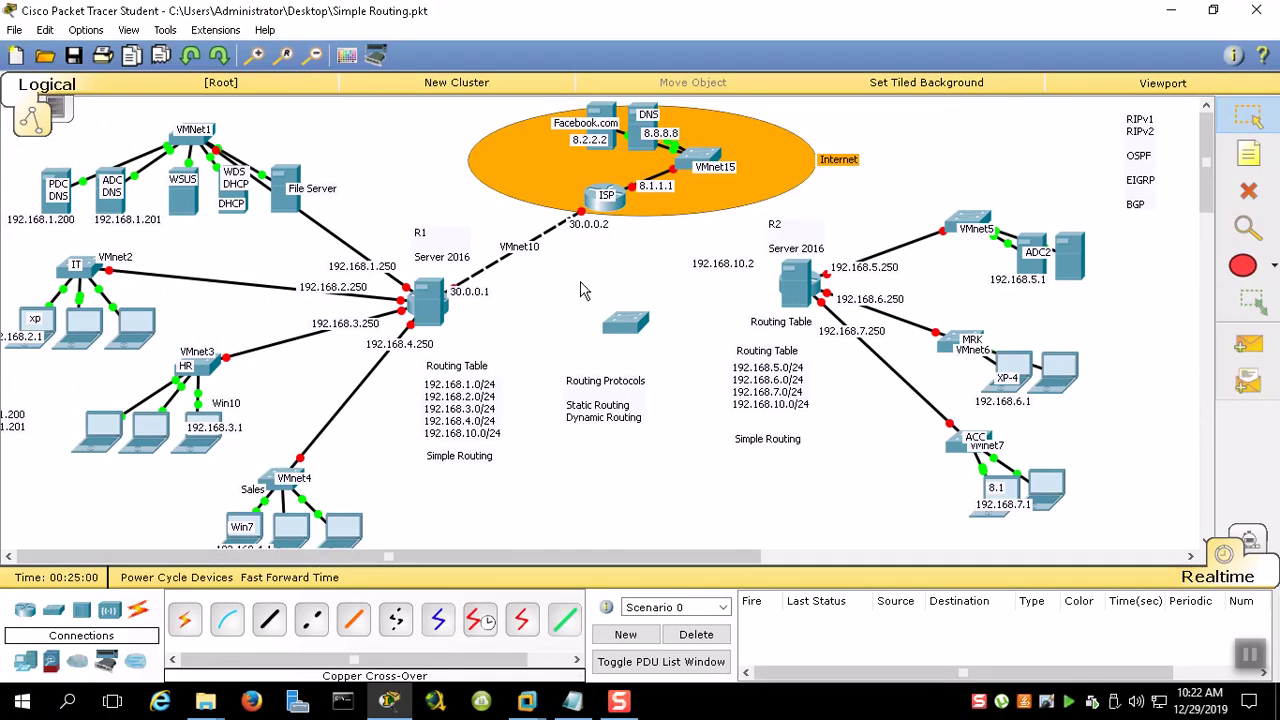
{"action": "mouse_move", "coordinate": [527, 700]}
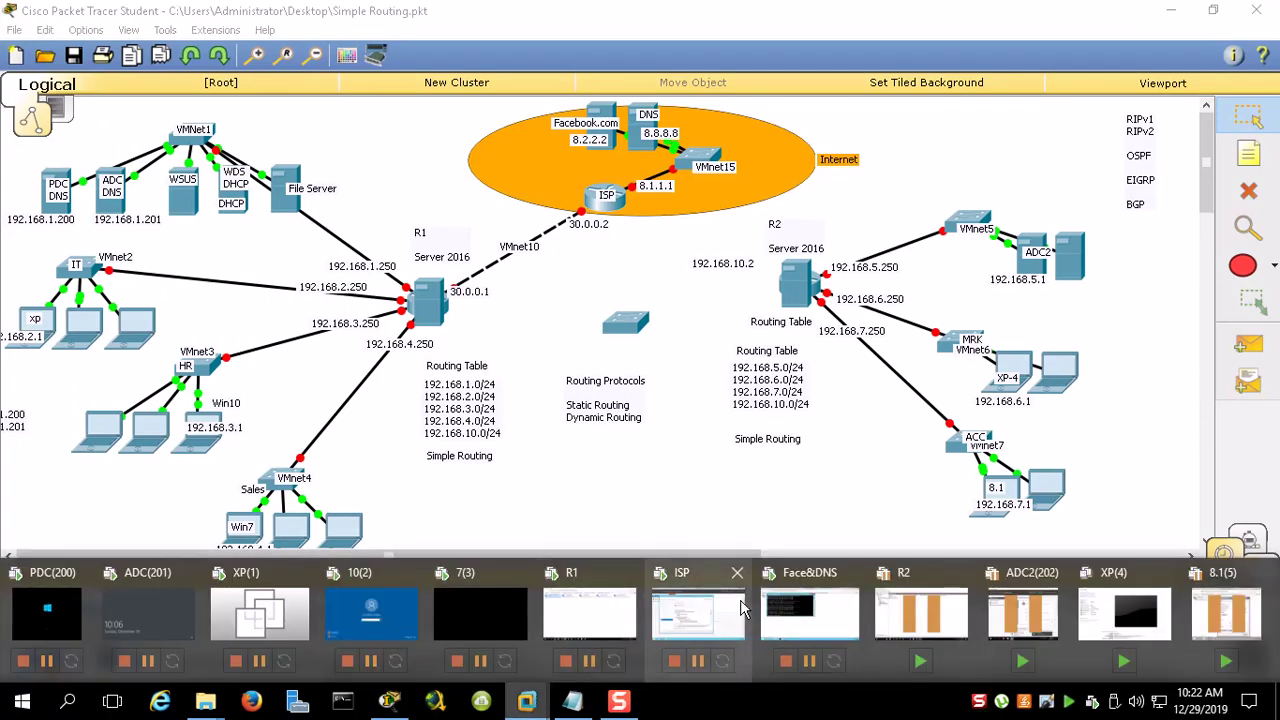
{"action": "left_click", "coordinate": [808, 608]}
Reopen DNS Manager to review the Facebook.com zone's records and close it
{"action": "left_click", "coordinate": [76, 700]}
{"action": "left_click", "coordinate": [1145, 52]}
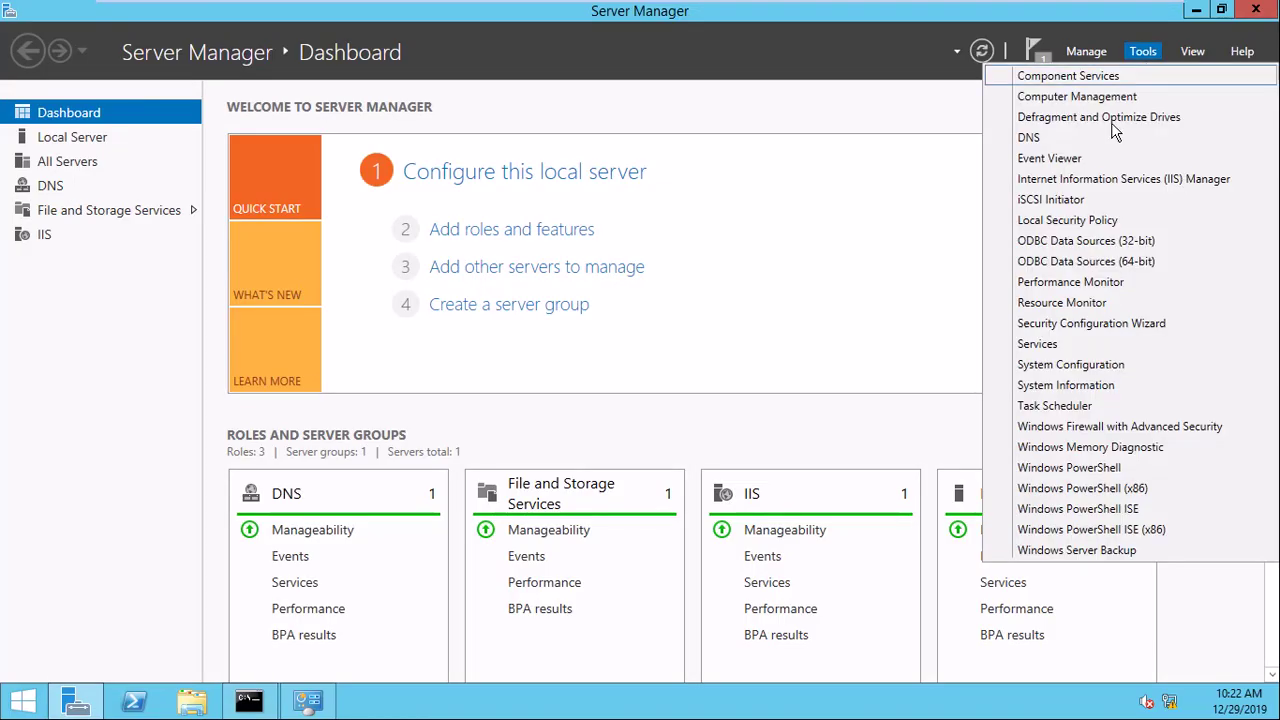
{"action": "left_click", "coordinate": [1028, 137]}
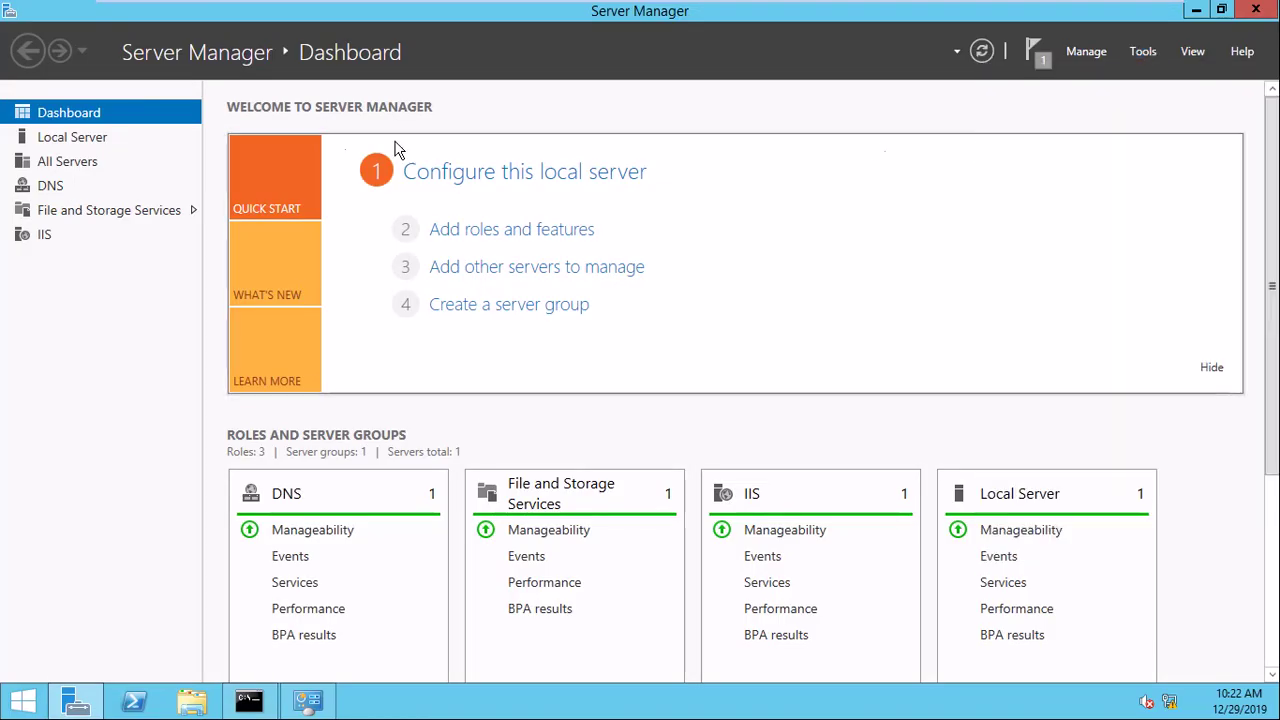
{"action": "double_click", "coordinate": [96, 116]}
{"action": "left_click", "coordinate": [100, 131]}
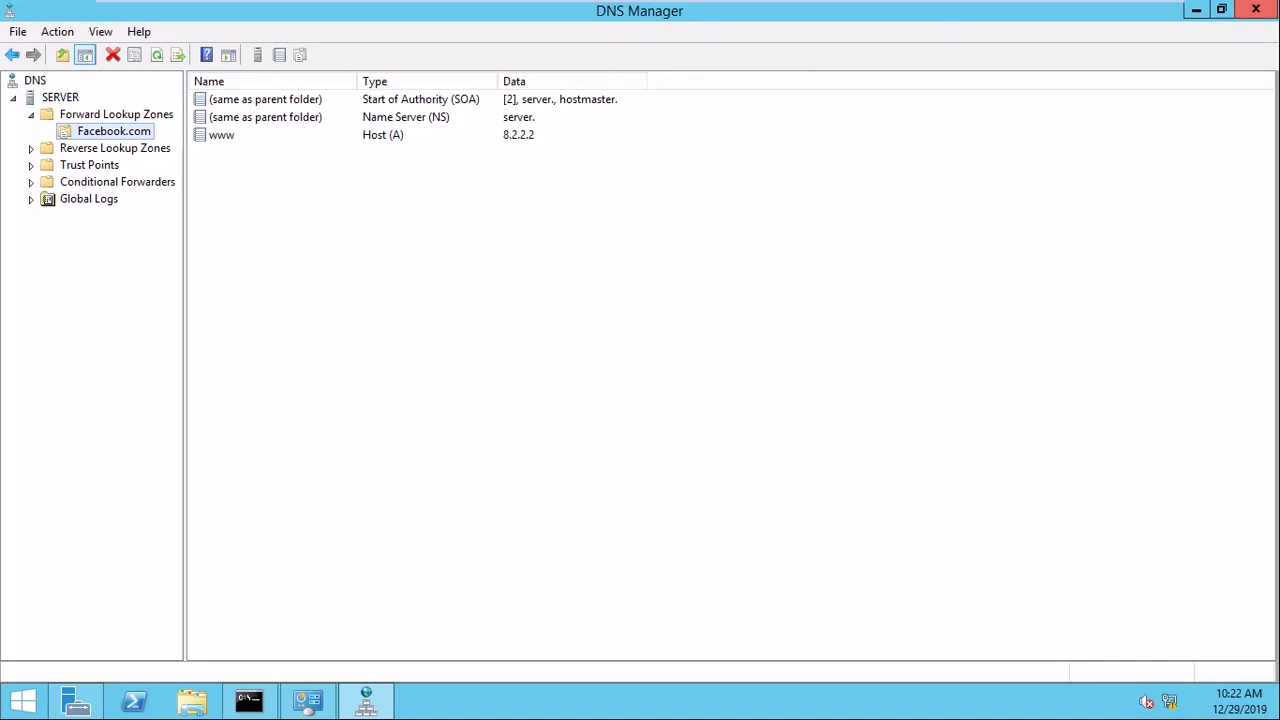
{"action": "left_click", "coordinate": [1256, 9]}
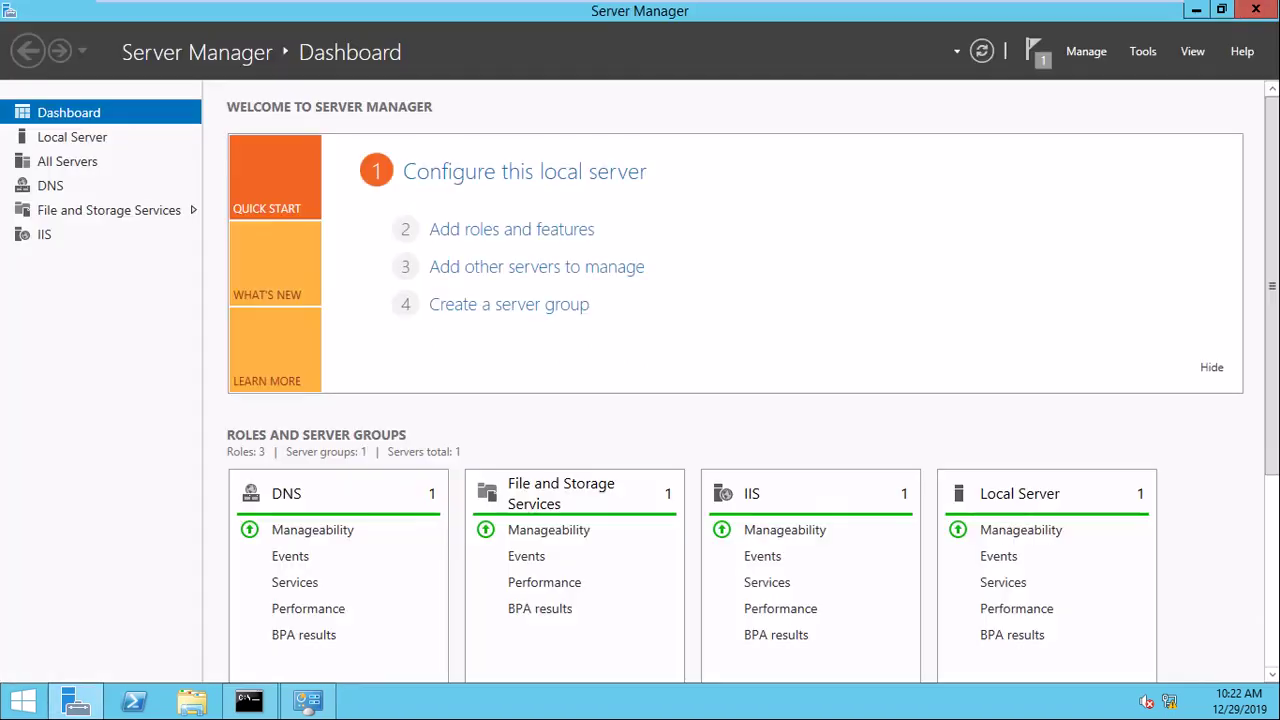
Check the Facebook.com server in the Packet Tracer topology and switch back to the Face&DNS virtual machine
{"action": "mouse_move", "coordinate": [760, 18]}
{"action": "left_click", "coordinate": [1112, 13]}
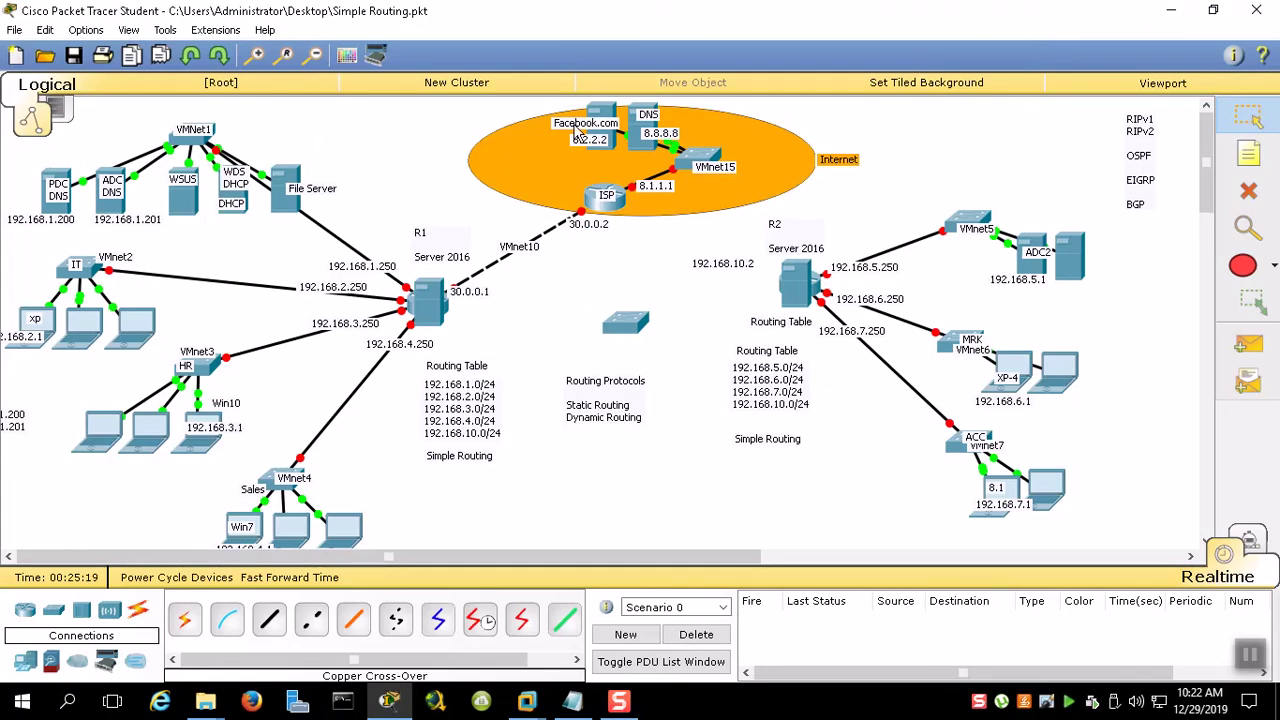
{"action": "left_click", "coordinate": [530, 697]}
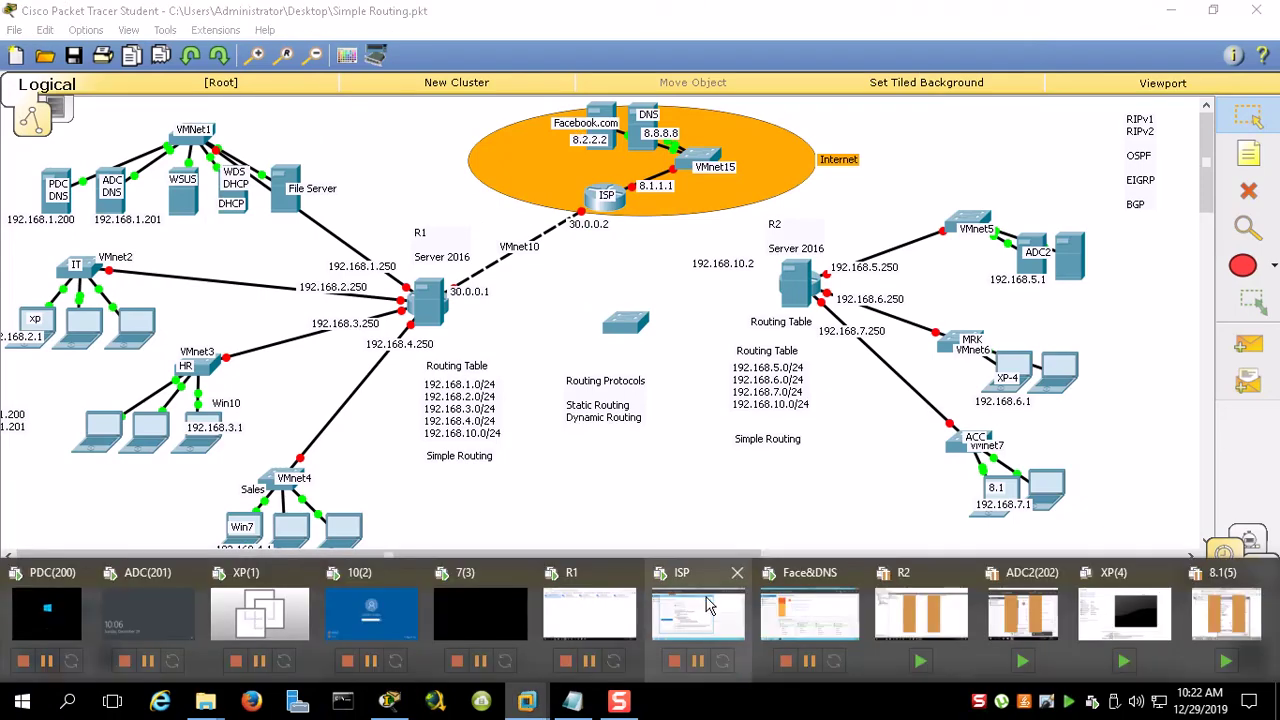
{"action": "left_click", "coordinate": [809, 612]}
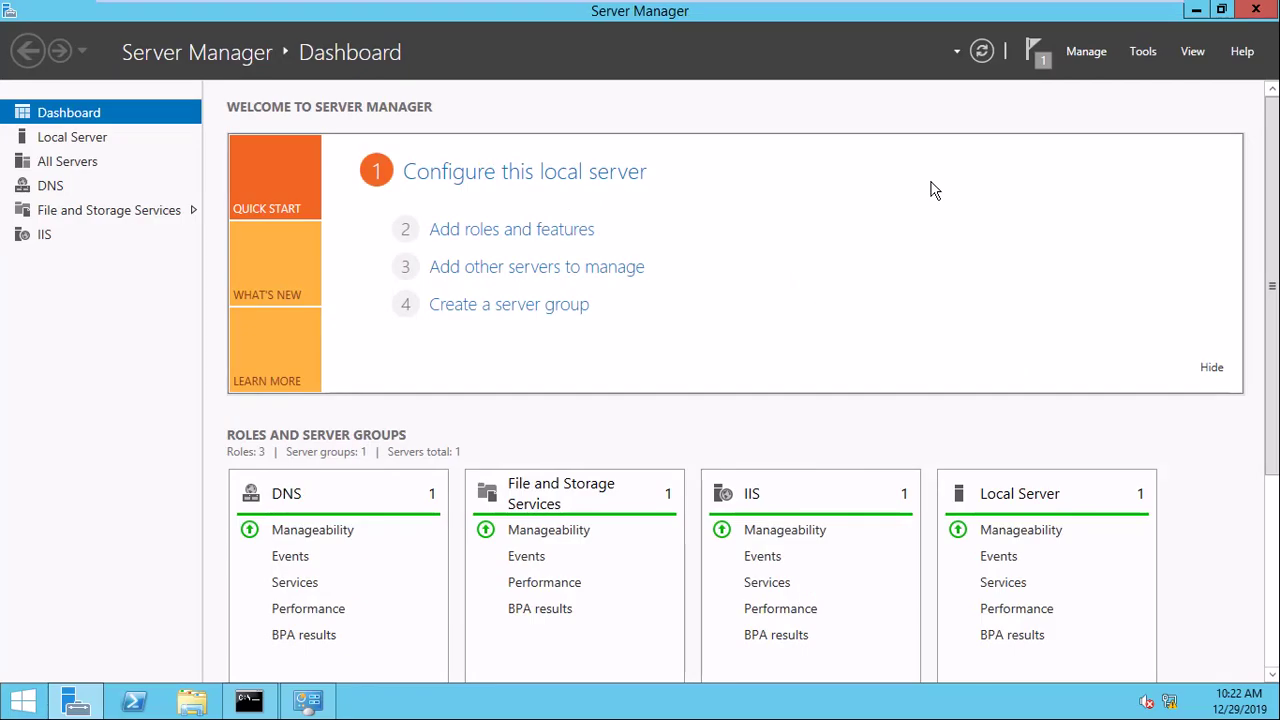
Open Internet Information Services (IIS) Manager maximized, select the SERVER connection and decline the Microsoft Web Platform offer
{"action": "left_click", "coordinate": [1143, 52]}
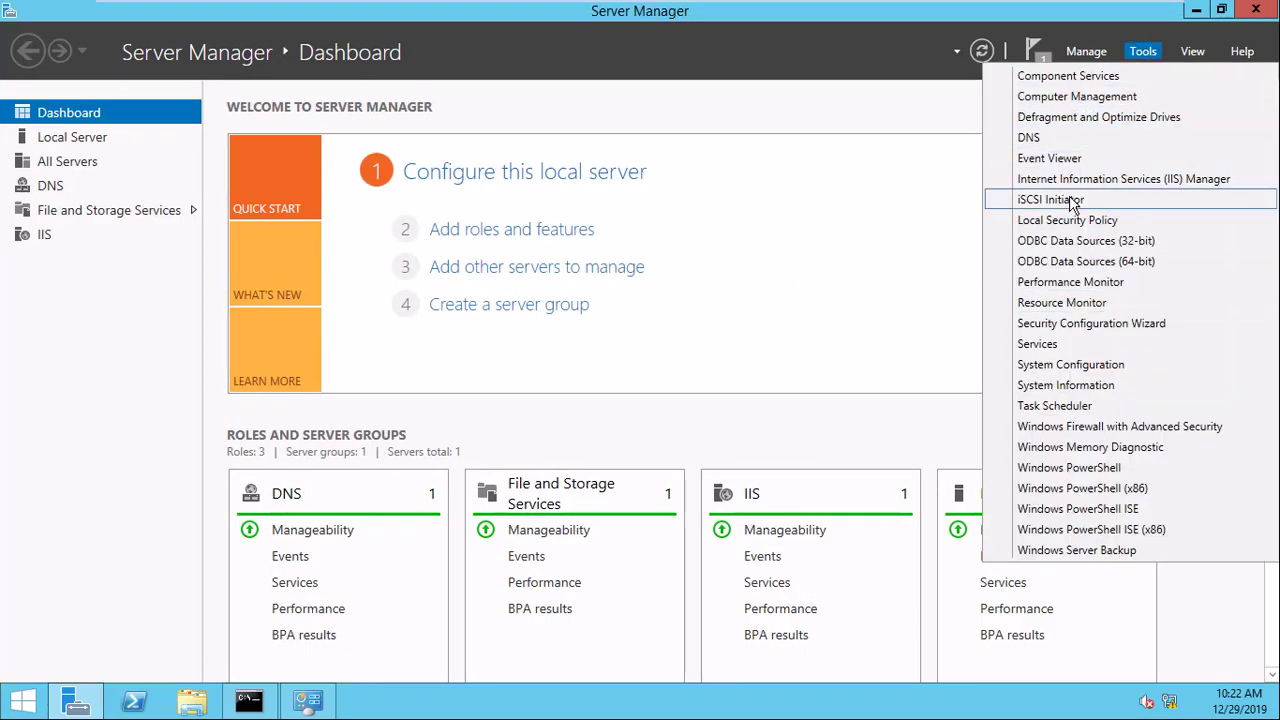
{"action": "left_click", "coordinate": [1118, 179]}
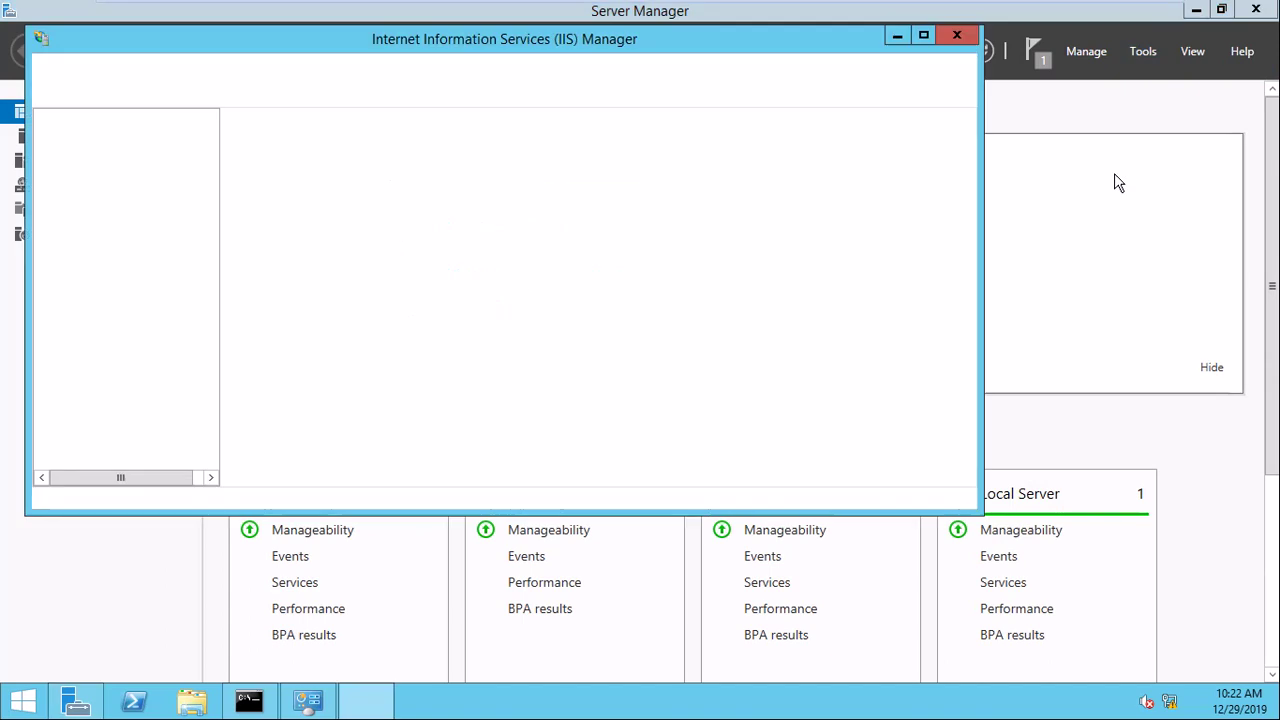
{"action": "double_click", "coordinate": [840, 38]}
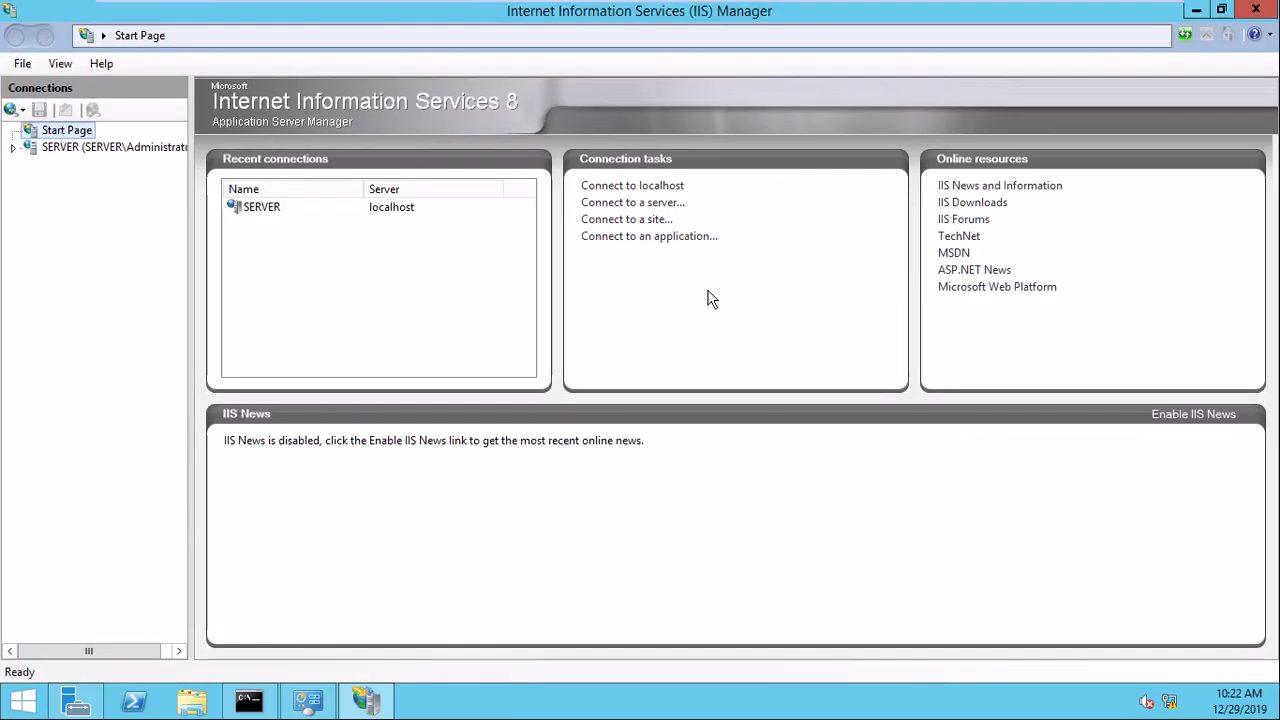
{"action": "left_click", "coordinate": [60, 148]}
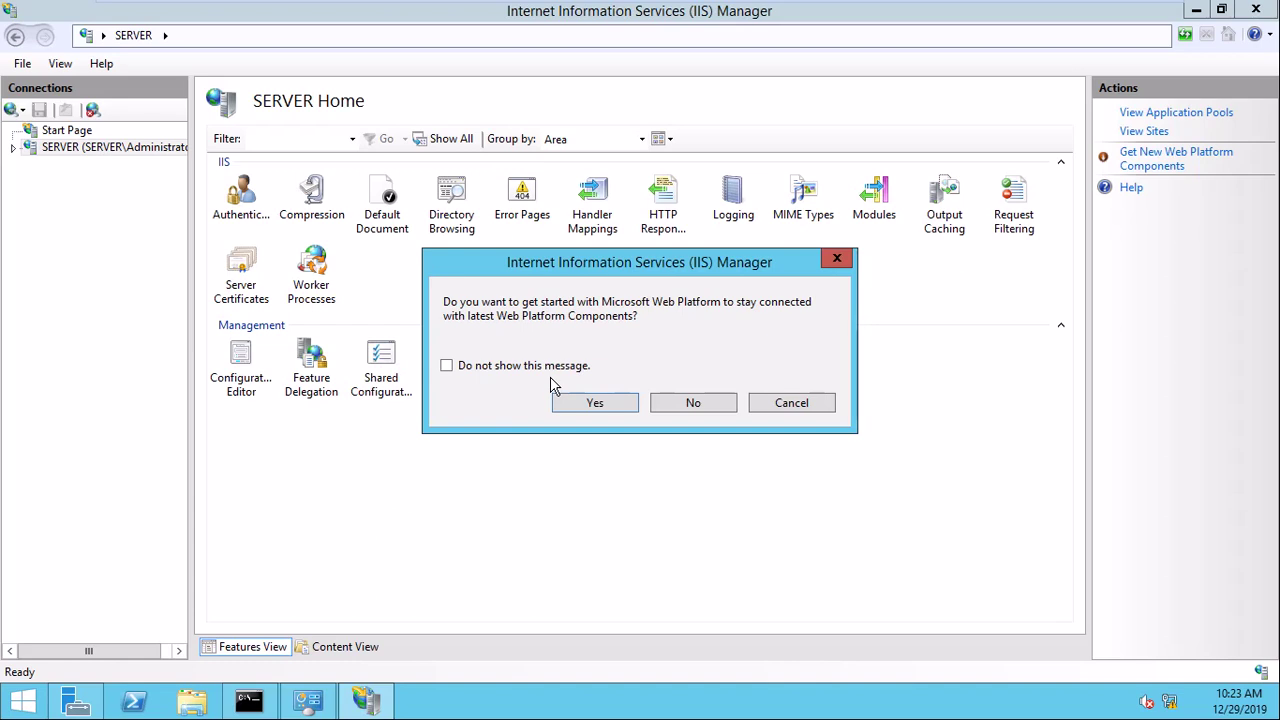
{"action": "left_click", "coordinate": [694, 408]}
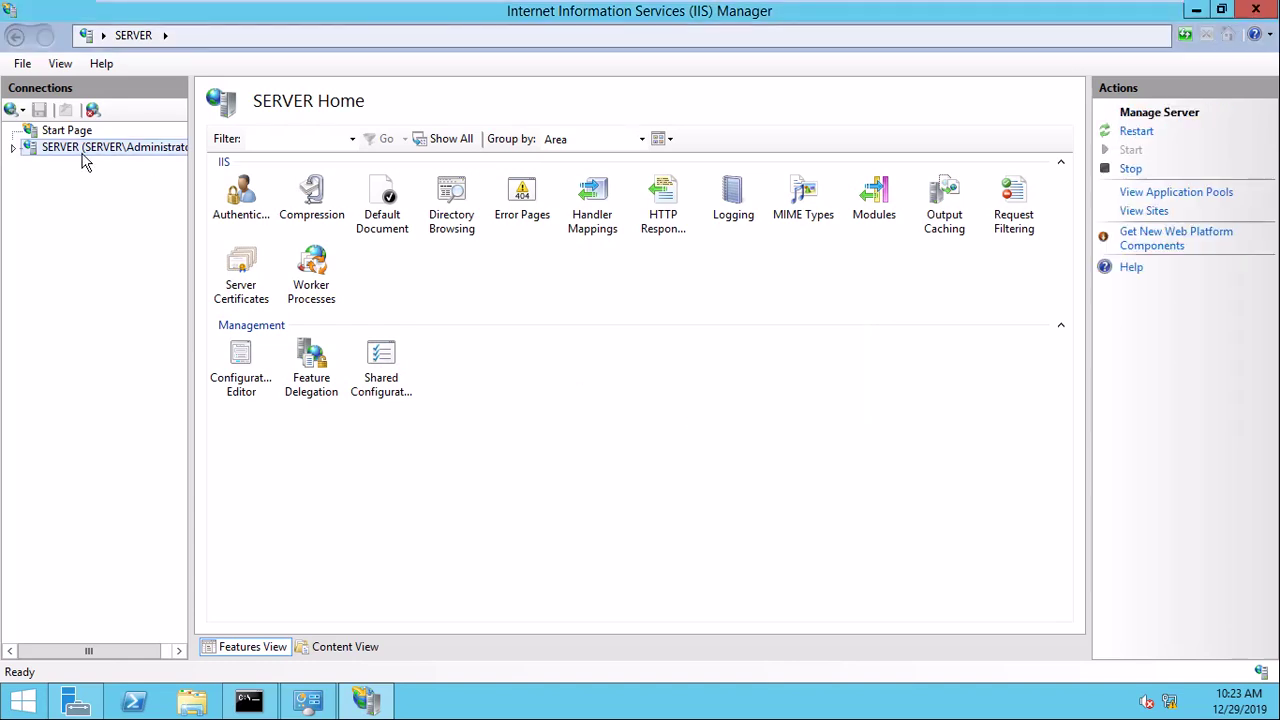
Expand the SERVER connection and its Sites node, and select the Default Web Site
{"action": "double_click", "coordinate": [75, 152]}
{"action": "double_click", "coordinate": [68, 181]}
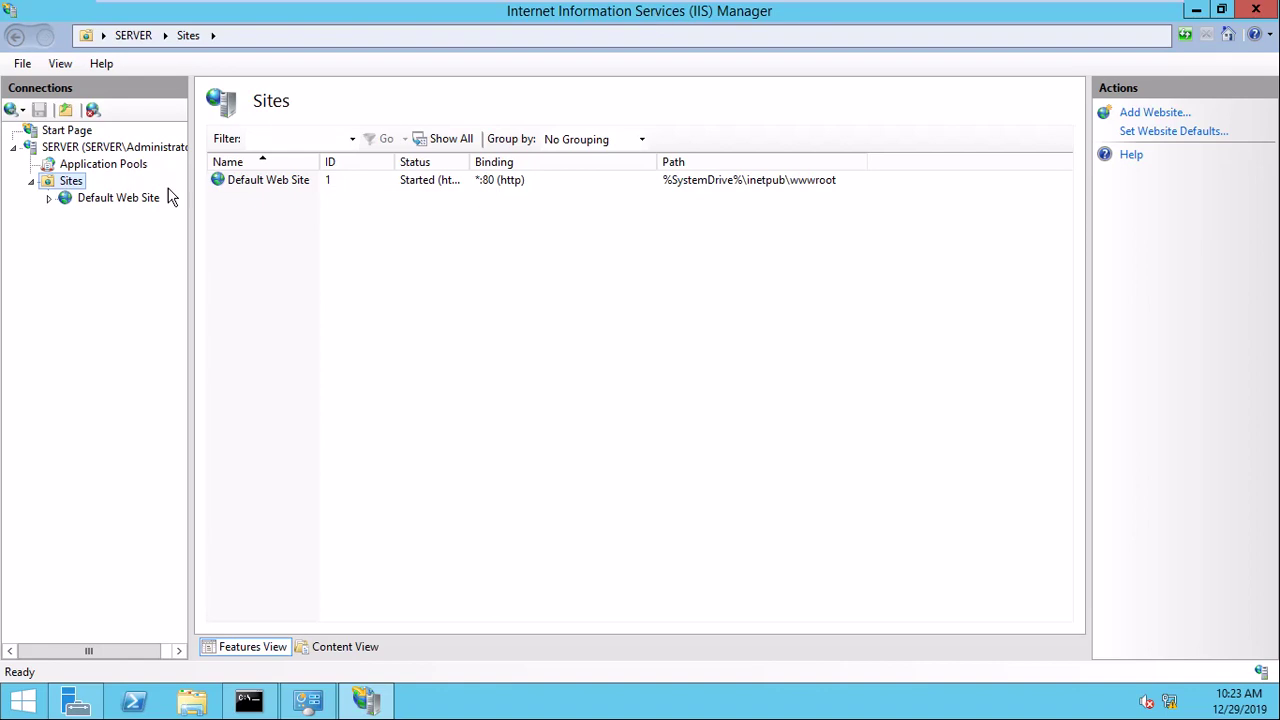
{"action": "left_click", "coordinate": [118, 199]}
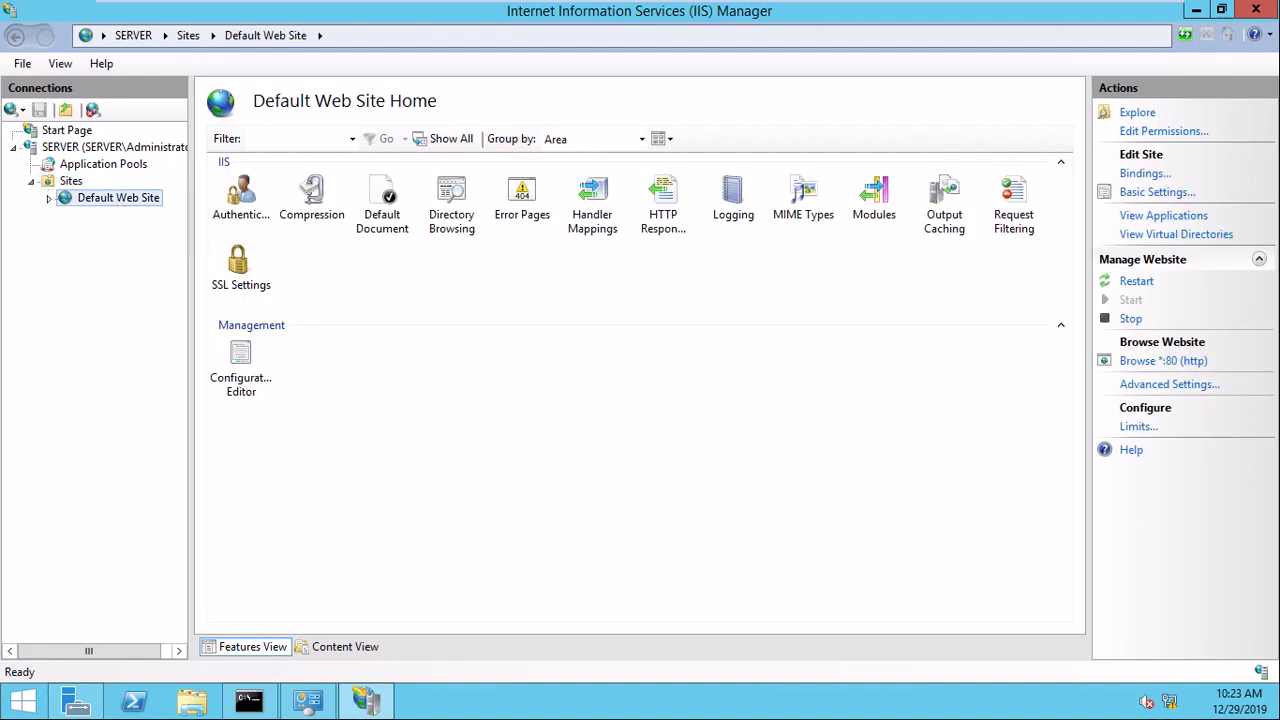
Show the Face&DNS server's desktop and switch back to the Packet Tracer topology
{"action": "mouse_move", "coordinate": [640, 3]}
{"action": "key", "text": "super+d"}
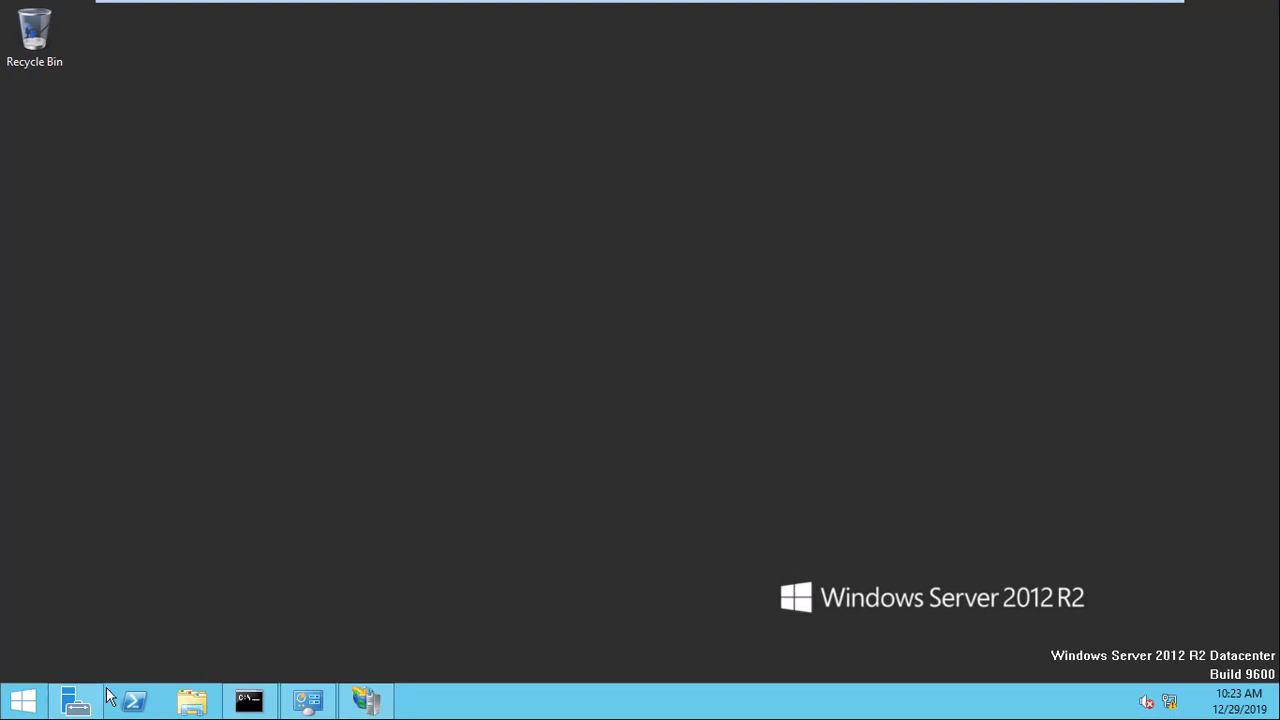
{"action": "left_click", "coordinate": [1113, 14]}
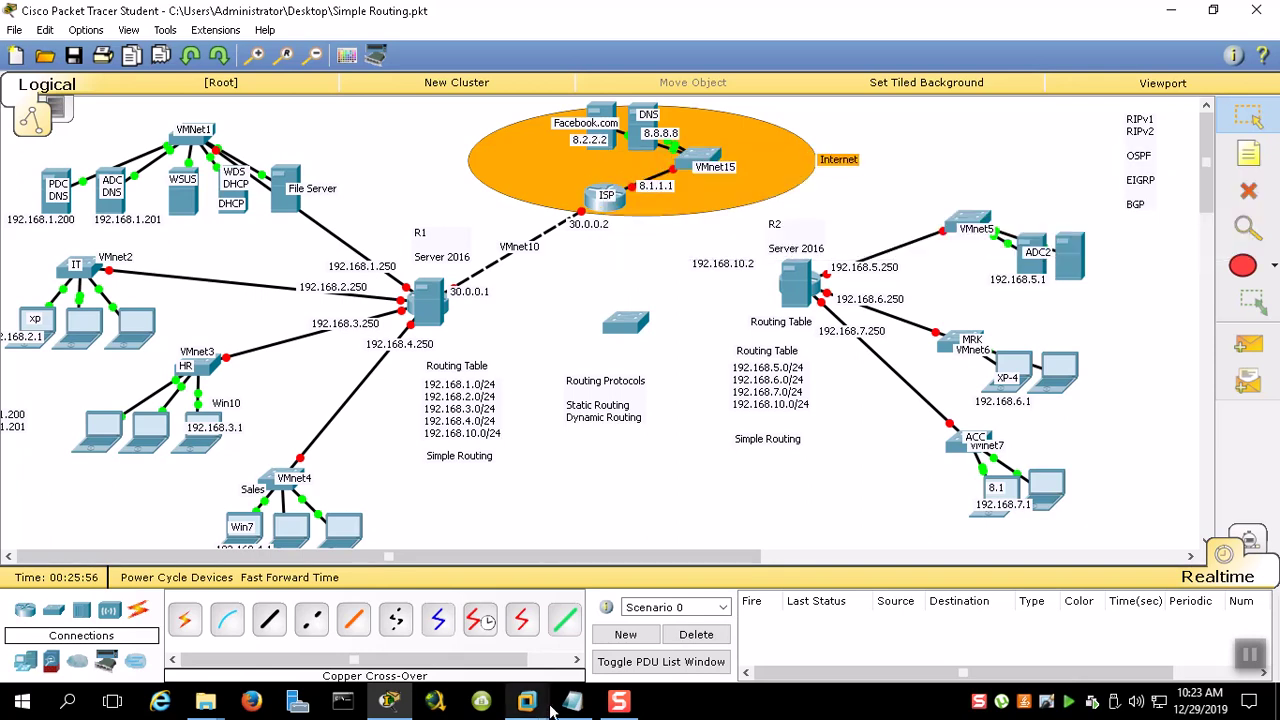
Switch to the ISP virtual machine and show its desktop
{"action": "mouse_move", "coordinate": [527, 700]}
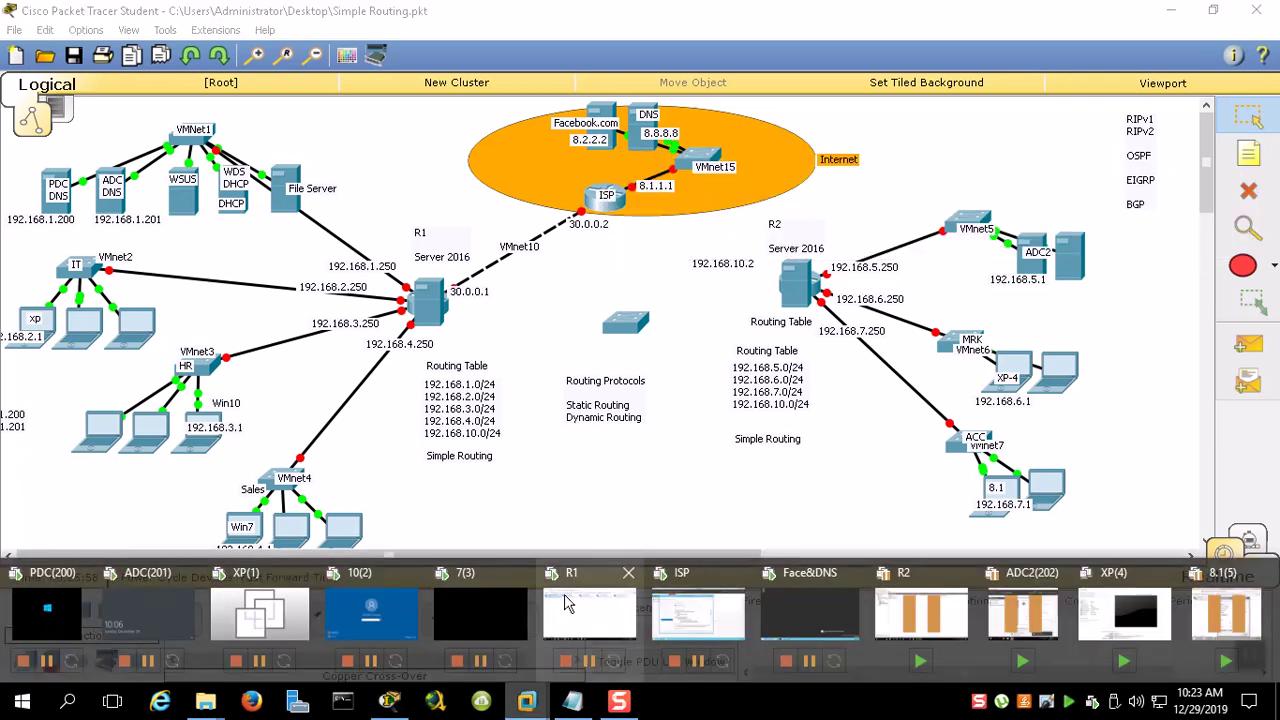
{"action": "left_click", "coordinate": [688, 604]}
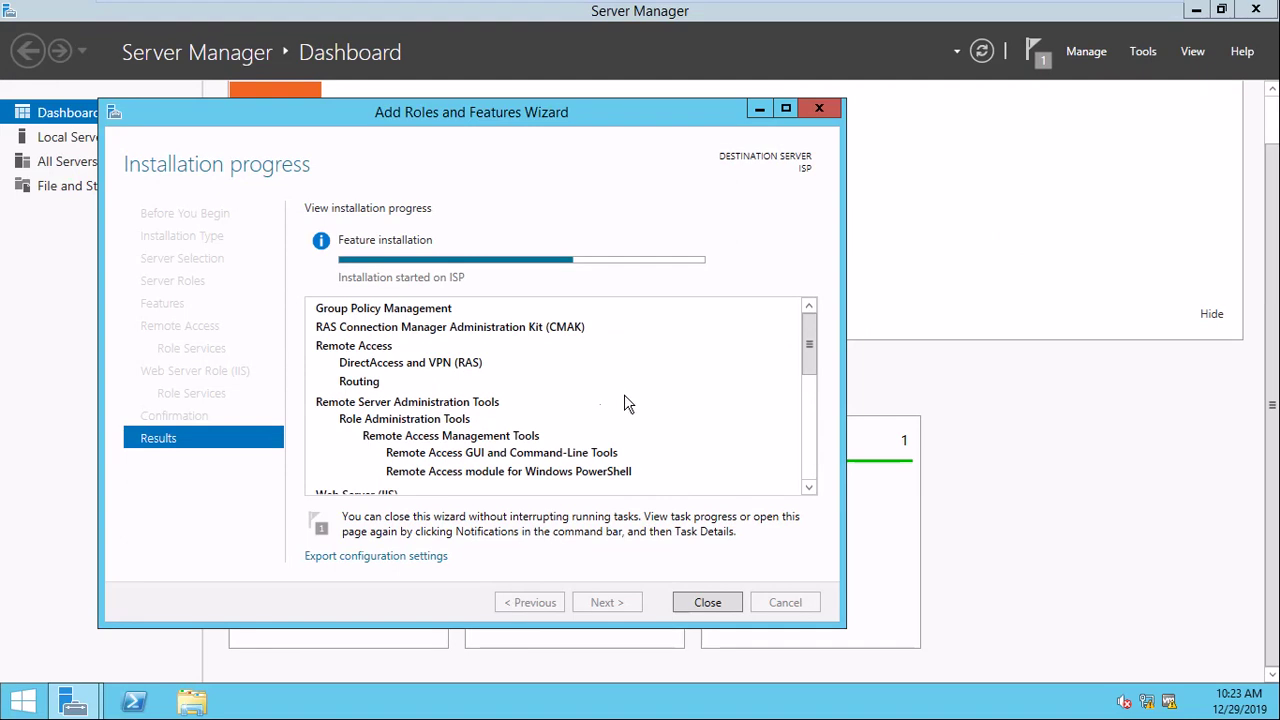
{"action": "right_click", "coordinate": [27, 700]}
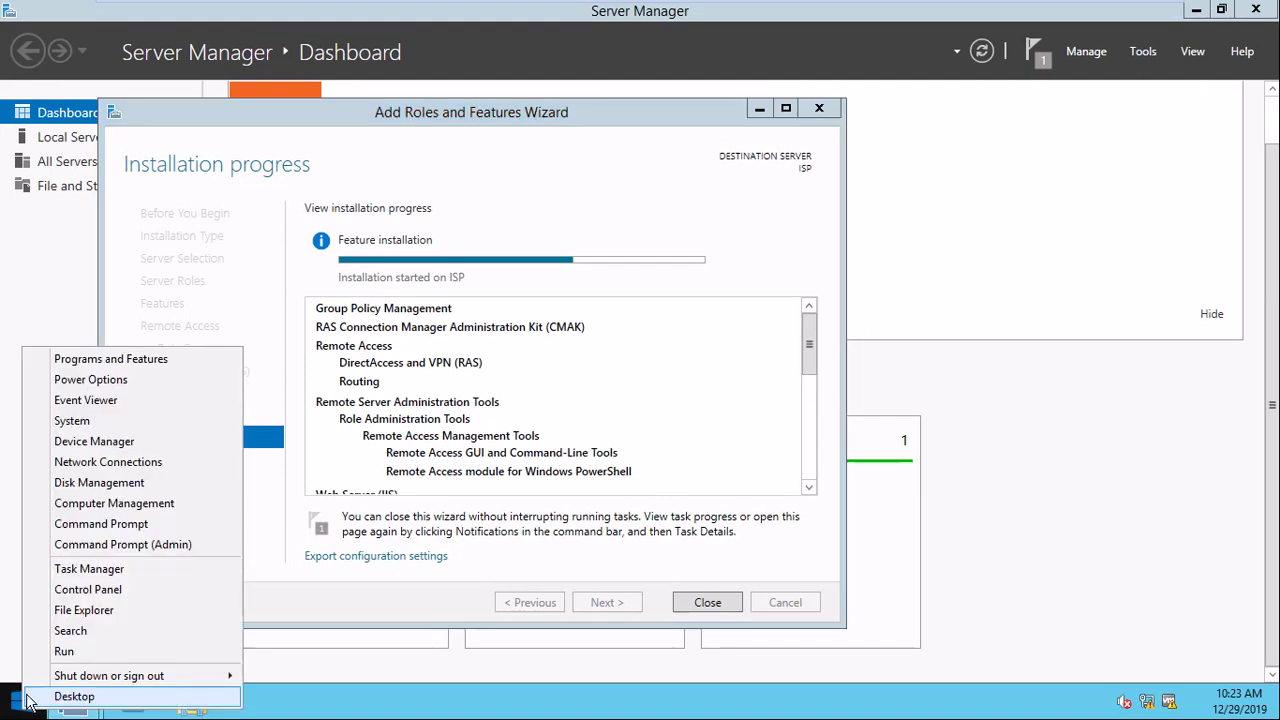
{"action": "left_click", "coordinate": [89, 569]}
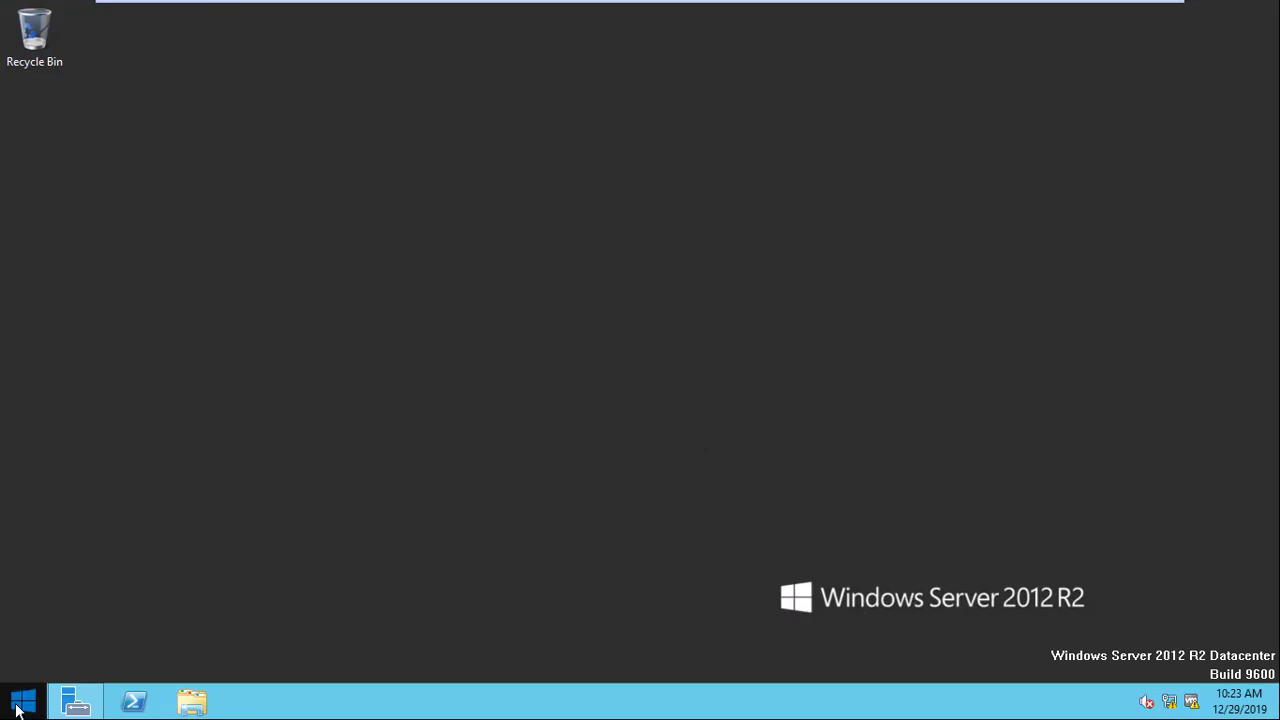
Open Internet Explorer in a maximized window and accept the recommended security and compatibility settings
{"action": "left_click", "coordinate": [22, 700]}
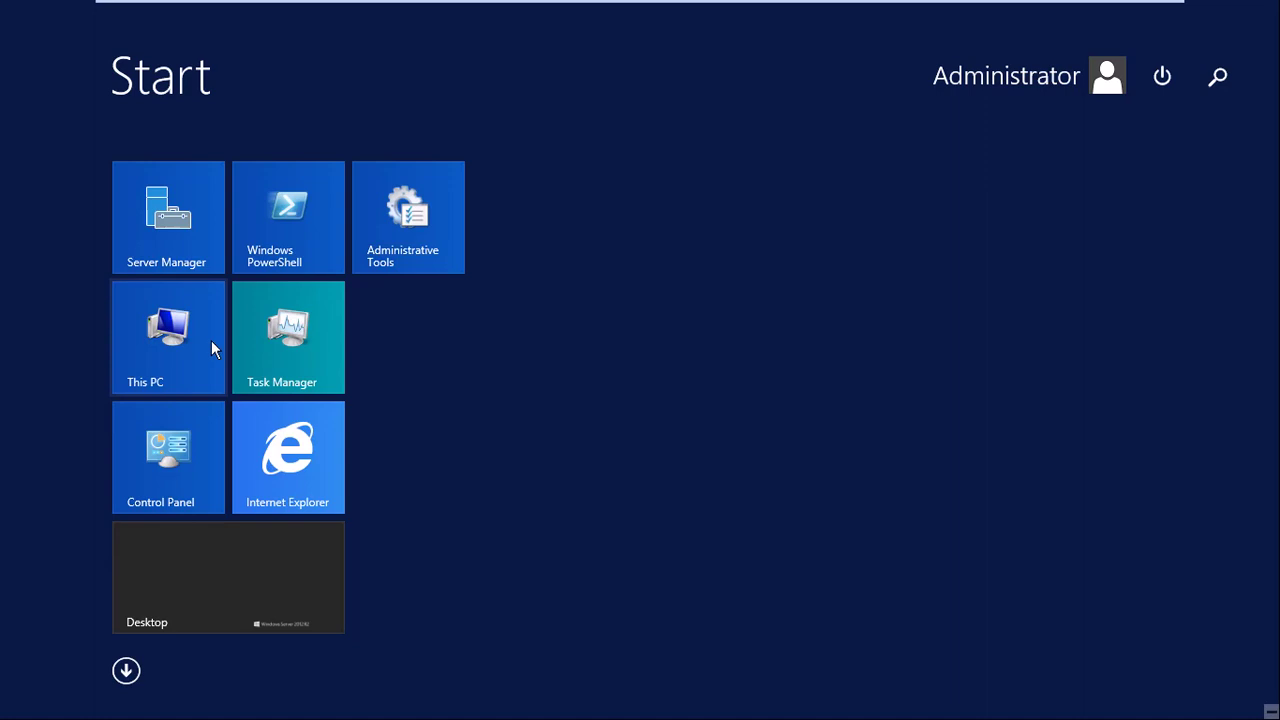
{"action": "left_click", "coordinate": [278, 446]}
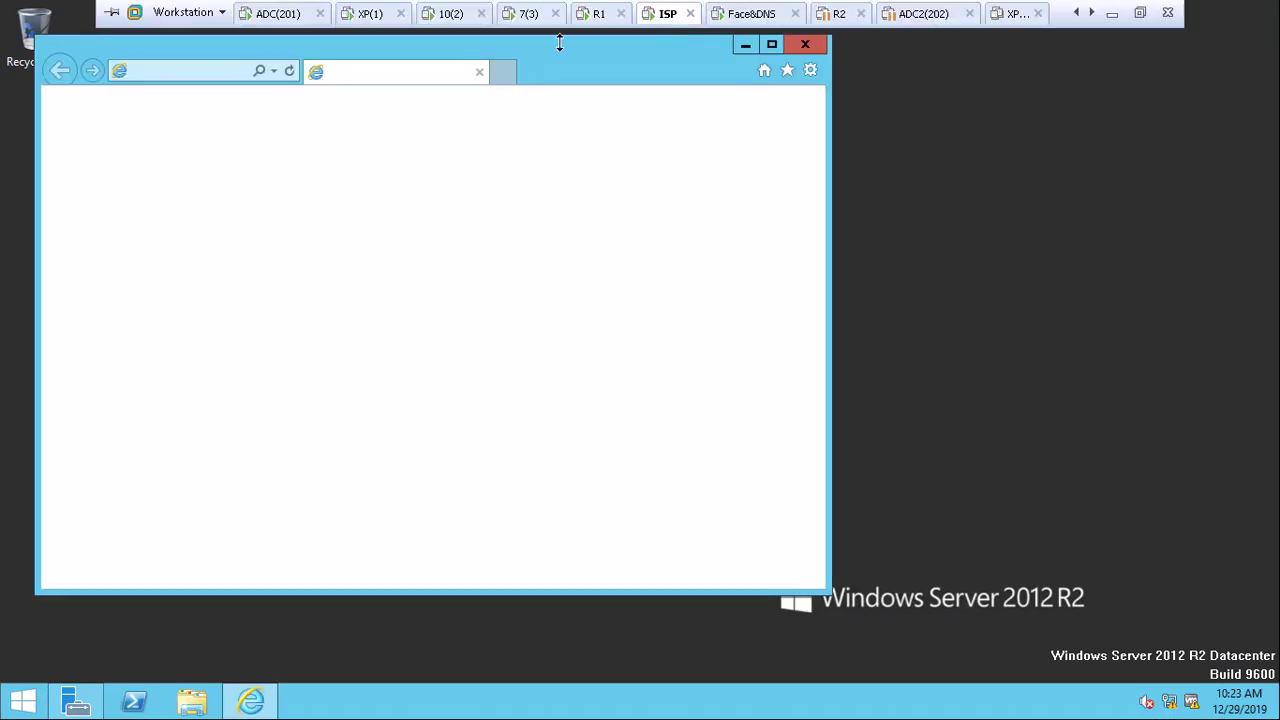
{"action": "left_click", "coordinate": [774, 44]}
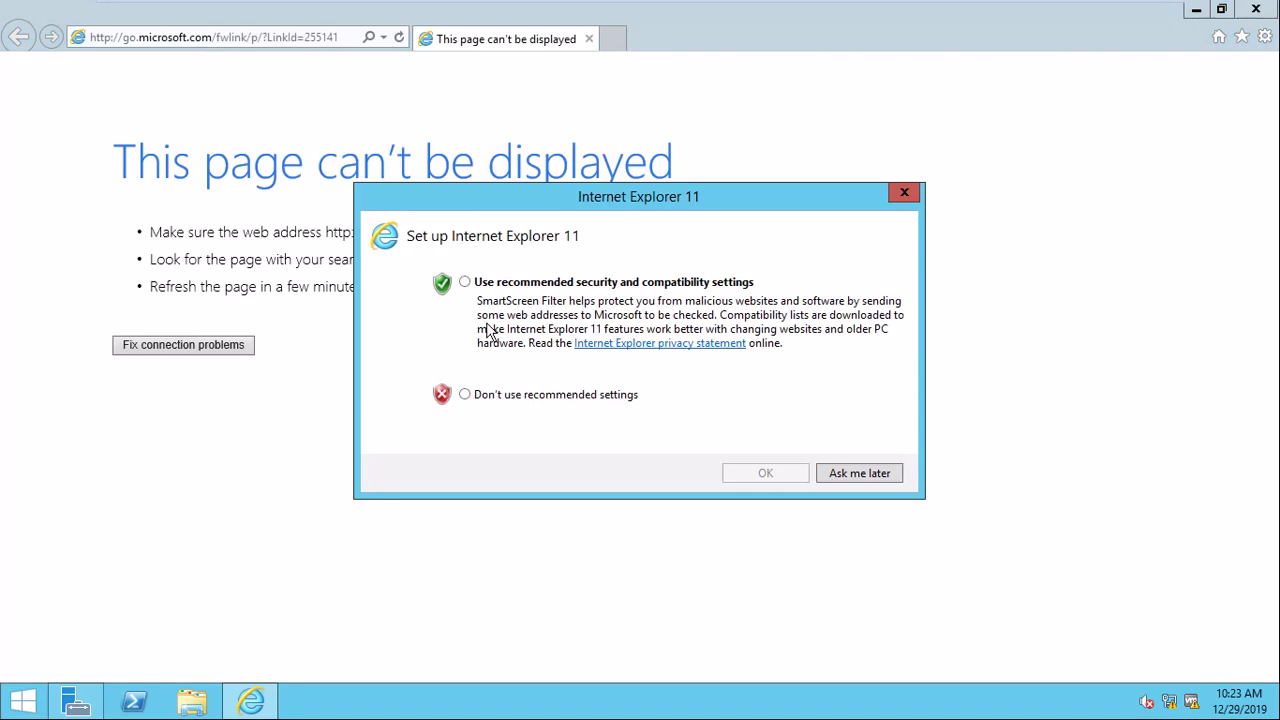
{"action": "left_click", "coordinate": [484, 285]}
{"action": "left_click", "coordinate": [787, 469]}
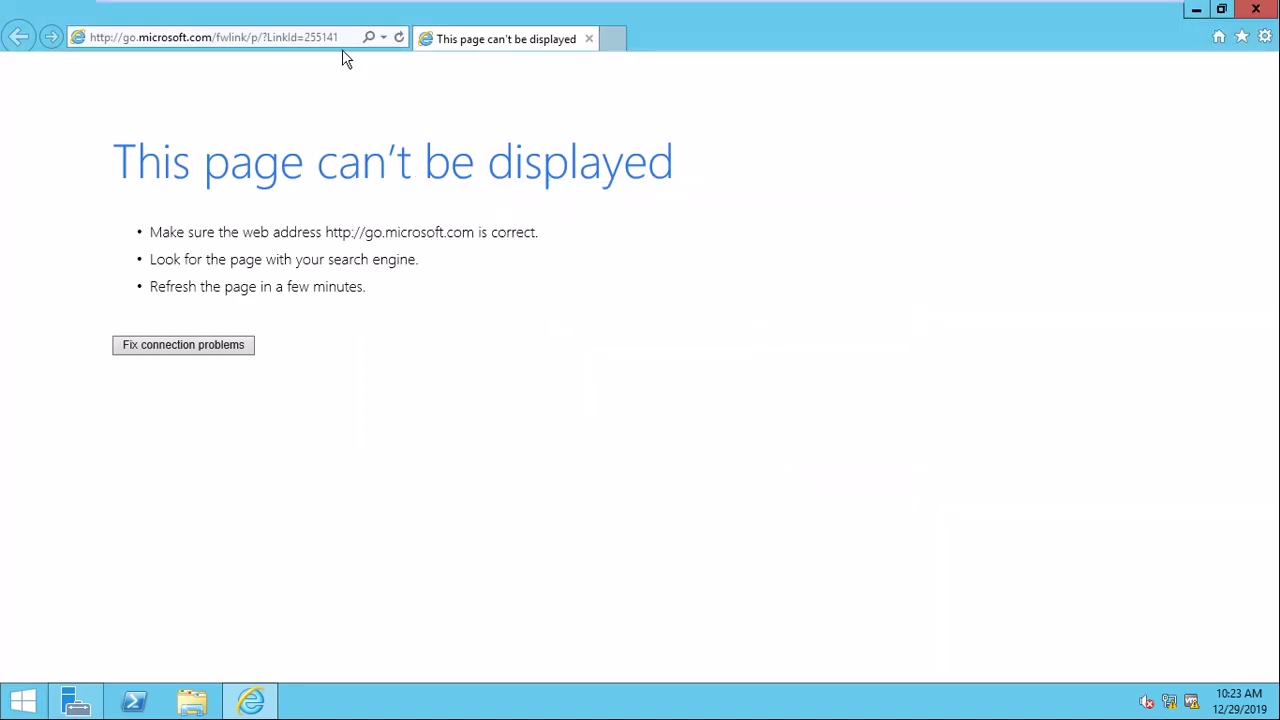
{"action": "left_click", "coordinate": [612, 40]}
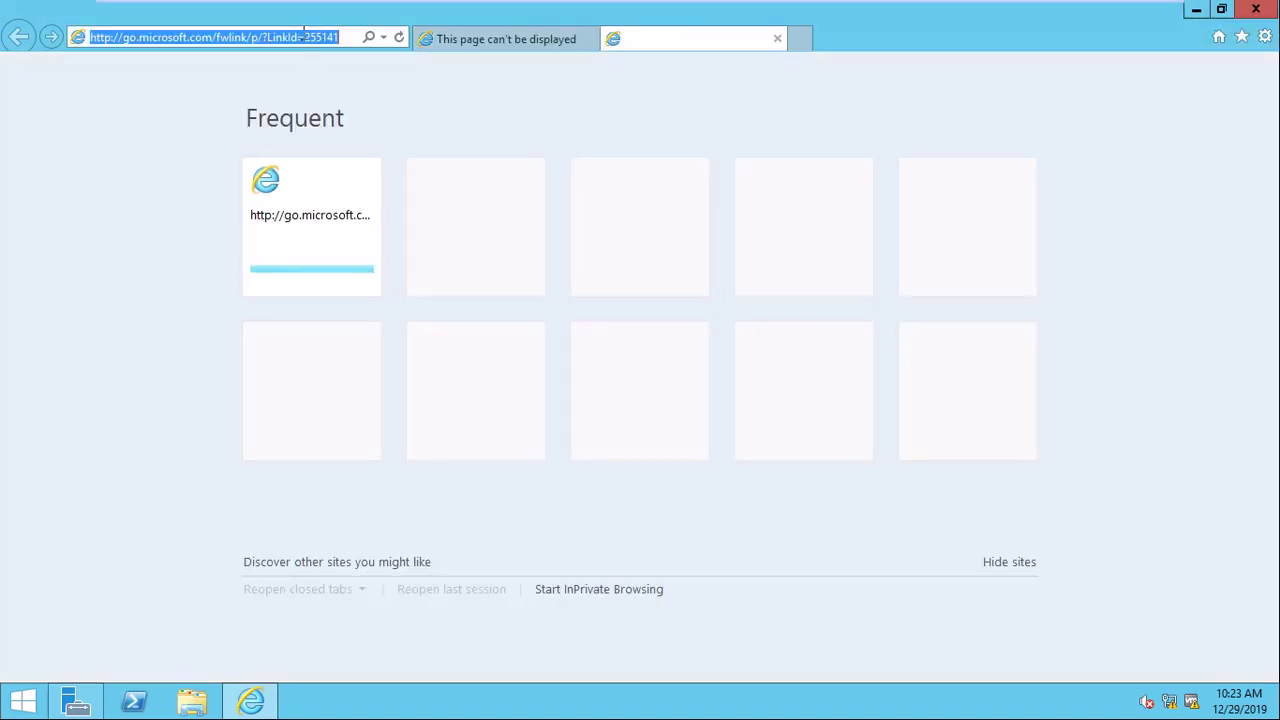
{"action": "type", "text": "www.face"}
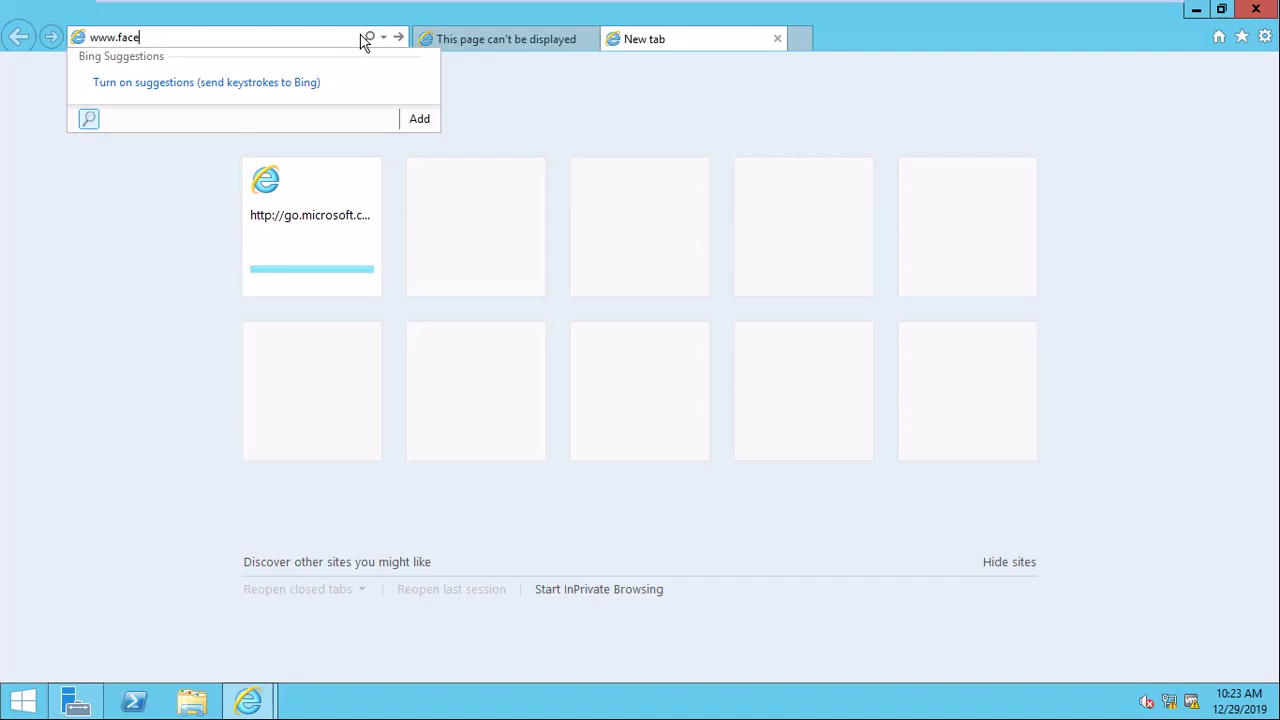
{"action": "type", "text": "book.c"}
{"action": "key", "text": "Return"}
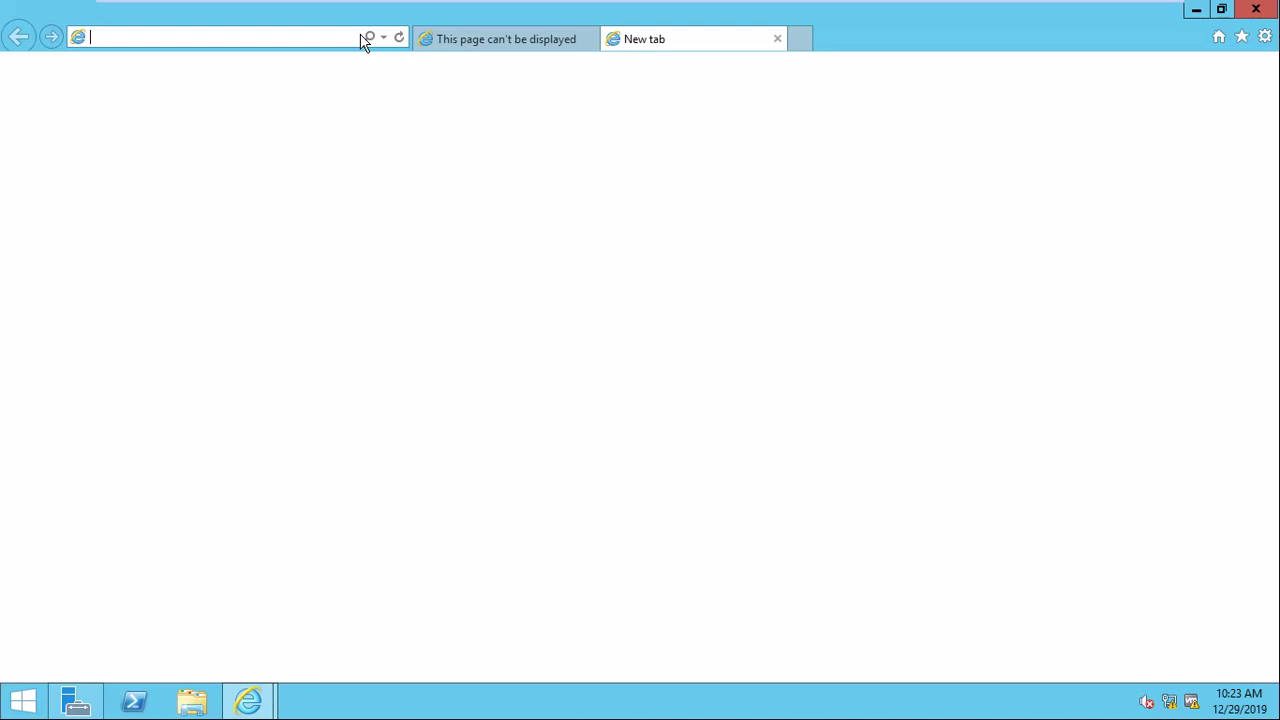
{"action": "left_click", "coordinate": [366, 39]}
{"action": "left_click", "coordinate": [754, 348]}
{"action": "left_click", "coordinate": [306, 38]}
{"action": "type", "text": "www"}
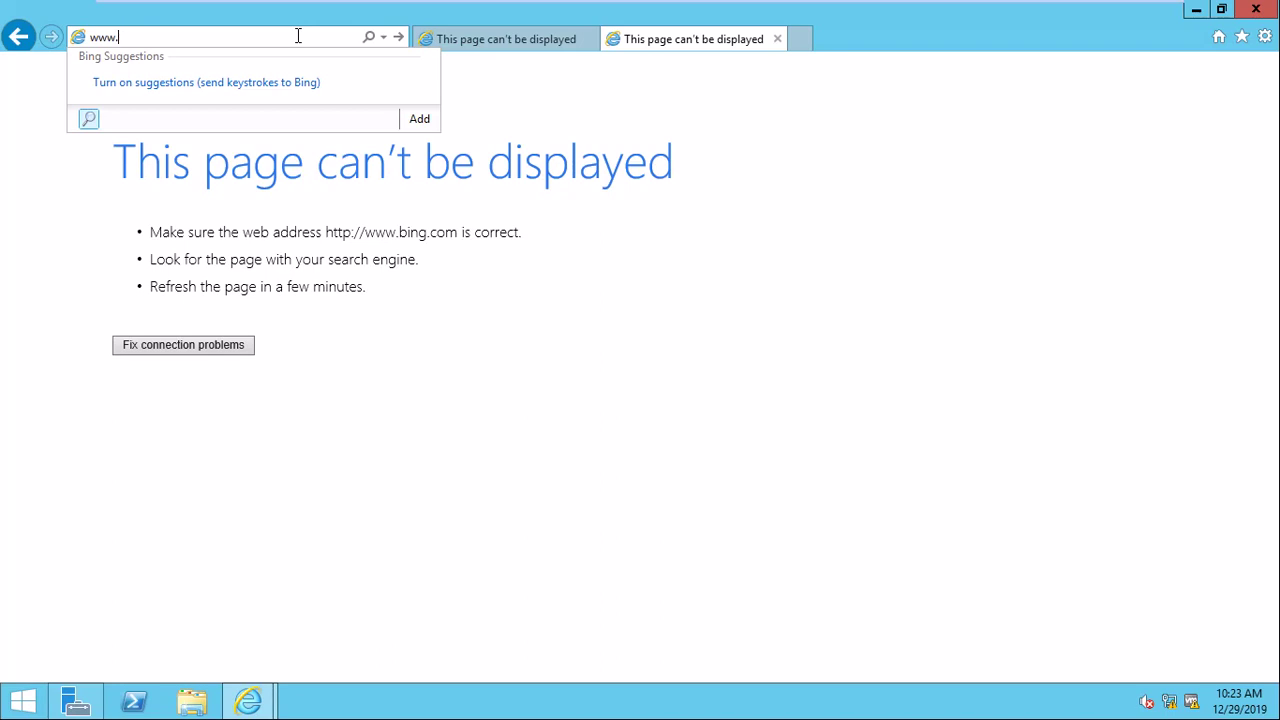
{"action": "type", "text": ".facebook.com"}
{"action": "key", "text": "Return"}
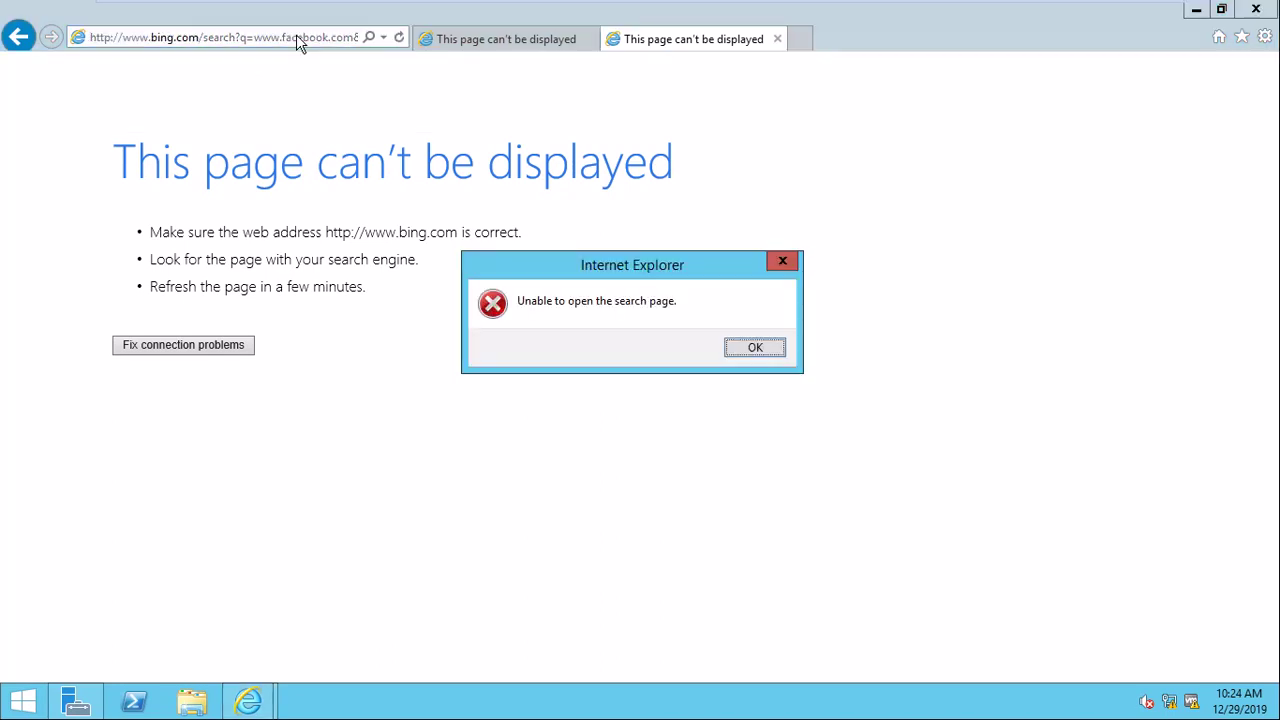
{"action": "left_click", "coordinate": [755, 348]}
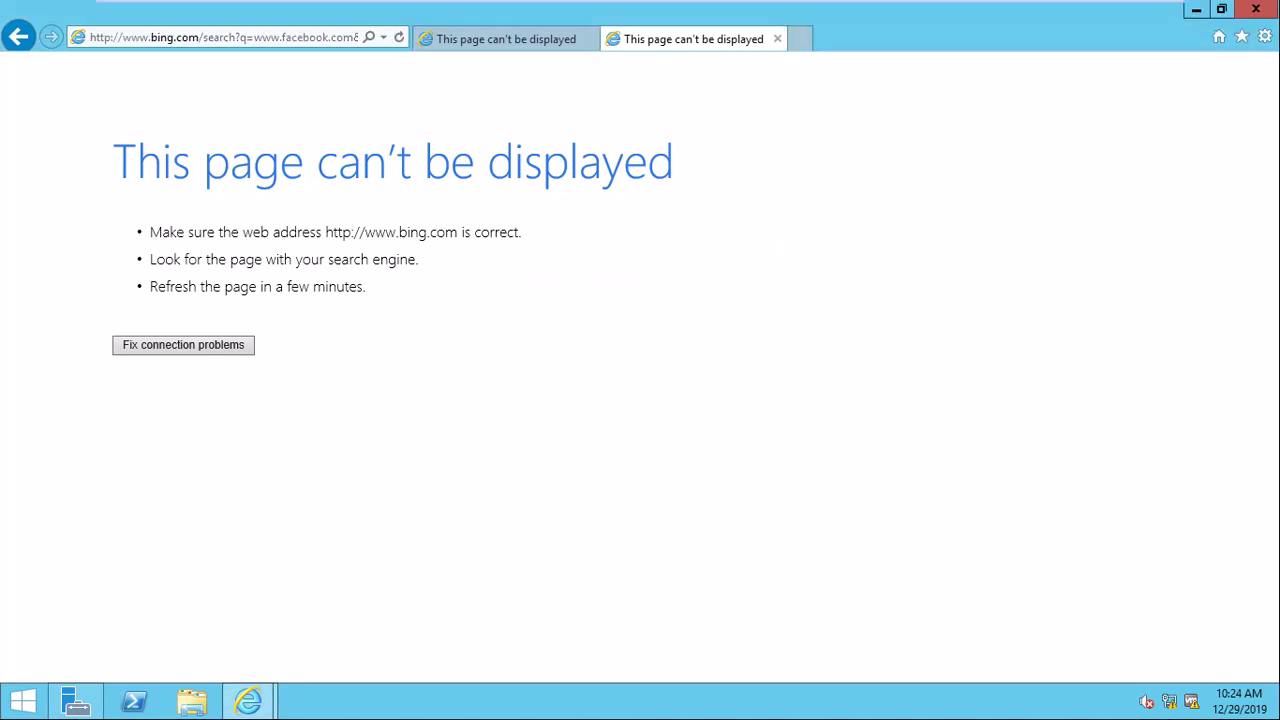
{"action": "left_click", "coordinate": [1256, 14]}
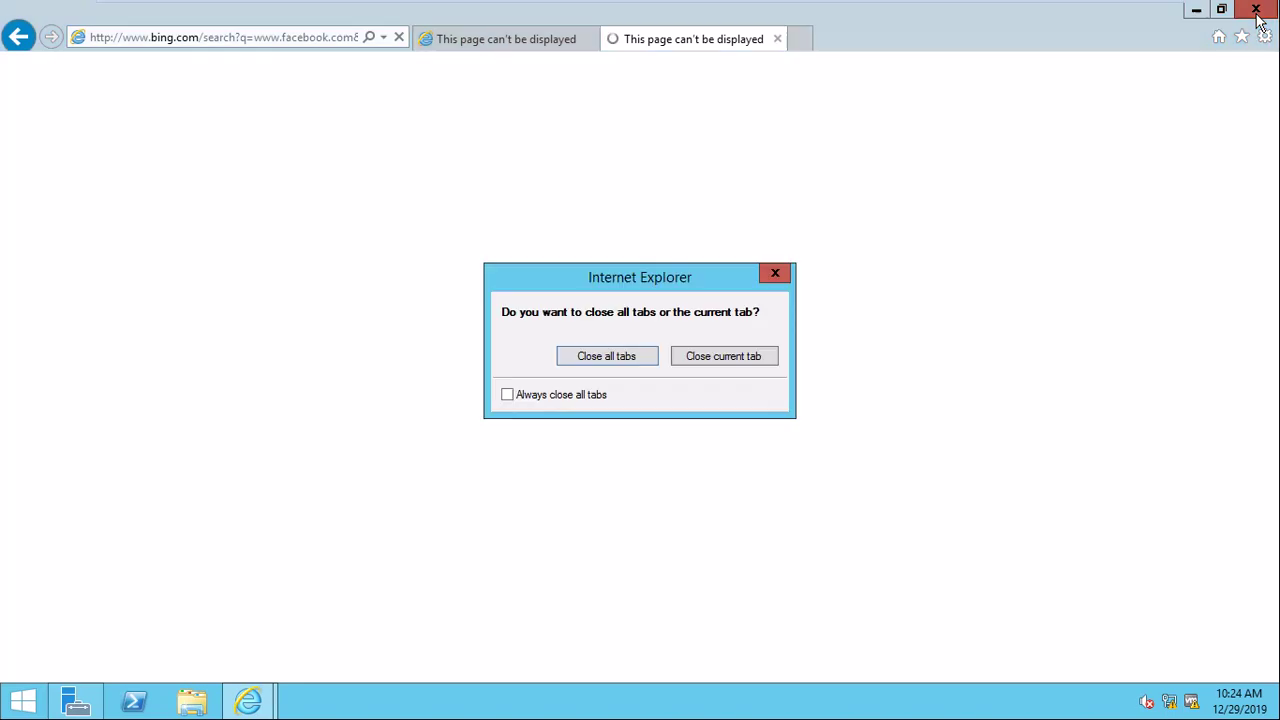
{"action": "left_click", "coordinate": [614, 360]}
{"action": "right_click", "coordinate": [24, 701]}
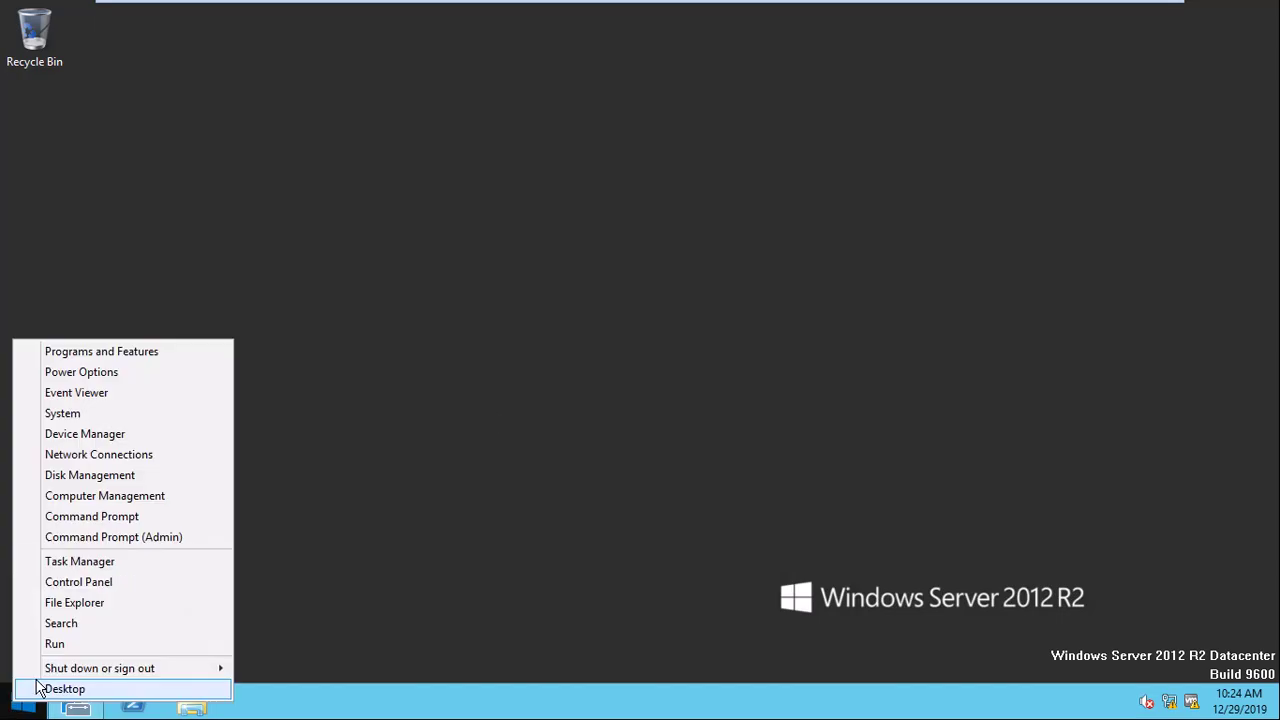
{"action": "left_click", "coordinate": [74, 648]}
{"action": "key", "text": "Return"}
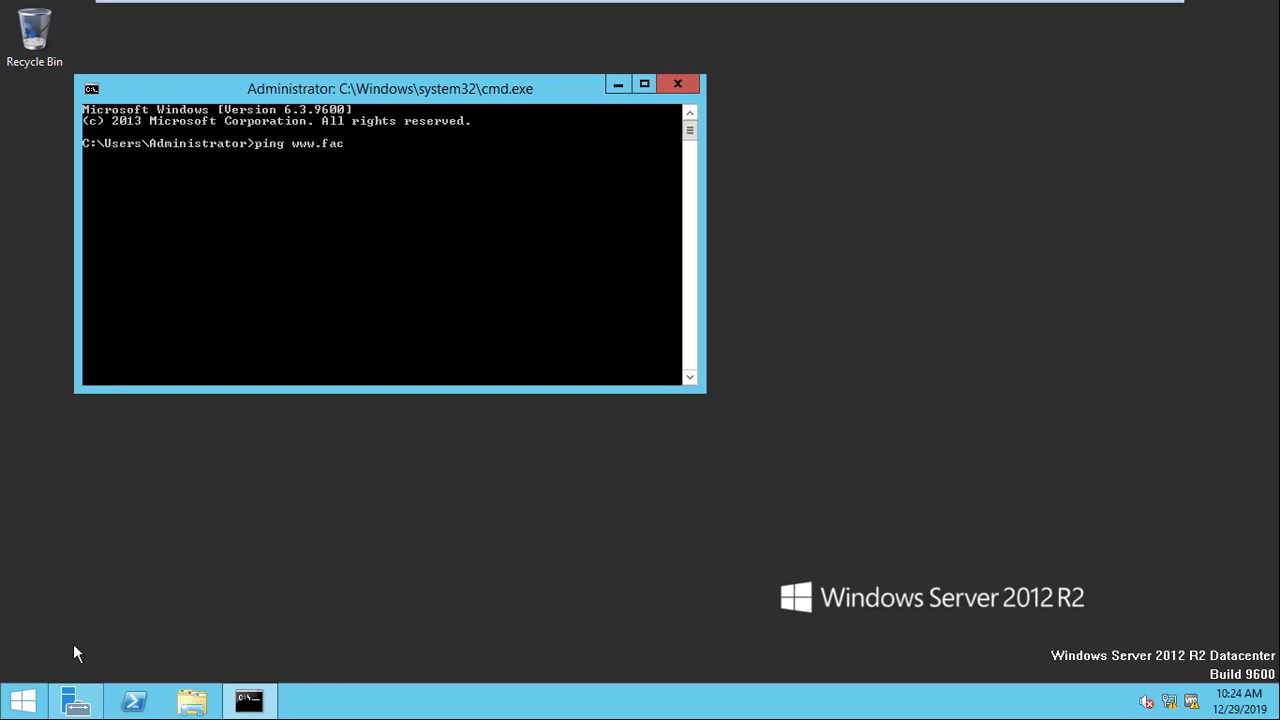
{"action": "type", "text": "ping www.facebook.com"}
{"action": "key", "text": "Return"}
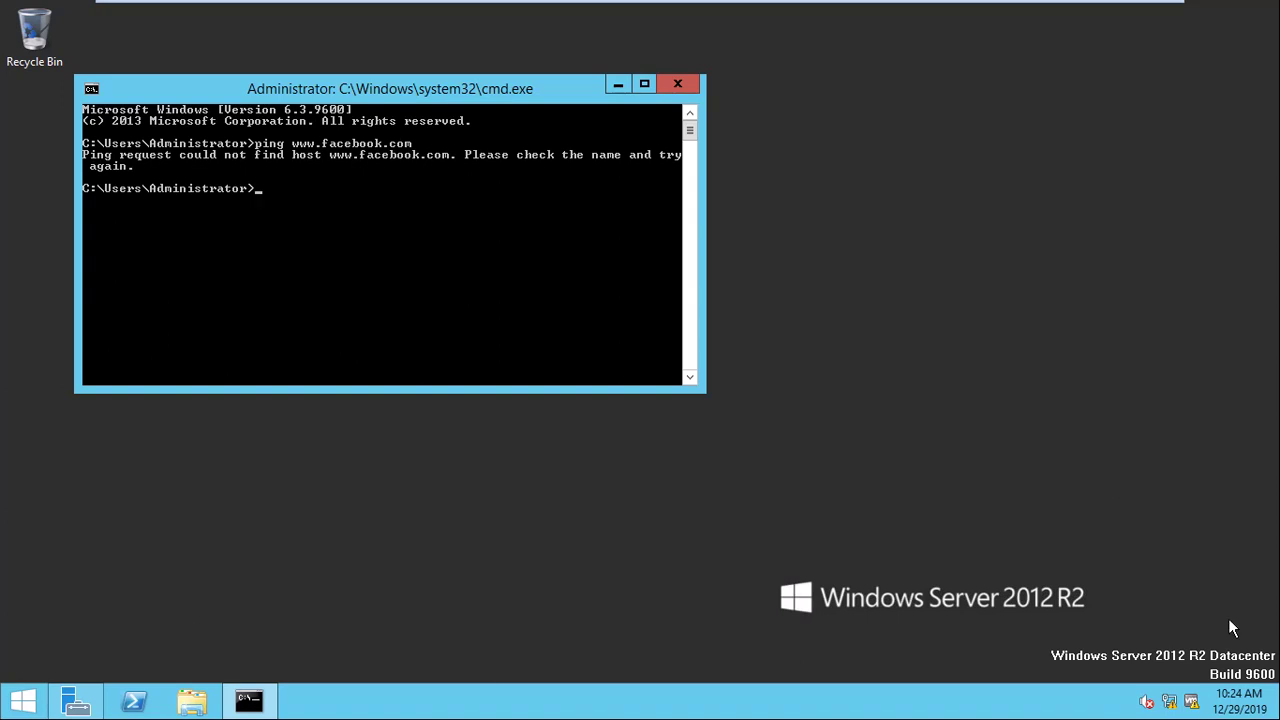
{"action": "right_click", "coordinate": [1169, 701]}
{"action": "left_click", "coordinate": [966, 320]}
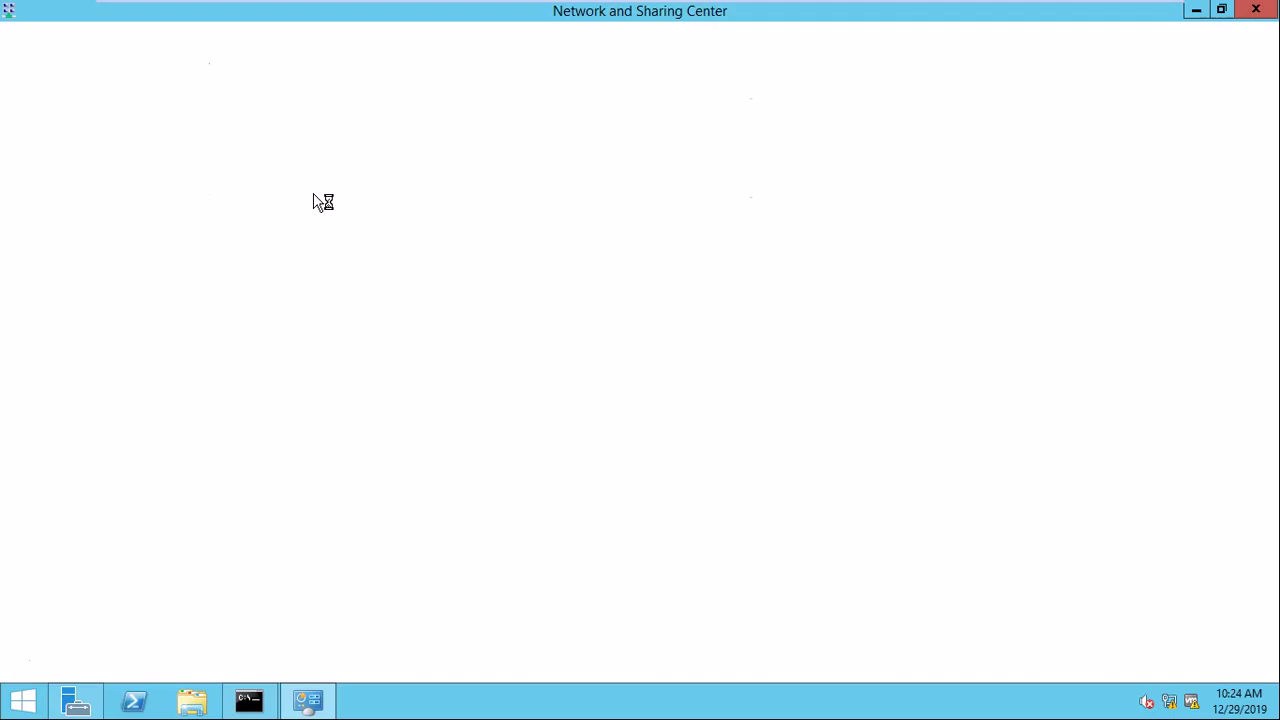
{"action": "left_click", "coordinate": [1196, 10]}
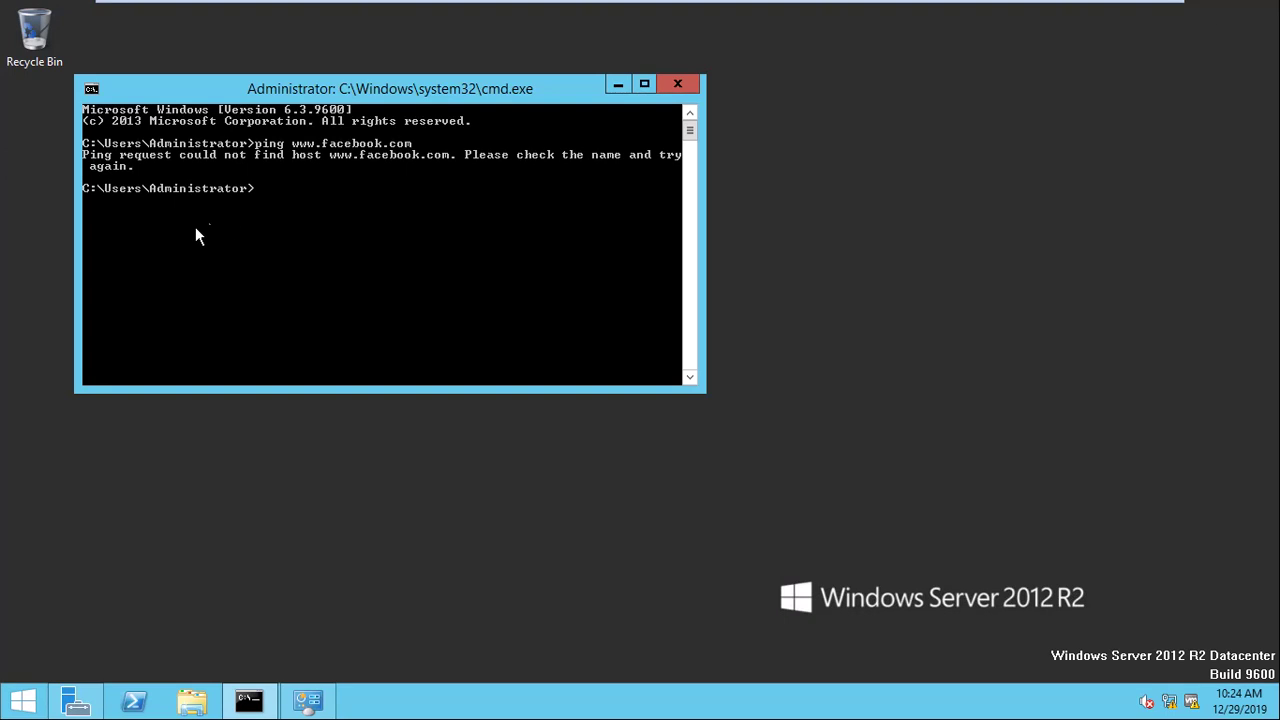
{"action": "key", "text": "Up"}
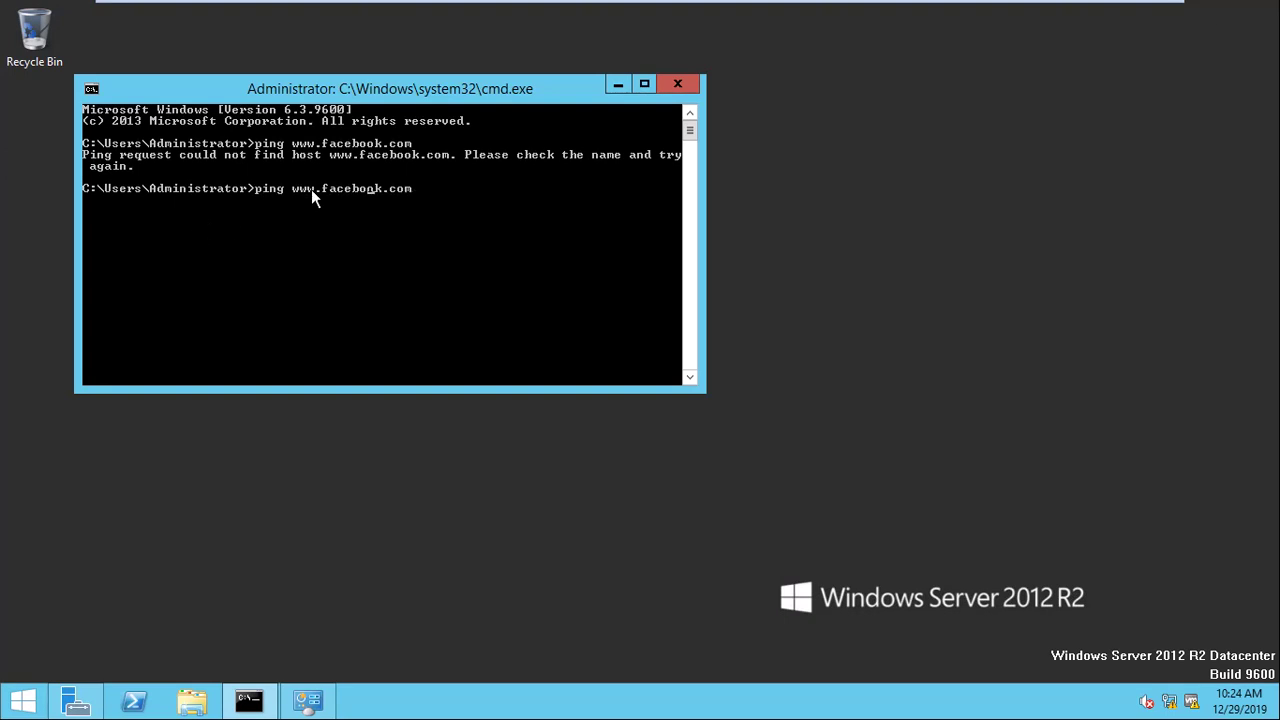
{"action": "key", "text": "Return"}
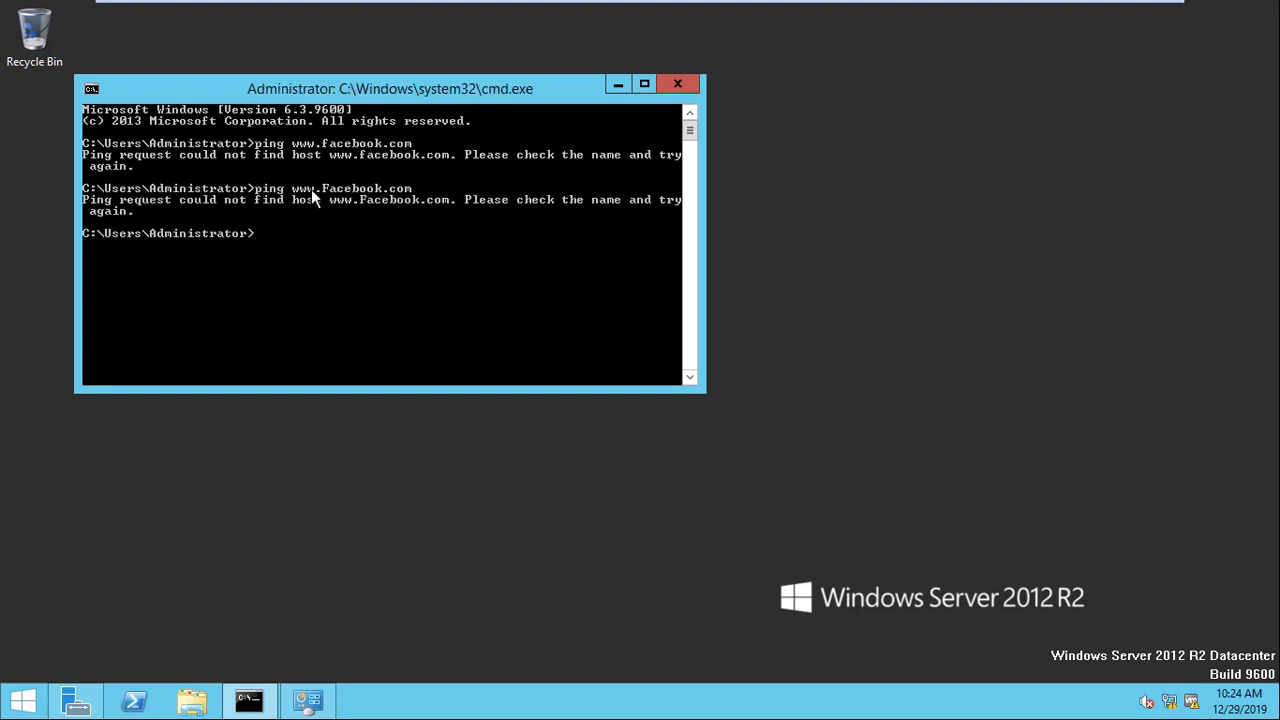
Open the list of network adapters and view the status of the 30.0.0.2 customer connection
{"action": "right_click", "coordinate": [1170, 702]}
{"action": "left_click", "coordinate": [1170, 696]}
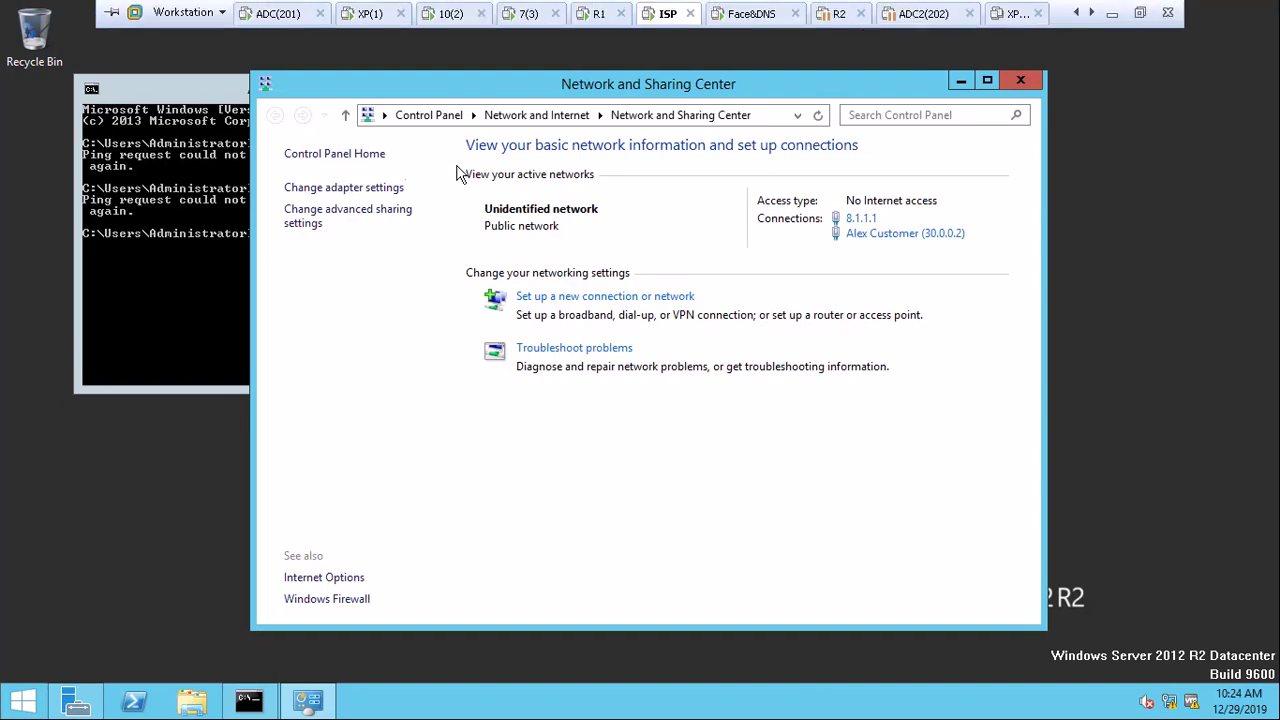
{"action": "left_click", "coordinate": [378, 188]}
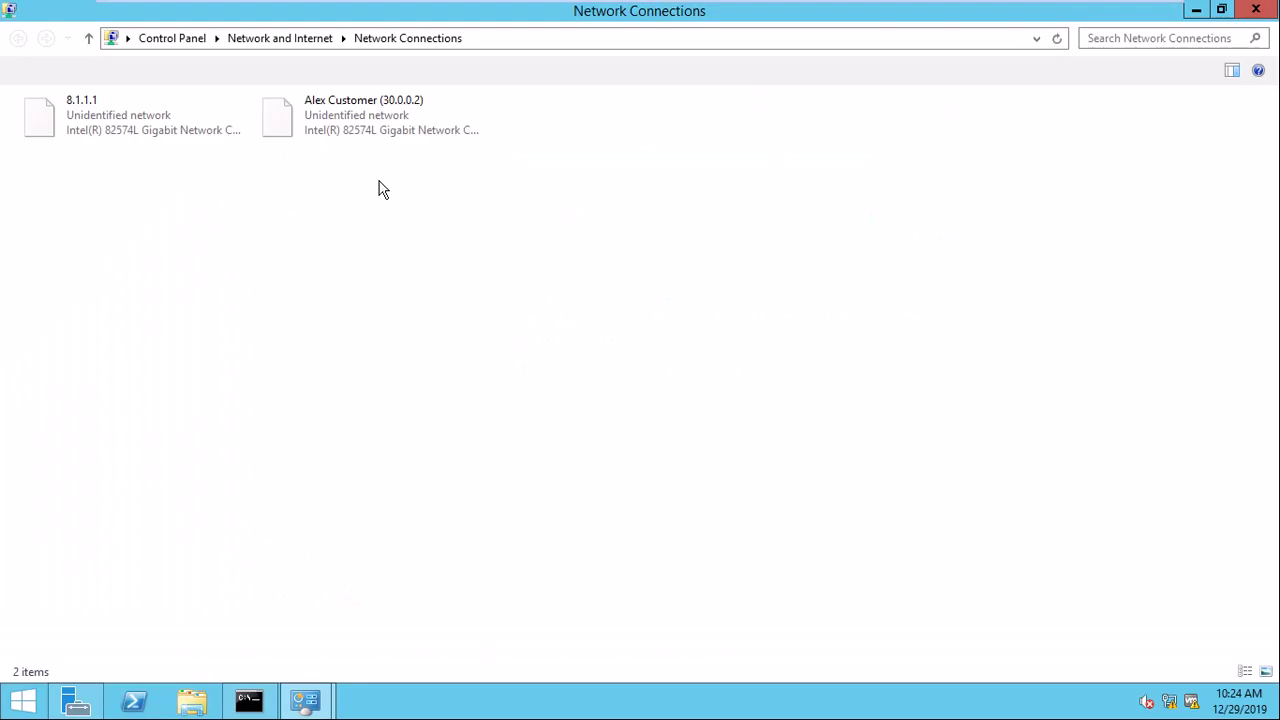
{"action": "left_click", "coordinate": [125, 128]}
{"action": "left_click", "coordinate": [400, 115]}
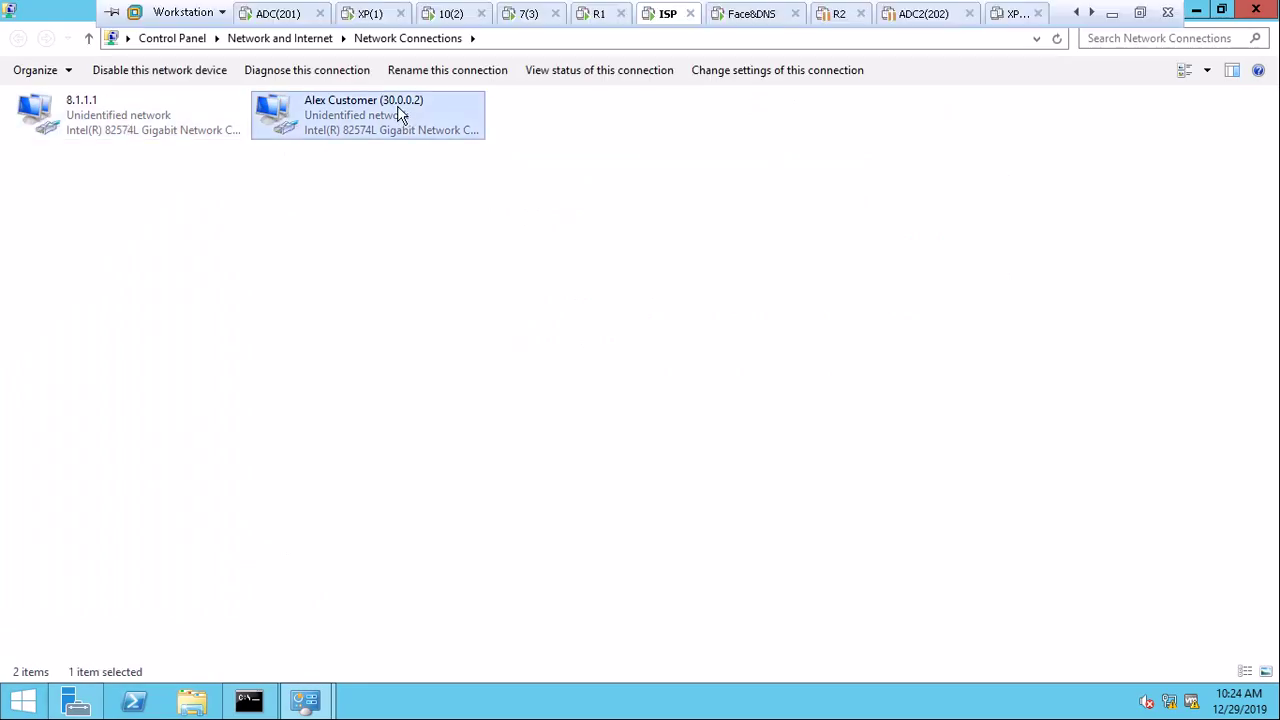
{"action": "double_click", "coordinate": [359, 112]}
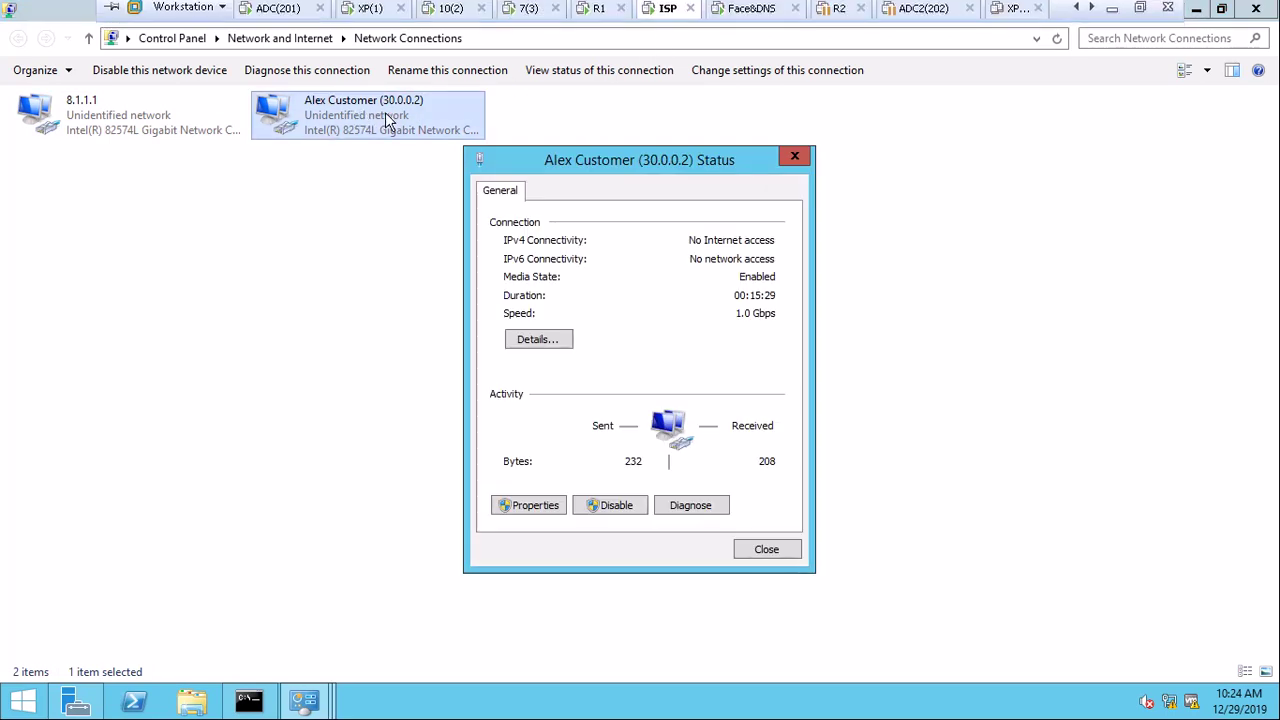
Set the preferred DNS server in the IPv4 properties of the 8.1.1.1 connection, and close the adapter list
{"action": "double_click", "coordinate": [127, 116]}
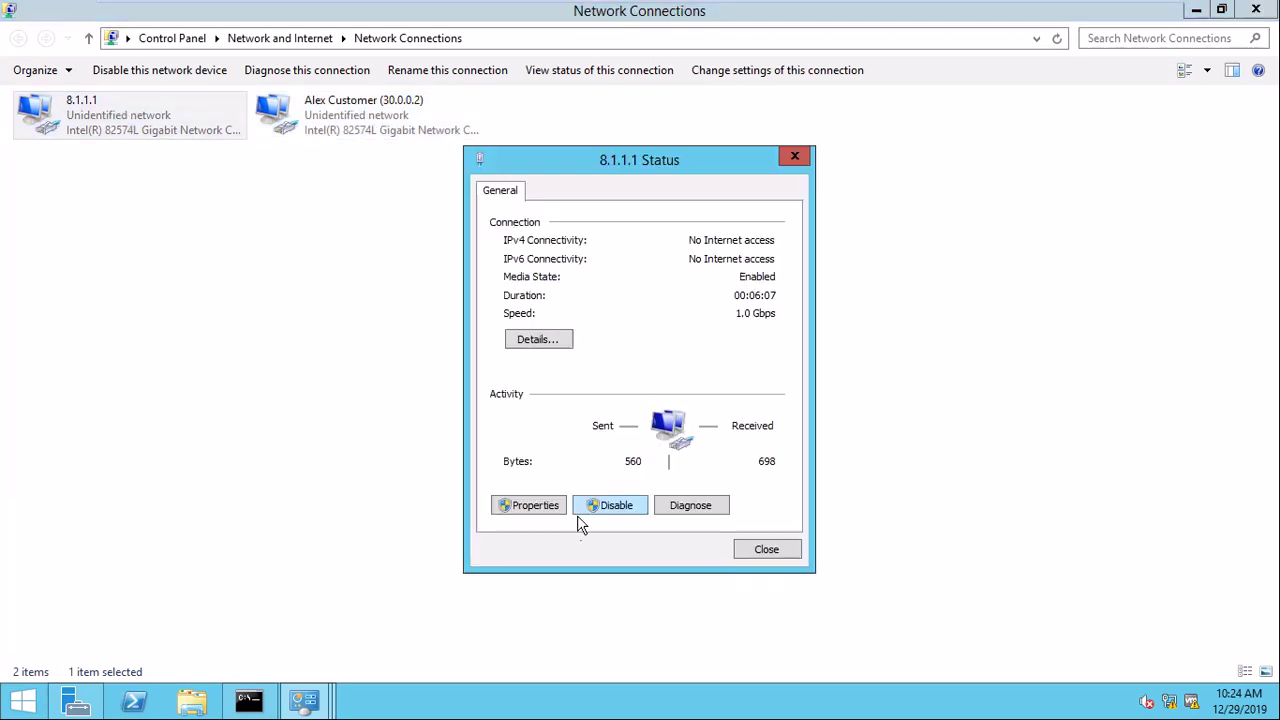
{"action": "left_click", "coordinate": [556, 507]}
{"action": "double_click", "coordinate": [665, 442]}
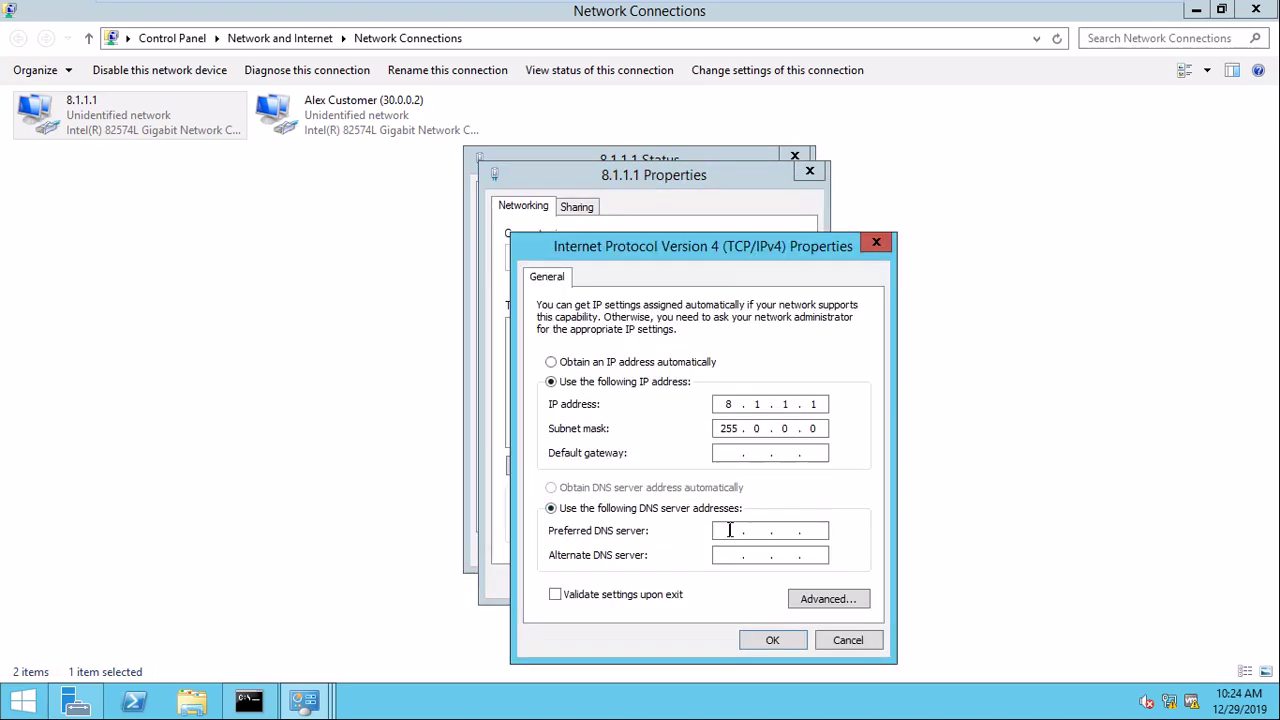
{"action": "left_click", "coordinate": [798, 646]}
{"action": "left_click", "coordinate": [646, 586]}
{"action": "left_click", "coordinate": [756, 552]}
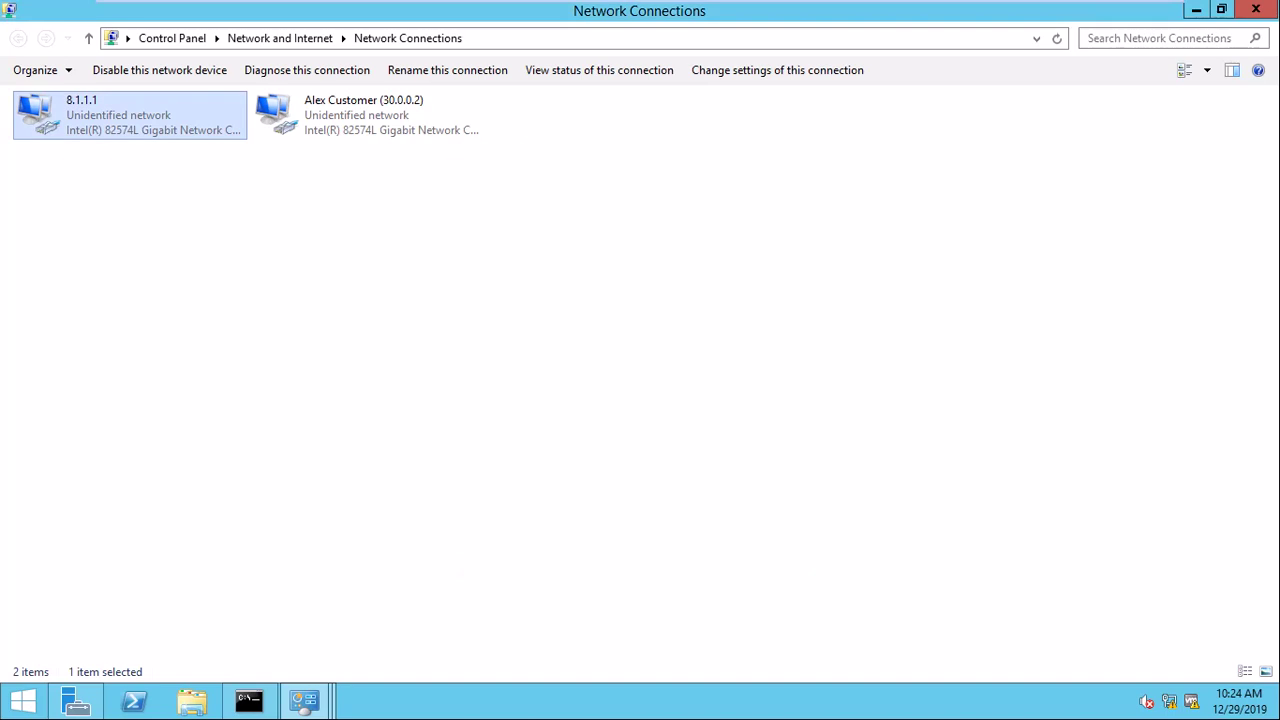
{"action": "left_click", "coordinate": [1256, 9]}
{"action": "left_click", "coordinate": [194, 257]}
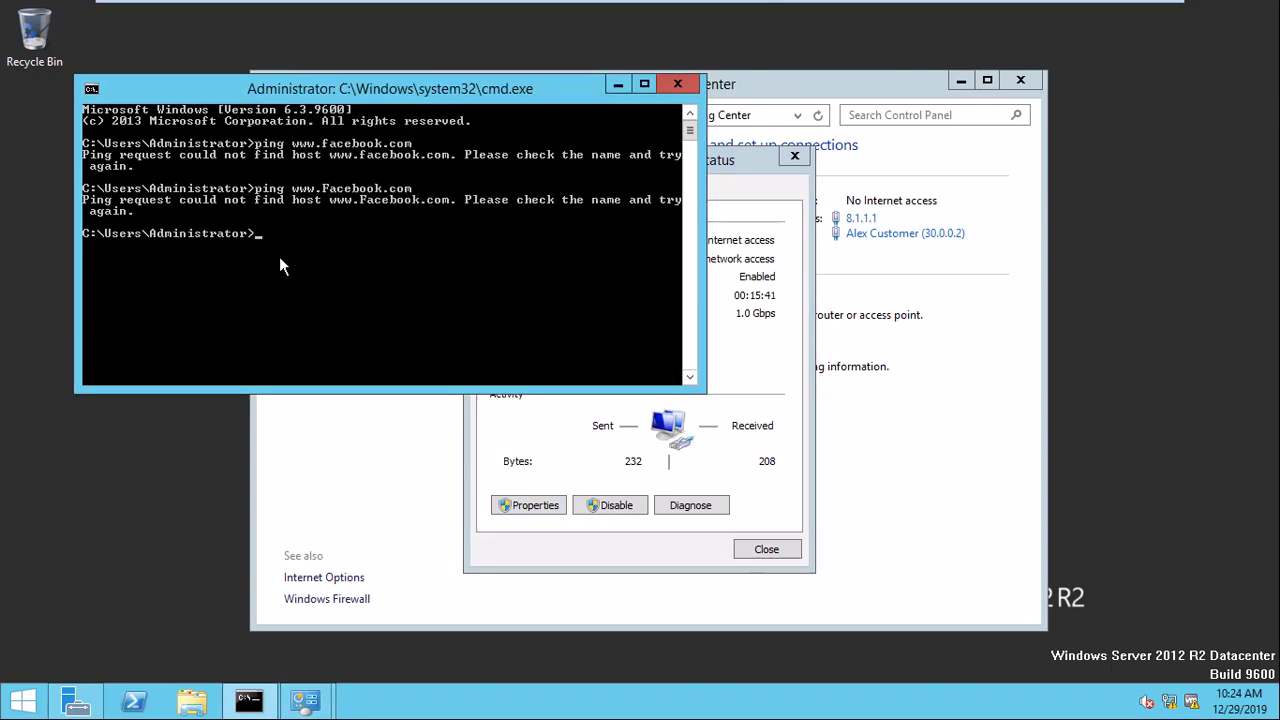
{"action": "key", "text": "Up"}
{"action": "key", "text": "Return"}
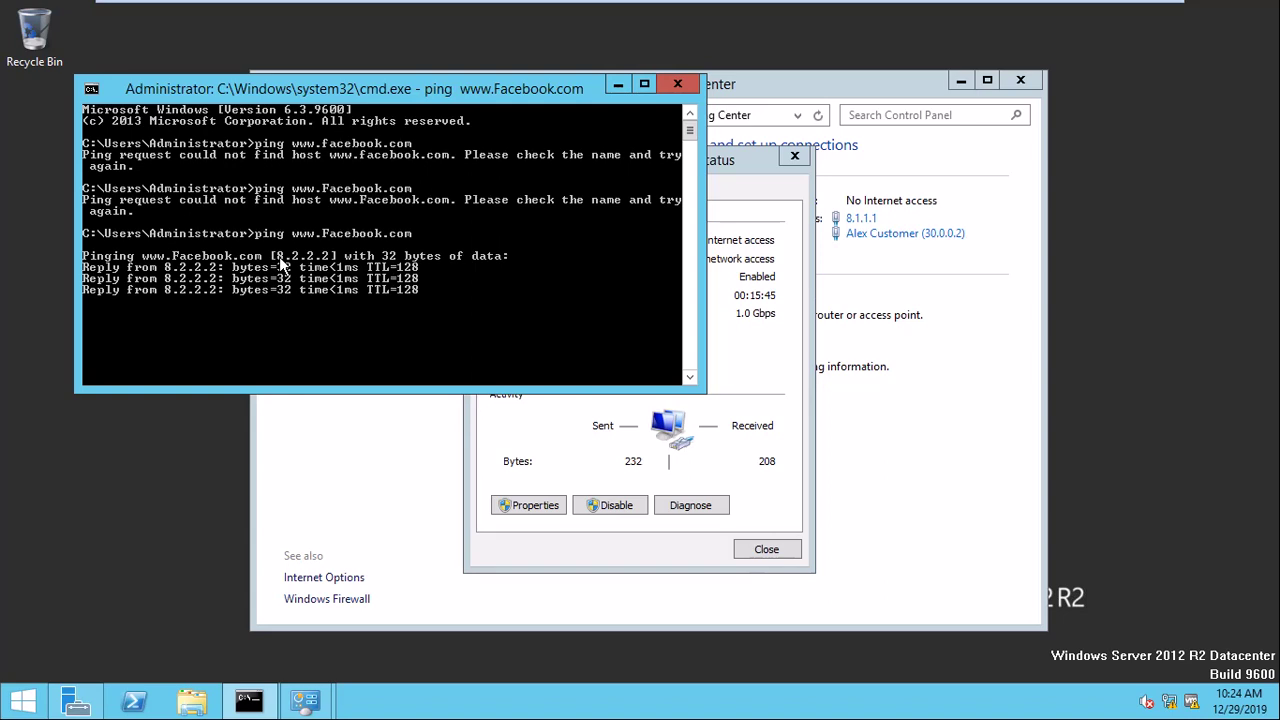
{"action": "key", "text": "Up"}
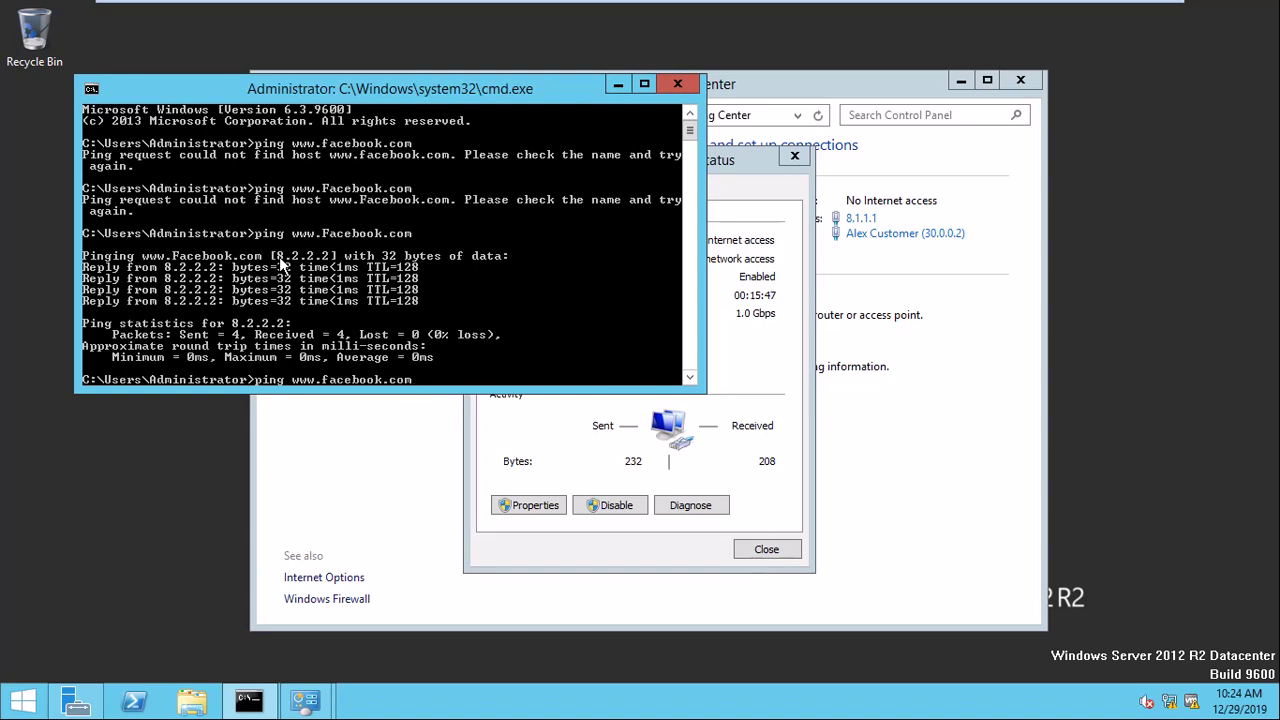
{"action": "key", "text": "Return"}
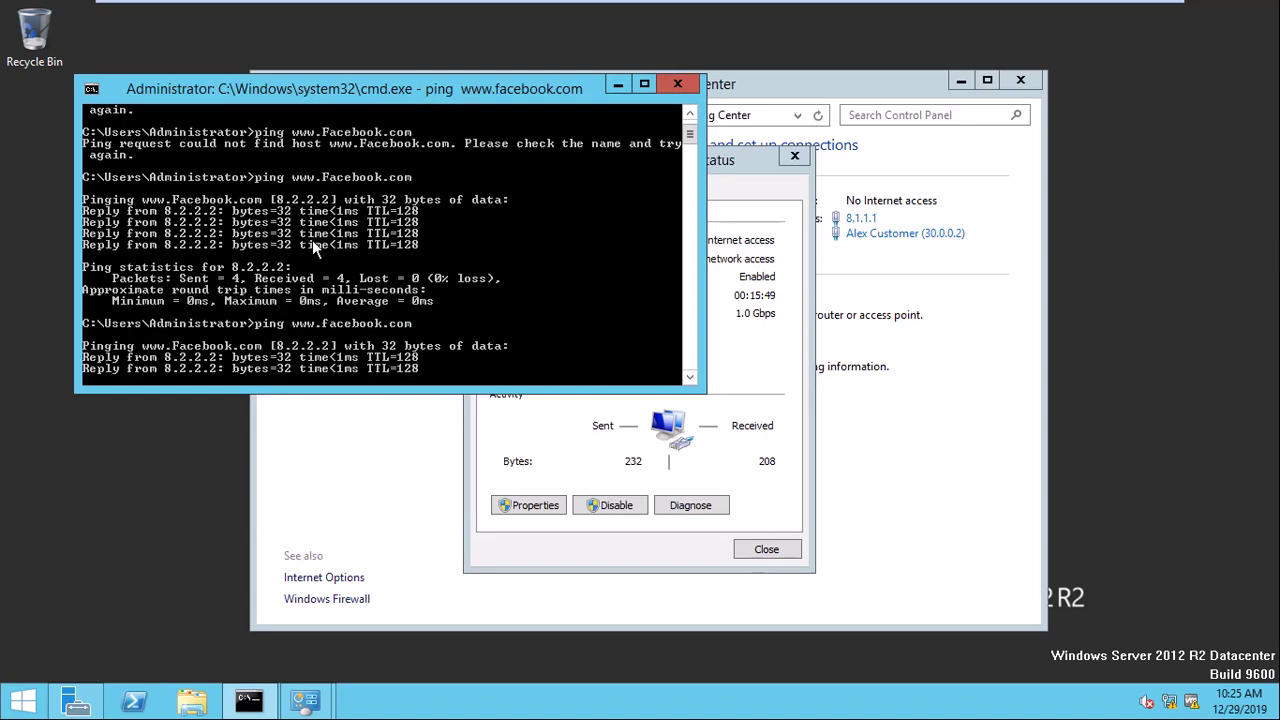
Close the command prompt, the connection status dialog and the Network and Sharing Center
{"action": "left_click", "coordinate": [677, 83]}
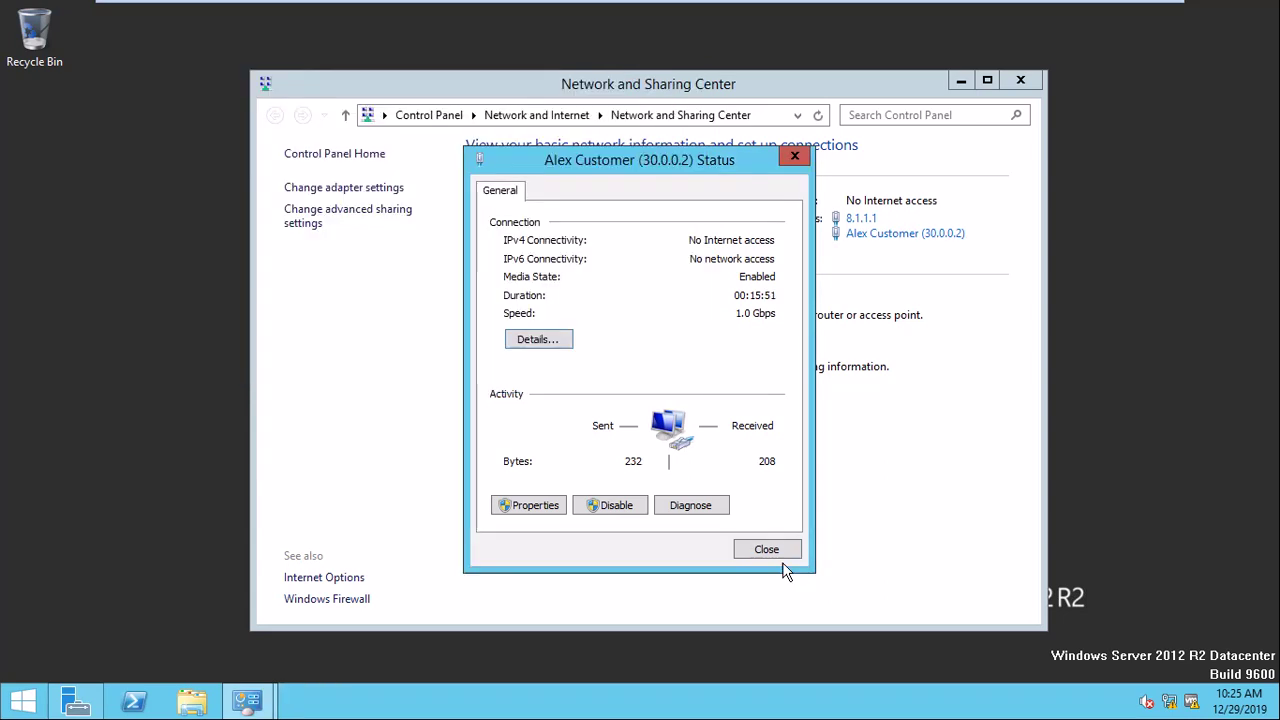
{"action": "left_click", "coordinate": [792, 159]}
{"action": "left_click", "coordinate": [1020, 80]}
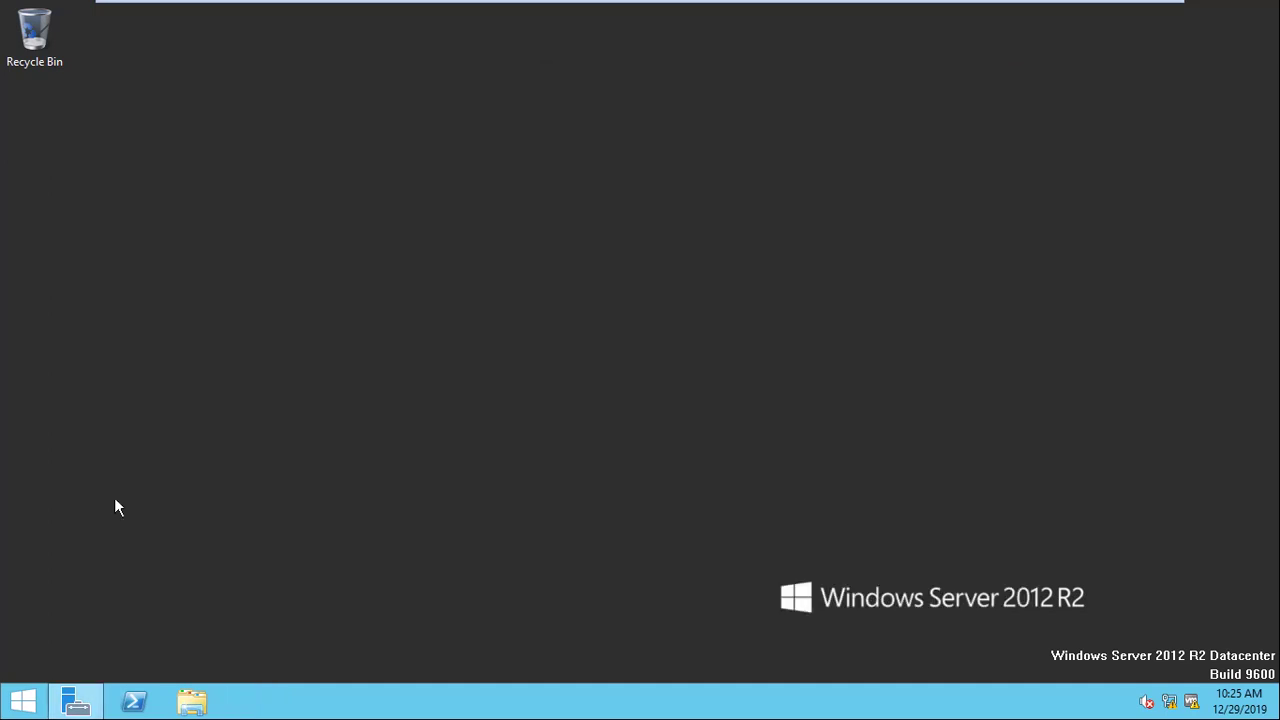
{"action": "left_click", "coordinate": [23, 700]}
{"action": "left_click", "coordinate": [280, 450]}
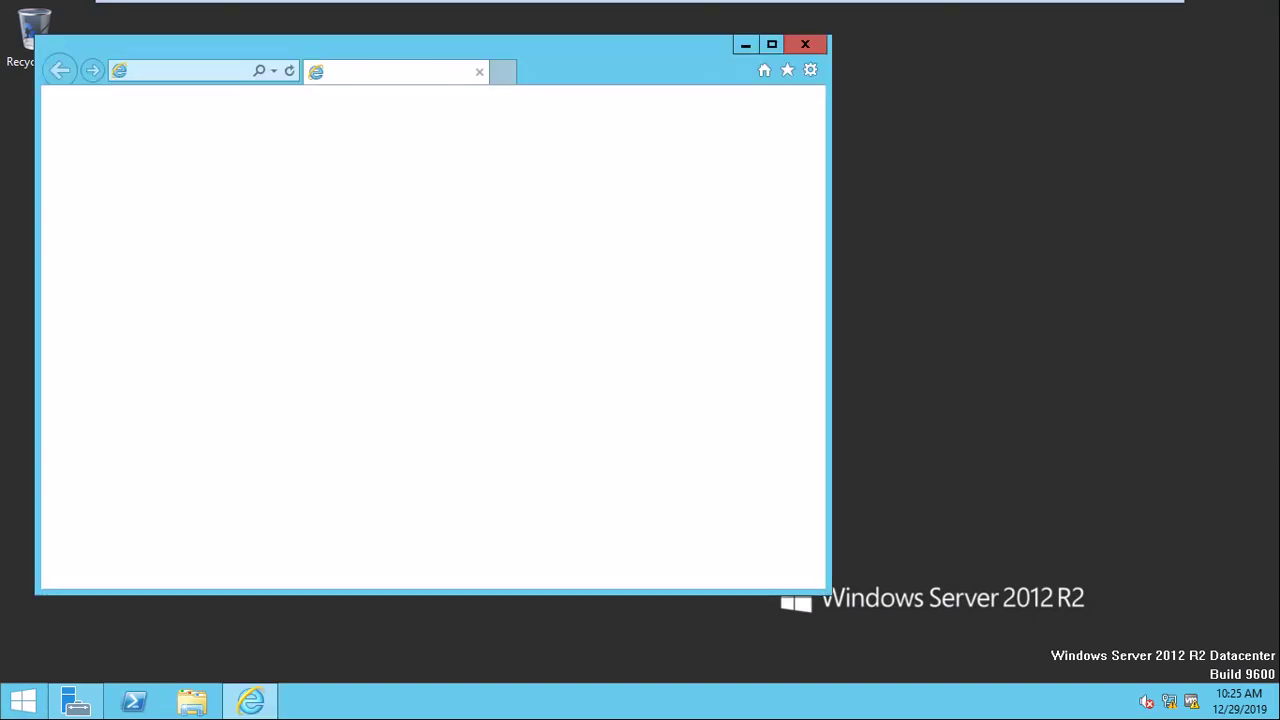
{"action": "left_click", "coordinate": [772, 45]}
{"action": "left_click", "coordinate": [209, 38]}
{"action": "type", "text": "www.facebook.c"}
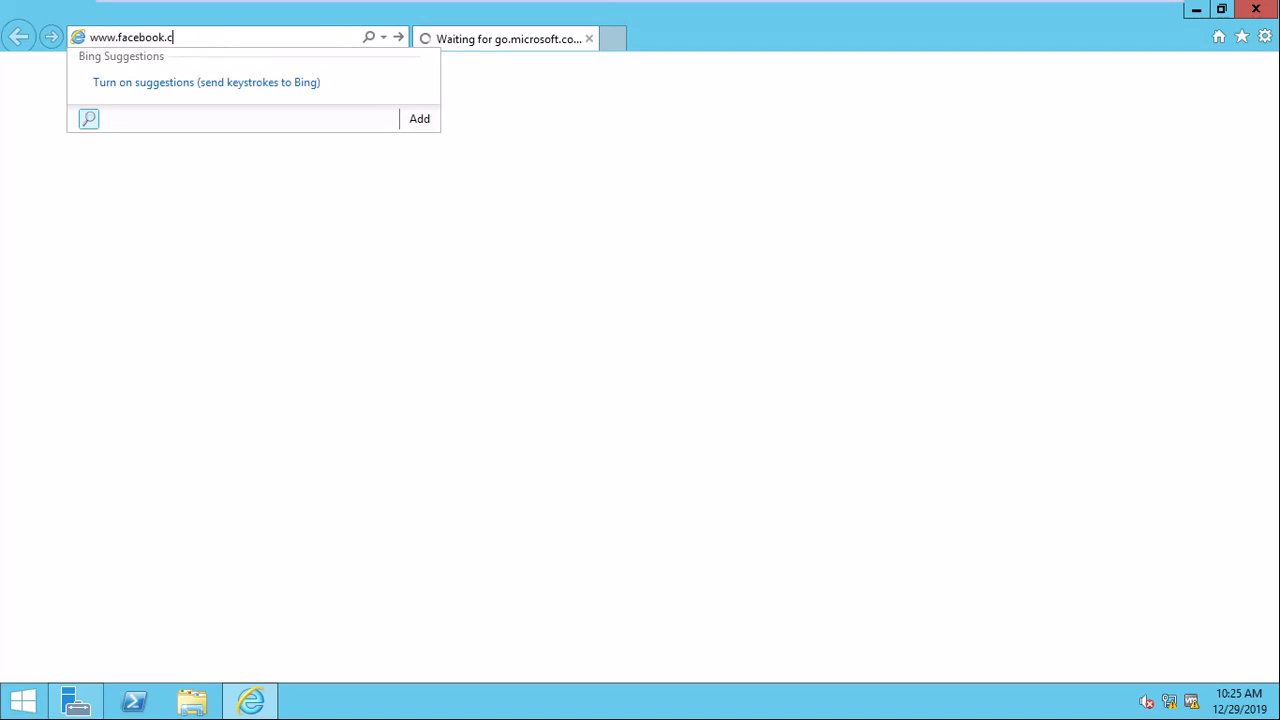
{"action": "type", "text": "om"}
{"action": "key", "text": "Return"}
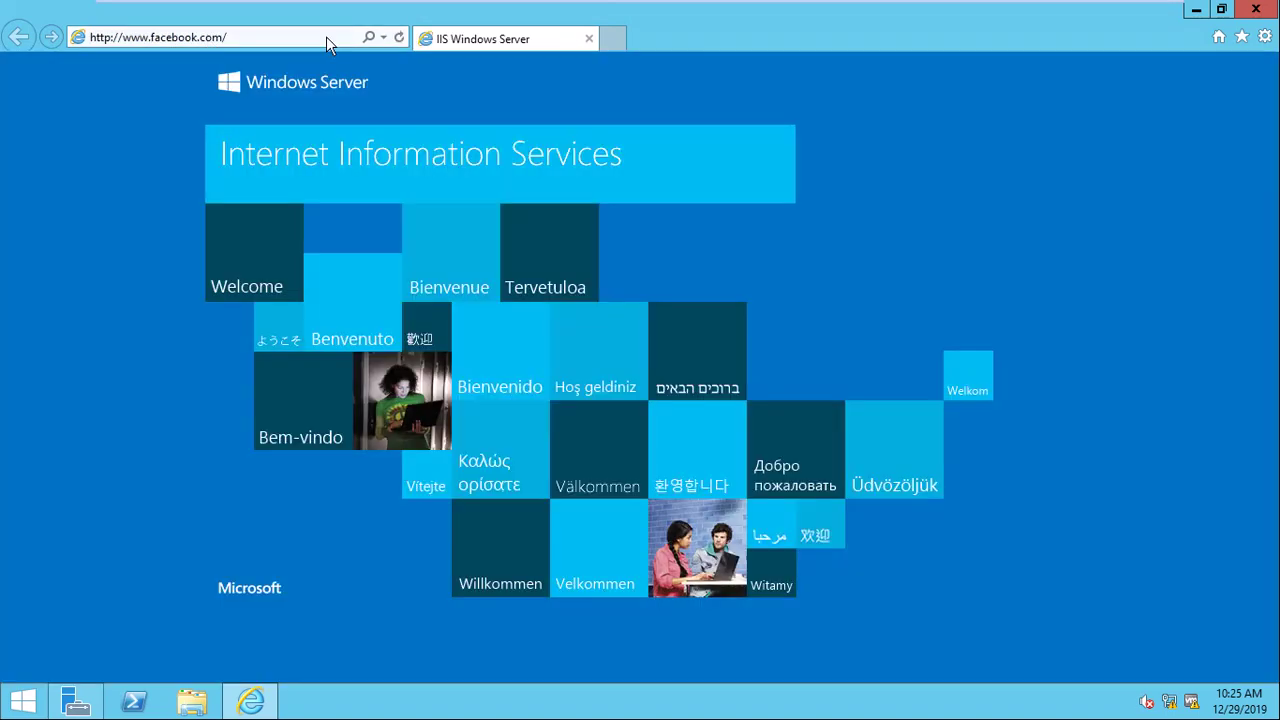
Switch to the Face&DNS machine, view its Default Web Site in IIS Manager, and return to the desktop
{"action": "mouse_move", "coordinate": [600, 3]}
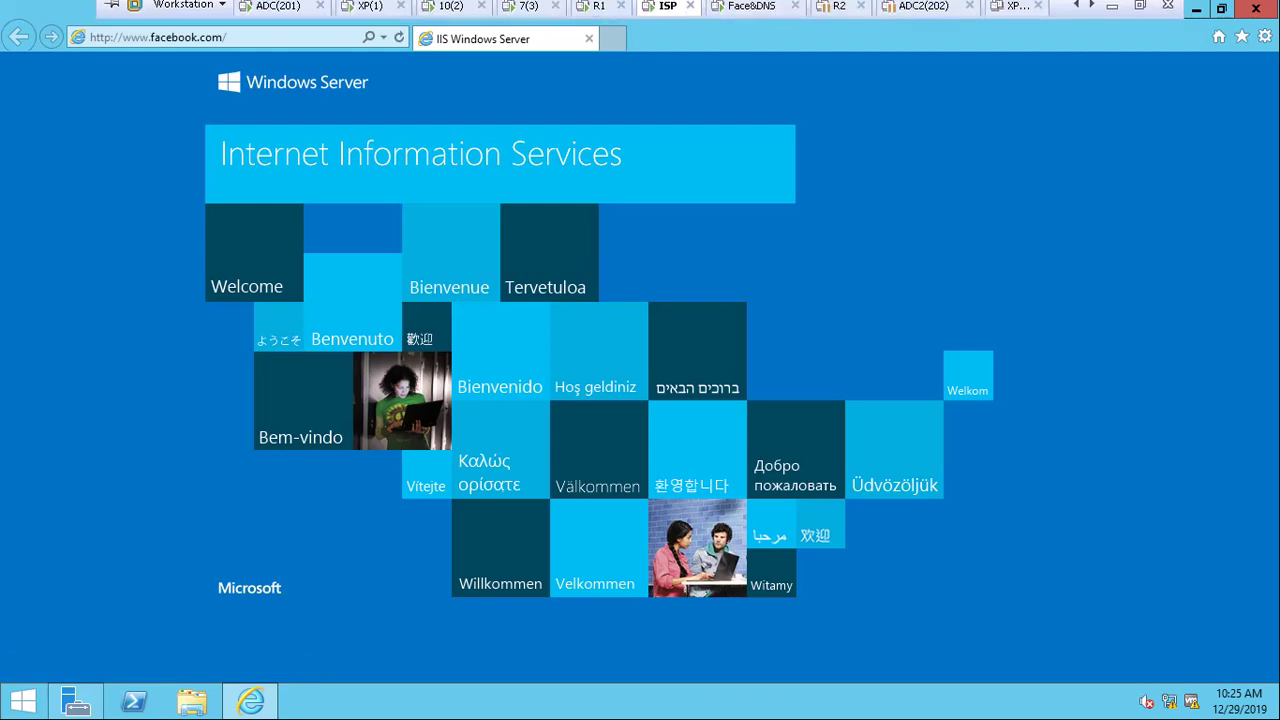
{"action": "left_click", "coordinate": [752, 13]}
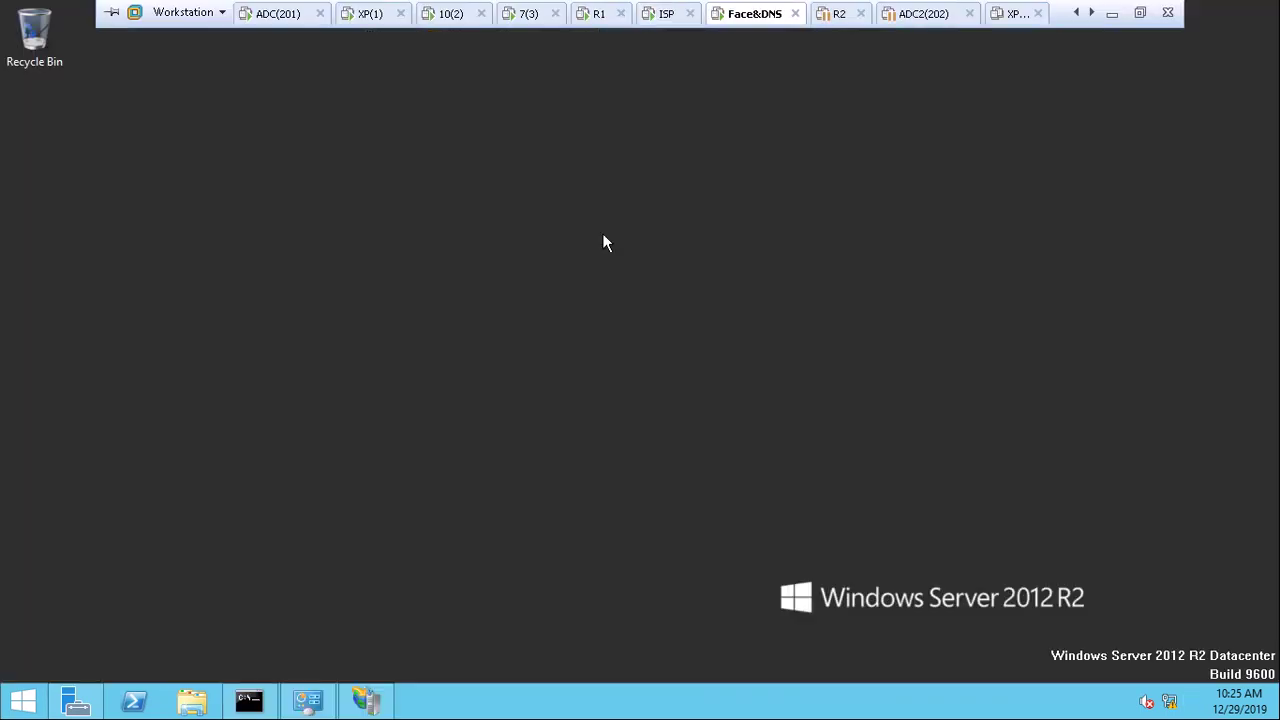
{"action": "left_click", "coordinate": [366, 700]}
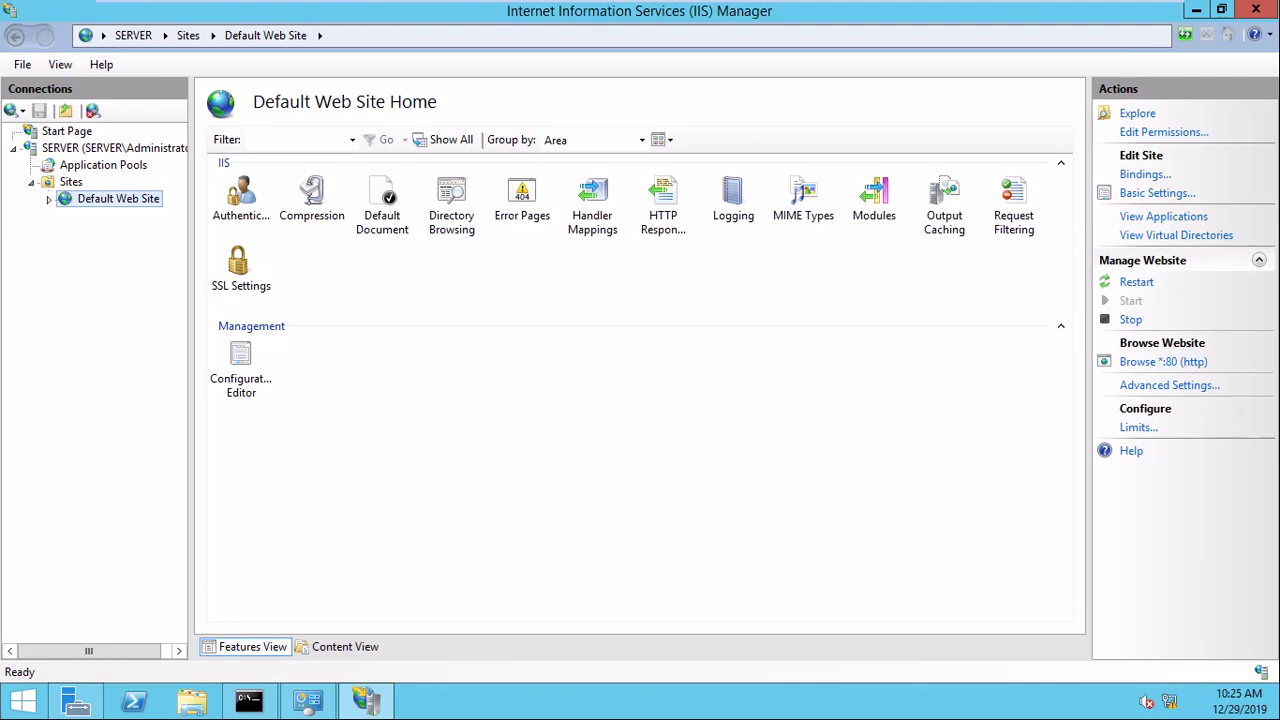
{"action": "key", "text": "super+d"}
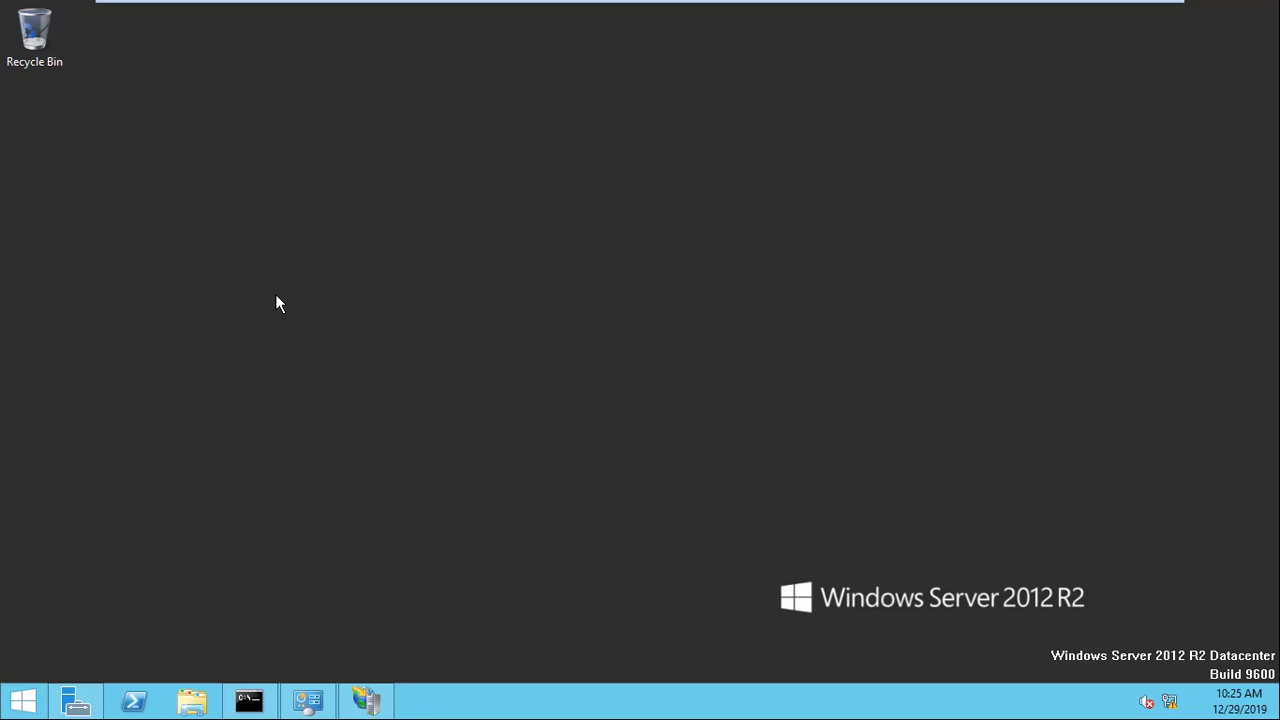
Create a text document on the desktop containing "welcome to kamel.com", save it and close its editor windows
{"action": "right_click", "coordinate": [309, 240]}
{"action": "mouse_move", "coordinate": [406, 366]}
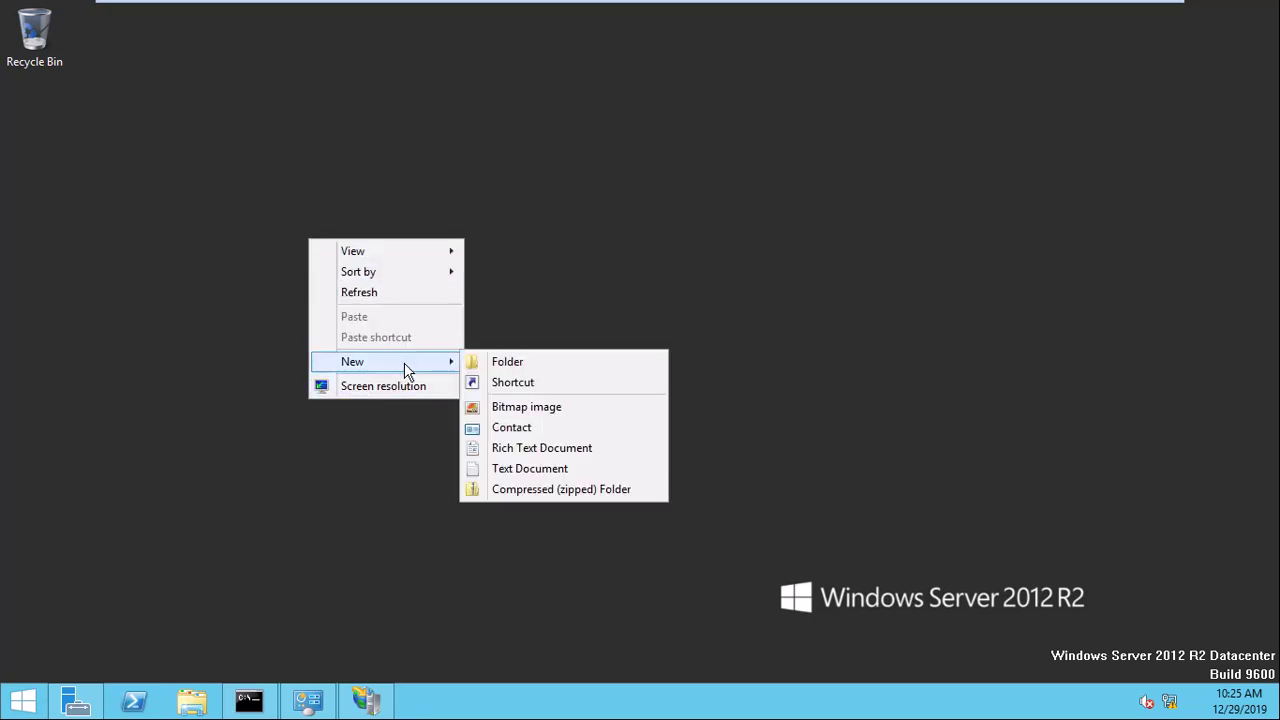
{"action": "left_click", "coordinate": [518, 468]}
{"action": "left_click", "coordinate": [332, 218]}
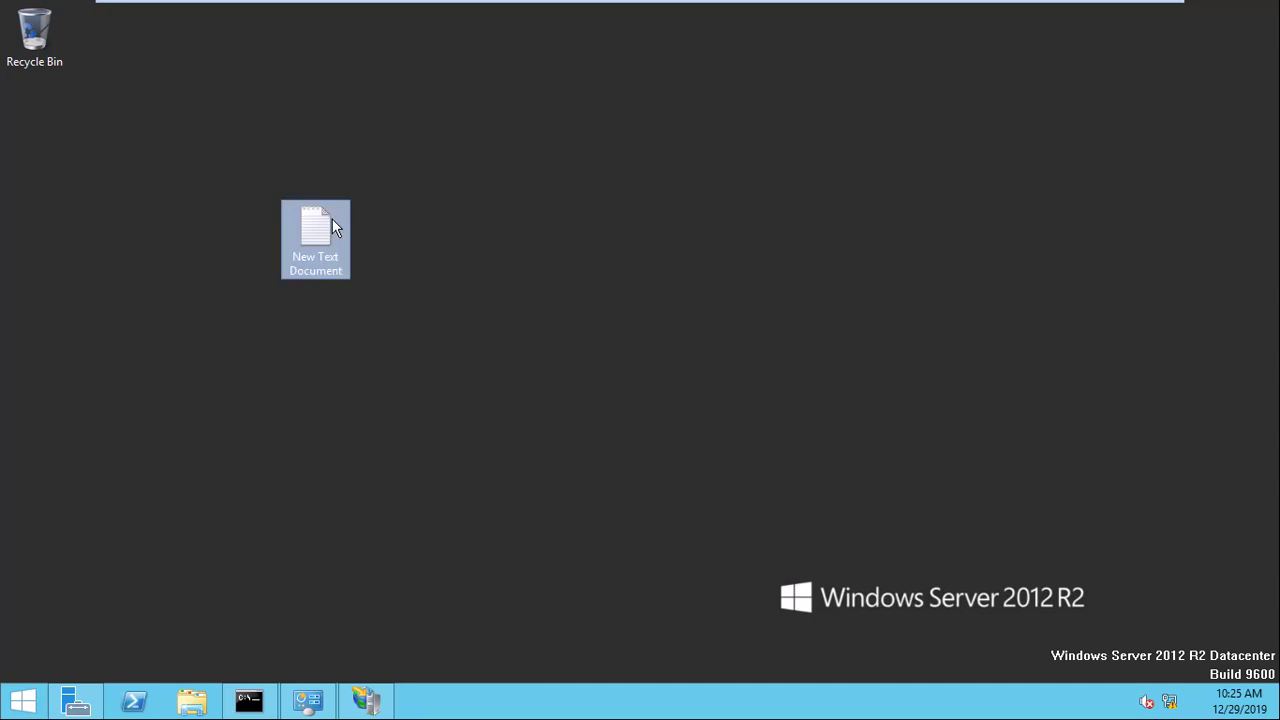
{"action": "double_click", "coordinate": [331, 218]}
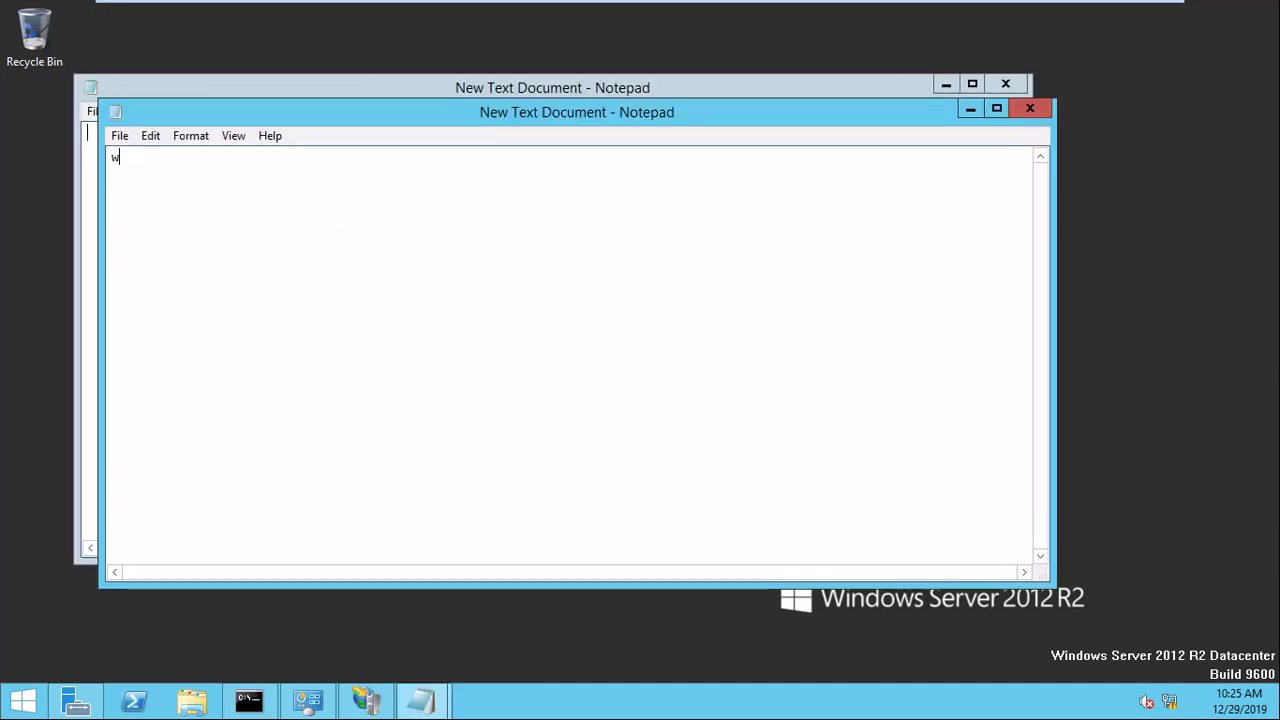
{"action": "type", "text": "welcome to kamel.com"}
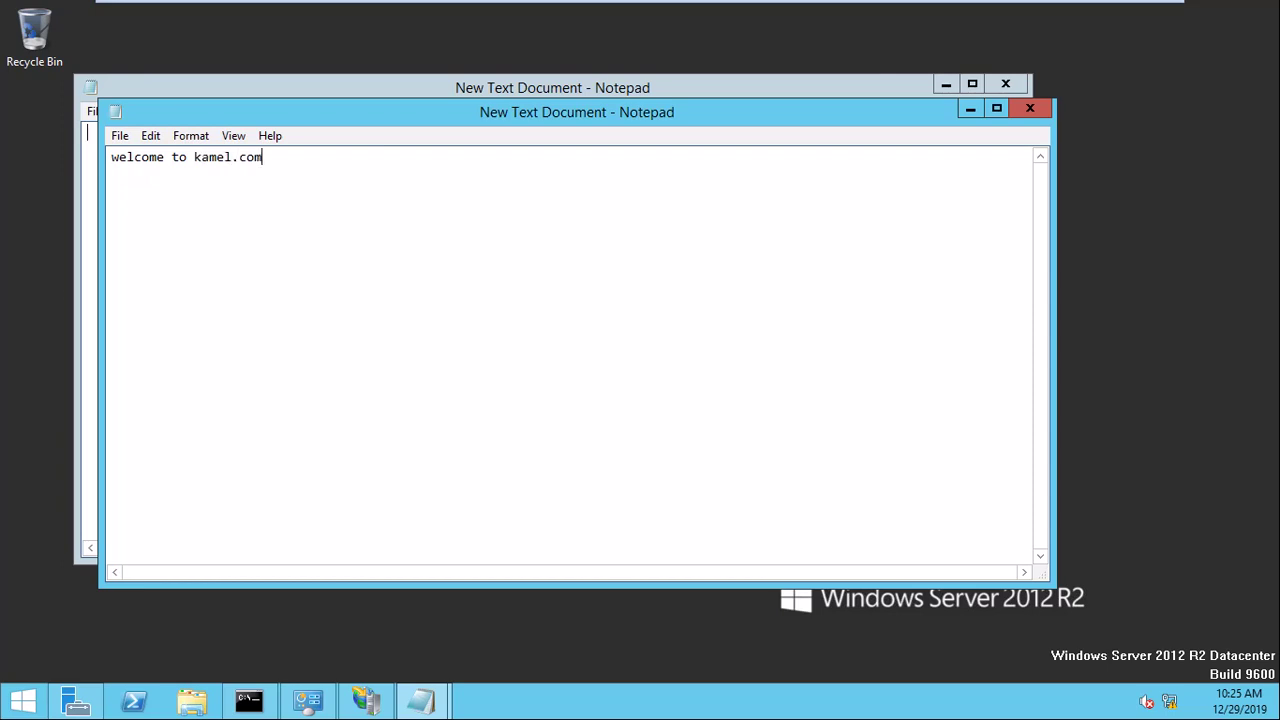
{"action": "left_click", "coordinate": [1029, 110]}
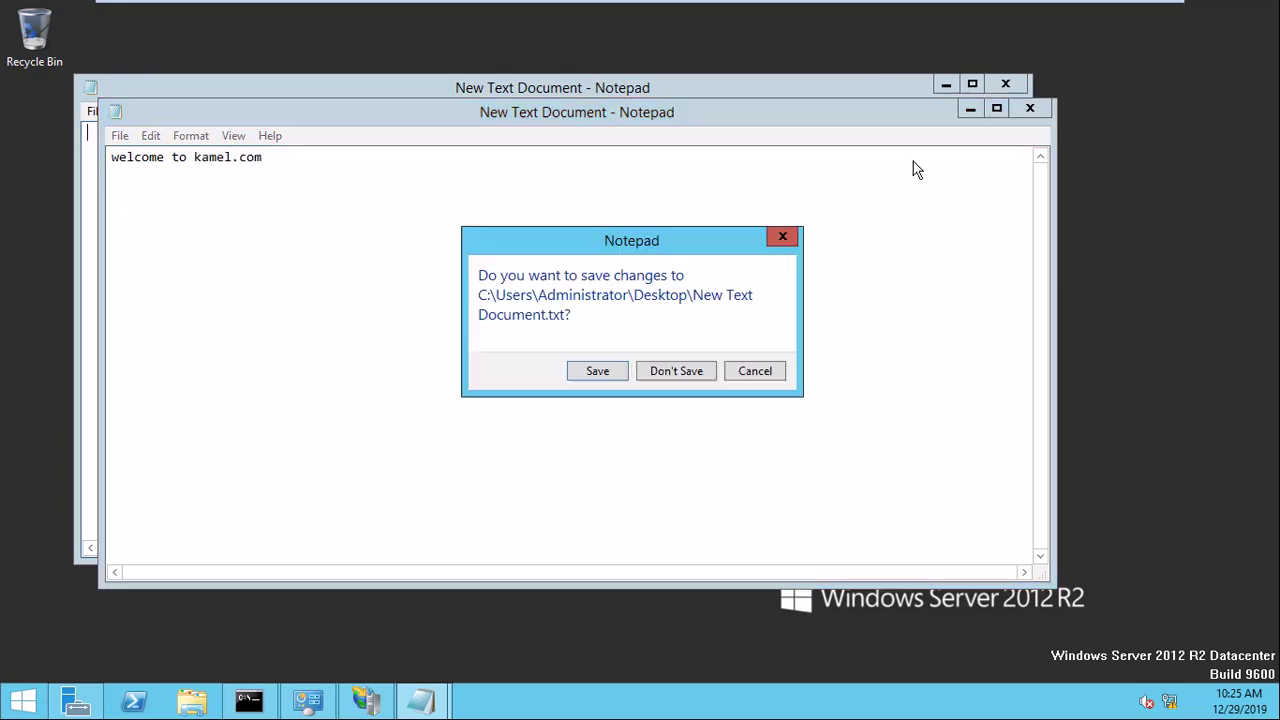
{"action": "left_click", "coordinate": [645, 371]}
{"action": "left_click", "coordinate": [1003, 83]}
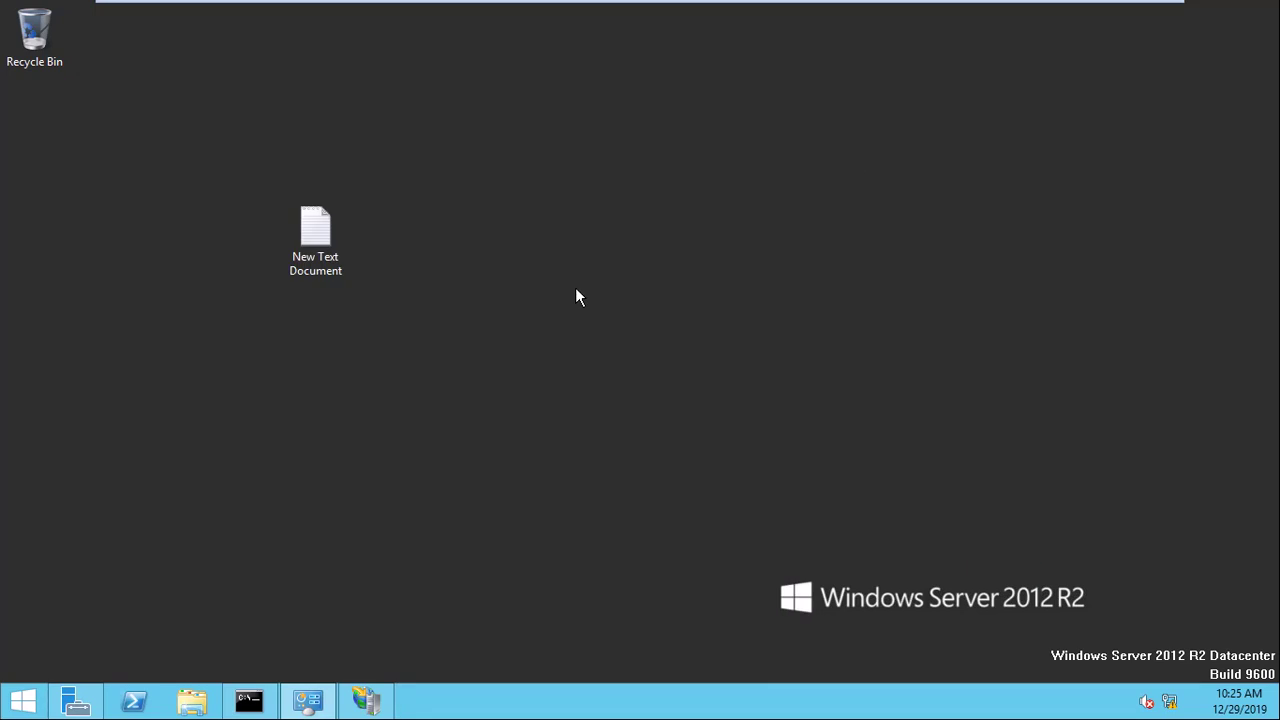
Turn on the display of file name extensions in File Explorer and close its window
{"action": "left_click", "coordinate": [311, 265]}
{"action": "left_click", "coordinate": [25, 690]}
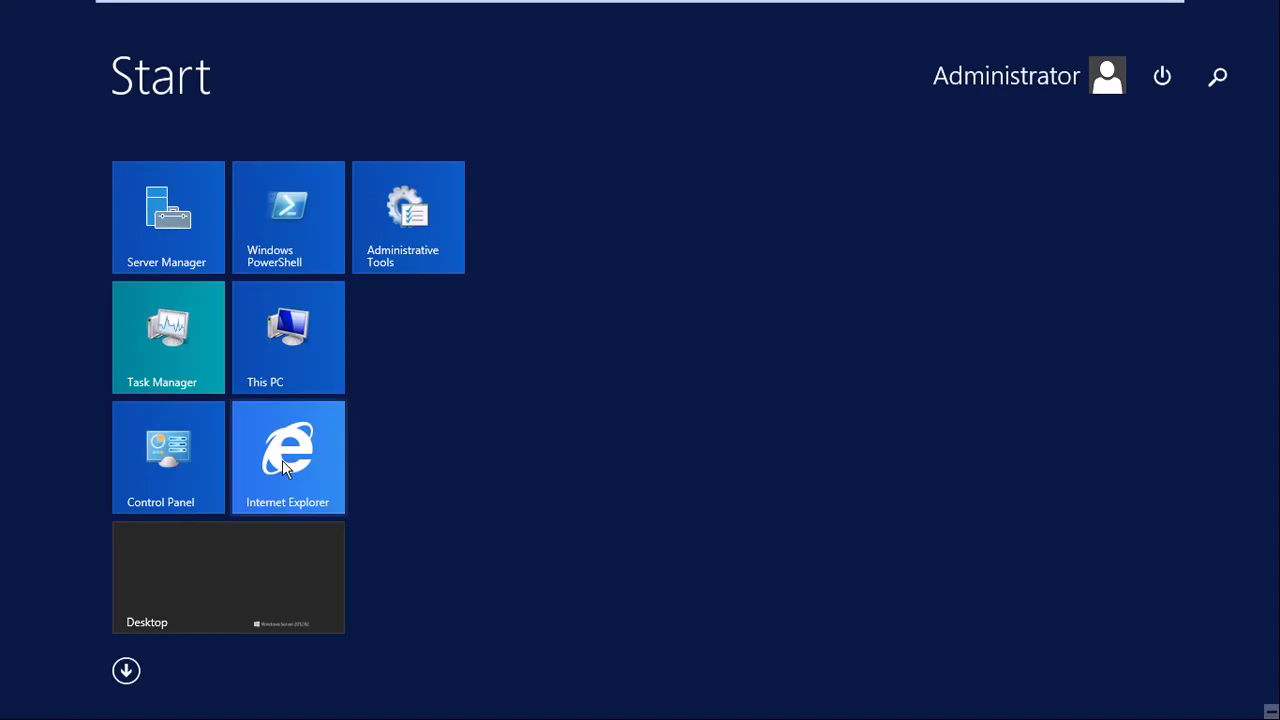
{"action": "left_click", "coordinate": [293, 350]}
{"action": "left_click", "coordinate": [157, 37]}
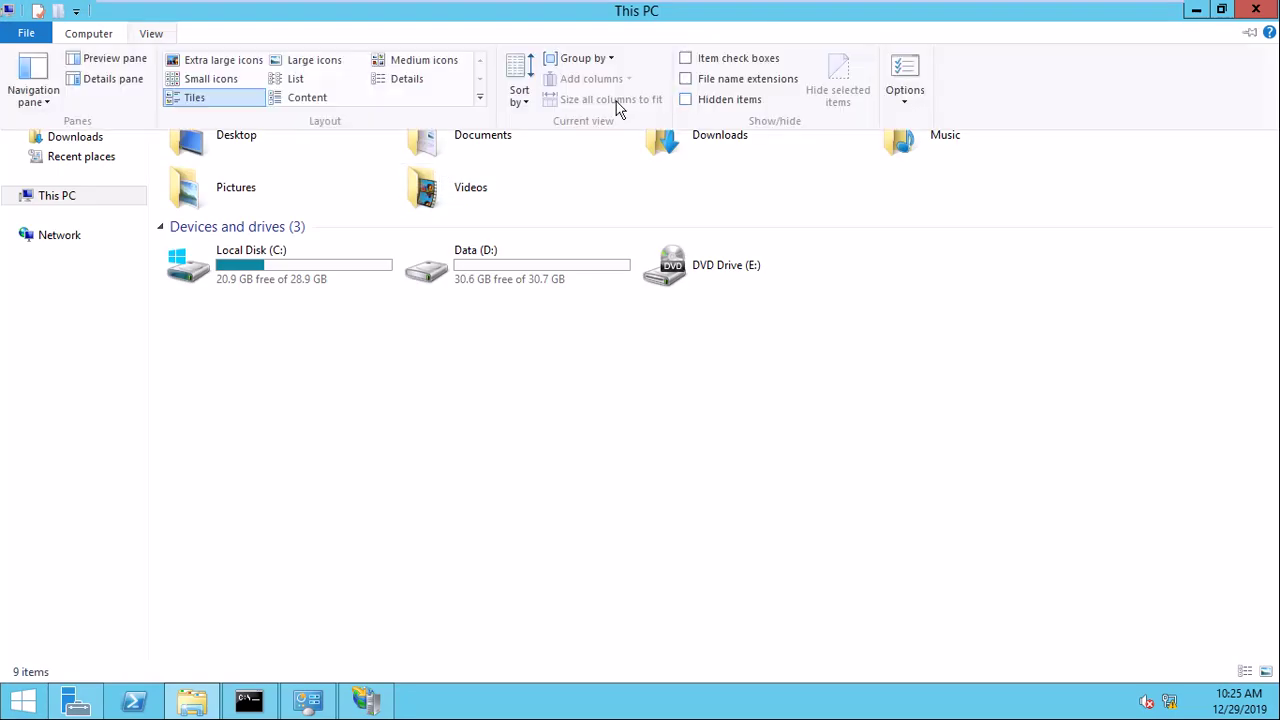
{"action": "left_click", "coordinate": [728, 82]}
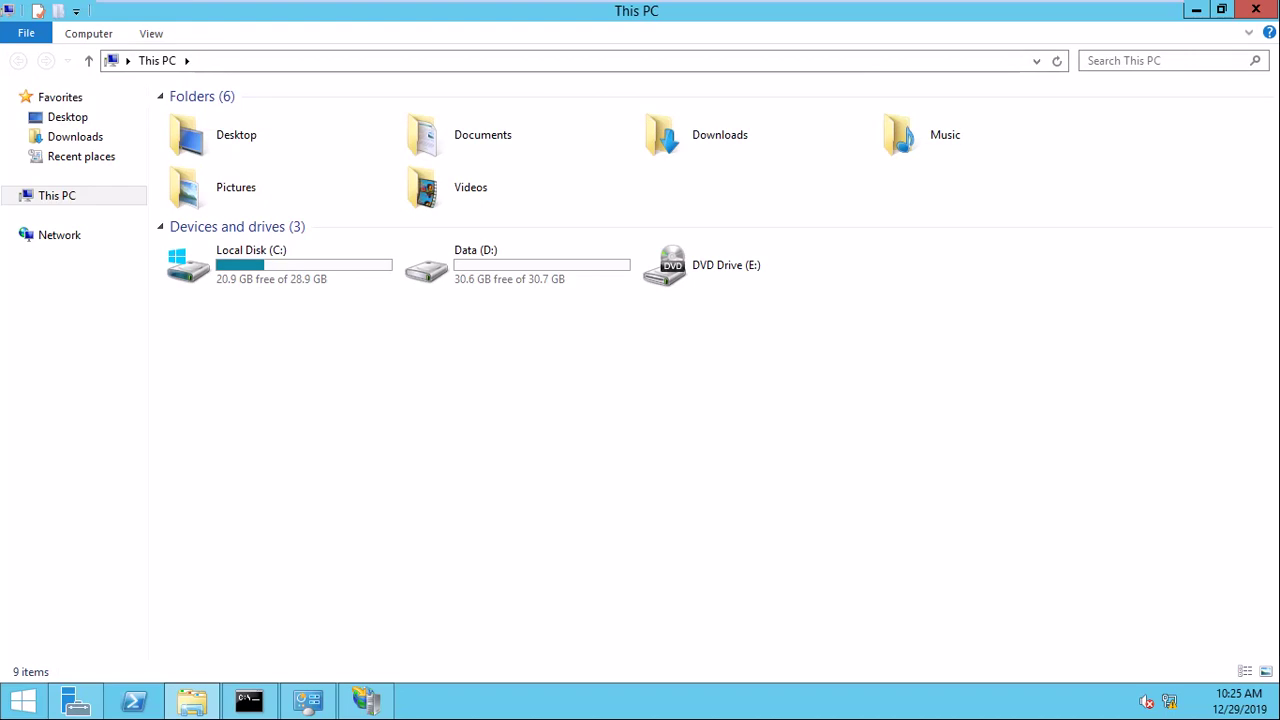
{"action": "left_click", "coordinate": [1256, 9]}
Change the desktop text document's extension to htm, preview the page in Internet Explorer, and close the browser
{"action": "right_click", "coordinate": [322, 265]}
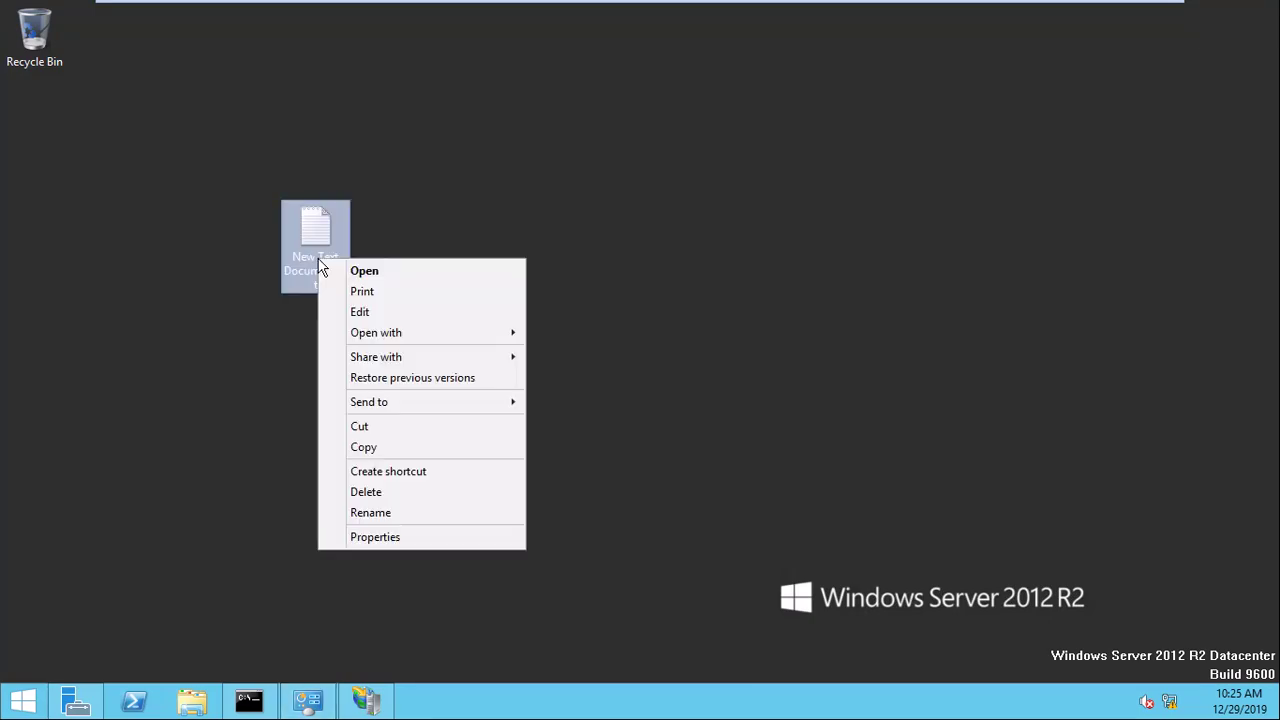
{"action": "left_click", "coordinate": [396, 514]}
{"action": "left_click", "coordinate": [342, 285]}
{"action": "key", "text": "BackSpace"}
{"action": "key", "text": "BackSpace"}
{"action": "key", "text": "BackSpace"}
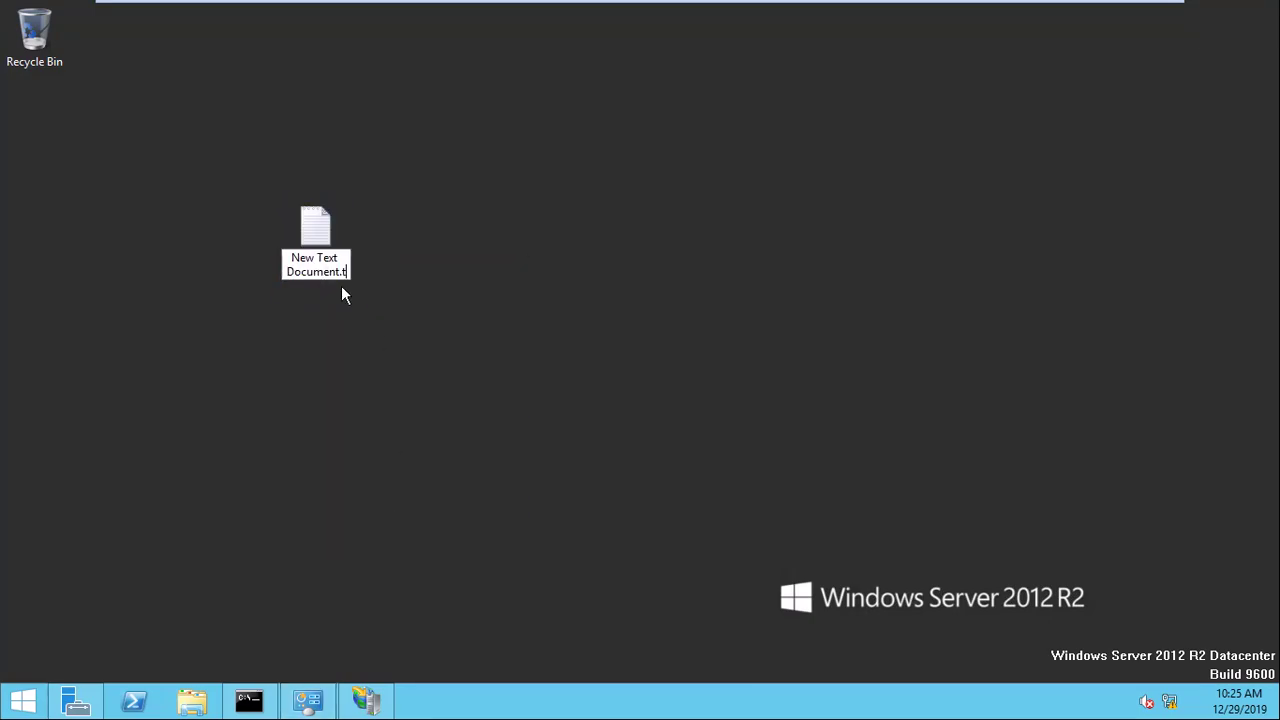
{"action": "type", "text": "htm"}
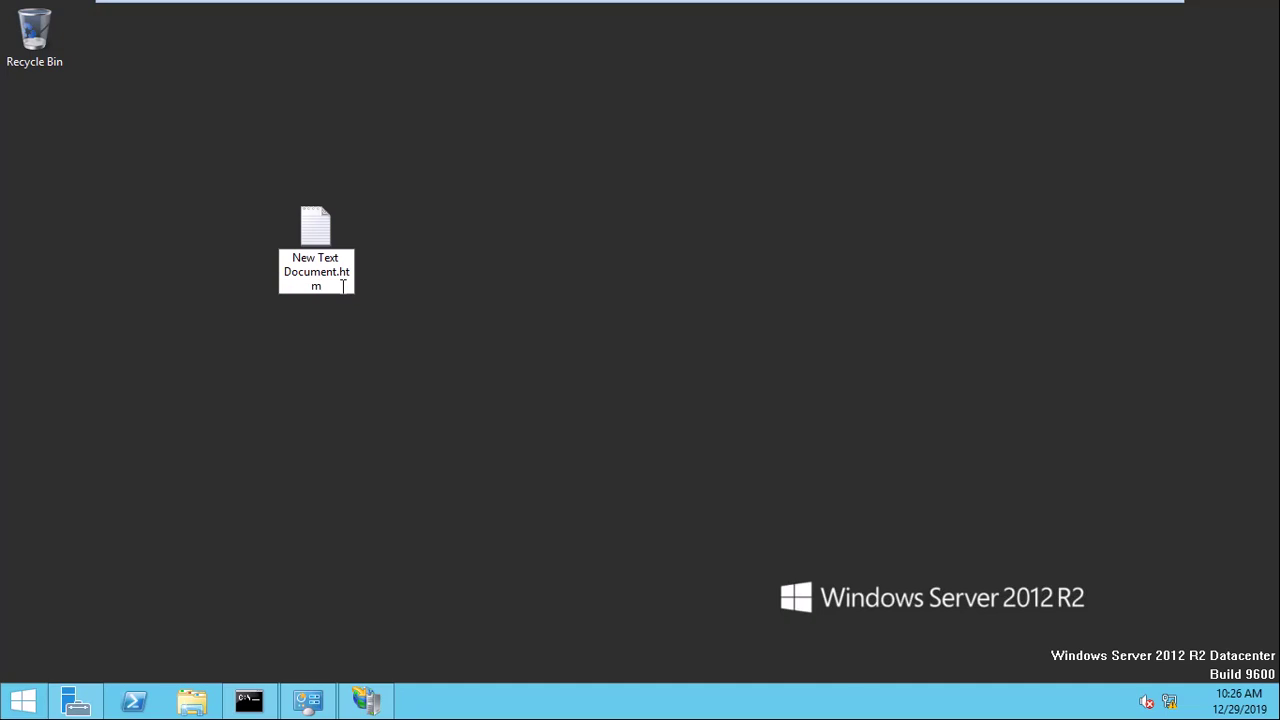
{"action": "key", "text": "Return"}
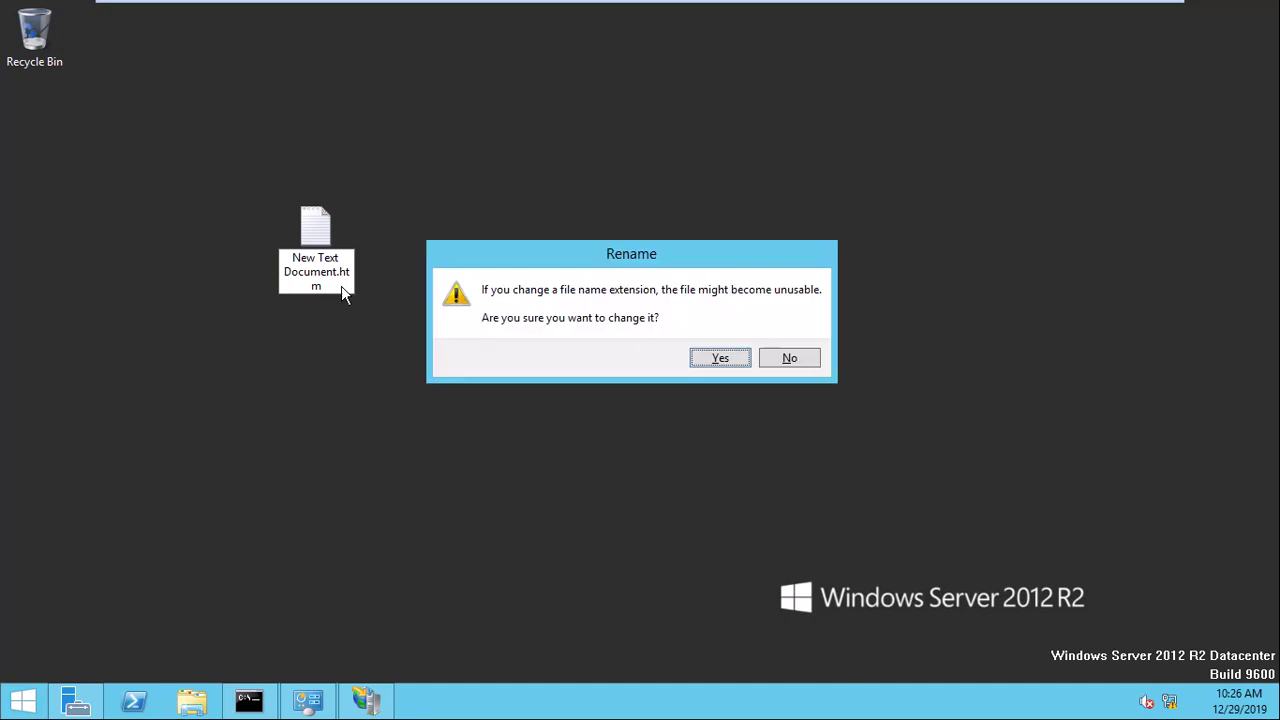
{"action": "key", "text": "Return"}
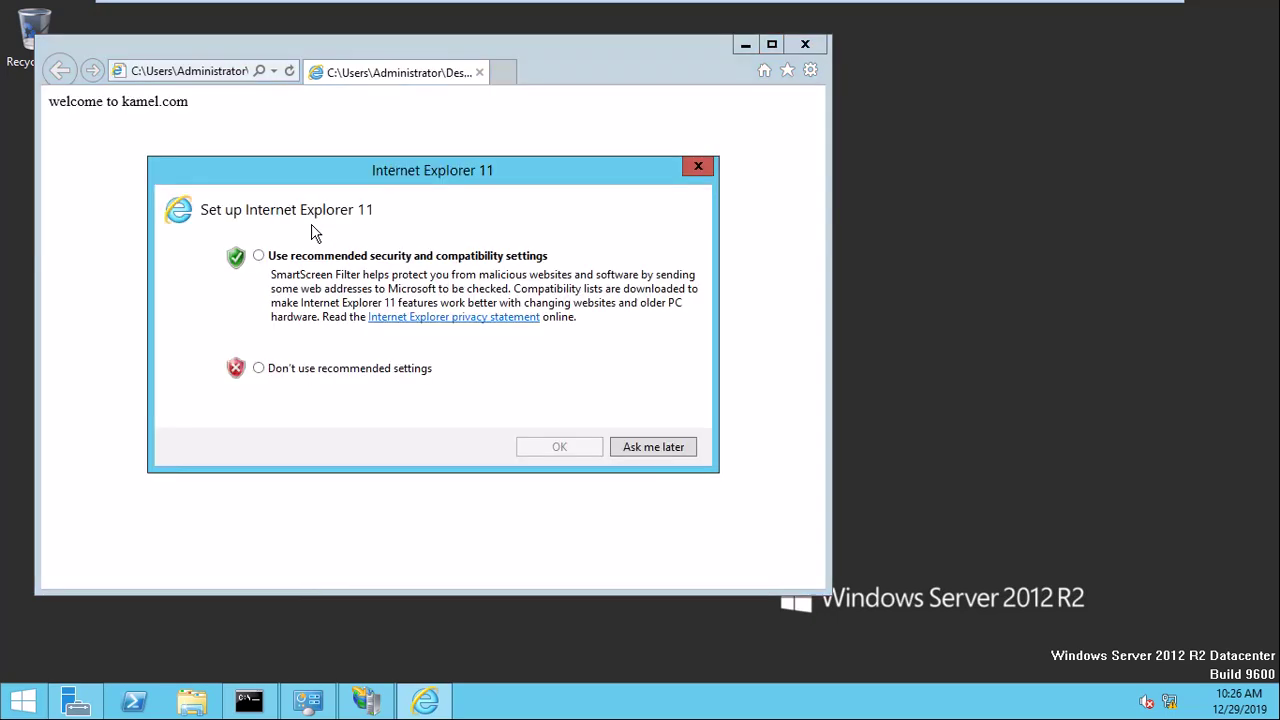
{"action": "left_click", "coordinate": [546, 448]}
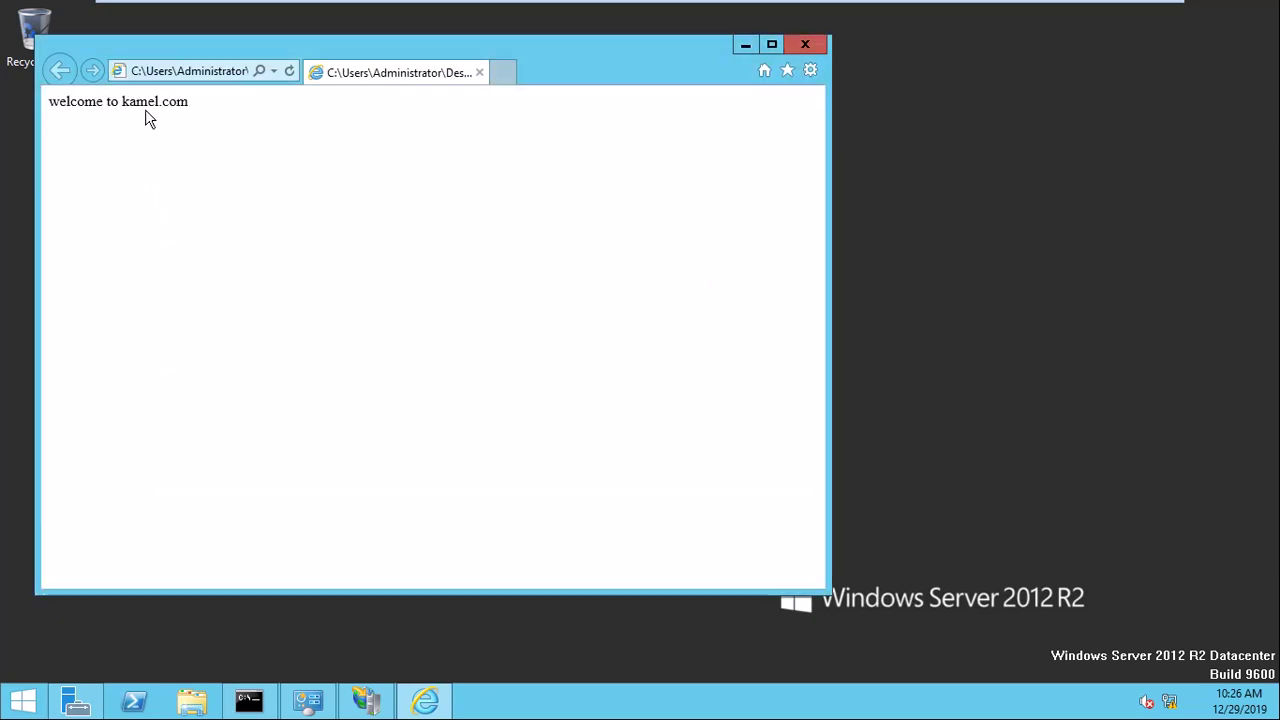
{"action": "left_click", "coordinate": [805, 46]}
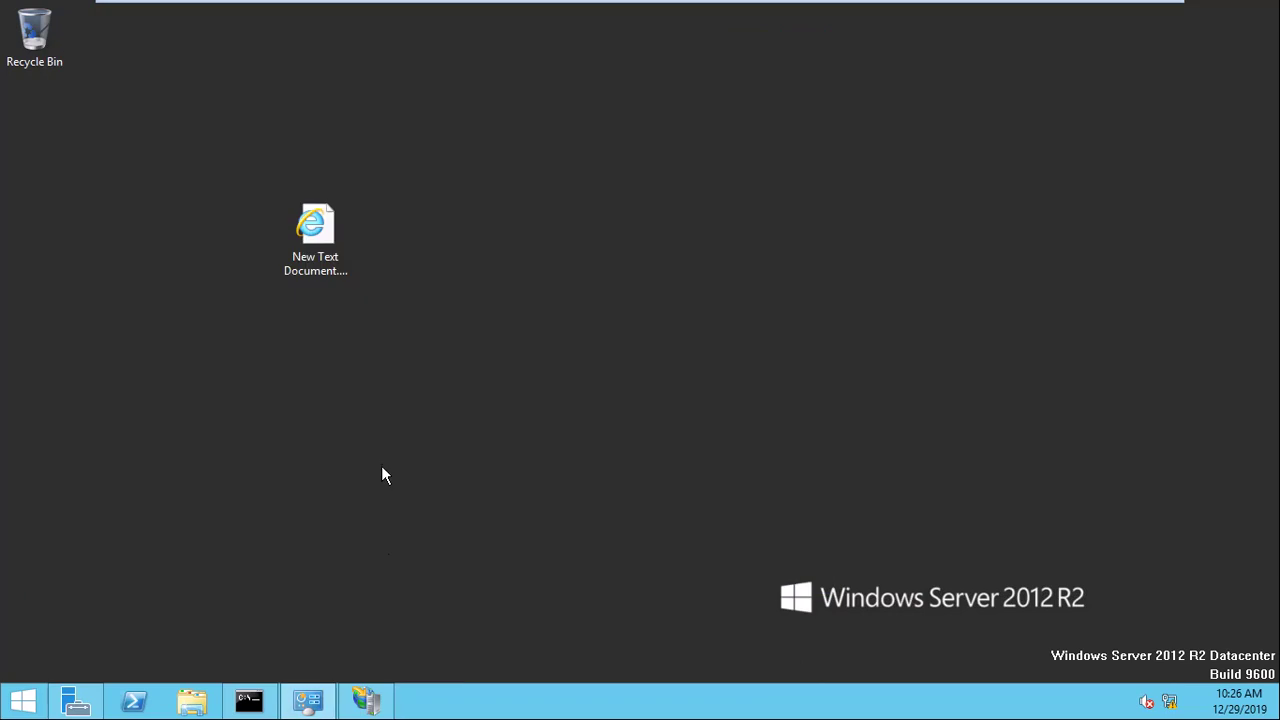
Explore the Default Web Site's content folder from IIS Manager and view the iis-85.png image
{"action": "left_click", "coordinate": [365, 703]}
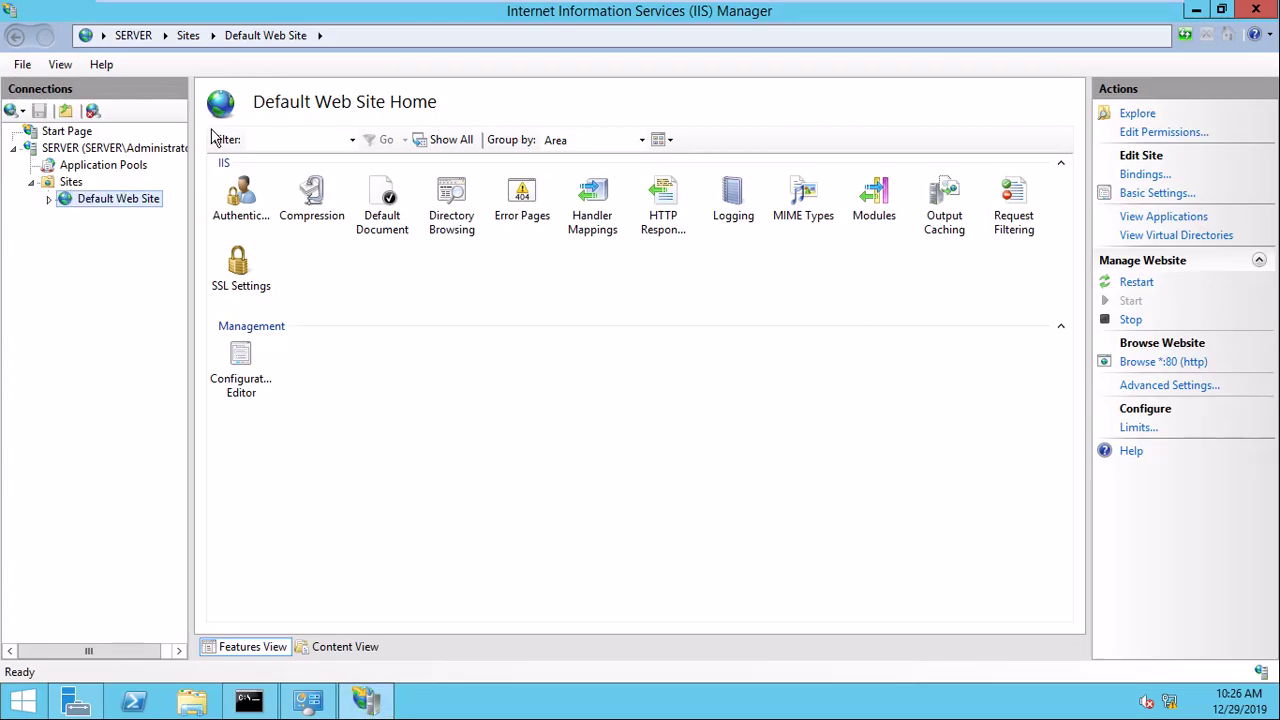
{"action": "right_click", "coordinate": [75, 205]}
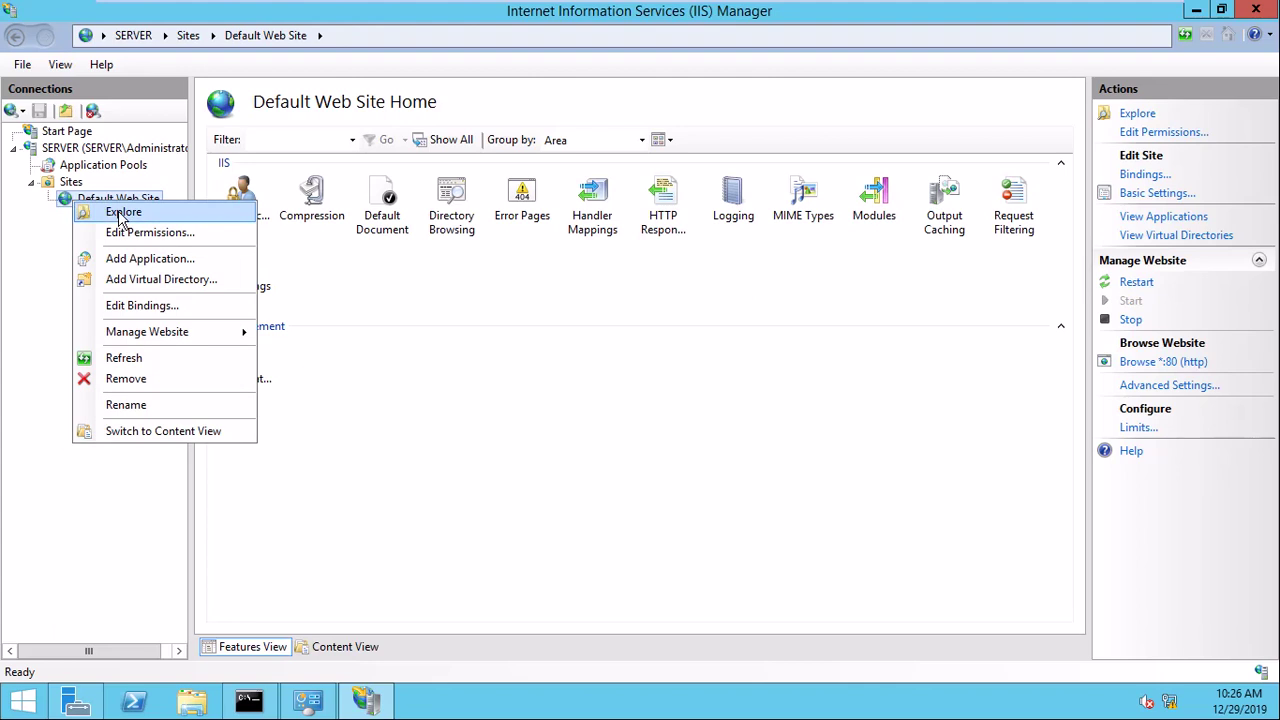
{"action": "left_click", "coordinate": [123, 212]}
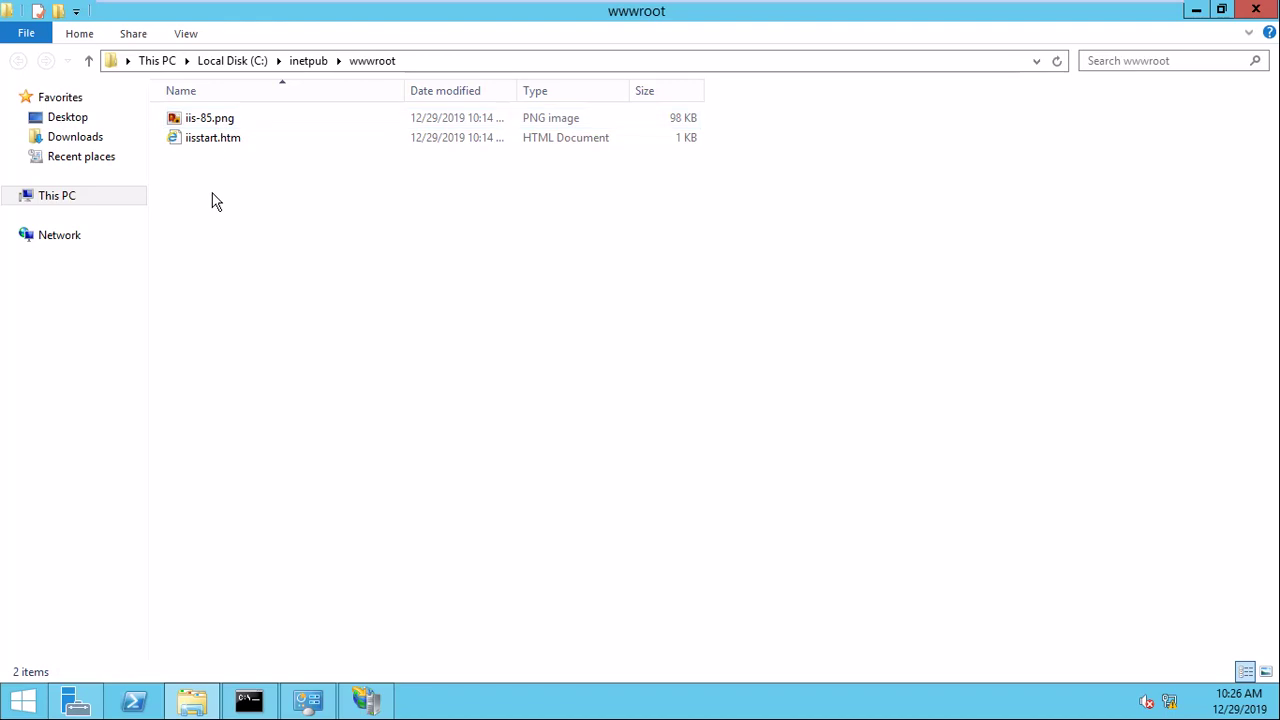
{"action": "double_click", "coordinate": [210, 120]}
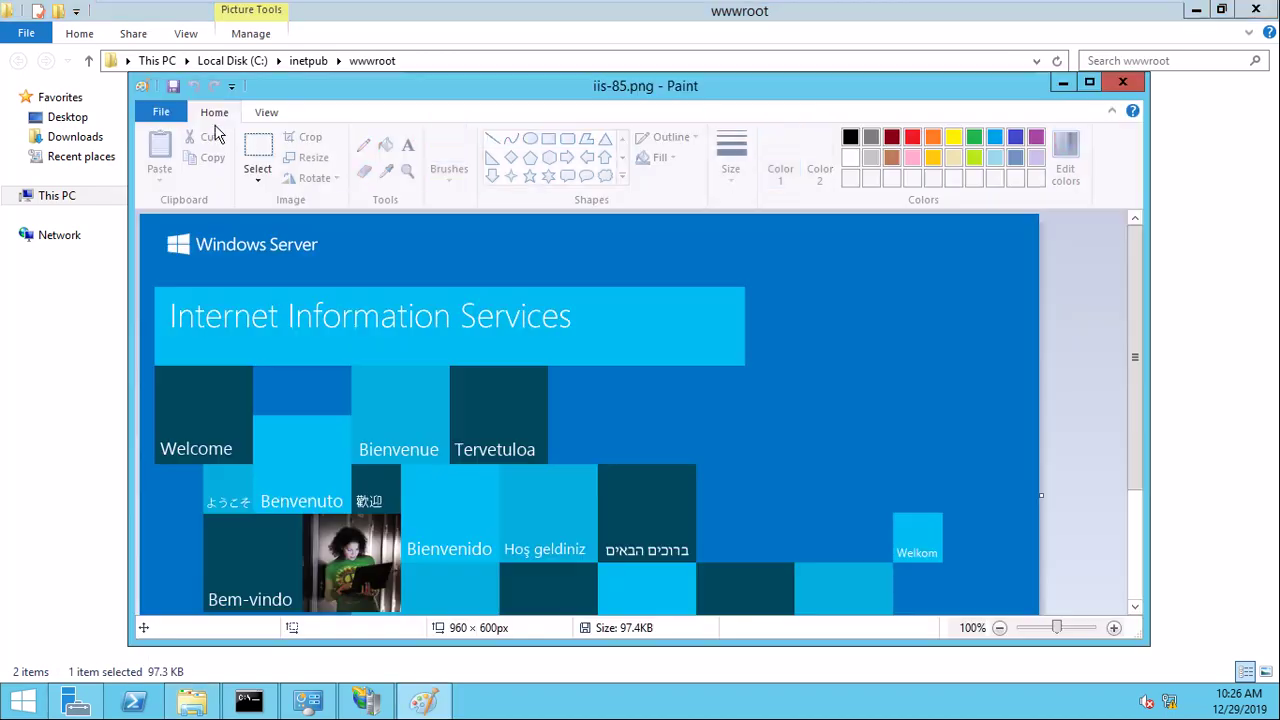
{"action": "left_click", "coordinate": [1123, 84]}
Create a new folder in wwwroot, move iis-85.png and iisstart.htm into it, and open the folder
{"action": "right_click", "coordinate": [314, 264]}
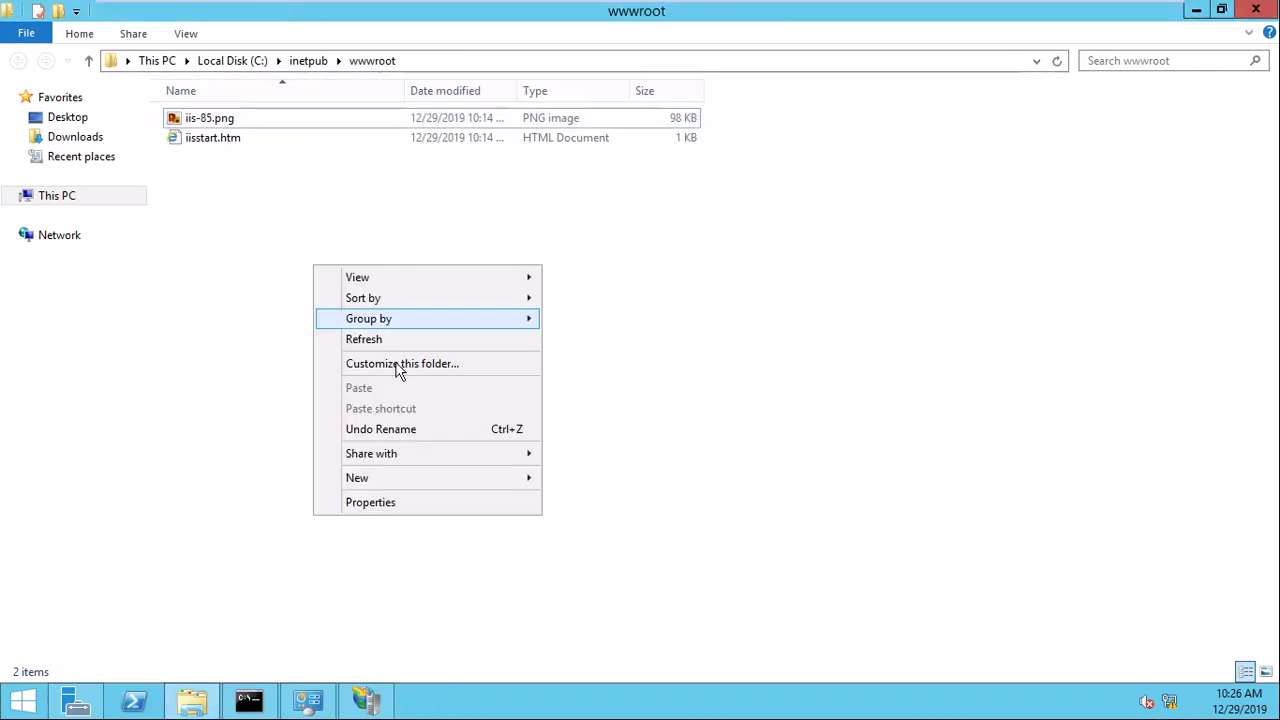
{"action": "mouse_move", "coordinate": [400, 472]}
{"action": "left_click", "coordinate": [563, 477]}
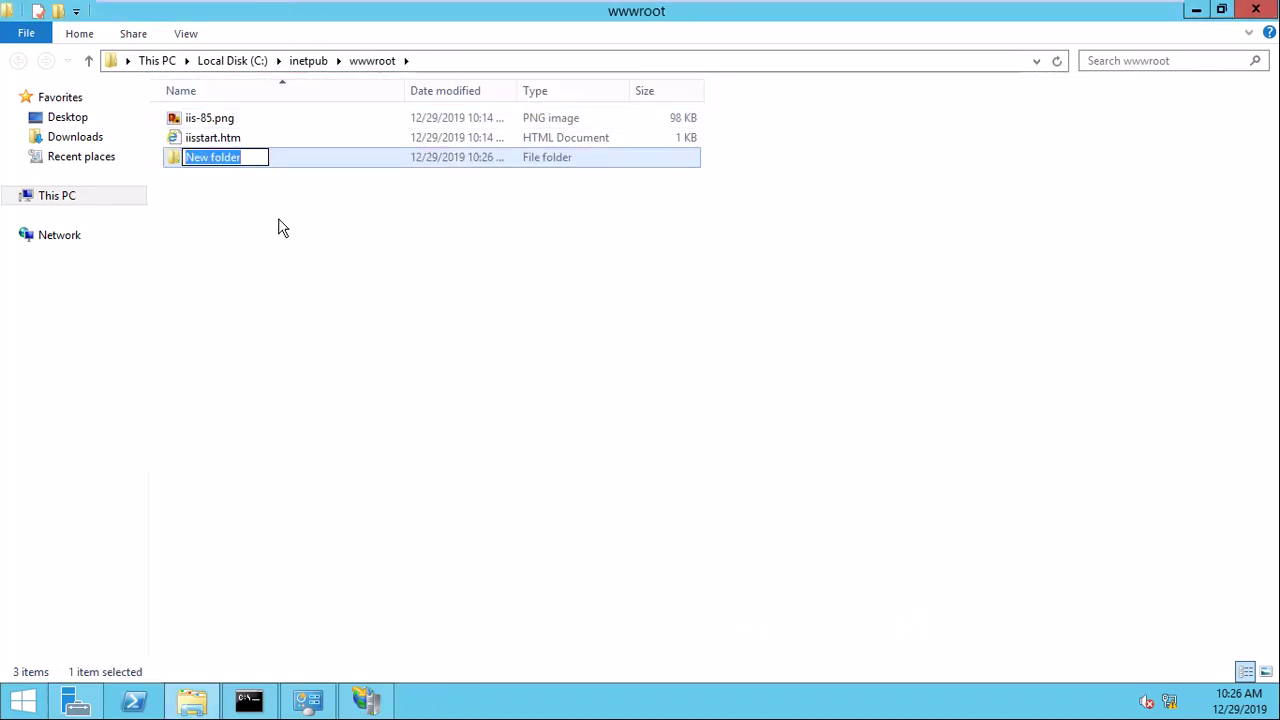
{"action": "left_click", "coordinate": [223, 134]}
{"action": "left_click", "coordinate": [198, 160], "text": "shift"}
{"action": "left_click_drag", "start_coordinate": [206, 137], "coordinate": [203, 120]}
{"action": "double_click", "coordinate": [203, 120]}
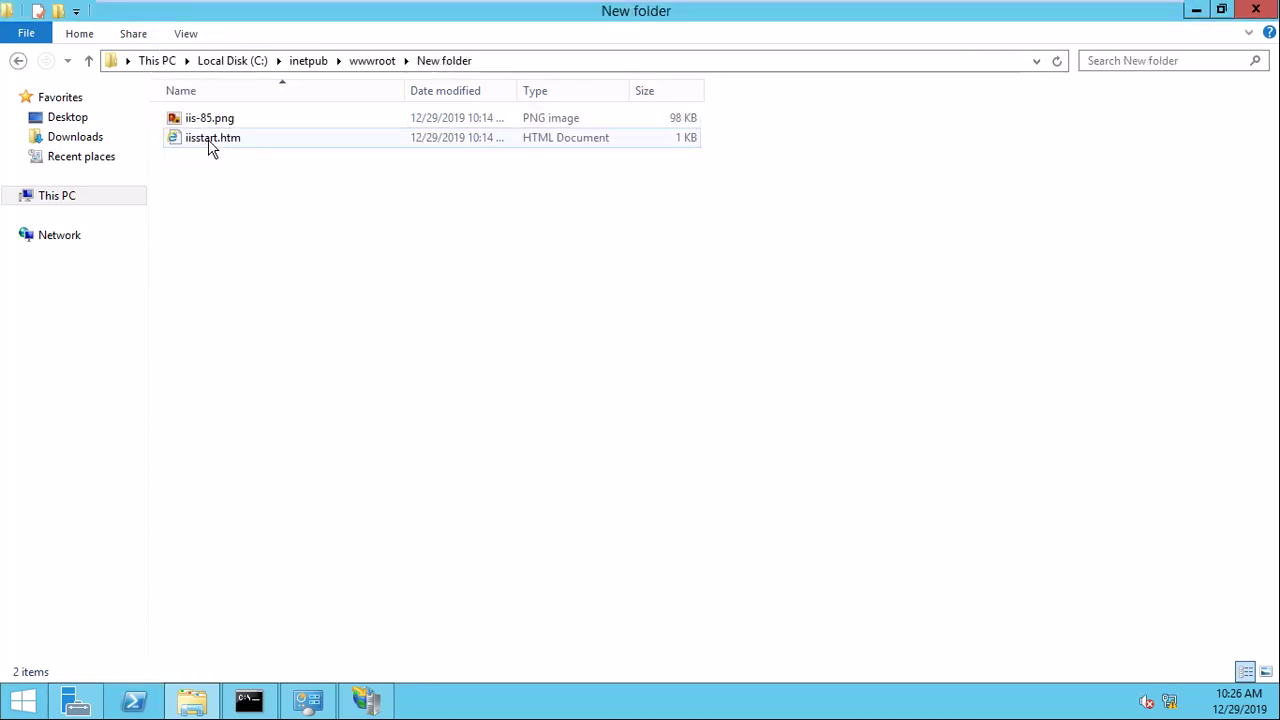
Copy the full file name of iisstart.htm in the new folder, and minimize the folder window
{"action": "left_click", "coordinate": [216, 141]}
{"action": "left_click", "coordinate": [220, 140]}
{"action": "right_click", "coordinate": [202, 142]}
{"action": "left_click", "coordinate": [246, 200]}
{"action": "left_click", "coordinate": [480, 251]}
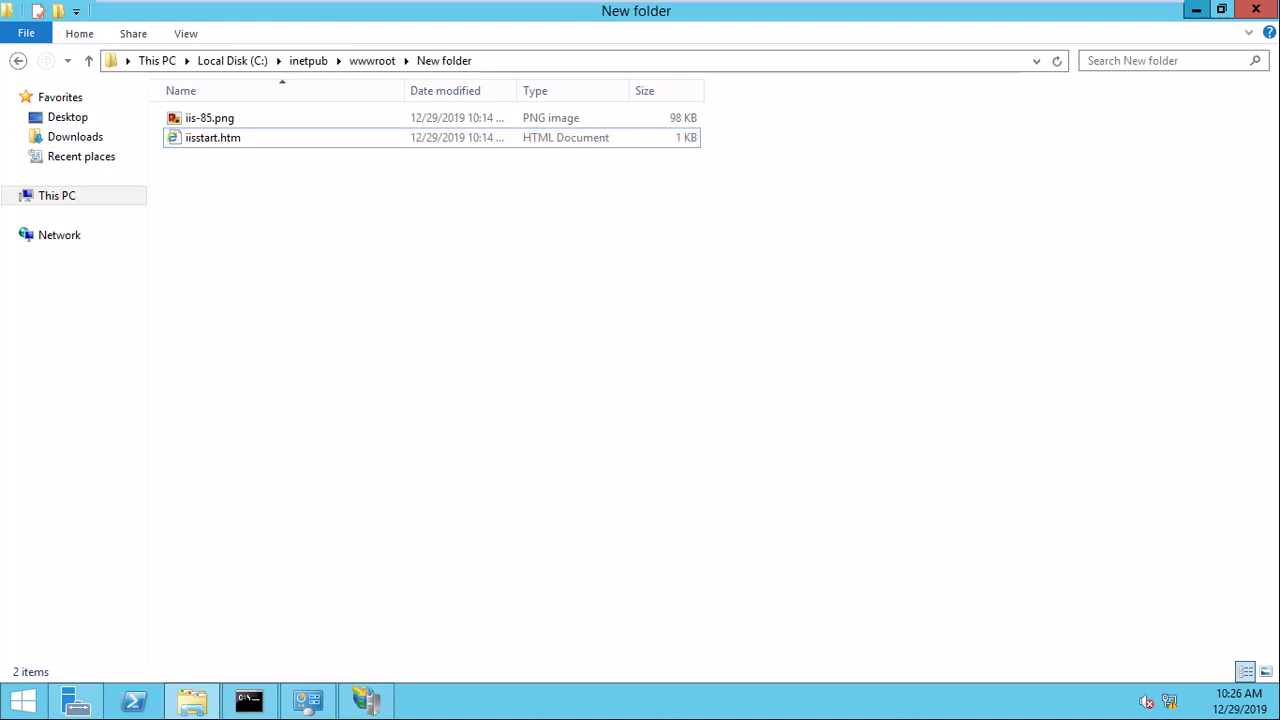
{"action": "left_click", "coordinate": [1196, 10]}
Rename the HTML document on the desktop as iisstart.htm using the copied name
{"action": "left_click", "coordinate": [306, 277]}
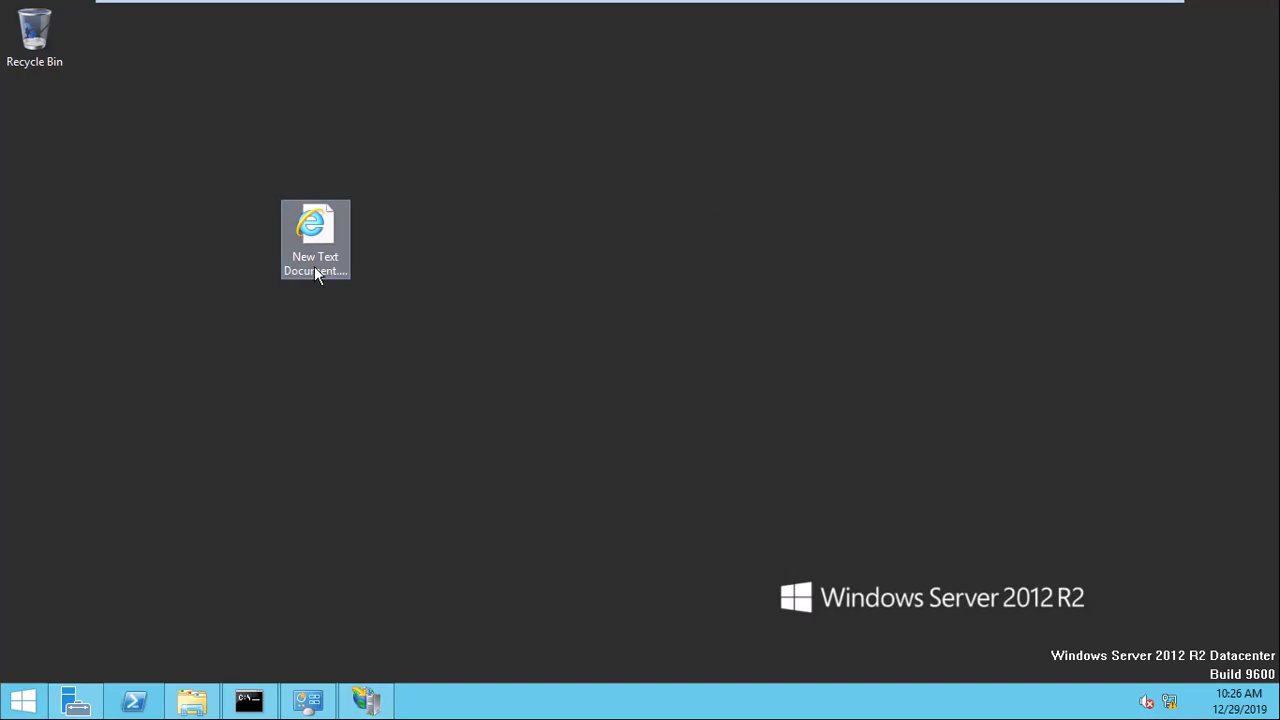
{"action": "left_click", "coordinate": [292, 262]}
{"action": "key", "text": "ctrl+a"}
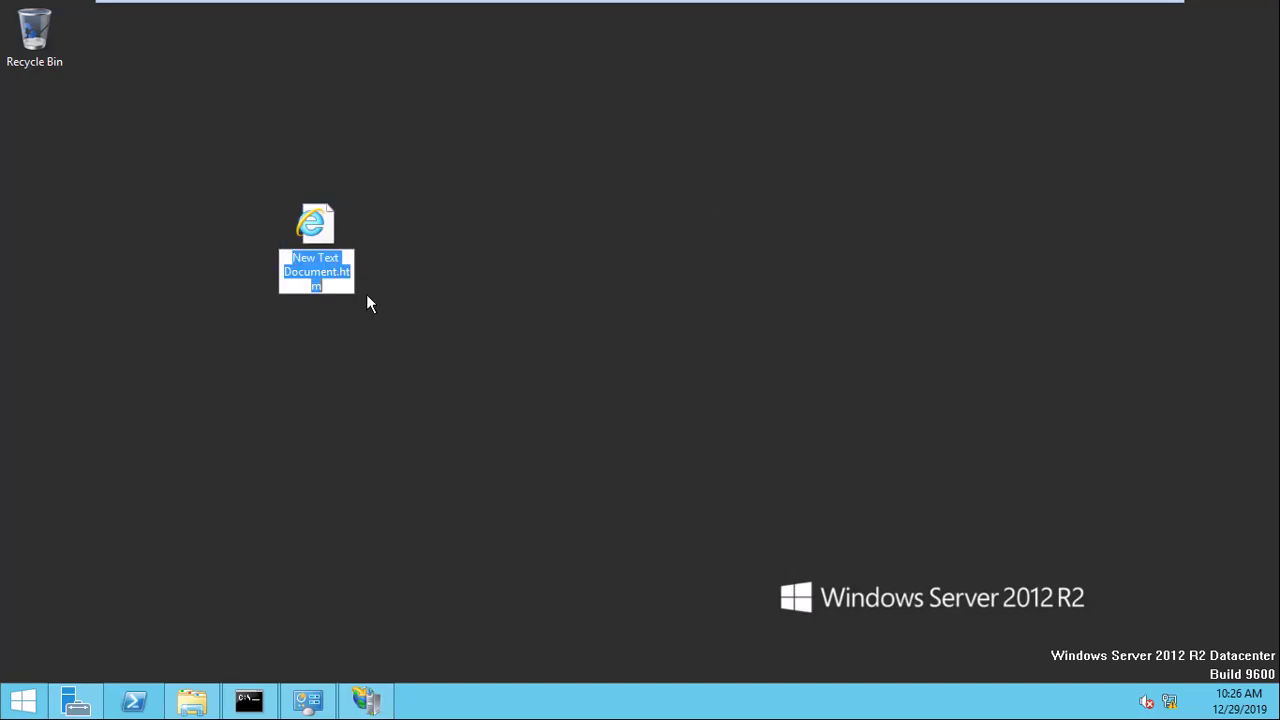
{"action": "right_click", "coordinate": [316, 266]}
{"action": "left_click", "coordinate": [366, 343]}
{"action": "key", "text": "Return"}
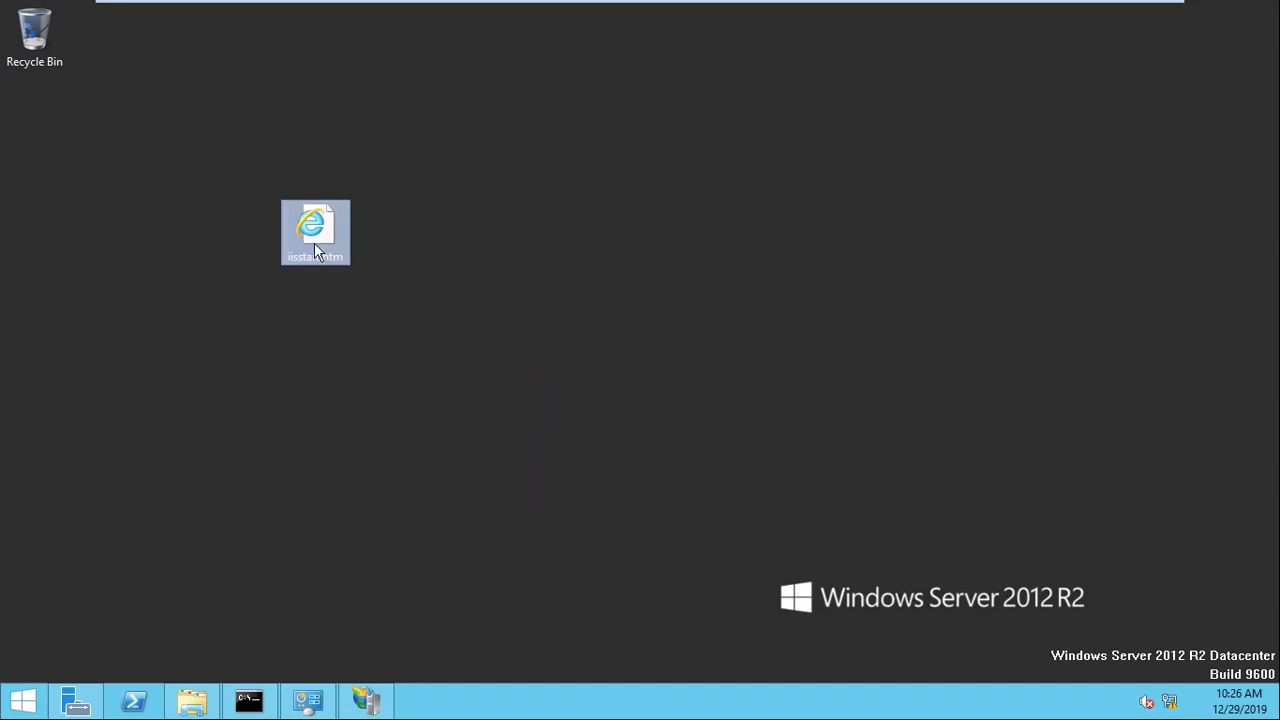
Move iisstart.htm from the desktop into the C:\inetpub\wwwroot folder
{"action": "right_click", "coordinate": [314, 226]}
{"action": "left_click", "coordinate": [378, 398]}
{"action": "left_click", "coordinate": [192, 700]}
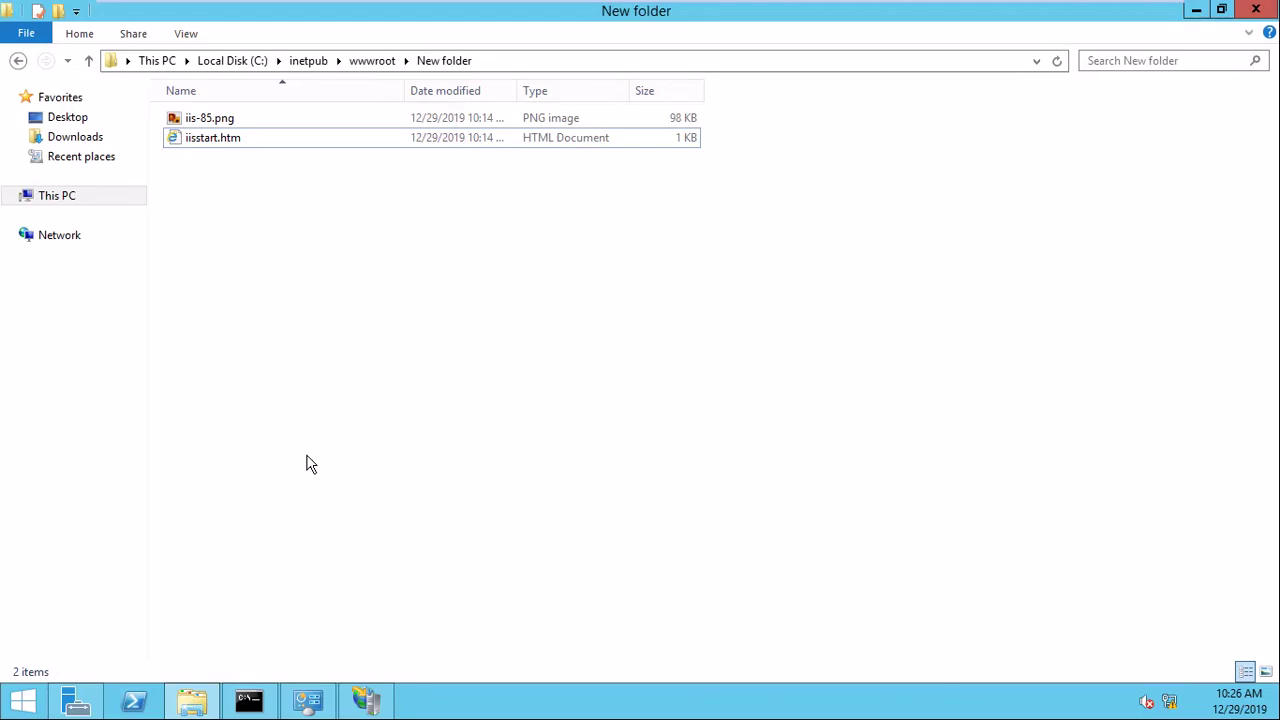
{"action": "left_click", "coordinate": [88, 60]}
{"action": "right_click", "coordinate": [263, 222]}
{"action": "left_click", "coordinate": [323, 340]}
{"action": "right_click", "coordinate": [332, 222]}
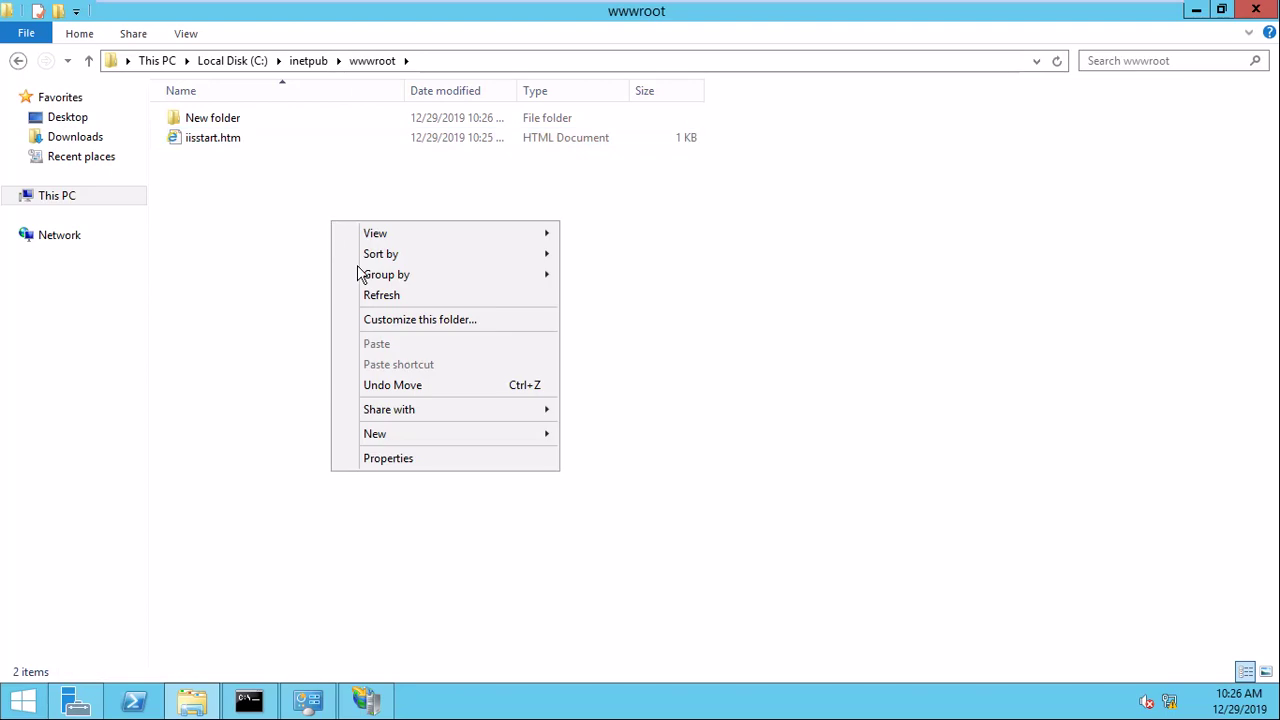
{"action": "left_click", "coordinate": [625, 243]}
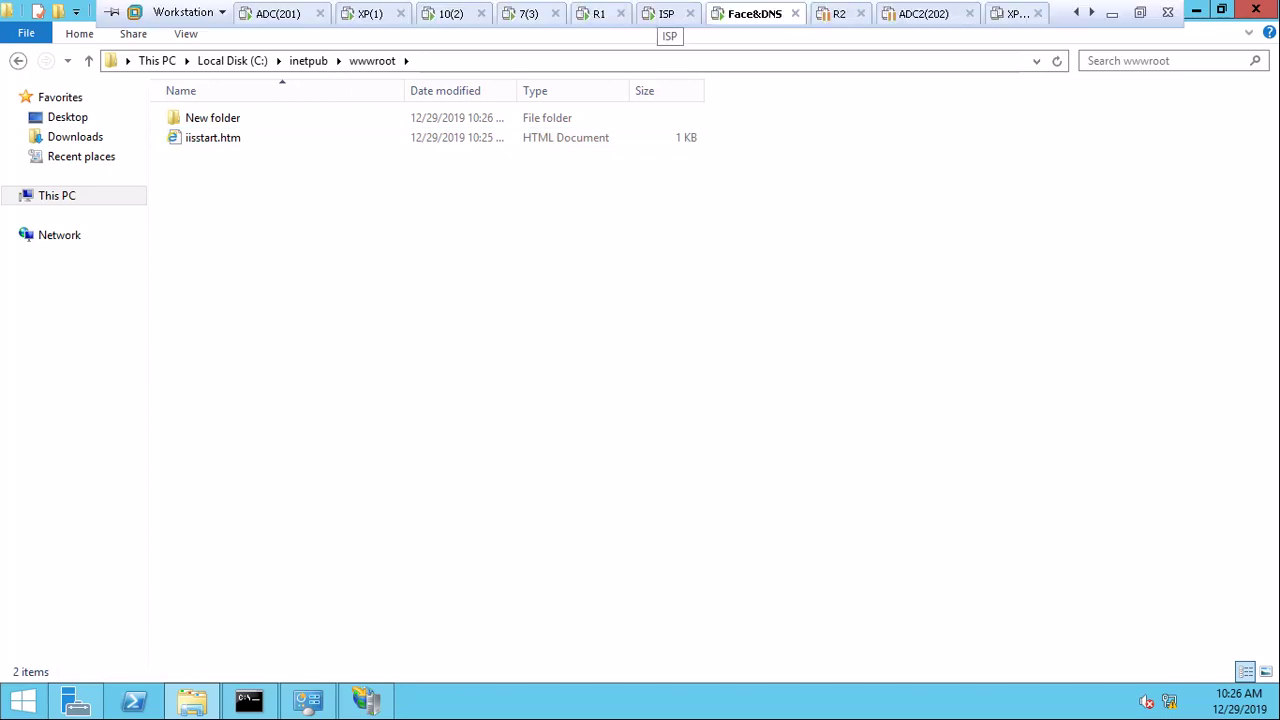
{"action": "left_click", "coordinate": [667, 13]}
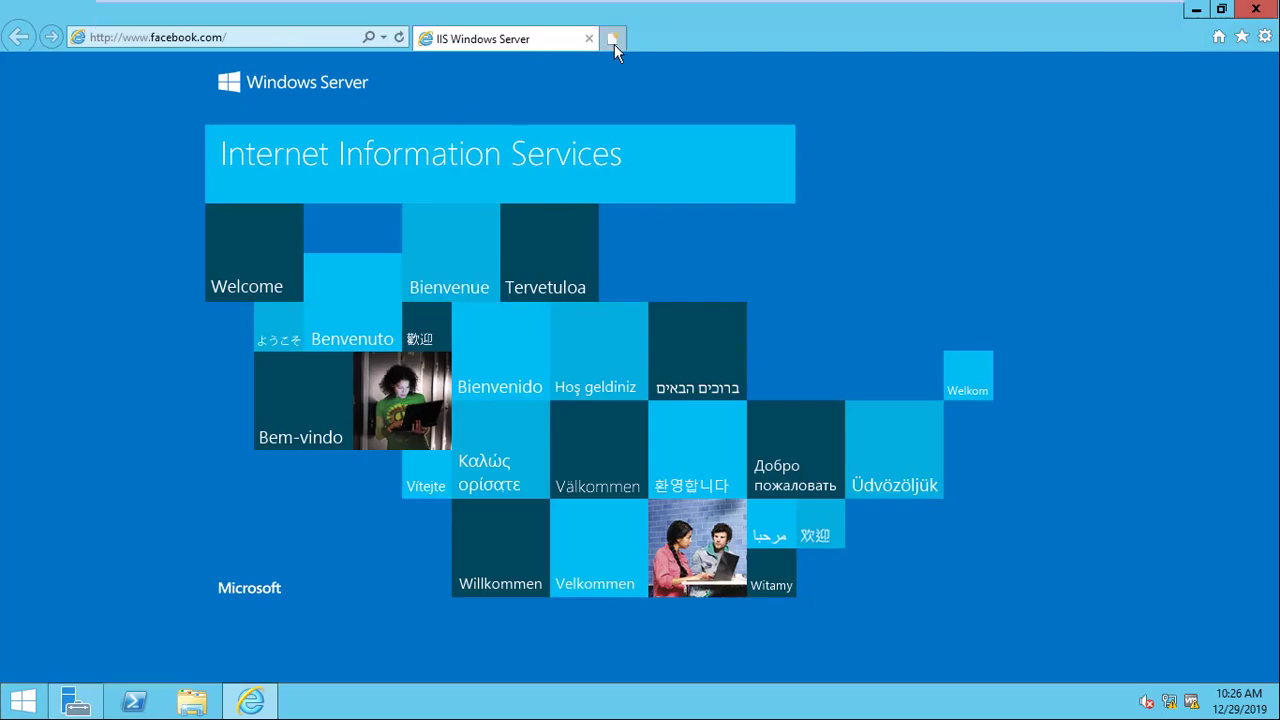
{"action": "left_click", "coordinate": [613, 42]}
{"action": "left_click", "coordinate": [385, 38]}
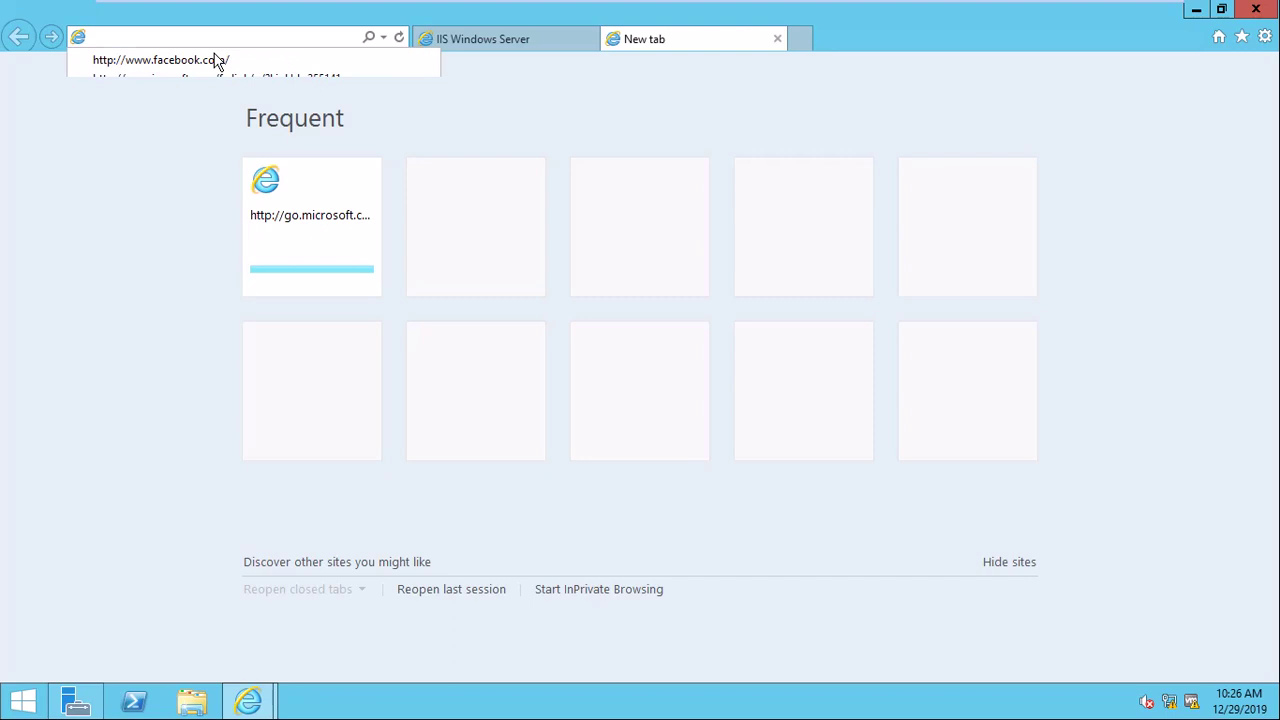
{"action": "left_click", "coordinate": [175, 58]}
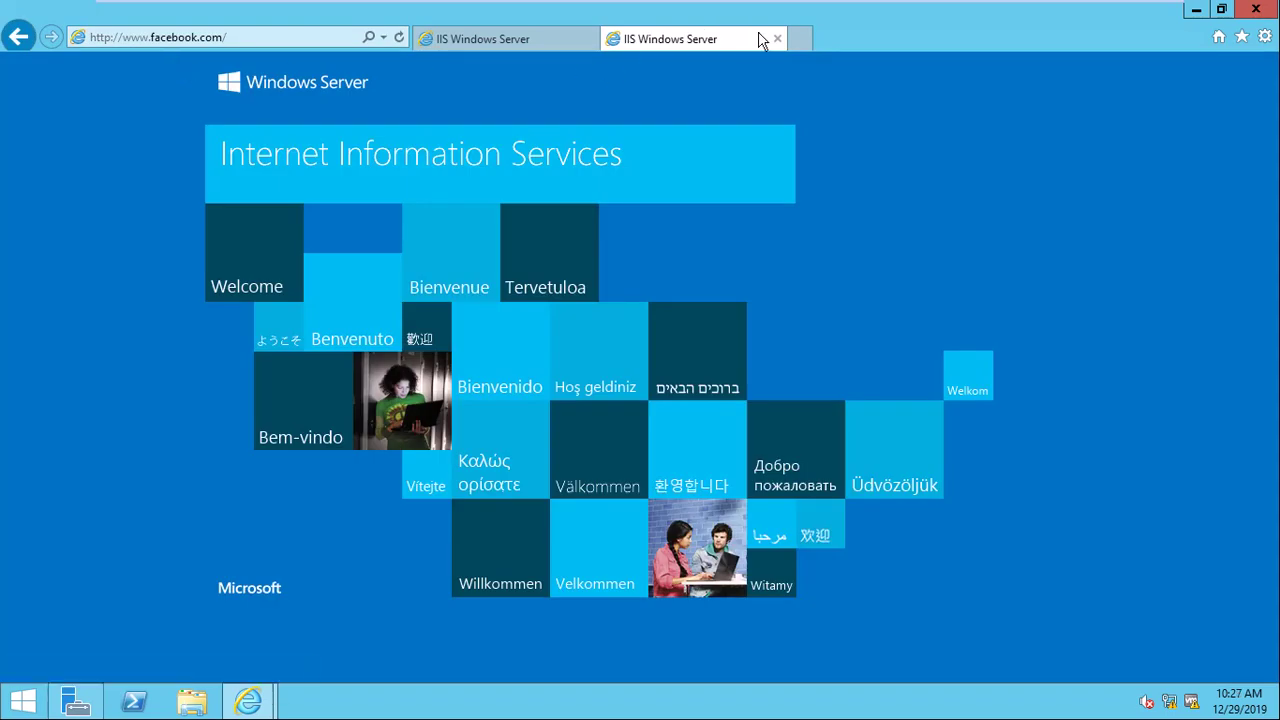
{"action": "left_click", "coordinate": [777, 38]}
{"action": "left_click", "coordinate": [1255, 10]}
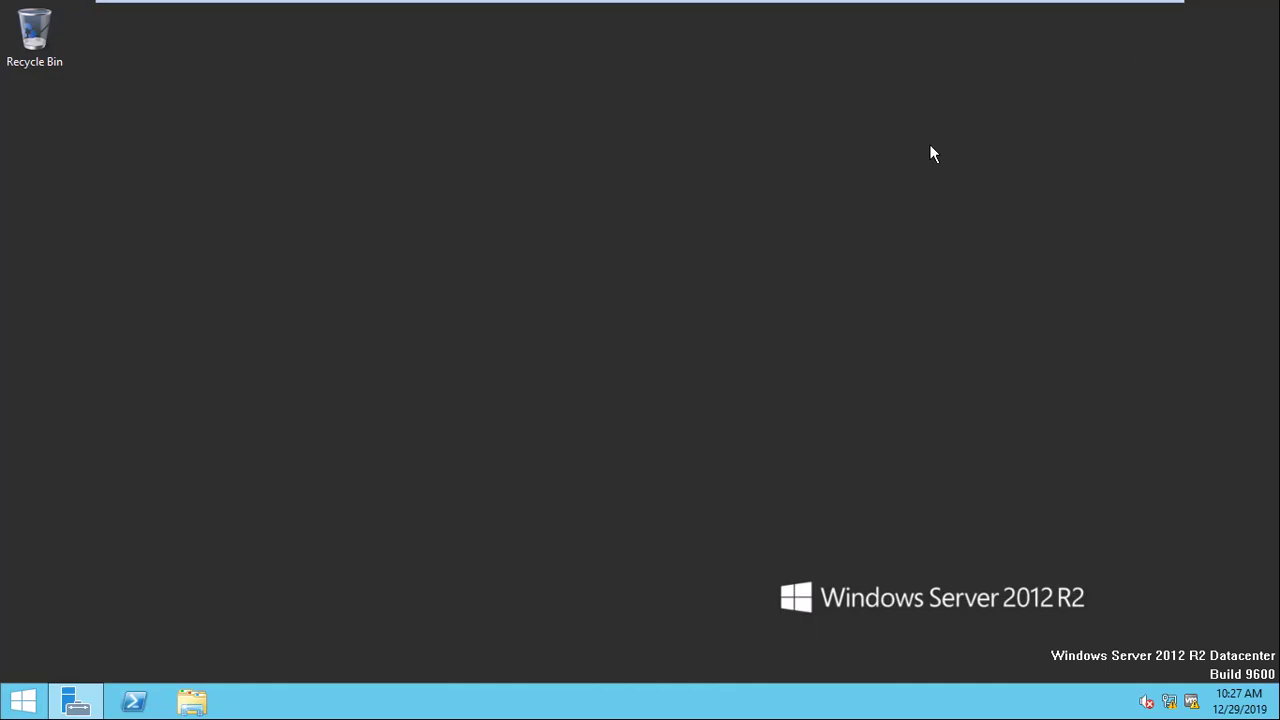
{"action": "left_click", "coordinate": [22, 701]}
{"action": "left_click", "coordinate": [289, 470]}
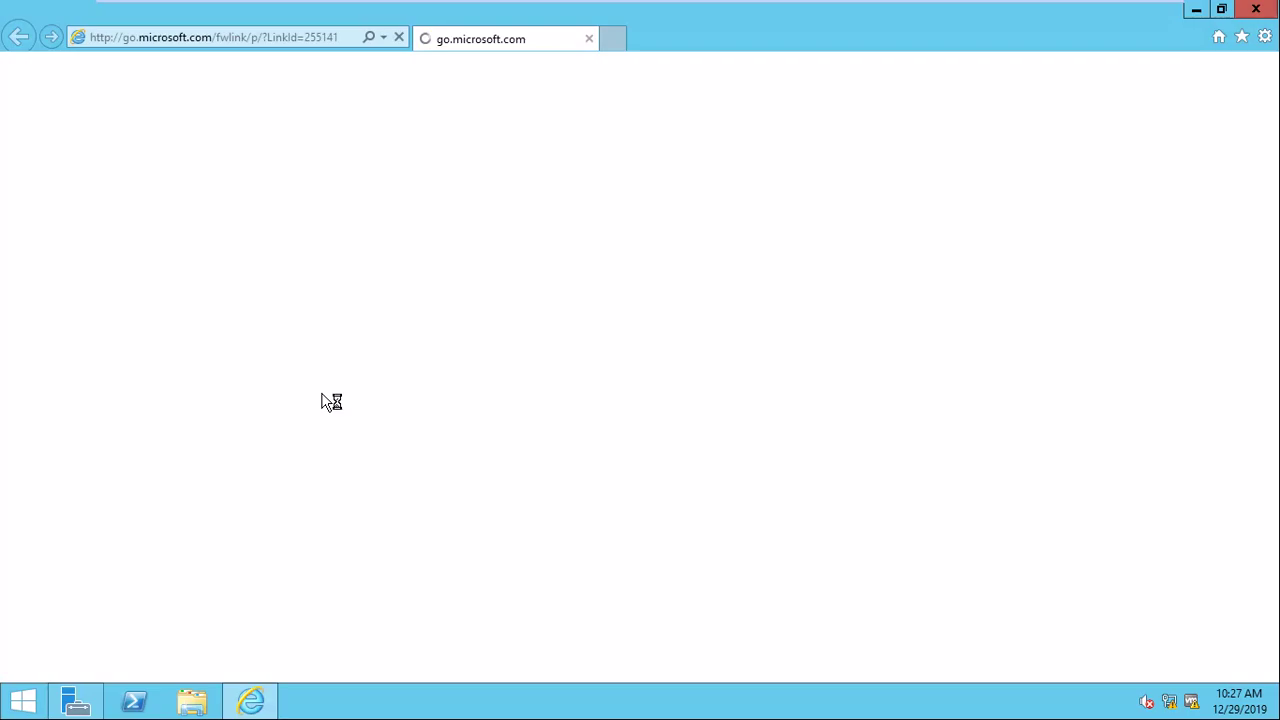
{"action": "left_click", "coordinate": [383, 38]}
{"action": "left_click", "coordinate": [172, 62]}
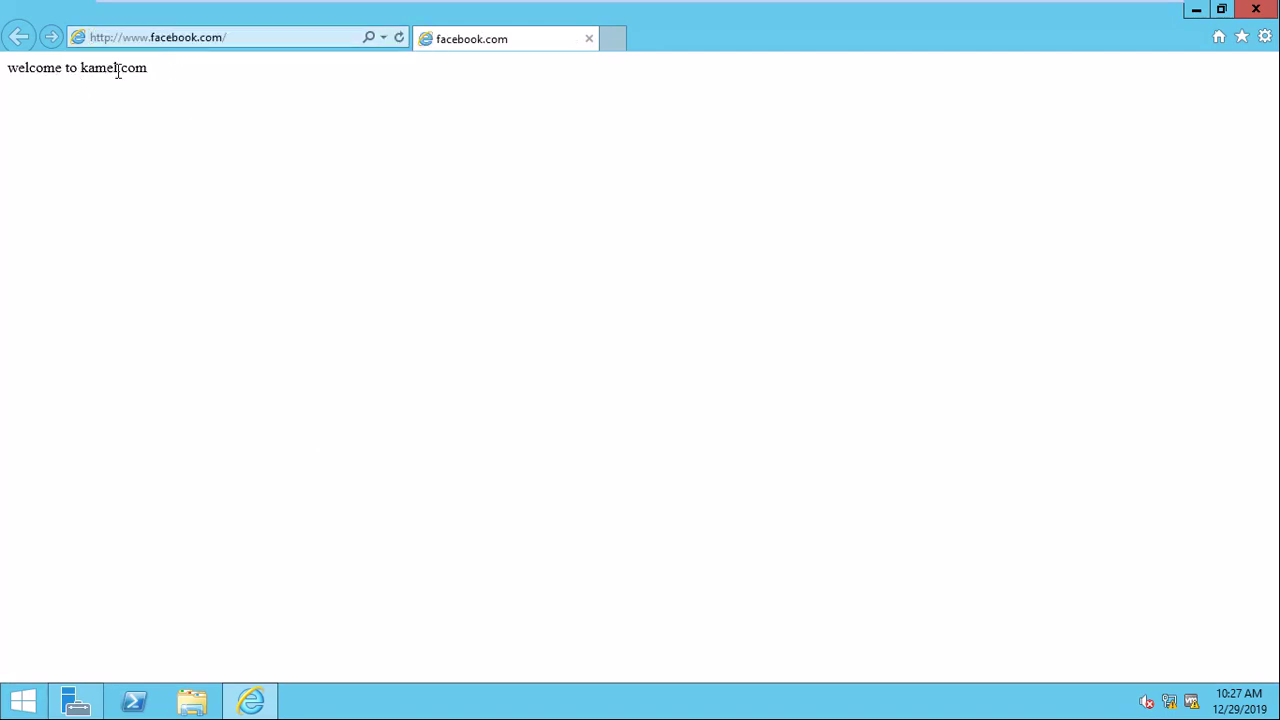
{"action": "left_click", "coordinate": [1256, 9]}
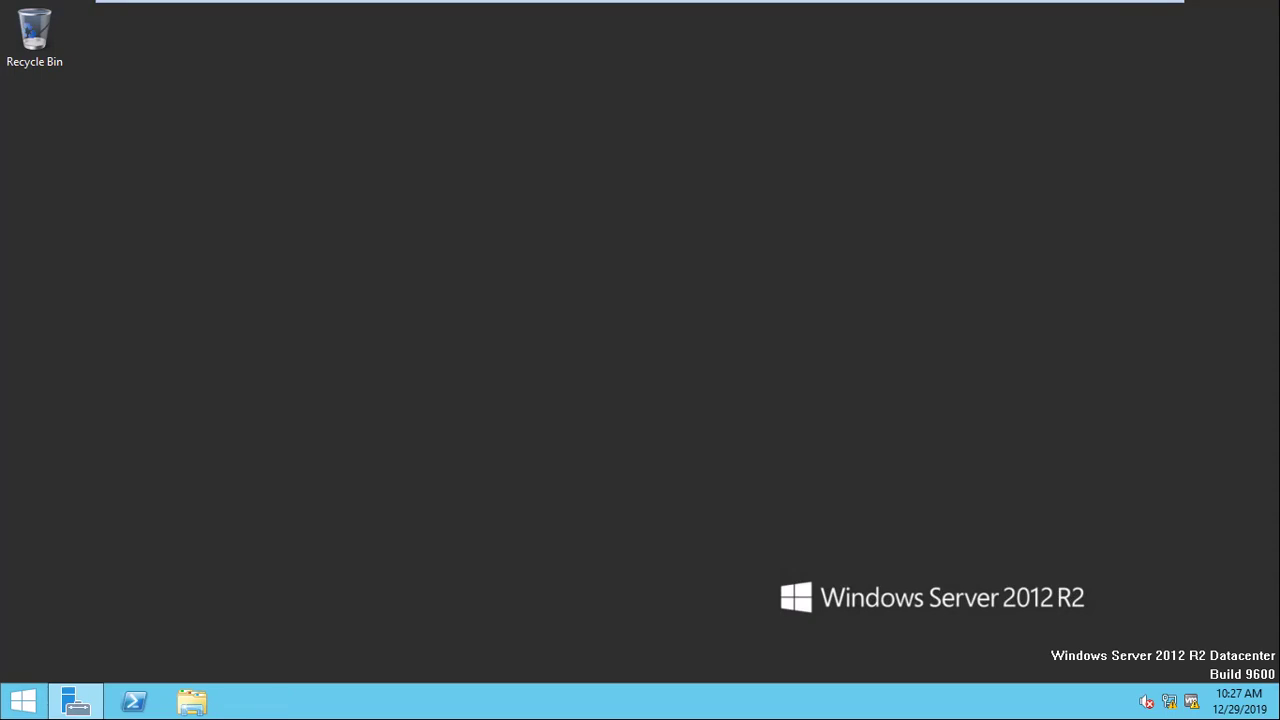
{"action": "mouse_move", "coordinate": [925, 10]}
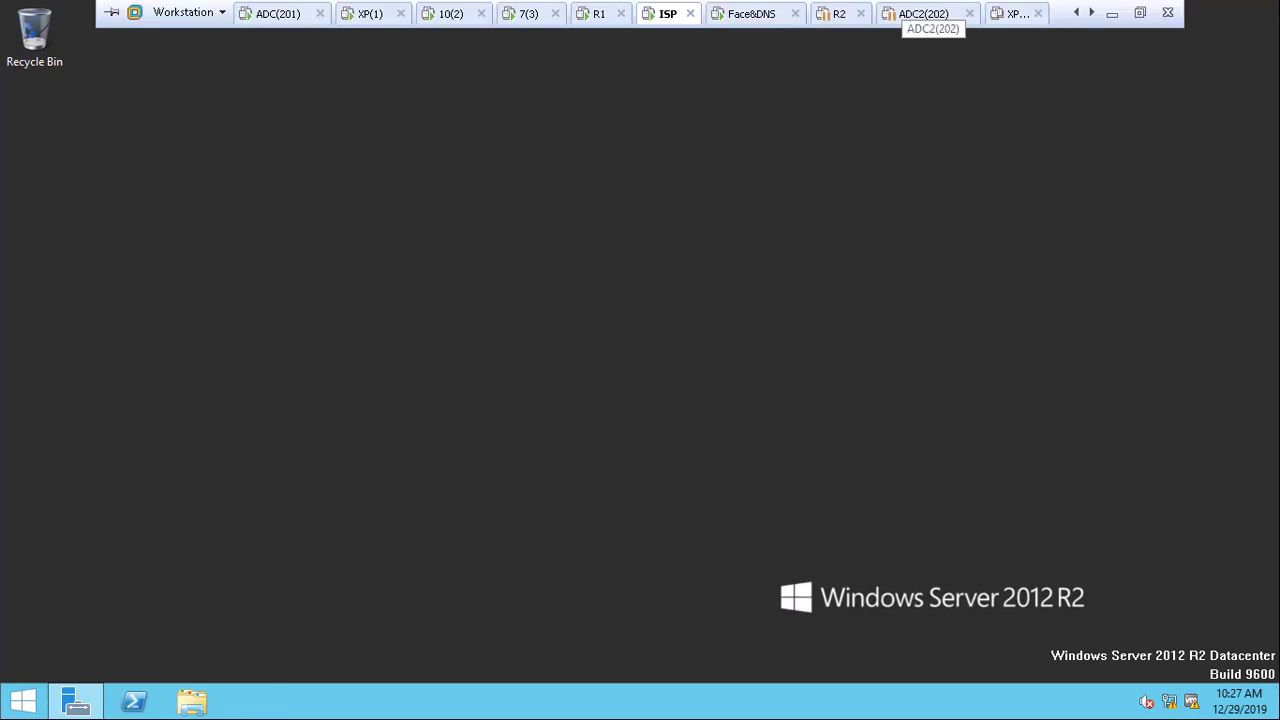
{"action": "left_click", "coordinate": [1112, 14]}
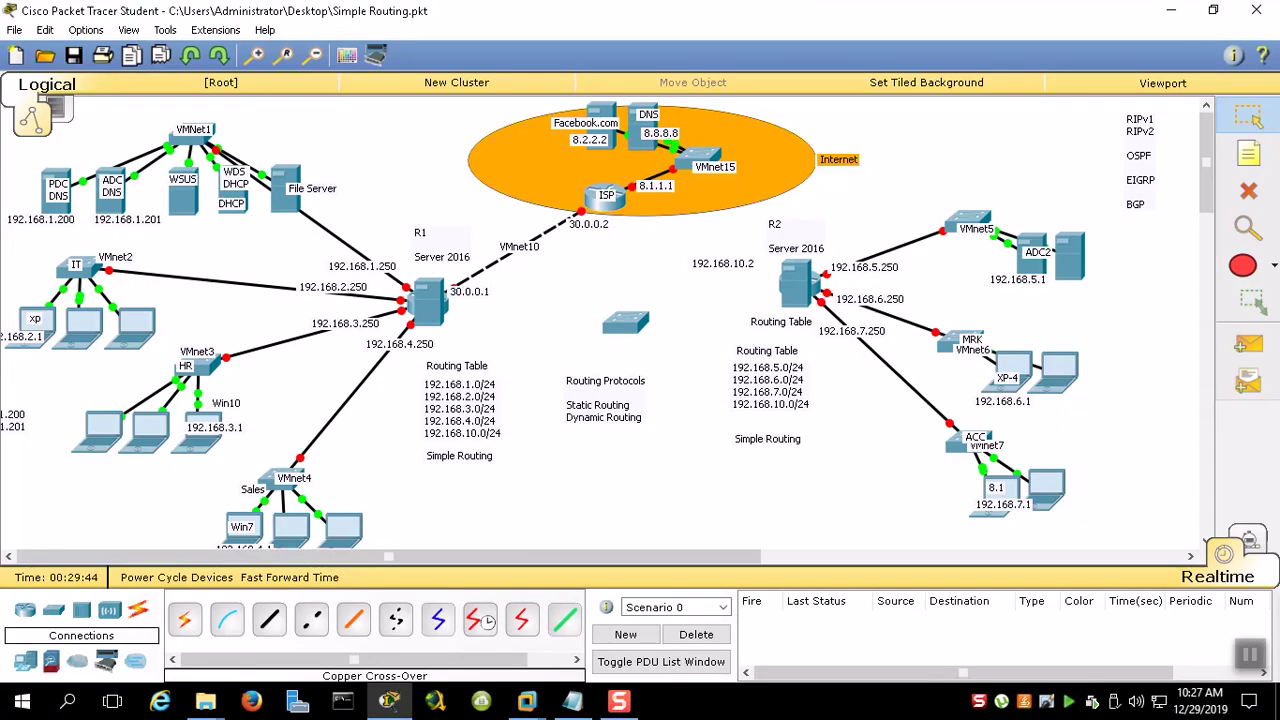
{"action": "left_click", "coordinate": [251, 701]}
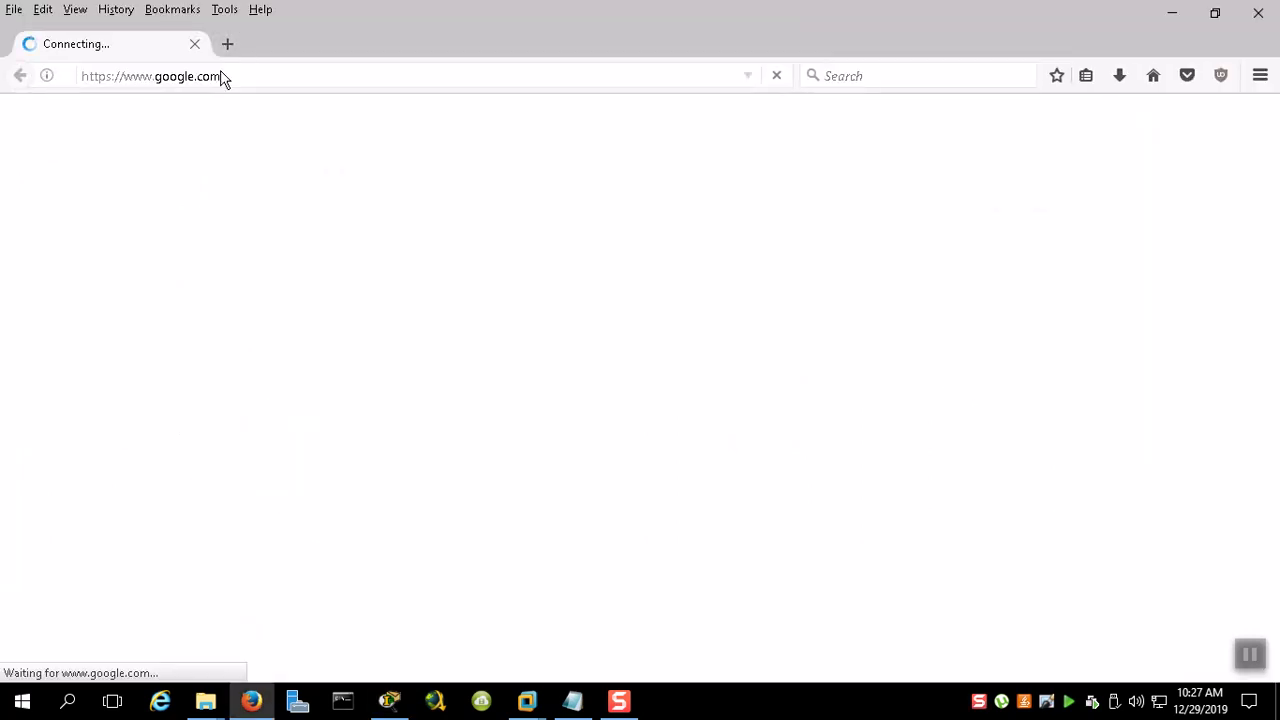
{"action": "type", "text": "www."}
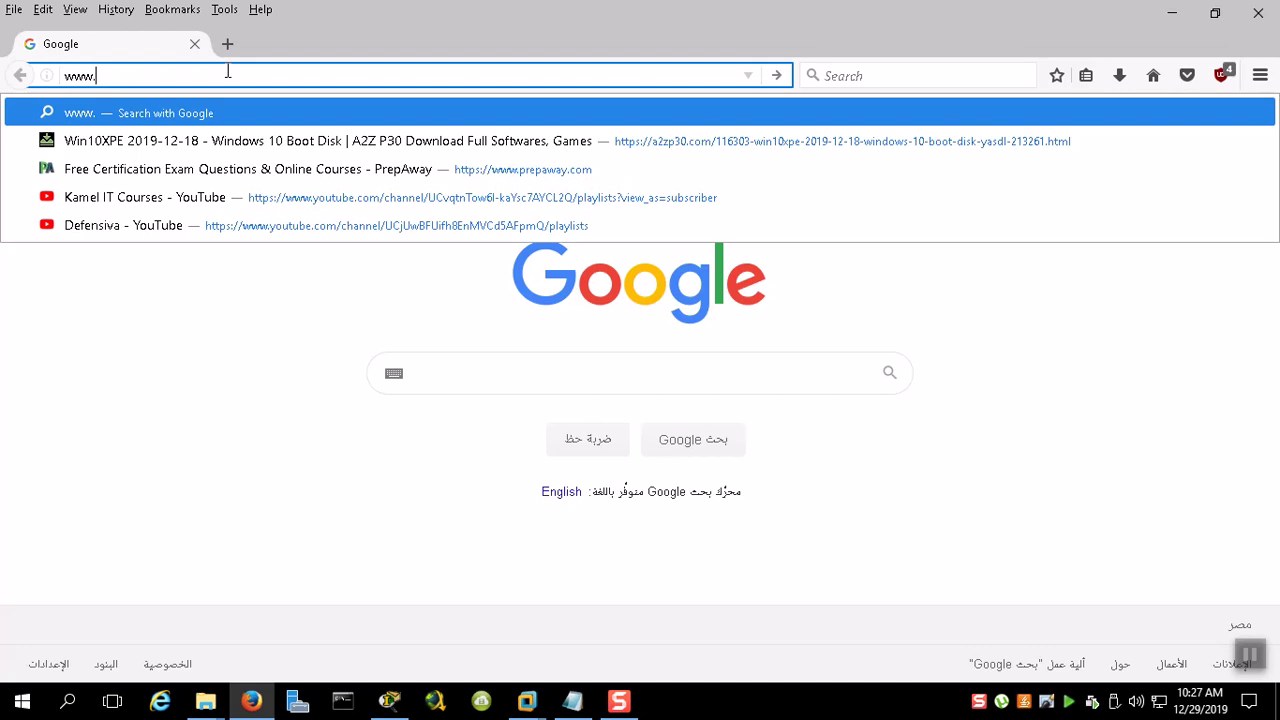
{"action": "type", "text": "face"}
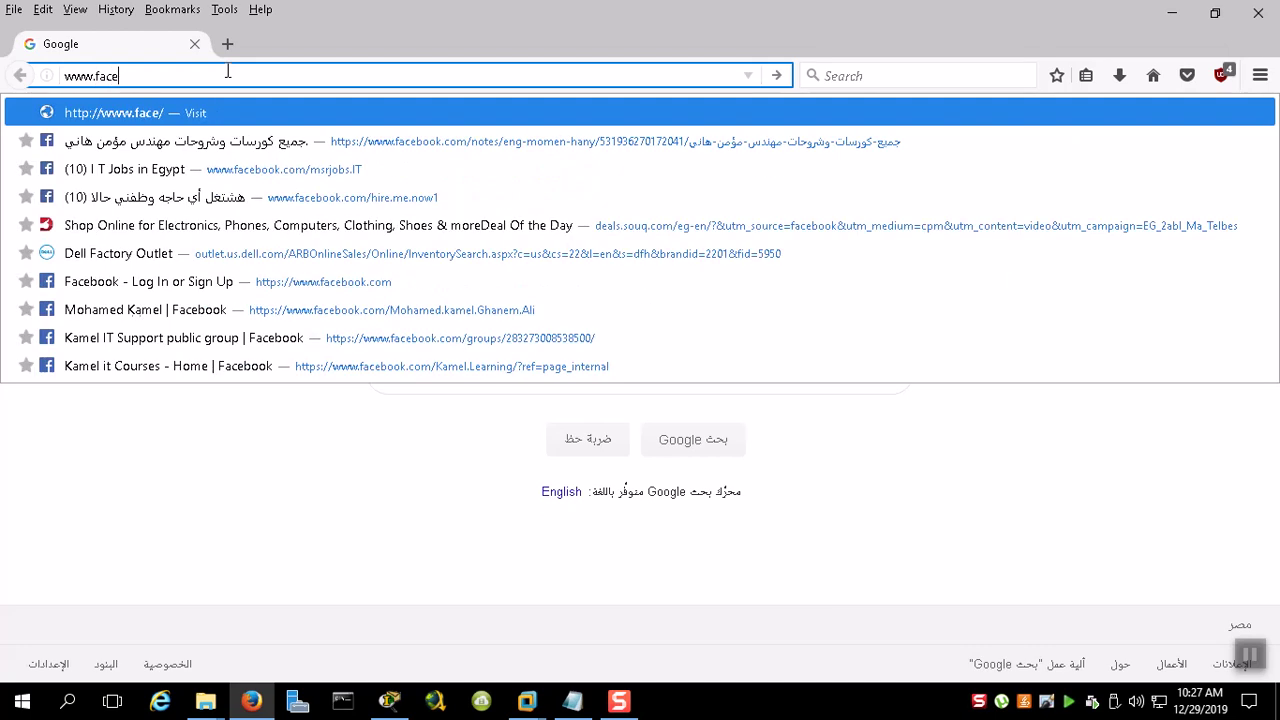
{"action": "type", "text": "book.com"}
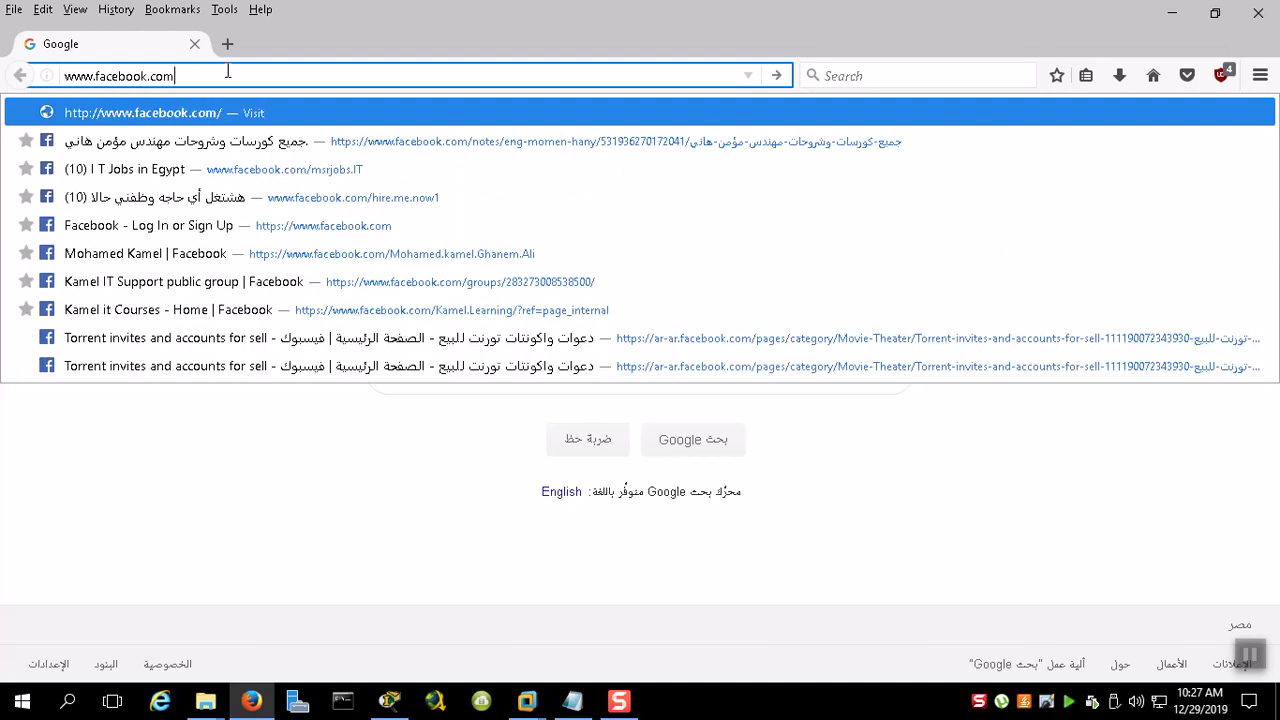
{"action": "key", "text": "Return"}
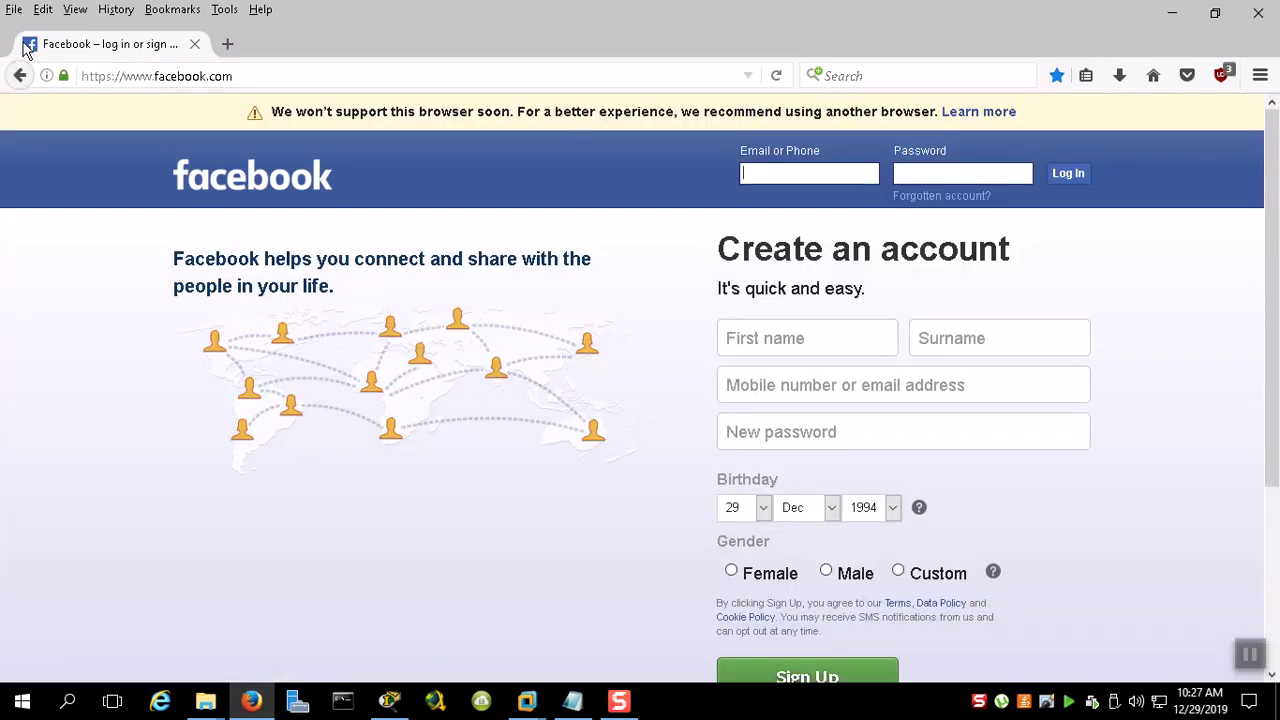
Save the Facebook login page to the host's Desktop as a complete web page named iisstart.htm, matching the file name in wwwroot
{"action": "left_click", "coordinate": [14, 9]}
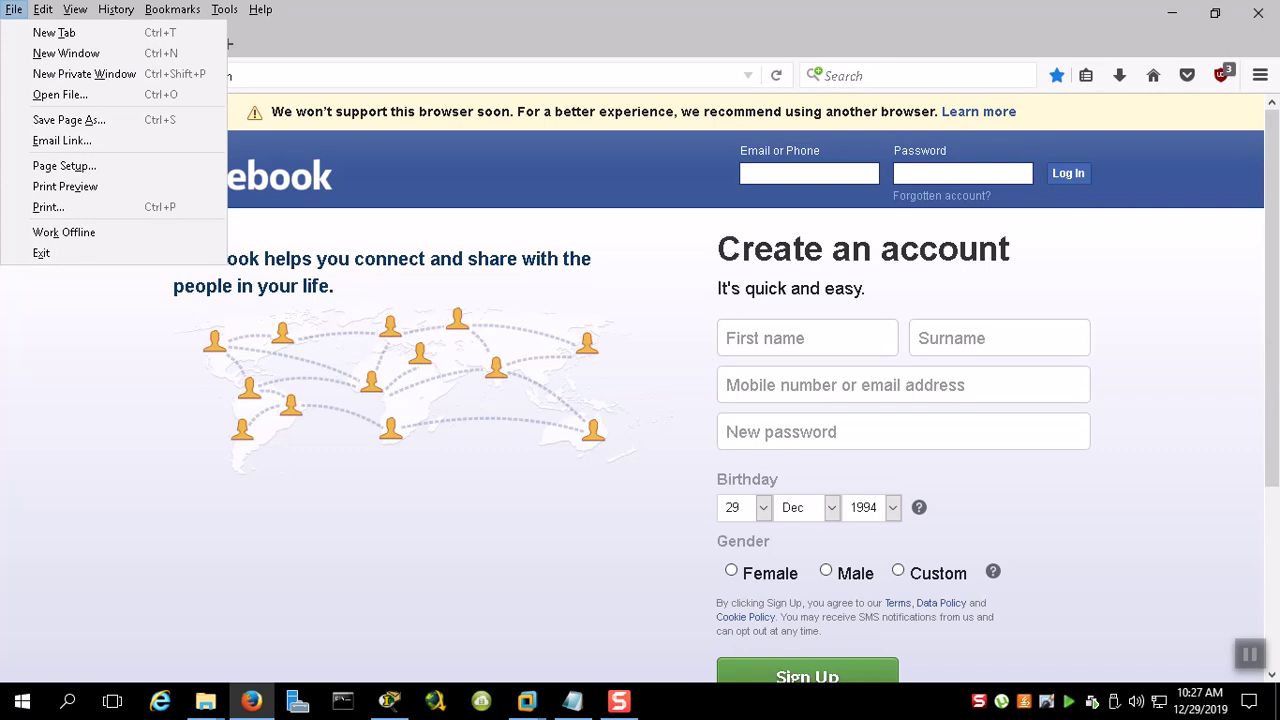
{"action": "left_click", "coordinate": [50, 119]}
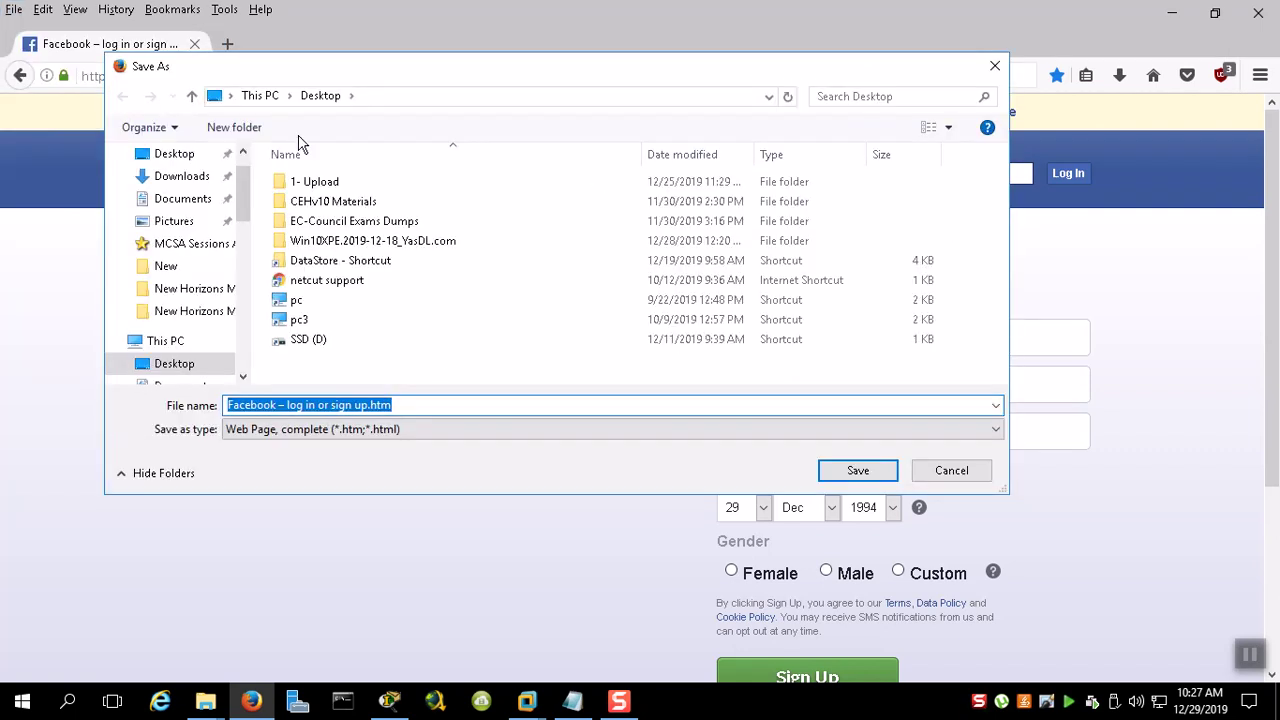
{"action": "left_click", "coordinate": [527, 701]}
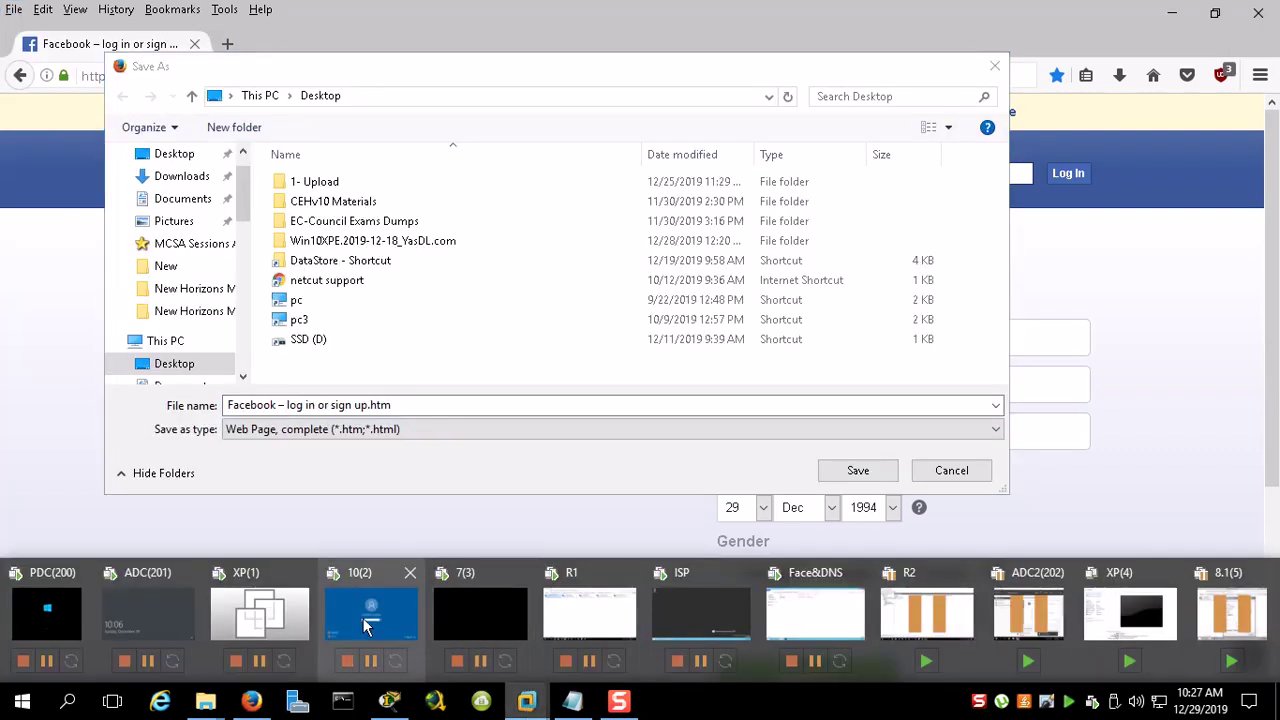
{"action": "left_click", "coordinate": [710, 595]}
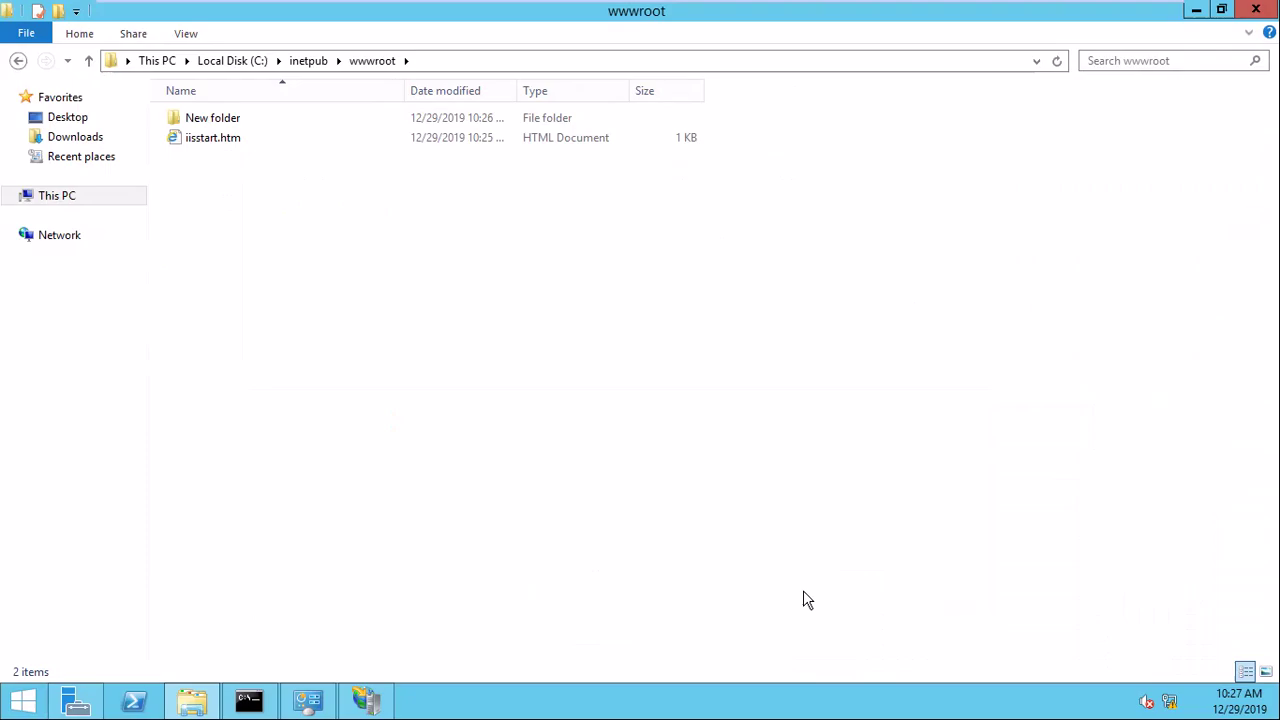
{"action": "left_click", "coordinate": [210, 142]}
{"action": "left_click", "coordinate": [271, 143]}
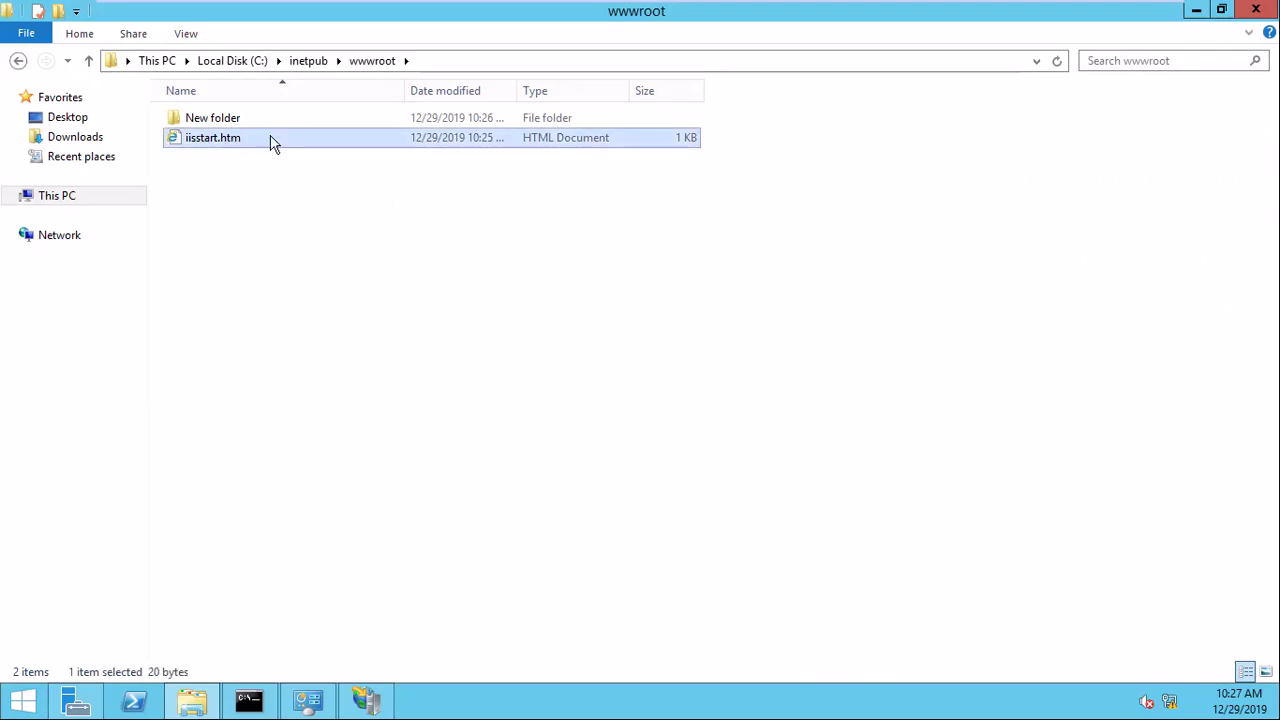
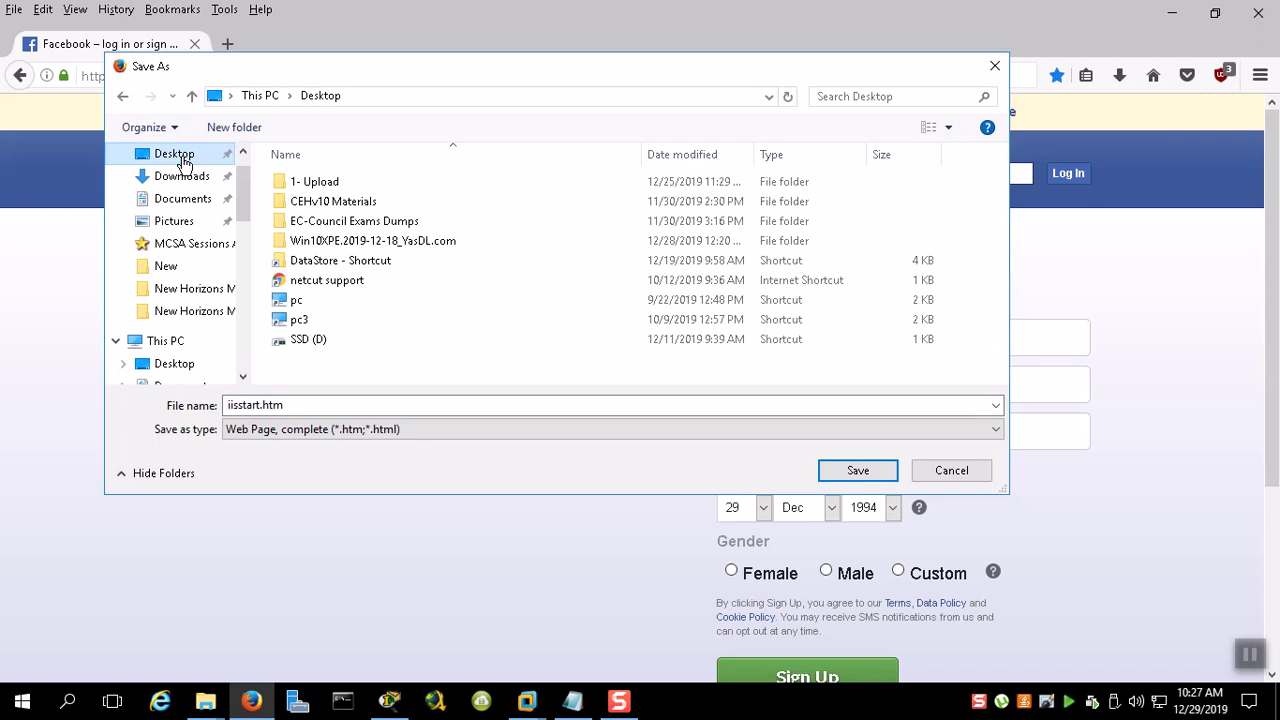
{"action": "left_click", "coordinate": [857, 471]}
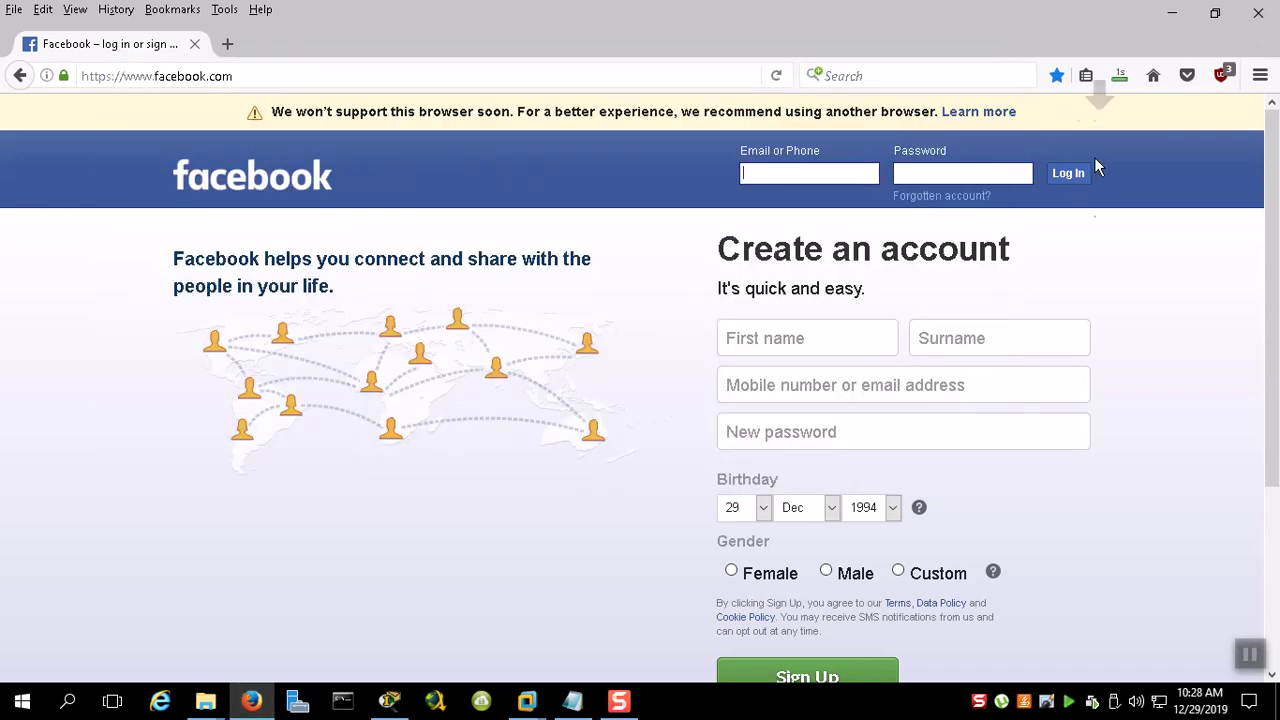
Check the download status of the saved page and look over the Facebook login page
{"action": "left_click", "coordinate": [1118, 77]}
{"action": "left_click", "coordinate": [529, 363]}
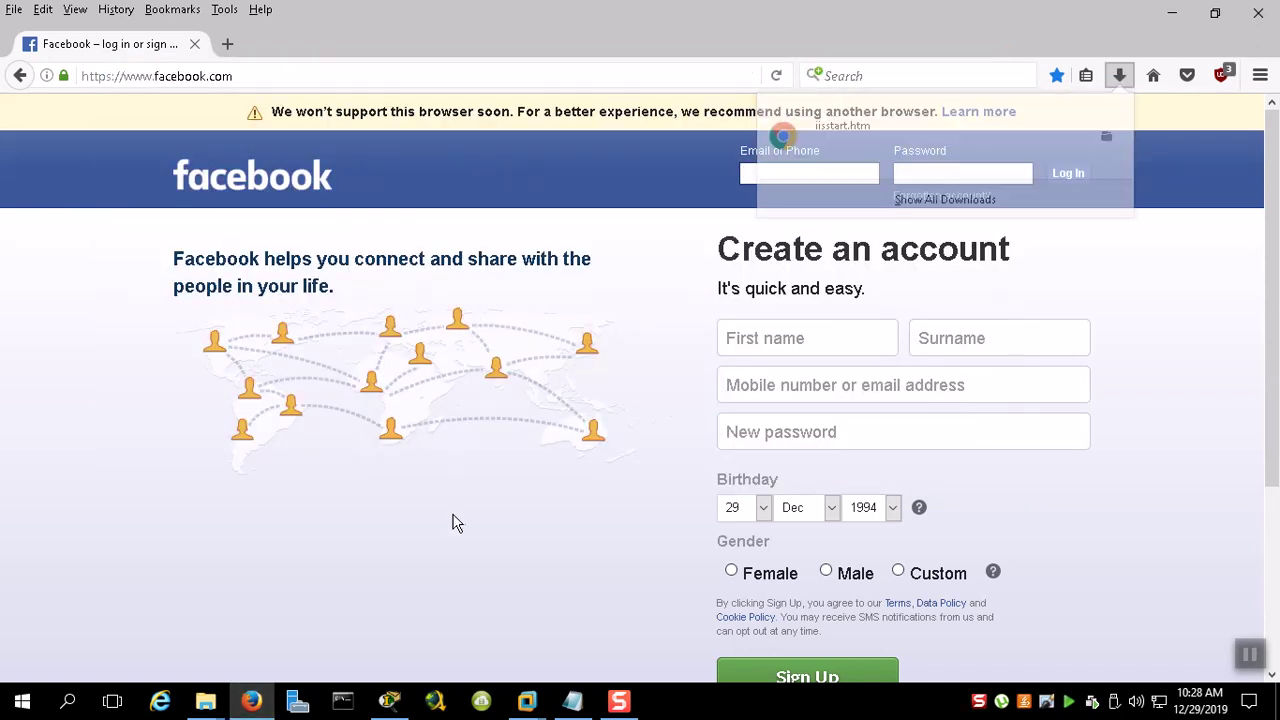
{"action": "scroll", "coordinate": [763, 330], "scroll_direction": "down", "scroll_amount": 3}
{"action": "scroll", "coordinate": [763, 330], "scroll_direction": "up", "scroll_amount": 3}
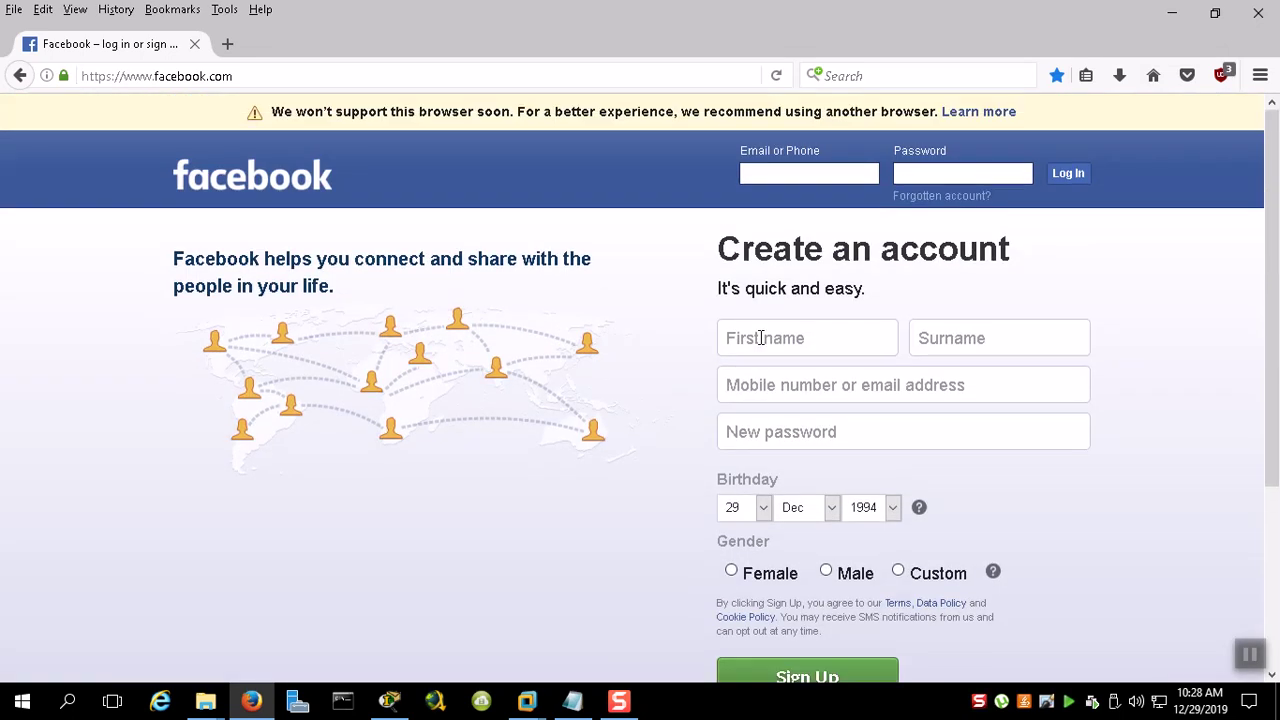
{"action": "scroll", "coordinate": [762, 338], "scroll_direction": "down", "scroll_amount": 2}
{"action": "scroll", "coordinate": [865, 508], "scroll_direction": "up", "scroll_amount": 2}
Reveal and refresh the host desktop, and copy the iisstart_files folder together with iisstart.htm
{"action": "left_click", "coordinate": [1172, 13]}
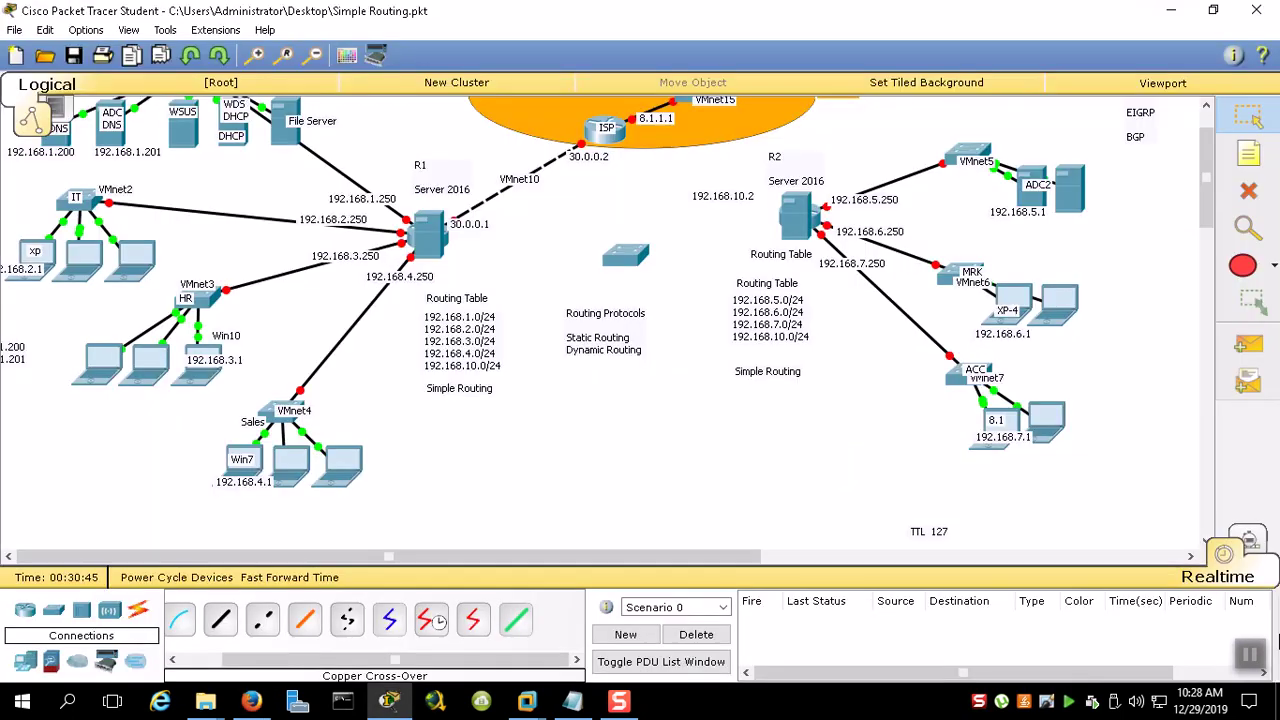
{"action": "left_click", "coordinate": [1171, 10]}
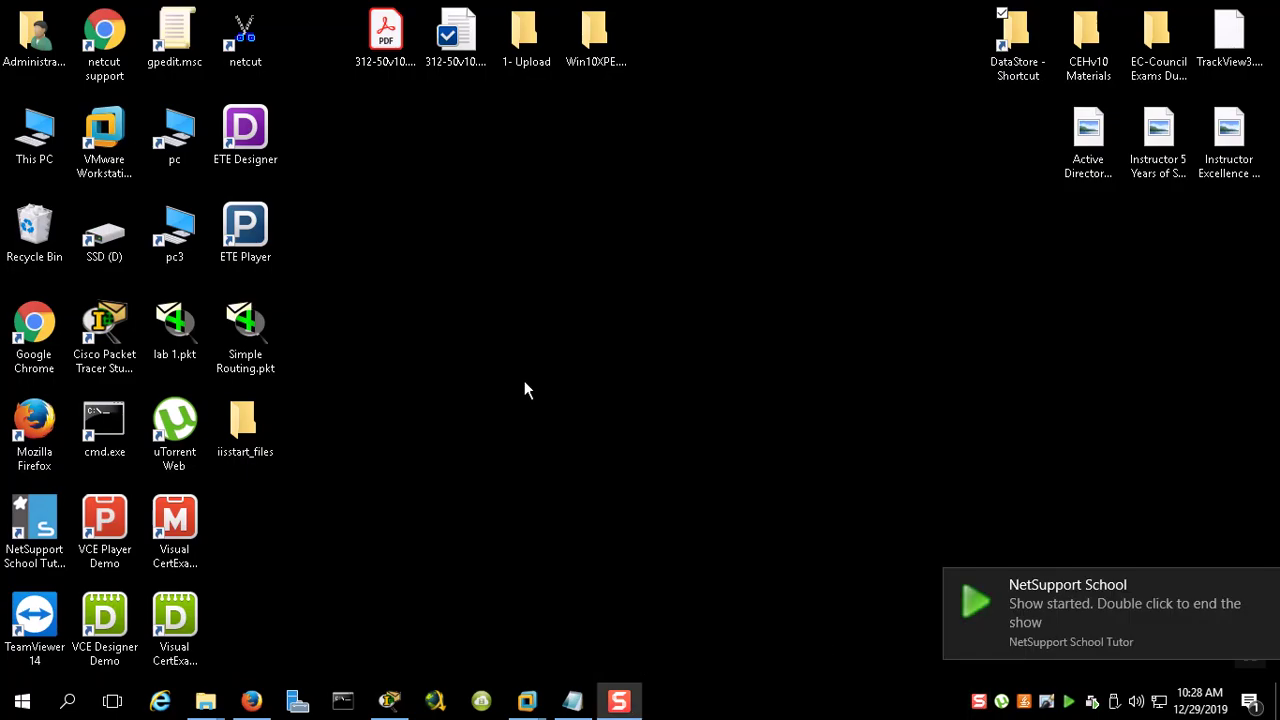
{"action": "right_click", "coordinate": [384, 264]}
{"action": "left_click", "coordinate": [428, 320]}
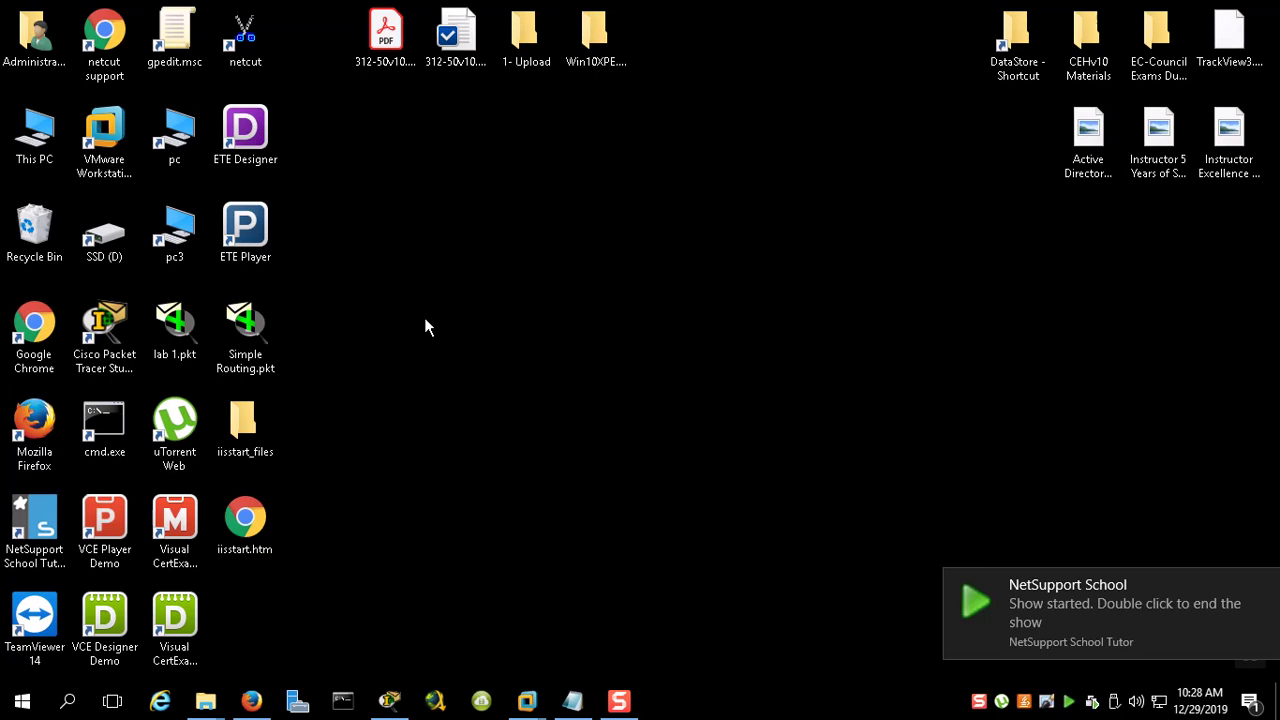
{"action": "left_click_drag", "start_coordinate": [327, 426], "coordinate": [241, 555]}
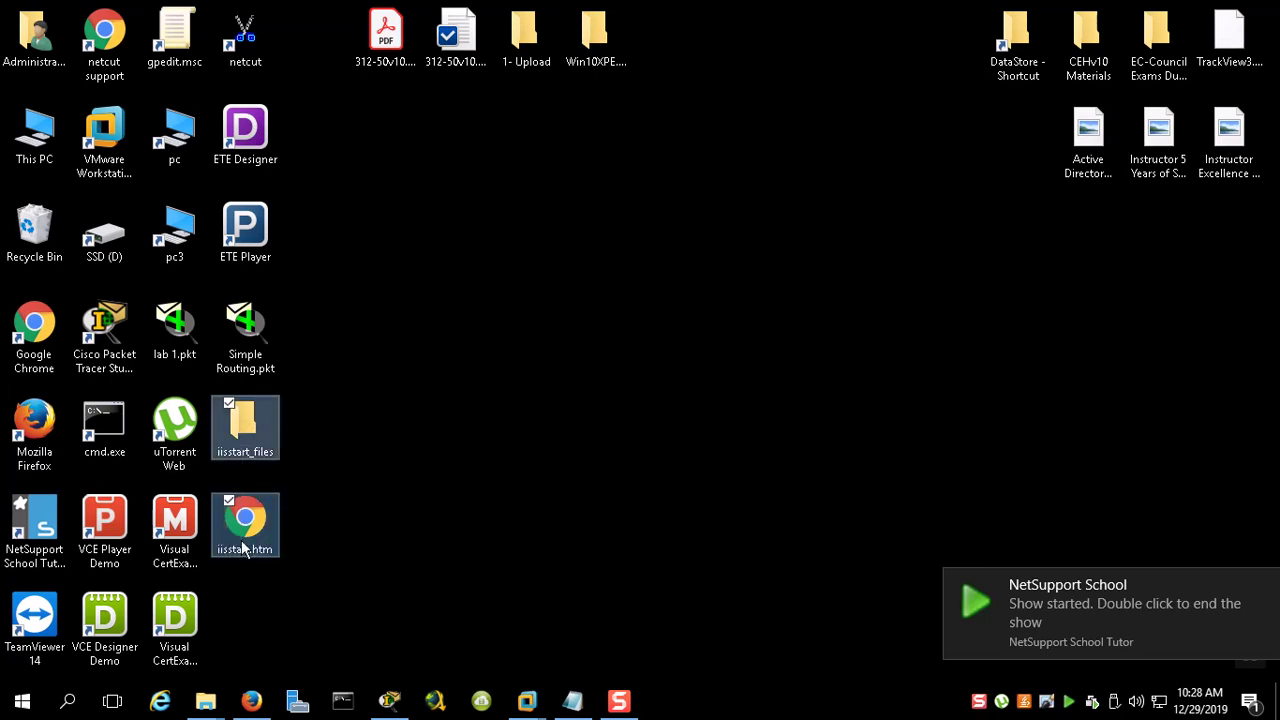
{"action": "right_click", "coordinate": [243, 446]}
{"action": "left_click", "coordinate": [292, 342]}
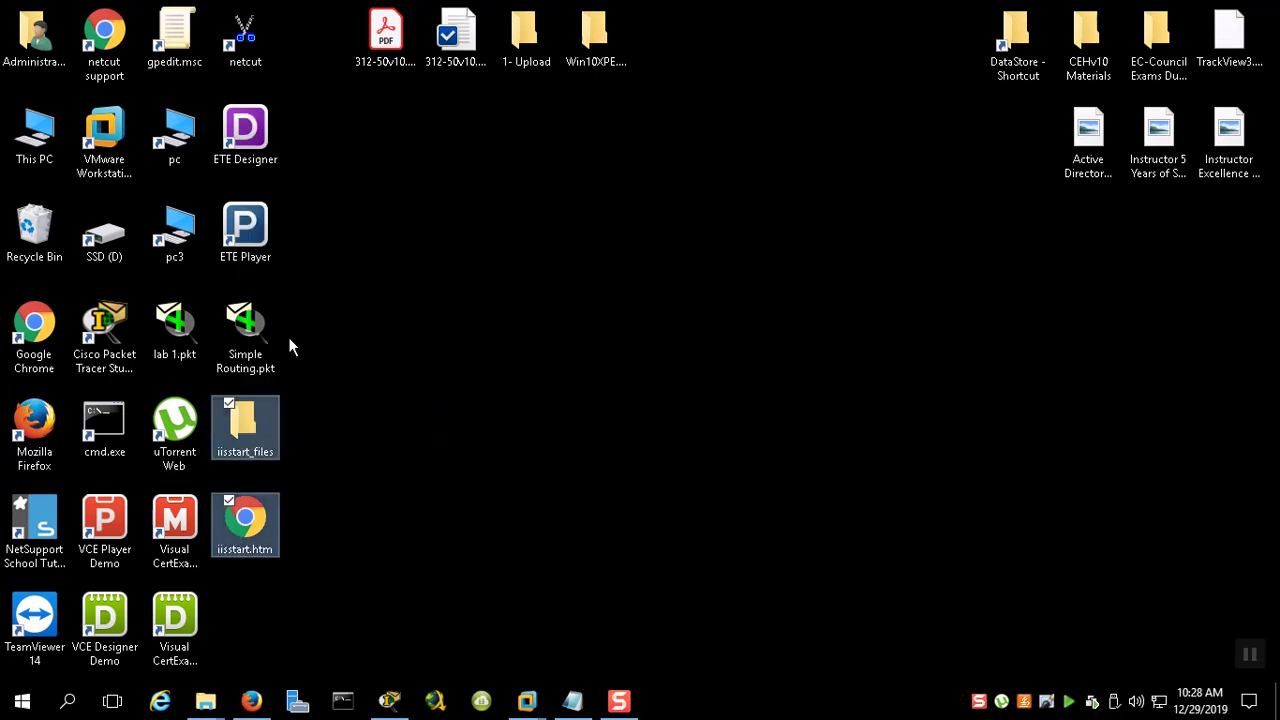
Switch to the Face&DNS virtual machine and rename iisstart.htm in wwwroot to iisstart.htm.old, accepting the extension change
{"action": "left_click", "coordinate": [527, 700]}
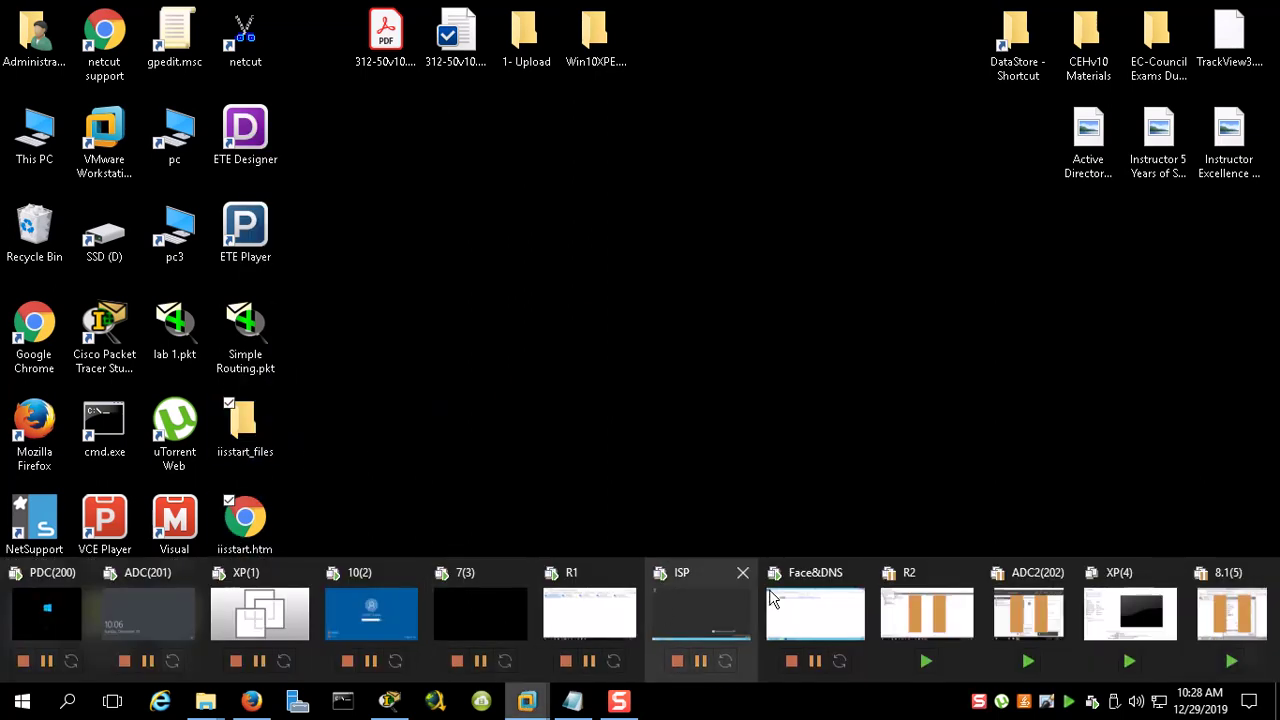
{"action": "left_click", "coordinate": [722, 583]}
{"action": "left_click", "coordinate": [303, 271]}
{"action": "left_click_drag", "start_coordinate": [212, 140], "coordinate": [241, 145]}
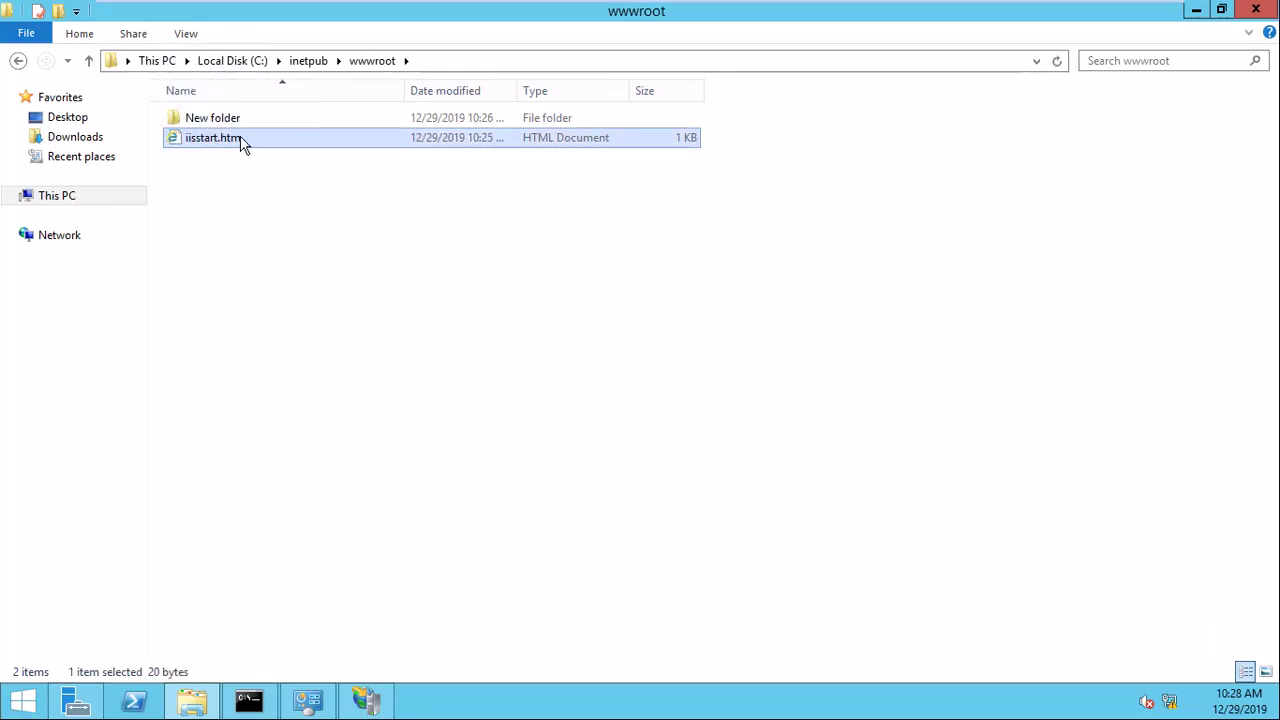
{"action": "left_click", "coordinate": [245, 141]}
{"action": "left_click", "coordinate": [256, 146]}
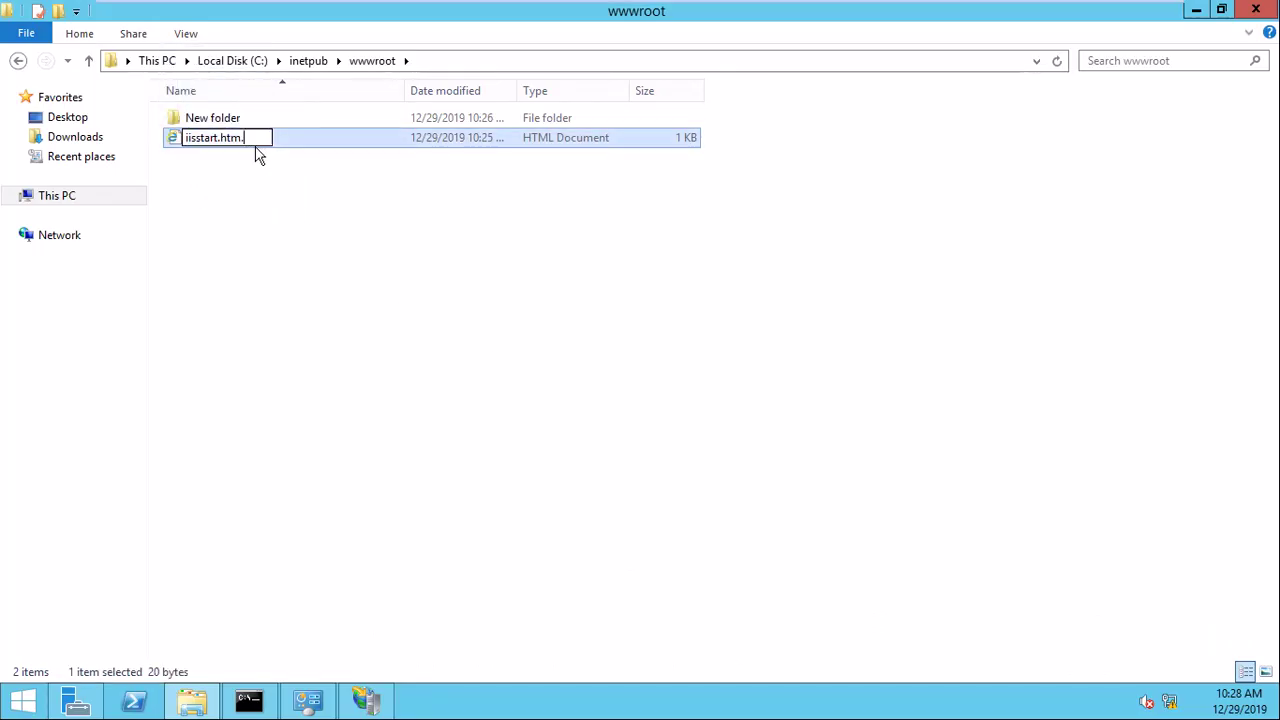
{"action": "key", "text": "Return"}
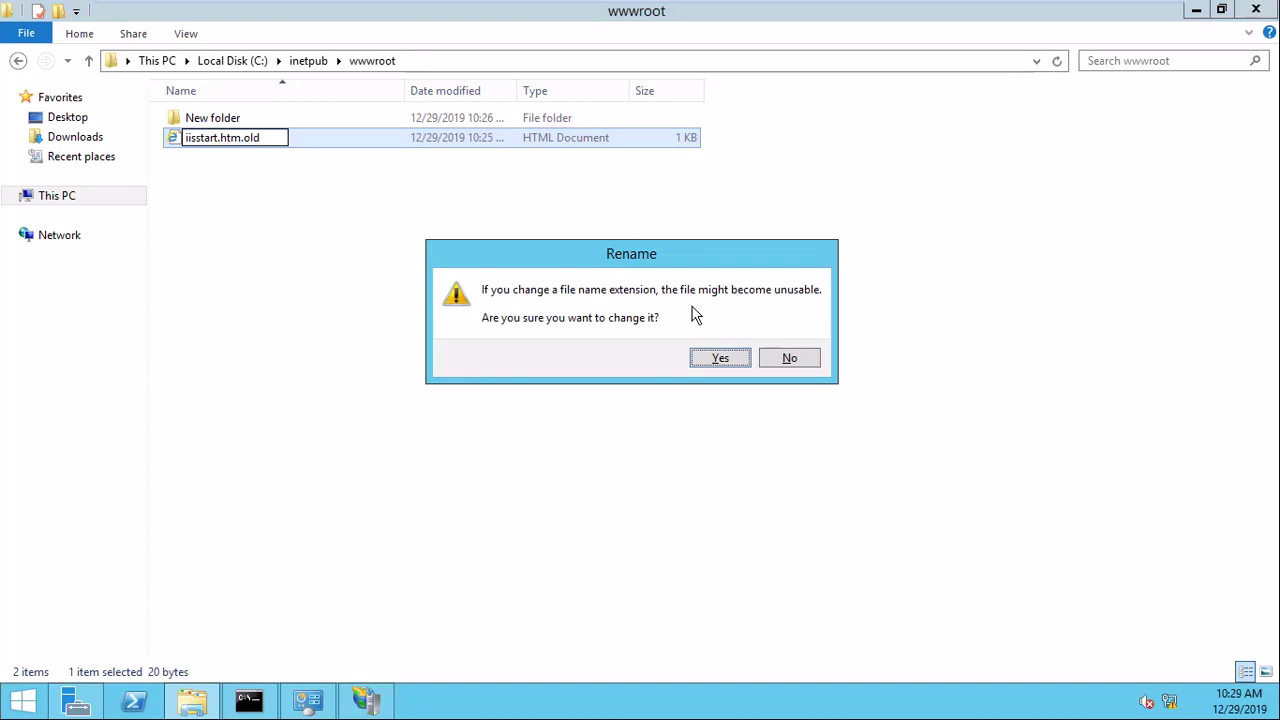
{"action": "left_click", "coordinate": [716, 361]}
Paste the copied iisstart_files folder and iisstart.htm into C:\inetpub\wwwroot, and refresh the folder
{"action": "right_click", "coordinate": [280, 214]}
{"action": "left_click", "coordinate": [351, 337]}
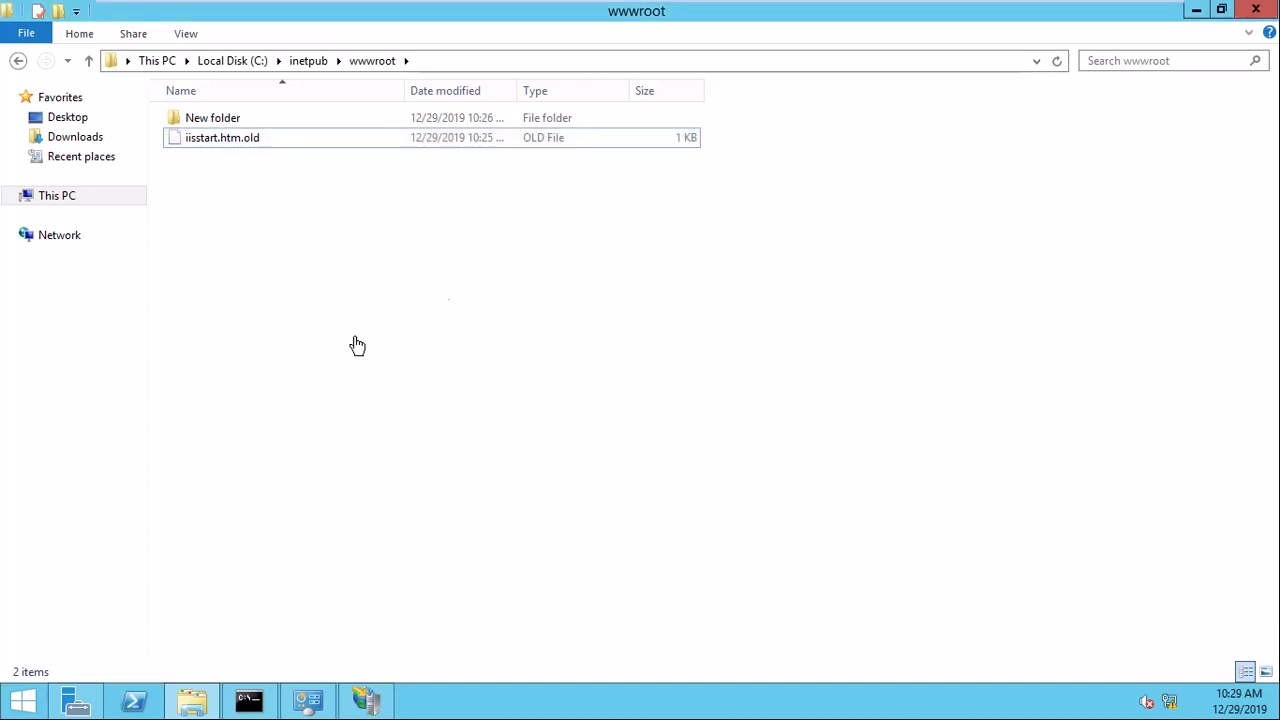
{"action": "right_click", "coordinate": [285, 260]}
{"action": "left_click", "coordinate": [336, 336]}
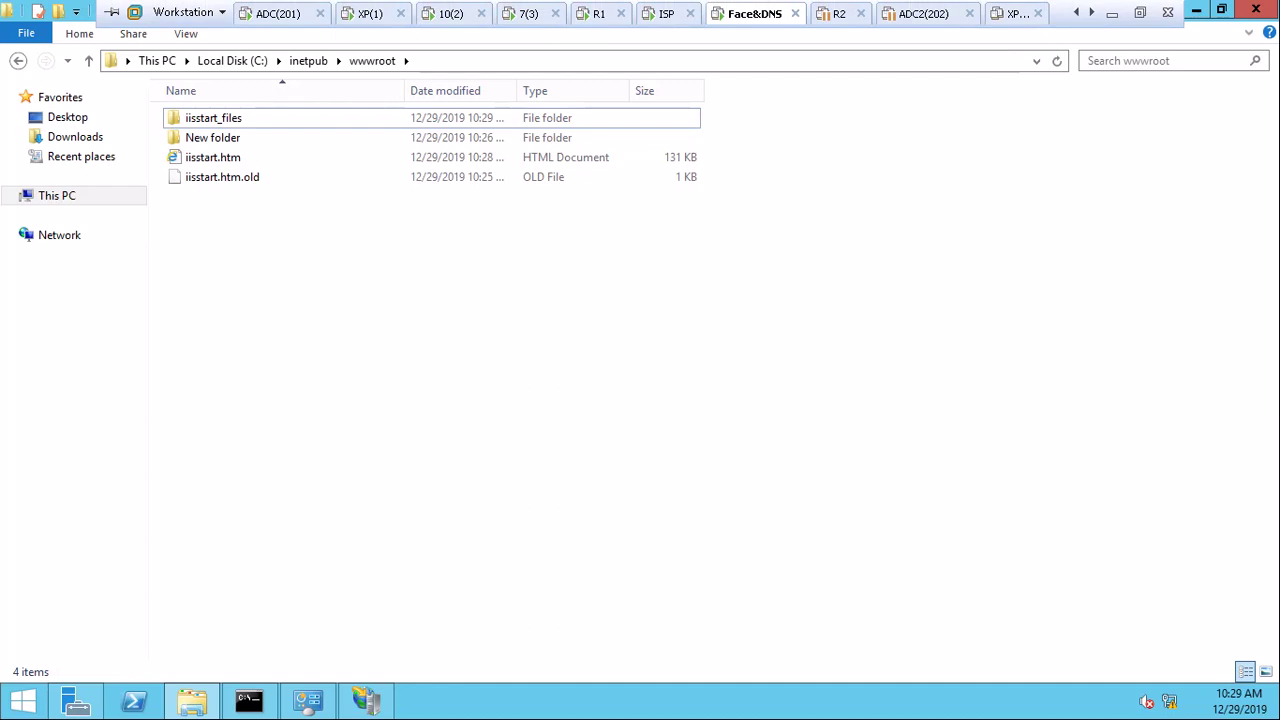
{"action": "left_click", "coordinate": [657, 14]}
{"action": "right_click", "coordinate": [253, 241]}
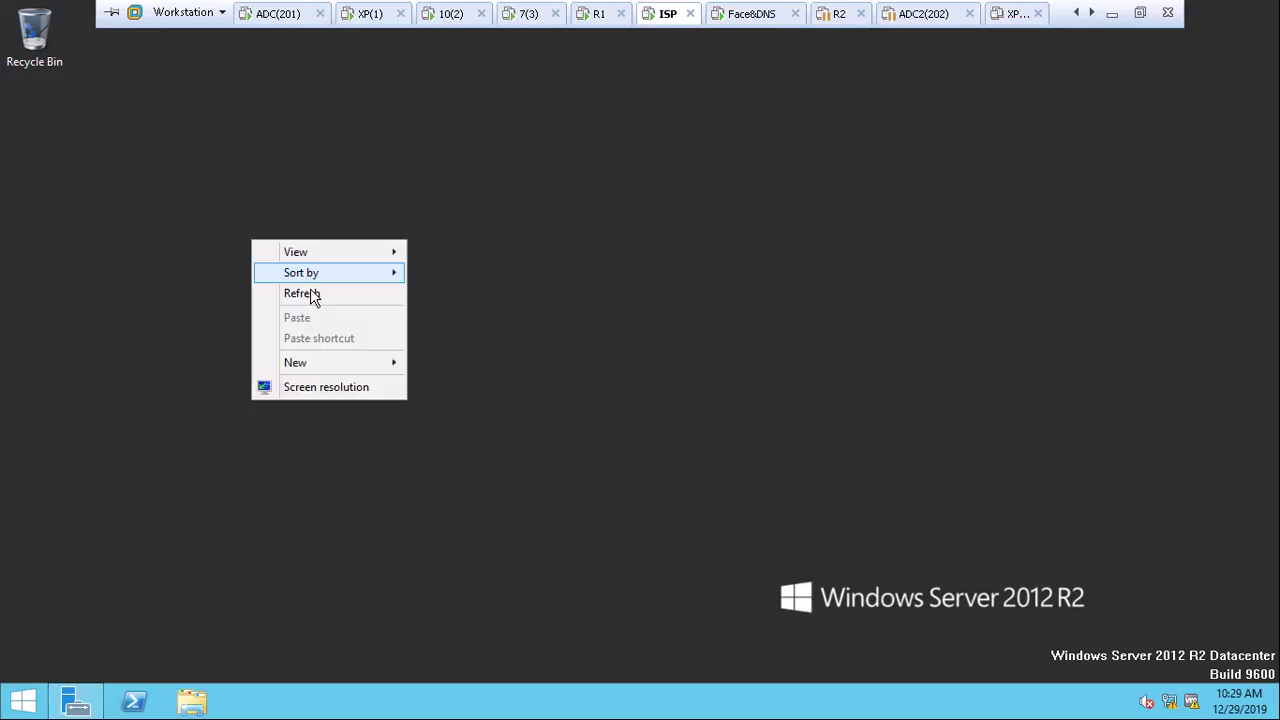
{"action": "left_click", "coordinate": [302, 293]}
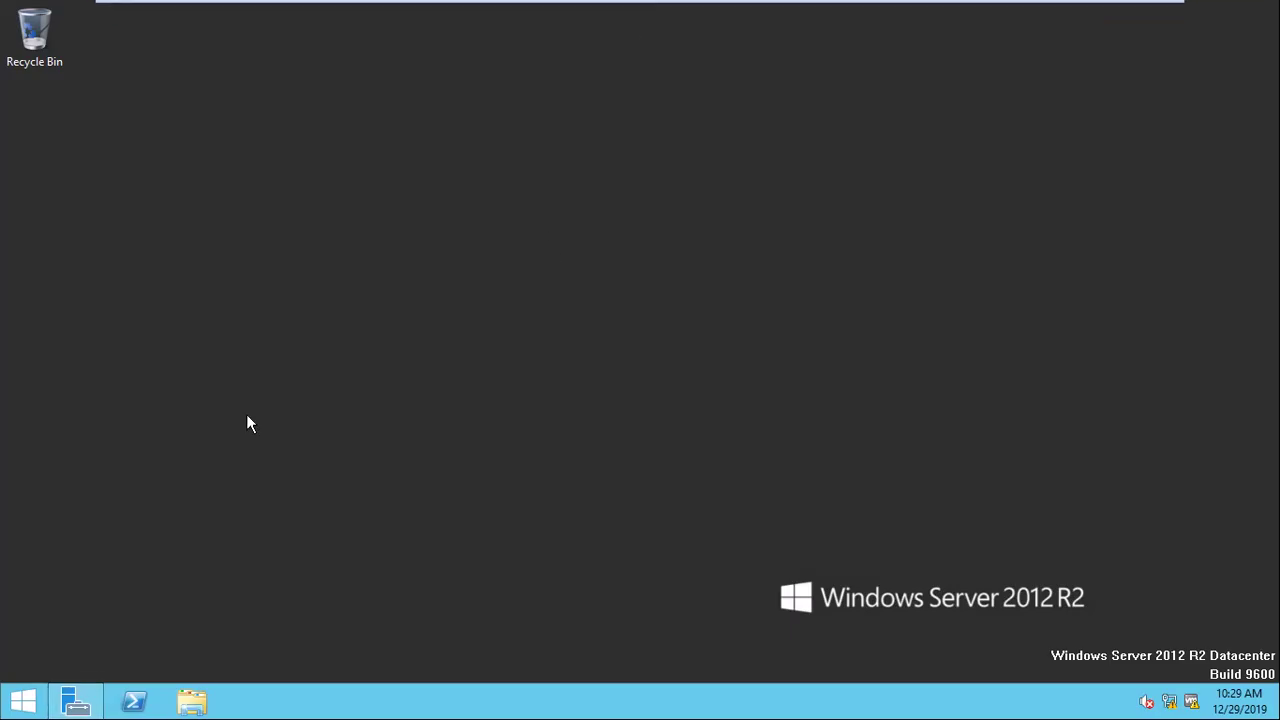
{"action": "left_click", "coordinate": [23, 701]}
{"action": "left_click", "coordinate": [273, 540]}
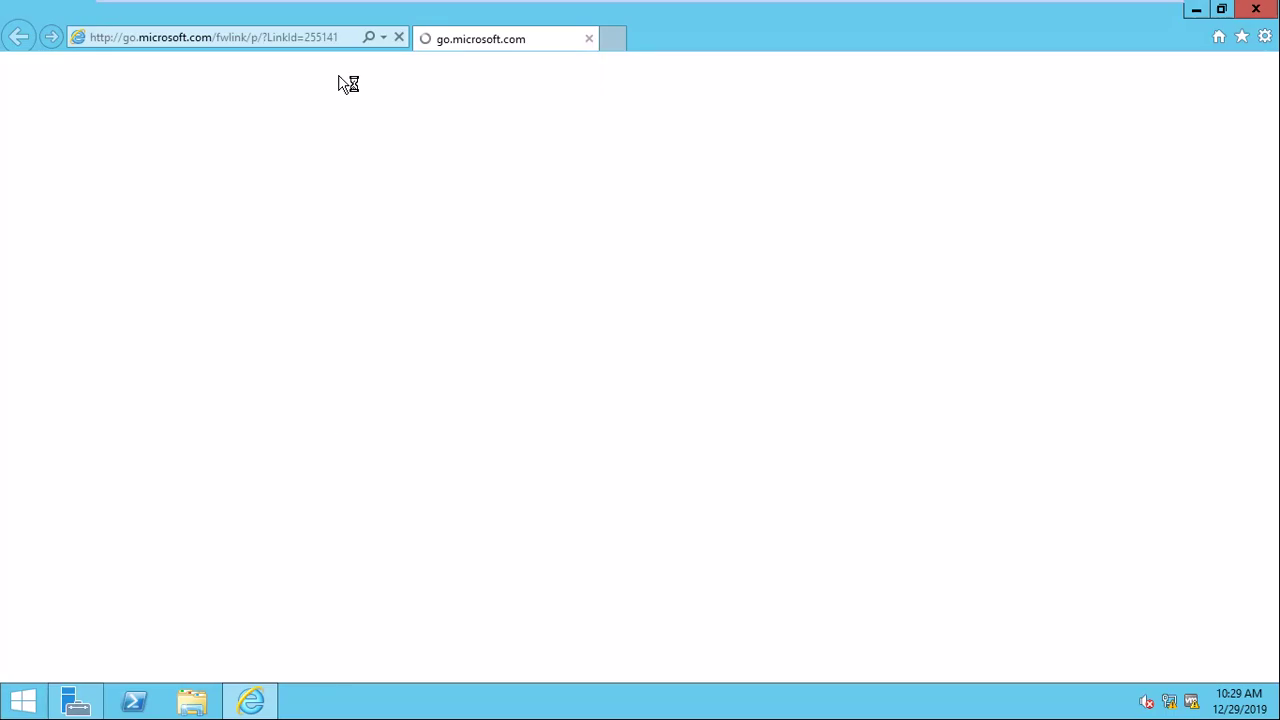
{"action": "left_click", "coordinate": [340, 38]}
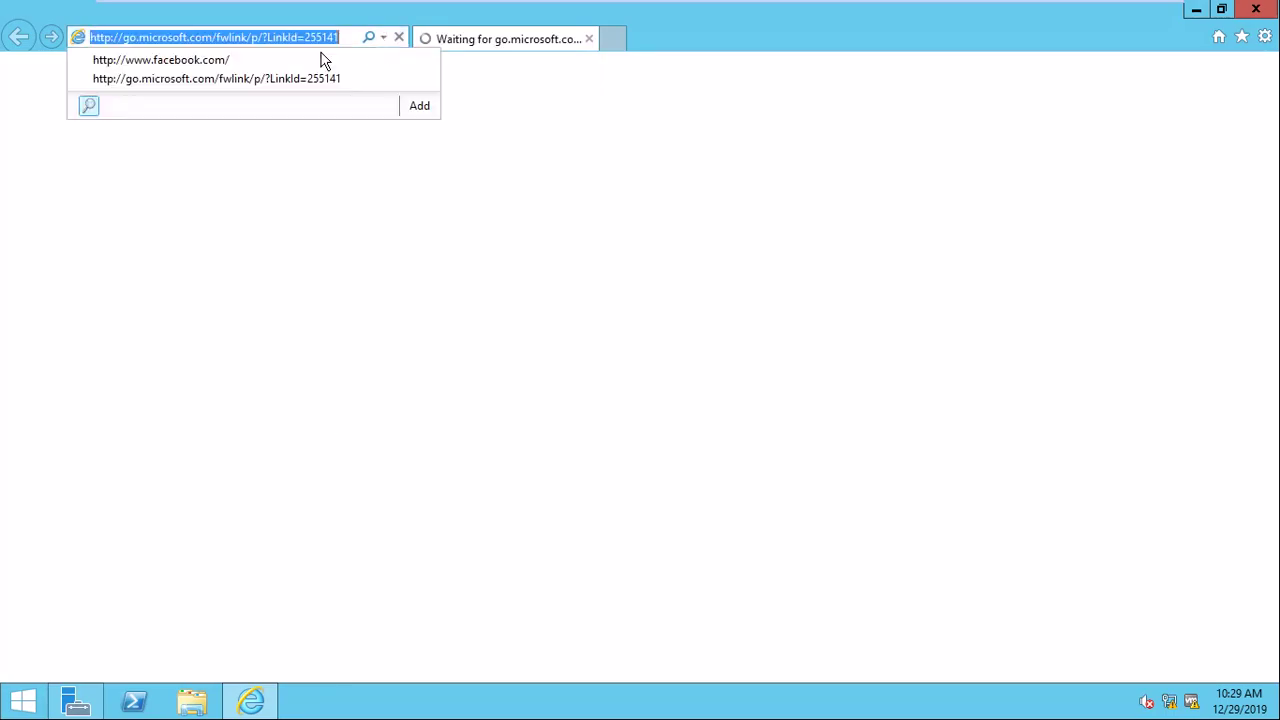
{"action": "left_click", "coordinate": [200, 58]}
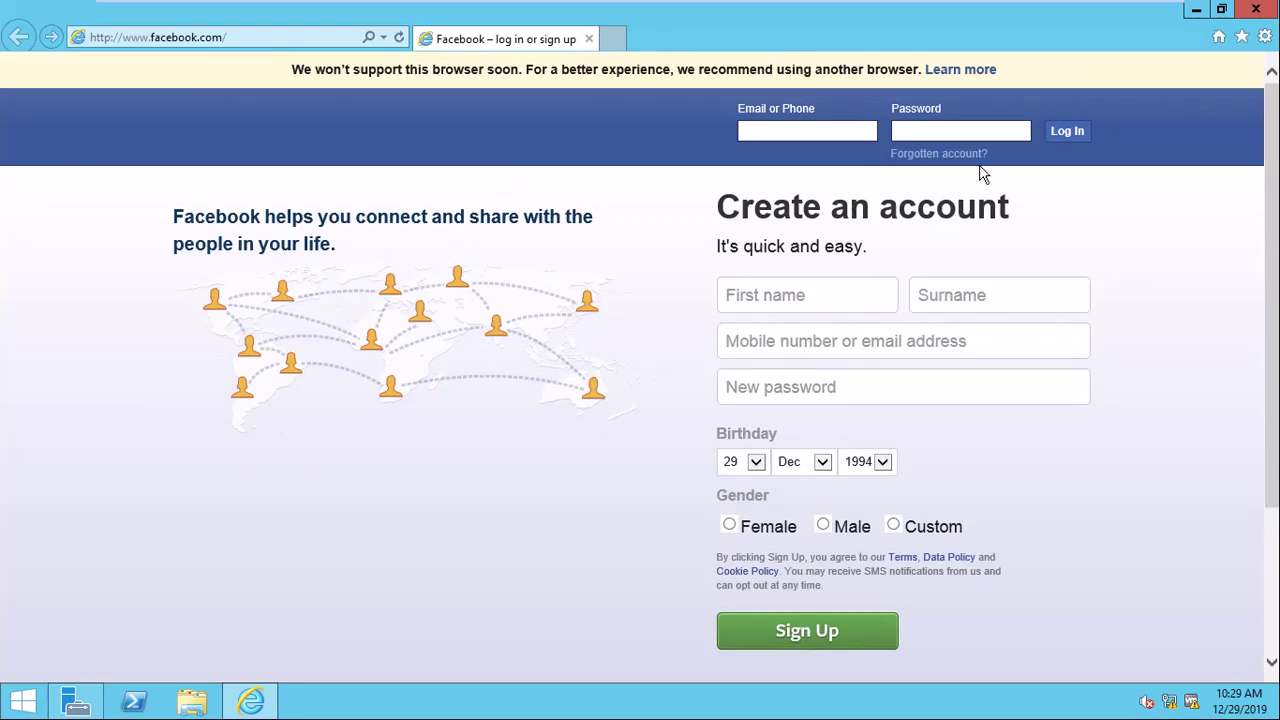
Test the Log In button with empty fields, return to the Facebook login page, and close the browser
{"action": "left_click", "coordinate": [1065, 133]}
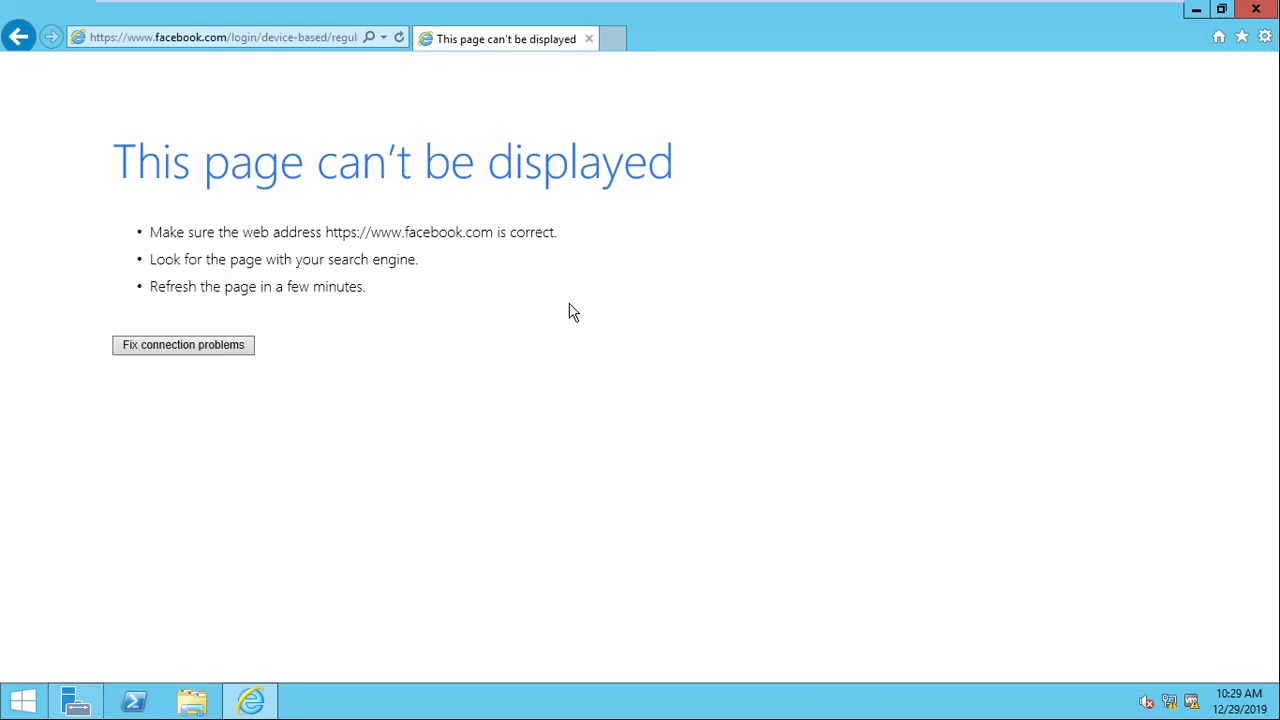
{"action": "left_click", "coordinate": [18, 37]}
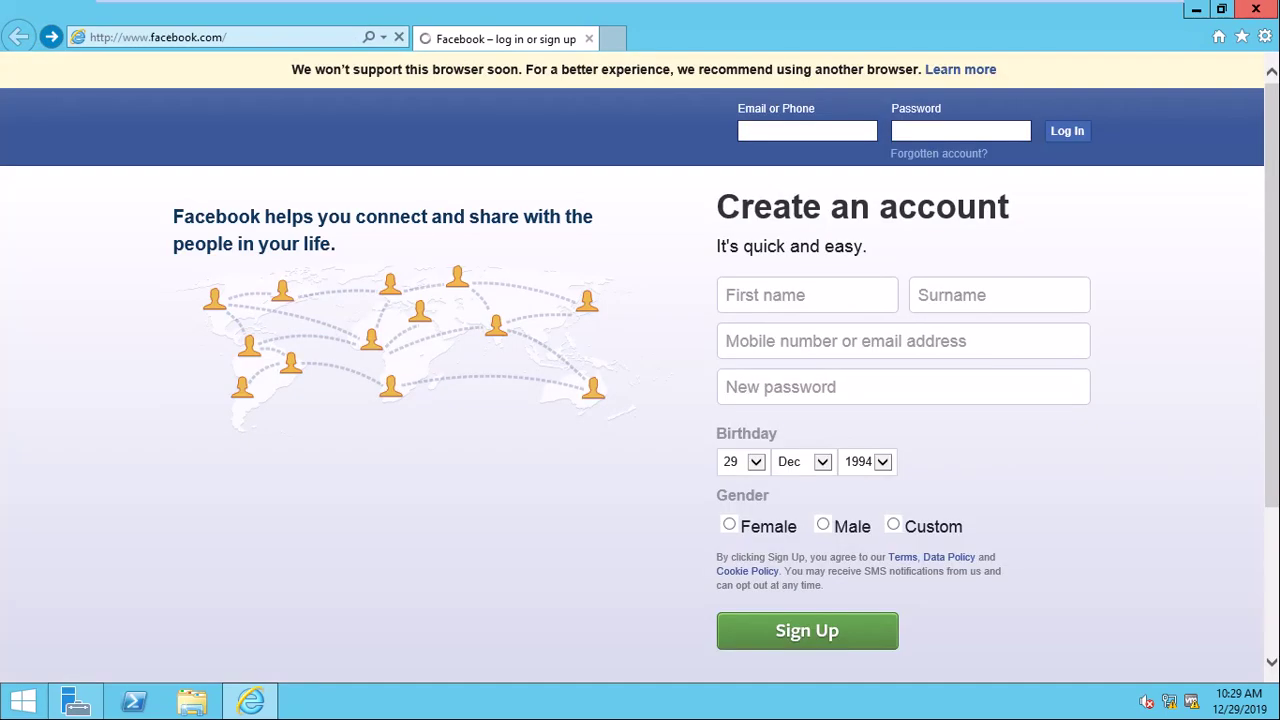
{"action": "left_click", "coordinate": [1256, 9]}
{"action": "right_click", "coordinate": [364, 217]}
{"action": "left_click", "coordinate": [424, 272]}
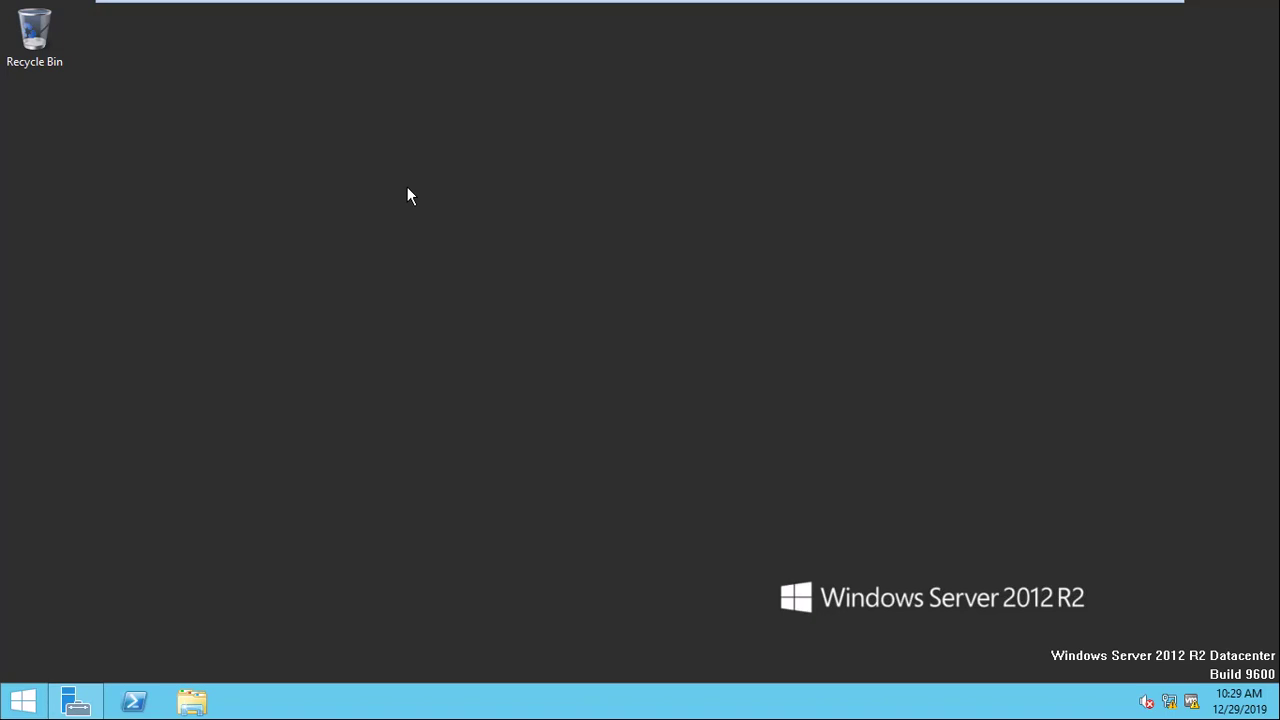
On the ISP server, close the finished Add Roles and Features Wizard and open Routing and Remote Access from Server Manager
{"action": "mouse_move", "coordinate": [1140, 8]}
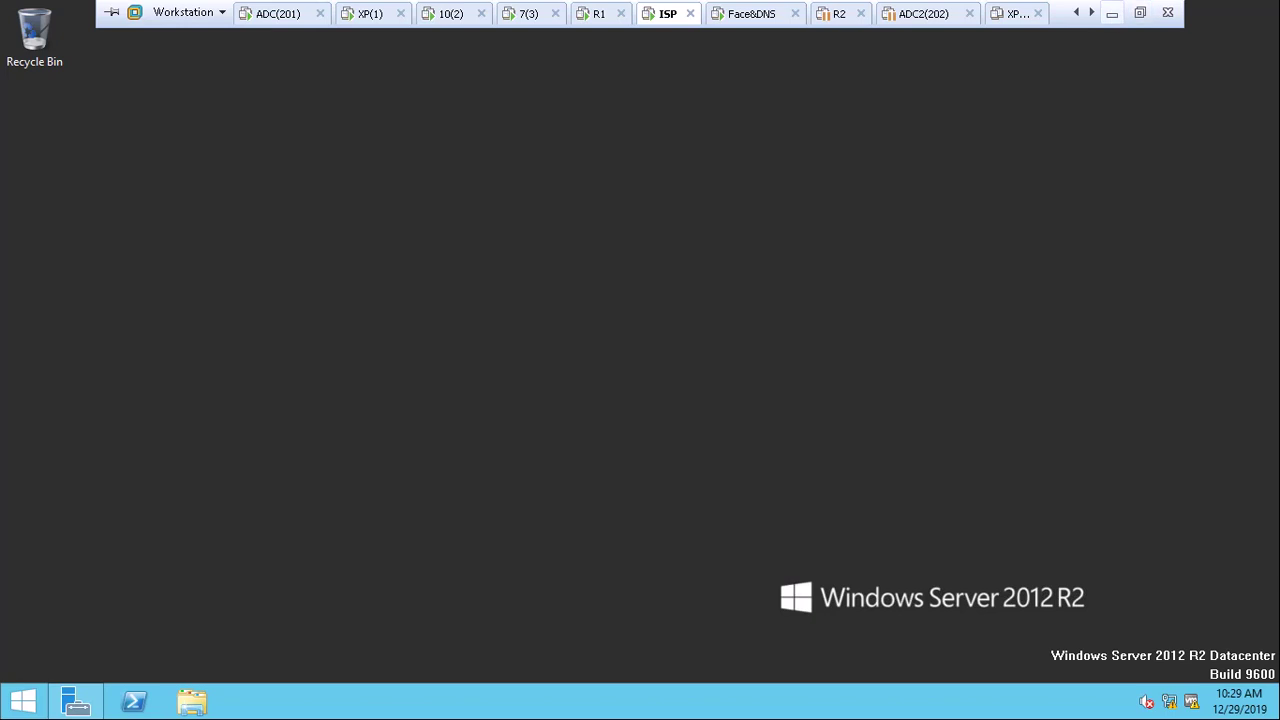
{"action": "left_click", "coordinate": [780, 14]}
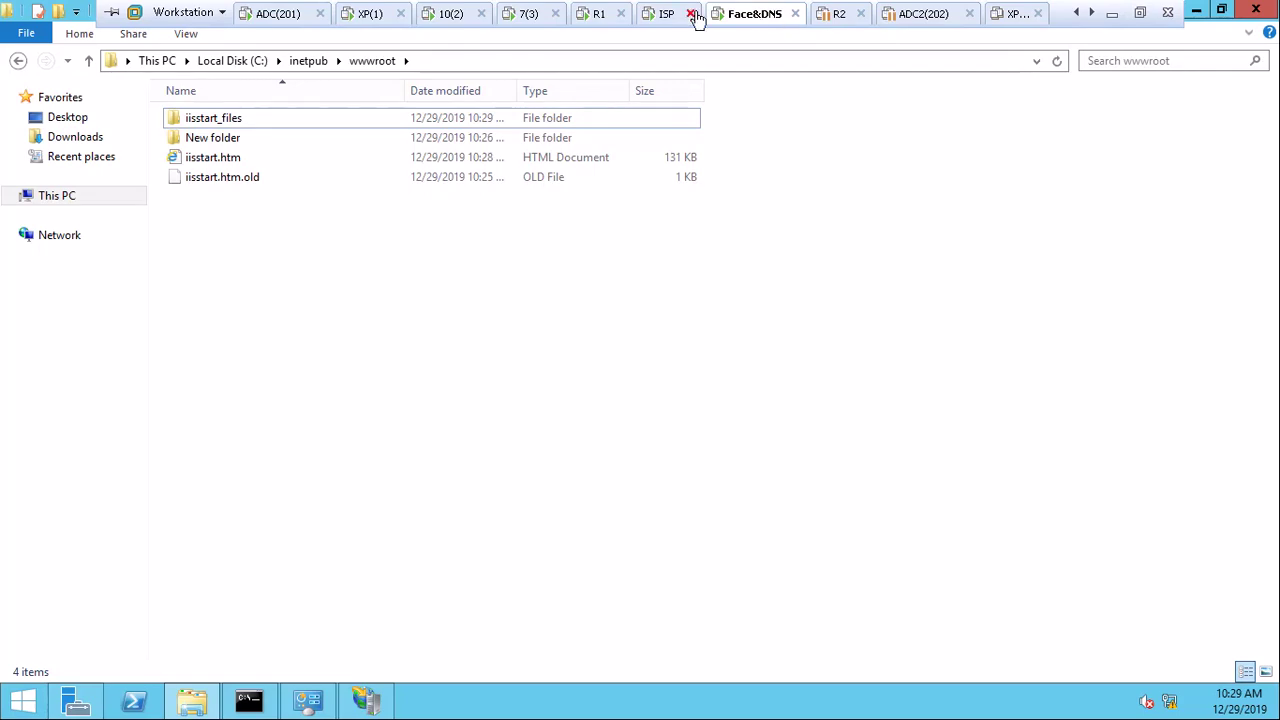
{"action": "left_click", "coordinate": [665, 14]}
{"action": "left_click", "coordinate": [74, 701]}
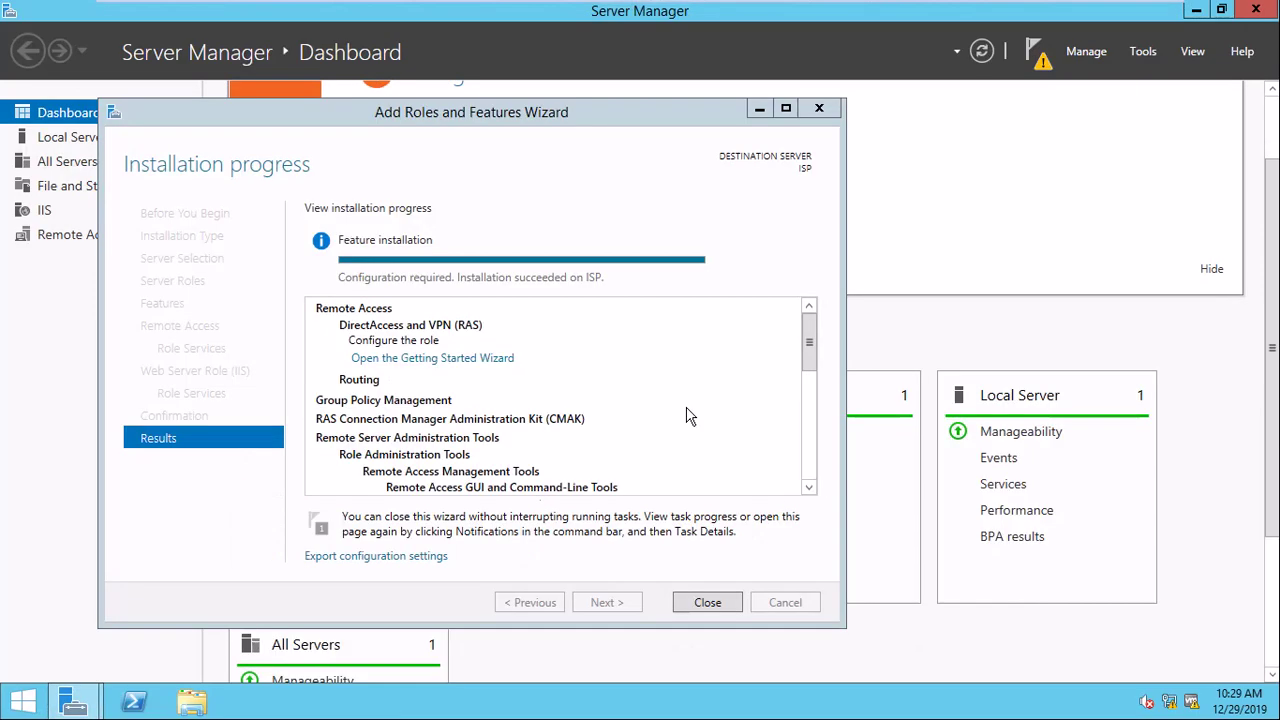
{"action": "left_click", "coordinate": [706, 602]}
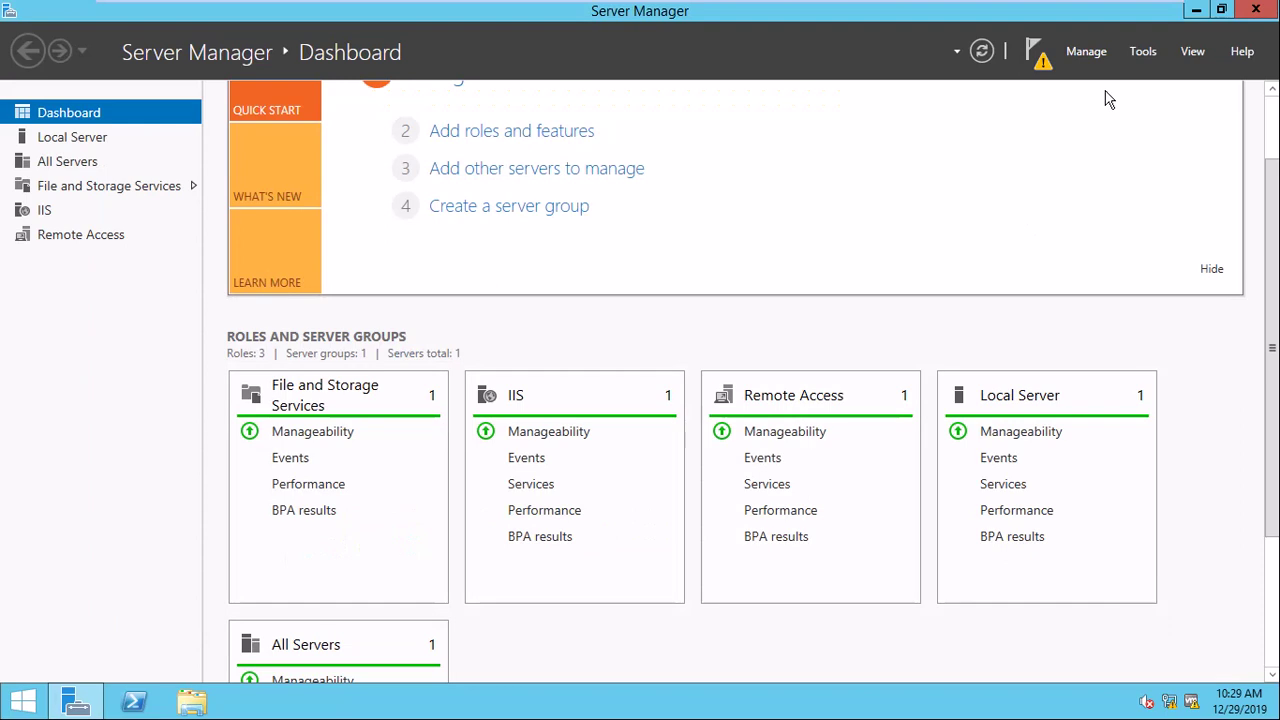
{"action": "left_click", "coordinate": [1143, 52]}
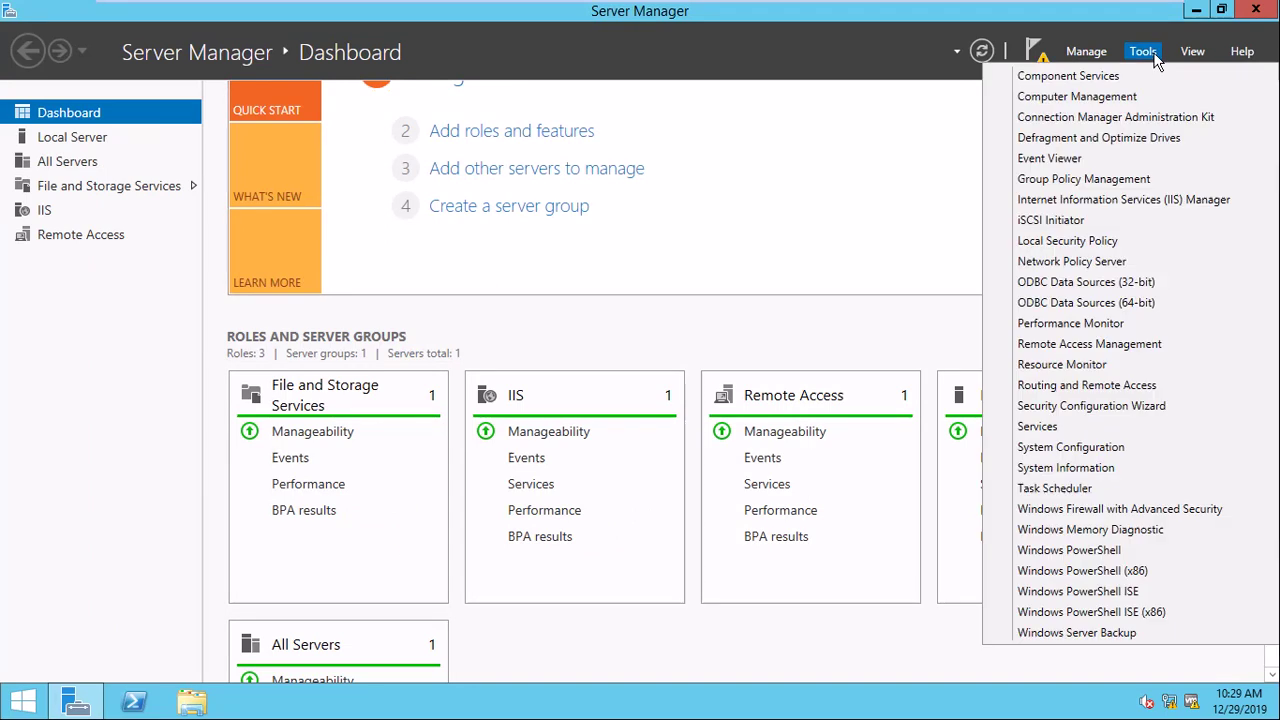
{"action": "left_click", "coordinate": [1086, 385]}
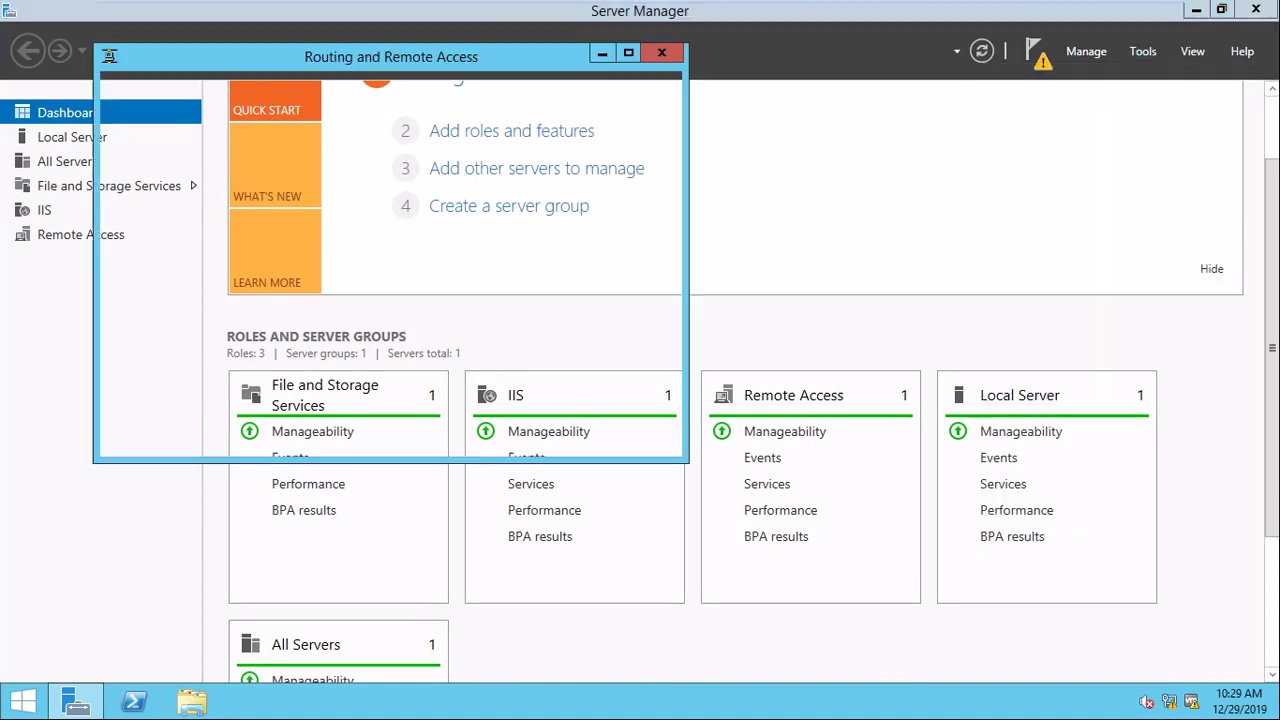
Review the internal networks behind R1 in the Packet Tracer topology Simple Routing.pkt, and return to the ISP virtual machine
{"action": "left_click", "coordinate": [1116, 20]}
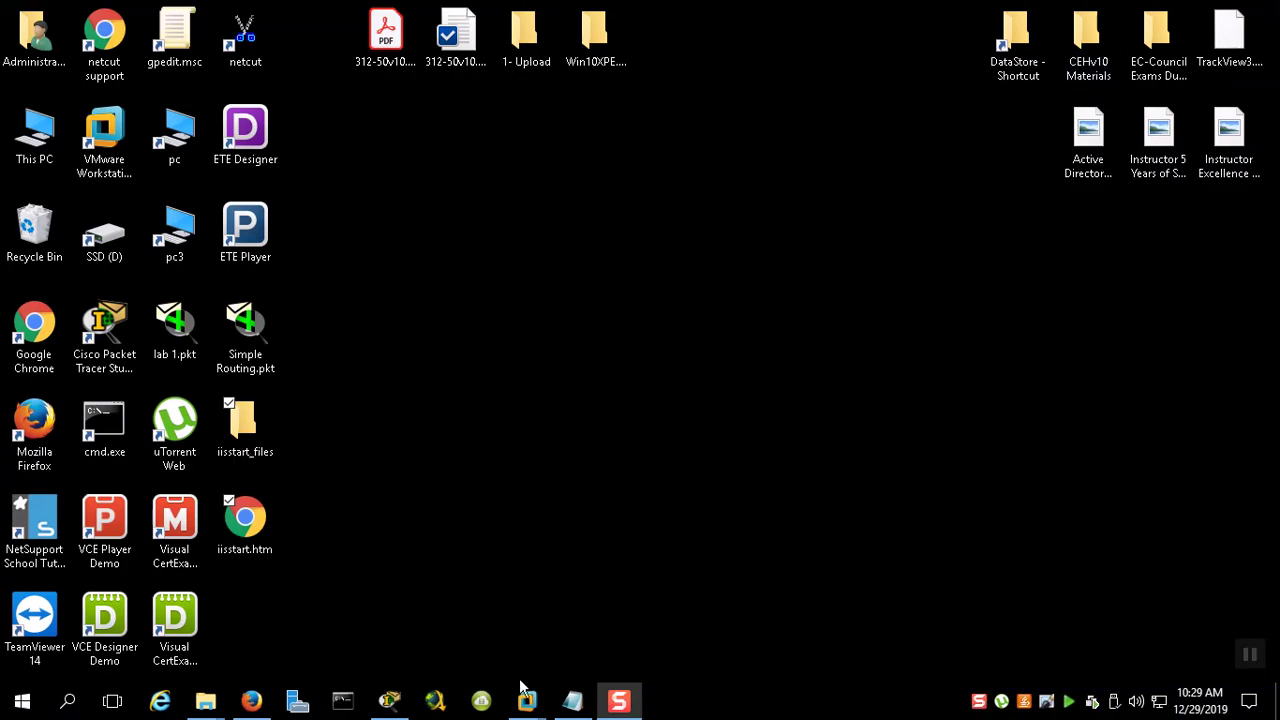
{"action": "mouse_move", "coordinate": [527, 700]}
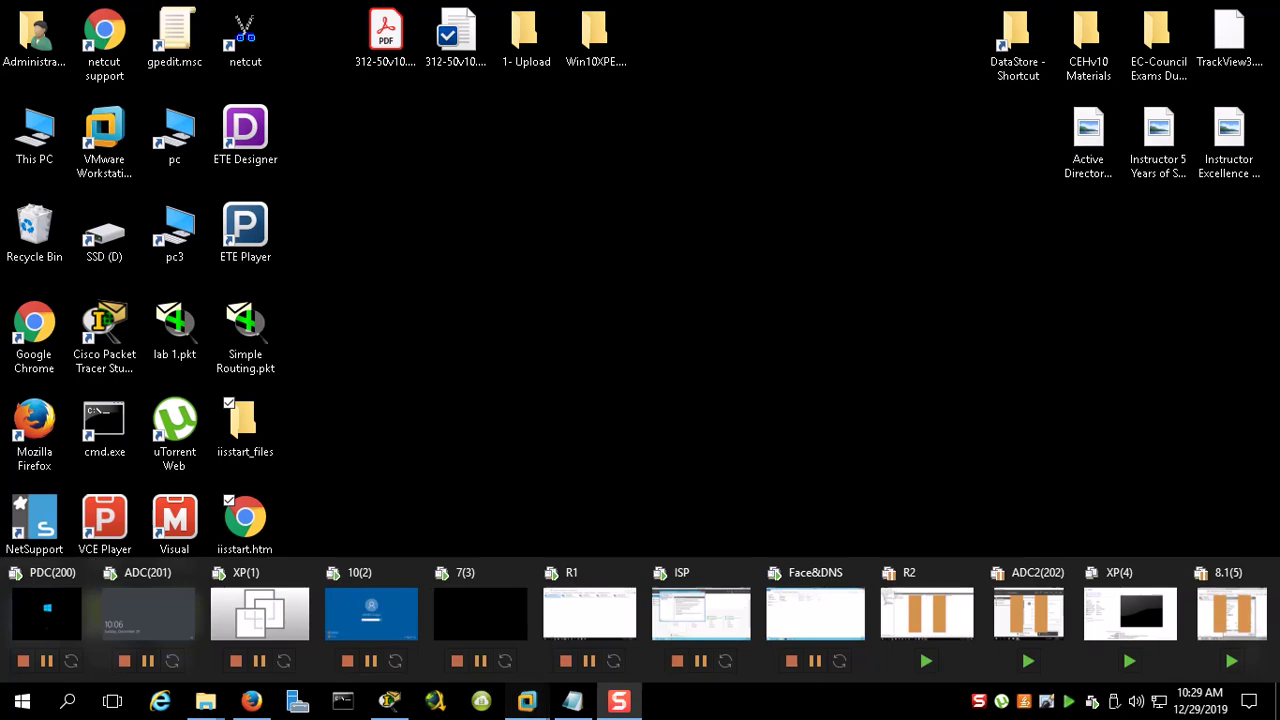
{"action": "left_click", "coordinate": [710, 610]}
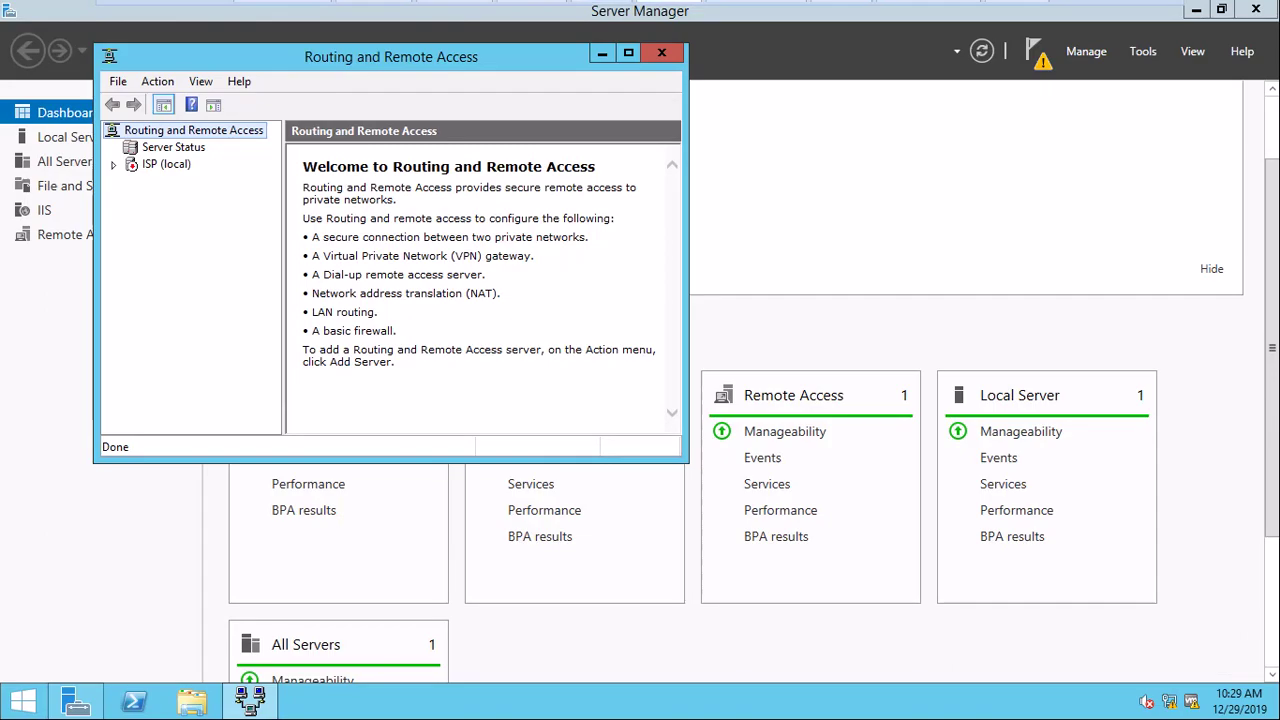
{"action": "left_click", "coordinate": [1112, 16]}
{"action": "left_click", "coordinate": [389, 700]}
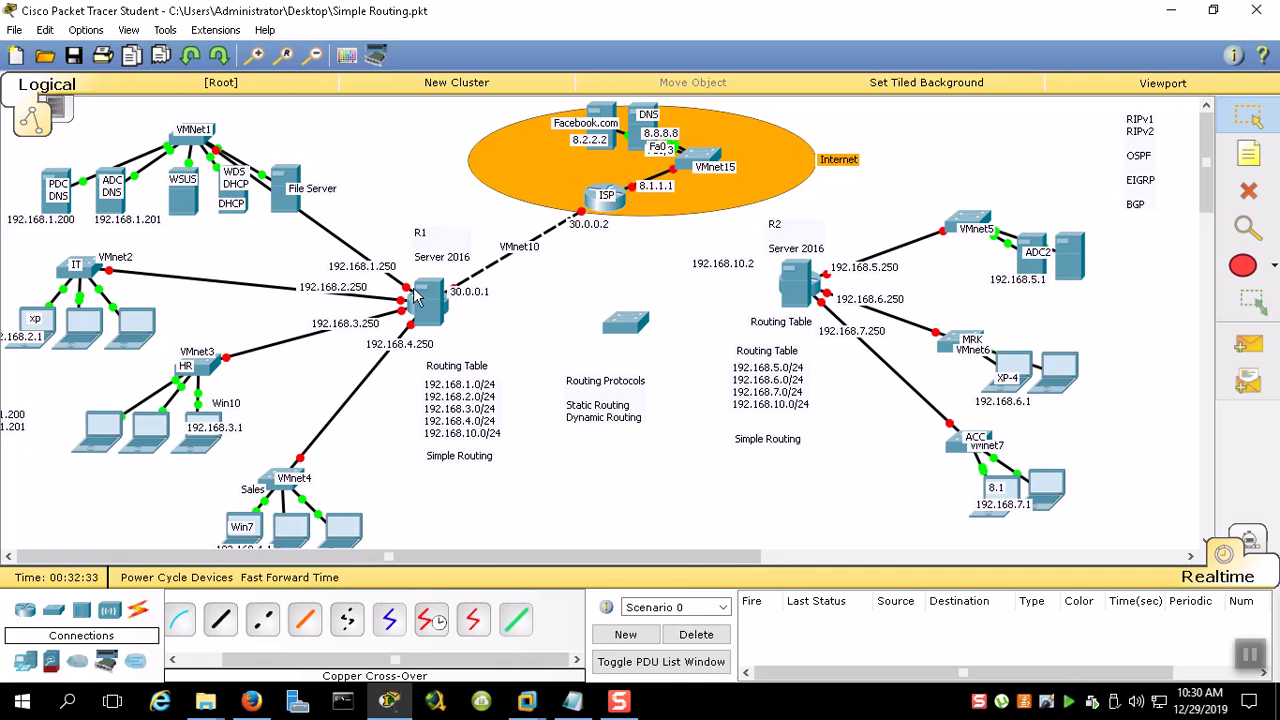
{"action": "left_click_drag", "start_coordinate": [338, 141], "coordinate": [76, 548]}
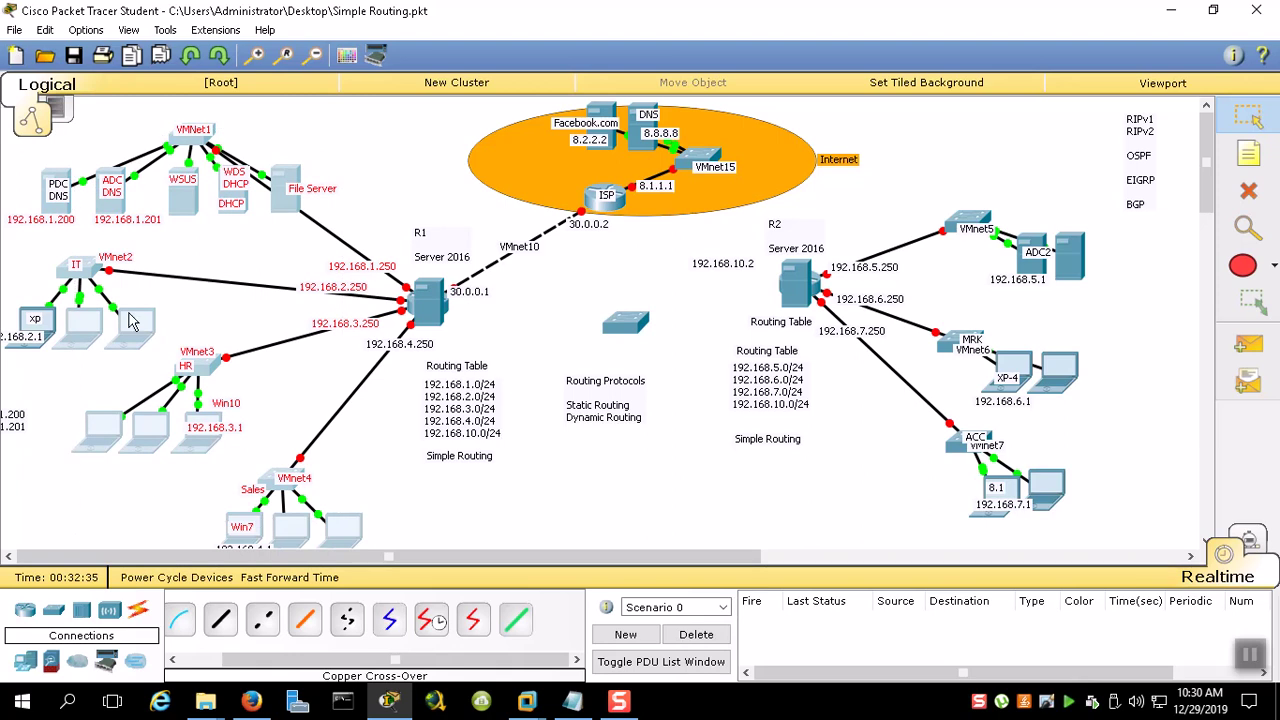
{"action": "left_click_drag", "start_coordinate": [329, 130], "coordinate": [92, 528]}
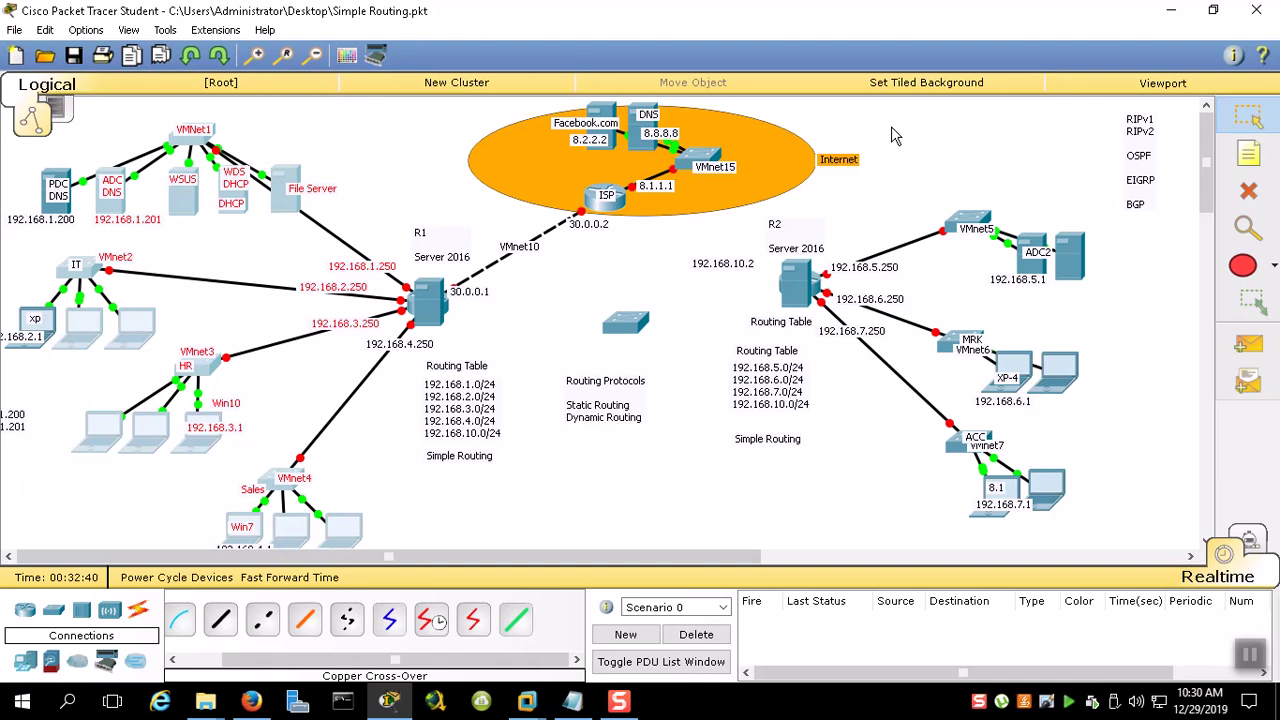
{"action": "left_click", "coordinate": [522, 708]}
{"action": "left_click", "coordinate": [705, 600]}
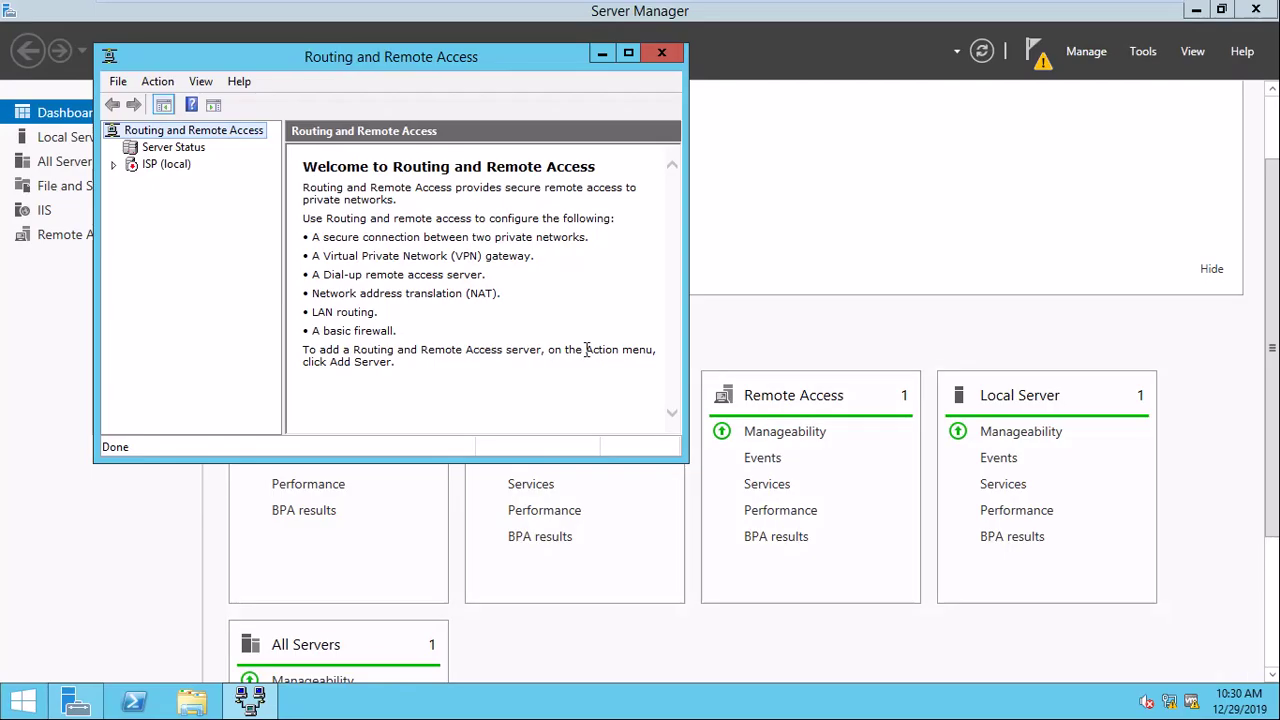
Configure and enable Routing and Remote Access on ISP (local) with a custom configuration for LAN routing, and start the service
{"action": "left_click", "coordinate": [622, 53]}
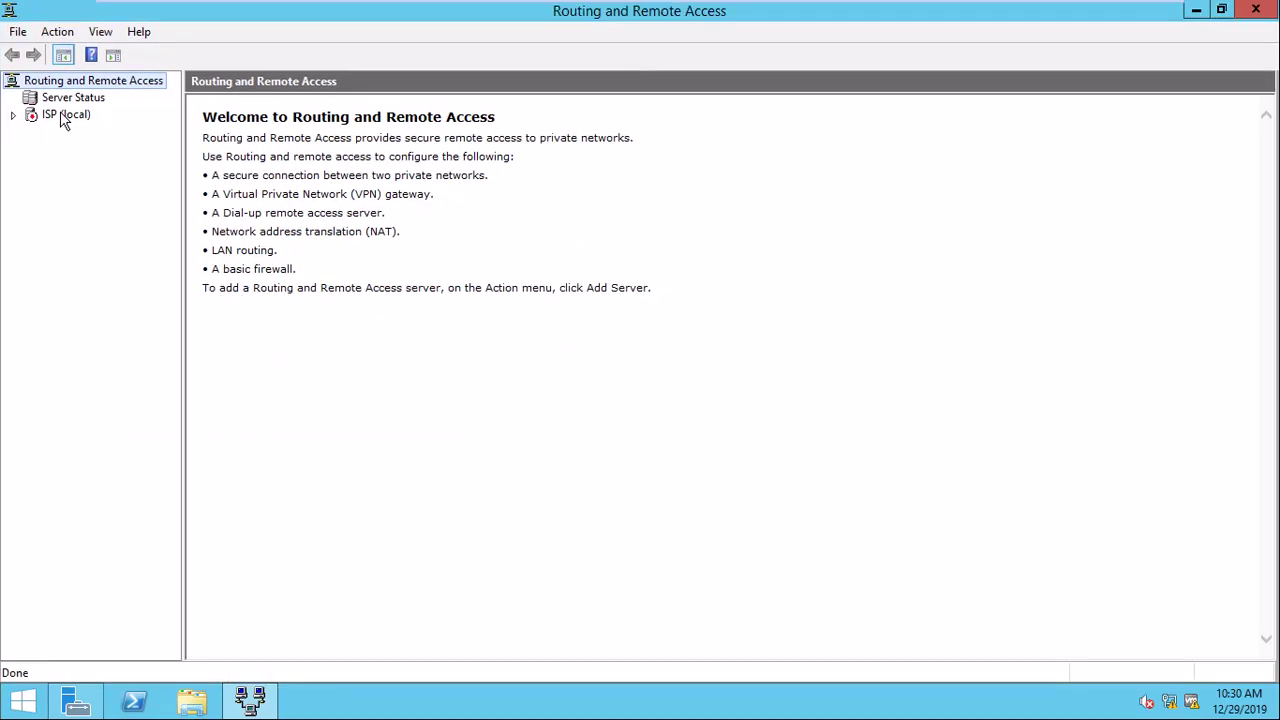
{"action": "left_click", "coordinate": [62, 116]}
{"action": "right_click", "coordinate": [60, 112]}
{"action": "left_click", "coordinate": [110, 124]}
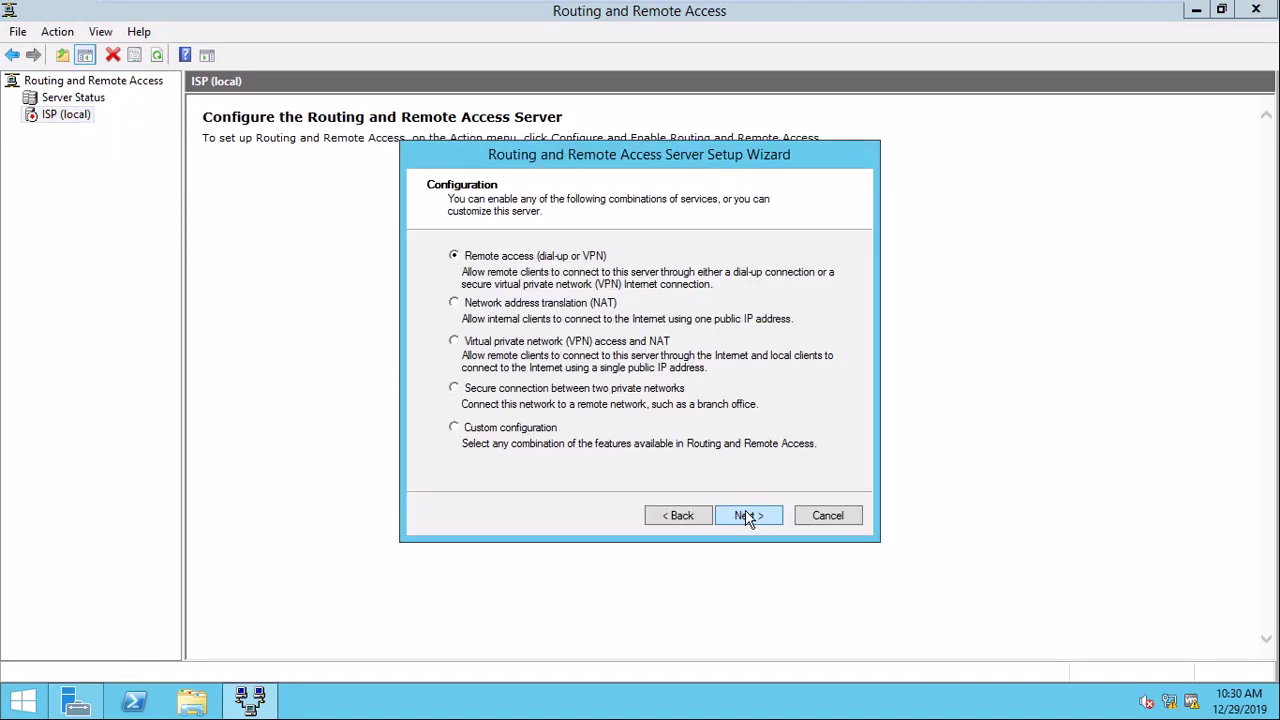
{"action": "left_click", "coordinate": [512, 429]}
{"action": "left_click", "coordinate": [738, 515]}
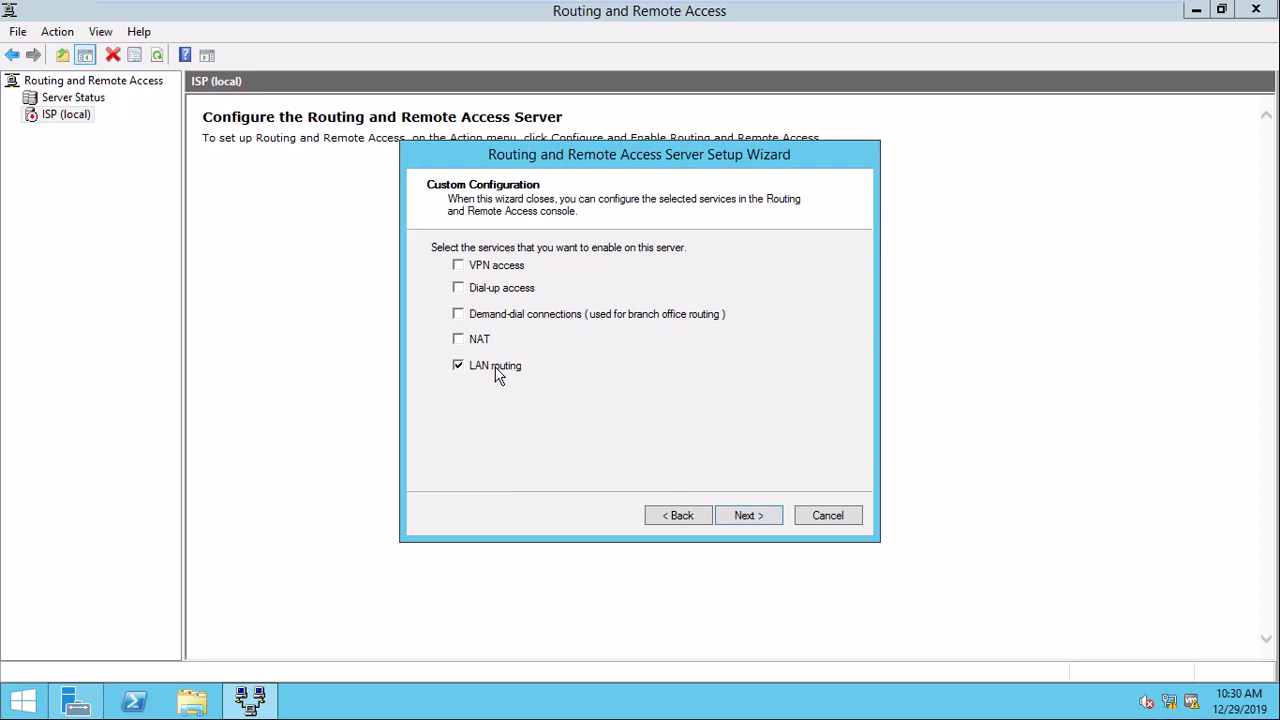
{"action": "left_click", "coordinate": [749, 518]}
{"action": "left_click", "coordinate": [750, 520]}
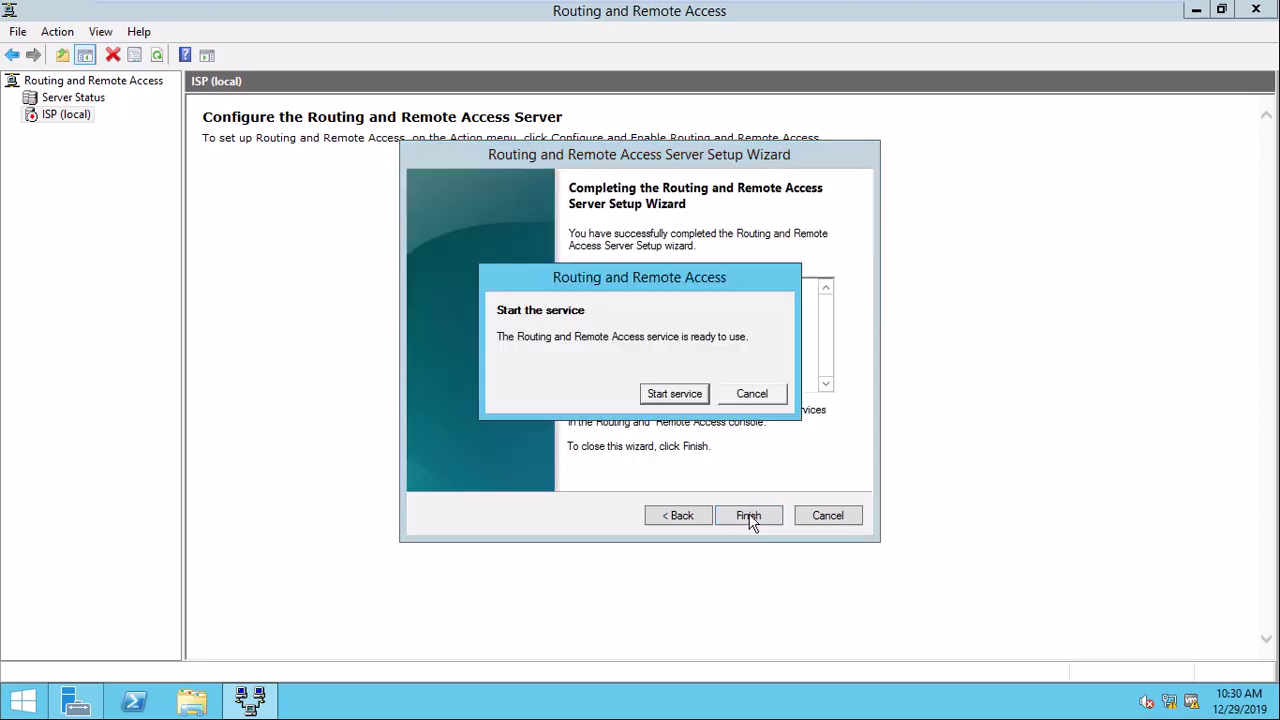
{"action": "left_click", "coordinate": [678, 394]}
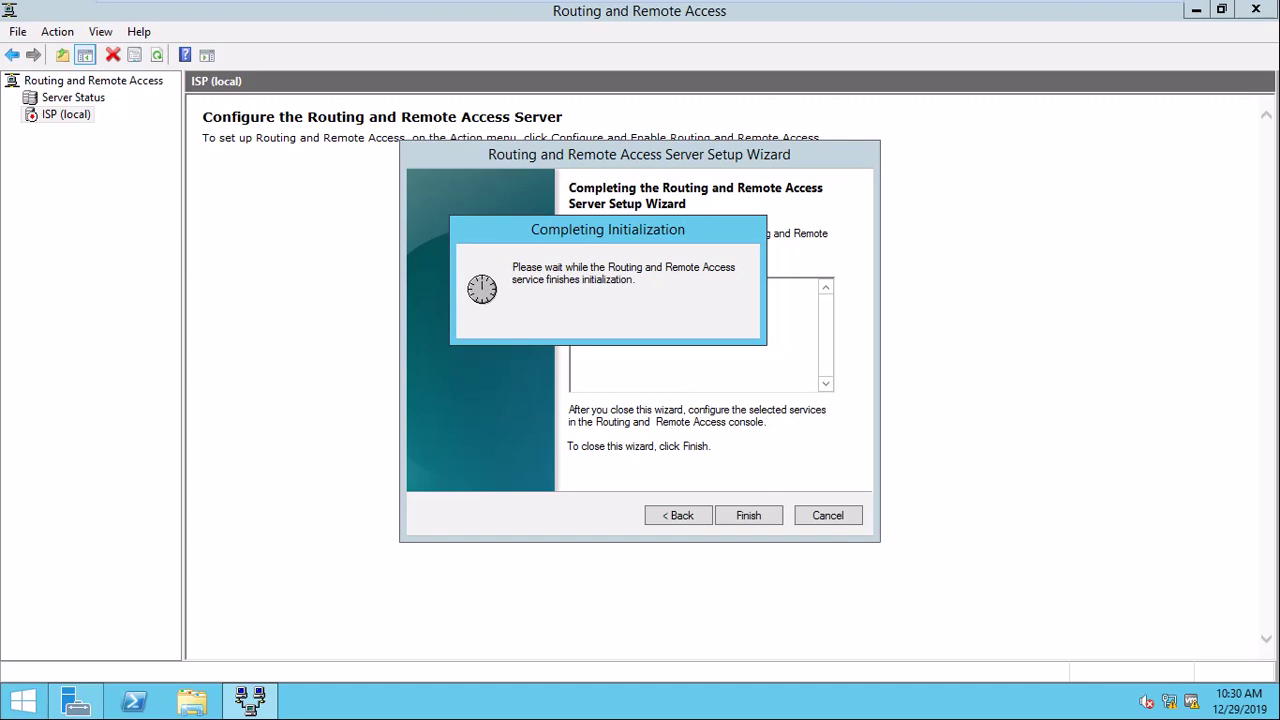
Expand the ISP (local) server in the Routing and Remote Access console tree
{"action": "mouse_move", "coordinate": [528, 5]}
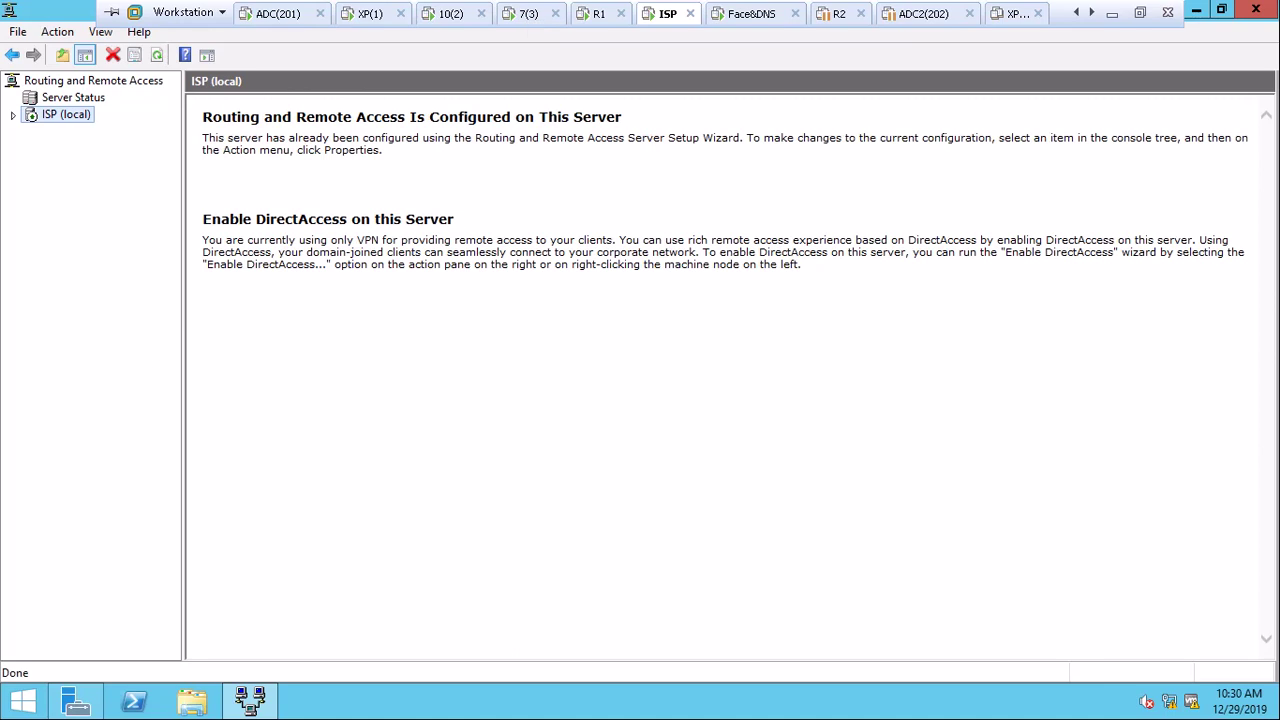
{"action": "double_click", "coordinate": [65, 116]}
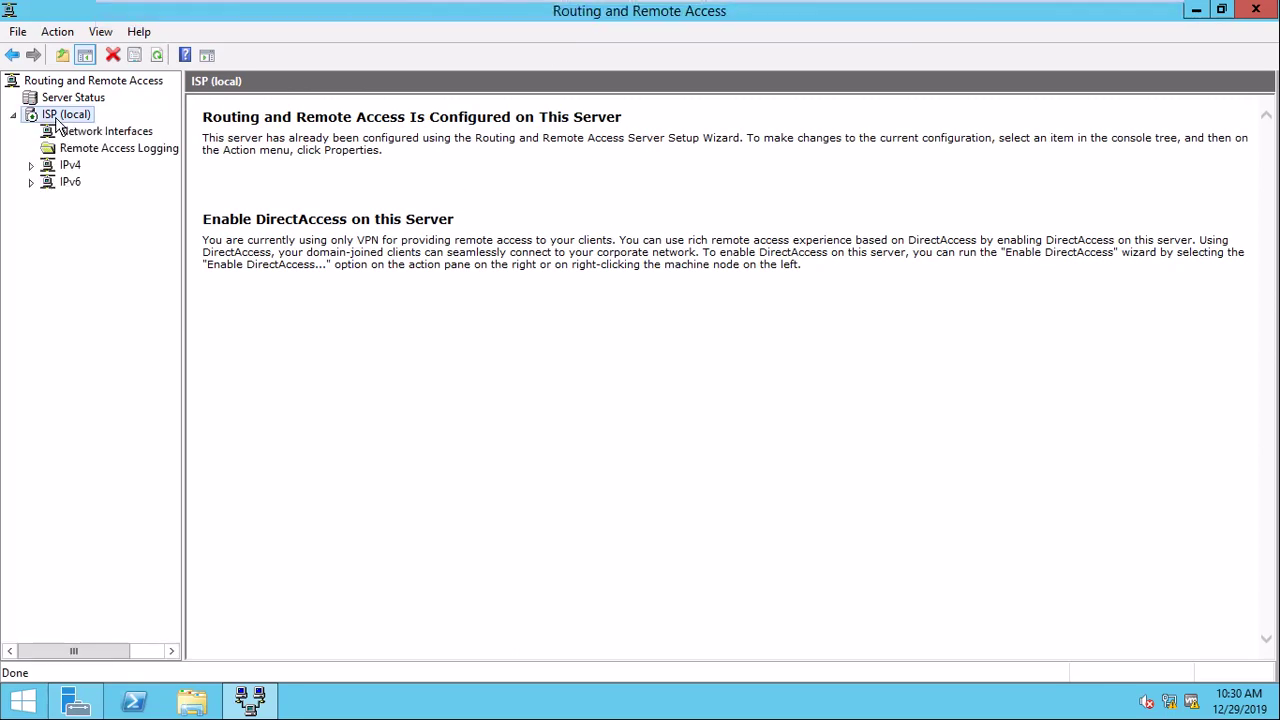
{"action": "mouse_move", "coordinate": [1140, 14]}
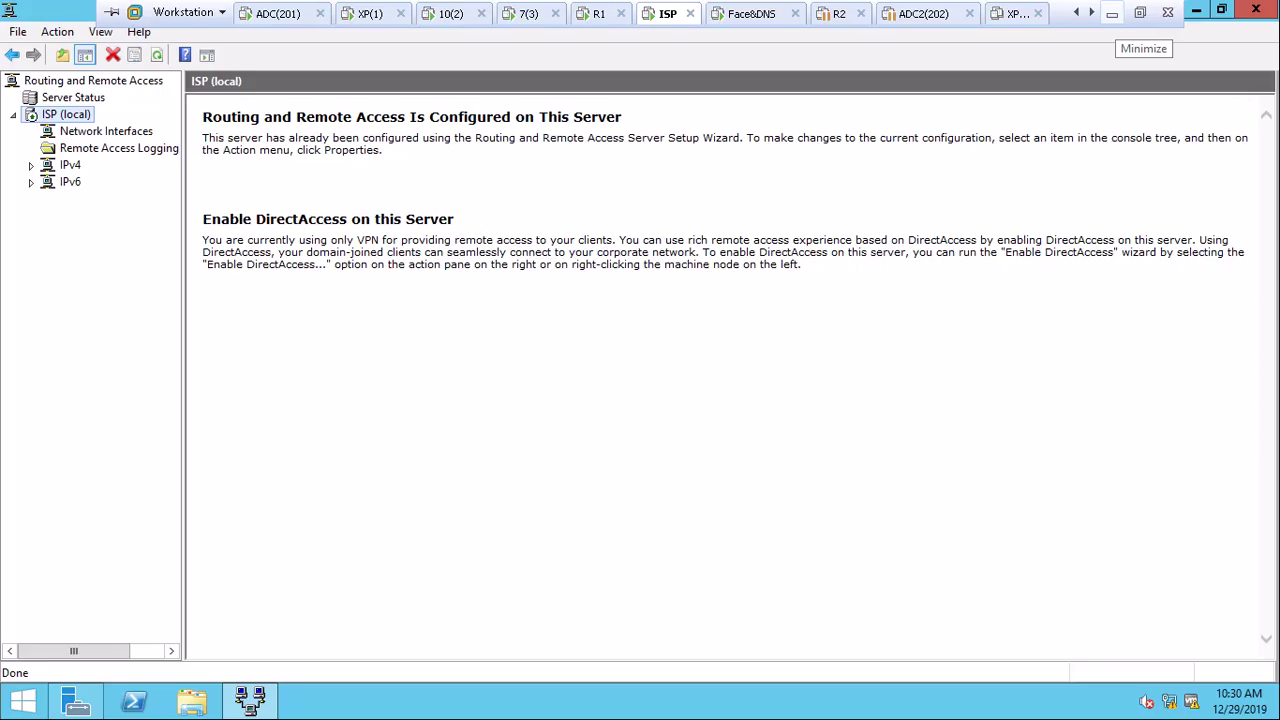
Check the ISP router's address facing R1 in the Packet Tracer topology and switch to the R1 virtual machine
{"action": "left_click", "coordinate": [1112, 13]}
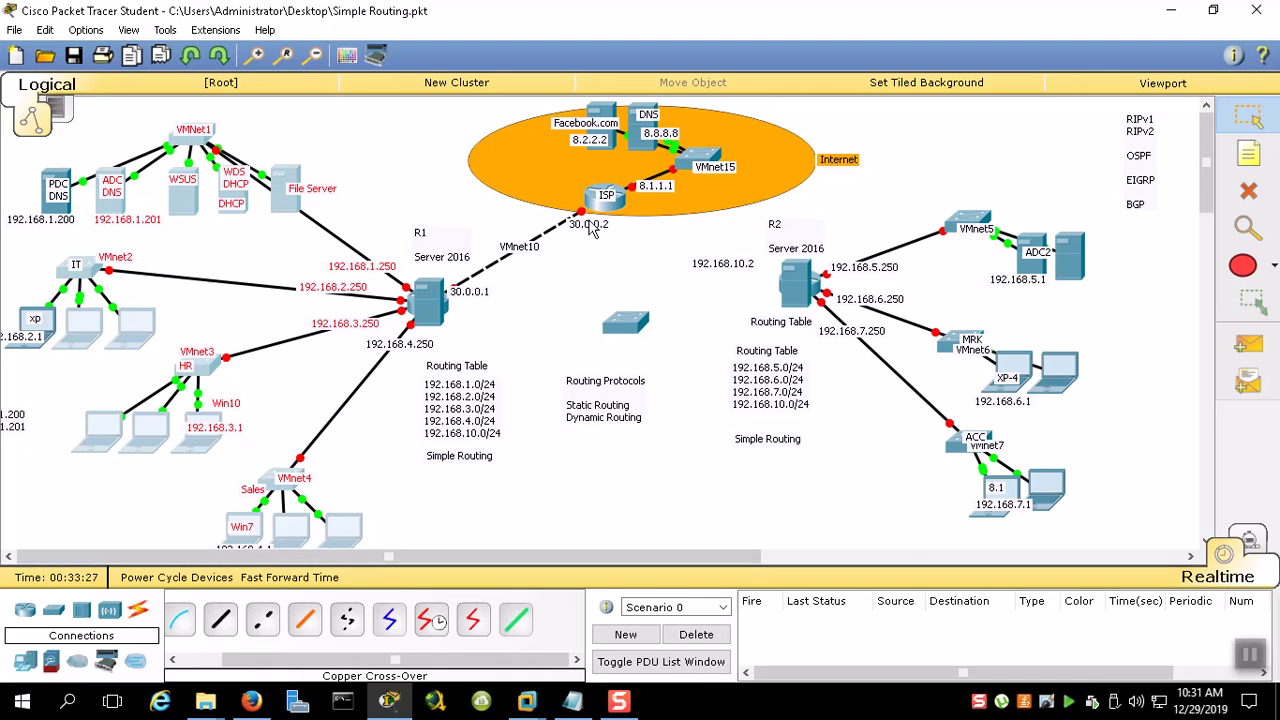
{"action": "mouse_move", "coordinate": [527, 700]}
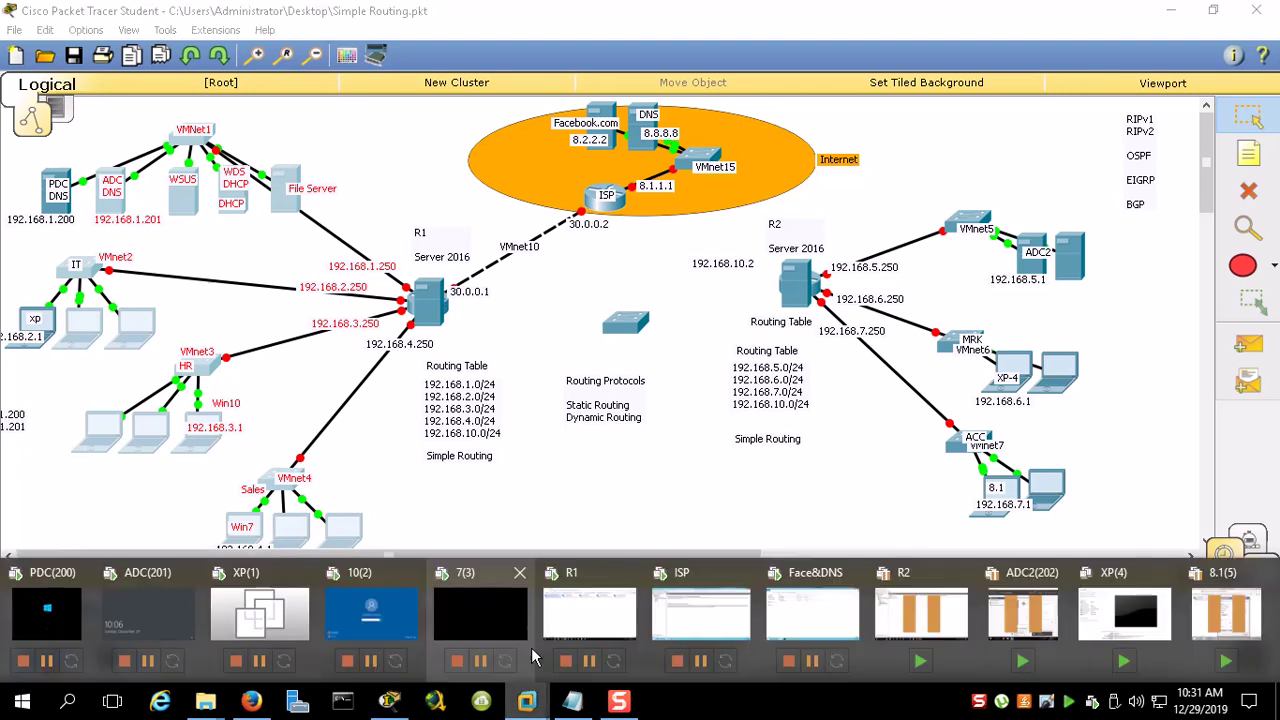
{"action": "left_click", "coordinate": [581, 601]}
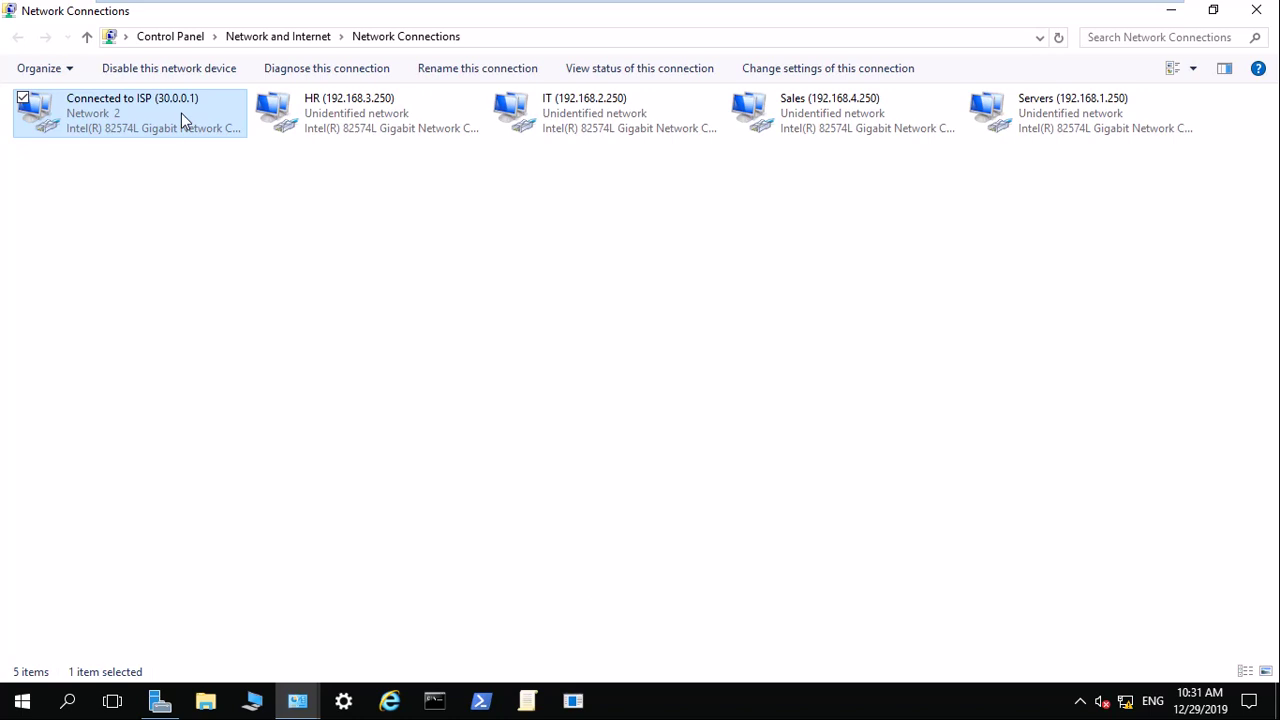
Set the IPv4 default gateway of R1's Connected to ISP (30.0.0.1) connection to the ISP router's address and apply the settings
{"action": "double_click", "coordinate": [181, 113]}
{"action": "left_click", "coordinate": [545, 502]}
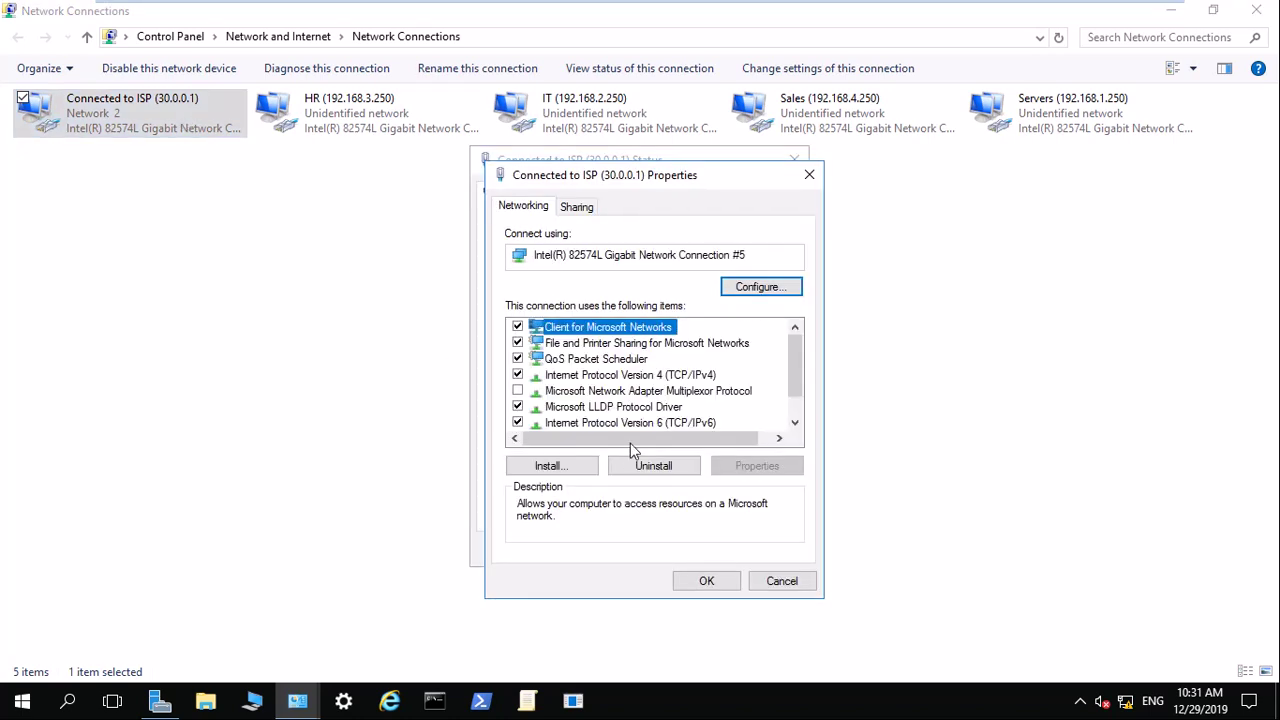
{"action": "double_click", "coordinate": [668, 378]}
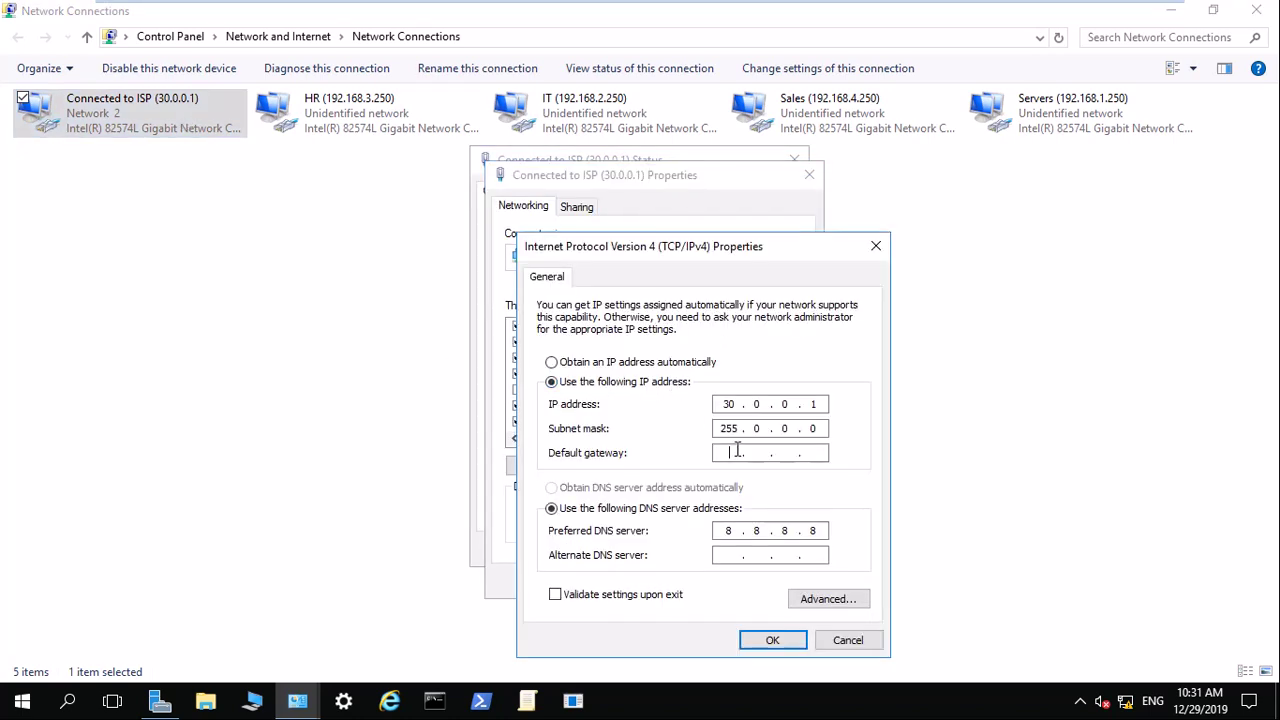
{"action": "left_click", "coordinate": [766, 641]}
{"action": "left_click", "coordinate": [707, 582]}
{"action": "left_click", "coordinate": [768, 550]}
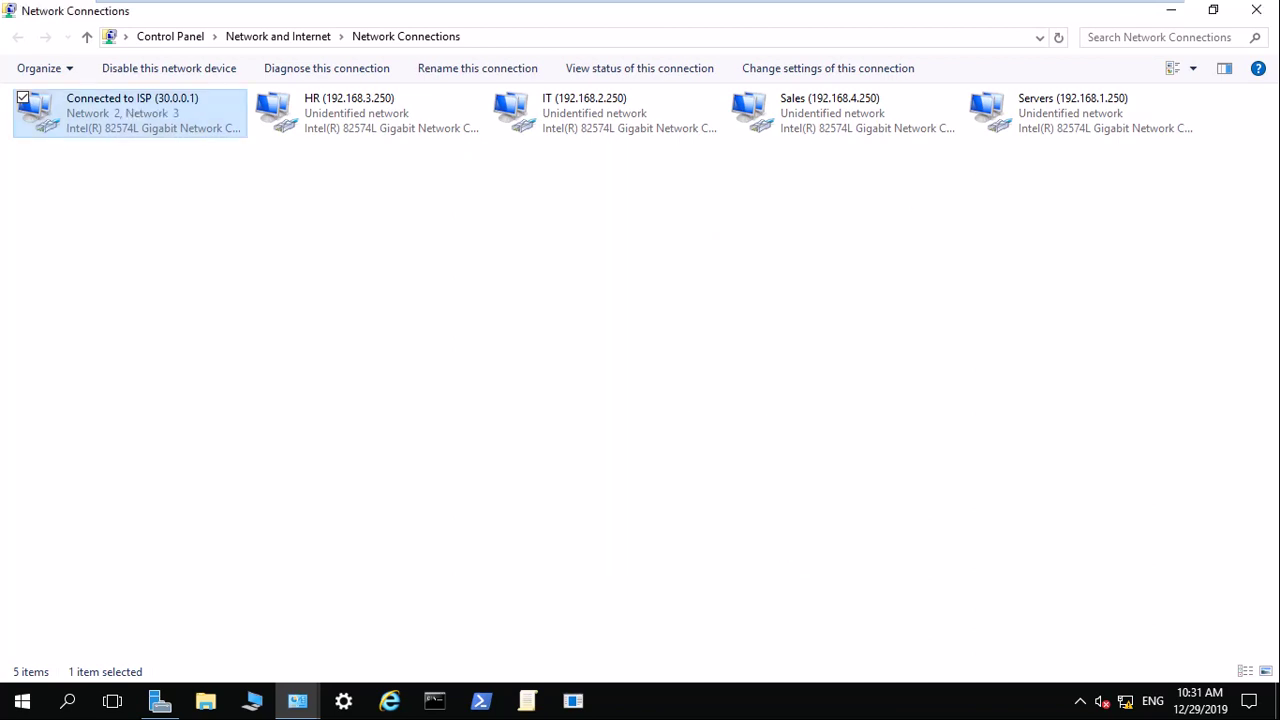
Allow R1 to be discoverable on Network 3 and close Network Connections and the Network and Sharing Center
{"action": "left_click", "coordinate": [1262, 18]}
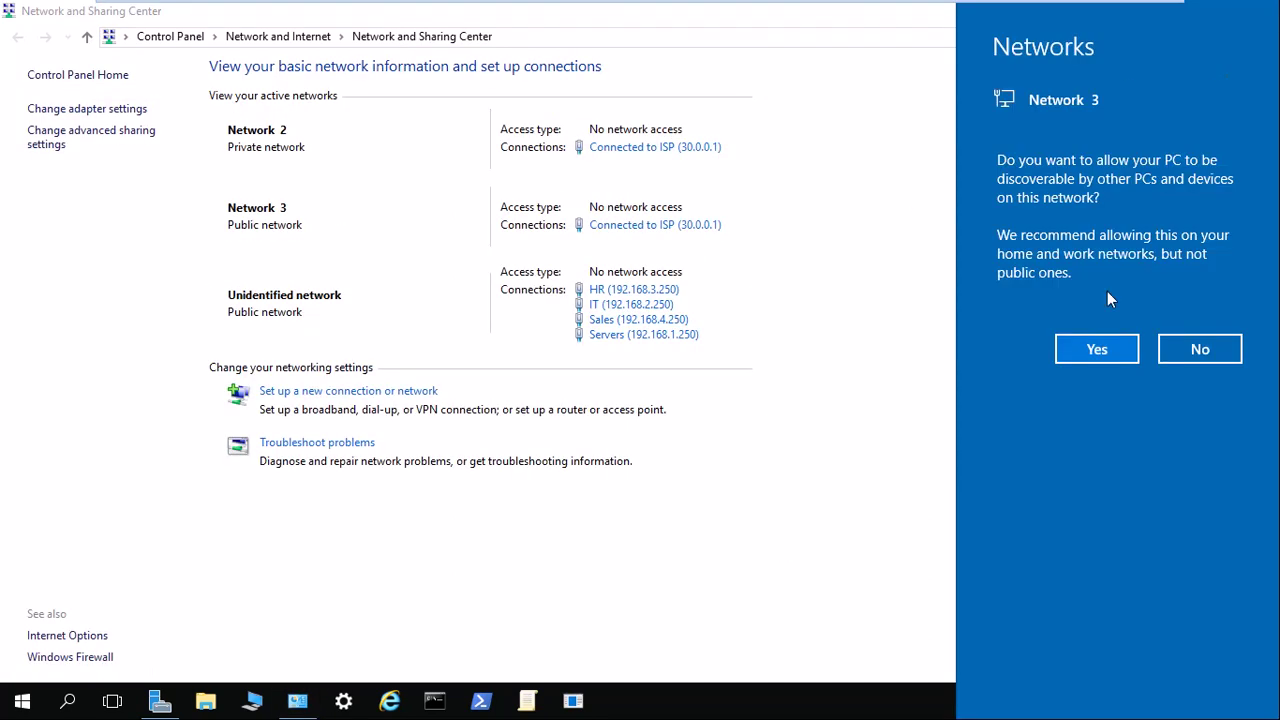
{"action": "left_click", "coordinate": [1108, 345]}
{"action": "left_click", "coordinate": [1258, 12]}
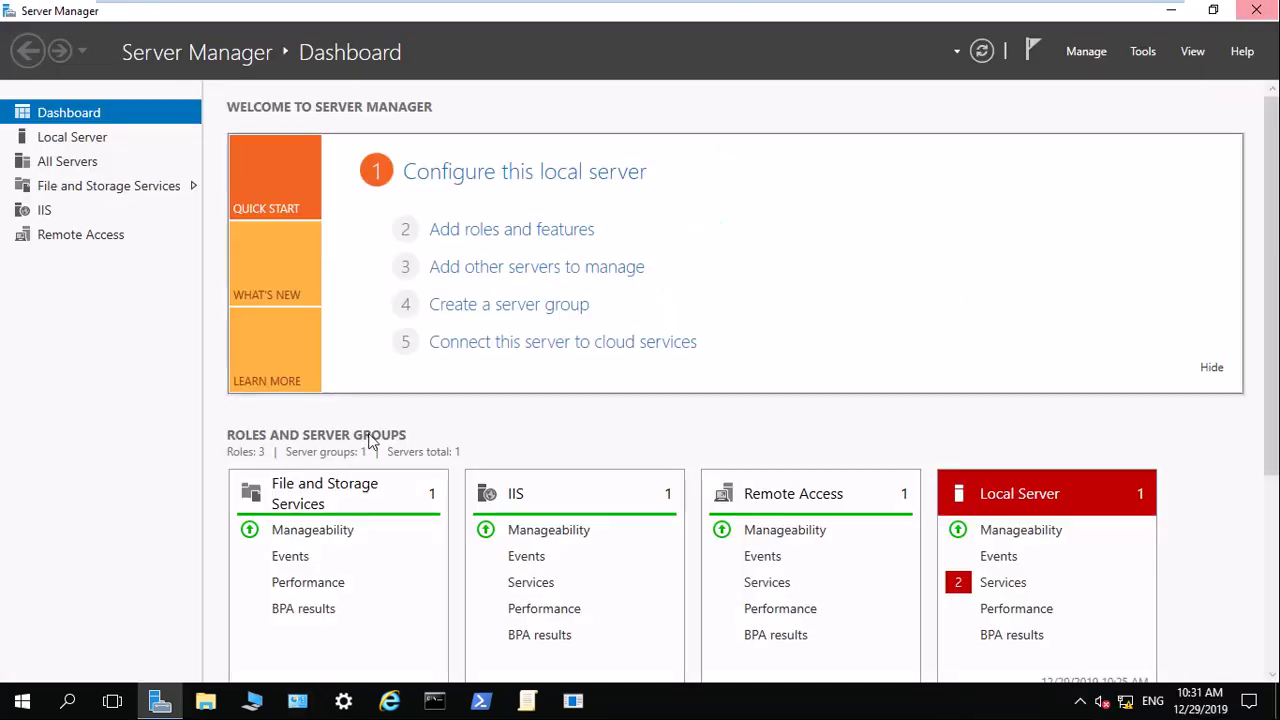
{"action": "left_click", "coordinate": [405, 700]}
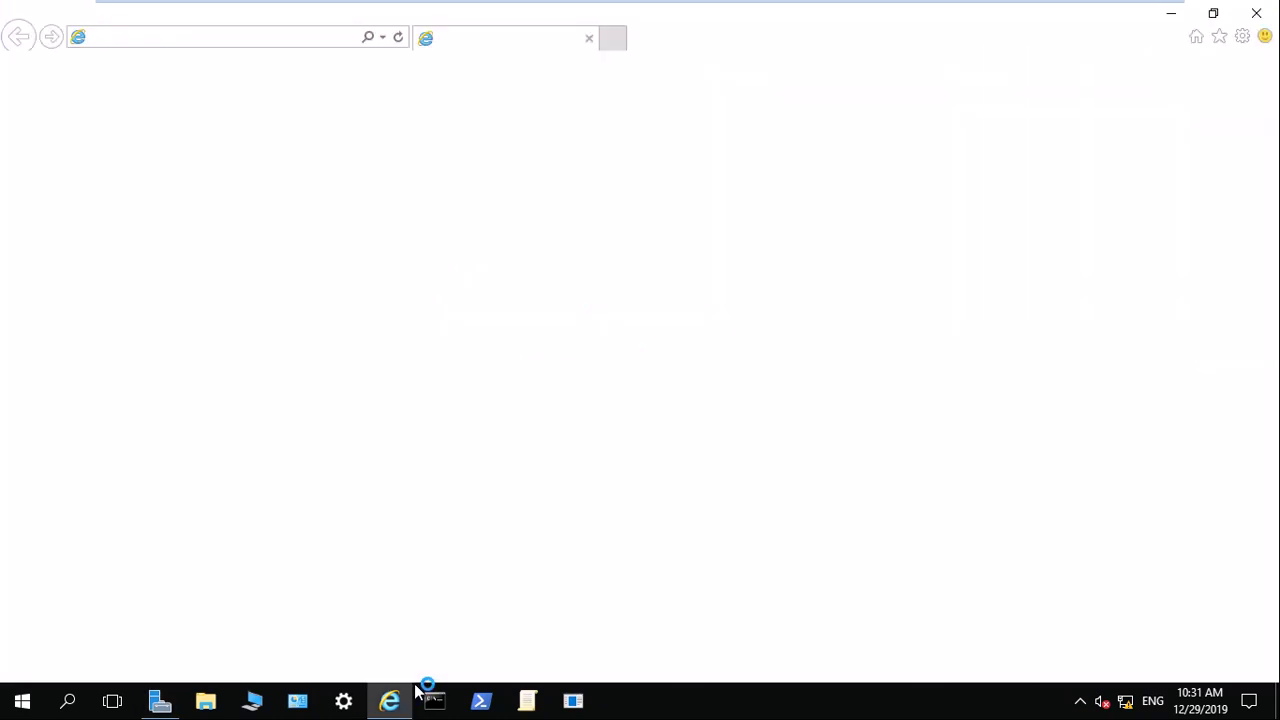
{"action": "left_click", "coordinate": [271, 41]}
{"action": "type", "text": "www.fa"}
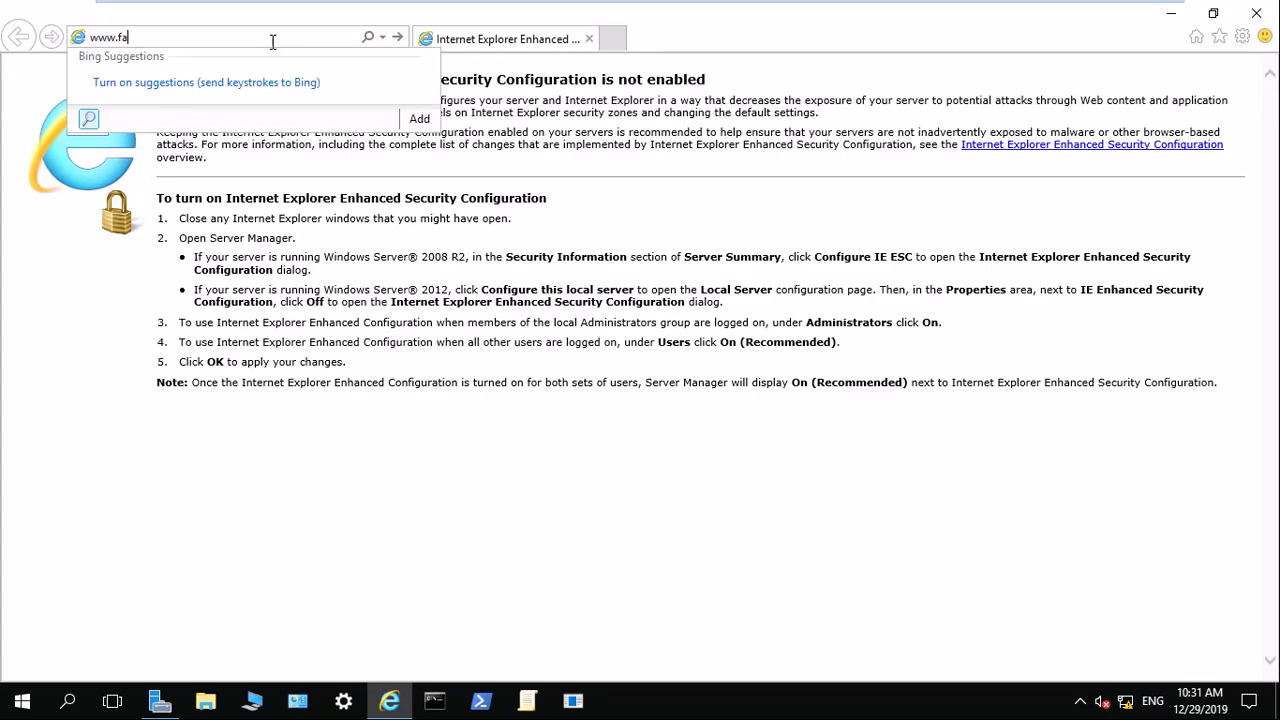
{"action": "type", "text": "cebook.com"}
{"action": "key", "text": "Return"}
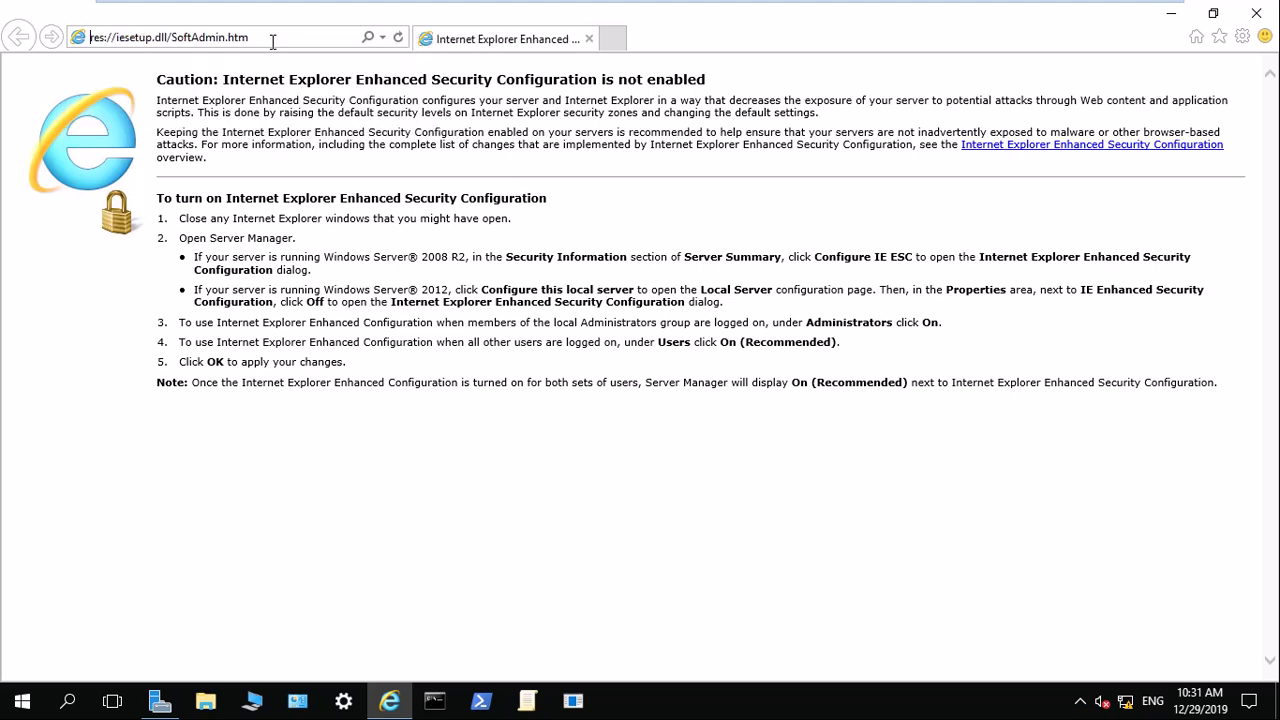
{"action": "left_click", "coordinate": [434, 700]}
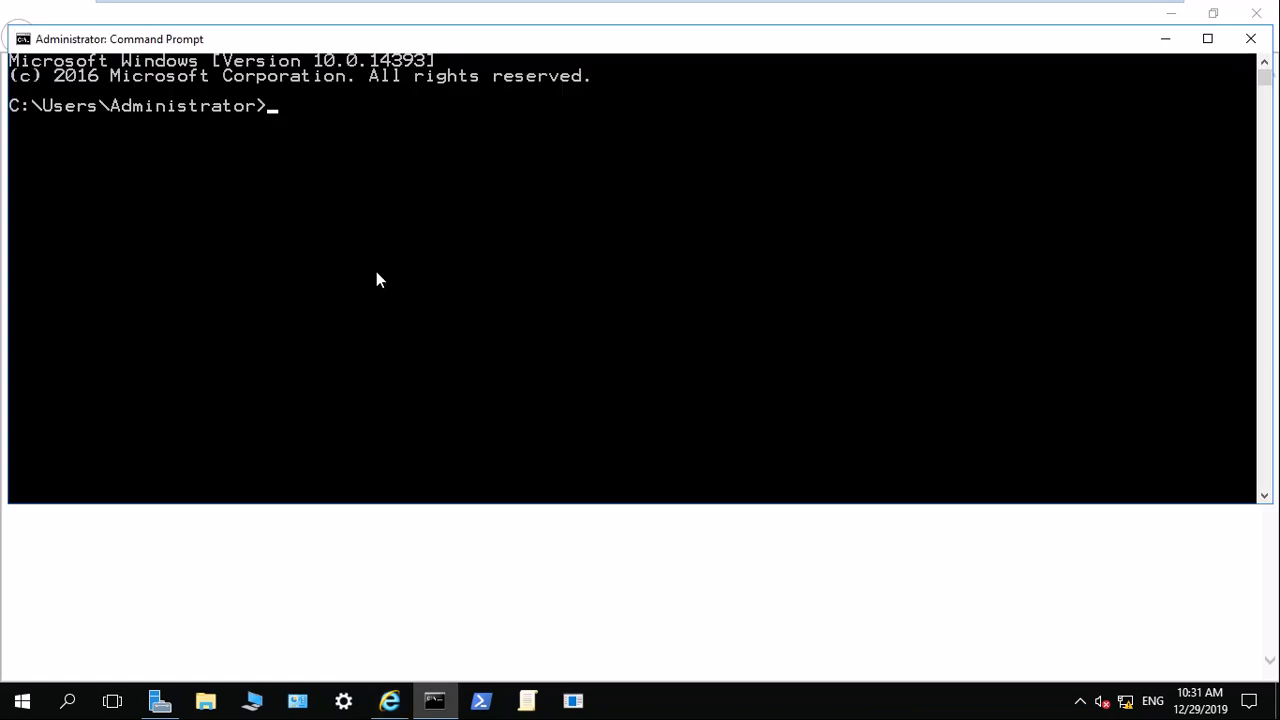
{"action": "type", "text": "ping www.facebo"}
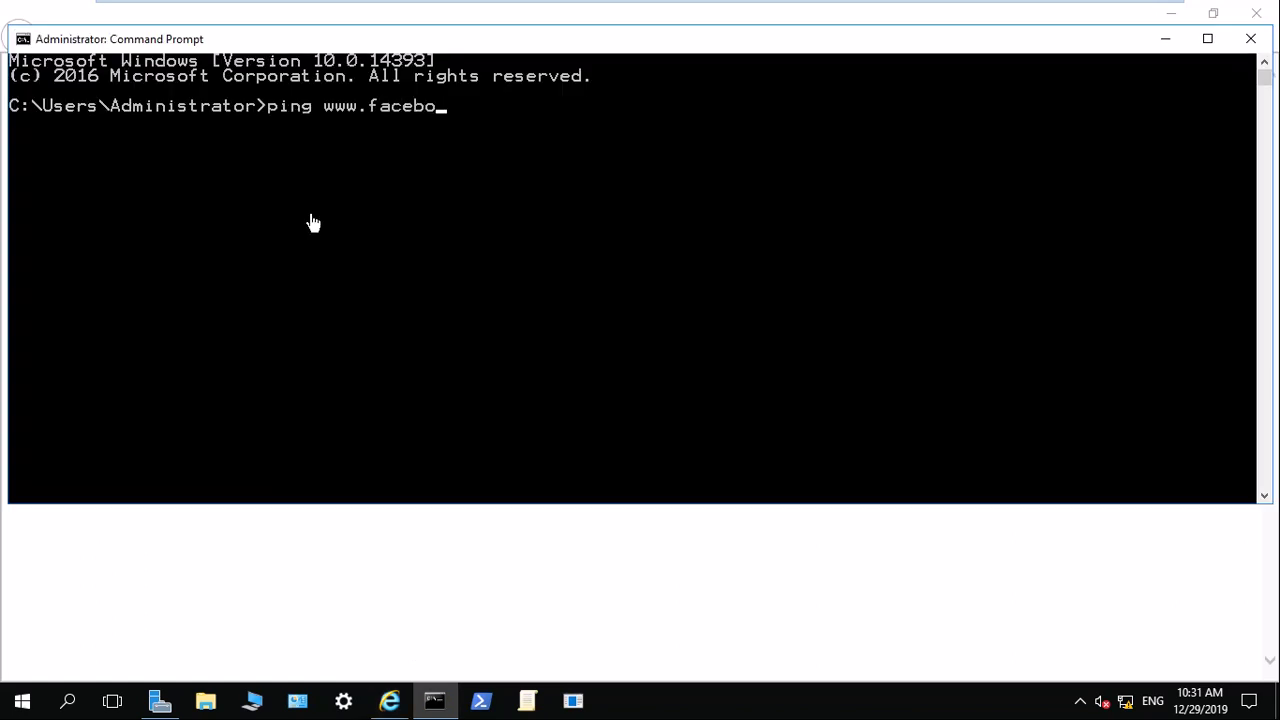
{"action": "type", "text": "ok.com"}
{"action": "key", "text": "Return"}
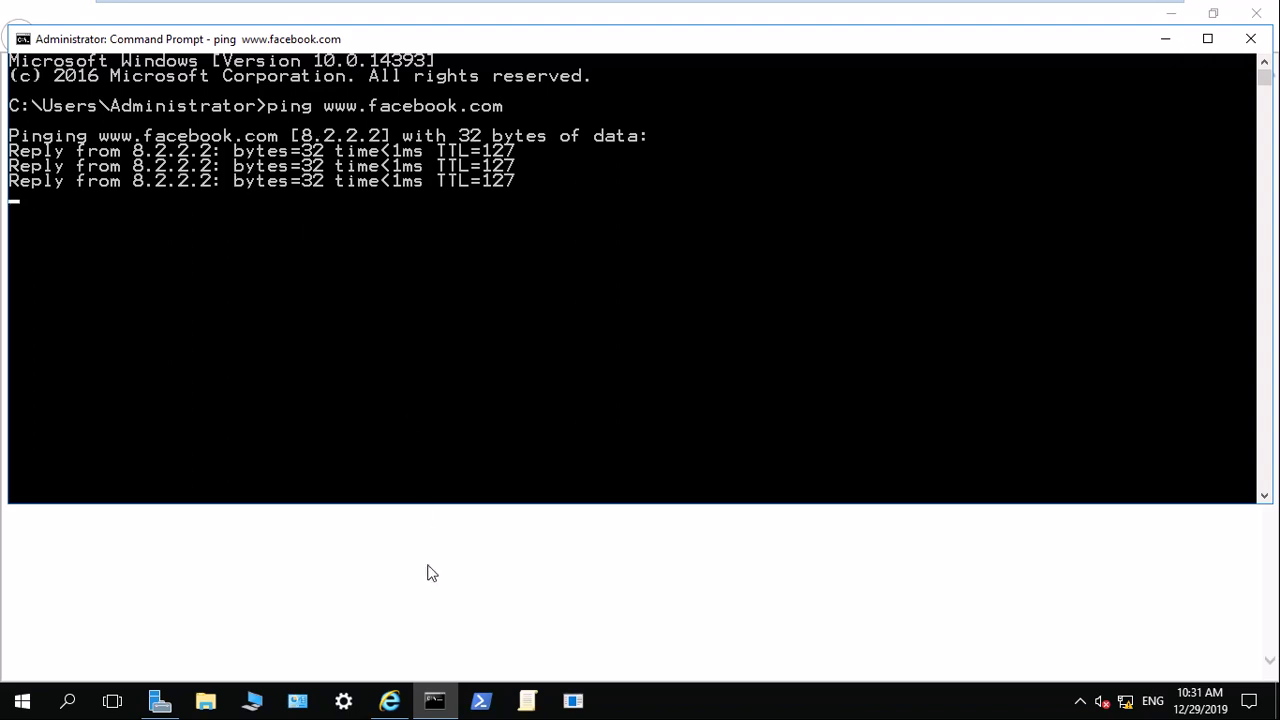
{"action": "left_click", "coordinate": [427, 526]}
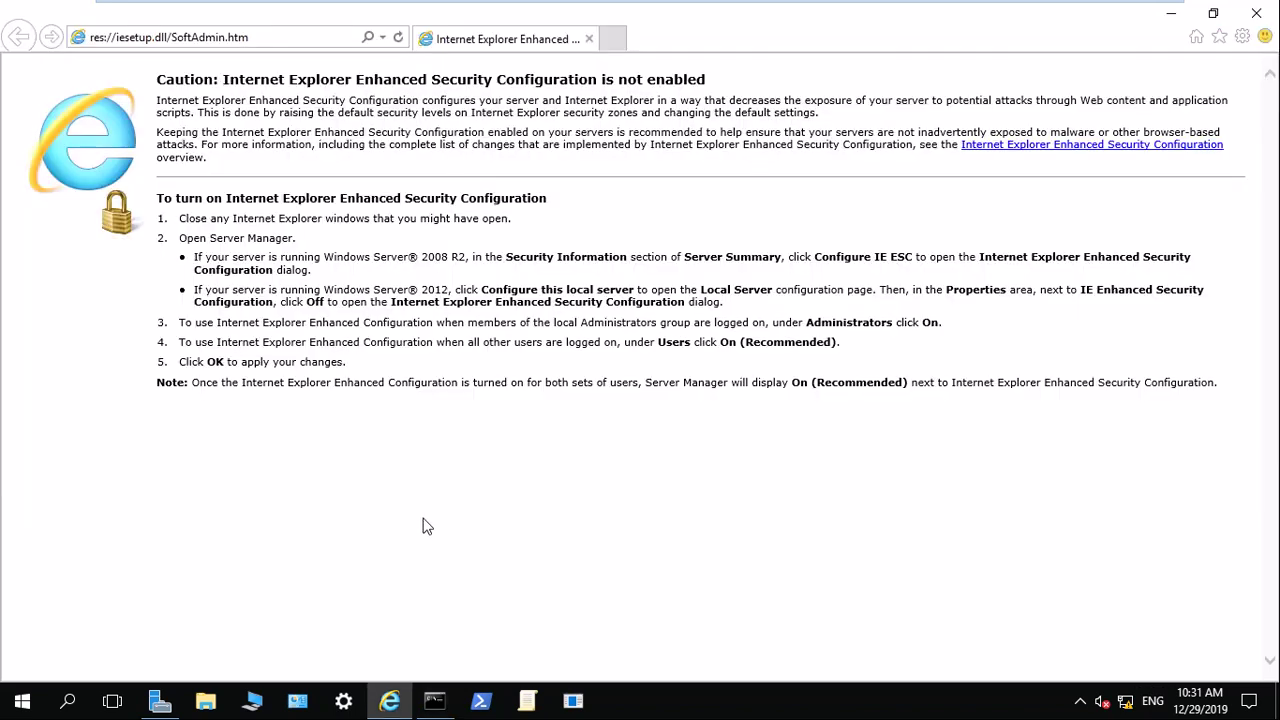
{"action": "left_click", "coordinate": [385, 40]}
{"action": "type", "text": "www.f"}
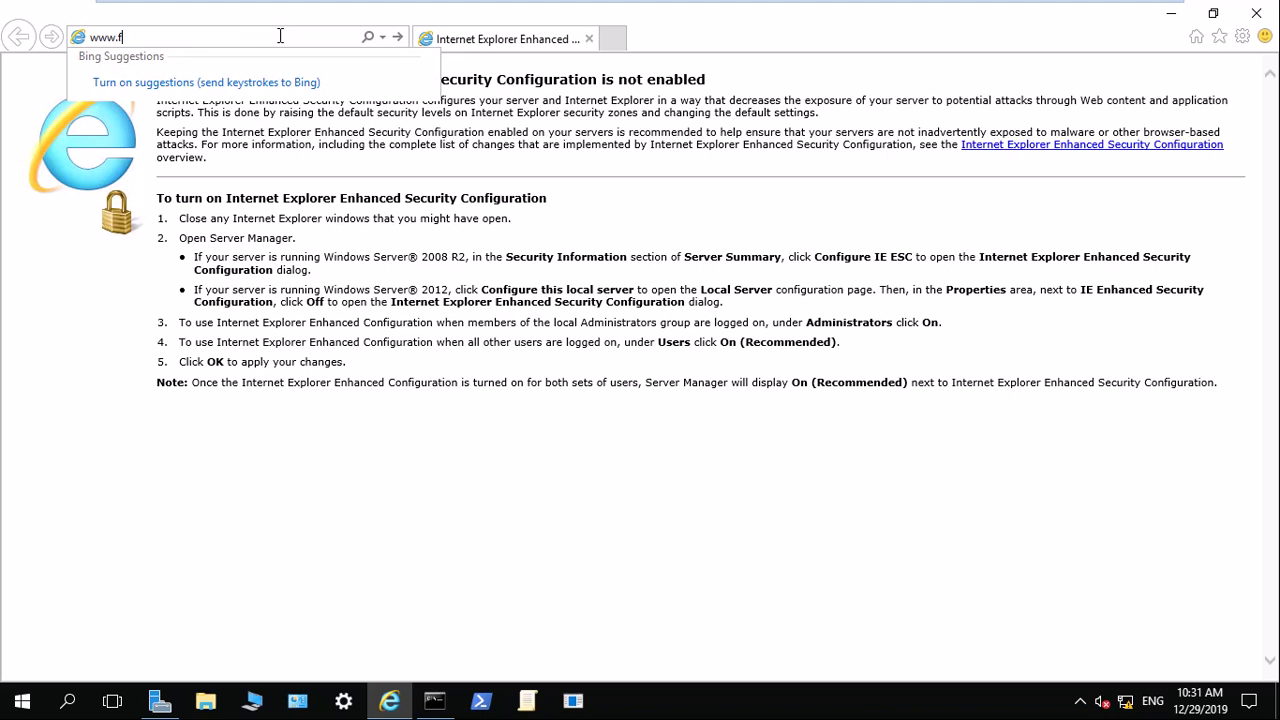
{"action": "type", "text": "acebook.com"}
{"action": "key", "text": "Return"}
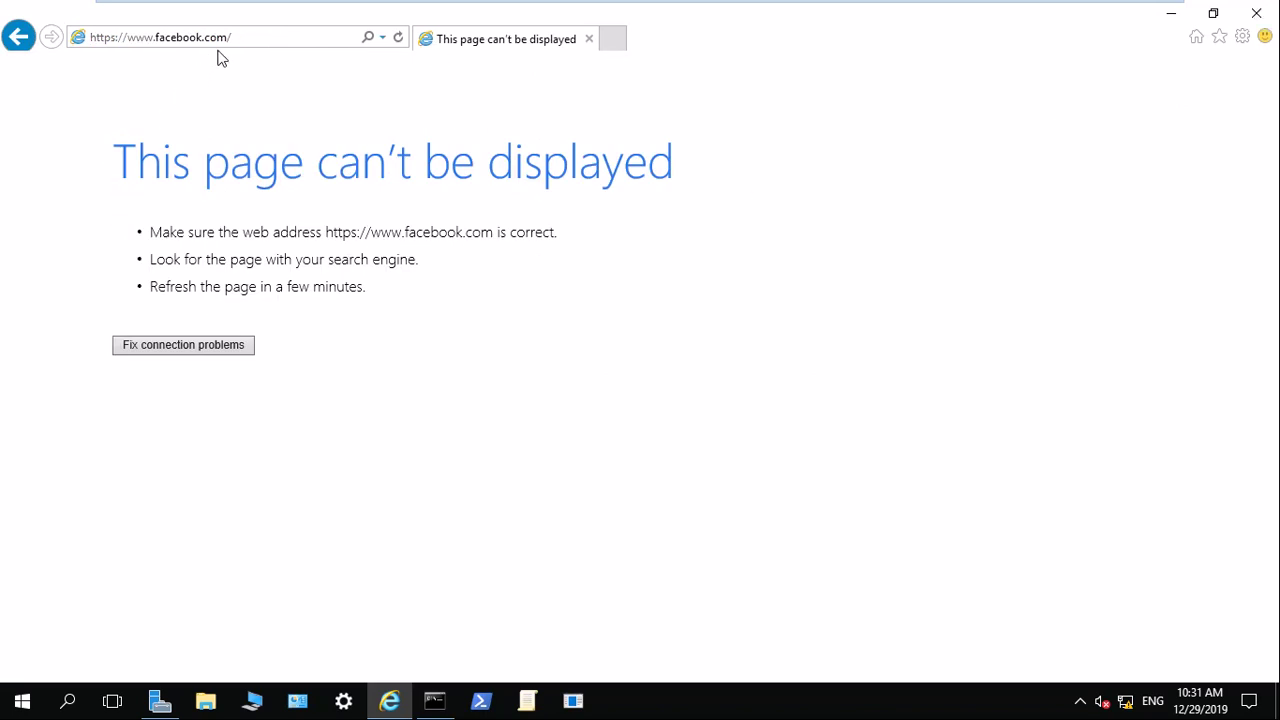
{"action": "left_click", "coordinate": [1256, 12]}
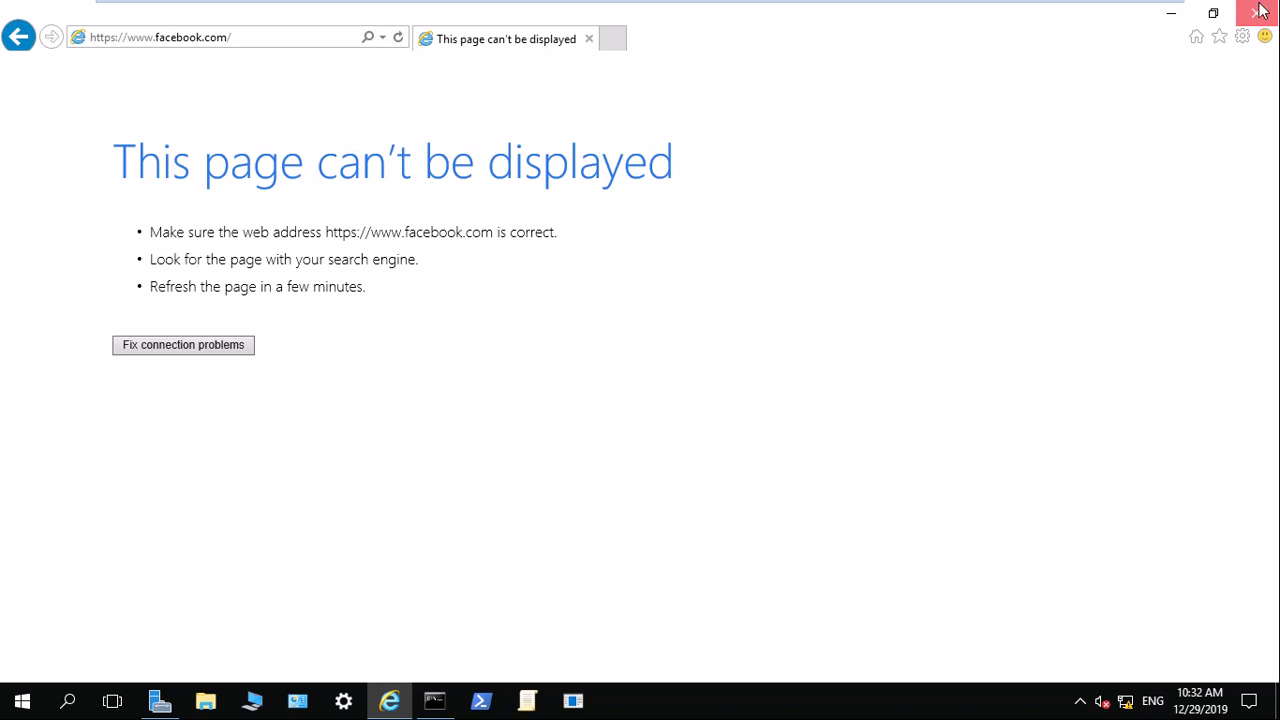
{"action": "key", "text": "Up"}
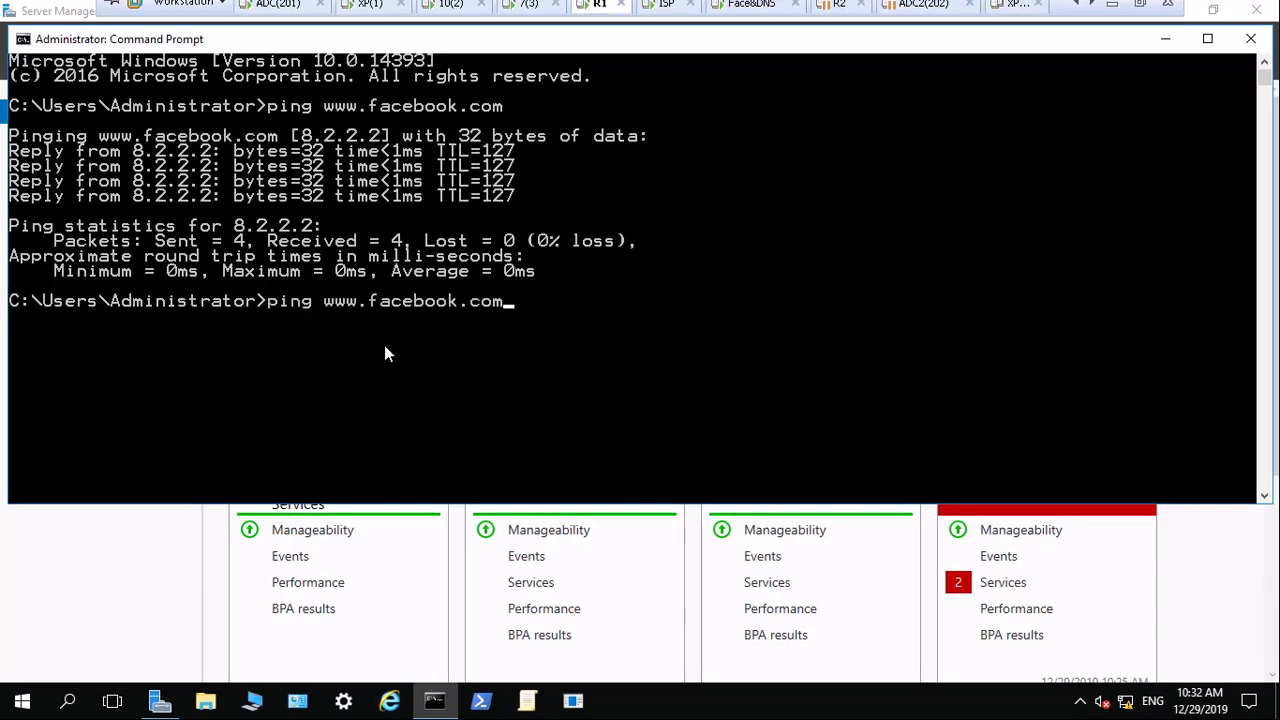
{"action": "key", "text": "Return"}
{"action": "mouse_move", "coordinate": [600, 13]}
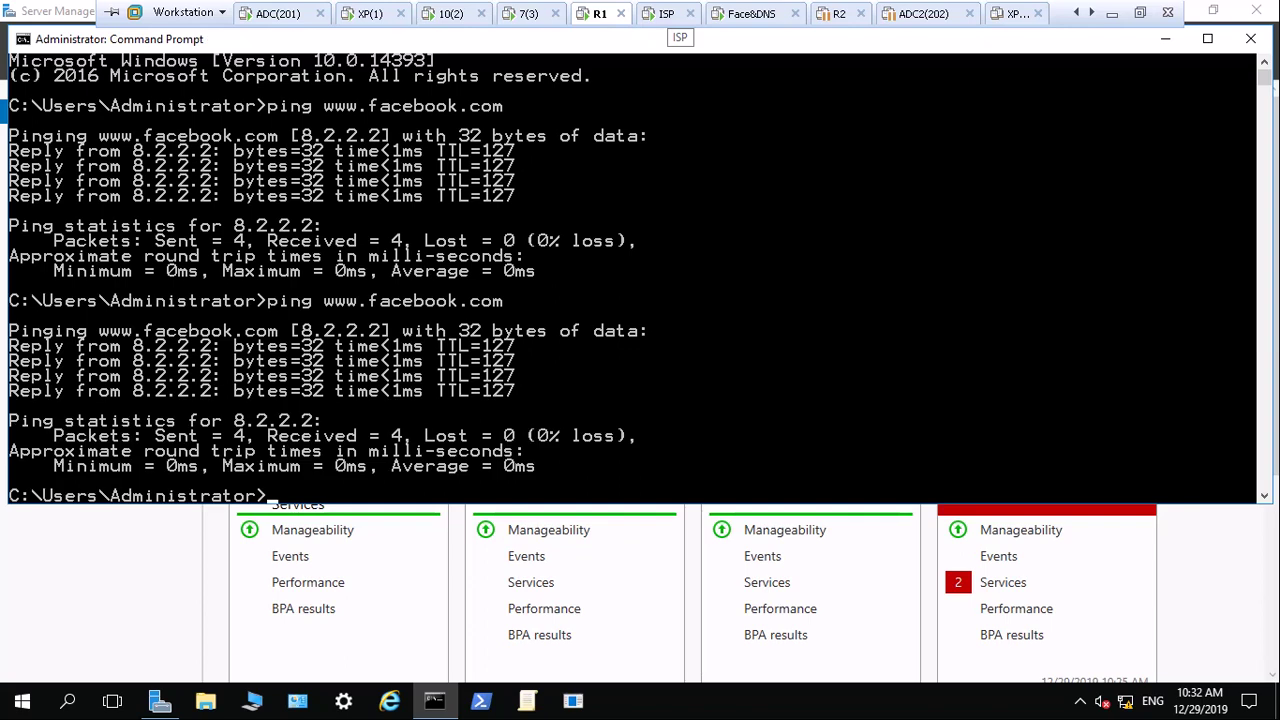
{"action": "left_click", "coordinate": [664, 13]}
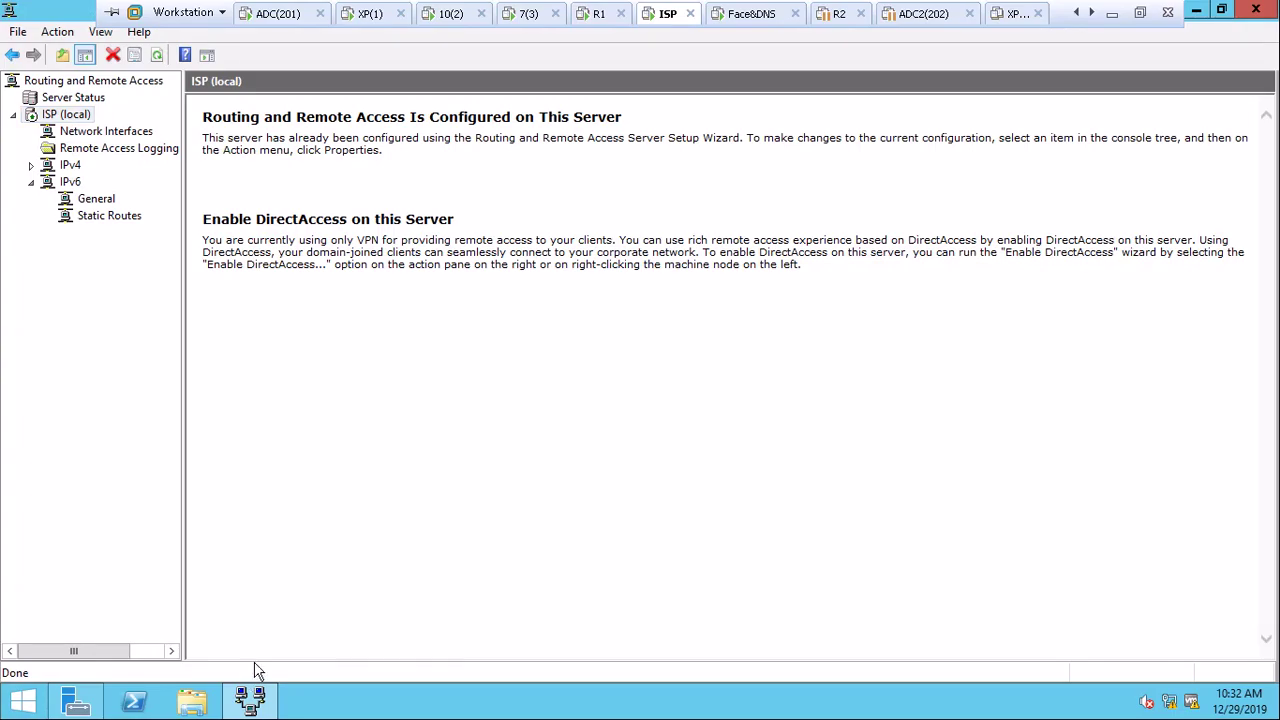
{"action": "left_click", "coordinate": [1197, 10]}
{"action": "key", "text": "super+d"}
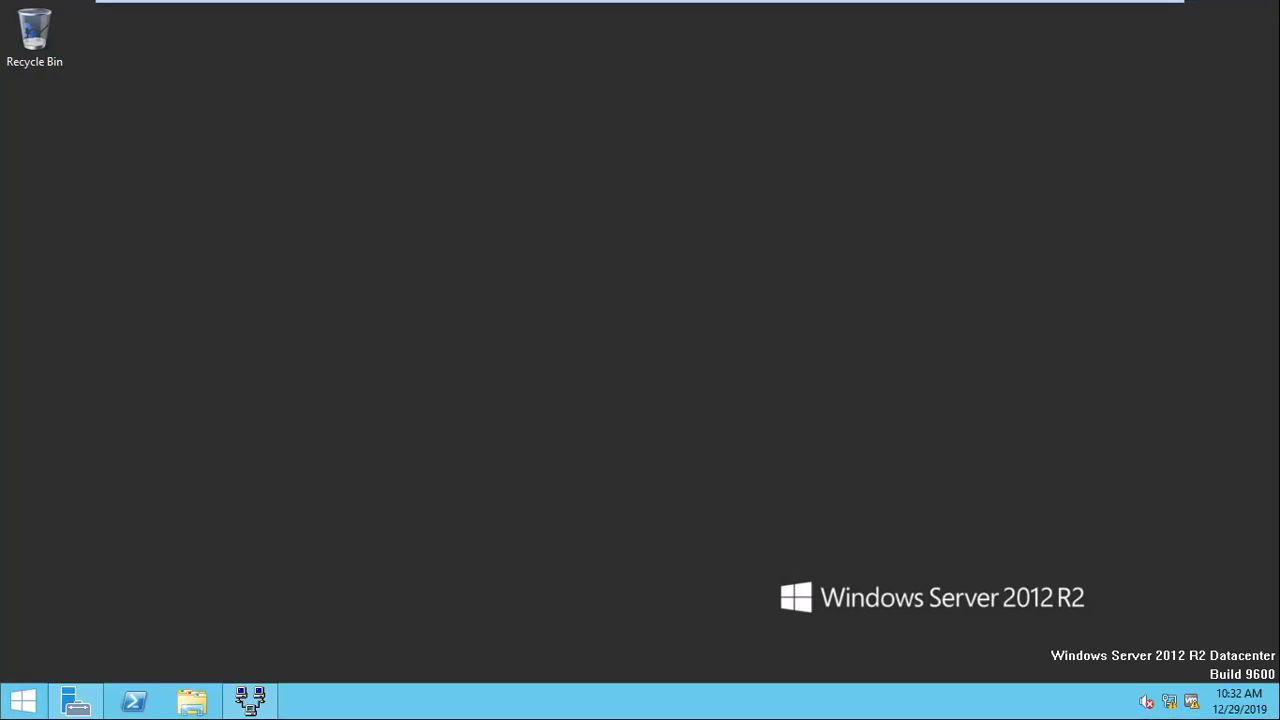
{"action": "left_click", "coordinate": [22, 700]}
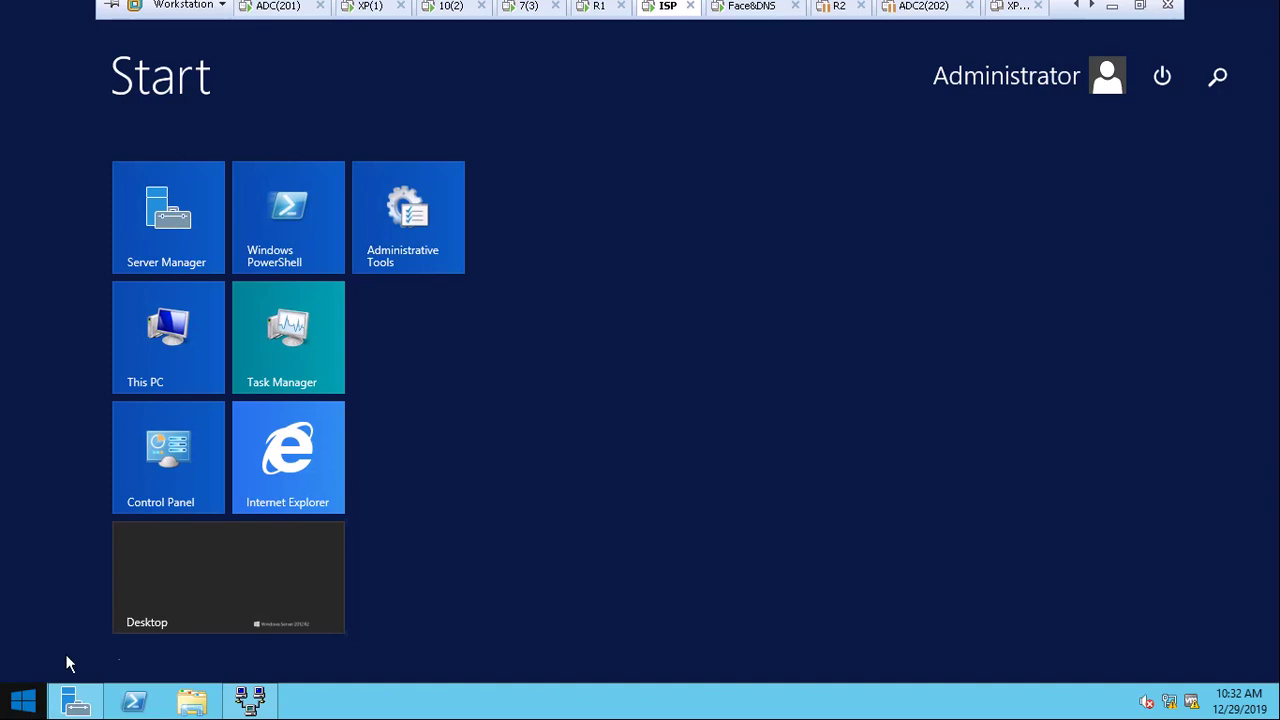
{"action": "left_click", "coordinate": [295, 459]}
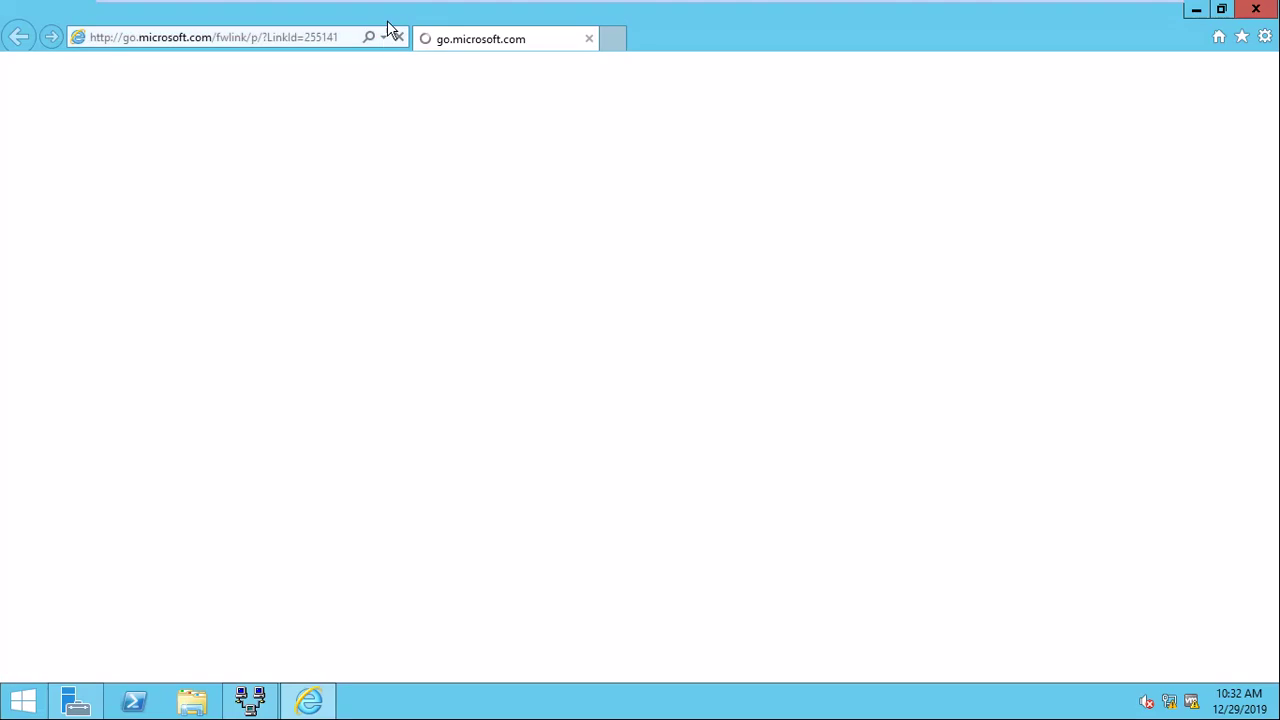
{"action": "left_click", "coordinate": [385, 40]}
{"action": "left_click", "coordinate": [208, 60]}
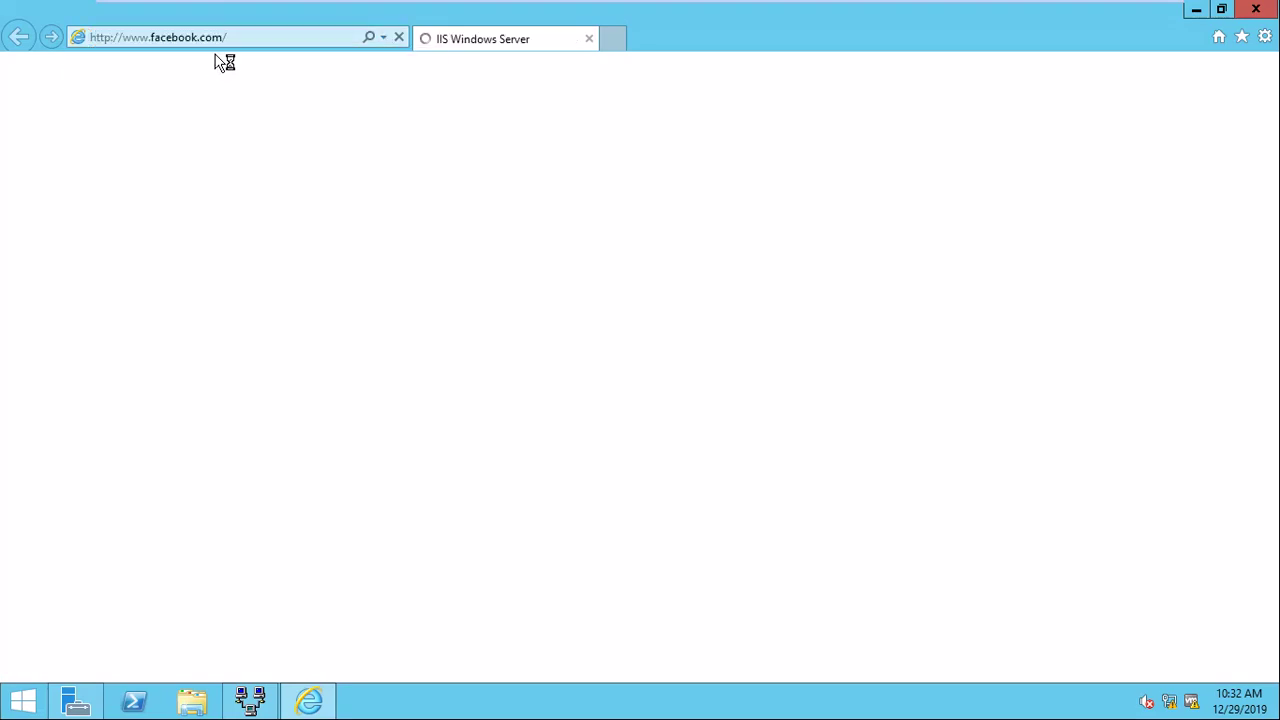
{"action": "scroll", "coordinate": [218, 63], "scroll_direction": "down", "scroll_amount": 3}
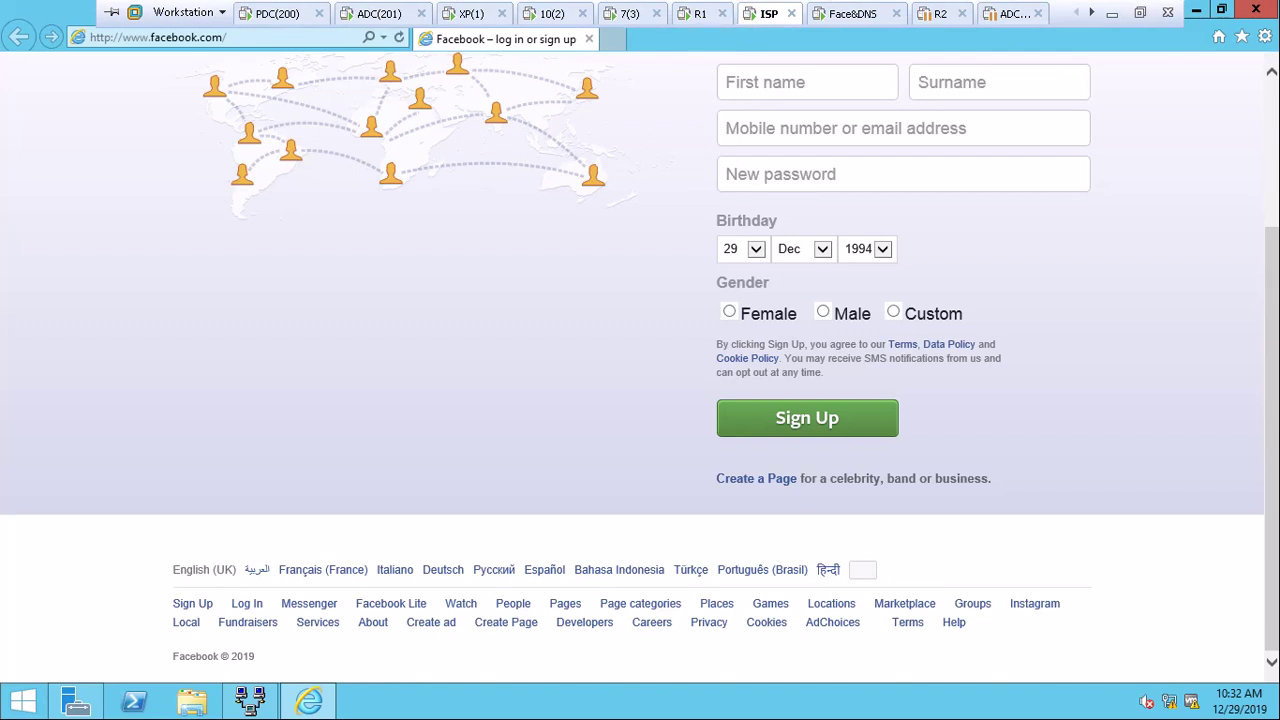
Switch to the Face&DNS virtual machine, close its open window, and bring up Internet Information Services (IIS) Manager
{"action": "left_click", "coordinate": [853, 13]}
{"action": "left_click", "coordinate": [1256, 9]}
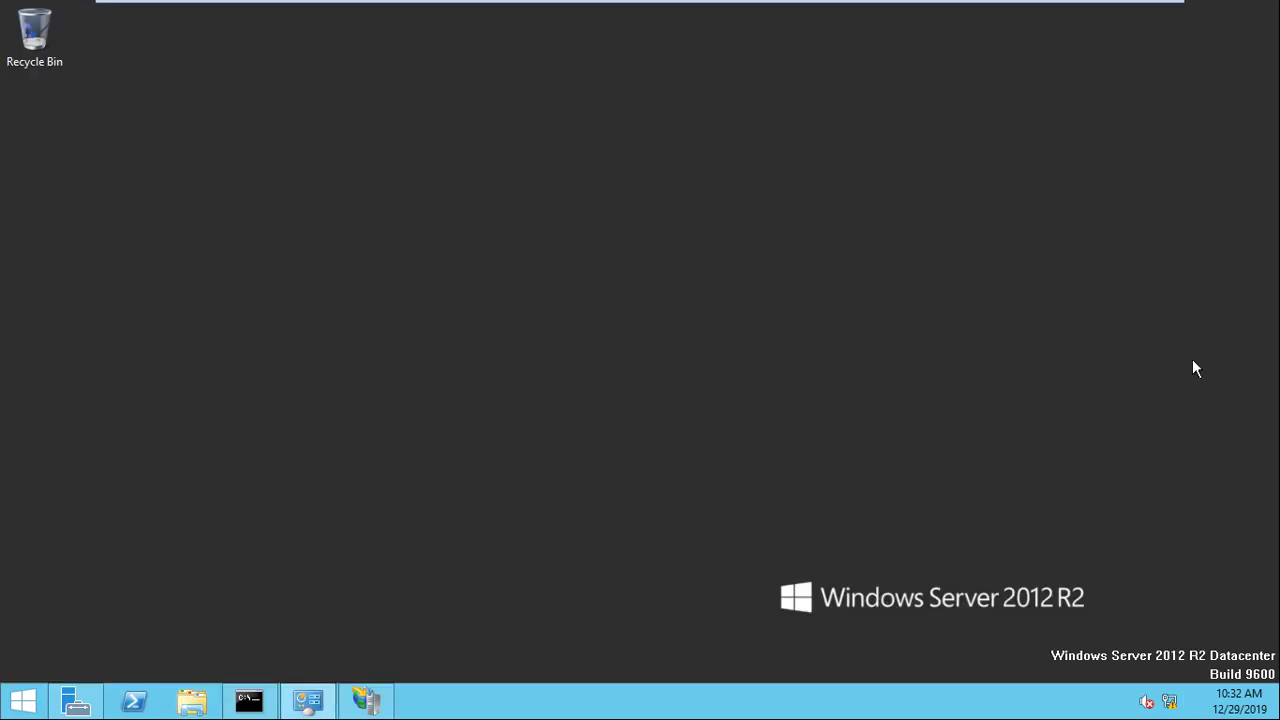
{"action": "left_click", "coordinate": [366, 700]}
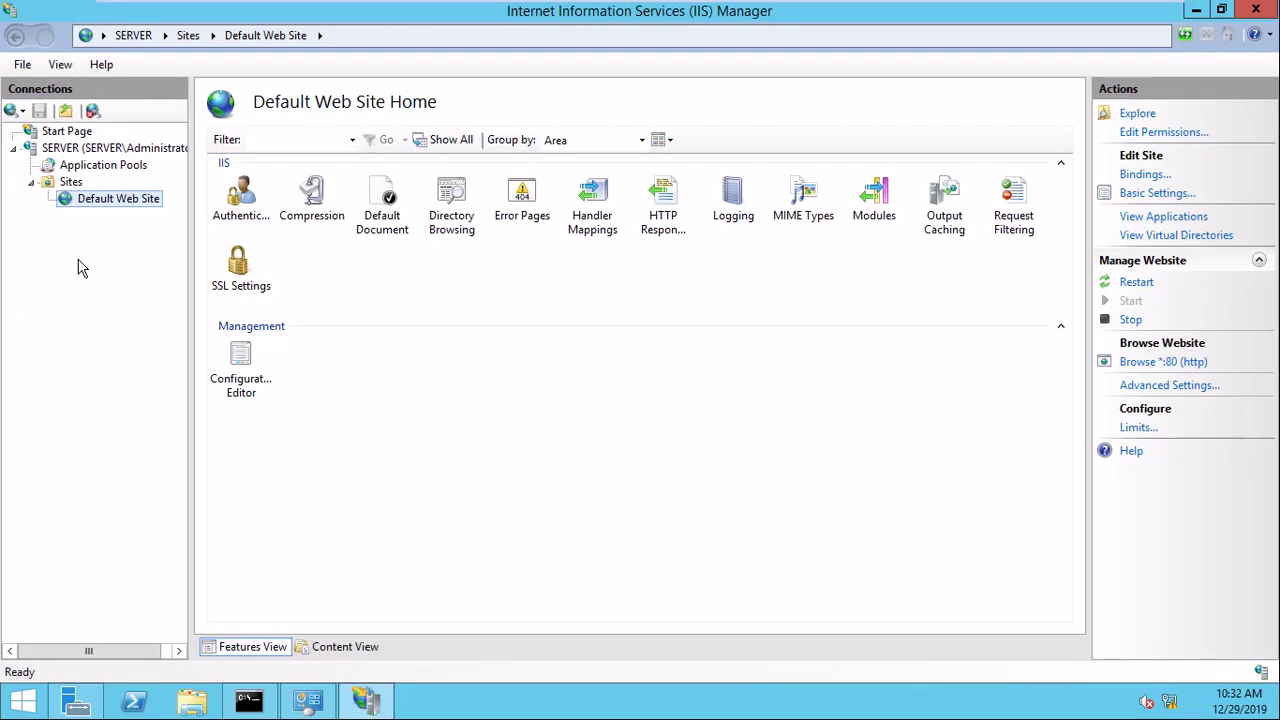
Change the Default Web Site's http port 80 binding to IP address 8.2.2.2, and close IIS Manager
{"action": "right_click", "coordinate": [104, 207]}
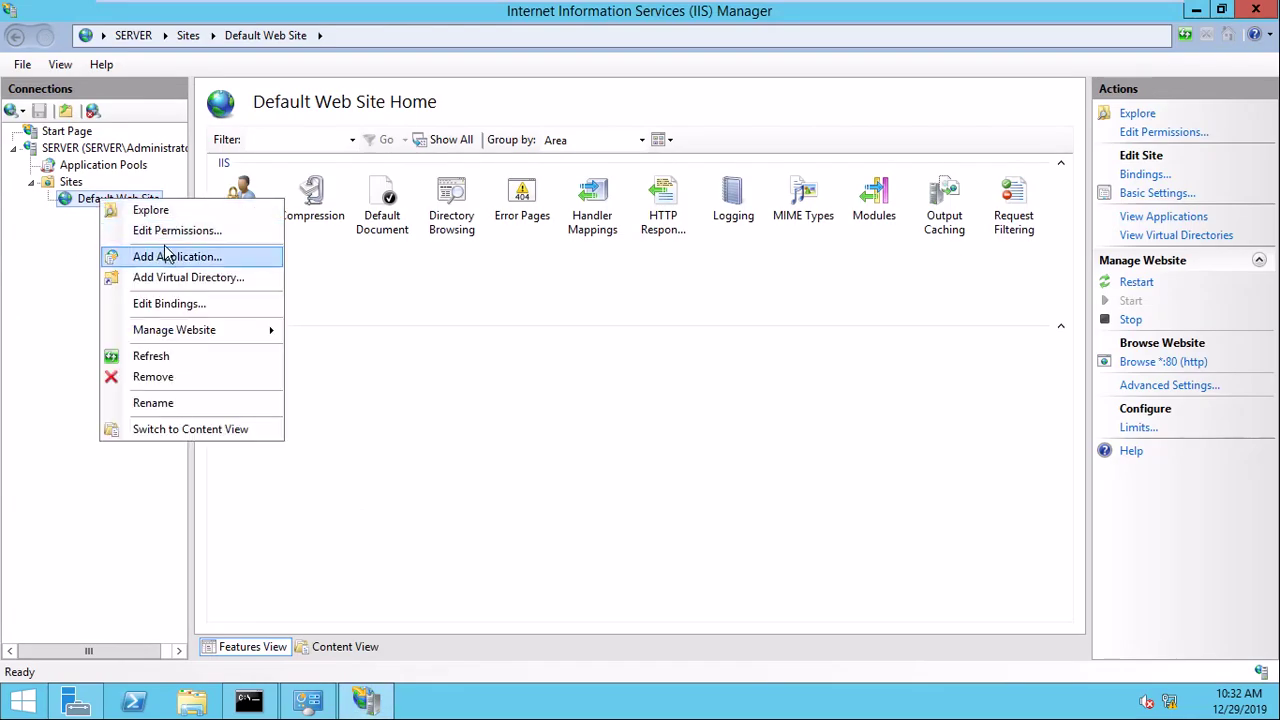
{"action": "left_click", "coordinate": [170, 305]}
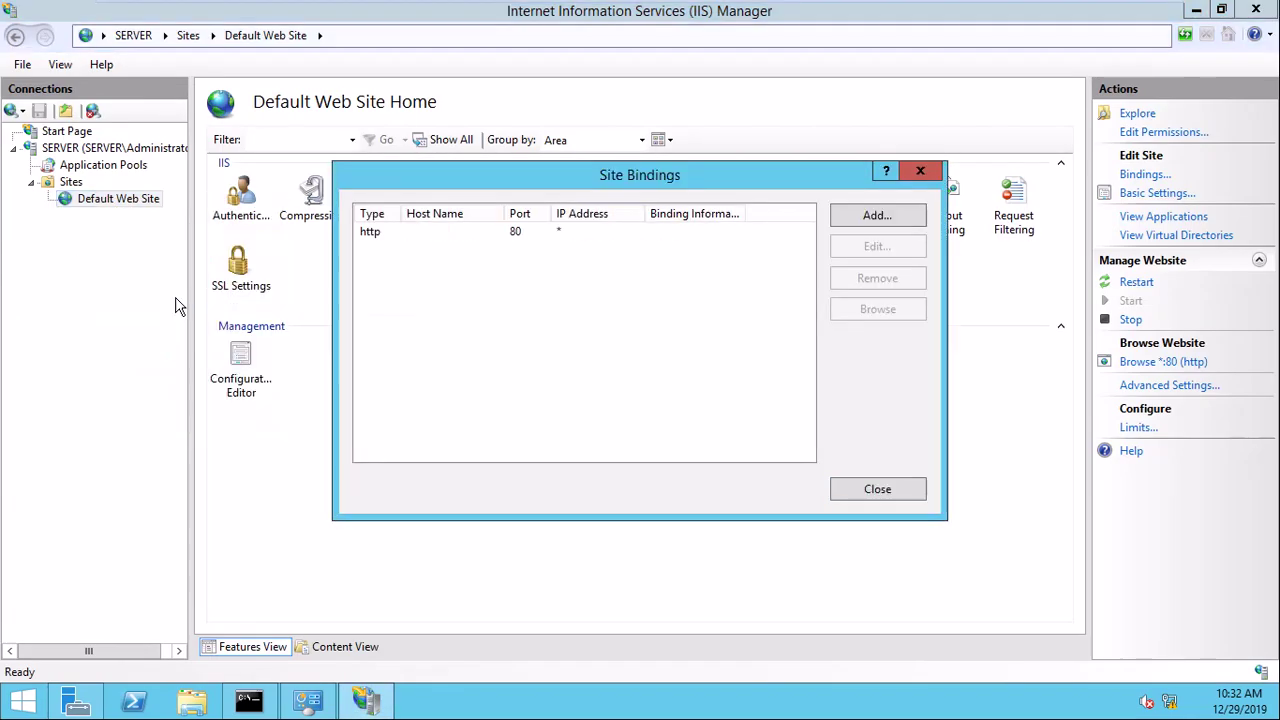
{"action": "left_click", "coordinate": [484, 243]}
{"action": "double_click", "coordinate": [484, 243]}
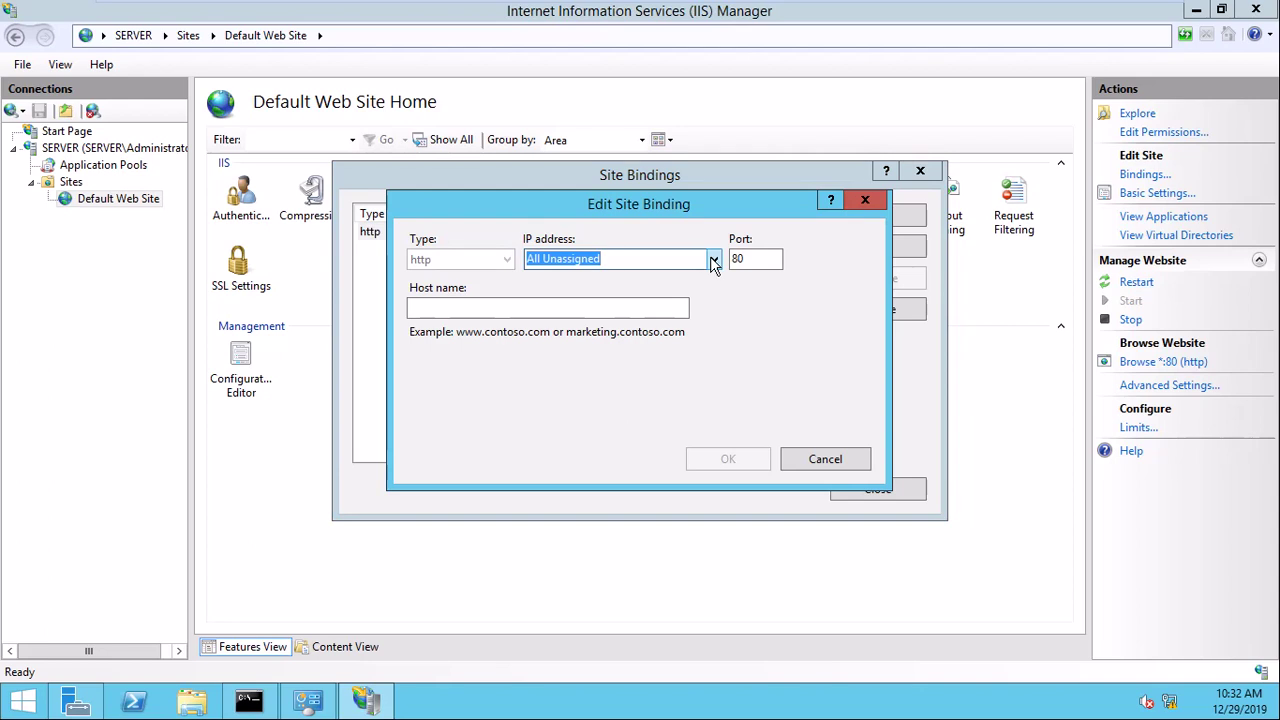
{"action": "left_click", "coordinate": [713, 258]}
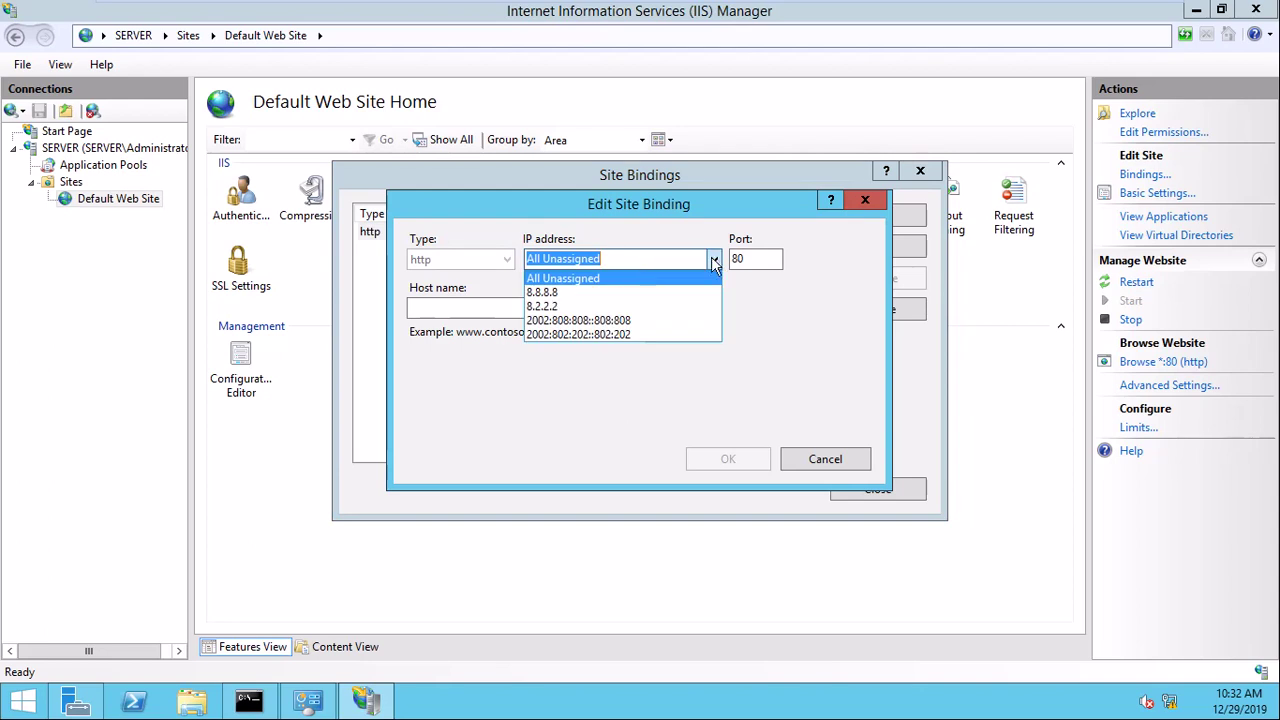
{"action": "left_click", "coordinate": [553, 306]}
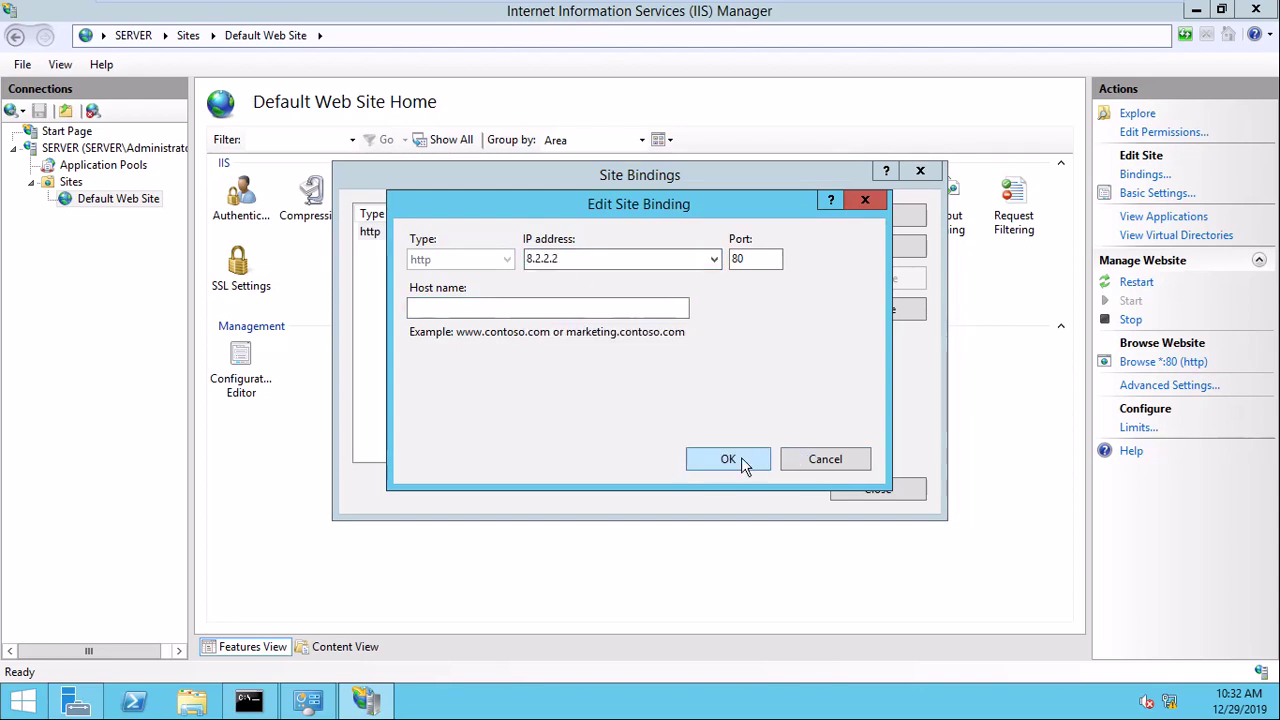
{"action": "left_click", "coordinate": [741, 460]}
{"action": "left_click", "coordinate": [877, 489]}
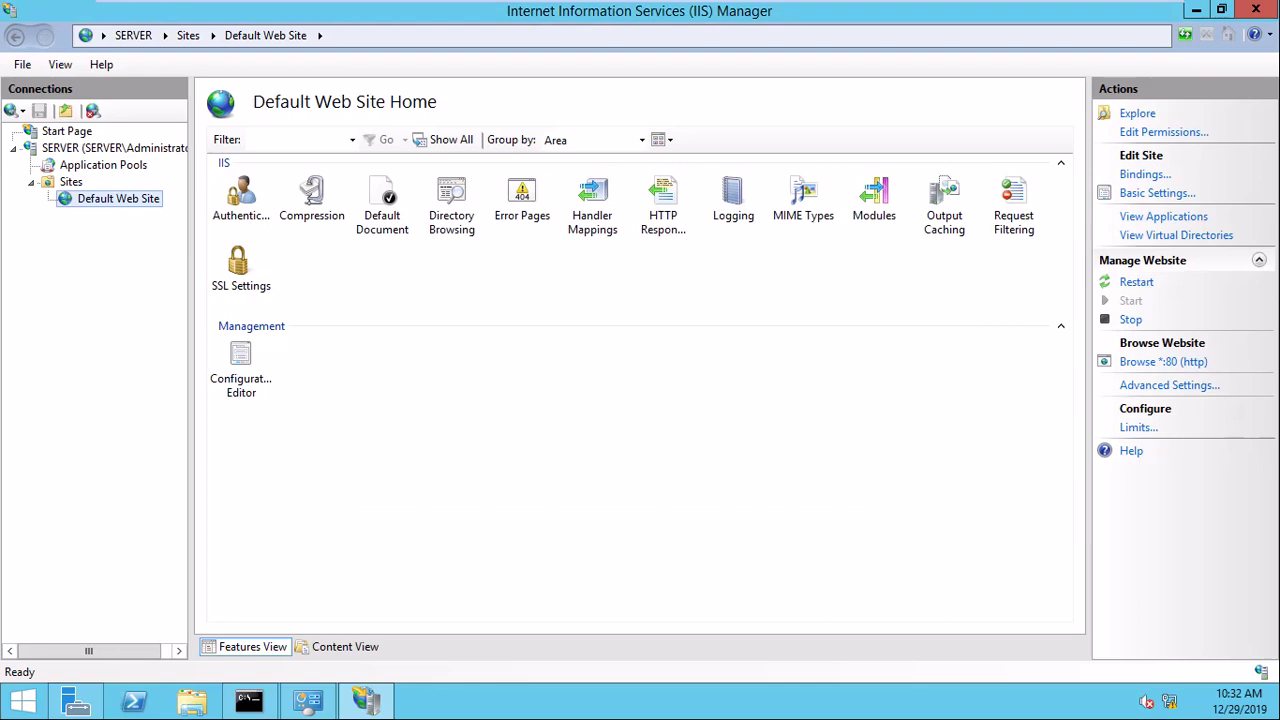
{"action": "left_click", "coordinate": [1256, 10]}
{"action": "mouse_move", "coordinate": [573, 23]}
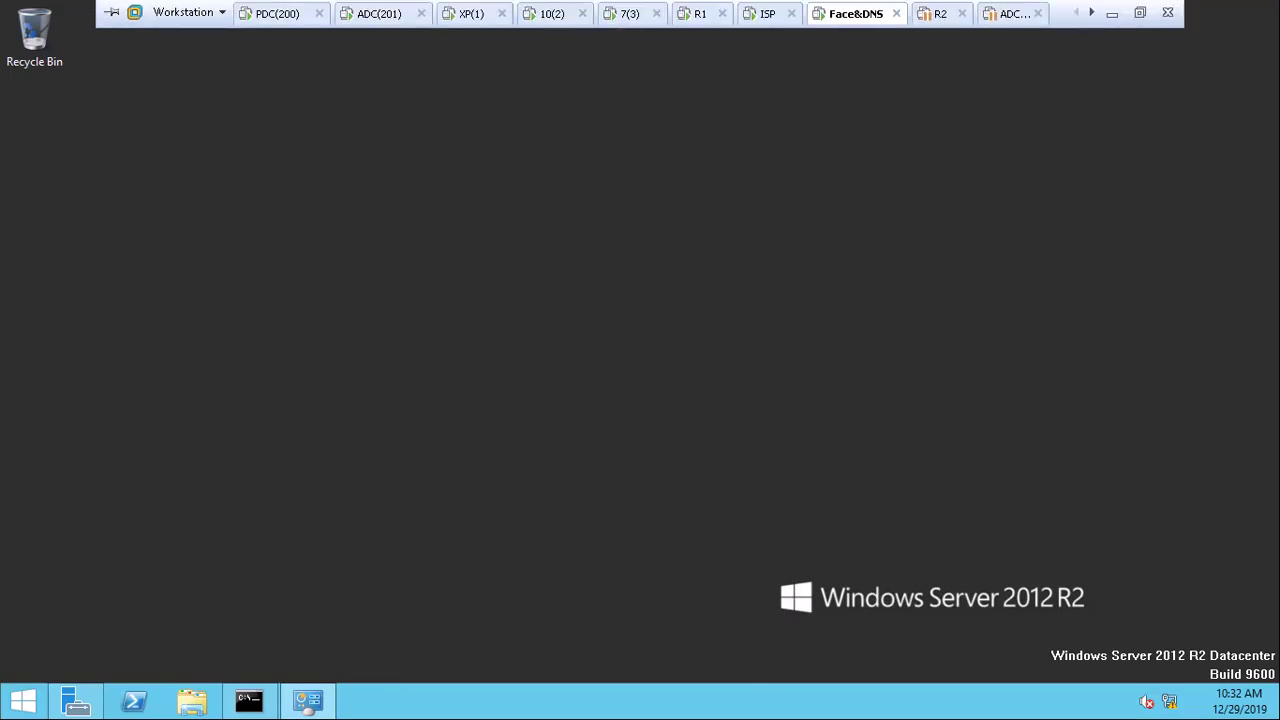
{"action": "left_click", "coordinate": [697, 13]}
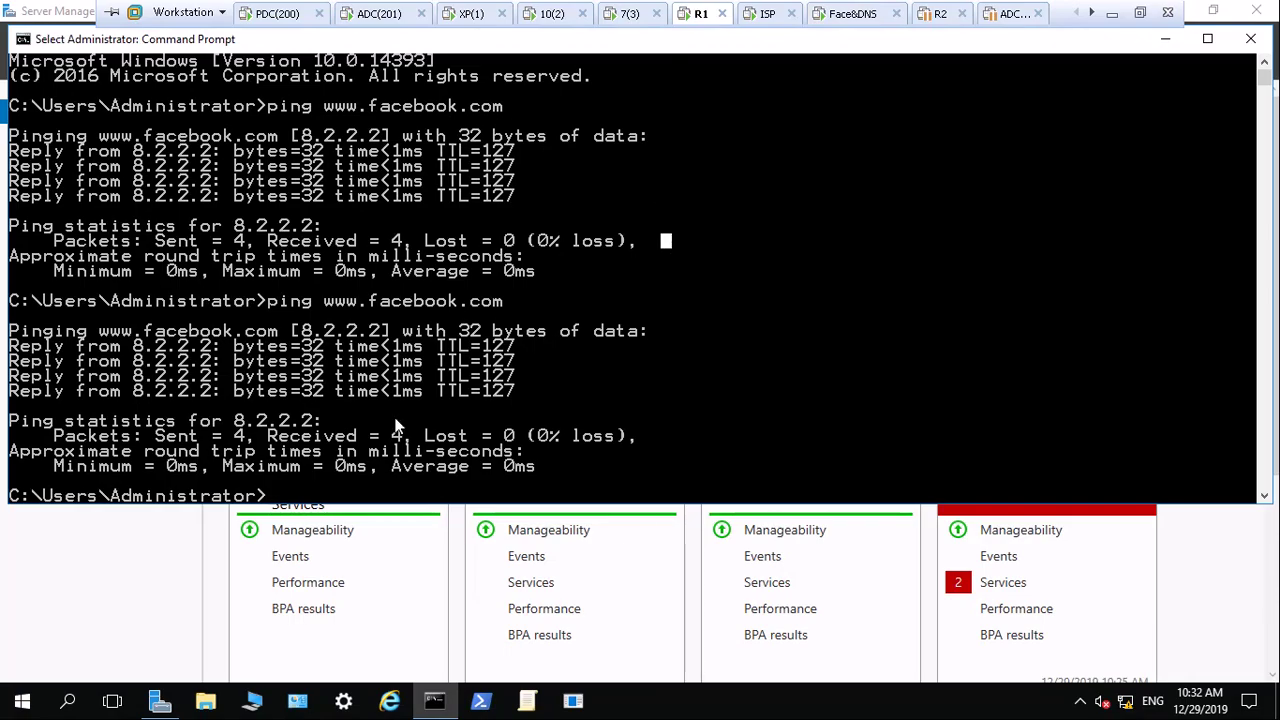
{"action": "key", "text": "Up"}
{"action": "key", "text": "Return"}
{"action": "left_click", "coordinate": [1276, 700]}
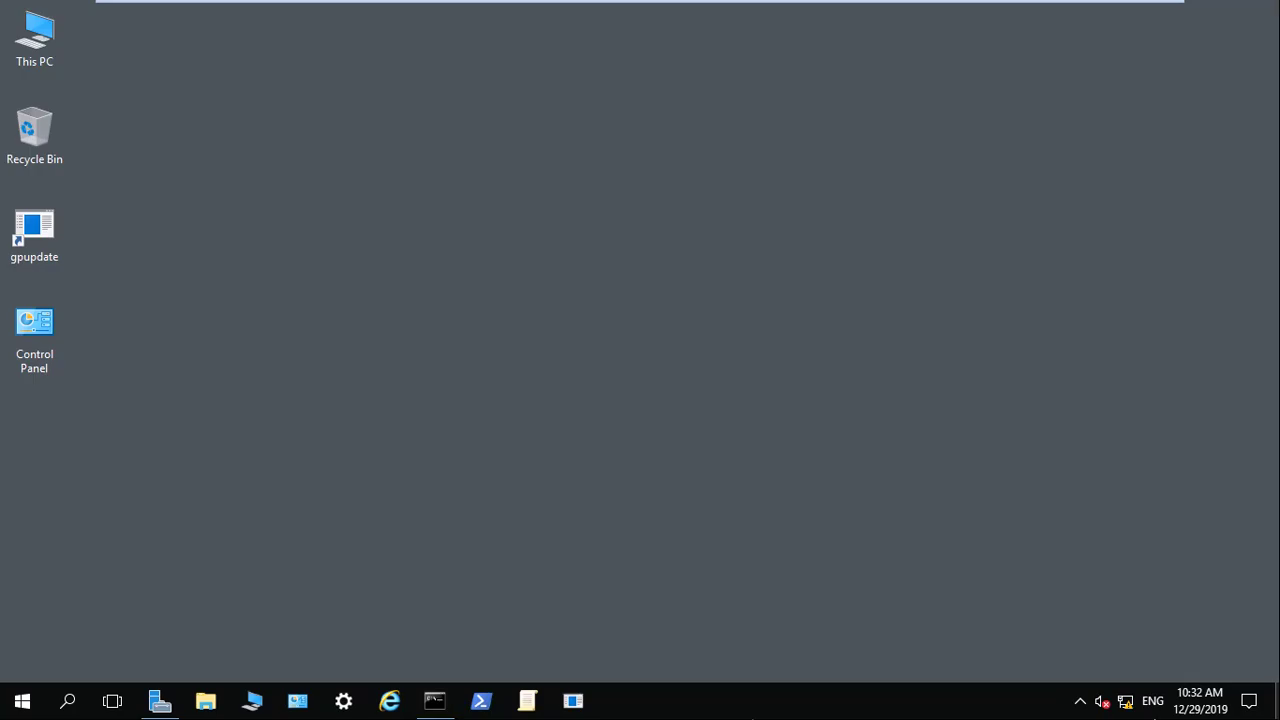
{"action": "left_click", "coordinate": [389, 701]}
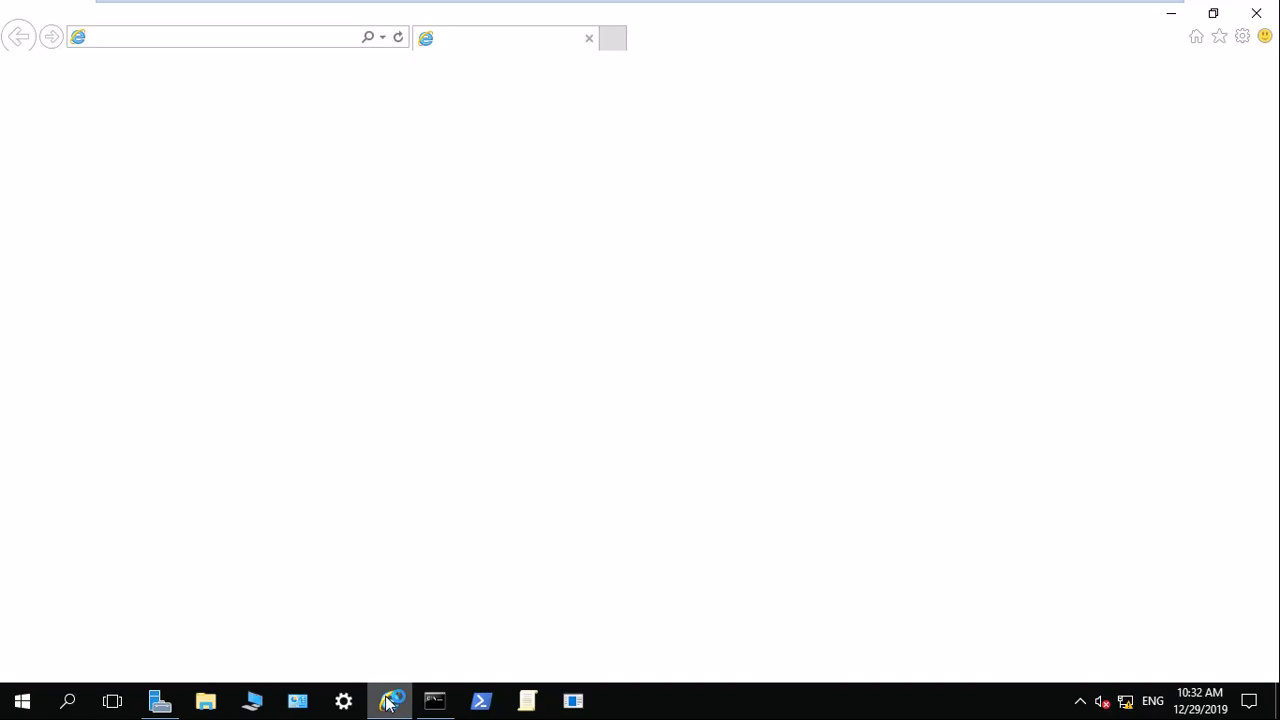
{"action": "left_click", "coordinate": [282, 40]}
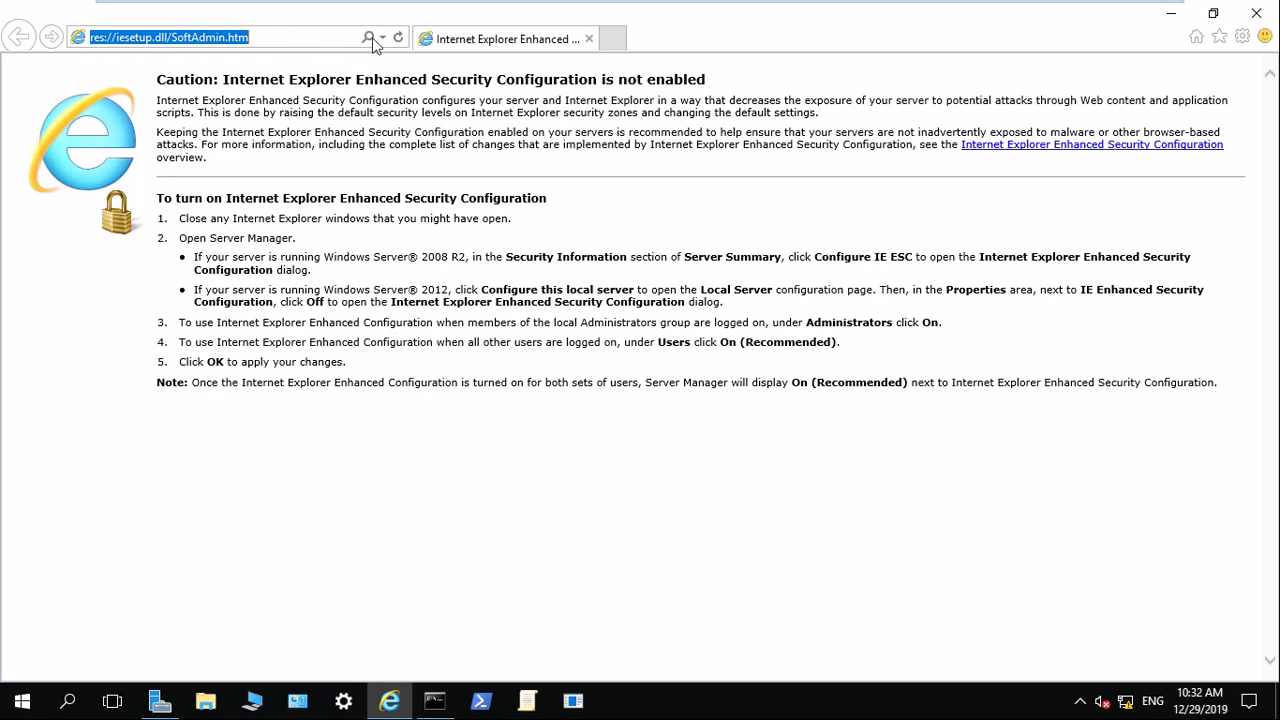
{"action": "left_click", "coordinate": [612, 38]}
{"action": "type", "text": "w"}
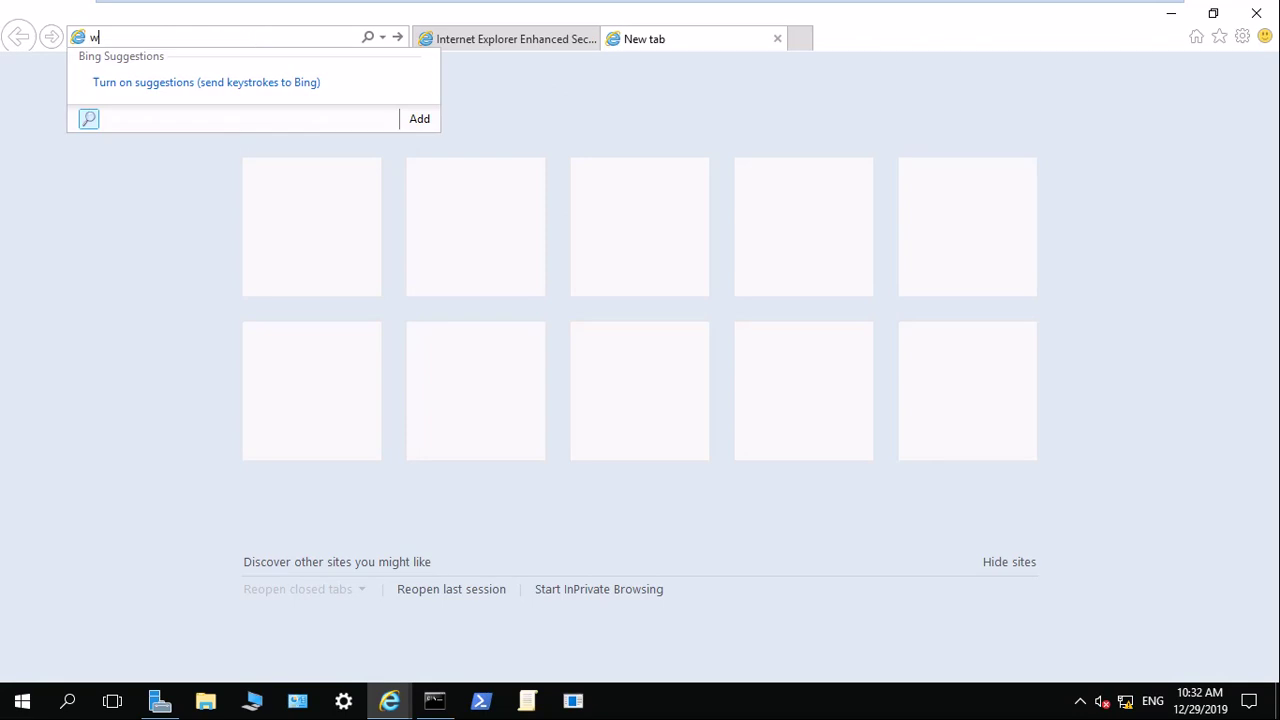
{"action": "type", "text": "ww.fa"}
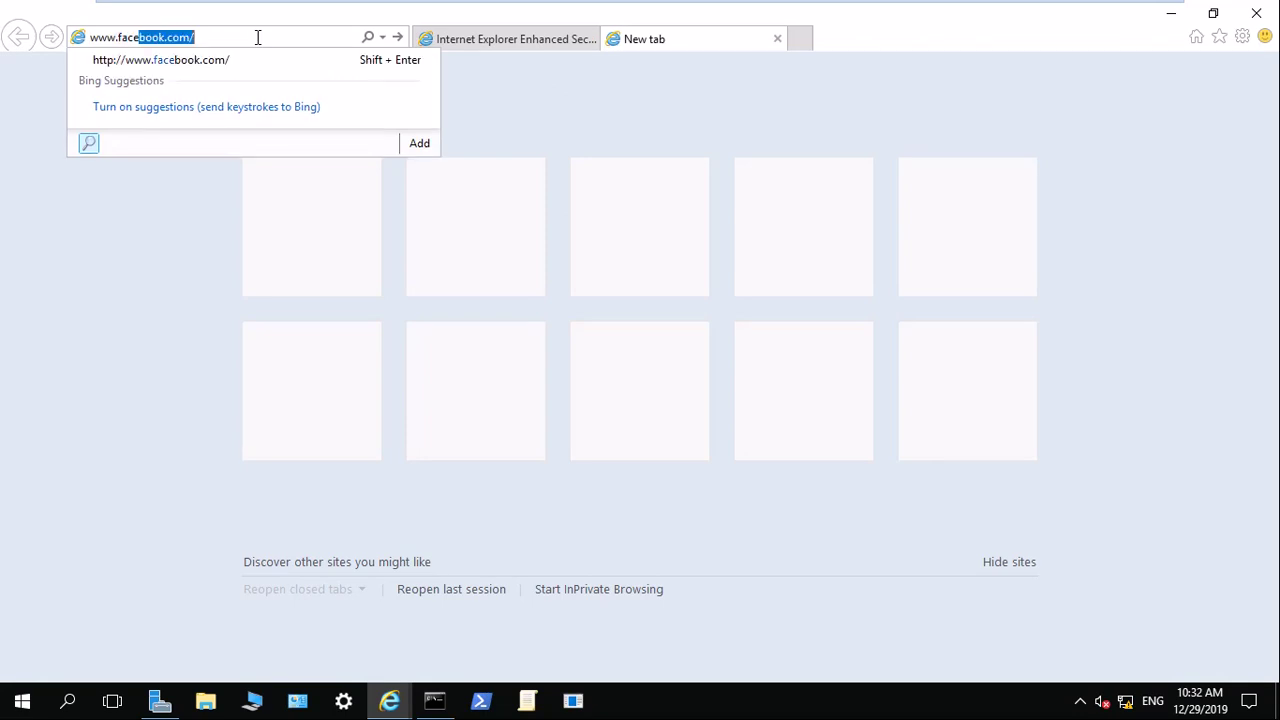
{"action": "type", "text": "cebooo"}
{"action": "key", "text": "BackSpace"}
{"action": "type", "text": "k"}
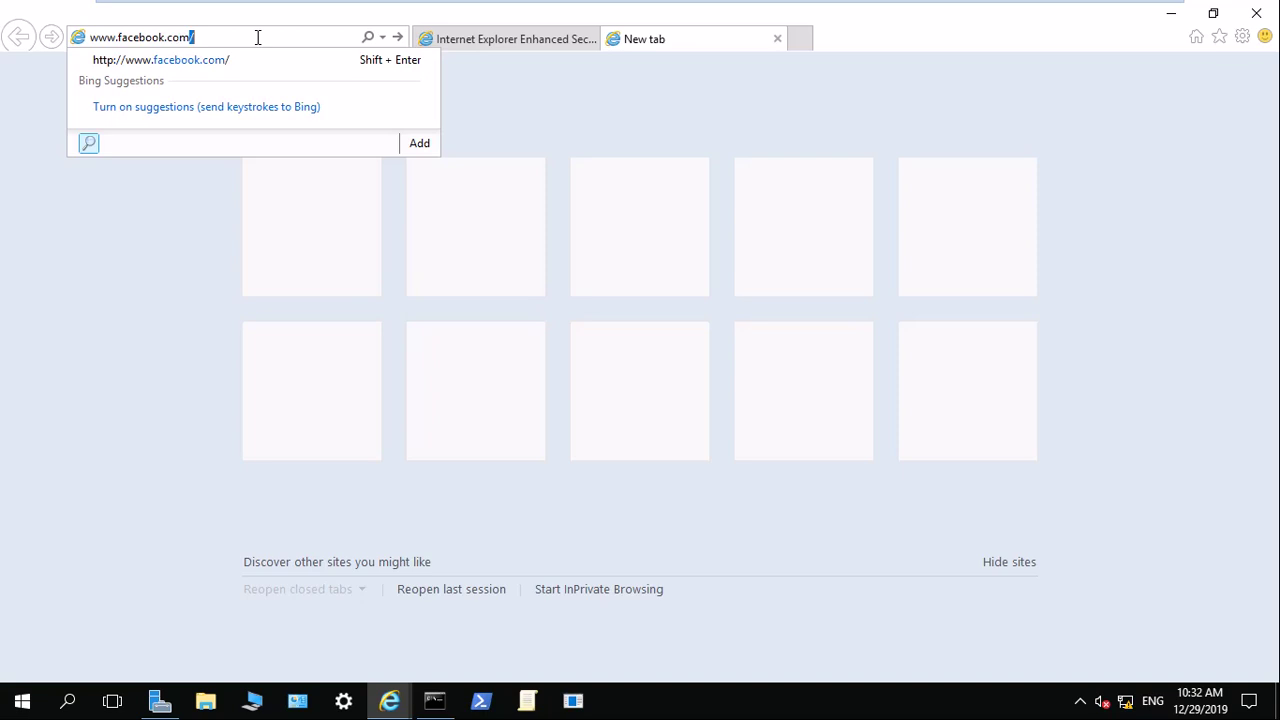
{"action": "type", "text": ".co"}
{"action": "key", "text": "Return"}
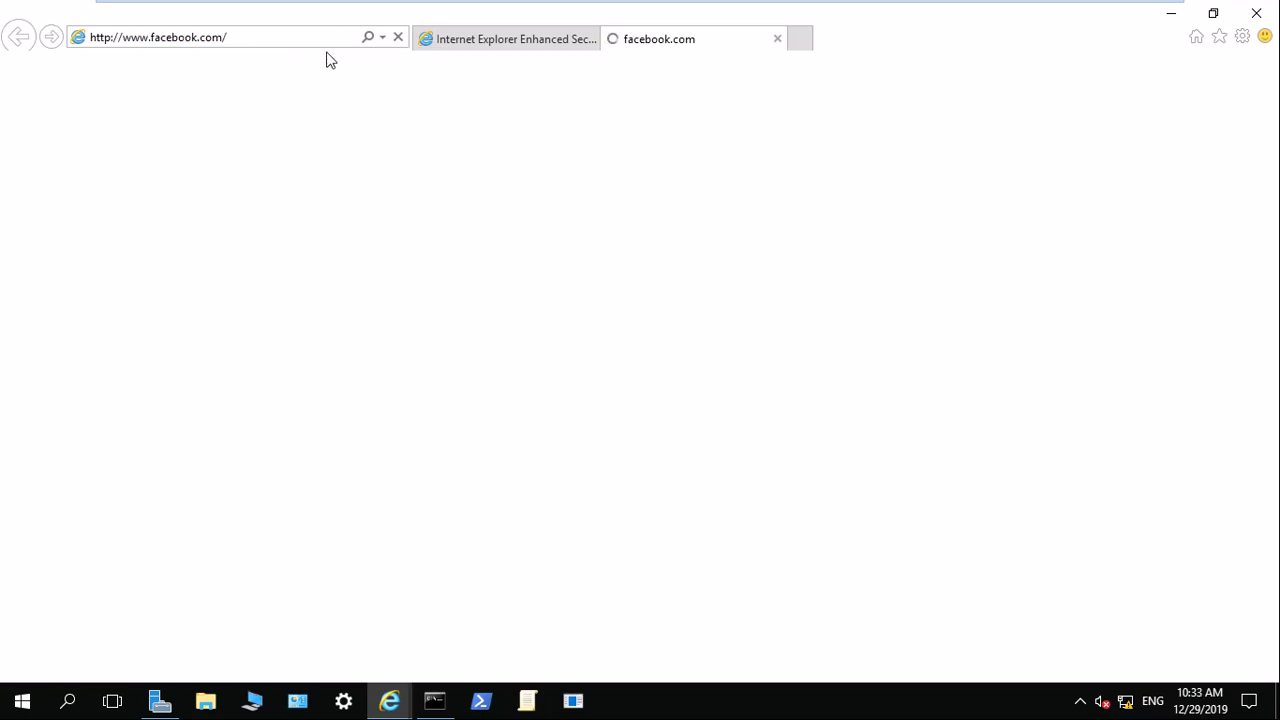
{"action": "left_click", "coordinate": [1256, 13]}
{"action": "left_click", "coordinate": [644, 352]}
{"action": "mouse_move", "coordinate": [640, 2]}
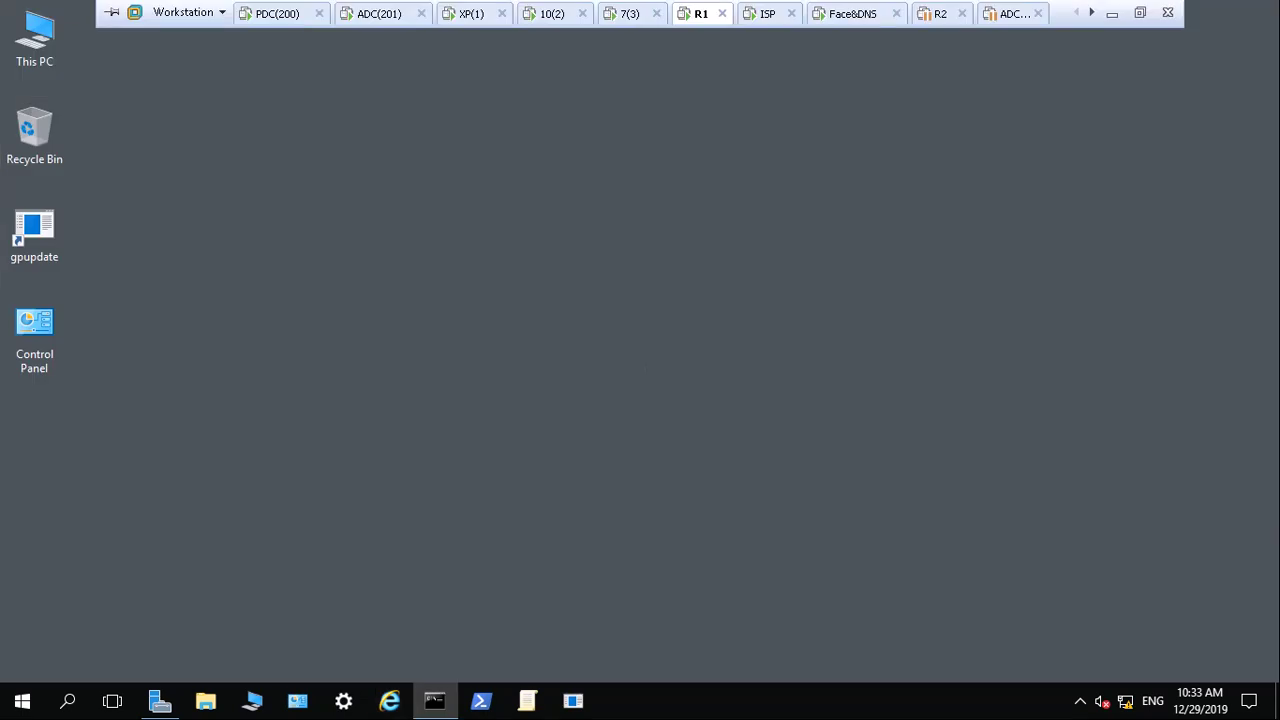
{"action": "left_click", "coordinate": [852, 13]}
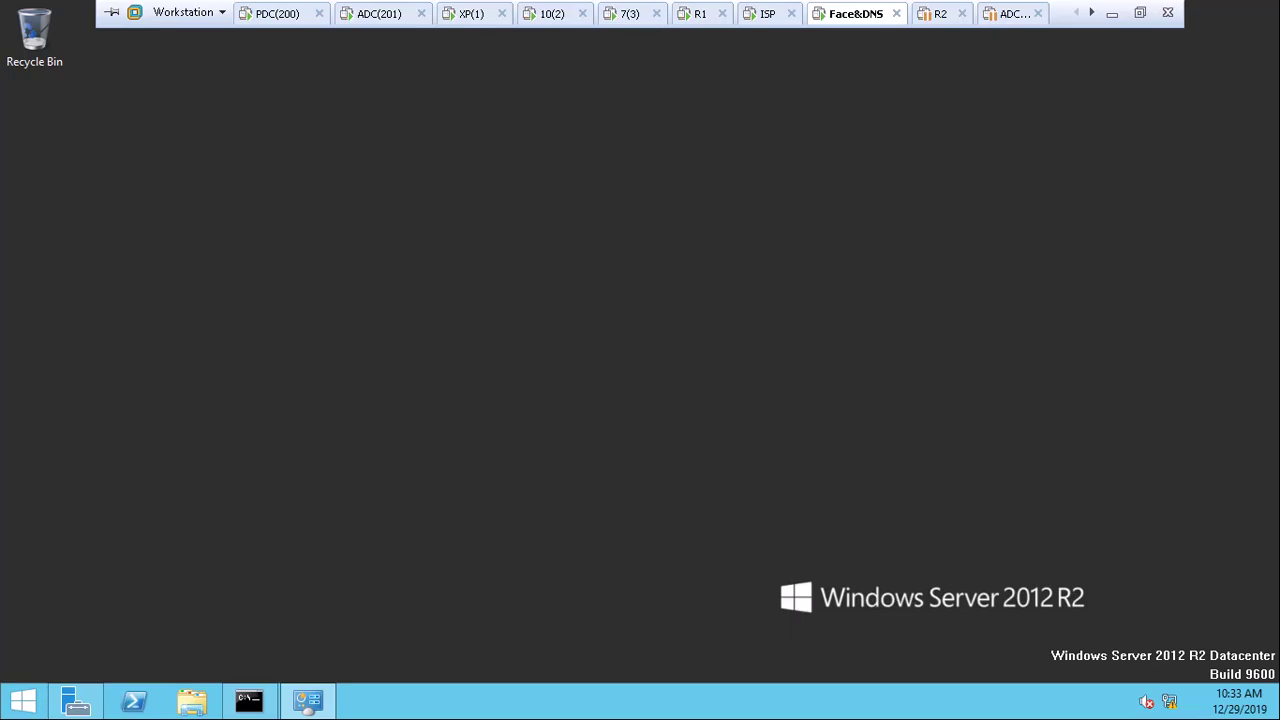
{"action": "left_click", "coordinate": [704, 20]}
{"action": "left_click", "coordinate": [389, 700]}
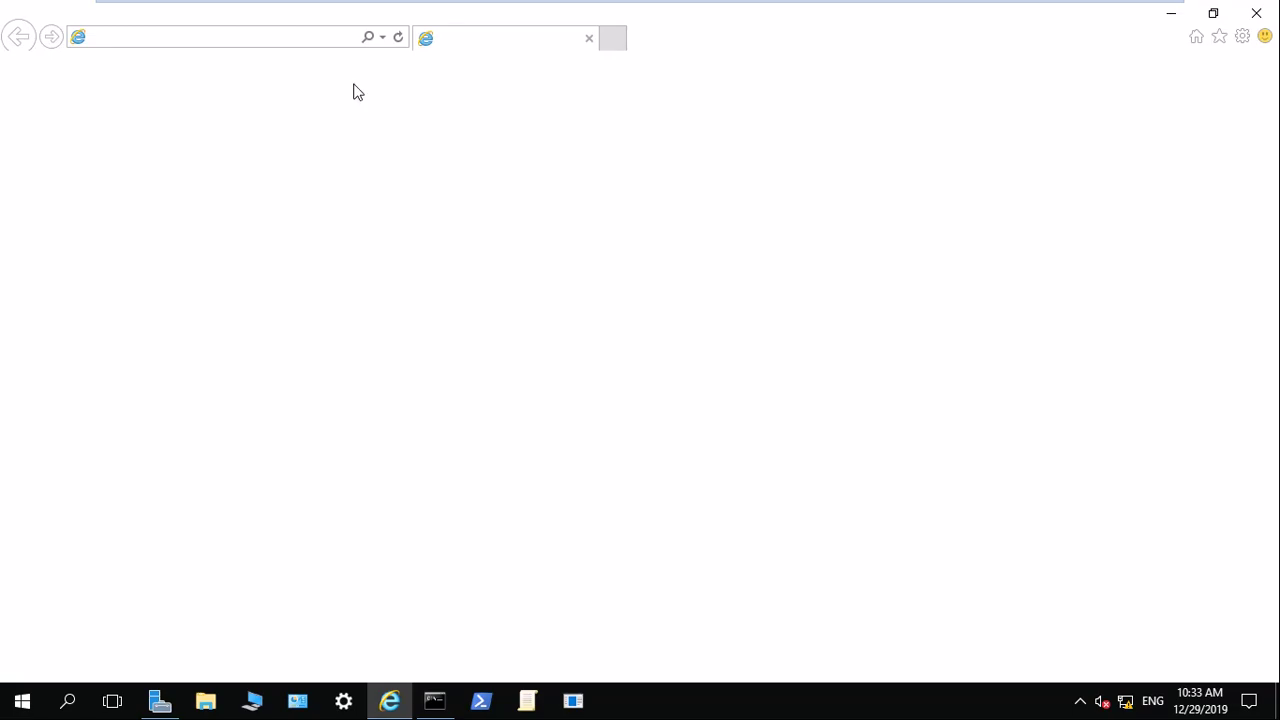
{"action": "left_click", "coordinate": [287, 38]}
{"action": "mouse_move", "coordinate": [645, 10]}
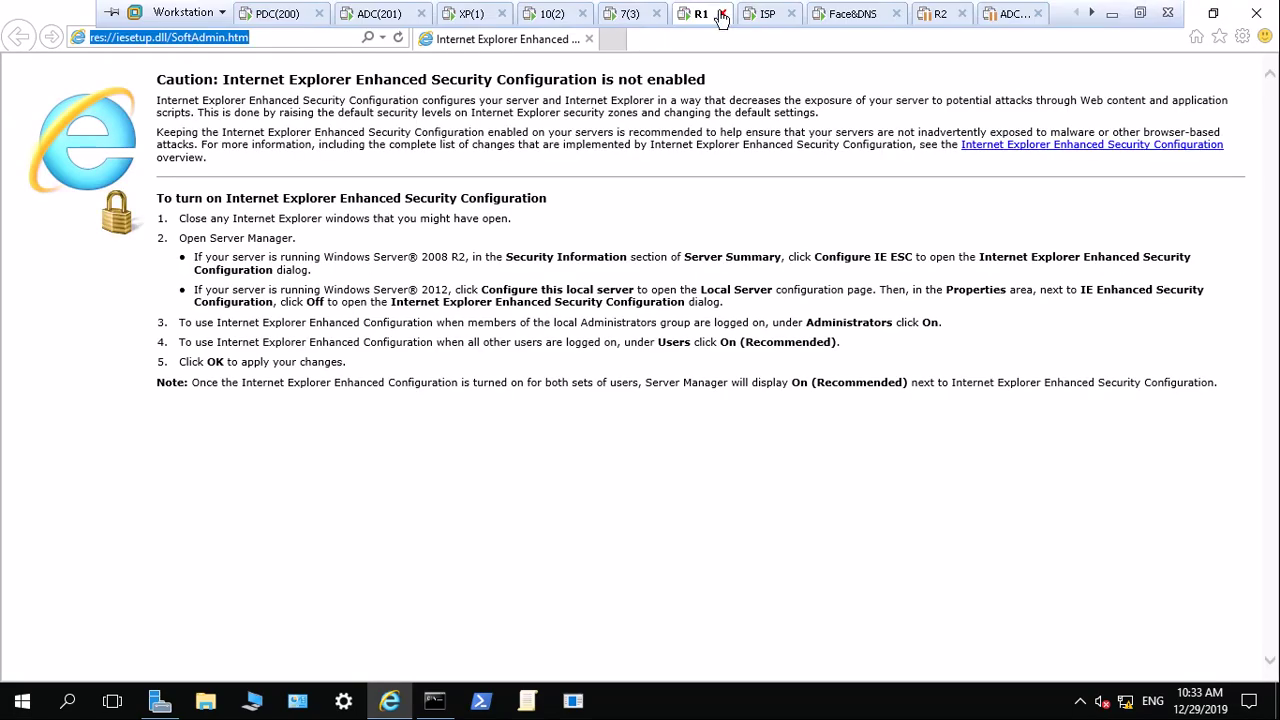
{"action": "left_click", "coordinate": [690, 14]}
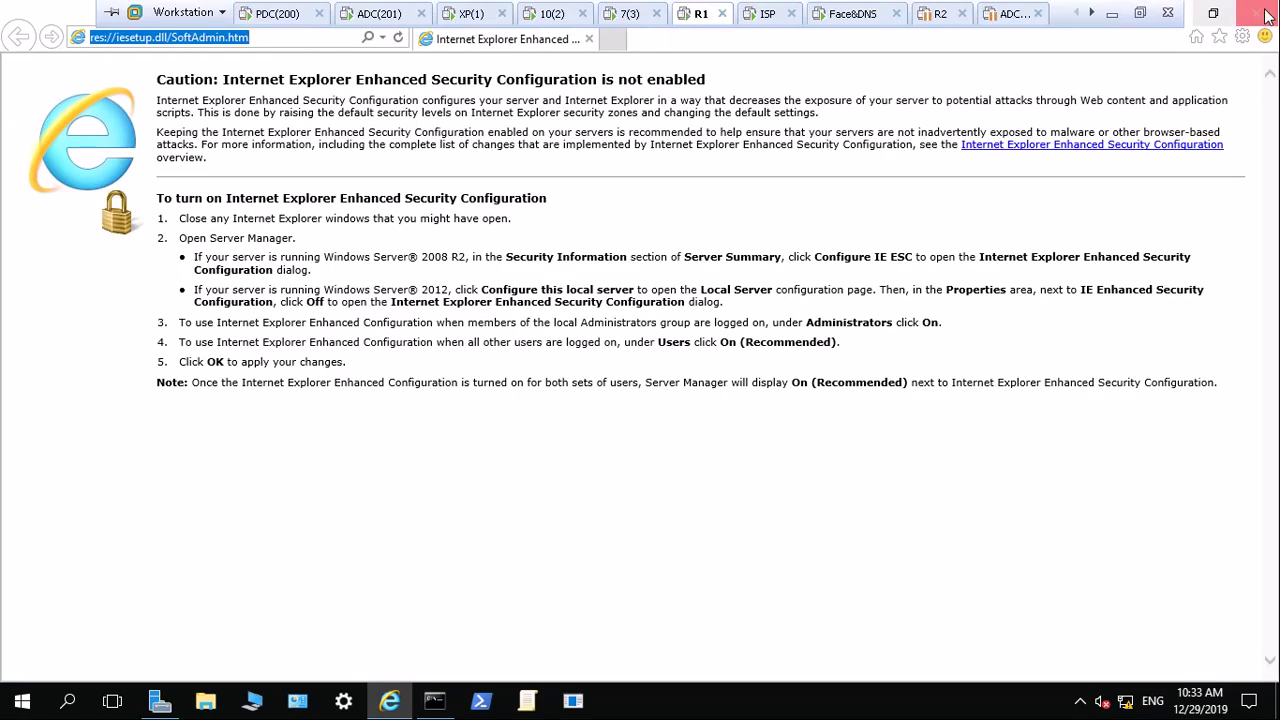
Minimize the virtual machine window and copy Firefox Setup 23.0.1.exe from the host's 3- Tools > 1- Important Programs folder
{"action": "left_click", "coordinate": [1111, 10]}
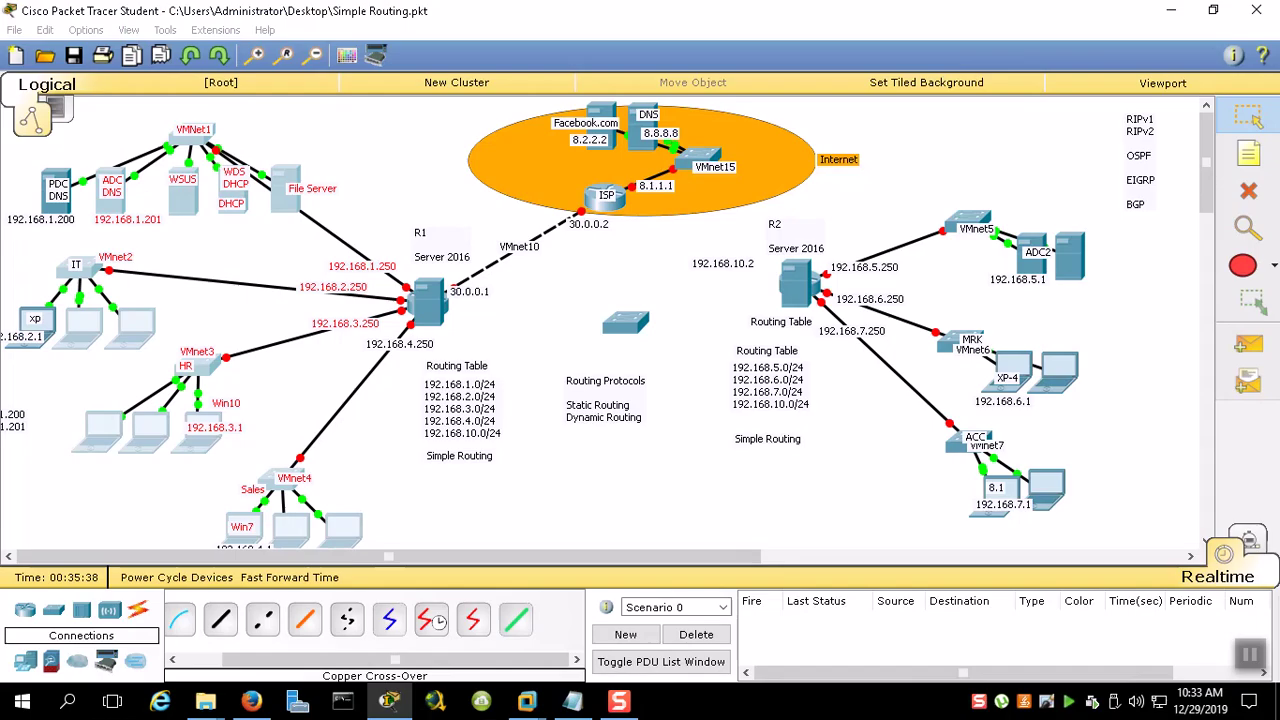
{"action": "mouse_move", "coordinate": [214, 708]}
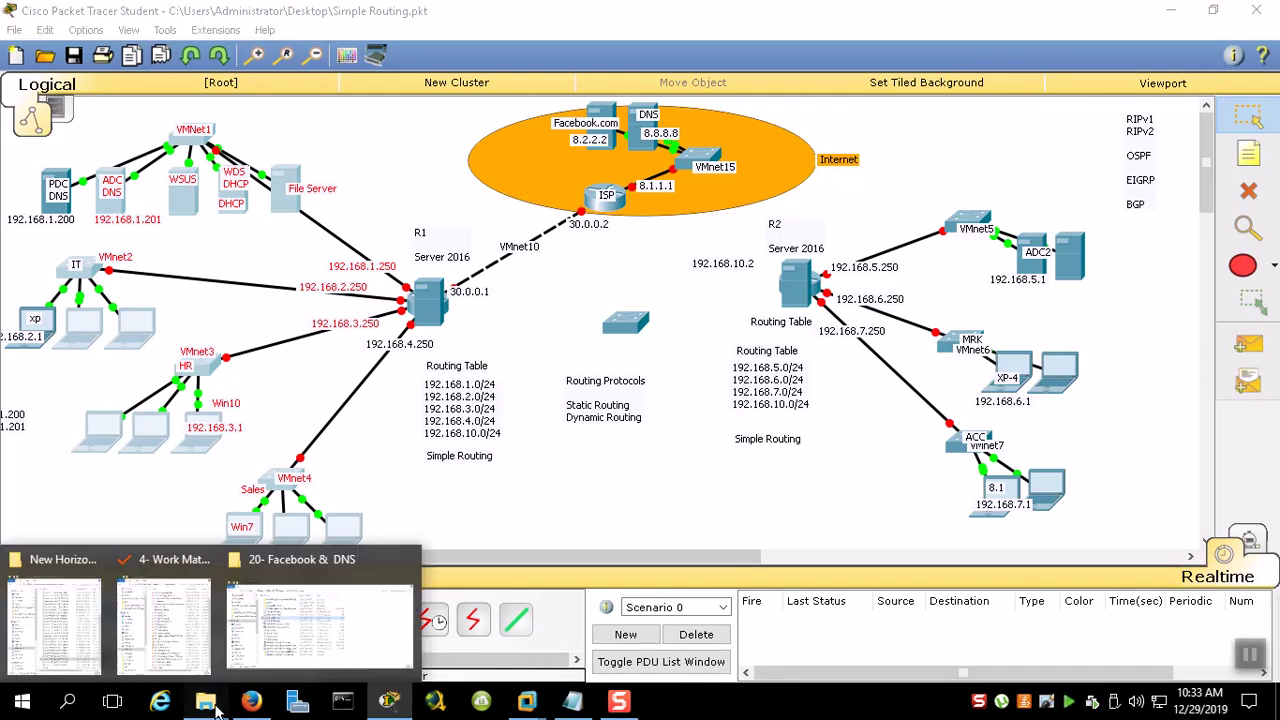
{"action": "left_click", "coordinate": [163, 620]}
{"action": "left_click", "coordinate": [88, 68]}
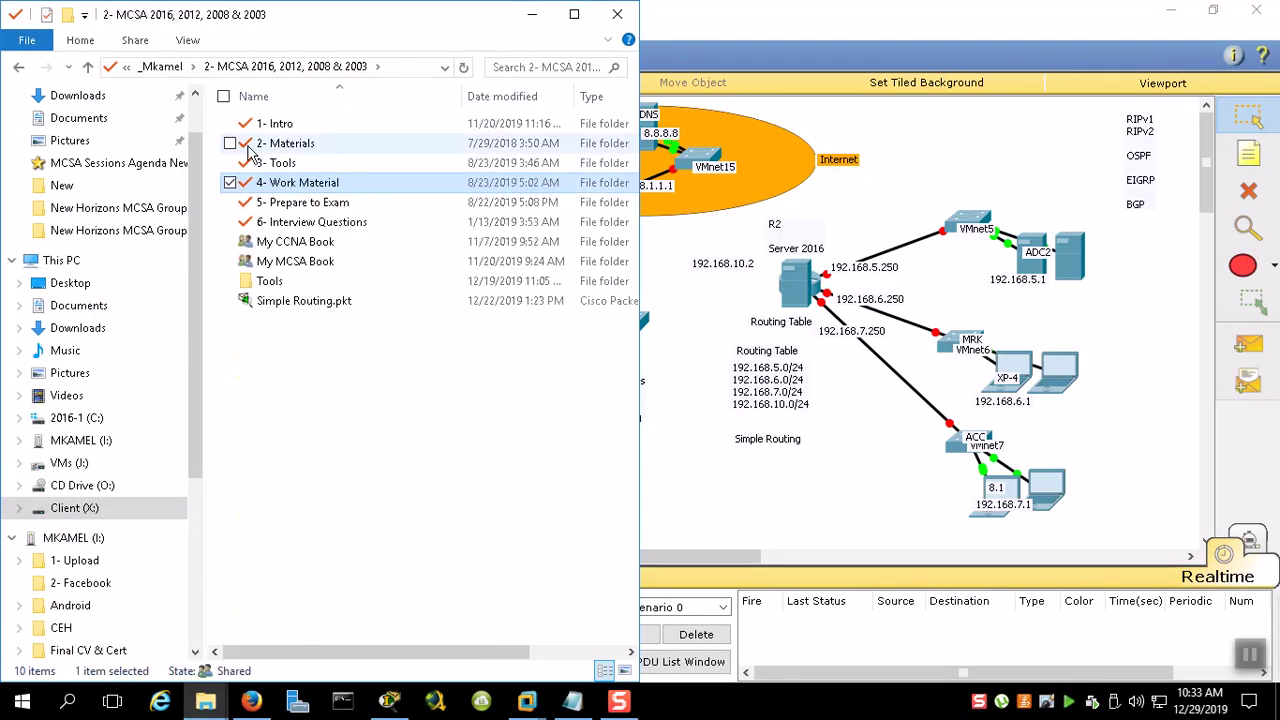
{"action": "double_click", "coordinate": [285, 160]}
{"action": "double_click", "coordinate": [285, 125]}
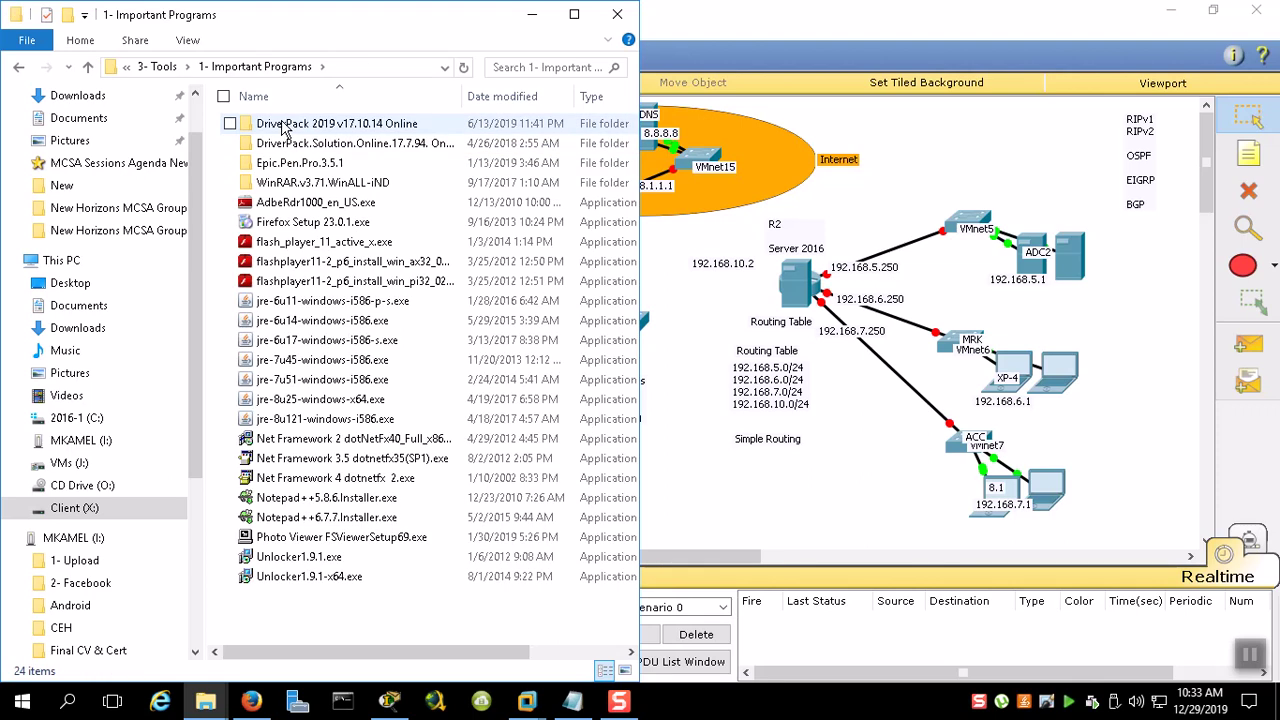
{"action": "right_click", "coordinate": [305, 222]}
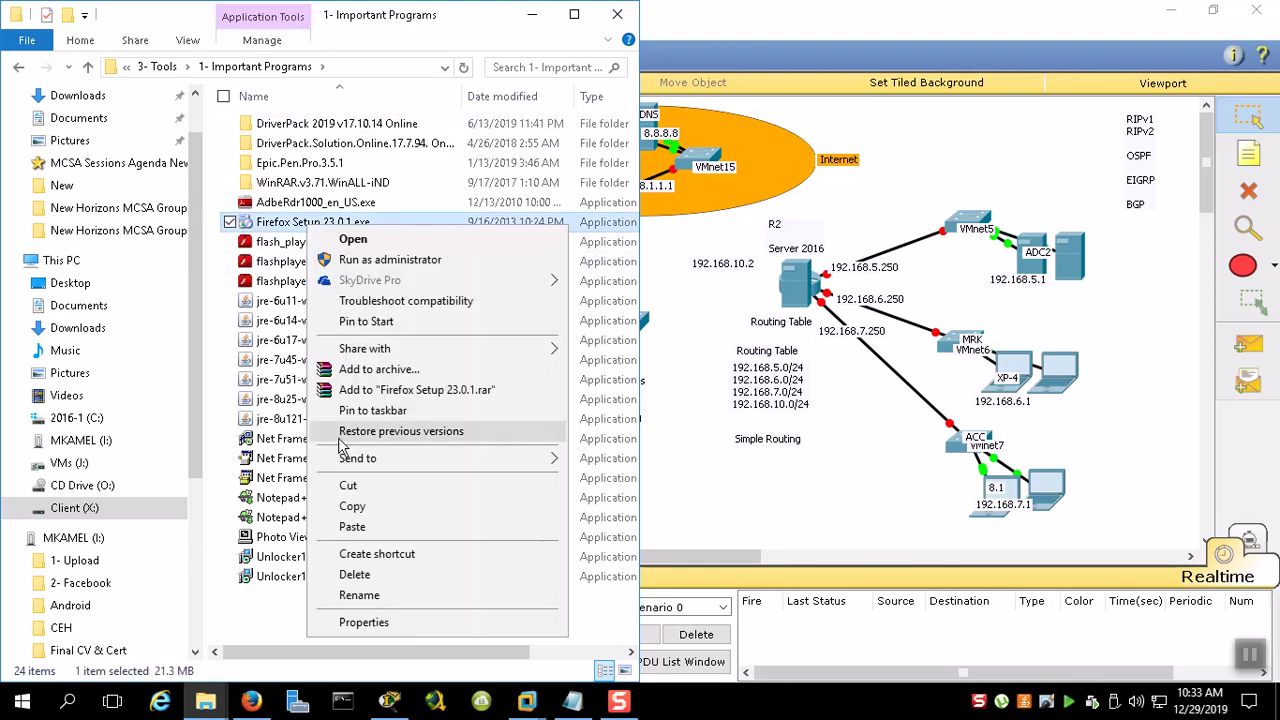
{"action": "left_click", "coordinate": [352, 506]}
Return to the R1 virtual machine, paste the Firefox installer onto its desktop, and run it
{"action": "left_click", "coordinate": [527, 700]}
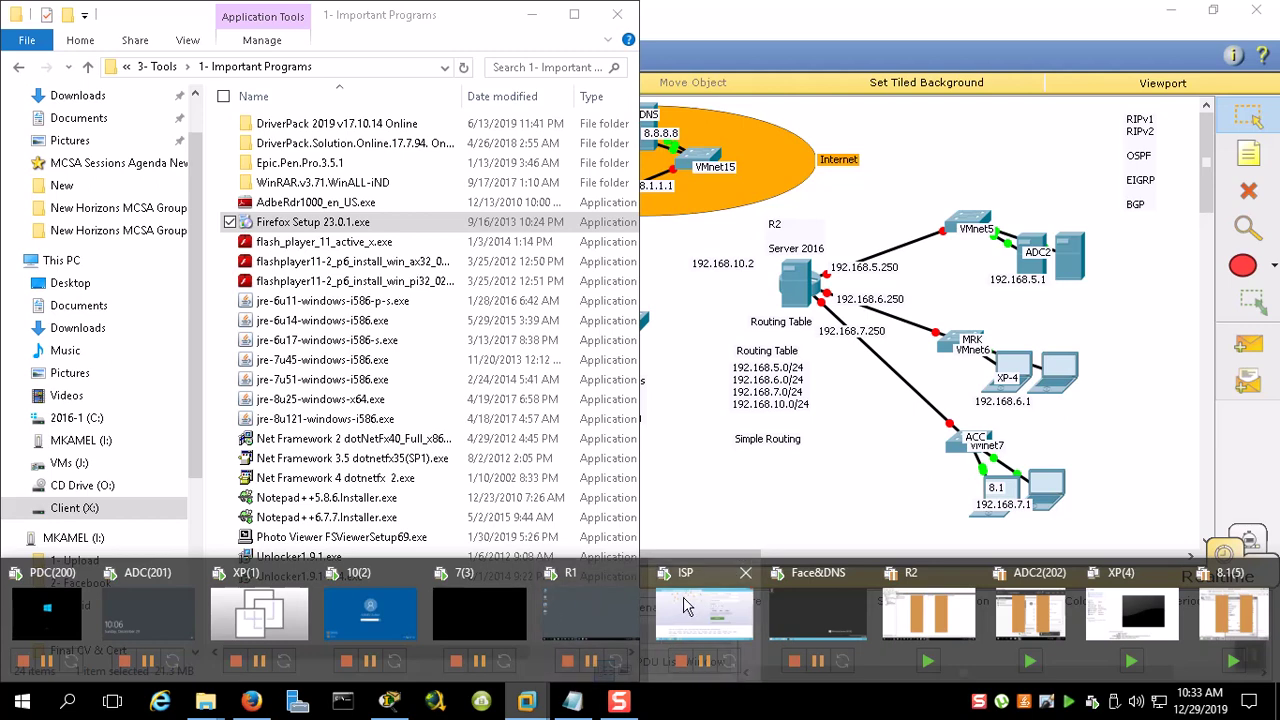
{"action": "left_click", "coordinate": [548, 612]}
{"action": "right_click", "coordinate": [402, 166]}
{"action": "left_click", "coordinate": [476, 245]}
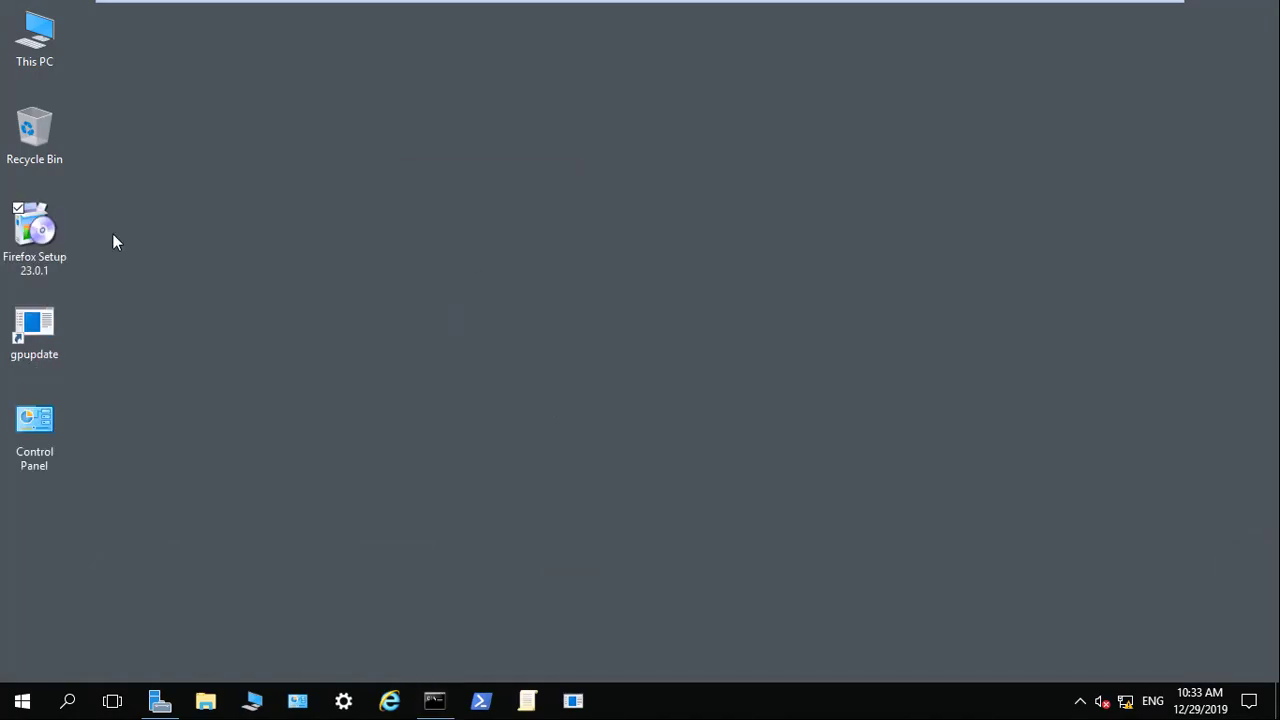
{"action": "double_click", "coordinate": [34, 232]}
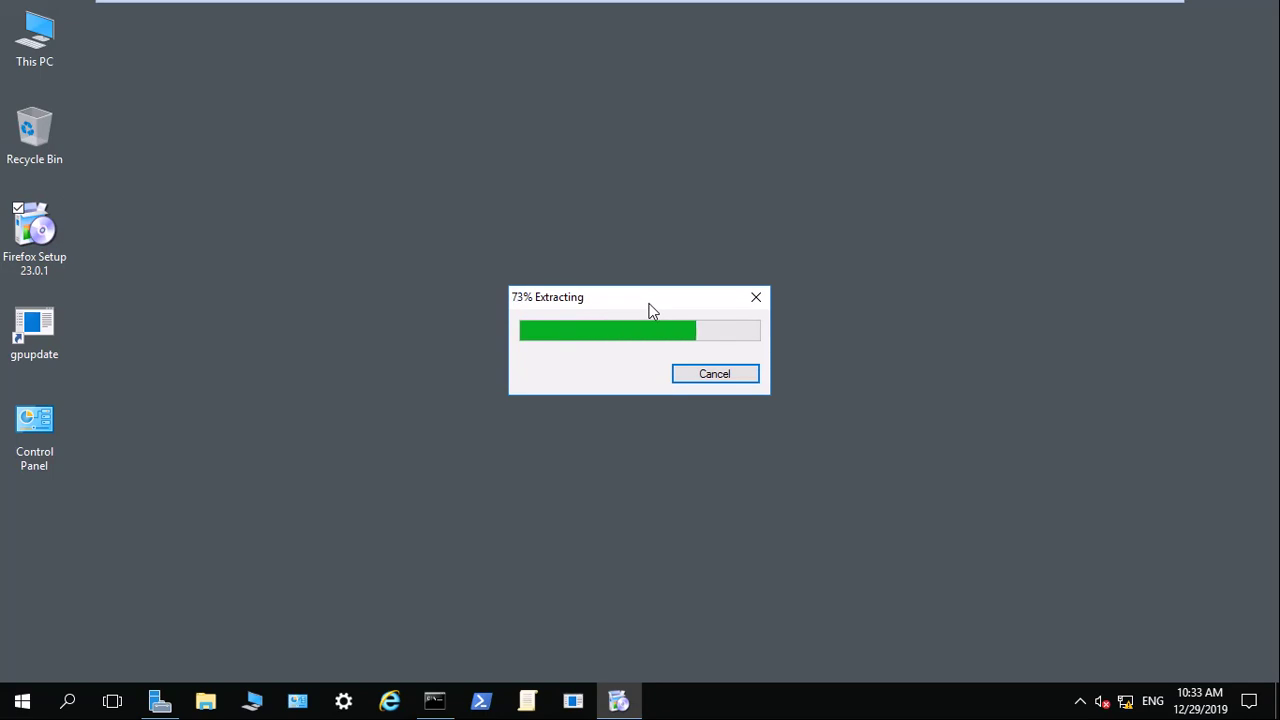
Check the default gateways and DNS server in the connection details of R1's Connected to ISP adapter
{"action": "right_click", "coordinate": [1125, 701]}
{"action": "left_click", "coordinate": [1131, 683]}
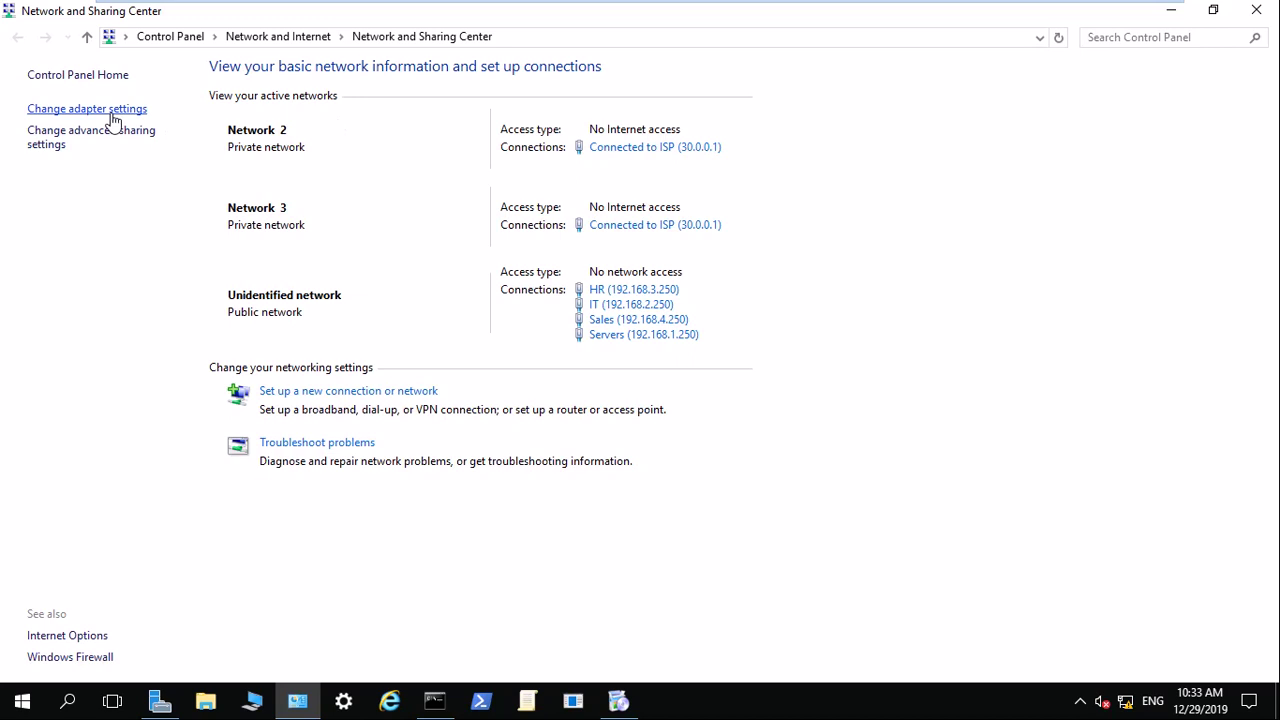
{"action": "left_click", "coordinate": [110, 108]}
{"action": "double_click", "coordinate": [137, 115]}
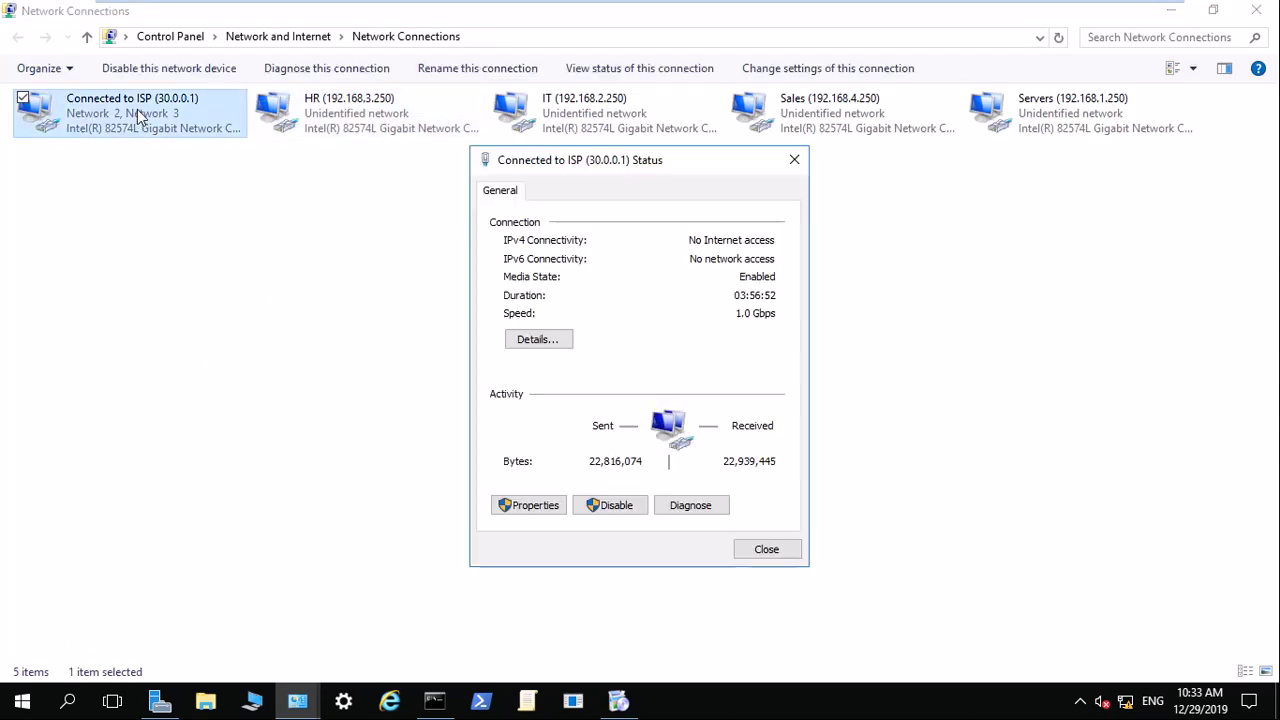
{"action": "left_click", "coordinate": [535, 341]}
{"action": "left_click", "coordinate": [650, 362]}
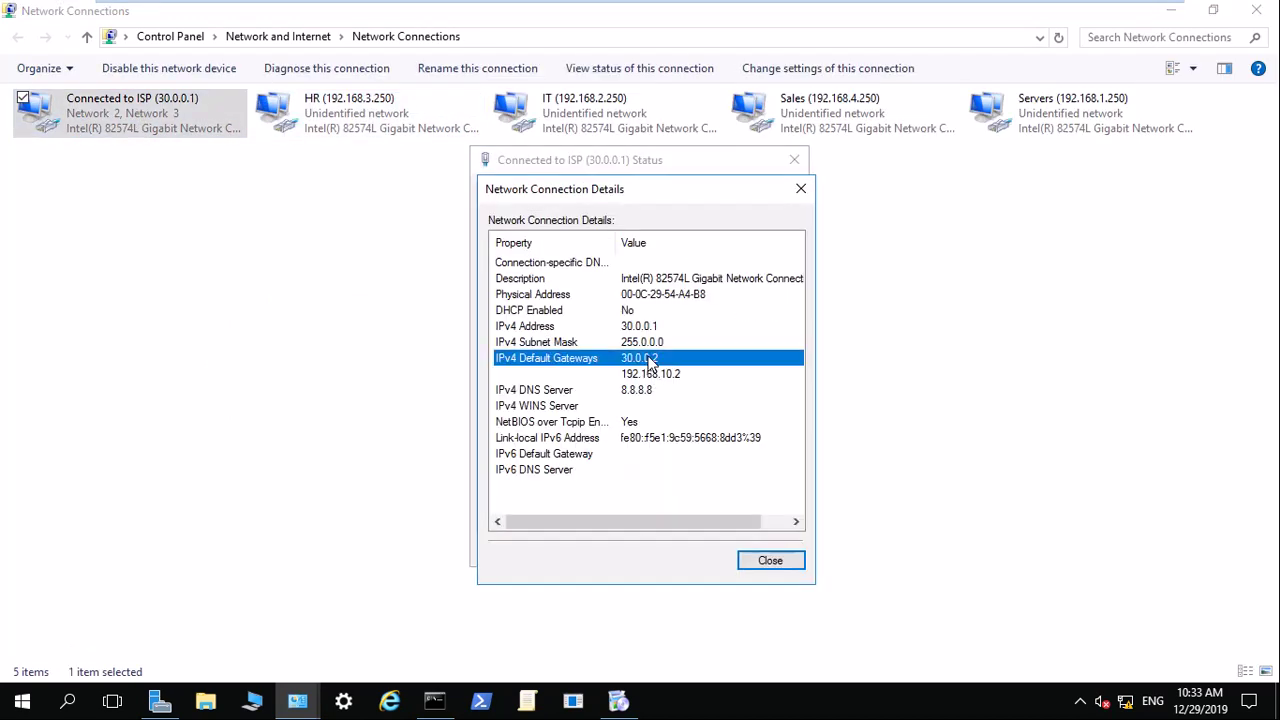
{"action": "left_click", "coordinate": [644, 395]}
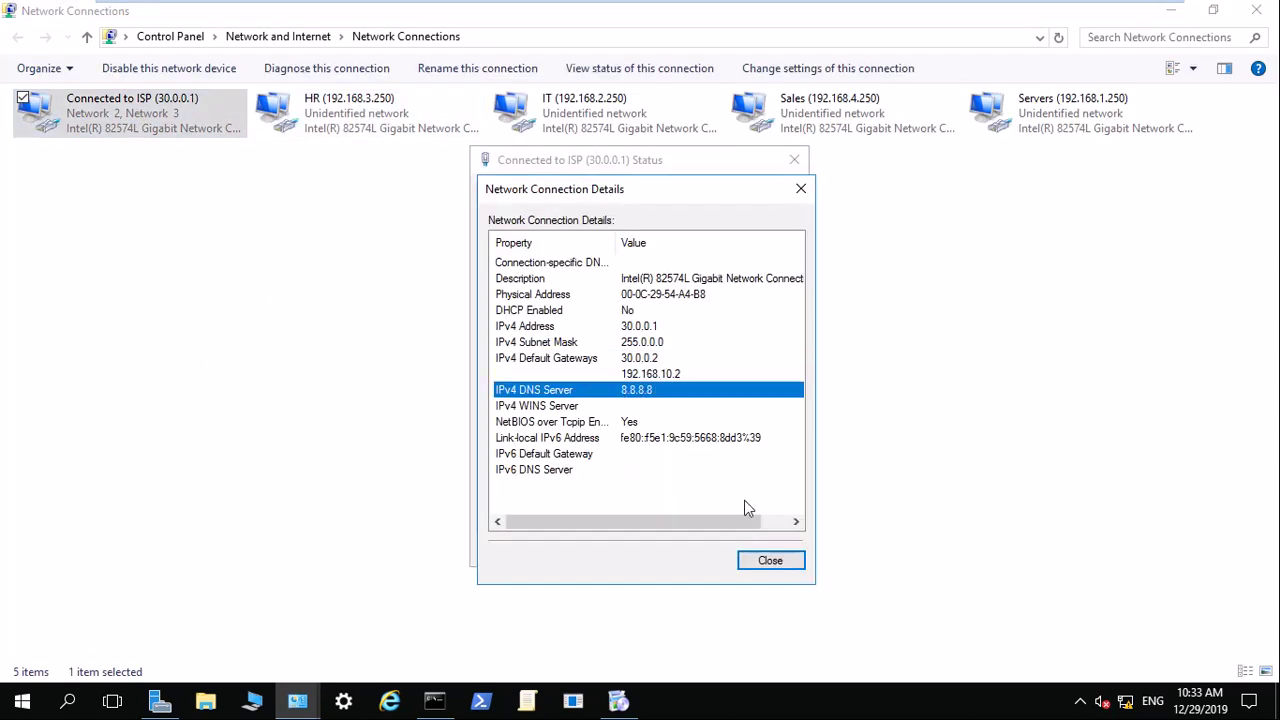
{"action": "left_click", "coordinate": [772, 560]}
{"action": "left_click", "coordinate": [767, 548]}
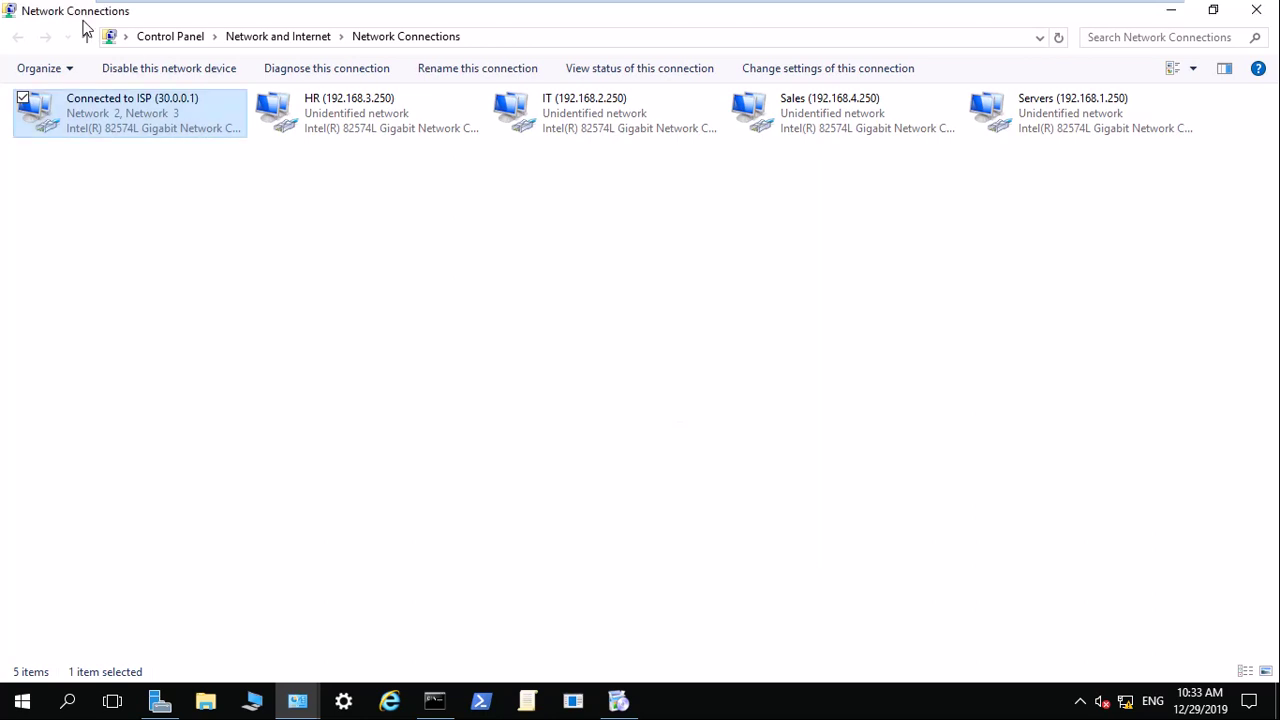
Inspect the Connected to ISP adapter's IPv4 and Advanced TCP/IP settings, cancel without changes, and dismiss the NetSupport School message
{"action": "right_click", "coordinate": [92, 123]}
{"action": "left_click", "coordinate": [190, 302]}
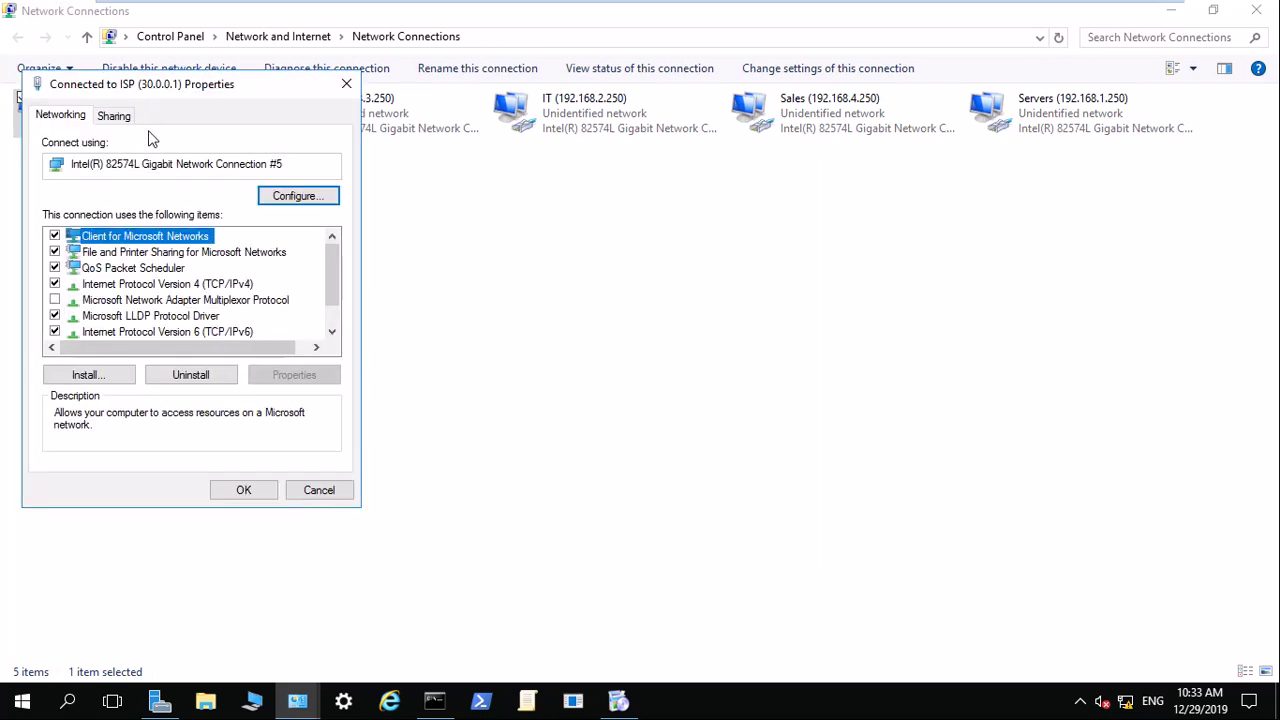
{"action": "double_click", "coordinate": [225, 287]}
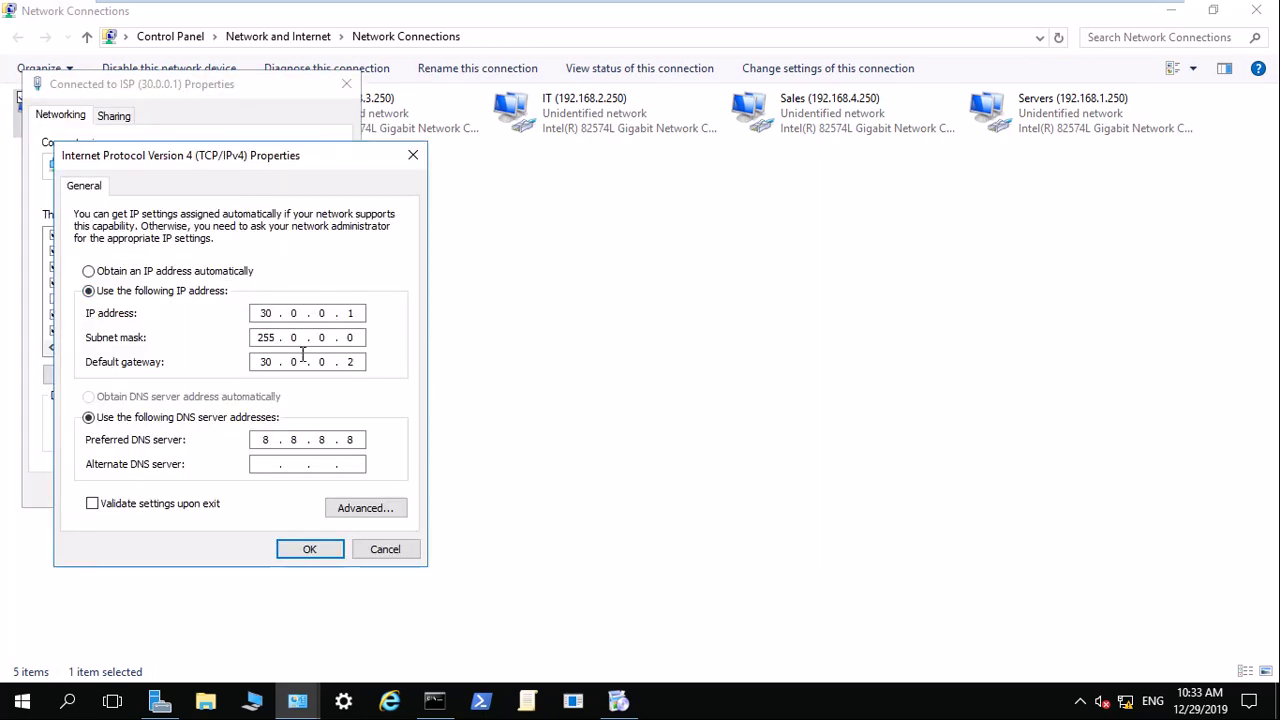
{"action": "left_click", "coordinate": [365, 512]}
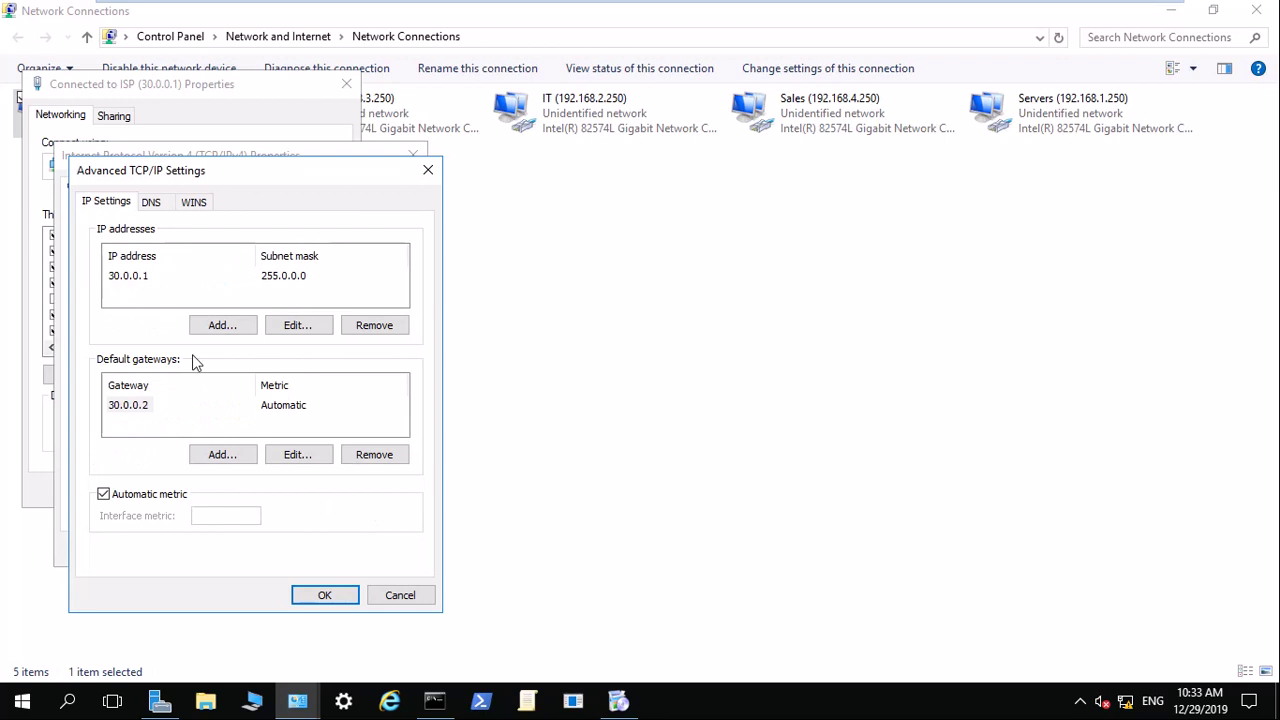
{"action": "left_click", "coordinate": [394, 591]}
{"action": "left_click", "coordinate": [396, 546]}
{"action": "left_click", "coordinate": [320, 495]}
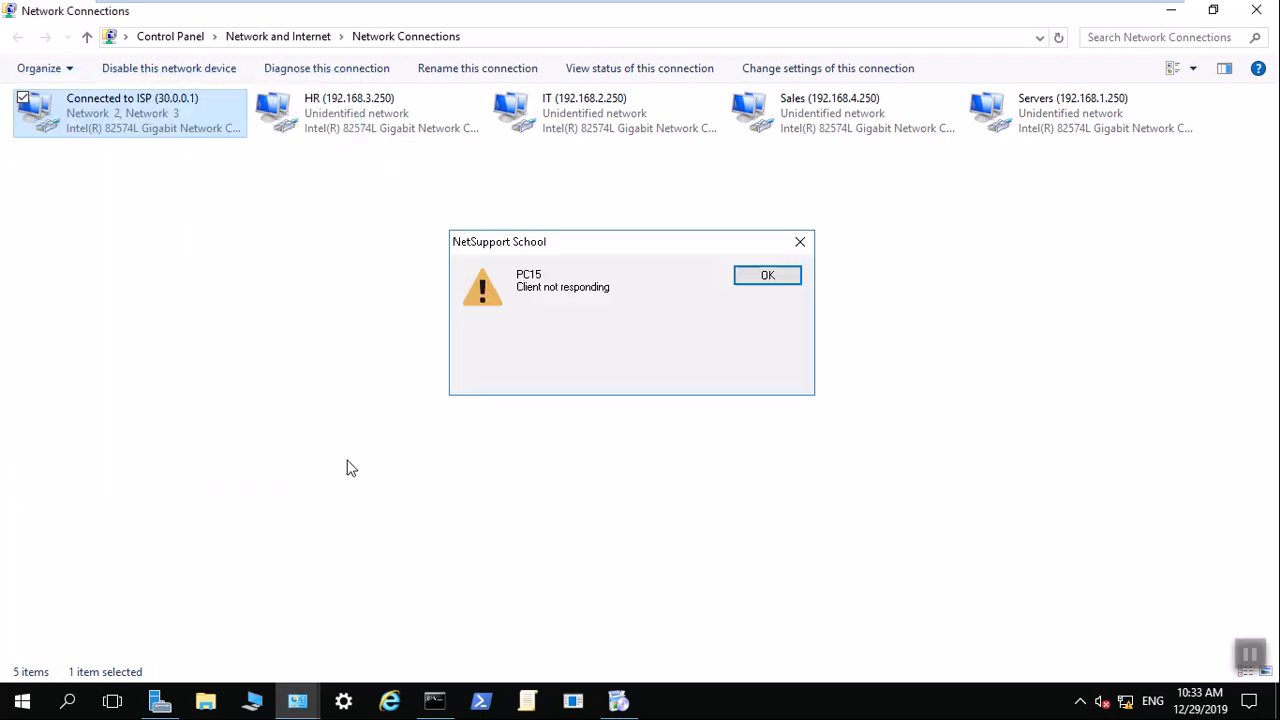
{"action": "key", "text": "Return"}
Install Mozilla Firefox on R1 with the default options, close Network Connections, and finish setup with Launch Firefox now selected
{"action": "mouse_move", "coordinate": [443, 46]}
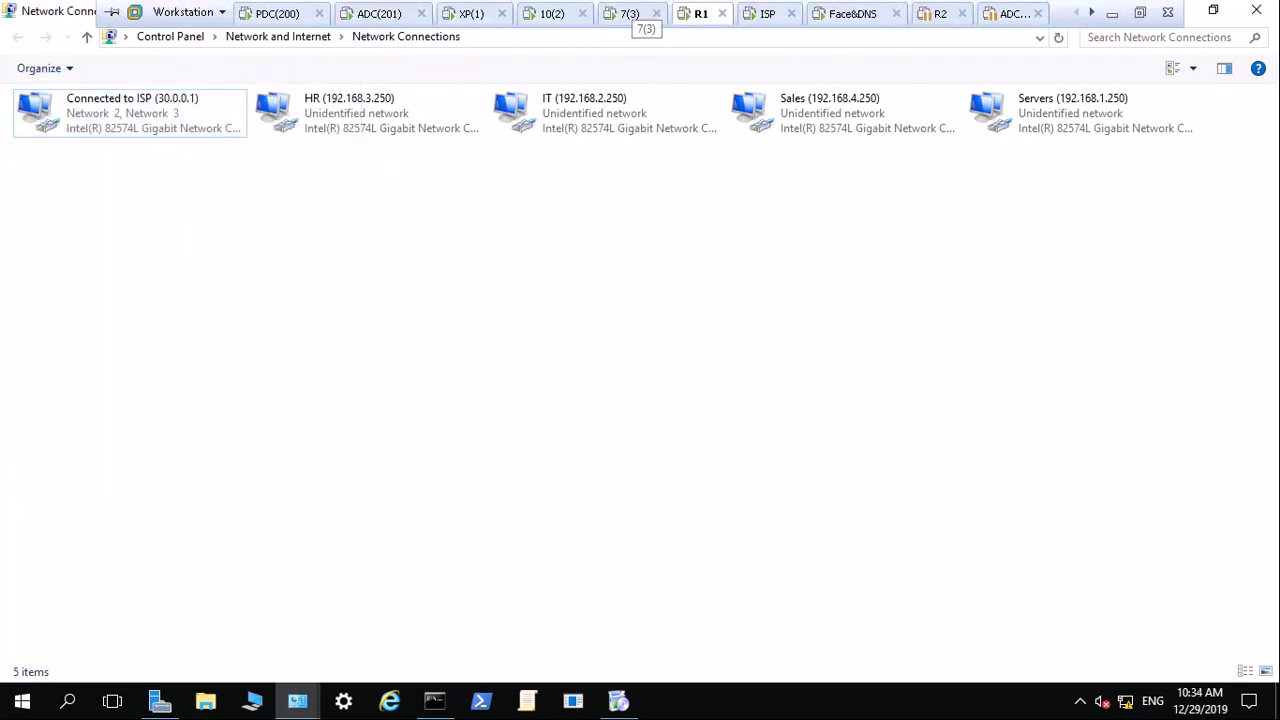
{"action": "left_click", "coordinate": [618, 700]}
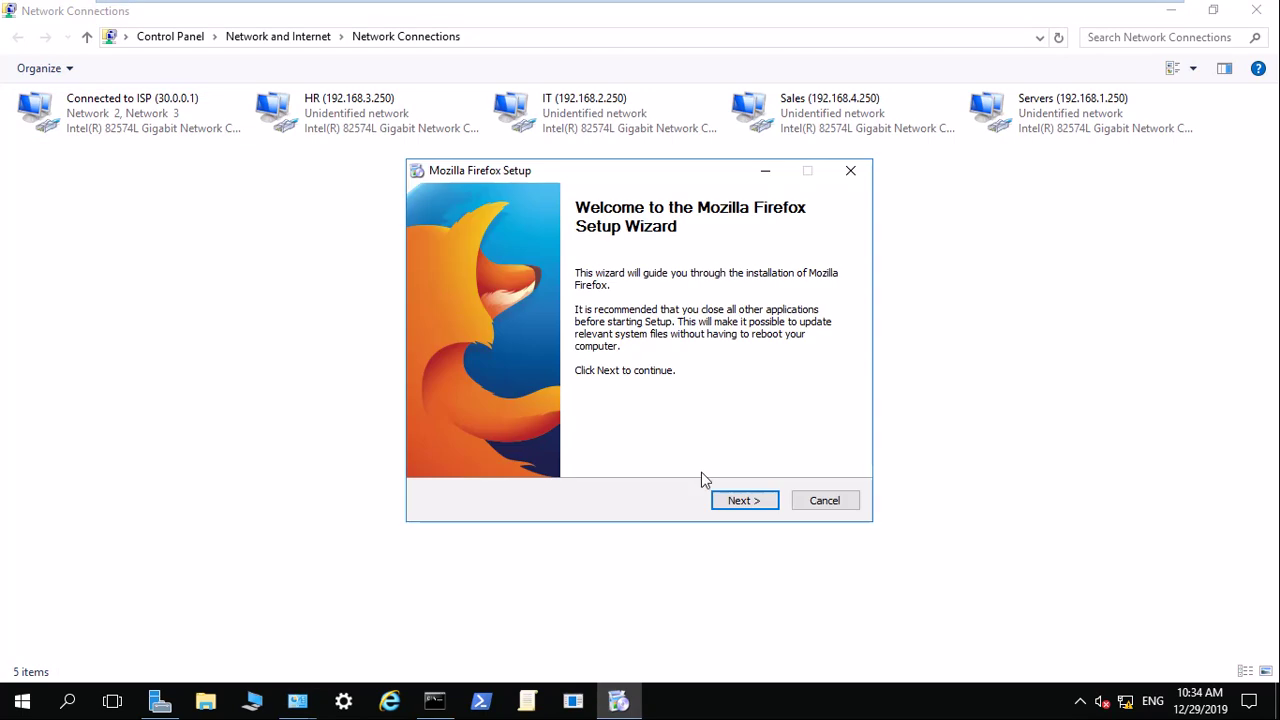
{"action": "left_click", "coordinate": [740, 500]}
{"action": "left_click", "coordinate": [722, 497]}
{"action": "left_click", "coordinate": [732, 500]}
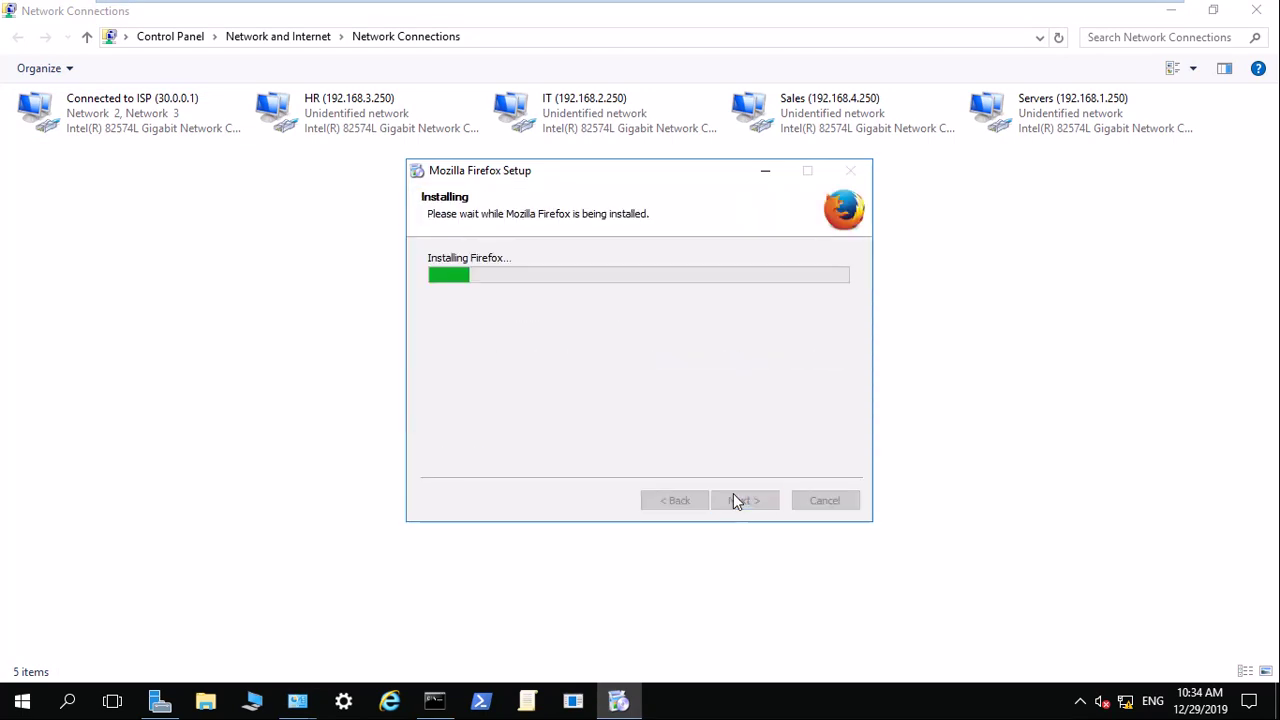
{"action": "left_click", "coordinate": [1252, 12]}
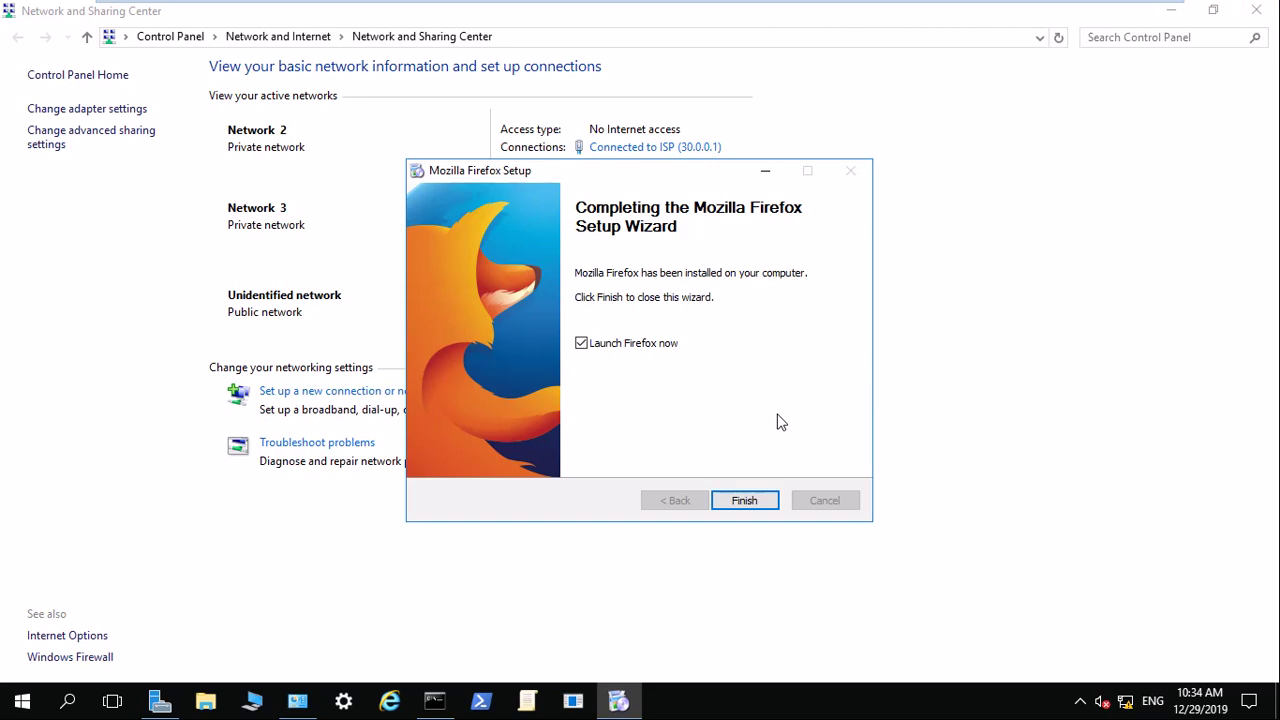
{"action": "left_click", "coordinate": [744, 500]}
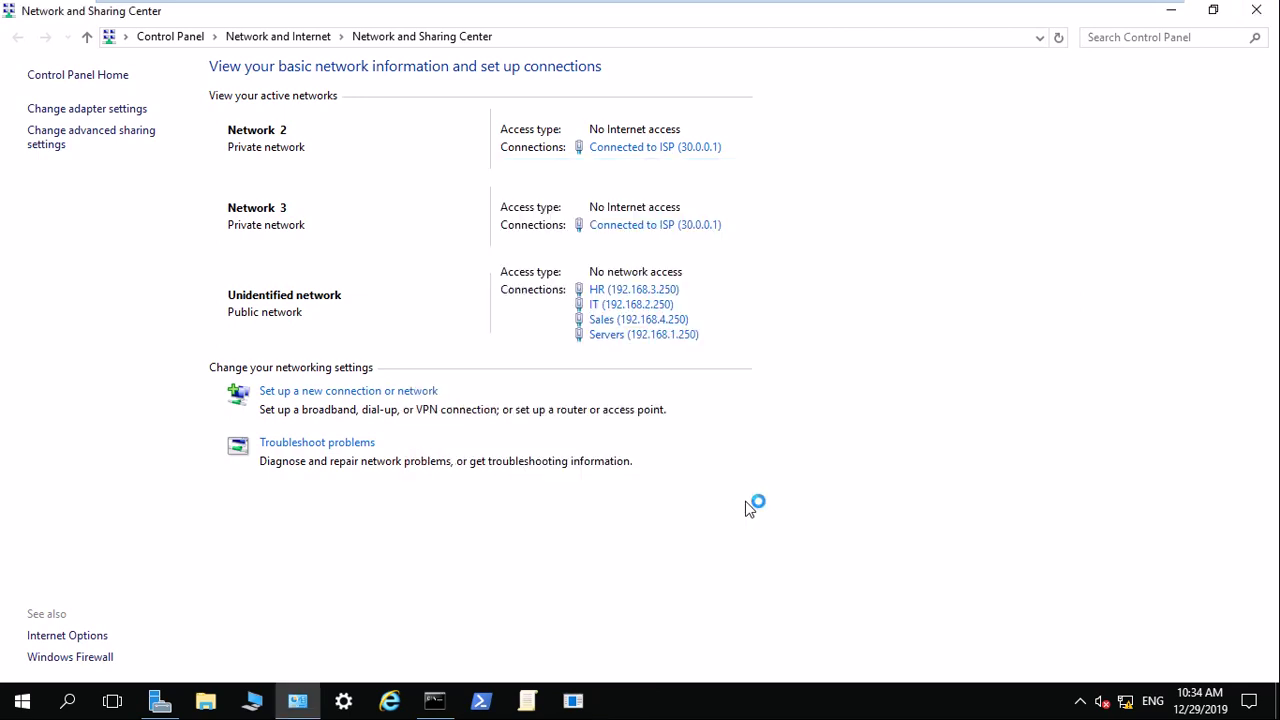
Start Firefox on R1 without importing any browser data, and decline making it the default browser
{"action": "left_click", "coordinate": [1174, 15]}
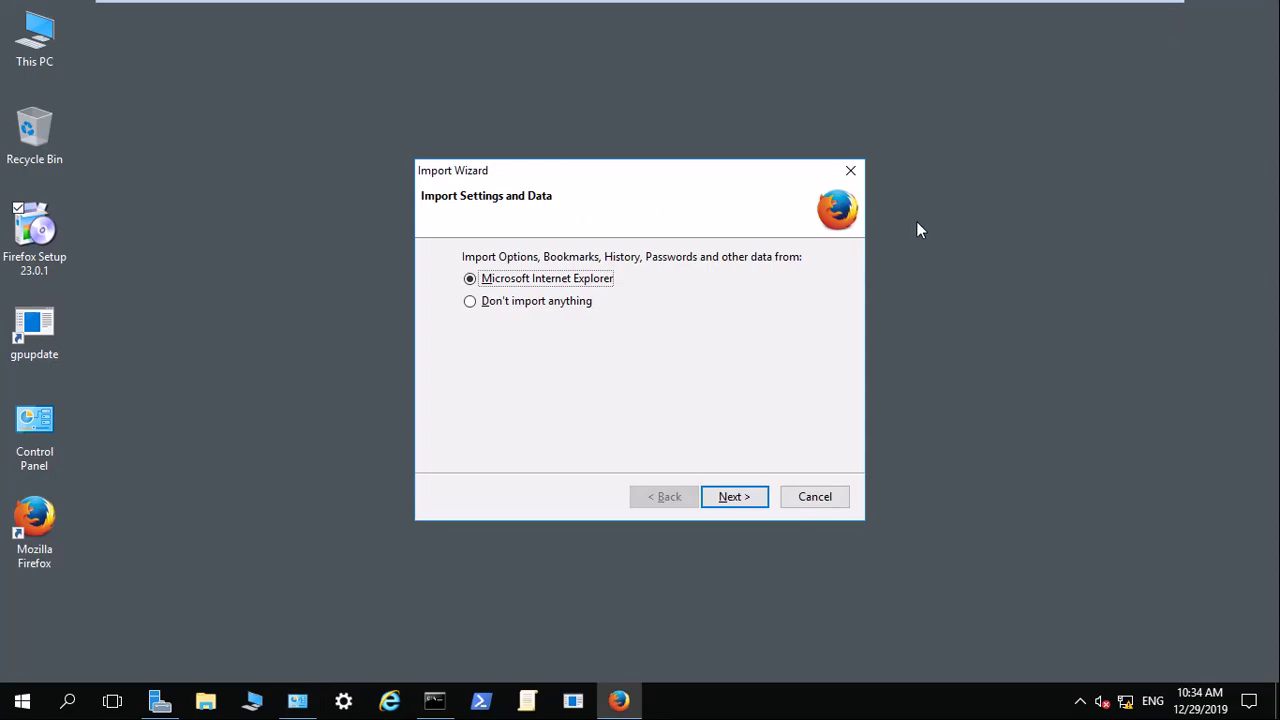
{"action": "left_click", "coordinate": [584, 308]}
{"action": "left_click", "coordinate": [726, 496]}
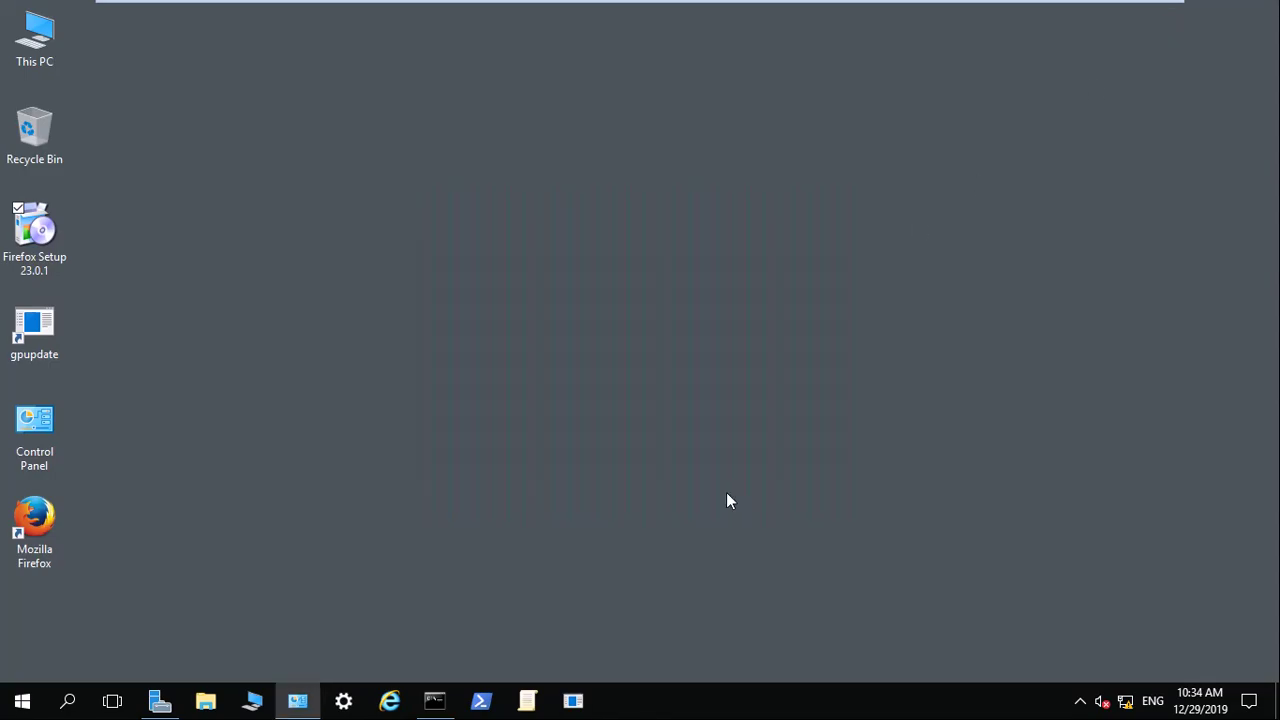
{"action": "double_click", "coordinate": [34, 525]}
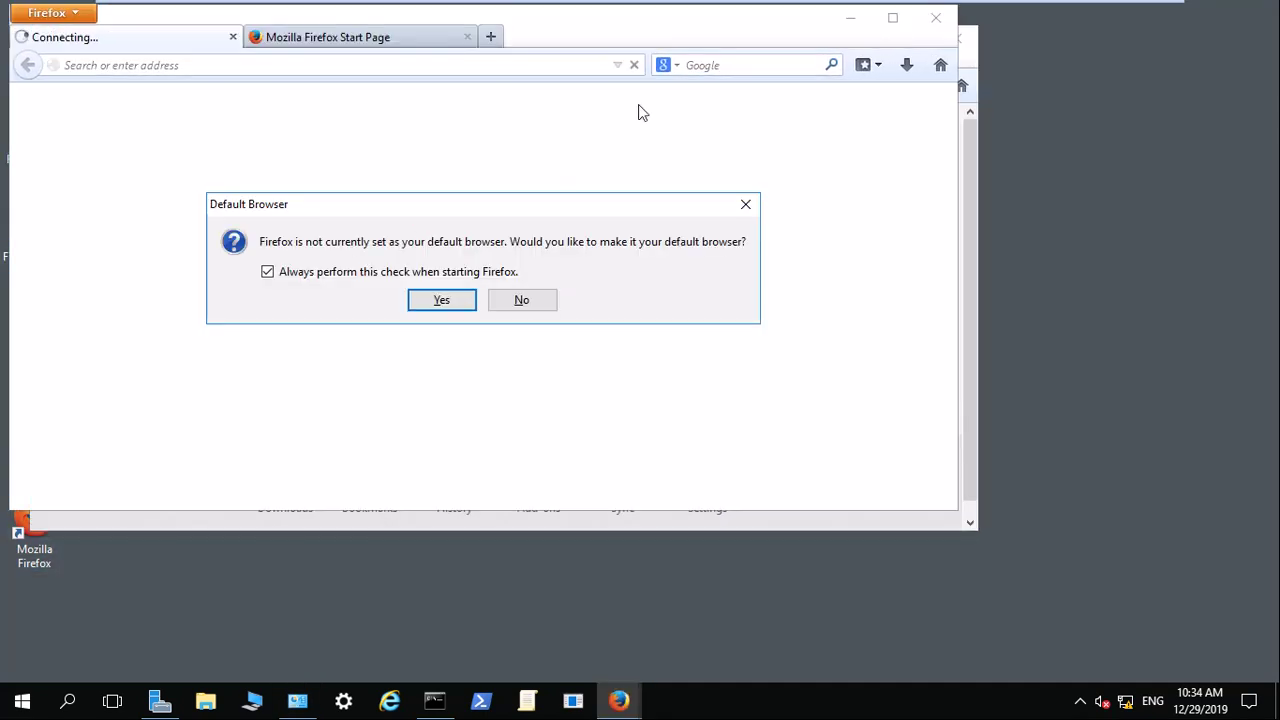
{"action": "left_click", "coordinate": [522, 300]}
{"action": "left_click", "coordinate": [380, 46]}
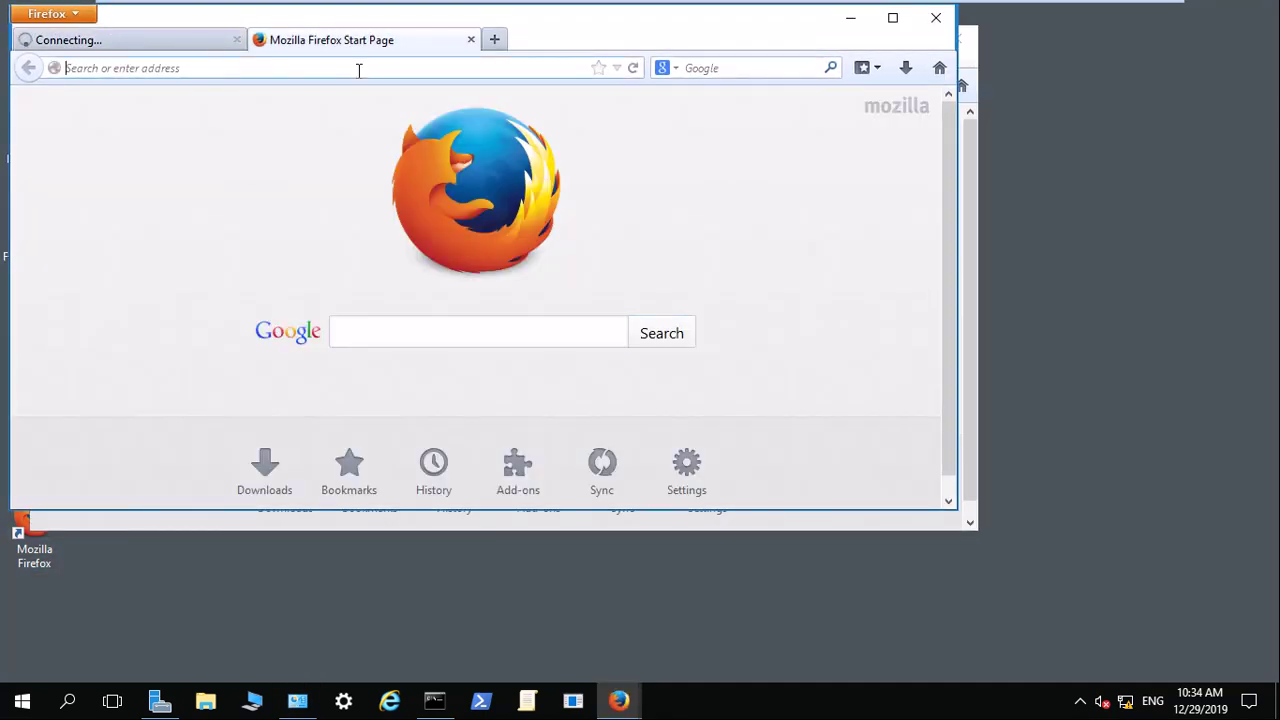
{"action": "type", "text": "www.facebook.com"}
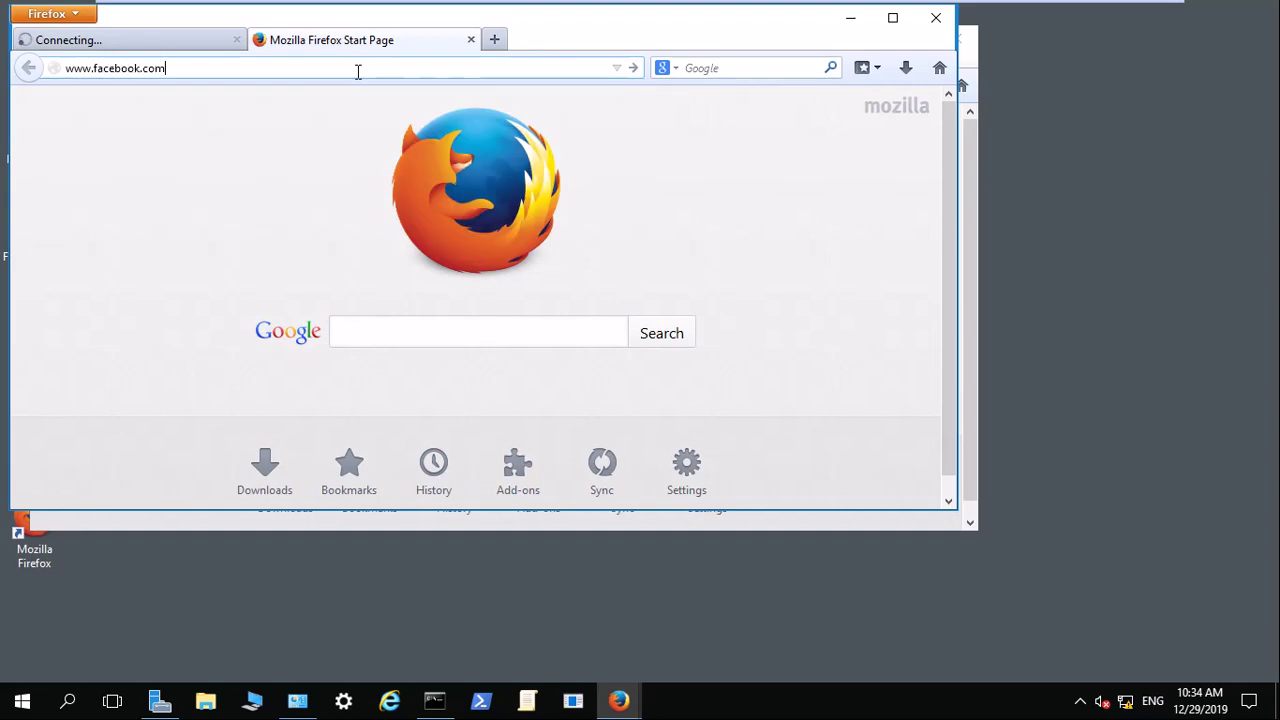
{"action": "key", "text": "Return"}
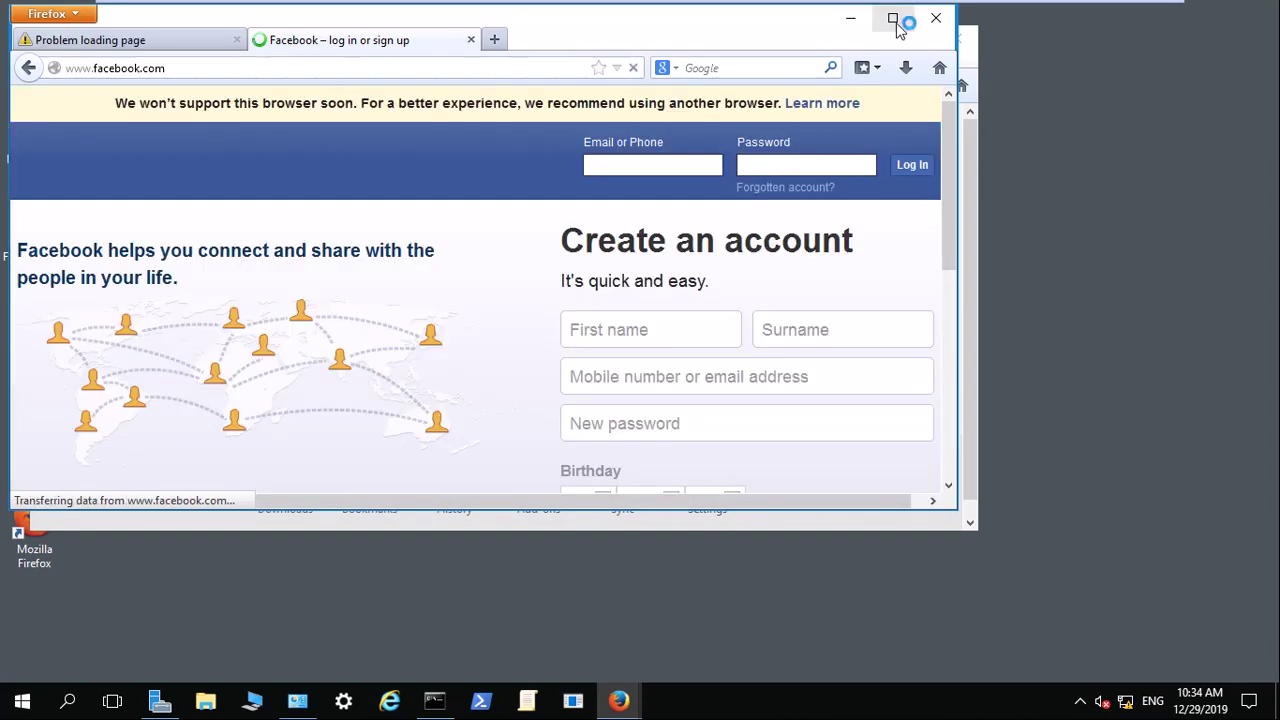
{"action": "left_click", "coordinate": [893, 18]}
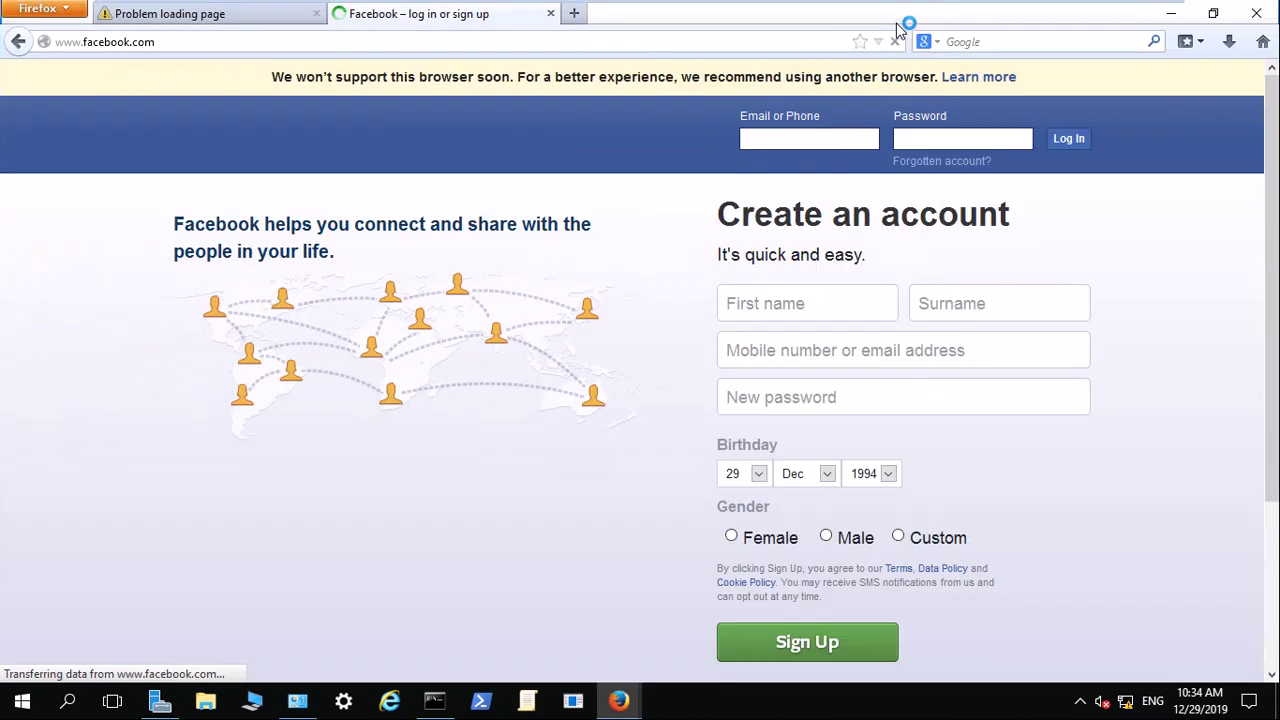
Close both Firefox windows, including all their open tabs
{"action": "left_click", "coordinate": [1256, 13]}
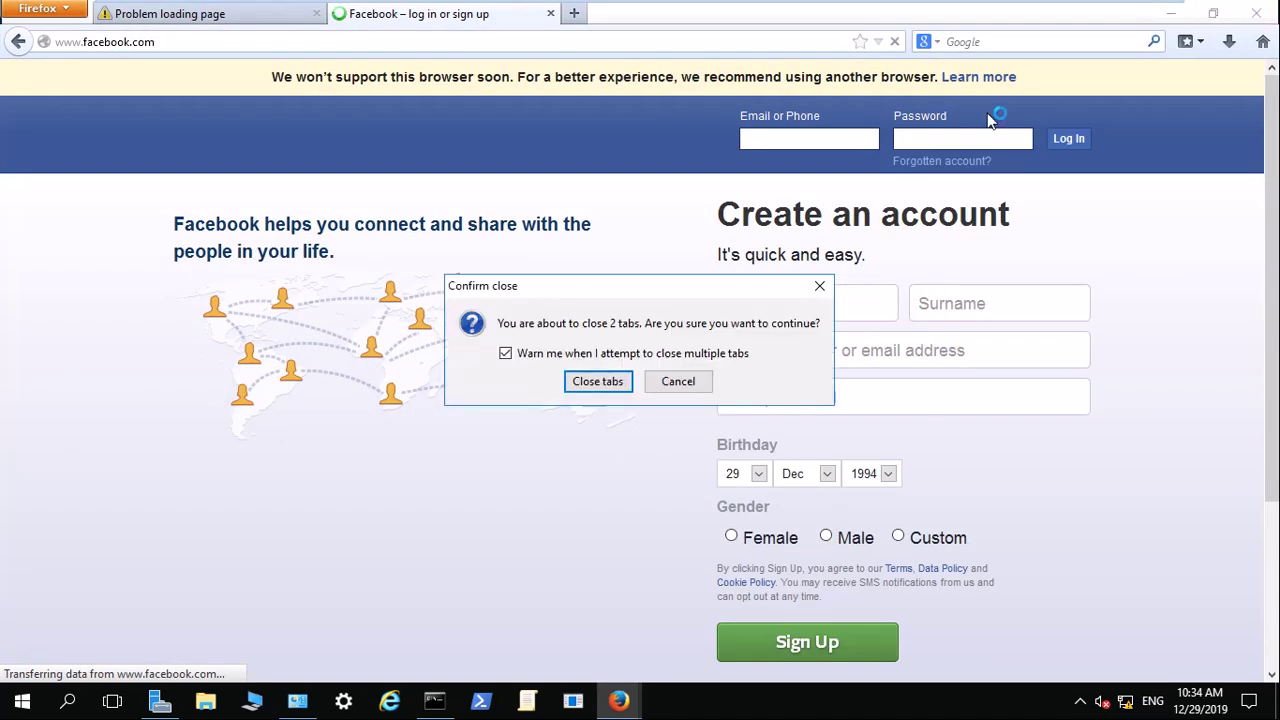
{"action": "left_click", "coordinate": [620, 382]}
{"action": "left_click", "coordinate": [956, 38]}
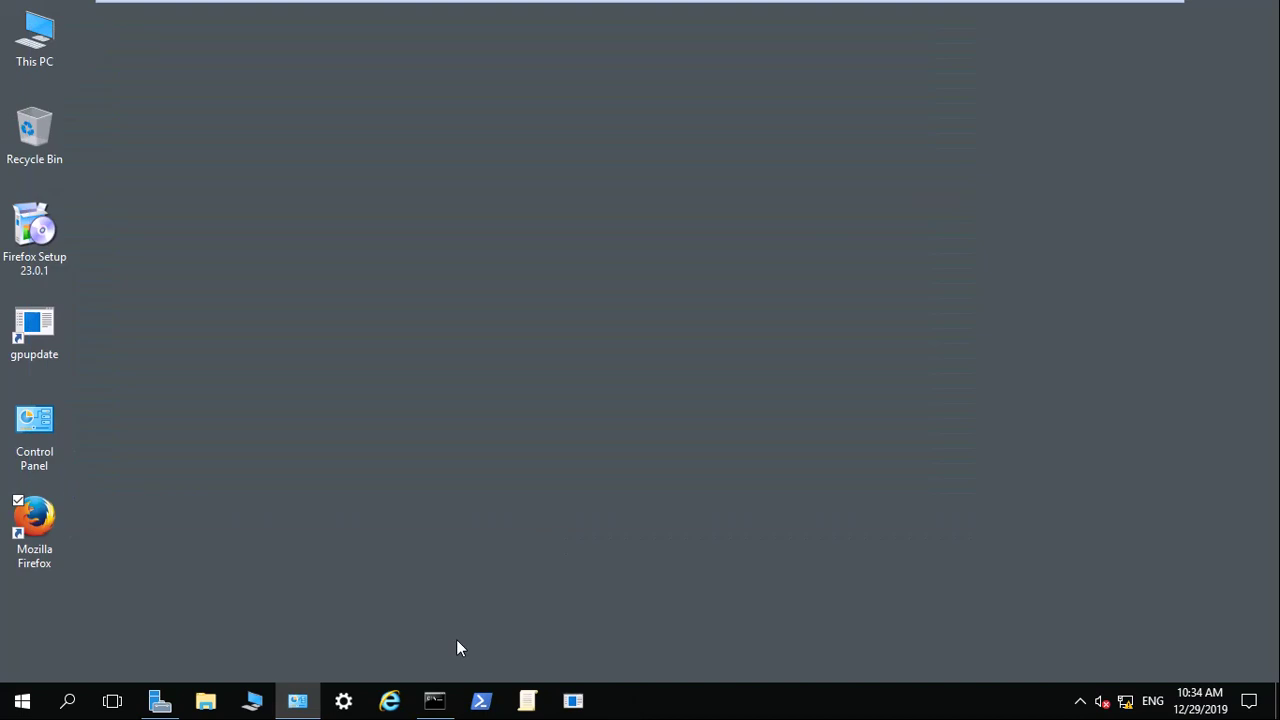
{"action": "left_click", "coordinate": [403, 705]}
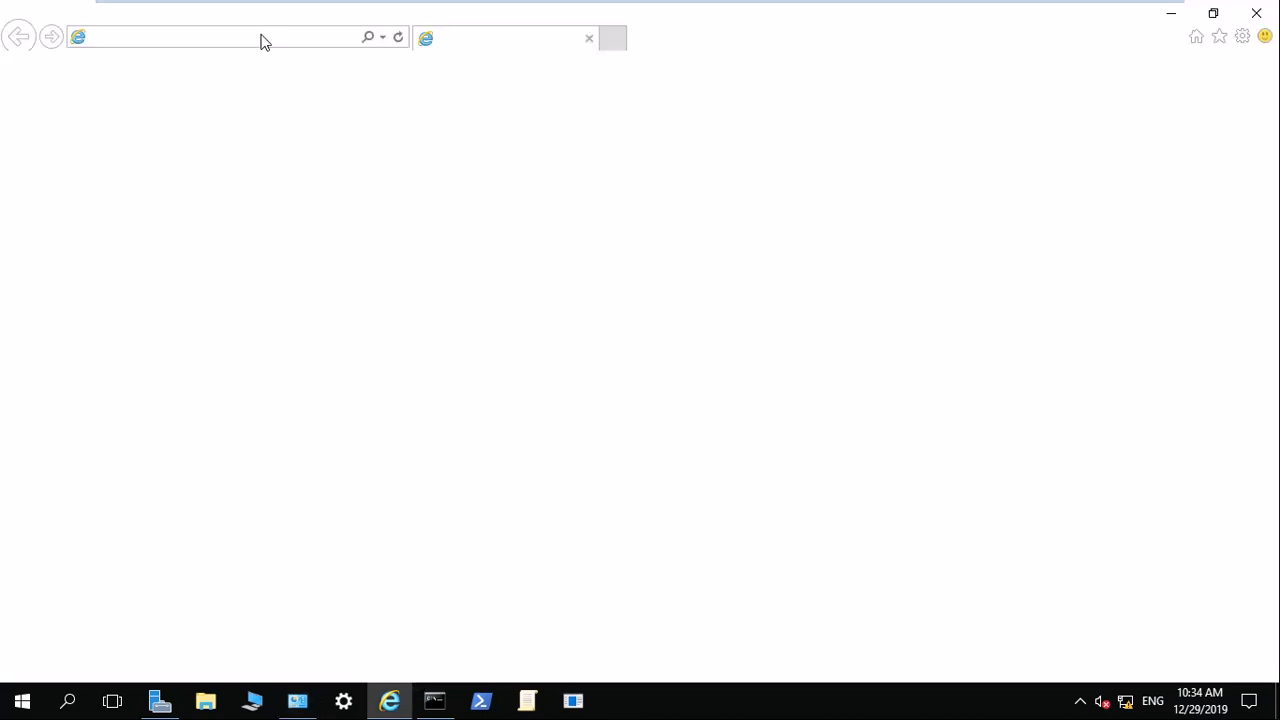
{"action": "left_click", "coordinate": [383, 38]}
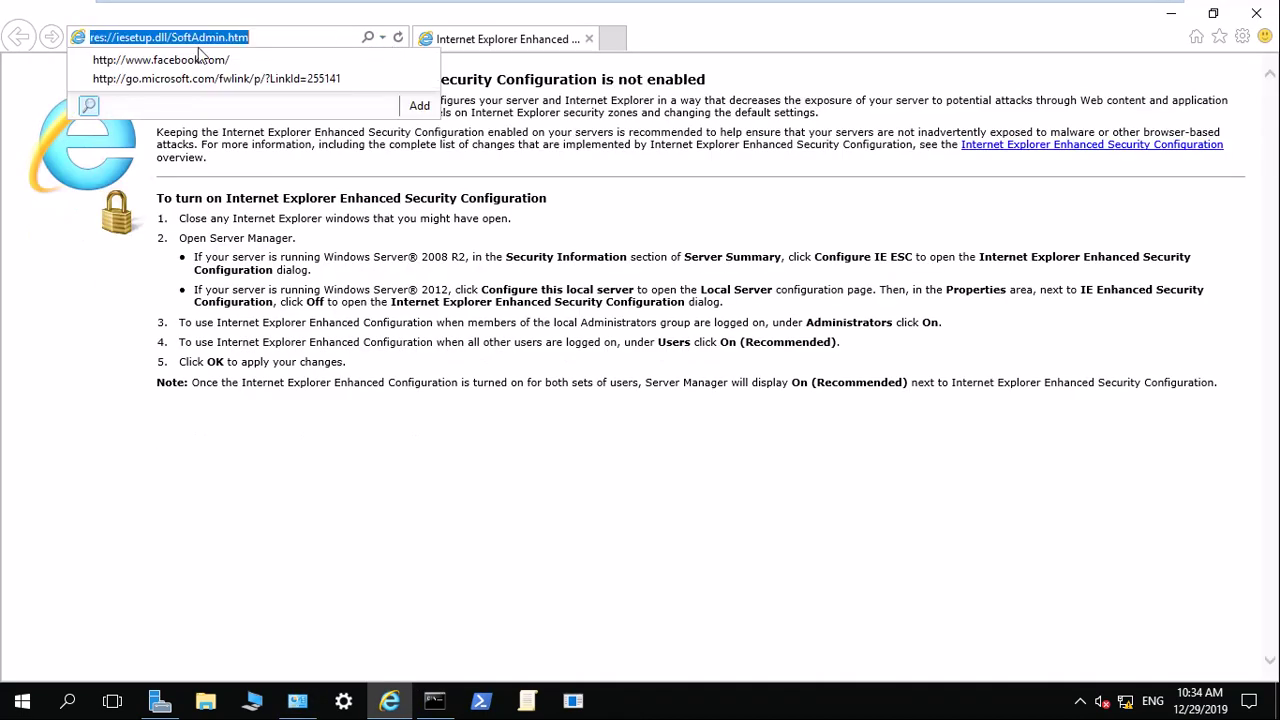
{"action": "left_click", "coordinate": [196, 62]}
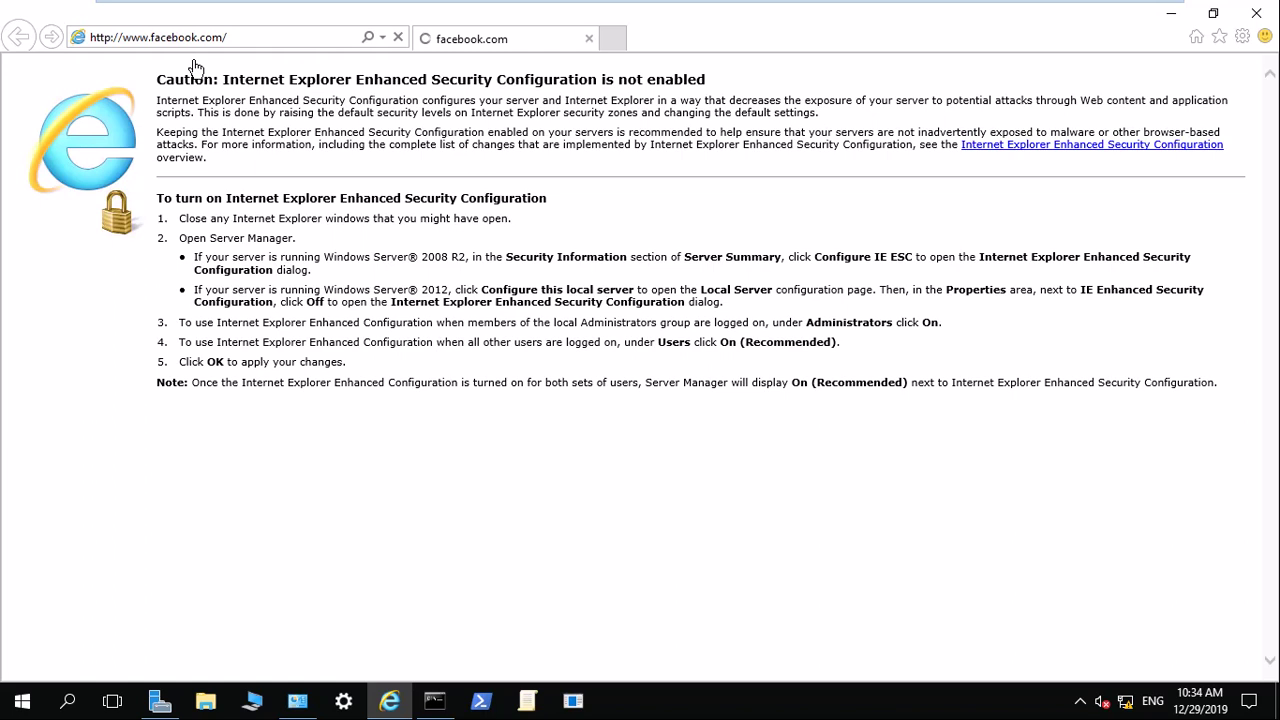
{"action": "left_click", "coordinate": [160, 37]}
{"action": "double_click", "coordinate": [160, 37]}
{"action": "left_click", "coordinate": [157, 37]}
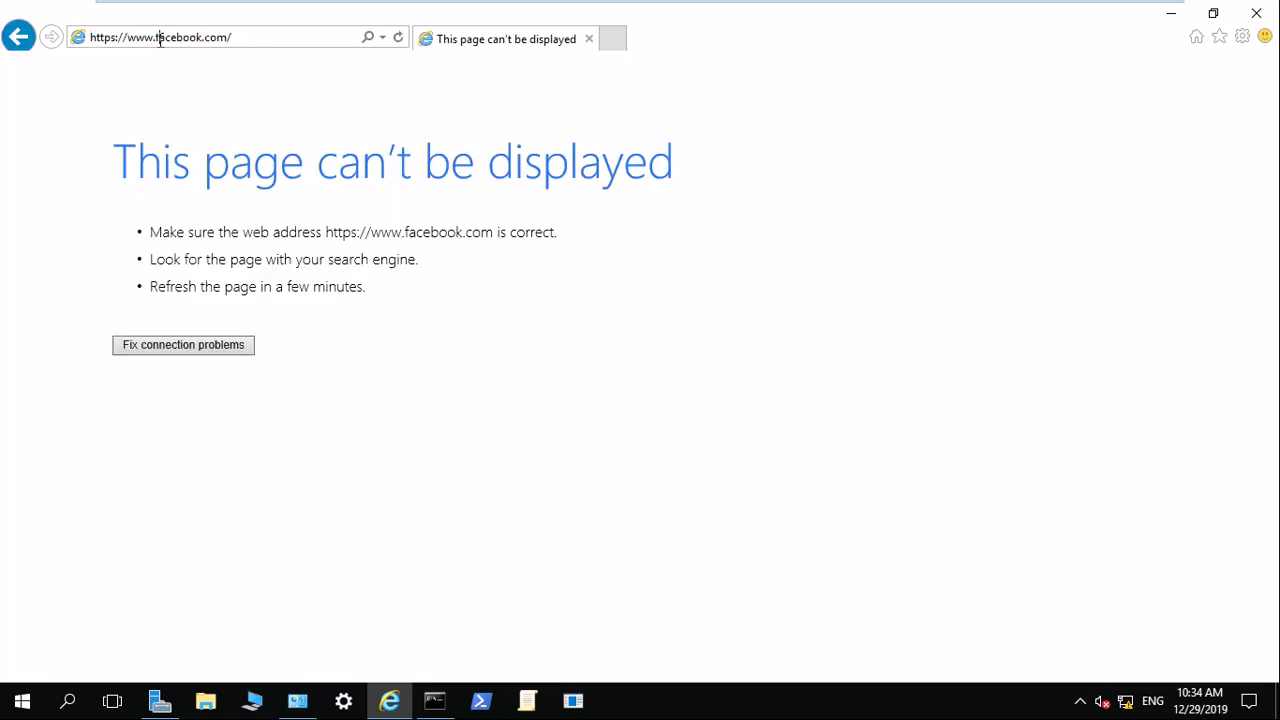
{"action": "key", "text": "Return"}
Change the Facebook address from https to http in Internet Explorer and try to load it again
{"action": "left_click", "coordinate": [130, 37]}
{"action": "left_click_drag", "start_coordinate": [116, 37], "coordinate": [128, 37]}
{"action": "key", "text": "Left"}
{"action": "key", "text": "BackSpace"}
{"action": "key", "text": "Return"}
{"action": "left_click", "coordinate": [120, 38]}
{"action": "left_click", "coordinate": [119, 37]}
{"action": "key", "text": "BackSpace"}
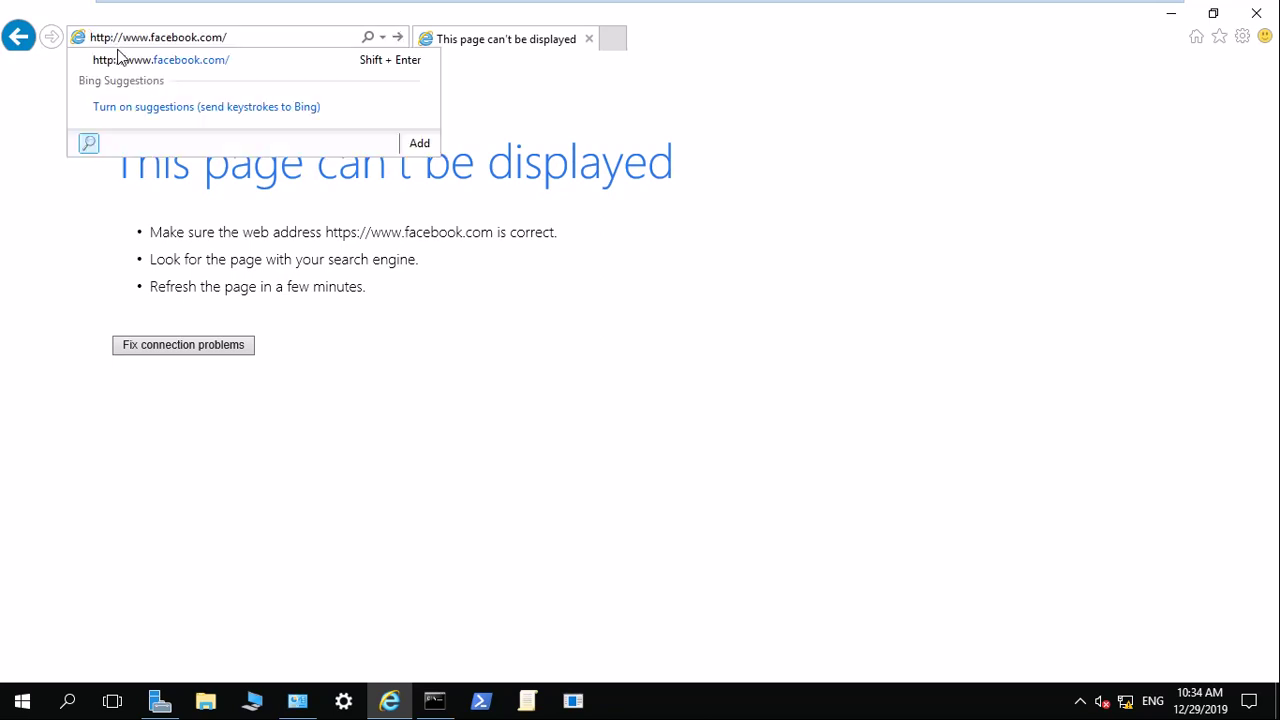
{"action": "key", "text": "Return"}
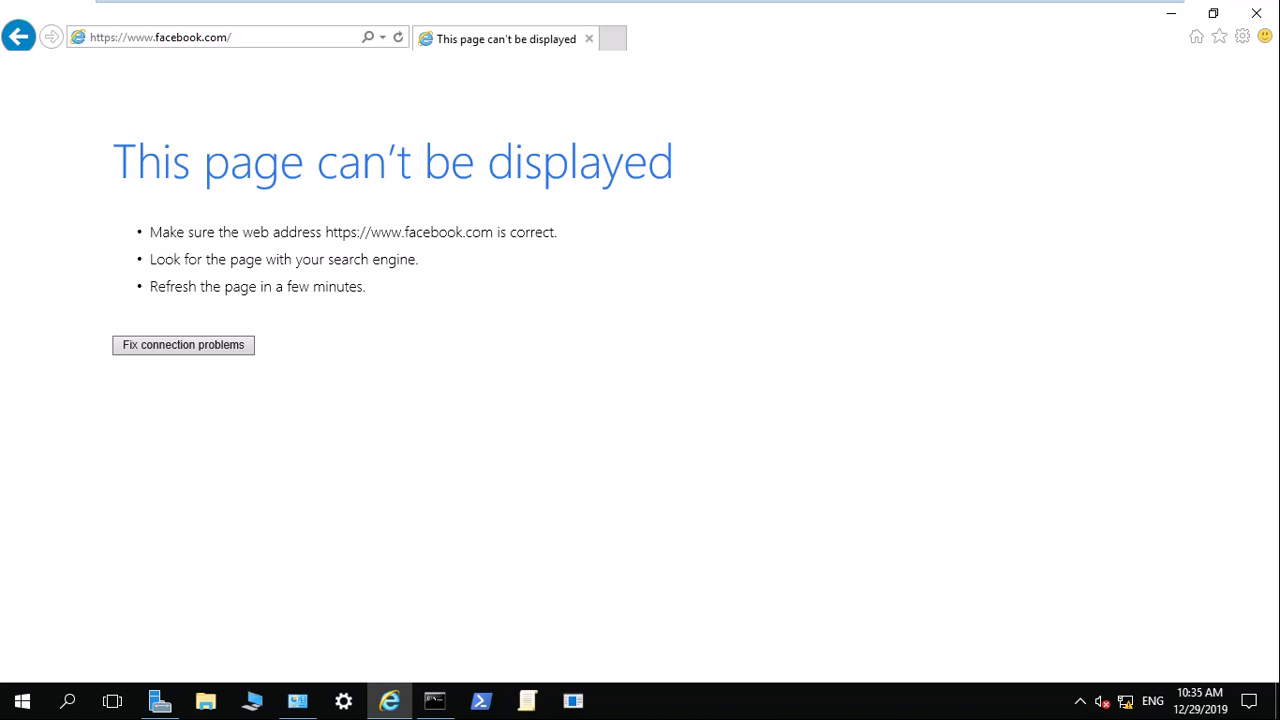
Switch to the Face&DNS virtual machine and open a maximized IIS Manager from Server Manager
{"action": "left_click", "coordinate": [825, 15]}
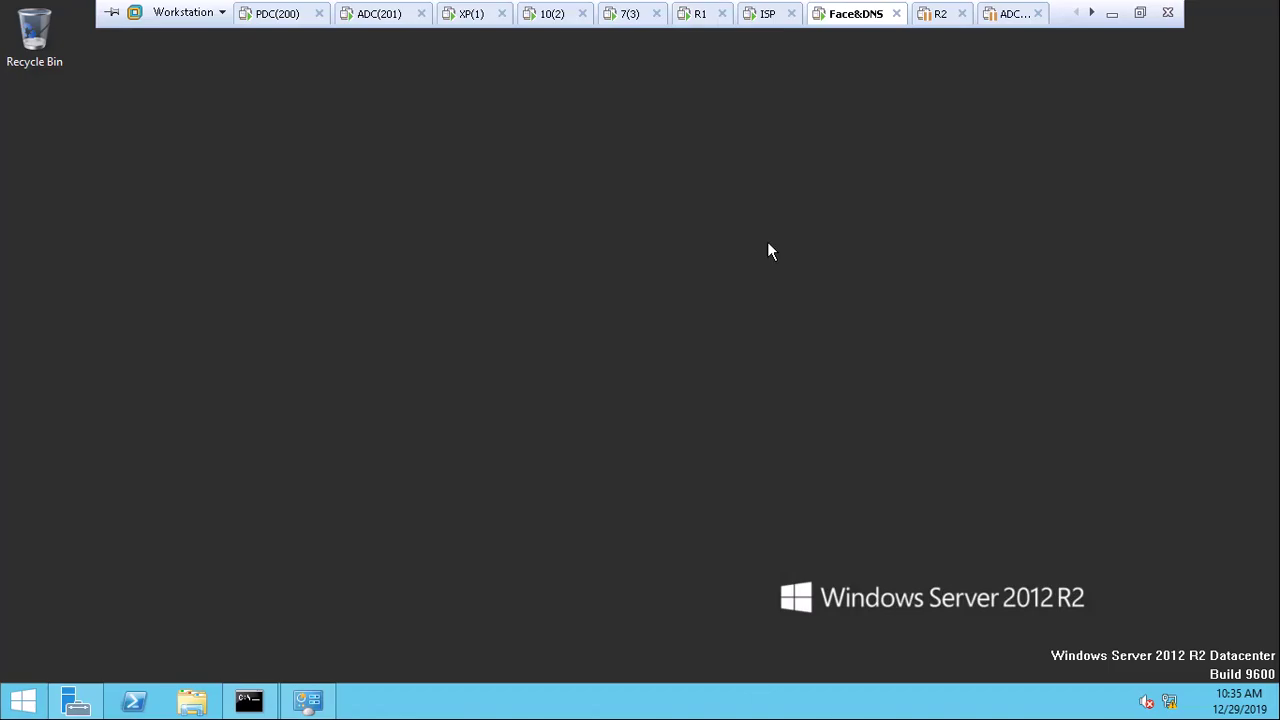
{"action": "left_click", "coordinate": [300, 695]}
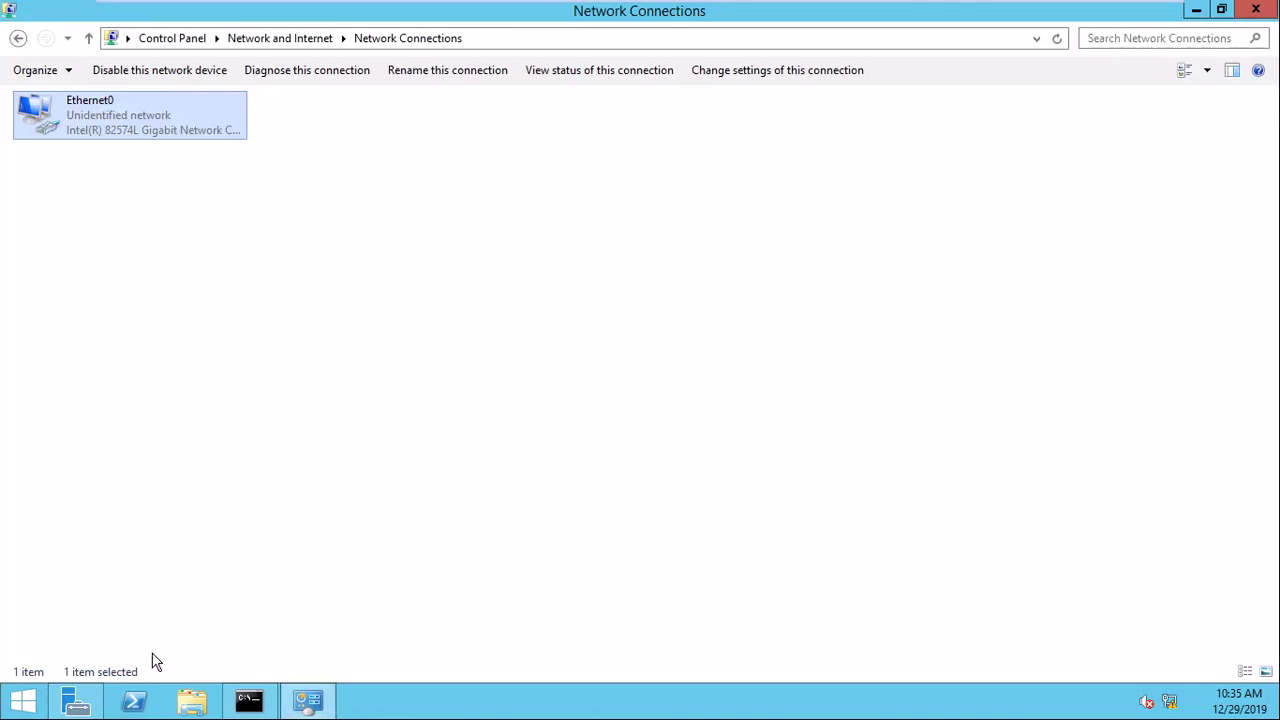
{"action": "left_click", "coordinate": [90, 702]}
{"action": "left_click", "coordinate": [1141, 52]}
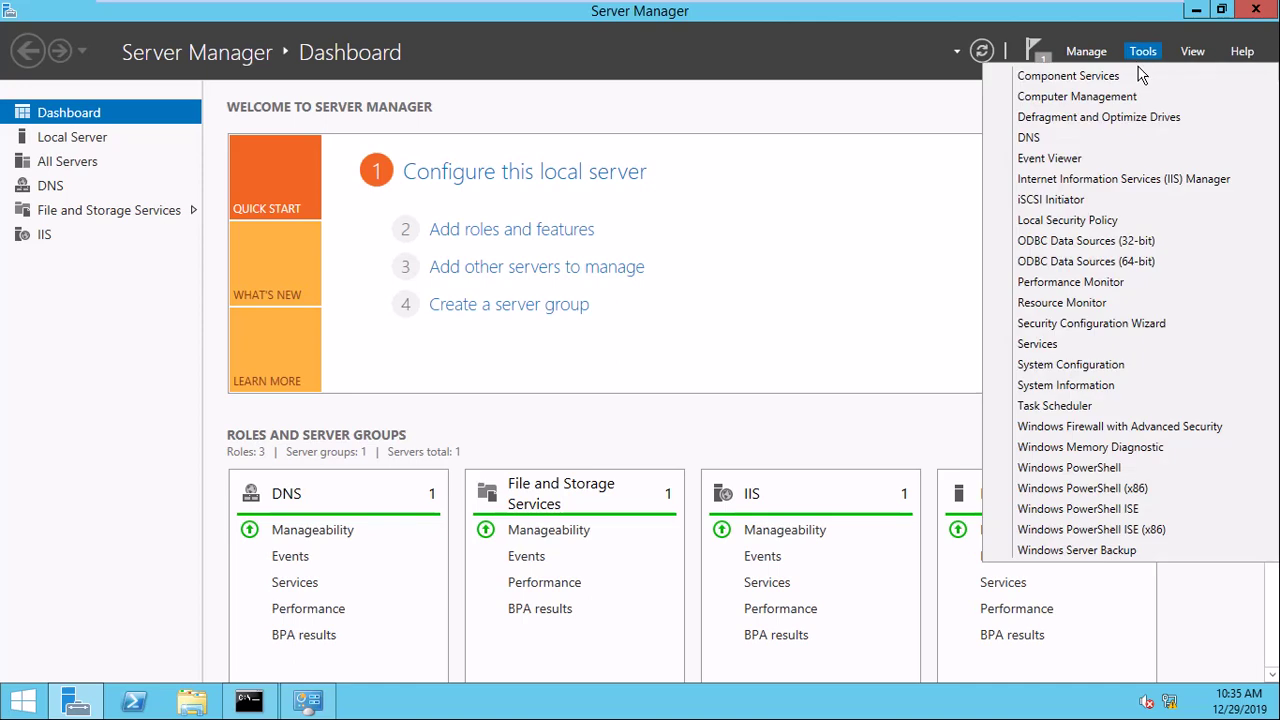
{"action": "left_click", "coordinate": [1100, 180]}
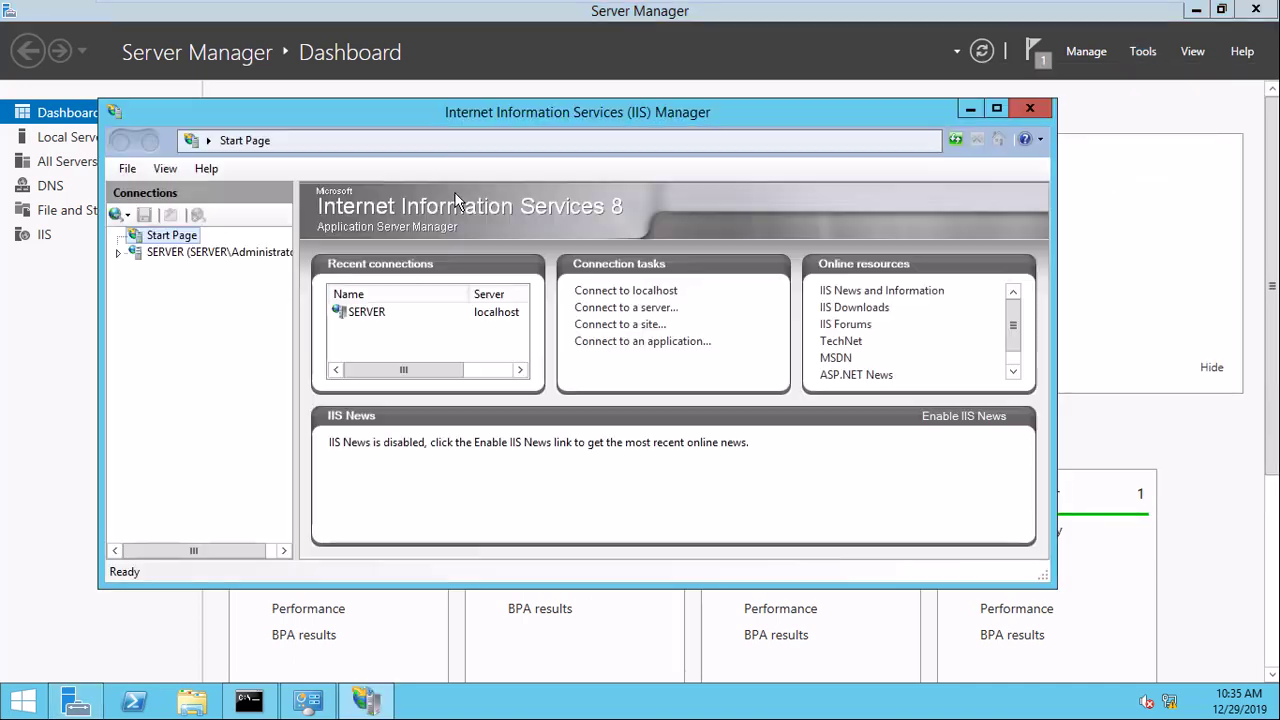
{"action": "left_click", "coordinate": [1005, 110]}
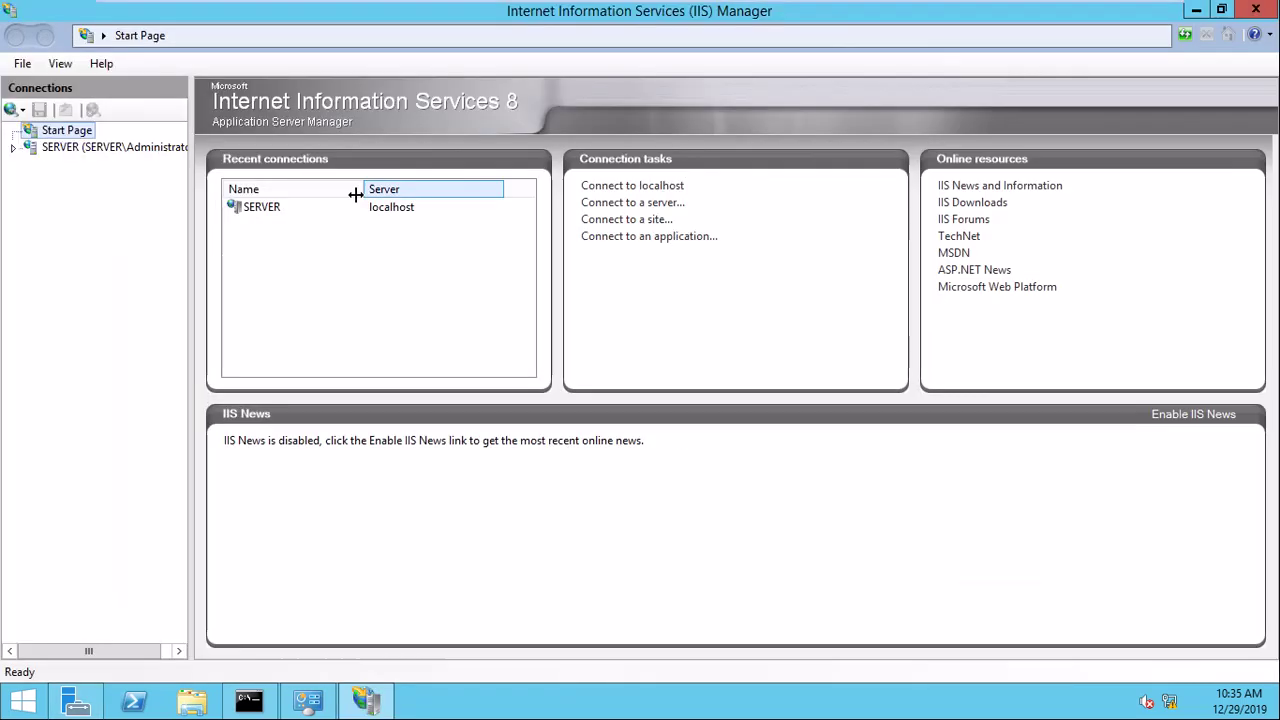
Select the SERVER node, decline the Microsoft Web Platform offer, and open Server Certificates
{"action": "left_click", "coordinate": [46, 152]}
{"action": "left_click", "coordinate": [578, 368]}
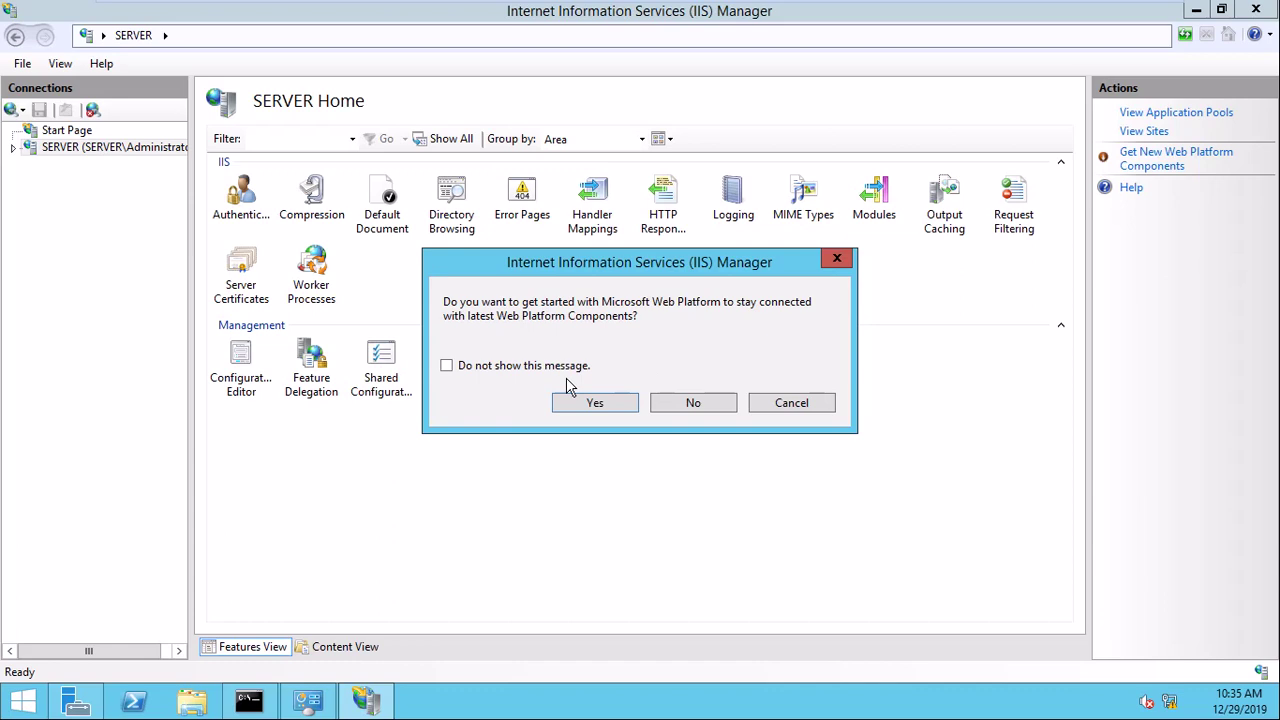
{"action": "left_click", "coordinate": [692, 403]}
{"action": "double_click", "coordinate": [250, 268]}
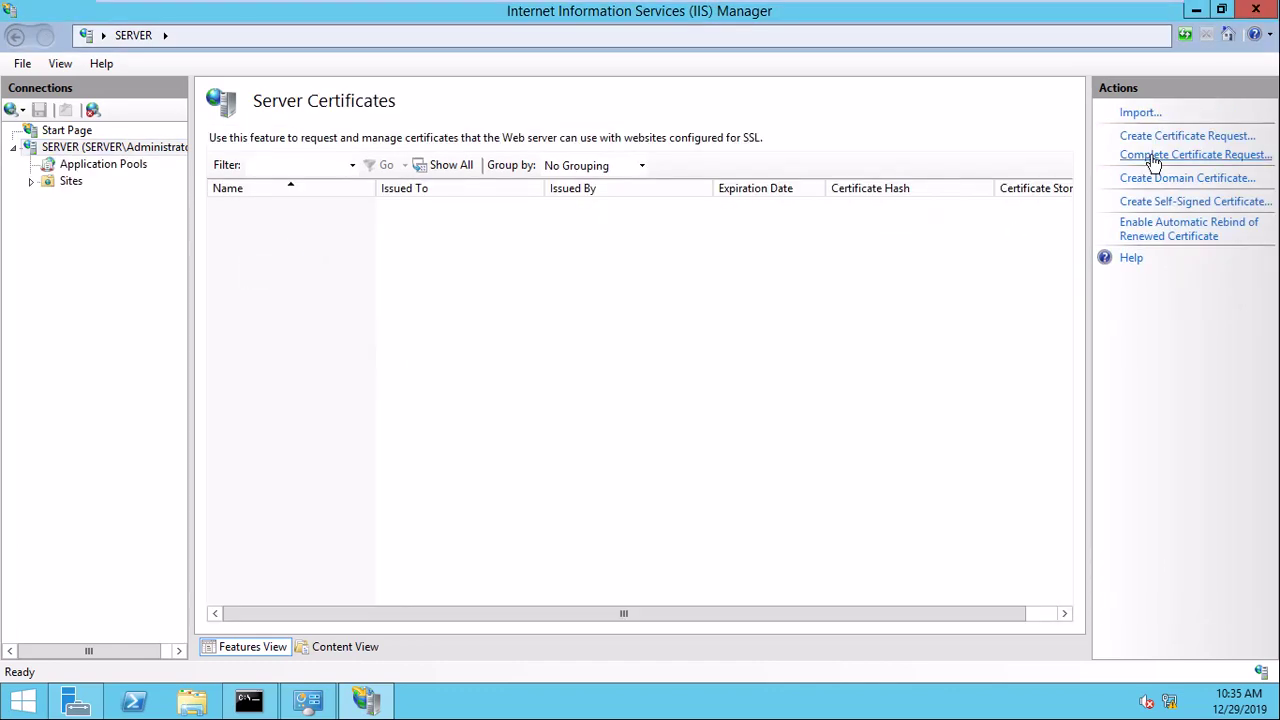
{"action": "left_click", "coordinate": [1178, 203]}
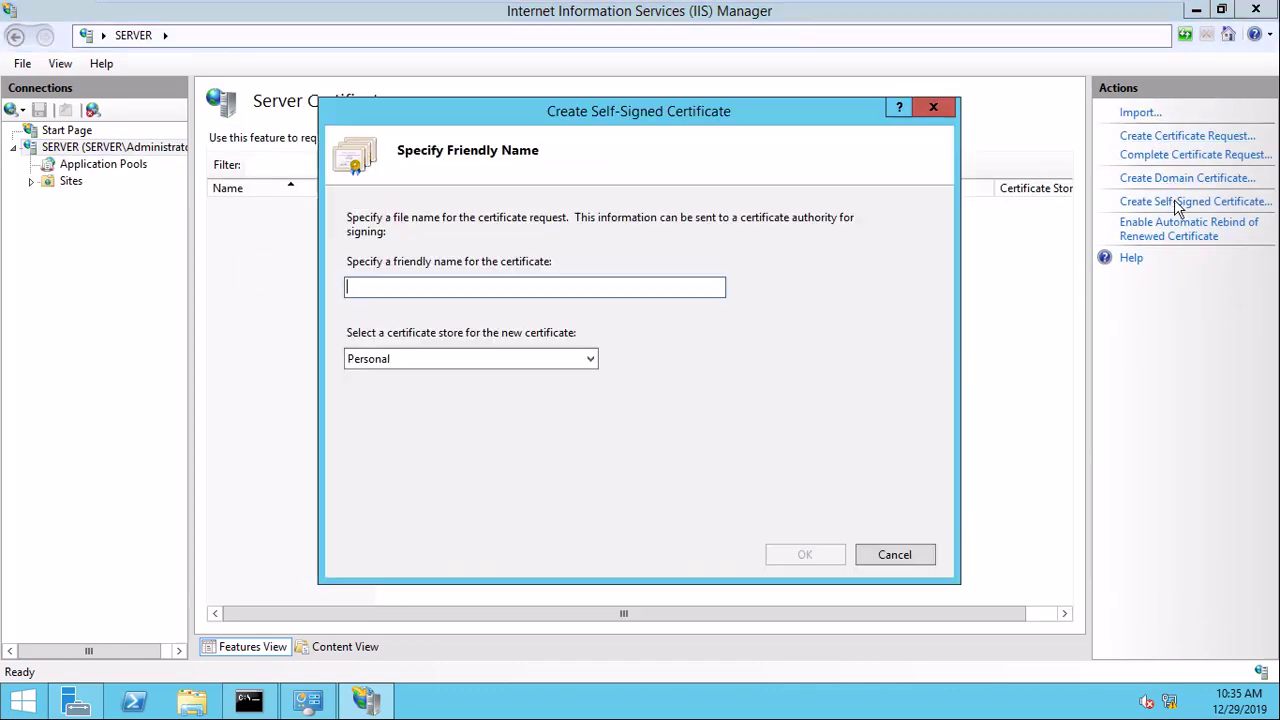
{"action": "type", "text": "www.facebook.com"}
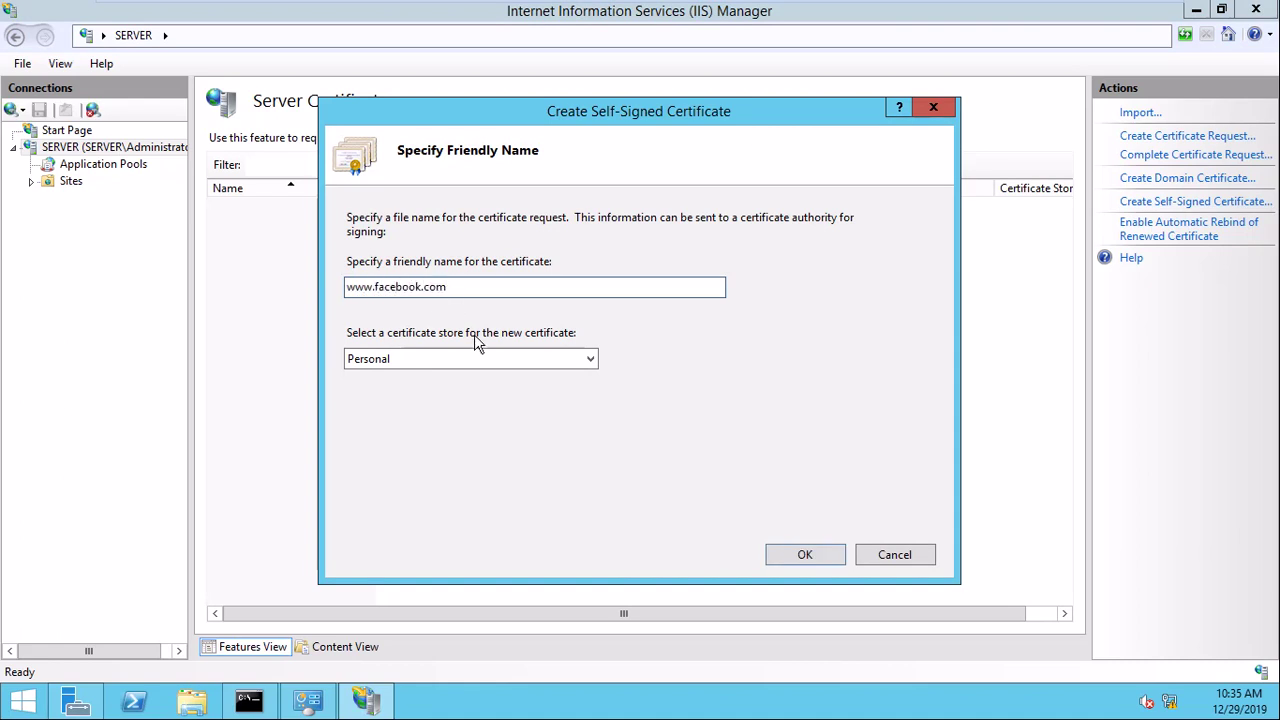
{"action": "left_click", "coordinate": [503, 360]}
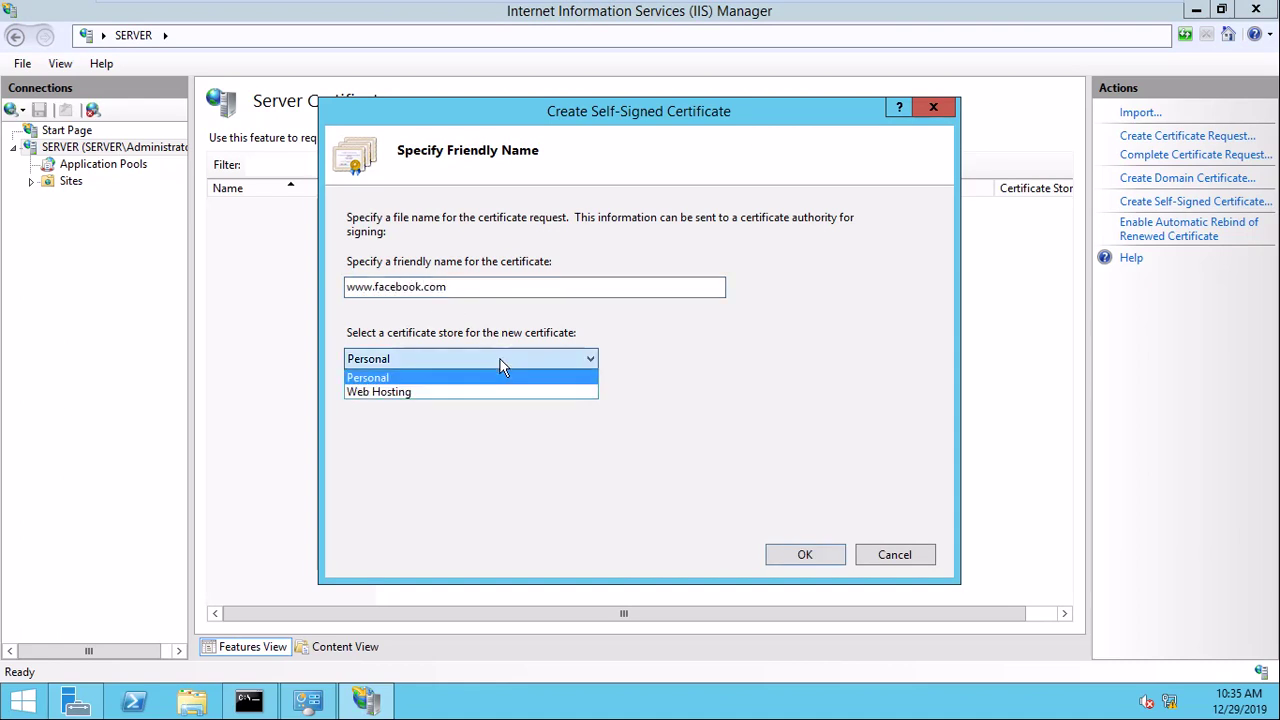
{"action": "left_click", "coordinate": [393, 393]}
{"action": "left_click", "coordinate": [805, 555]}
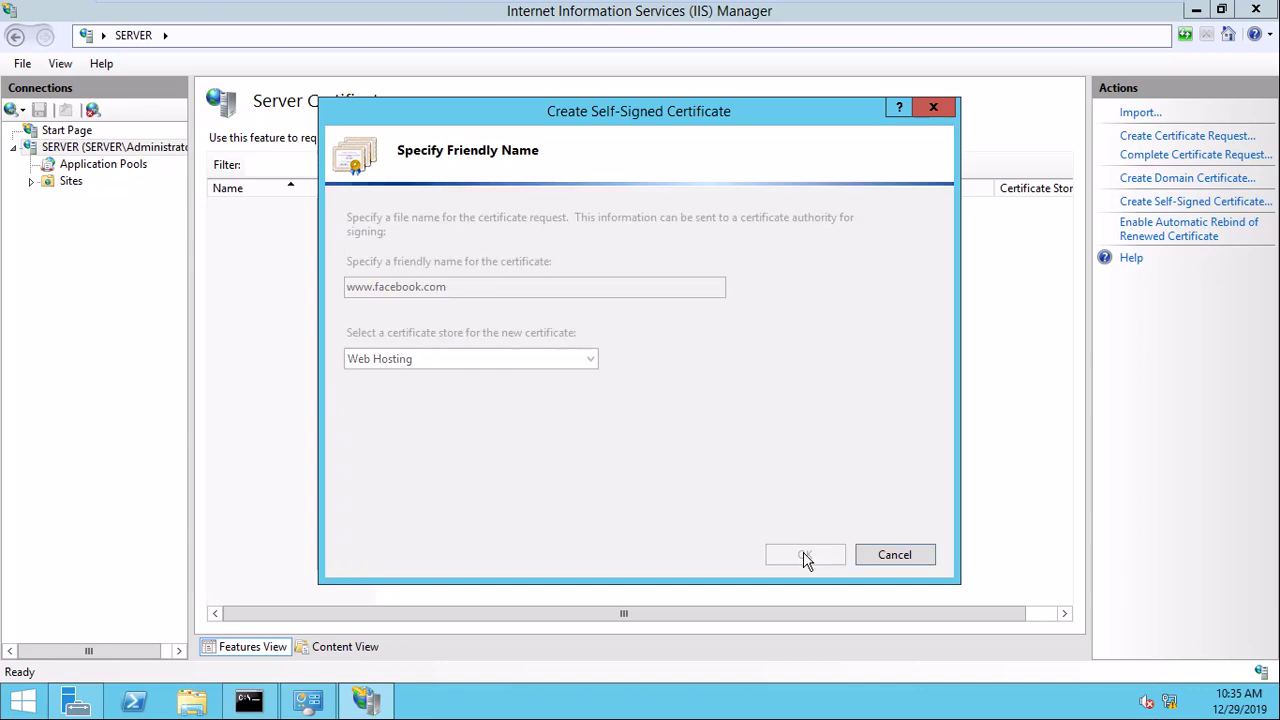
{"action": "left_click", "coordinate": [246, 210]}
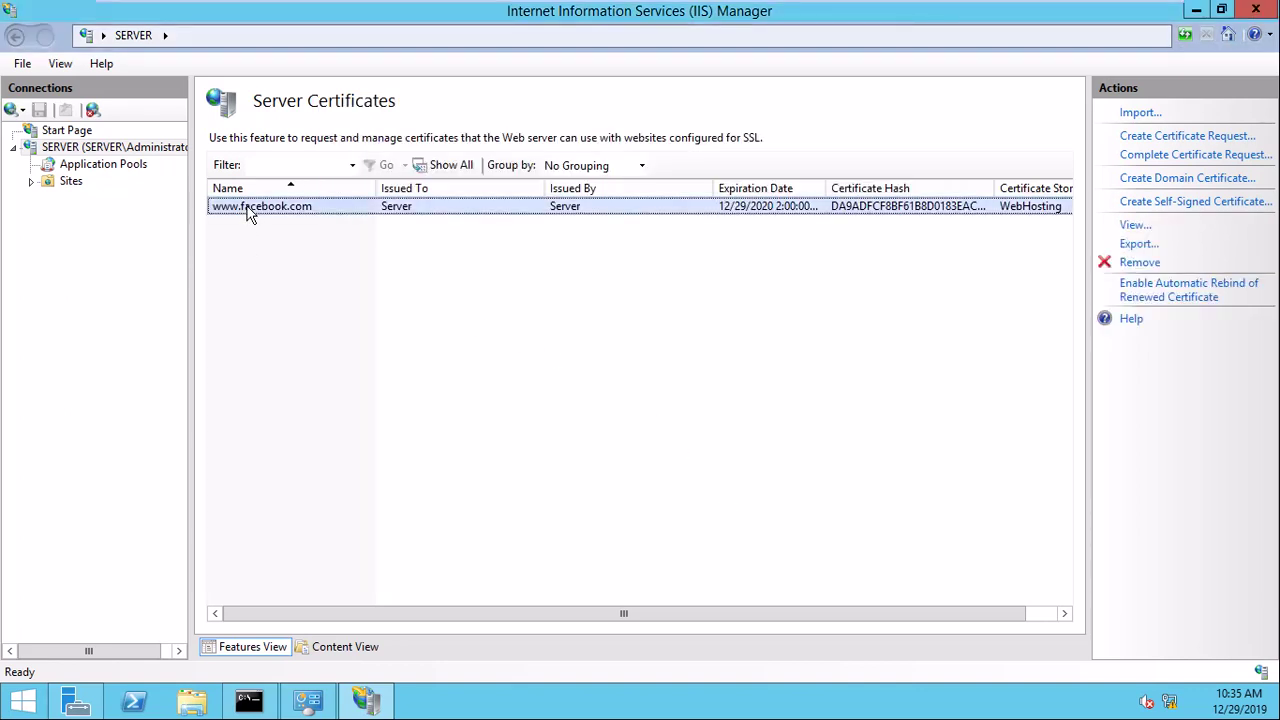
Open the site bindings of Default Web Site and select its http binding
{"action": "left_click", "coordinate": [71, 181]}
{"action": "left_click", "coordinate": [100, 197]}
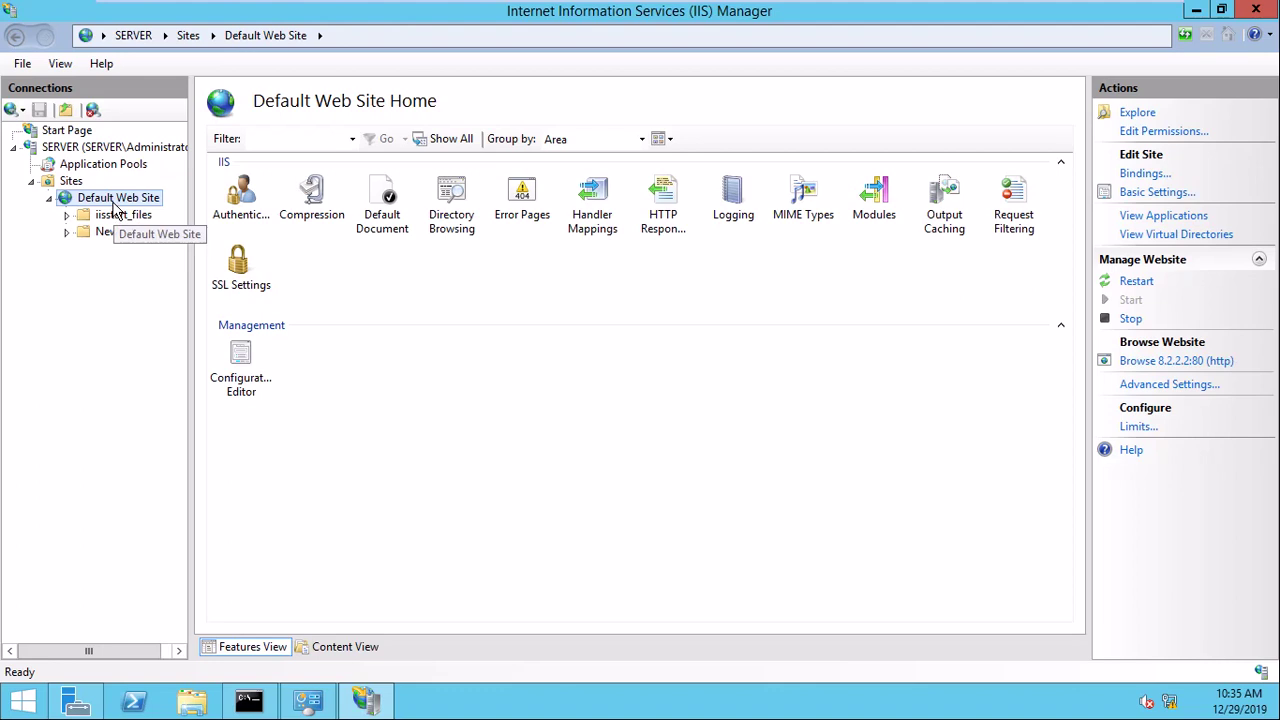
{"action": "right_click", "coordinate": [113, 198]}
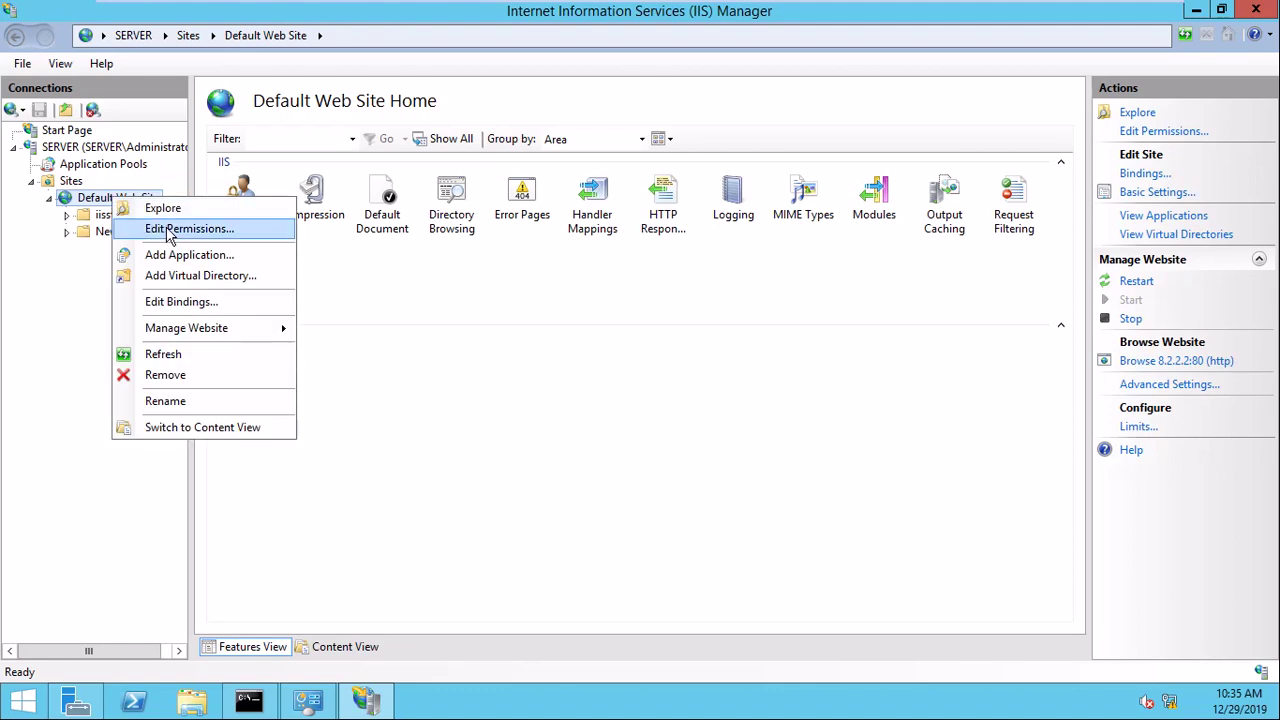
{"action": "left_click", "coordinate": [181, 302]}
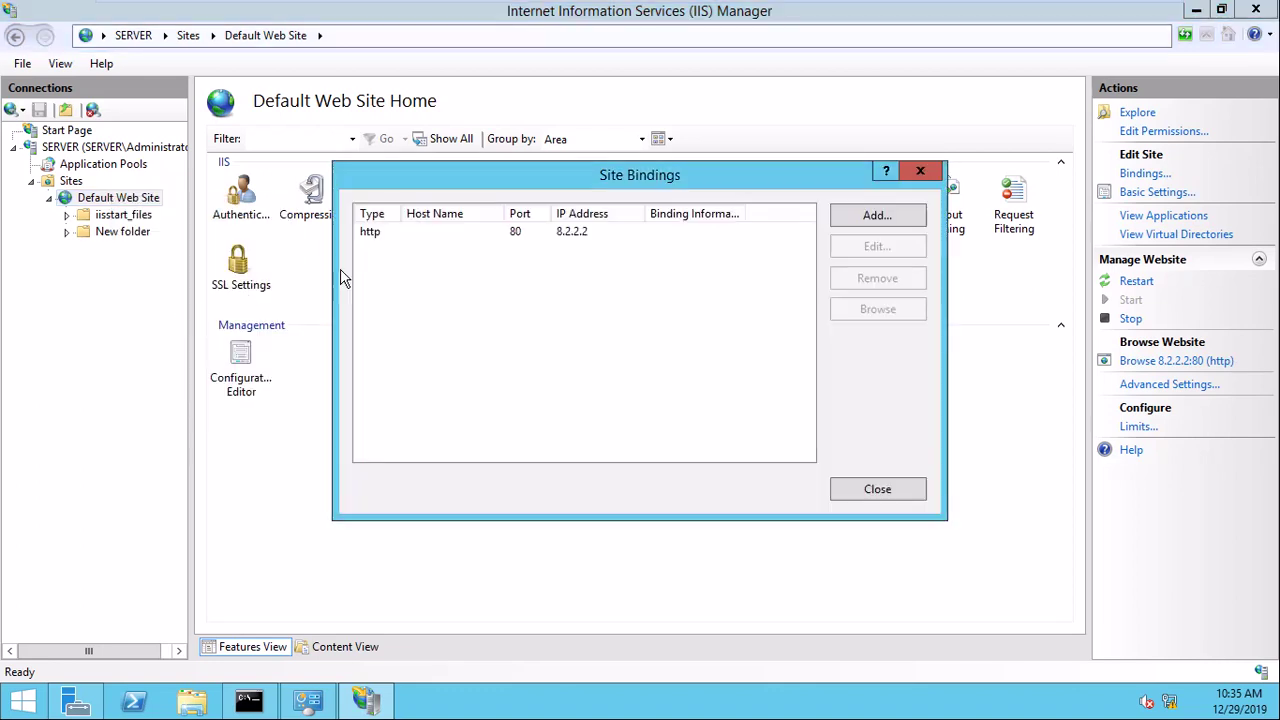
{"action": "left_click", "coordinate": [372, 240]}
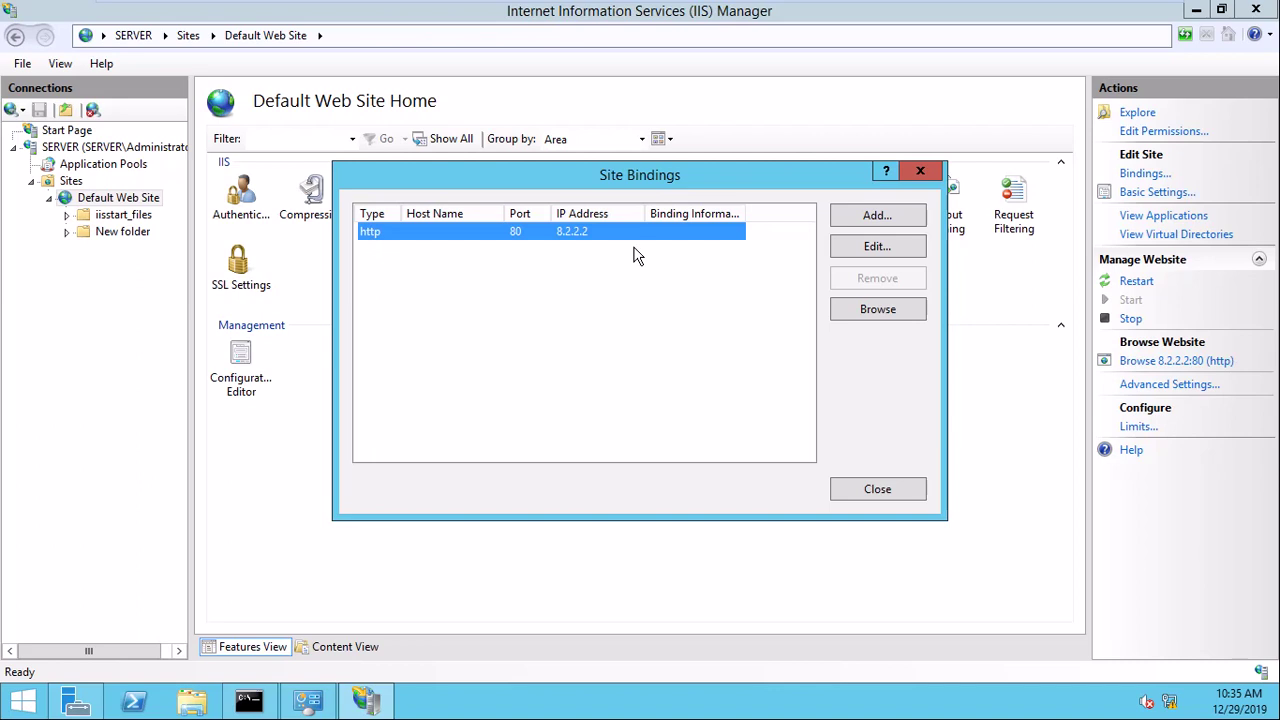
{"action": "left_click", "coordinate": [849, 220]}
{"action": "left_click", "coordinate": [506, 262]}
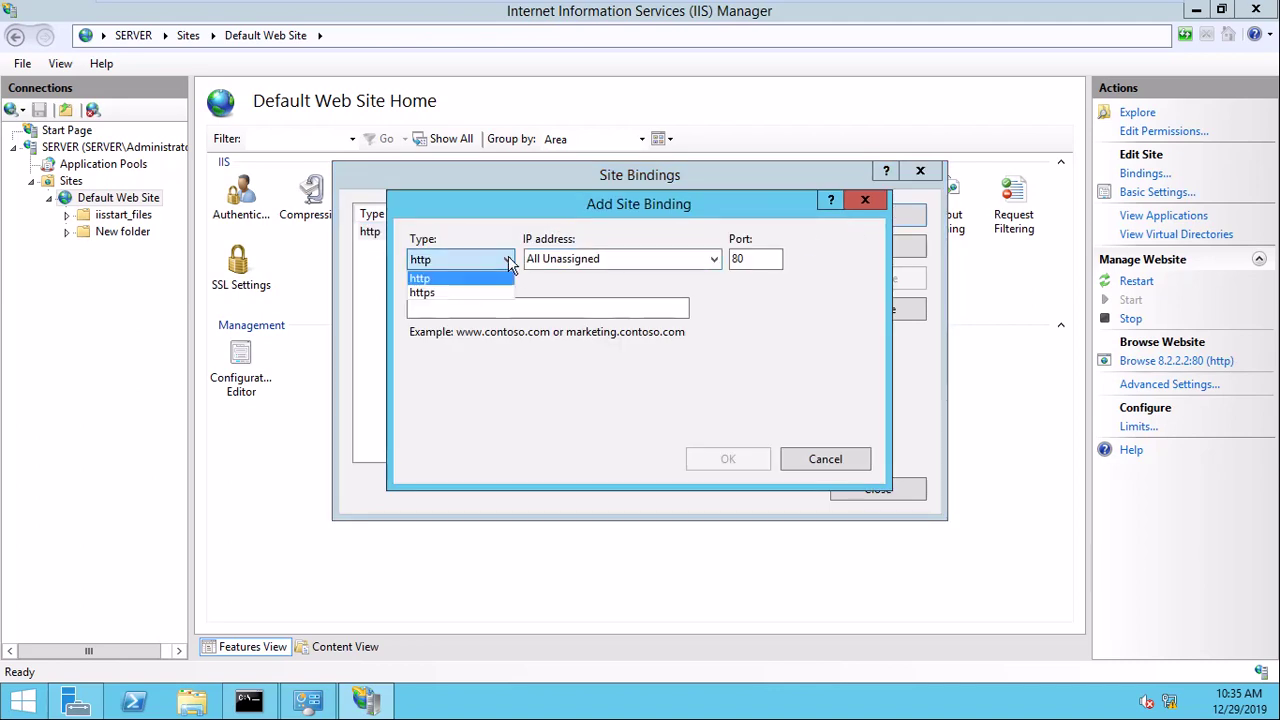
{"action": "left_click", "coordinate": [420, 291]}
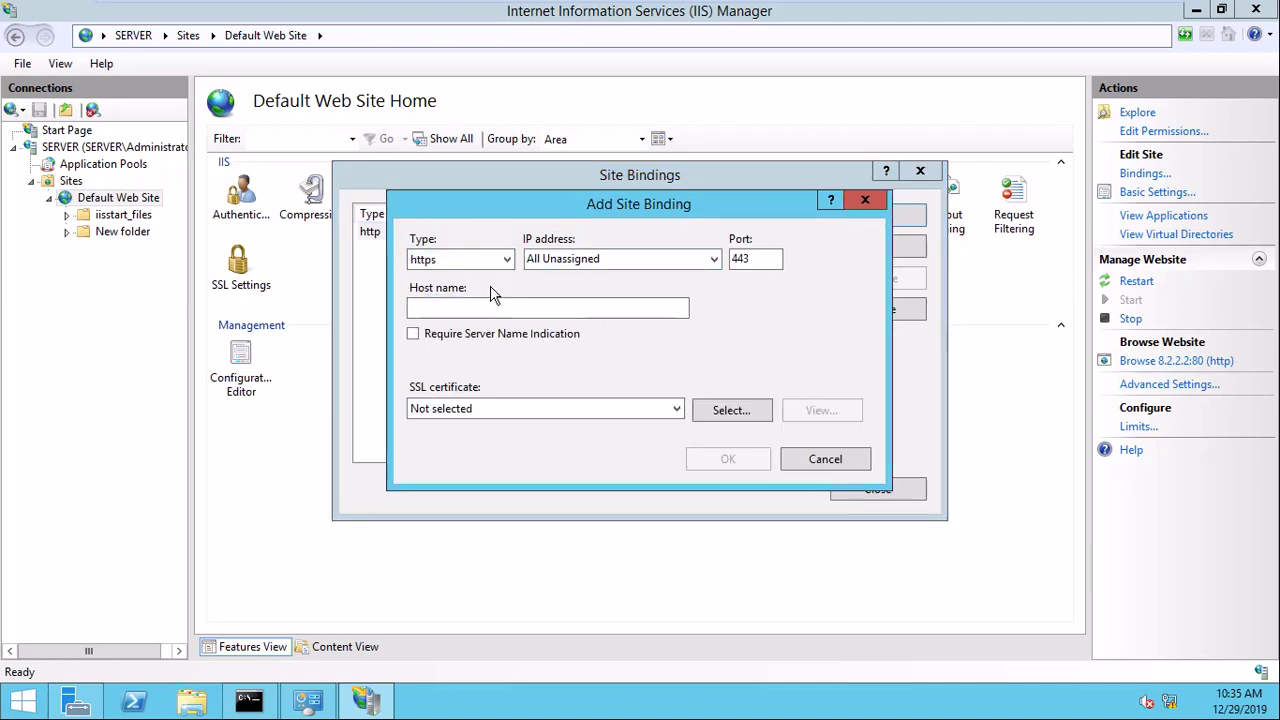
{"action": "left_click", "coordinate": [623, 262]}
{"action": "left_click", "coordinate": [713, 259]}
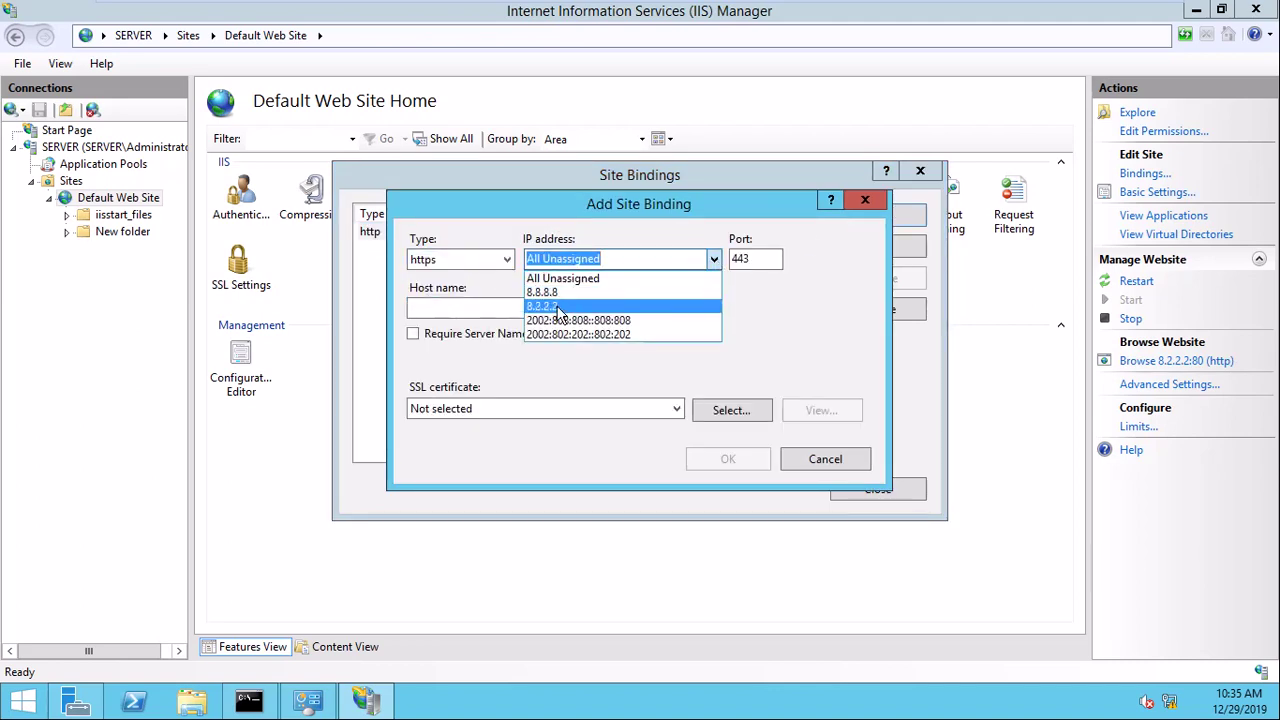
{"action": "left_click", "coordinate": [550, 306]}
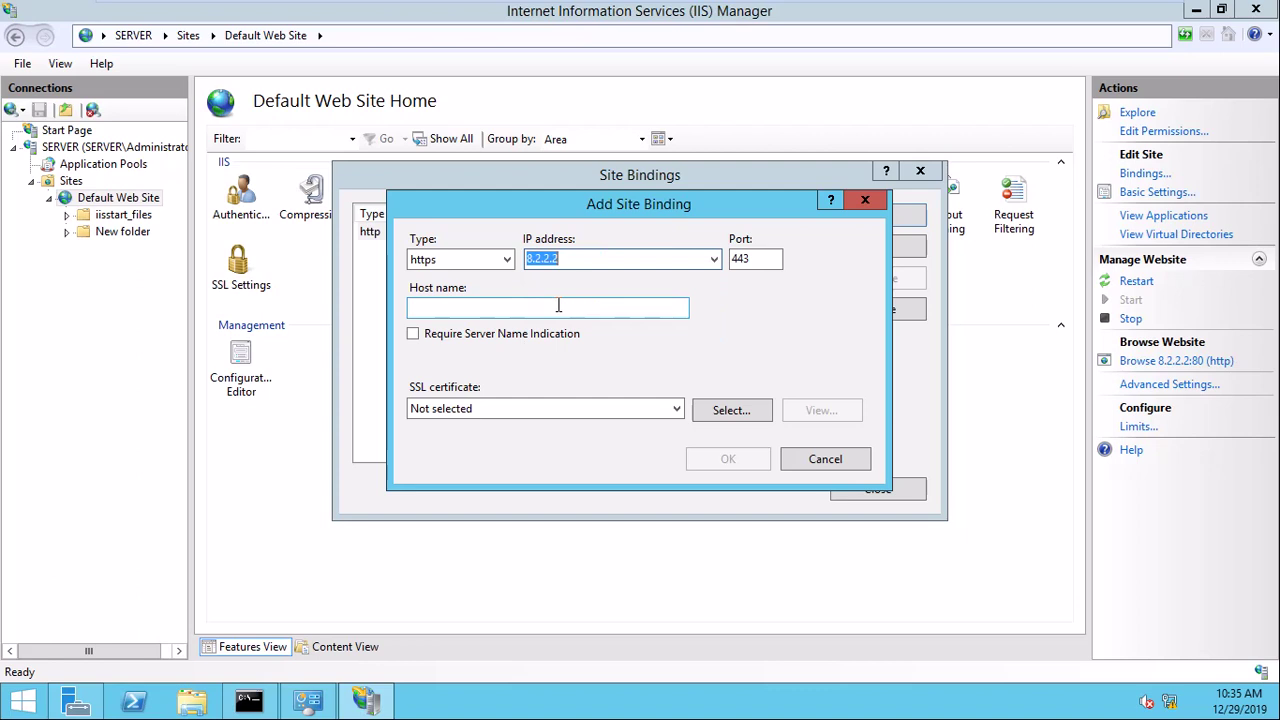
{"action": "left_click", "coordinate": [674, 412]}
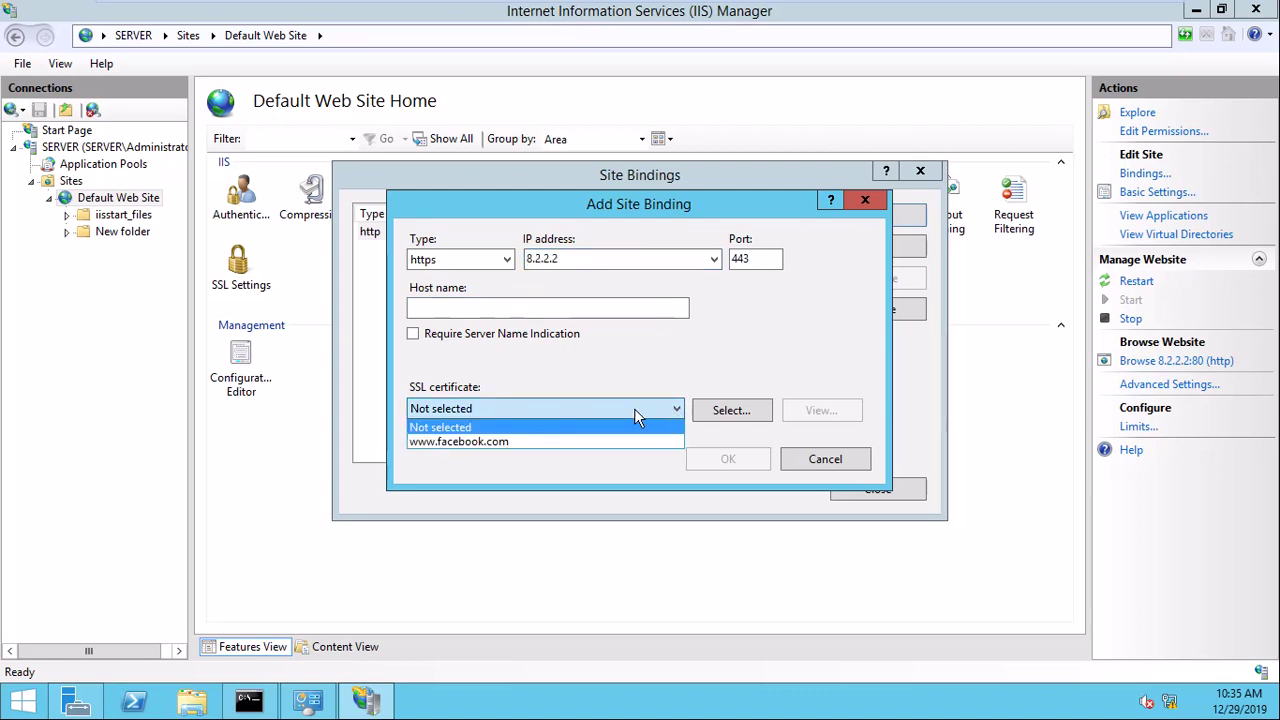
{"action": "left_click", "coordinate": [486, 447]}
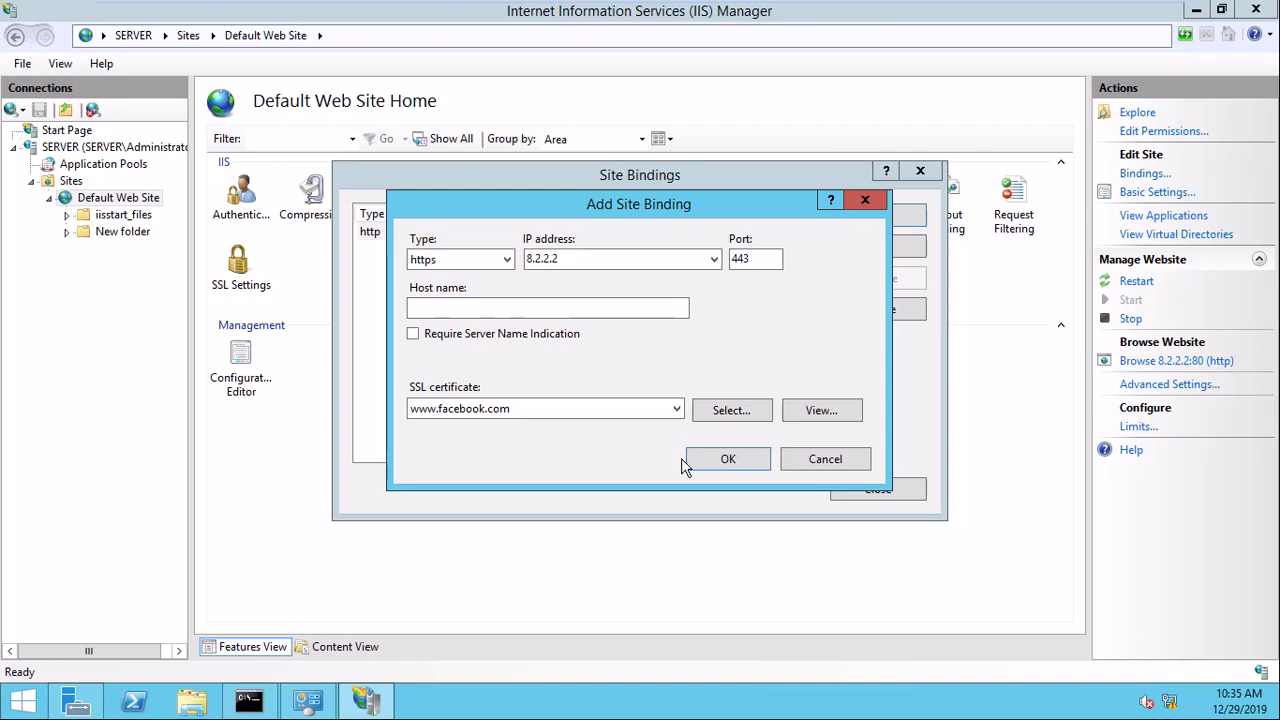
{"action": "left_click", "coordinate": [745, 467]}
{"action": "left_click", "coordinate": [864, 490]}
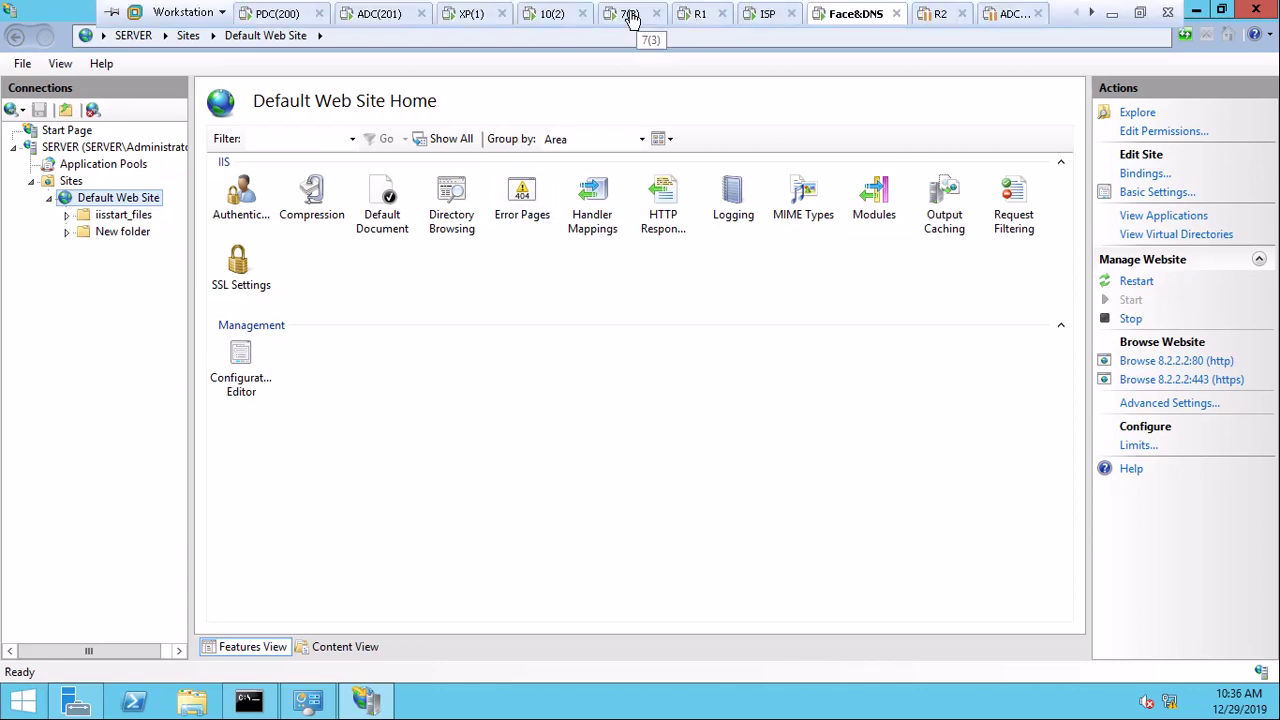
{"action": "left_click", "coordinate": [700, 13]}
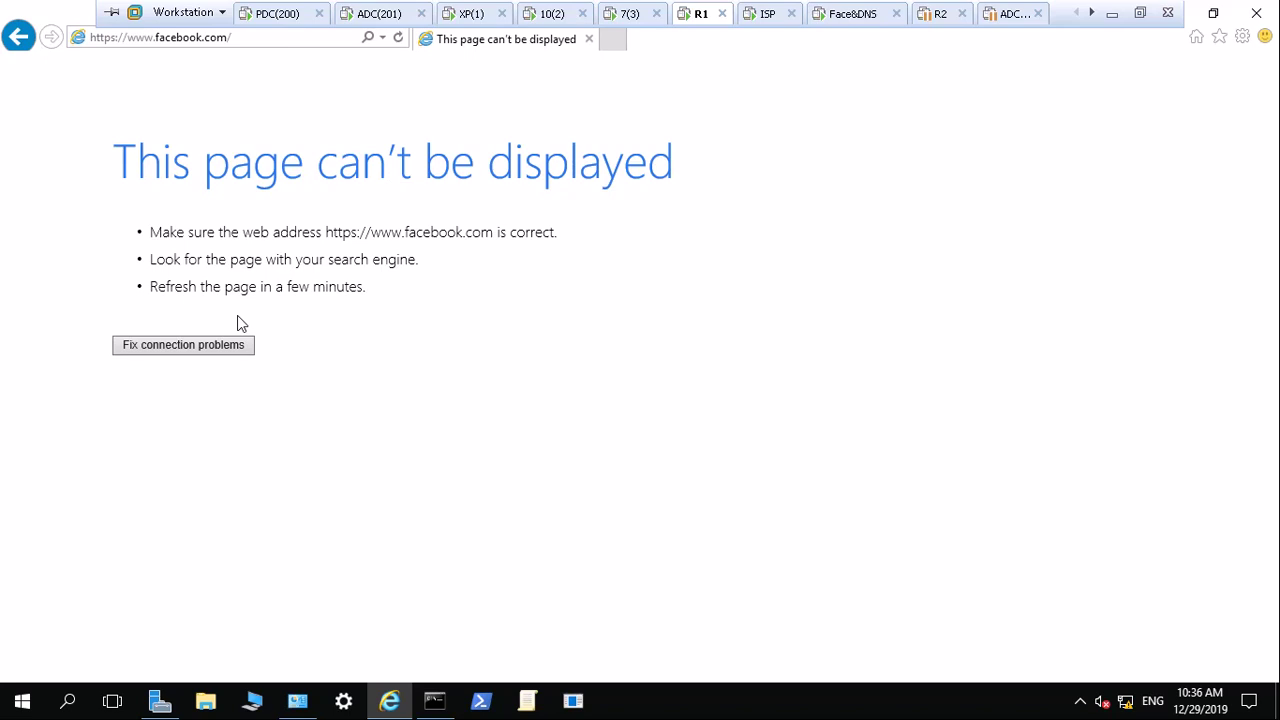
{"action": "left_click", "coordinate": [399, 37]}
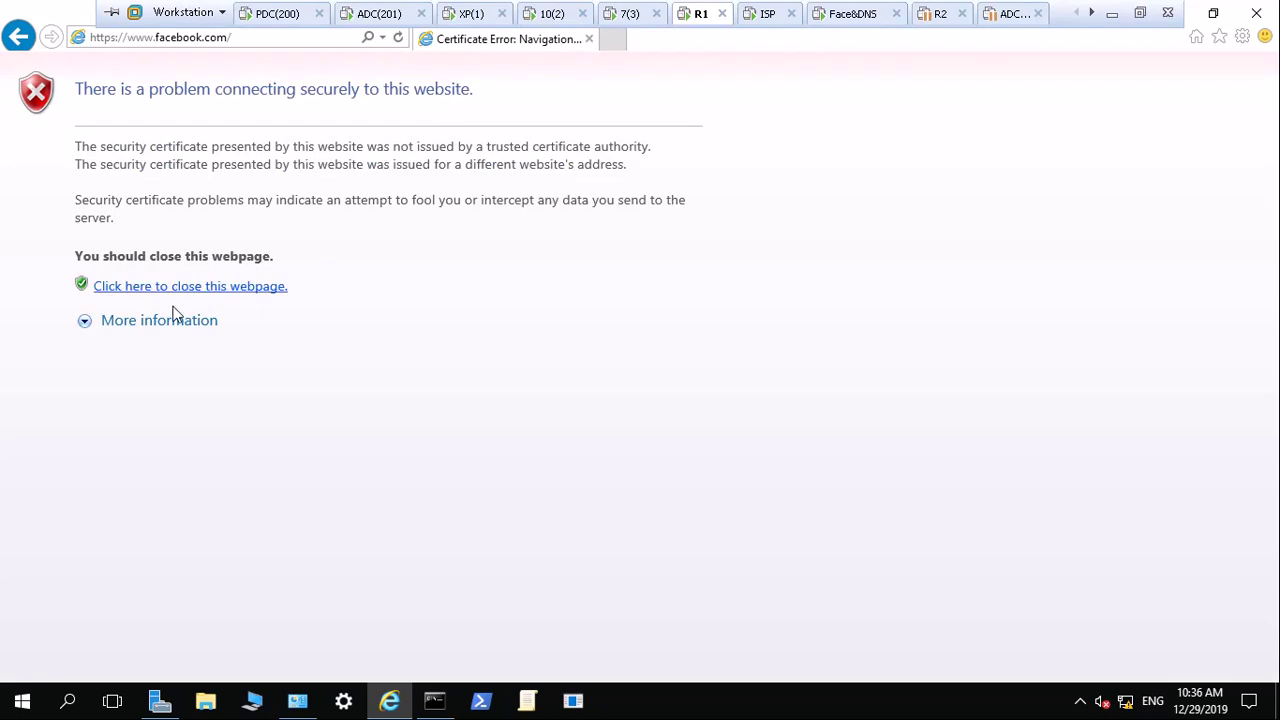
{"action": "left_click", "coordinate": [170, 331]}
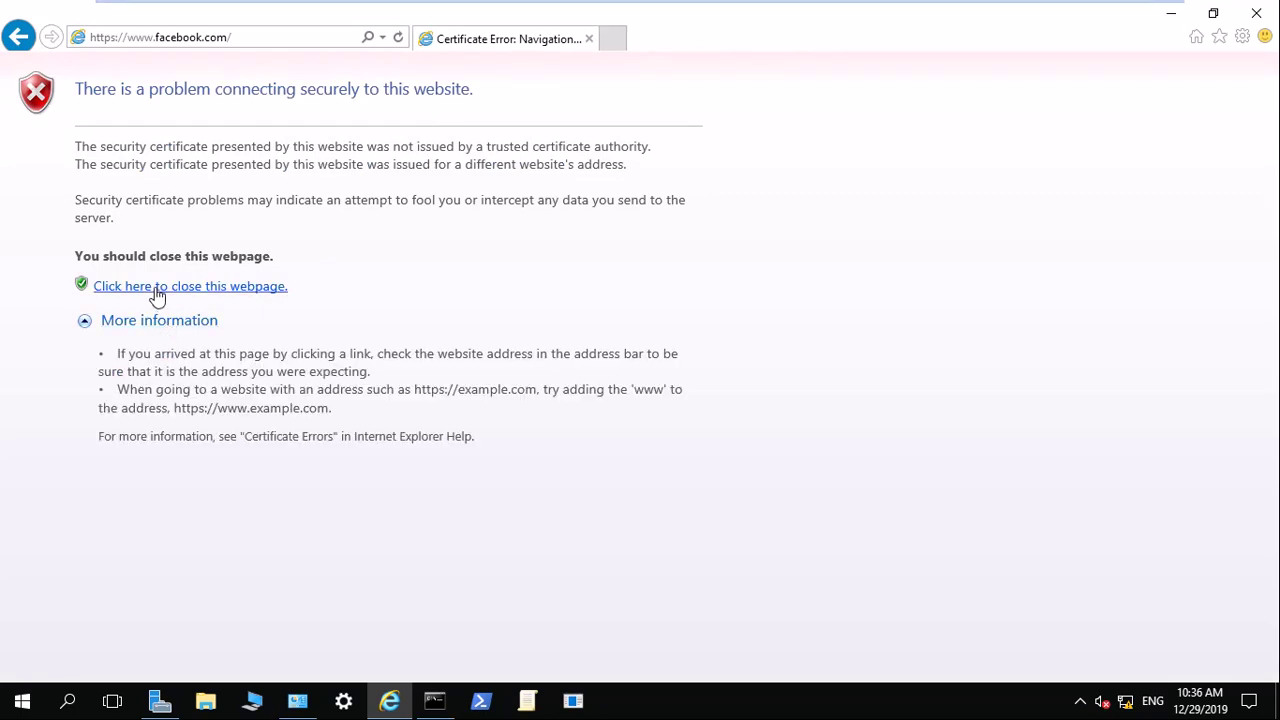
{"action": "left_click", "coordinate": [154, 290]}
{"action": "left_click", "coordinate": [766, 428]}
{"action": "left_click", "coordinate": [1256, 13]}
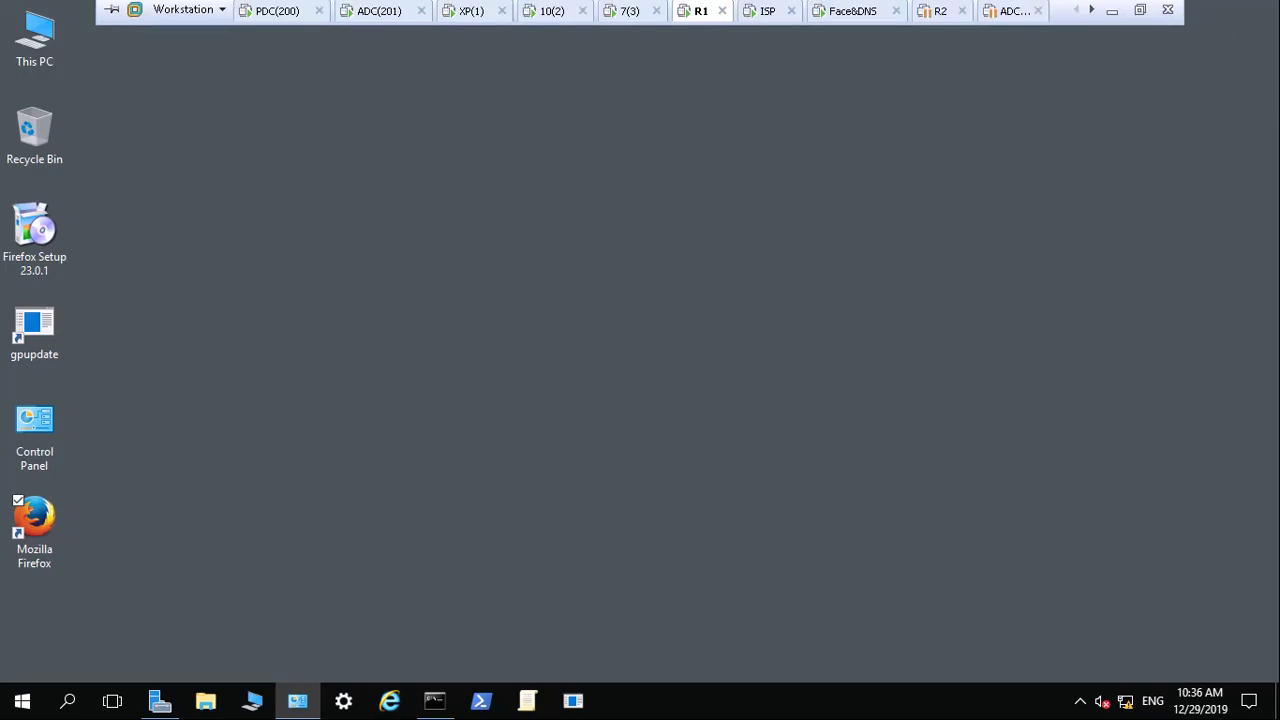
Switch back to the Face&DNS virtual machine and open Server Certificates for the SERVER node
{"action": "left_click", "coordinate": [845, 16]}
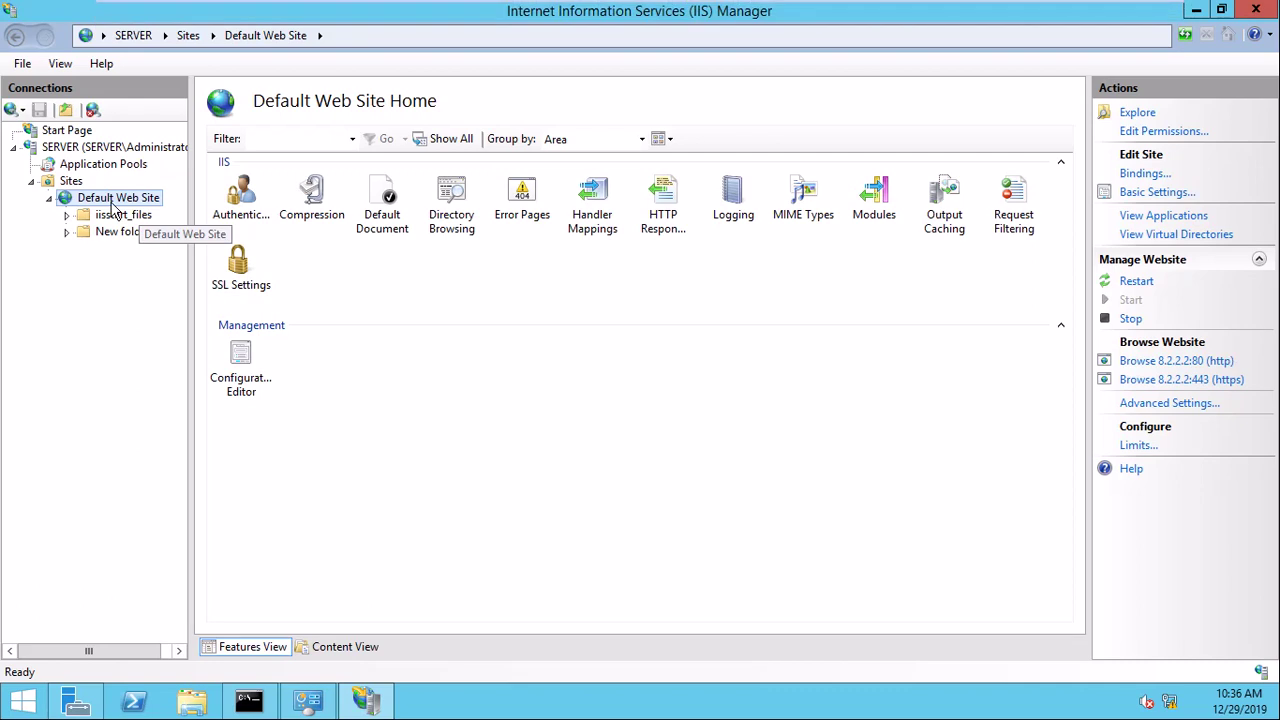
{"action": "left_click", "coordinate": [95, 164]}
{"action": "double_click", "coordinate": [71, 182]}
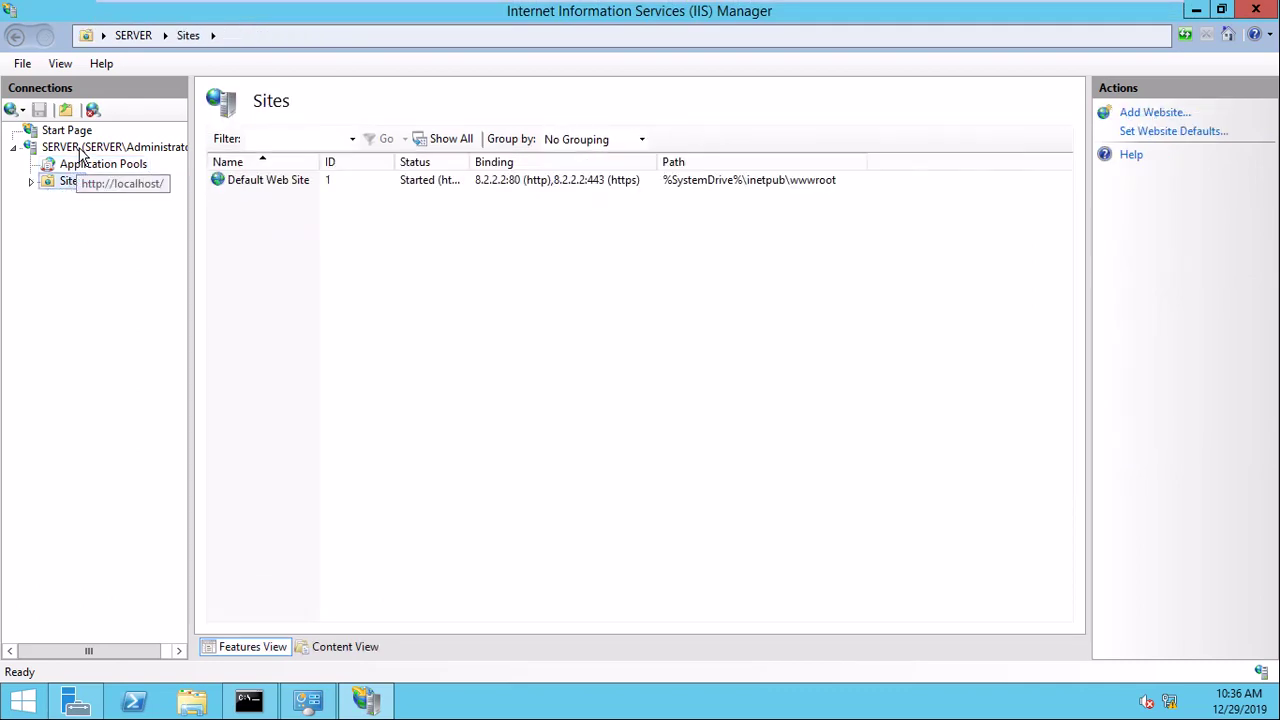
{"action": "double_click", "coordinate": [82, 148]}
{"action": "left_click", "coordinate": [240, 285]}
{"action": "double_click", "coordinate": [240, 285]}
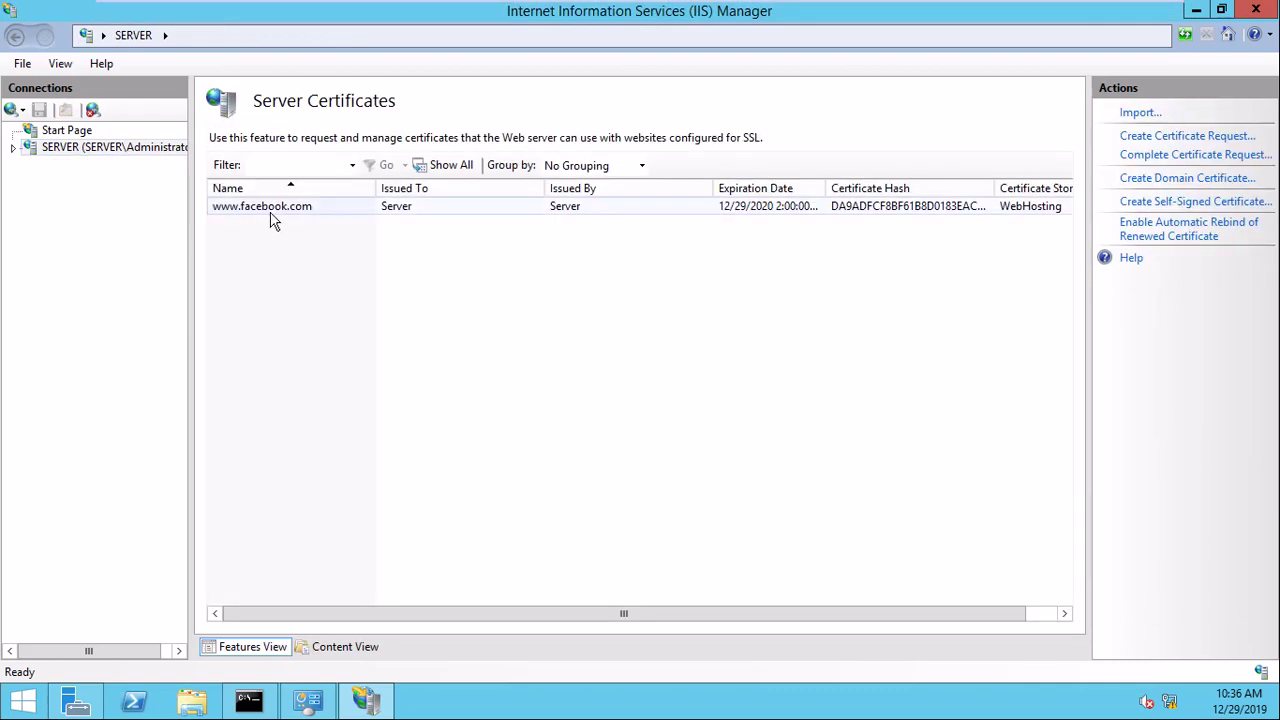
{"action": "left_click", "coordinate": [274, 210]}
{"action": "right_click", "coordinate": [272, 212]}
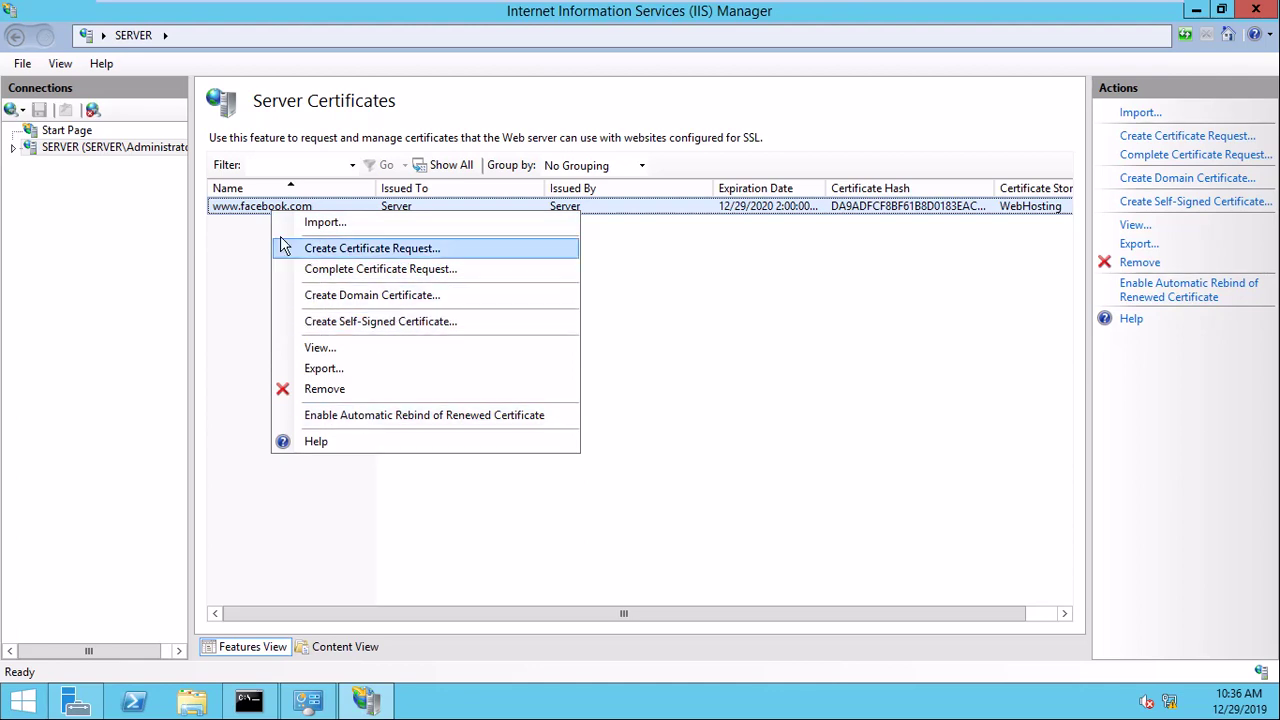
{"action": "left_click", "coordinate": [320, 347]}
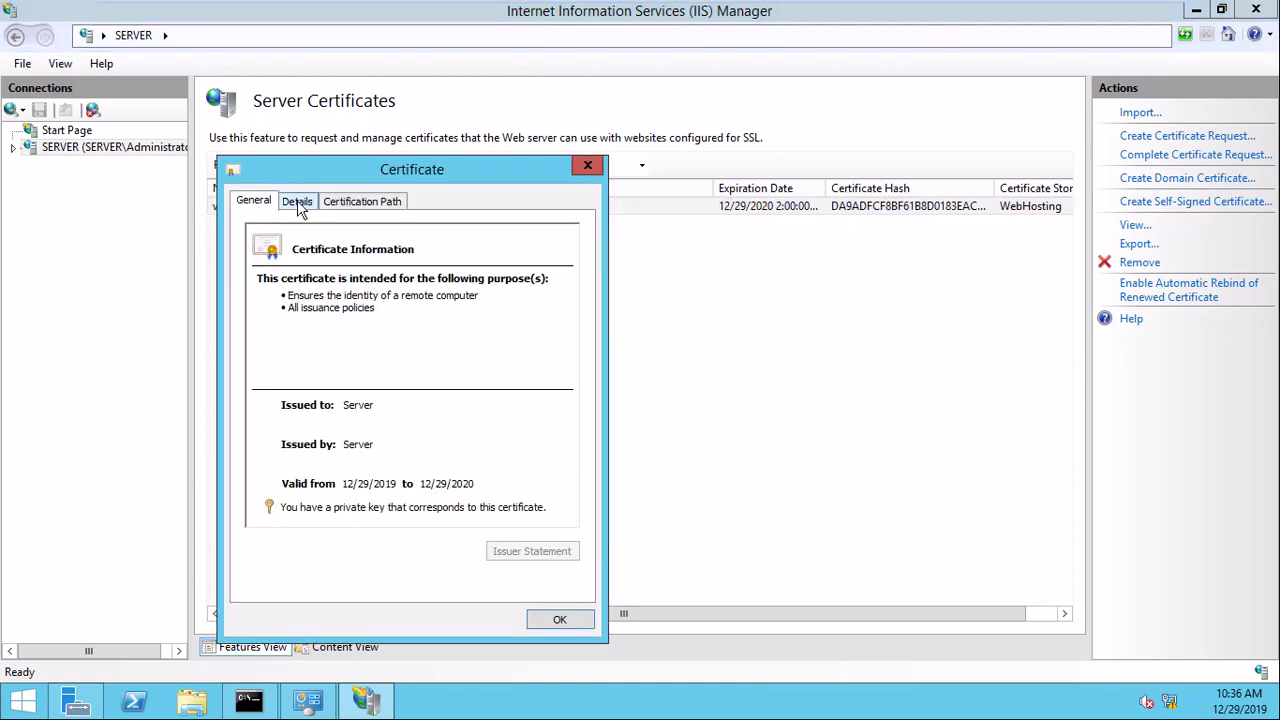
{"action": "left_click", "coordinate": [297, 200]}
{"action": "left_click", "coordinate": [536, 556]}
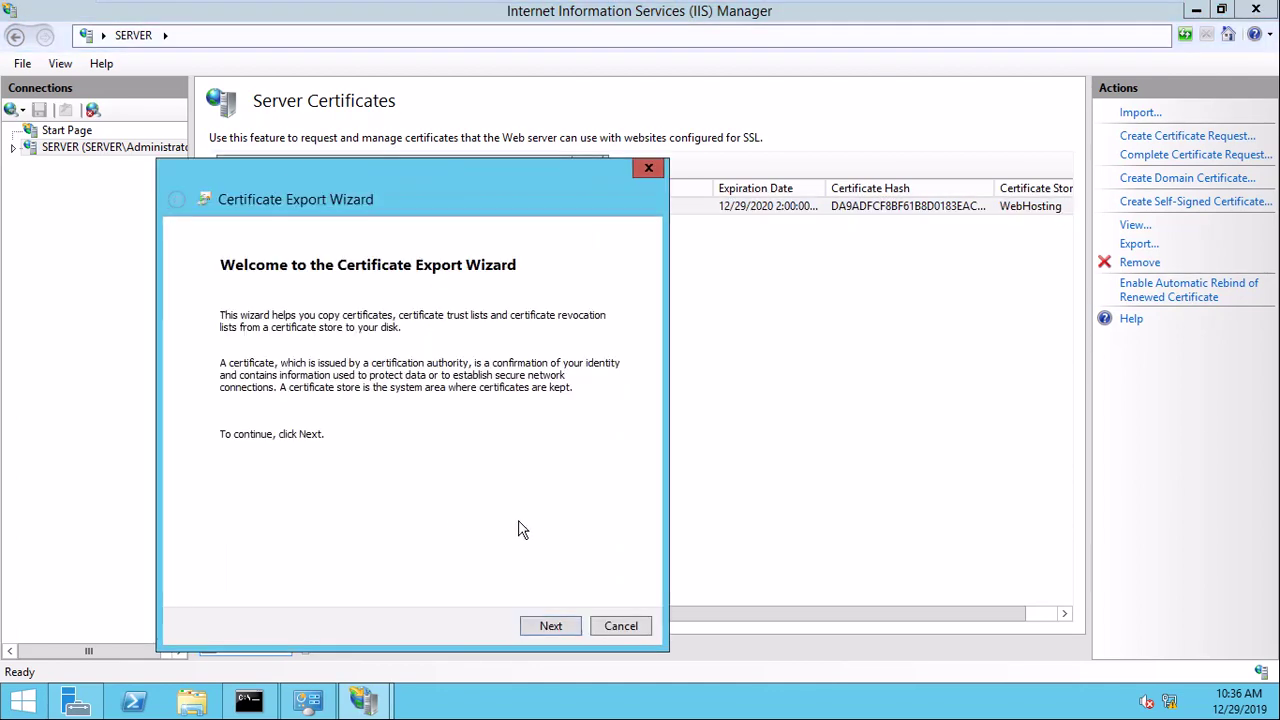
{"action": "left_click", "coordinate": [546, 632]}
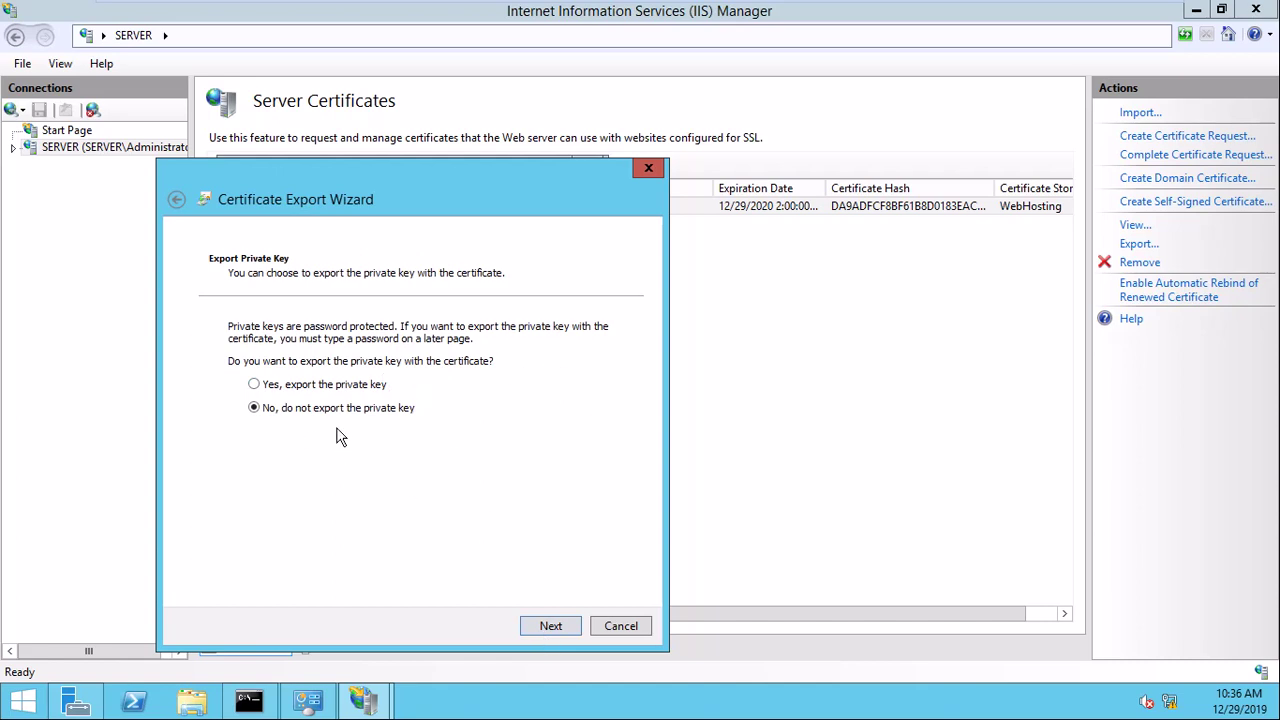
{"action": "left_click", "coordinate": [560, 626]}
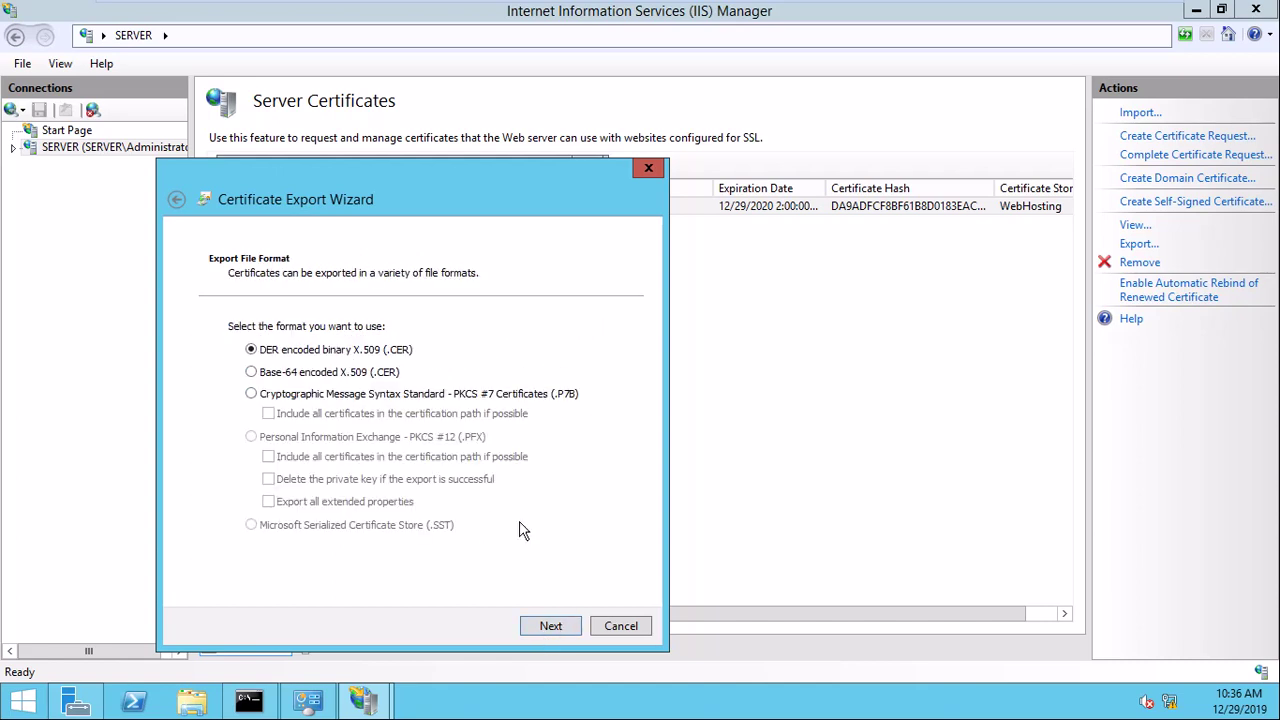
{"action": "left_click", "coordinate": [555, 625]}
Set the export file to Facebook Cert.cer on the Desktop and finish the certificate export
{"action": "left_click", "coordinate": [584, 350]}
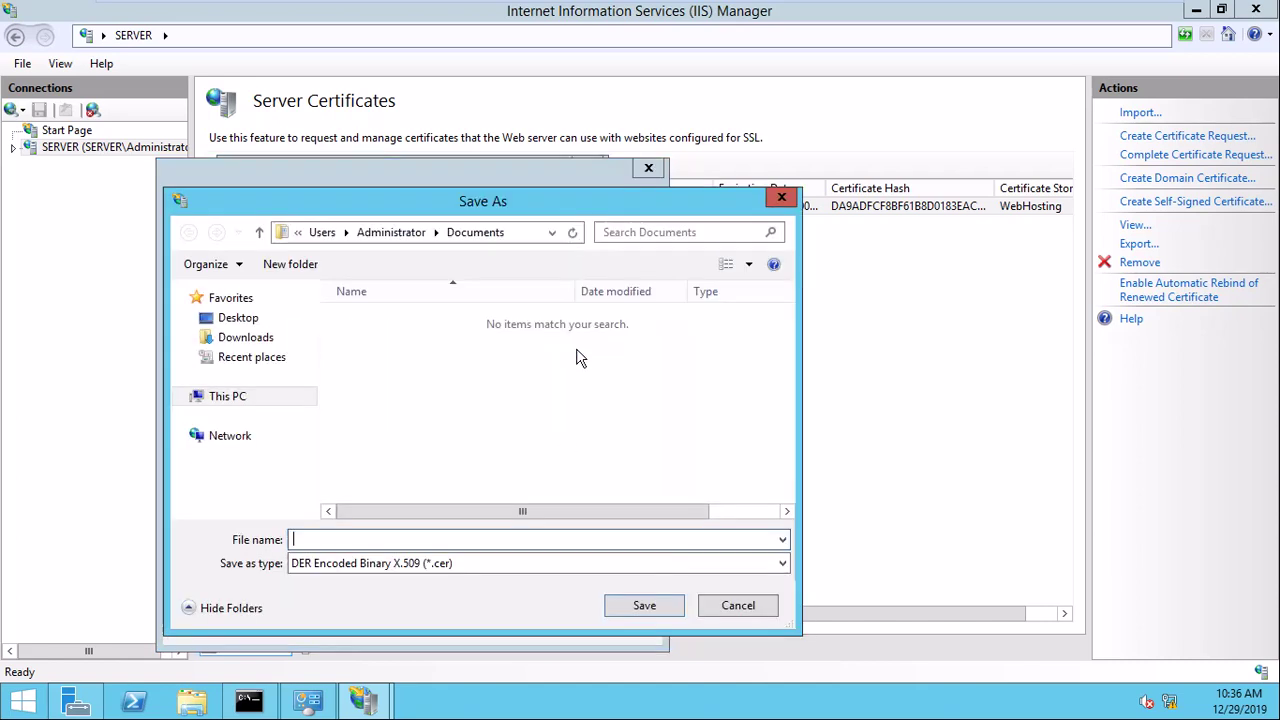
{"action": "left_click", "coordinate": [250, 320]}
{"action": "left_click", "coordinate": [327, 540]}
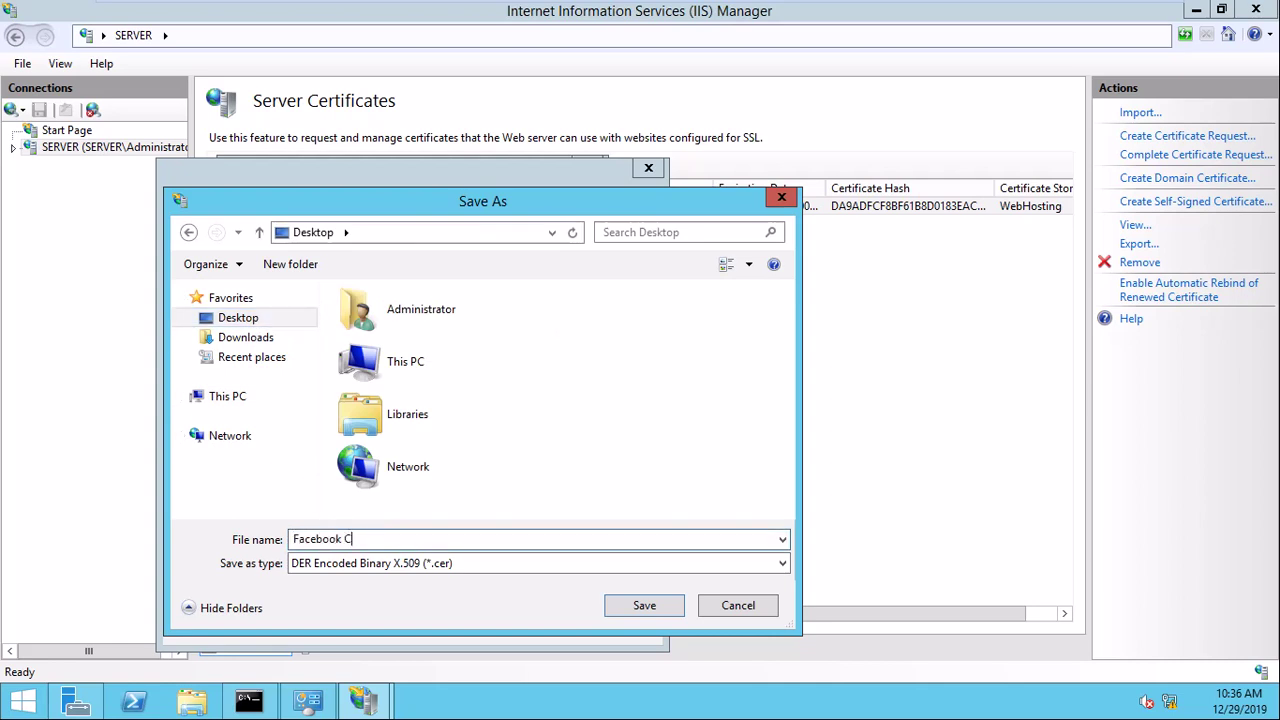
{"action": "left_click", "coordinate": [640, 606]}
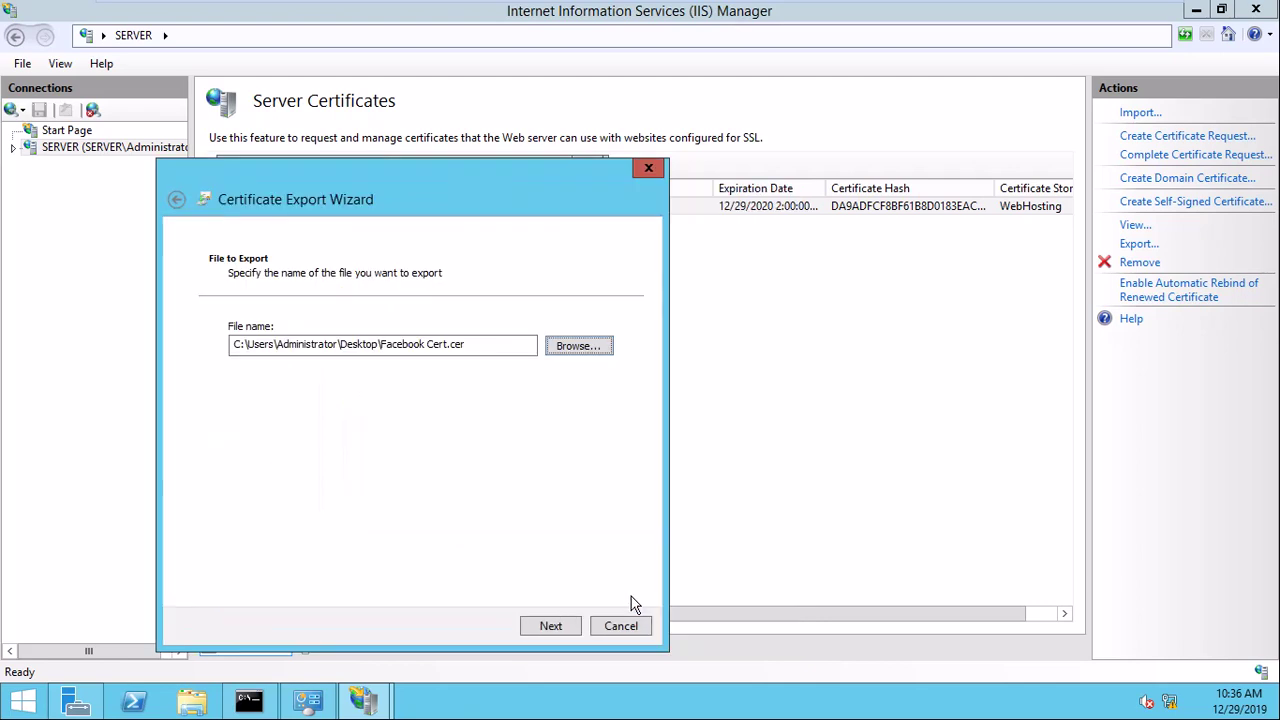
{"action": "left_click", "coordinate": [562, 626]}
{"action": "left_click", "coordinate": [569, 630]}
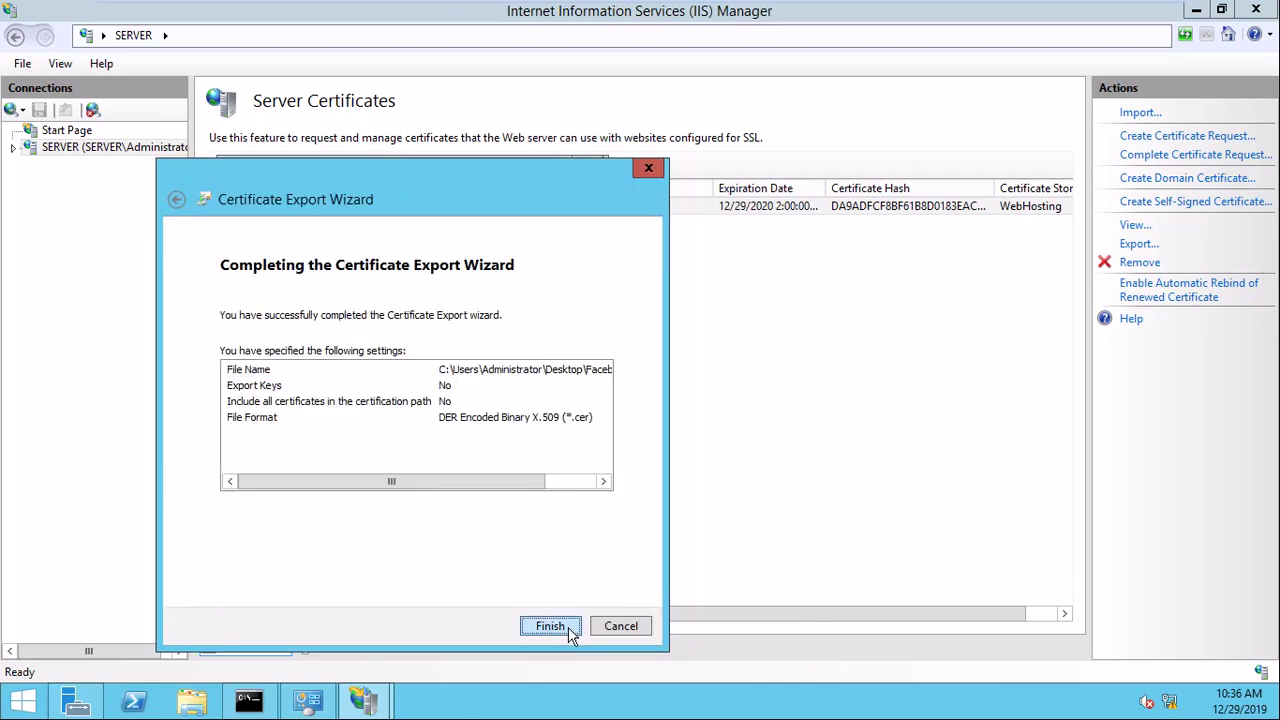
{"action": "left_click", "coordinate": [674, 406]}
Copy Facebook Cert.cer from the Face&DNS desktop and paste it onto the host computer's desktop
{"action": "key", "text": "super+d"}
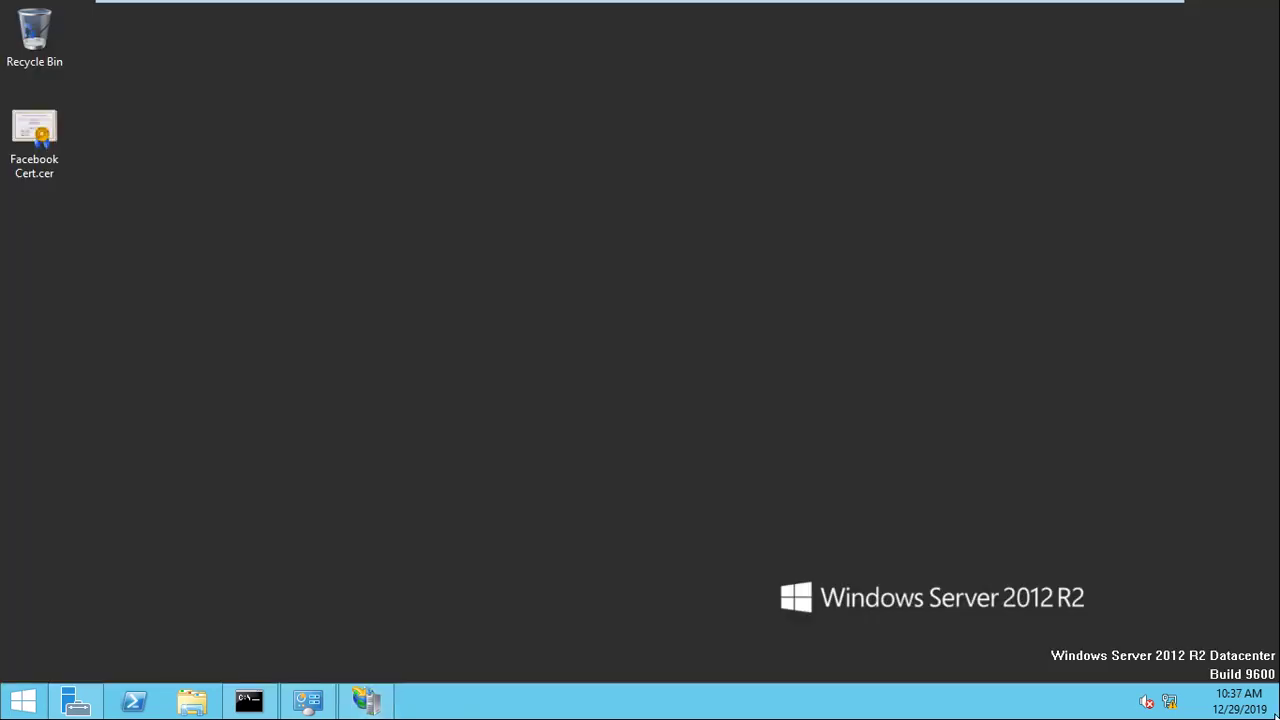
{"action": "right_click", "coordinate": [24, 138]}
{"action": "left_click", "coordinate": [83, 310]}
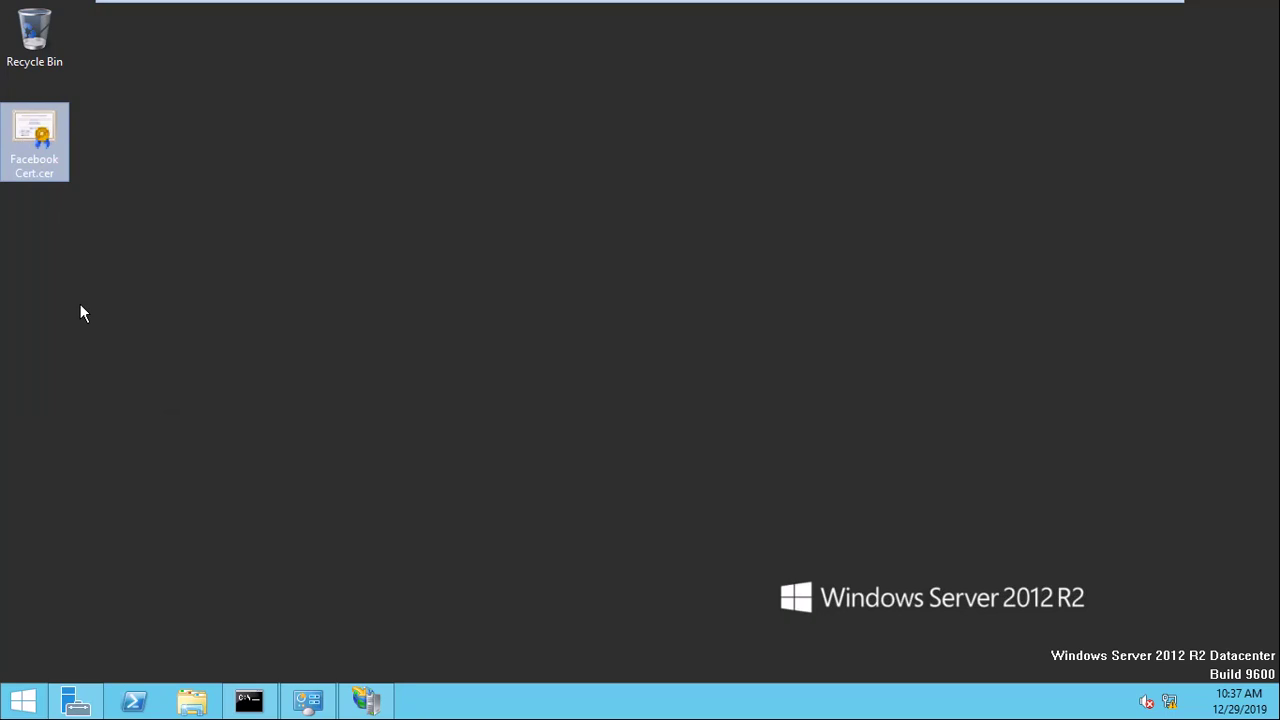
{"action": "left_click", "coordinate": [1100, 20]}
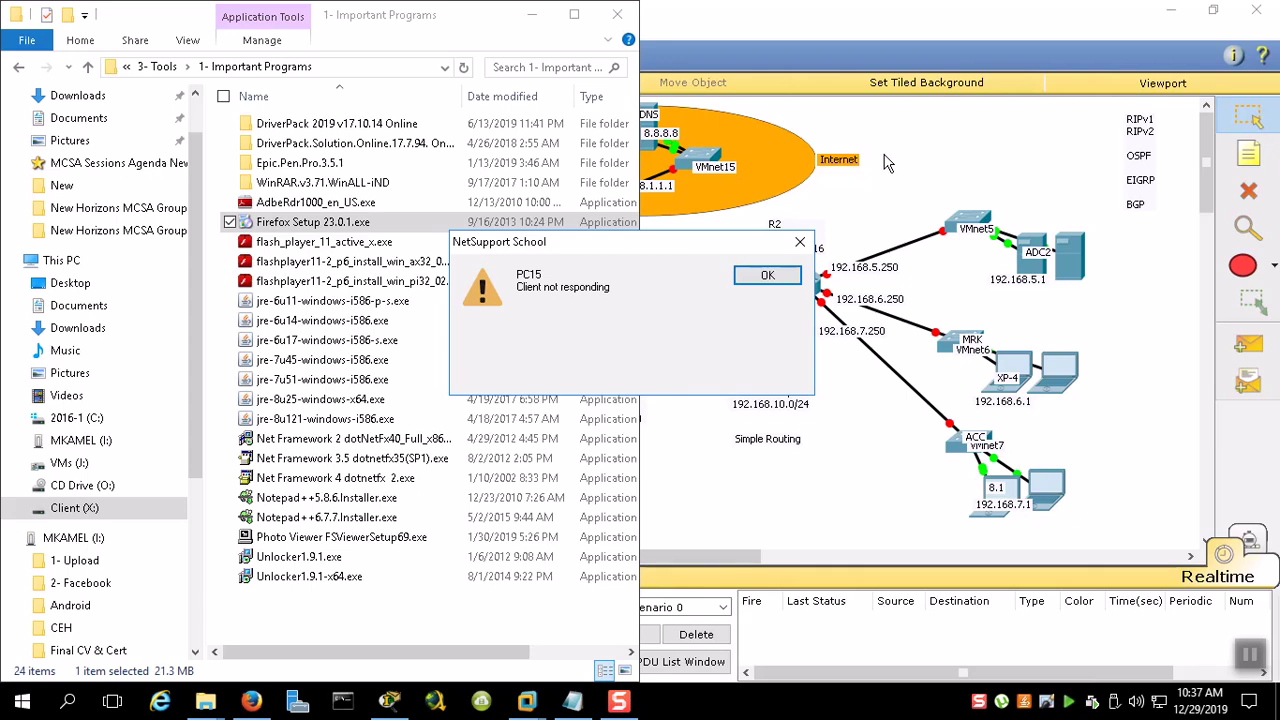
{"action": "left_click", "coordinate": [784, 283]}
{"action": "left_click", "coordinate": [1277, 700]}
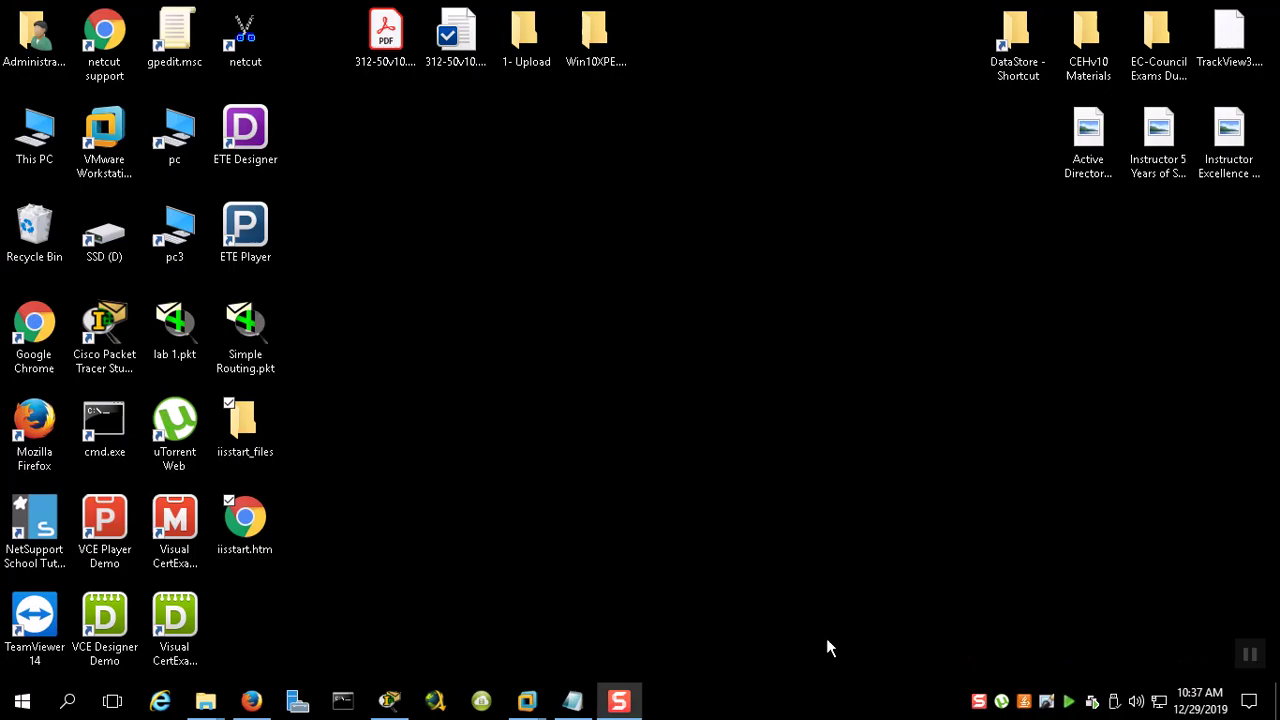
{"action": "right_click", "coordinate": [548, 84]}
{"action": "left_click", "coordinate": [422, 201]}
{"action": "right_click", "coordinate": [422, 201]}
{"action": "left_click", "coordinate": [478, 286]}
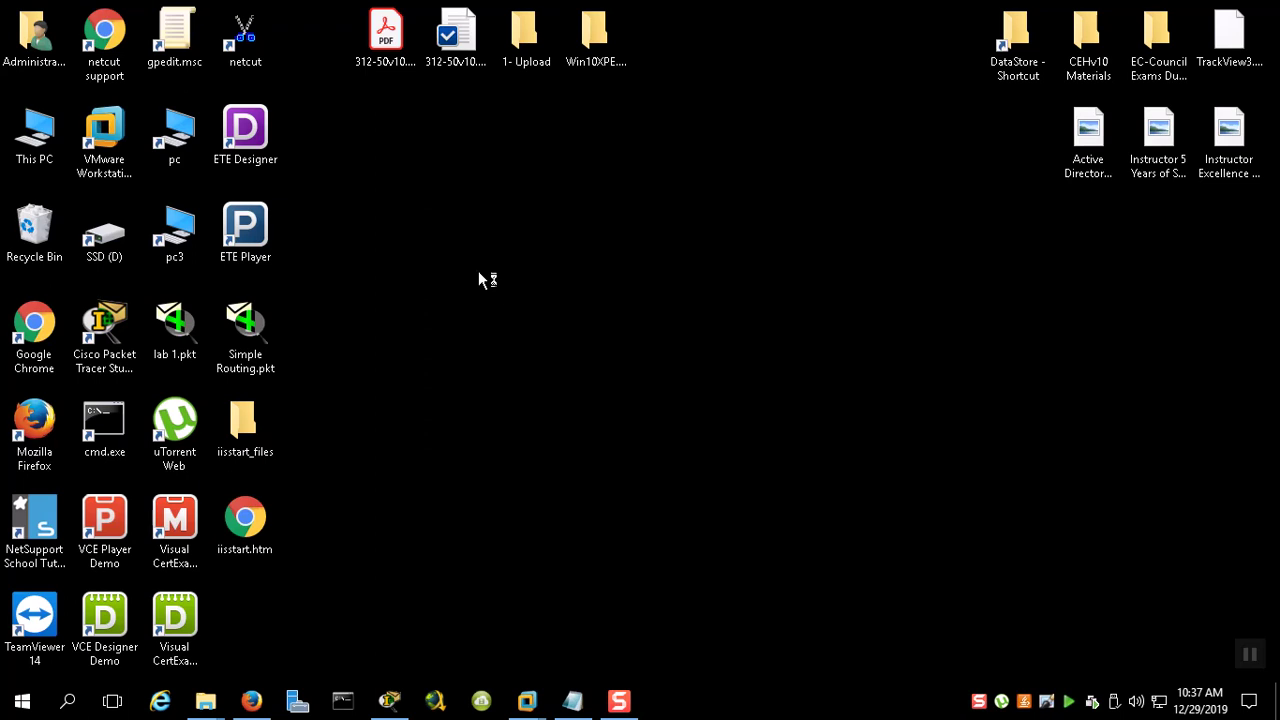
Copy Facebook Cert.cer from the host desktop and paste it onto the desktop of the R1 virtual machine
{"action": "right_click", "coordinate": [433, 224]}
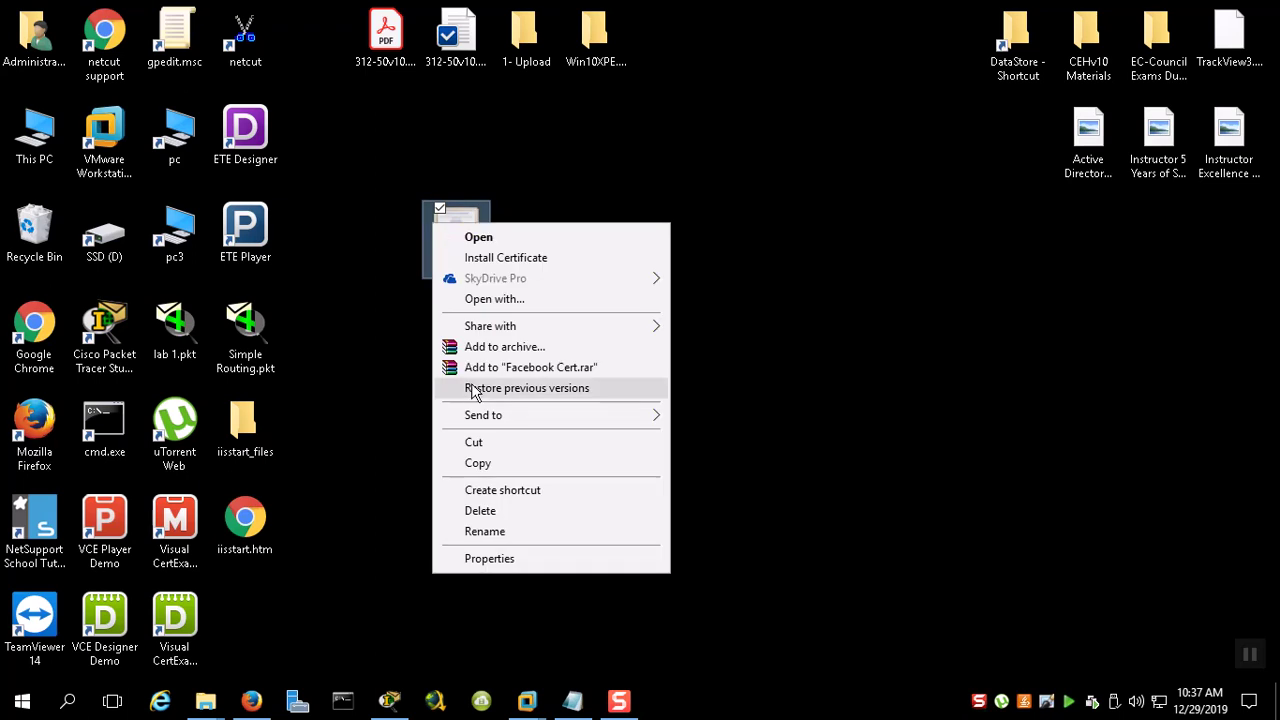
{"action": "left_click", "coordinate": [480, 464]}
{"action": "mouse_move", "coordinate": [526, 700]}
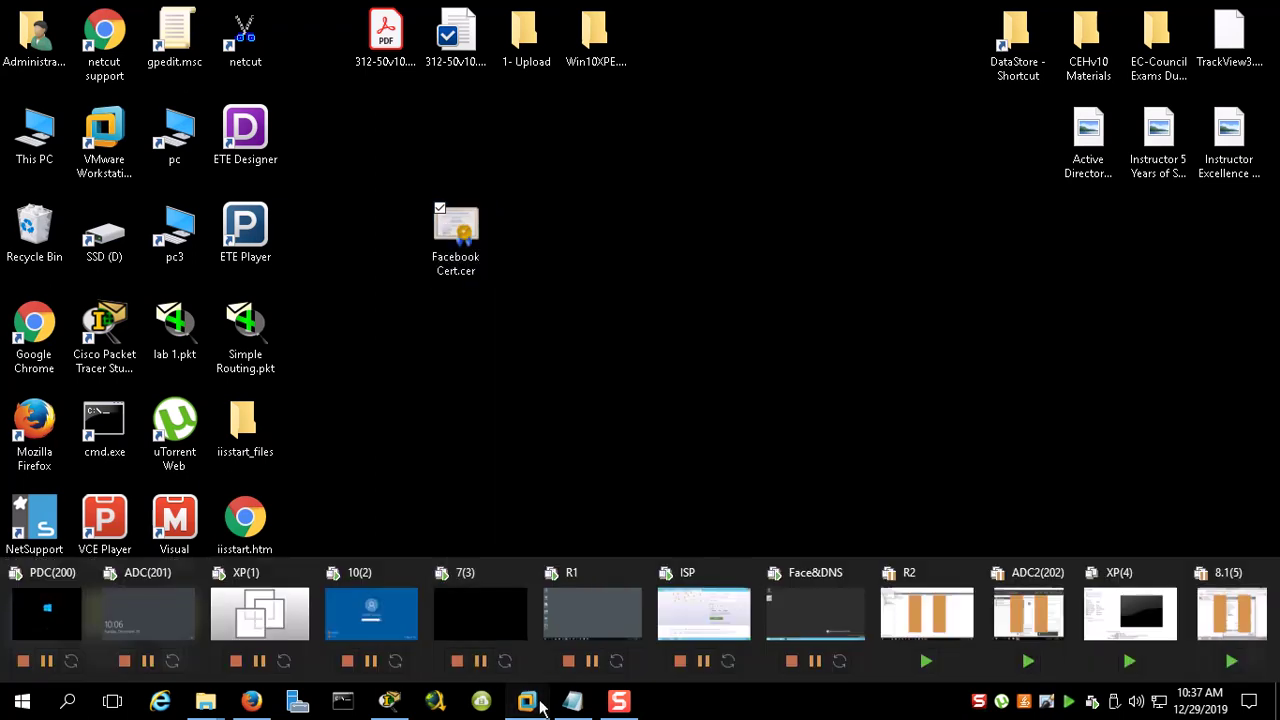
{"action": "left_click", "coordinate": [447, 623]}
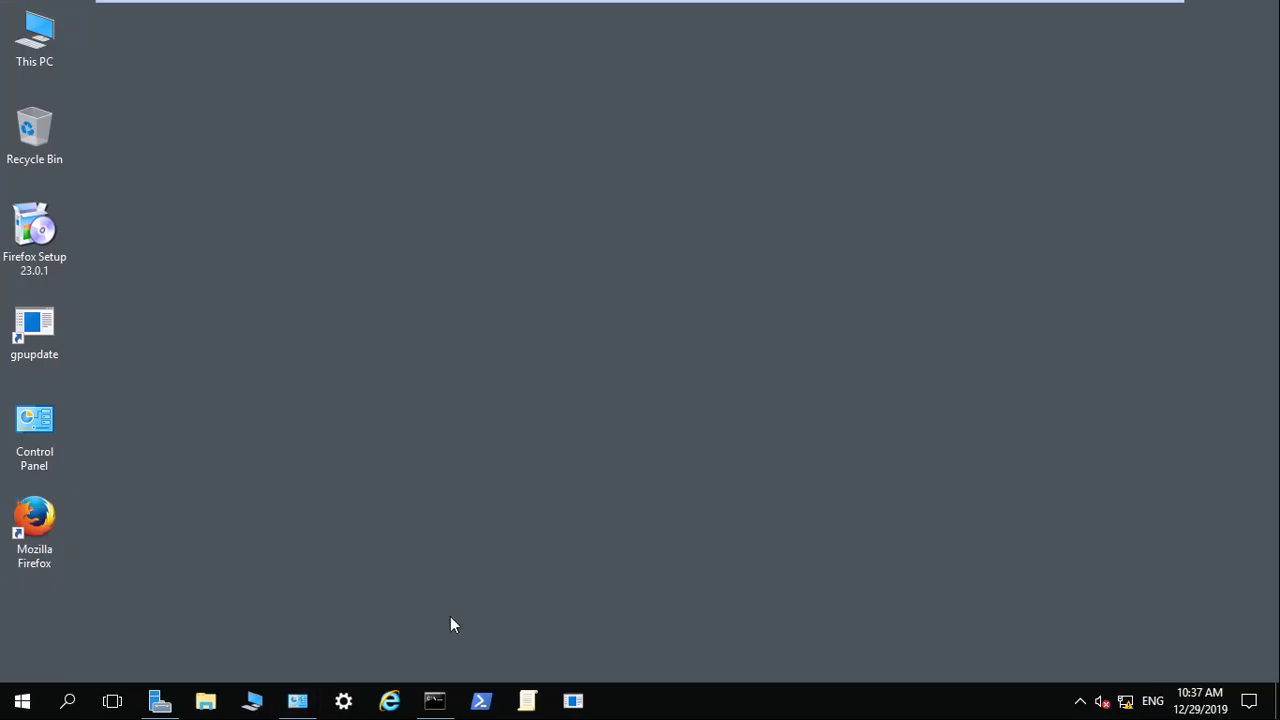
{"action": "right_click", "coordinate": [420, 223]}
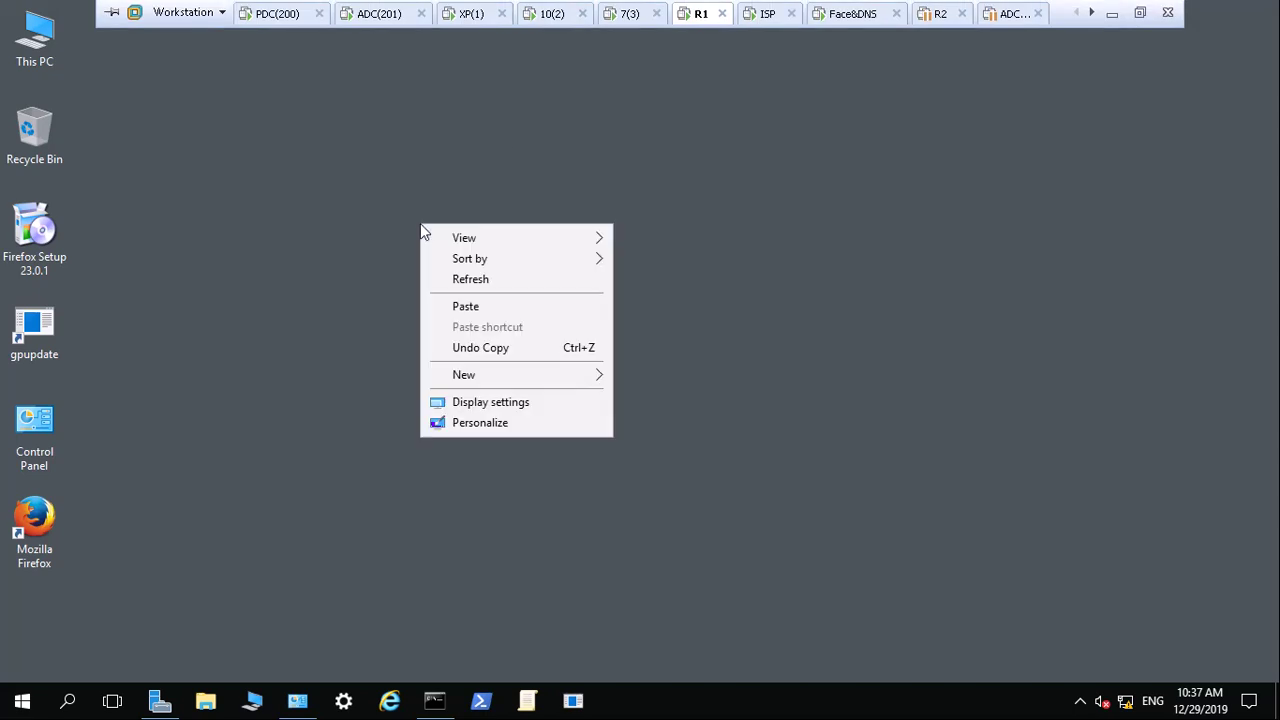
{"action": "left_click", "coordinate": [469, 307]}
{"action": "left_click", "coordinate": [242, 308]}
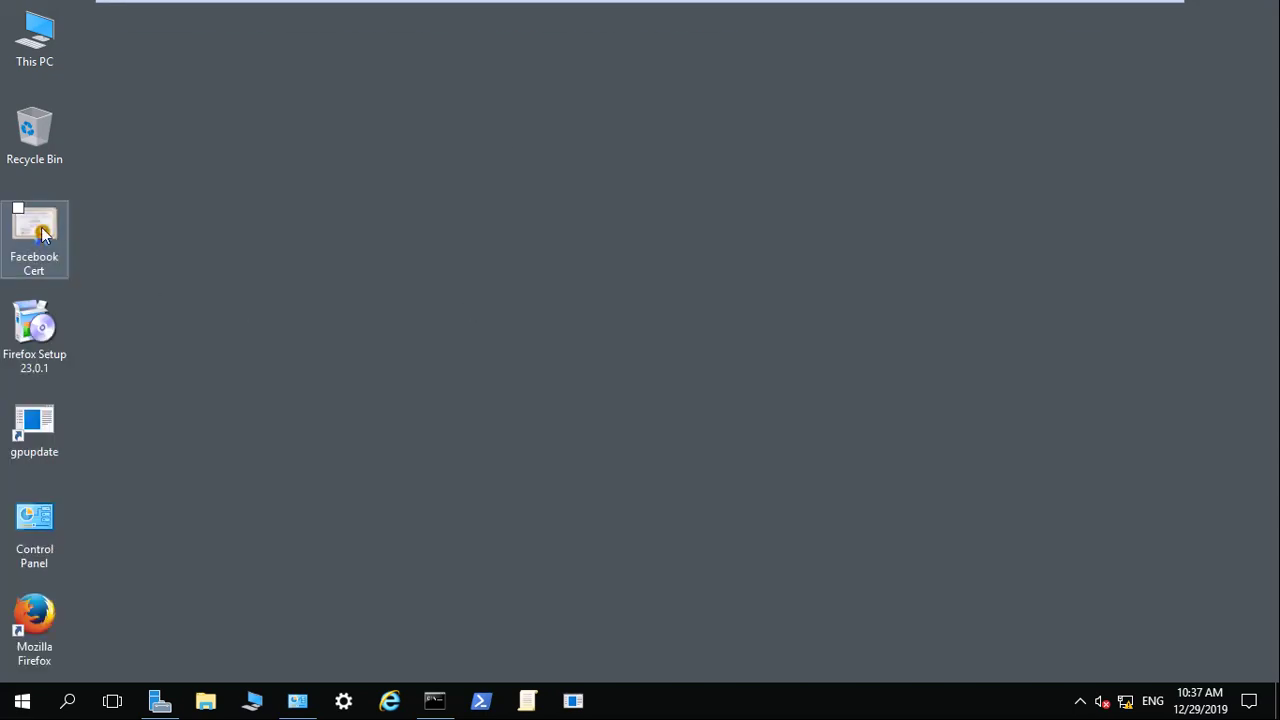
Start installing the Facebook Cert file from the R1 desktop with Local Machine as the store location
{"action": "left_click", "coordinate": [42, 234]}
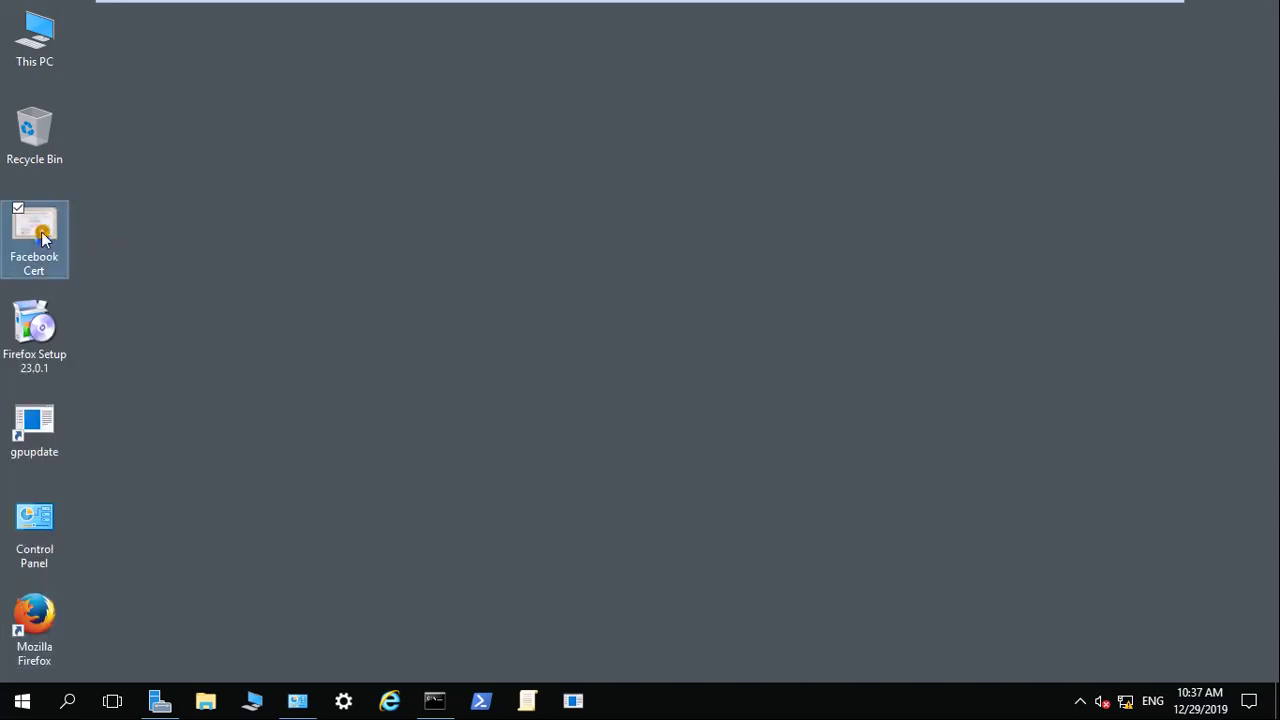
{"action": "right_click", "coordinate": [40, 234]}
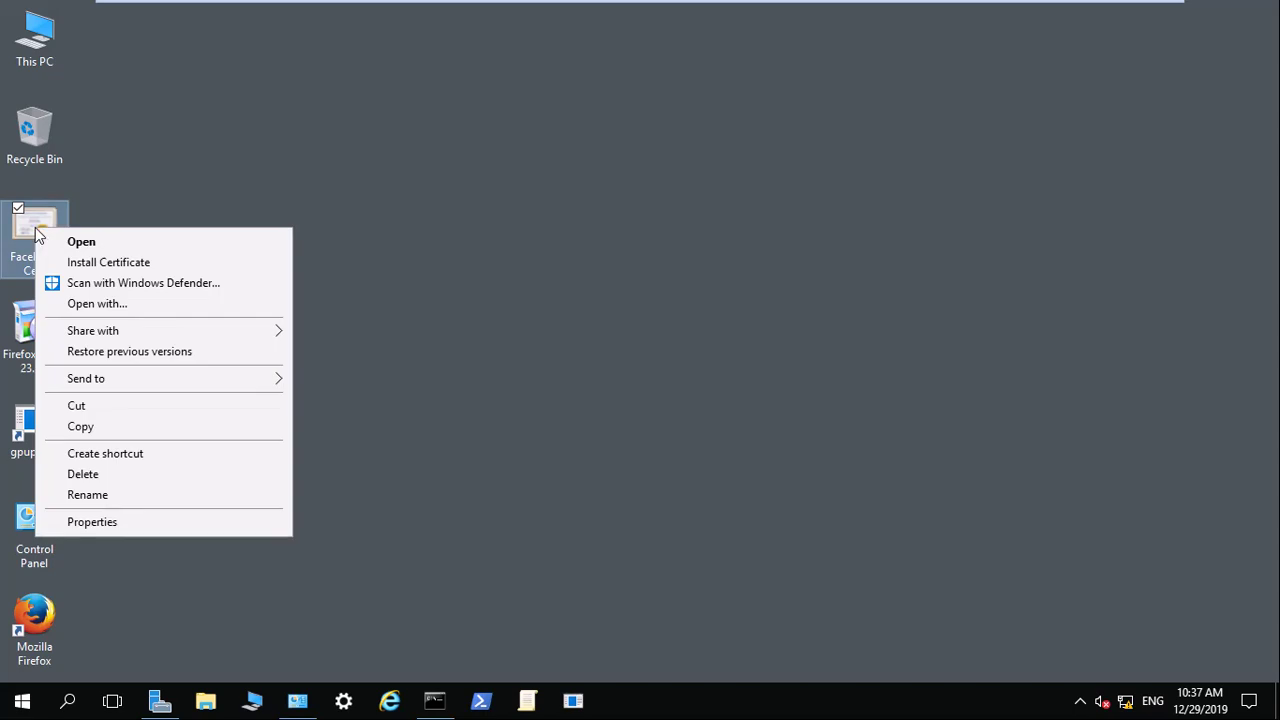
{"action": "left_click", "coordinate": [88, 260]}
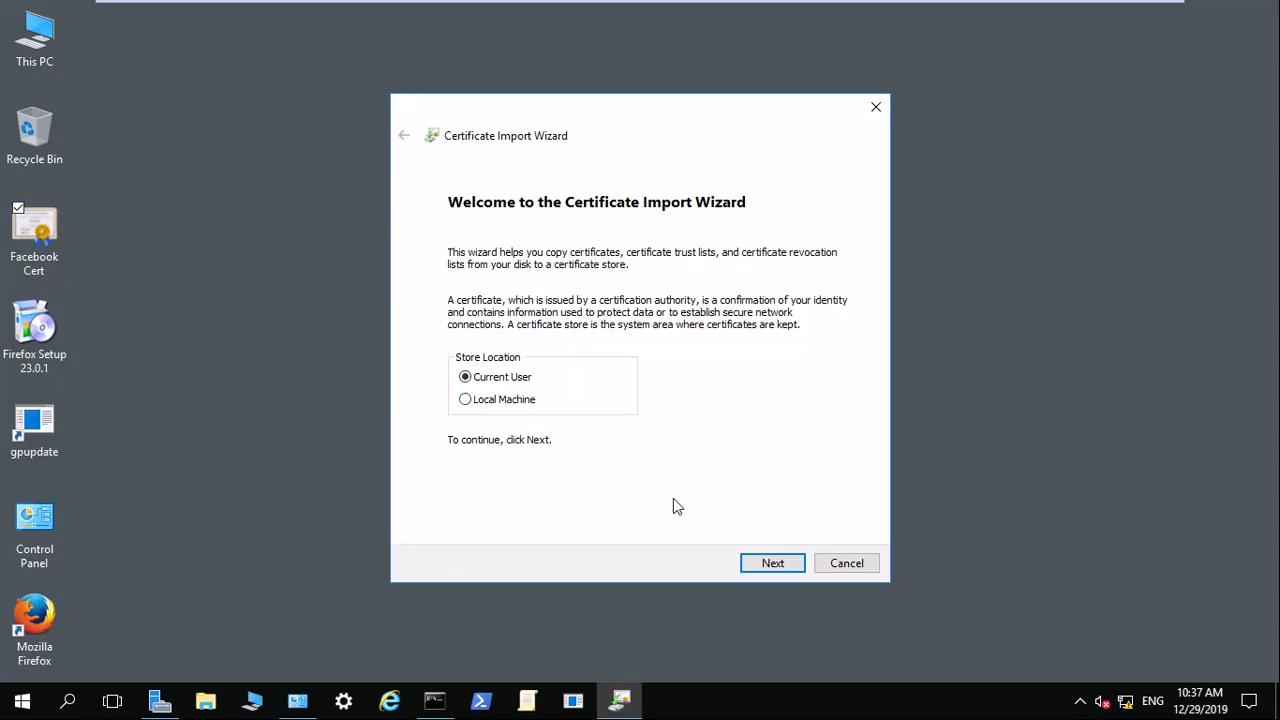
{"action": "left_click", "coordinate": [505, 400]}
{"action": "left_click", "coordinate": [783, 566]}
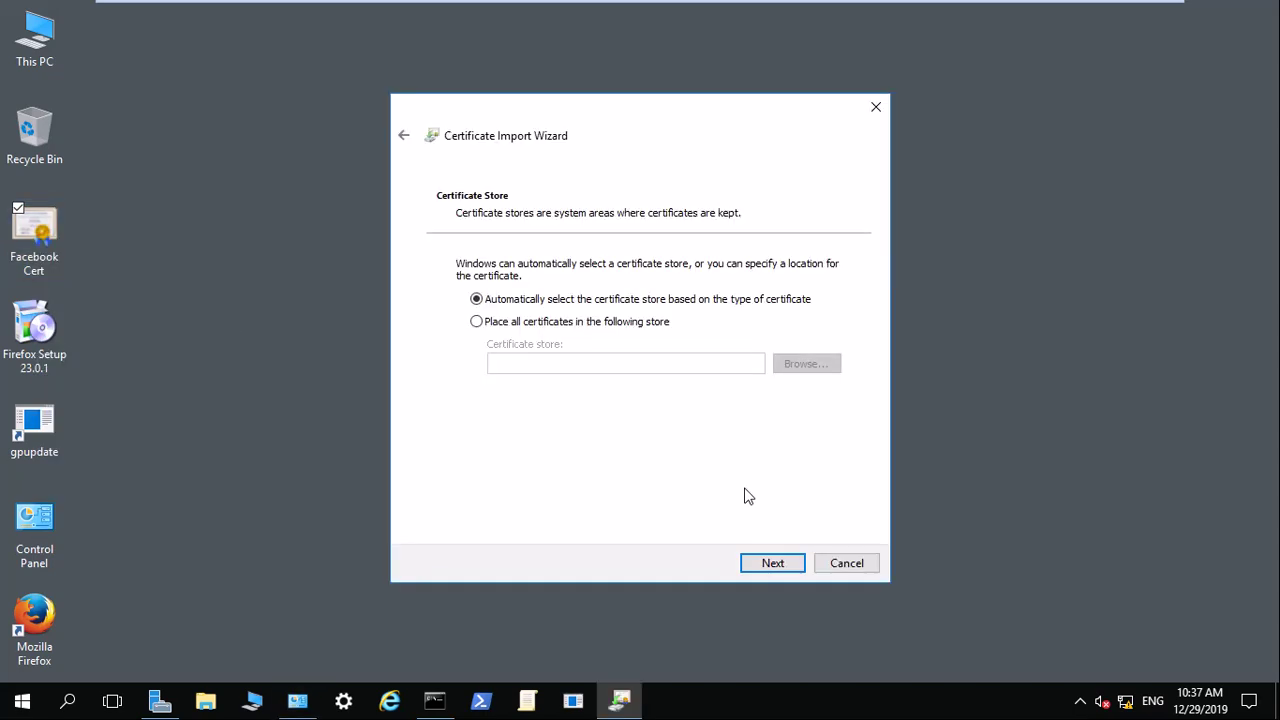
Place the certificate in the Trusted Root Certification Authorities store, complete the import, and refresh the desktop
{"action": "left_click", "coordinate": [596, 327]}
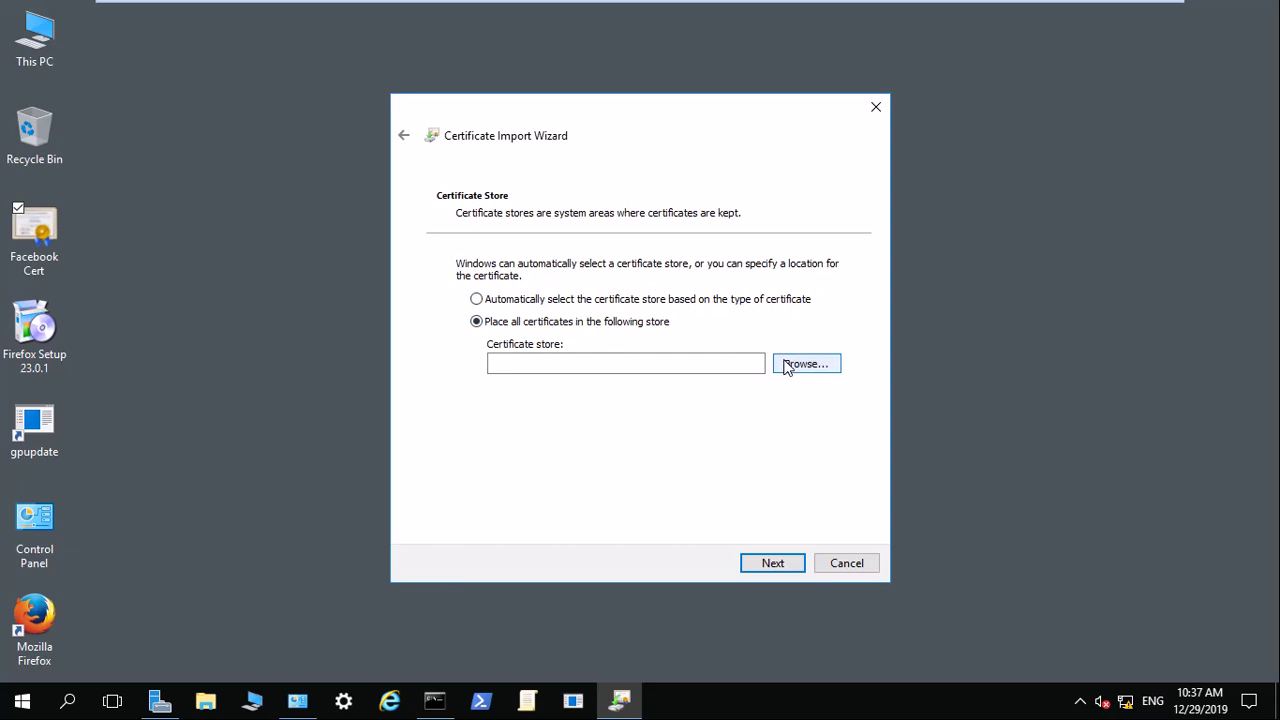
{"action": "left_click", "coordinate": [788, 365]}
{"action": "left_click", "coordinate": [505, 223]}
{"action": "left_click", "coordinate": [537, 351]}
{"action": "left_click", "coordinate": [757, 564]}
{"action": "left_click", "coordinate": [758, 566]}
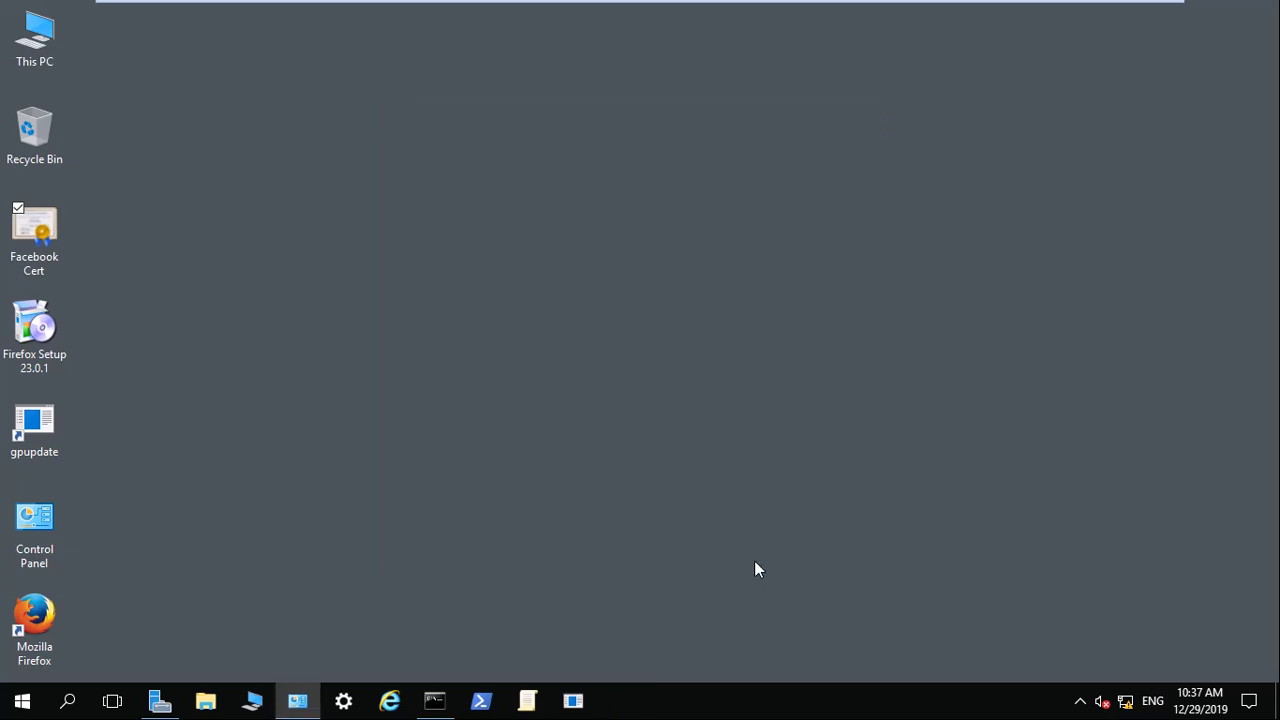
{"action": "right_click", "coordinate": [432, 322]}
{"action": "left_click", "coordinate": [491, 374]}
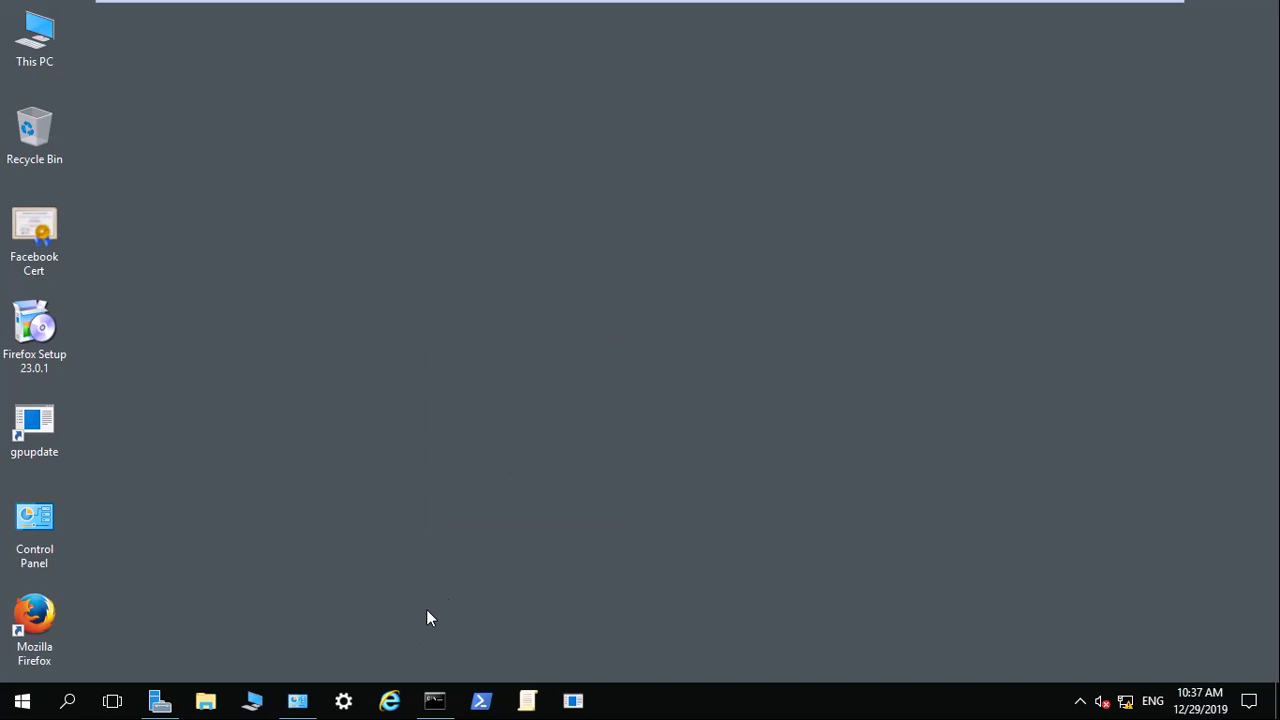
{"action": "left_click", "coordinate": [389, 700]}
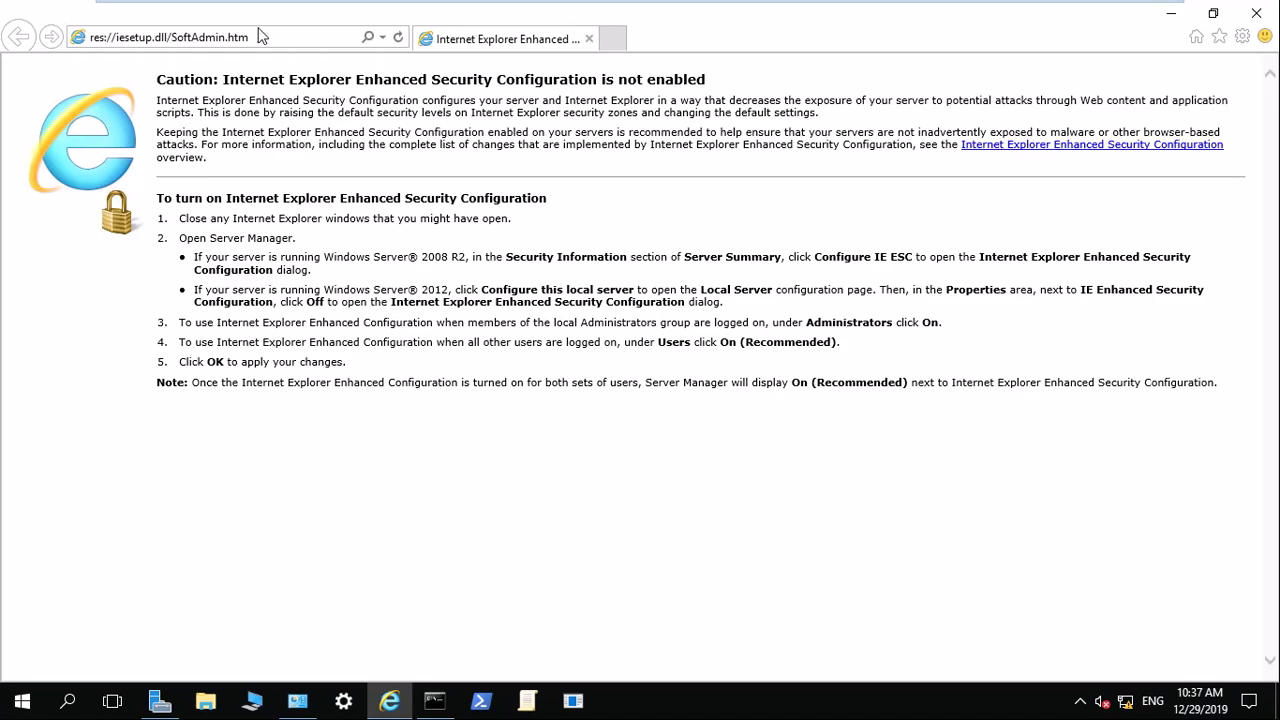
{"action": "left_click", "coordinate": [256, 37]}
{"action": "type", "text": "www.facebook.com/"}
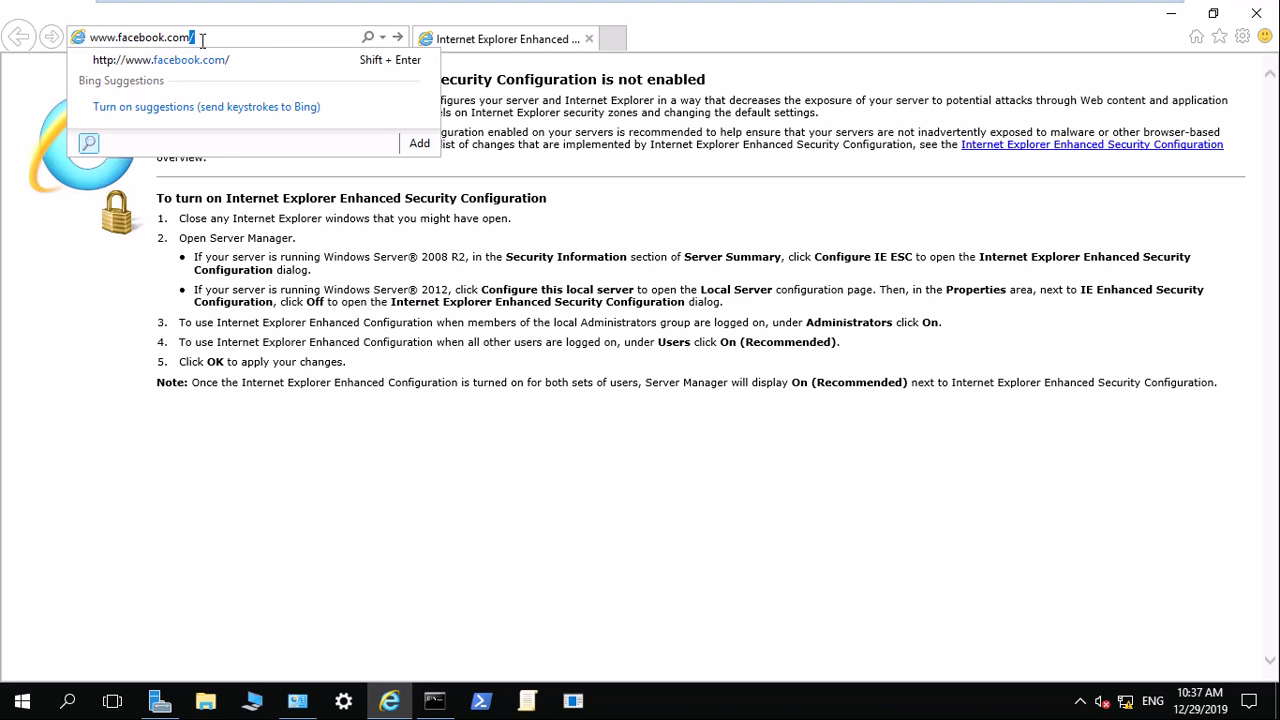
{"action": "key", "text": "Return"}
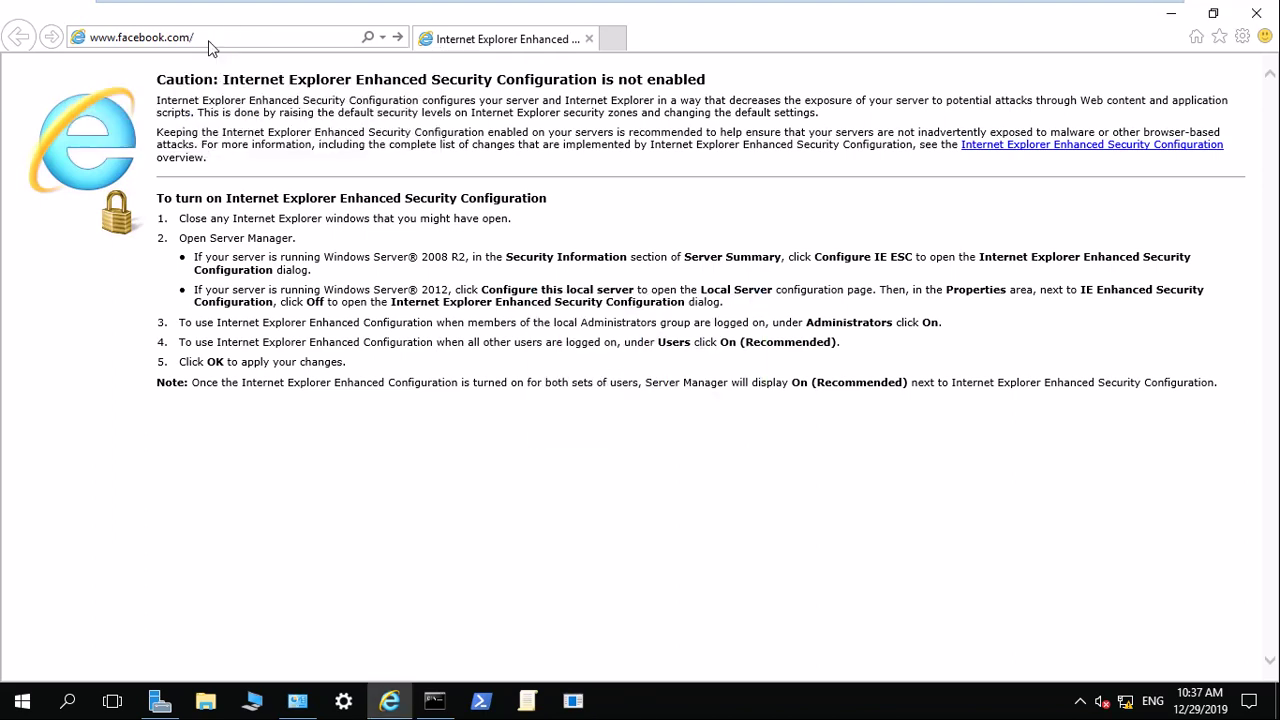
{"action": "left_click", "coordinate": [262, 35]}
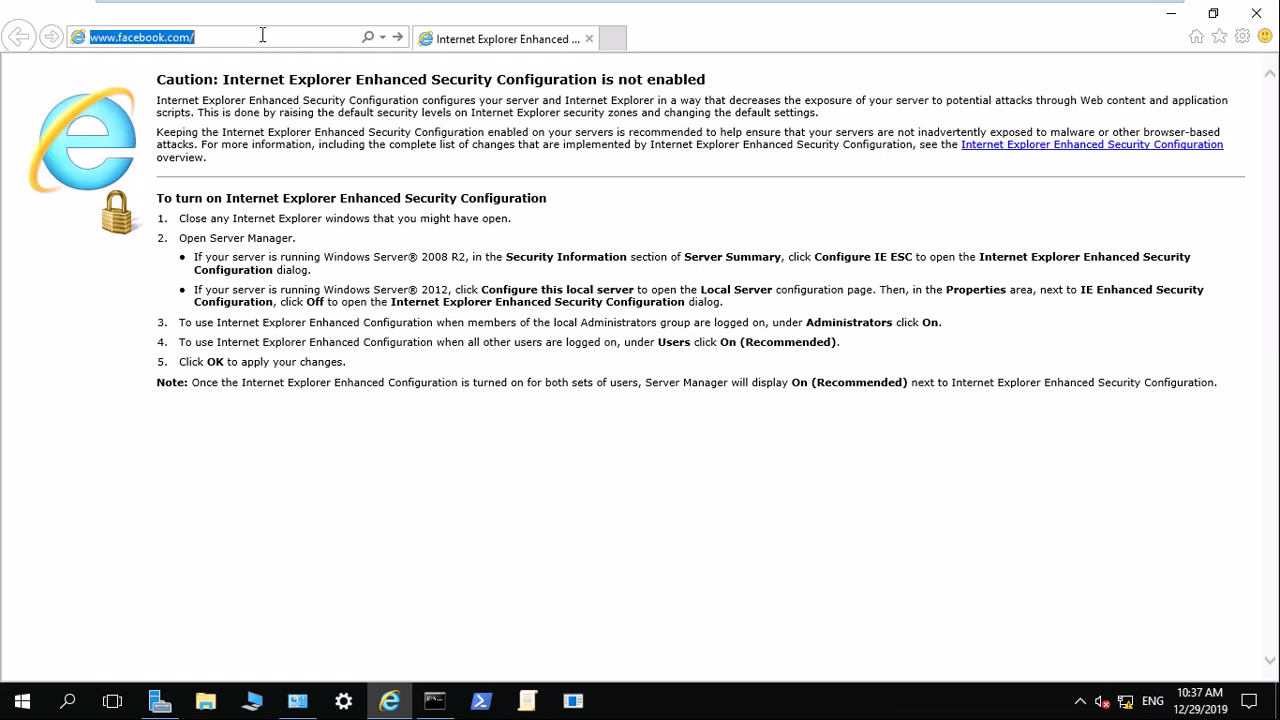
{"action": "left_click", "coordinate": [386, 38]}
{"action": "left_click", "coordinate": [200, 60]}
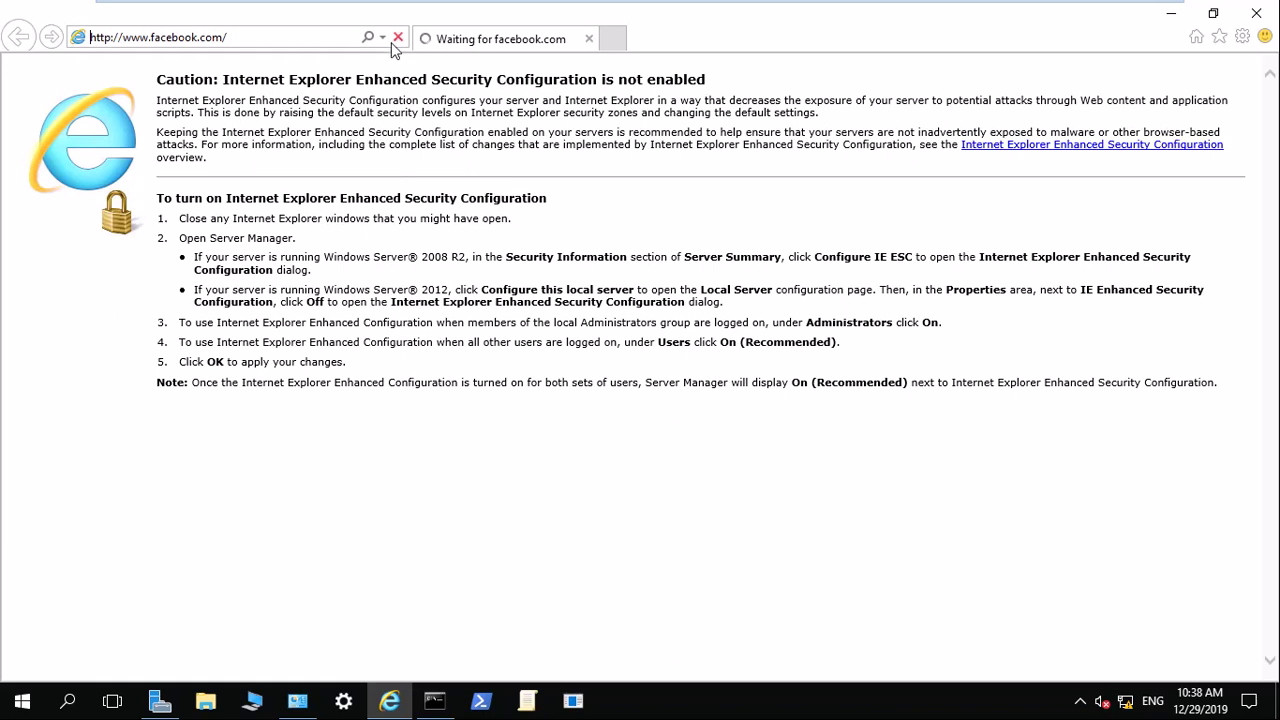
Check the Facebook page on the ISP virtual machine and return to R1
{"action": "mouse_move", "coordinate": [560, 4]}
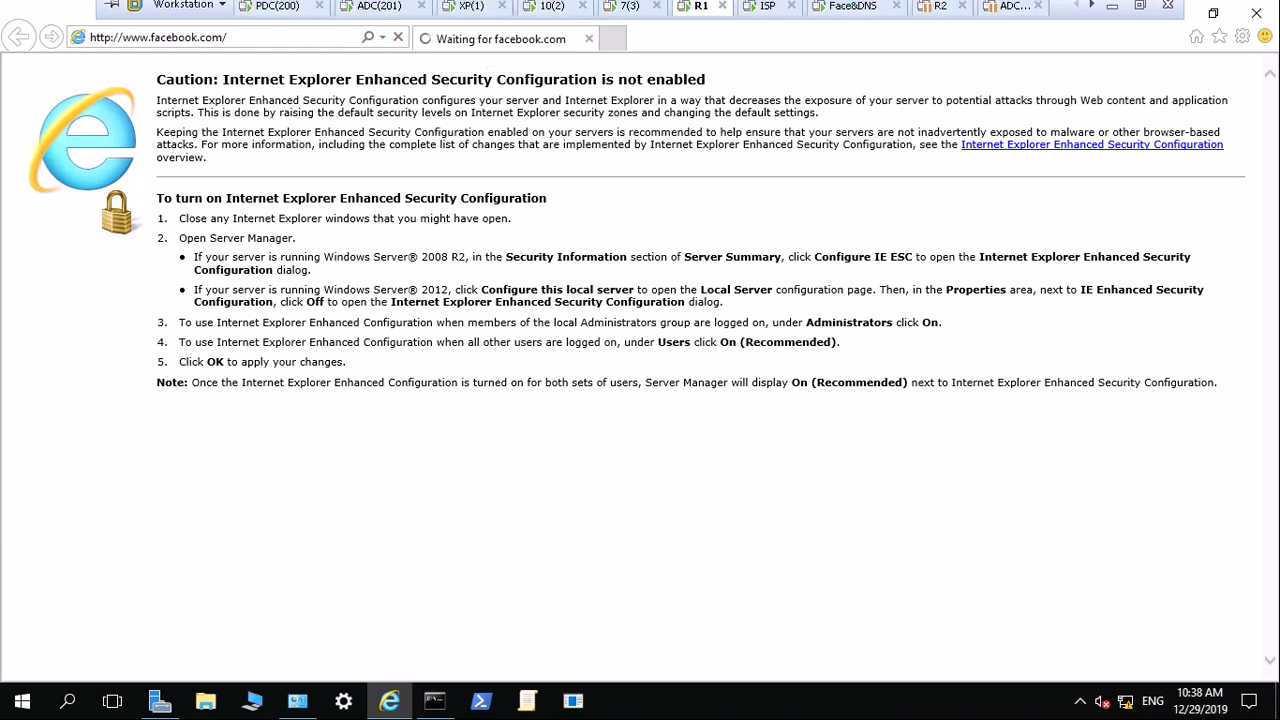
{"action": "left_click", "coordinate": [763, 16]}
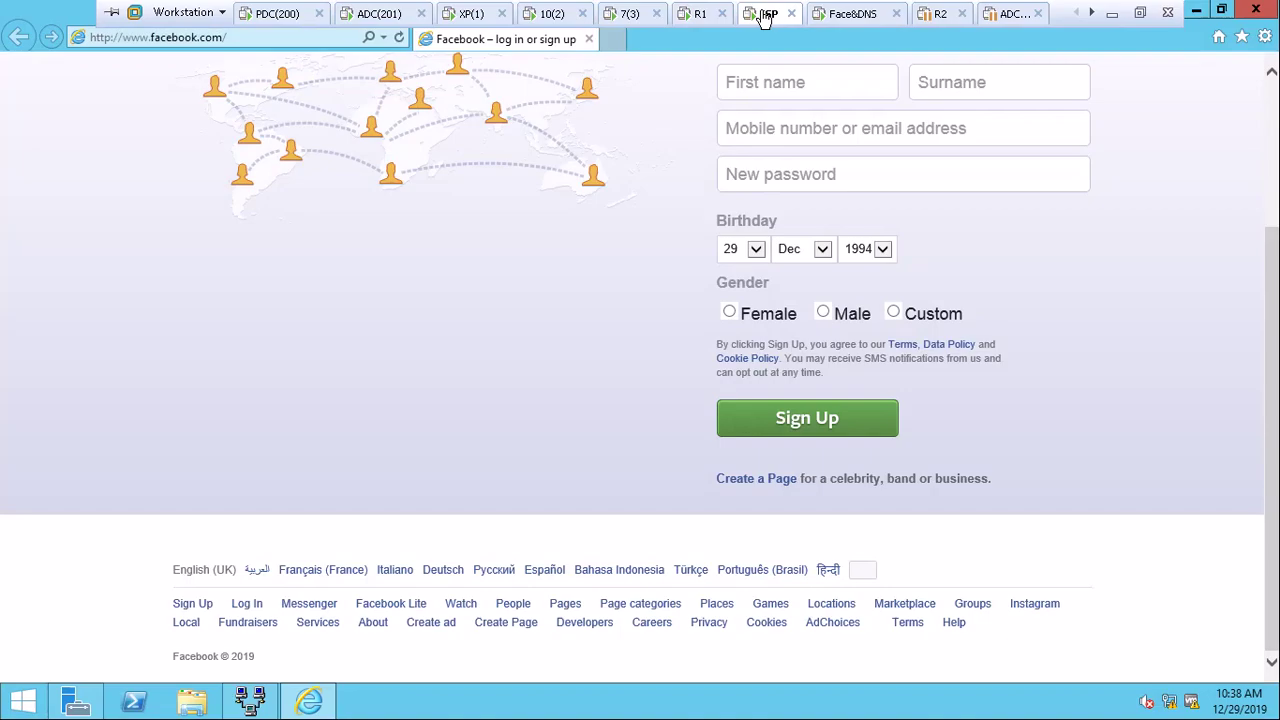
{"action": "left_click", "coordinate": [677, 18]}
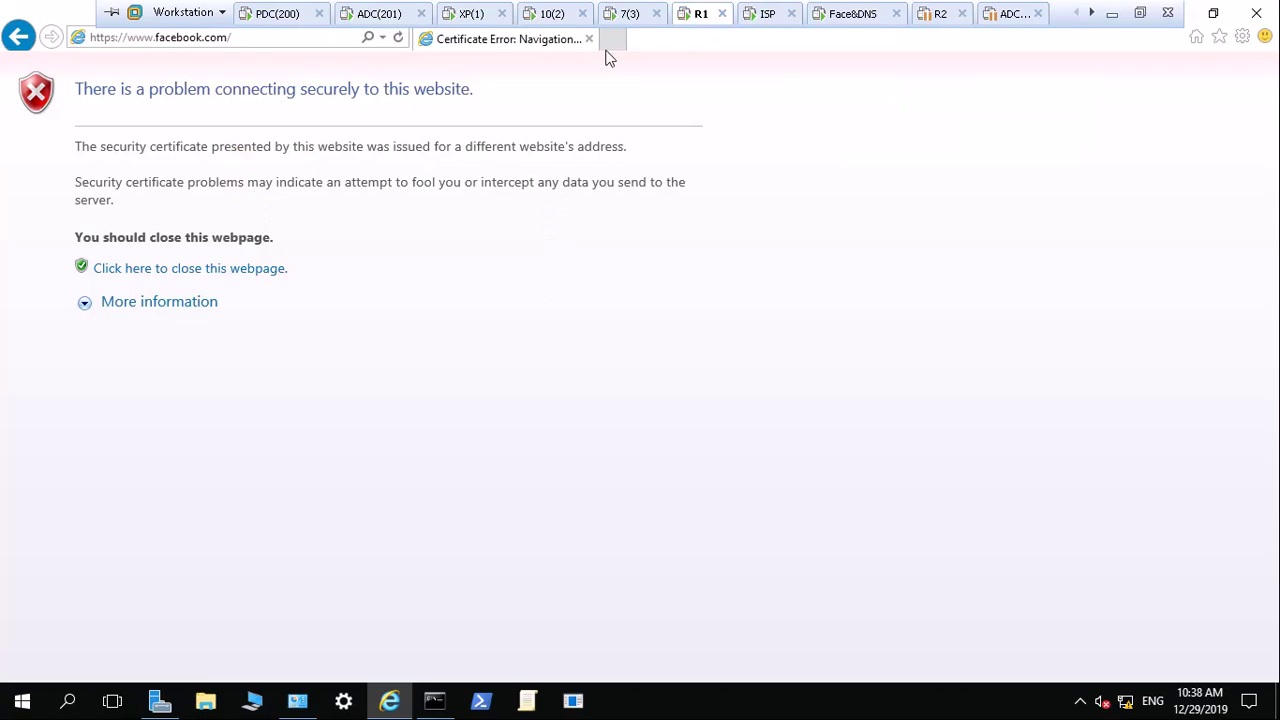
Run mmc and add the Certificates snap-in for the computer account, managing the local computer
{"action": "right_click", "coordinate": [24, 706]}
{"action": "left_click", "coordinate": [62, 618]}
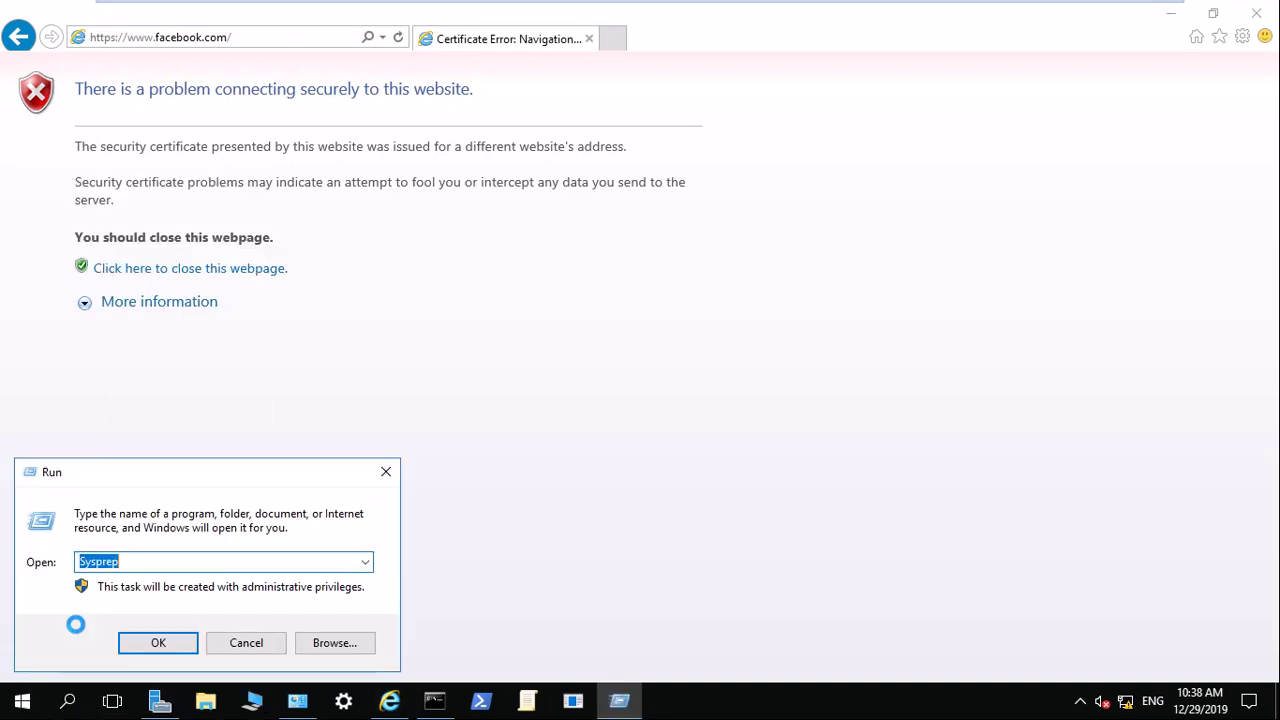
{"action": "type", "text": "mmc"}
{"action": "key", "text": "Return"}
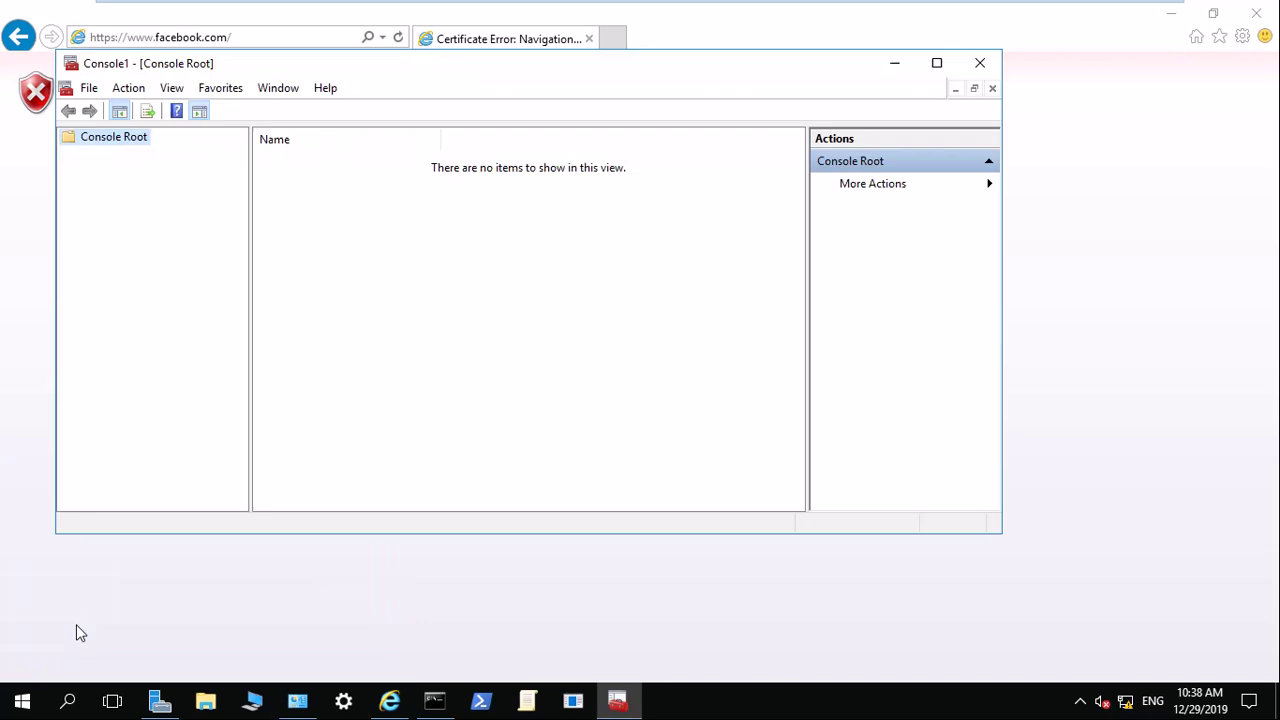
{"action": "left_click", "coordinate": [89, 88]}
{"action": "left_click", "coordinate": [157, 200]}
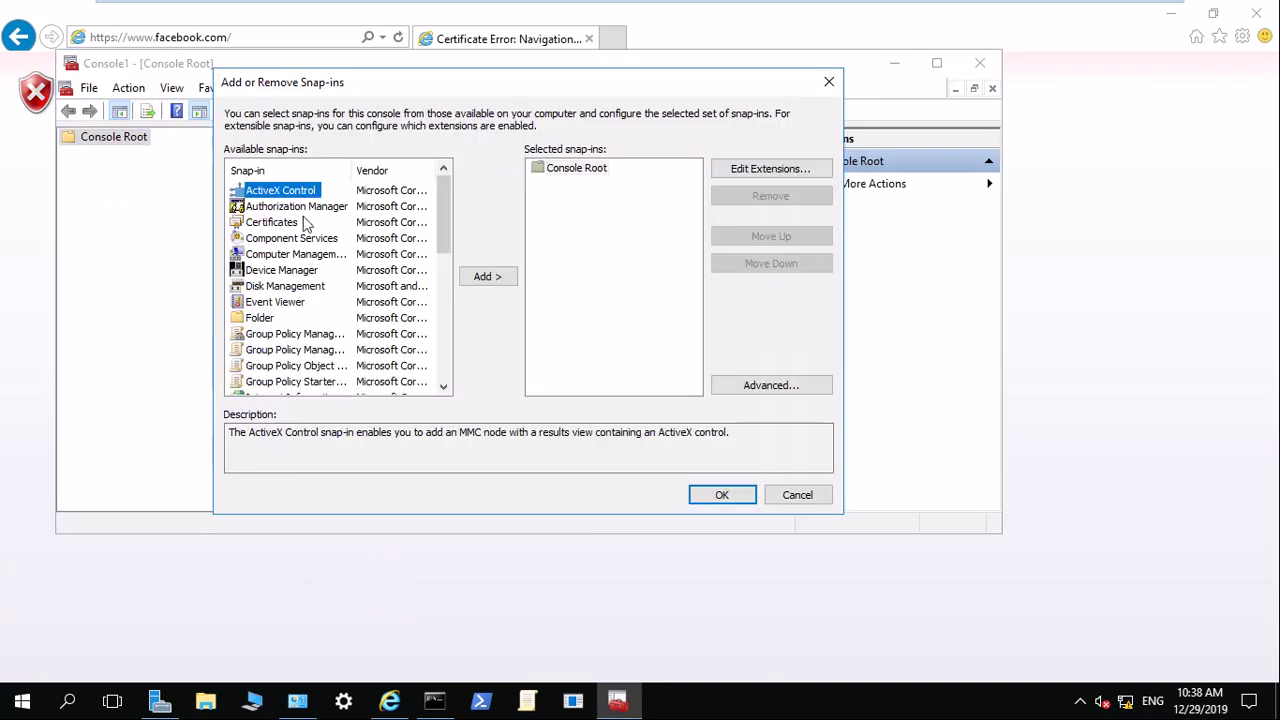
{"action": "double_click", "coordinate": [280, 223]}
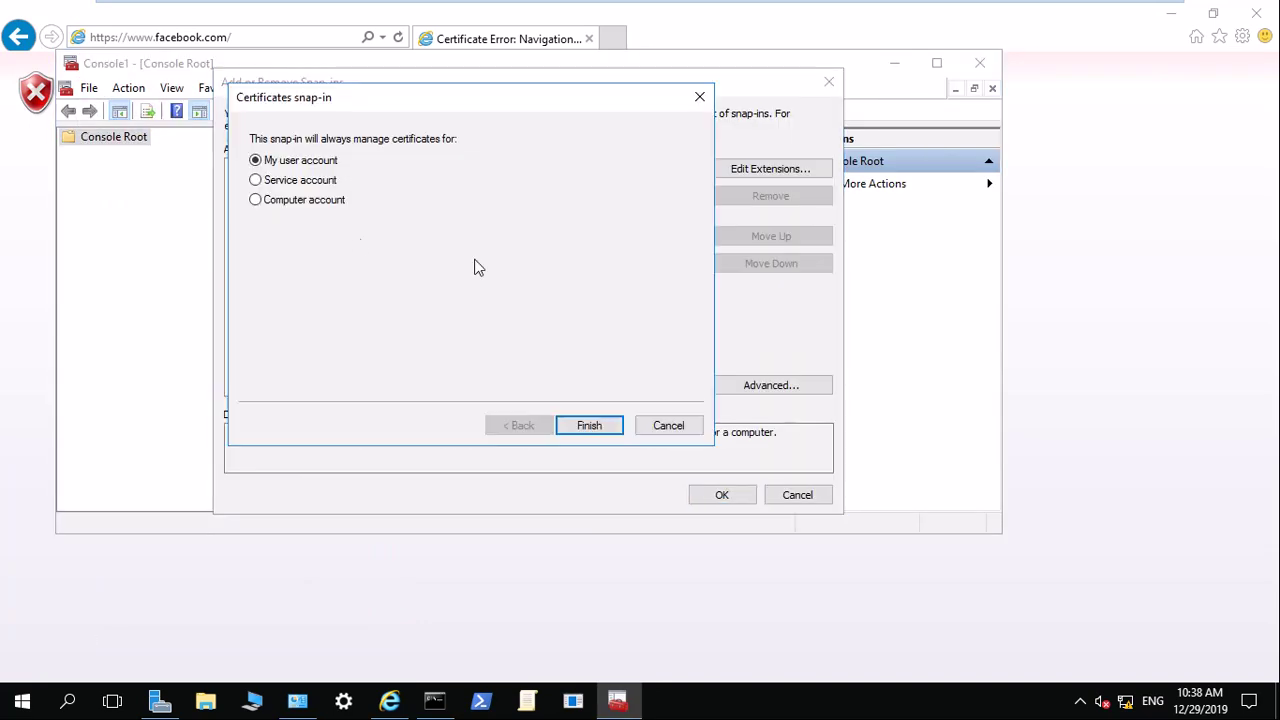
{"action": "left_click", "coordinate": [296, 203]}
{"action": "left_click", "coordinate": [589, 426]}
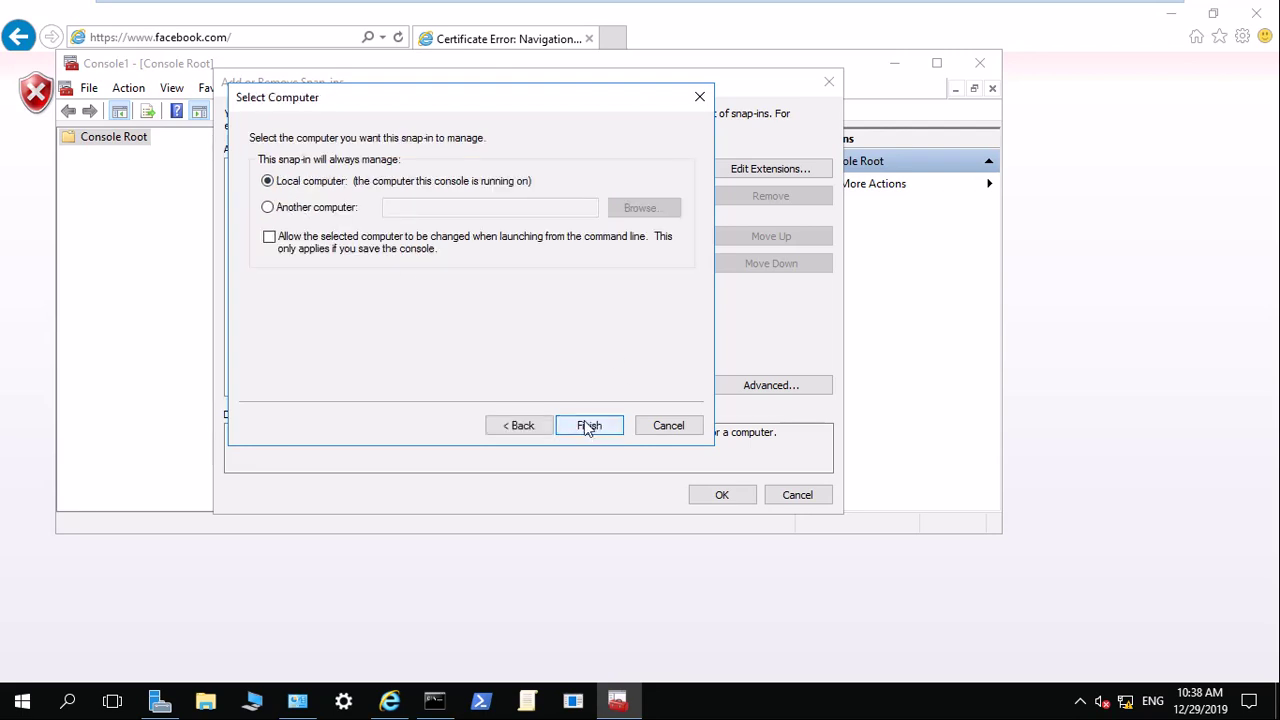
{"action": "left_click", "coordinate": [592, 427]}
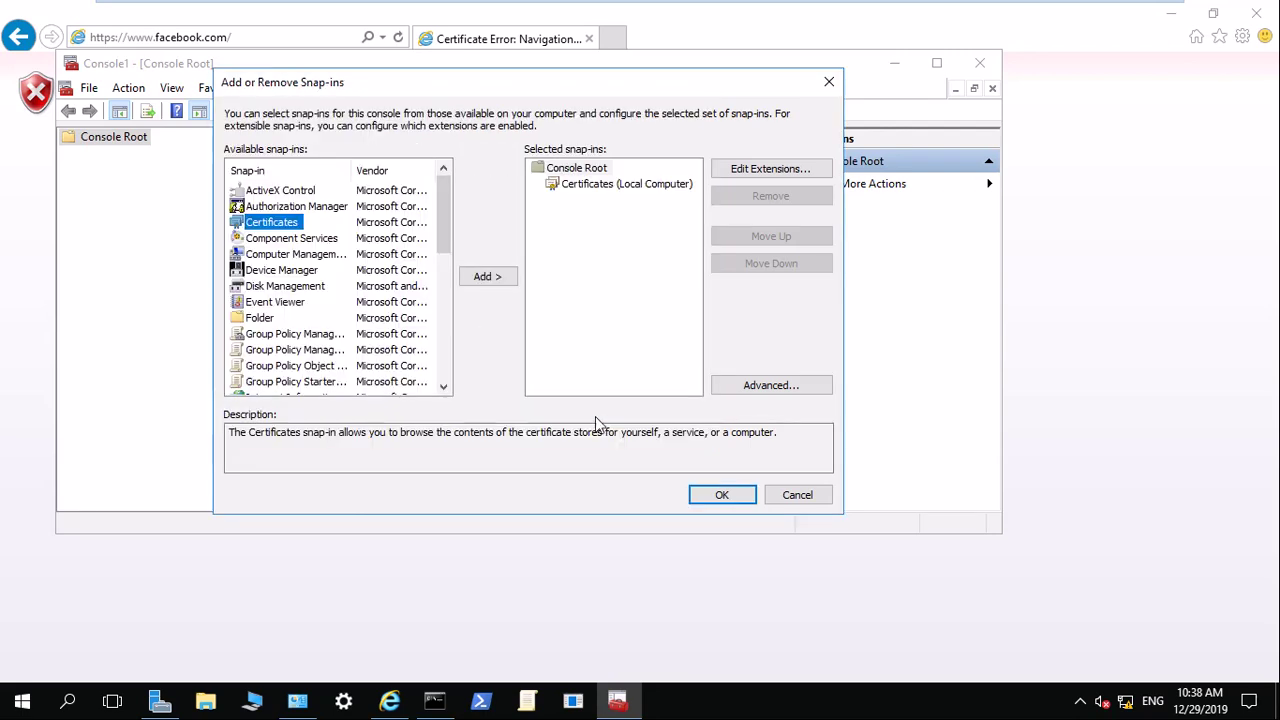
{"action": "left_click", "coordinate": [721, 494]}
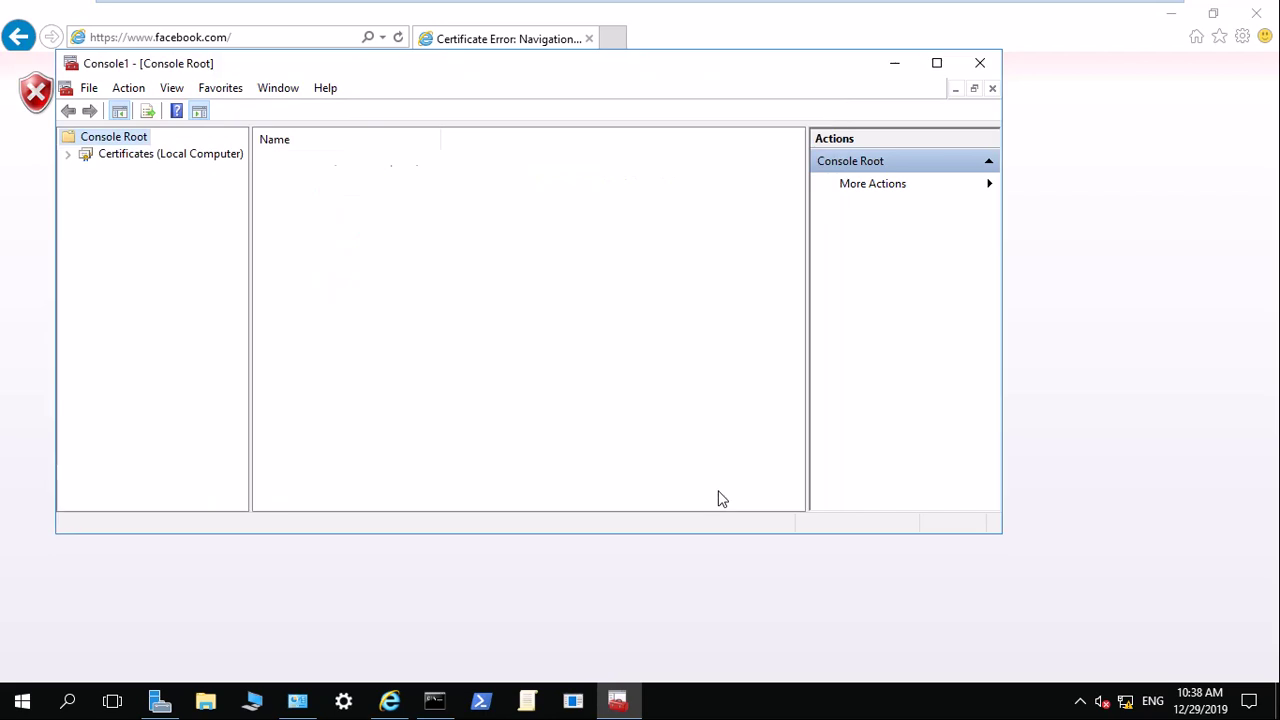
Start a certificate import into the local computer's Trusted Root Certification Authorities certificates
{"action": "double_click", "coordinate": [155, 155]}
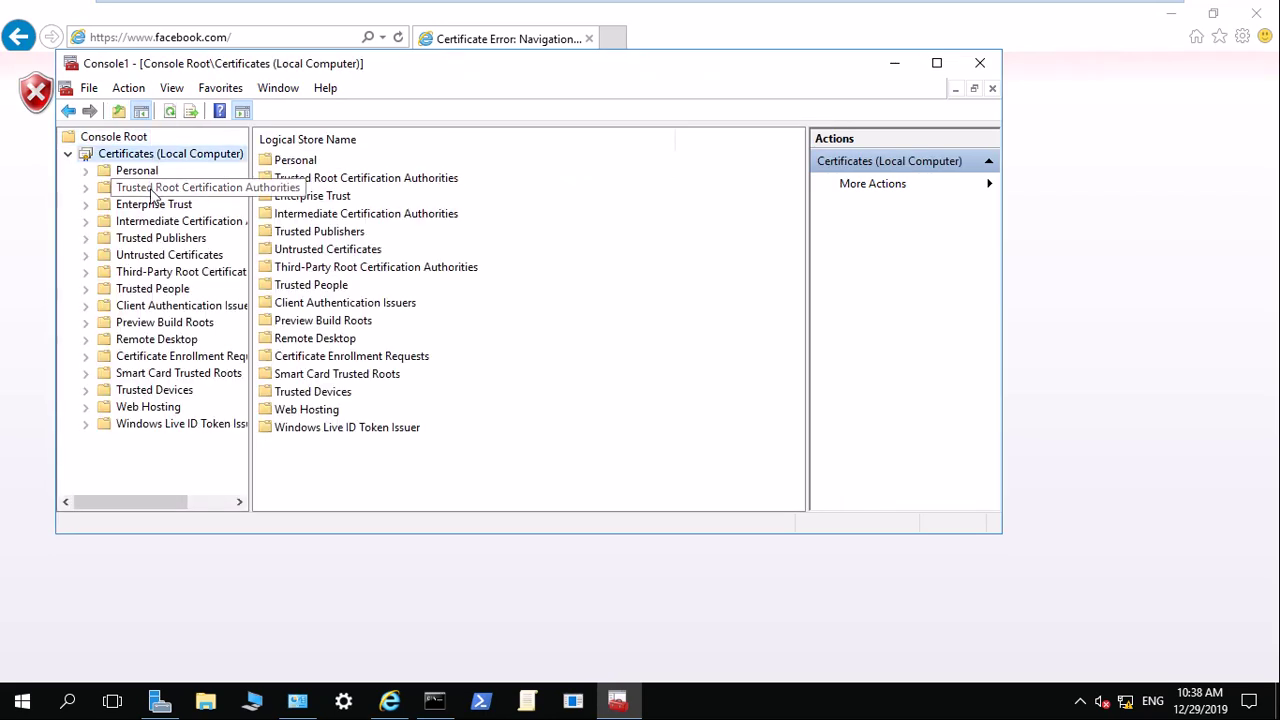
{"action": "double_click", "coordinate": [156, 188]}
{"action": "left_click", "coordinate": [159, 207]}
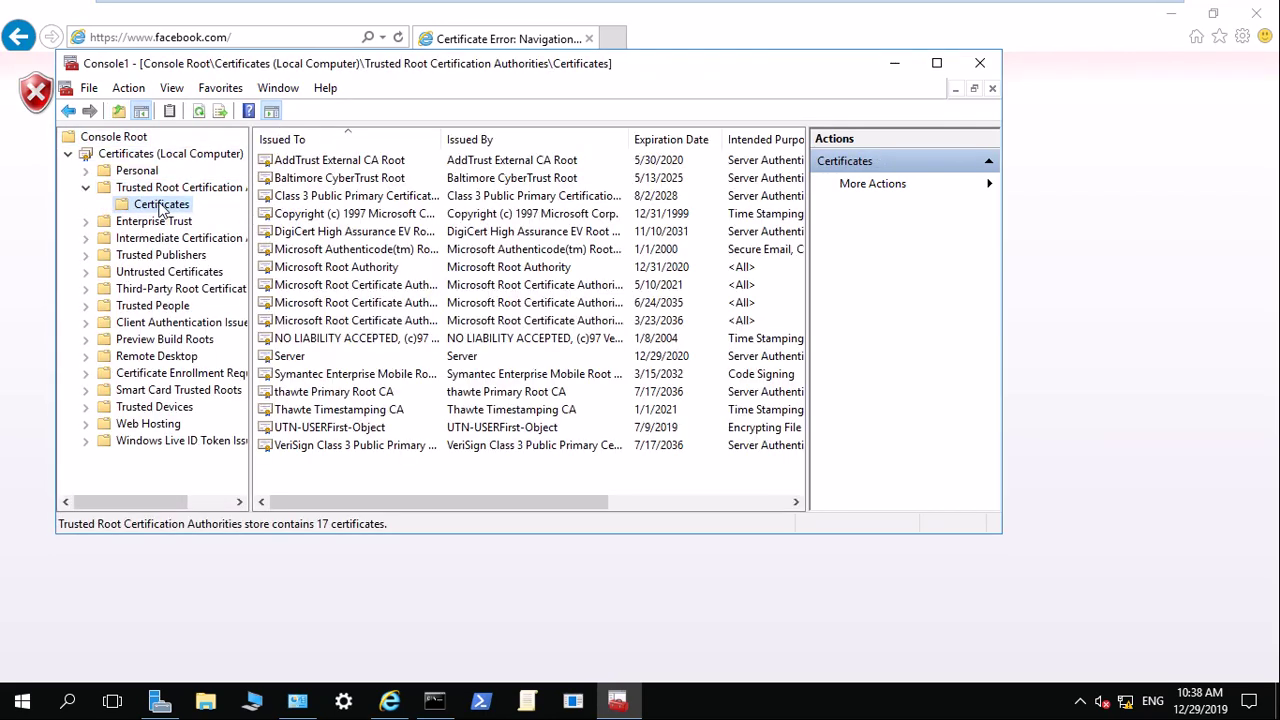
{"action": "right_click", "coordinate": [161, 208]}
{"action": "mouse_move", "coordinate": [198, 220]}
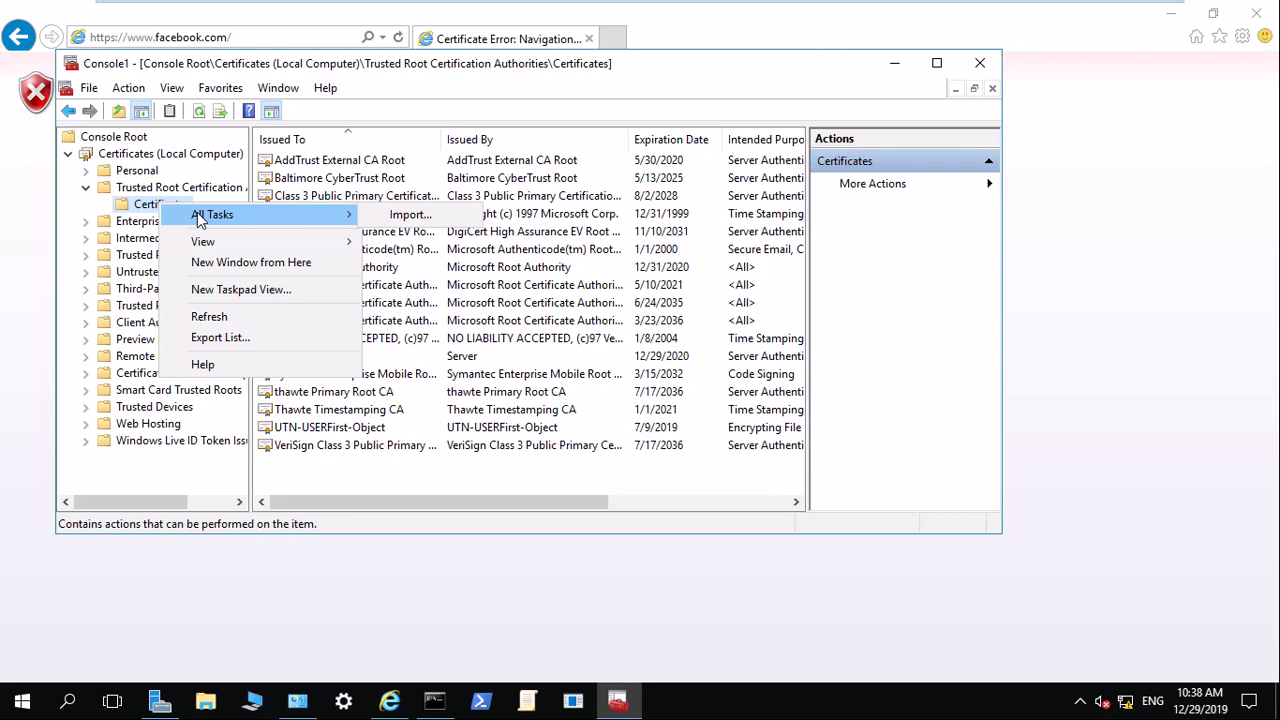
{"action": "left_click", "coordinate": [408, 215]}
{"action": "left_click", "coordinate": [660, 516]}
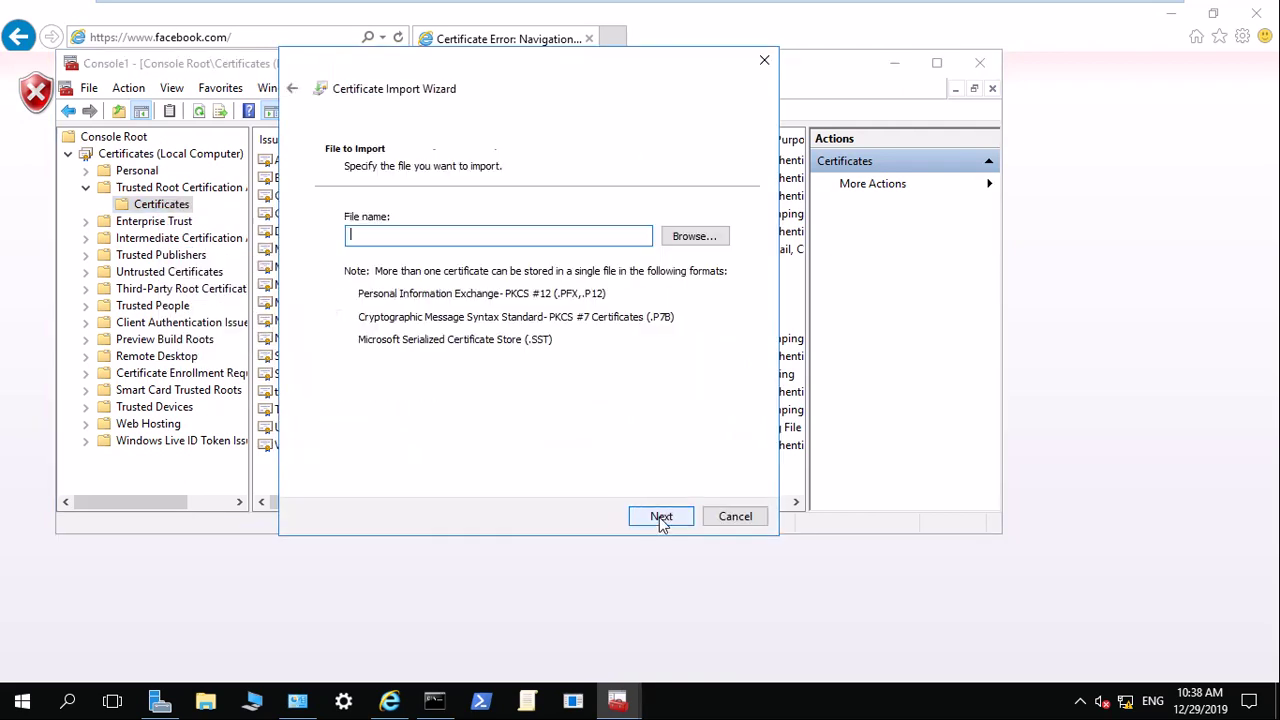
Choose Facebook Cert.cer from the Desktop as the file to import and complete the import into the trusted root store
{"action": "left_click", "coordinate": [694, 235]}
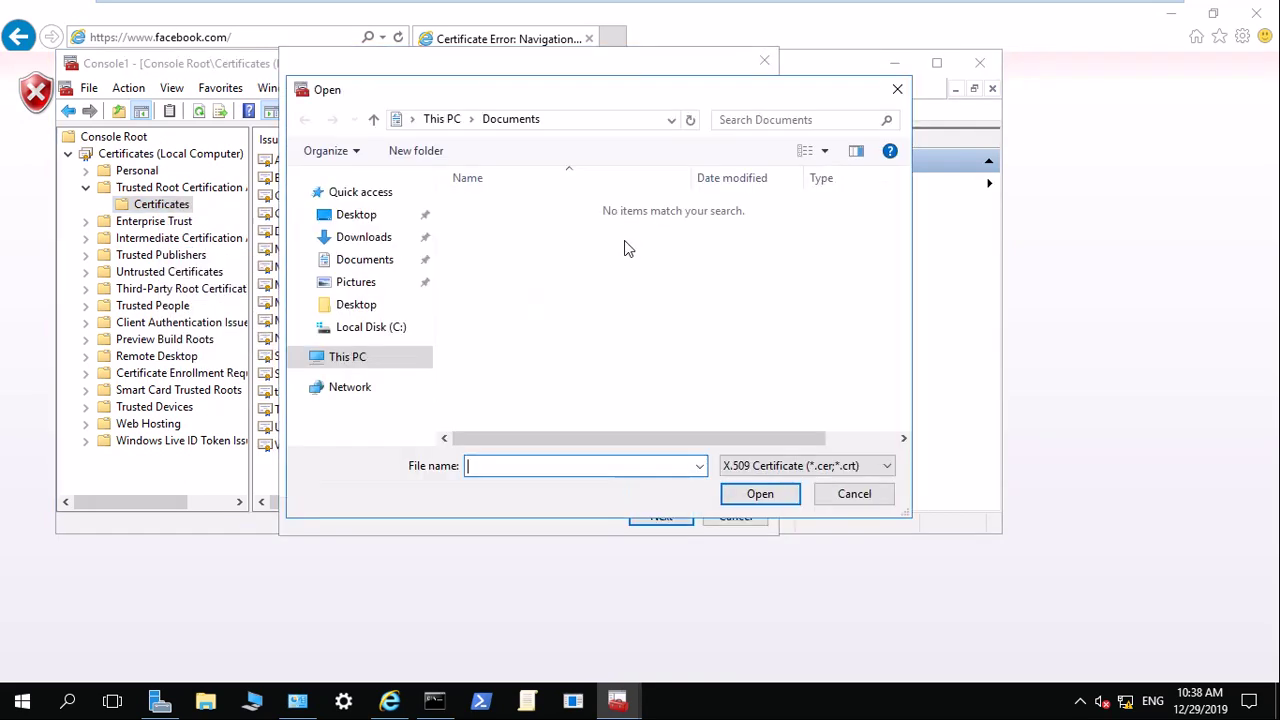
{"action": "left_click", "coordinate": [360, 214]}
{"action": "double_click", "coordinate": [533, 209]}
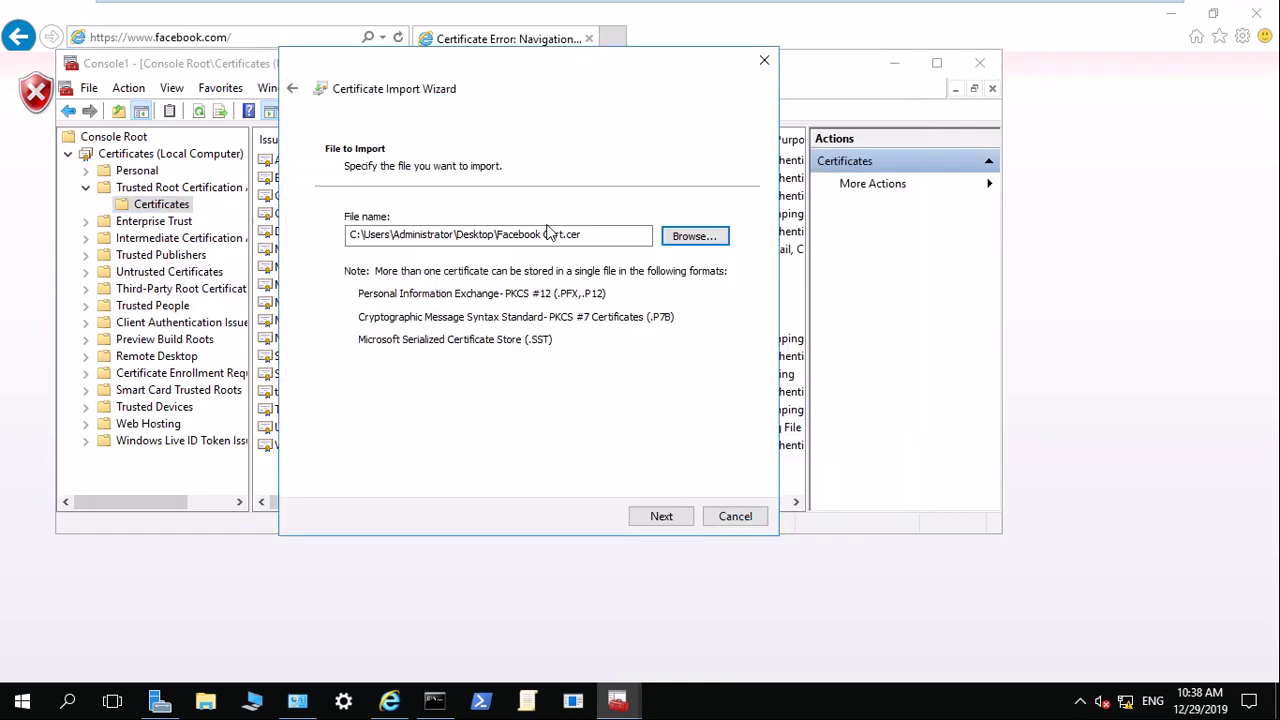
{"action": "left_click", "coordinate": [668, 516]}
{"action": "left_click", "coordinate": [670, 517]}
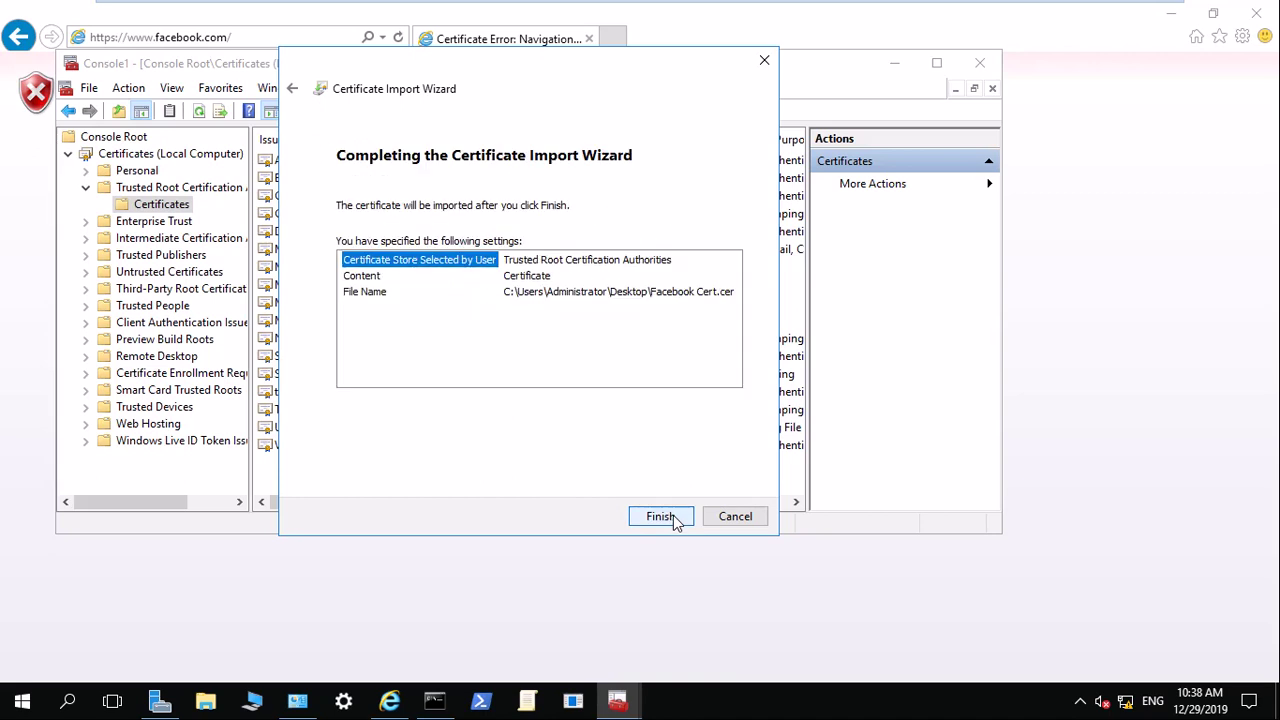
{"action": "left_click", "coordinate": [660, 516]}
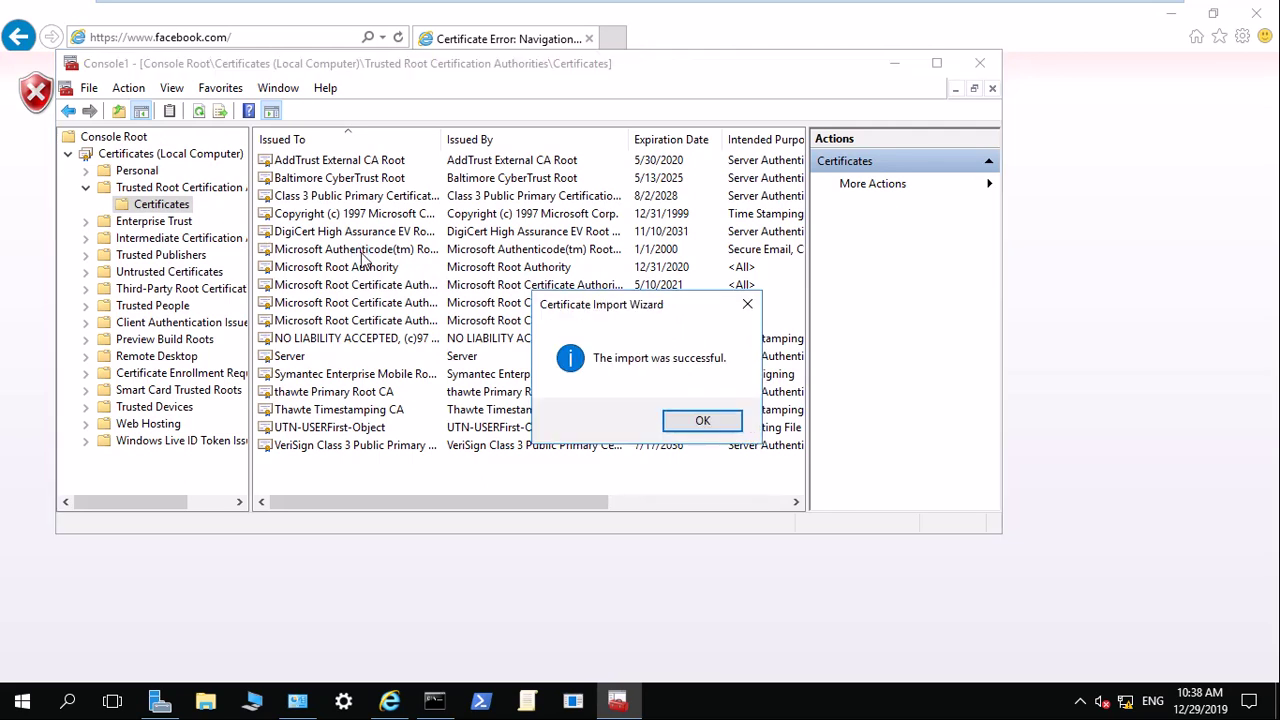
{"action": "left_click", "coordinate": [705, 421]}
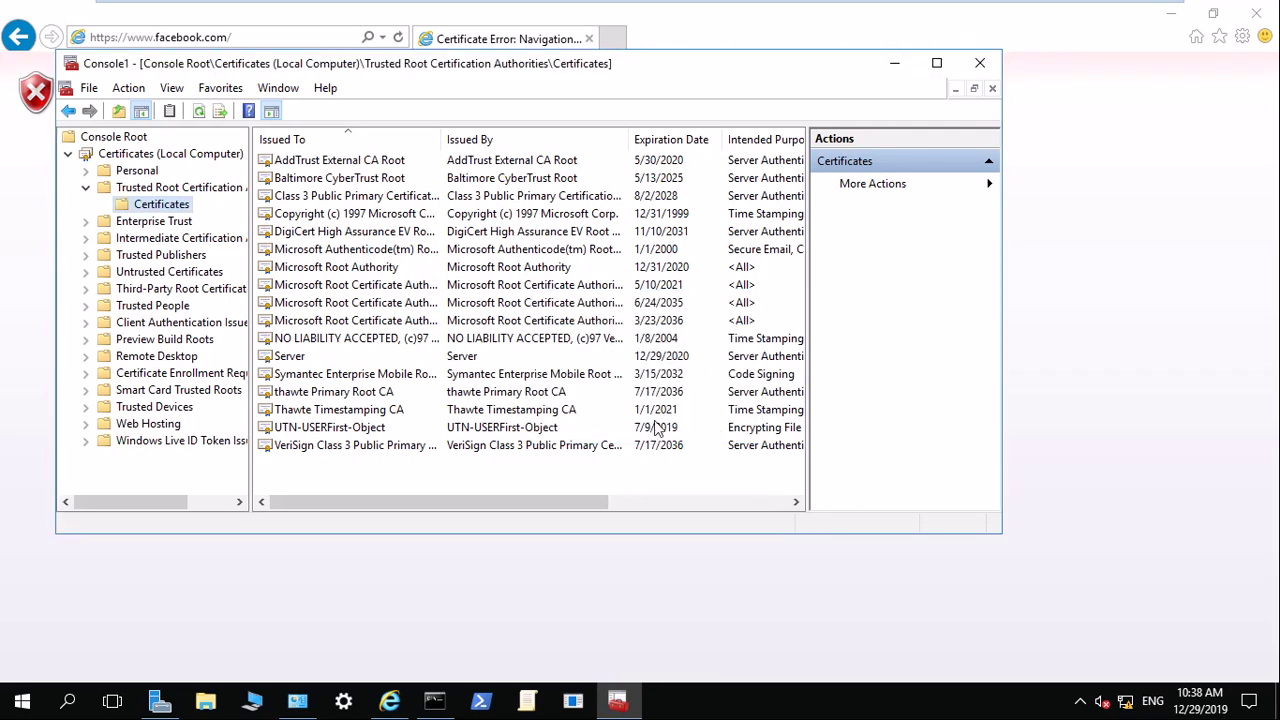
Refresh the trusted root certificate list, select the Server certificate, and close the console without saving its settings
{"action": "right_click", "coordinate": [424, 468]}
{"action": "left_click", "coordinate": [477, 505]}
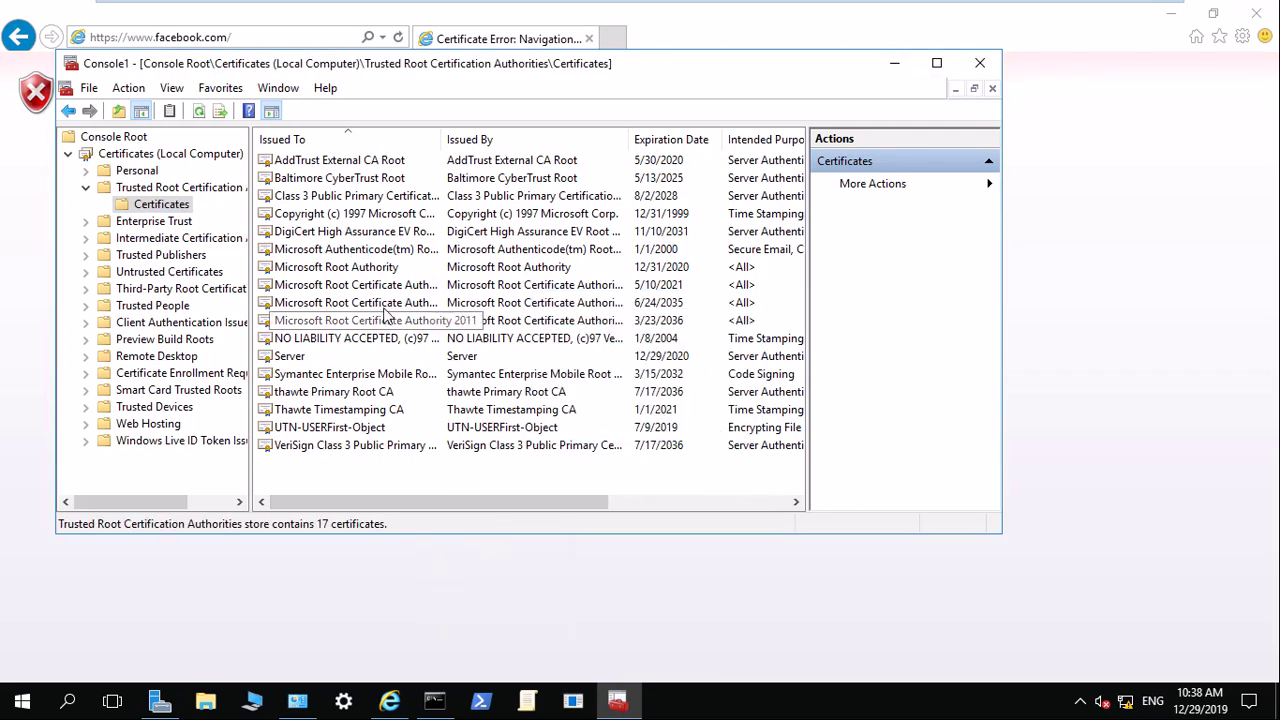
{"action": "left_click", "coordinate": [347, 360]}
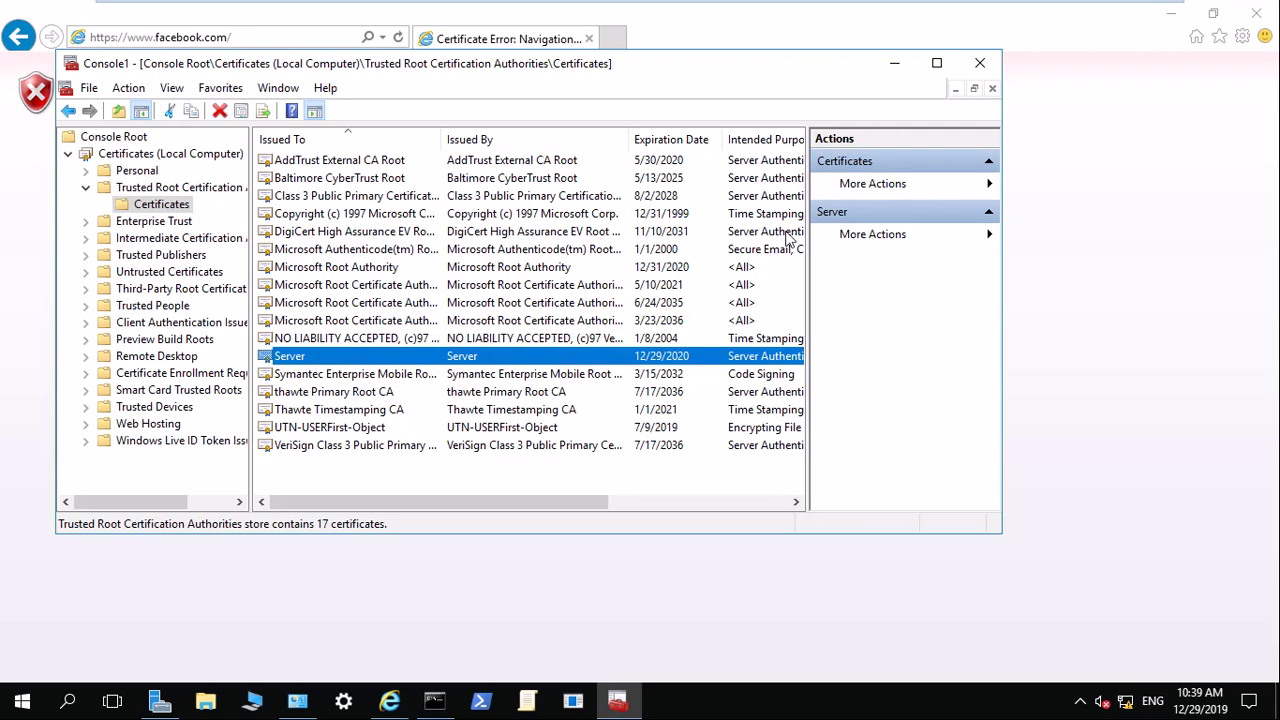
{"action": "left_click", "coordinate": [980, 63]}
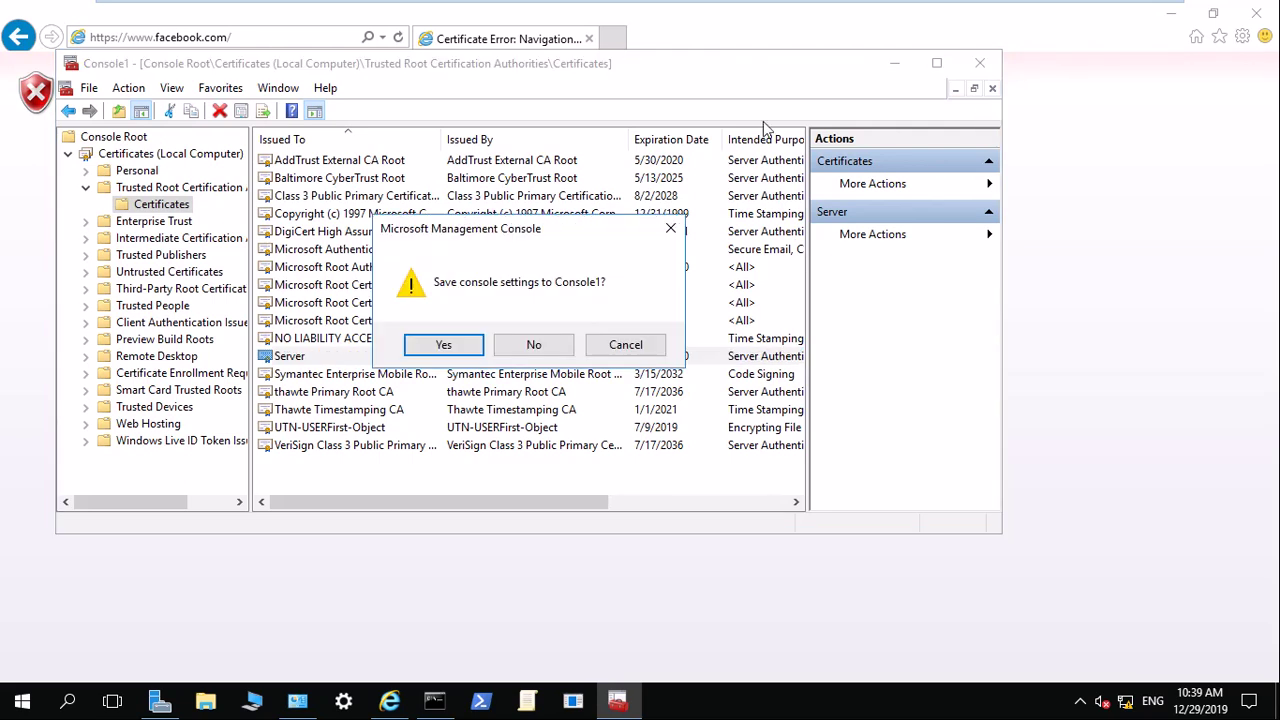
{"action": "left_click", "coordinate": [535, 345]}
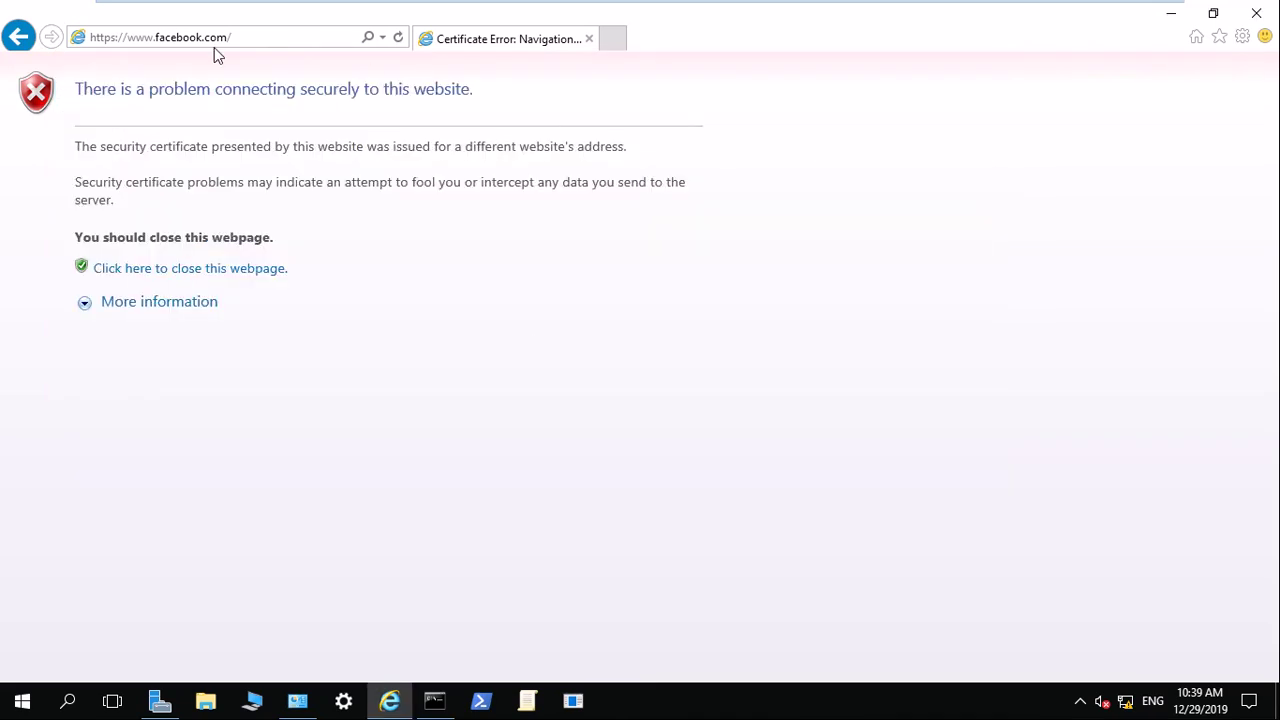
{"action": "left_click", "coordinate": [399, 38]}
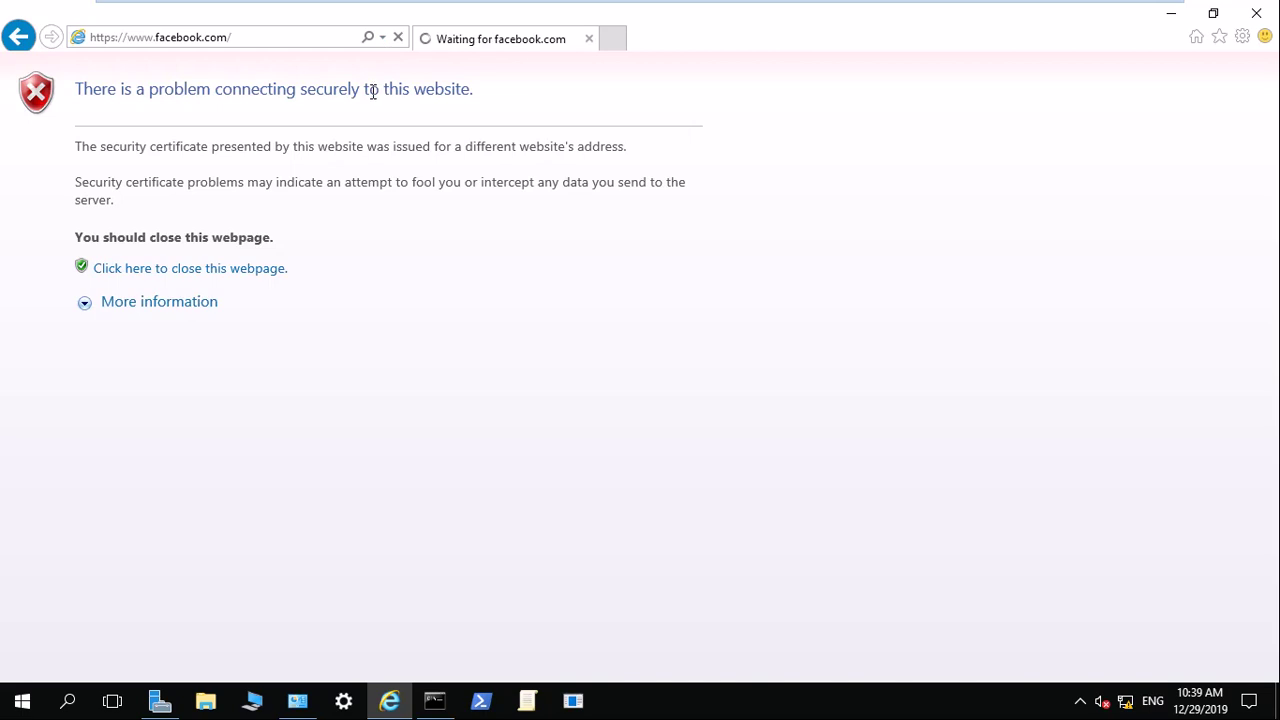
{"action": "mouse_move", "coordinate": [420, 3]}
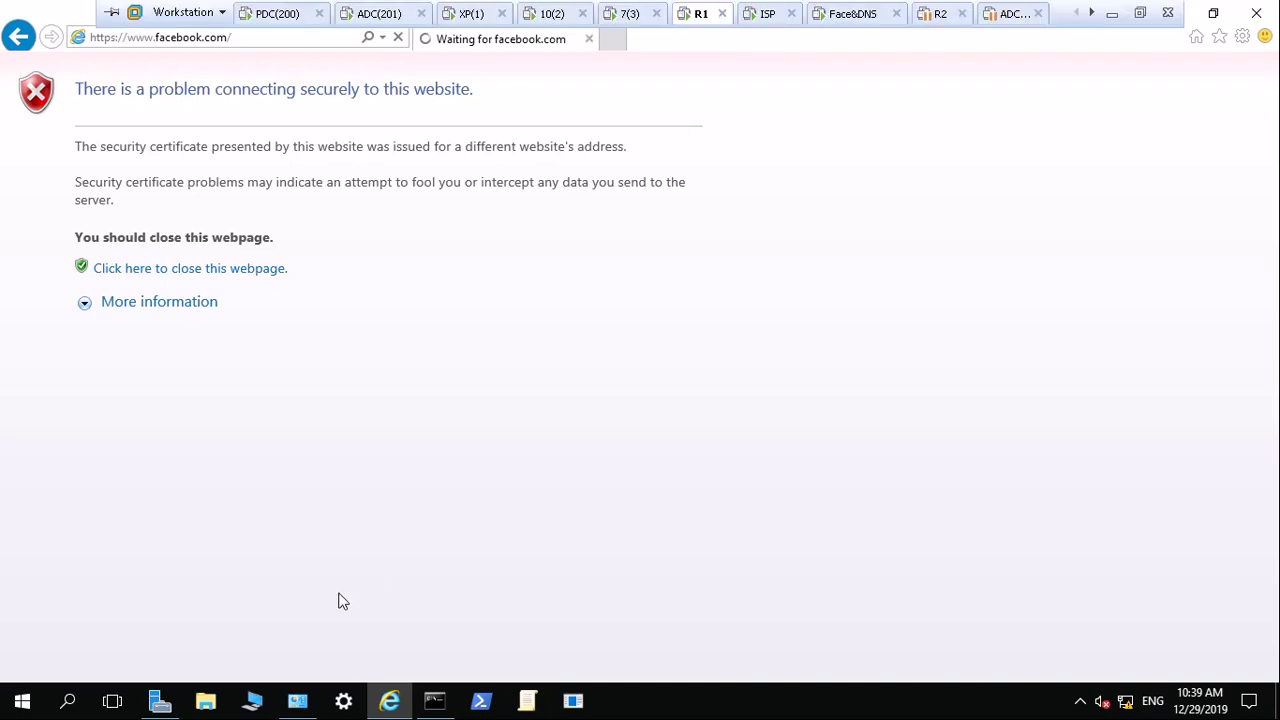
{"action": "left_click", "coordinate": [1277, 700]}
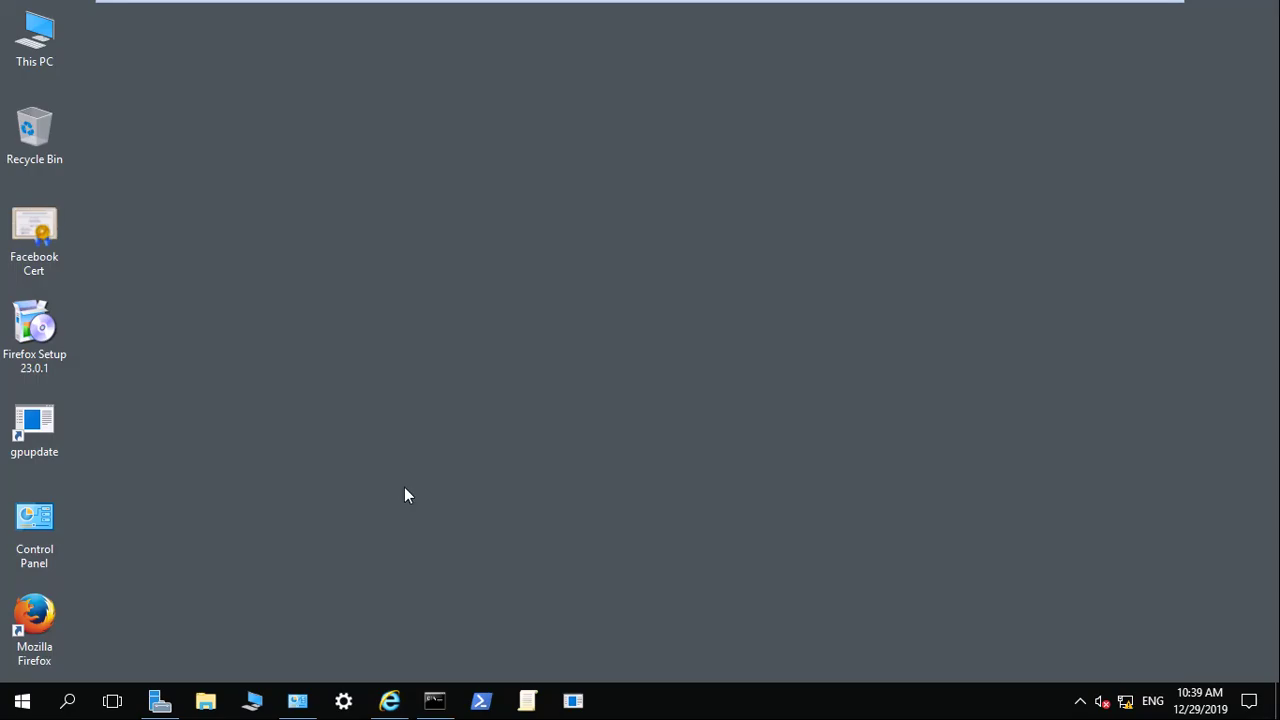
{"action": "double_click", "coordinate": [34, 620]}
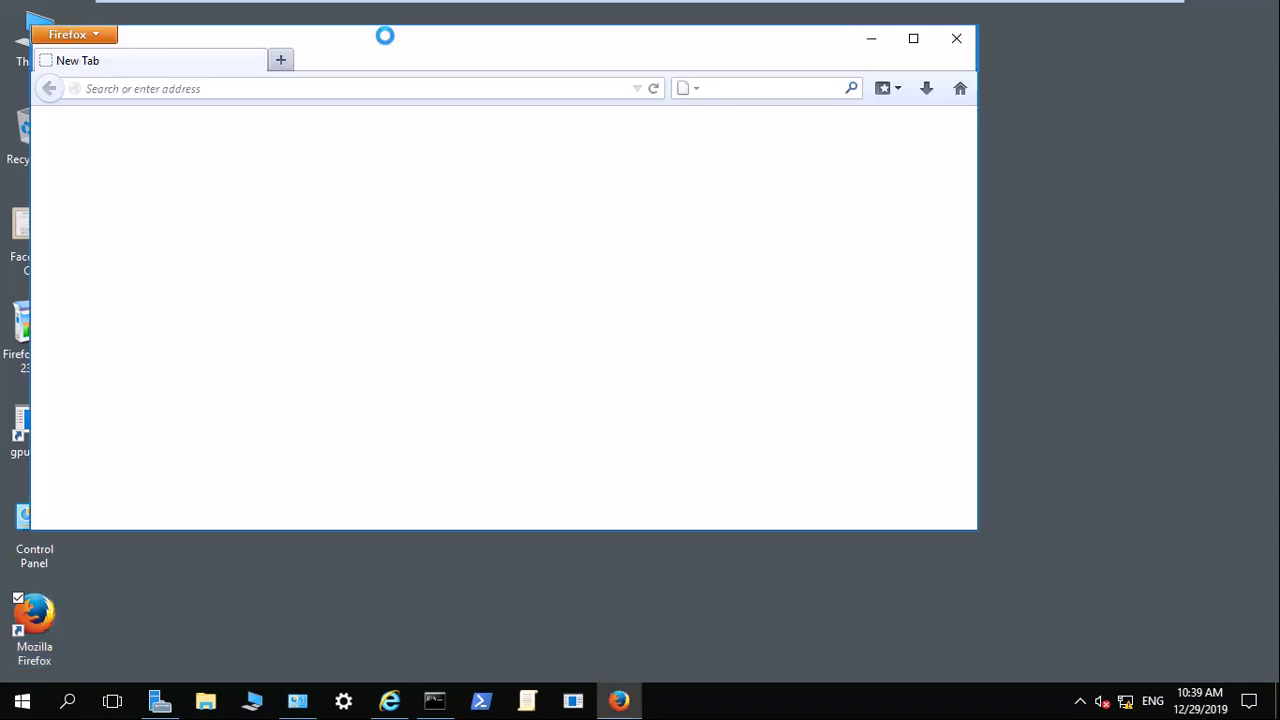
{"action": "left_click", "coordinate": [530, 324]}
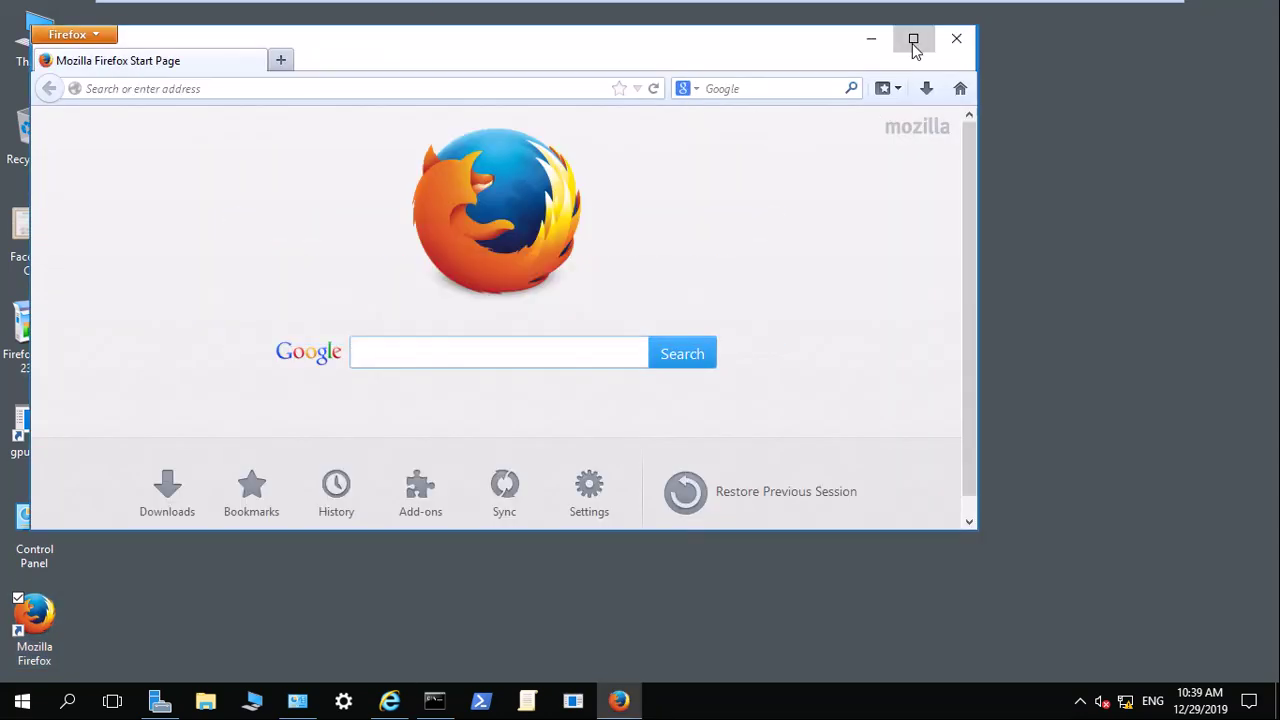
{"action": "left_click", "coordinate": [913, 40]}
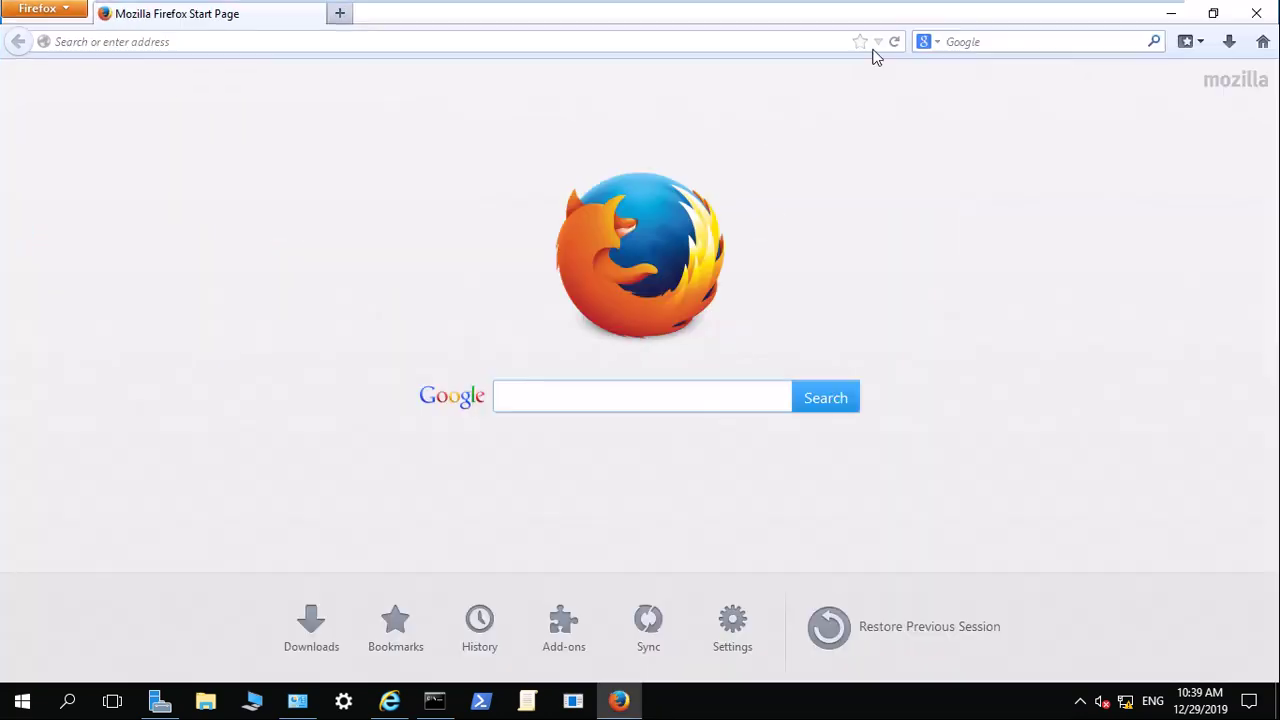
{"action": "left_click", "coordinate": [290, 42]}
{"action": "type", "text": "www.fac"}
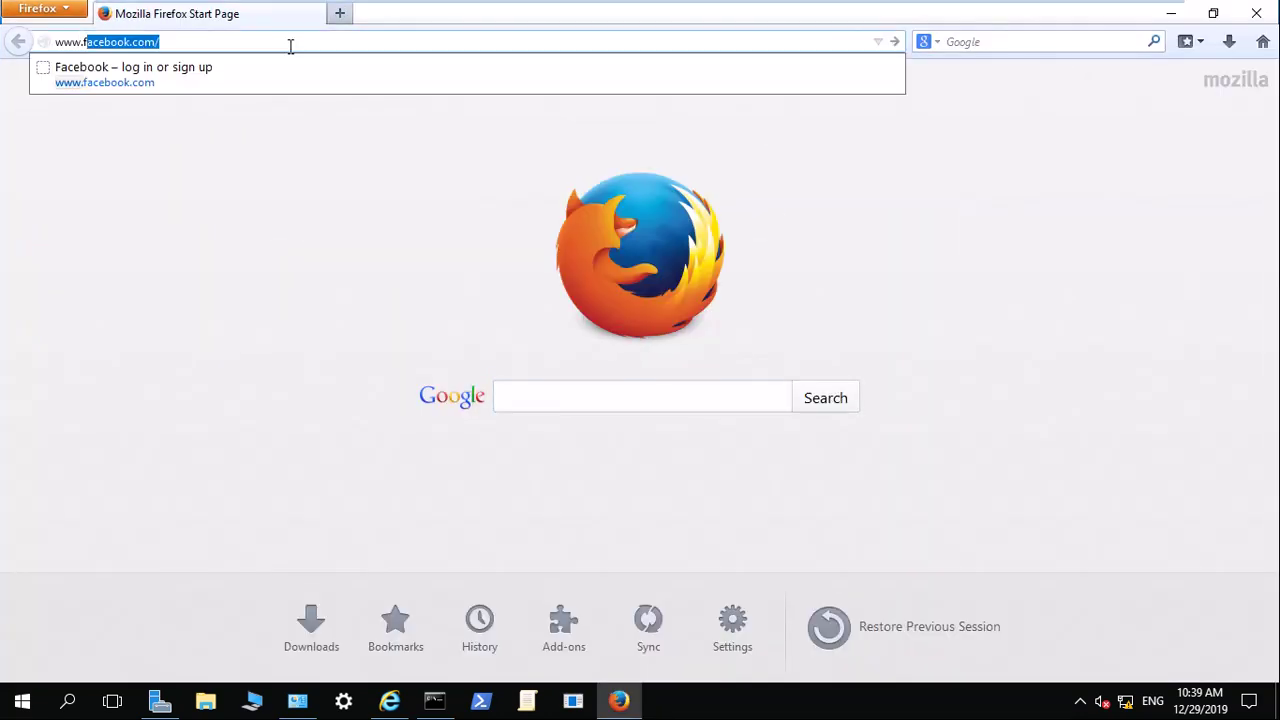
{"action": "type", "text": "eboo"}
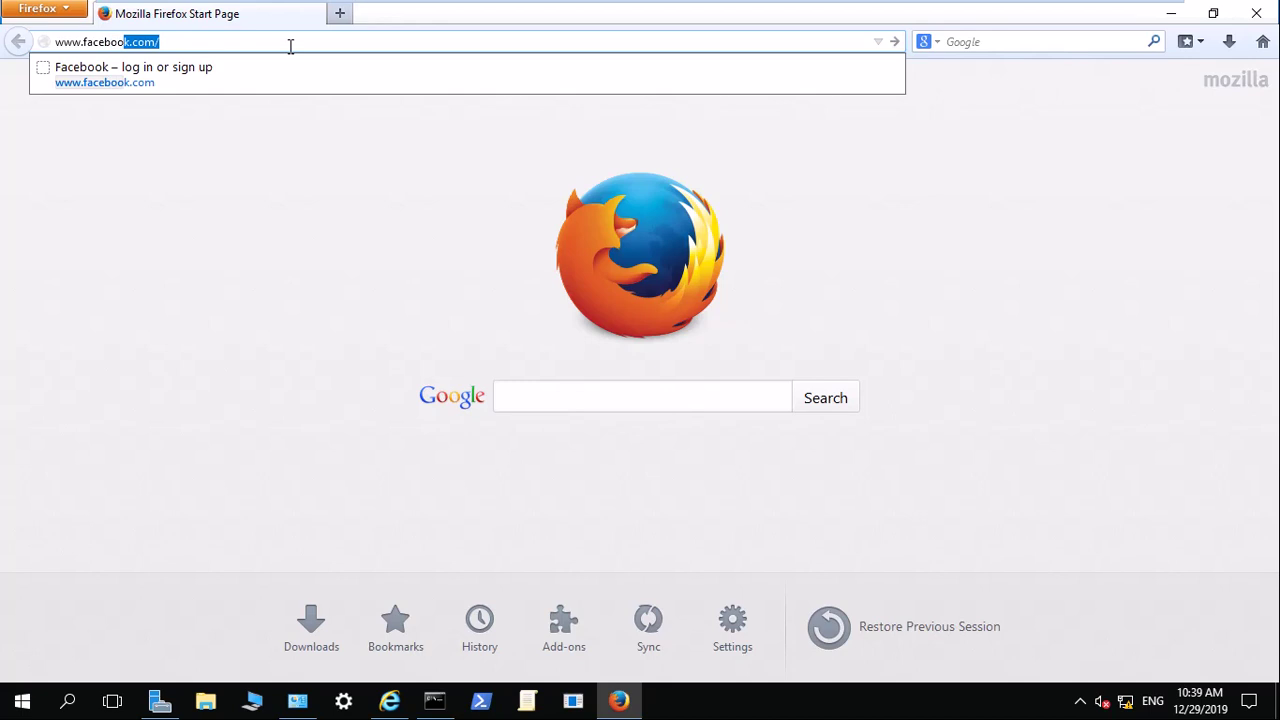
{"action": "type", "text": "k.com"}
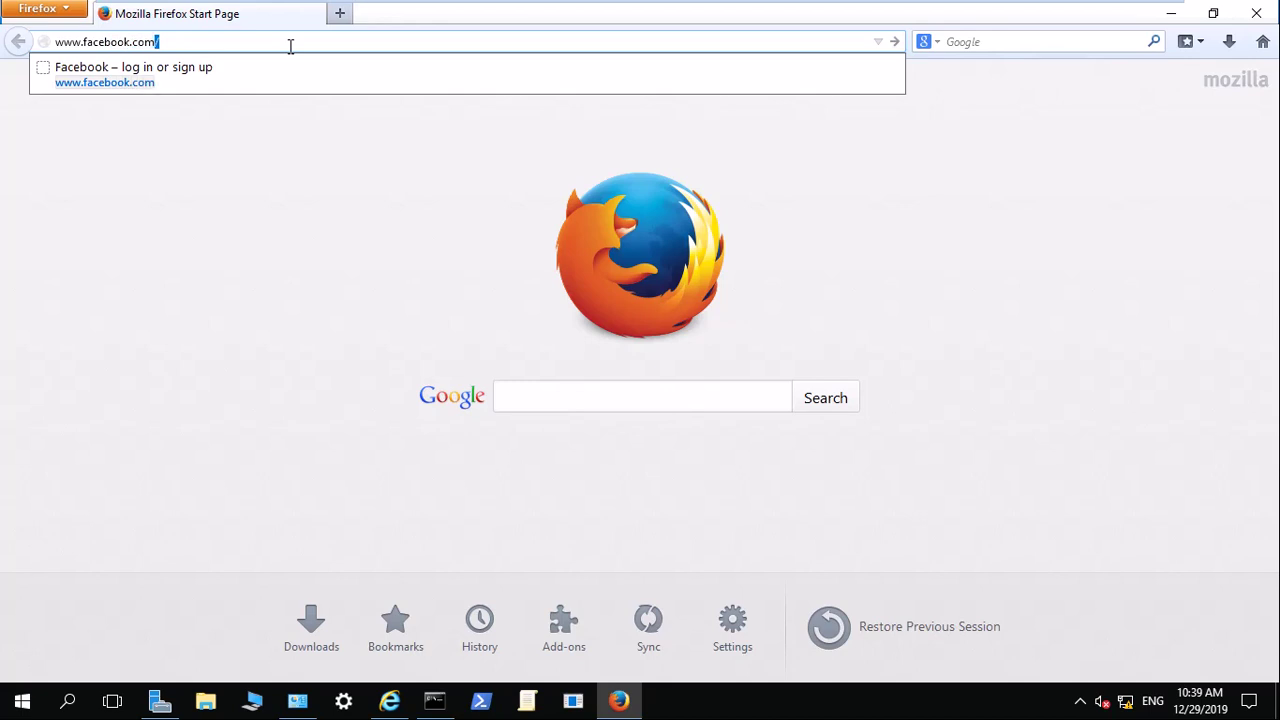
{"action": "key", "text": "Return"}
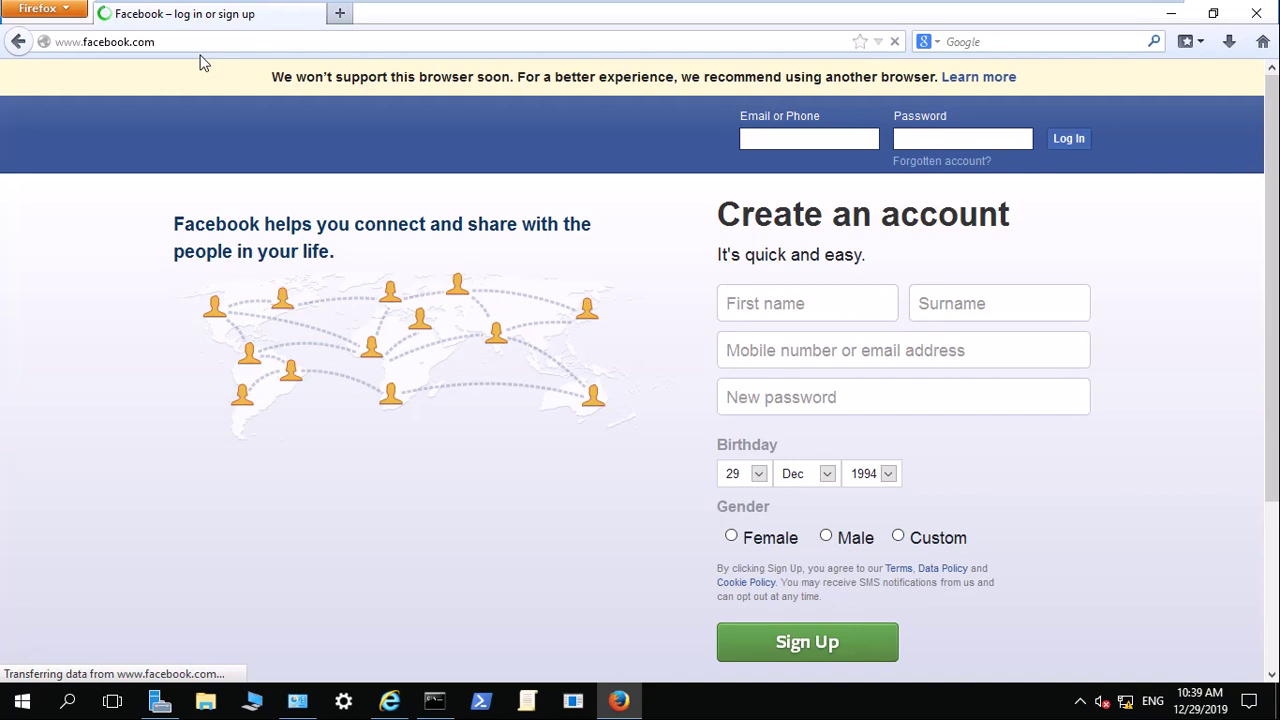
{"action": "left_click", "coordinate": [60, 42]}
{"action": "left_click", "coordinate": [56, 41]}
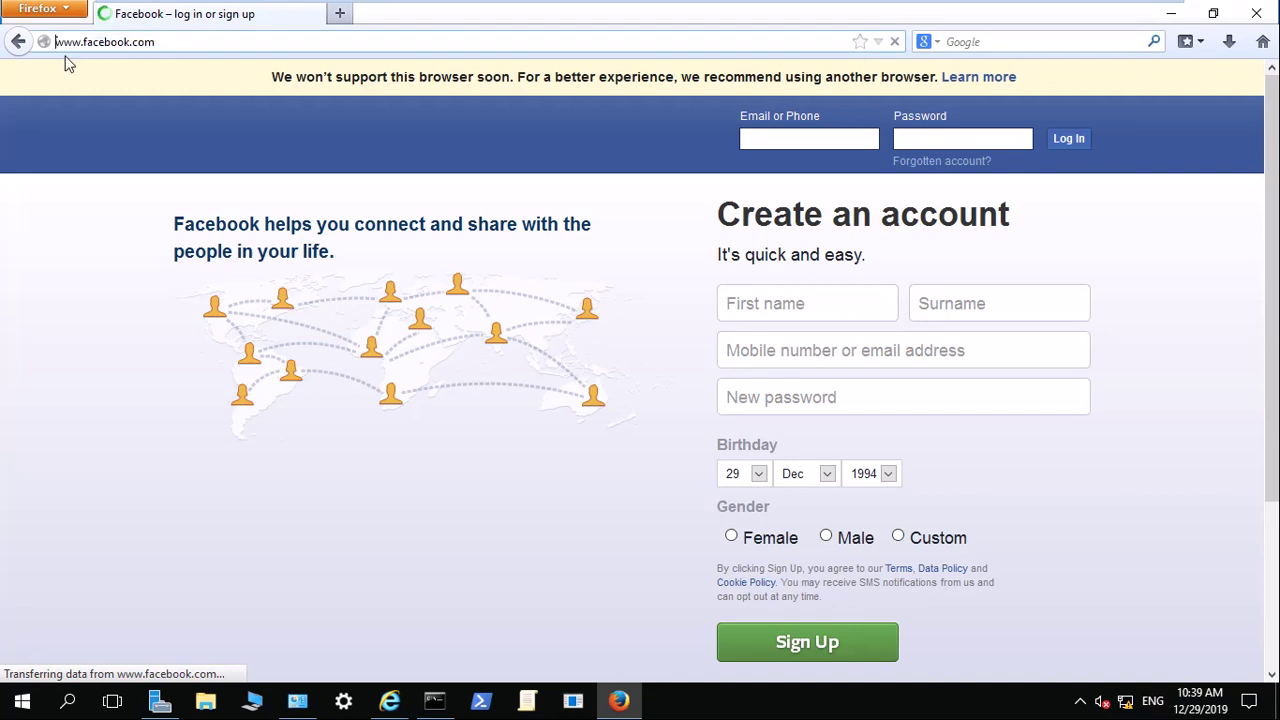
{"action": "type", "text": "https"}
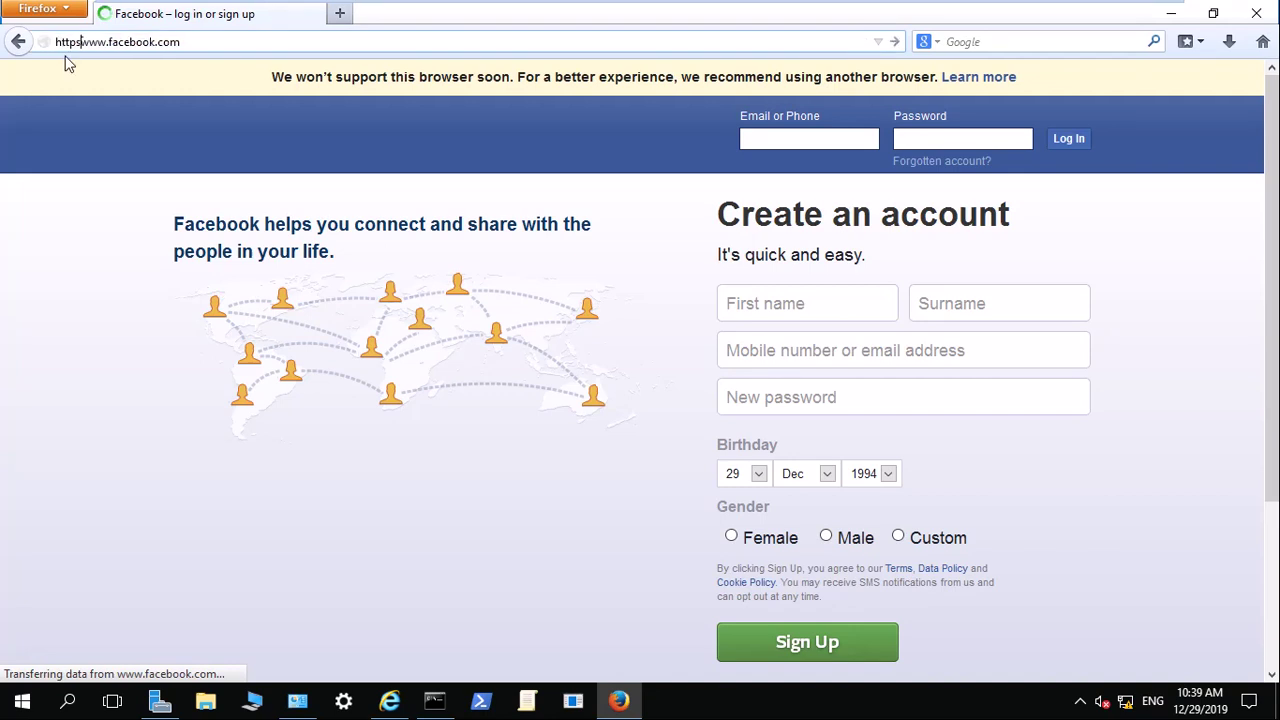
{"action": "type", "text": "://"}
{"action": "key", "text": "Return"}
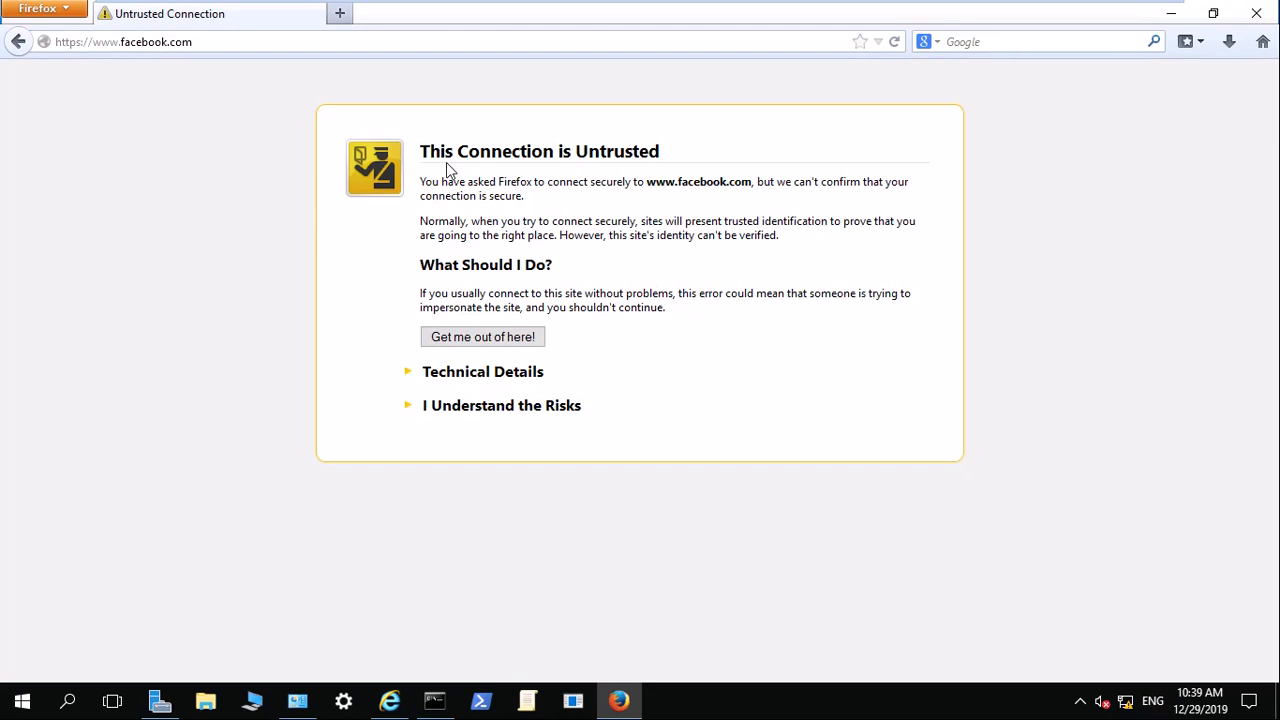
{"action": "left_click", "coordinate": [507, 408]}
{"action": "left_click", "coordinate": [481, 518]}
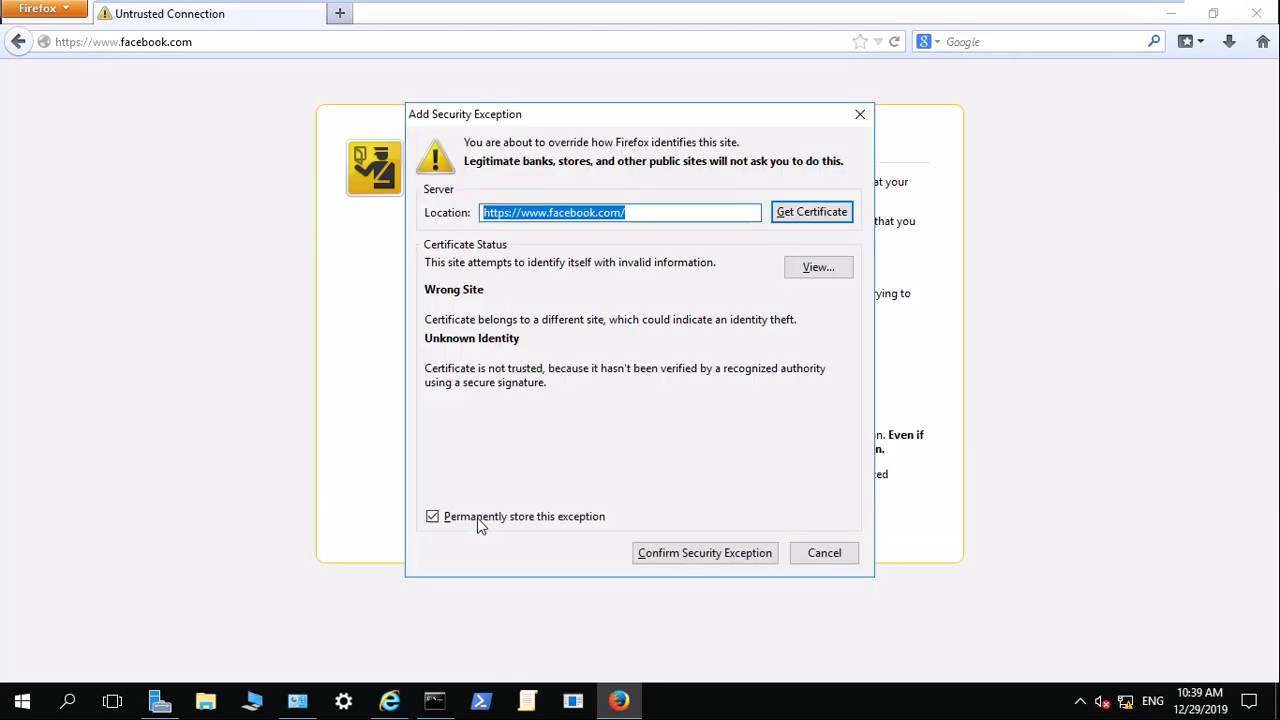
{"action": "left_click", "coordinate": [801, 216]}
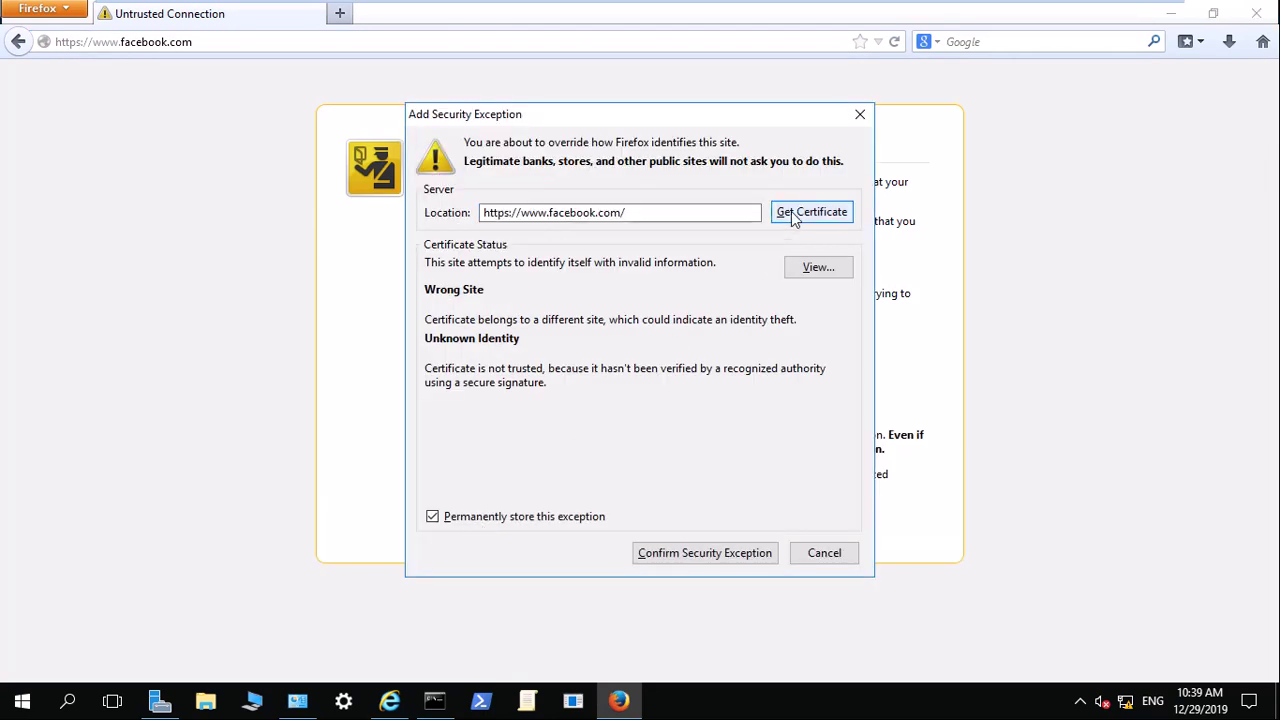
{"action": "left_click", "coordinate": [694, 552]}
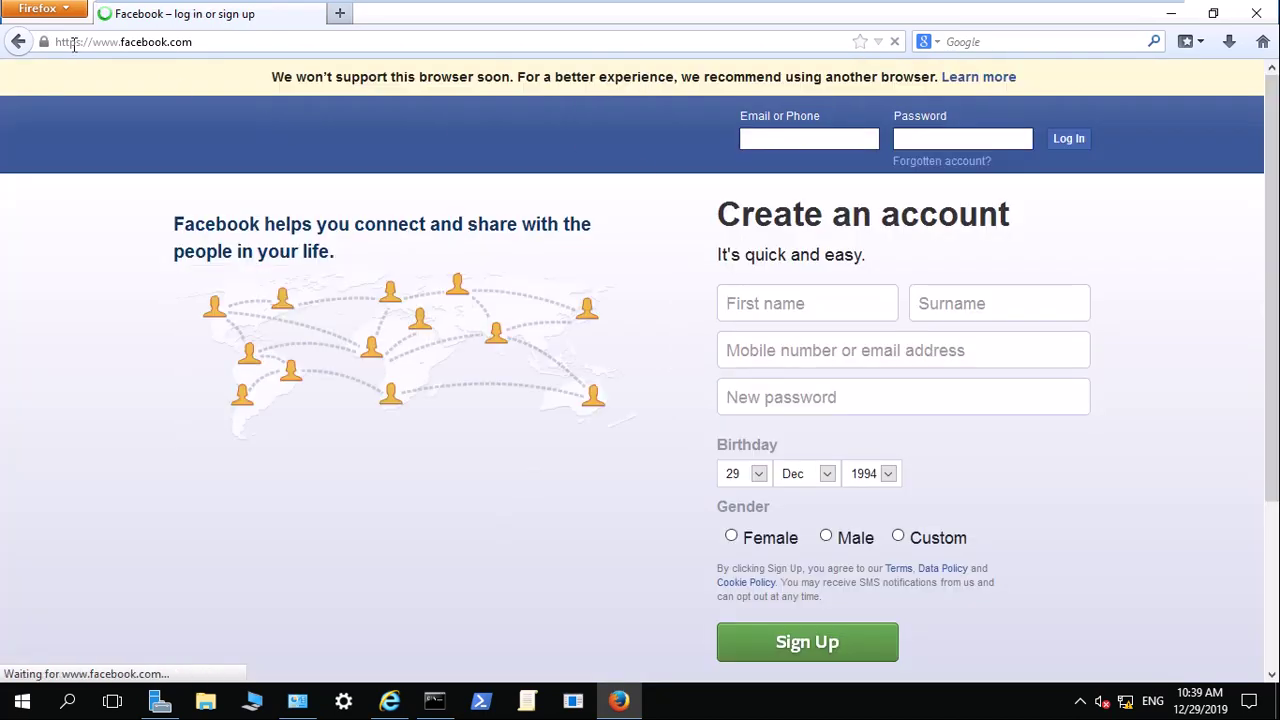
Check the site identity details of the HTTPS Facebook page and close Firefox
{"action": "left_click", "coordinate": [44, 42]}
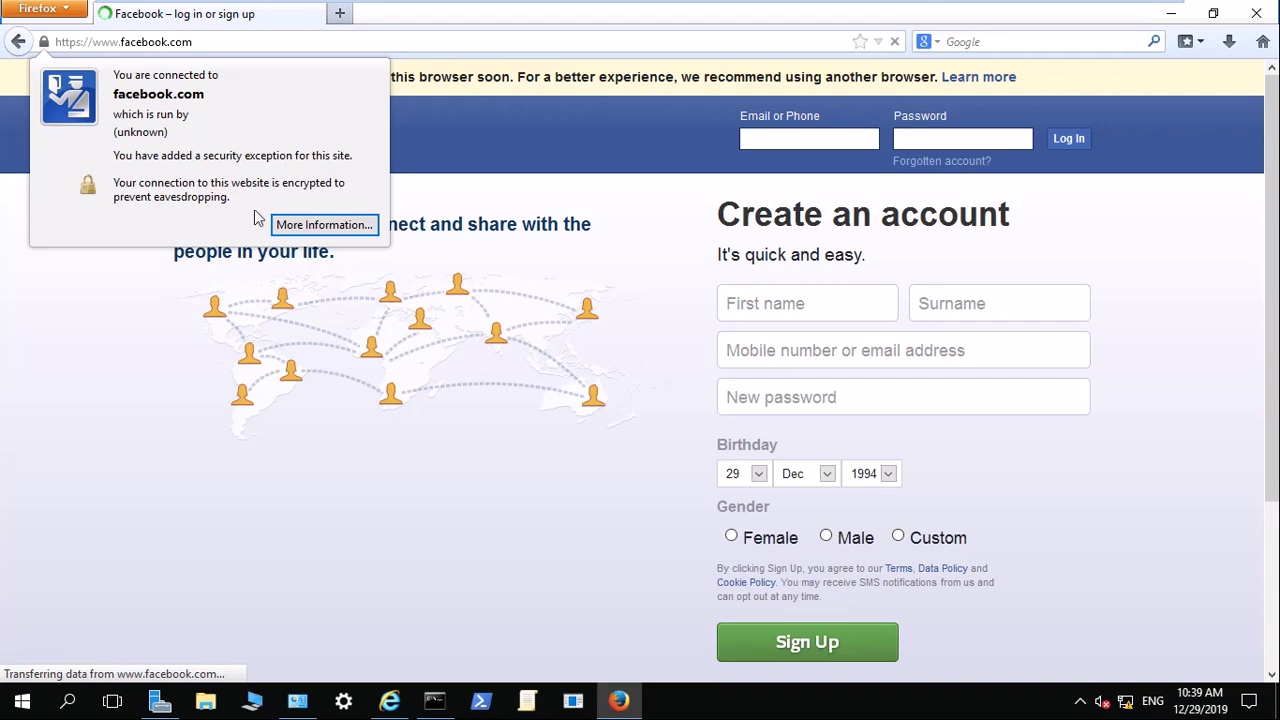
{"action": "left_click", "coordinate": [1256, 12]}
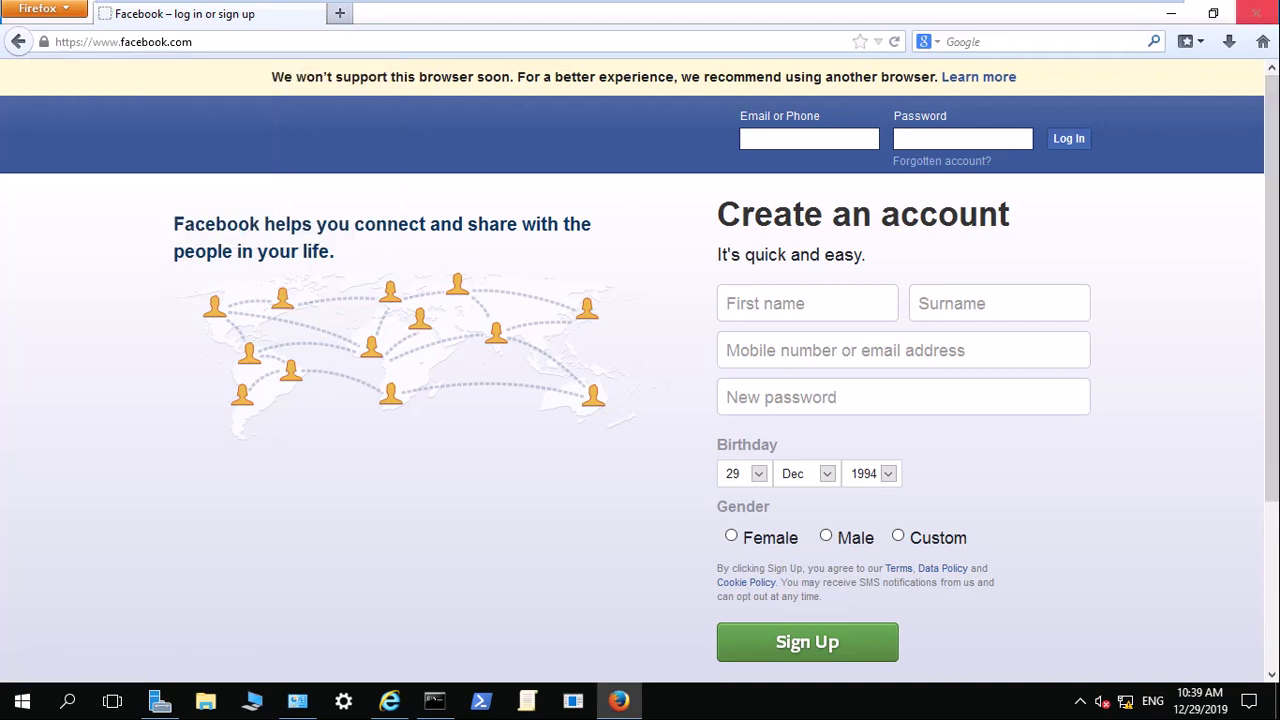
{"action": "left_click", "coordinate": [1262, 18]}
Switch to Internet Explorer, reload the HTTPS Facebook page once more, and minimize the browser
{"action": "left_click", "coordinate": [389, 700]}
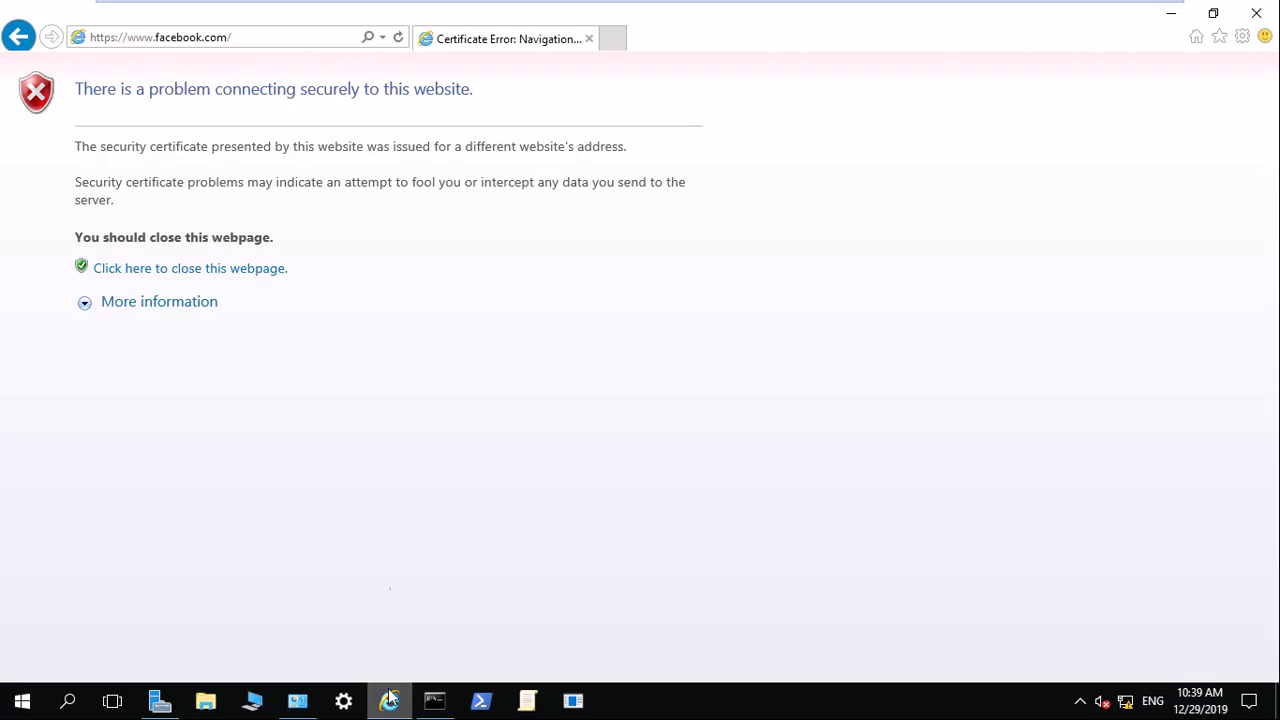
{"action": "left_click", "coordinate": [399, 39]}
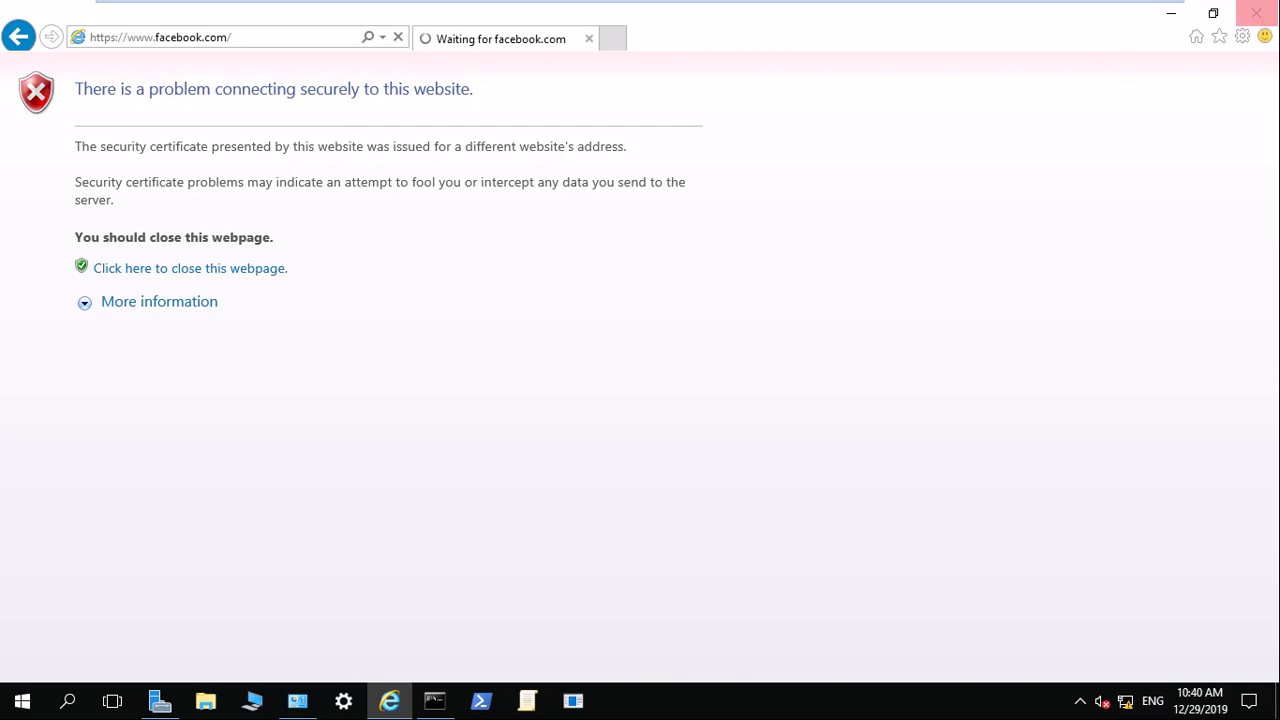
{"action": "left_click", "coordinate": [1171, 13]}
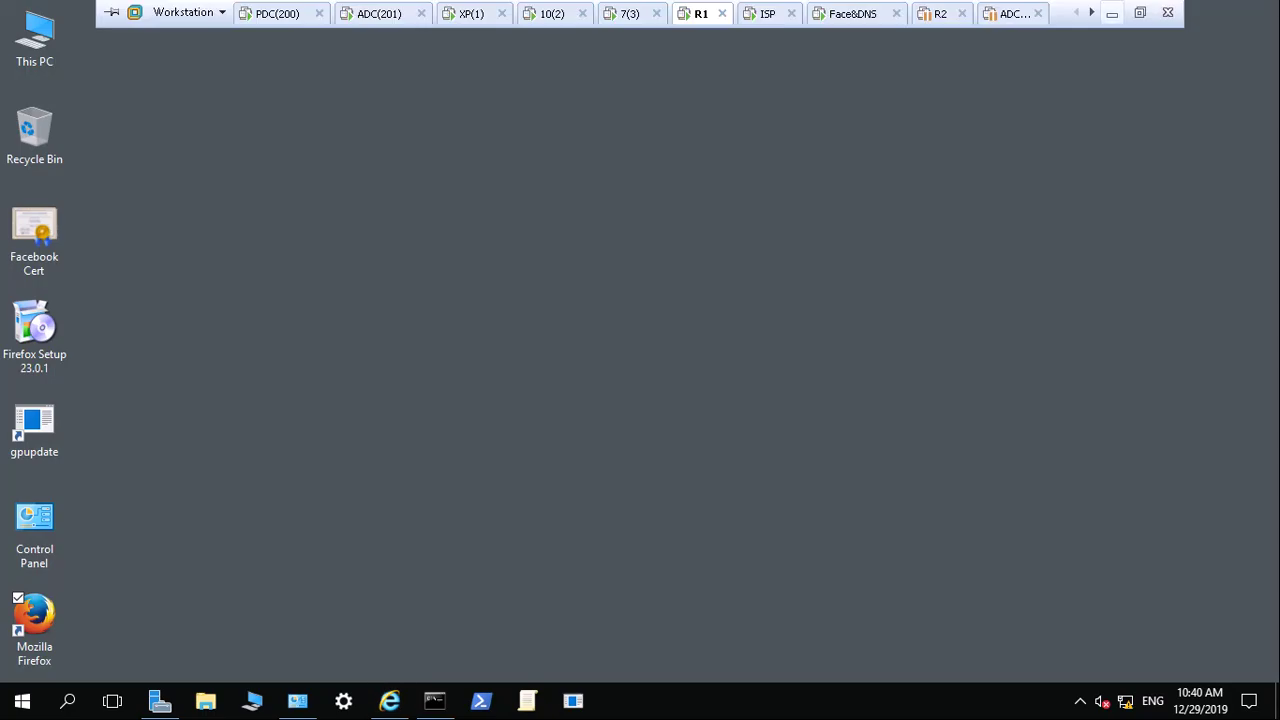
Leave the R1 virtual machine to look over the Simple Routing.pkt topology in Packet Tracer, and return to R1
{"action": "left_click", "coordinate": [1111, 13]}
{"action": "left_click", "coordinate": [768, 278]}
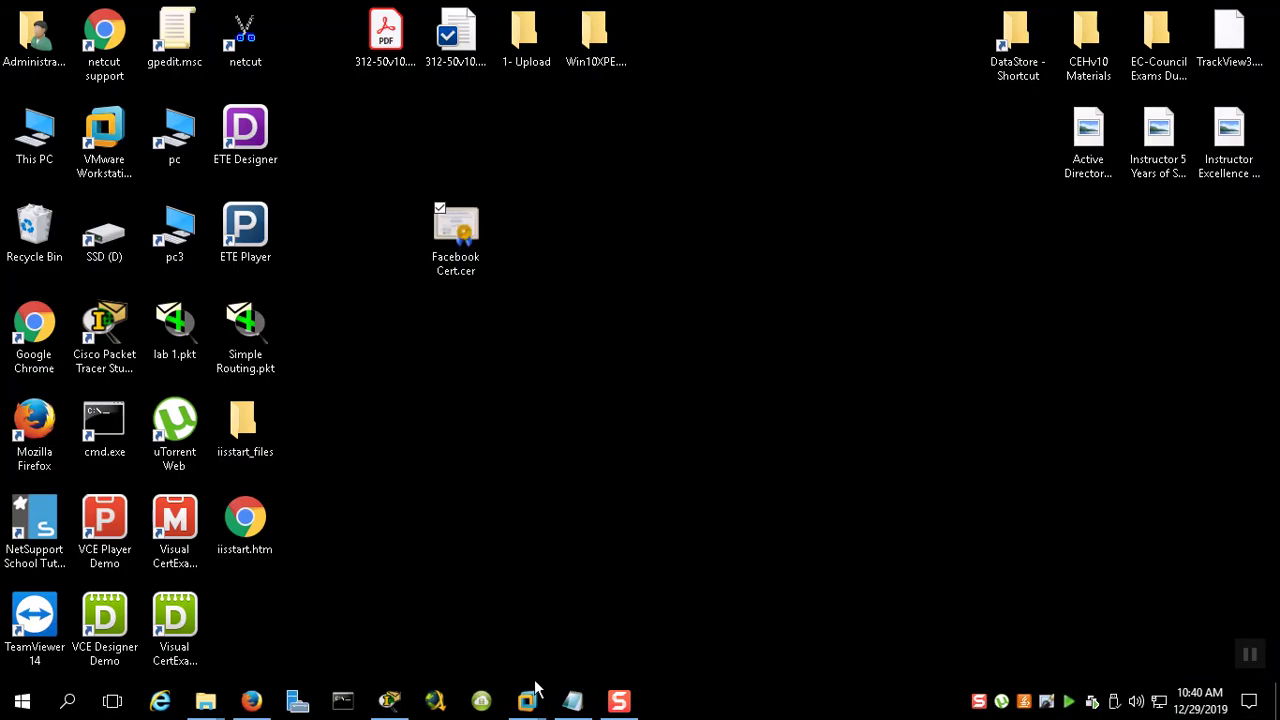
{"action": "mouse_move", "coordinate": [535, 690]}
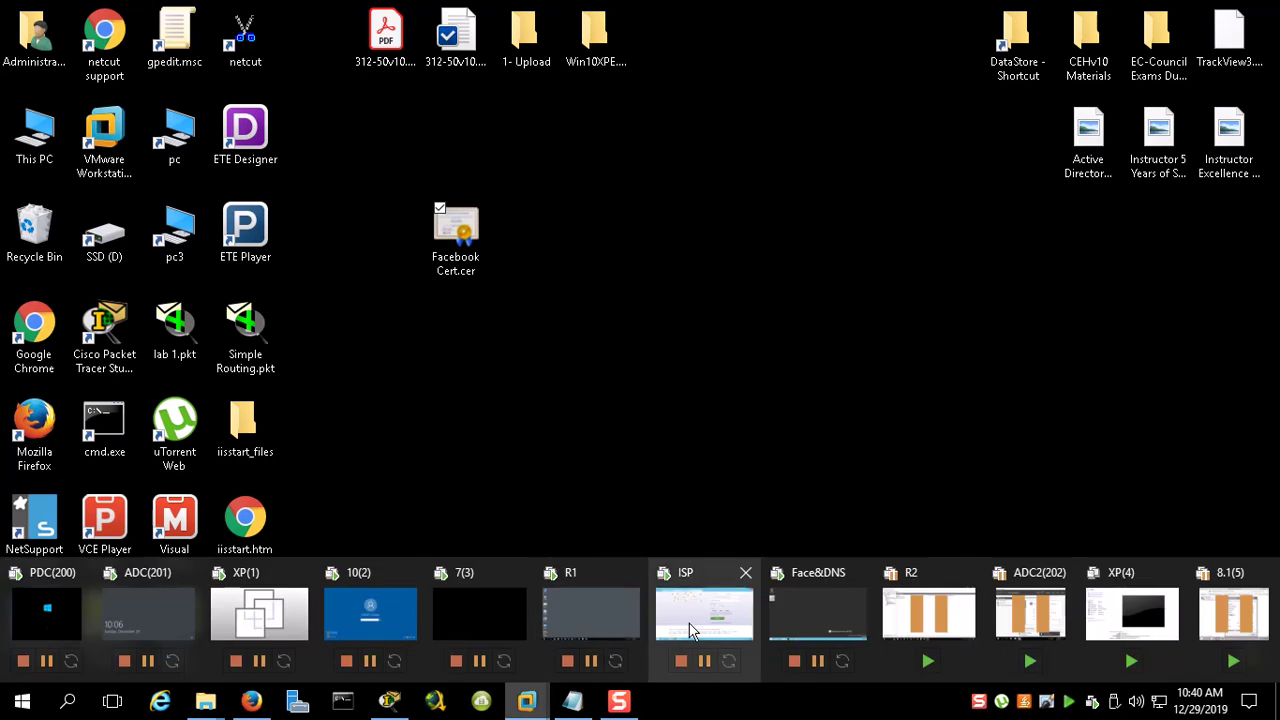
{"action": "left_click", "coordinate": [389, 701]}
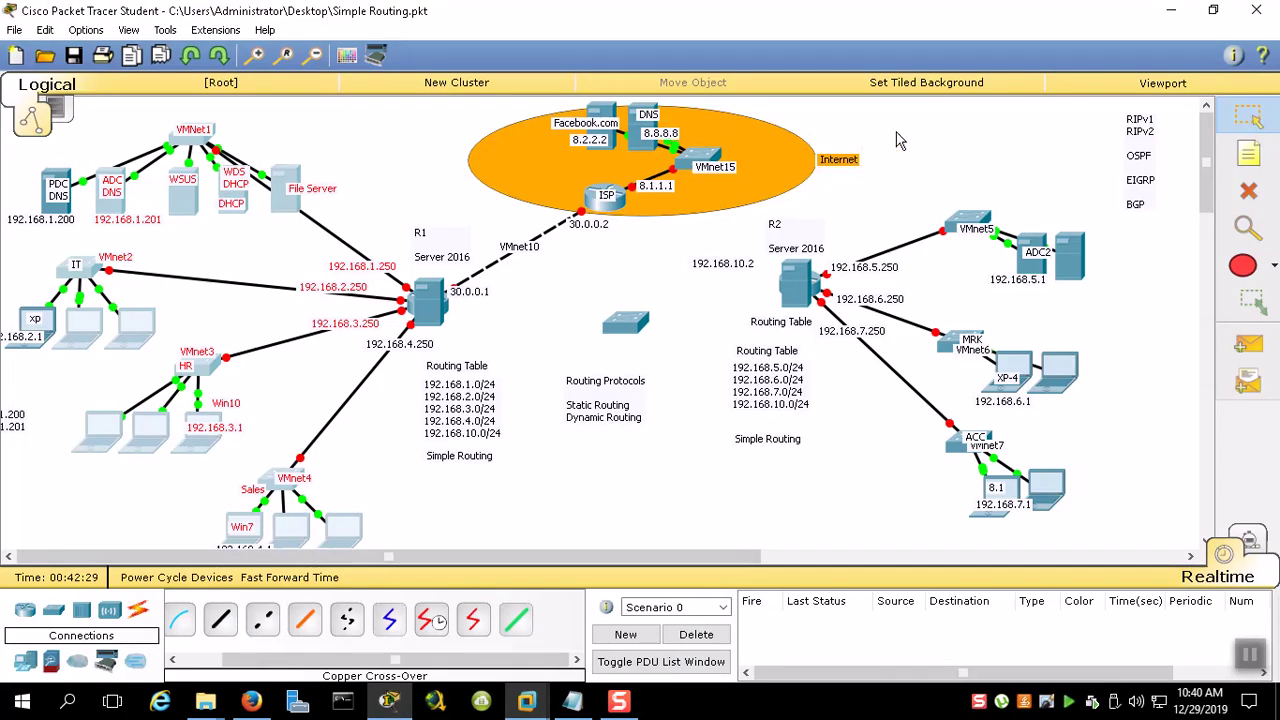
{"action": "scroll", "coordinate": [437, 213], "scroll_direction": "down", "scroll_amount": 1}
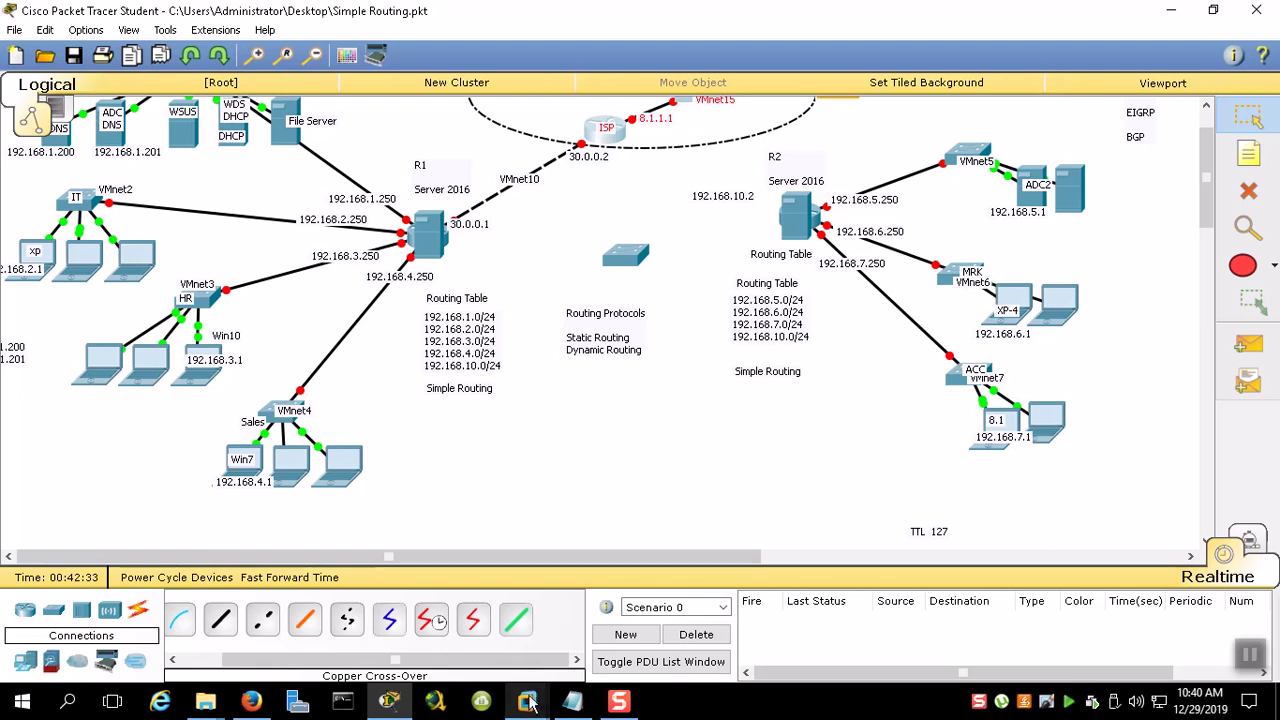
{"action": "mouse_move", "coordinate": [534, 694]}
{"action": "left_click", "coordinate": [585, 600]}
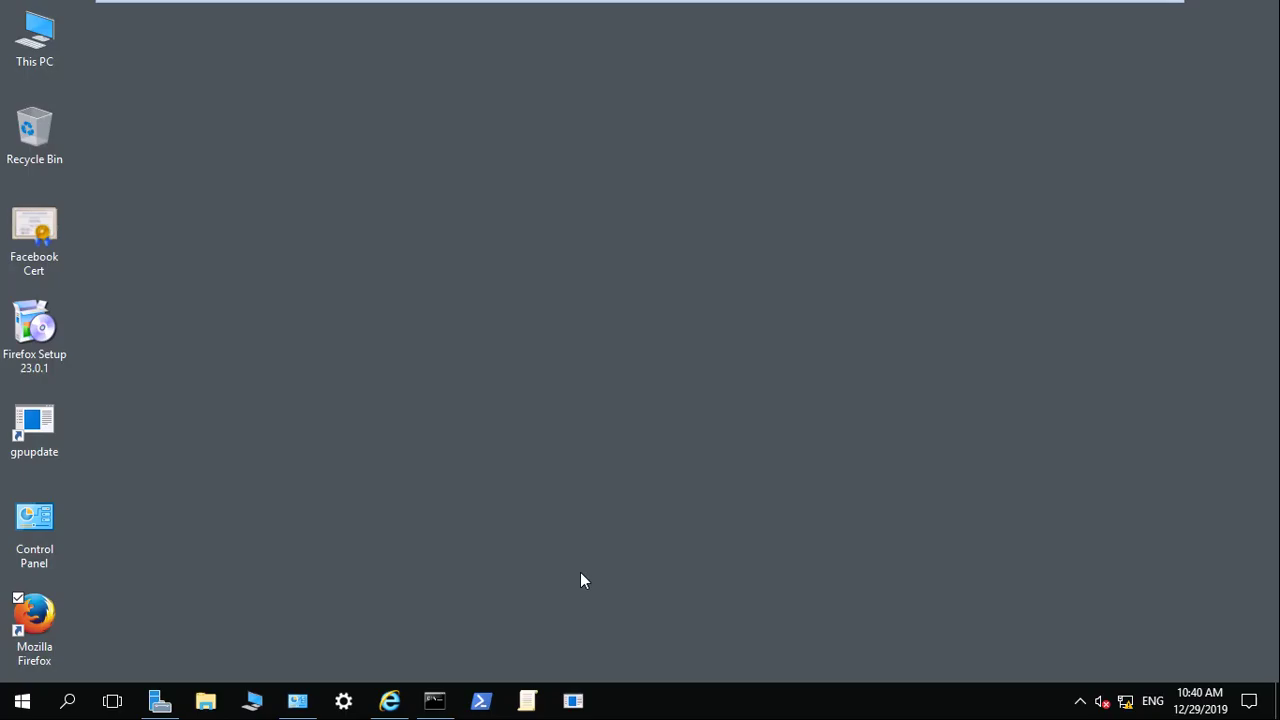
{"action": "left_click", "coordinate": [433, 697]}
{"action": "key", "text": "Up"}
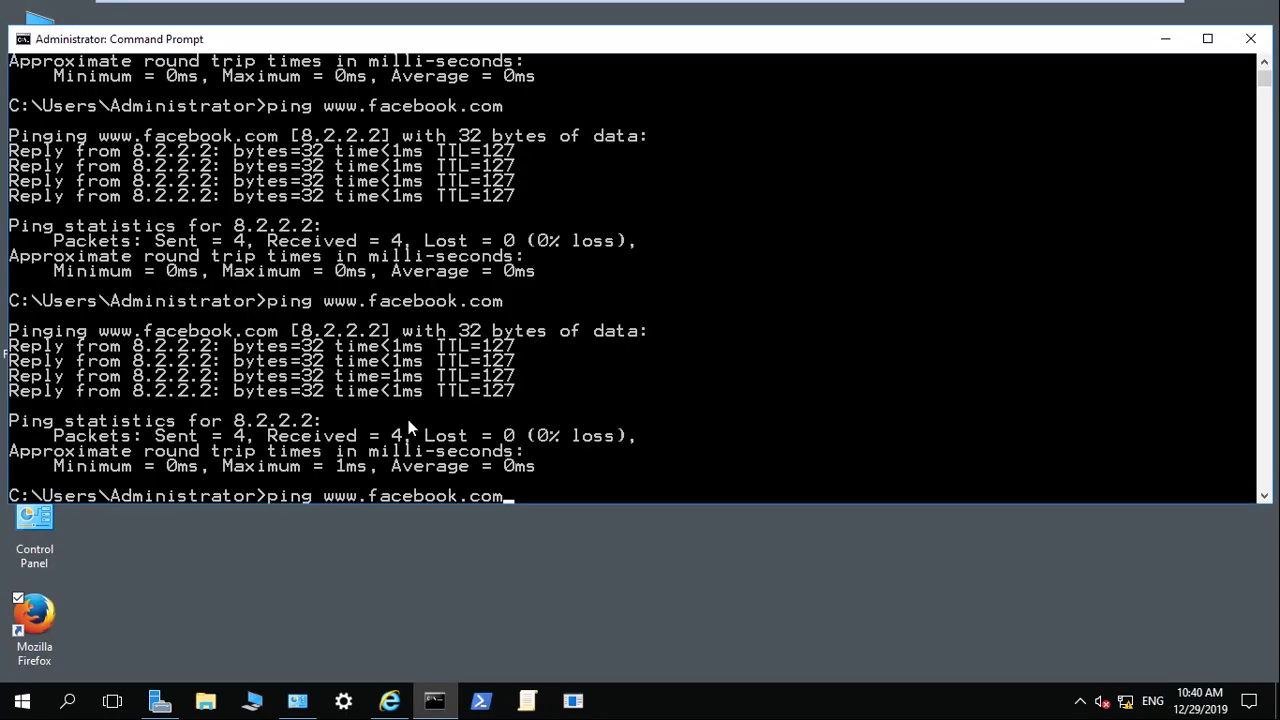
{"action": "key", "text": "Return"}
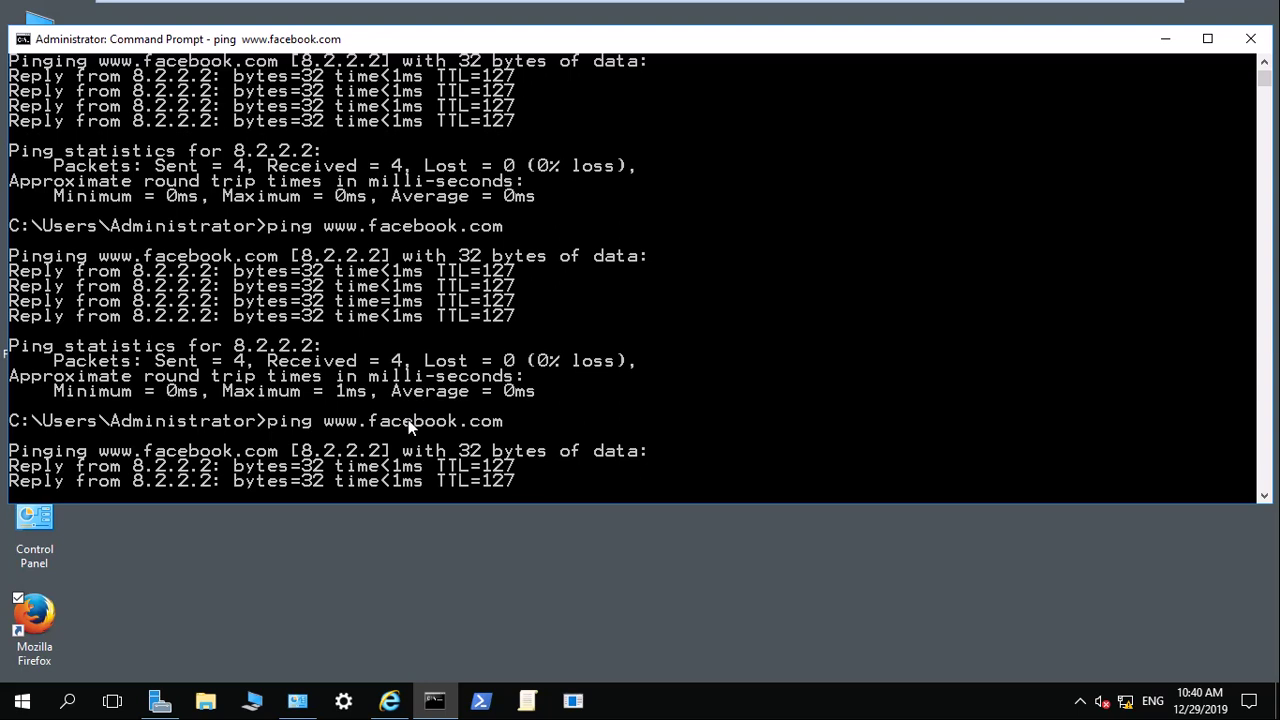
{"action": "key", "text": "Up"}
{"action": "key", "text": "BackSpace"}
{"action": "key", "text": "BackSpace"}
{"action": "key", "text": "BackSpace"}
{"action": "type", "text": "8.8.8.8"}
{"action": "key", "text": "Return"}
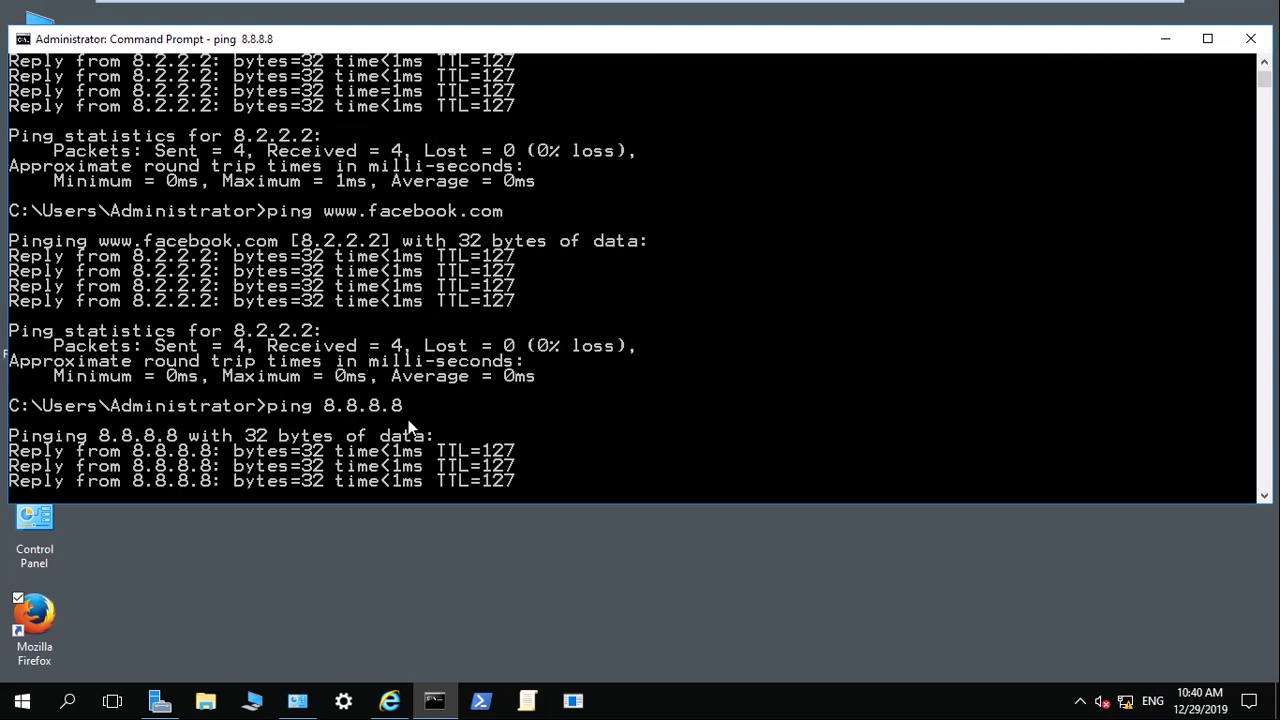
Ping the ISP router's interface at 30.0.0.2 from R1's command prompt
{"action": "key", "text": "Up"}
{"action": "key", "text": "BackSpace"}
{"action": "key", "text": "BackSpace"}
{"action": "key", "text": "BackSpace"}
{"action": "key", "text": "BackSpace"}
{"action": "key", "text": "BackSpace"}
{"action": "key", "text": "BackSpace"}
{"action": "key", "text": "BackSpace"}
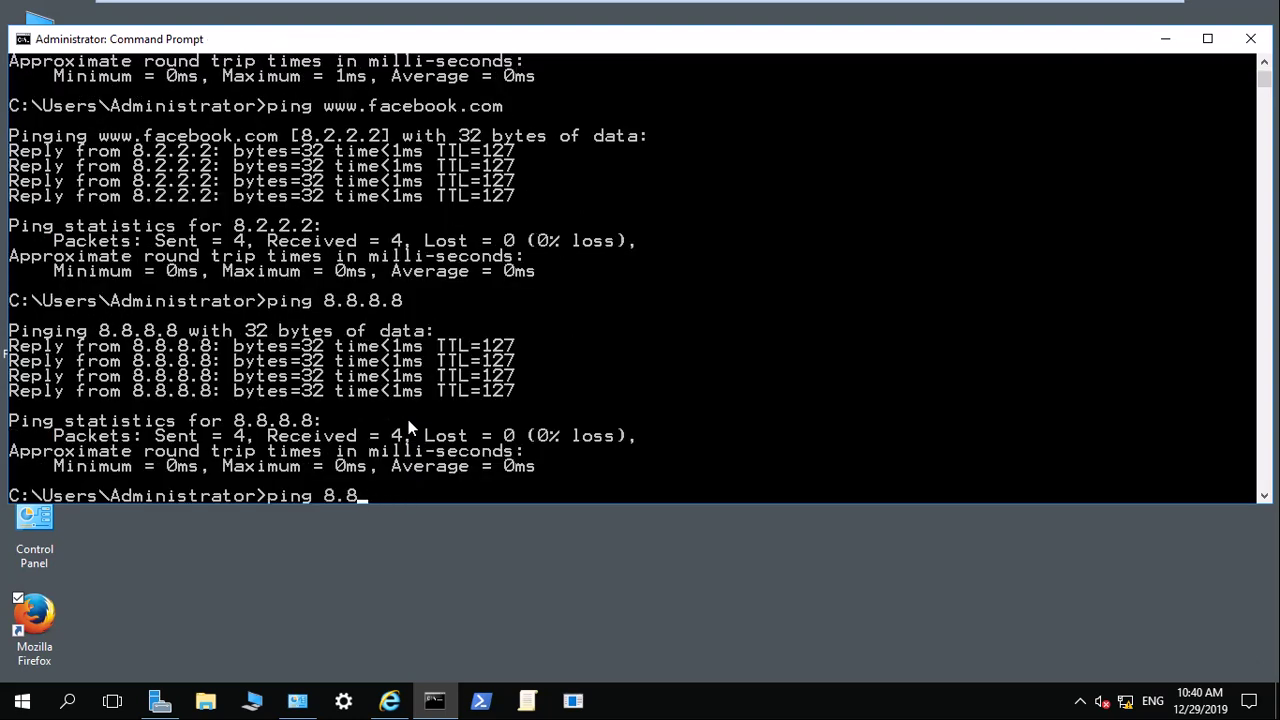
{"action": "type", "text": "30.0.0.2"}
{"action": "key", "text": "Return"}
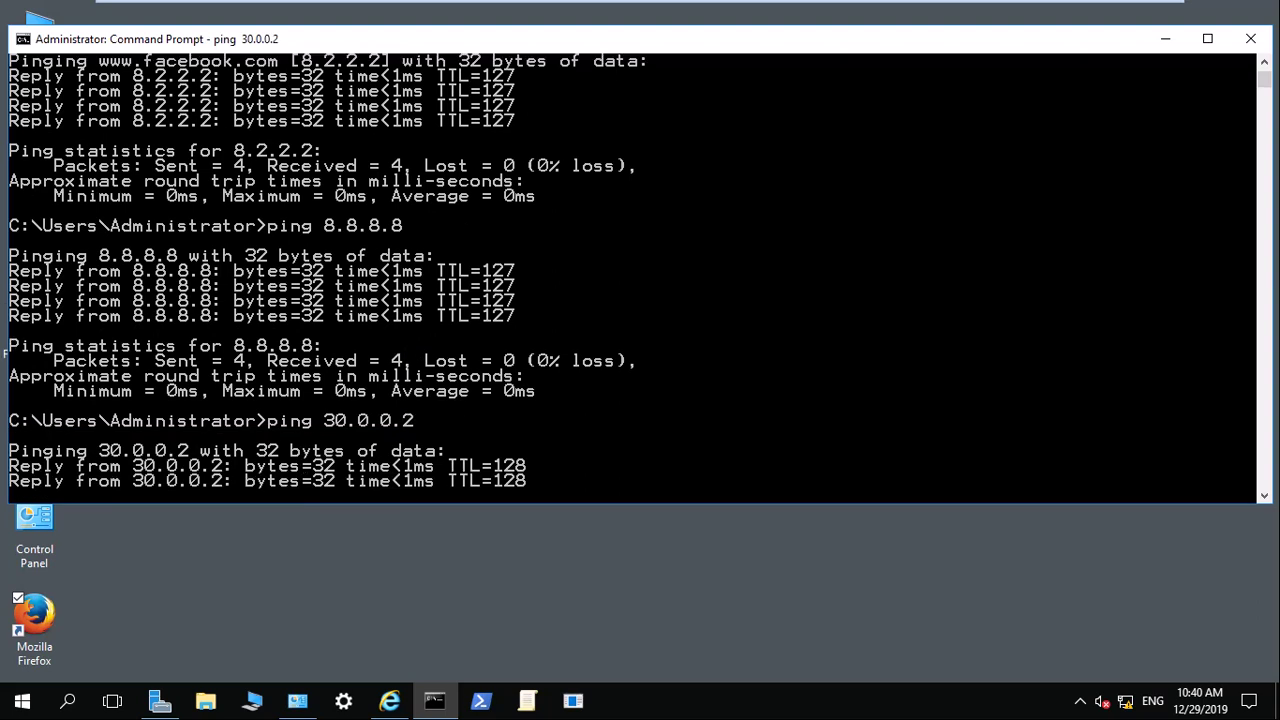
Switch back to Packet Tracer and examine the topology from R1's internal networks to the ISP and Internet servers
{"action": "mouse_move", "coordinate": [980, 22]}
{"action": "left_click", "coordinate": [1112, 10]}
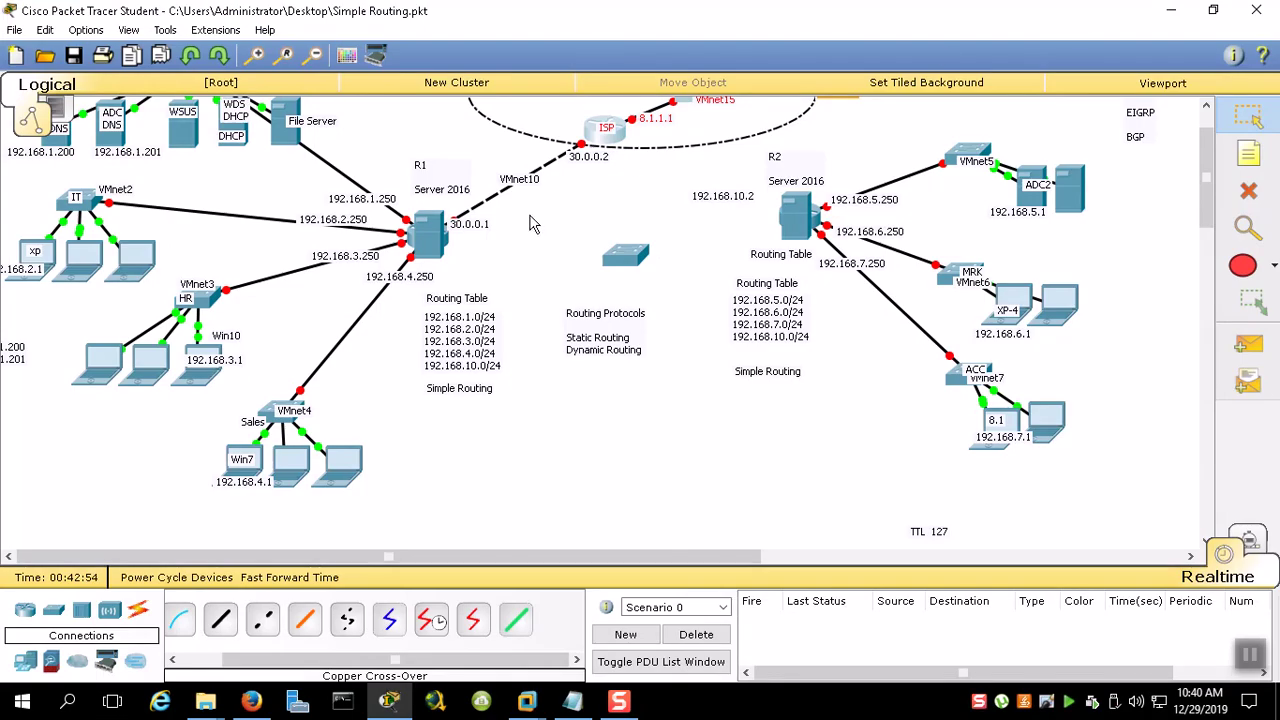
{"action": "scroll", "coordinate": [478, 282], "scroll_direction": "up", "scroll_amount": 2}
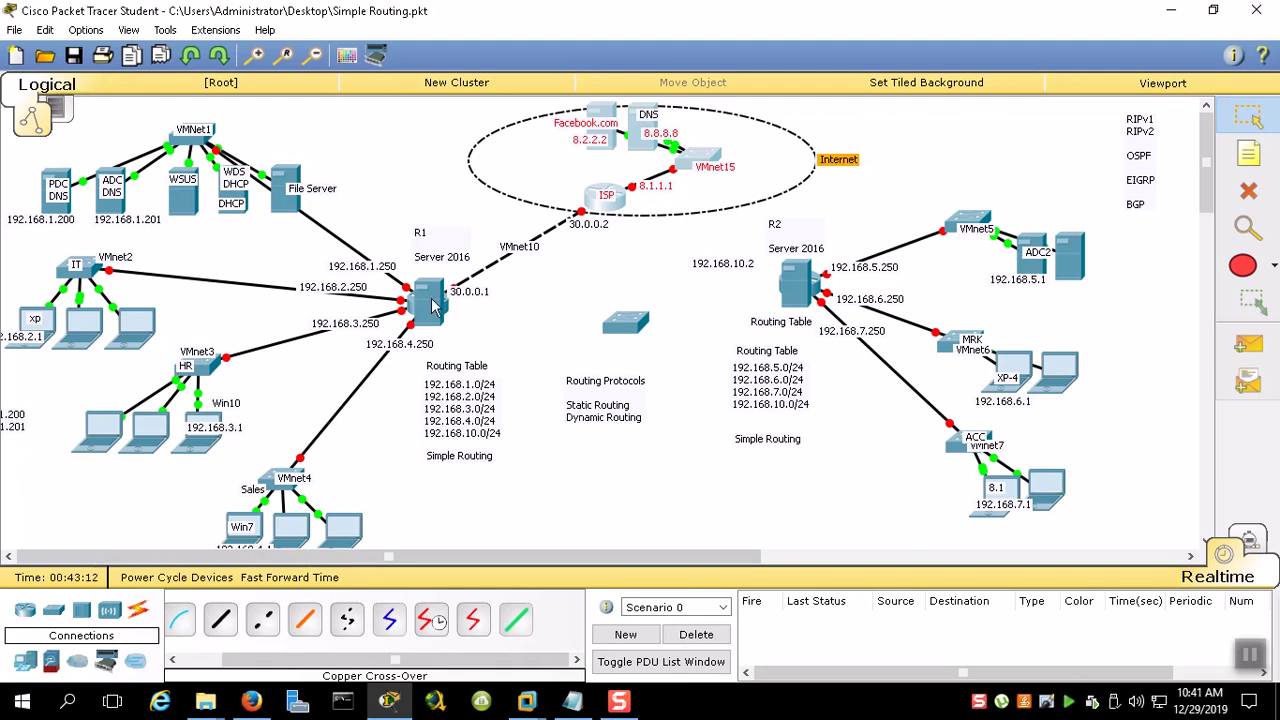
{"action": "mouse_move", "coordinate": [432, 306]}
{"action": "mouse_move", "coordinate": [600, 222]}
{"action": "scroll", "coordinate": [282, 540], "scroll_direction": "down", "scroll_amount": 2}
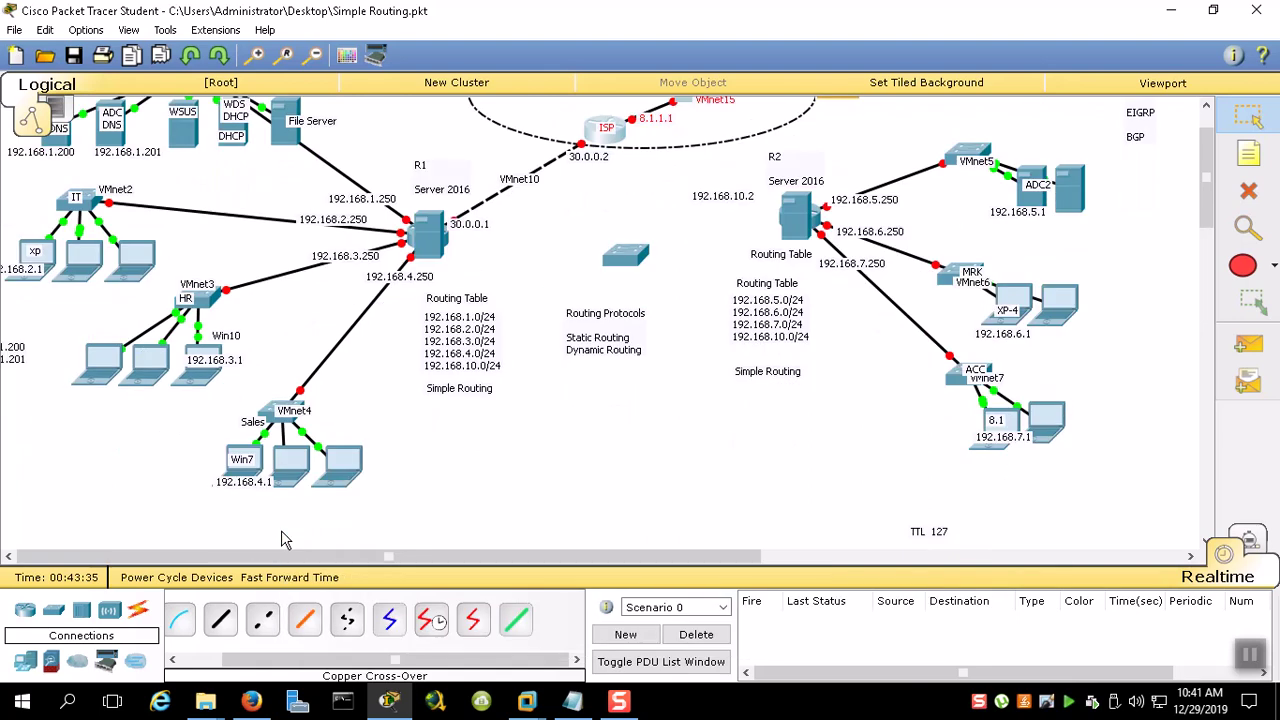
{"action": "scroll", "coordinate": [281, 535], "scroll_direction": "up", "scroll_amount": 2}
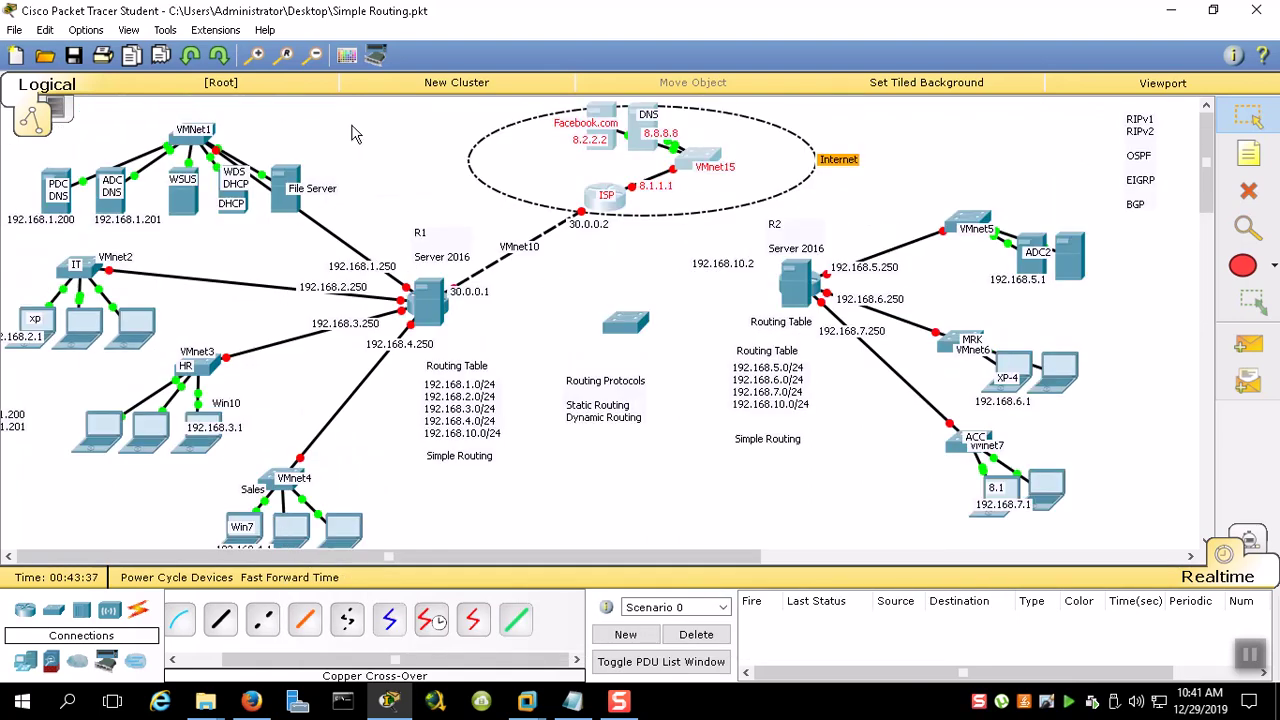
Highlight R1's internal networks VMnet1 to VMnet4 in the topology, clear the selection and look over the rest of the diagram
{"action": "left_click_drag", "start_coordinate": [371, 114], "coordinate": [71, 543]}
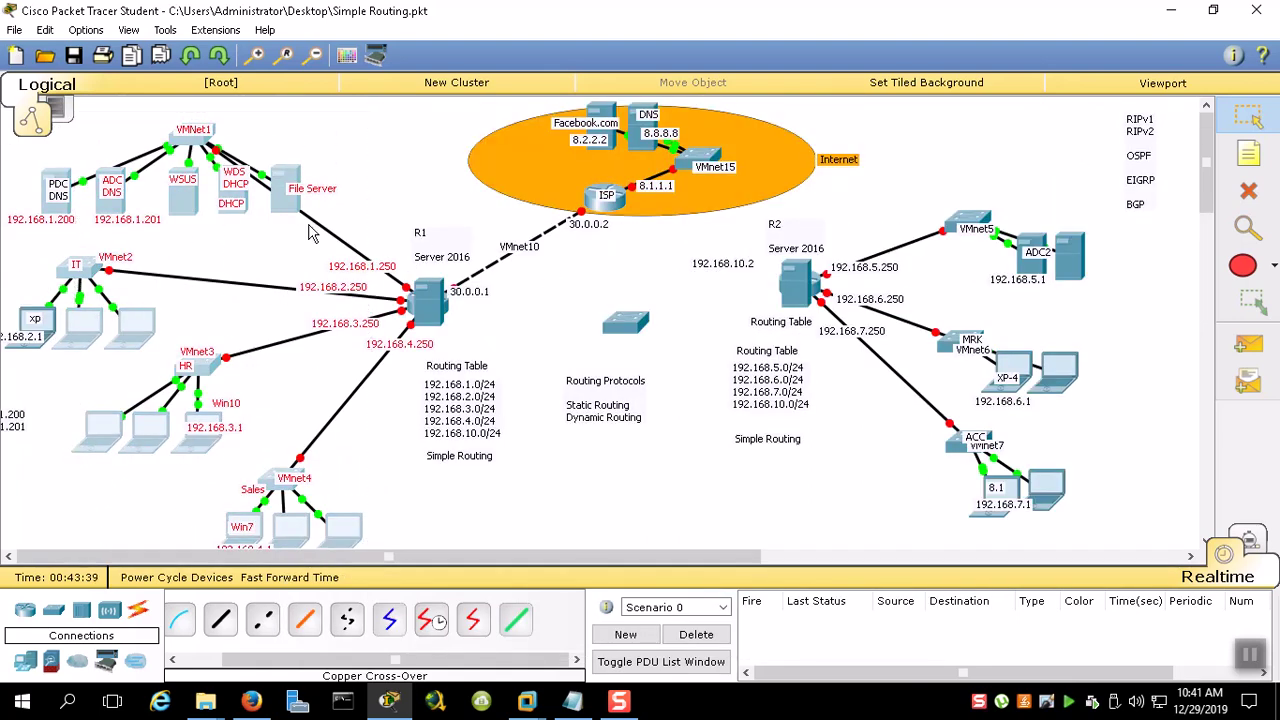
{"action": "left_click", "coordinate": [378, 178]}
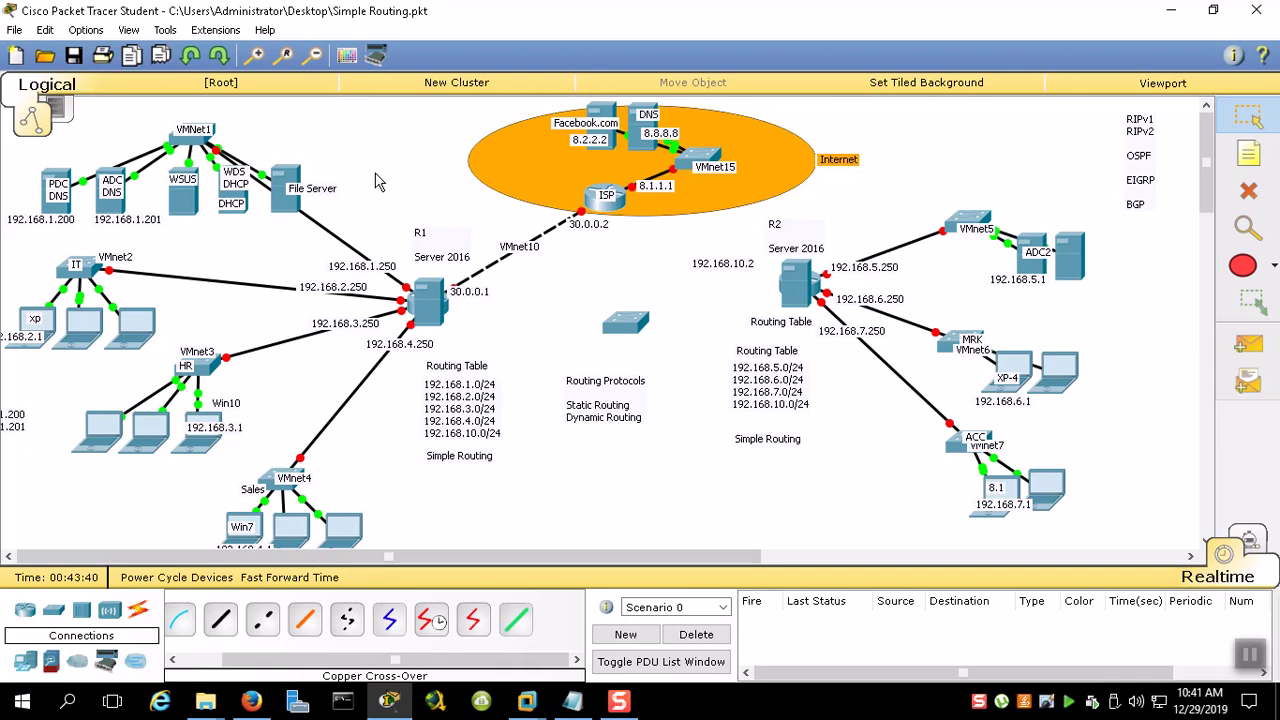
{"action": "scroll", "coordinate": [380, 188], "scroll_direction": "down", "scroll_amount": 2}
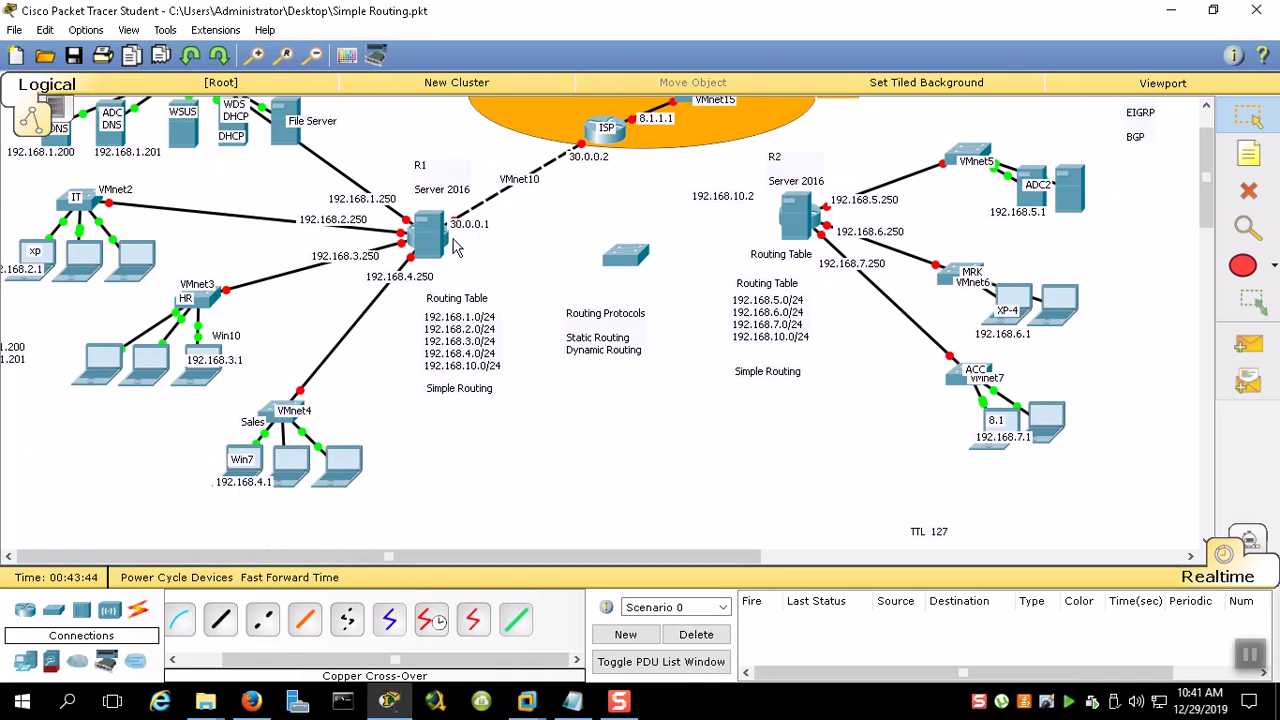
{"action": "scroll", "coordinate": [455, 248], "scroll_direction": "up", "scroll_amount": 2}
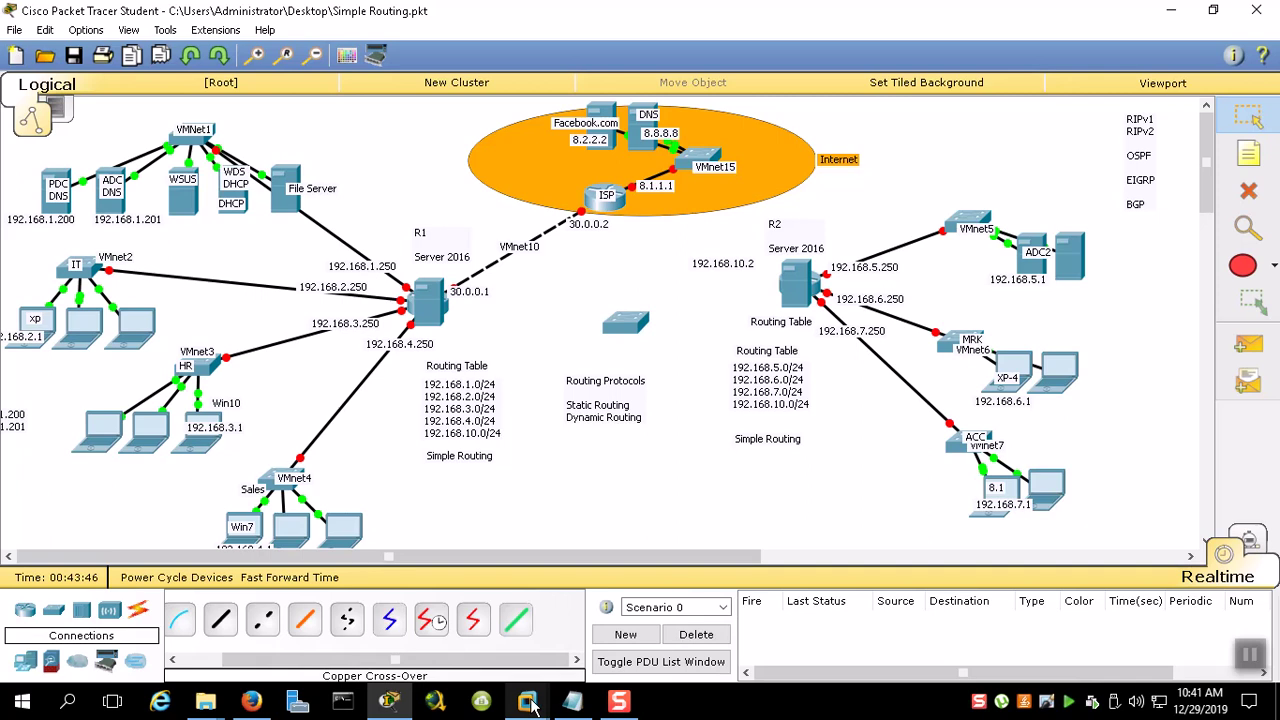
Switch to VMware Workstation, show the PDC(200) virtual machine and sign in to the domain account with its password
{"action": "mouse_move", "coordinate": [531, 706]}
{"action": "left_click", "coordinate": [259, 620]}
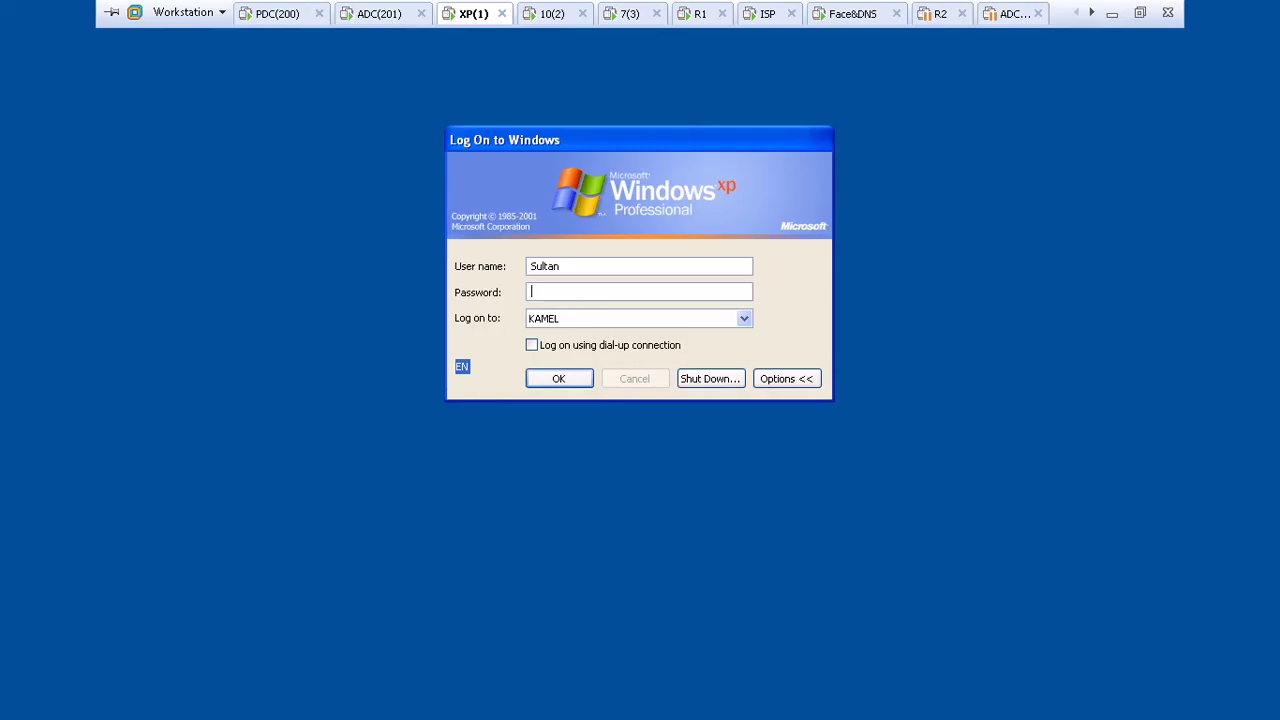
{"action": "left_click", "coordinate": [280, 13]}
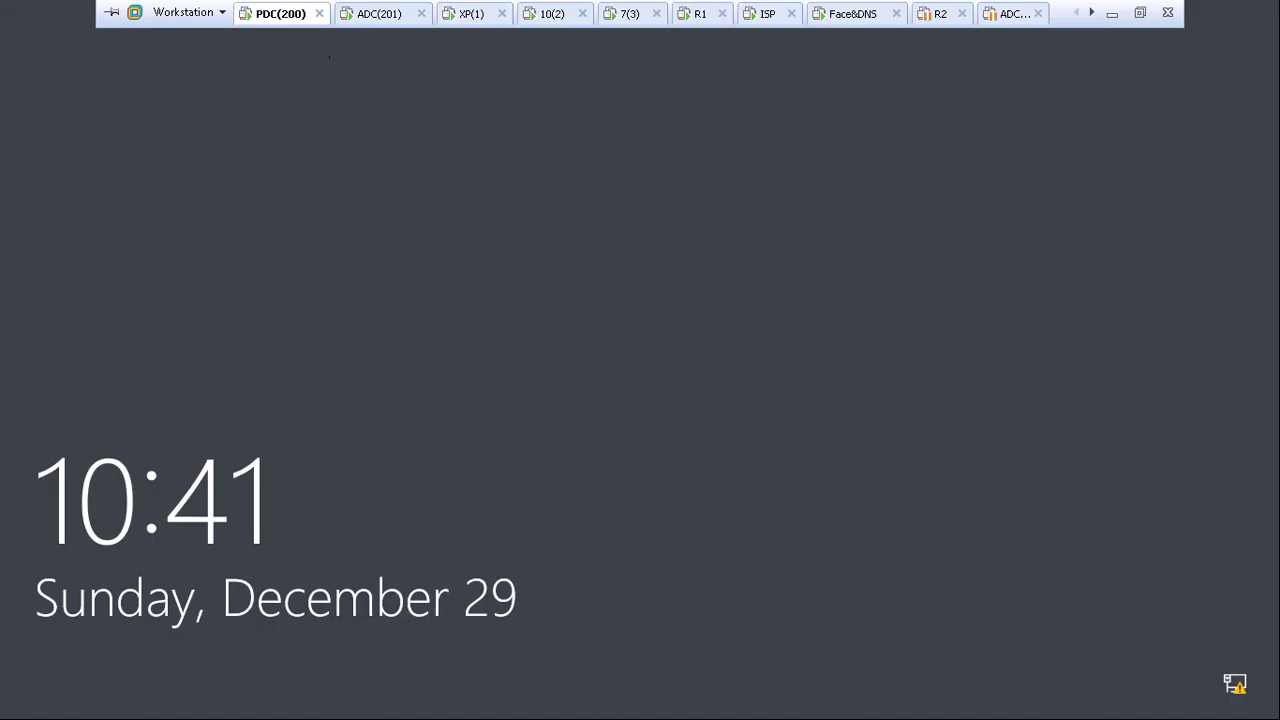
{"action": "left_click", "coordinate": [573, 235]}
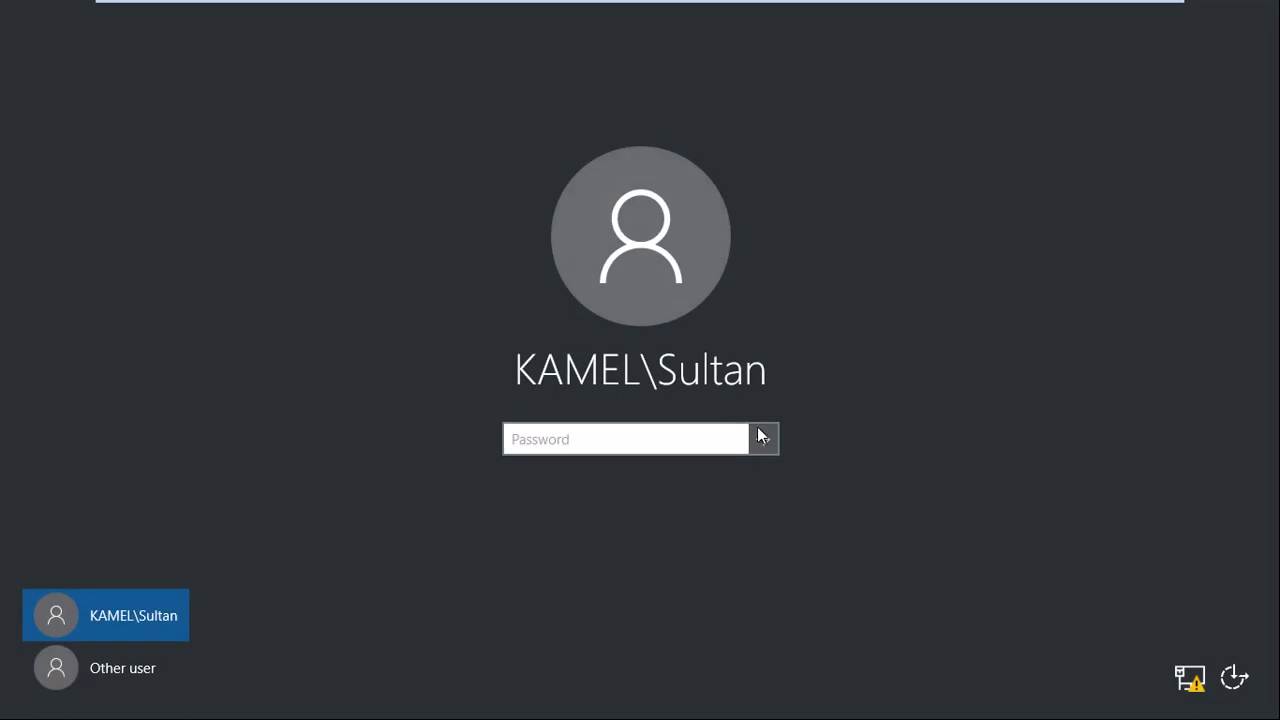
{"action": "left_click", "coordinate": [766, 438]}
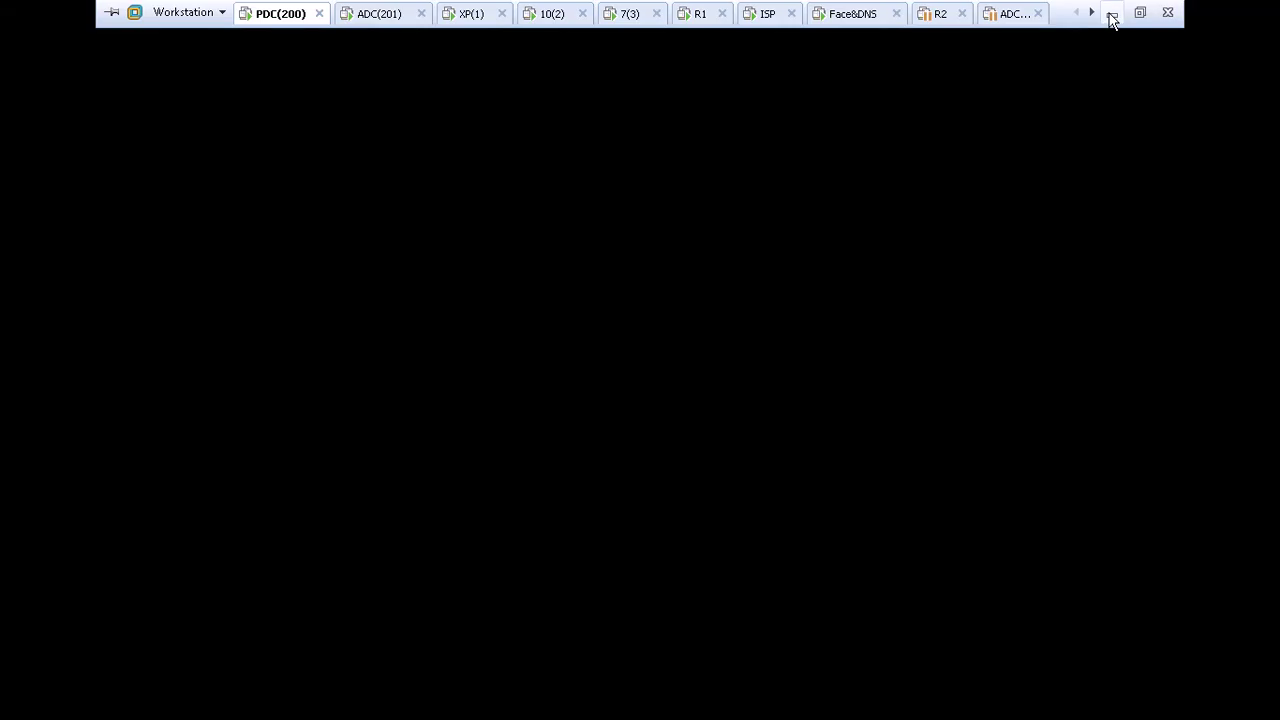
Leave PDC(200) for the Packet Tracer topology, return to the PDC(200) desktop and open its context options
{"action": "left_click", "coordinate": [1111, 13]}
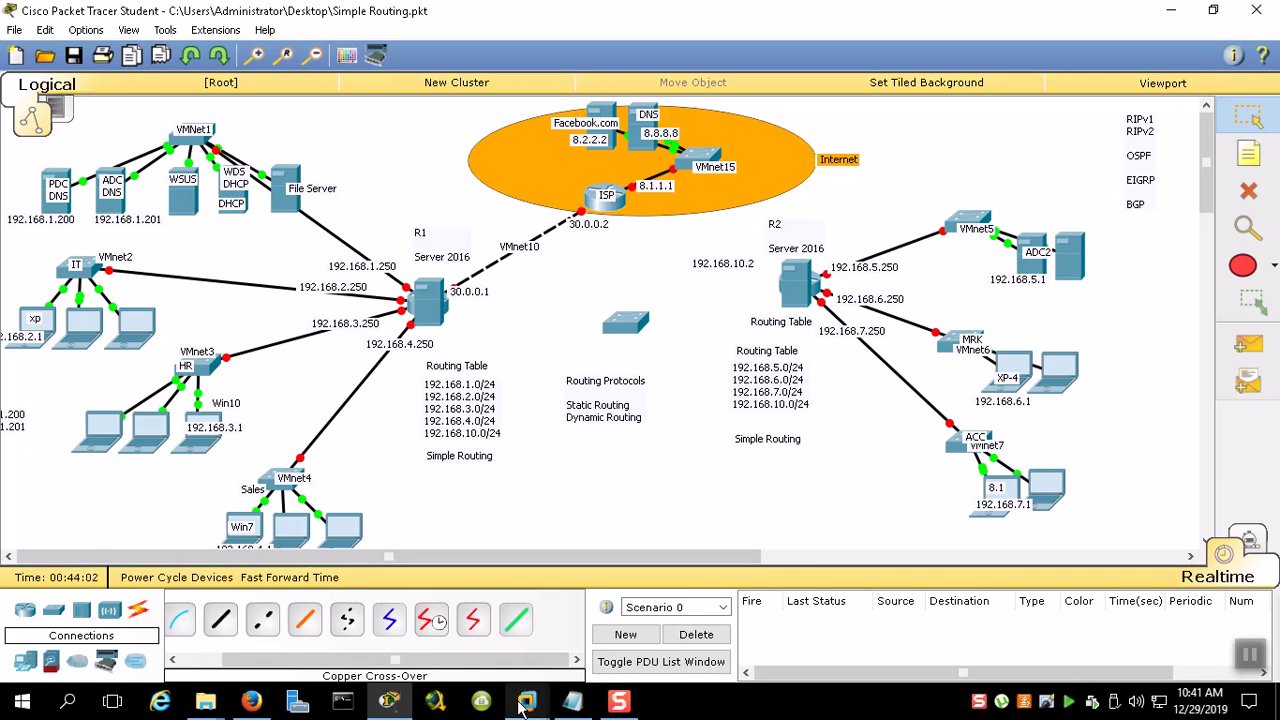
{"action": "mouse_move", "coordinate": [527, 700]}
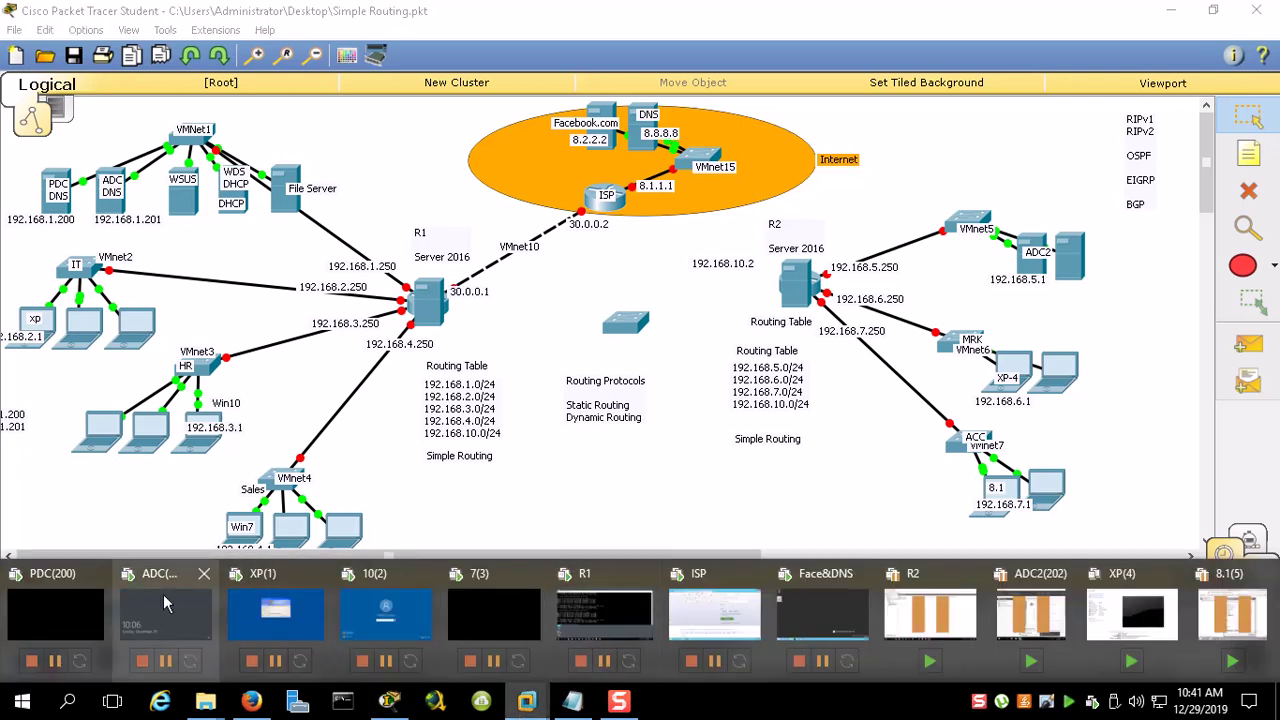
{"action": "left_click", "coordinate": [60, 600]}
{"action": "right_click", "coordinate": [870, 244]}
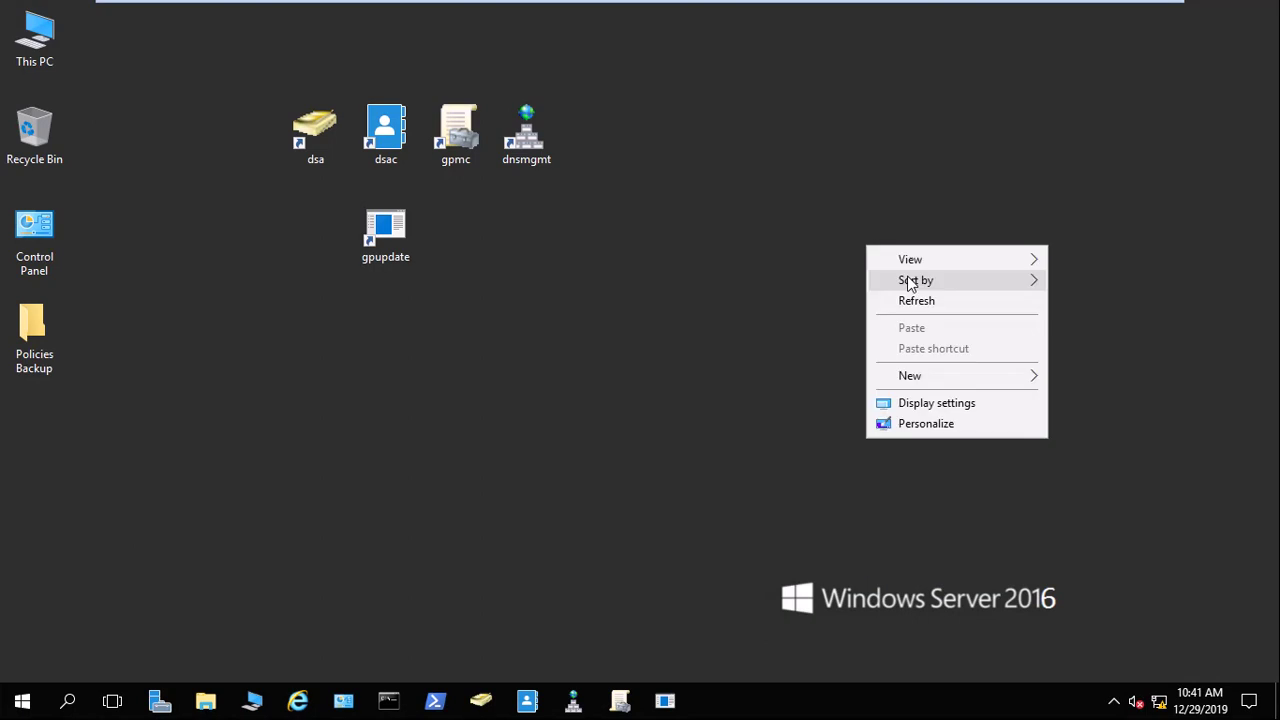
Open the IPv4 properties of the Ethernet0 adapter on the PDC server to review its IP and DNS addresses
{"action": "left_click", "coordinate": [912, 298]}
{"action": "right_click", "coordinate": [1159, 701]}
{"action": "left_click", "coordinate": [1140, 686]}
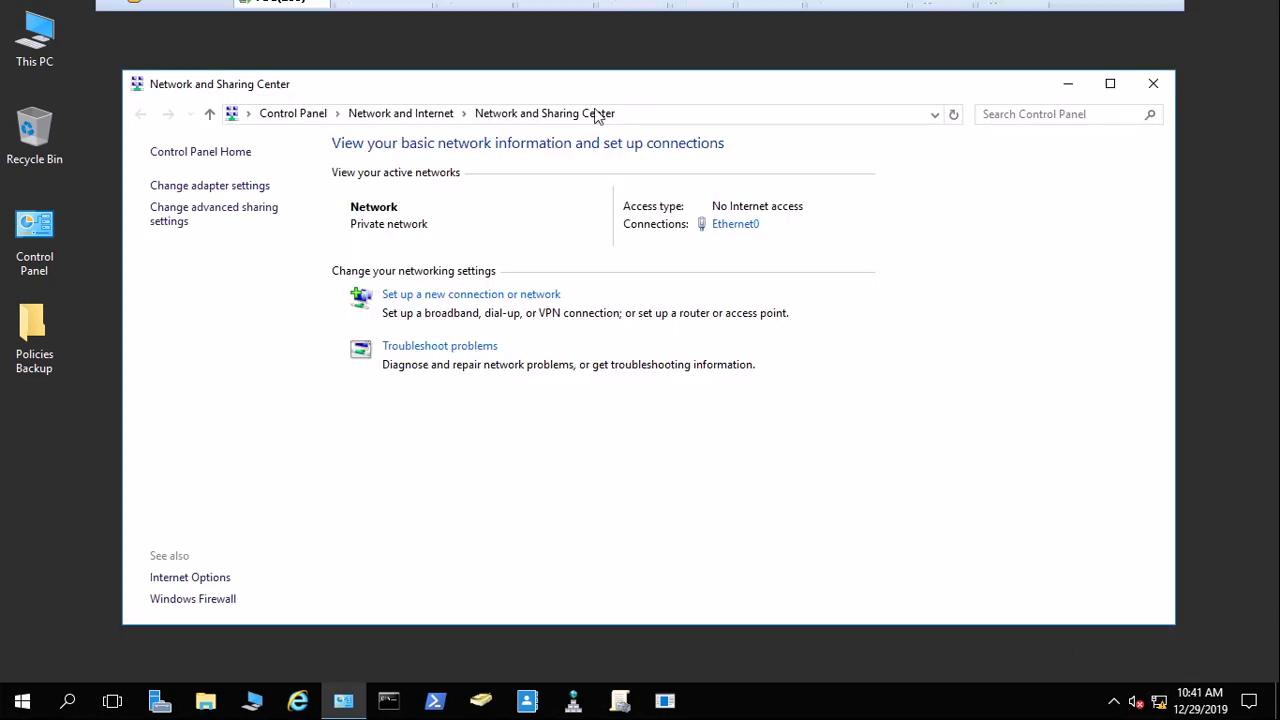
{"action": "left_click", "coordinate": [231, 183]}
{"action": "double_click", "coordinate": [252, 210]}
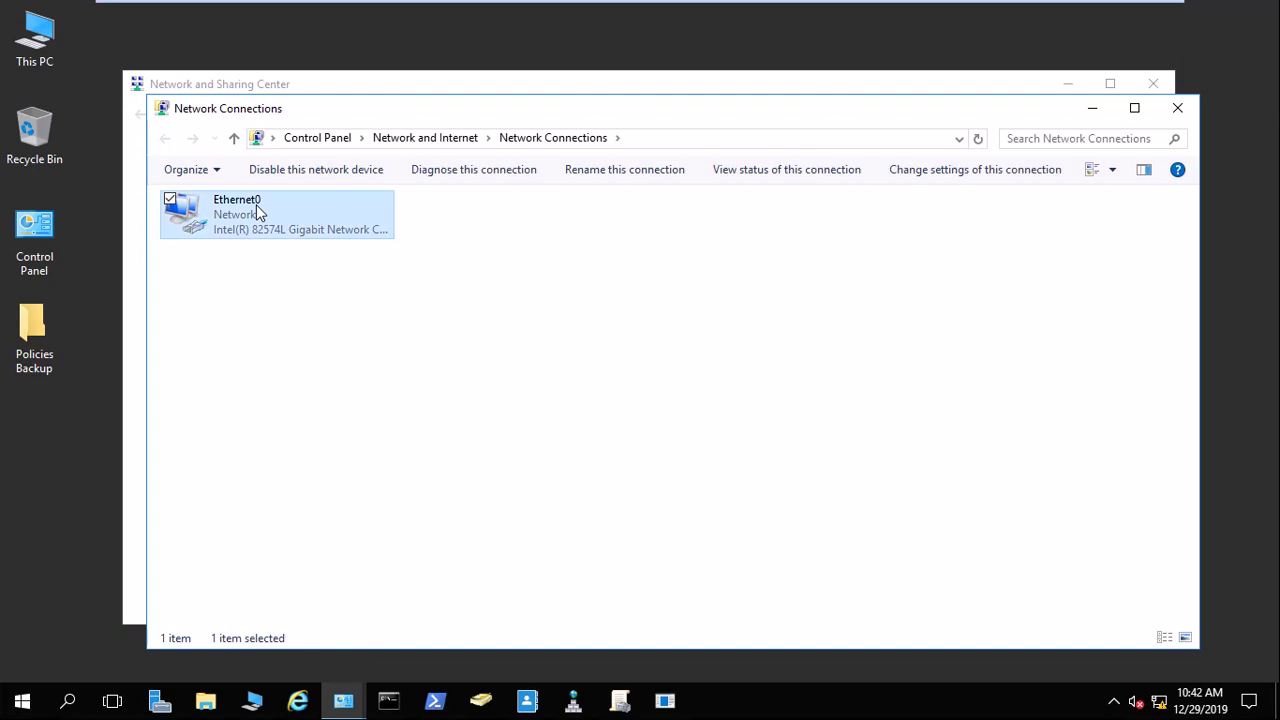
{"action": "left_click", "coordinate": [546, 507]}
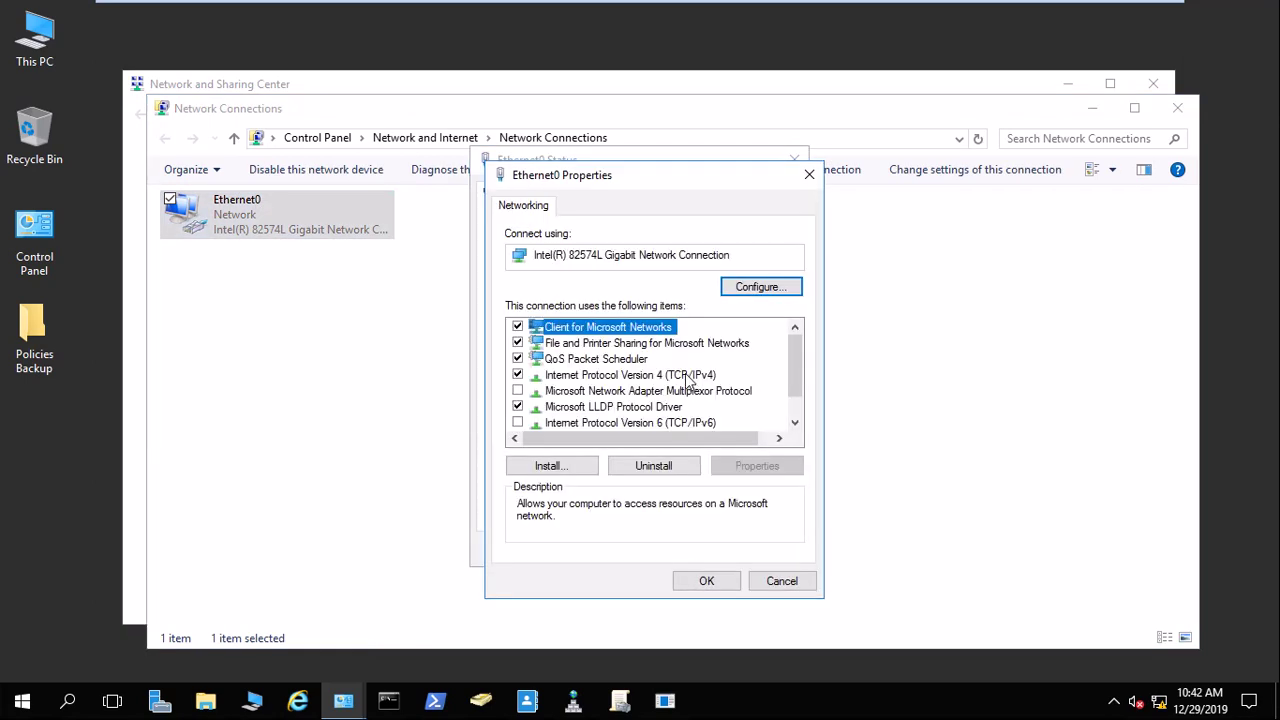
{"action": "double_click", "coordinate": [687, 381]}
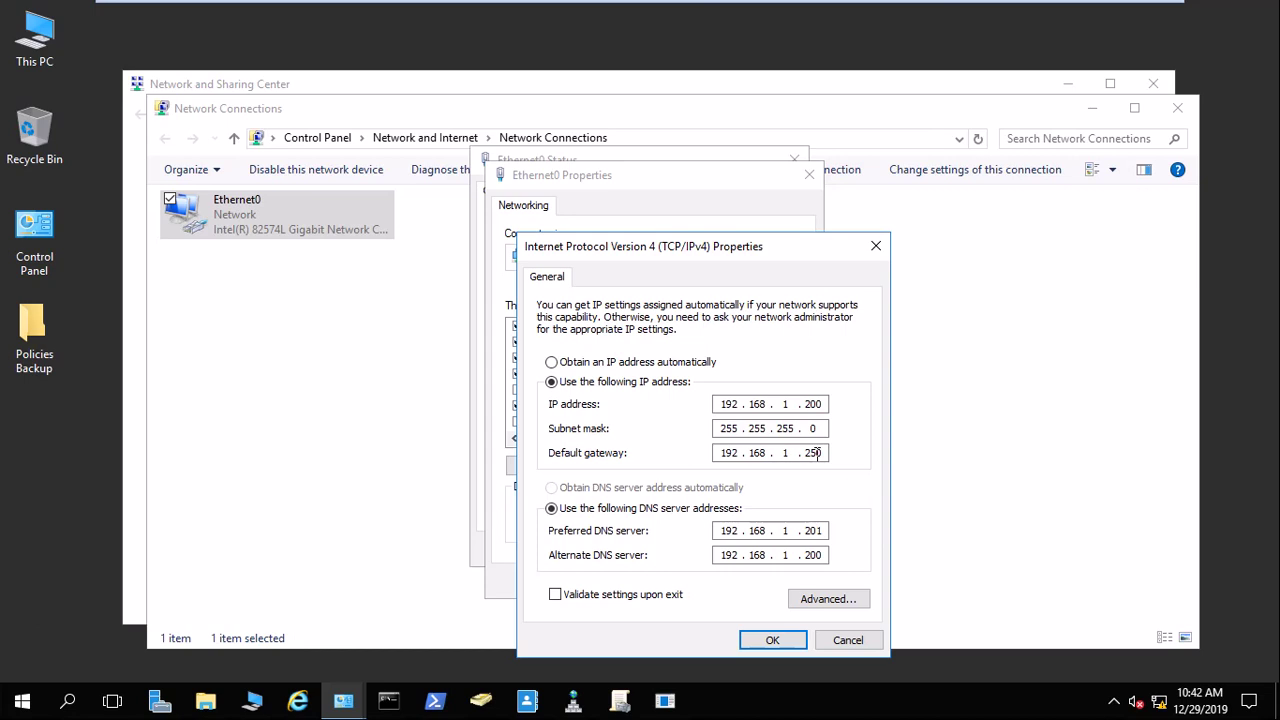
Cancel out of the IPv4 and Ethernet0 properties and close all the network settings windows
{"action": "left_click", "coordinate": [852, 641]}
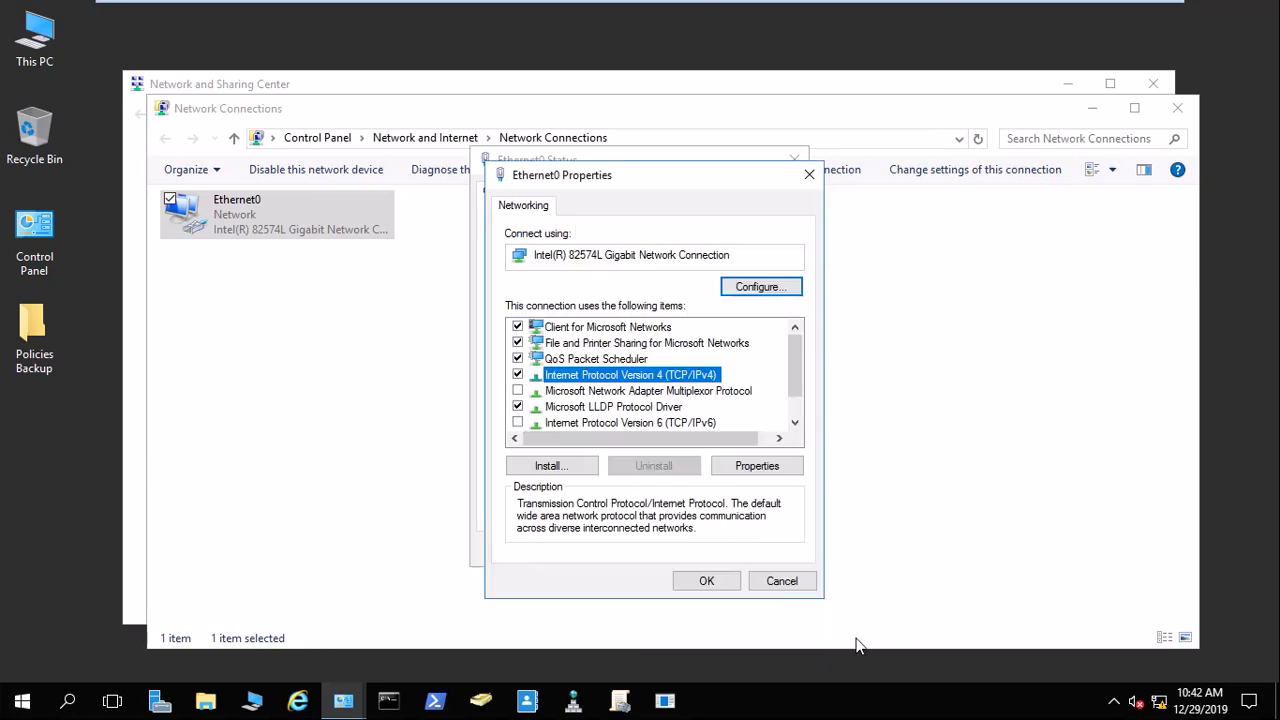
{"action": "left_click", "coordinate": [796, 584]}
{"action": "left_click", "coordinate": [794, 160]}
{"action": "left_click", "coordinate": [1178, 110]}
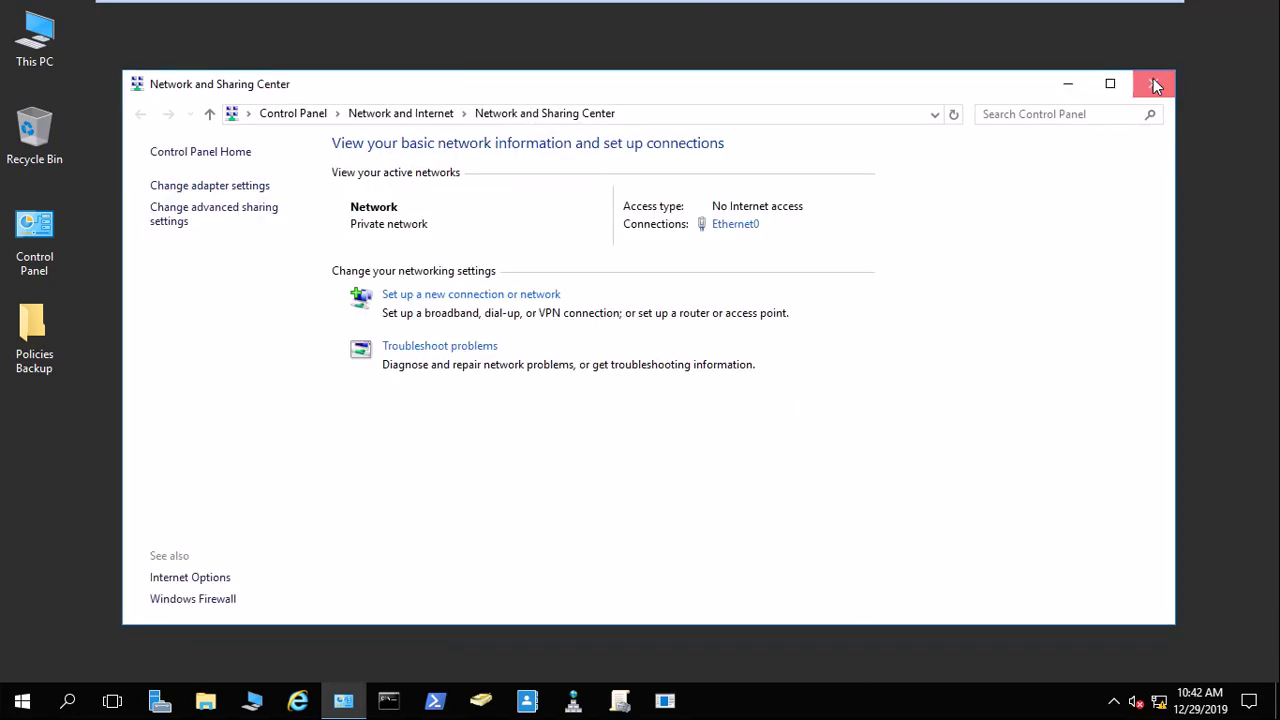
{"action": "left_click", "coordinate": [1155, 85]}
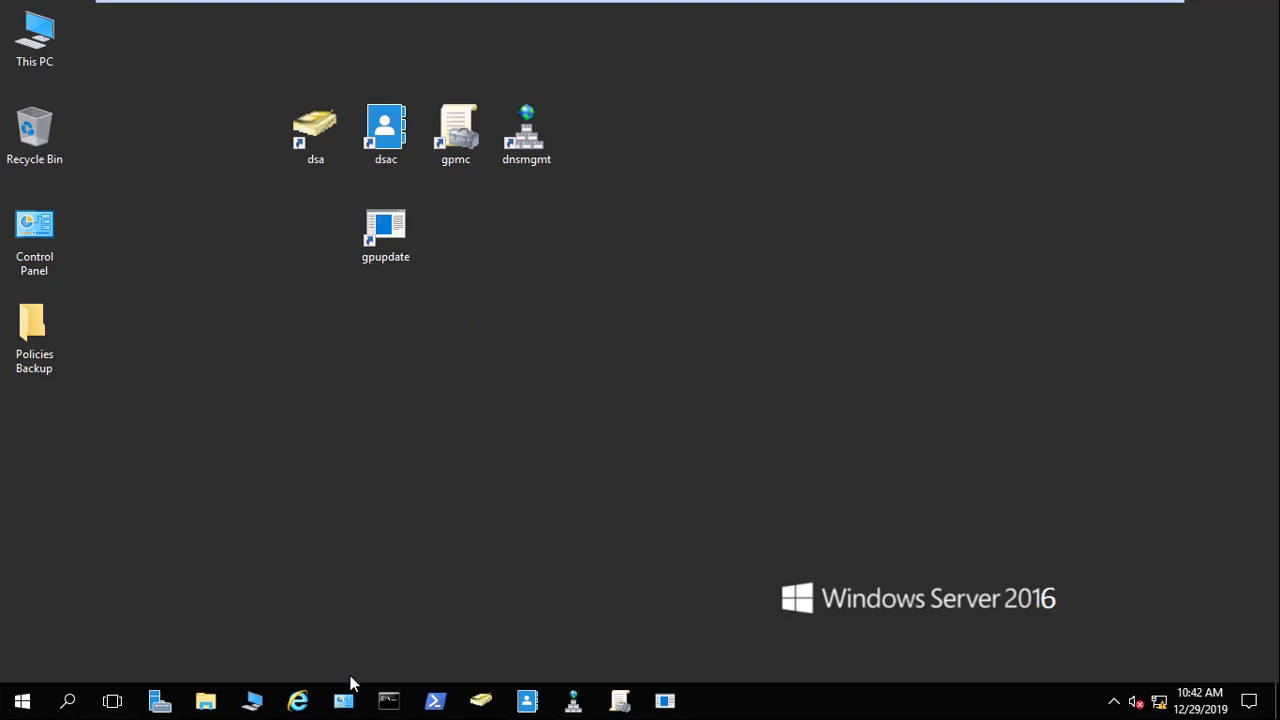
Open DNS Manager from Server Manager and display the records of the Kamel.com forward lookup zone
{"action": "left_click", "coordinate": [162, 700]}
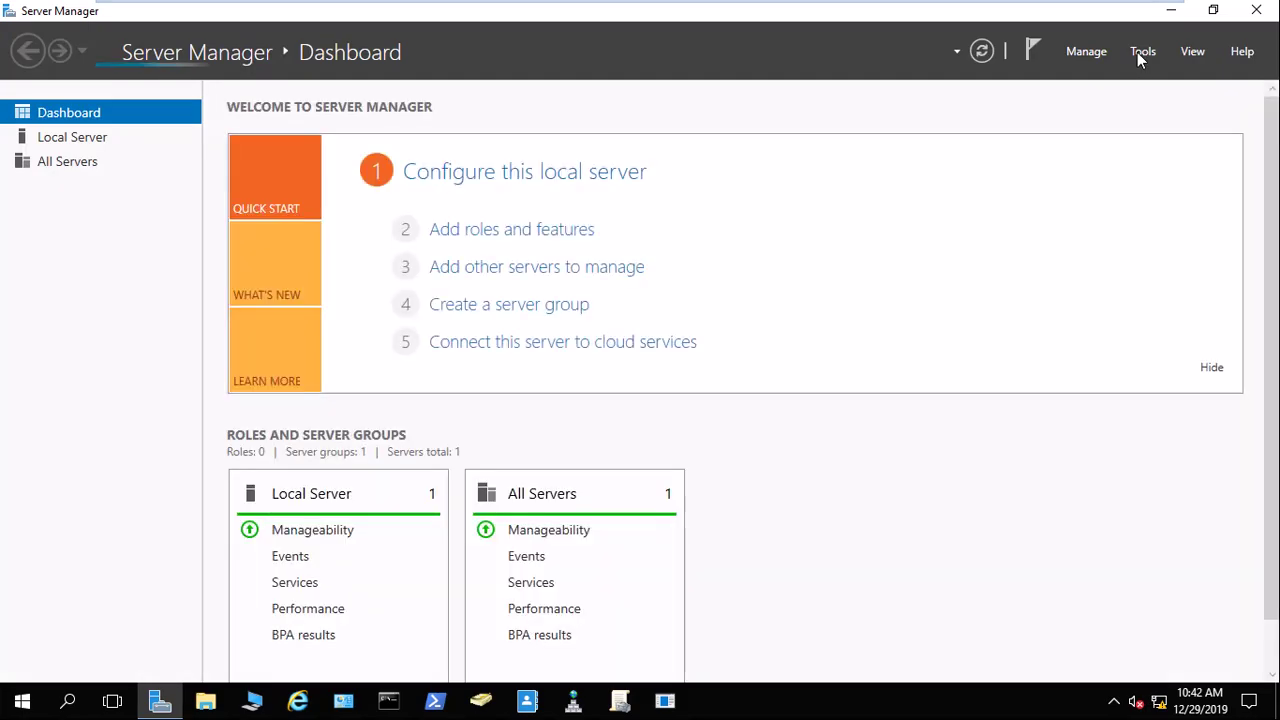
{"action": "left_click", "coordinate": [1140, 51]}
{"action": "left_click", "coordinate": [1022, 312]}
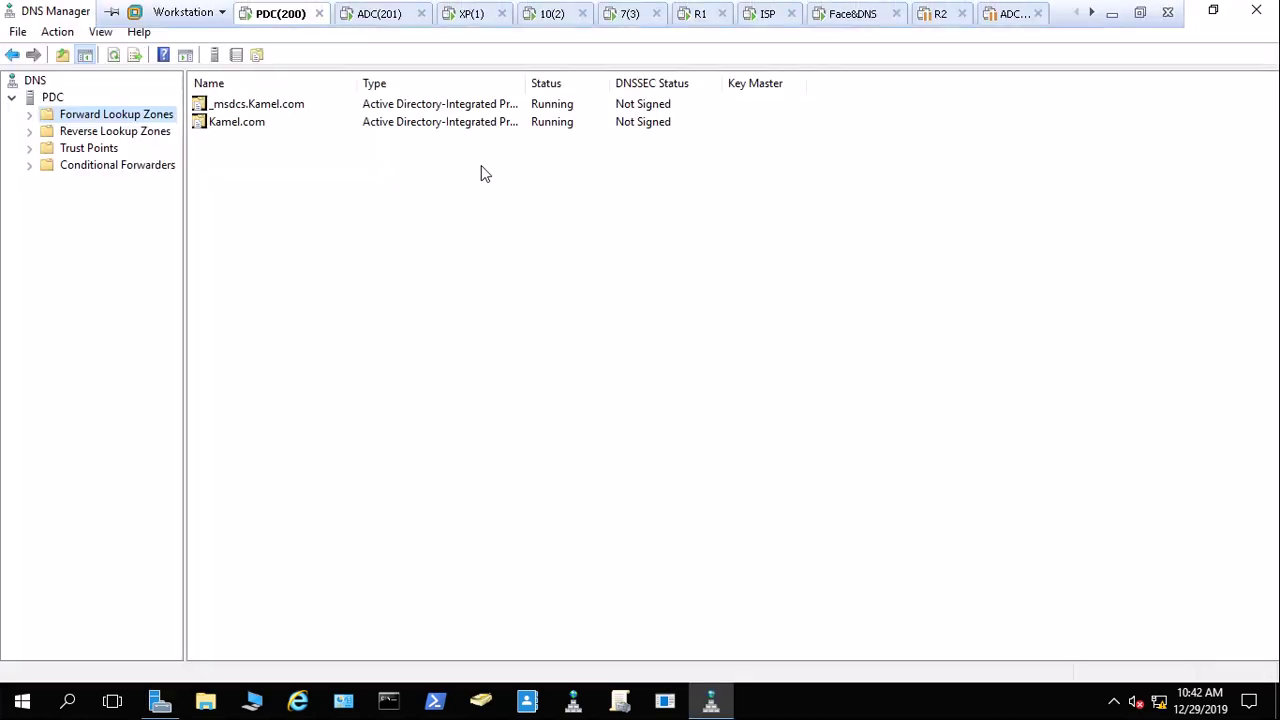
{"action": "double_click", "coordinate": [108, 114]}
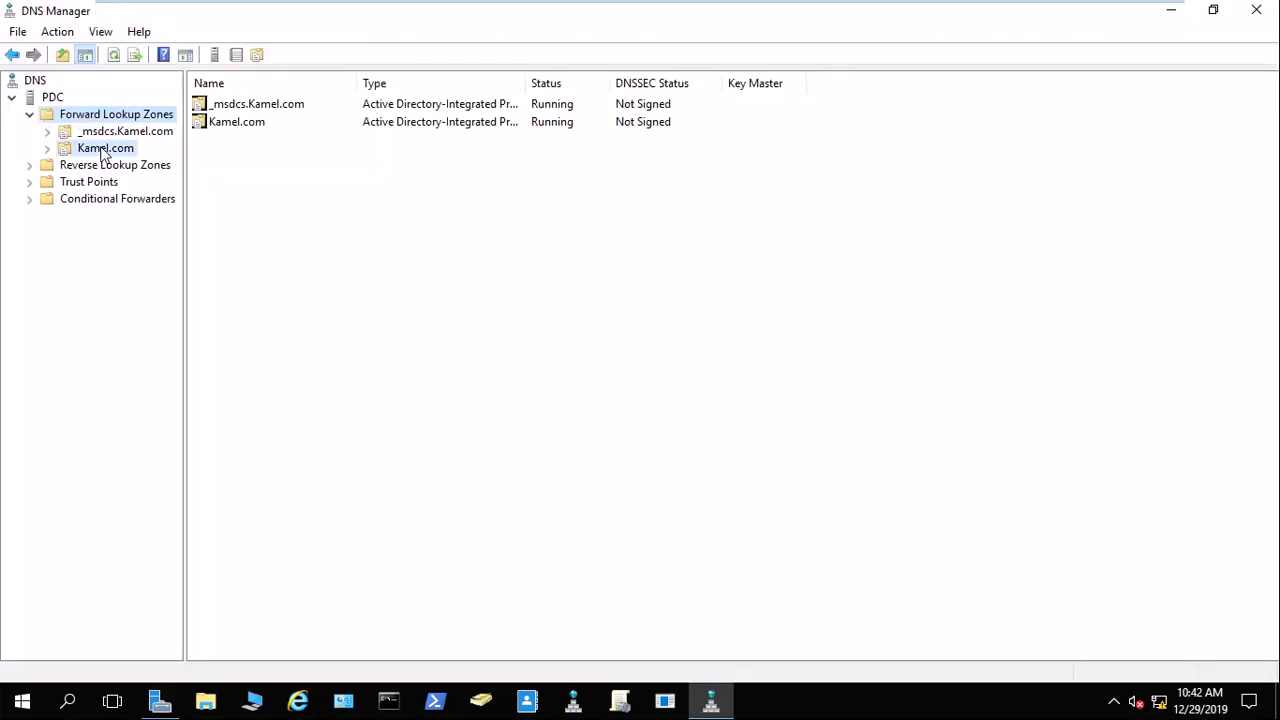
{"action": "double_click", "coordinate": [103, 149]}
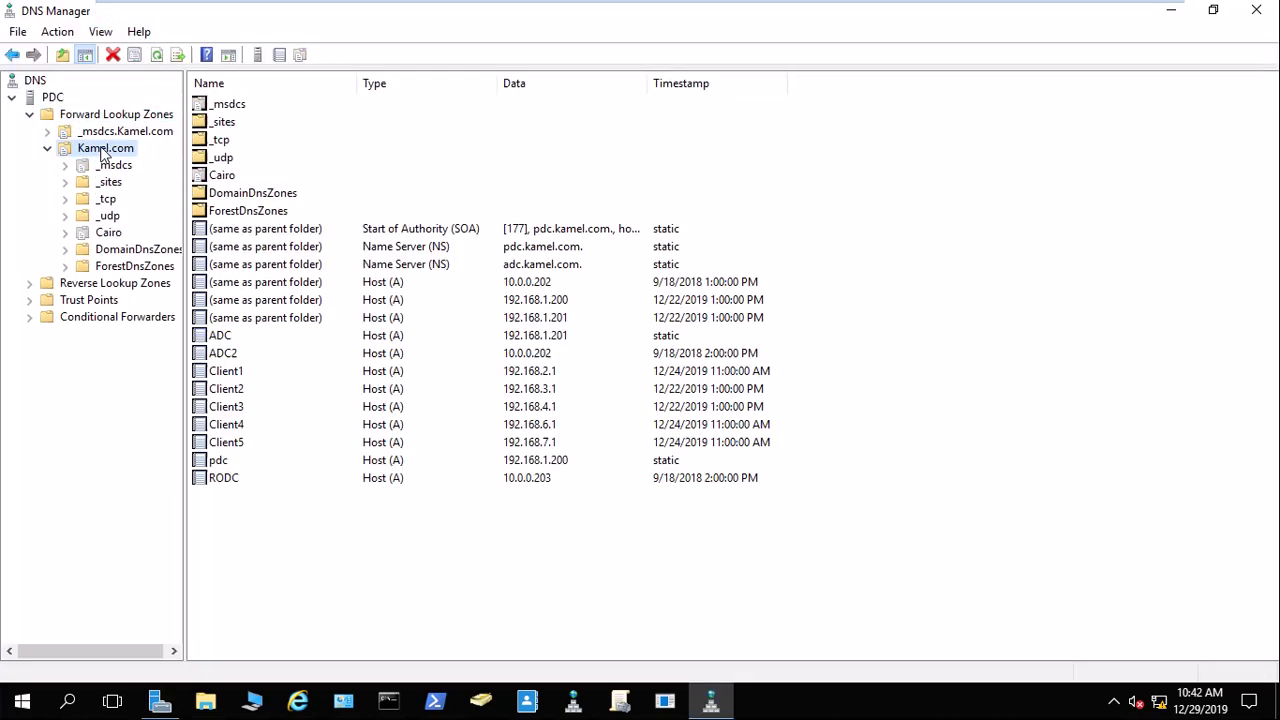
Add 8.8.8.8 as a forwarder on the PDC DNS server and save its properties
{"action": "double_click", "coordinate": [52, 100]}
{"action": "double_click", "coordinate": [240, 195]}
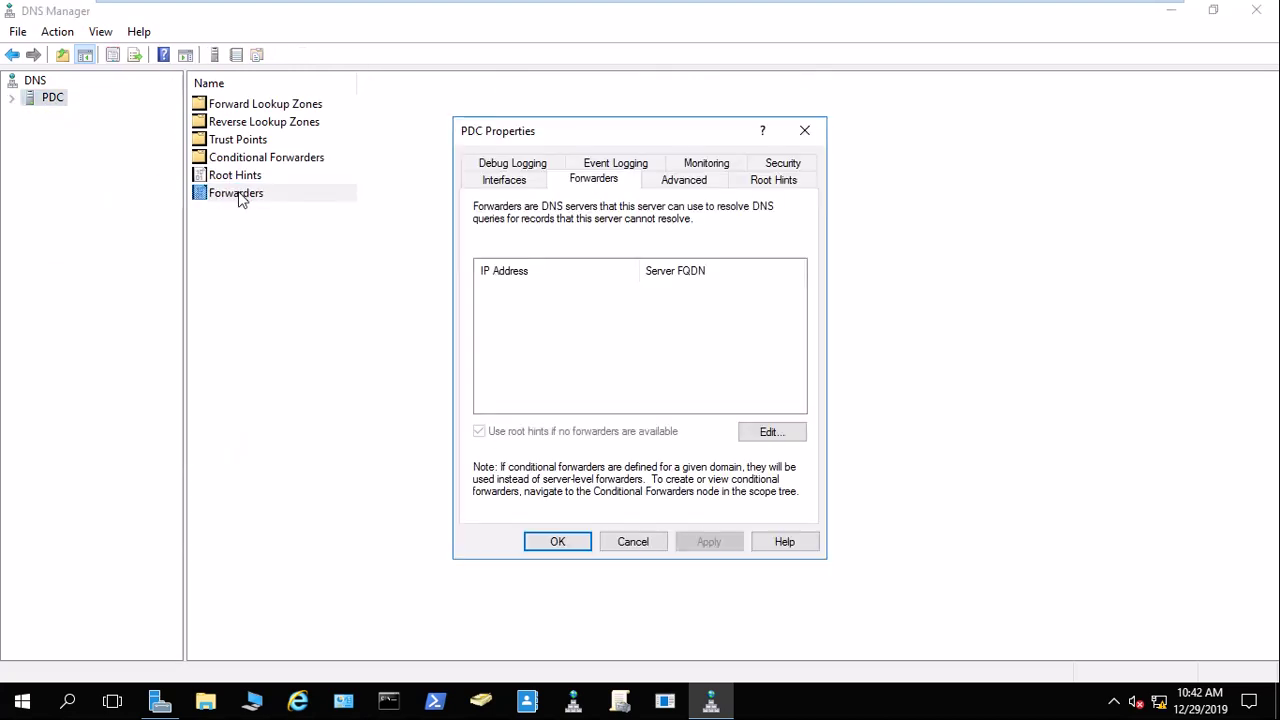
{"action": "left_click", "coordinate": [795, 436]}
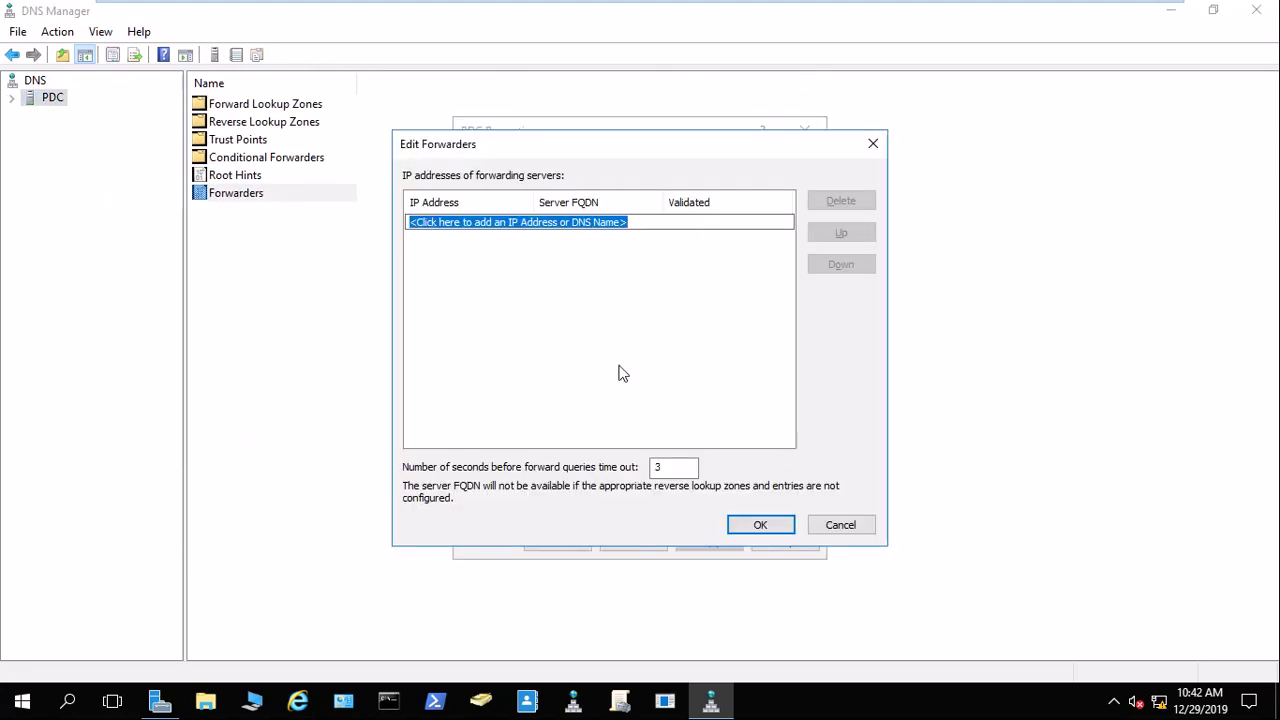
{"action": "left_click", "coordinate": [407, 214]}
{"action": "type", "text": "8.8.8."}
{"action": "key", "text": "Return"}
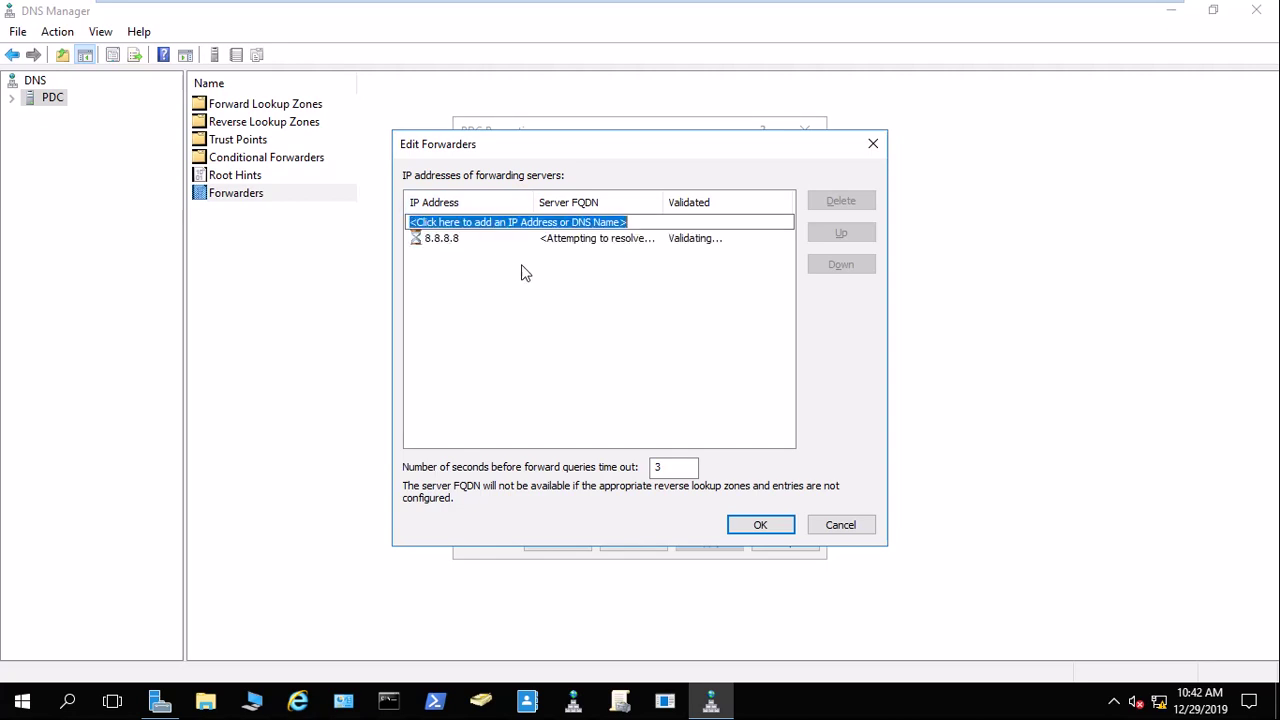
{"action": "left_click", "coordinate": [754, 524]}
{"action": "left_click", "coordinate": [723, 549]}
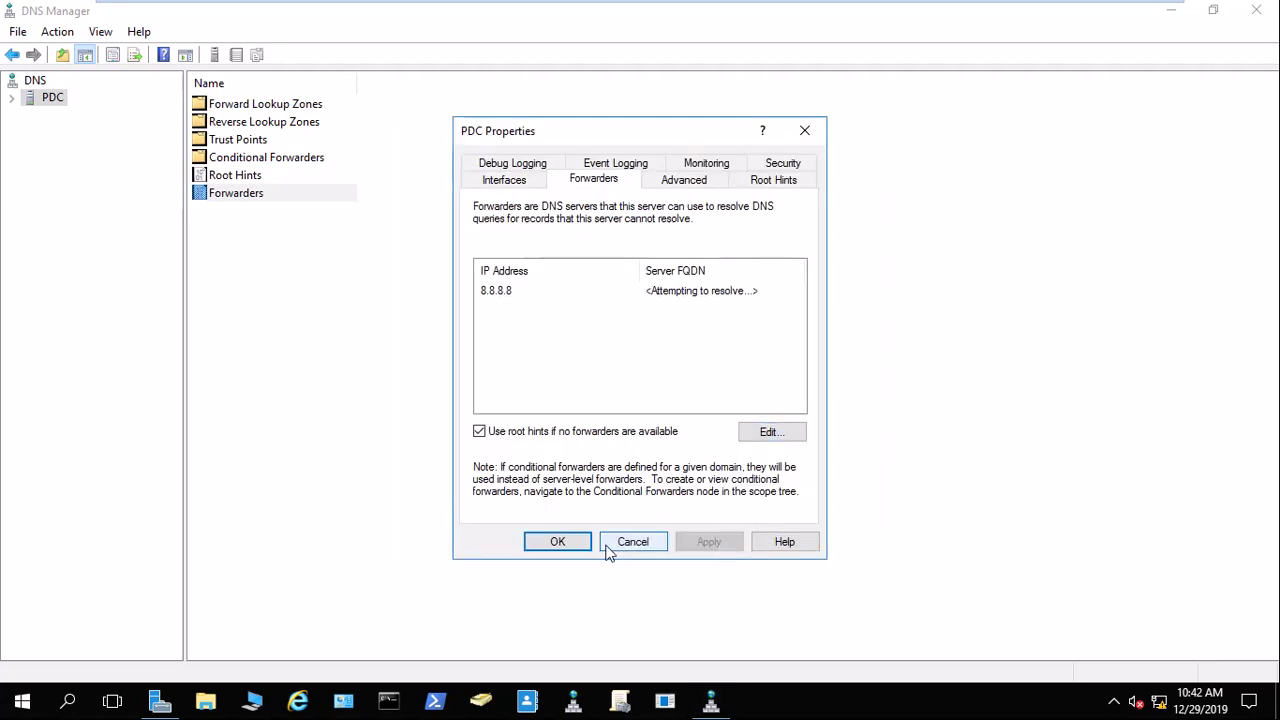
{"action": "left_click", "coordinate": [575, 533]}
Expand the PDC node again, then close DNS Manager and minimize Server Manager
{"action": "left_click", "coordinate": [10, 98]}
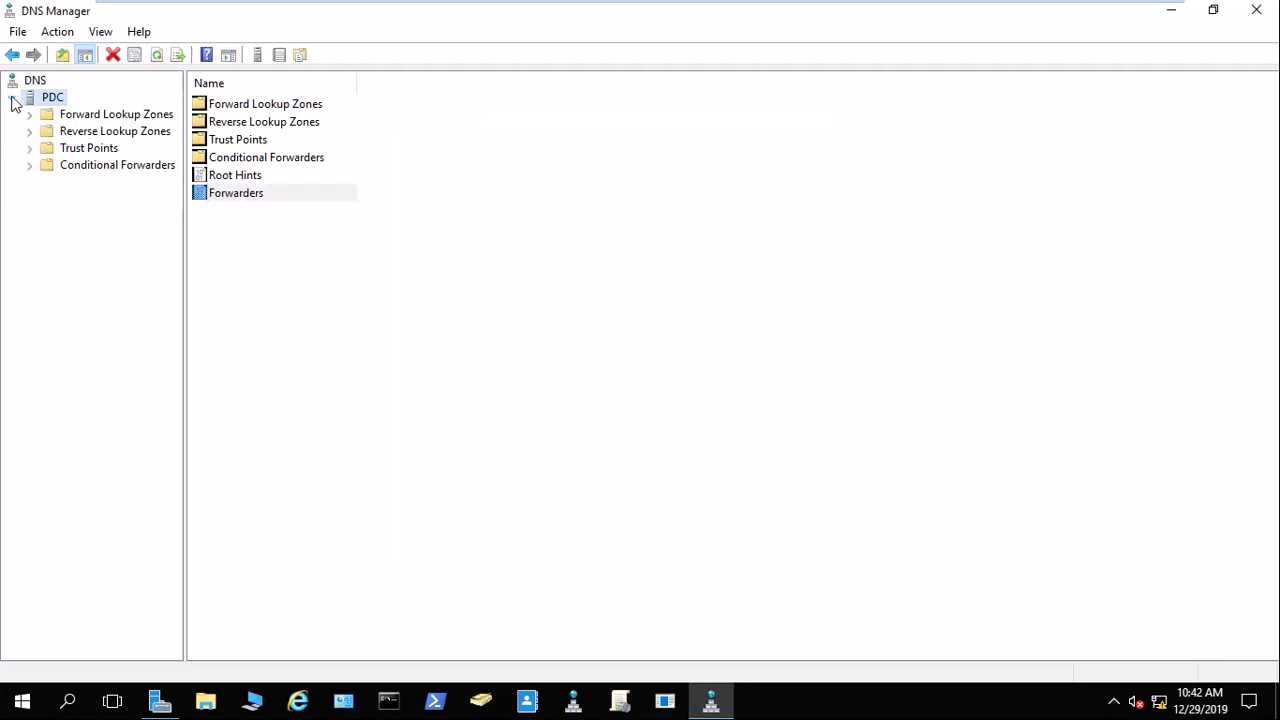
{"action": "left_click", "coordinate": [70, 114]}
{"action": "left_click", "coordinate": [1256, 10]}
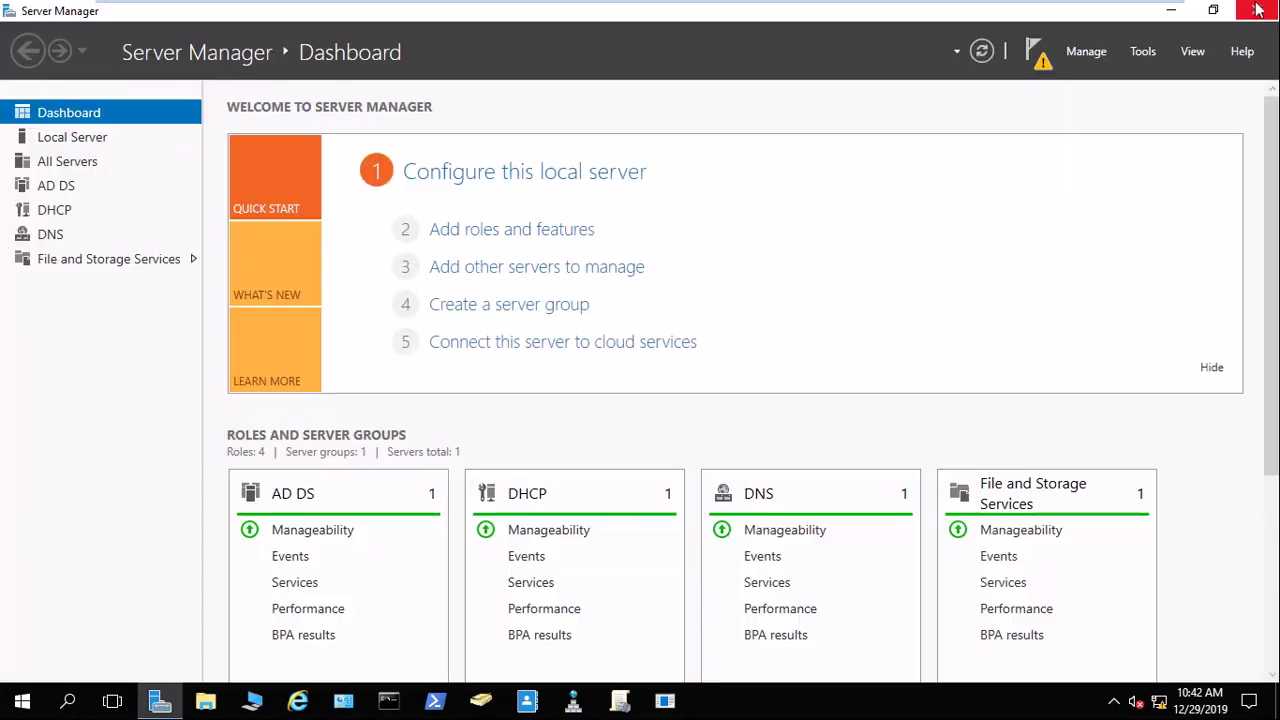
{"action": "left_click", "coordinate": [1176, 14]}
Open a command prompt on the PDC server and ping the gateway 192.168.1.250
{"action": "left_click", "coordinate": [406, 701]}
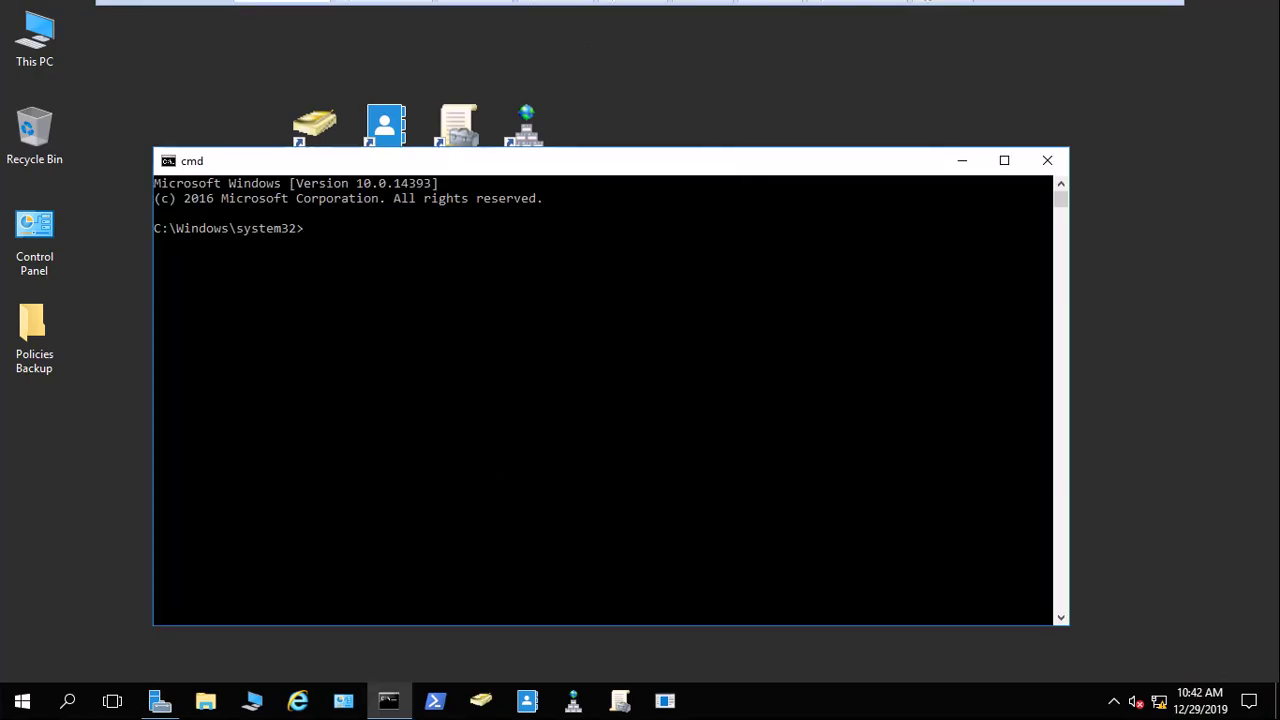
{"action": "left_click", "coordinate": [1113, 13]}
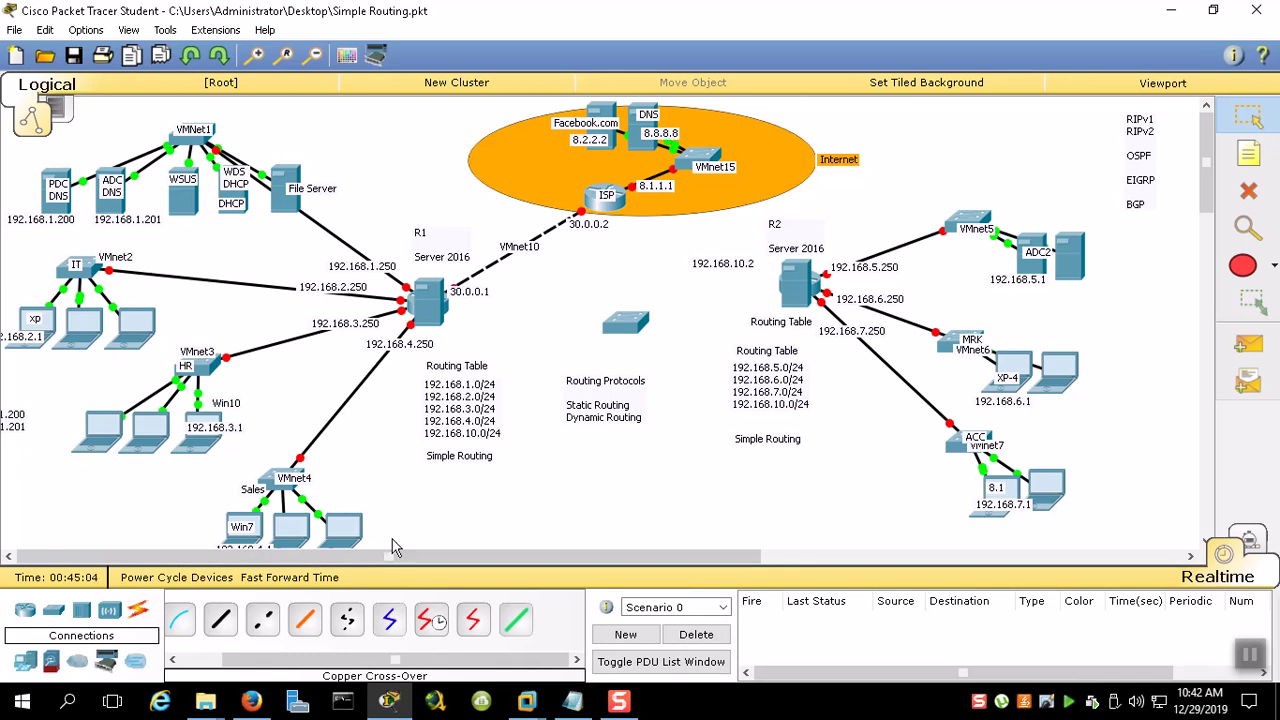
{"action": "mouse_move", "coordinate": [537, 713]}
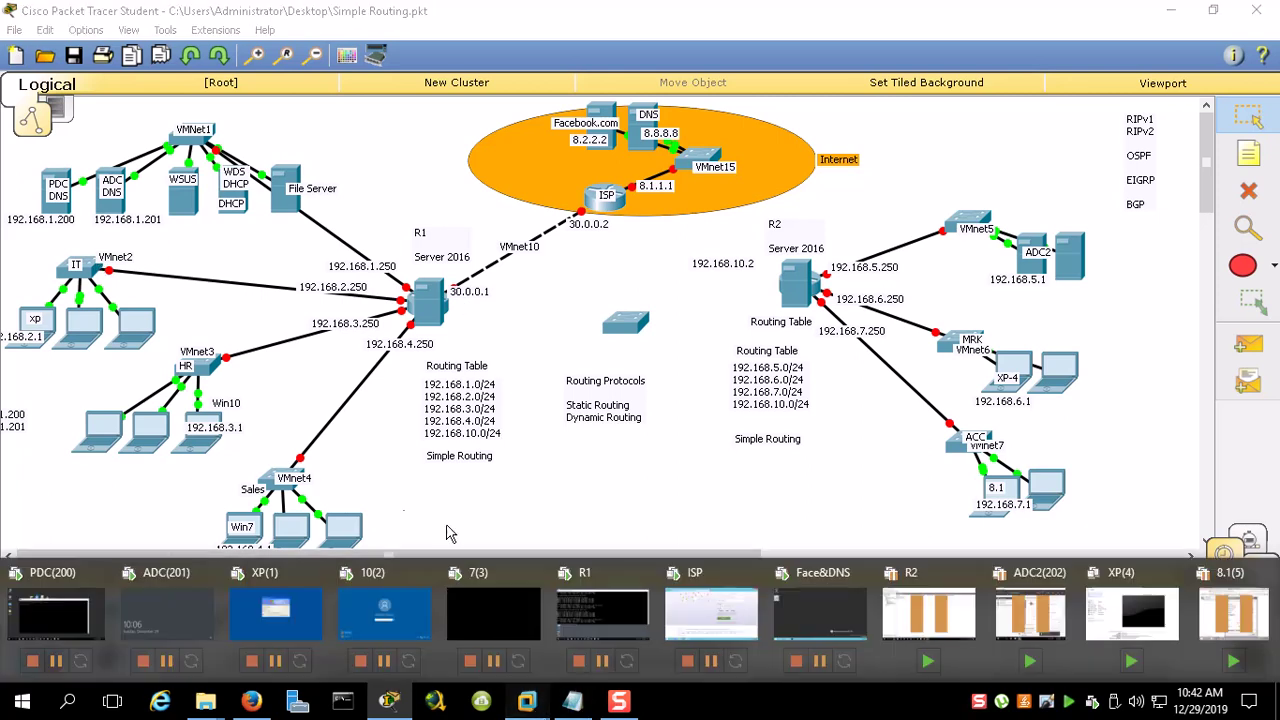
{"action": "left_click", "coordinate": [90, 606]}
{"action": "type", "text": "p"}
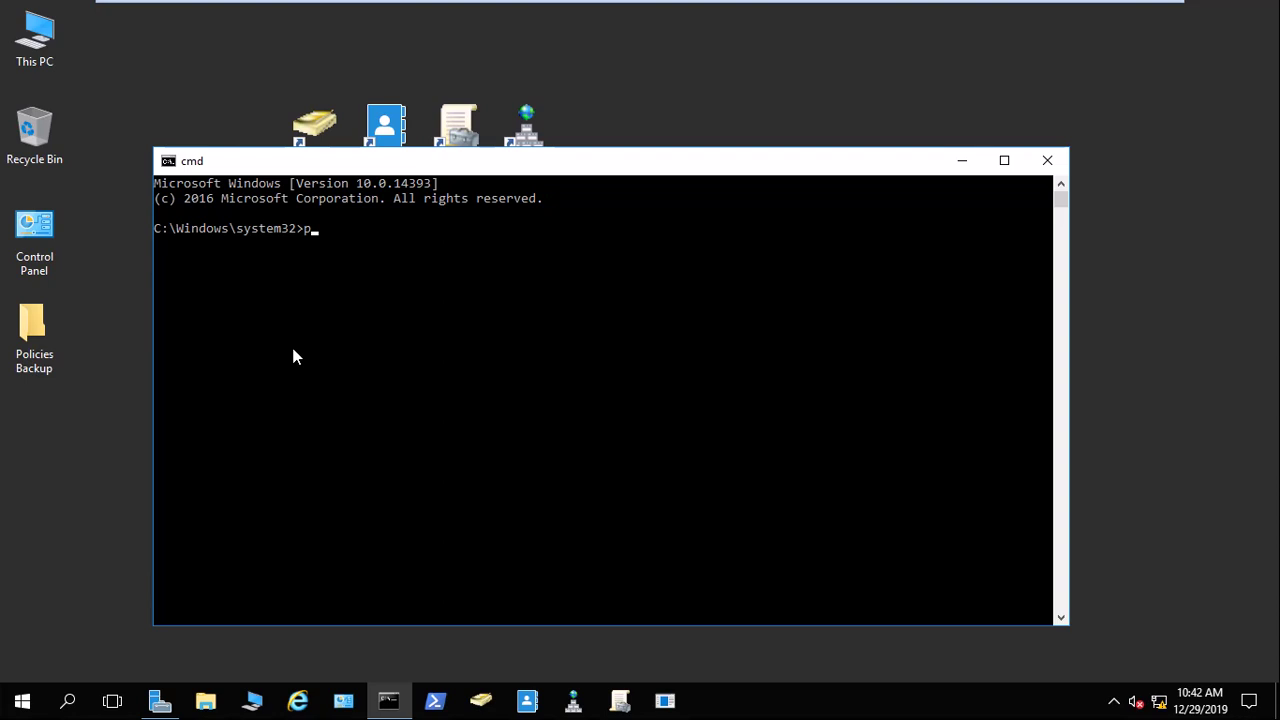
{"action": "type", "text": "ing 192.168.1.250"}
{"action": "key", "text": "Return"}
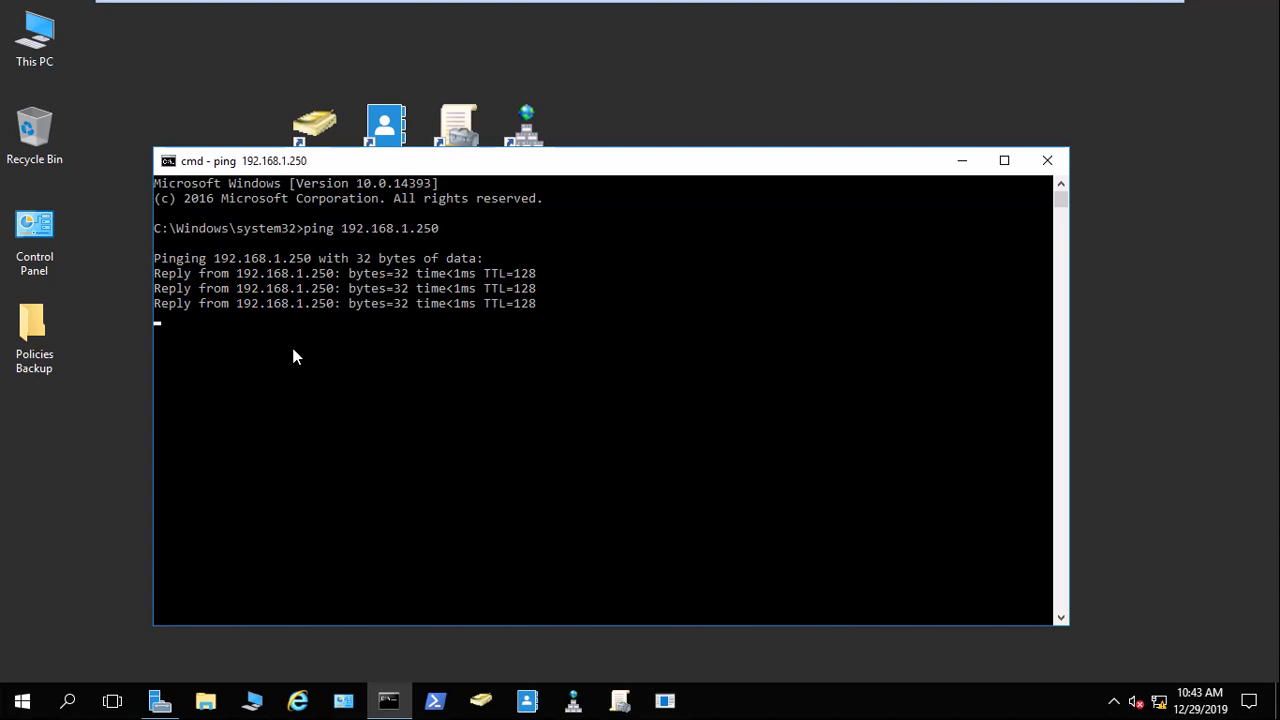
Ping 30.0.0.1 and 8.8.8.8 from the PDC command prompt to test routing to the outside
{"action": "key", "text": "Up"}
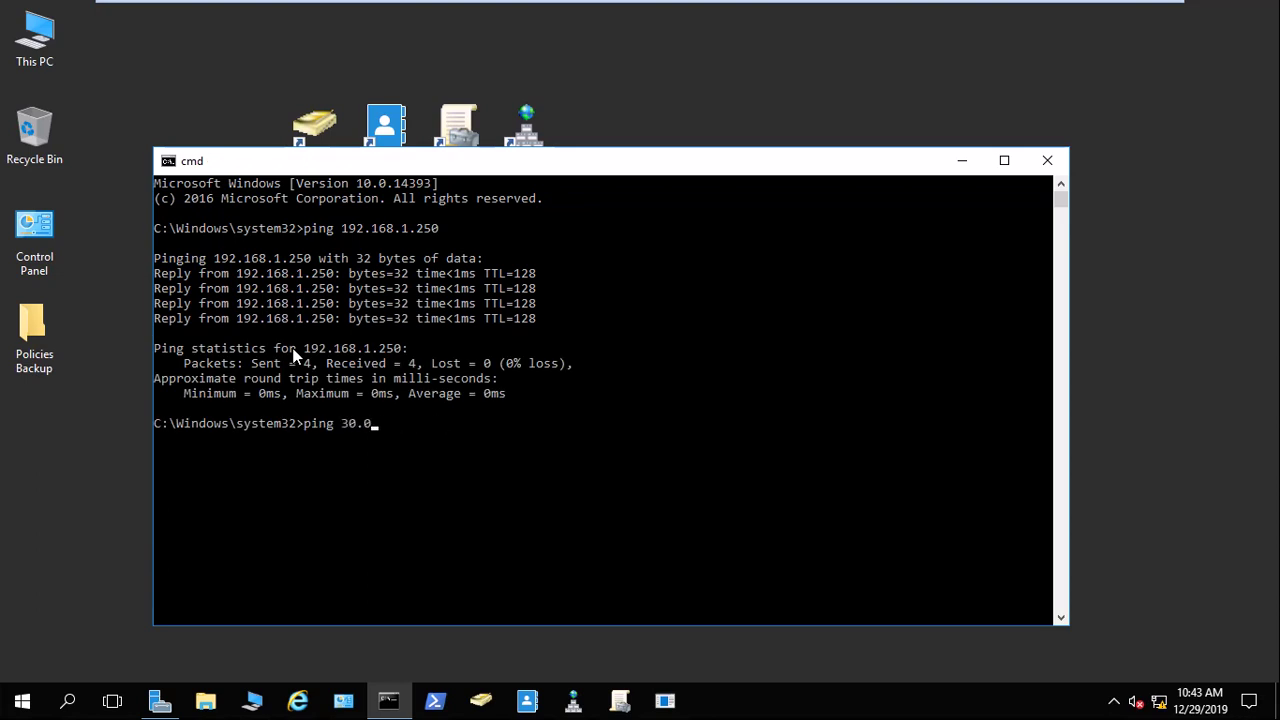
{"action": "key", "text": "Return"}
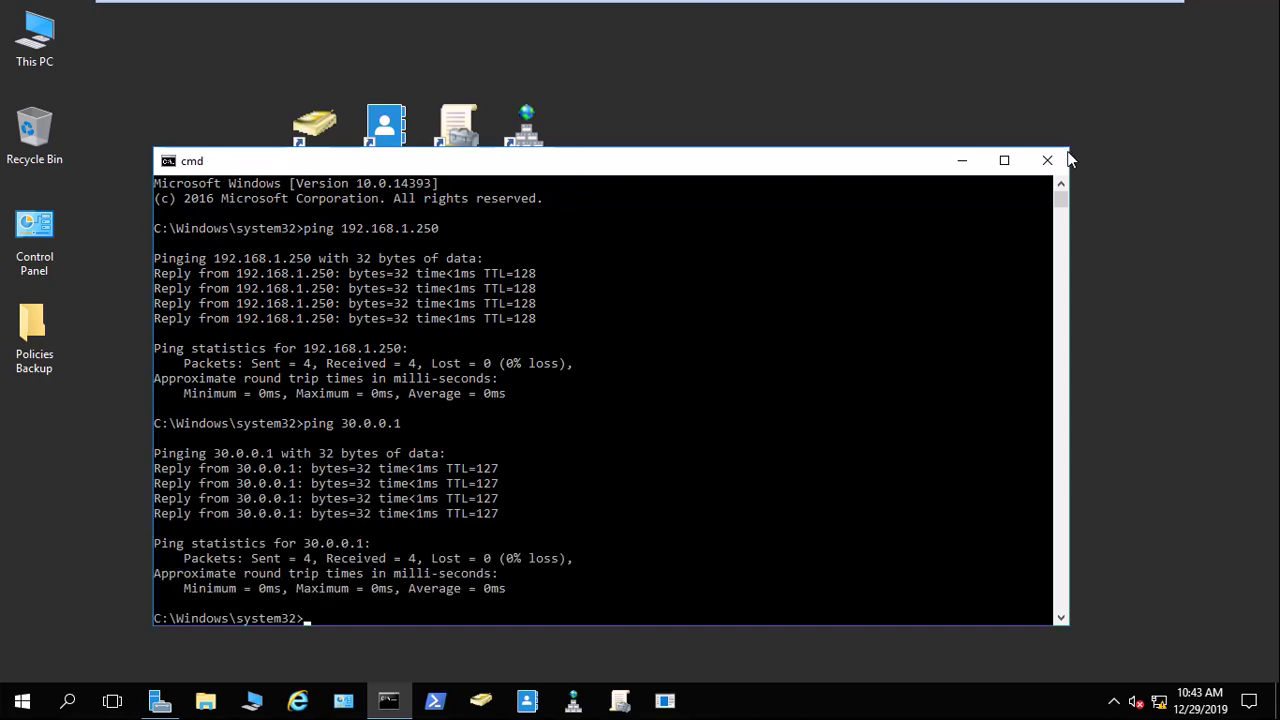
{"action": "key", "text": "Up"}
{"action": "key", "text": "BackSpace"}
{"action": "key", "text": "Return"}
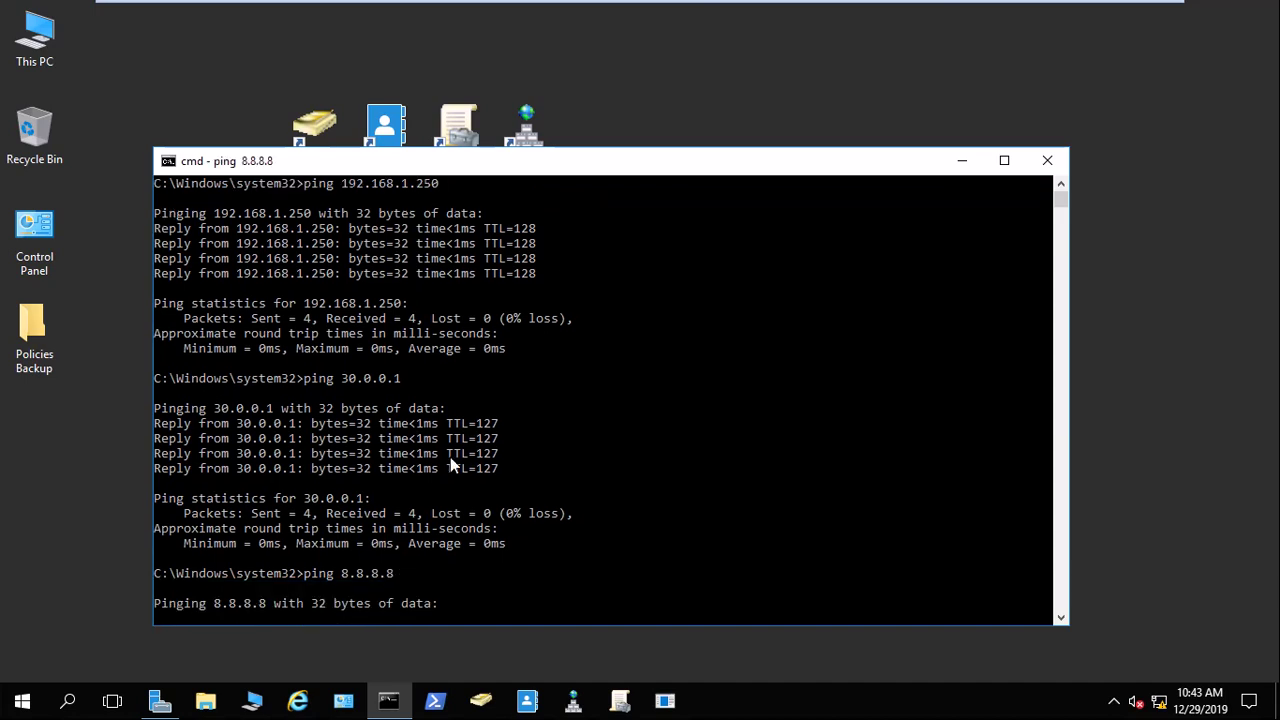
{"action": "scroll", "coordinate": [771, 358], "scroll_direction": "down", "scroll_amount": 2}
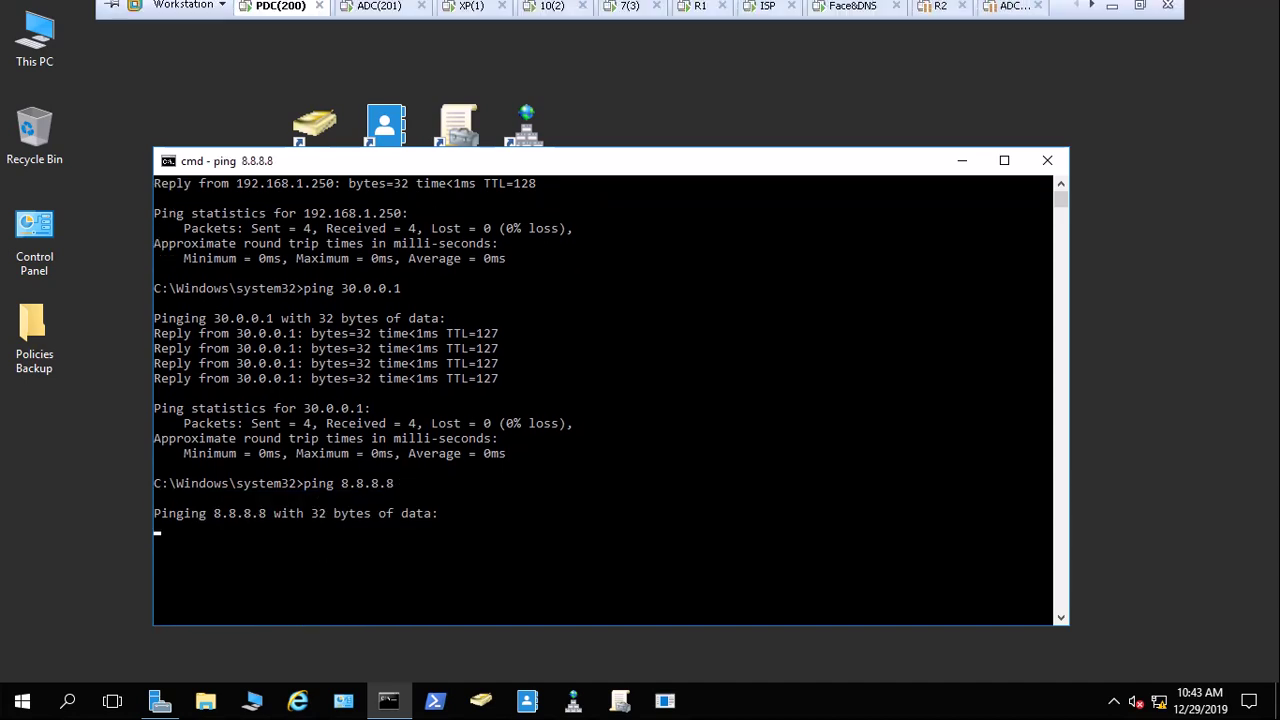
Switch to the R1 virtual machine and close its command prompt window
{"action": "left_click", "coordinate": [1110, 16]}
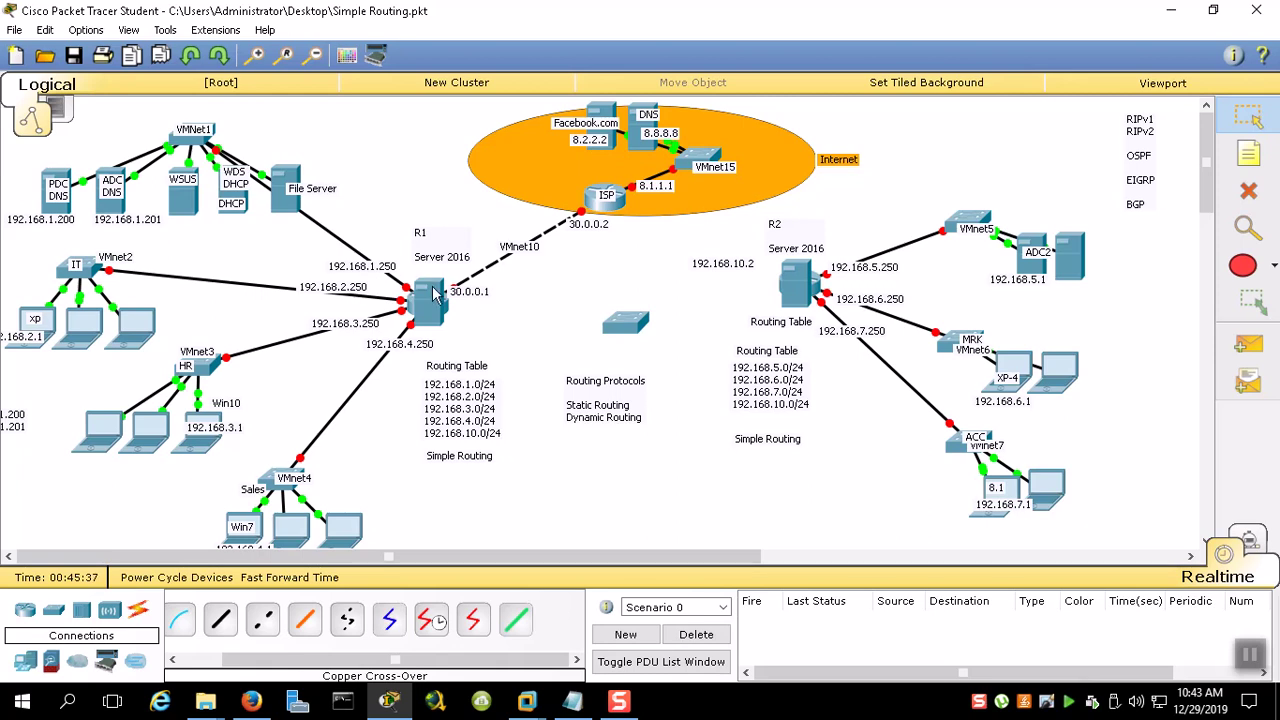
{"action": "mouse_move", "coordinate": [531, 705]}
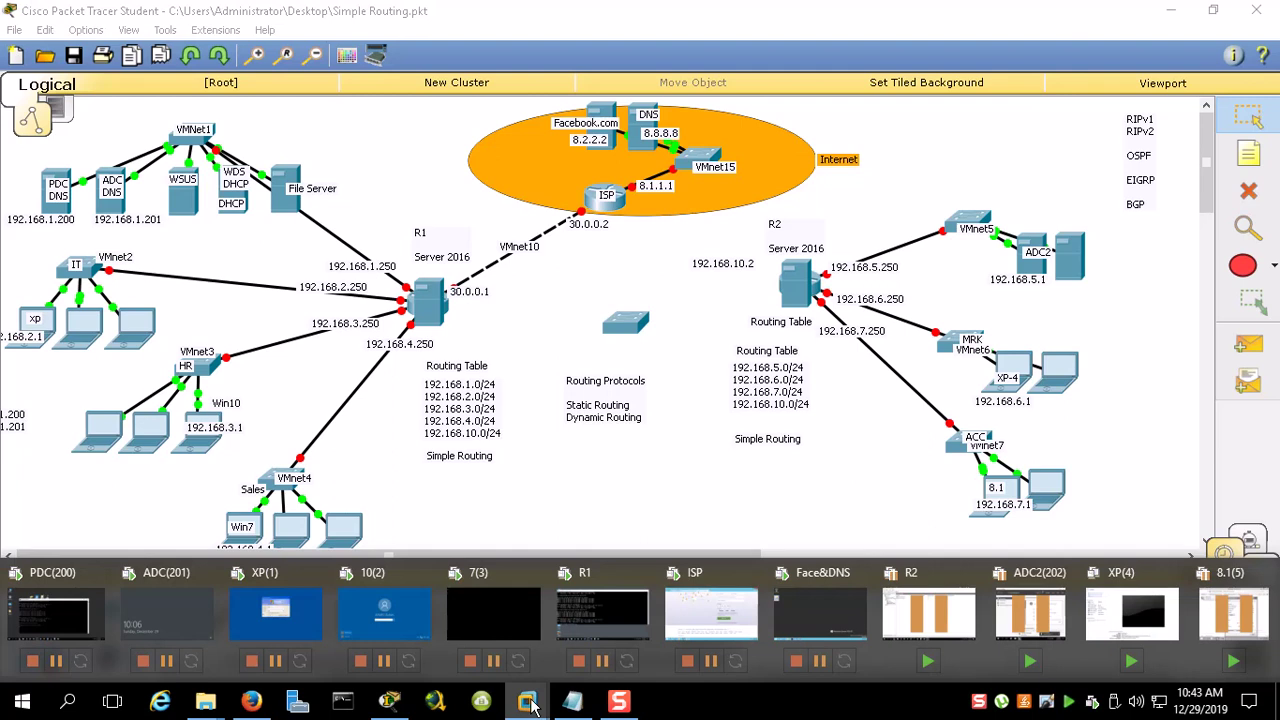
{"action": "left_click", "coordinate": [607, 600]}
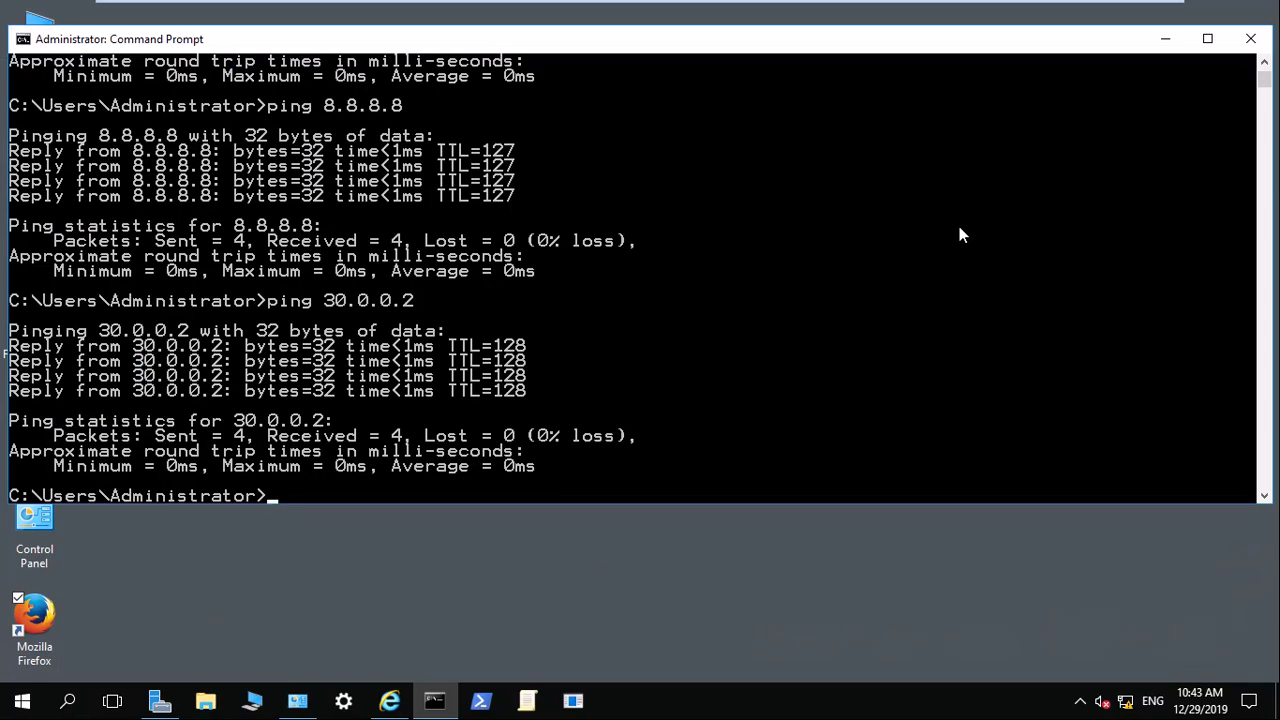
{"action": "left_click", "coordinate": [1262, 40]}
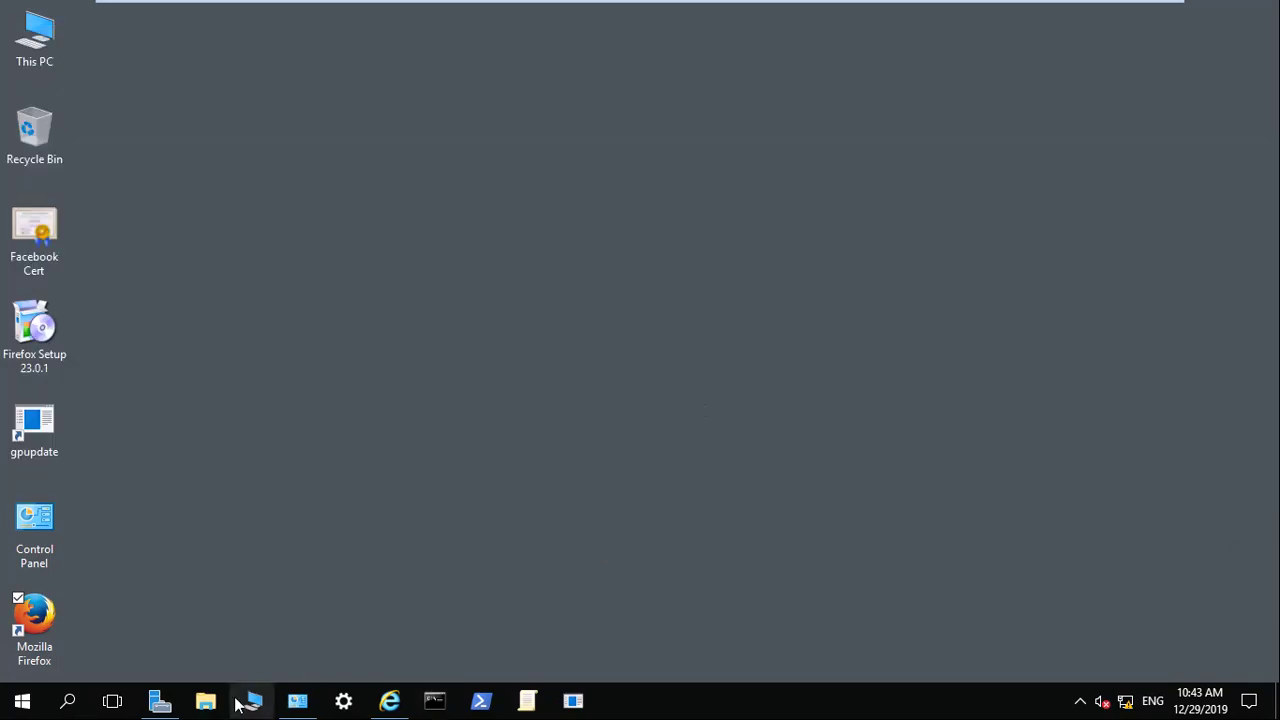
Open the Routing and Remote Access console on R1 from Server Manager
{"action": "left_click", "coordinate": [160, 700]}
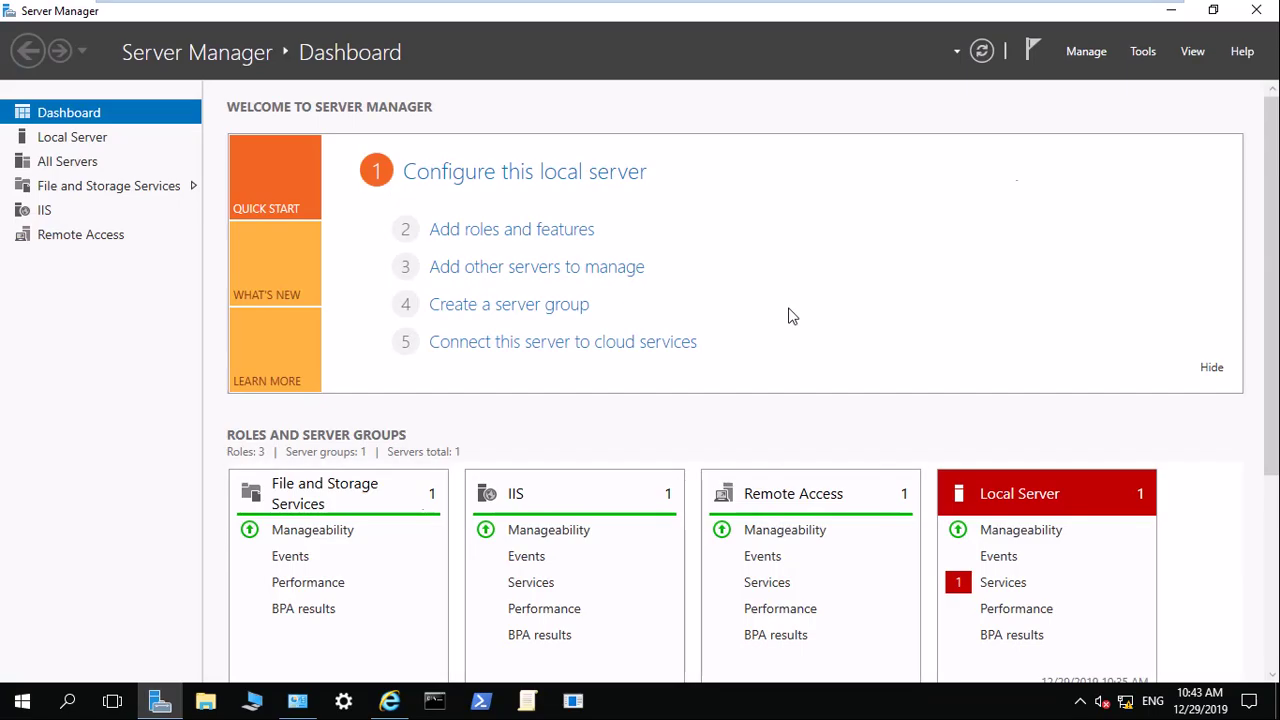
{"action": "left_click", "coordinate": [1143, 52]}
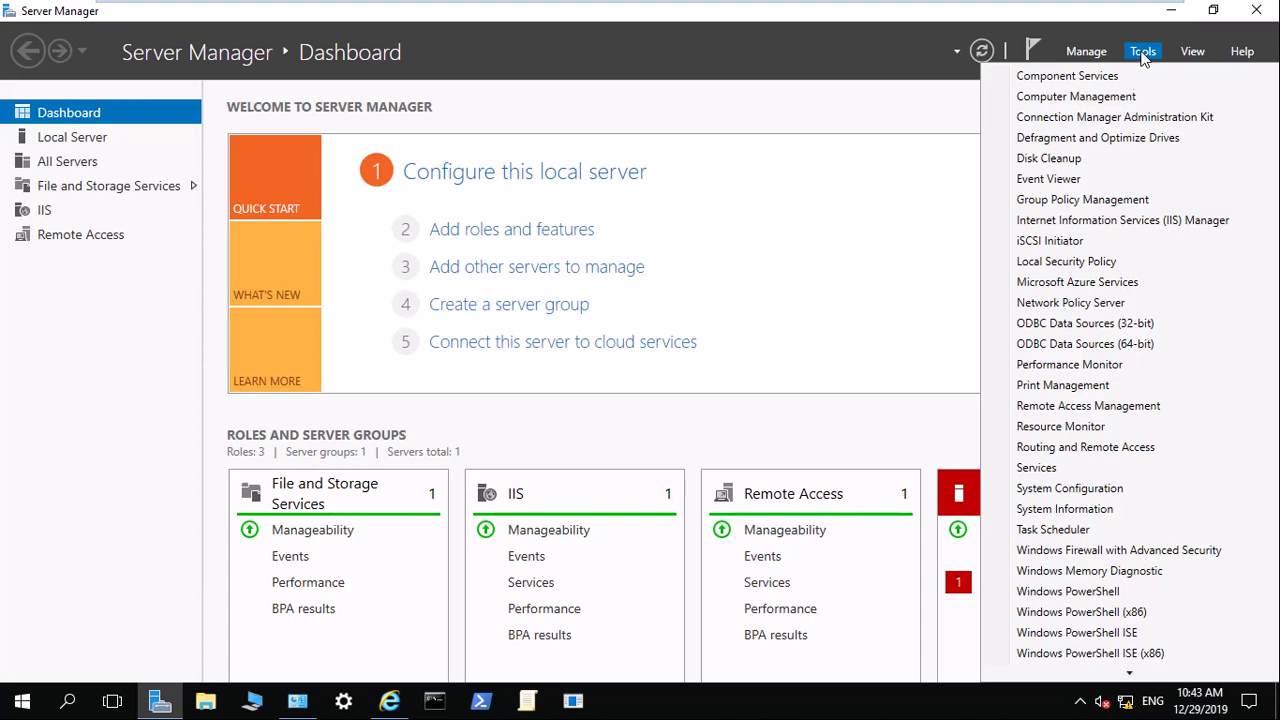
{"action": "scroll", "coordinate": [1116, 164], "scroll_direction": "down", "scroll_amount": 1}
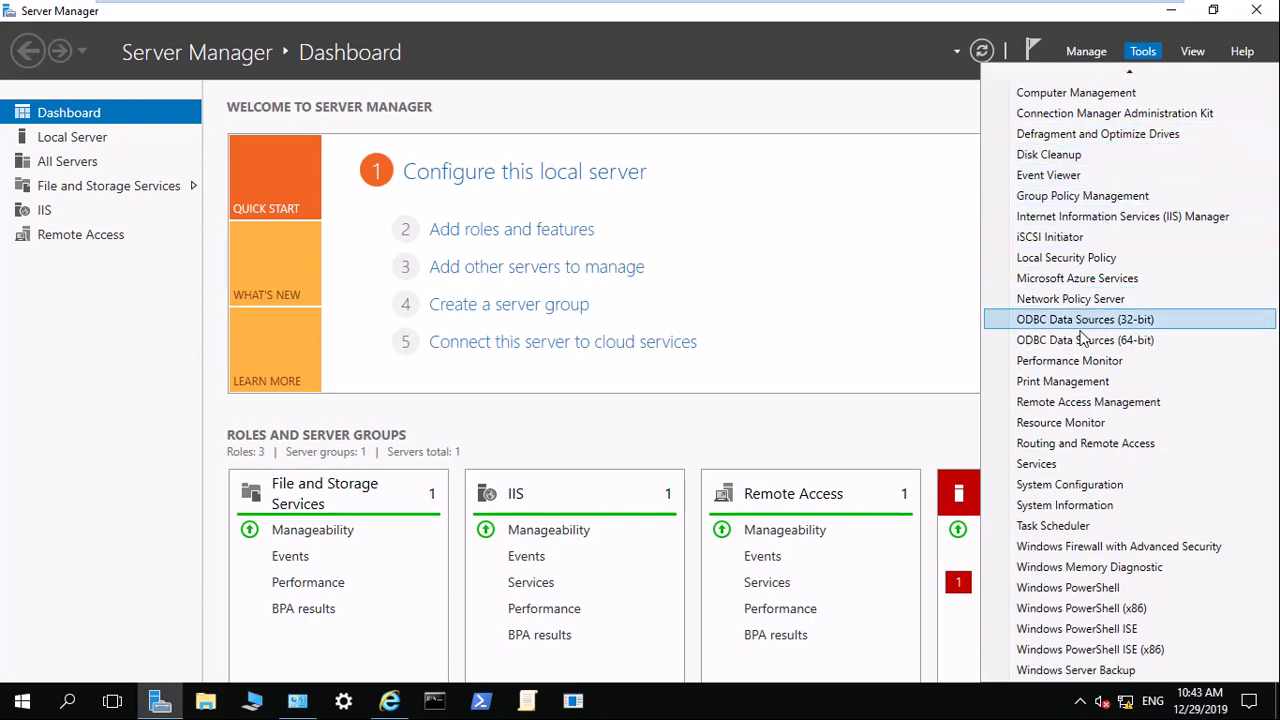
{"action": "left_click", "coordinate": [1088, 443]}
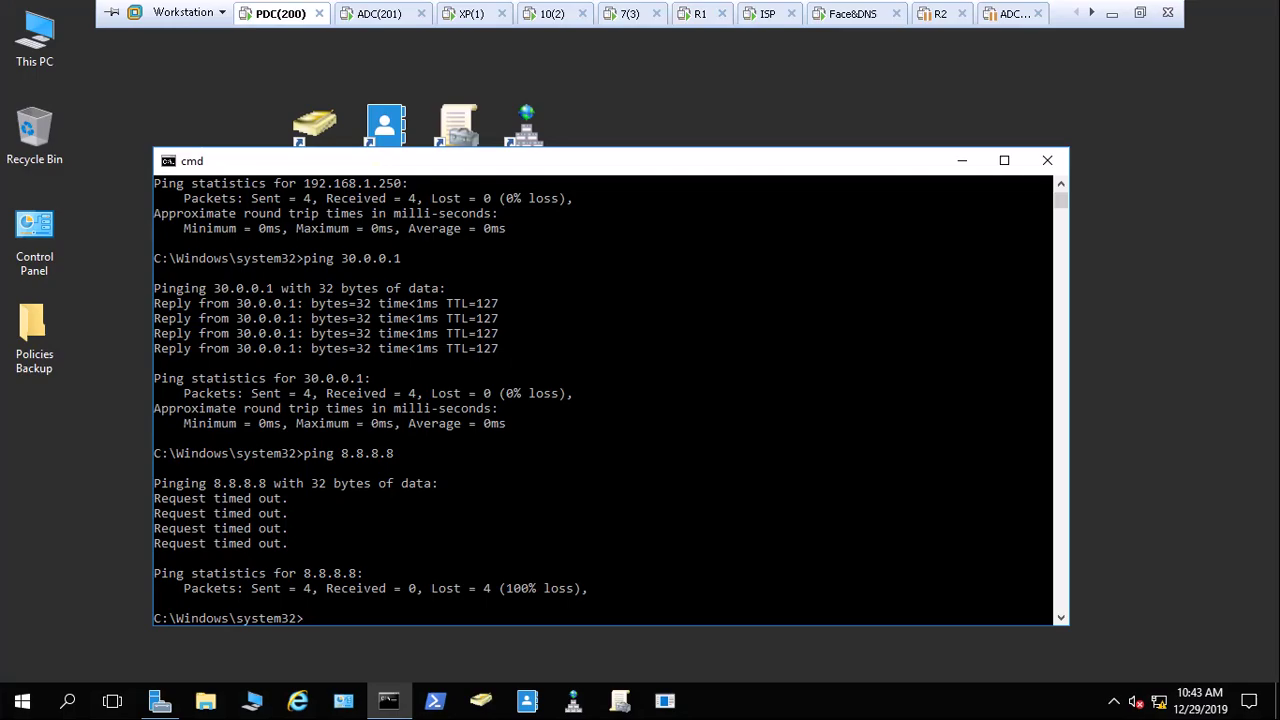
Switch to the PDC virtual machine and start a continuous ping to 8.8.8.8 with the -t option
{"action": "left_click", "coordinate": [272, 8]}
{"action": "key", "text": "Up"}
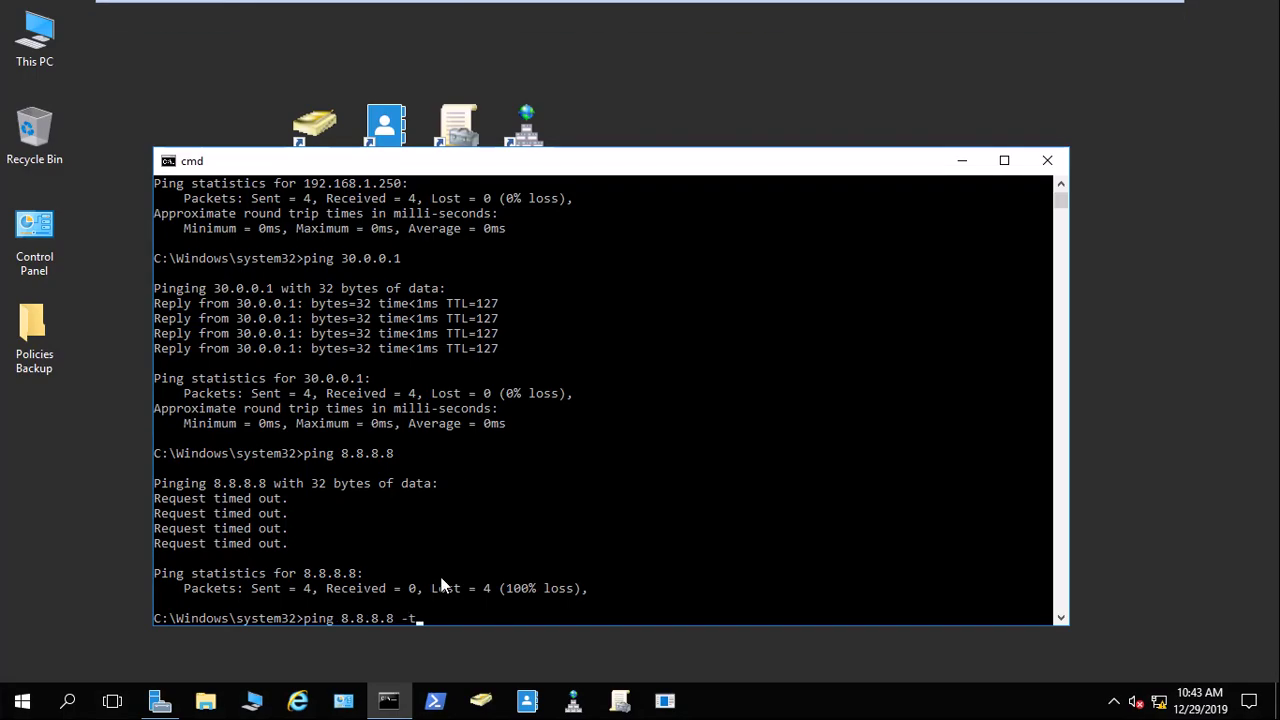
{"action": "type", "text": "-t"}
{"action": "key", "text": "Return"}
{"action": "right_click", "coordinate": [396, 712]}
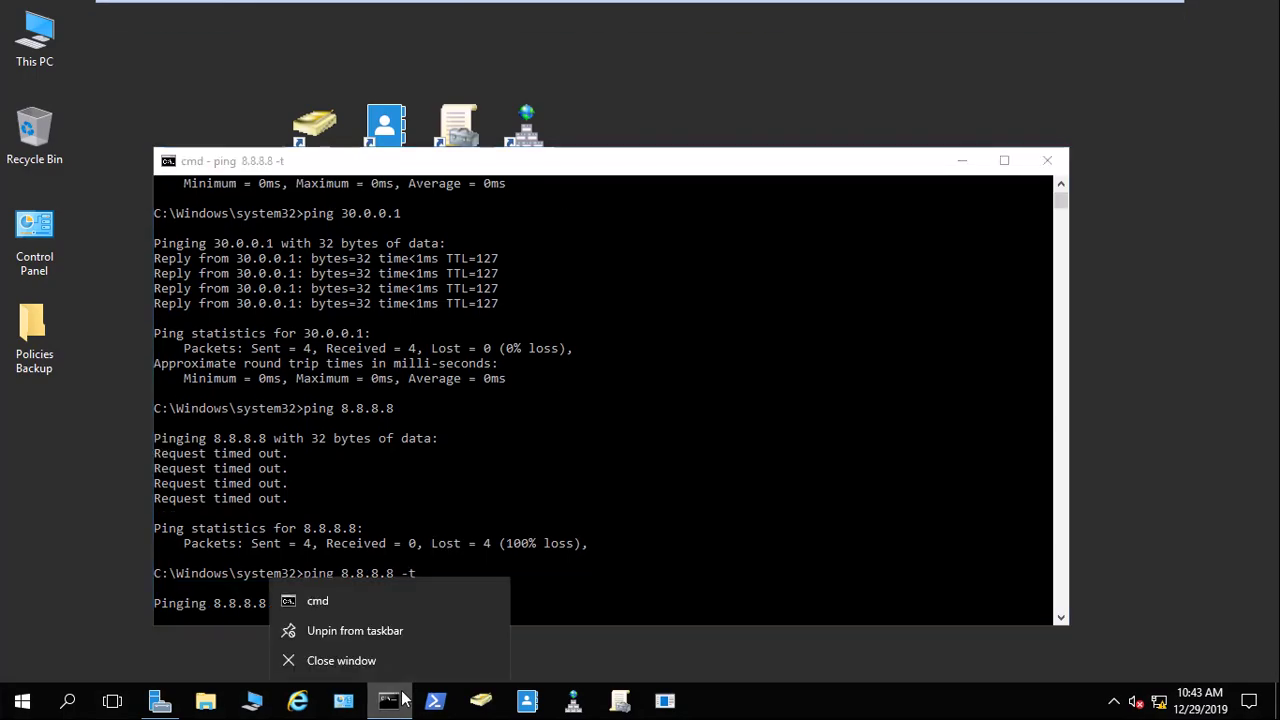
{"action": "left_click", "coordinate": [357, 605]}
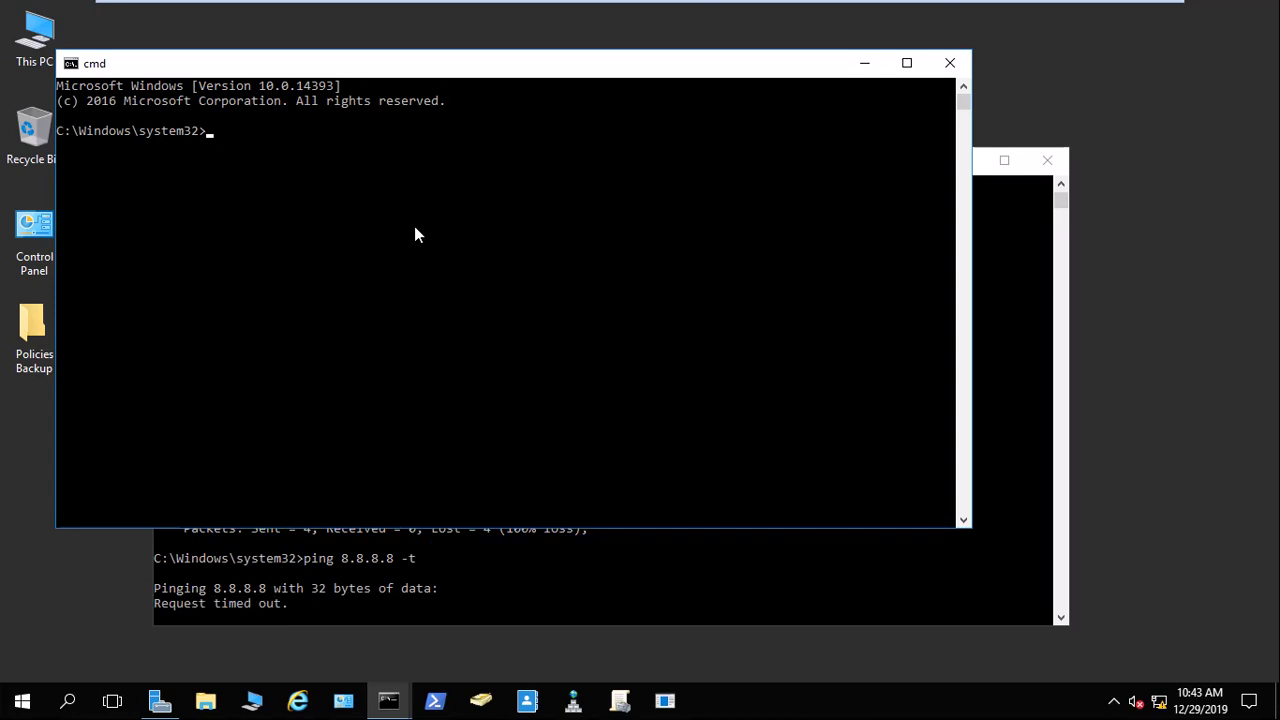
{"action": "type", "text": "ping"}
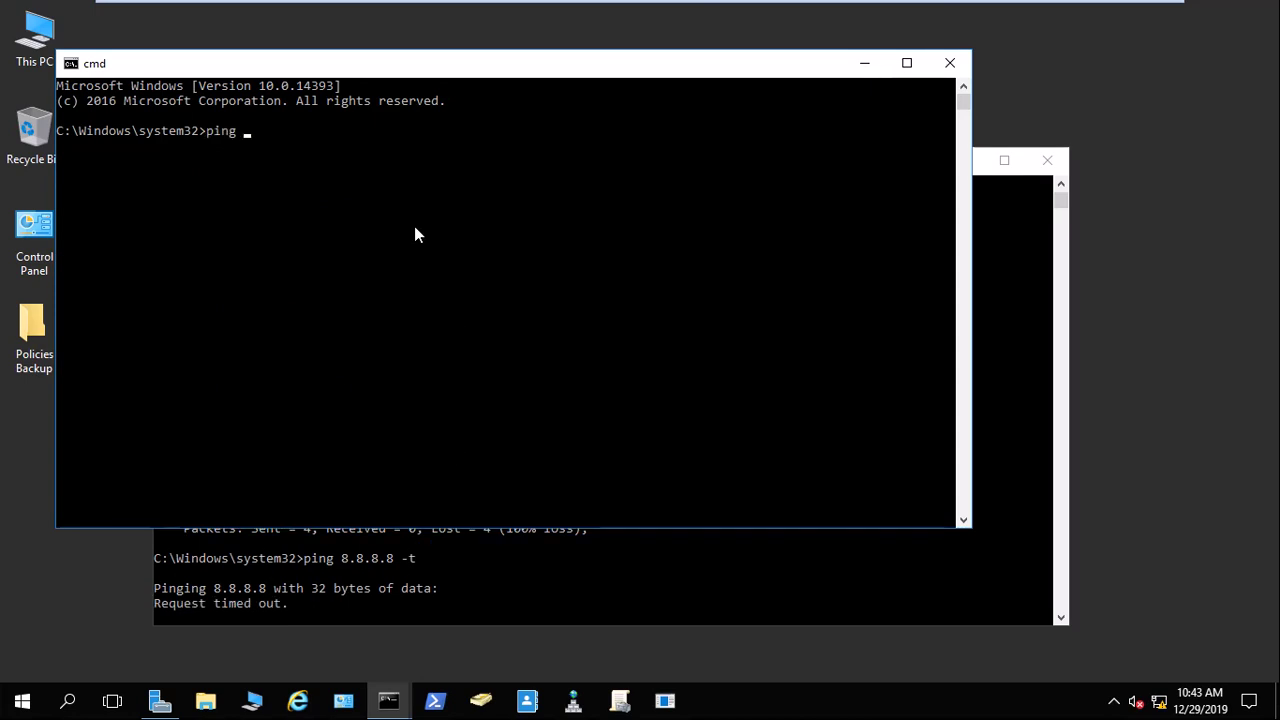
{"action": "type", "text": " www.facebo"}
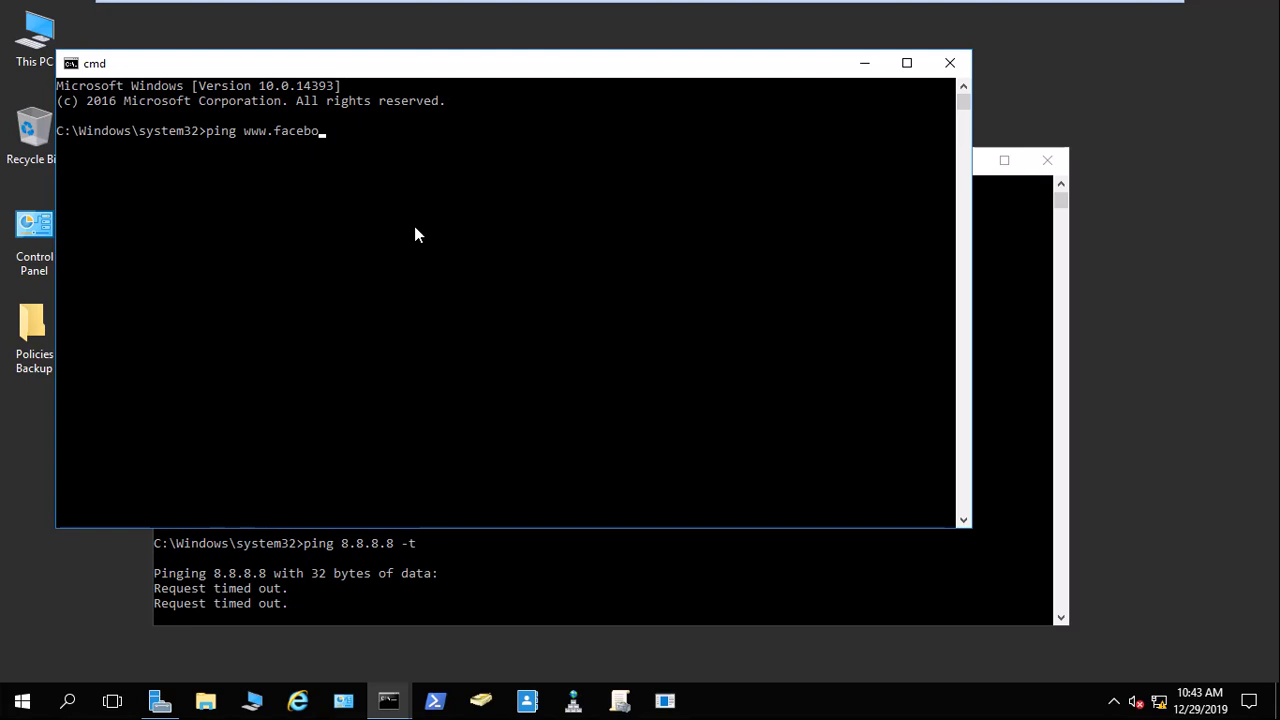
{"action": "type", "text": "ok.com -t"}
{"action": "key", "text": "Return"}
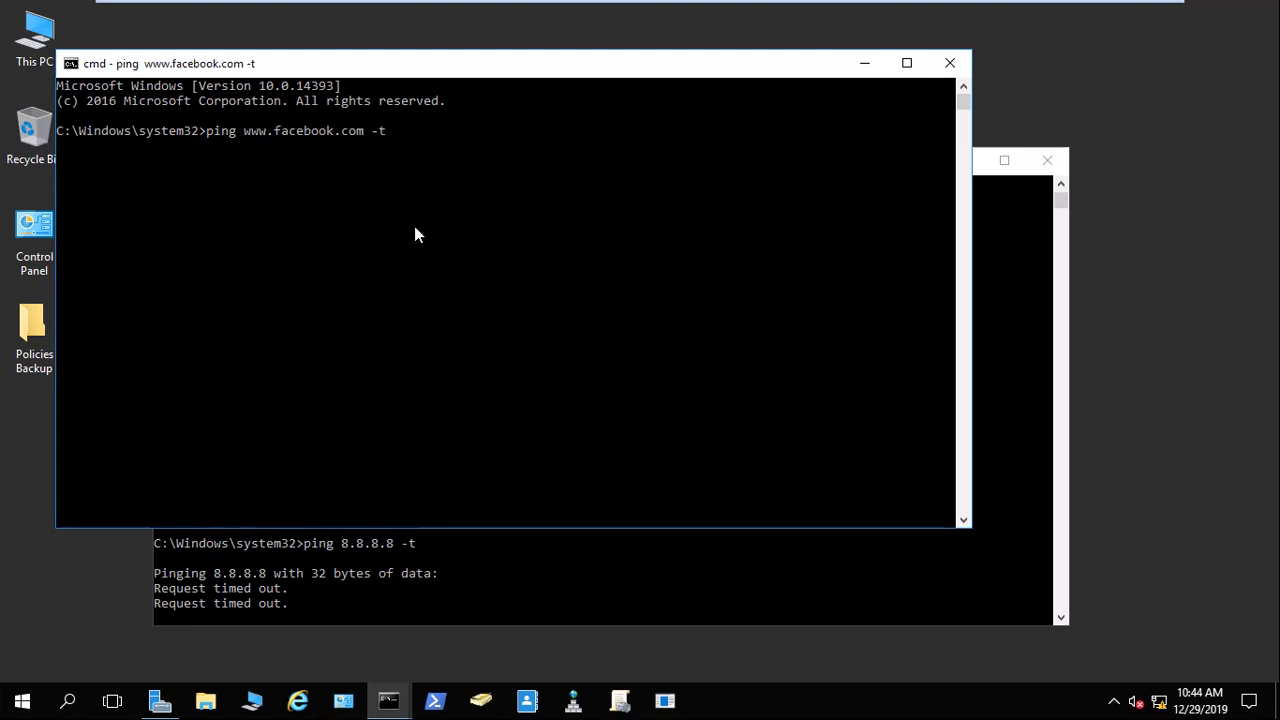
{"action": "left_click", "coordinate": [527, 577]}
Switch to the R1 virtual machine and refresh the DHCP Relay Agent and IPv4 General interface lists to check the ISP connection
{"action": "mouse_move", "coordinate": [640, 3]}
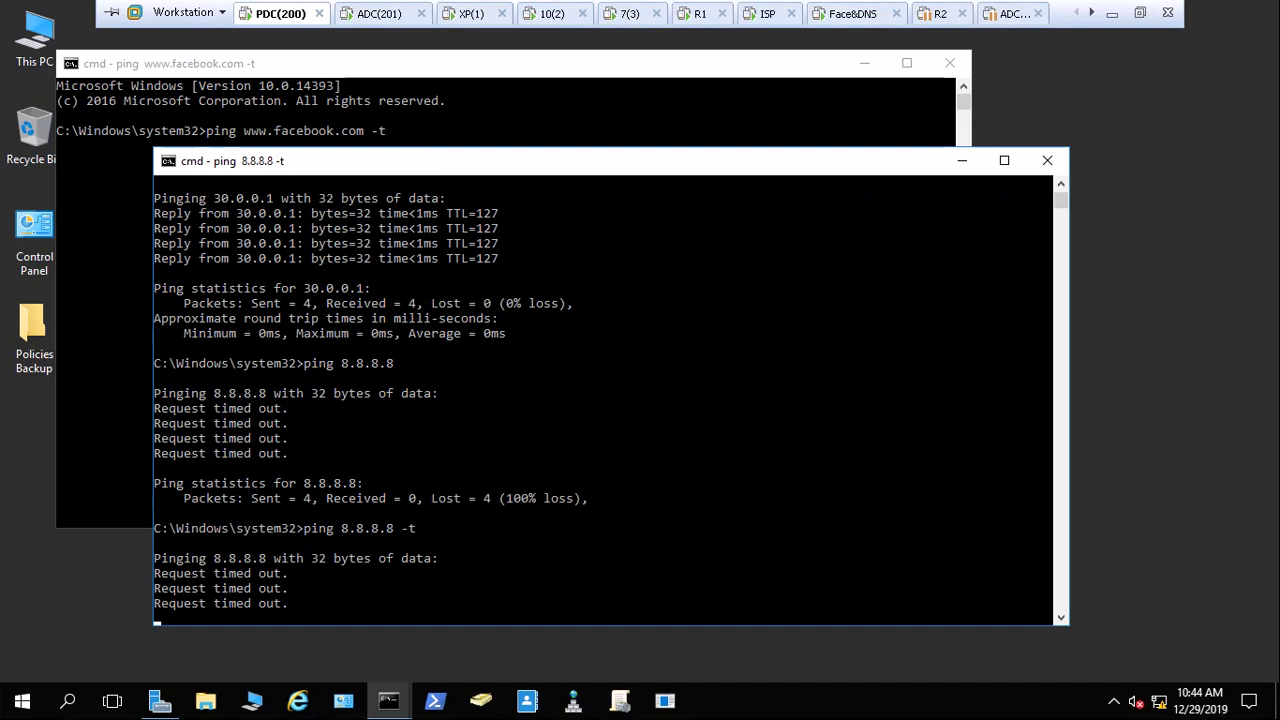
{"action": "left_click", "coordinate": [694, 20]}
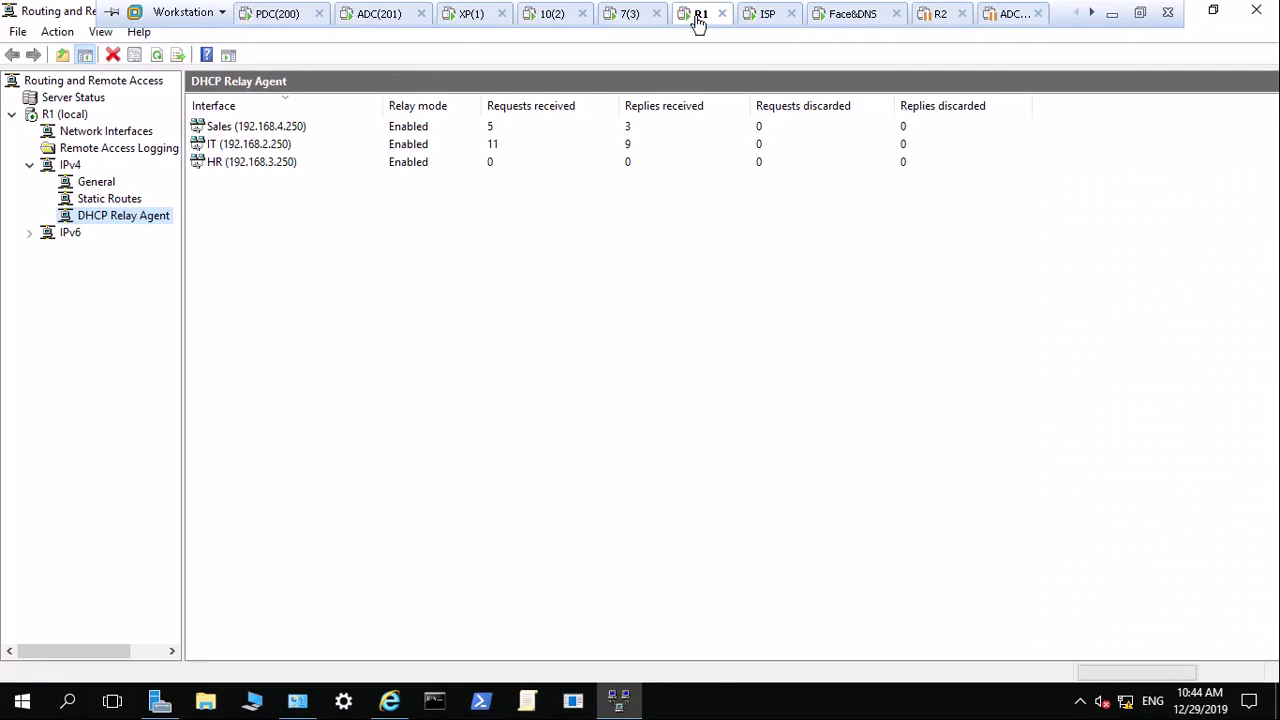
{"action": "right_click", "coordinate": [285, 254]}
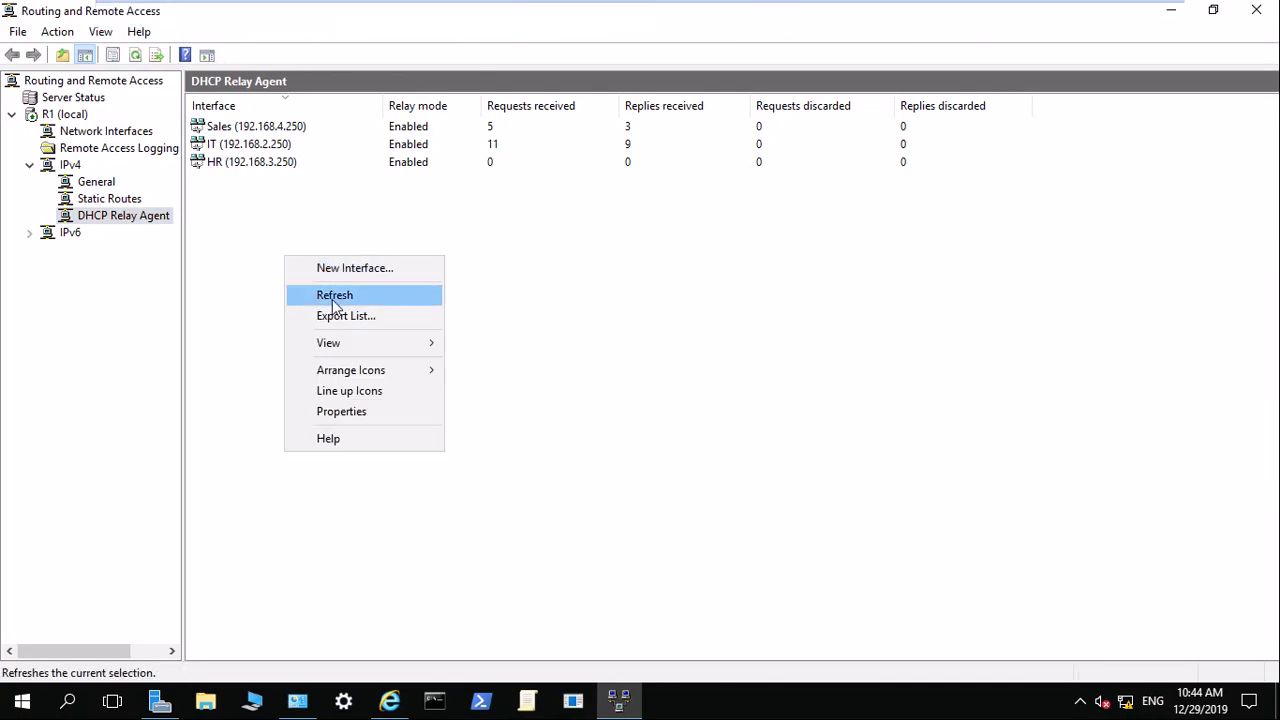
{"action": "left_click", "coordinate": [330, 293]}
{"action": "left_click", "coordinate": [119, 183]}
{"action": "right_click", "coordinate": [267, 312]}
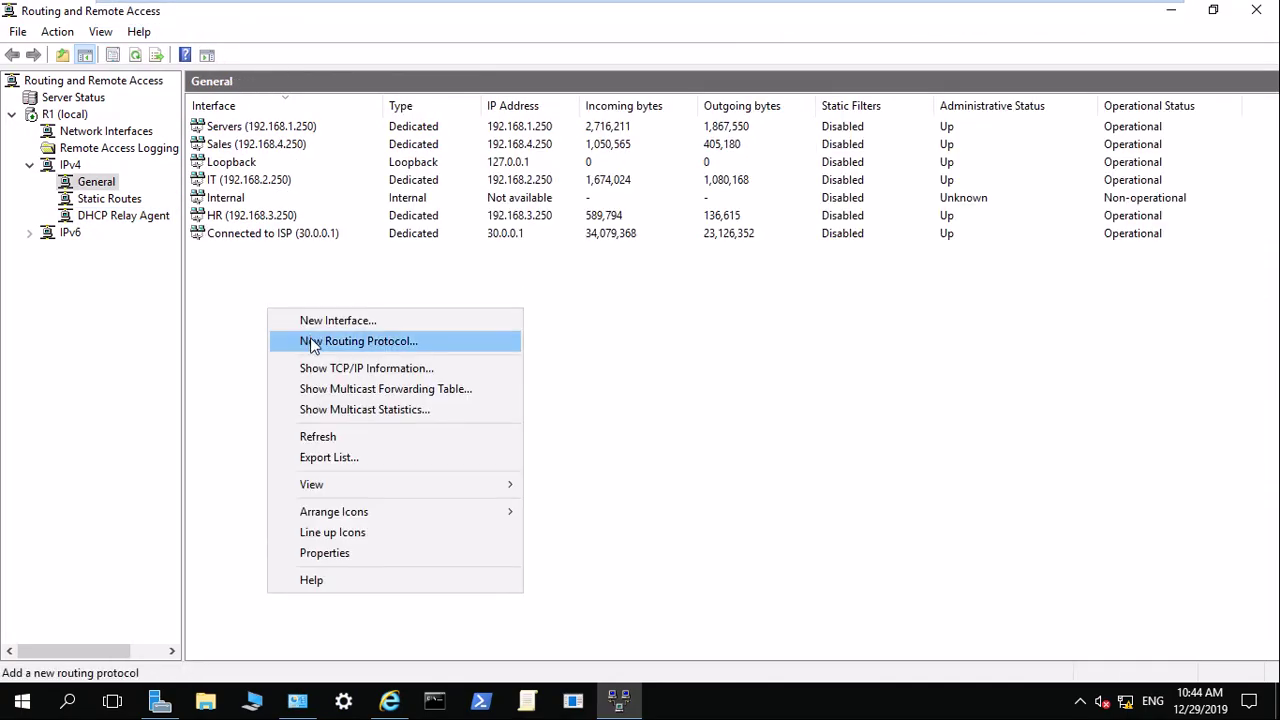
{"action": "left_click", "coordinate": [335, 436]}
{"action": "left_click", "coordinate": [285, 238]}
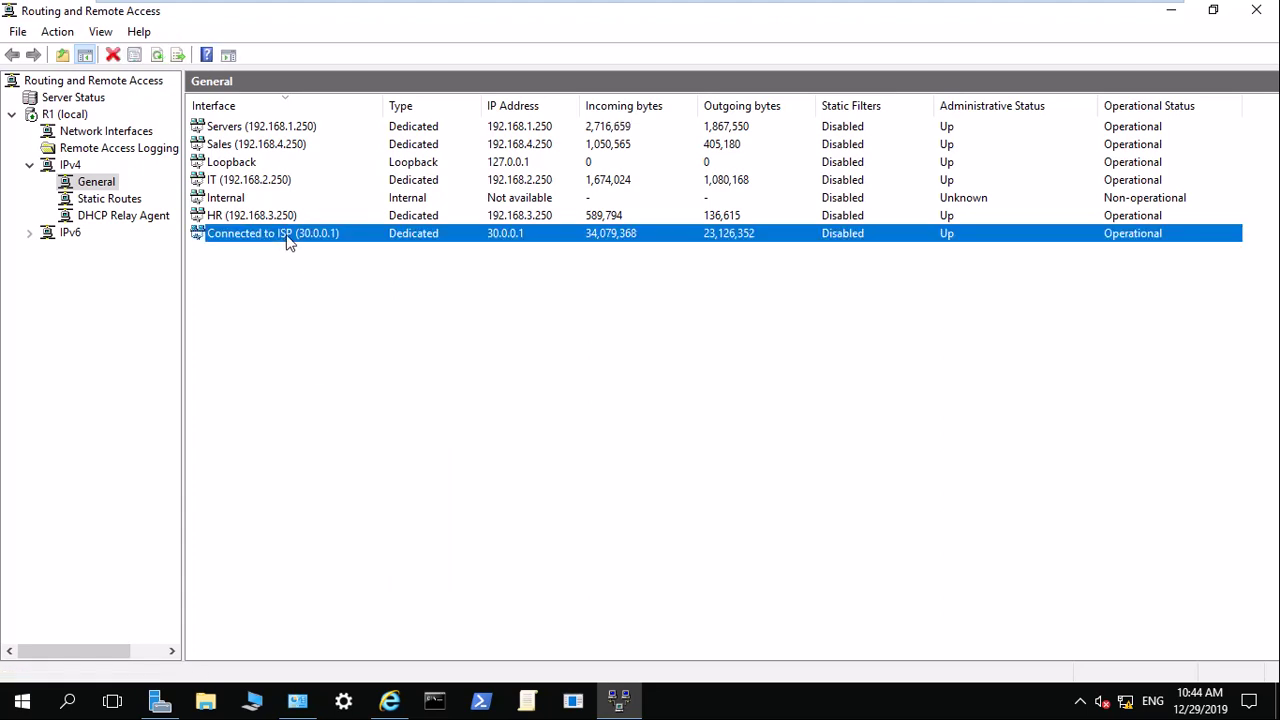
{"action": "right_click", "coordinate": [62, 116]}
{"action": "mouse_move", "coordinate": [143, 194]}
{"action": "left_click", "coordinate": [447, 279]}
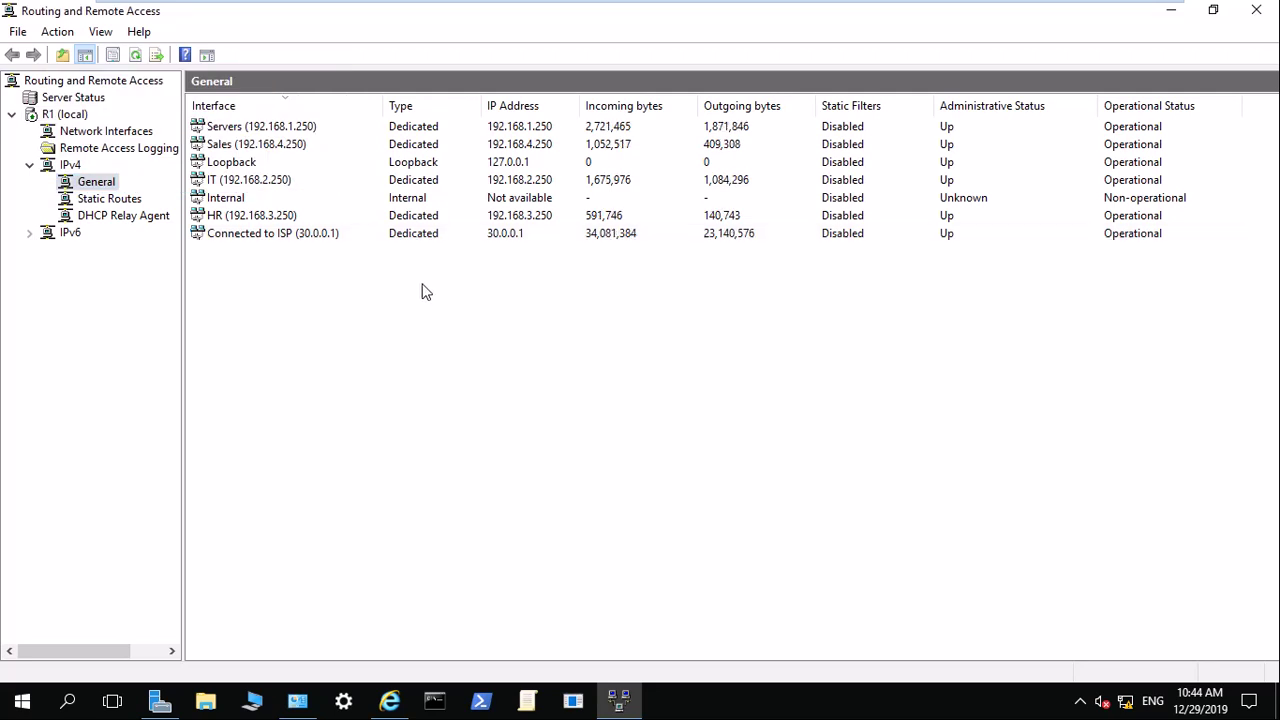
Add NAT as a new routing protocol under IPv4 on R1 and show its interface list
{"action": "right_click", "coordinate": [100, 186]}
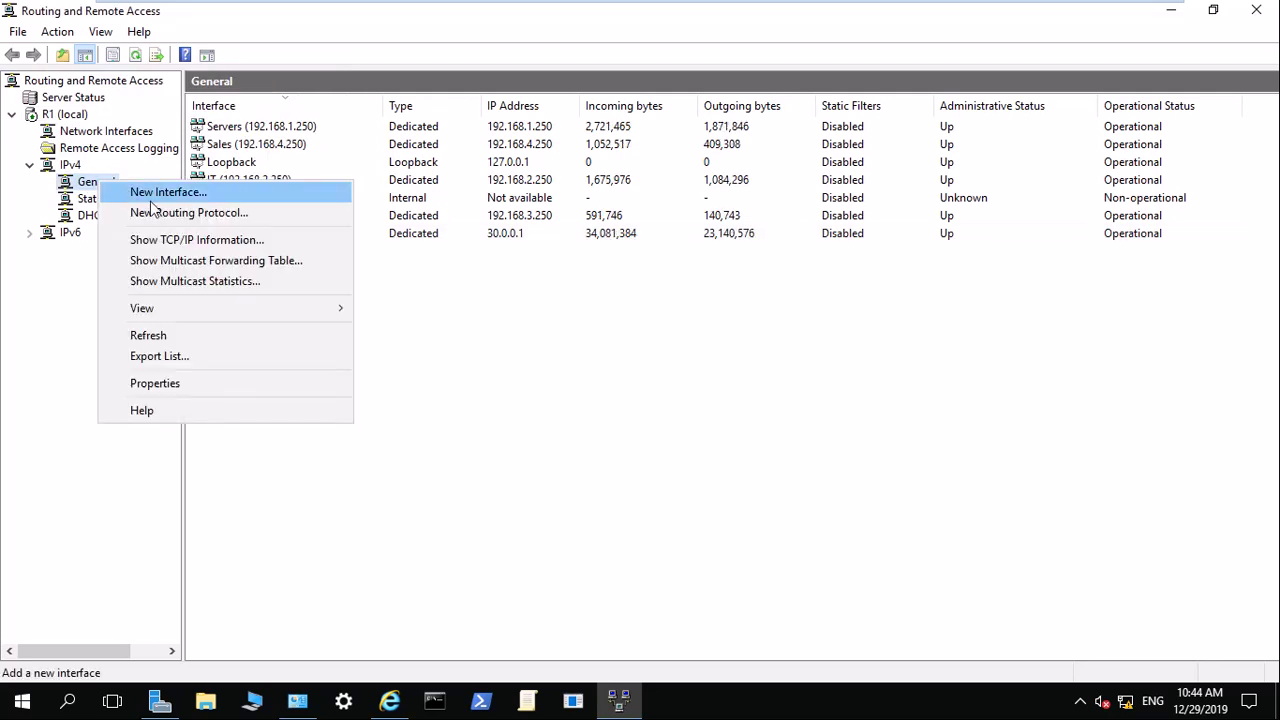
{"action": "left_click", "coordinate": [209, 213]}
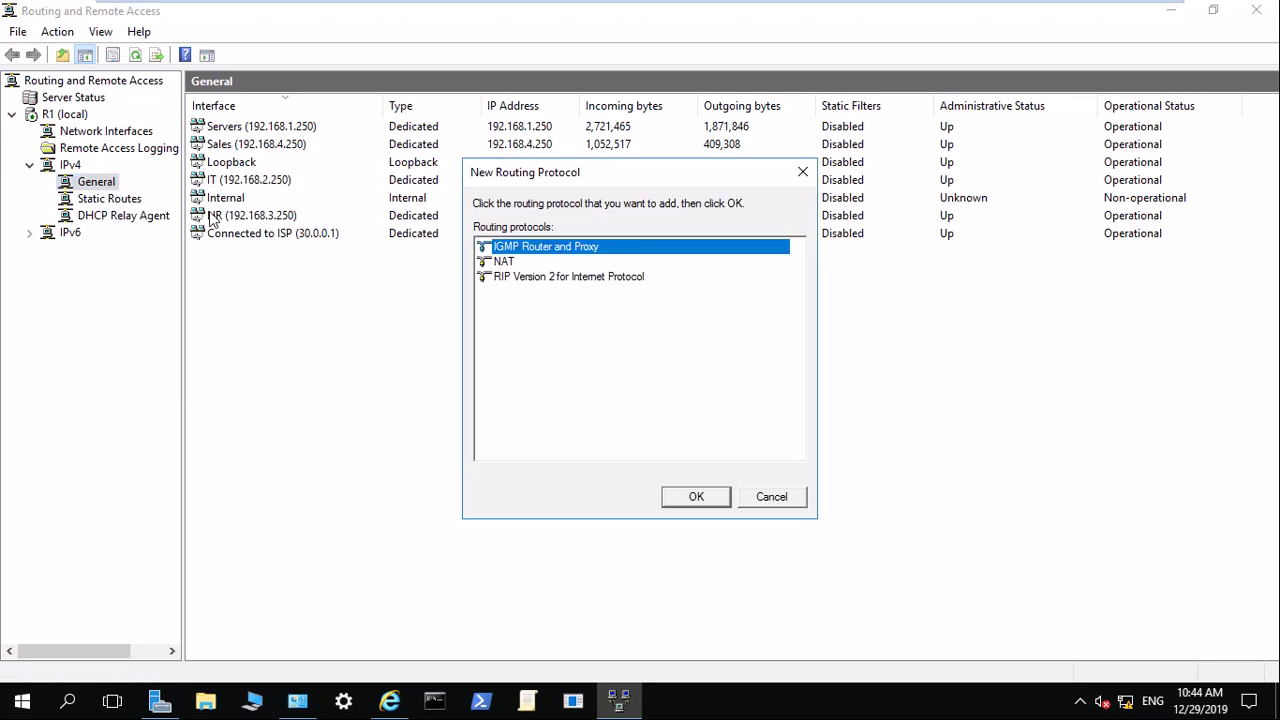
{"action": "left_click", "coordinate": [505, 262]}
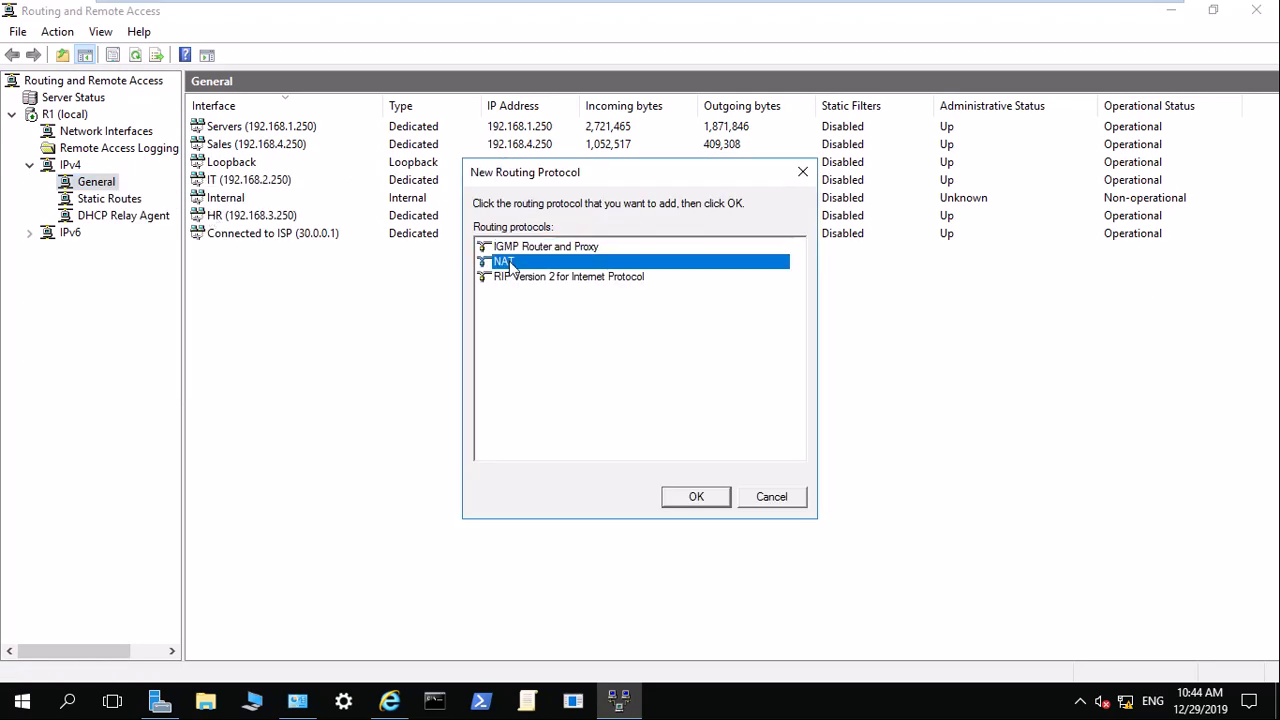
{"action": "left_click", "coordinate": [702, 497]}
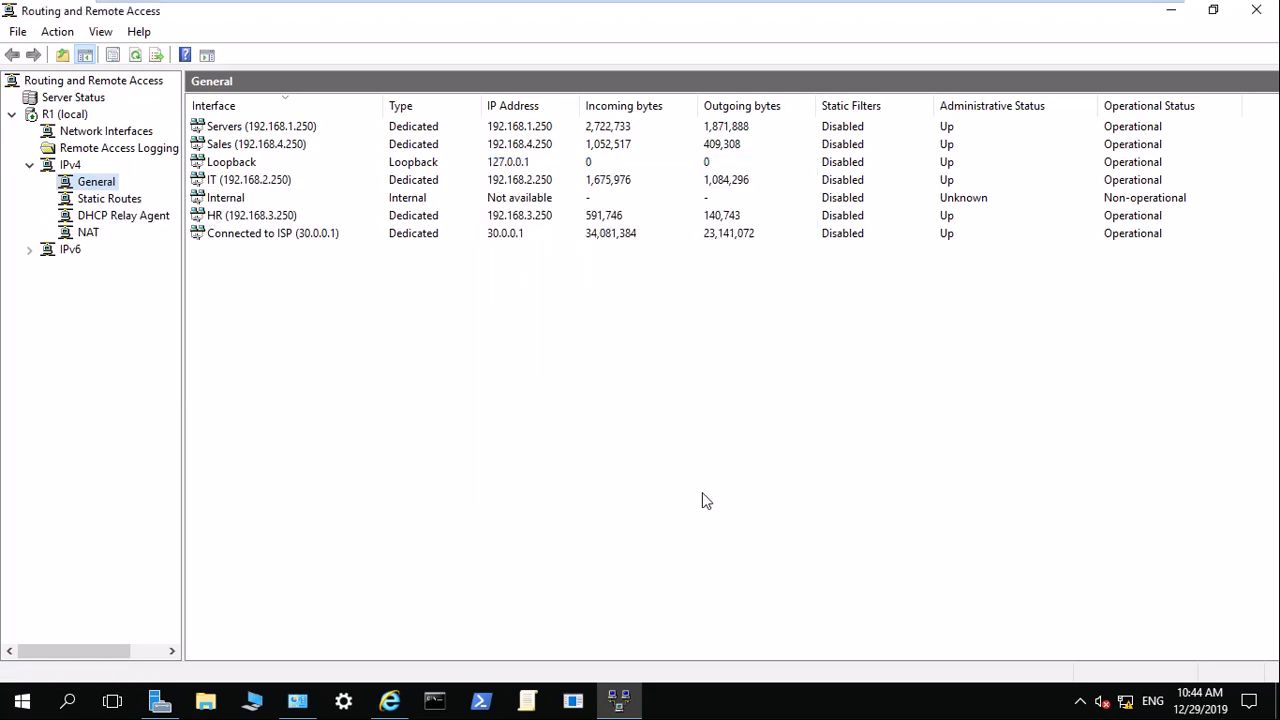
{"action": "left_click", "coordinate": [88, 232]}
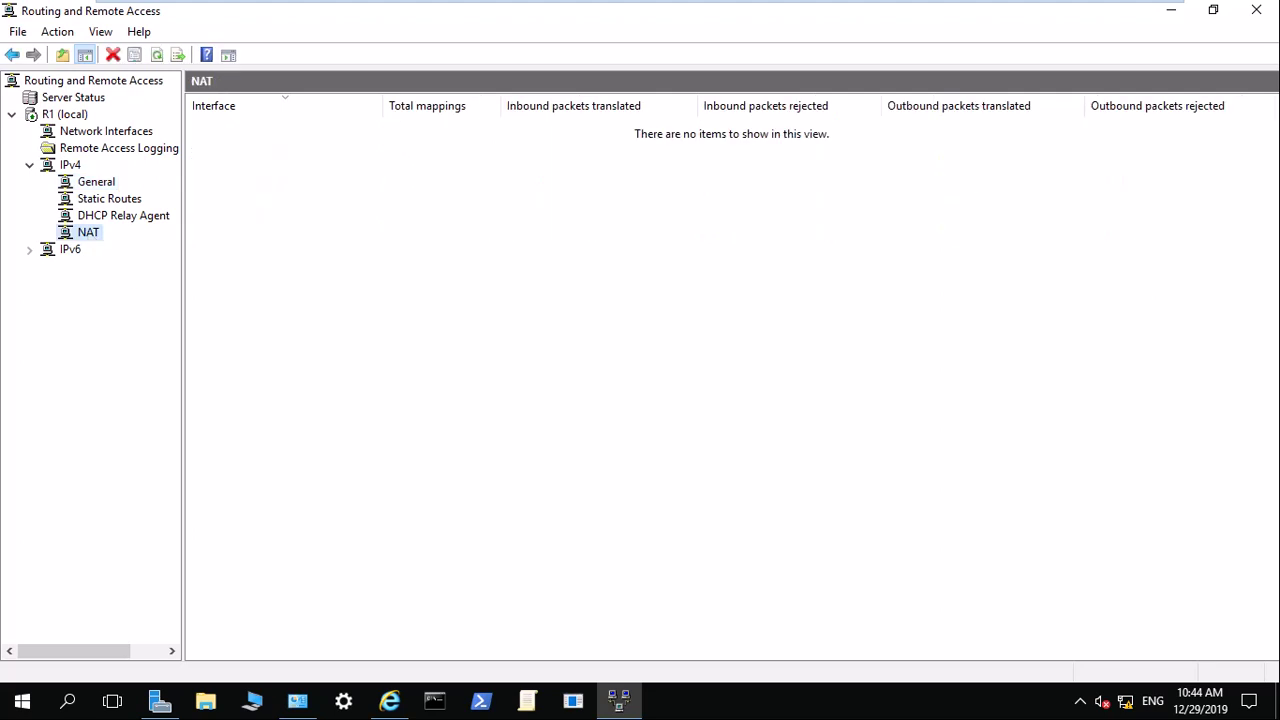
Examine R1's private networks and its 30.0.0.1 link to the ISP in the Packet Tracer diagram, and return to the R1 virtual machine
{"action": "left_click", "coordinate": [1112, 13]}
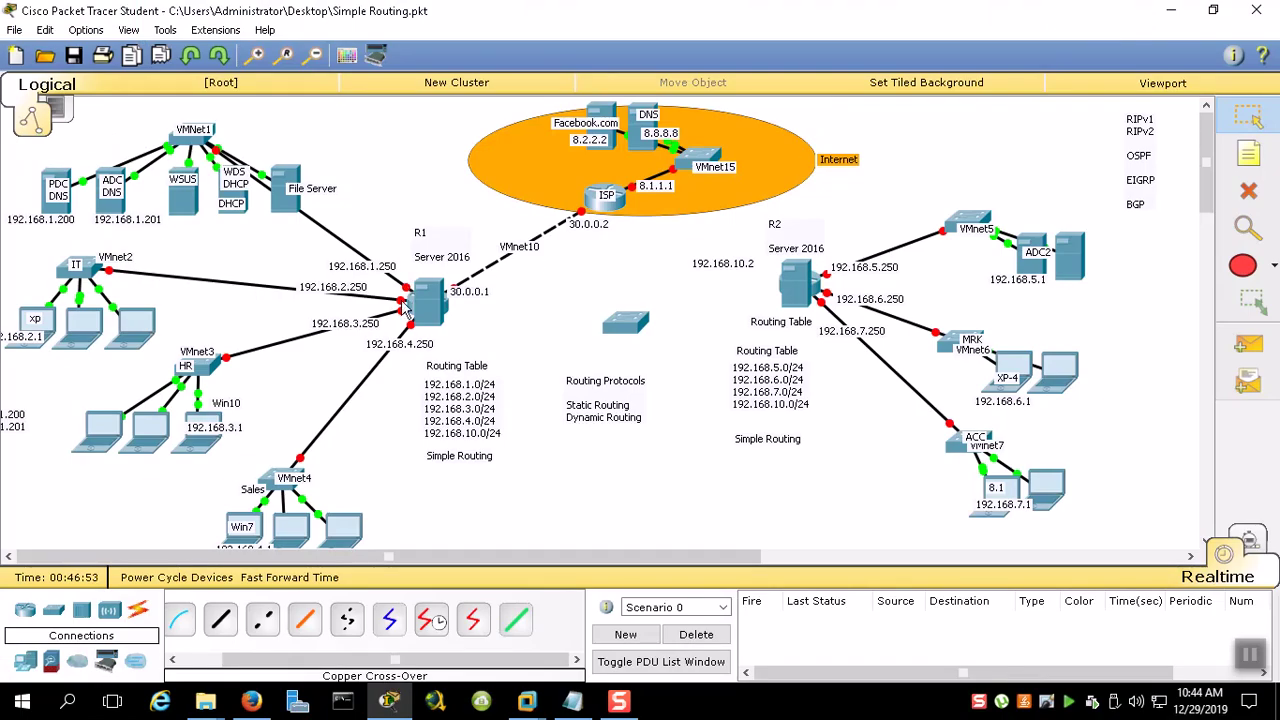
{"action": "left_click_drag", "start_coordinate": [352, 118], "coordinate": [131, 572]}
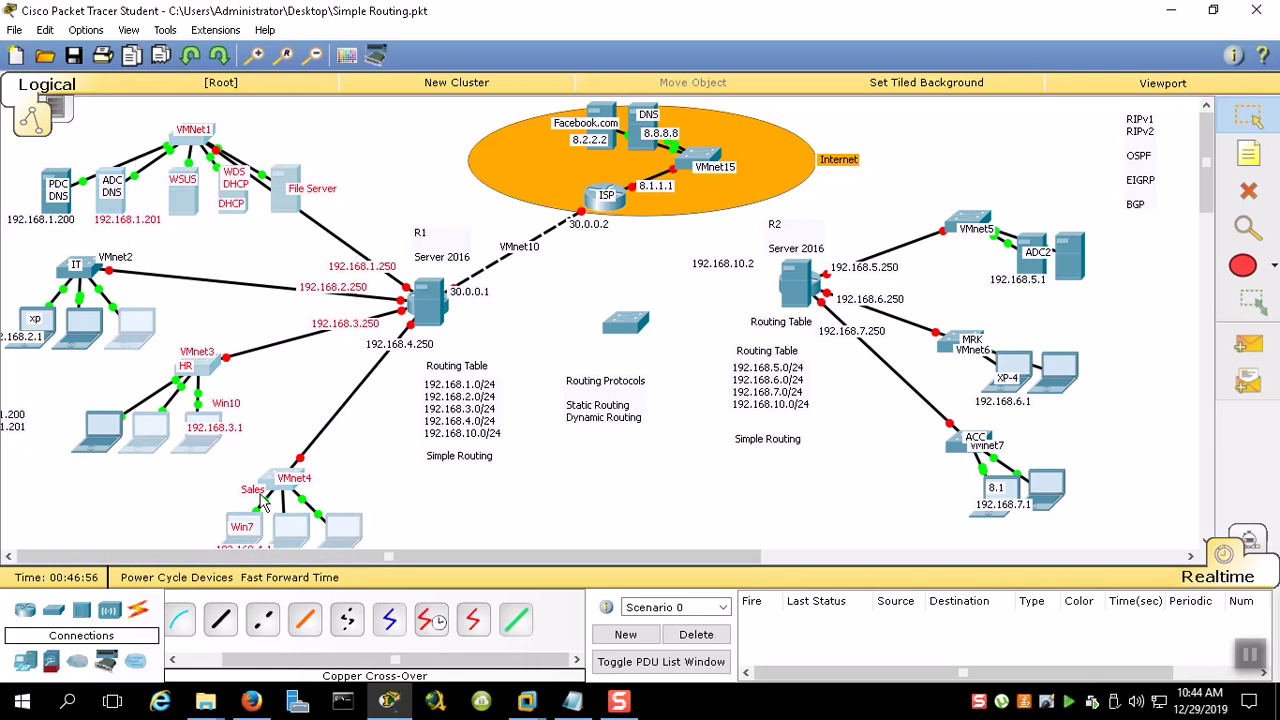
{"action": "left_click", "coordinate": [476, 304]}
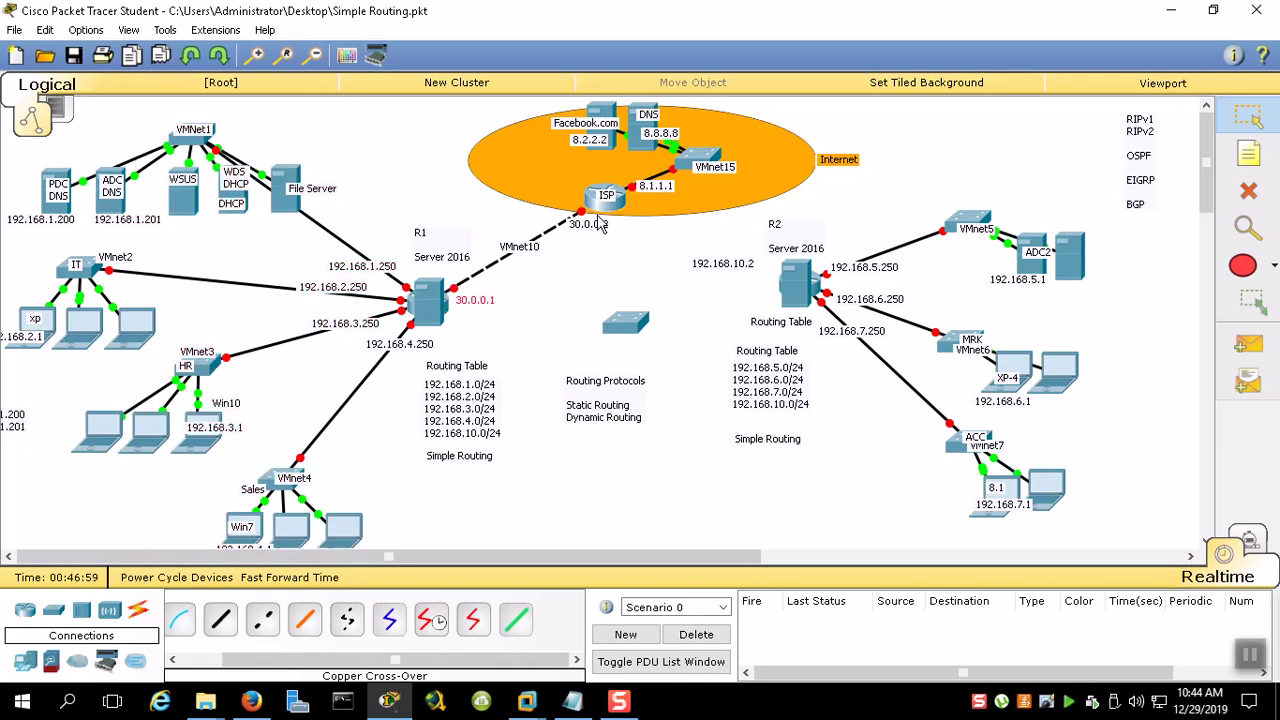
{"action": "left_click_drag", "start_coordinate": [484, 304], "coordinate": [474, 303]}
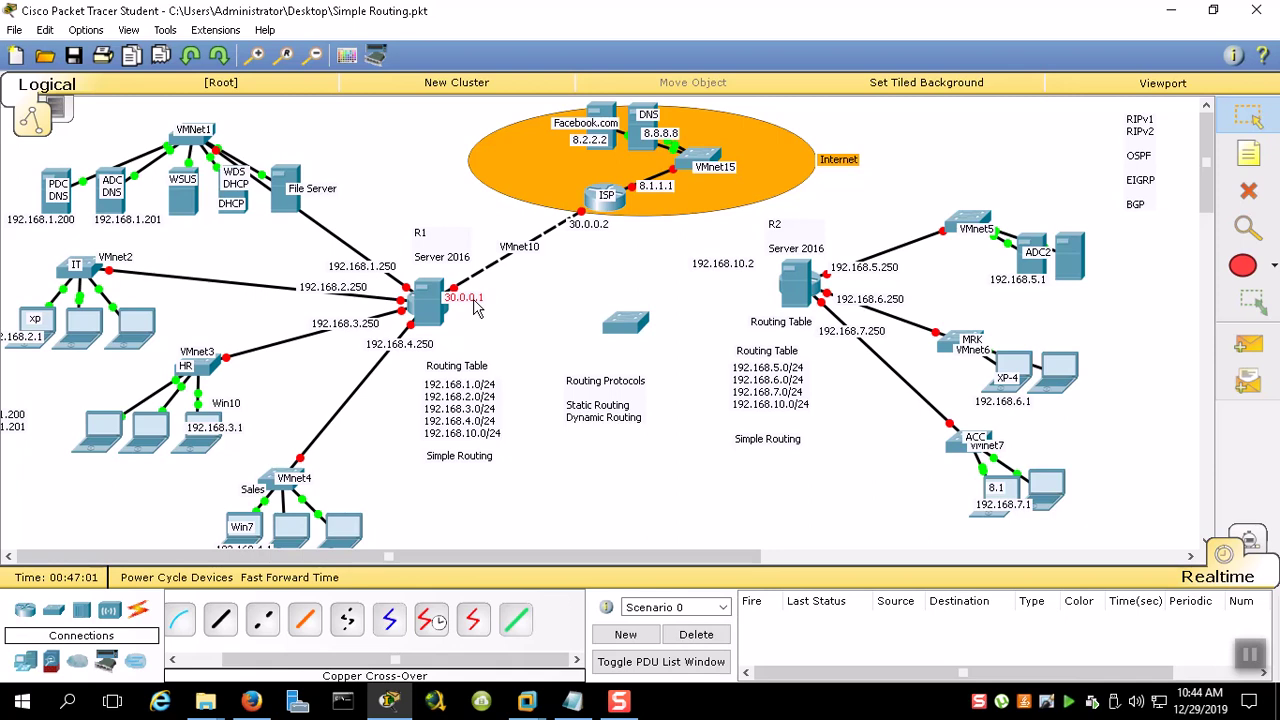
{"action": "left_click", "coordinate": [527, 700]}
{"action": "left_click", "coordinate": [590, 618]}
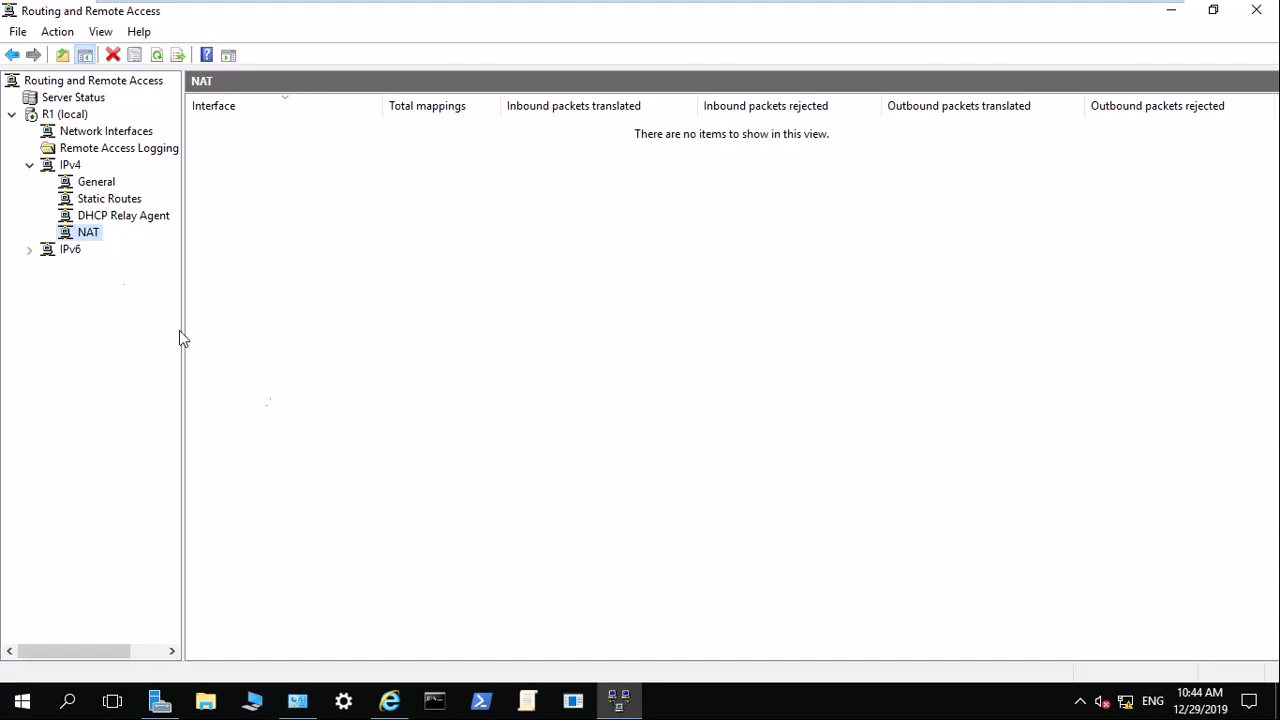
Add the Servers (192.168.1.250) interface to NAT as a private interface connected to the private network
{"action": "right_click", "coordinate": [84, 232]}
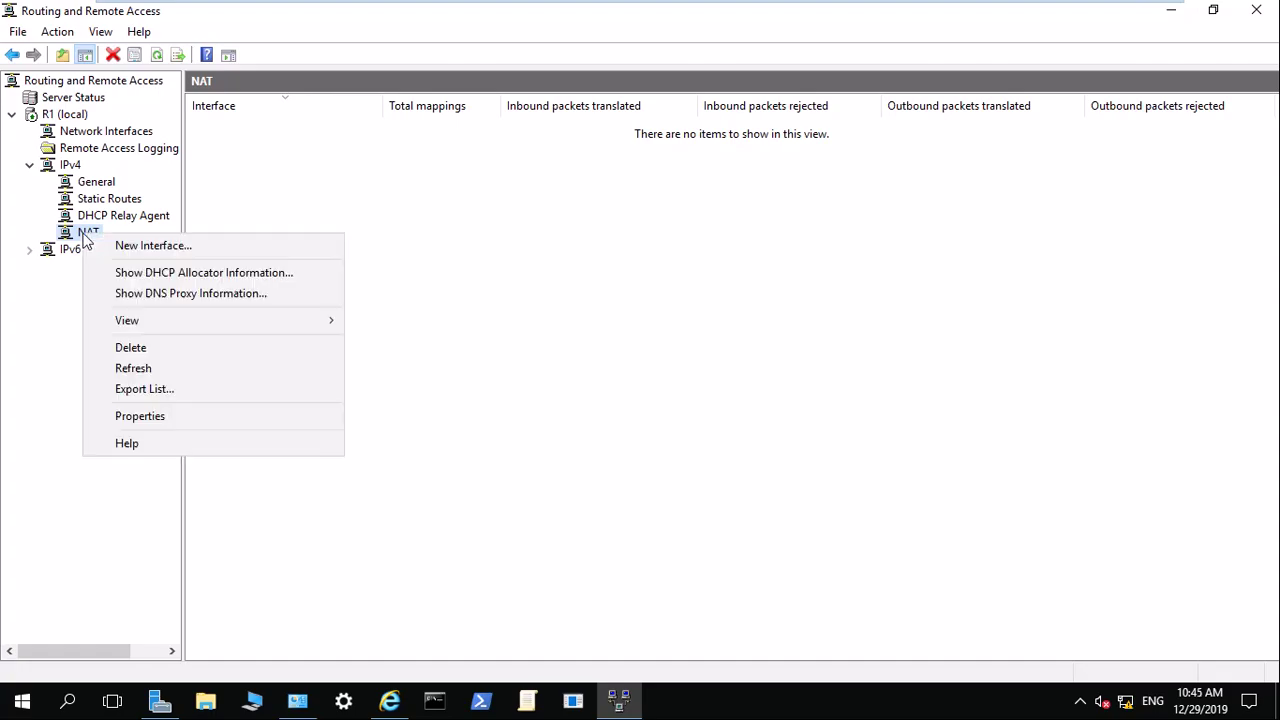
{"action": "left_click", "coordinate": [152, 246]}
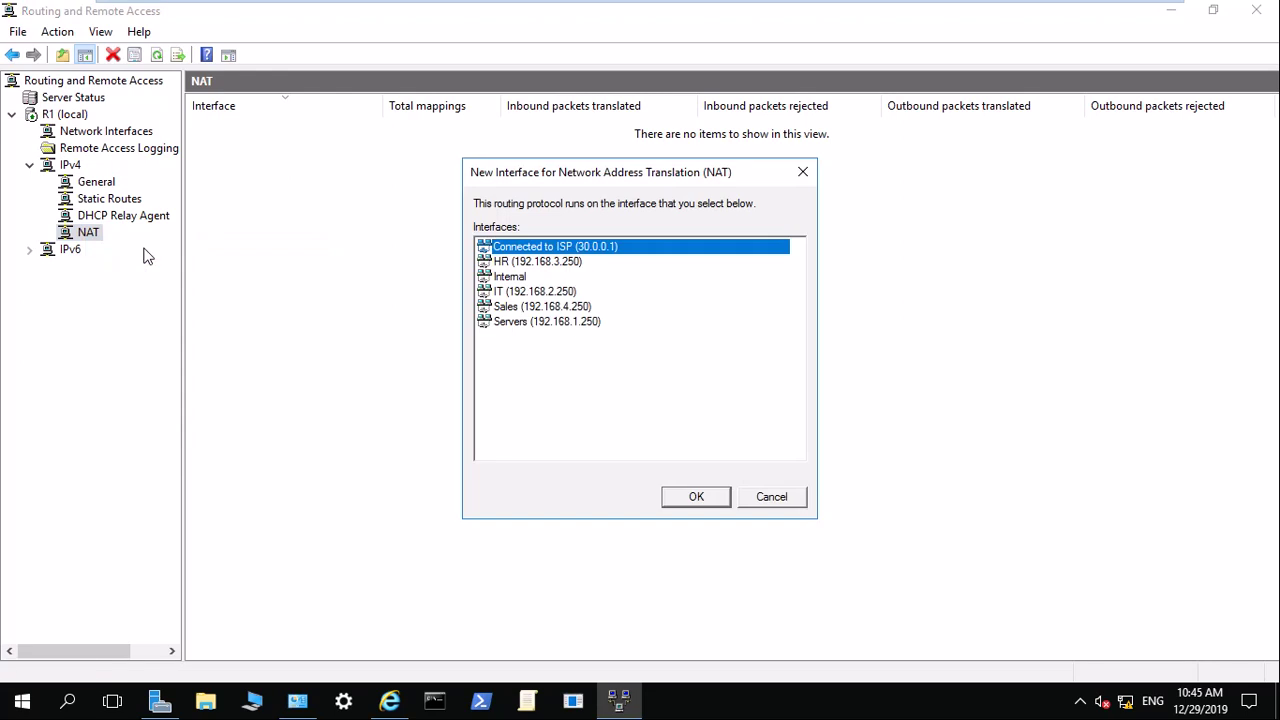
{"action": "left_click", "coordinate": [505, 292]}
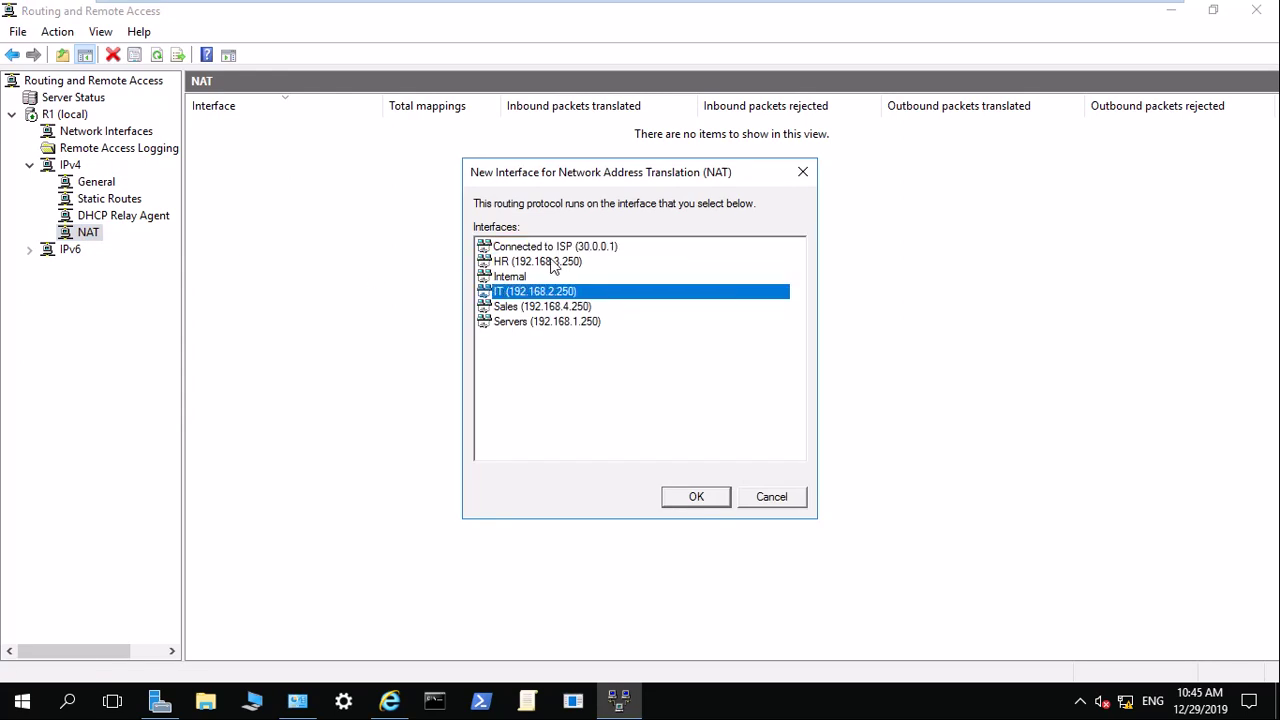
{"action": "left_click", "coordinate": [558, 324]}
{"action": "left_click", "coordinate": [676, 500]}
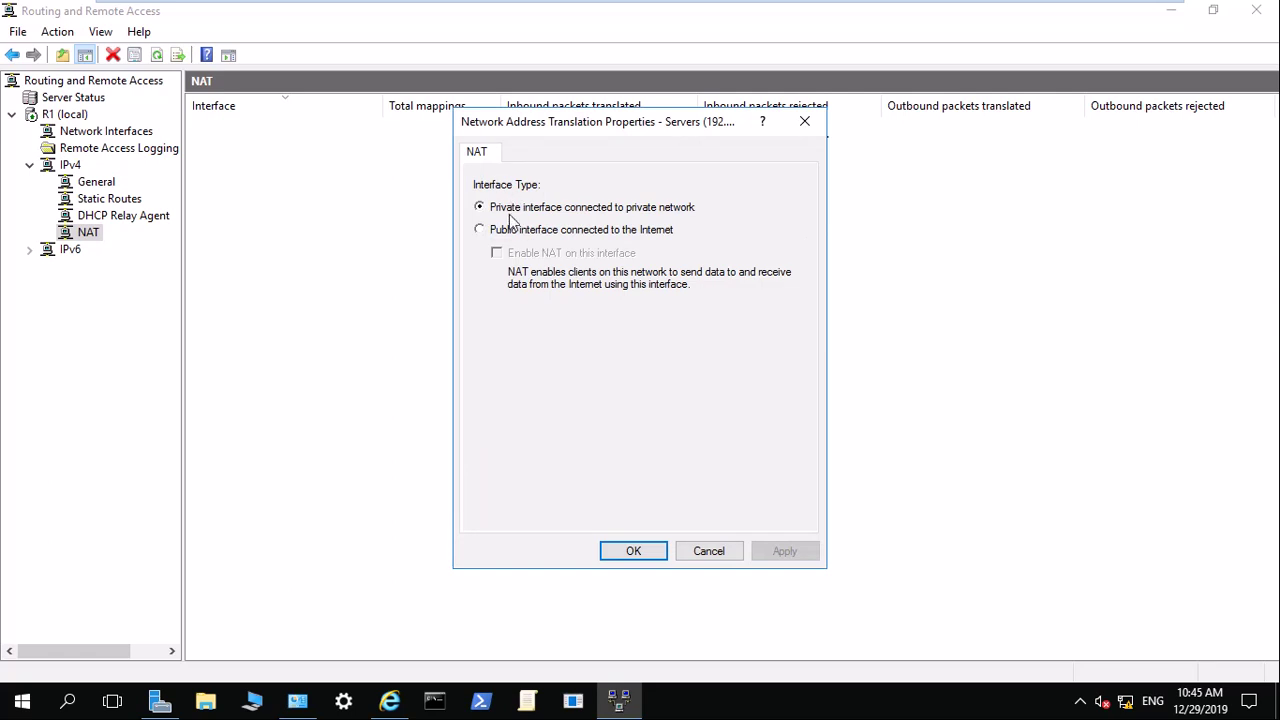
{"action": "left_click", "coordinate": [624, 553]}
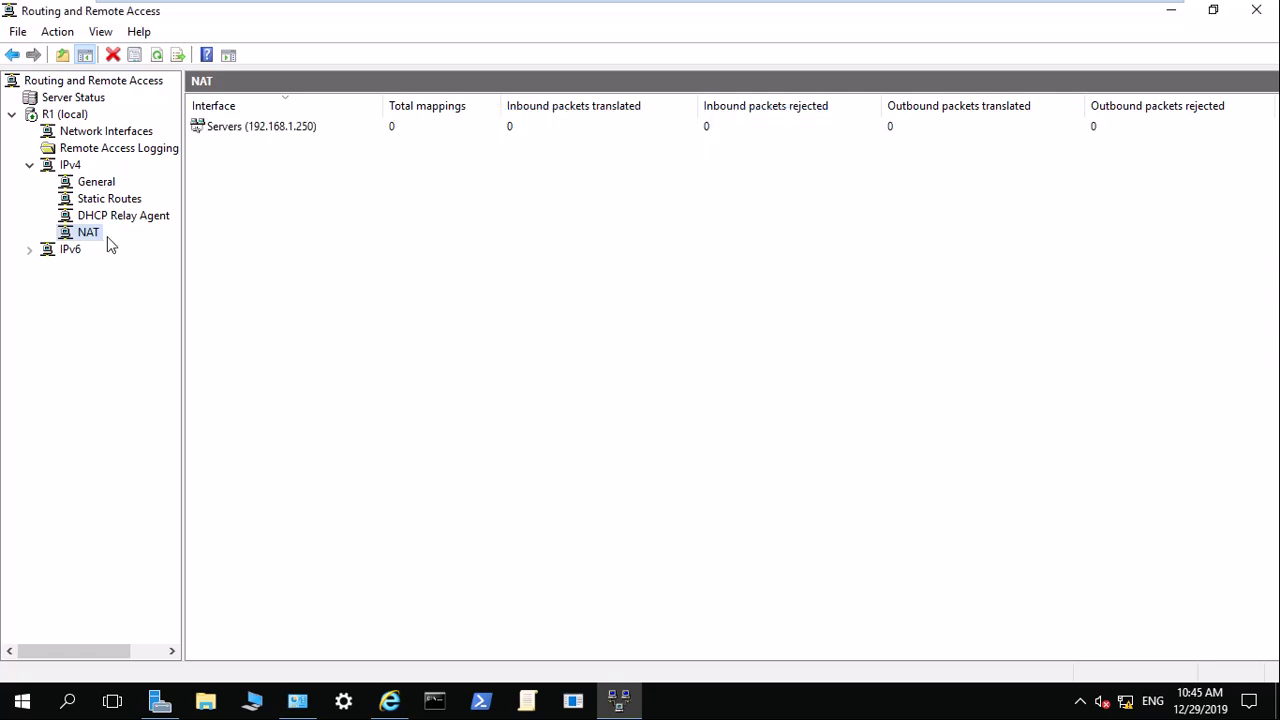
Add the IT (192.168.2.250) interface to NAT as a private interface
{"action": "right_click", "coordinate": [90, 231]}
{"action": "left_click", "coordinate": [165, 242]}
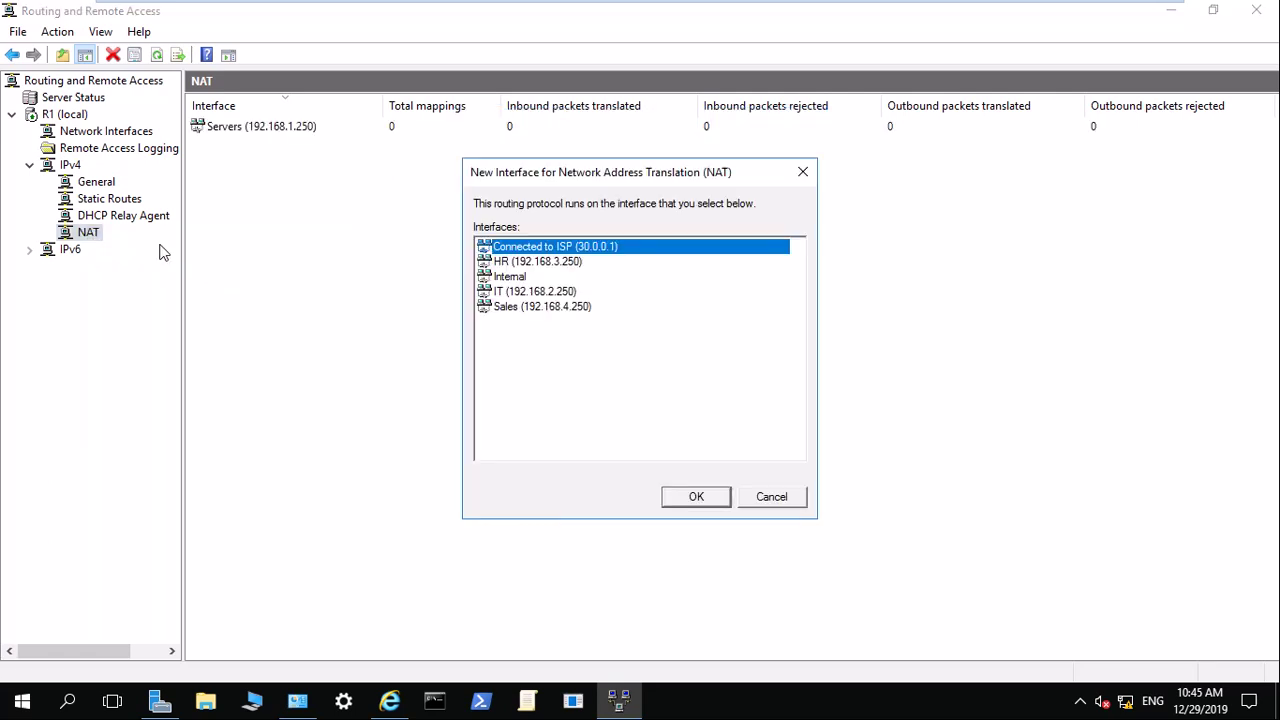
{"action": "left_click", "coordinate": [515, 263]}
{"action": "left_click", "coordinate": [532, 310]}
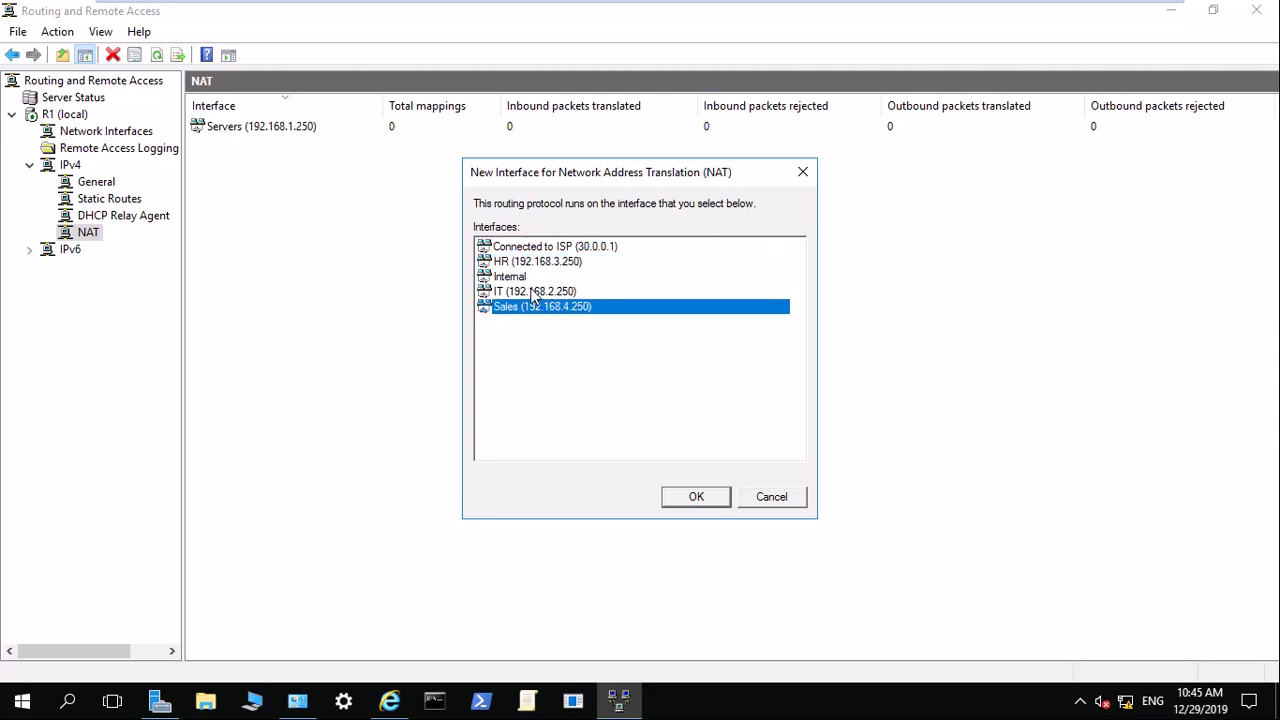
{"action": "double_click", "coordinate": [530, 292]}
{"action": "left_click", "coordinate": [613, 546]}
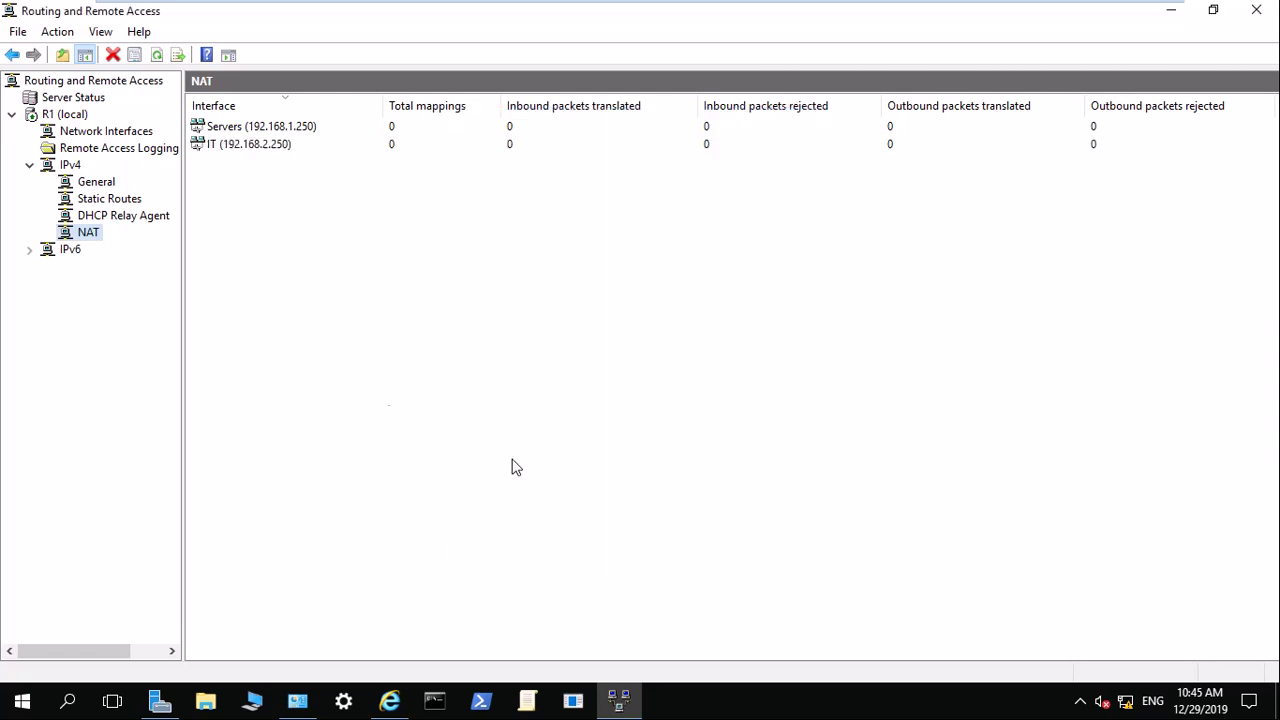
Add the HR (192.168.3.250) interface to NAT as a private interface
{"action": "right_click", "coordinate": [87, 233]}
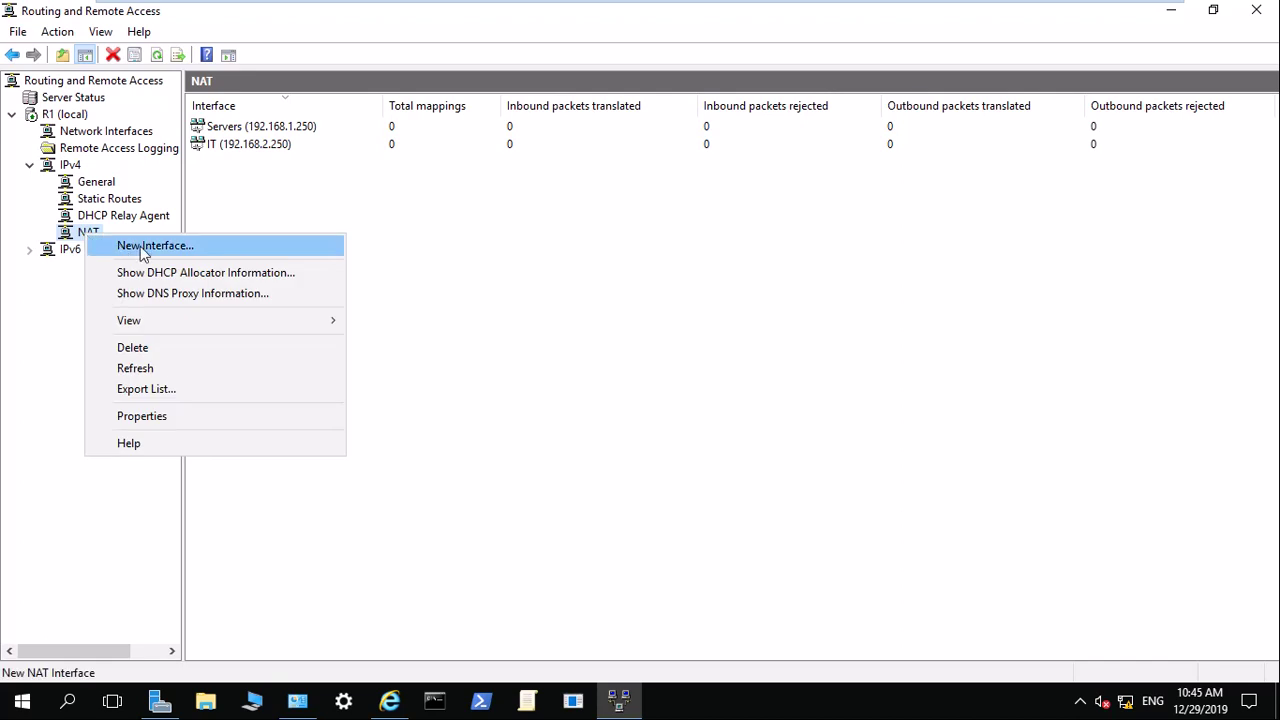
{"action": "left_click", "coordinate": [140, 246]}
{"action": "double_click", "coordinate": [525, 261]}
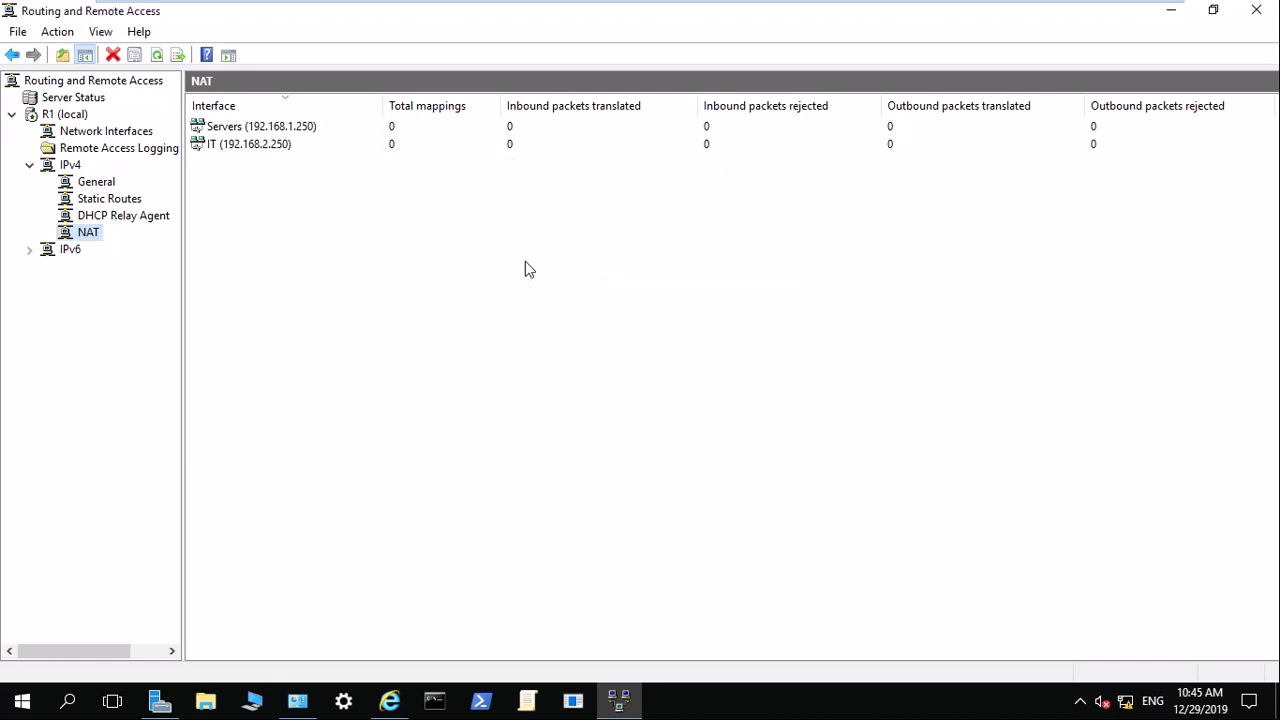
{"action": "left_click", "coordinate": [660, 560]}
Add the Sales (192.168.4.250) interface to NAT as a private interface
{"action": "right_click", "coordinate": [84, 235]}
{"action": "left_click", "coordinate": [150, 246]}
{"action": "left_click", "coordinate": [550, 277]}
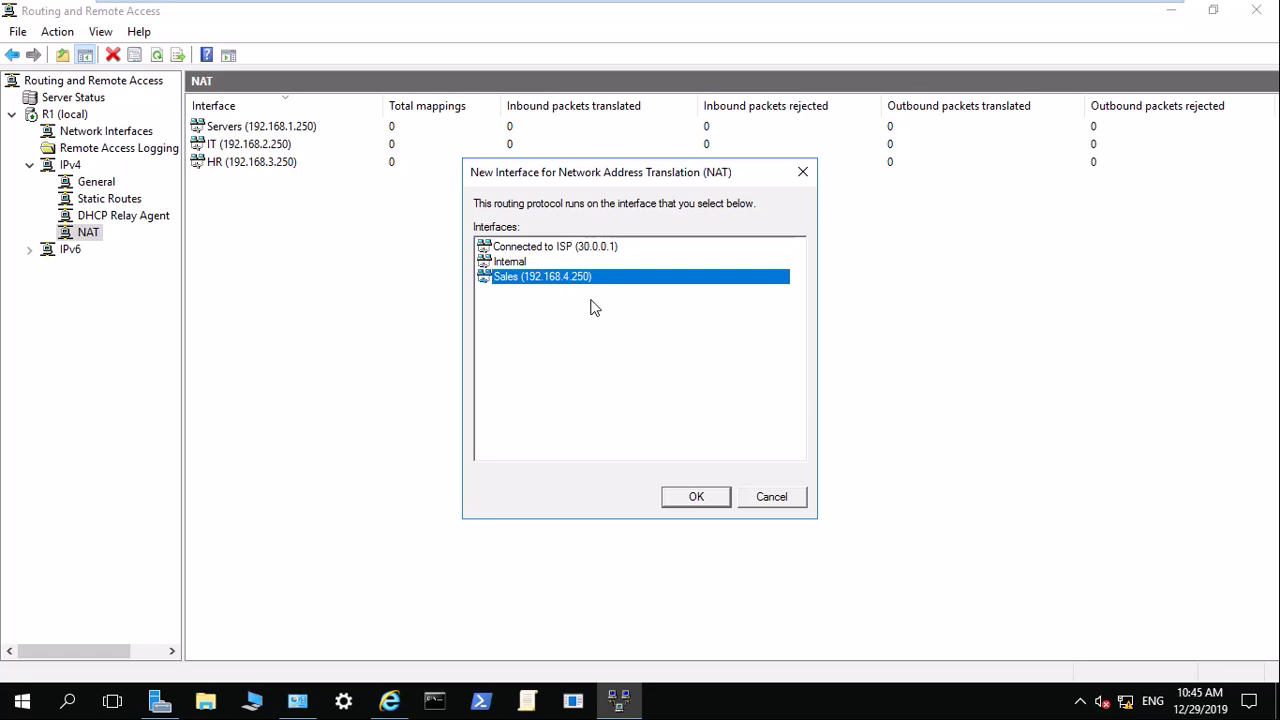
{"action": "left_click", "coordinate": [680, 500]}
{"action": "left_click", "coordinate": [652, 558]}
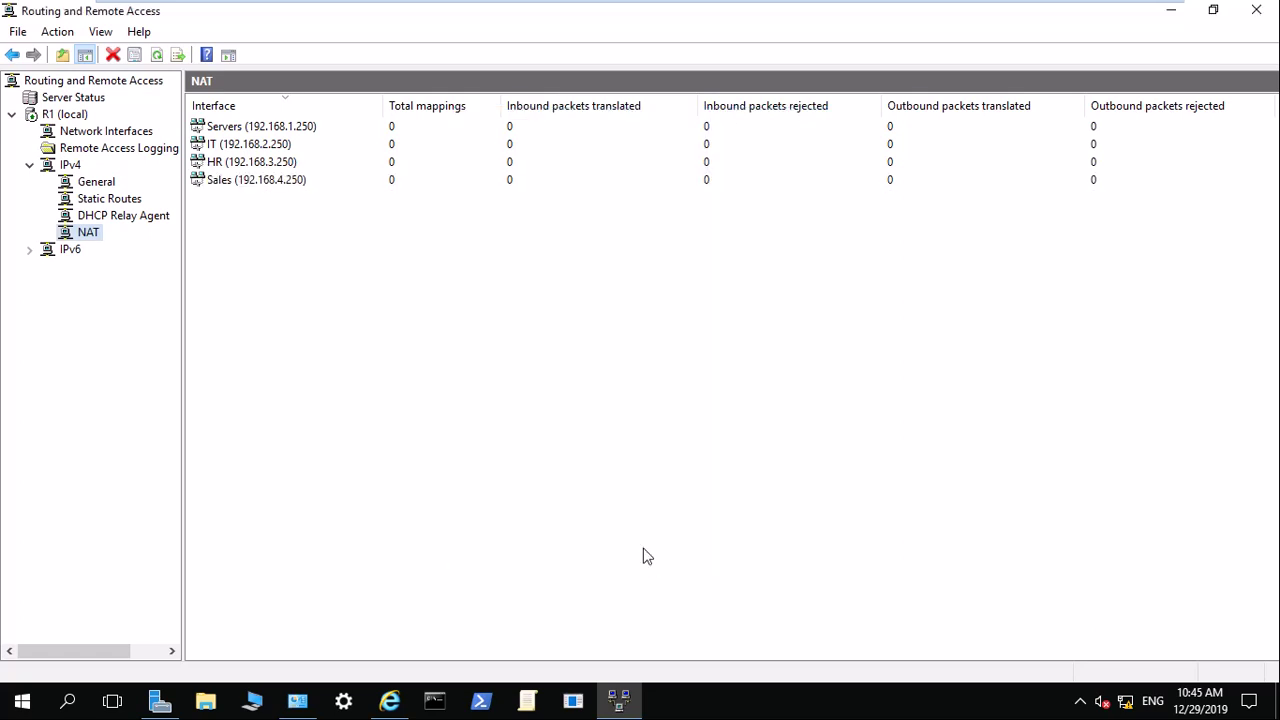
Add the Connected to ISP (30.0.0.1) interface to NAT as a public interface connected to the Internet, with NAT enabled on it
{"action": "right_click", "coordinate": [77, 234]}
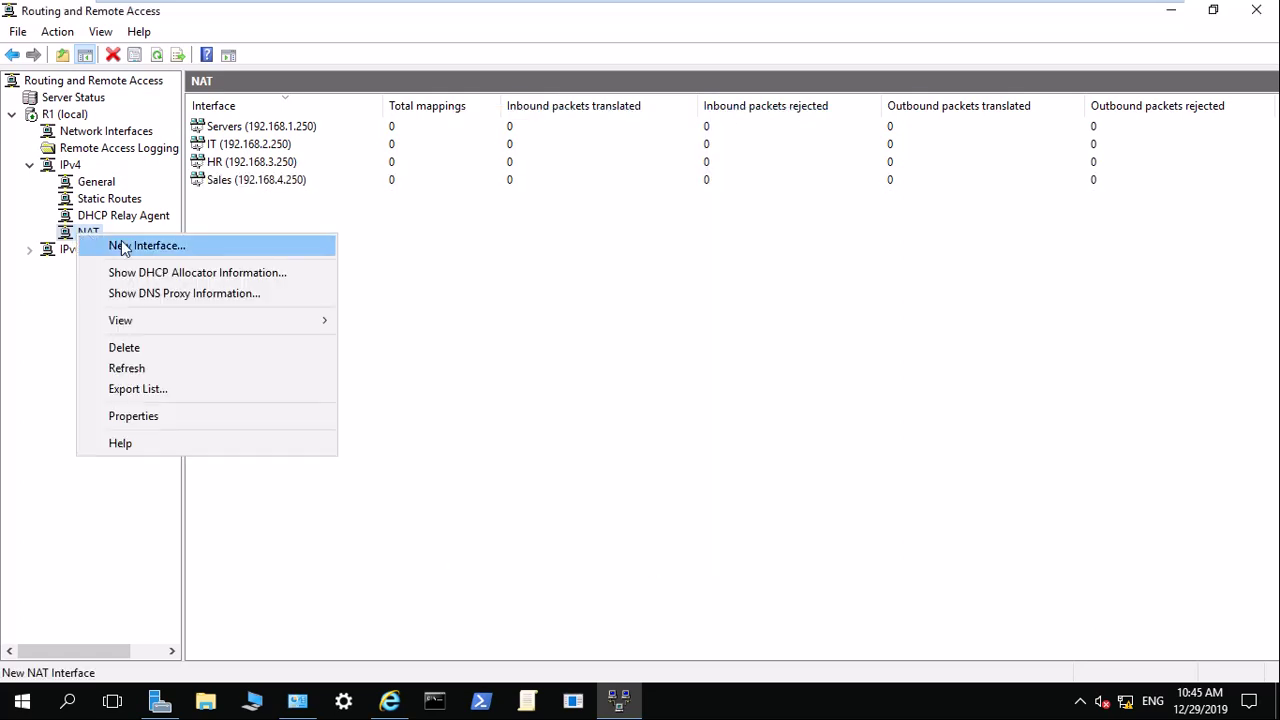
{"action": "left_click", "coordinate": [155, 246]}
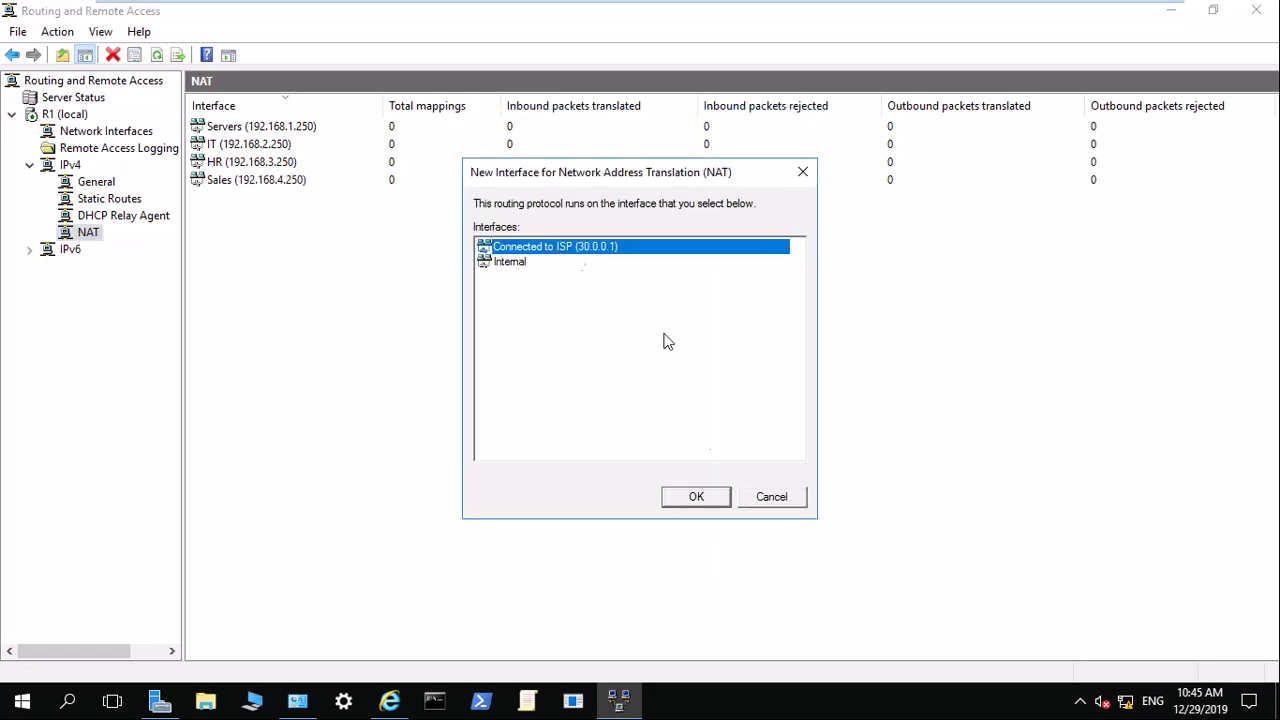
{"action": "left_click", "coordinate": [711, 497]}
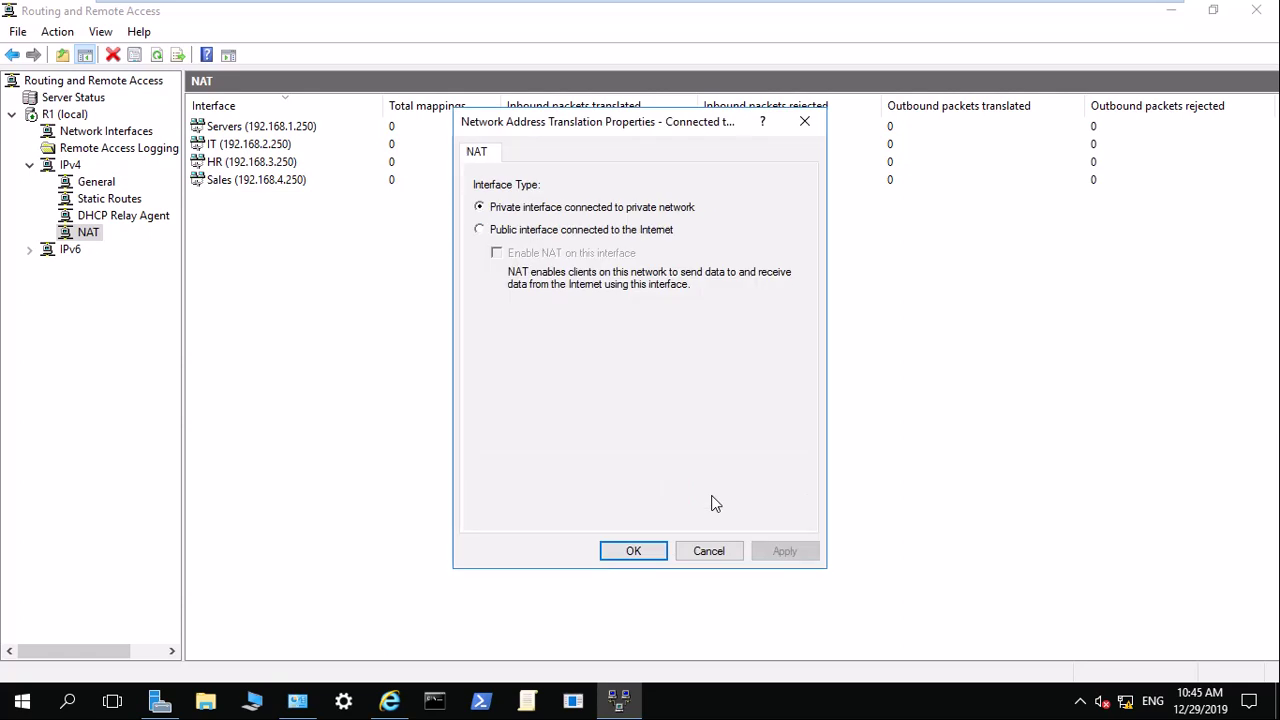
{"action": "left_click", "coordinate": [514, 232]}
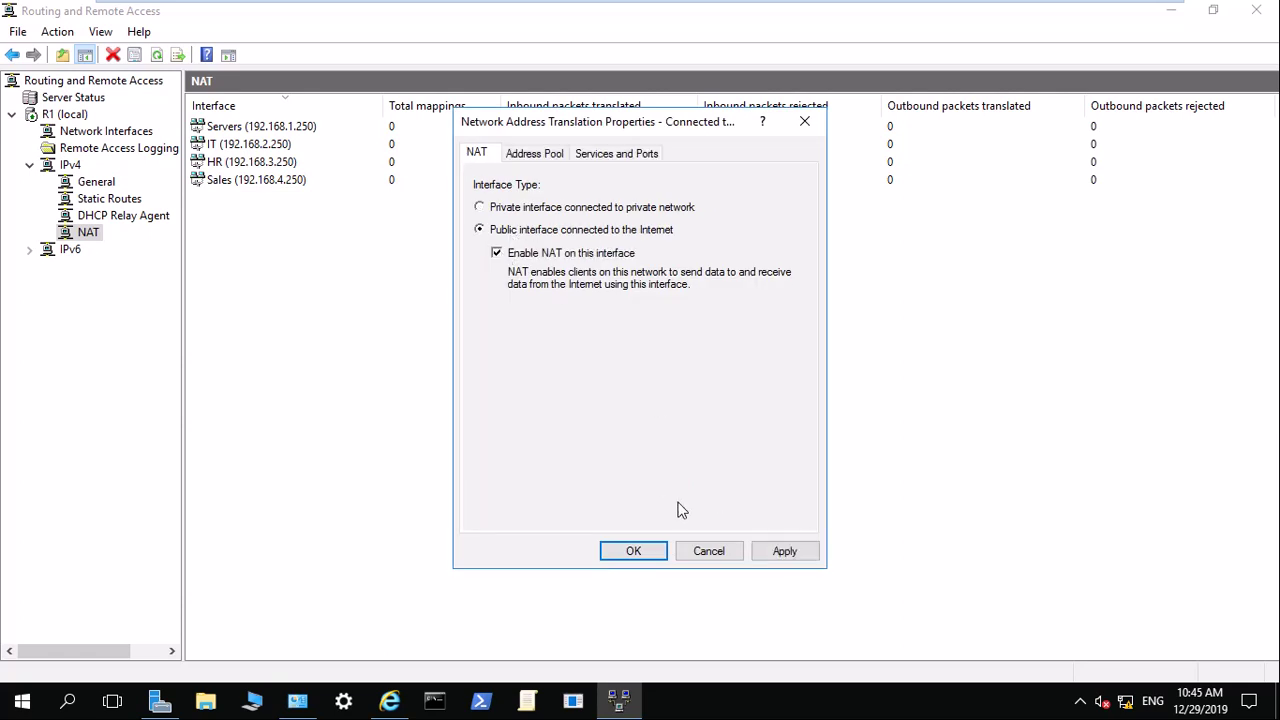
{"action": "left_click", "coordinate": [785, 551]}
{"action": "left_click", "coordinate": [625, 551]}
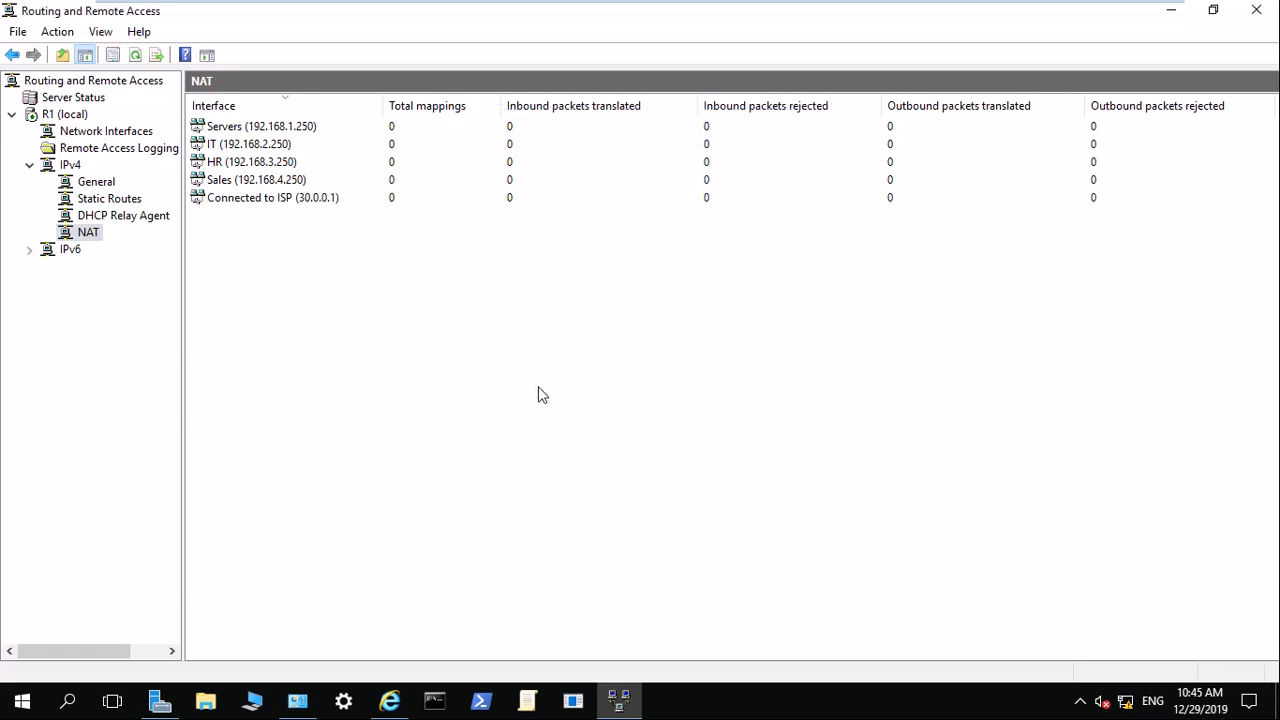
{"action": "mouse_move", "coordinate": [428, 20]}
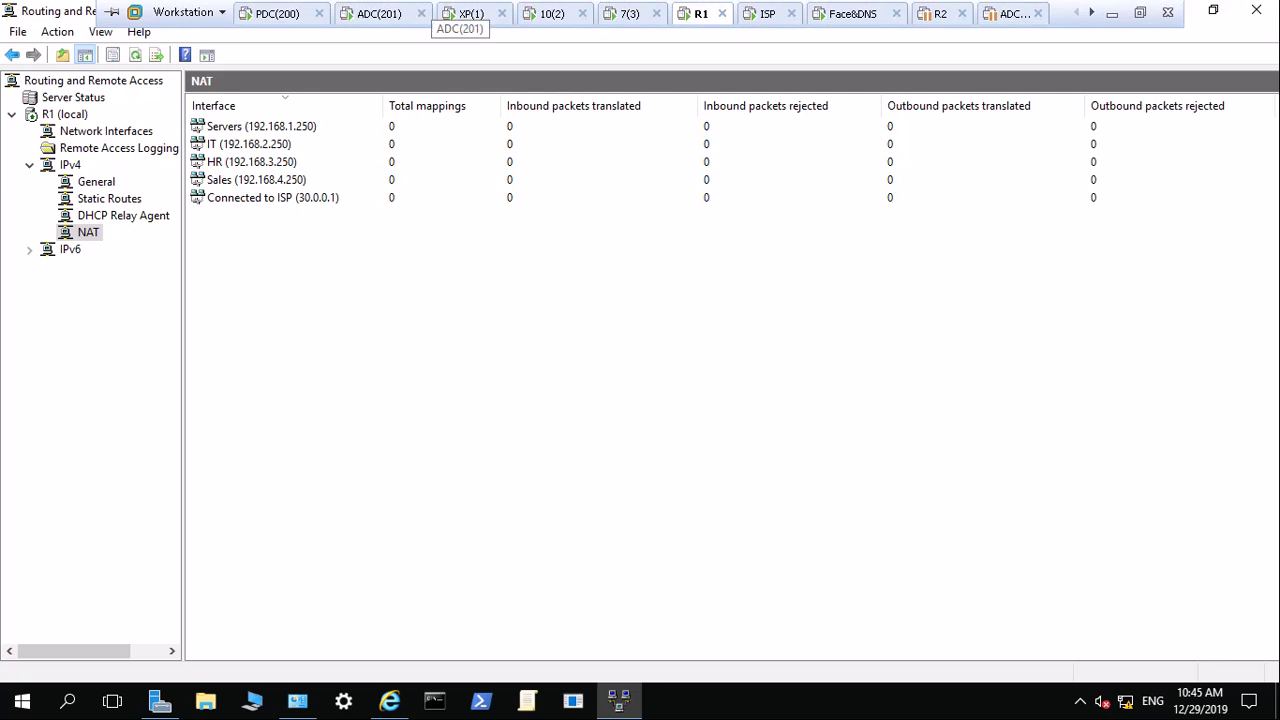
{"action": "left_click", "coordinate": [379, 13]}
{"action": "left_click", "coordinate": [280, 14]}
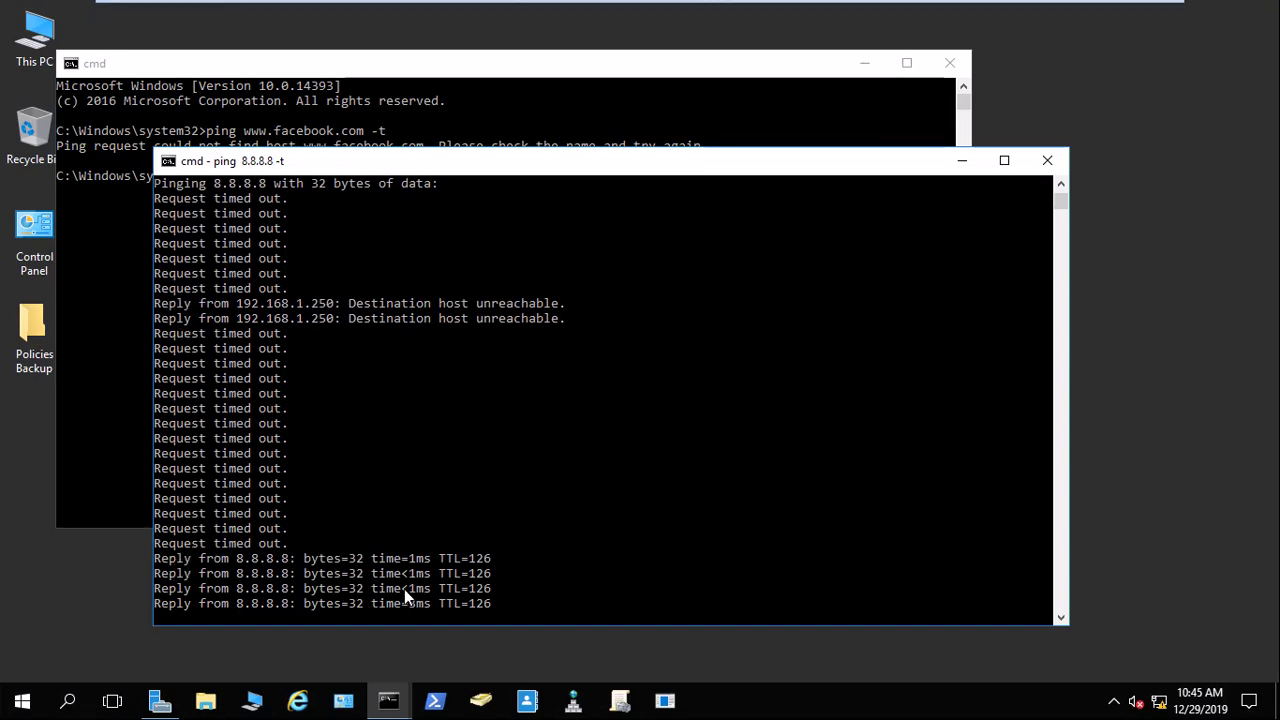
{"action": "left_click", "coordinate": [125, 410]}
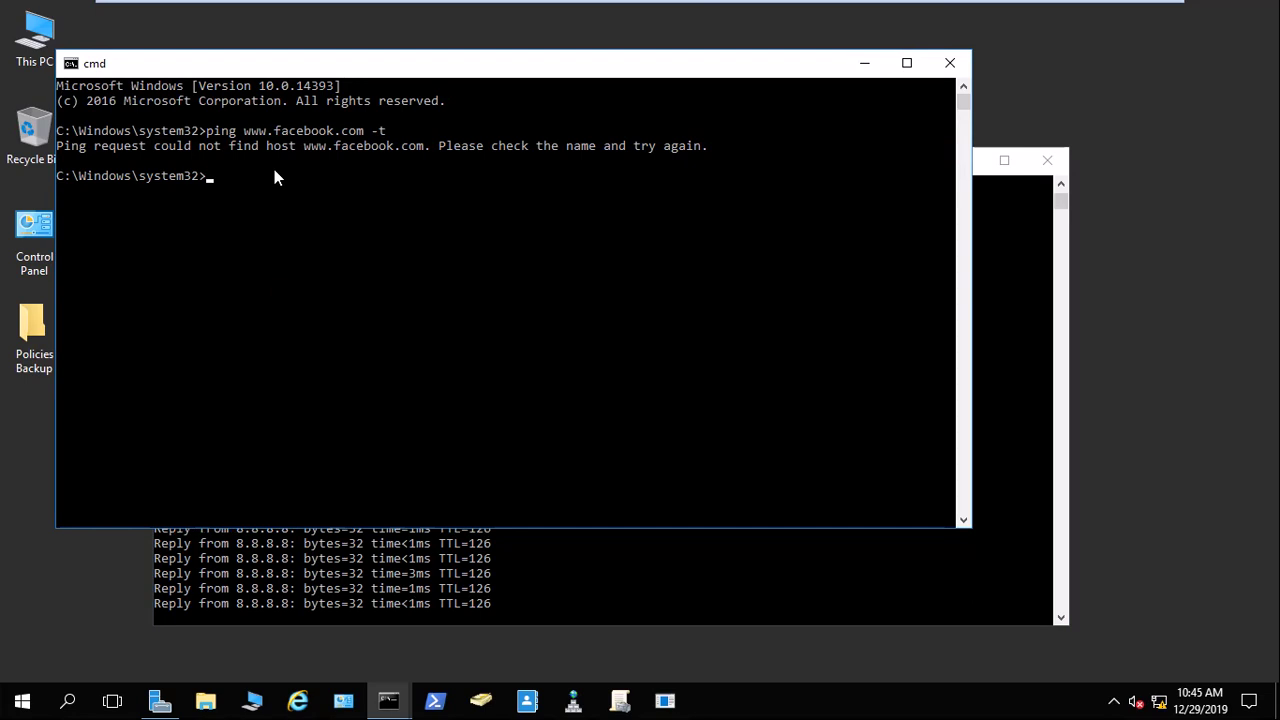
{"action": "key", "text": "Up"}
{"action": "key", "text": "Return"}
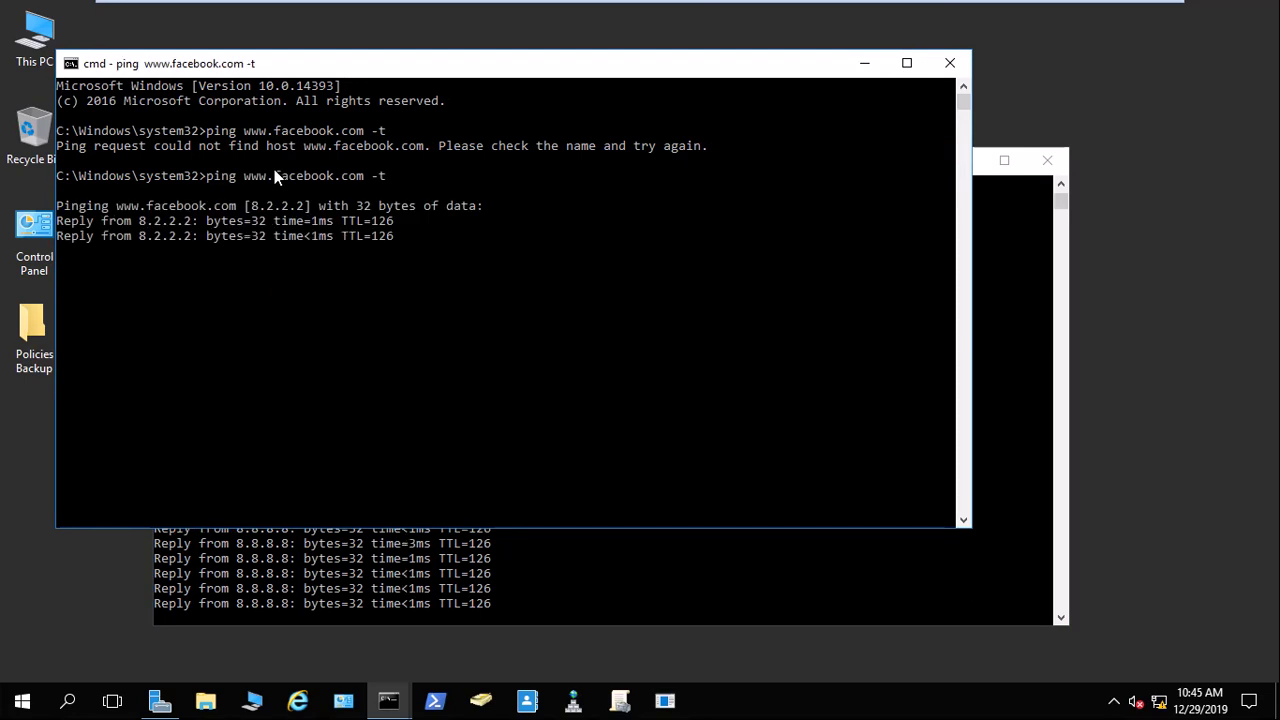
Review the Packet Tracer topology, highlighting R1 and the internal networks behind it
{"action": "mouse_move", "coordinate": [765, 18]}
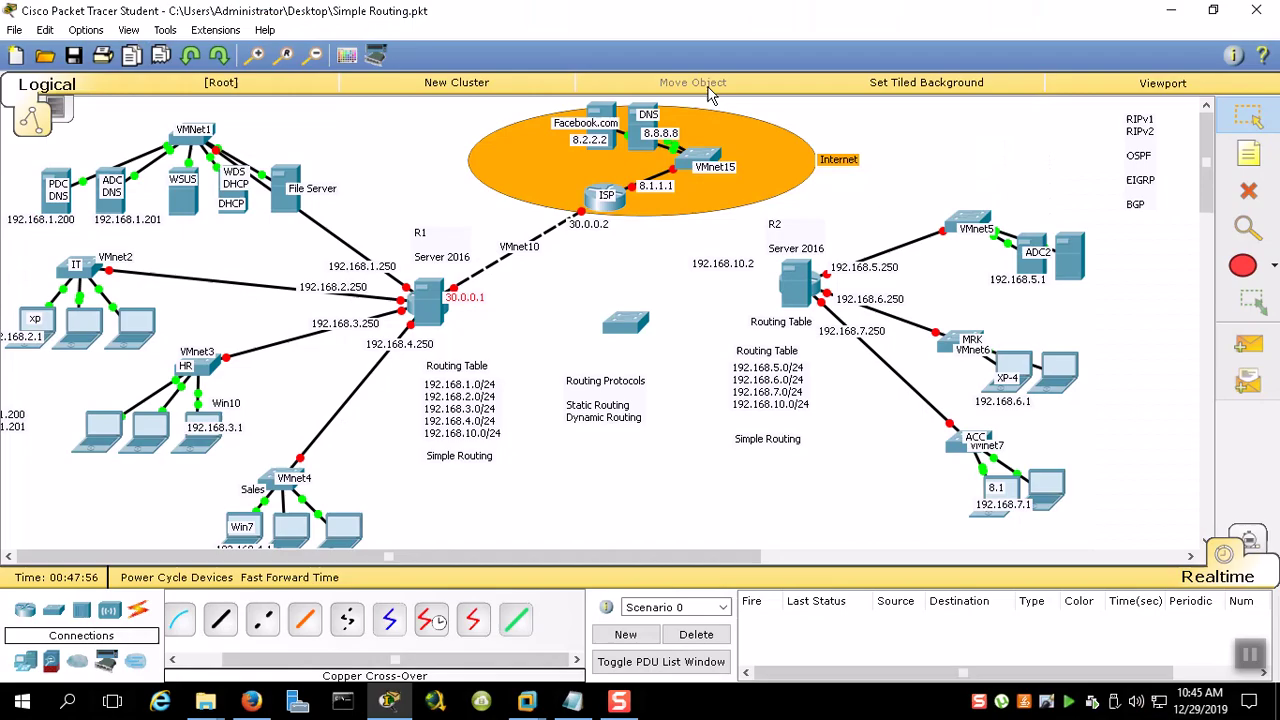
{"action": "left_click", "coordinate": [1111, 13]}
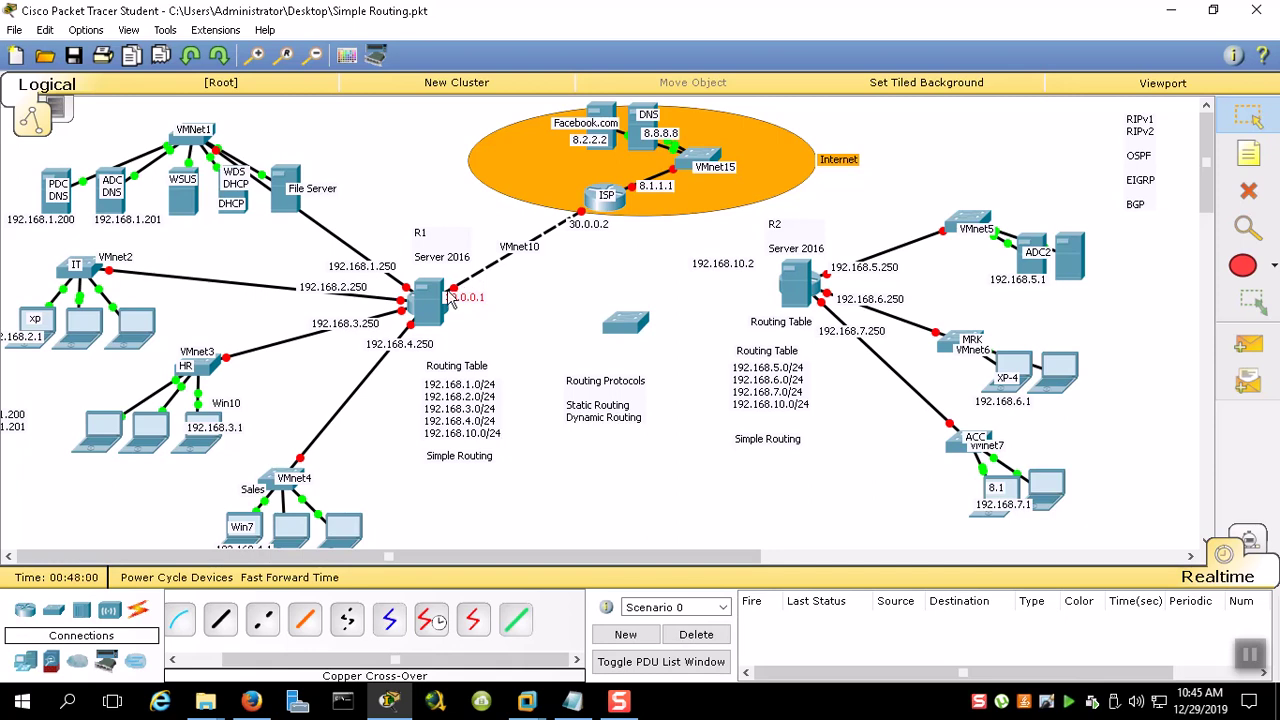
{"action": "left_click_drag", "start_coordinate": [410, 130], "coordinate": [25, 545]}
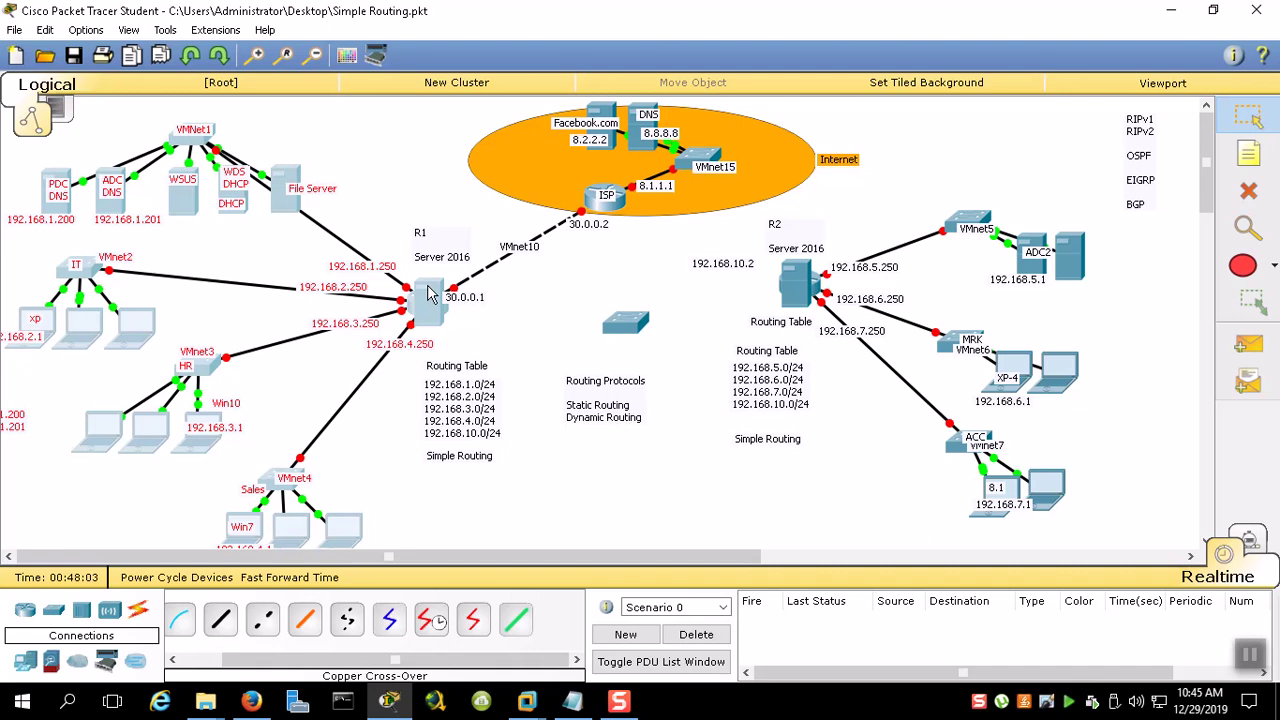
{"action": "left_click", "coordinate": [402, 172]}
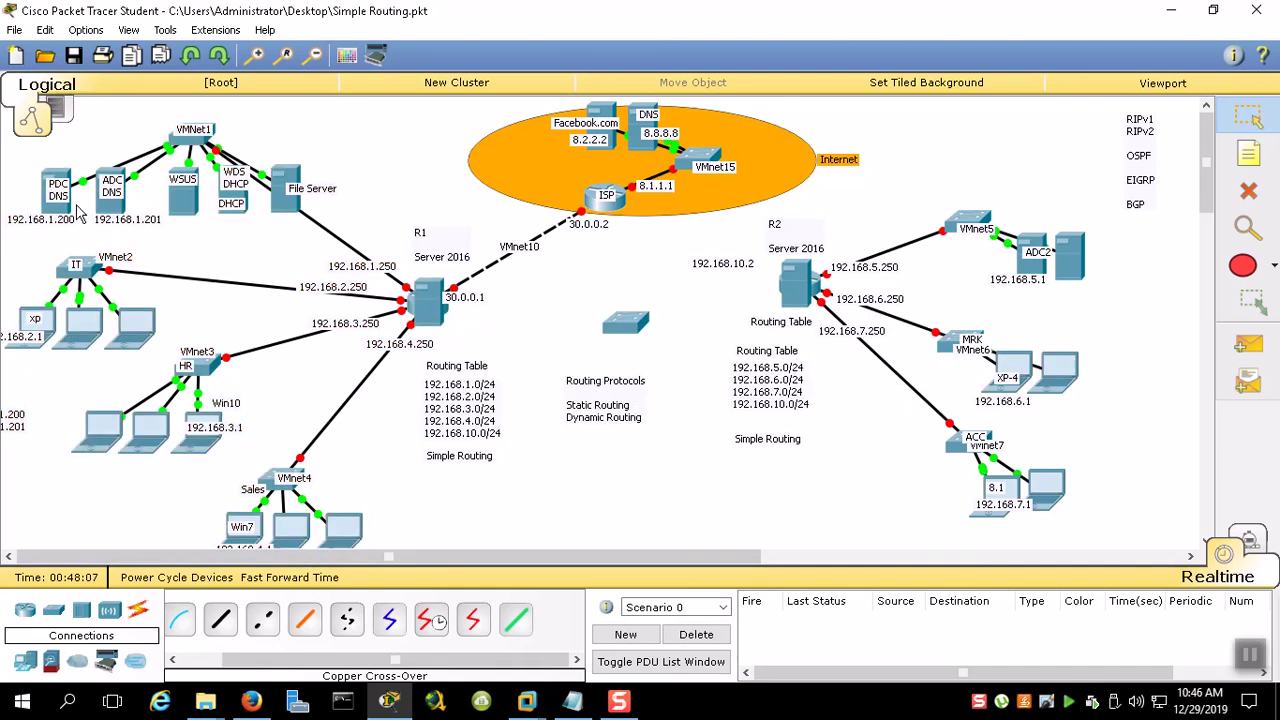
{"action": "mouse_move", "coordinate": [527, 706]}
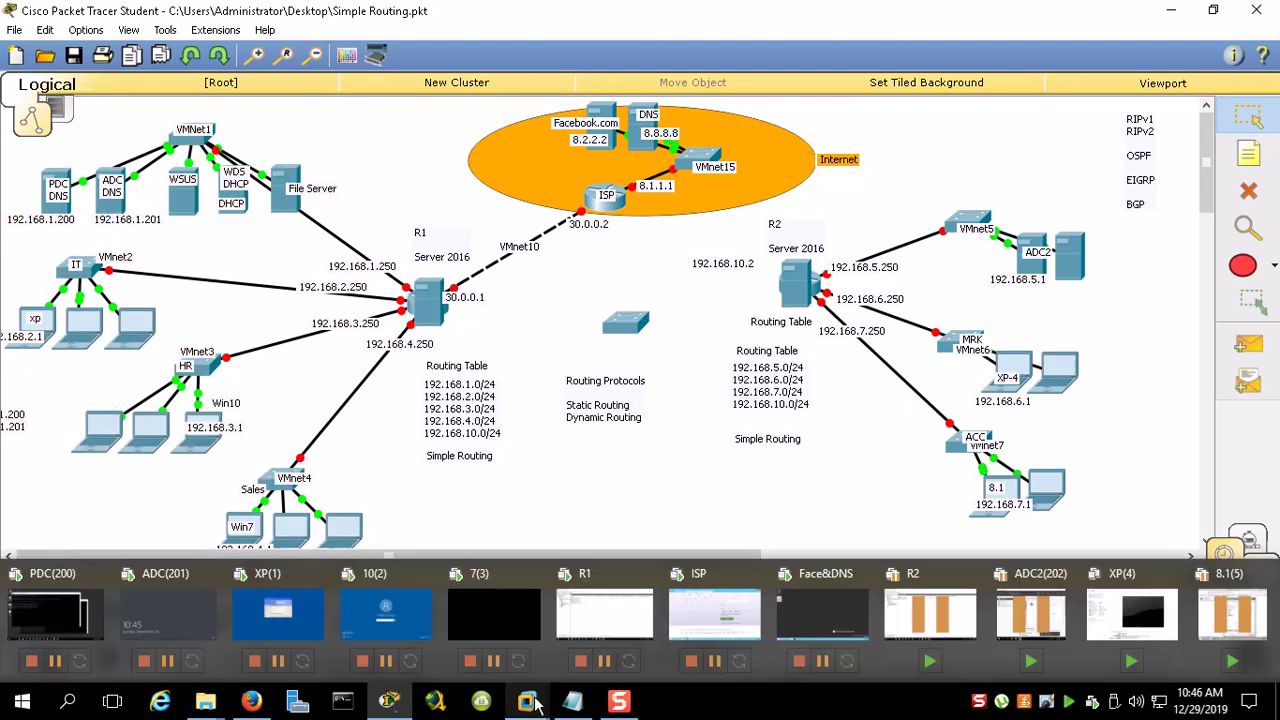
{"action": "left_click", "coordinate": [55, 612]}
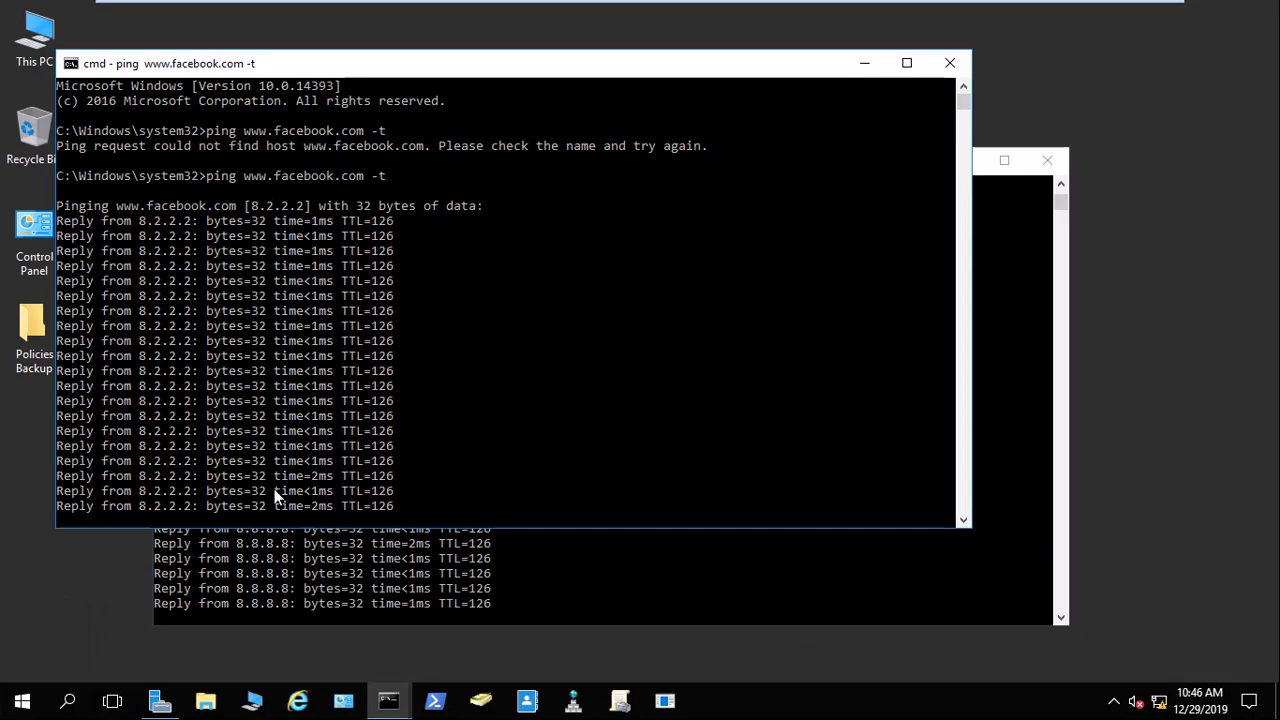
{"action": "left_click", "coordinate": [297, 702]}
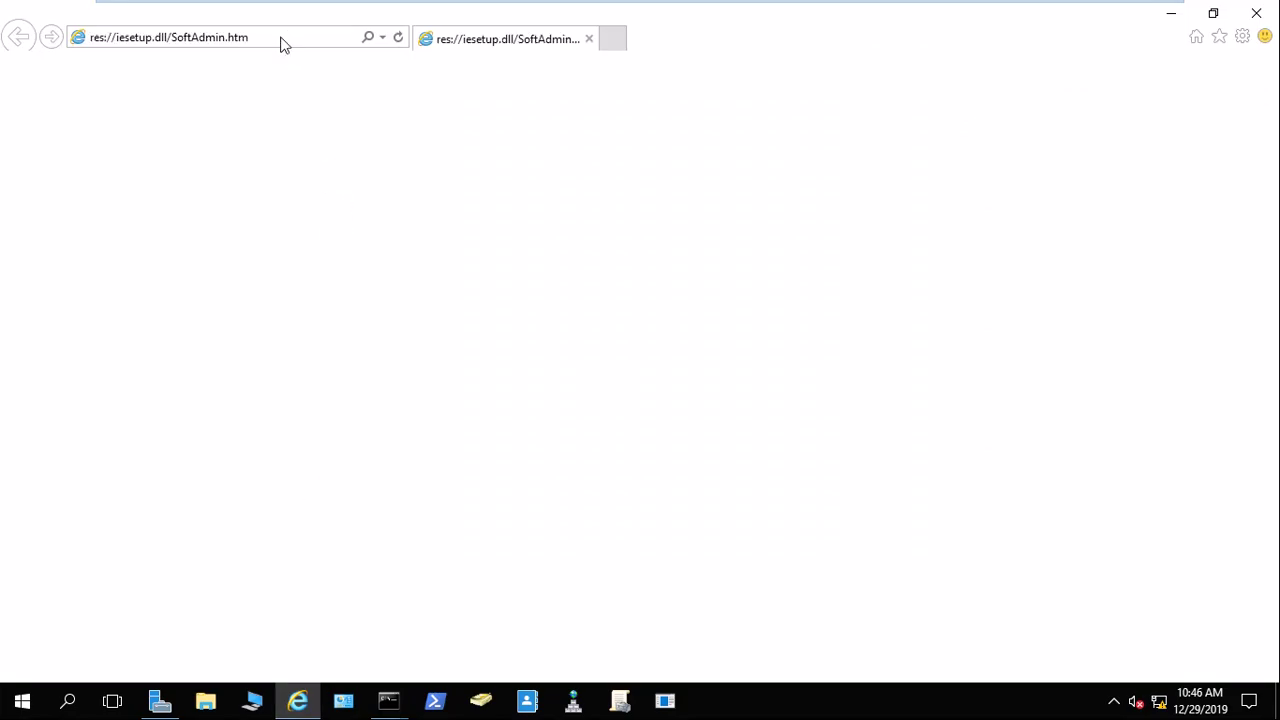
{"action": "left_click", "coordinate": [282, 37]}
{"action": "type", "text": "www.facebook.com"}
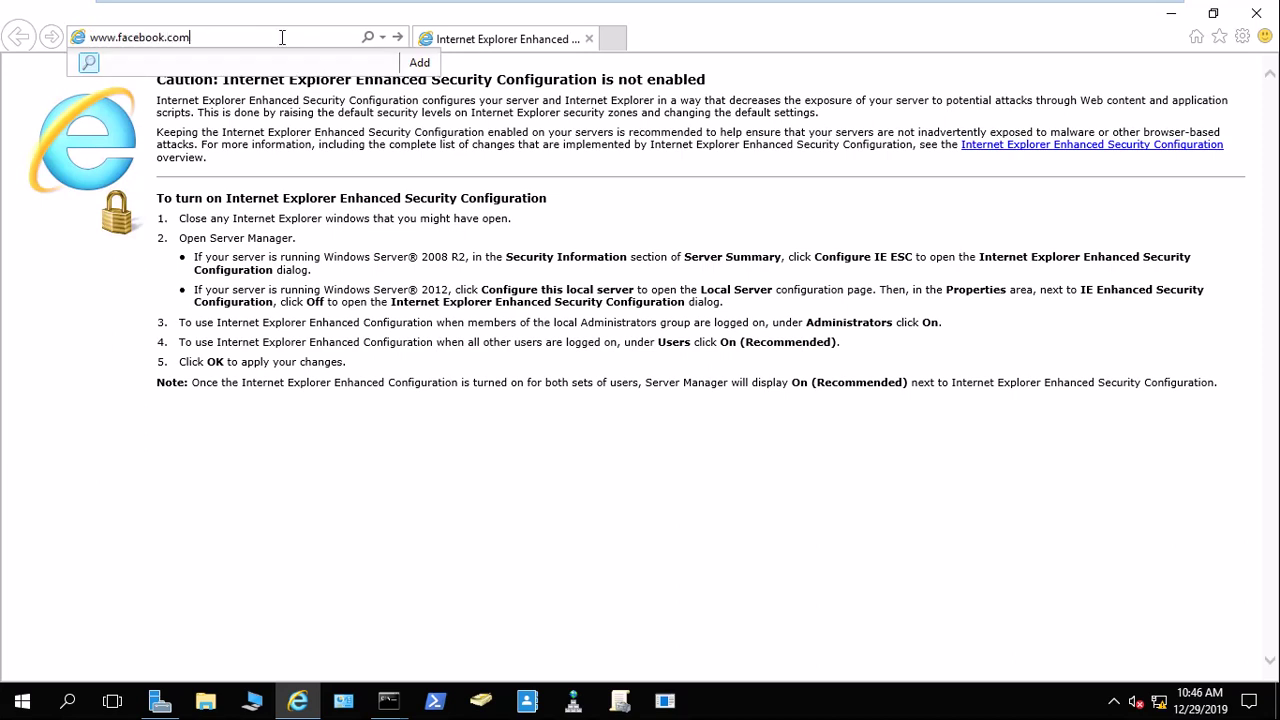
{"action": "key", "text": "Return"}
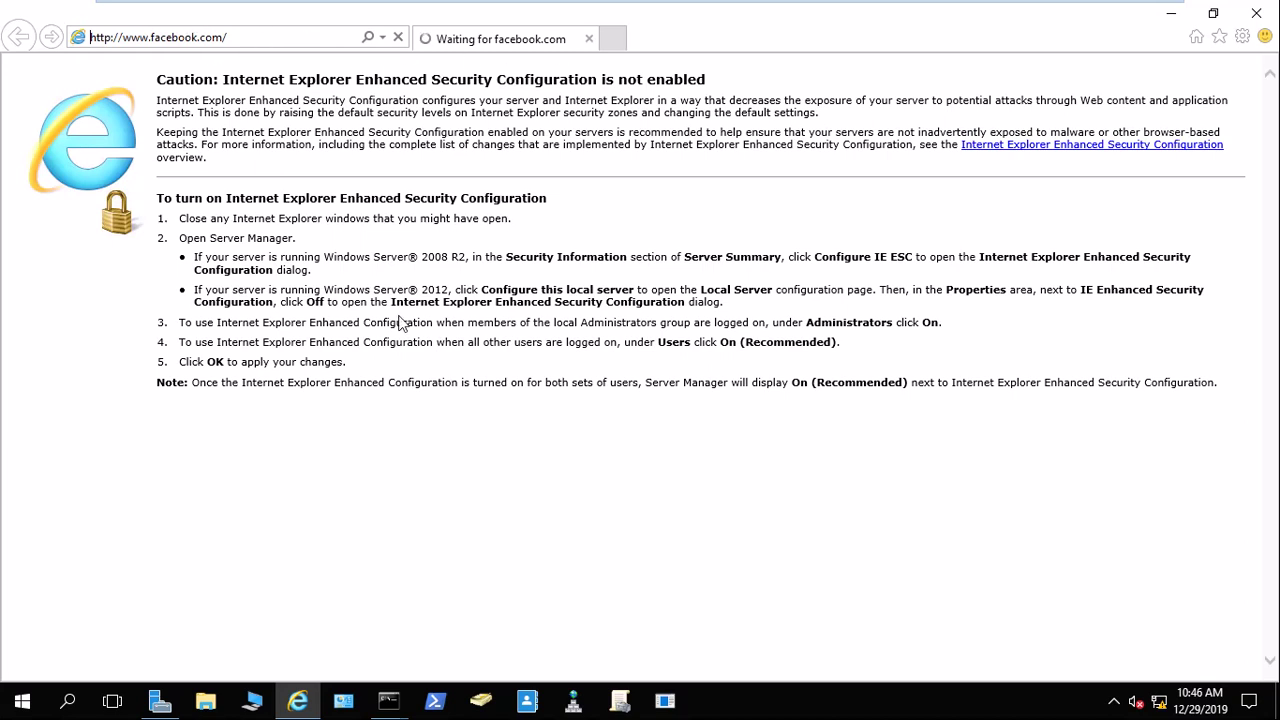
{"action": "mouse_move", "coordinate": [389, 700]}
{"action": "left_click", "coordinate": [420, 632]}
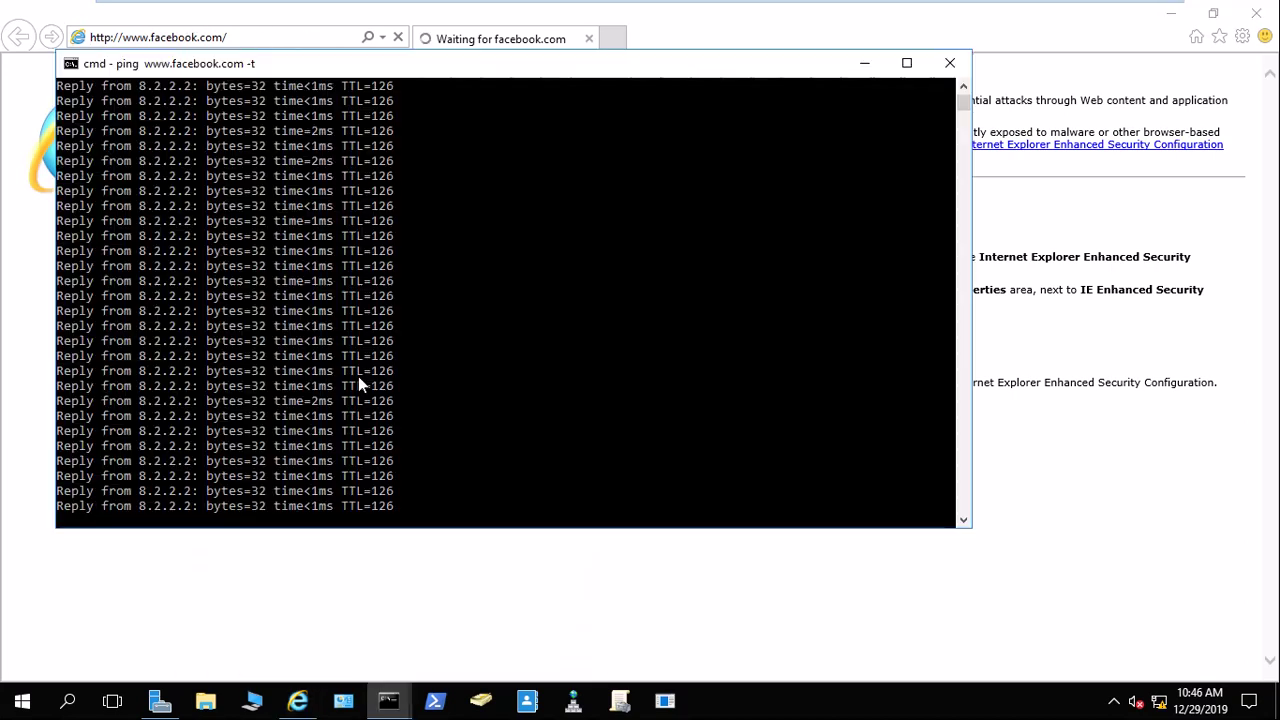
{"action": "scroll", "coordinate": [308, 332], "scroll_direction": "up", "scroll_amount": 10}
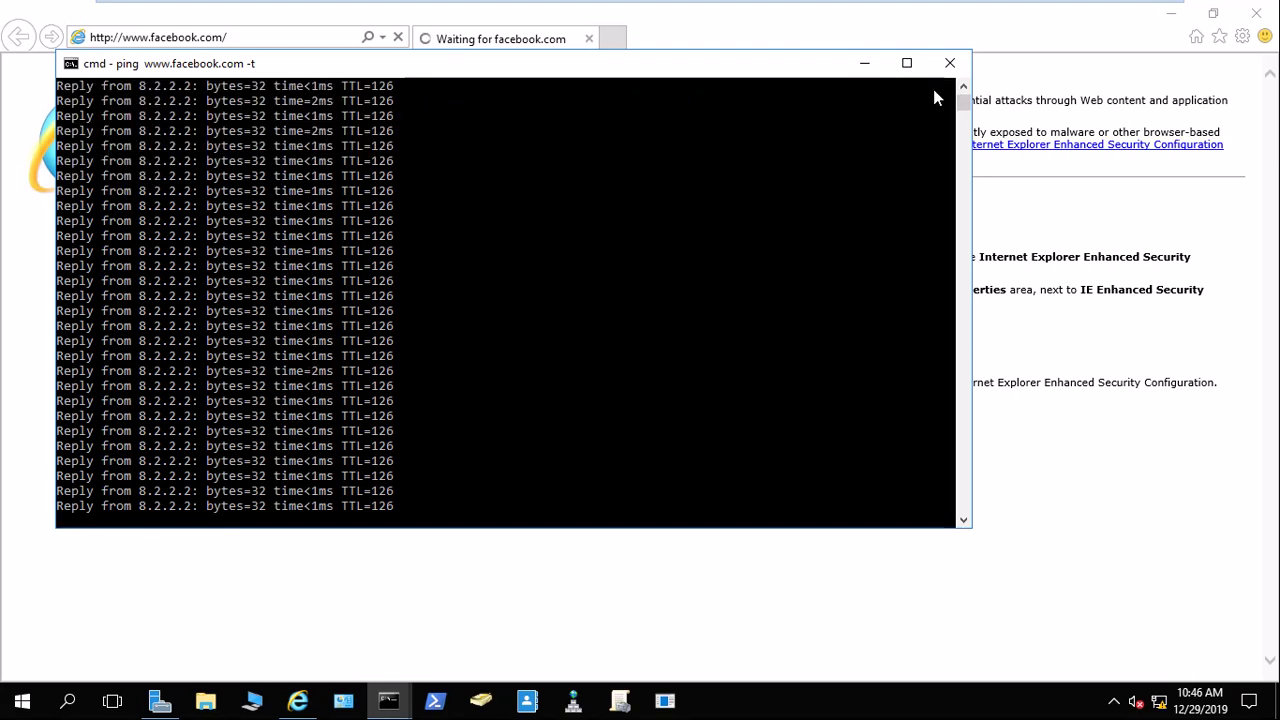
{"action": "left_click", "coordinate": [850, 64]}
Check the XP client's place in the Packet Tracer topology and bring up the XP(1) virtual machine
{"action": "mouse_move", "coordinate": [448, 3]}
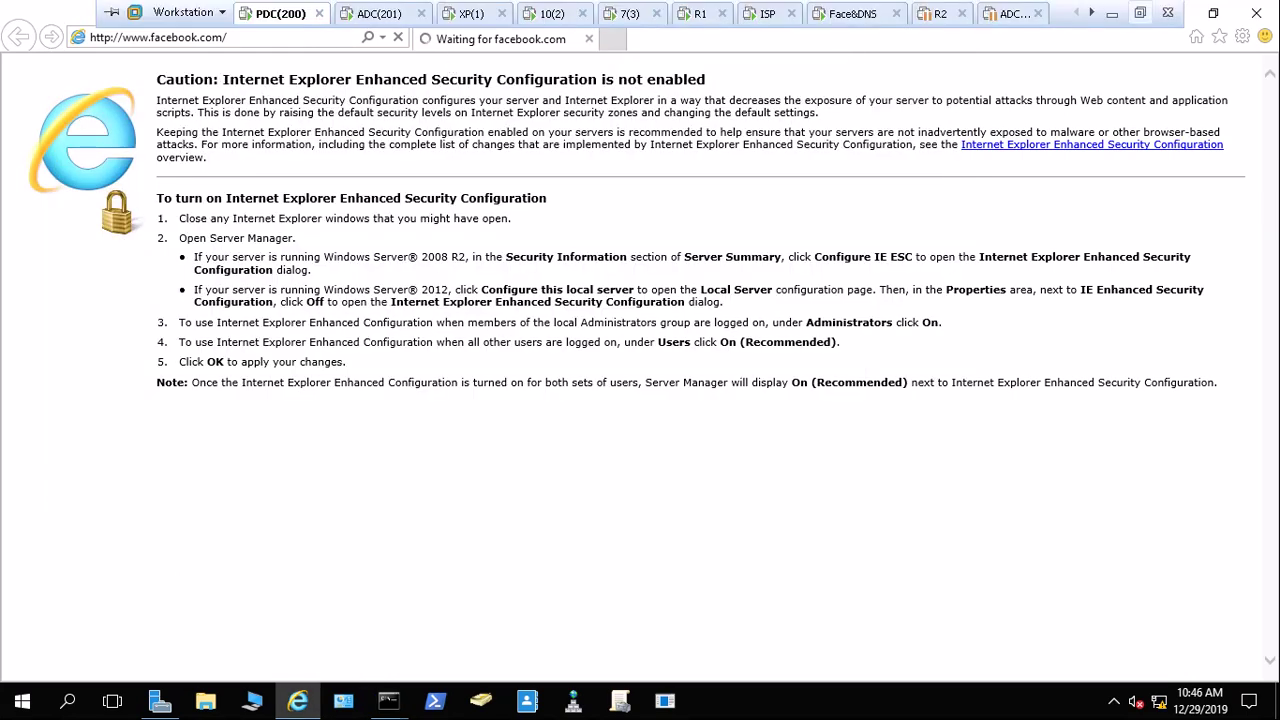
{"action": "left_click", "coordinate": [1112, 13]}
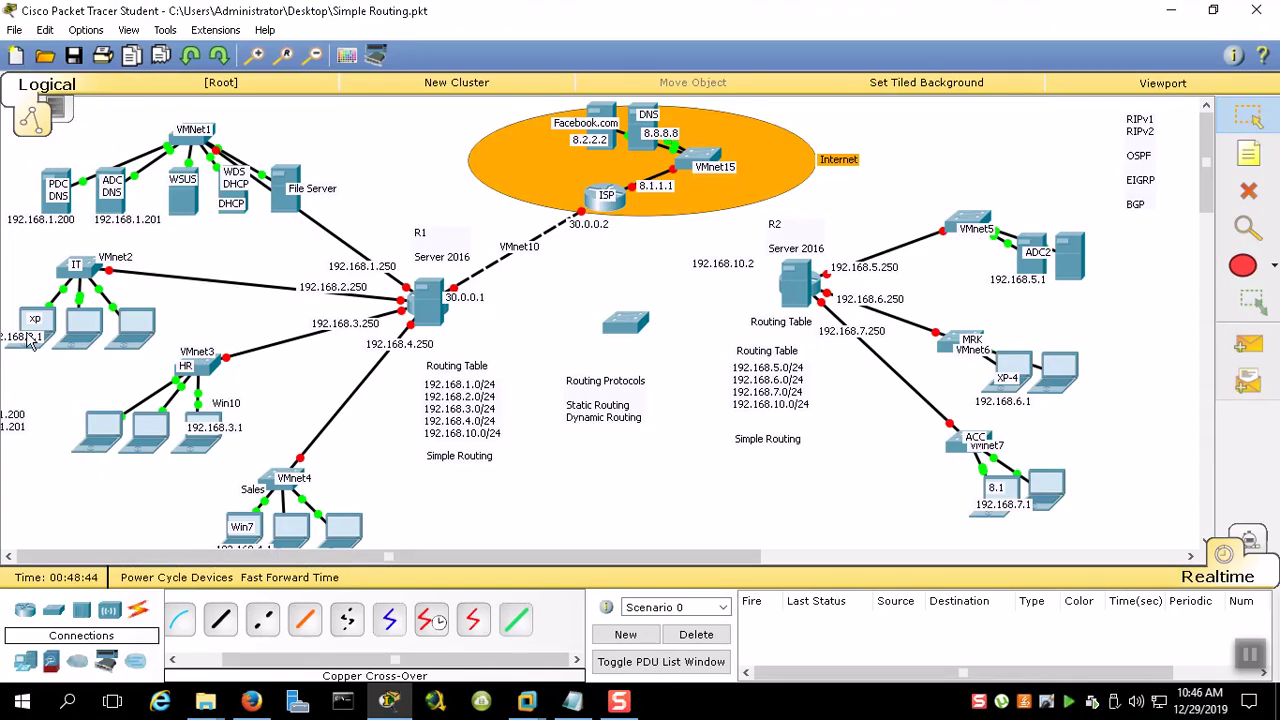
{"action": "left_click", "coordinate": [527, 700]}
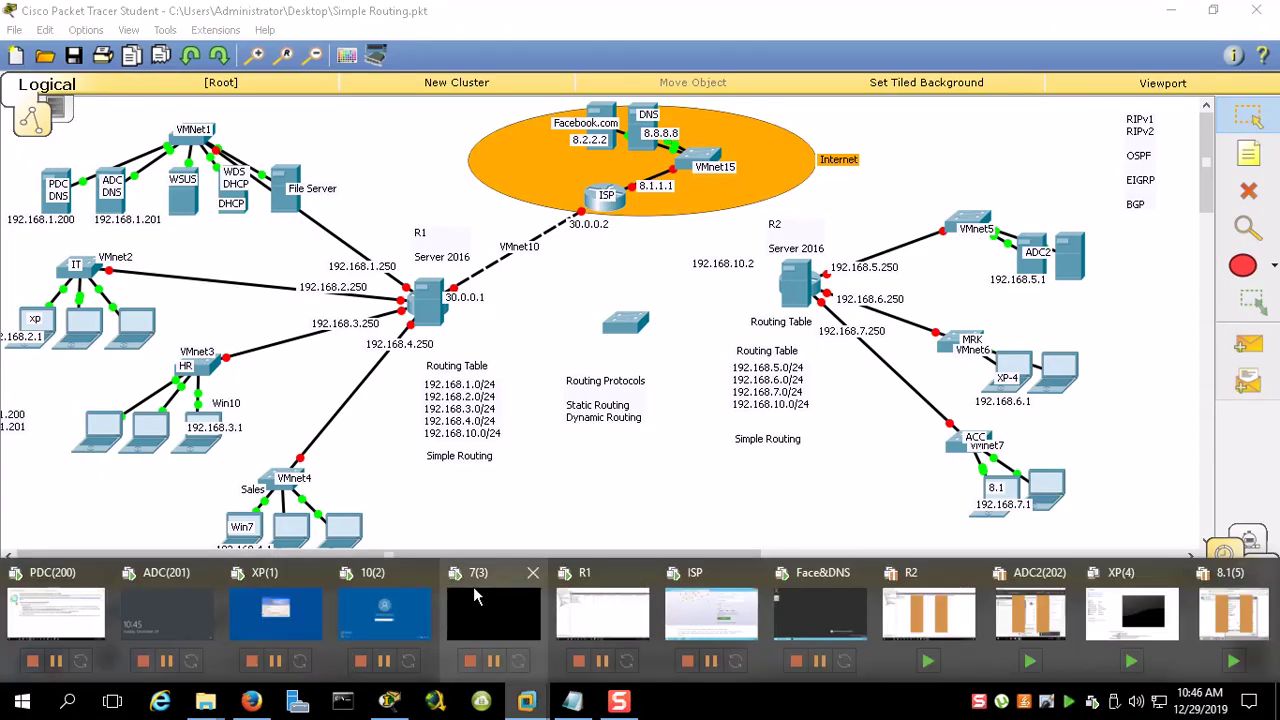
{"action": "left_click", "coordinate": [265, 600]}
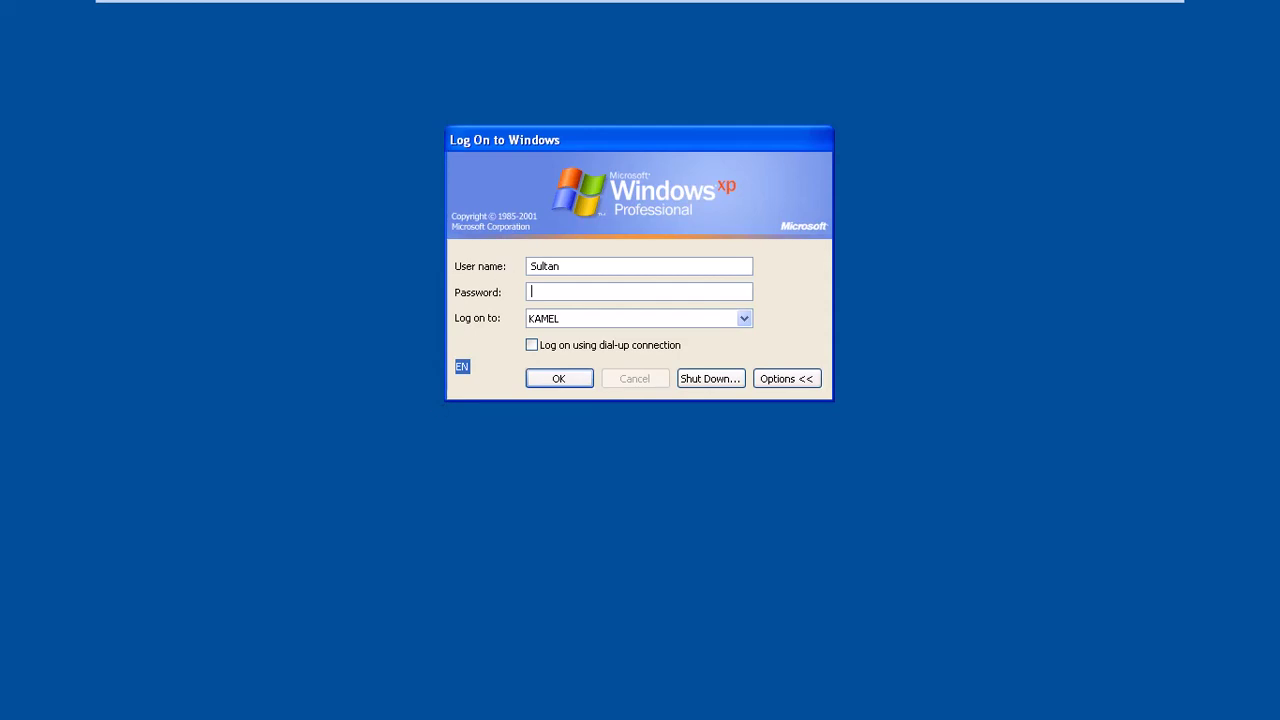
{"action": "right_click", "coordinate": [472, 14]}
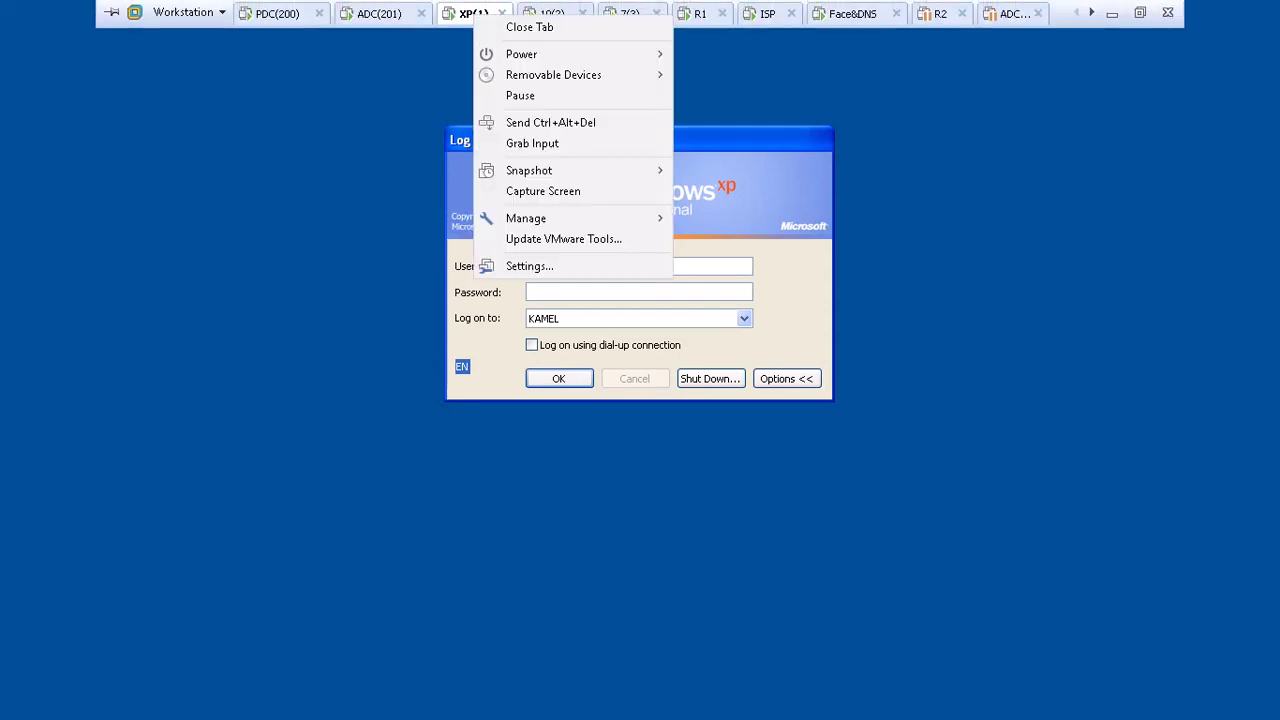
{"action": "left_click", "coordinate": [709, 34]}
Examine which virtual networks R1's network adapters use in its virtual machine settings, including Network Adapter 2
{"action": "left_click", "coordinate": [700, 14]}
{"action": "right_click", "coordinate": [700, 14]}
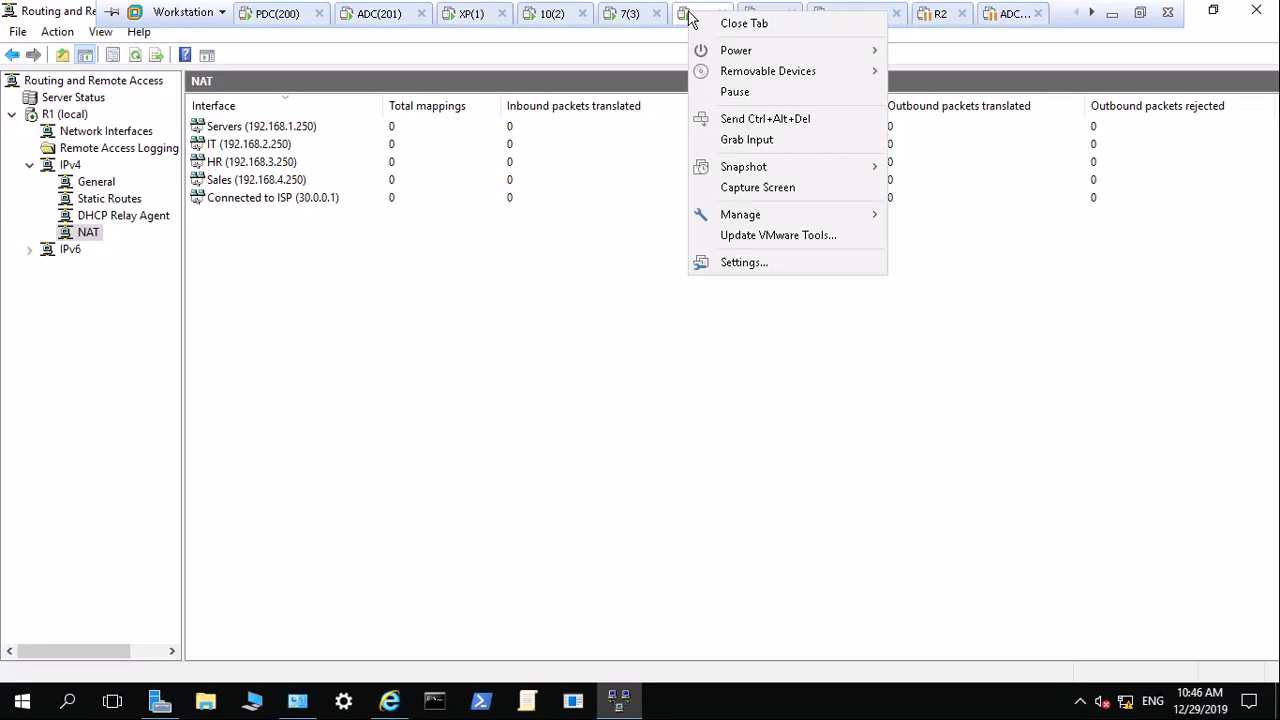
{"action": "left_click", "coordinate": [743, 262]}
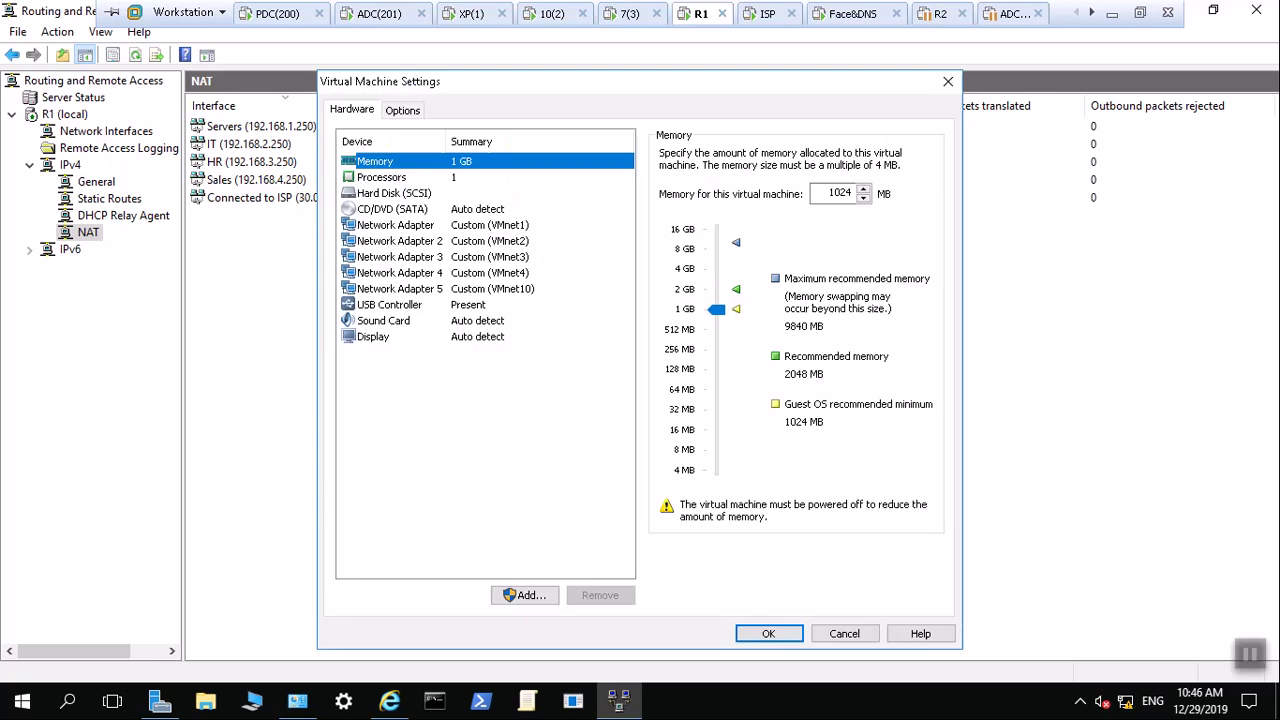
{"action": "left_click", "coordinate": [512, 242]}
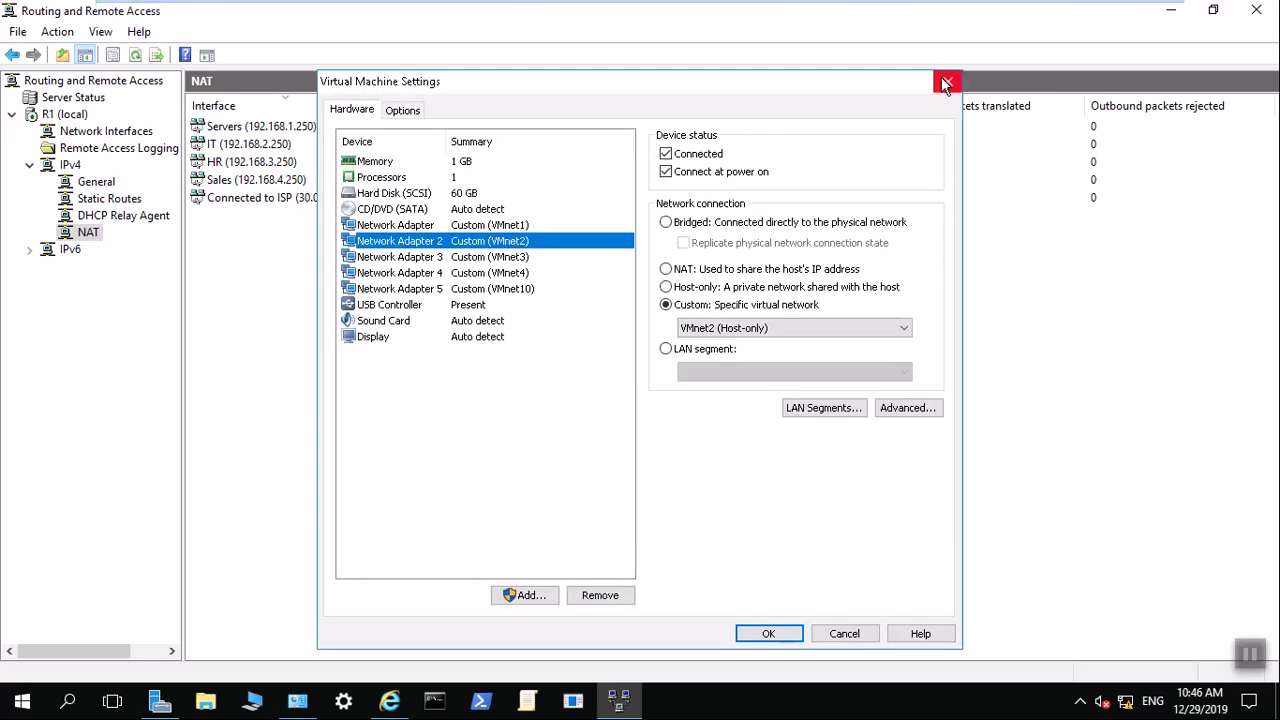
{"action": "left_click", "coordinate": [946, 82]}
Open R1's network connections and inspect the adapters, including the IT (192.168.2.250) connection
{"action": "right_click", "coordinate": [1131, 705]}
{"action": "left_click", "coordinate": [1130, 686]}
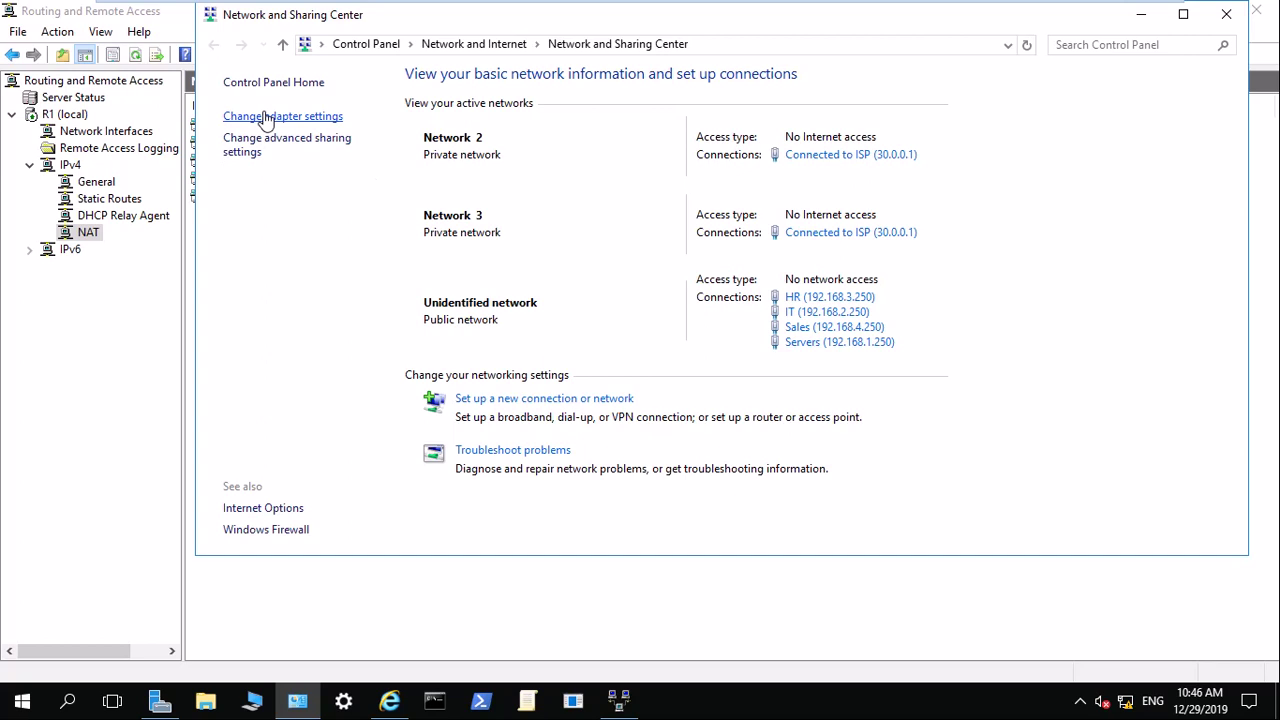
{"action": "left_click", "coordinate": [243, 116]}
{"action": "left_click", "coordinate": [328, 124]}
{"action": "left_click", "coordinate": [151, 119]}
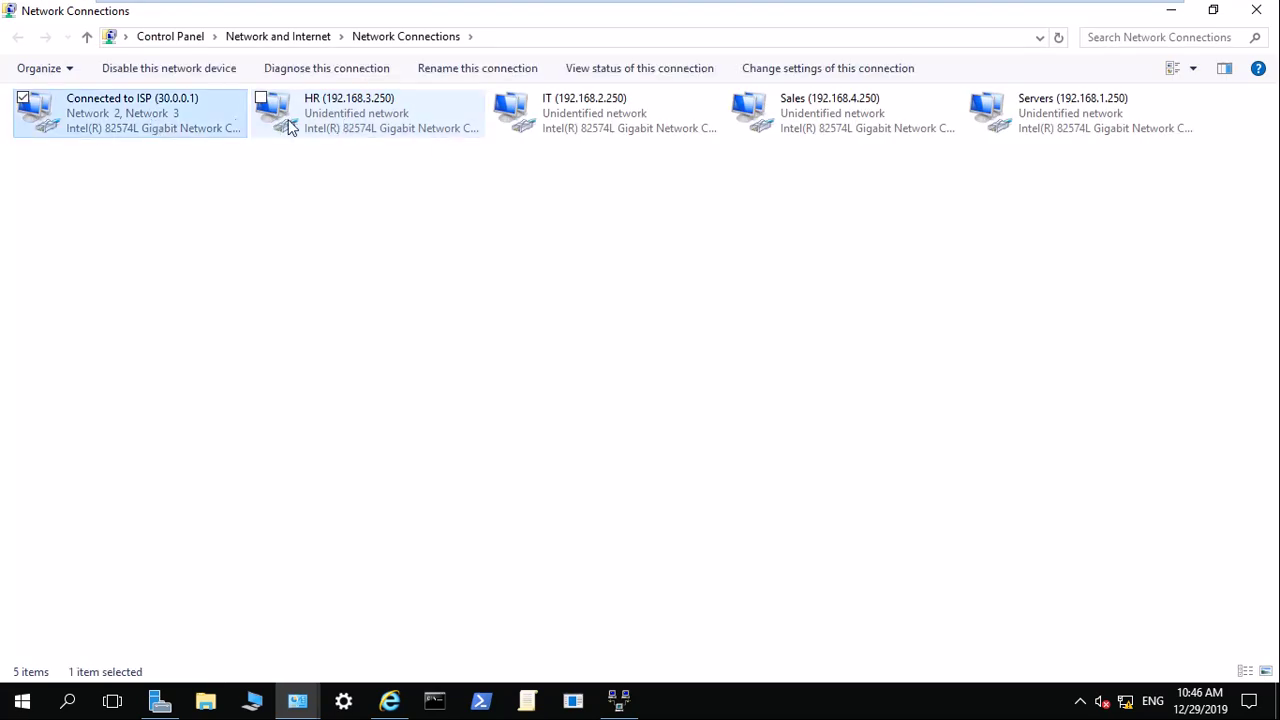
{"action": "left_click", "coordinate": [571, 118]}
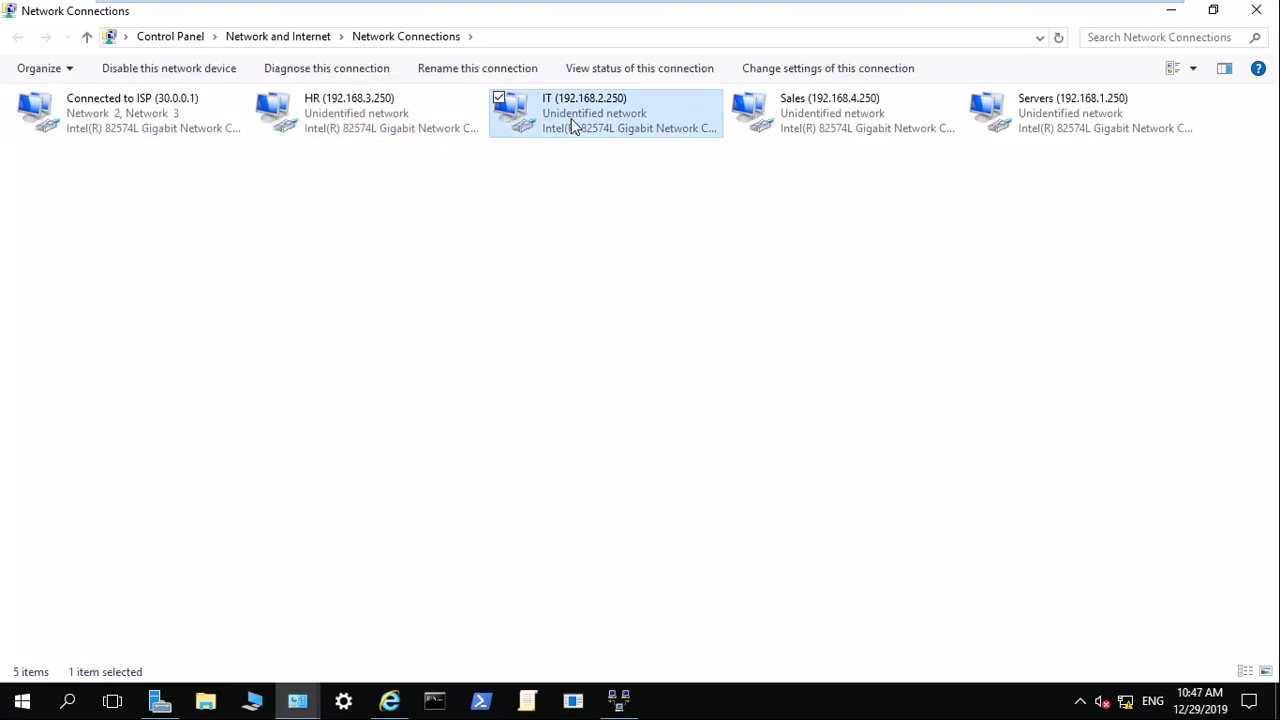
Connect the XP(1) virtual machine's network adapter to the custom virtual network VMnet2 (Host-only)
{"action": "left_click", "coordinate": [474, 15]}
{"action": "right_click", "coordinate": [474, 18]}
{"action": "left_click", "coordinate": [530, 263]}
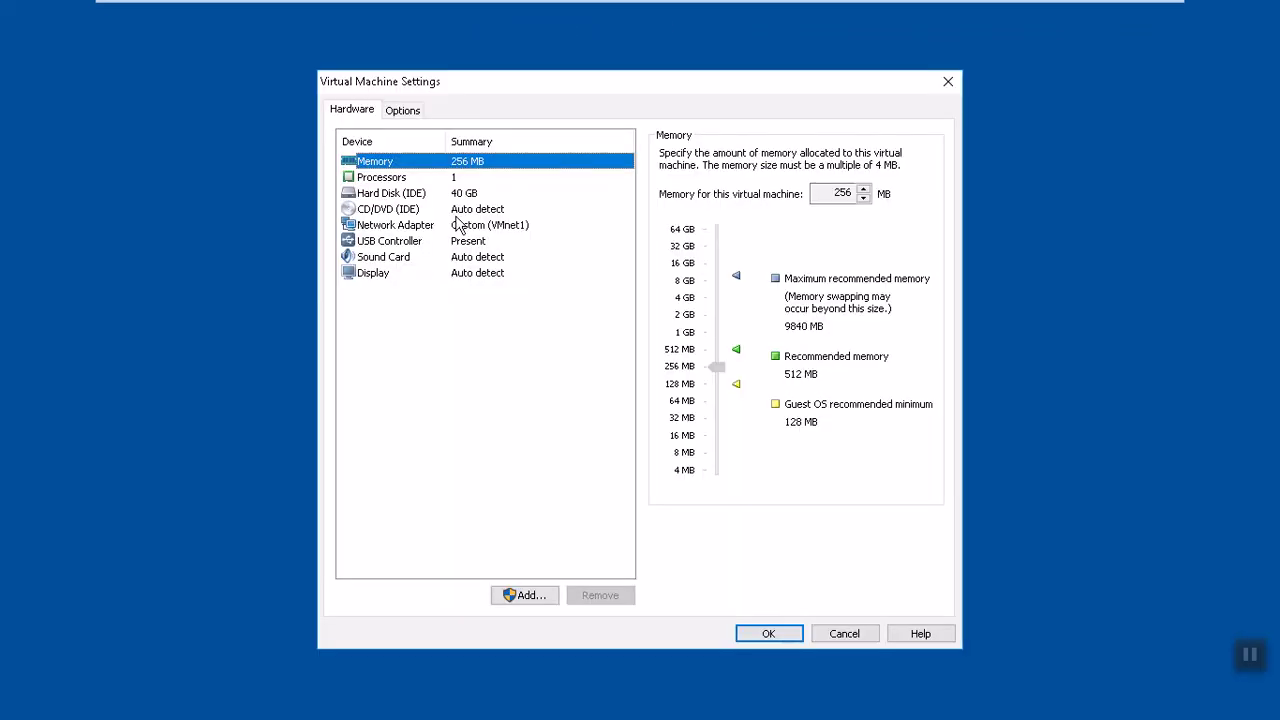
{"action": "left_click", "coordinate": [458, 225]}
{"action": "left_click", "coordinate": [703, 328]}
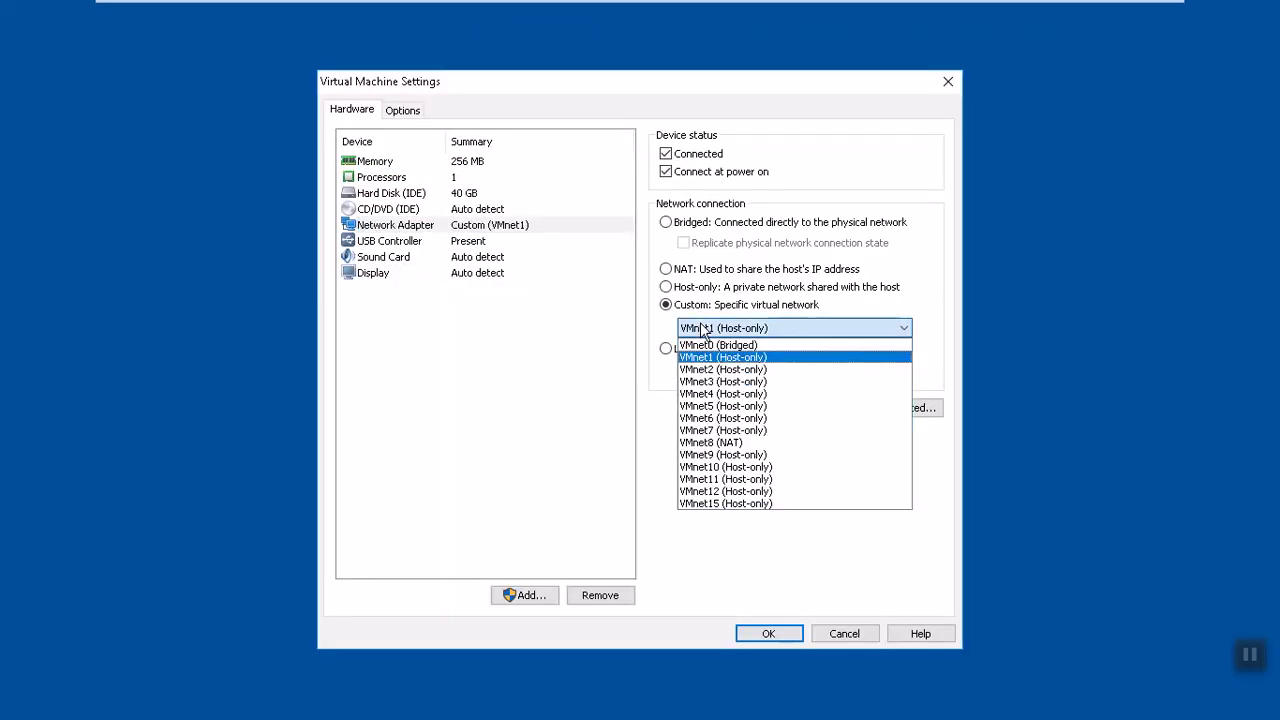
{"action": "left_click", "coordinate": [712, 369]}
{"action": "left_click", "coordinate": [769, 633]}
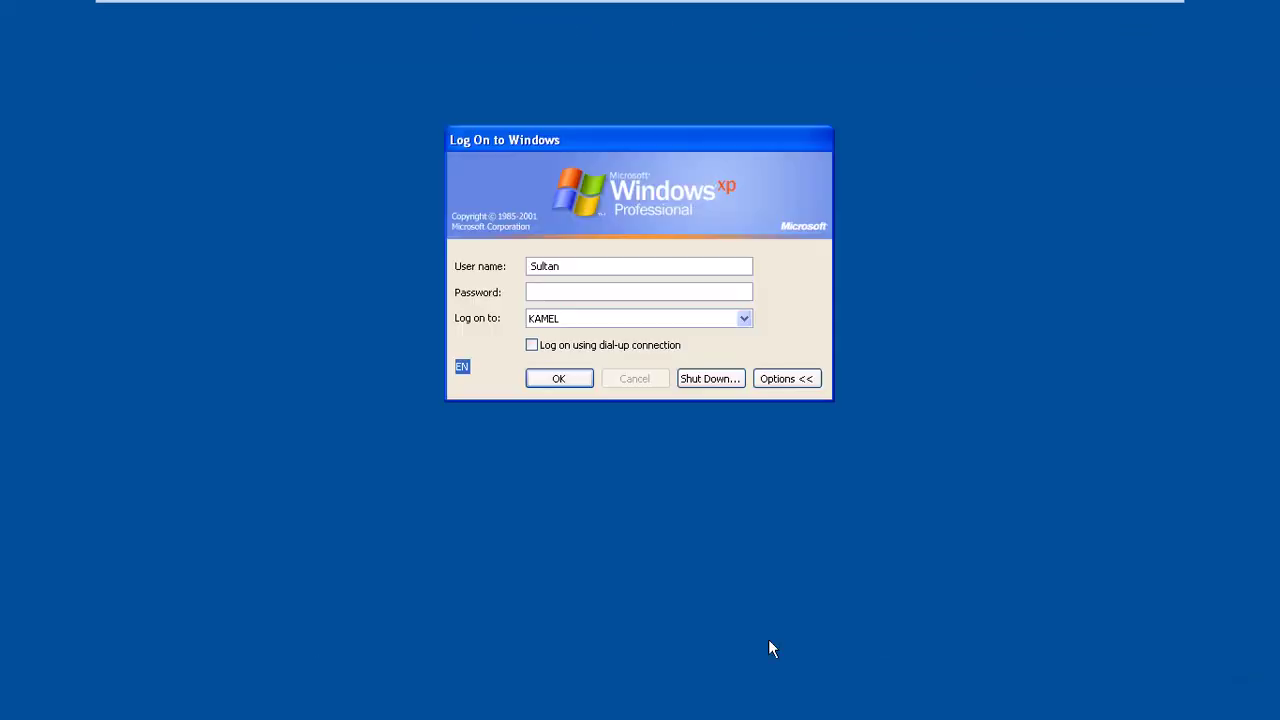
Log on to Windows XP on the XP(1) virtual machine with the filled-in domain account
{"action": "left_click", "coordinate": [574, 379]}
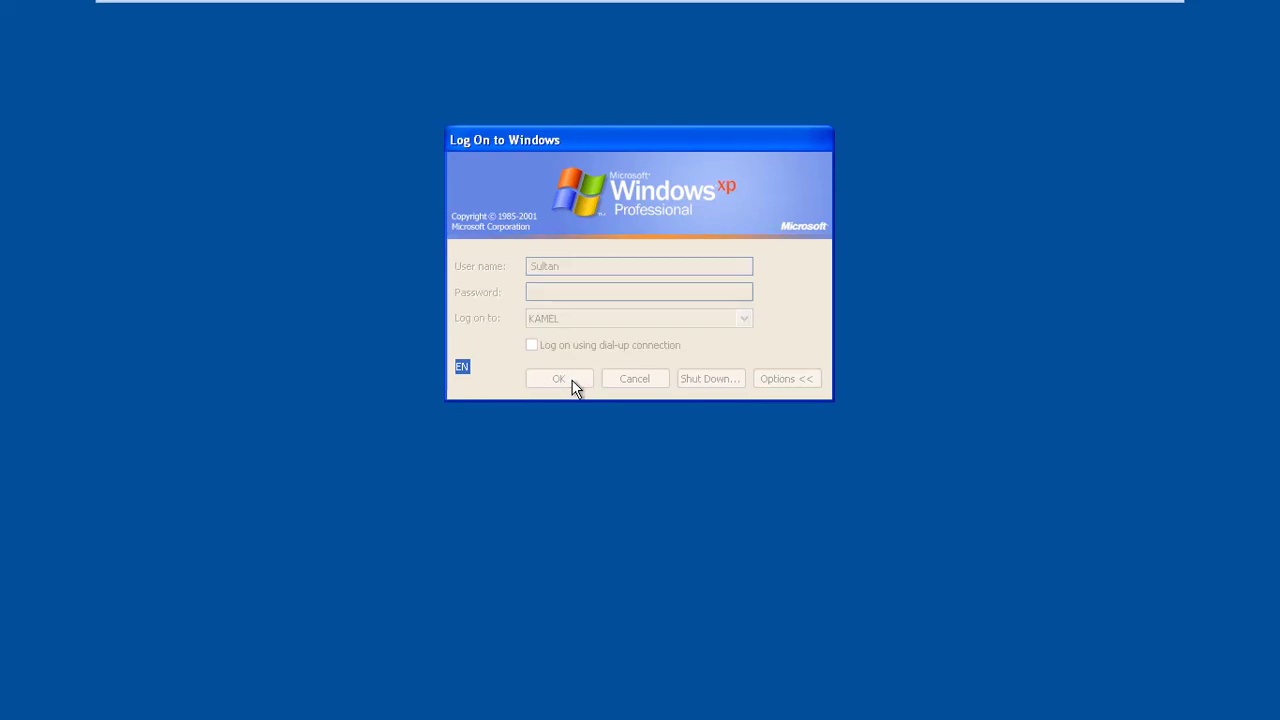
Check the network adapter's assigned virtual network in XP(1)'s virtual machine settings while the logon is running
{"action": "mouse_move", "coordinate": [475, 8]}
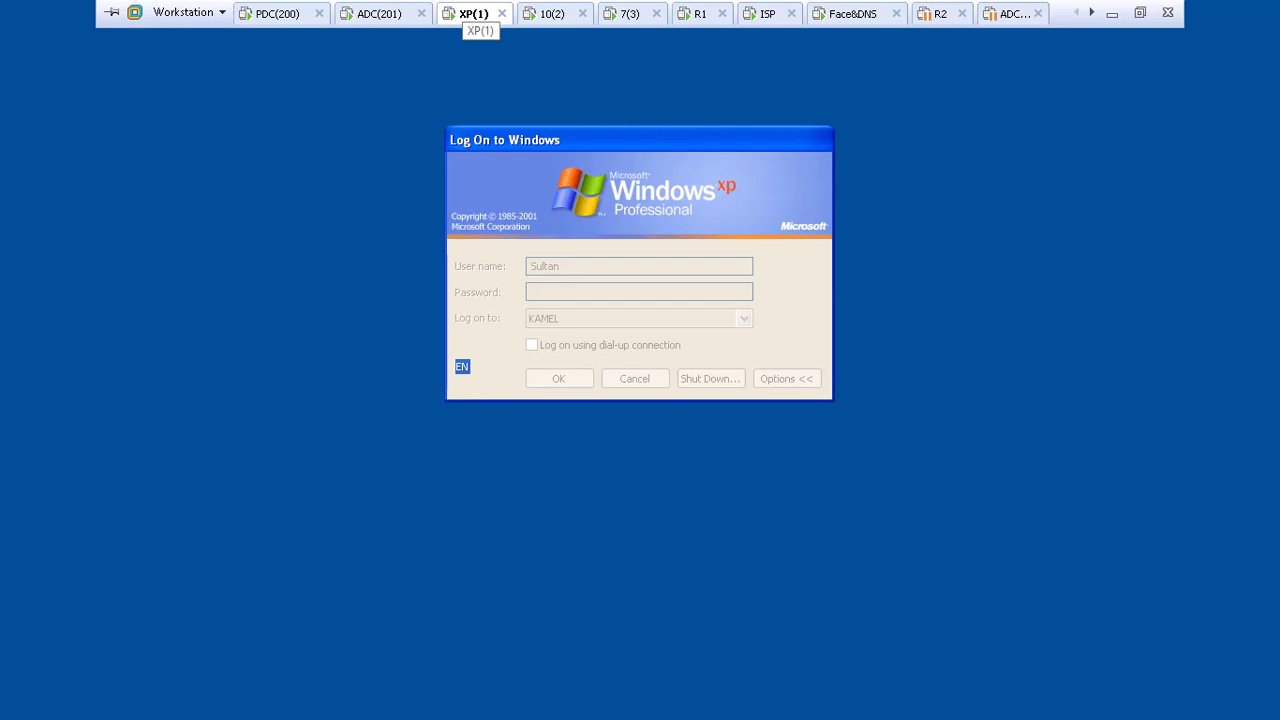
{"action": "right_click", "coordinate": [470, 14]}
{"action": "left_click", "coordinate": [572, 28]}
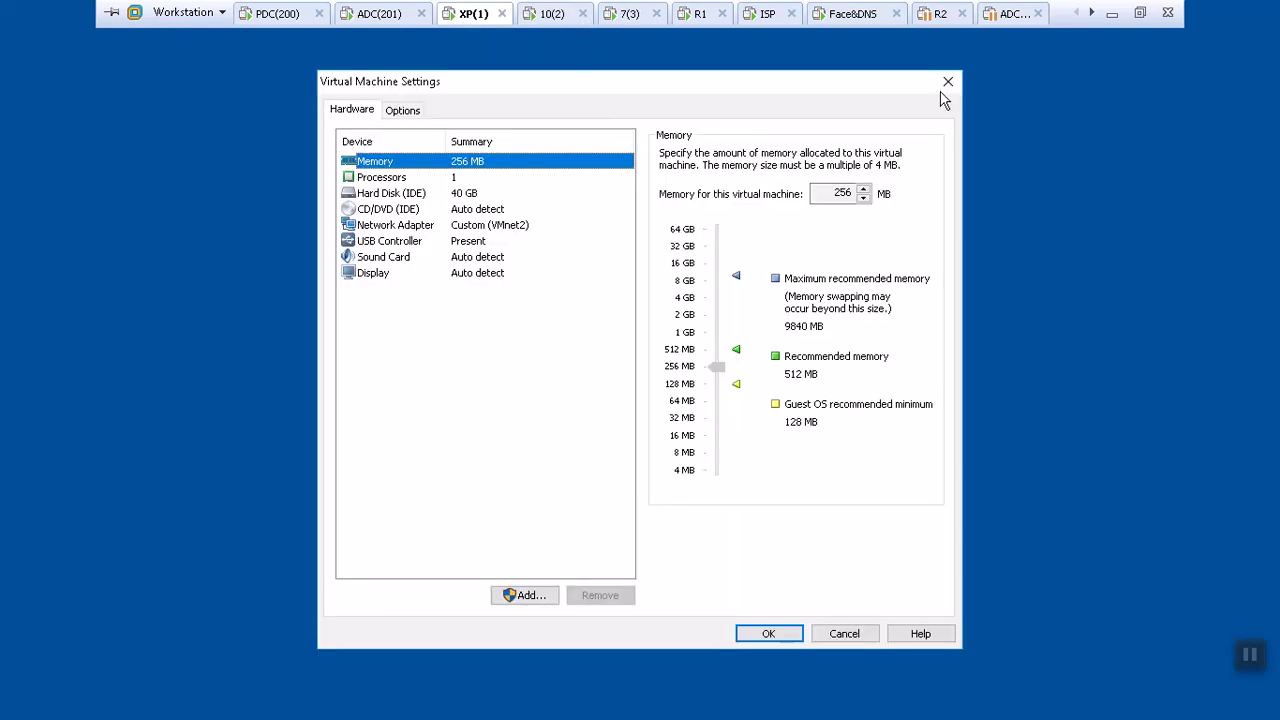
{"action": "left_click", "coordinate": [947, 82]}
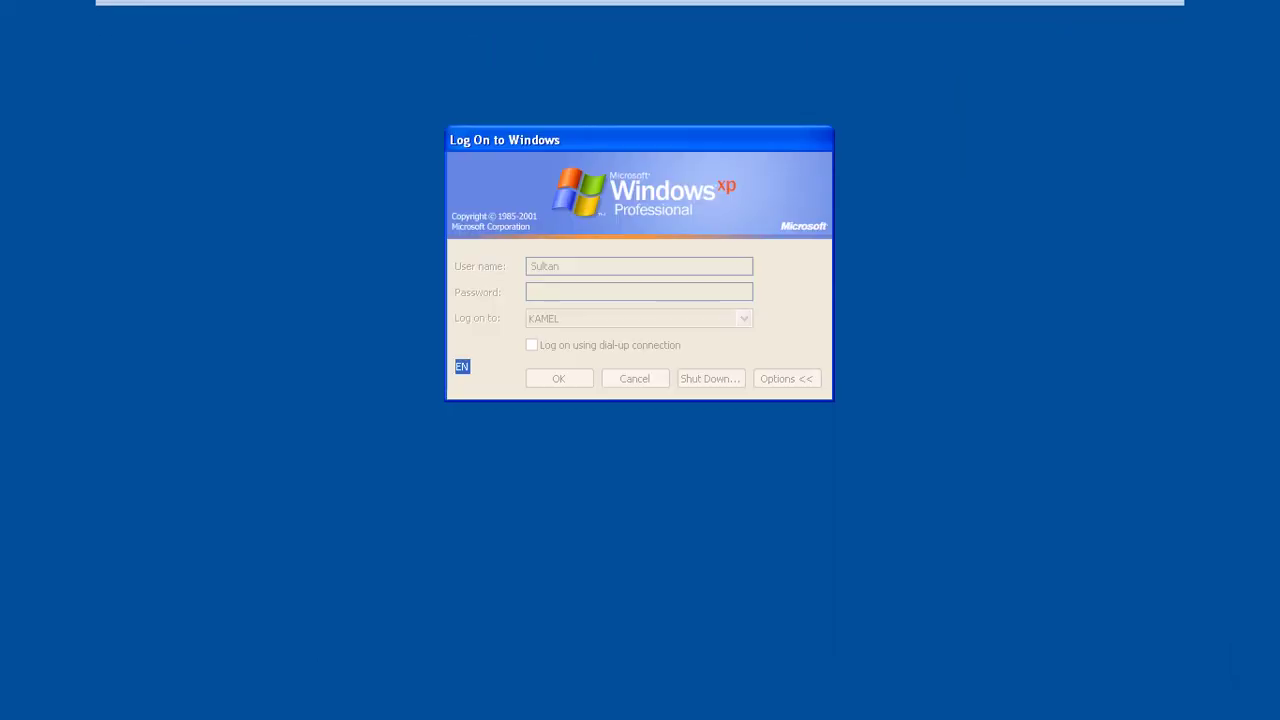
{"action": "mouse_move", "coordinate": [470, 5]}
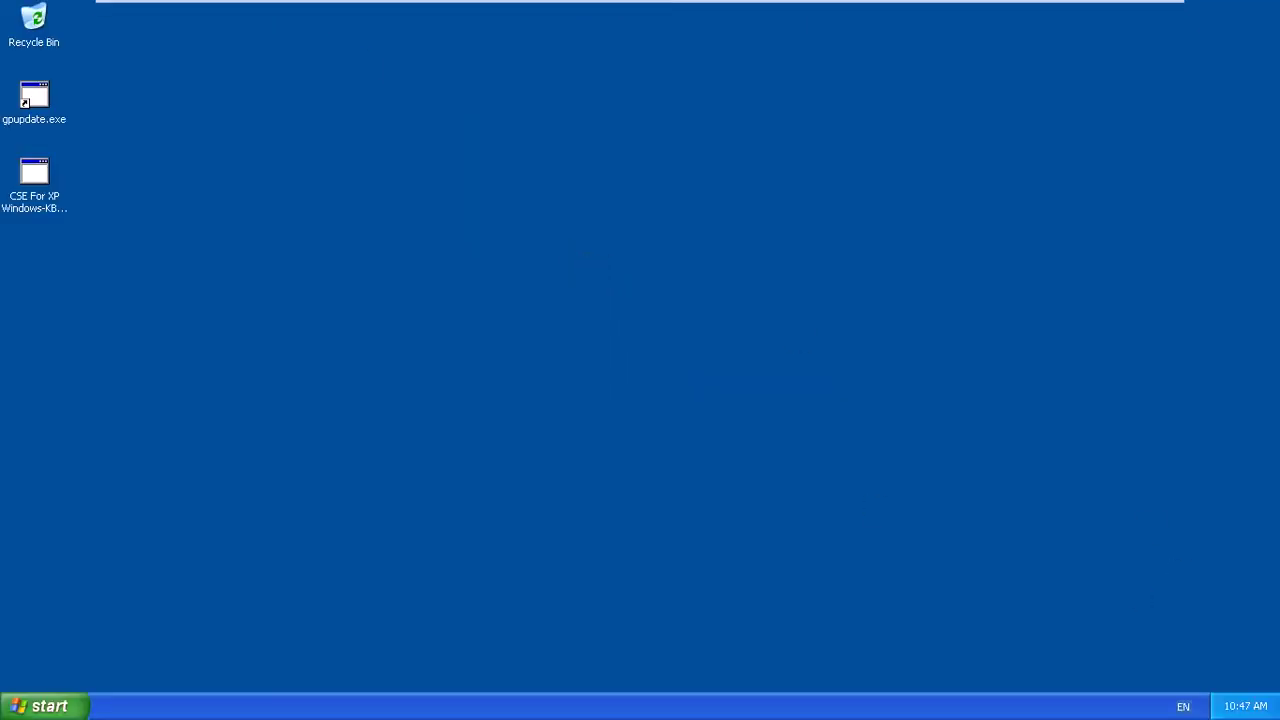
Open the Internet Protocol (TCP/IP) properties of the Local Area Connection on XP(1)
{"action": "left_click", "coordinate": [45, 706]}
{"action": "left_click", "coordinate": [262, 472]}
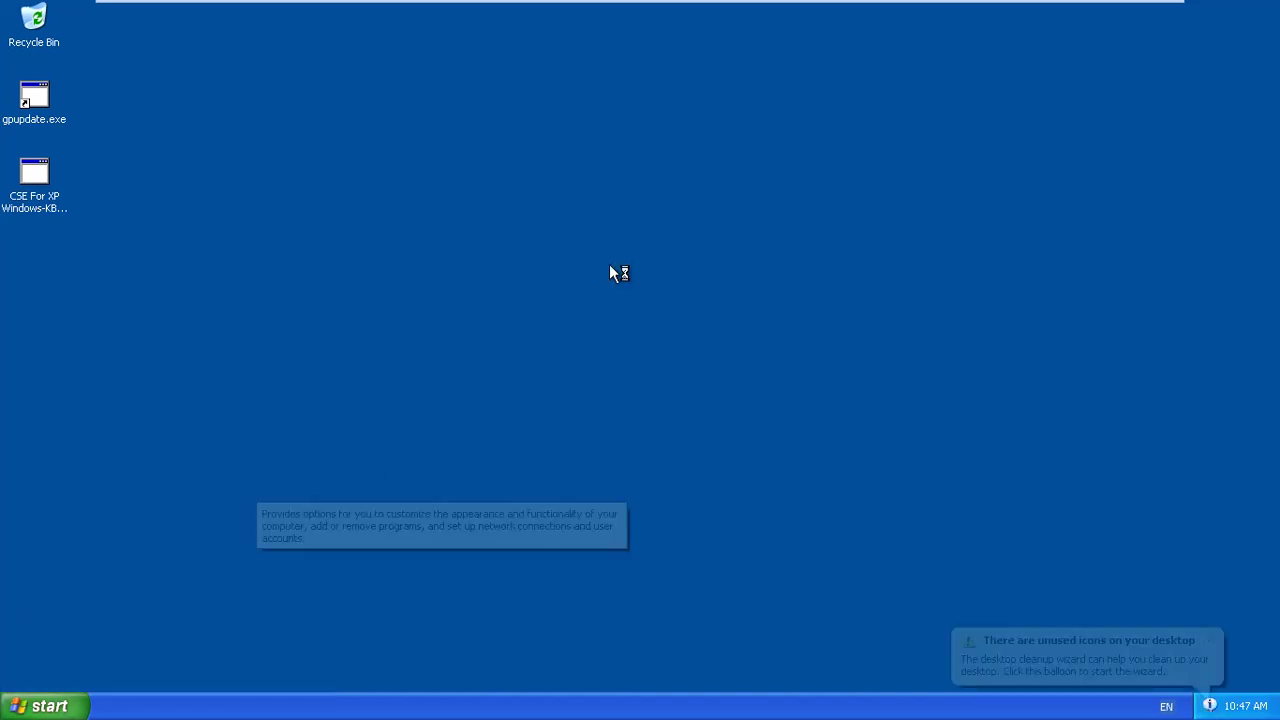
{"action": "right_click", "coordinate": [610, 266]}
{"action": "left_click", "coordinate": [1160, 706]}
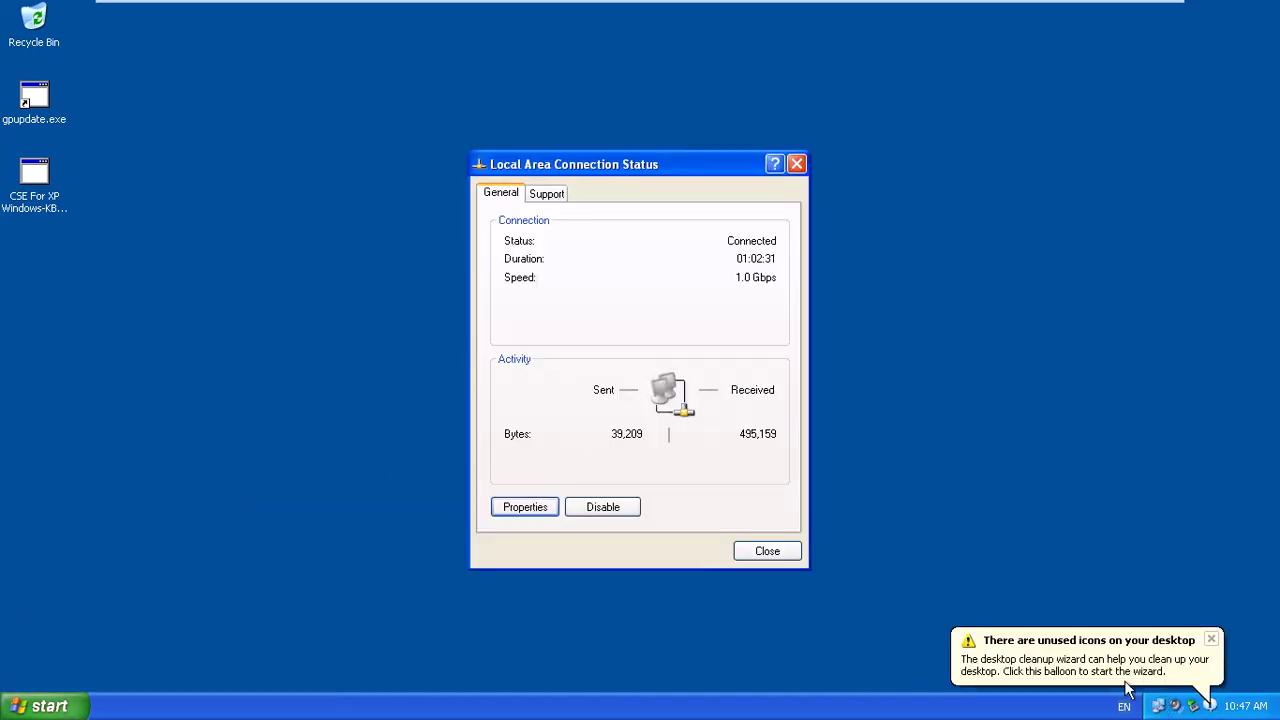
{"action": "left_click", "coordinate": [538, 508]}
{"action": "double_click", "coordinate": [362, 362]}
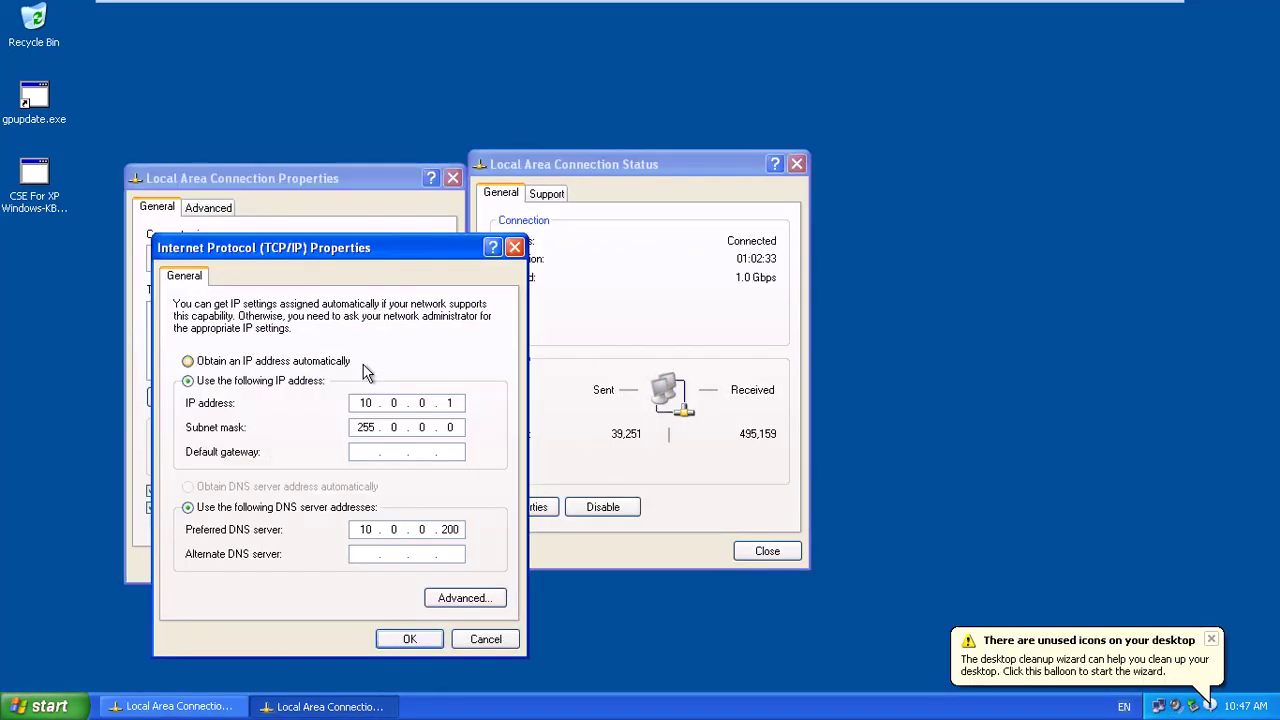
{"action": "left_click", "coordinate": [280, 362]}
{"action": "left_click", "coordinate": [276, 384]}
{"action": "type", "text": "168"}
Switch to the Packet Tracer topology, examine the XP client's and the PDC and ADC DNS servers' addresses, and return to XP(1)
{"action": "mouse_move", "coordinate": [1160, 8]}
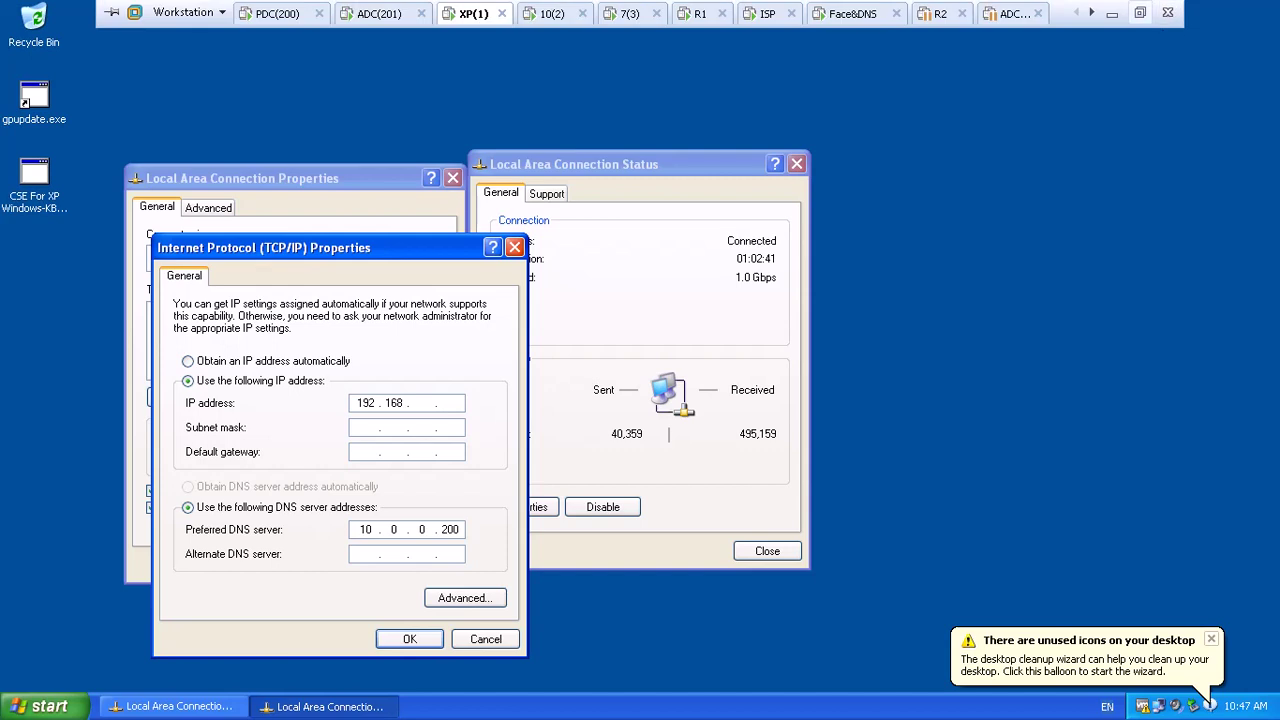
{"action": "left_click", "coordinate": [1111, 14]}
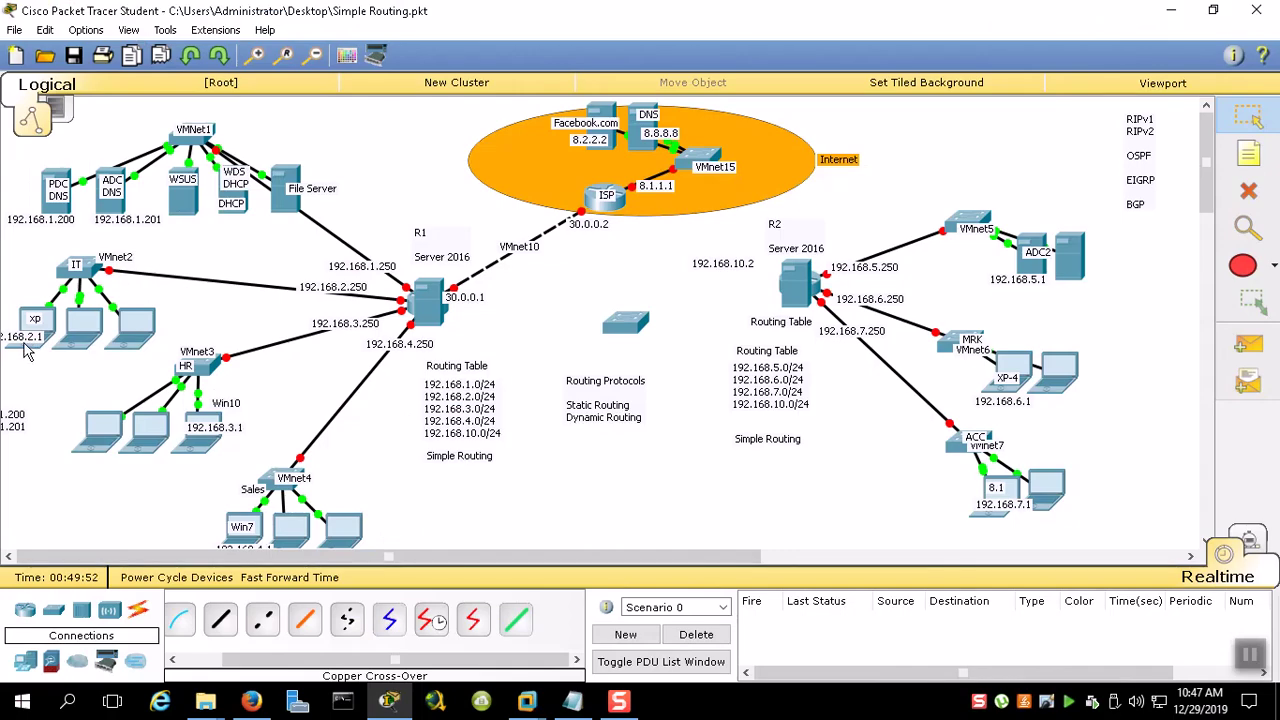
{"action": "left_click_drag", "start_coordinate": [97, 152], "coordinate": [20, 232]}
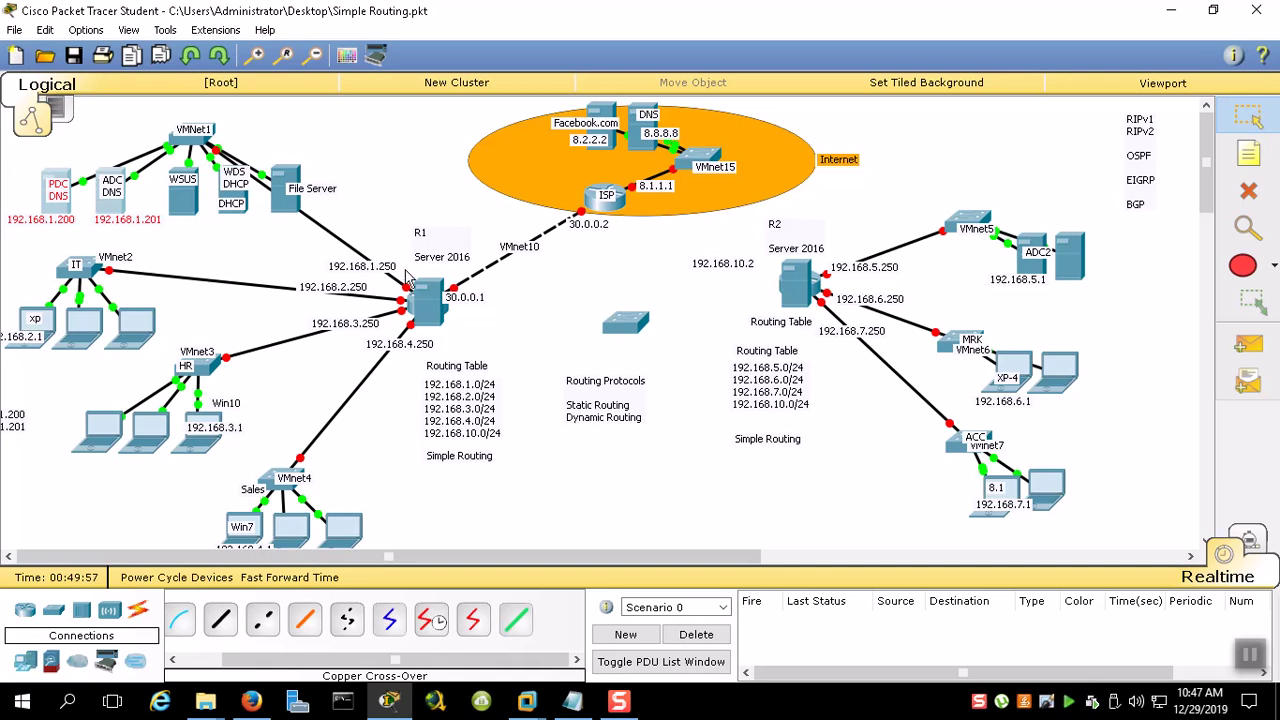
{"action": "left_click", "coordinate": [526, 704]}
{"action": "left_click", "coordinate": [300, 612]}
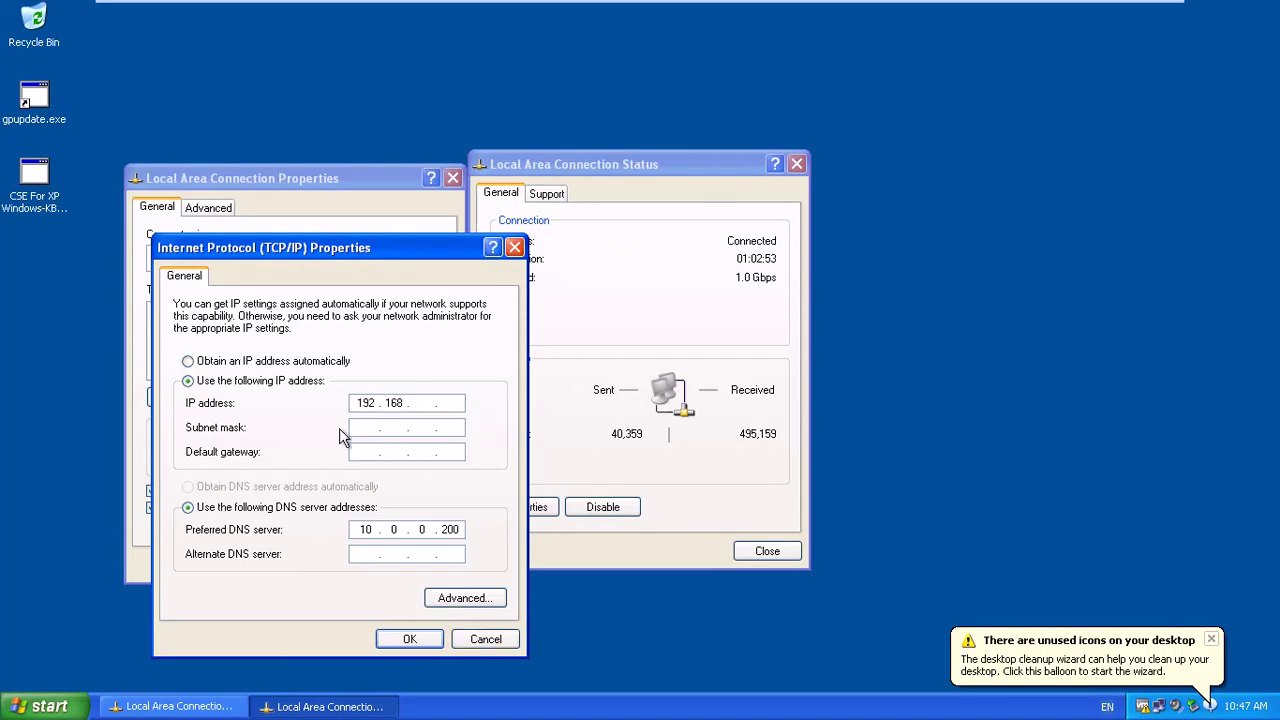
Set the XP client's TCP/IP properties to obtain the IP address and DNS server address automatically
{"action": "left_click", "coordinate": [270, 362]}
{"action": "left_click", "coordinate": [255, 487]}
{"action": "left_click", "coordinate": [409, 638]}
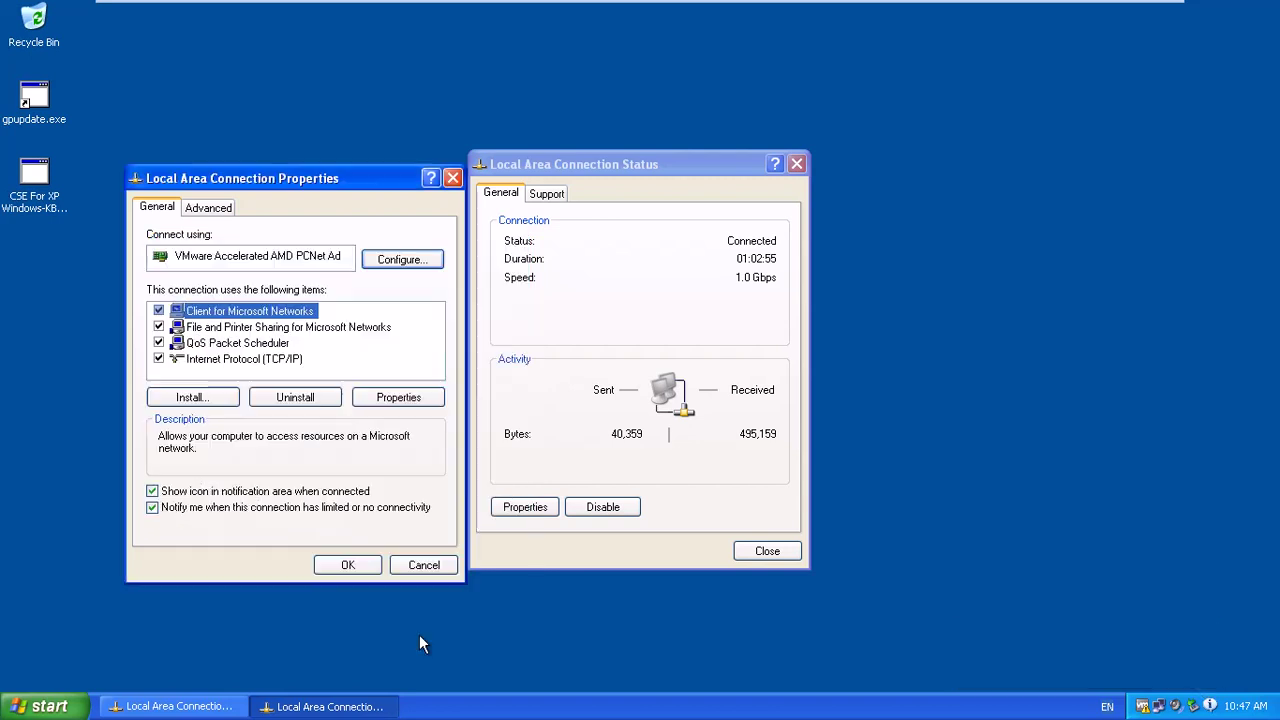
Check the addressing in the Local Area Connection's status and network connection details, including its DHCP and DNS servers
{"action": "left_click", "coordinate": [558, 198]}
{"action": "left_click", "coordinate": [508, 198]}
{"action": "left_click", "coordinate": [548, 196]}
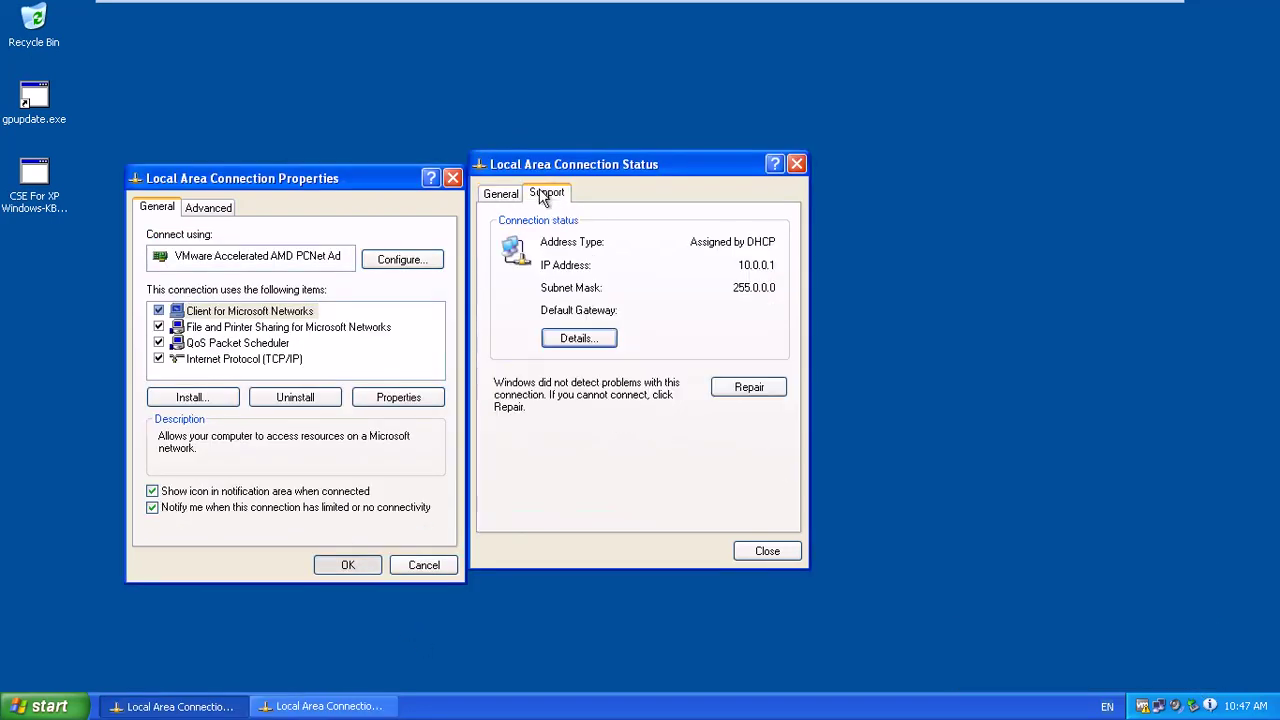
{"action": "left_click", "coordinate": [490, 195]}
{"action": "left_click", "coordinate": [545, 193]}
{"action": "left_click", "coordinate": [518, 199]}
{"action": "left_click", "coordinate": [562, 200]}
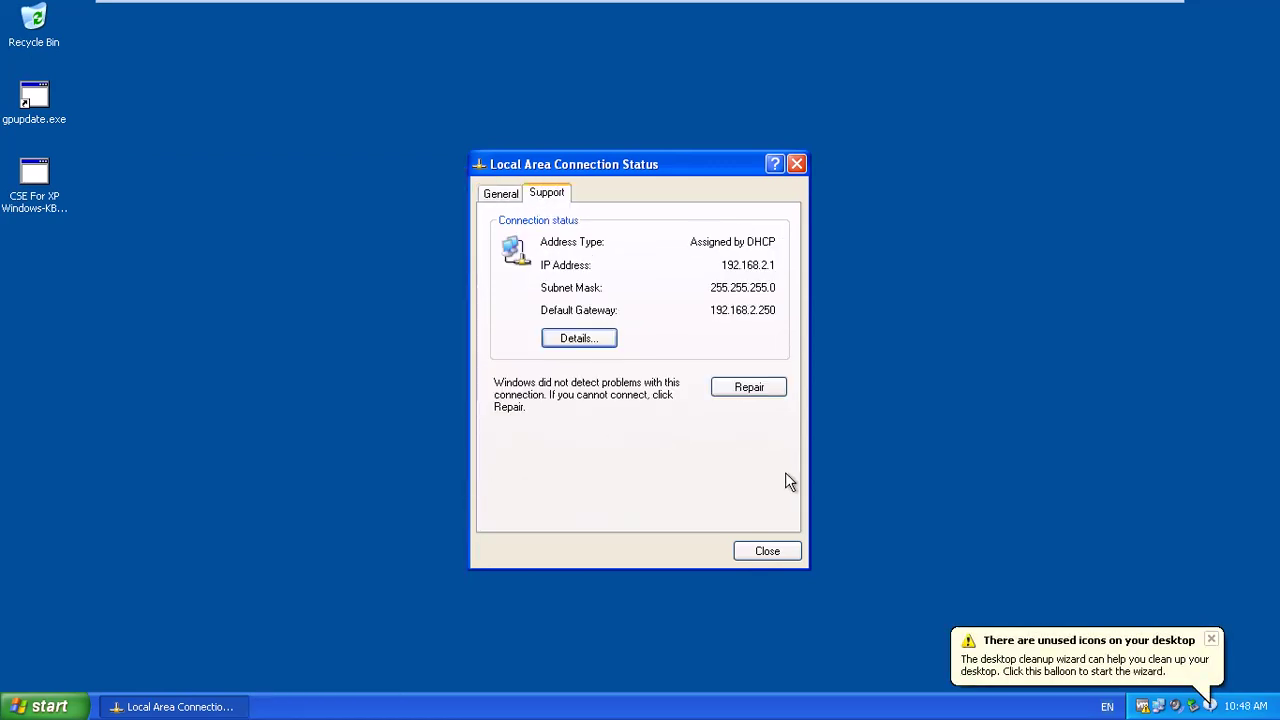
{"action": "left_click", "coordinate": [603, 340]}
{"action": "left_click", "coordinate": [671, 362]}
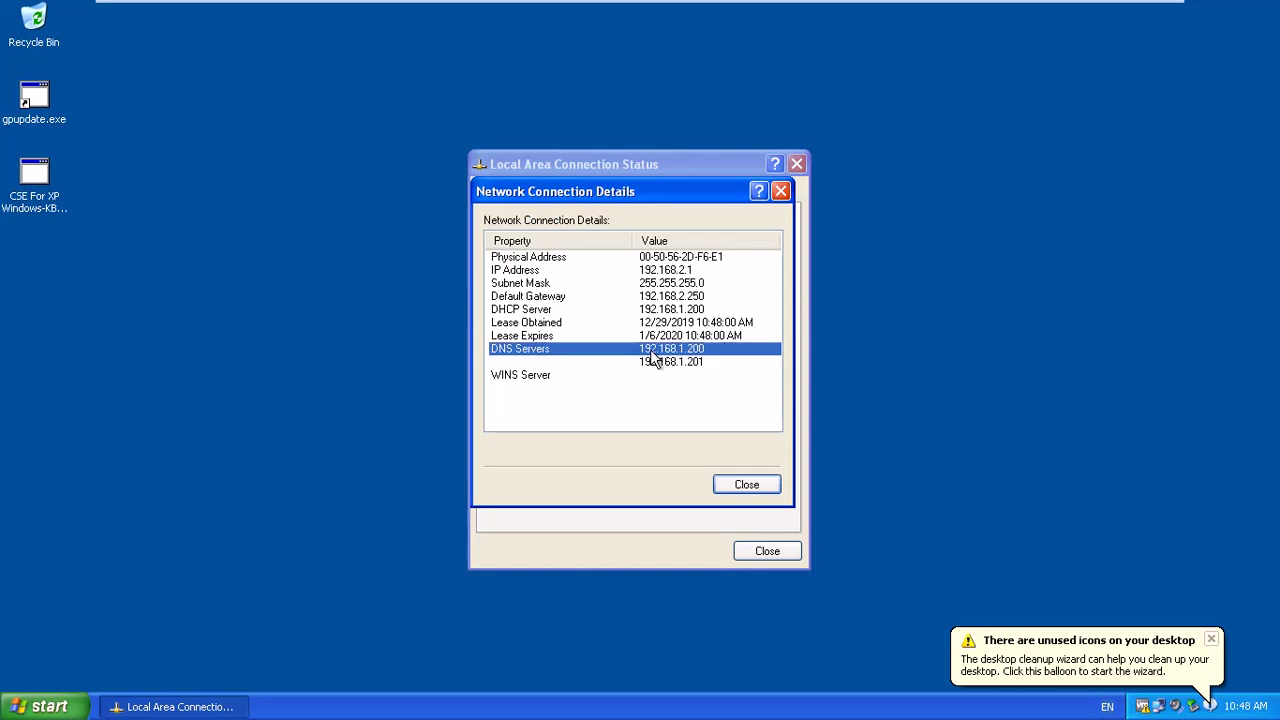
{"action": "left_click", "coordinate": [750, 484]}
{"action": "left_click", "coordinate": [767, 550]}
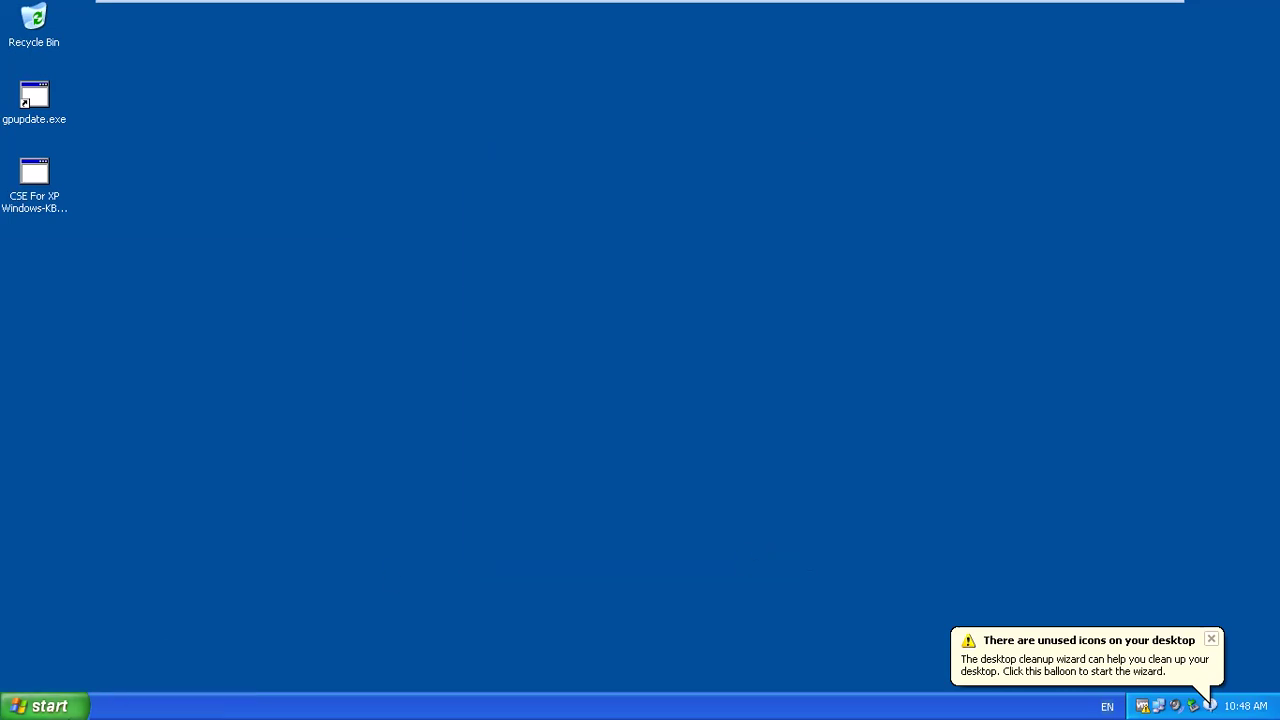
{"action": "left_click", "coordinate": [45, 706]}
{"action": "left_click", "coordinate": [248, 617]}
{"action": "type", "text": "cmd"}
{"action": "key", "text": "Return"}
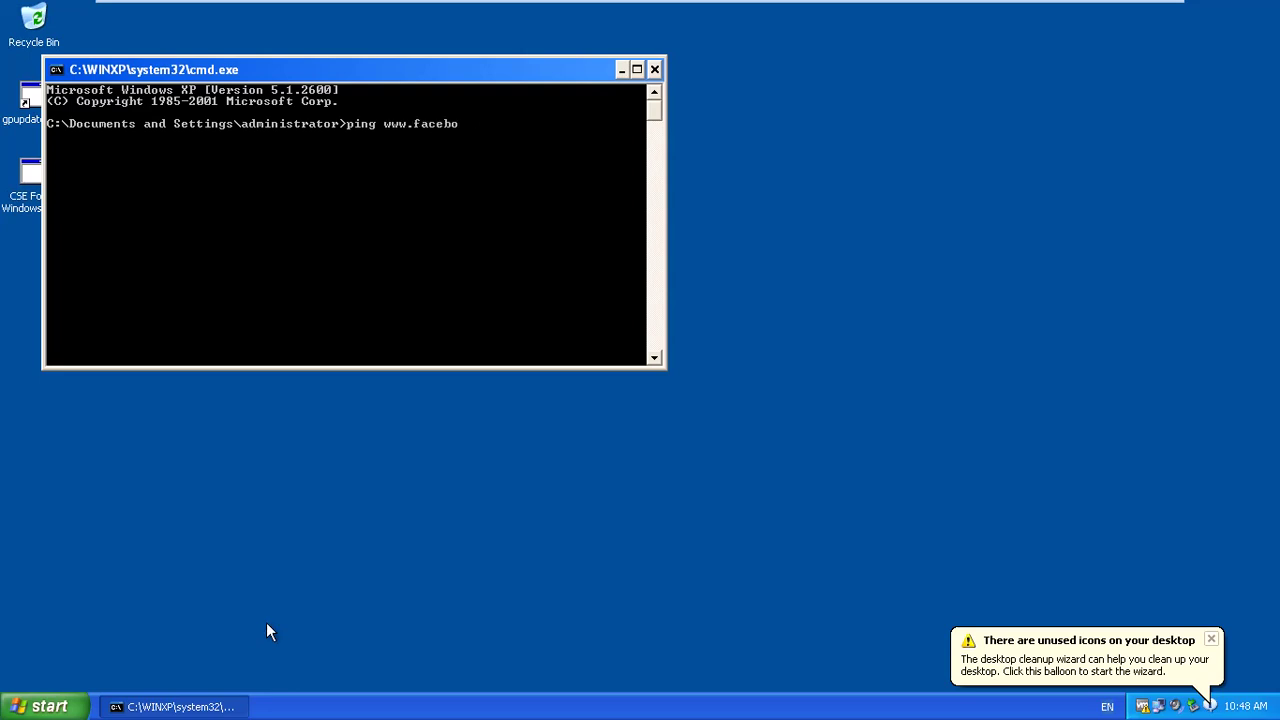
{"action": "type", "text": "ping www.facebook.com"}
{"action": "key", "text": "Return"}
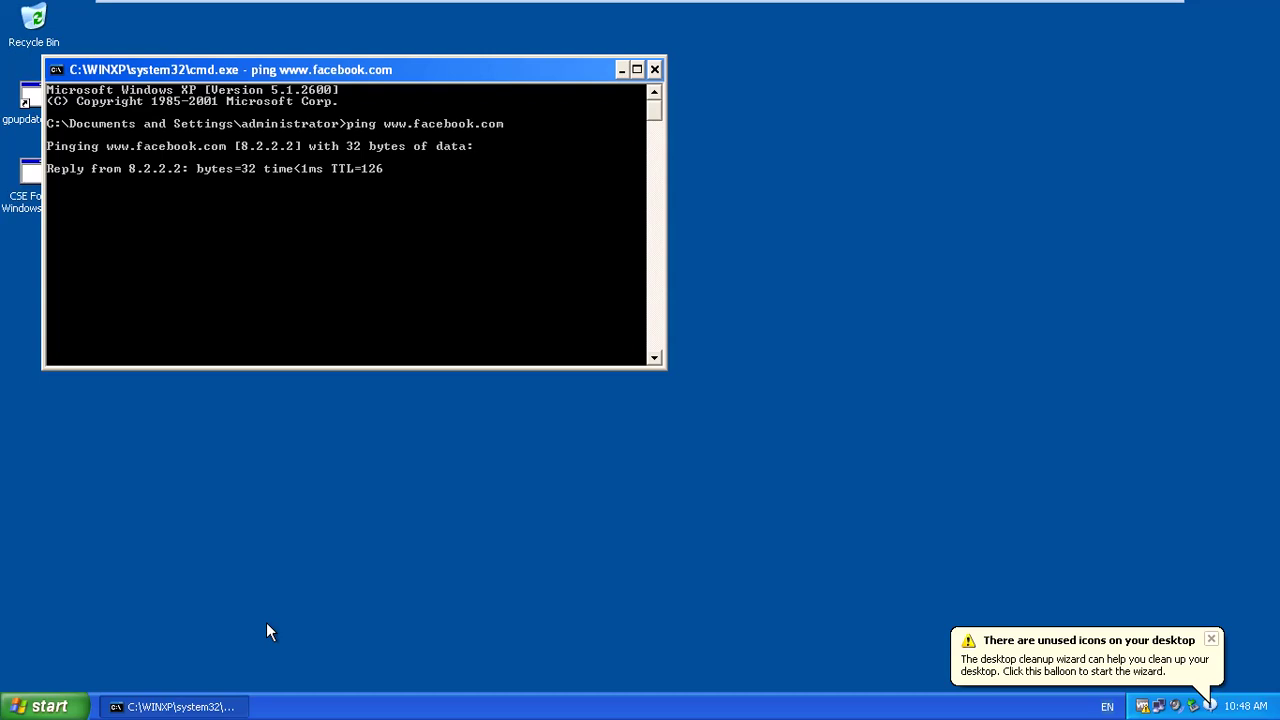
{"action": "left_click", "coordinate": [62, 707]}
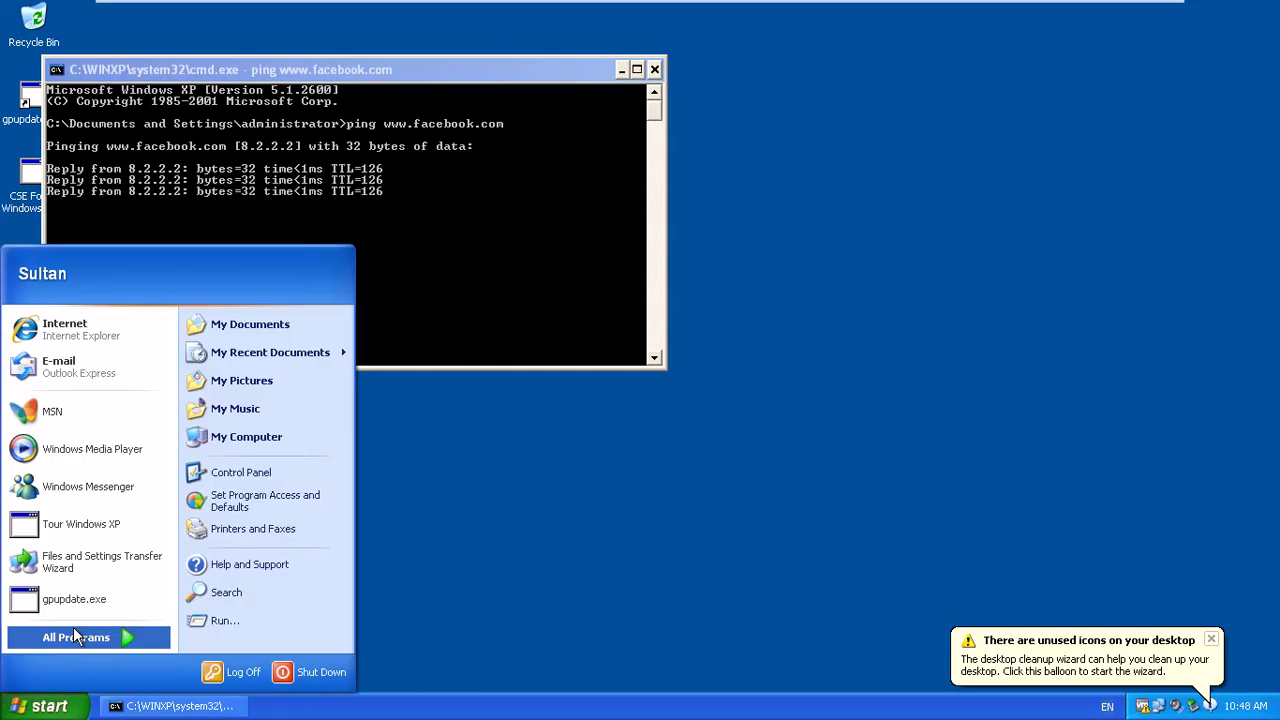
{"action": "left_click", "coordinate": [95, 328]}
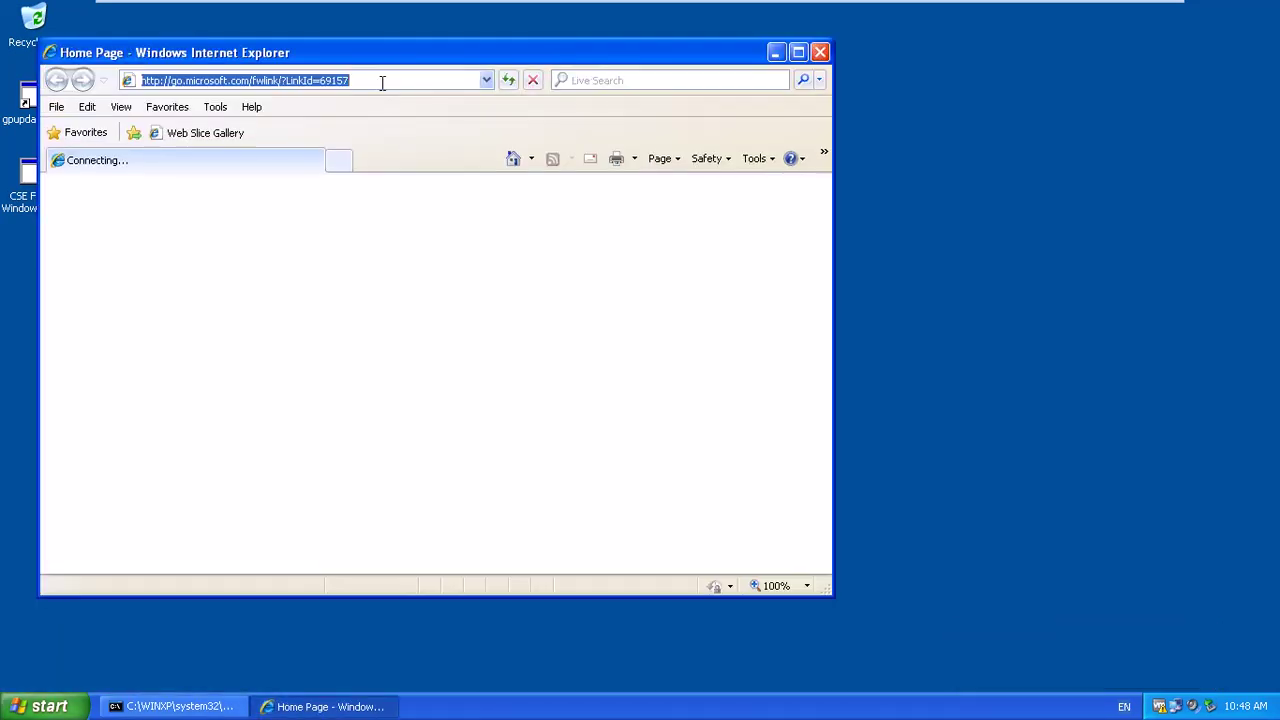
{"action": "type", "text": "www.facebookk.com"}
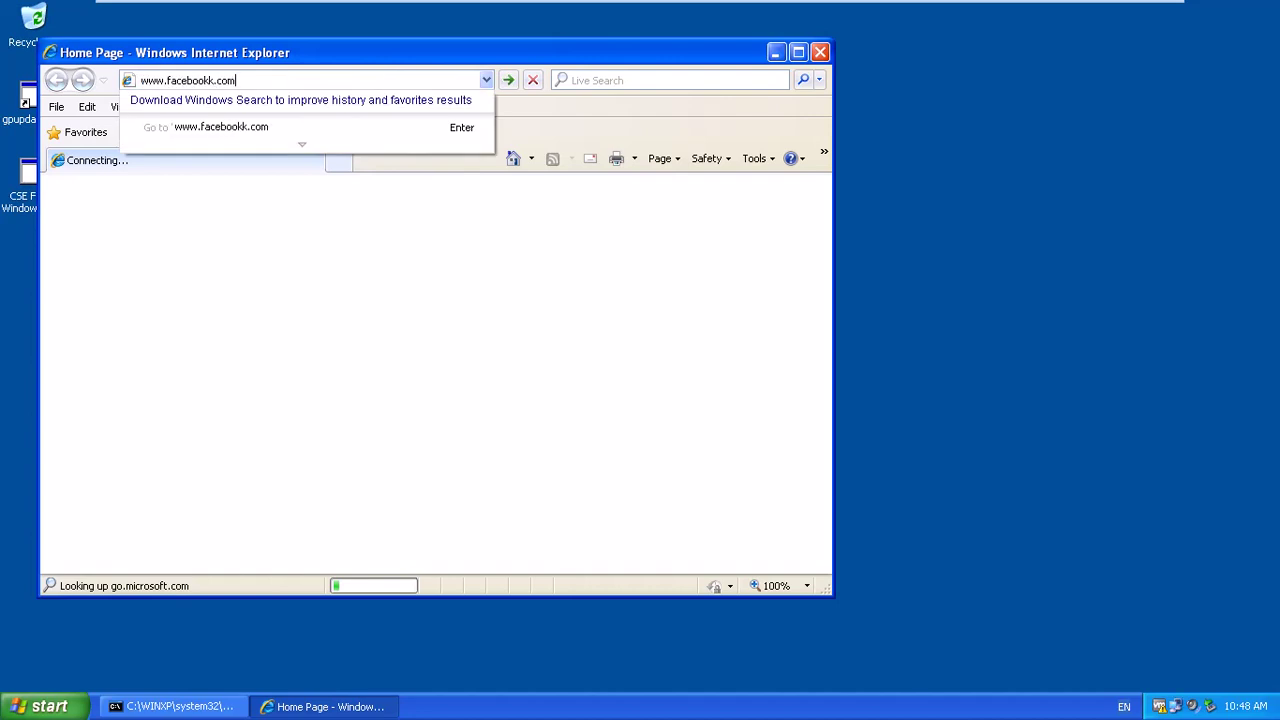
{"action": "key", "text": "Return"}
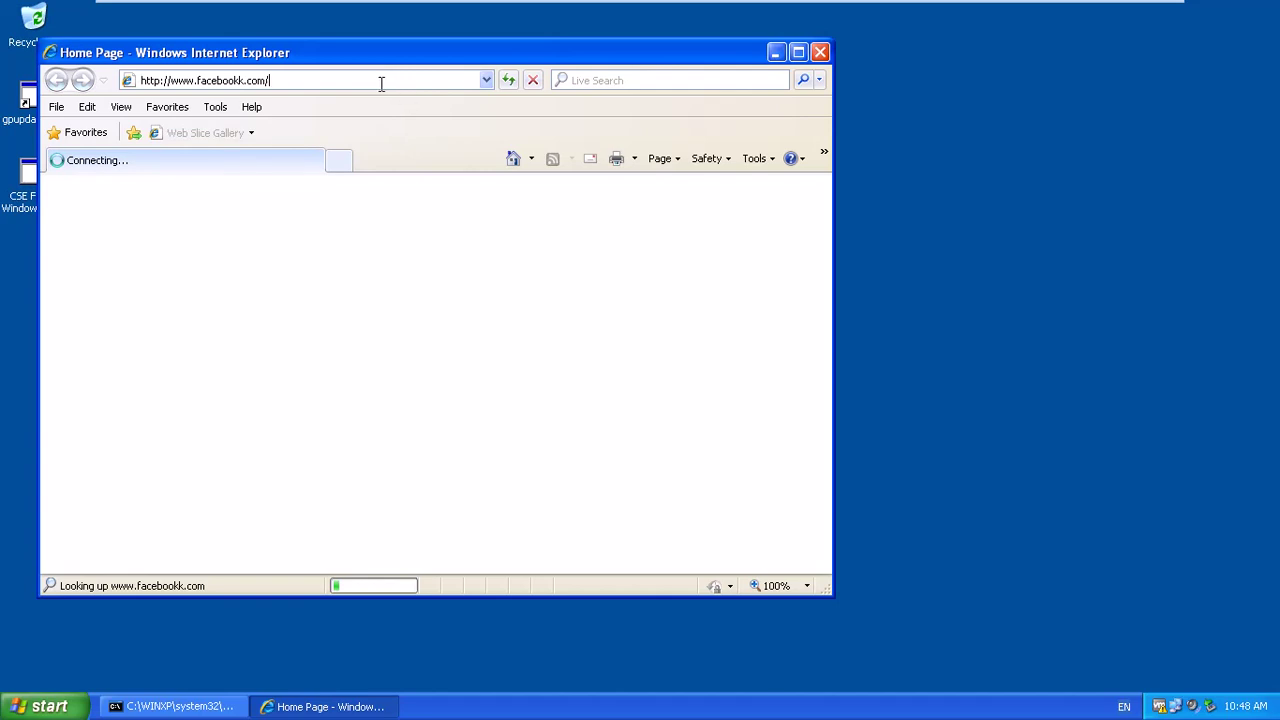
{"action": "key", "text": "BackSpace"}
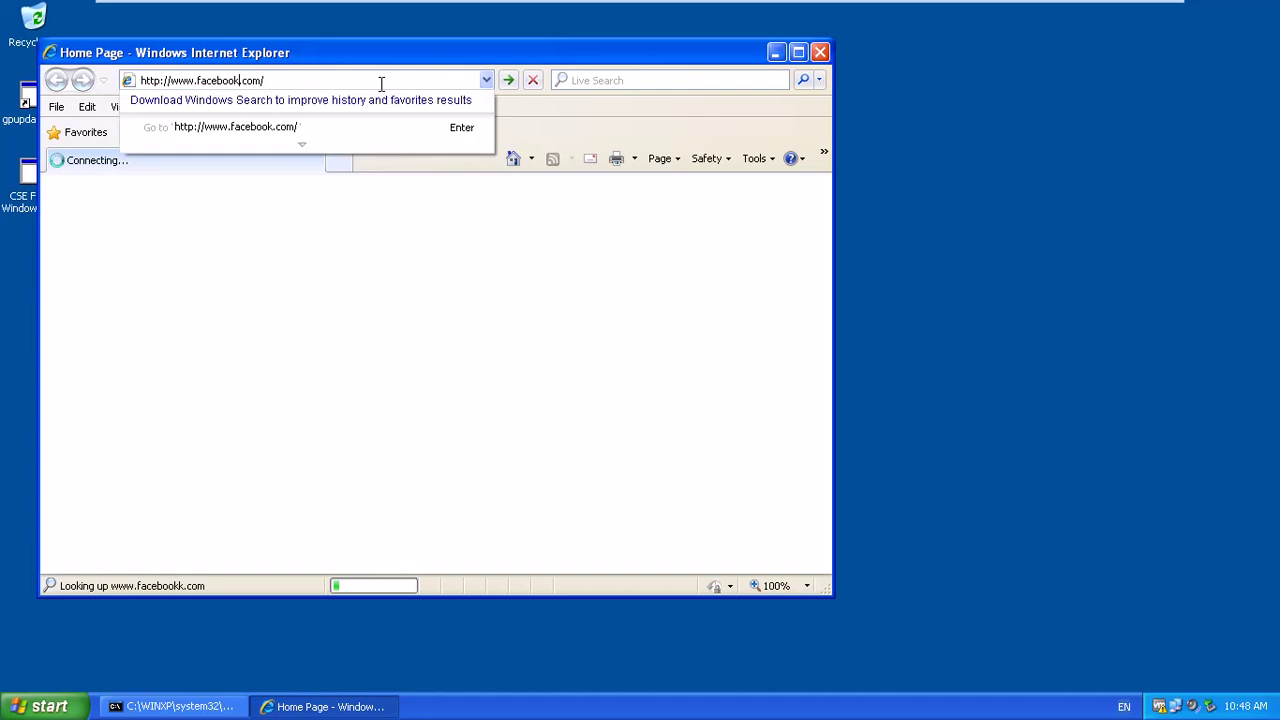
{"action": "key", "text": "Return"}
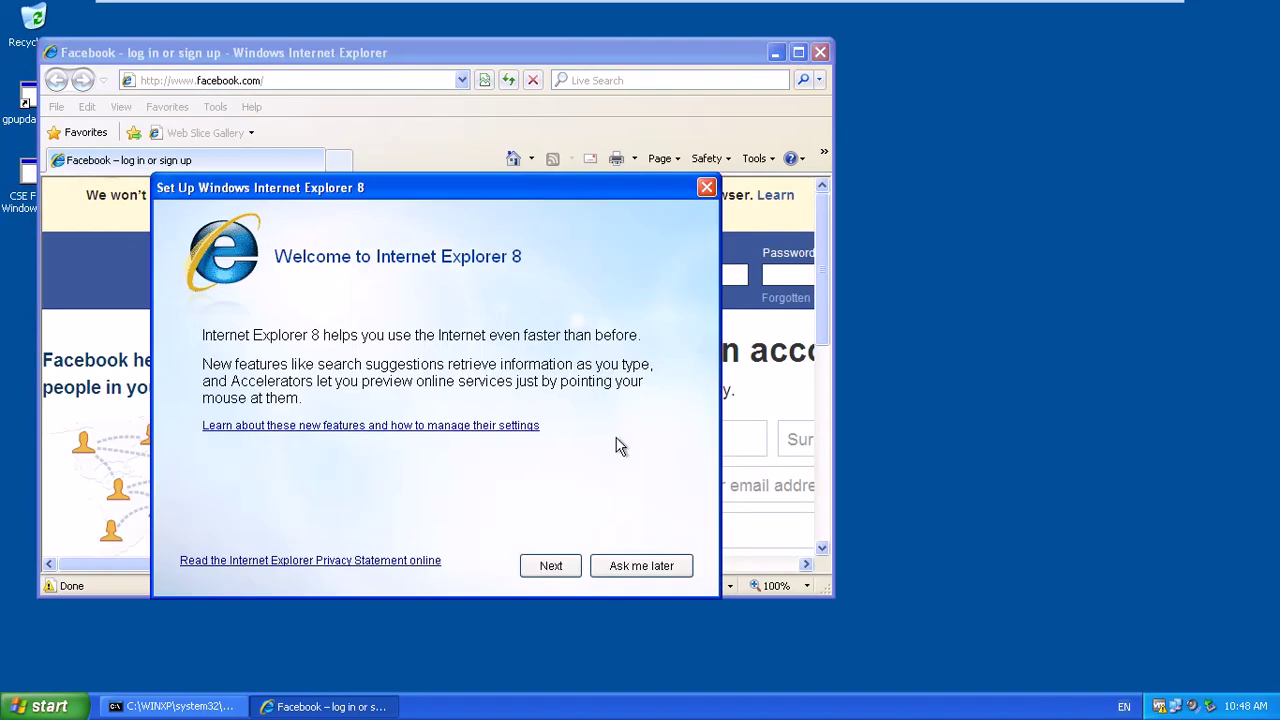
Postpone the Internet Explorer 8 setup, view the Facebook page in the maximized browser, and close all tabs
{"action": "left_click", "coordinate": [641, 565]}
{"action": "left_click", "coordinate": [798, 52]}
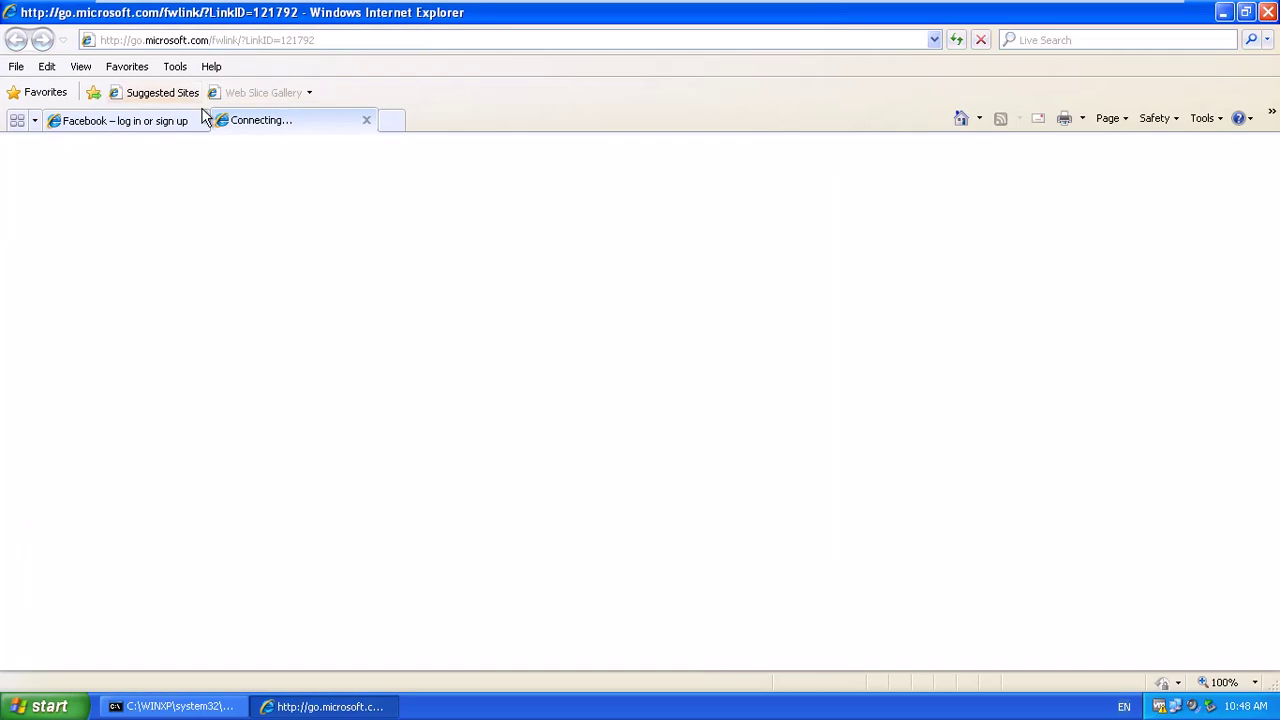
{"action": "left_click", "coordinate": [150, 121]}
{"action": "key", "text": "alt+F4"}
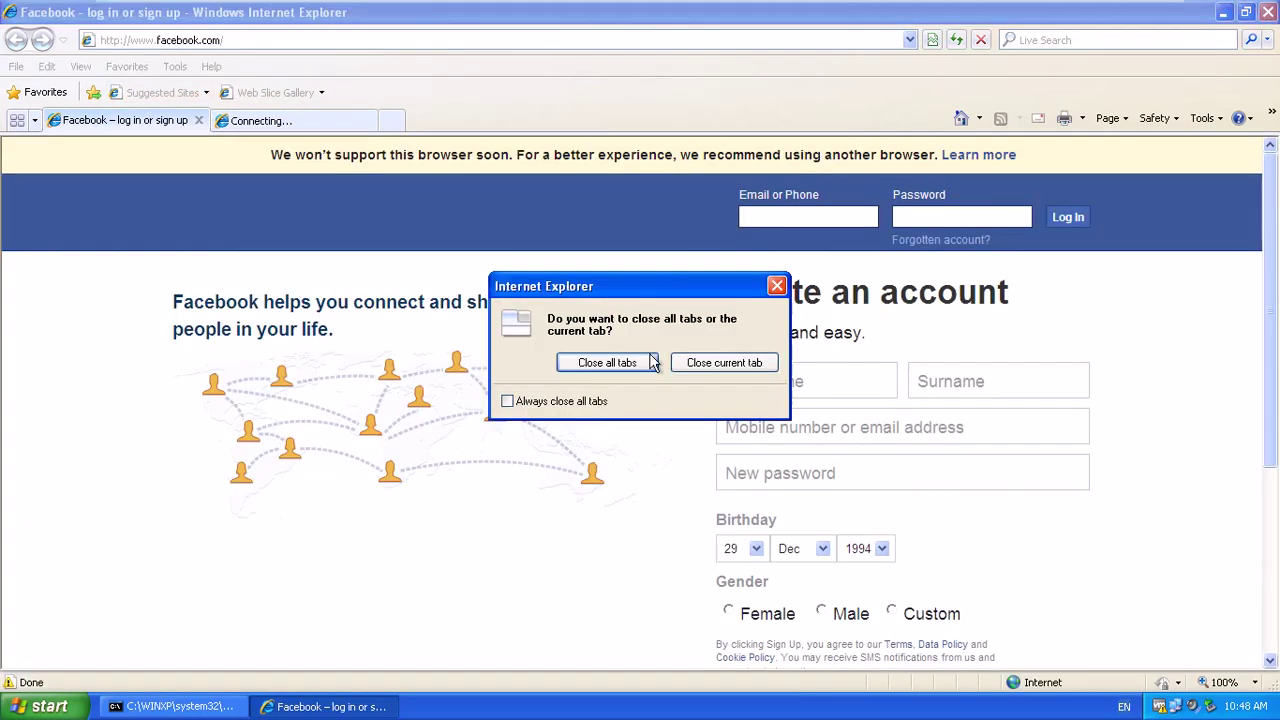
{"action": "left_click", "coordinate": [606, 363]}
Switch to the 10(2) virtual machine and look up the Win10 client's virtual network in the Packet Tracer topology
{"action": "mouse_move", "coordinate": [490, 10]}
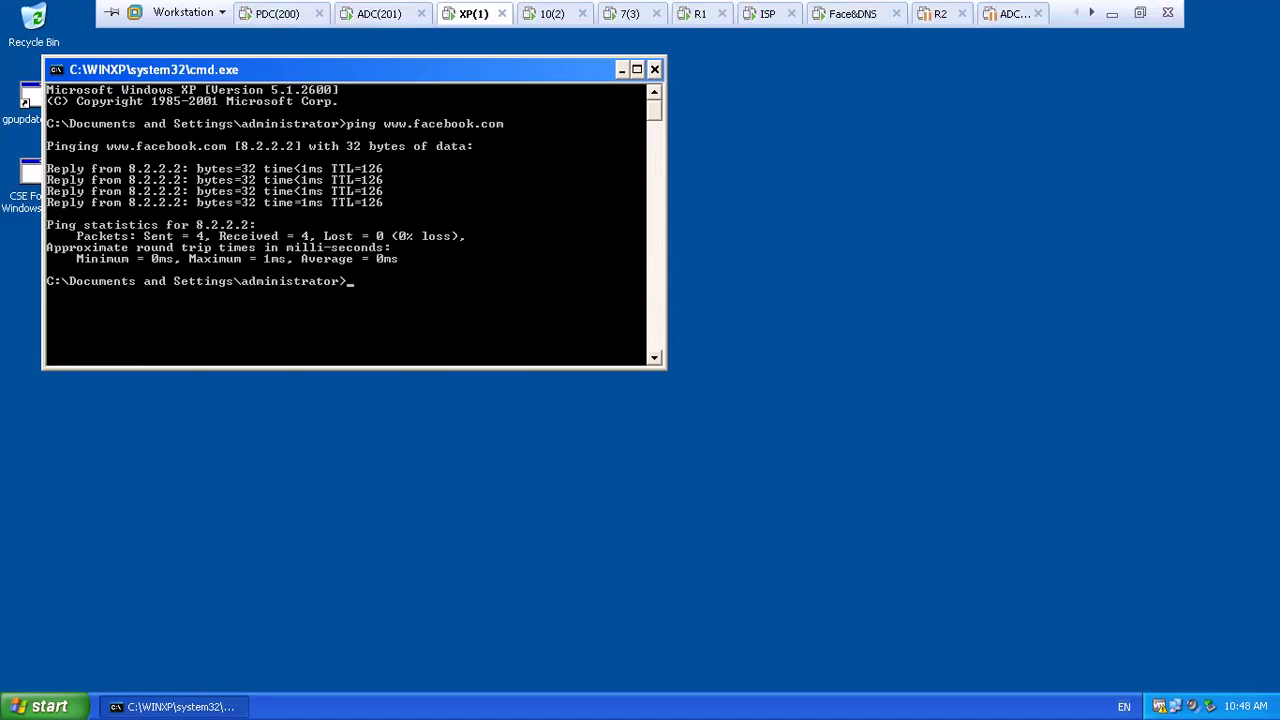
{"action": "left_click", "coordinate": [554, 13]}
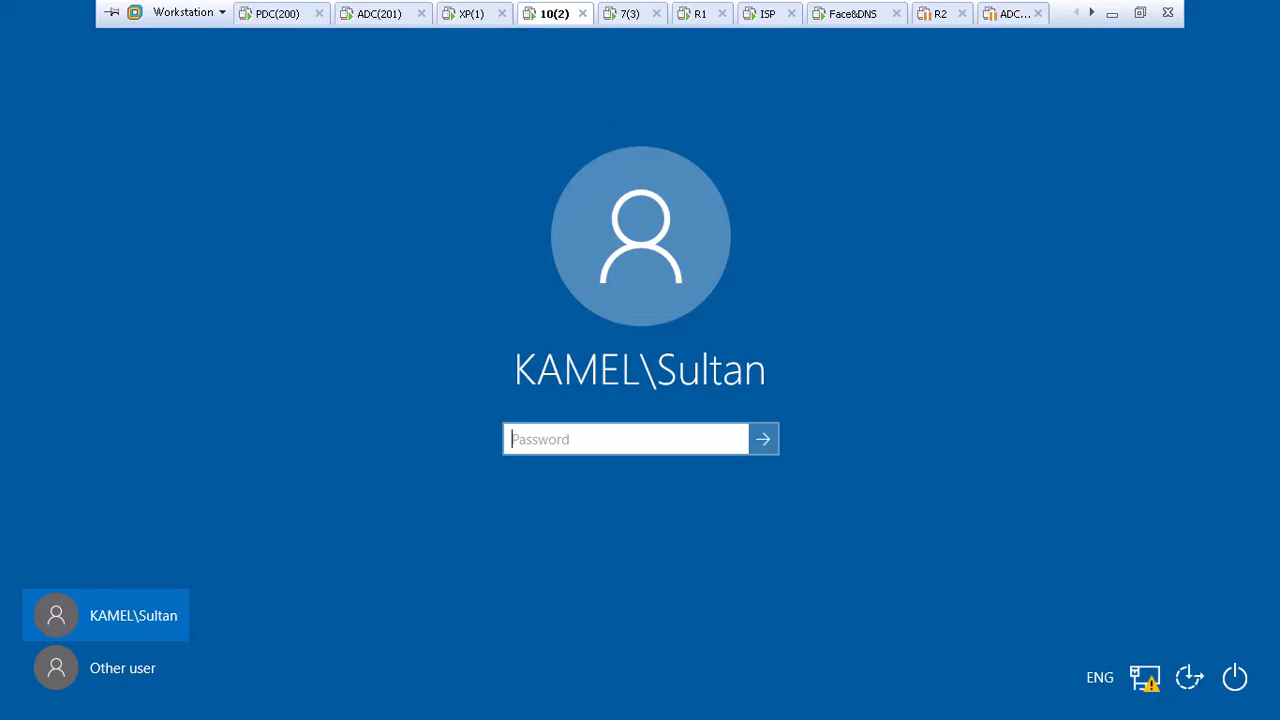
{"action": "left_click", "coordinate": [1112, 13]}
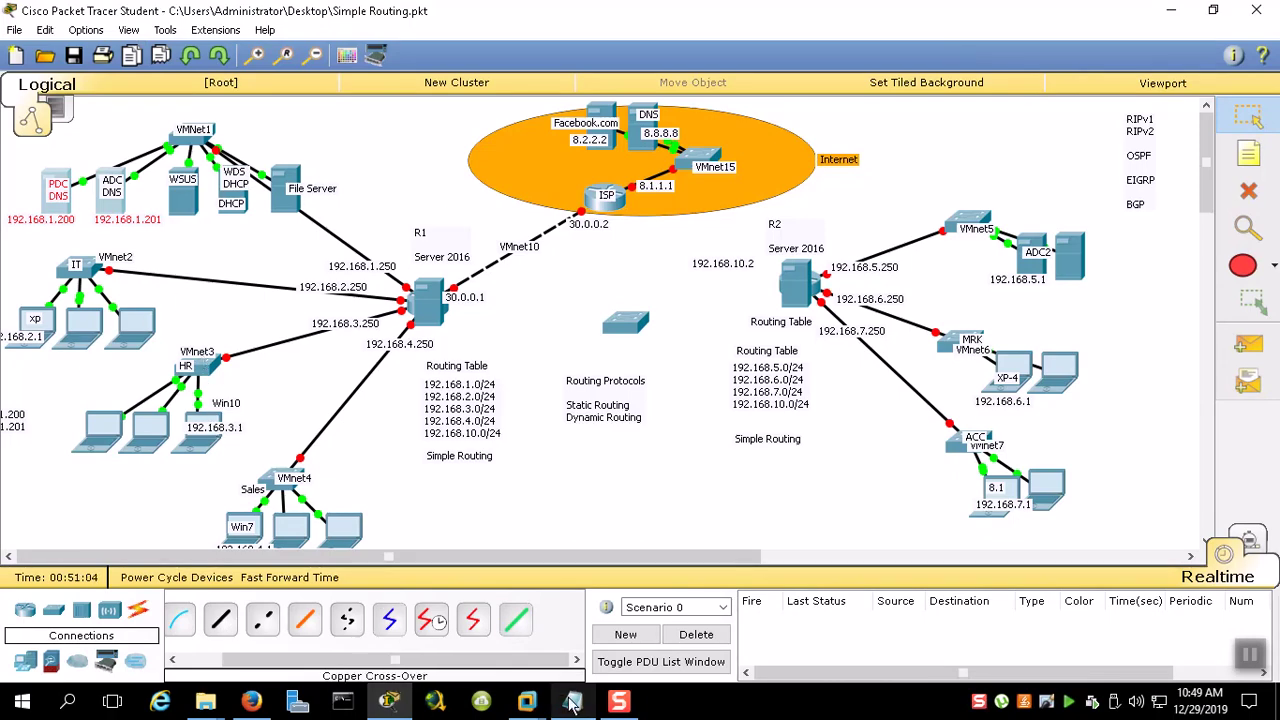
{"action": "mouse_move", "coordinate": [527, 700]}
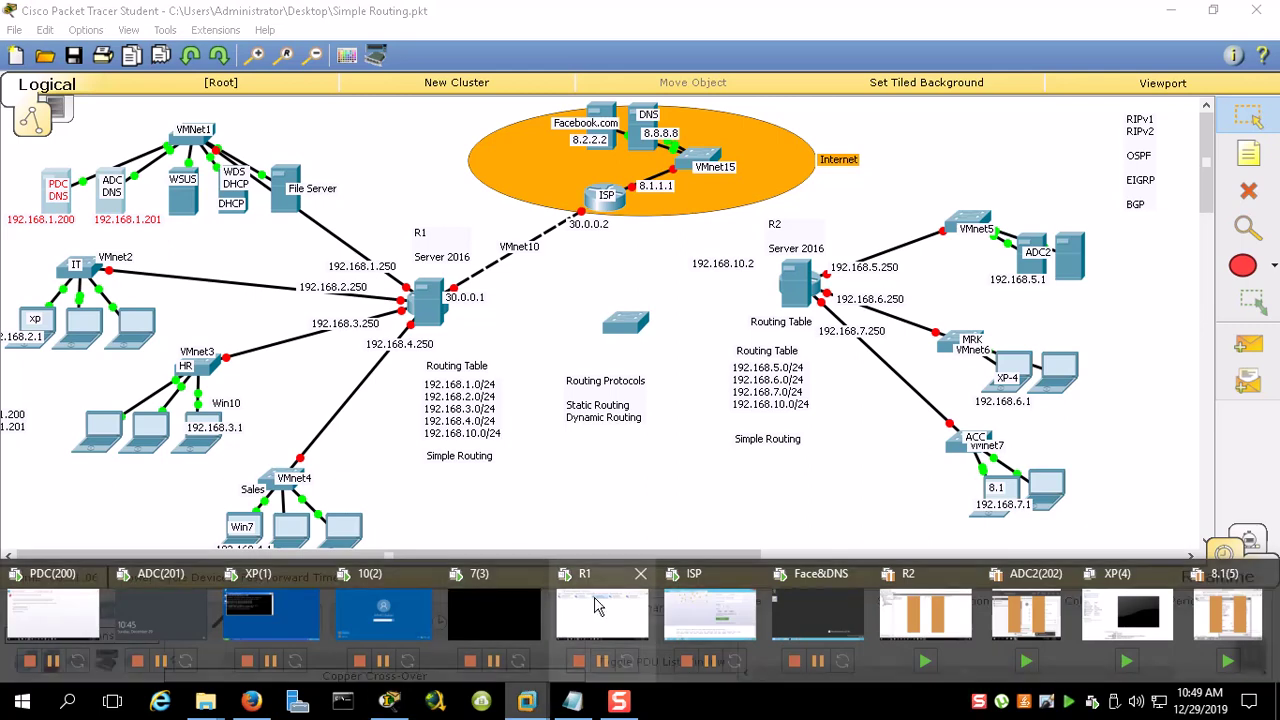
{"action": "left_click", "coordinate": [475, 603]}
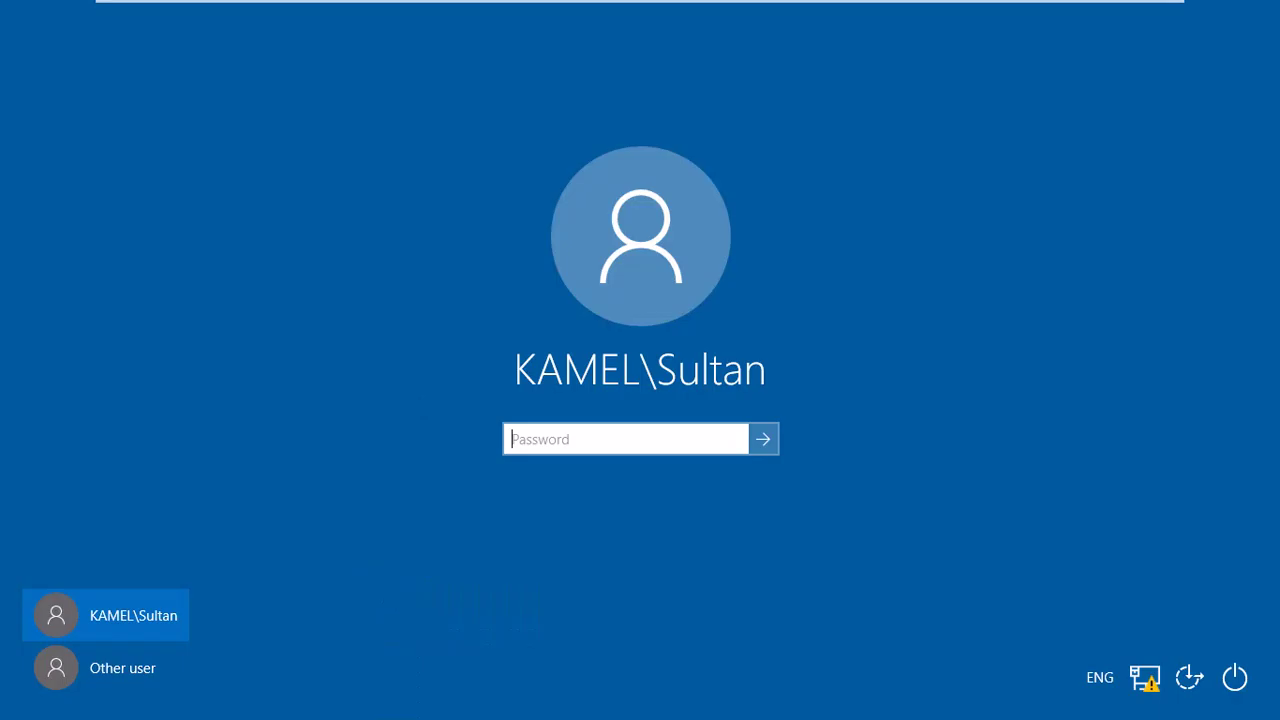
Connect 10(2)'s network adapter to the custom virtual network shown for Win10 in the topology, and log on with the preselected domain account
{"action": "right_click", "coordinate": [582, 18]}
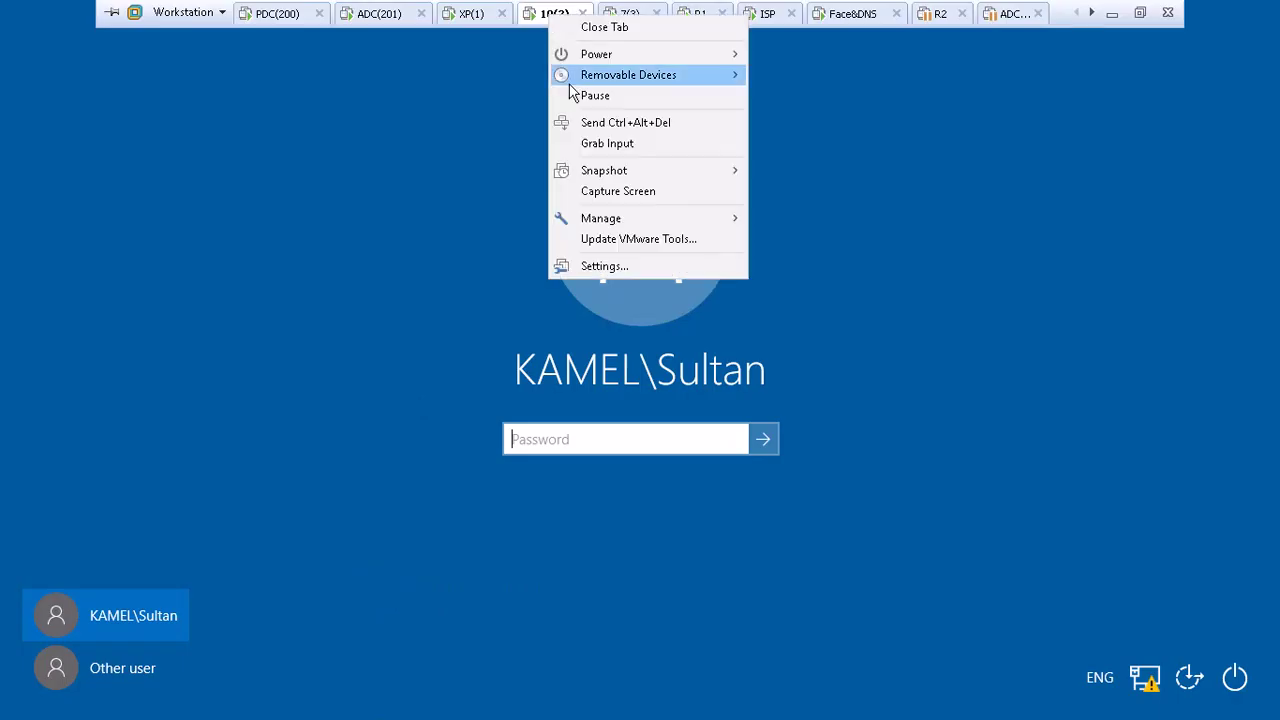
{"action": "left_click", "coordinate": [620, 266]}
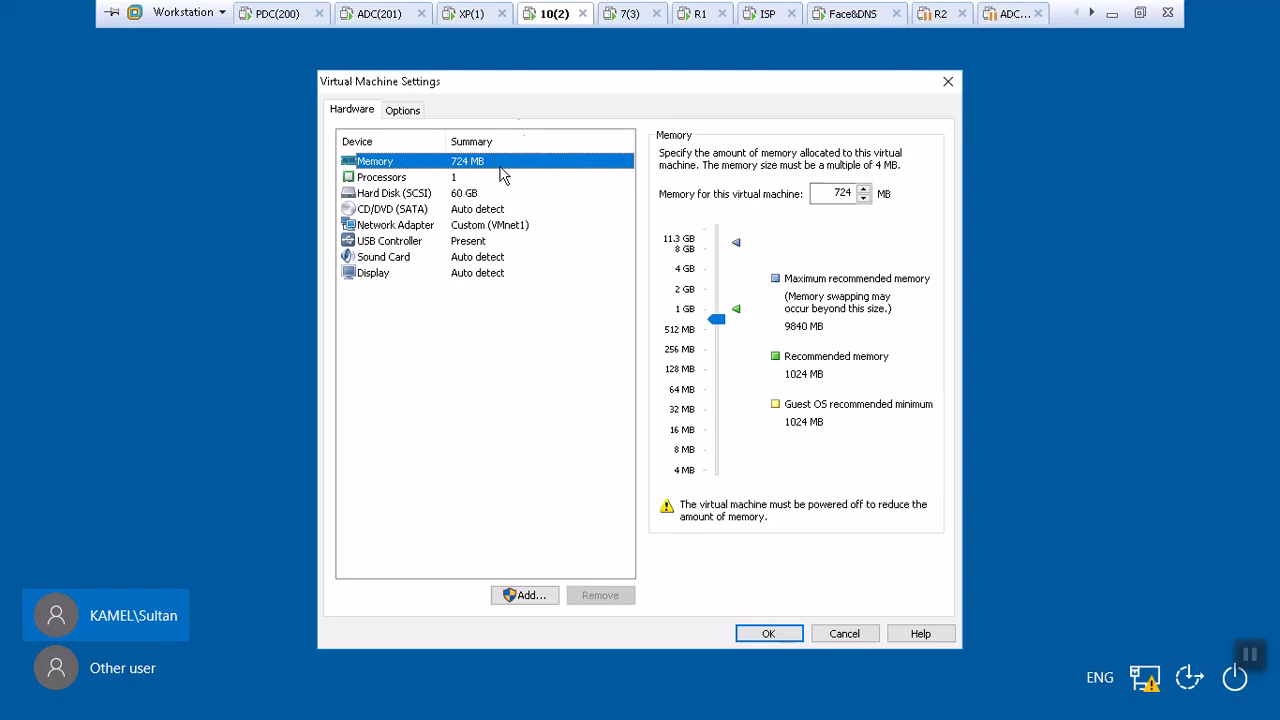
{"action": "left_click", "coordinate": [500, 224]}
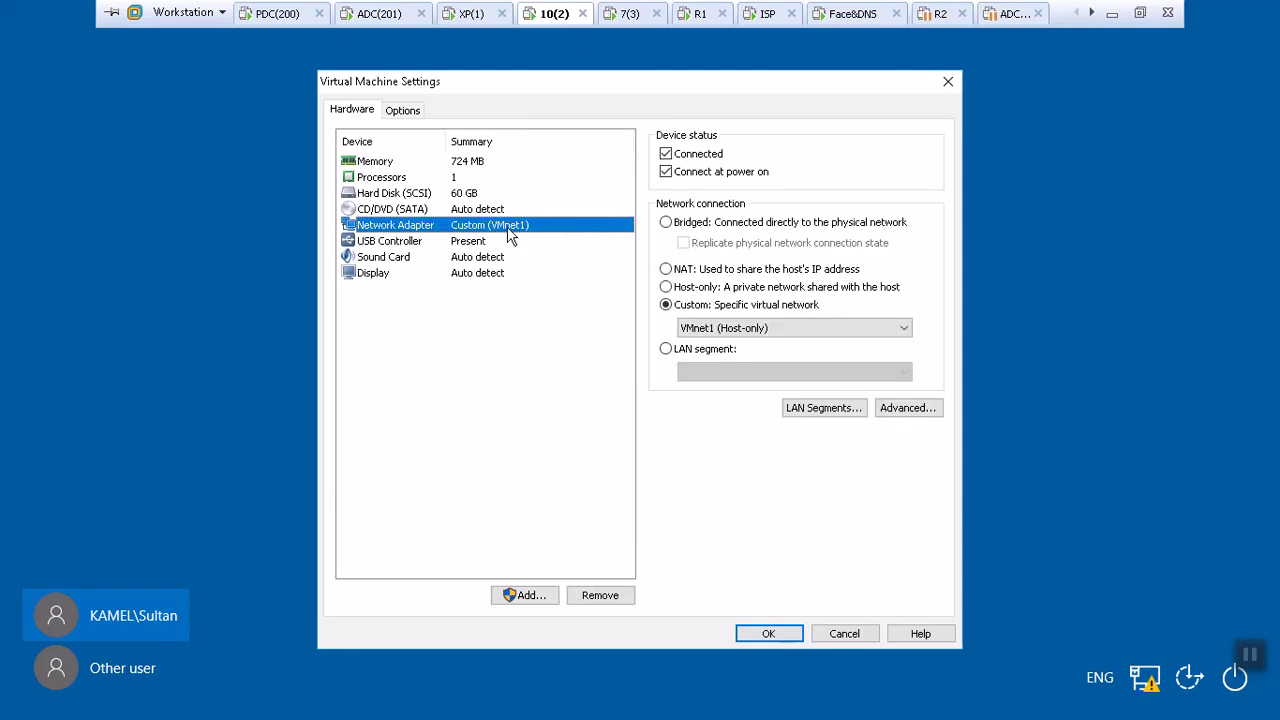
{"action": "left_click", "coordinate": [790, 328]}
{"action": "left_click", "coordinate": [722, 381]}
{"action": "left_click", "coordinate": [768, 633]}
{"action": "left_click", "coordinate": [763, 439]}
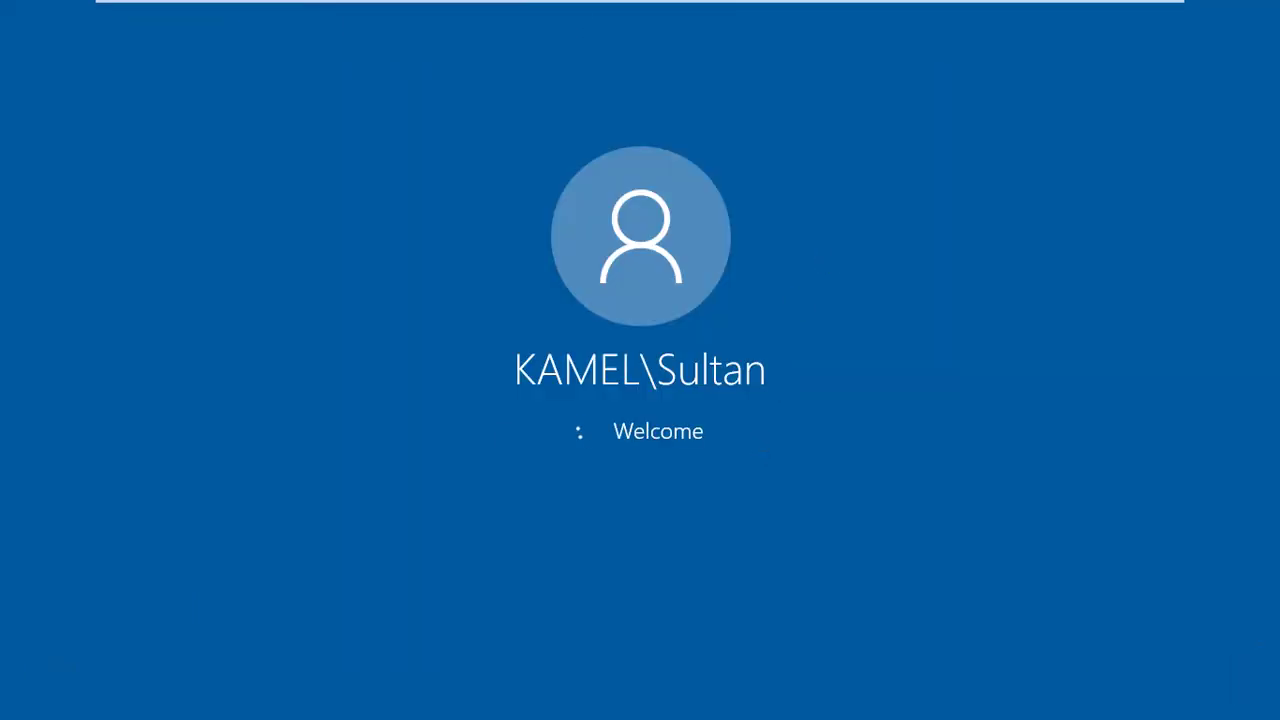
Switch to the 7(3) virtual machine, connect its network adapter to custom network VMnet4, and log on with the preselected account's password
{"action": "mouse_move", "coordinate": [1057, 14]}
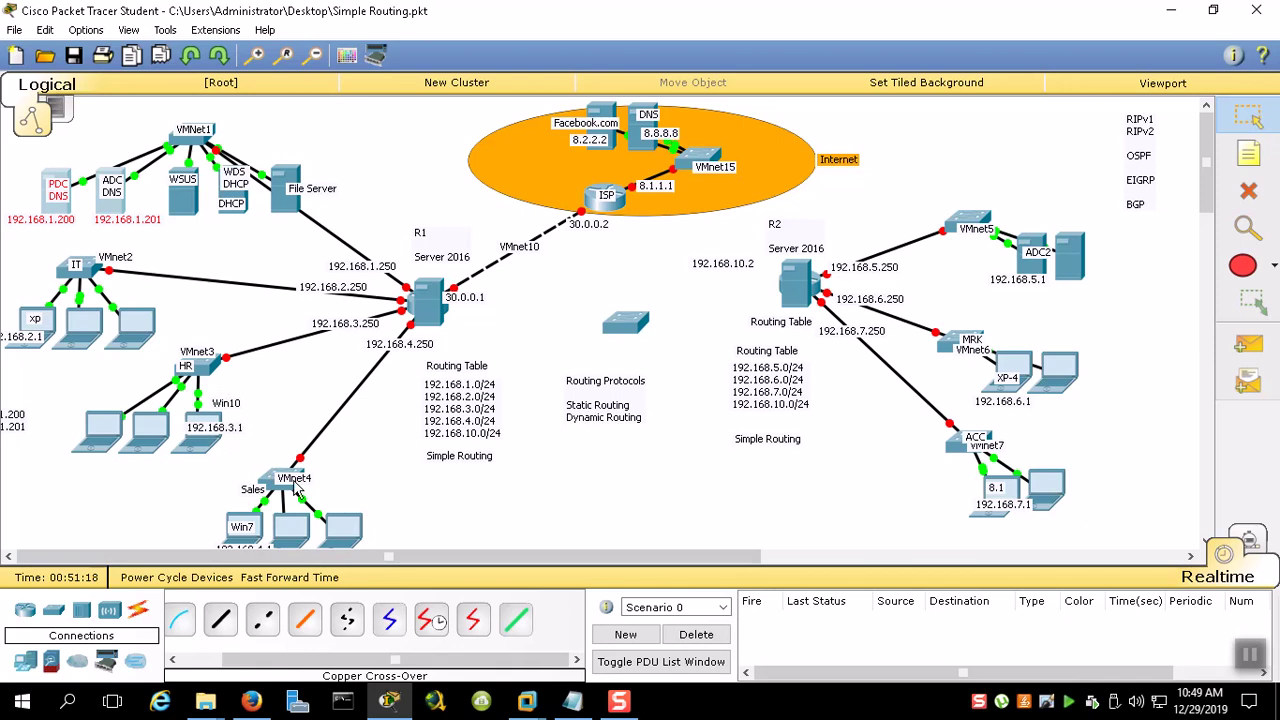
{"action": "mouse_move", "coordinate": [527, 700]}
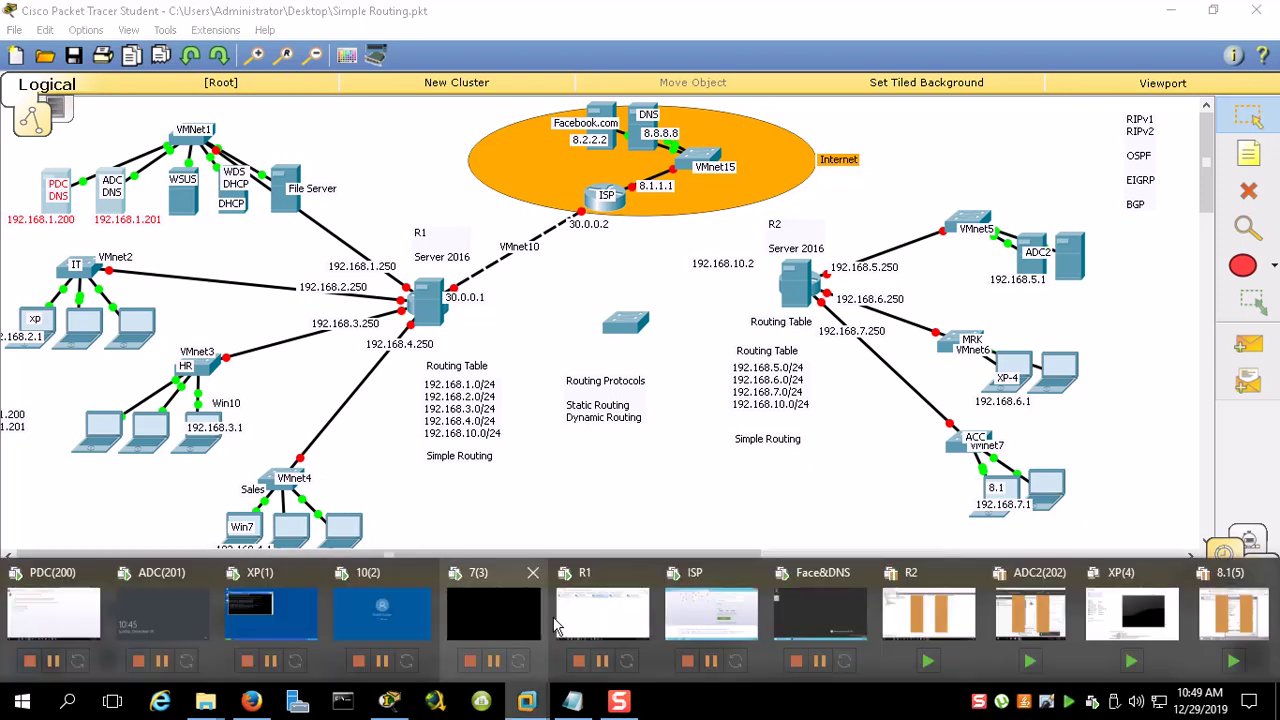
{"action": "left_click", "coordinate": [500, 596]}
{"action": "right_click", "coordinate": [620, 13]}
{"action": "left_click", "coordinate": [686, 260]}
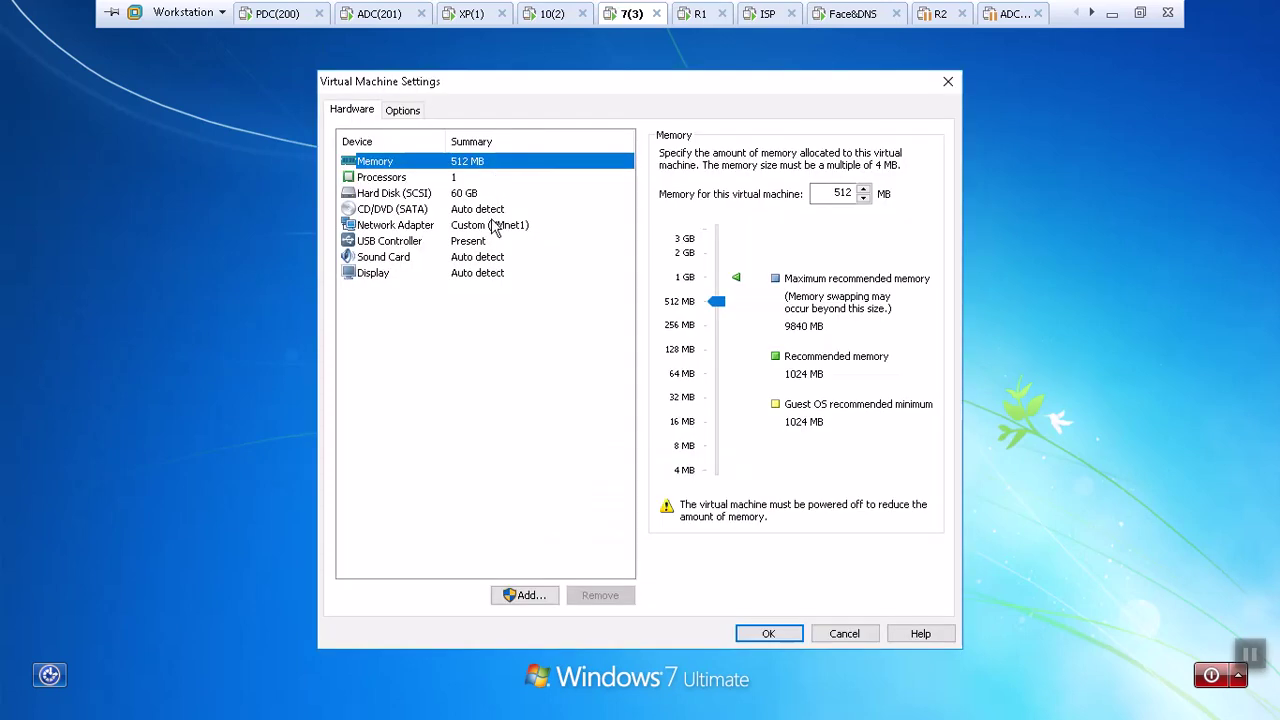
{"action": "left_click", "coordinate": [495, 225]}
{"action": "left_click", "coordinate": [703, 334]}
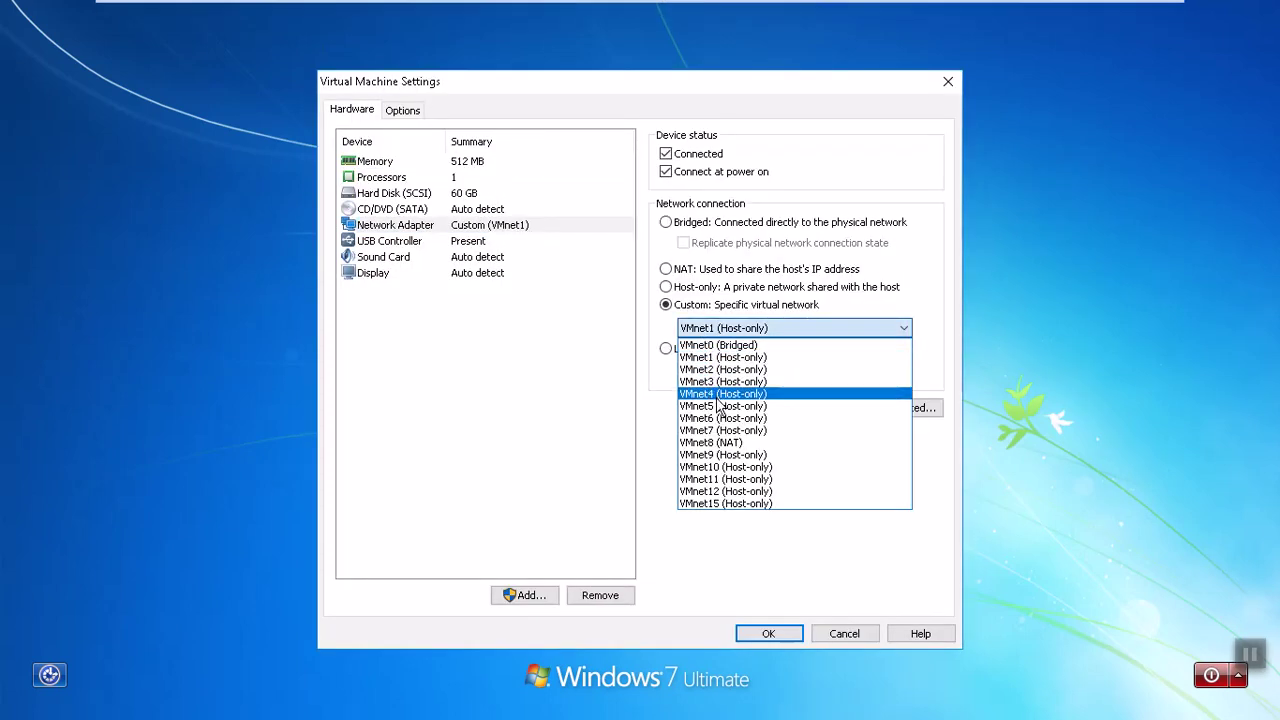
{"action": "left_click", "coordinate": [716, 398]}
{"action": "left_click", "coordinate": [768, 633]}
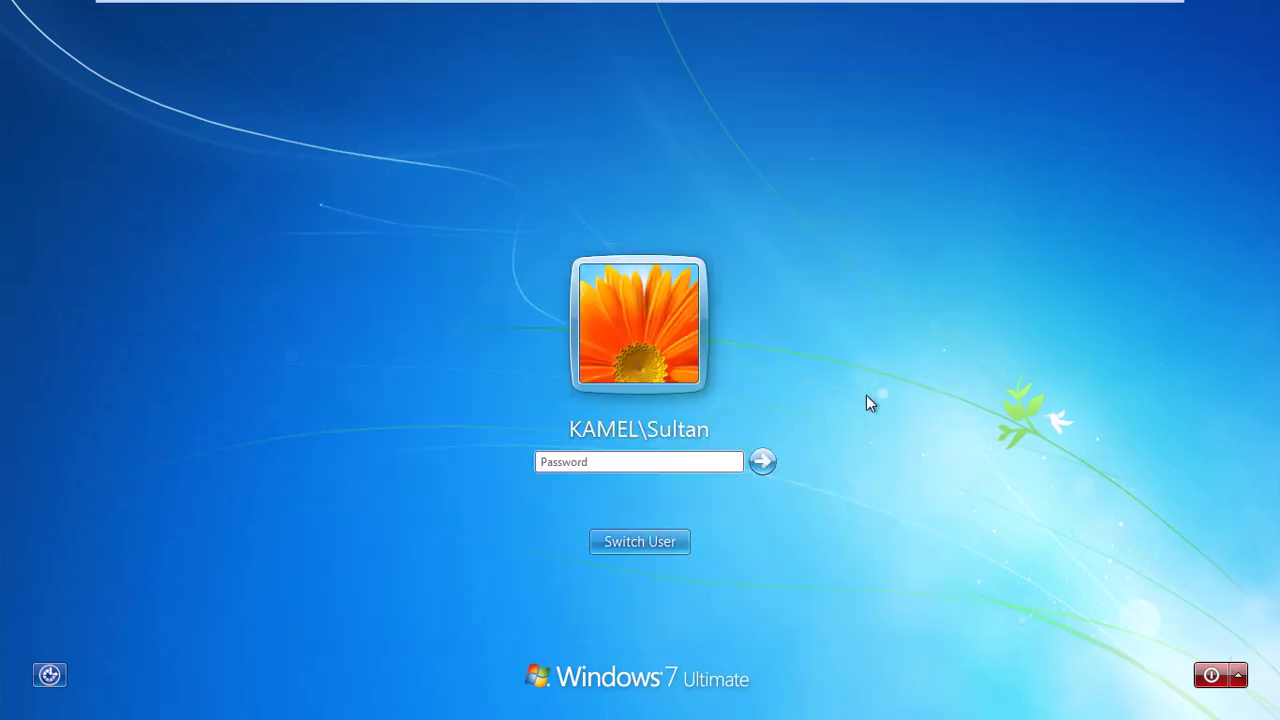
{"action": "left_click", "coordinate": [764, 466]}
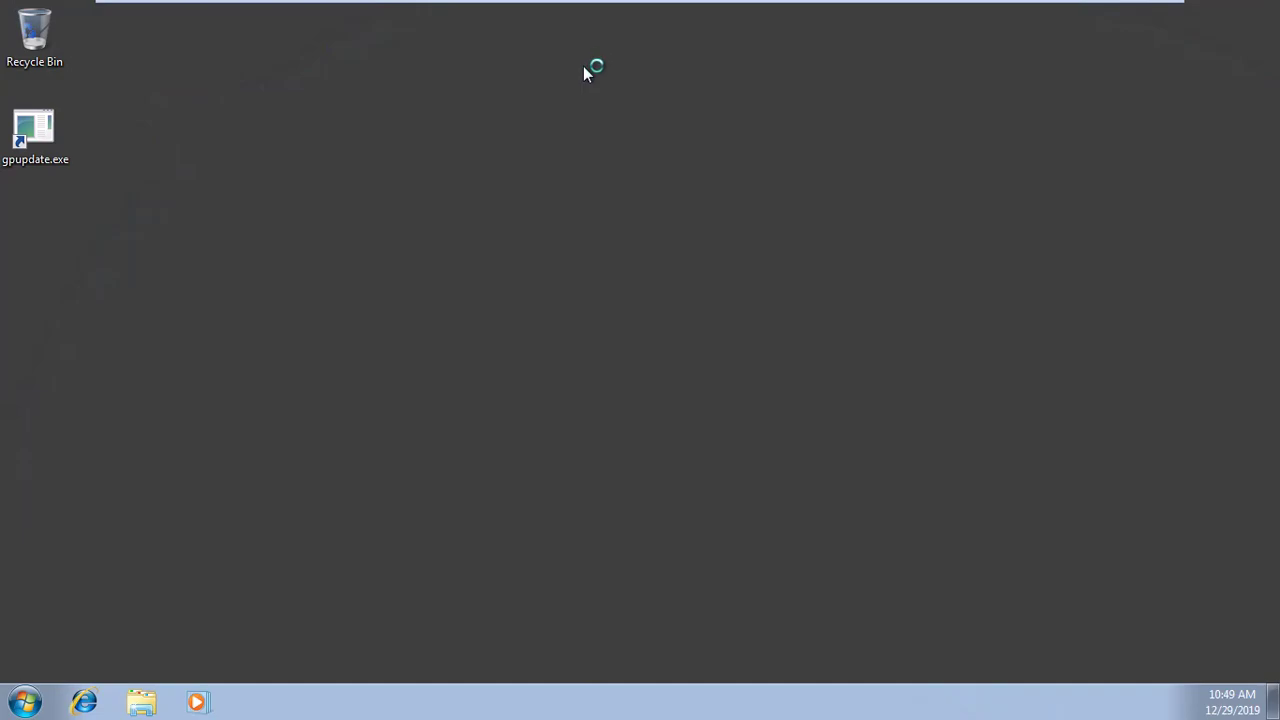
Switch to the 10(2) virtual machine and open the Network and Sharing Center
{"action": "left_click", "coordinate": [557, 25]}
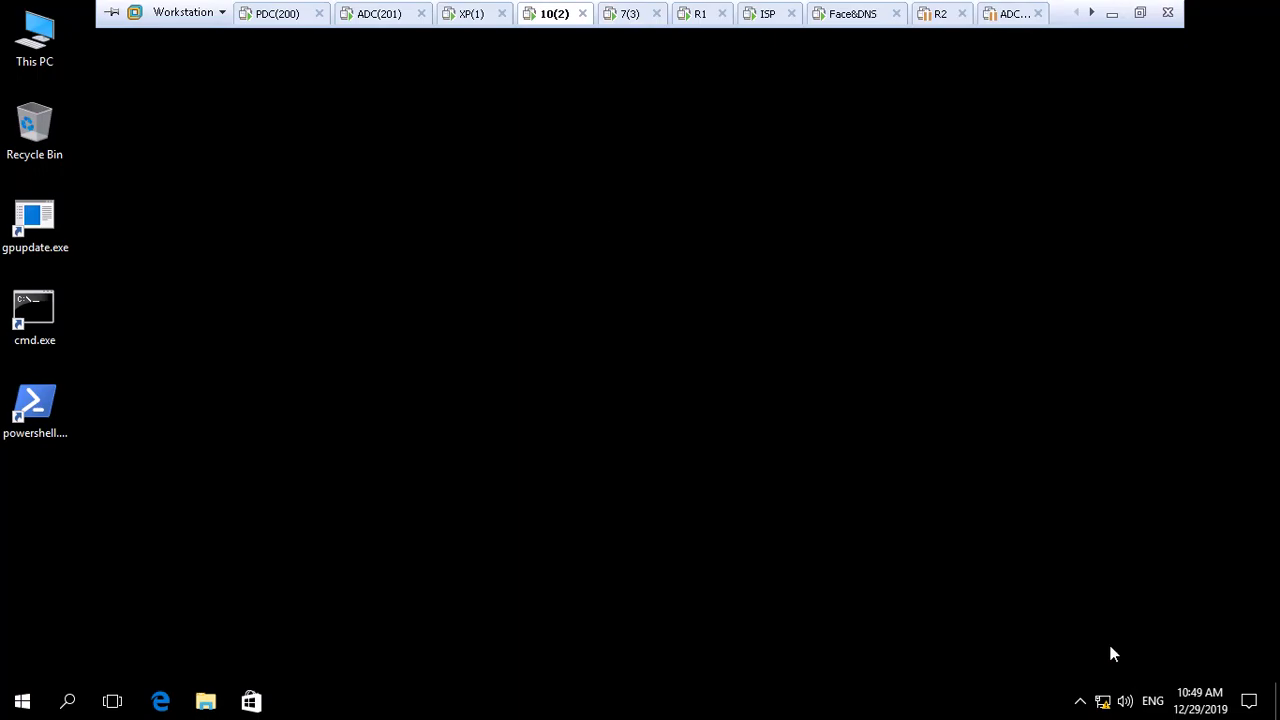
{"action": "right_click", "coordinate": [1103, 701]}
{"action": "left_click", "coordinate": [1068, 683]}
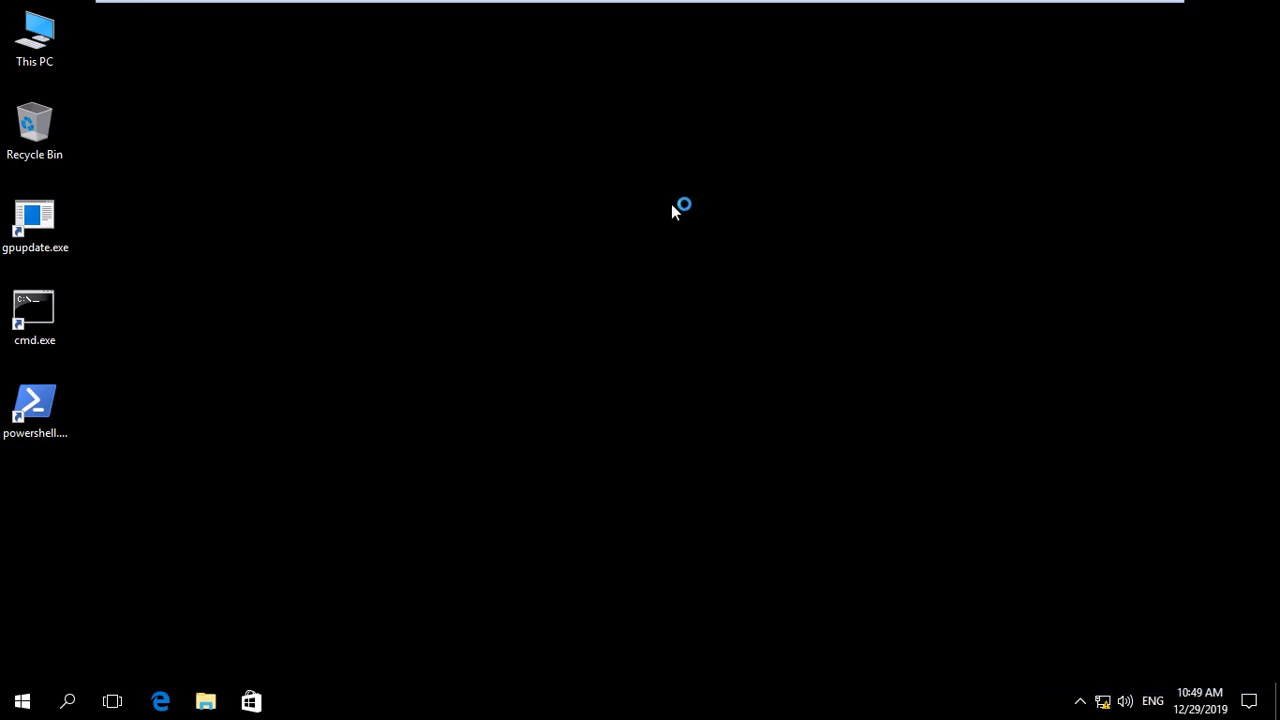
On 7(3), set the Local Area Connection's IPv4 properties to obtain the IP and DNS server addresses automatically
{"action": "mouse_move", "coordinate": [629, 46]}
{"action": "left_click", "coordinate": [629, 13]}
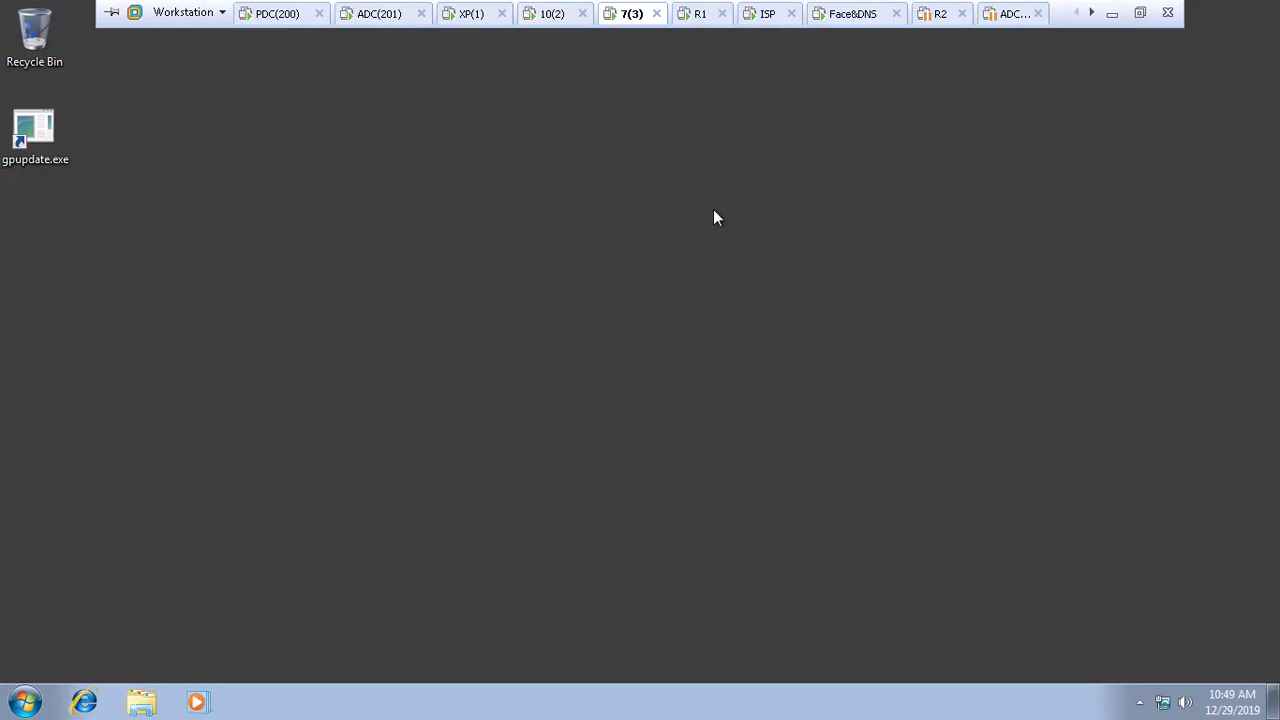
{"action": "right_click", "coordinate": [1161, 707]}
{"action": "left_click", "coordinate": [1160, 688]}
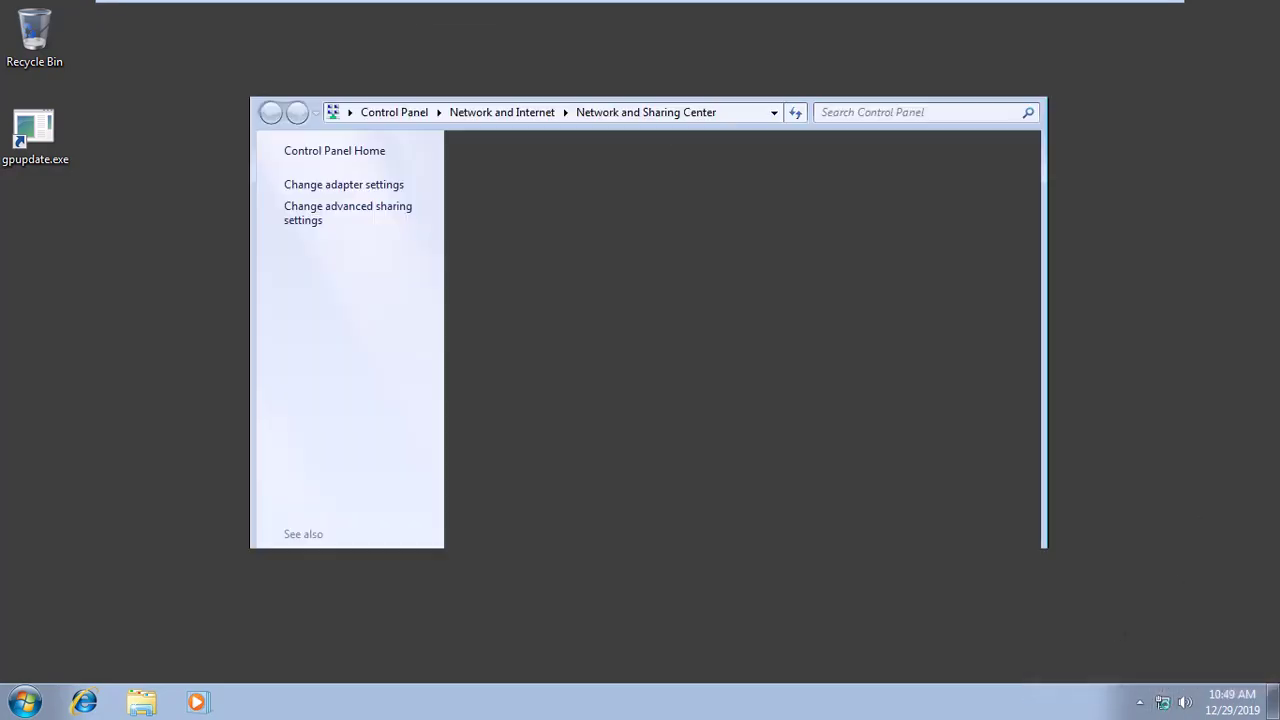
{"action": "left_click", "coordinate": [356, 187]}
{"action": "double_click", "coordinate": [357, 186]}
{"action": "left_click", "coordinate": [538, 510]}
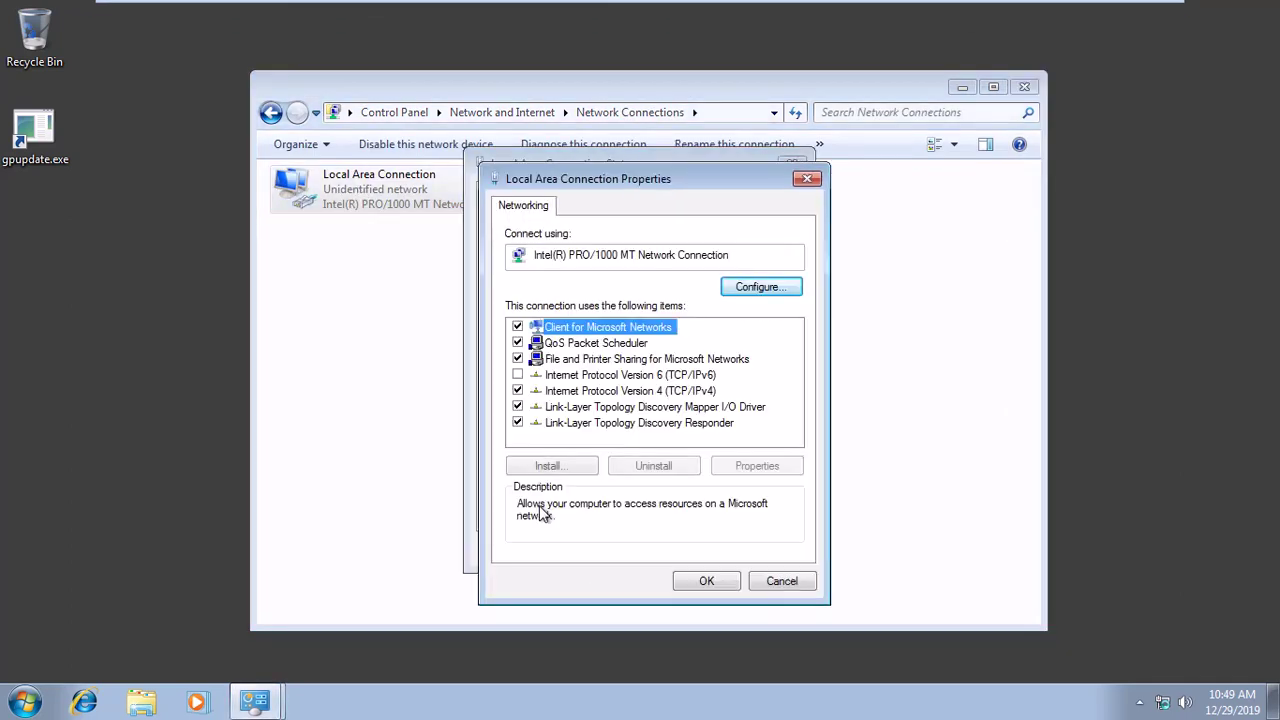
{"action": "double_click", "coordinate": [660, 391]}
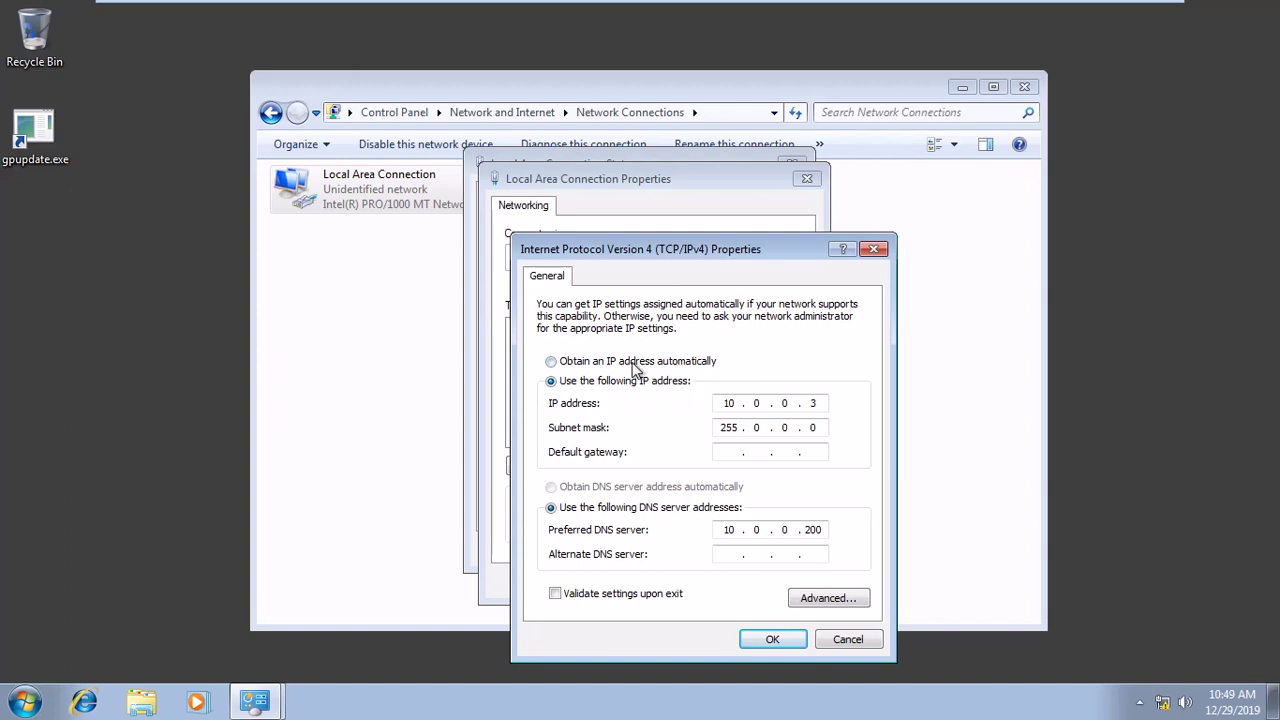
{"action": "left_click", "coordinate": [551, 361]}
{"action": "left_click", "coordinate": [772, 640]}
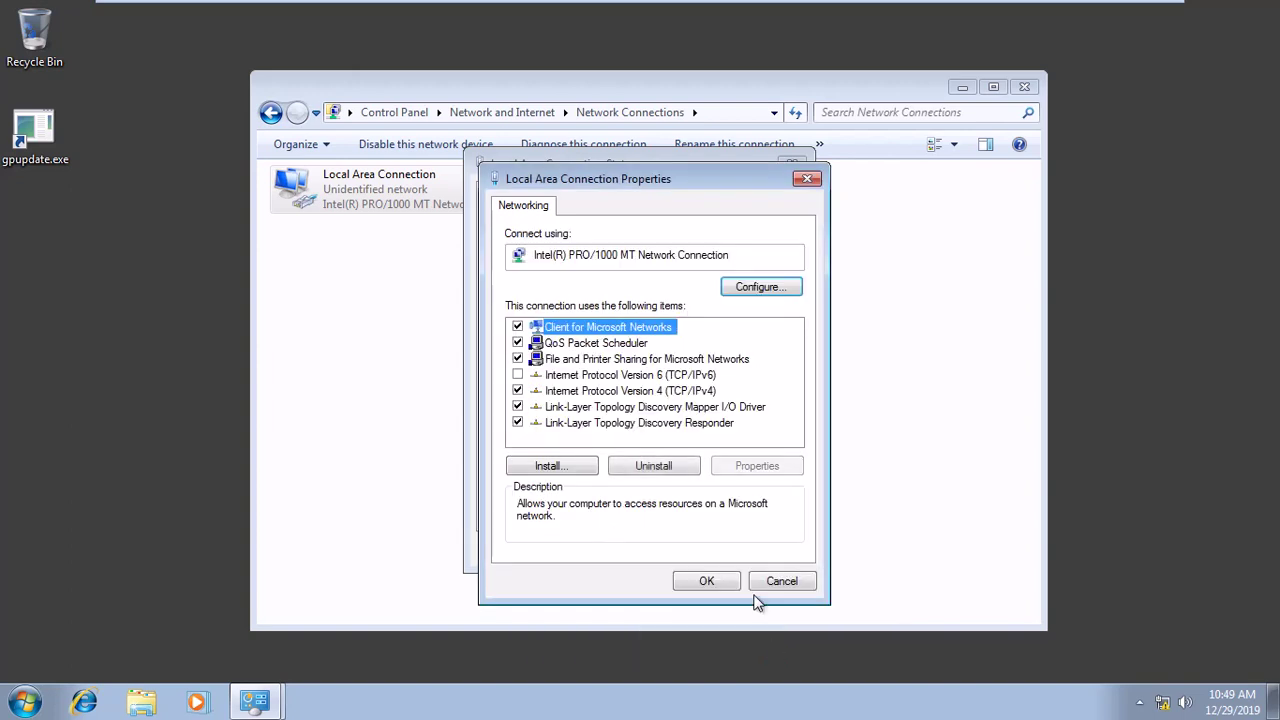
{"action": "left_click", "coordinate": [720, 578]}
{"action": "left_click", "coordinate": [760, 554]}
Check the Local Area Connection's network details on 7(3), and close the connection windows
{"action": "double_click", "coordinate": [413, 205]}
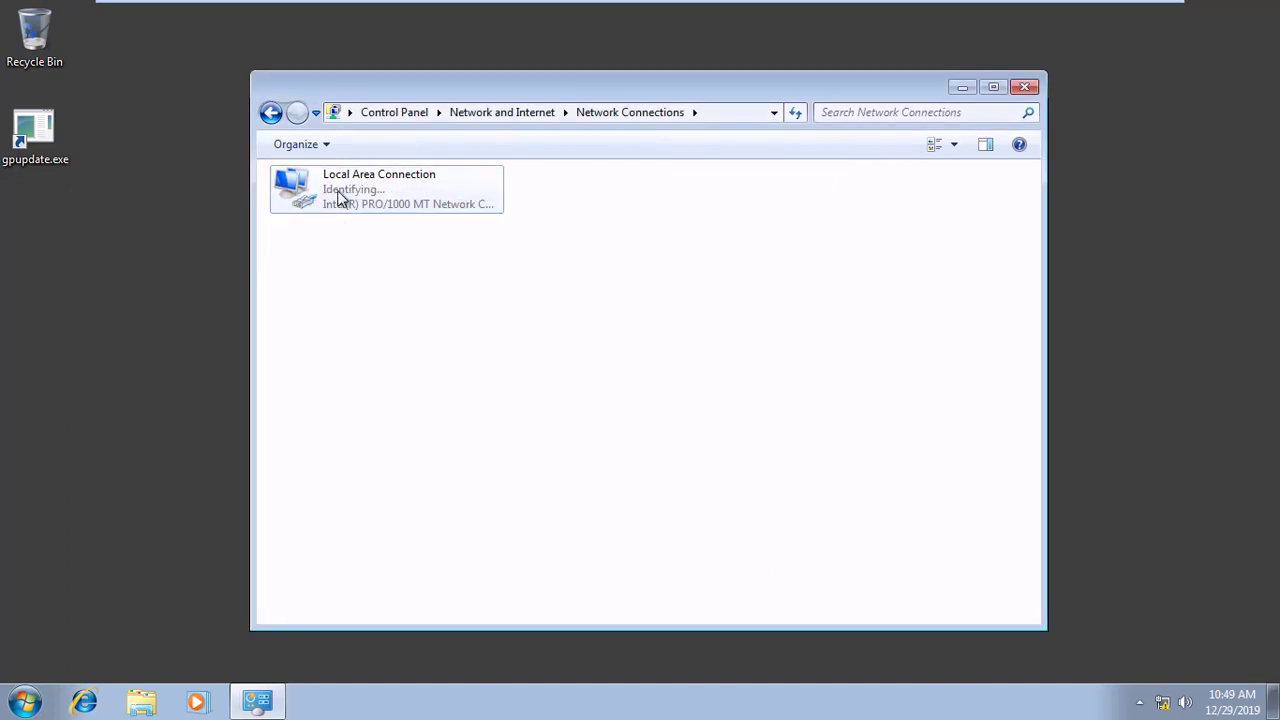
{"action": "left_click", "coordinate": [565, 338]}
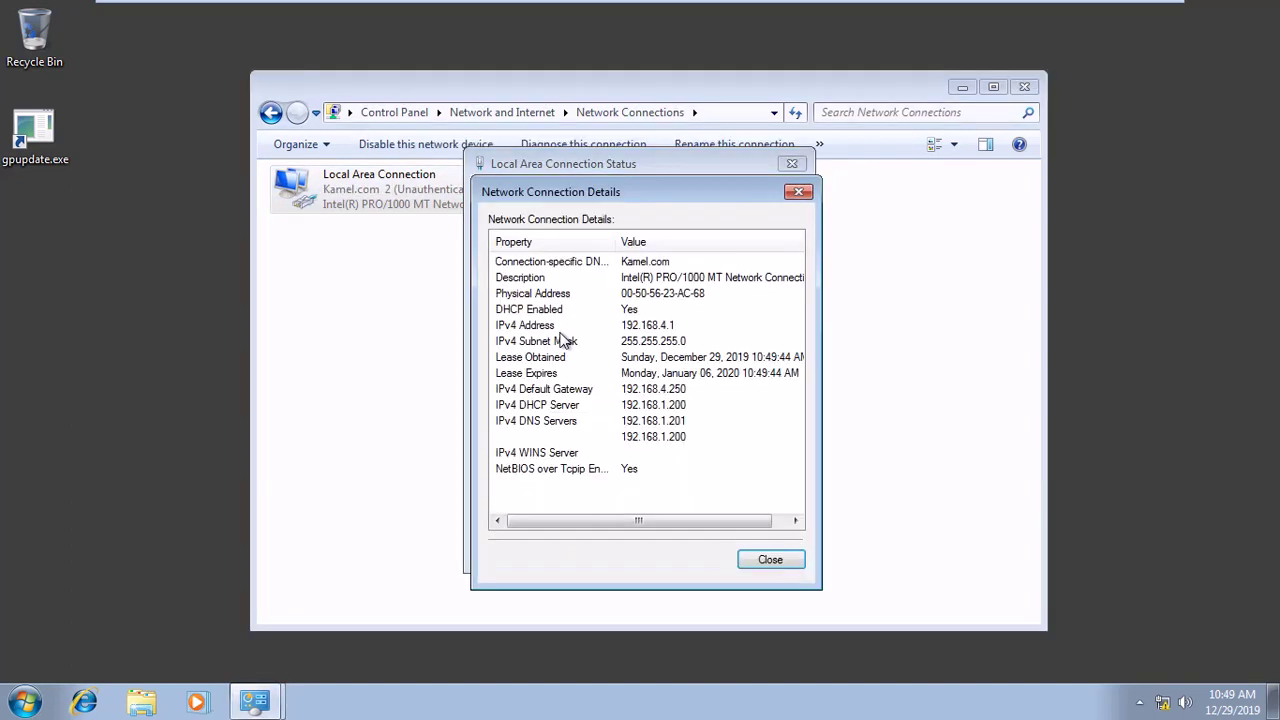
{"action": "left_click", "coordinate": [768, 558]}
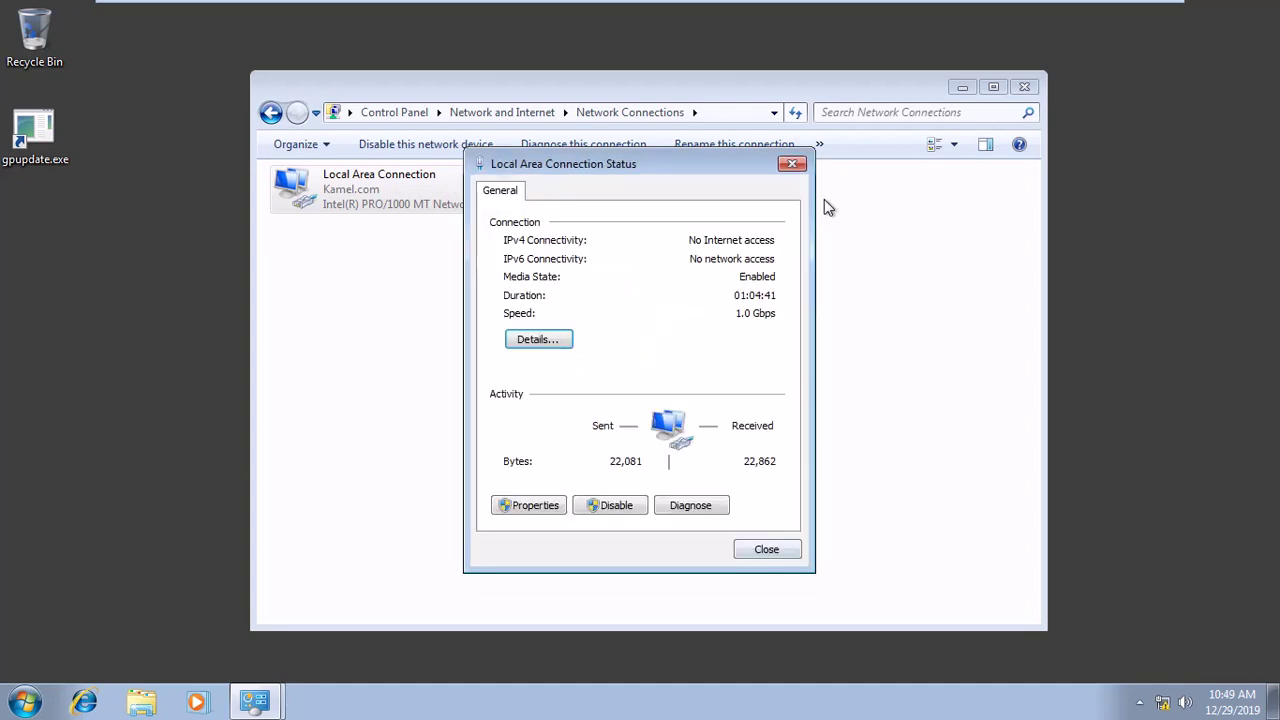
{"action": "left_click", "coordinate": [792, 164]}
{"action": "left_click", "coordinate": [1024, 87]}
{"action": "left_click", "coordinate": [84, 702]}
{"action": "left_click", "coordinate": [428, 78]}
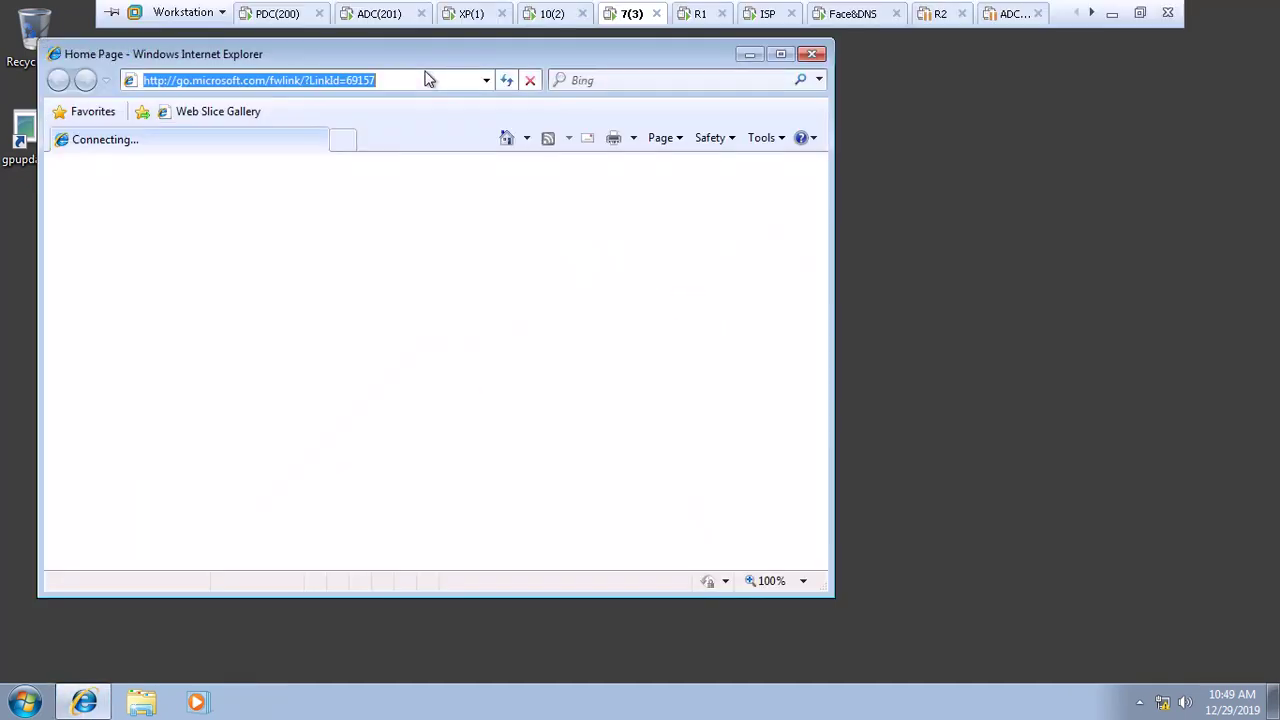
{"action": "type", "text": "www."}
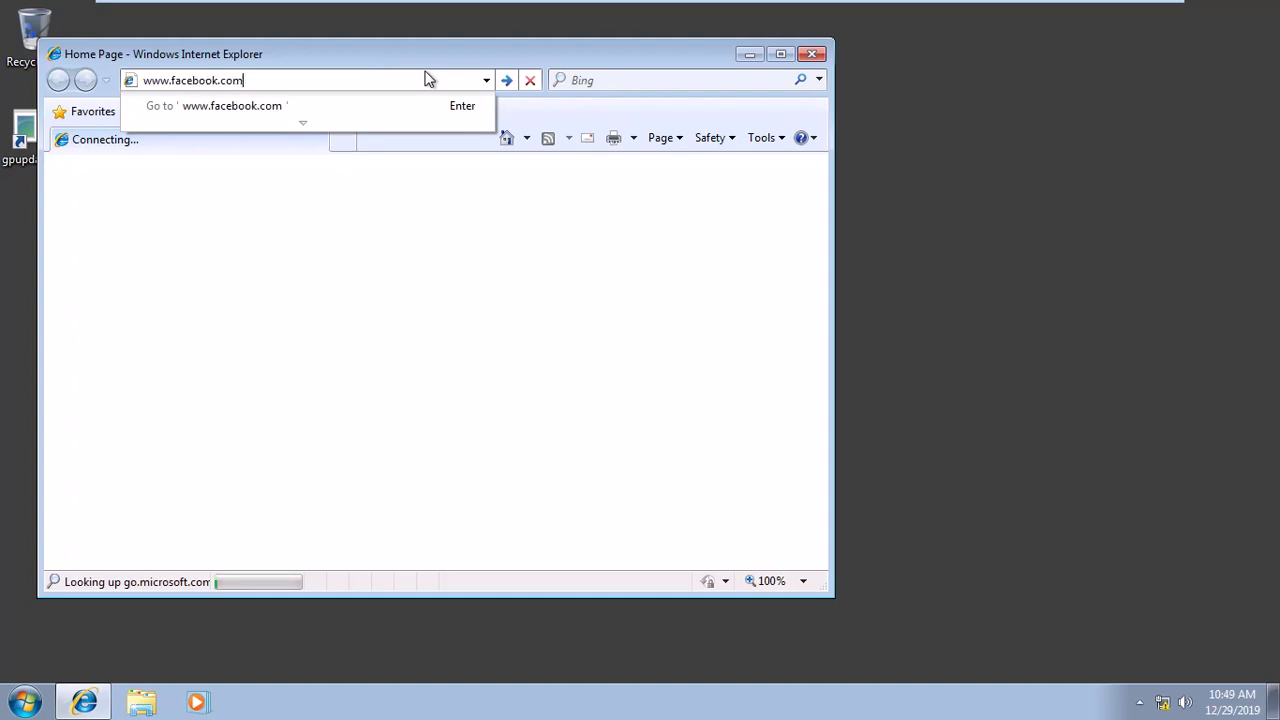
{"action": "type", "text": "facebook.com"}
{"action": "key", "text": "Return"}
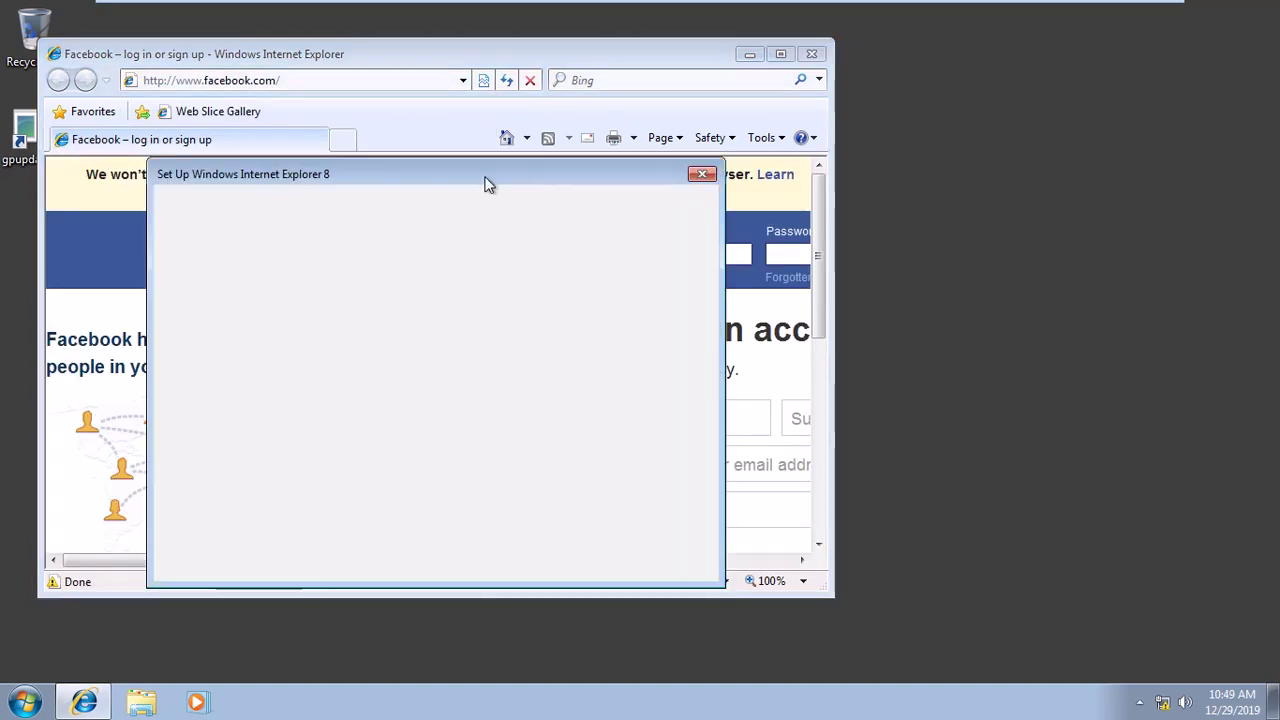
Switch to 10(2) and set Ethernet0's IPv4 properties to obtain the IP and DNS server addresses automatically
{"action": "left_click", "coordinate": [553, 13]}
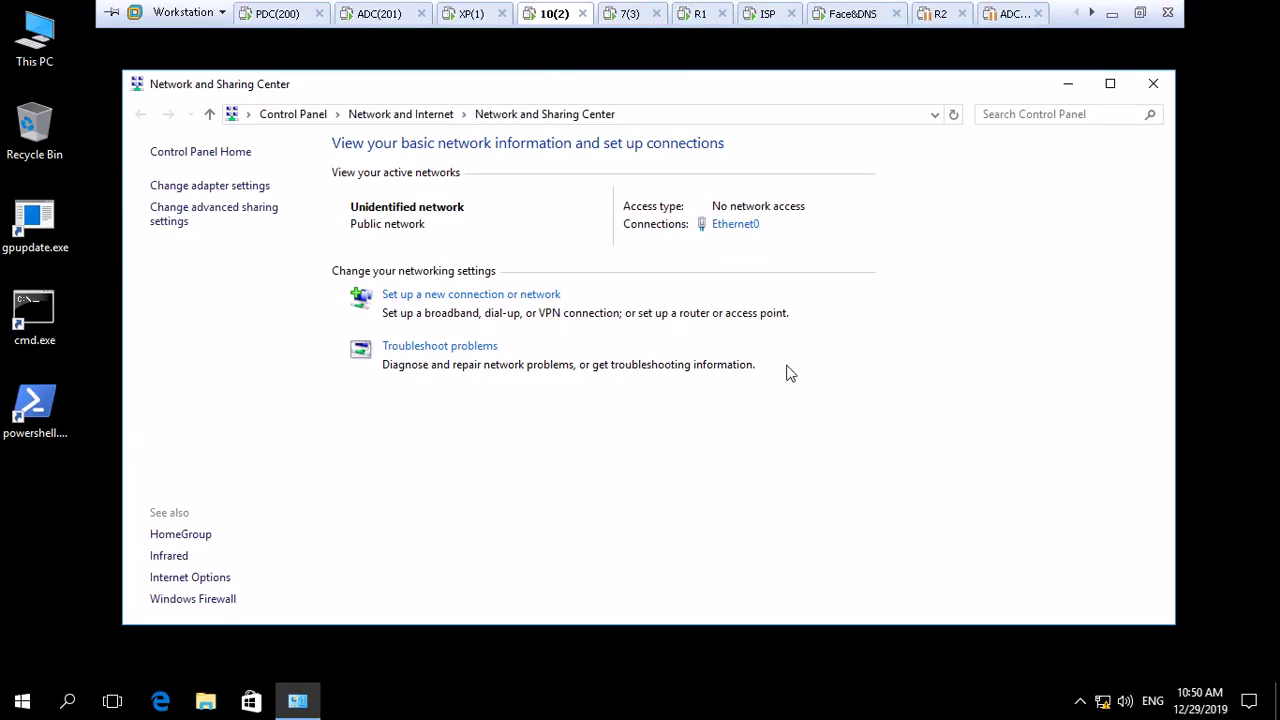
{"action": "left_click", "coordinate": [730, 226]}
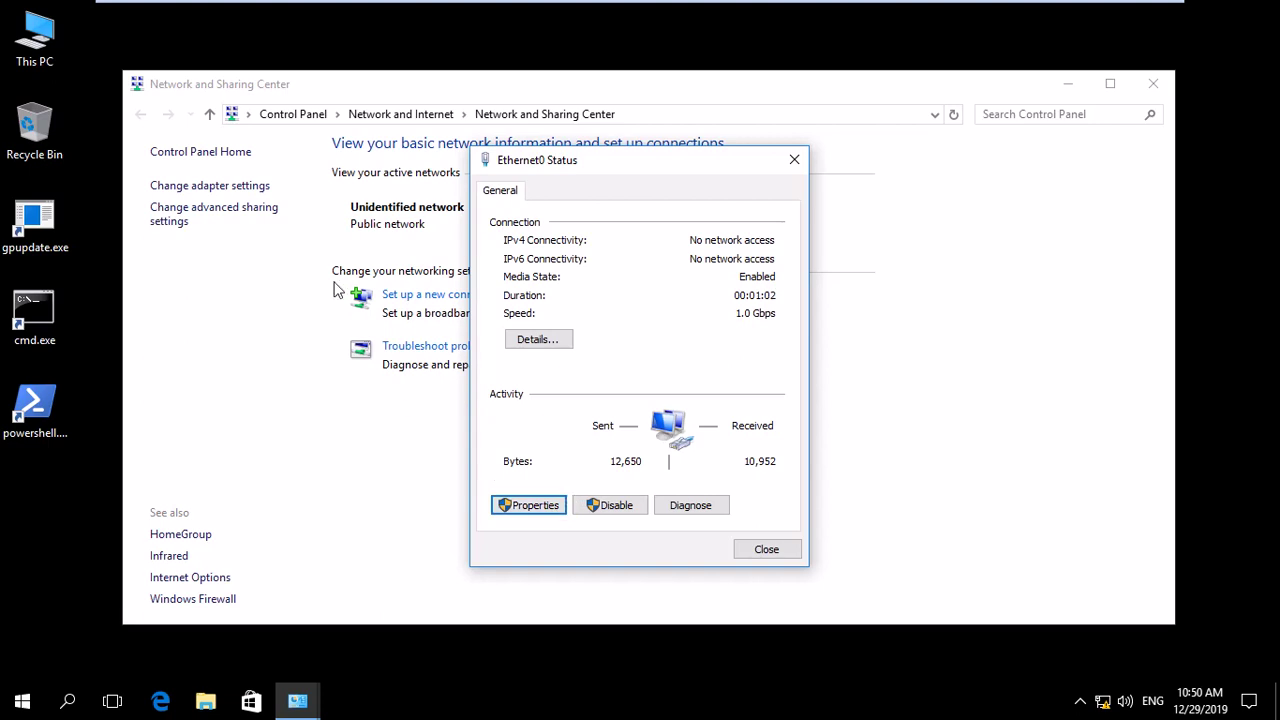
{"action": "left_click", "coordinate": [210, 185]}
{"action": "right_click", "coordinate": [265, 195]}
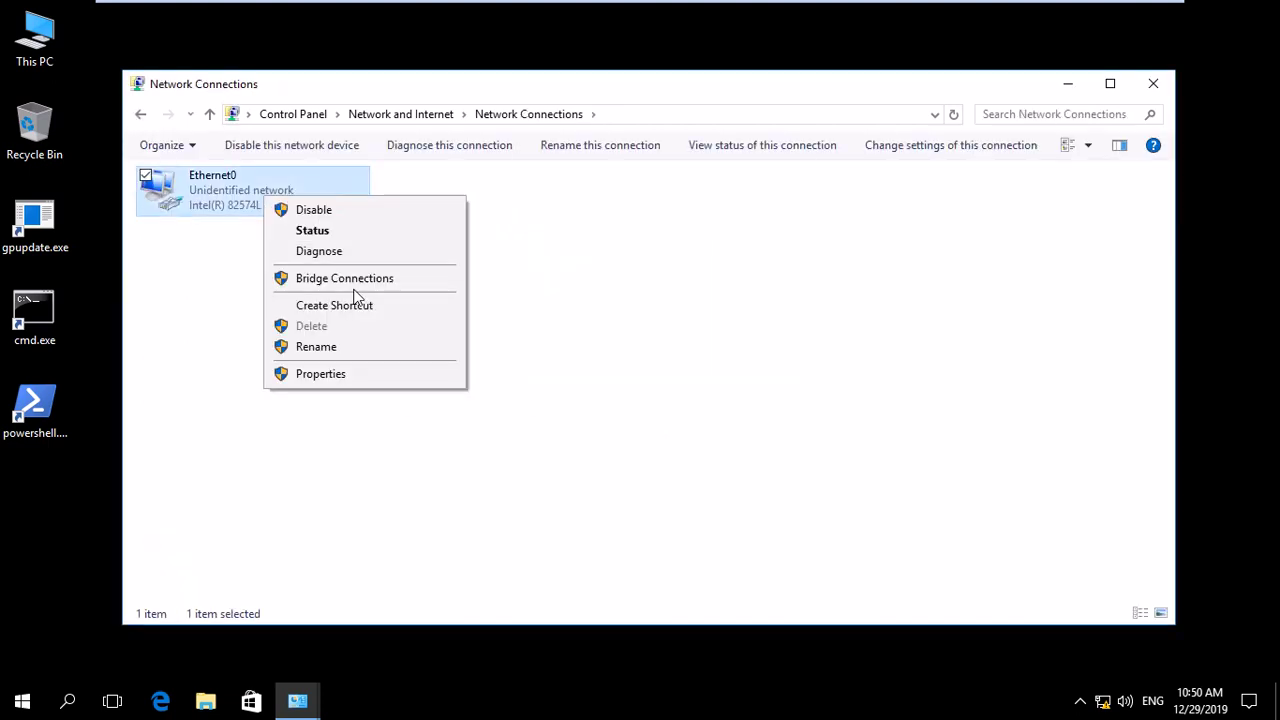
{"action": "left_click", "coordinate": [343, 373]}
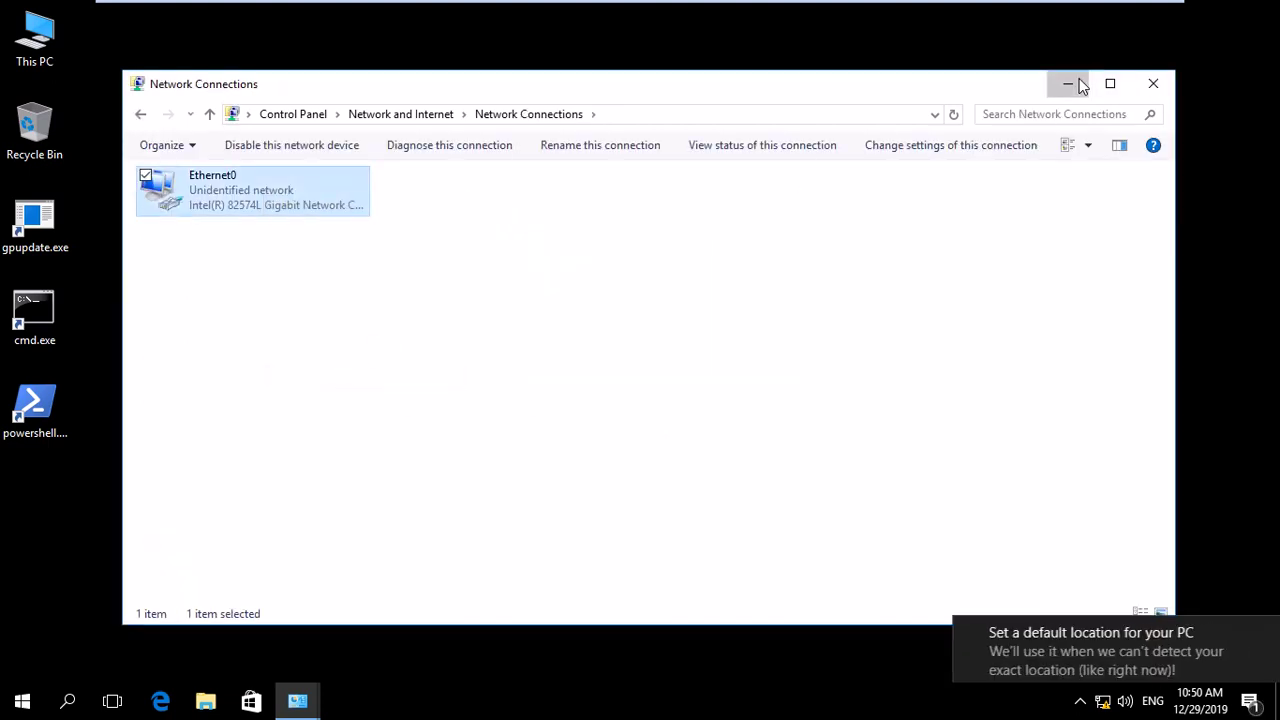
{"action": "left_click", "coordinate": [1068, 84]}
{"action": "key", "text": "alt+p"}
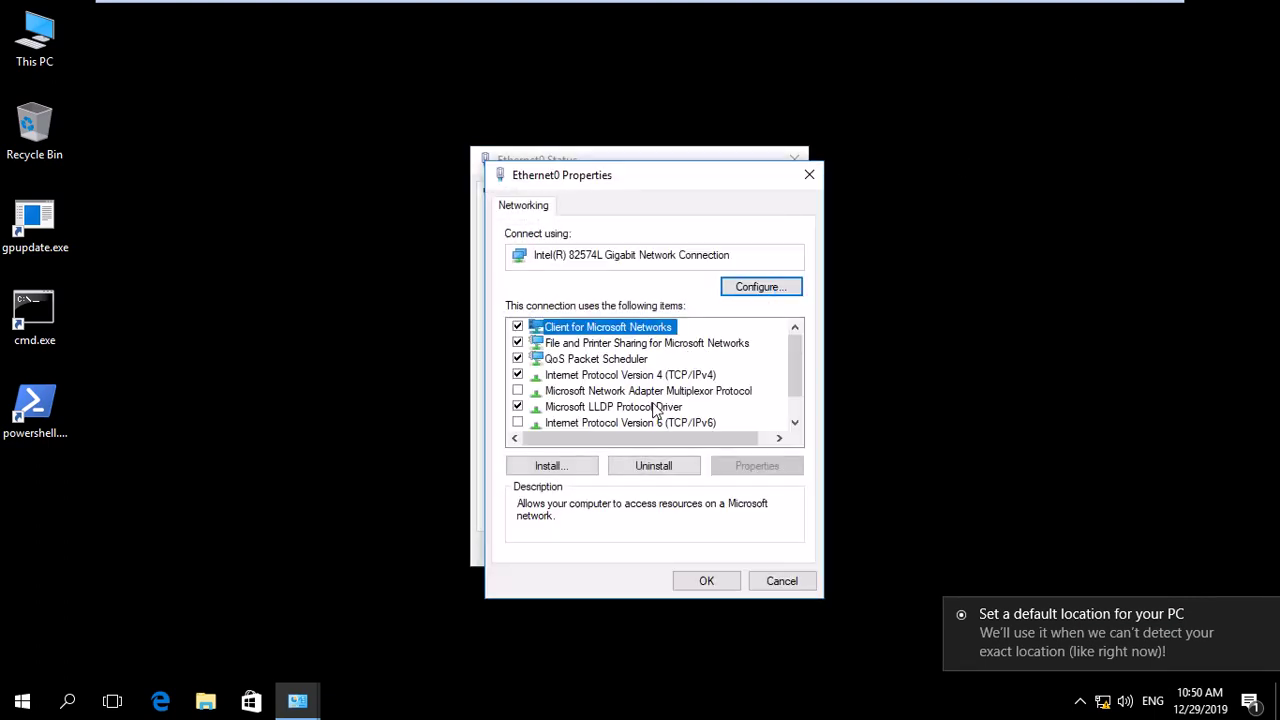
{"action": "double_click", "coordinate": [662, 376]}
{"action": "left_click", "coordinate": [657, 370]}
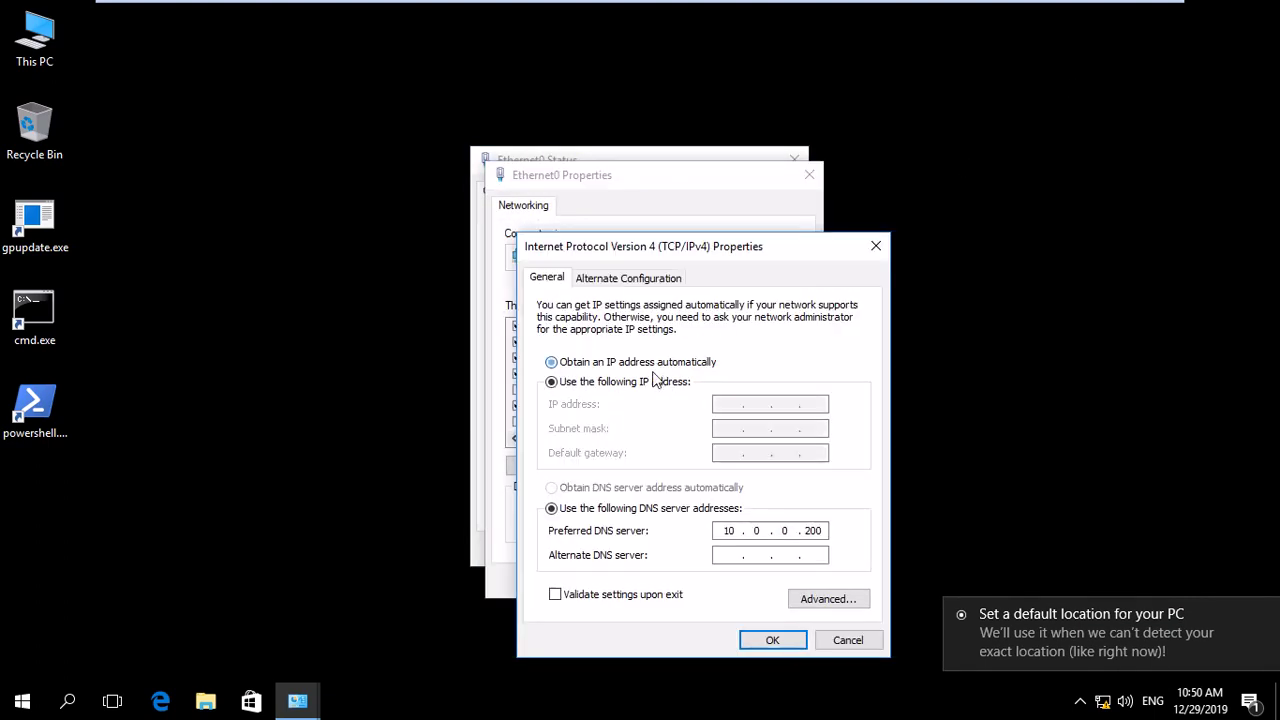
{"action": "left_click", "coordinate": [623, 489]}
{"action": "left_click", "coordinate": [772, 640]}
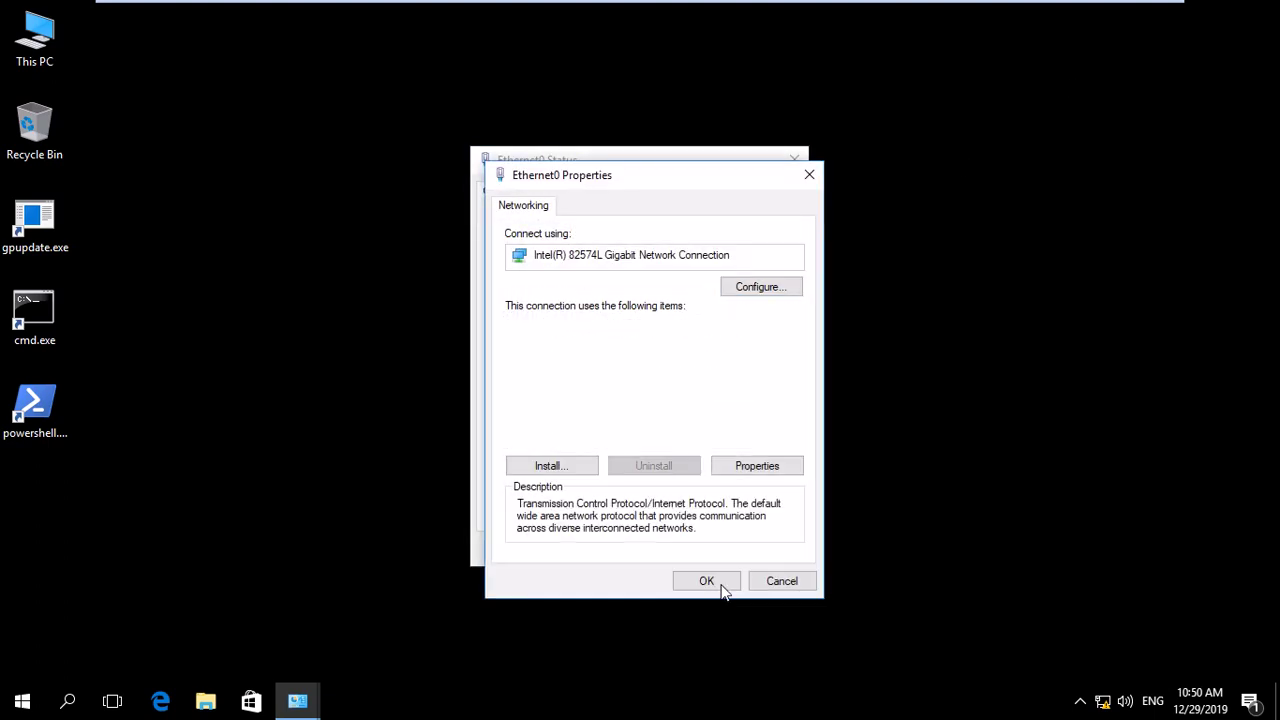
{"action": "left_click", "coordinate": [711, 588]}
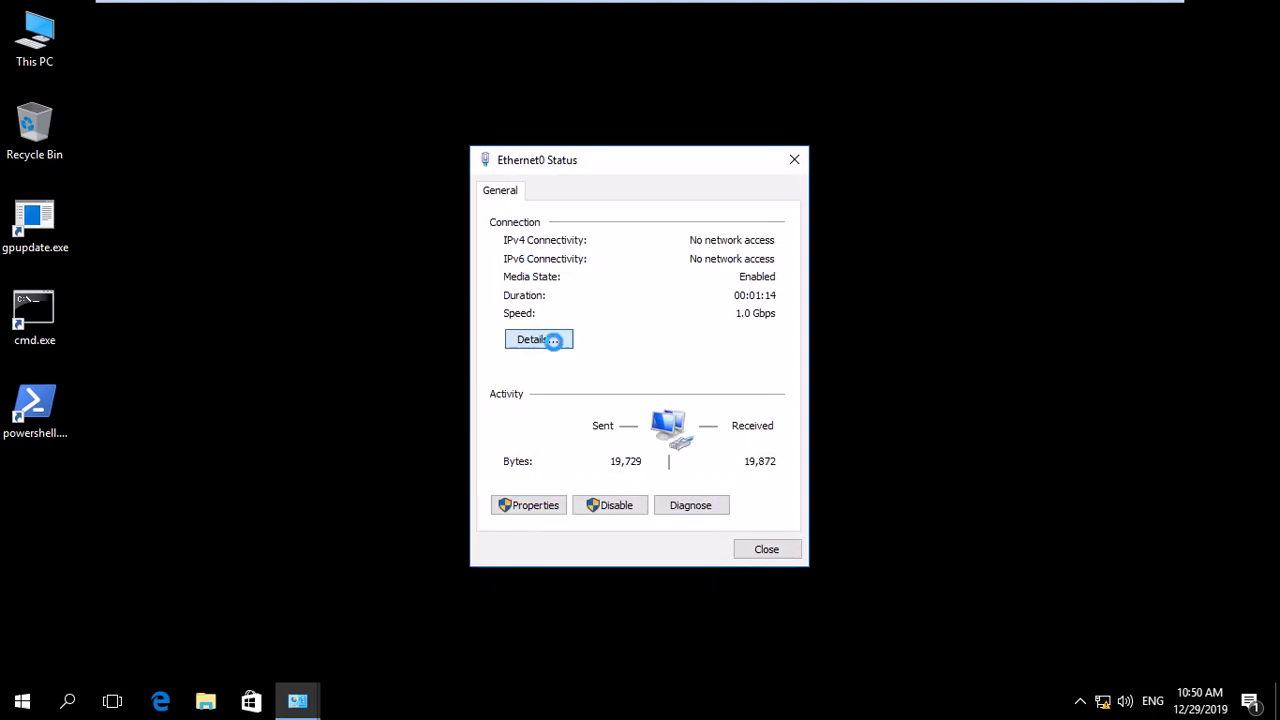
Check Ethernet0's network connection details on 10(2), and close the status dialogs
{"action": "left_click", "coordinate": [540, 340]}
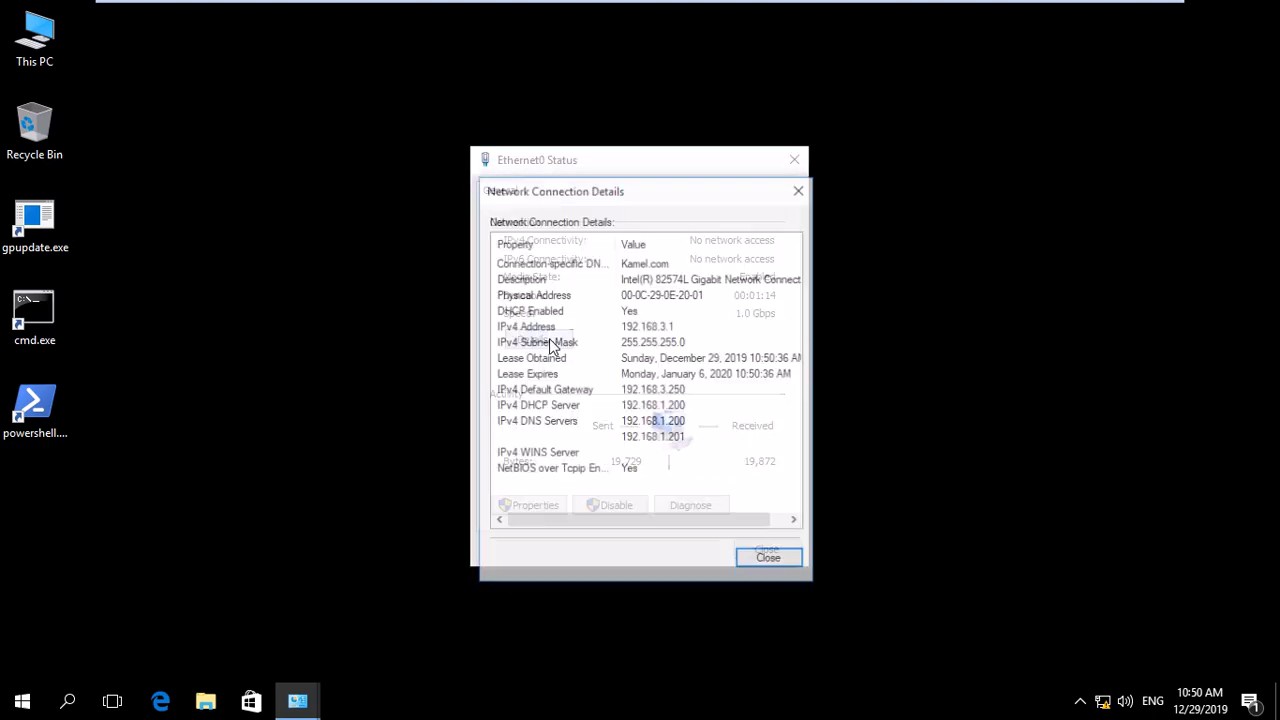
{"action": "left_click", "coordinate": [770, 560]}
{"action": "left_click", "coordinate": [766, 553]}
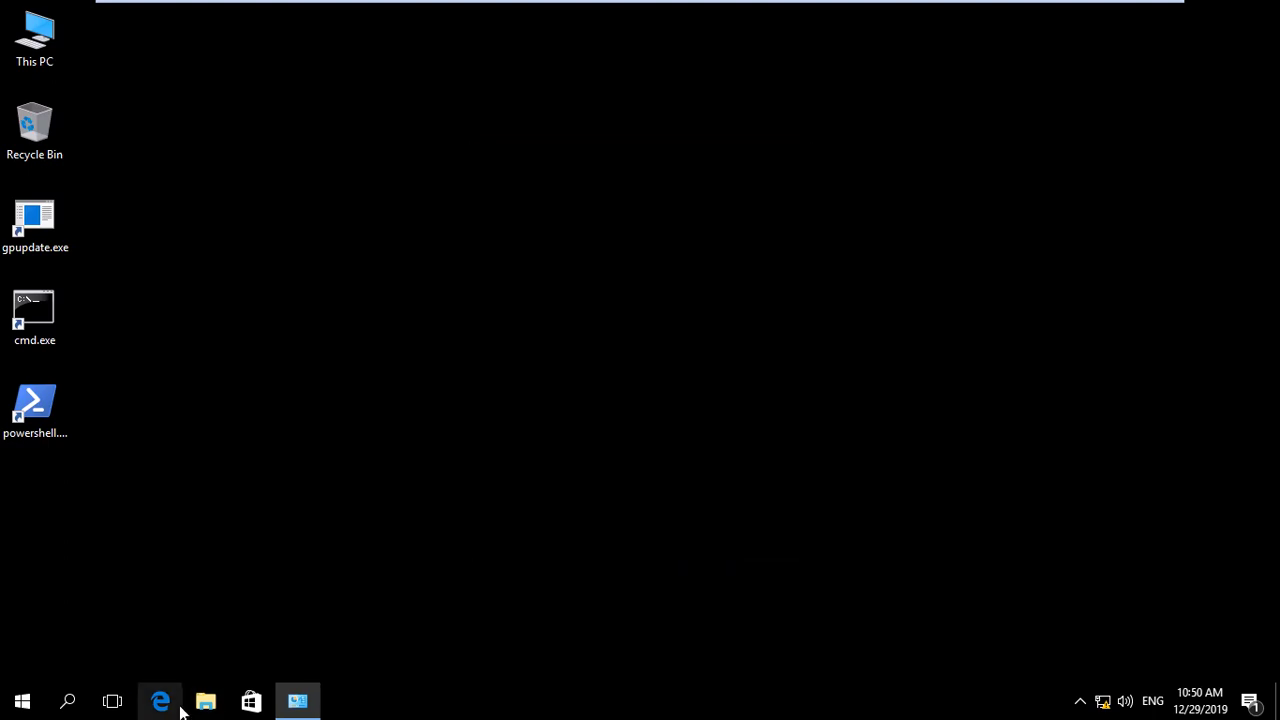
{"action": "left_click", "coordinate": [160, 701]}
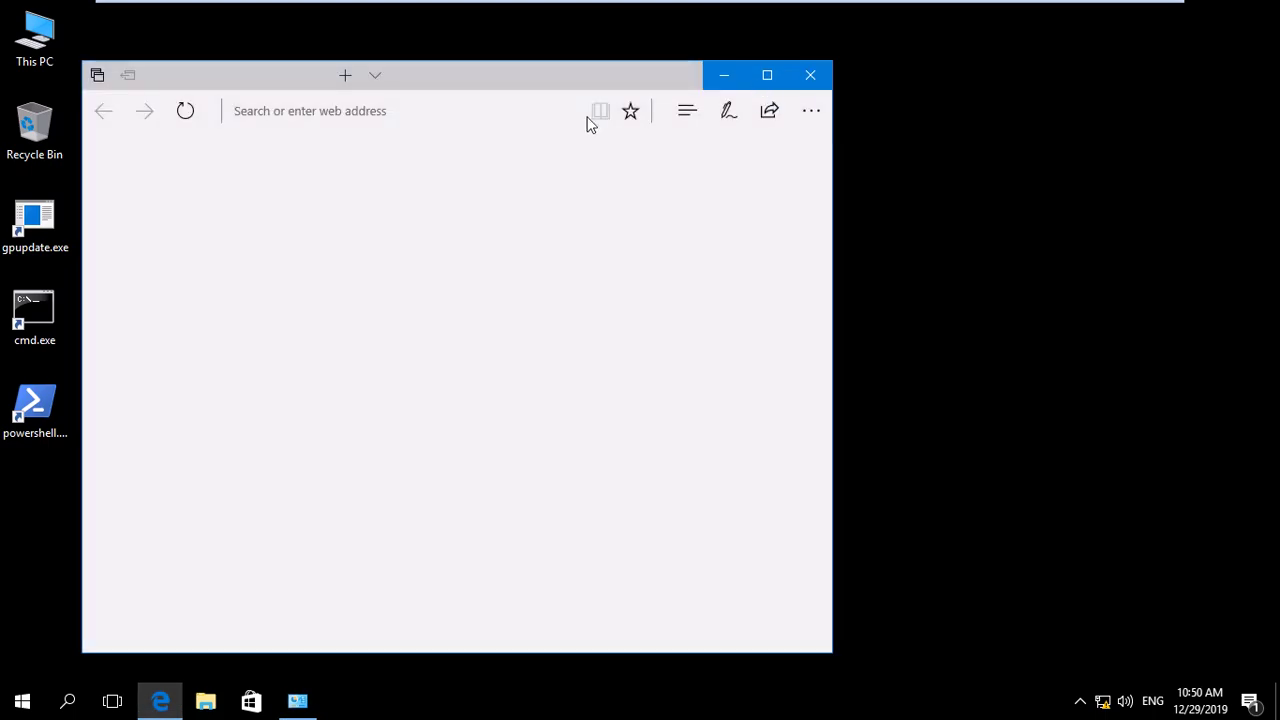
{"action": "left_click", "coordinate": [516, 110]}
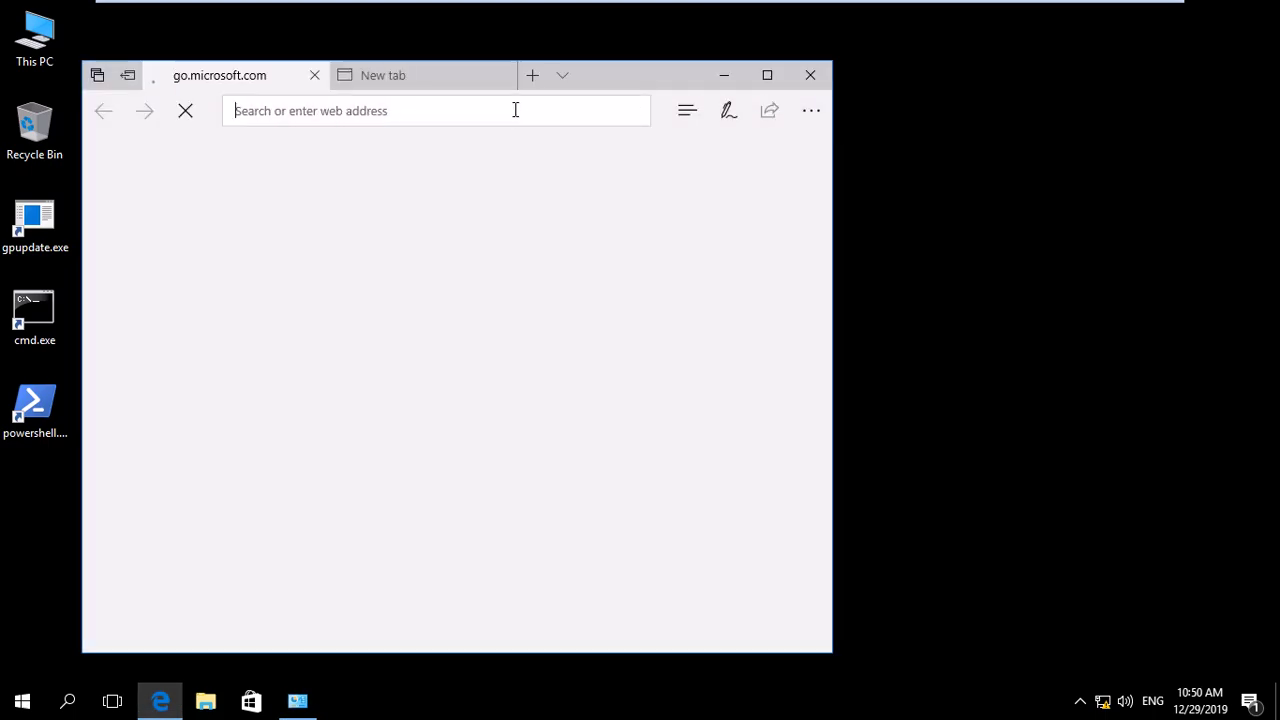
{"action": "left_click", "coordinate": [450, 77]}
{"action": "left_click", "coordinate": [253, 78]}
{"action": "left_click", "coordinate": [340, 111]}
{"action": "type", "text": "www"}
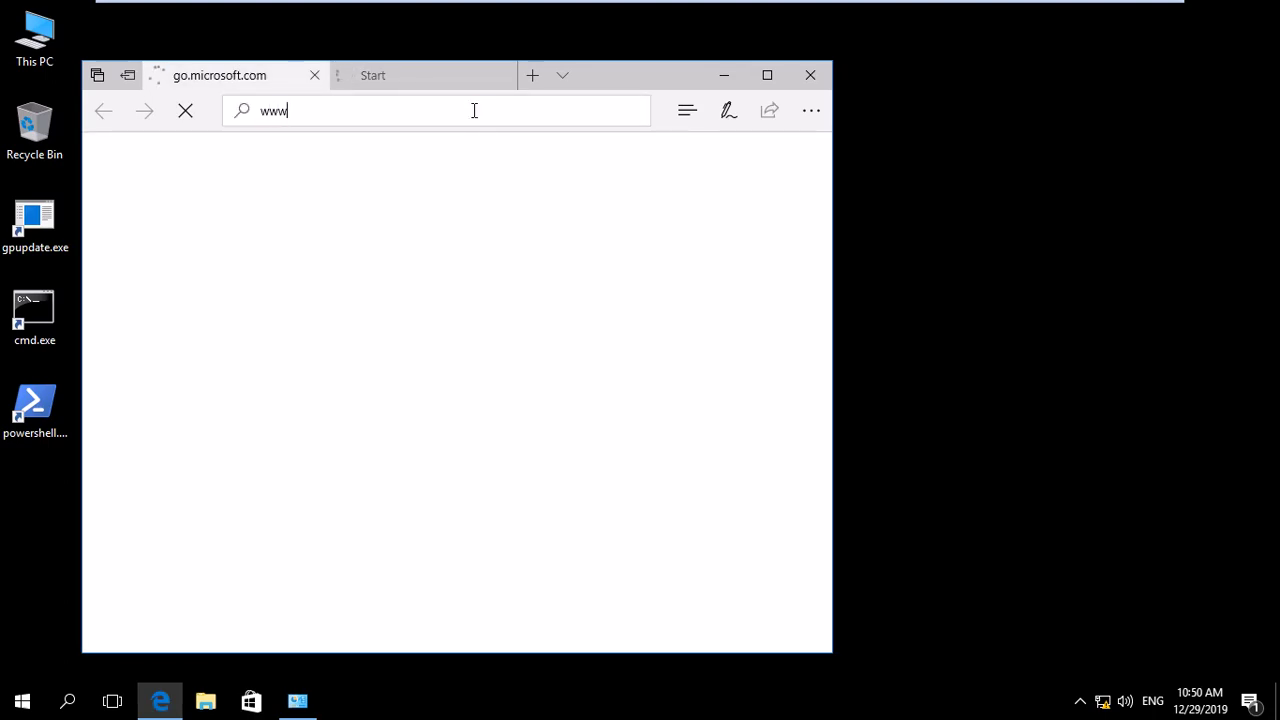
{"action": "type", "text": ".facebook.com"}
{"action": "key", "text": "Return"}
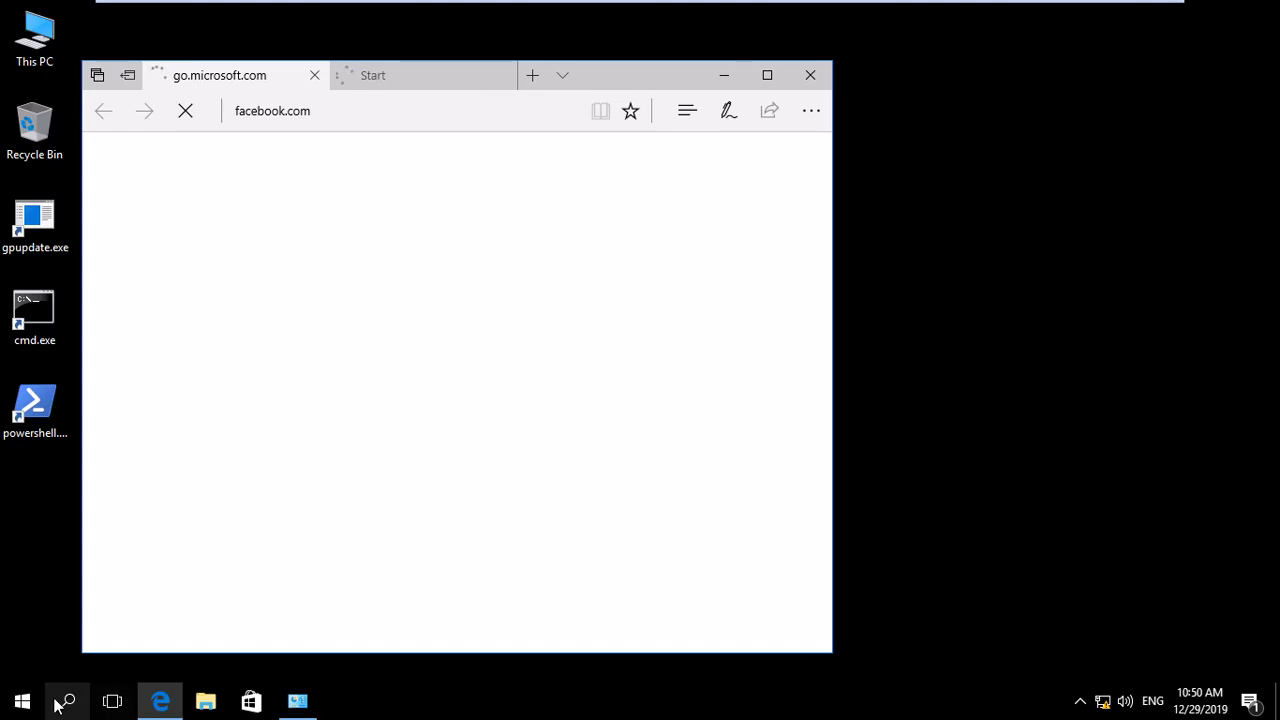
{"action": "right_click", "coordinate": [22, 700]}
{"action": "left_click", "coordinate": [75, 612]}
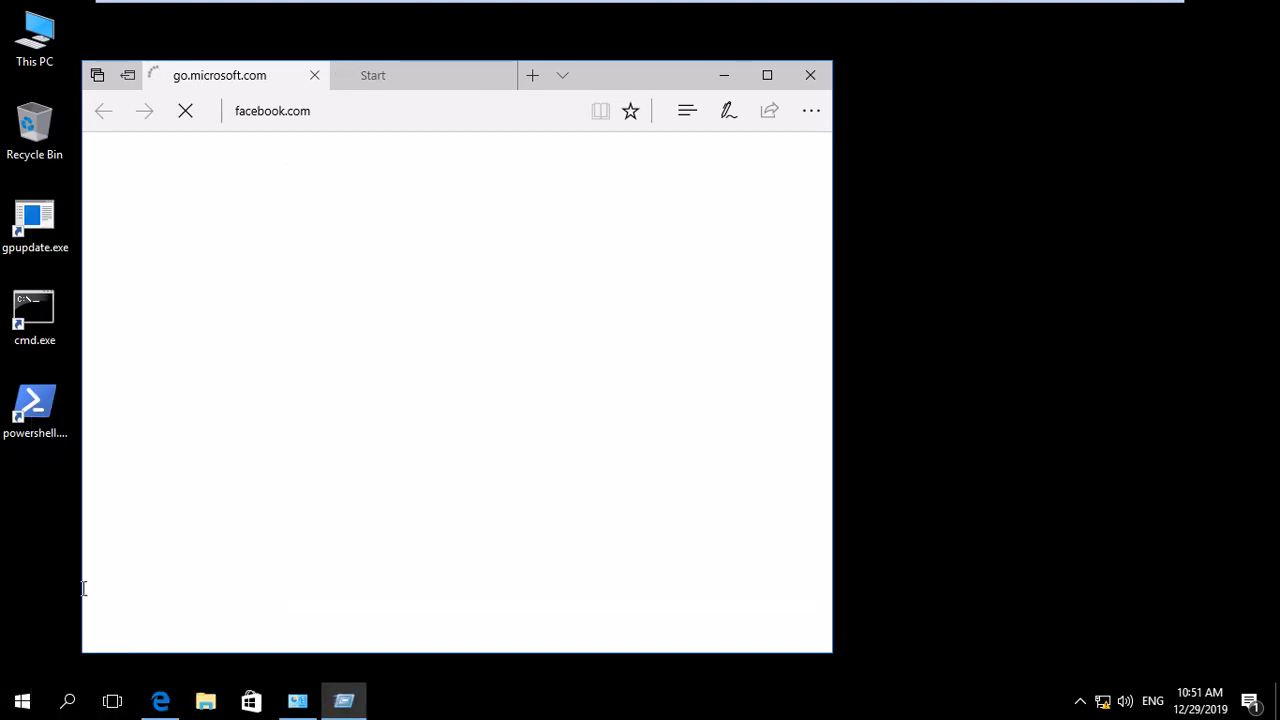
{"action": "type", "text": "cmd"}
{"action": "key", "text": "Return"}
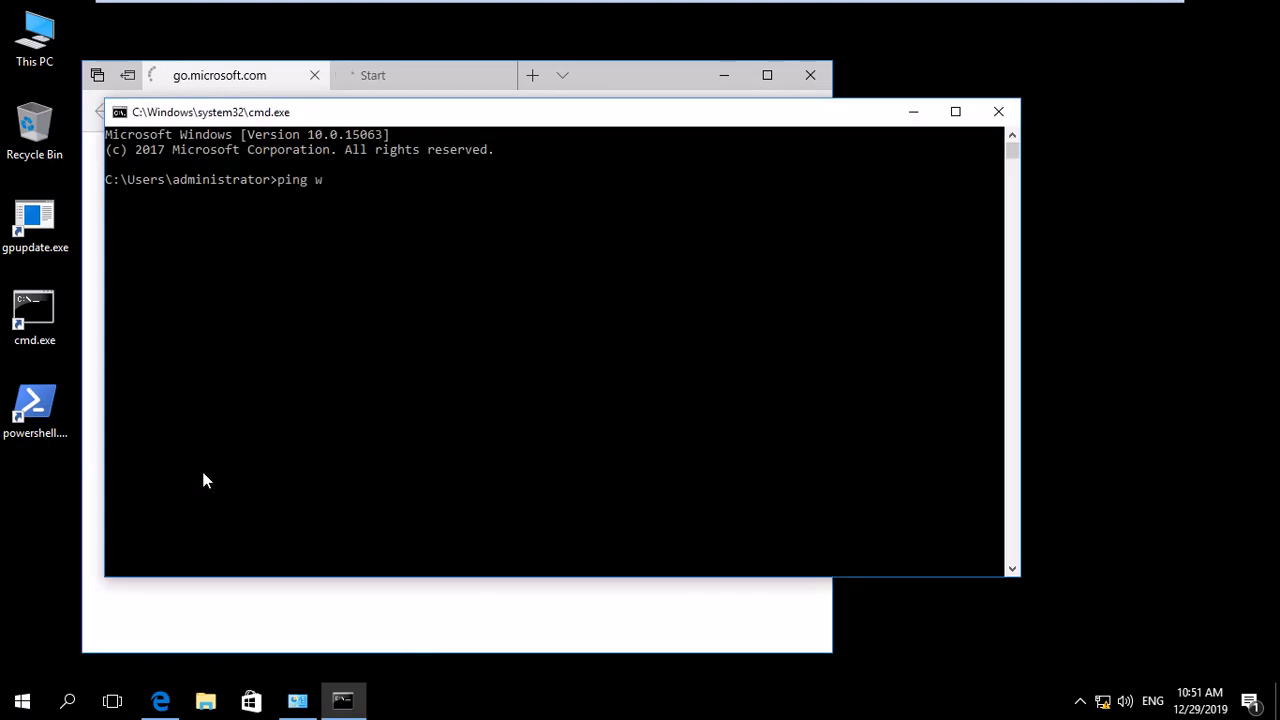
{"action": "type", "text": "ping www.facebook.com"}
{"action": "key", "text": "Return"}
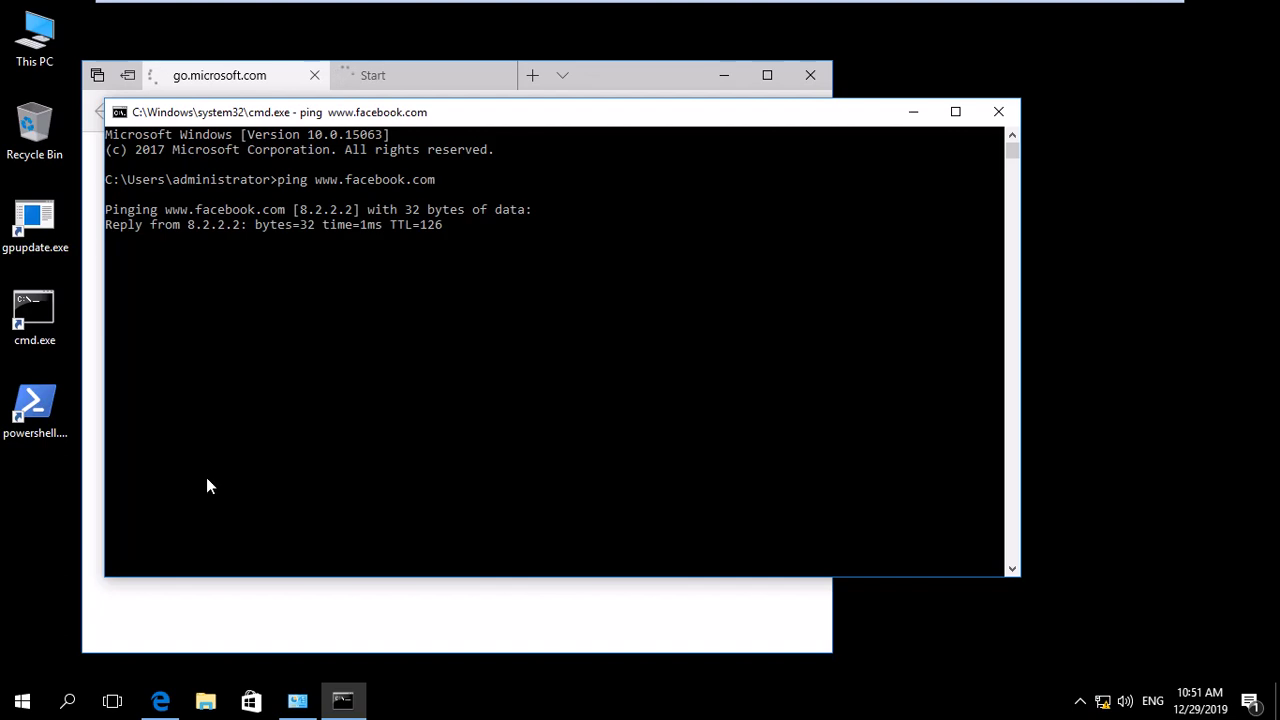
Switch to Cisco Packet Tracer and select the Internet devices and R1's internal networks in the topology to point them out
{"action": "mouse_move", "coordinate": [406, 20]}
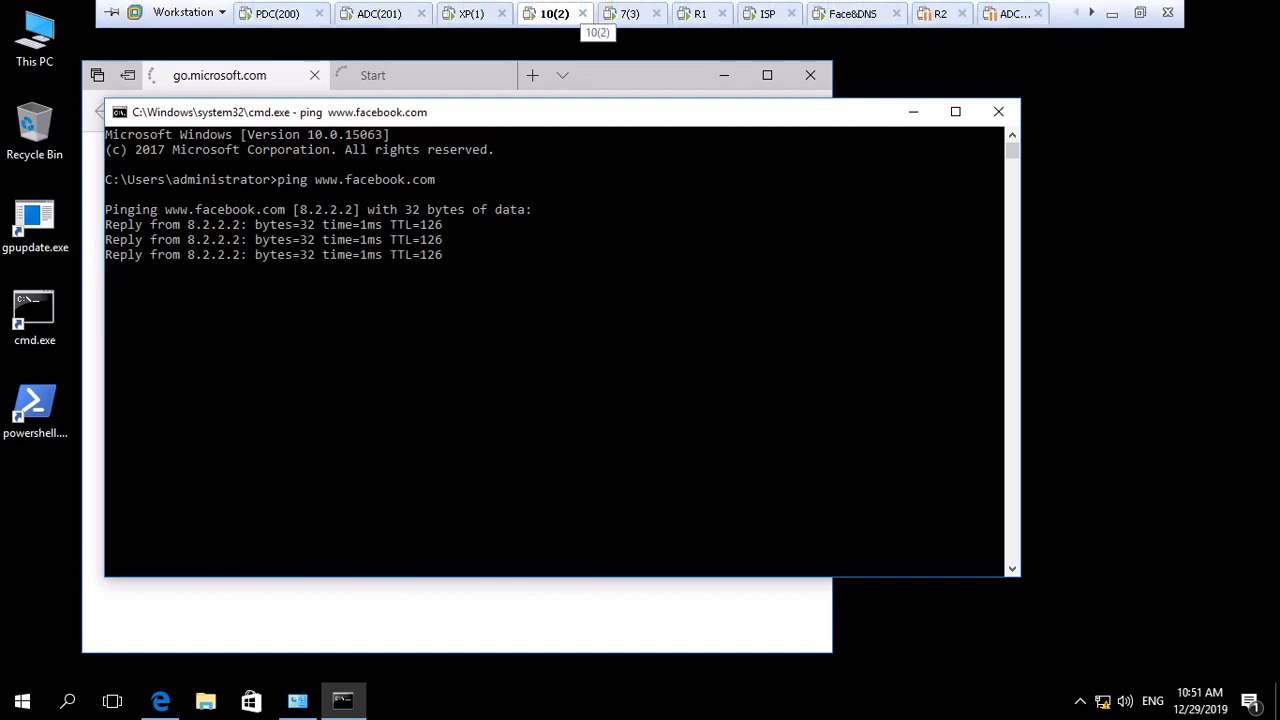
{"action": "left_click", "coordinate": [1112, 13]}
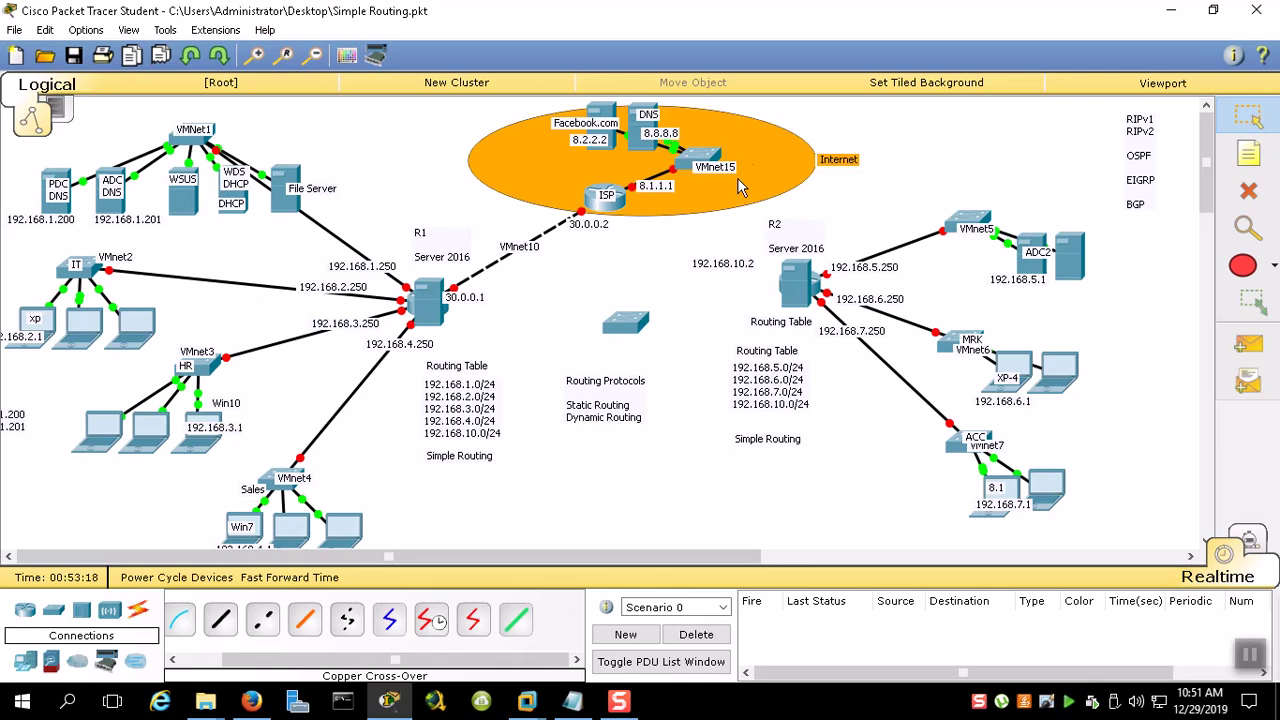
{"action": "left_click_drag", "start_coordinate": [910, 127], "coordinate": [537, 177]}
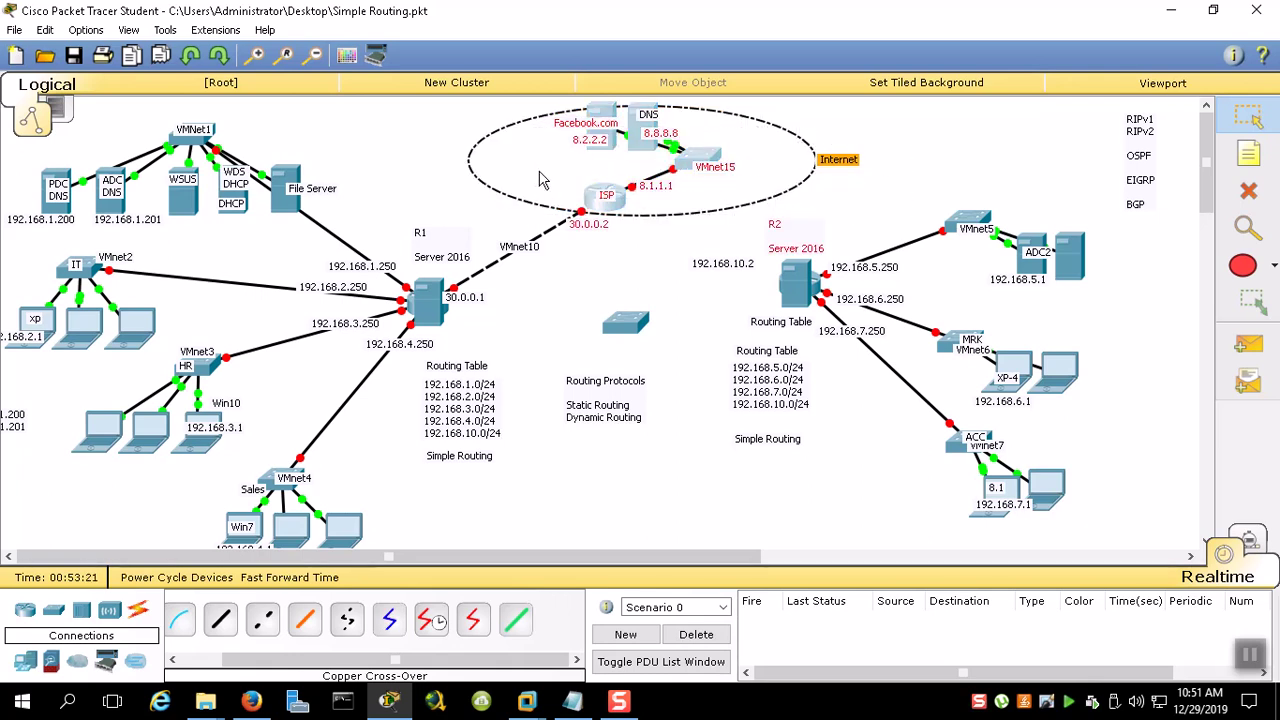
{"action": "left_click_drag", "start_coordinate": [334, 128], "coordinate": [170, 530]}
{"action": "left_click", "coordinate": [388, 175]}
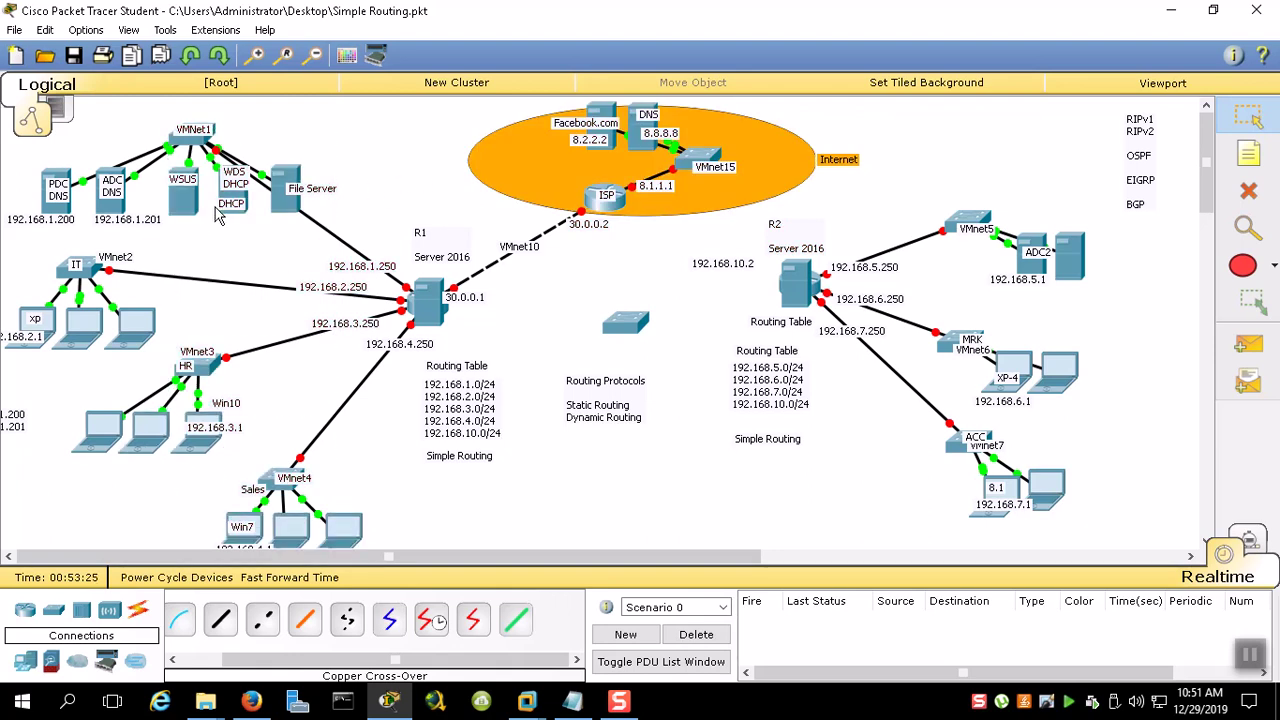
{"action": "left_click_drag", "start_coordinate": [356, 130], "coordinate": [80, 540]}
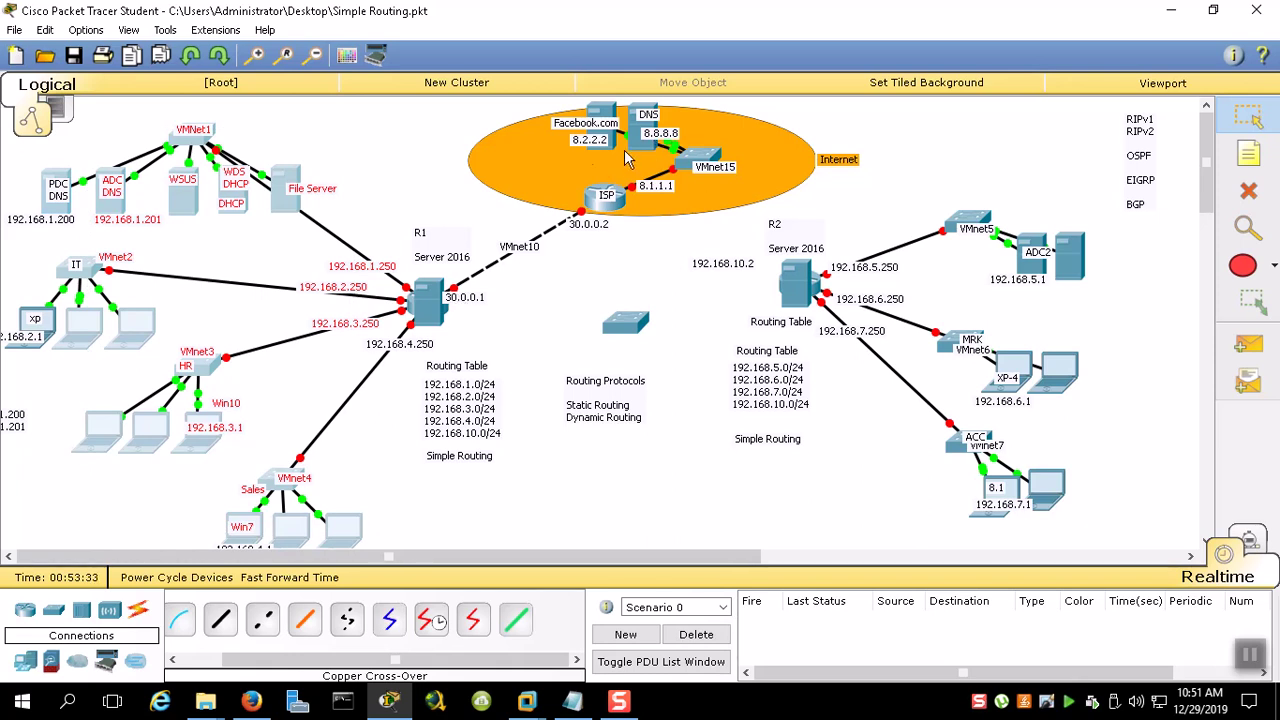
Ping 192.168.2.1 from the command prompt of the Facebook.com server in the Internet area
{"action": "mouse_move", "coordinate": [452, 312]}
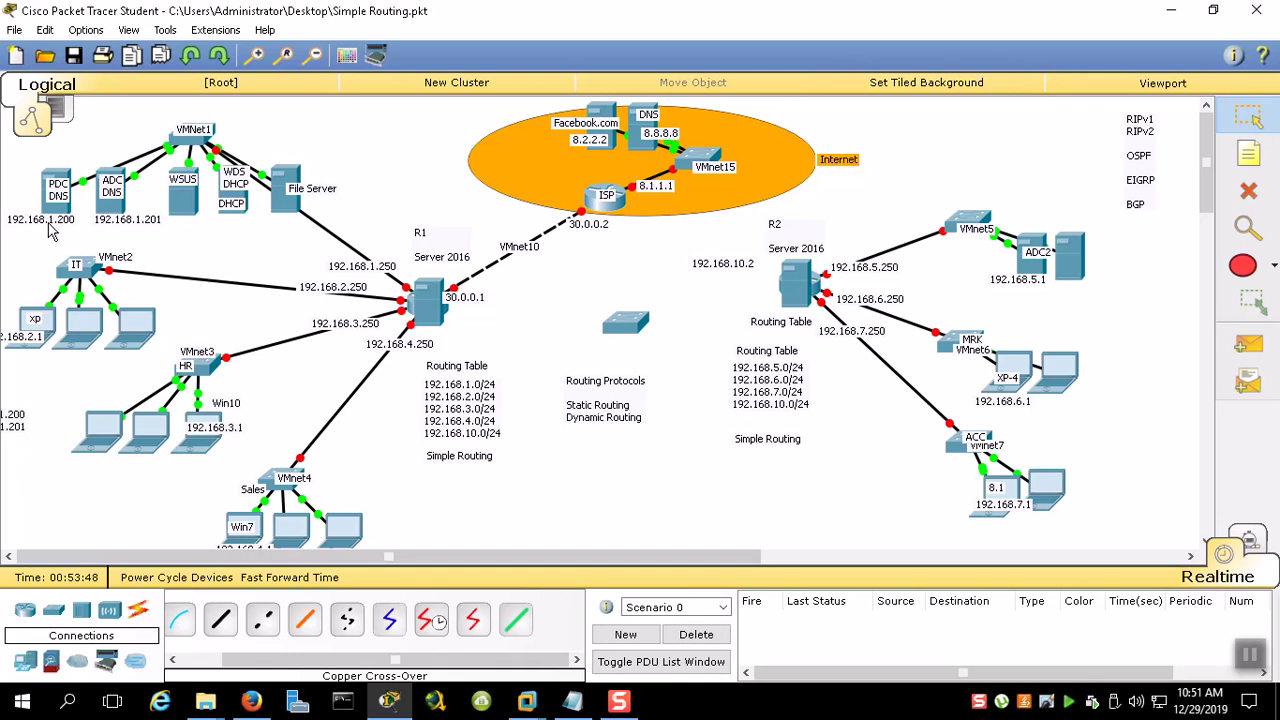
{"action": "left_click", "coordinate": [603, 116]}
{"action": "left_click", "coordinate": [575, 150]}
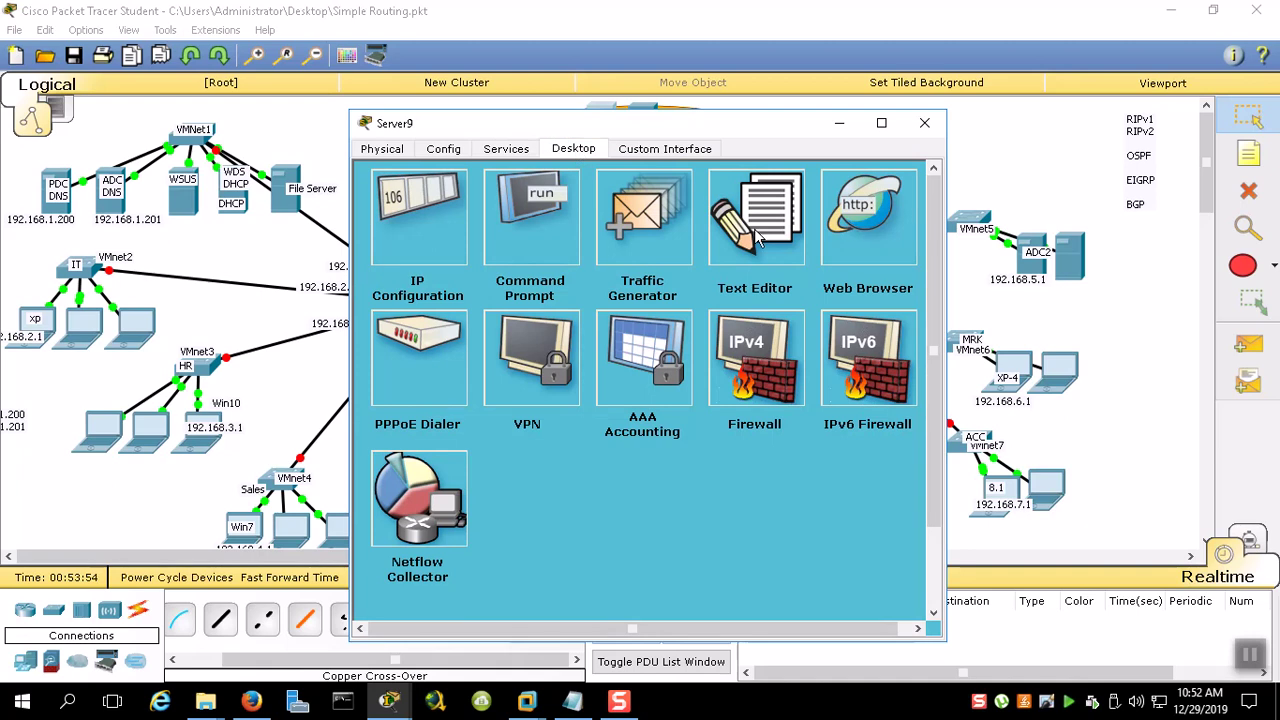
{"action": "left_click", "coordinate": [543, 258]}
{"action": "type", "text": "p"}
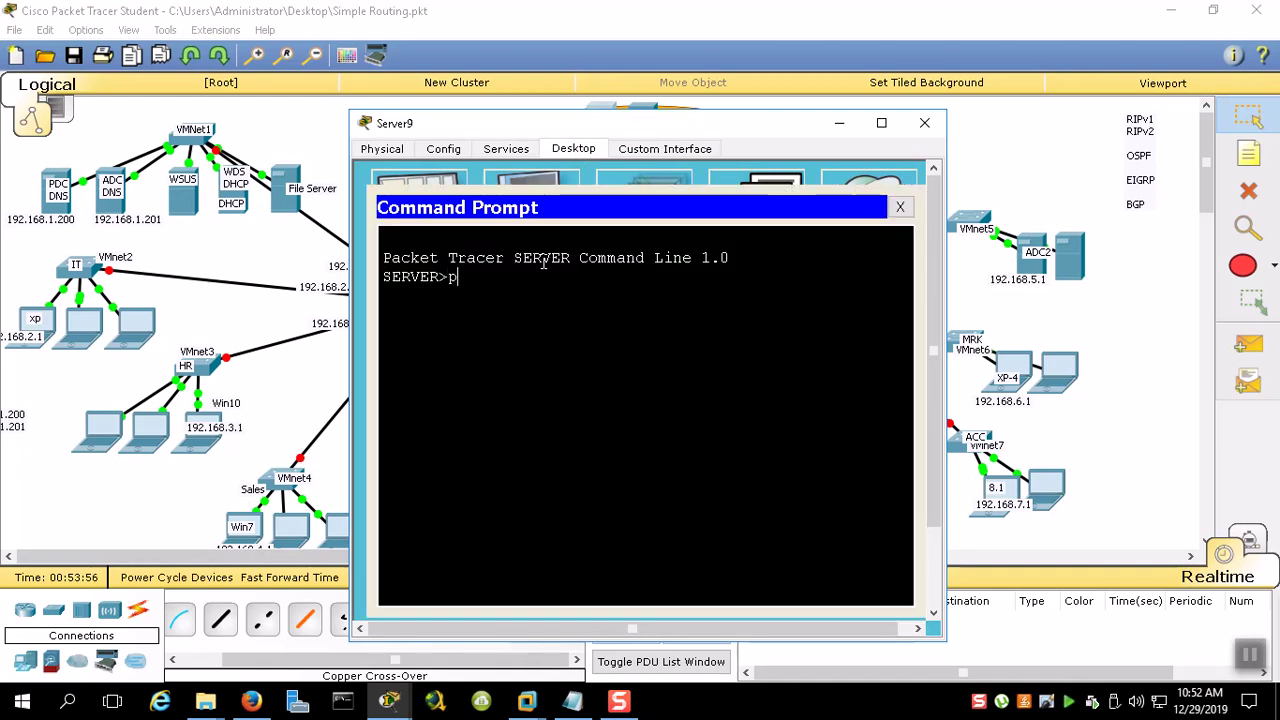
{"action": "type", "text": "ing 192.168.2.1"}
{"action": "key", "text": "Return"}
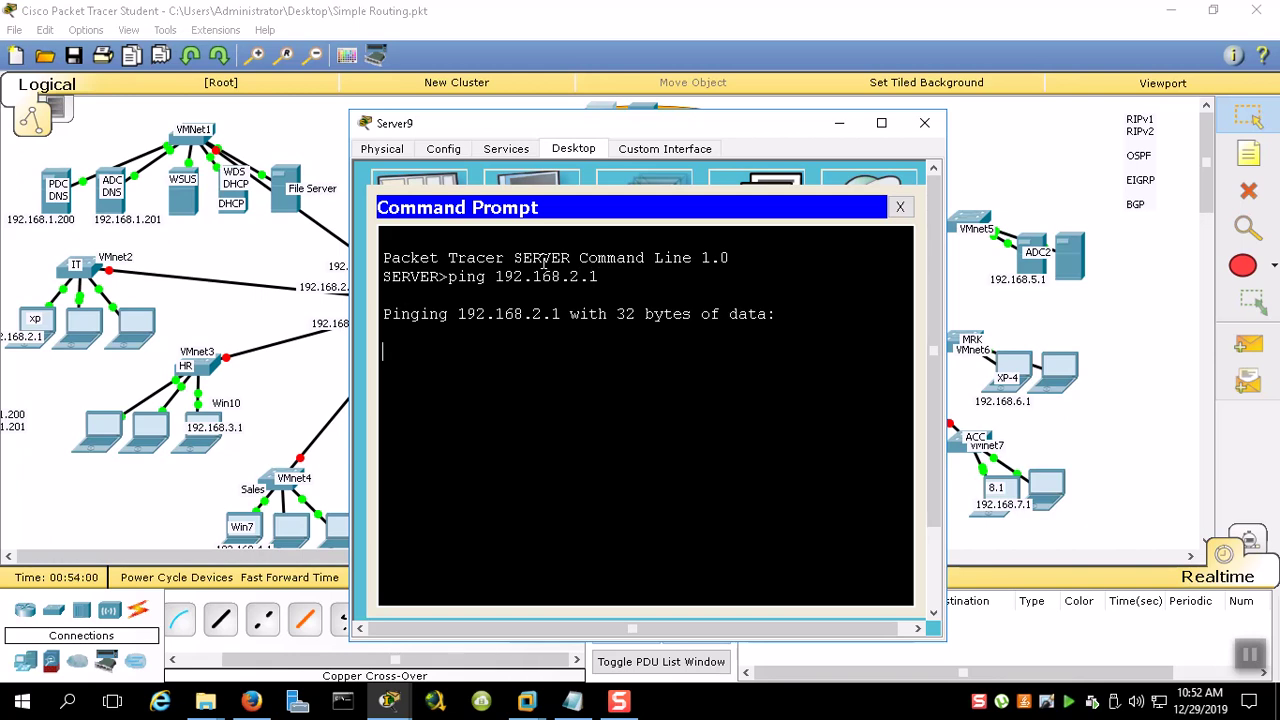
{"action": "left_click", "coordinate": [318, 130]}
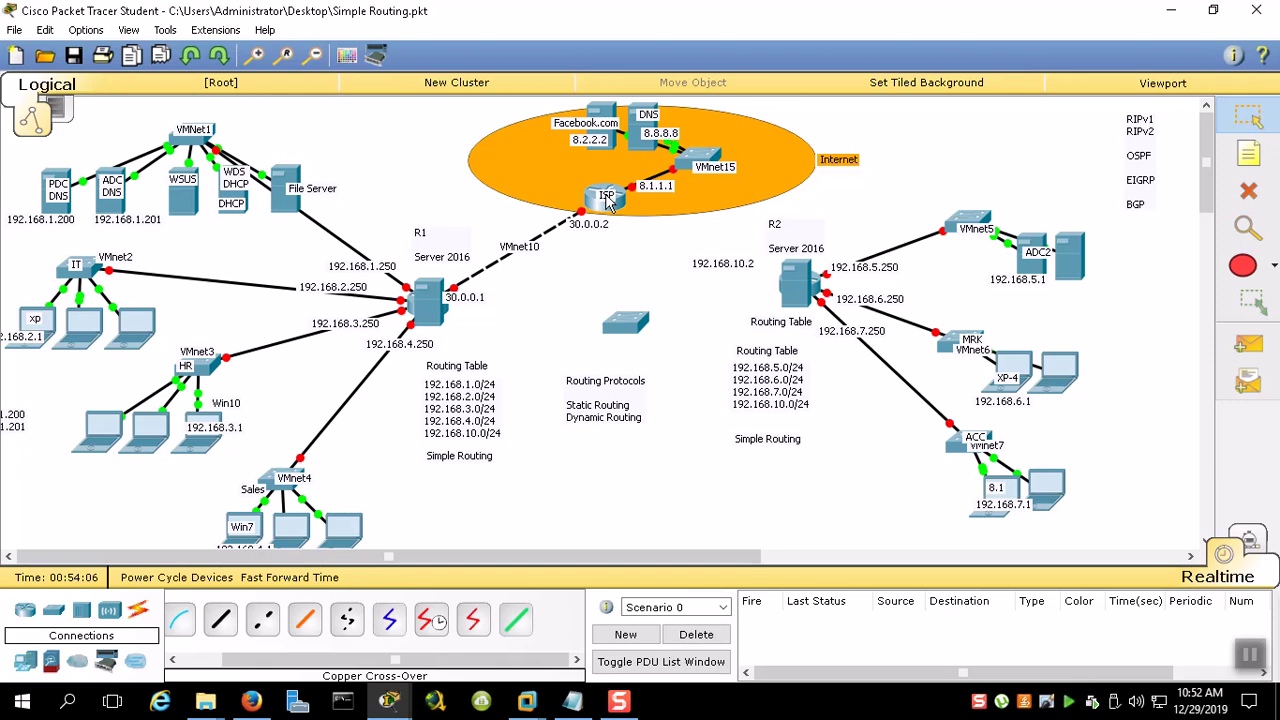
Select R1's internal networks, and move the unconnected switch below the routing protocol notes
{"action": "left_click_drag", "start_coordinate": [395, 120], "coordinate": [64, 542]}
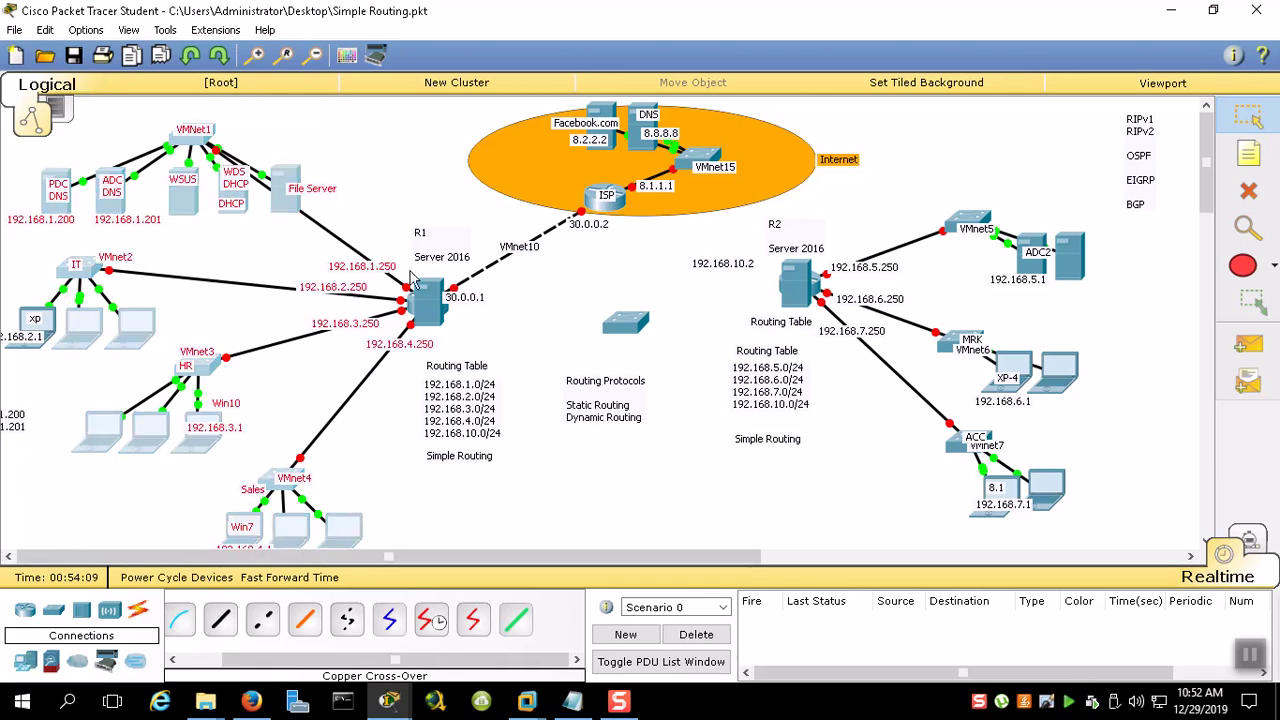
{"action": "left_click_drag", "start_coordinate": [635, 324], "coordinate": [606, 464]}
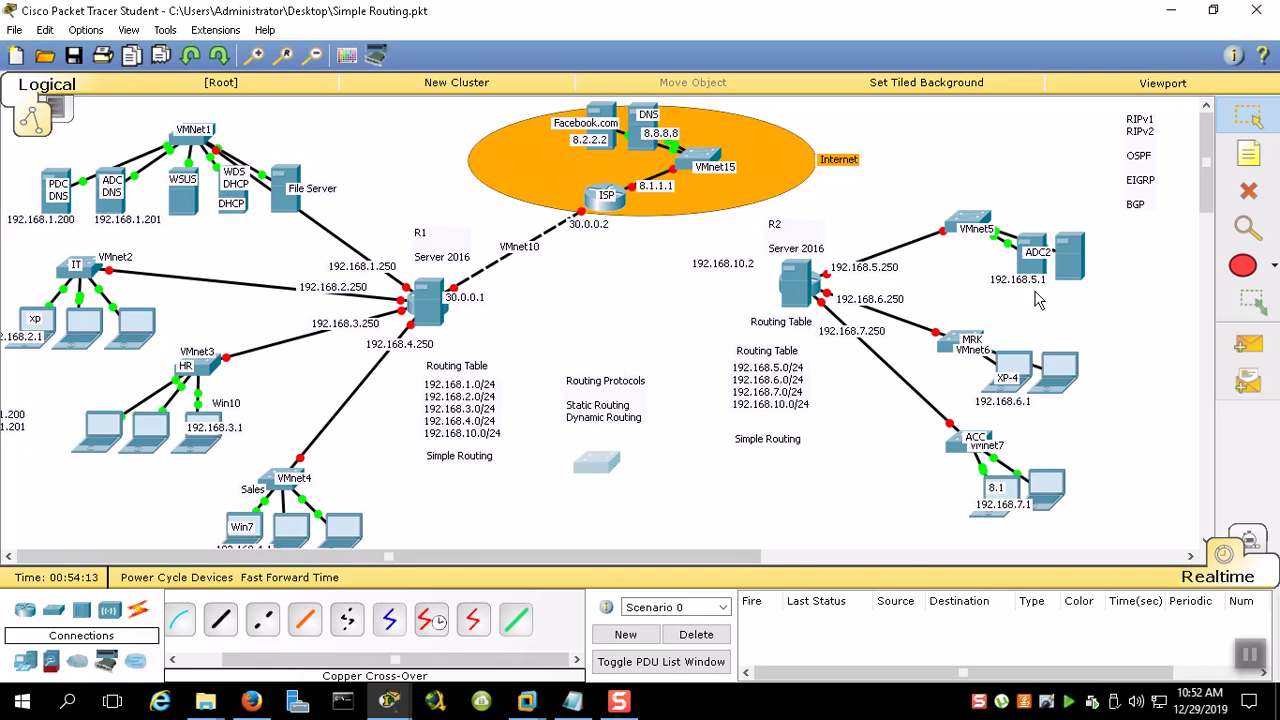
Select R2's internal networks, R1's internal networks and the Internet area in turn to compare the sites
{"action": "left_click_drag", "start_coordinate": [1166, 249], "coordinate": [780, 482]}
{"action": "left_click_drag", "start_coordinate": [1168, 246], "coordinate": [874, 514]}
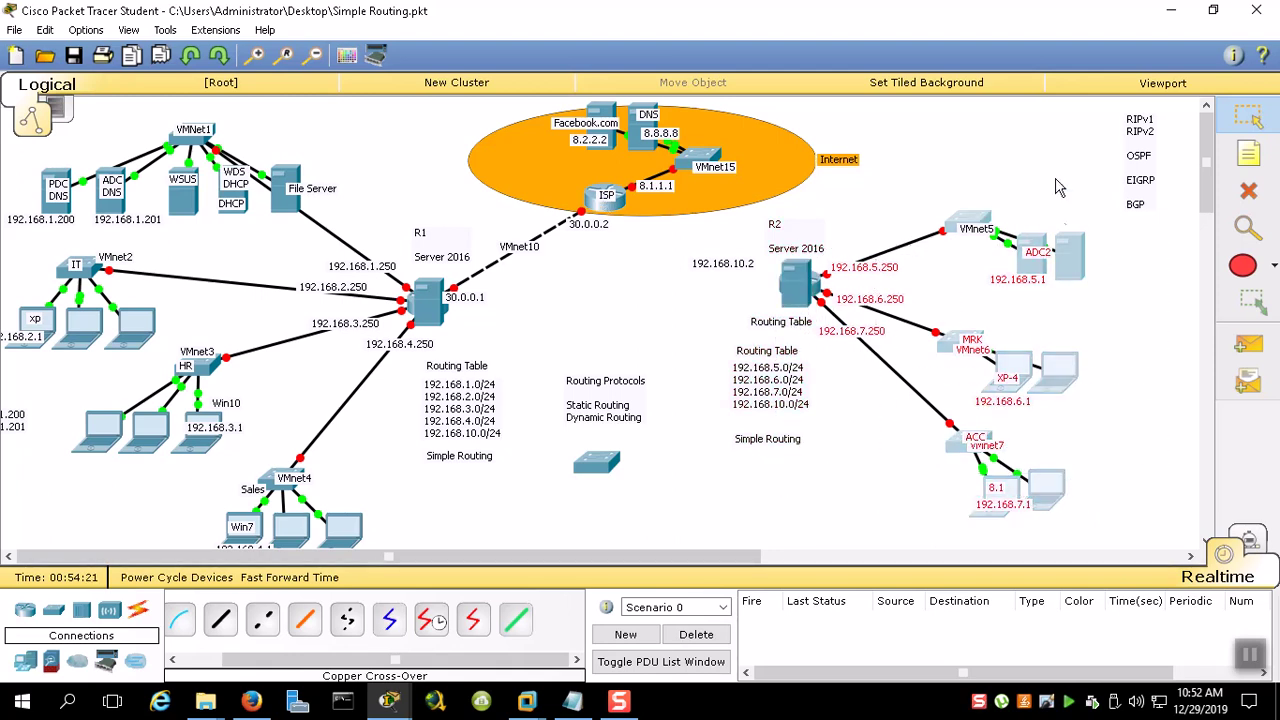
{"action": "left_click", "coordinate": [1030, 330]}
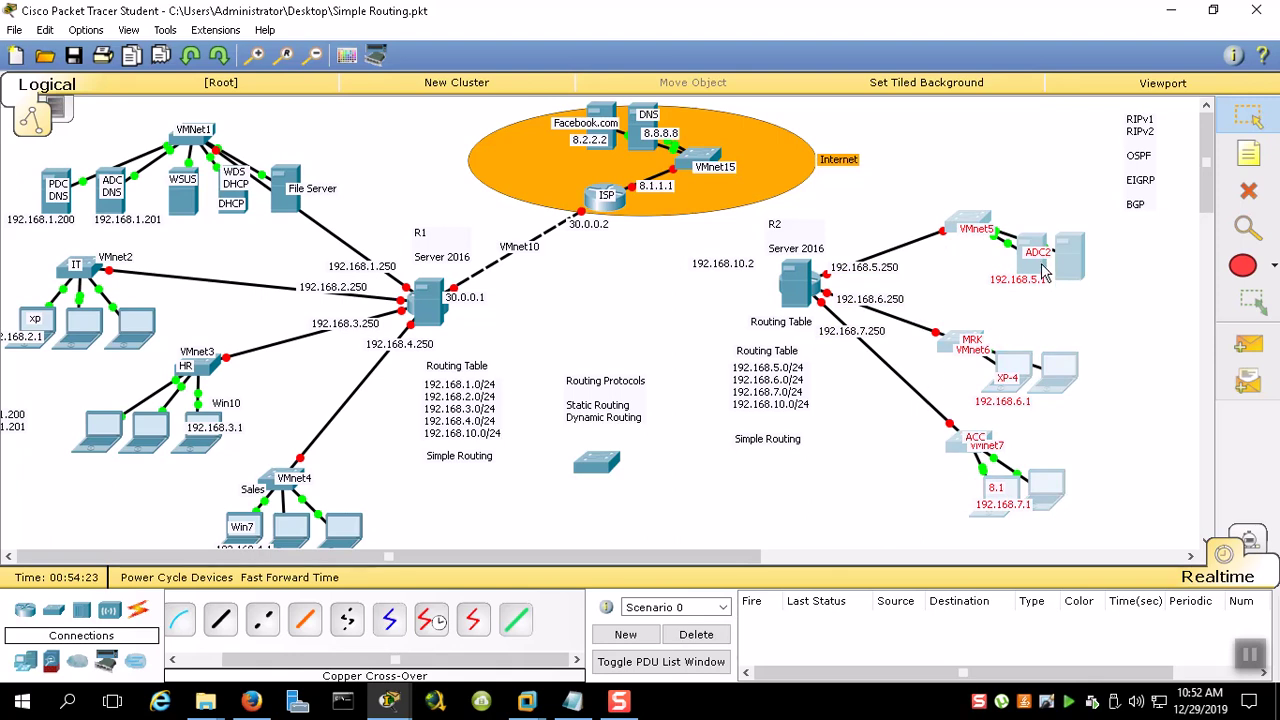
{"action": "mouse_move", "coordinate": [1043, 270]}
{"action": "left_click_drag", "start_coordinate": [1105, 166], "coordinate": [894, 517]}
{"action": "left_click_drag", "start_coordinate": [365, 122], "coordinate": [240, 303]}
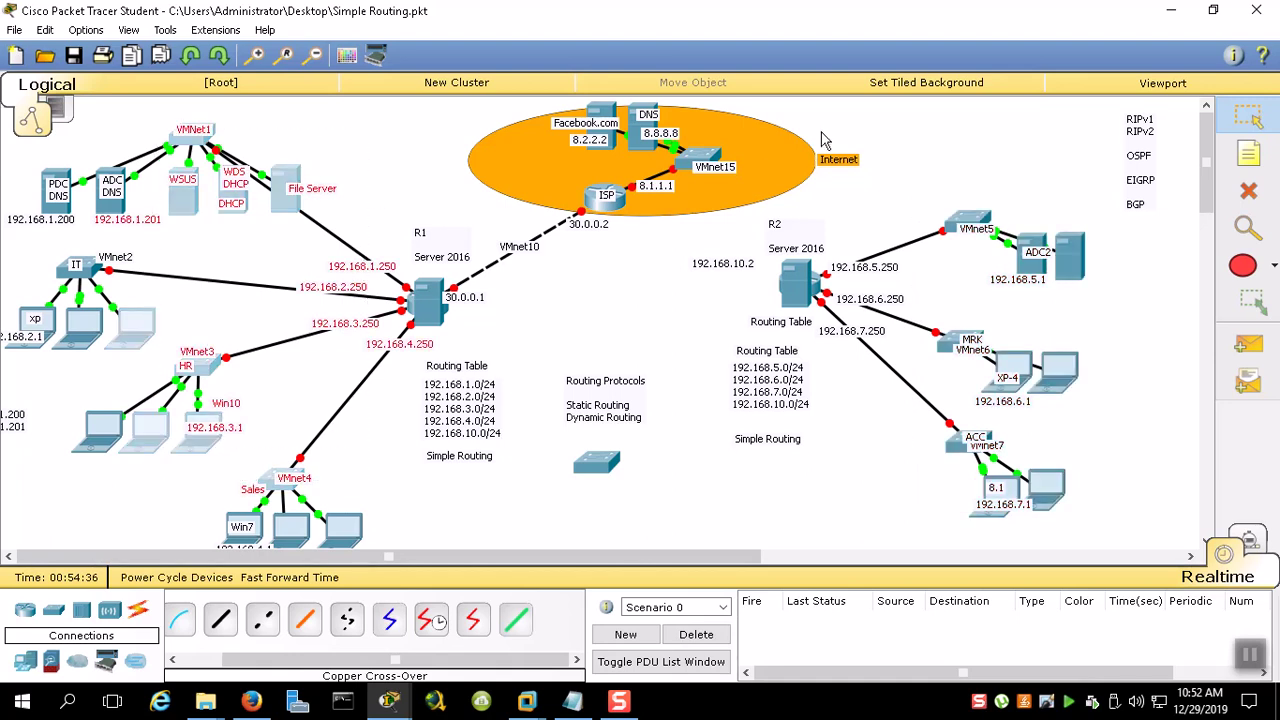
{"action": "mouse_move", "coordinate": [905, 122]}
{"action": "left_mouse_down"}
{"action": "mouse_move", "coordinate": [430, 213]}
{"action": "mouse_move", "coordinate": [428, 224]}
{"action": "left_mouse_up"}
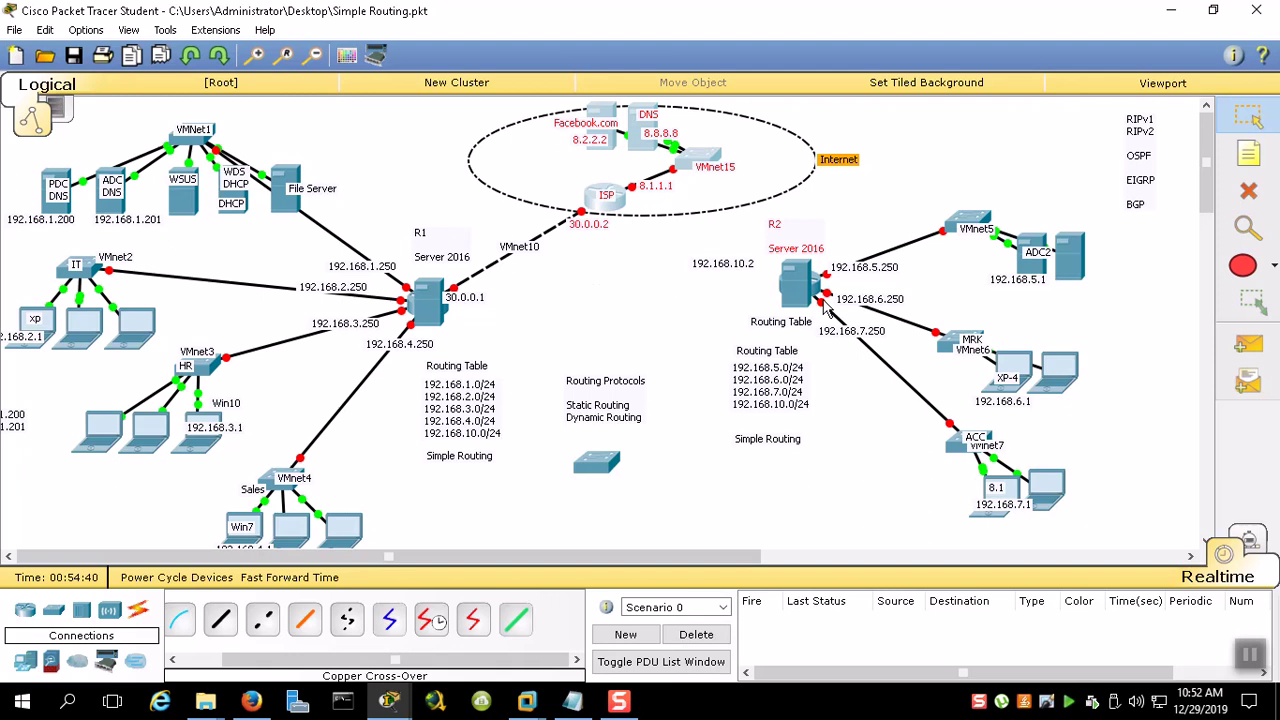
Place the note "Alex" on router R1
{"action": "key", "text": "n"}
{"action": "left_click", "coordinate": [425, 279]}
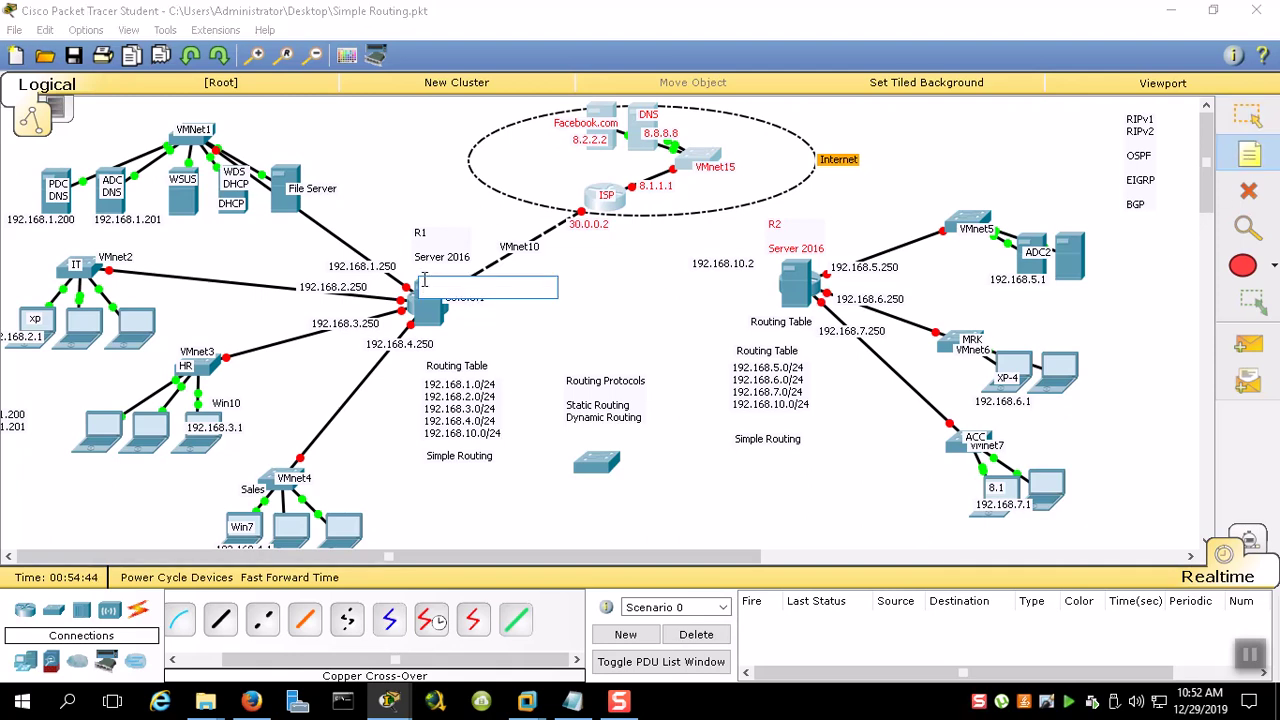
{"action": "type", "text": "A"}
{"action": "left_click", "coordinate": [1248, 115]}
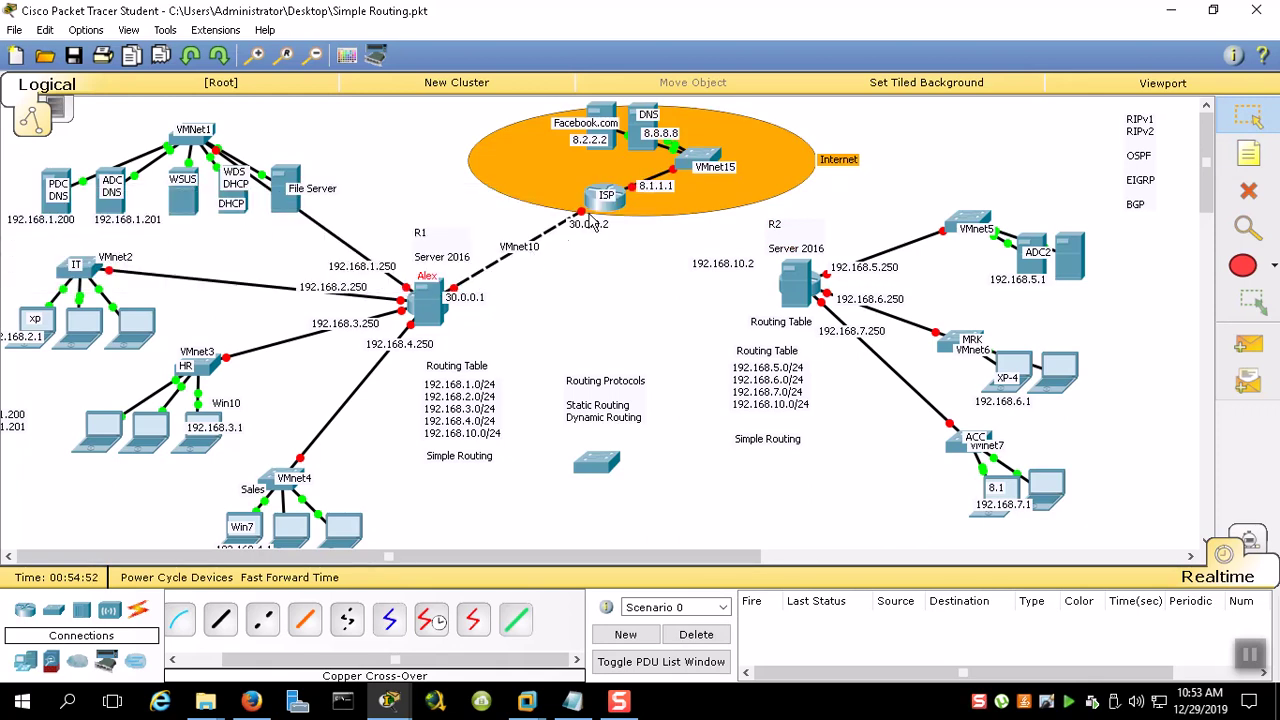
Place the note "Cairo" on router R2
{"action": "left_click", "coordinate": [1248, 153]}
{"action": "left_click", "coordinate": [786, 268]}
{"action": "type", "text": "Cairo"}
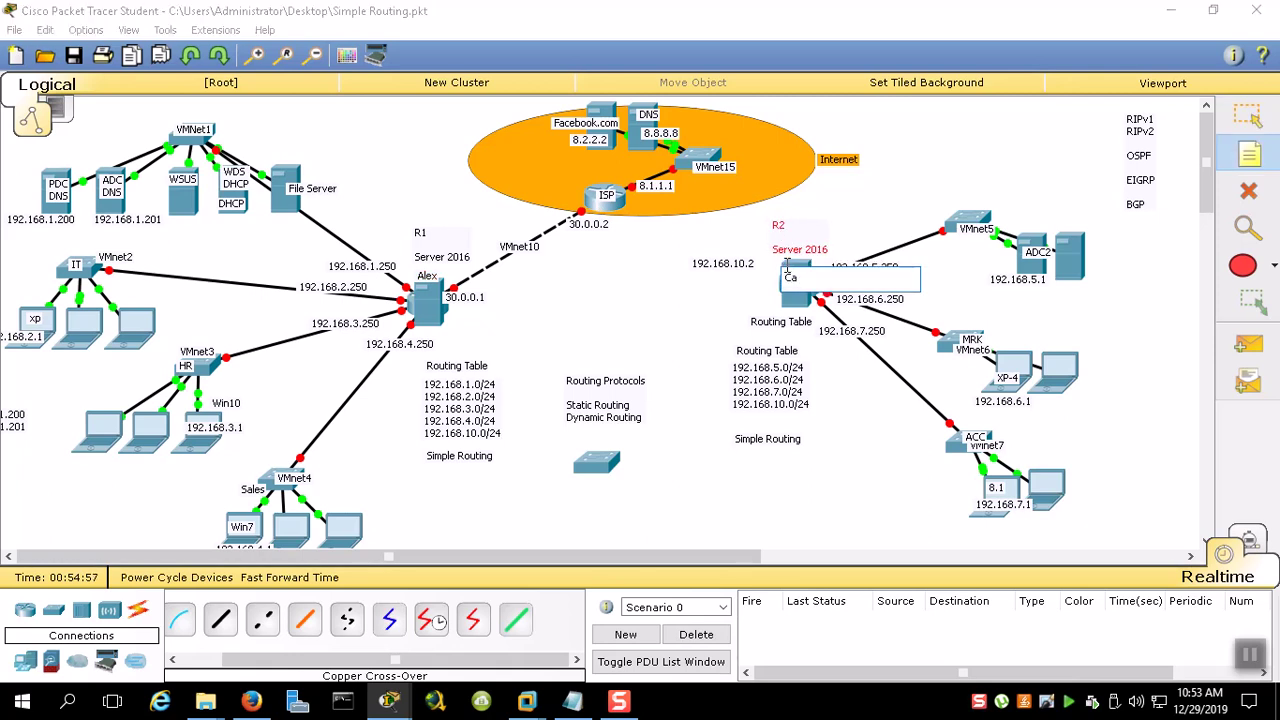
{"action": "left_click", "coordinate": [1250, 113]}
Remove the 192.168.10.2 label beside R2, and move R2's network list, lower Routing Table heading and Simple Routing note to the bottom of the diagram
{"action": "left_click_drag", "start_coordinate": [735, 264], "coordinate": [672, 517]}
{"action": "key", "text": "Delete"}
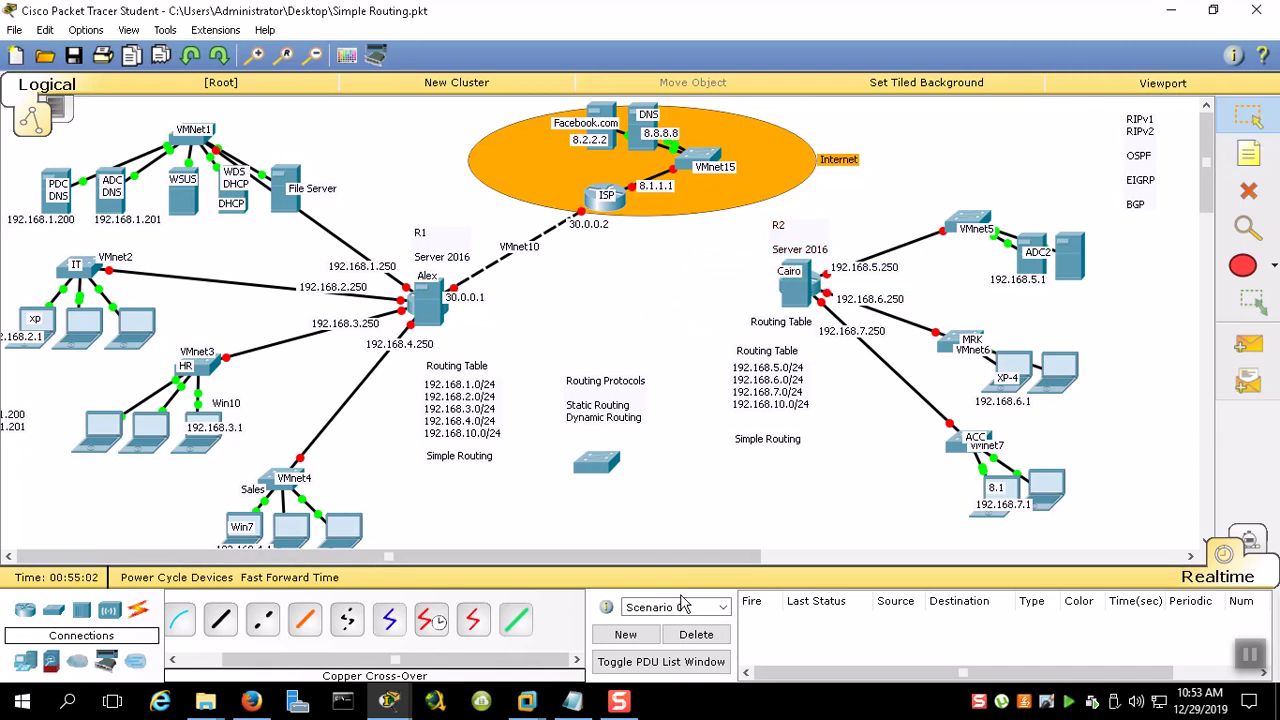
{"action": "left_click_drag", "start_coordinate": [773, 395], "coordinate": [787, 563]}
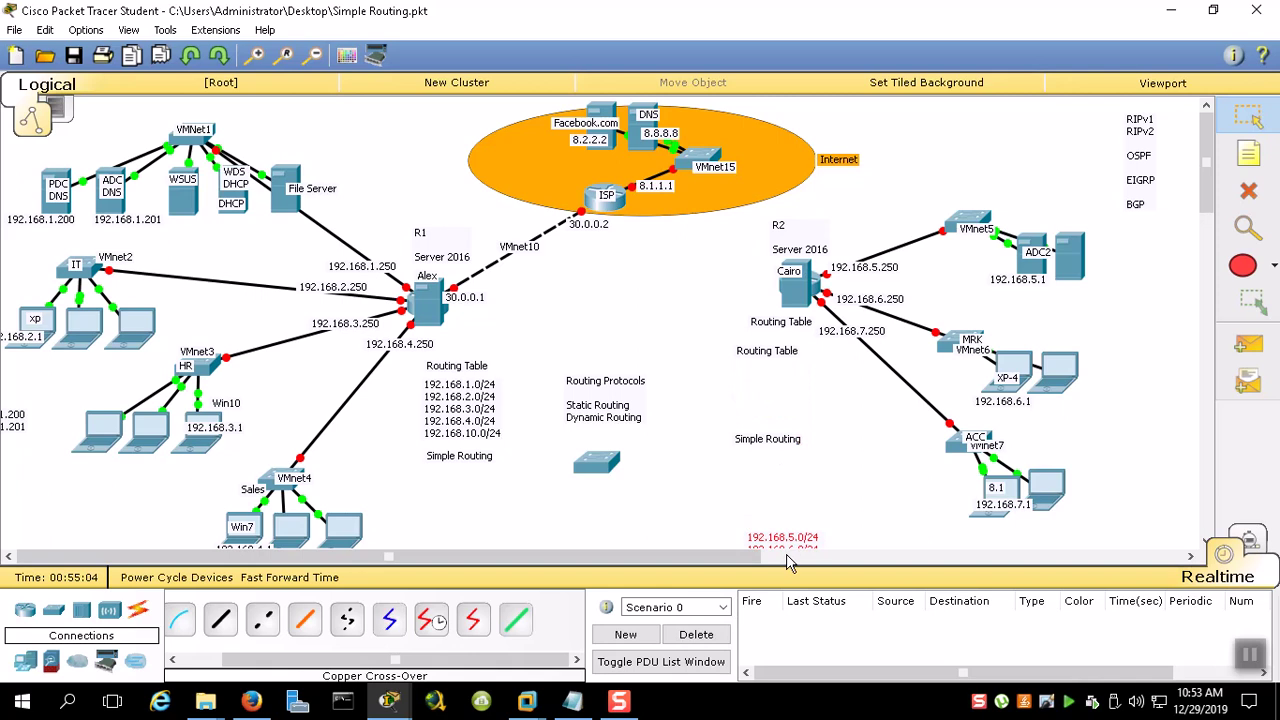
{"action": "left_click_drag", "start_coordinate": [762, 362], "coordinate": [835, 553]}
{"action": "left_click_drag", "start_coordinate": [755, 445], "coordinate": [779, 512]}
Move the routing protocol notes, the unconnected switch and R1's routing table notes down, clear of the topology
{"action": "left_click_drag", "start_coordinate": [645, 345], "coordinate": [572, 498]}
{"action": "left_click_drag", "start_coordinate": [598, 393], "coordinate": [585, 553]}
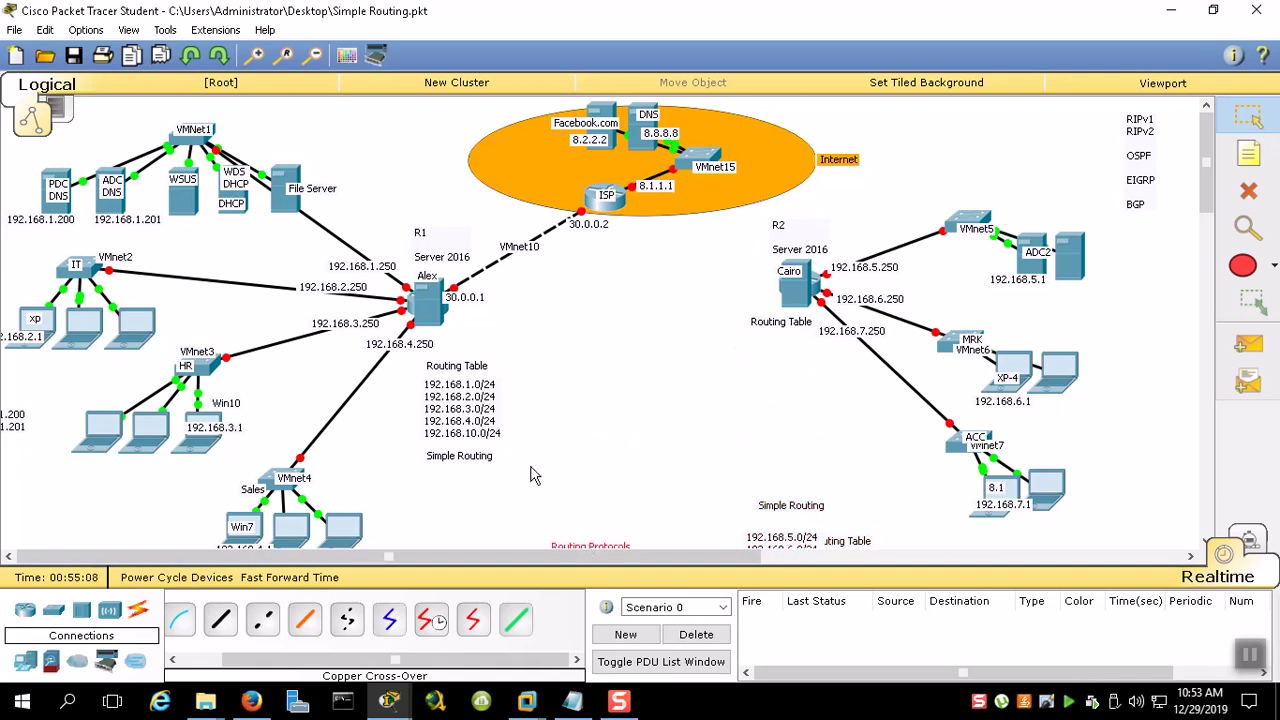
{"action": "left_click_drag", "start_coordinate": [538, 484], "coordinate": [463, 500]}
{"action": "left_click_drag", "start_coordinate": [536, 348], "coordinate": [458, 478]}
{"action": "left_click_drag", "start_coordinate": [457, 366], "coordinate": [443, 538]}
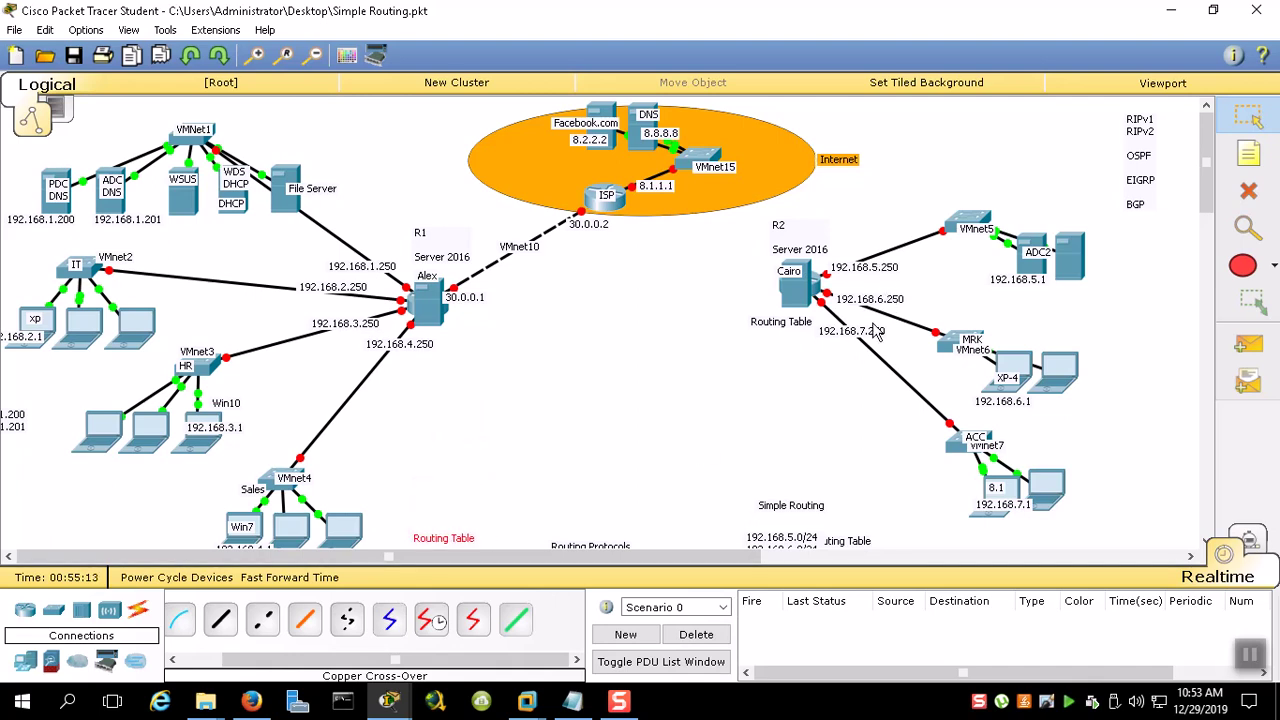
Connect R2's FastEthernet1/1 port to the ISP router with a copper cross-over cable
{"action": "mouse_move", "coordinate": [860, 345]}
{"action": "left_click", "coordinate": [264, 621]}
{"action": "left_click", "coordinate": [790, 288]}
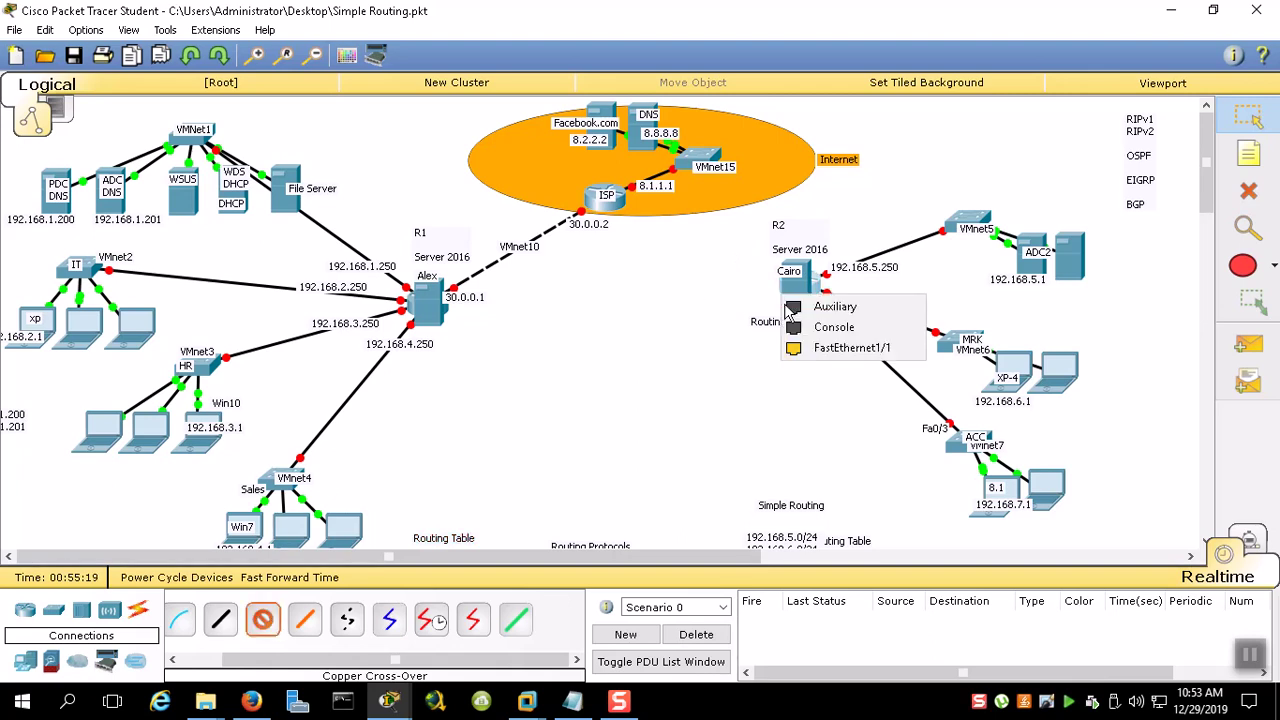
{"action": "left_click", "coordinate": [835, 346]}
{"action": "left_click", "coordinate": [624, 213]}
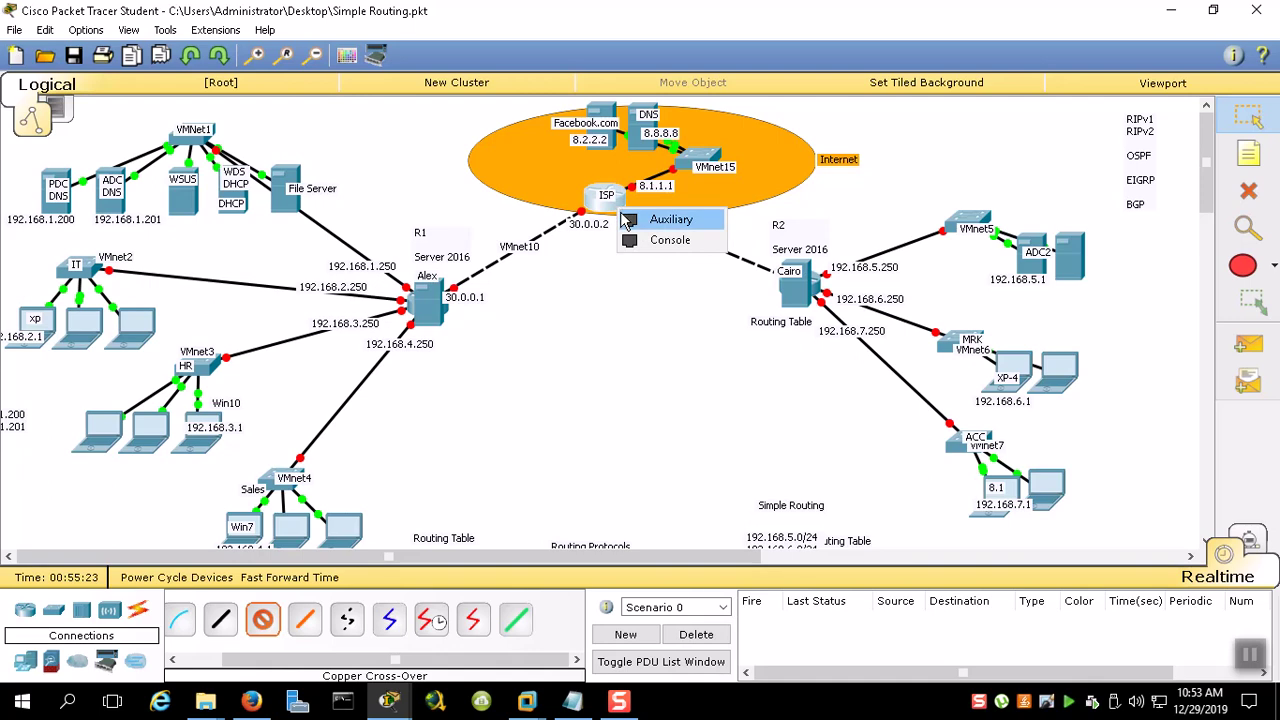
{"action": "left_click", "coordinate": [648, 249]}
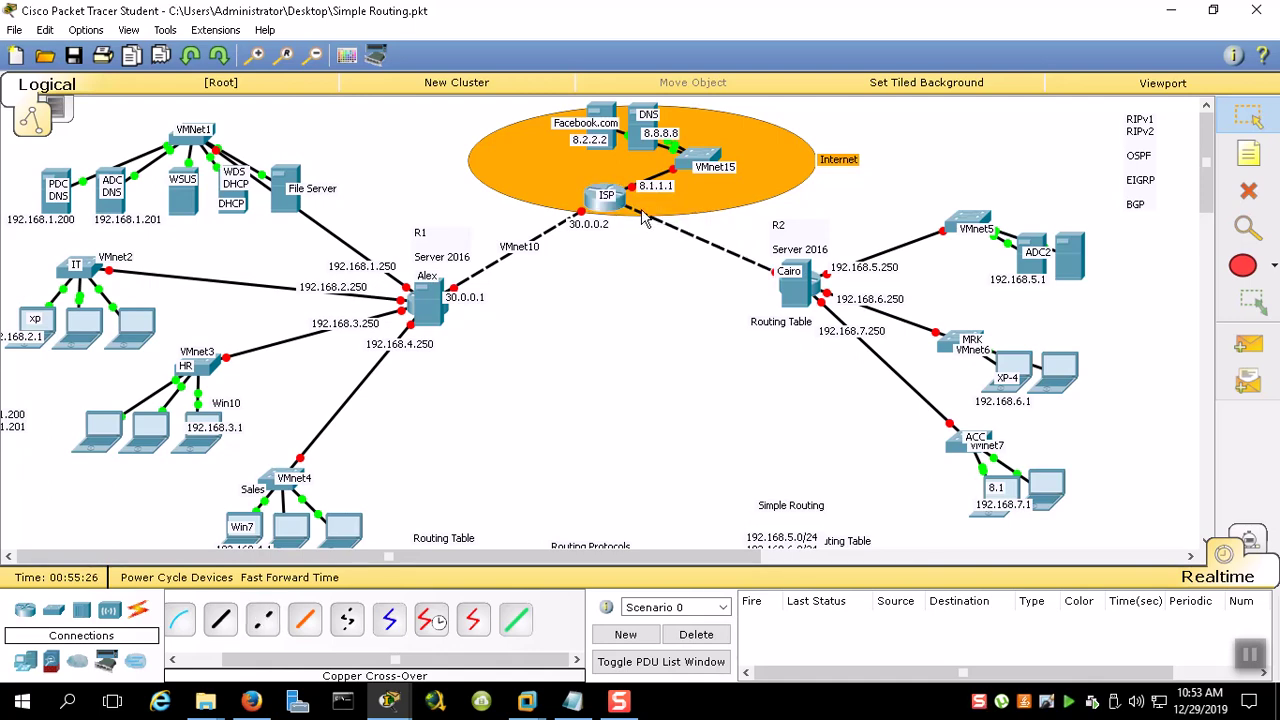
Label the ISP end of the R2 link with the note "40.0.0.2"
{"action": "left_click", "coordinate": [1248, 153]}
{"action": "left_click", "coordinate": [631, 222]}
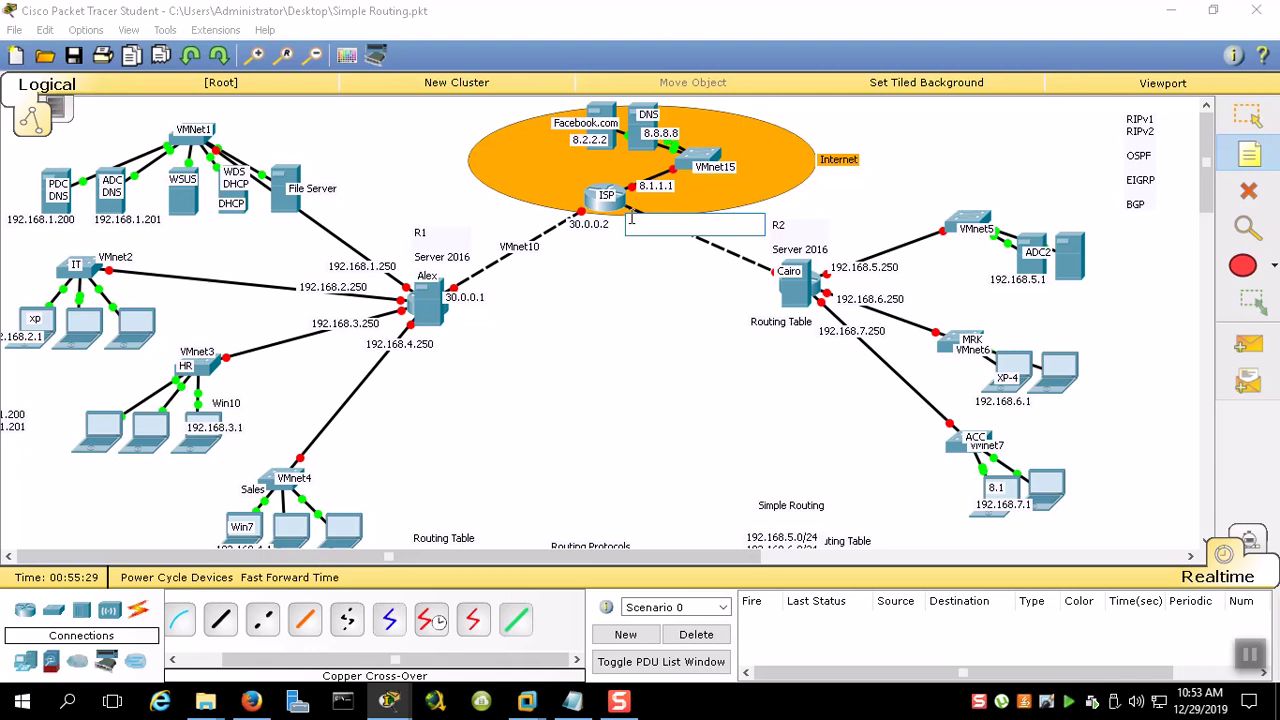
{"action": "type", "text": "3"}
{"action": "key", "text": "BackSpace"}
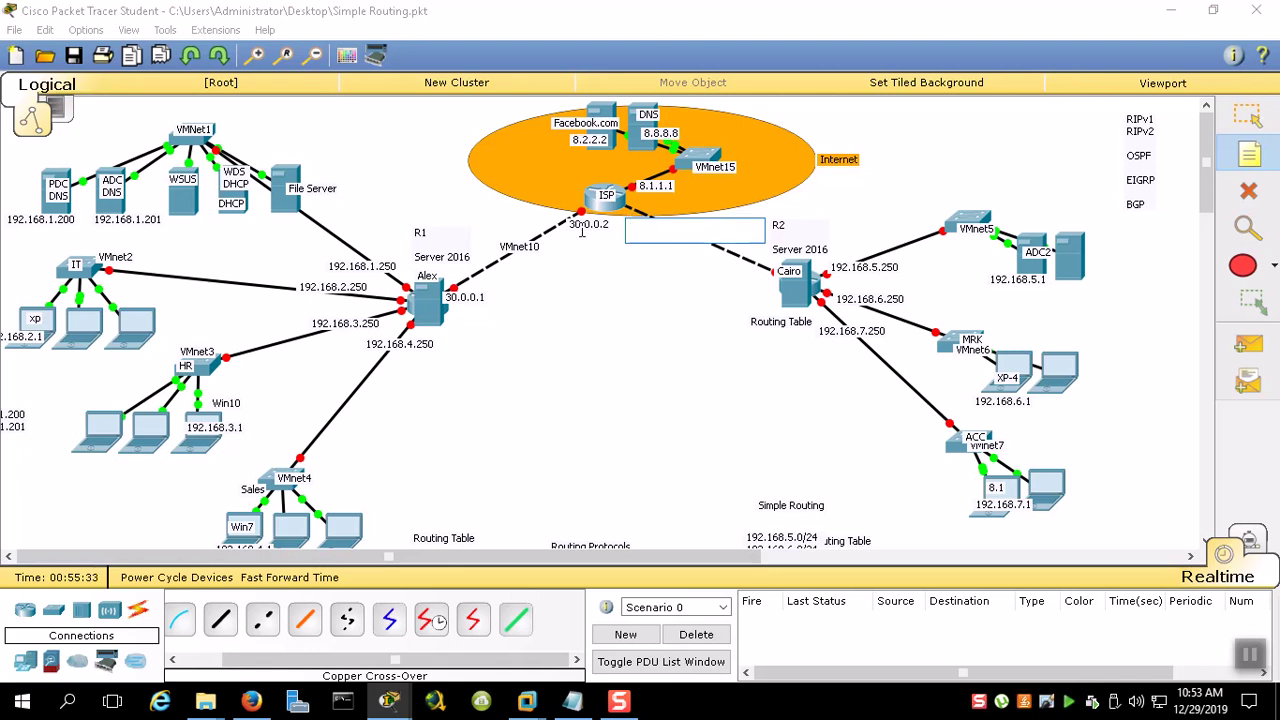
{"action": "type", "text": "0.2"}
Label the R2 end of the ISP link with the note "40.0.0.1"
{"action": "left_click", "coordinate": [1250, 160]}
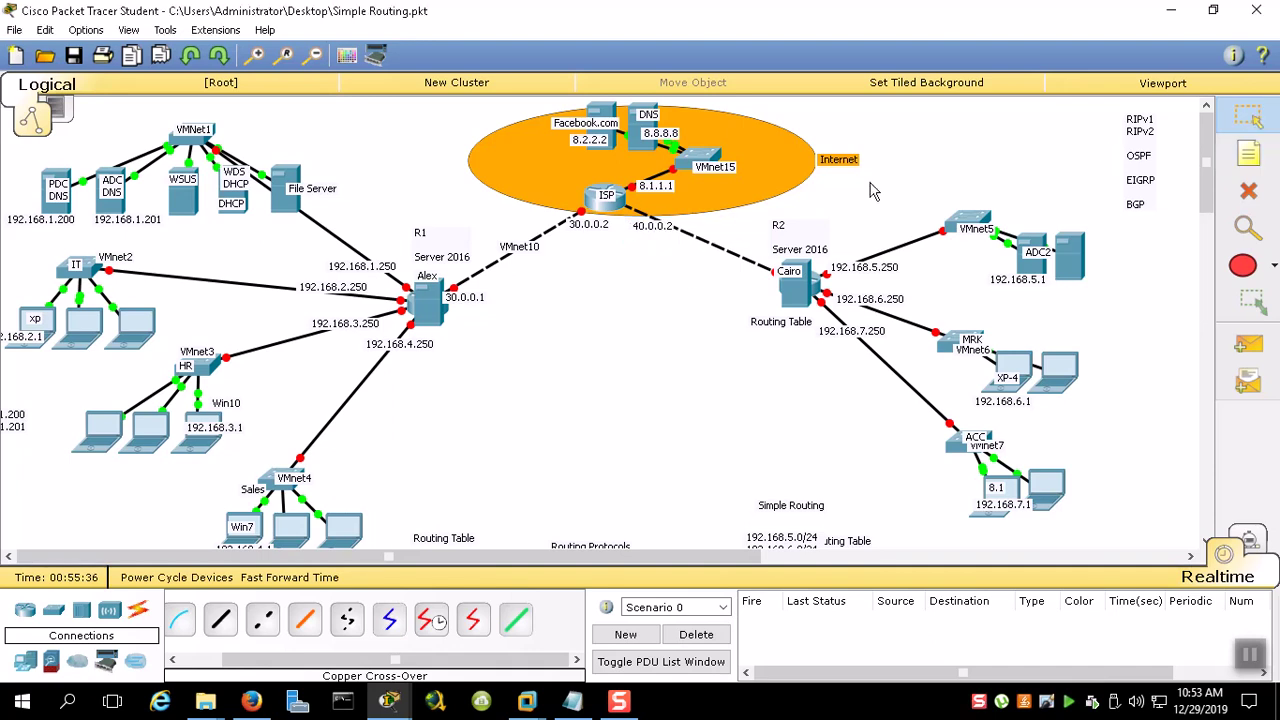
{"action": "left_click", "coordinate": [751, 262]}
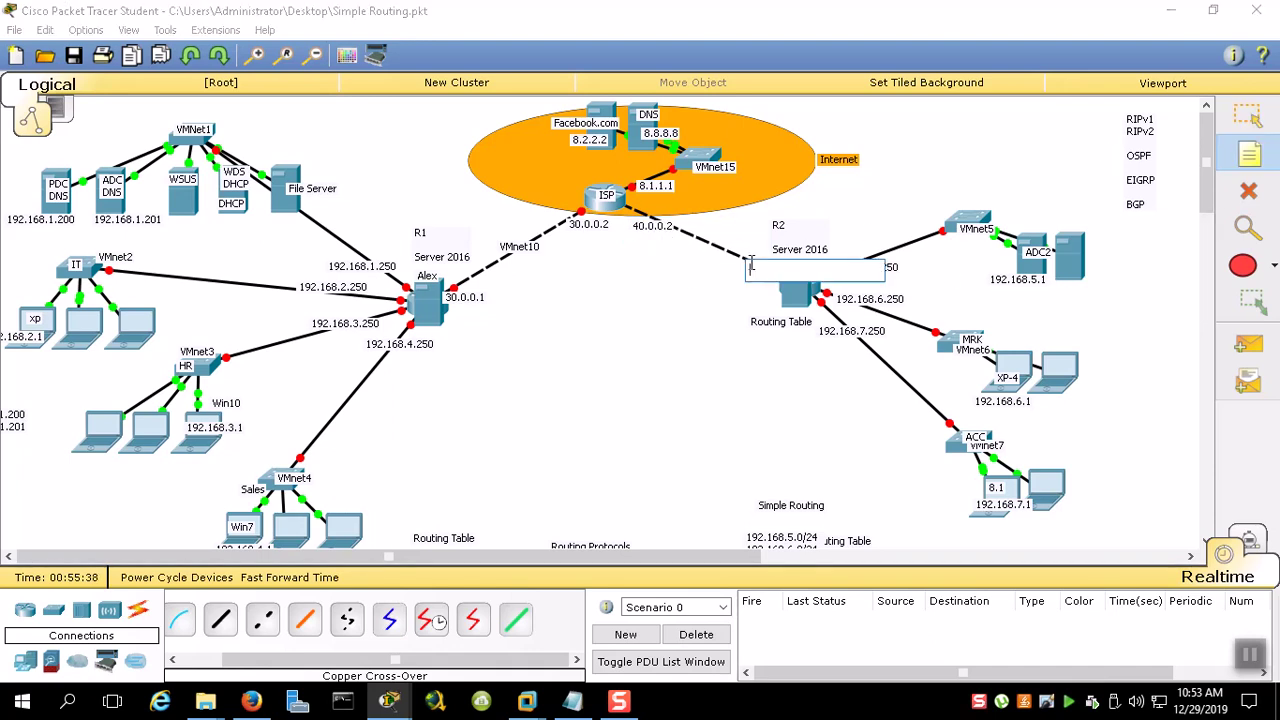
{"action": "type", "text": "40.0.0.1"}
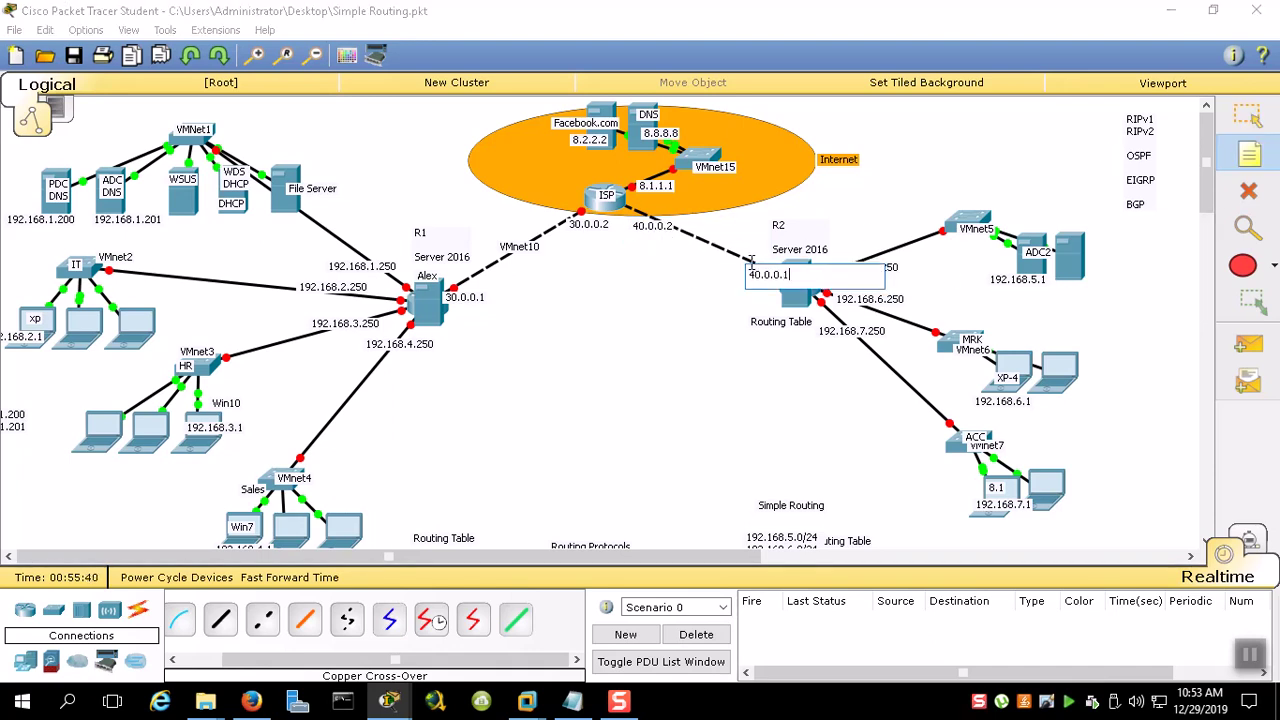
{"action": "key", "text": "Escape"}
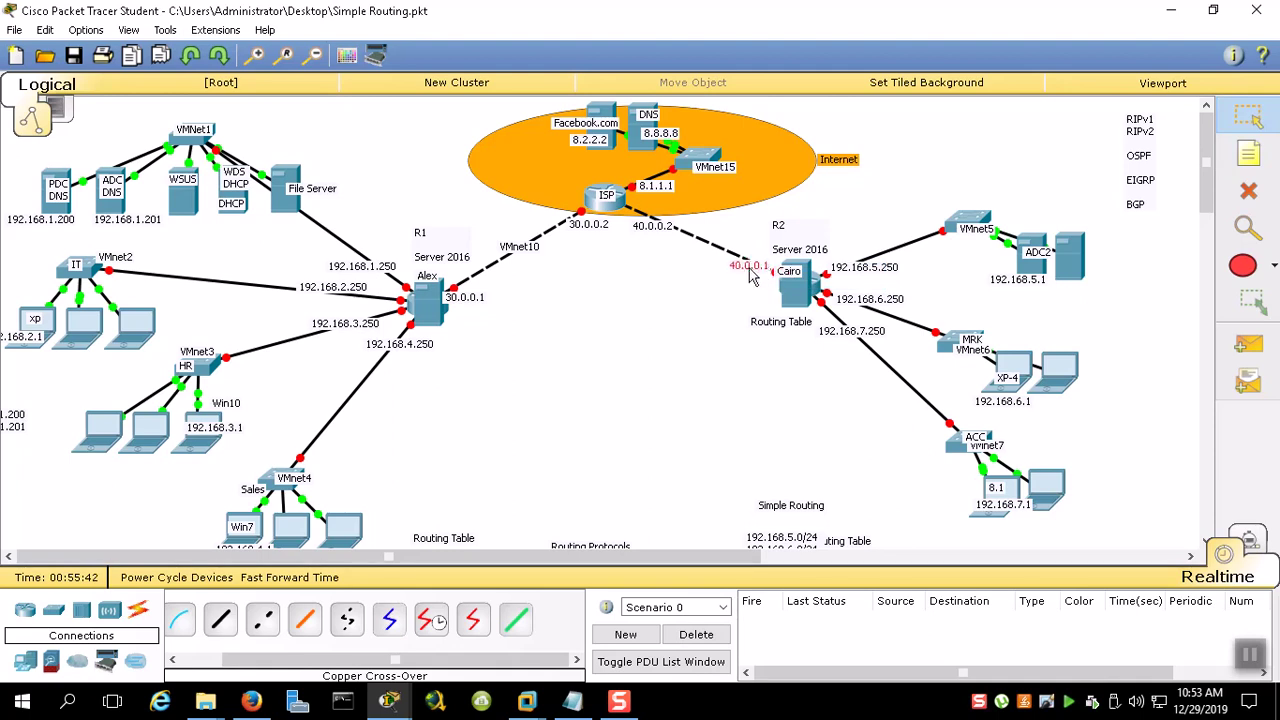
Copy the VMnet10 note onto the link between R2 and the ISP and change its text to "VMnet11"
{"action": "left_click_drag", "start_coordinate": [560, 283], "coordinate": [518, 256]}
{"action": "left_click_drag", "start_coordinate": [523, 205], "coordinate": [706, 256]}
{"action": "double_click", "coordinate": [708, 254]}
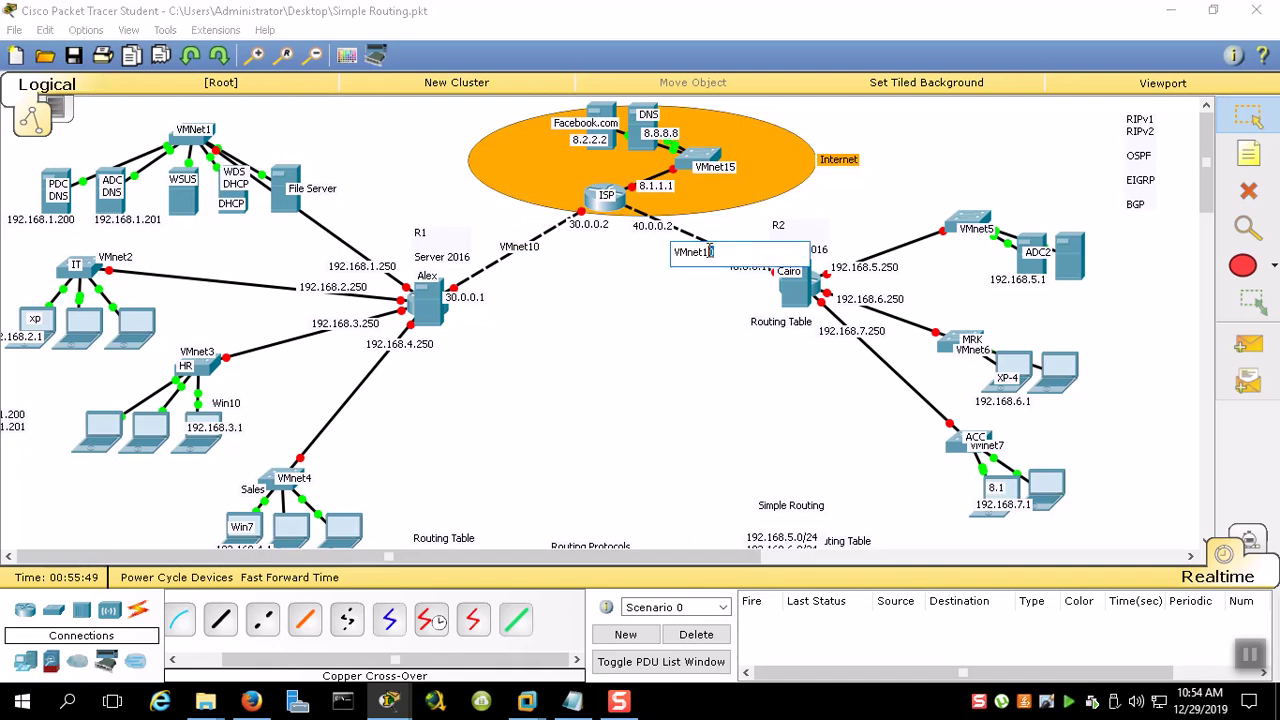
{"action": "type", "text": "1"}
{"action": "left_click", "coordinate": [660, 311]}
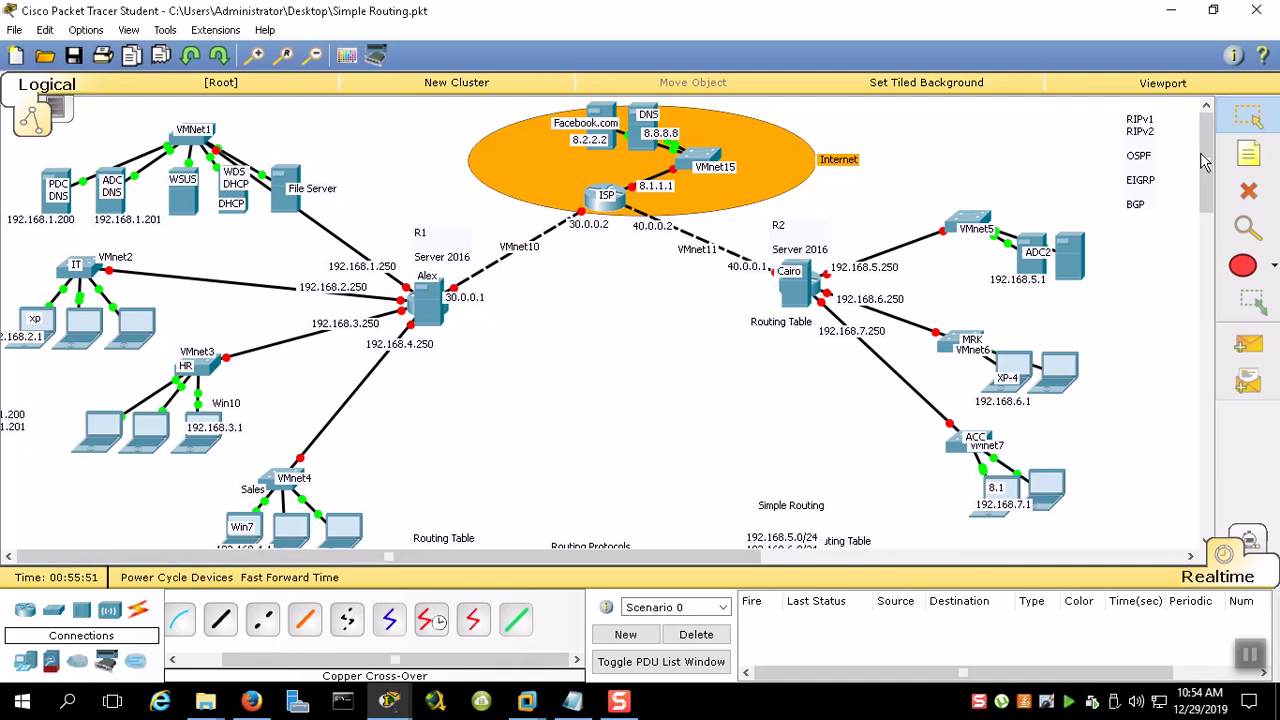
{"action": "left_click_drag", "start_coordinate": [706, 258], "coordinate": [713, 261]}
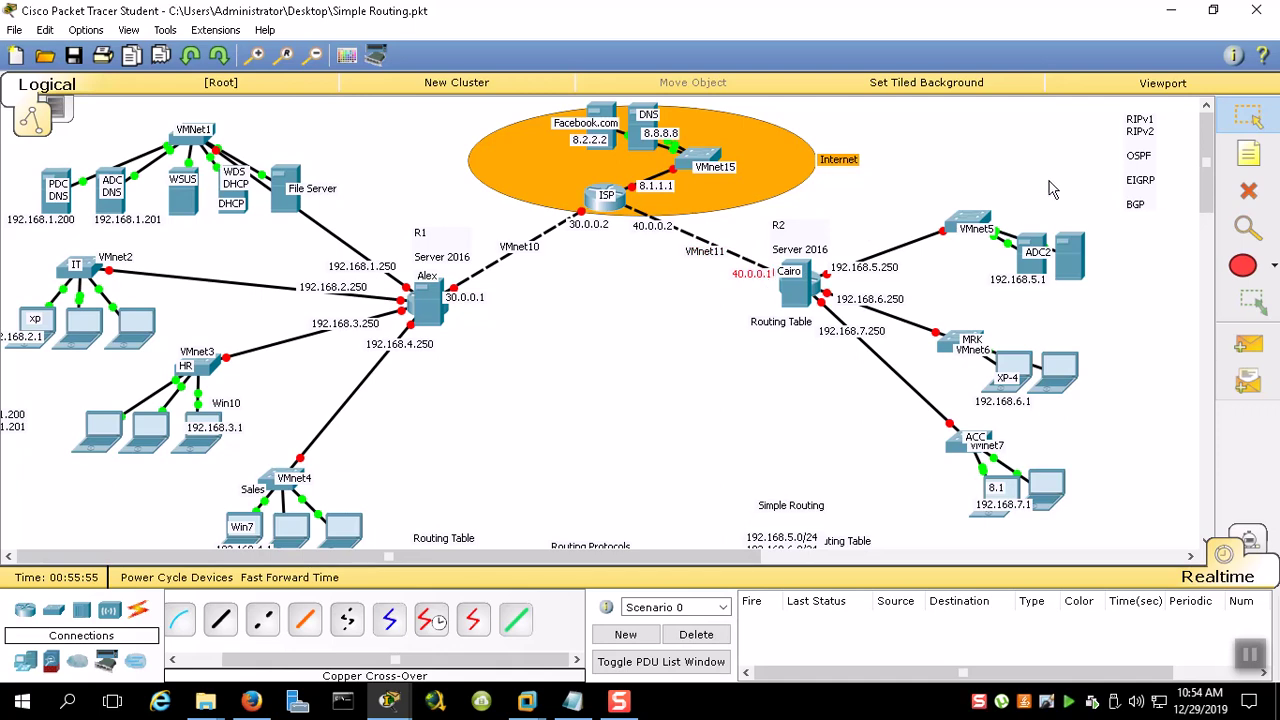
Shift R2 and all the Cairo site's networks slightly away from the 40.0.0.1 label
{"action": "left_click_drag", "start_coordinate": [1078, 168], "coordinate": [752, 497]}
{"action": "left_click_drag", "start_coordinate": [783, 229], "coordinate": [787, 236]}
{"action": "left_click", "coordinate": [771, 376]}
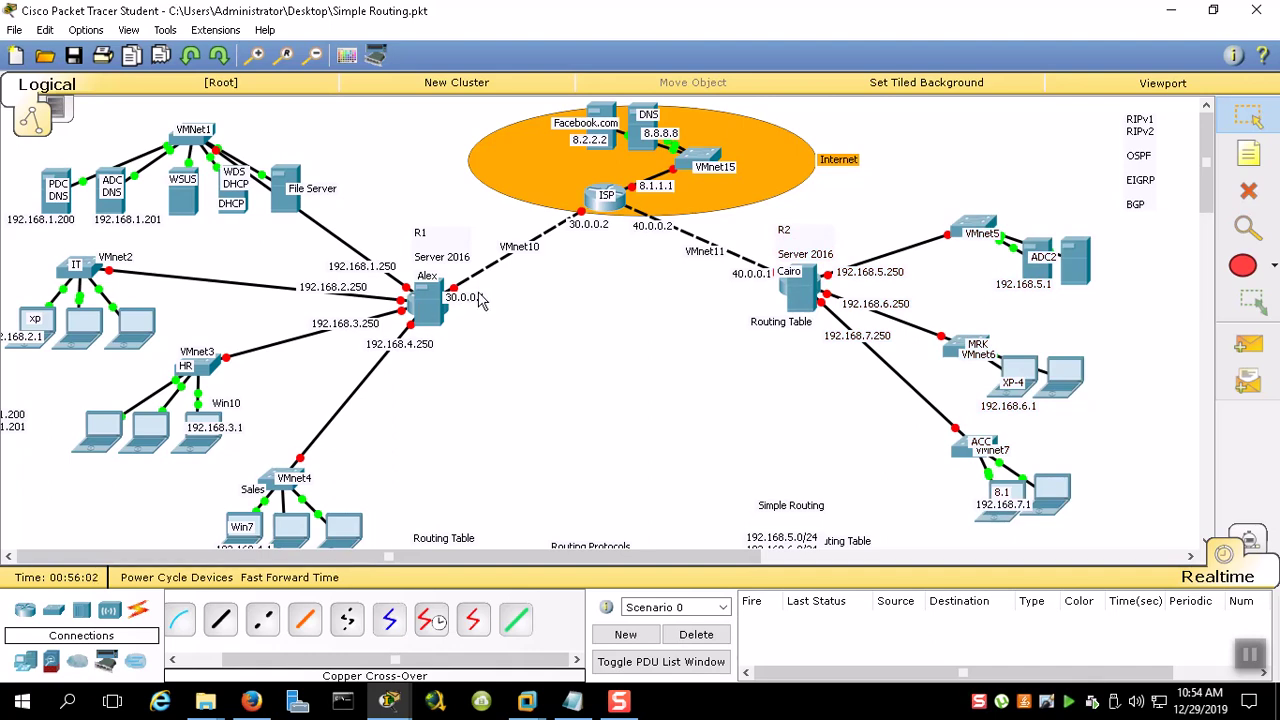
Move R2's Routing Table note down to the other notes and place the R1 and R2 server labels below their routers
{"action": "left_click_drag", "start_coordinate": [808, 333], "coordinate": [693, 553]}
{"action": "left_click_drag", "start_coordinate": [786, 234], "coordinate": [772, 322]}
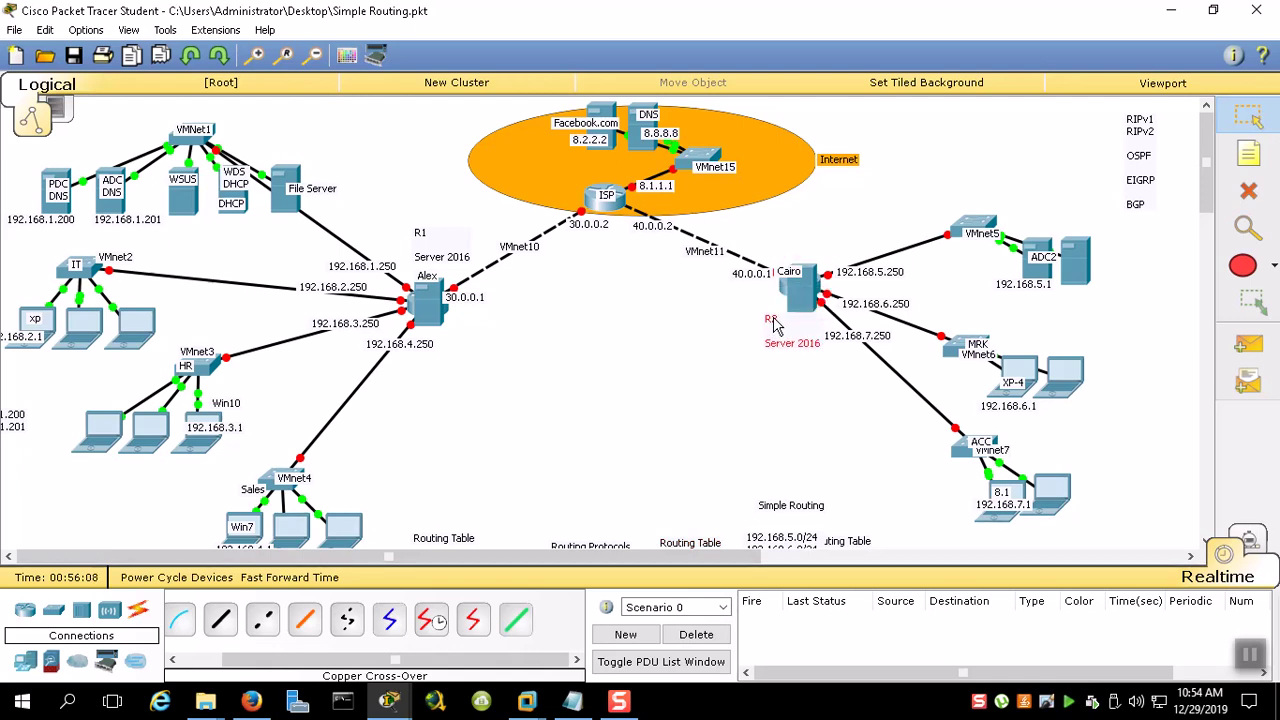
{"action": "left_click_drag", "start_coordinate": [442, 266], "coordinate": [437, 391]}
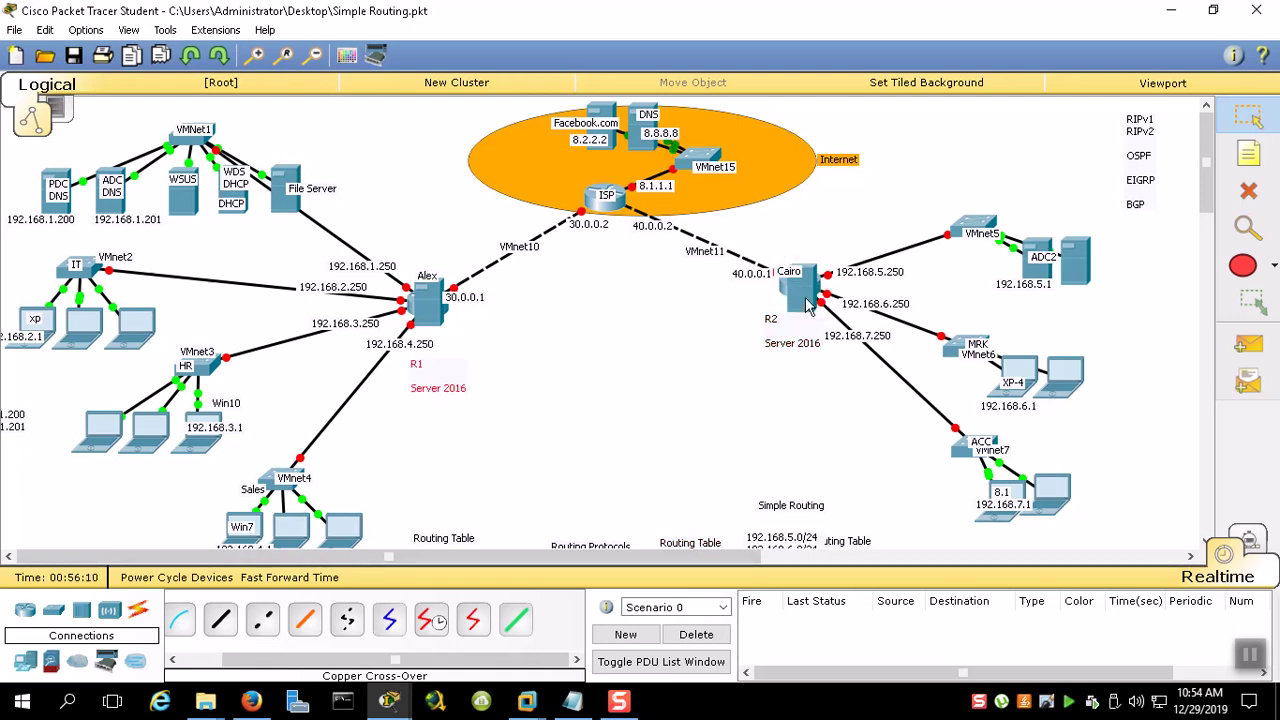
{"action": "left_click_drag", "start_coordinate": [758, 274], "coordinate": [753, 274]}
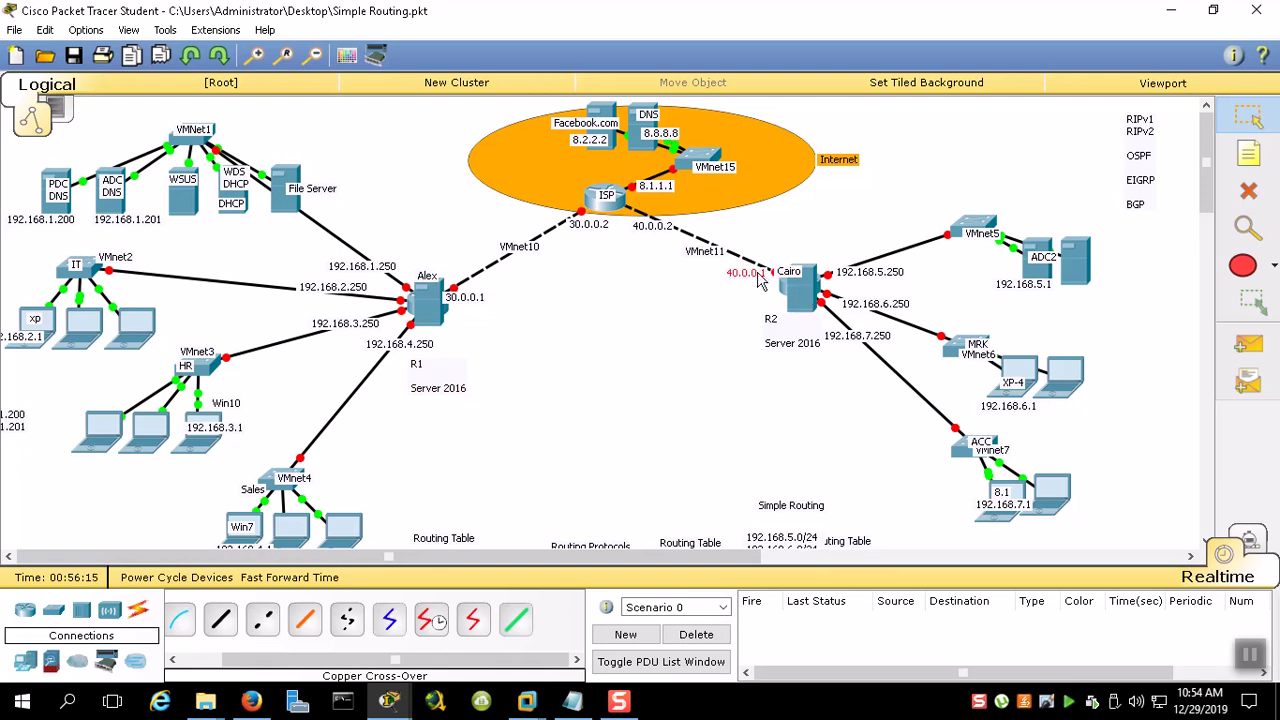
Check the host computer's memory usage in Task Manager
{"action": "left_click", "coordinate": [526, 700]}
{"action": "left_click", "coordinate": [652, 618]}
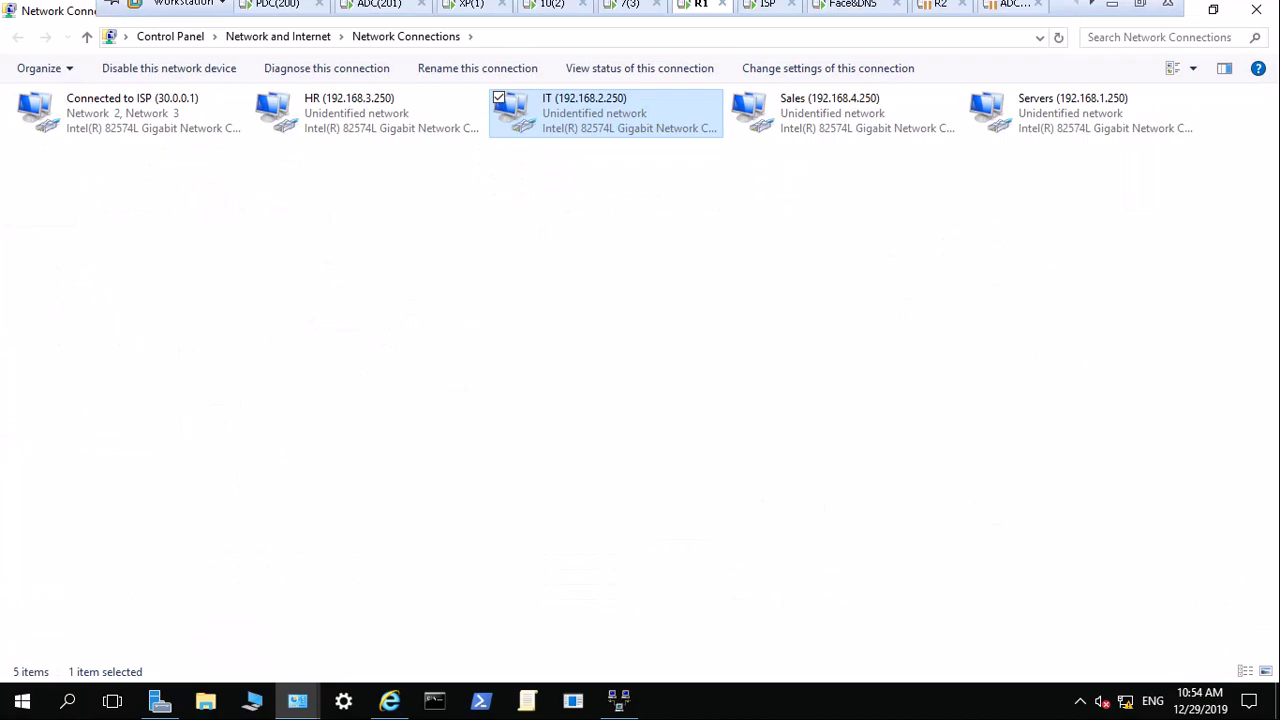
{"action": "left_click", "coordinate": [1110, 14]}
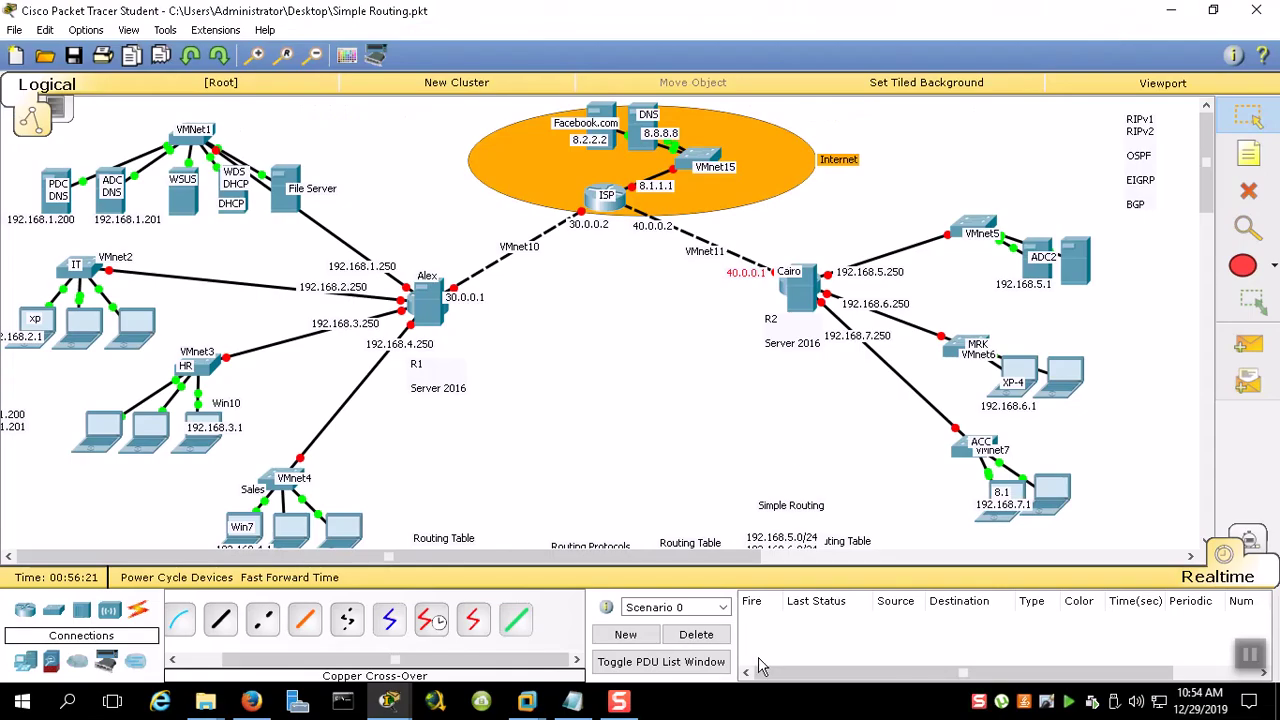
{"action": "right_click", "coordinate": [770, 700]}
{"action": "left_click", "coordinate": [814, 606]}
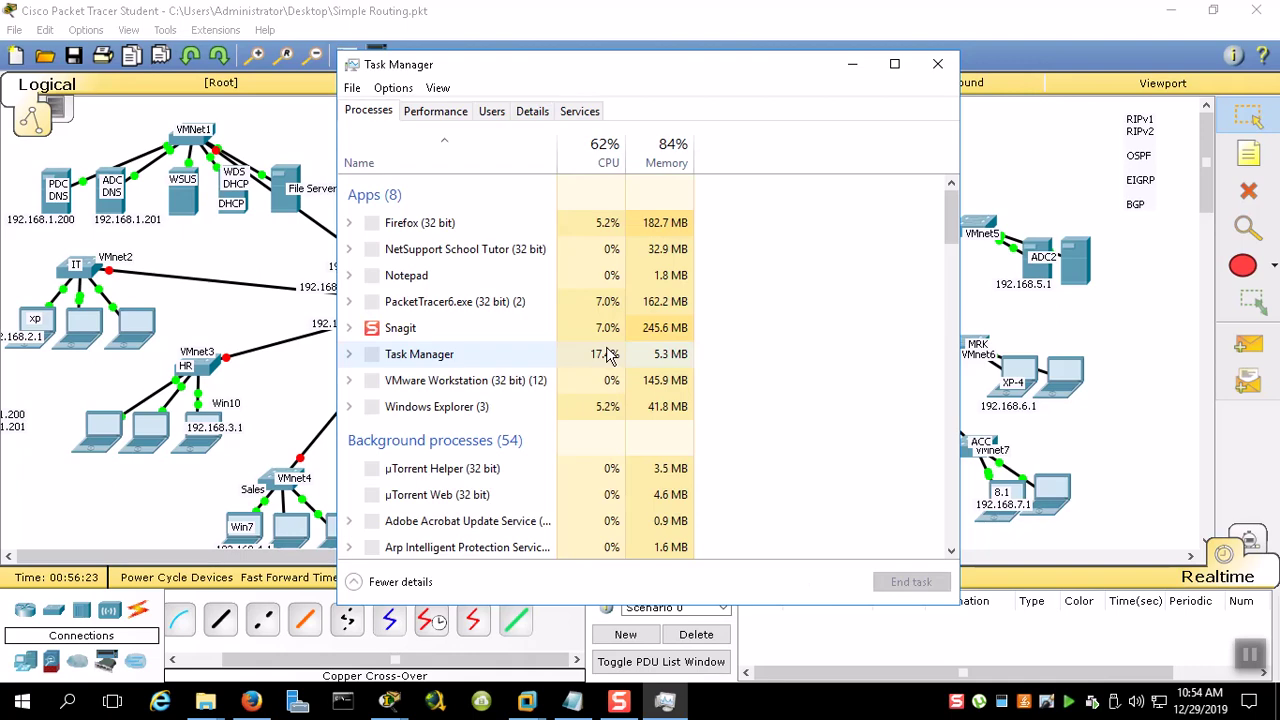
{"action": "left_click", "coordinate": [445, 116]}
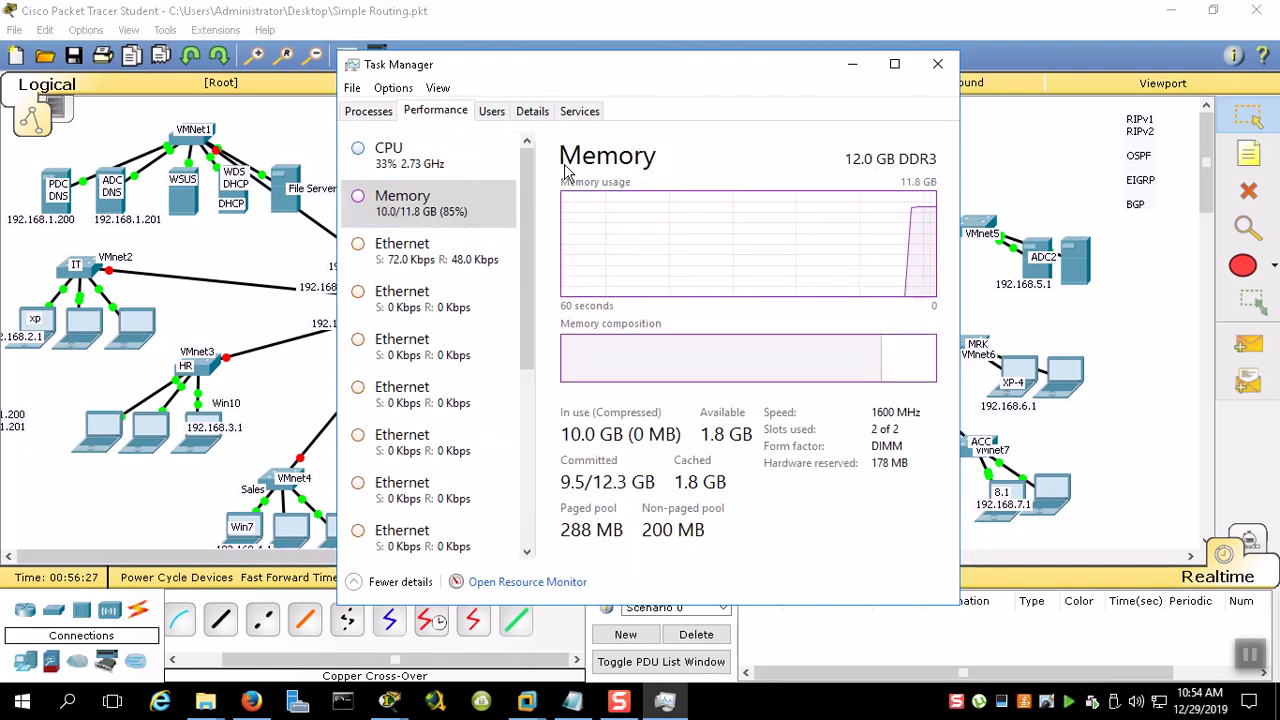
{"action": "left_click", "coordinate": [938, 66]}
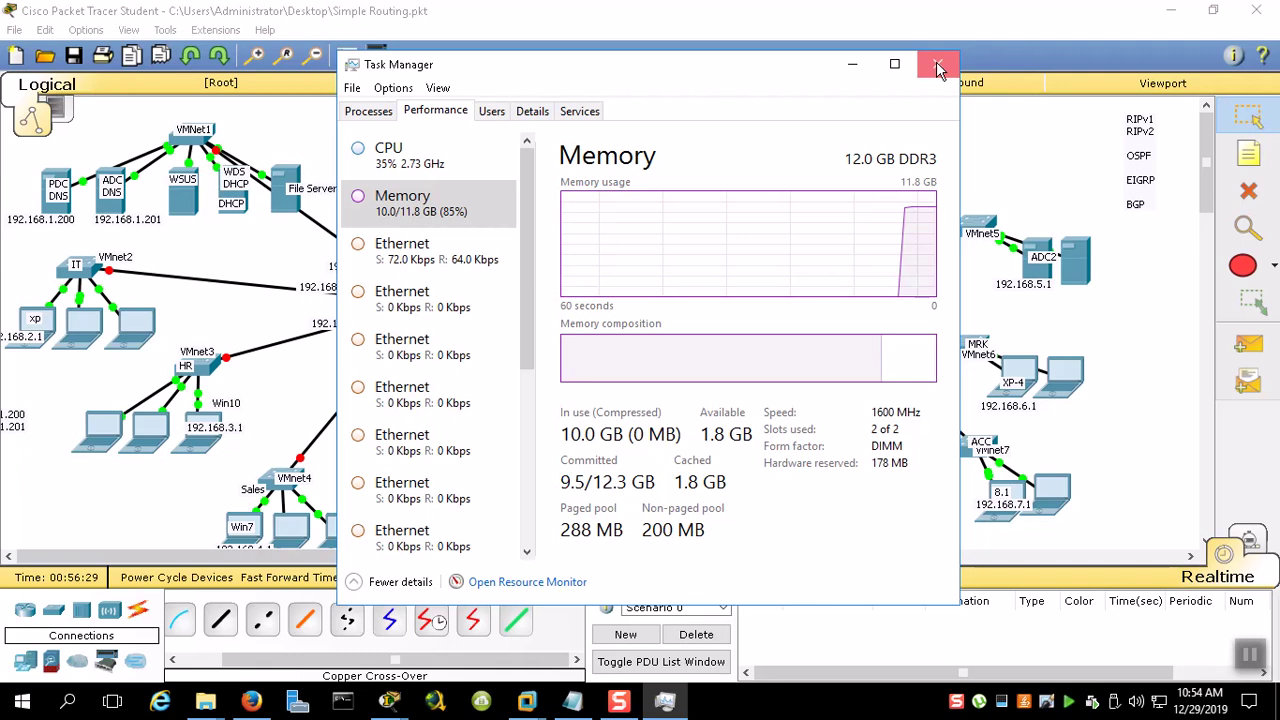
Switch to VMware Workstation and suspend the 10(2) virtual machine
{"action": "mouse_move", "coordinate": [527, 700]}
{"action": "left_click", "coordinate": [378, 612]}
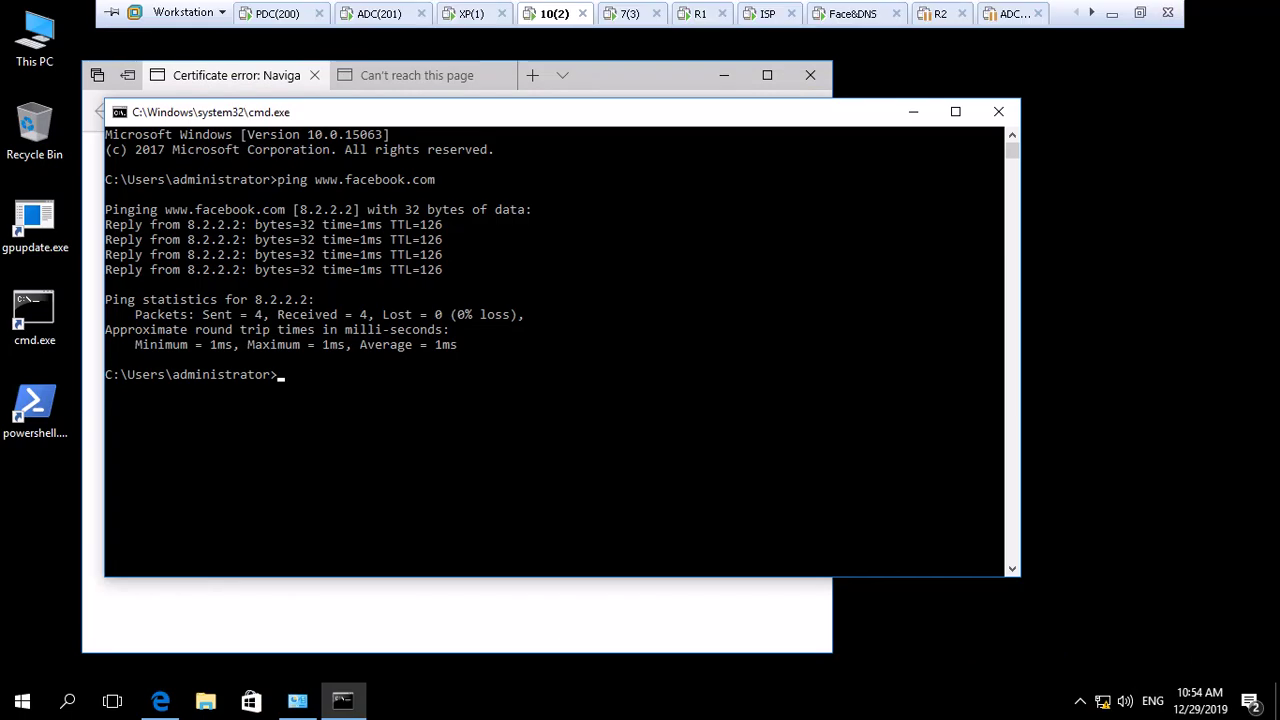
{"action": "right_click", "coordinate": [558, 12]}
{"action": "mouse_move", "coordinate": [608, 50]}
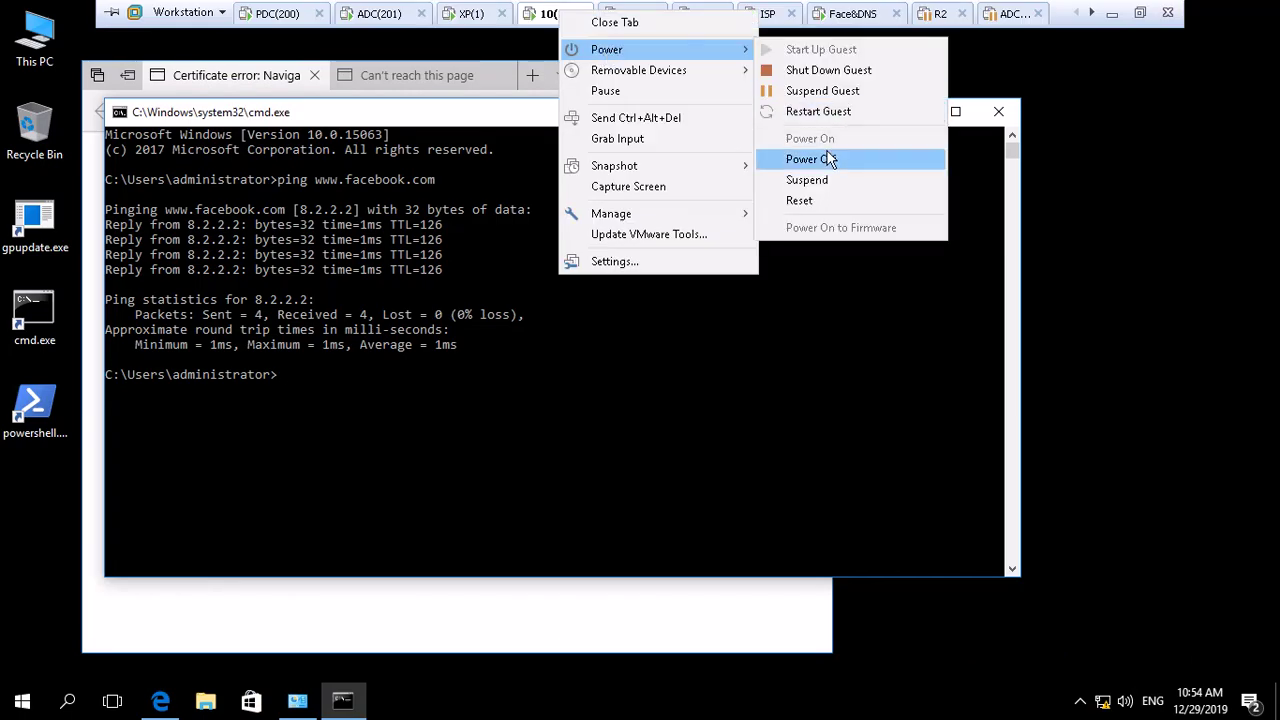
{"action": "left_click", "coordinate": [812, 179]}
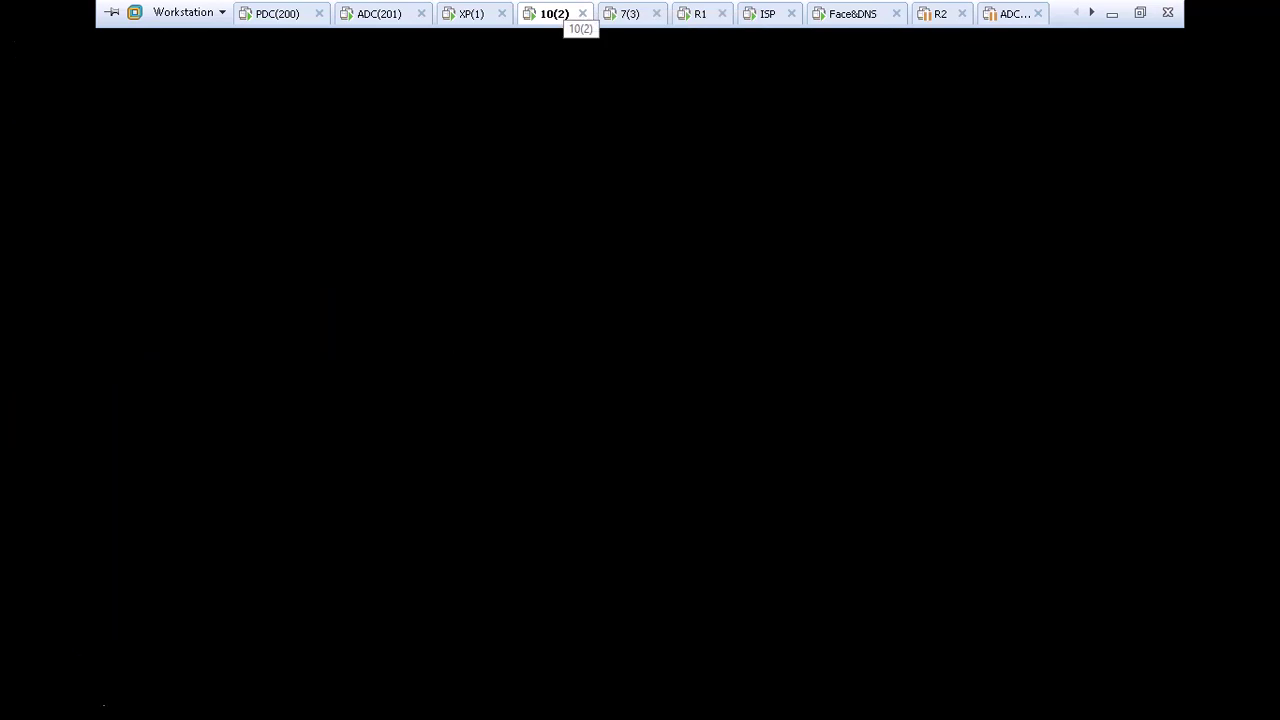
Suspend the 7(3) virtual machine
{"action": "left_click", "coordinate": [628, 14]}
{"action": "right_click", "coordinate": [628, 16]}
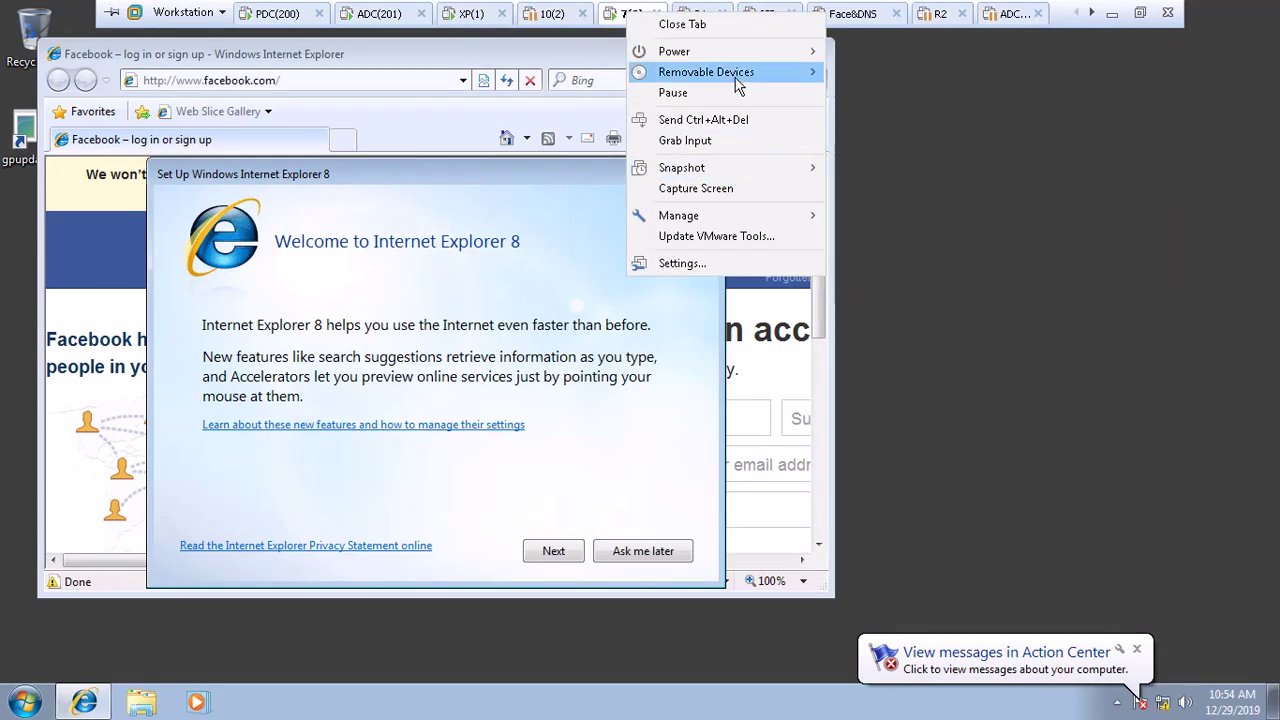
{"action": "mouse_move", "coordinate": [733, 53]}
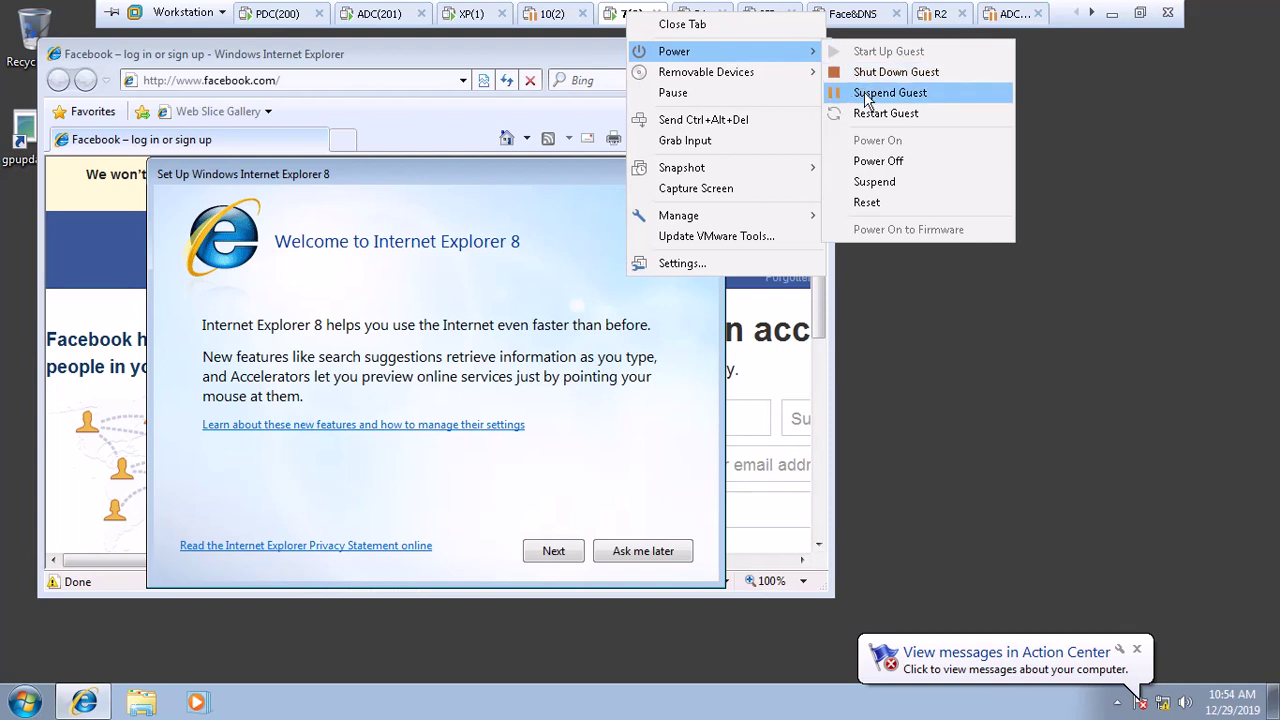
{"action": "key", "text": "Escape"}
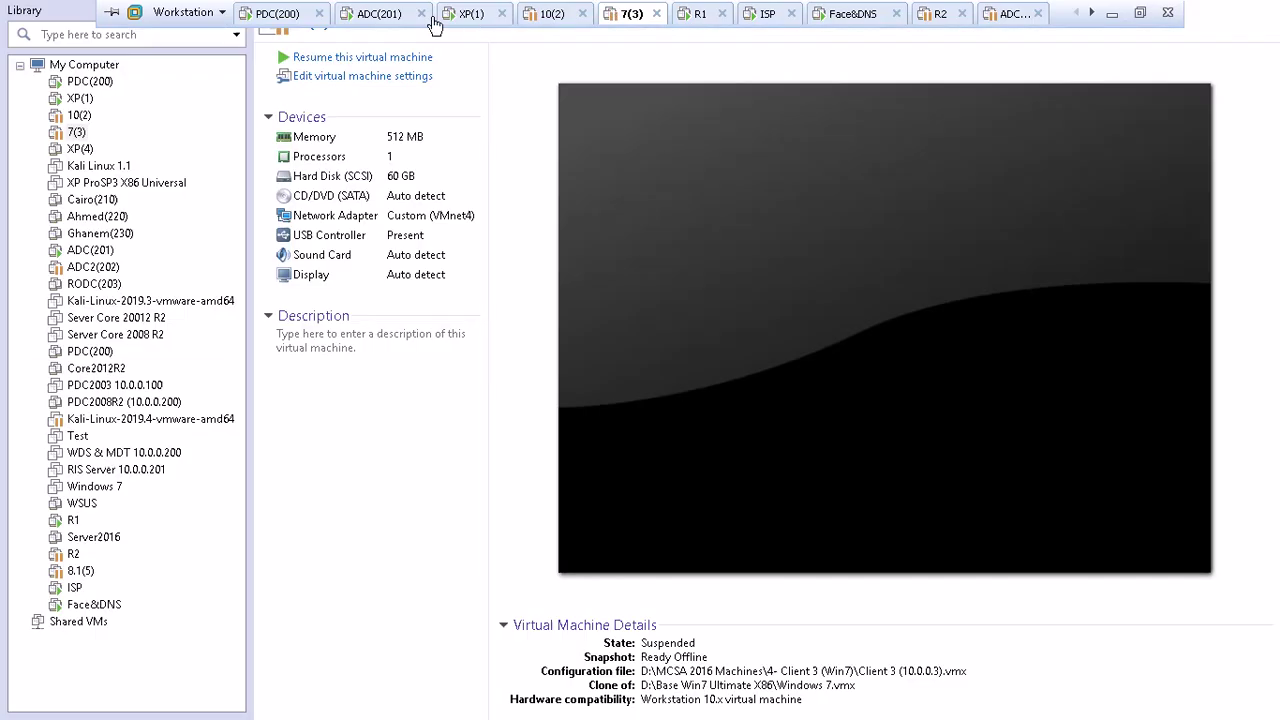
Suspend the ADC(201) virtual machine
{"action": "left_click", "coordinate": [383, 18]}
{"action": "right_click", "coordinate": [383, 18]}
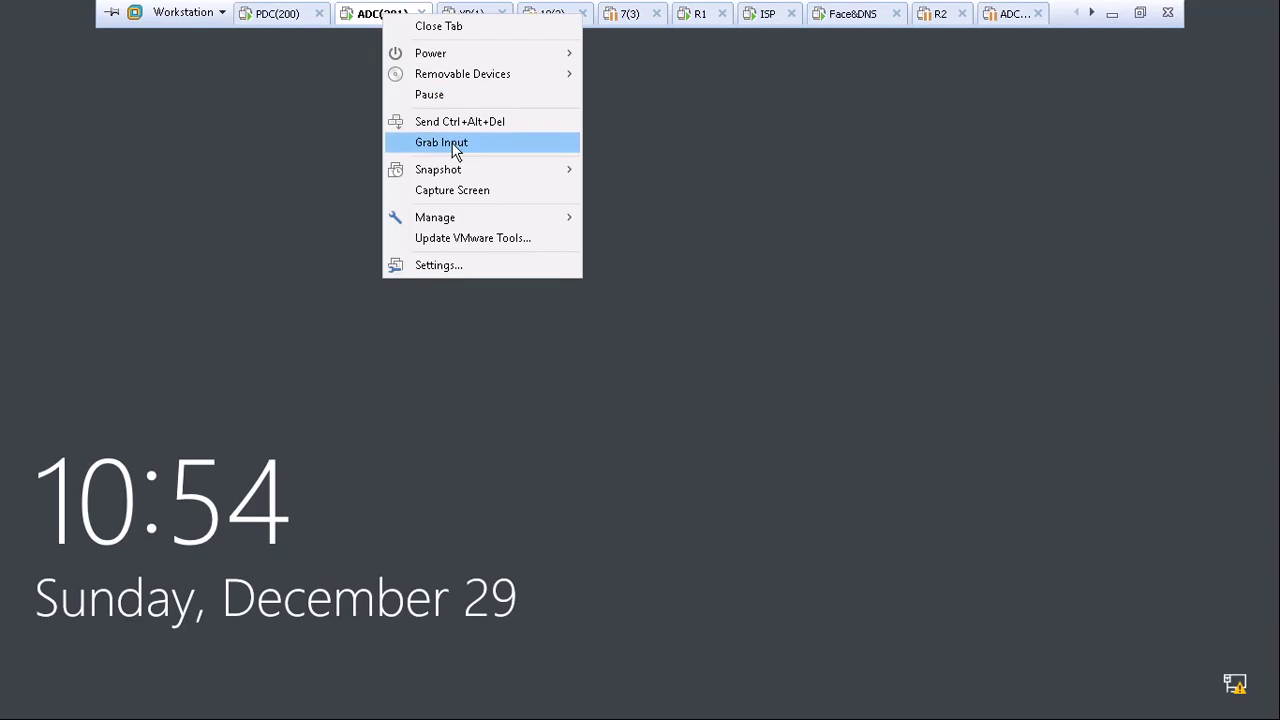
{"action": "mouse_move", "coordinate": [485, 56]}
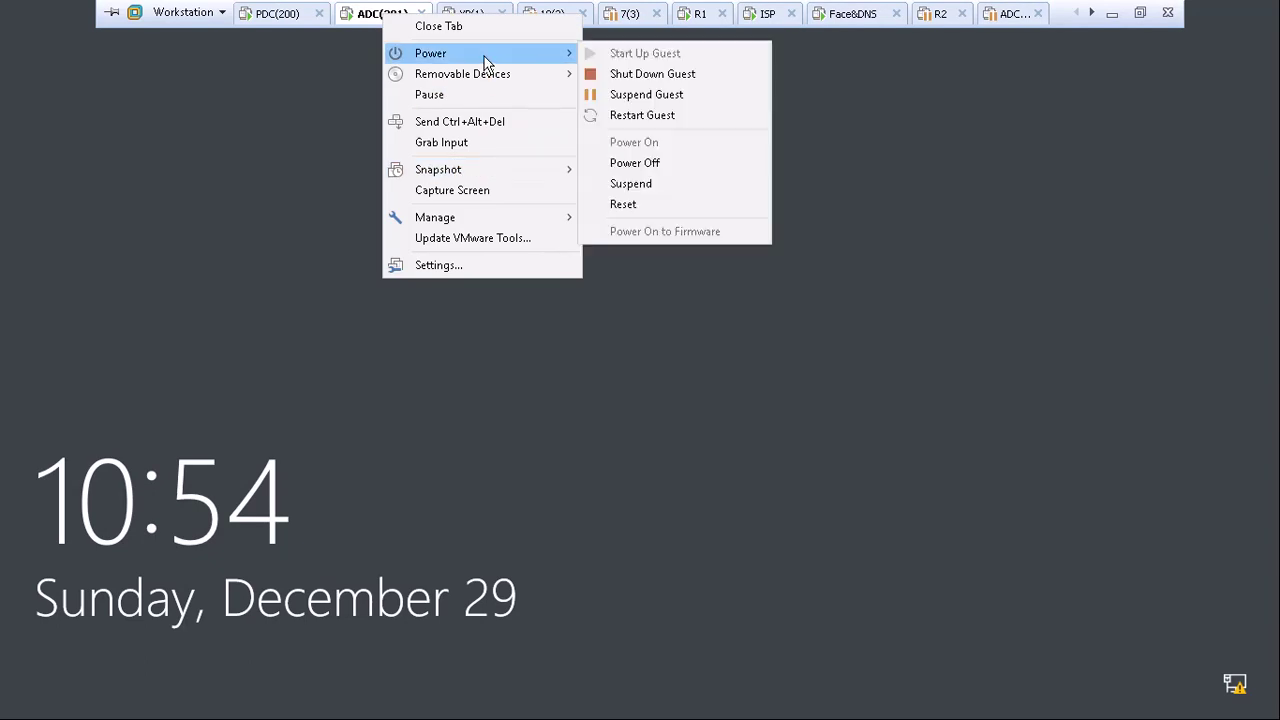
{"action": "left_click", "coordinate": [653, 95]}
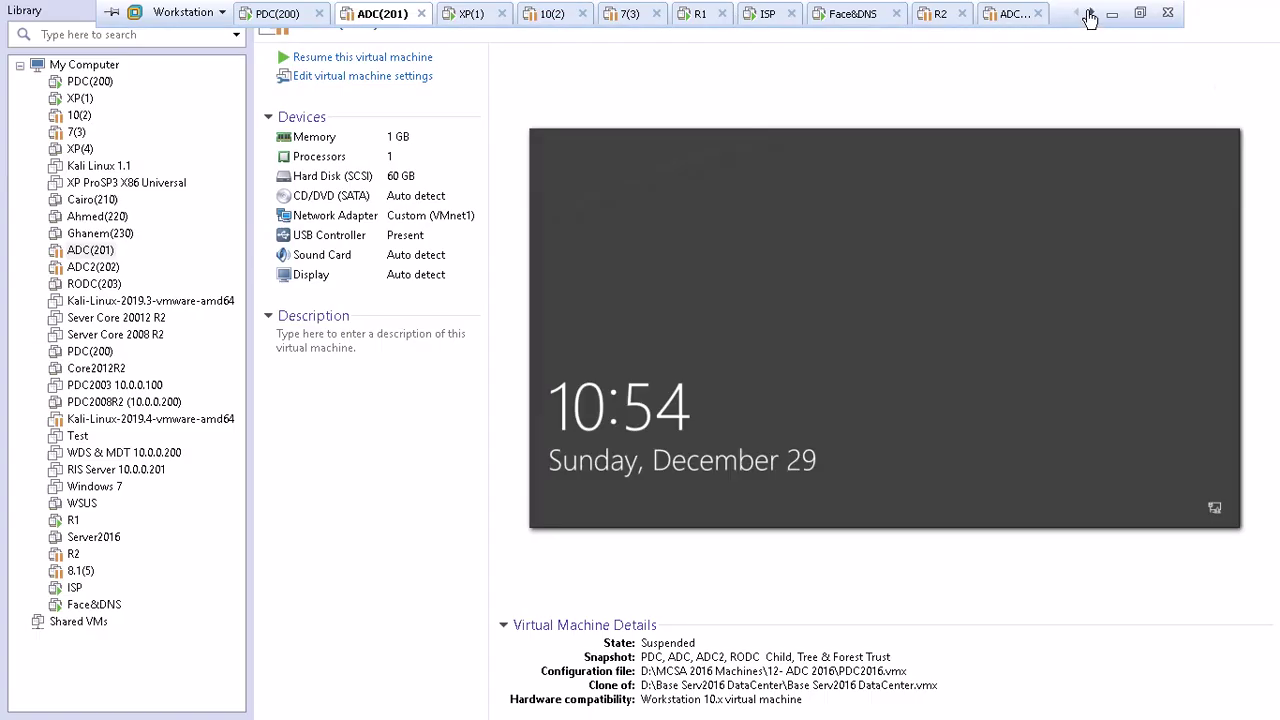
Recheck the host's memory usage in Task Manager with the three virtual machines suspended
{"action": "left_click", "coordinate": [1090, 14]}
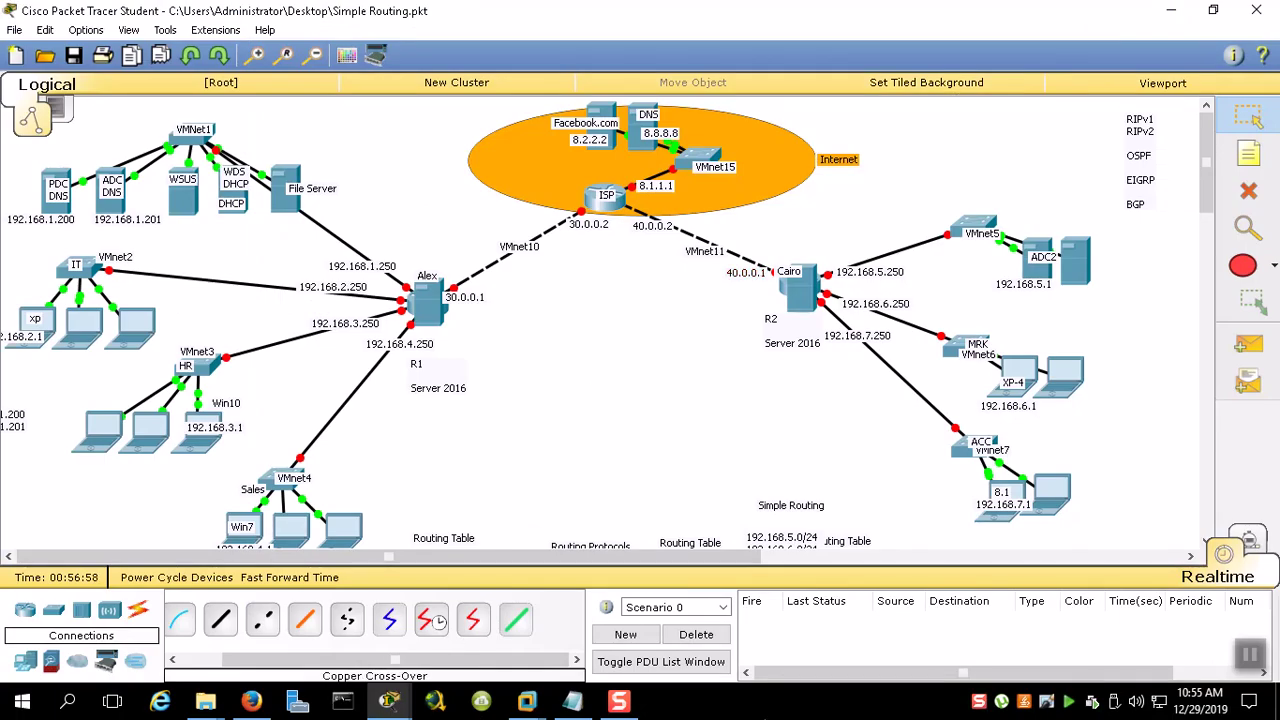
{"action": "right_click", "coordinate": [758, 705]}
{"action": "left_click", "coordinate": [810, 610]}
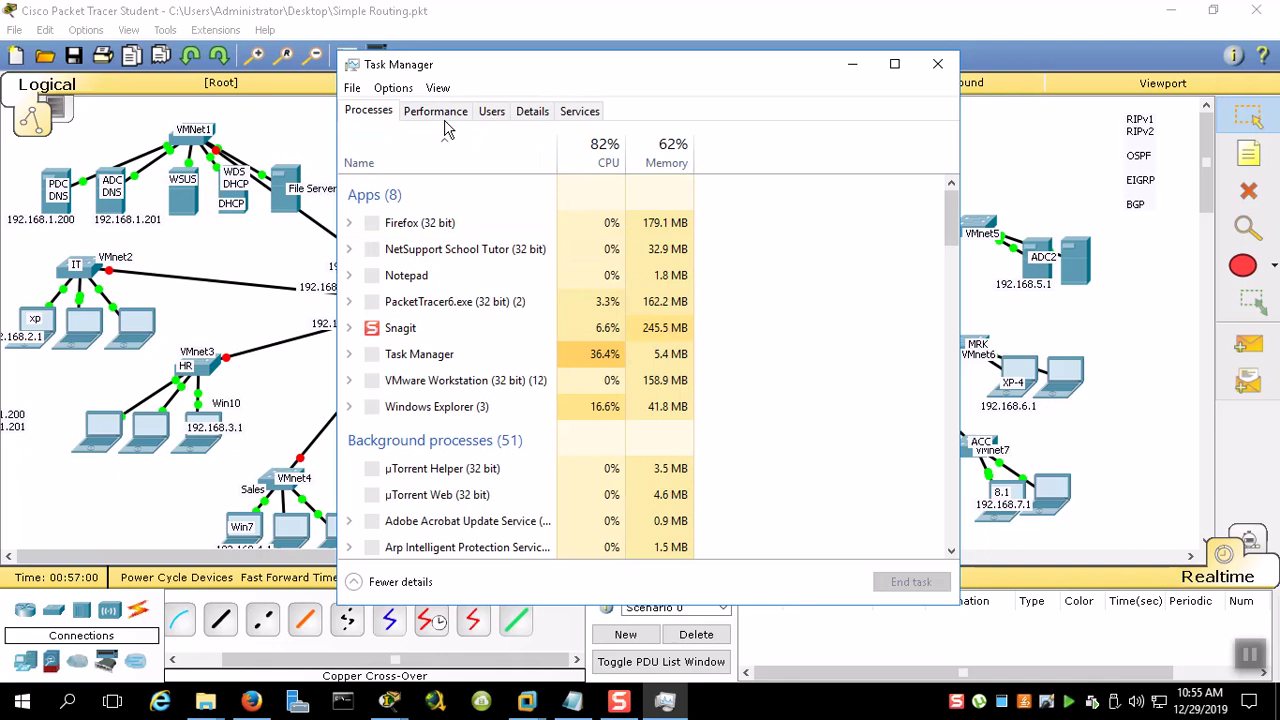
{"action": "left_click", "coordinate": [438, 112]}
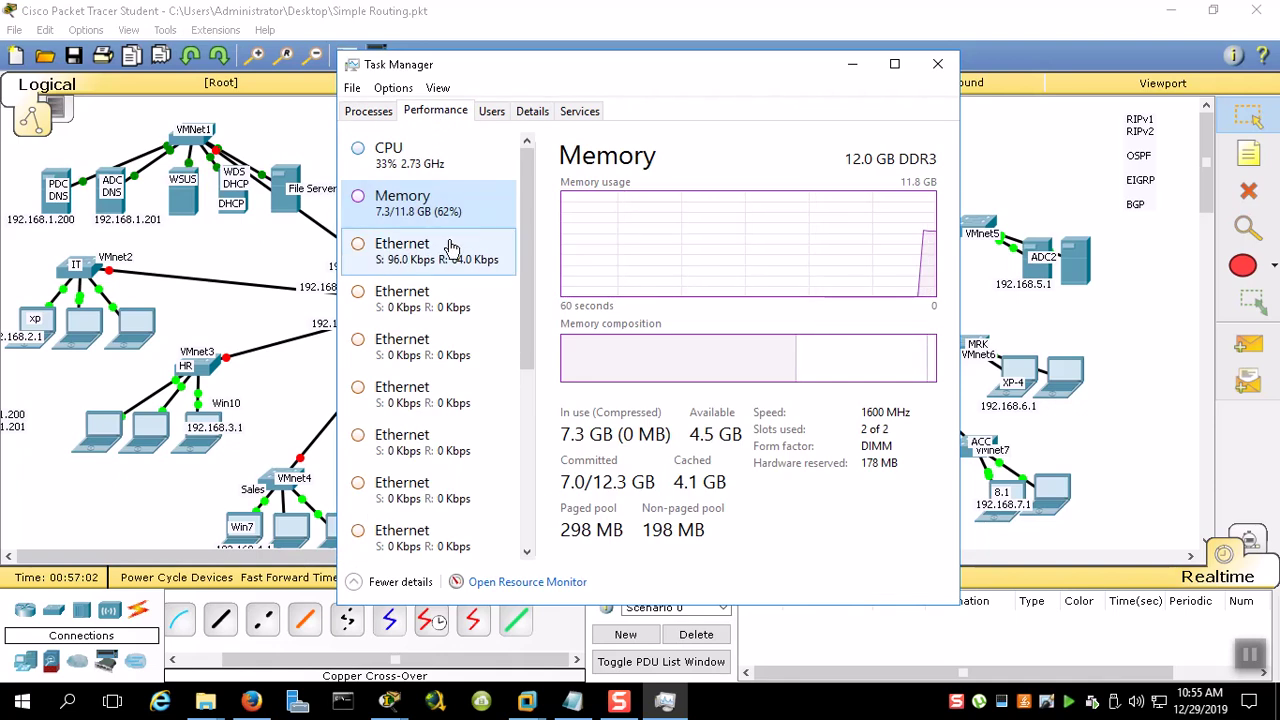
{"action": "left_click", "coordinate": [937, 66]}
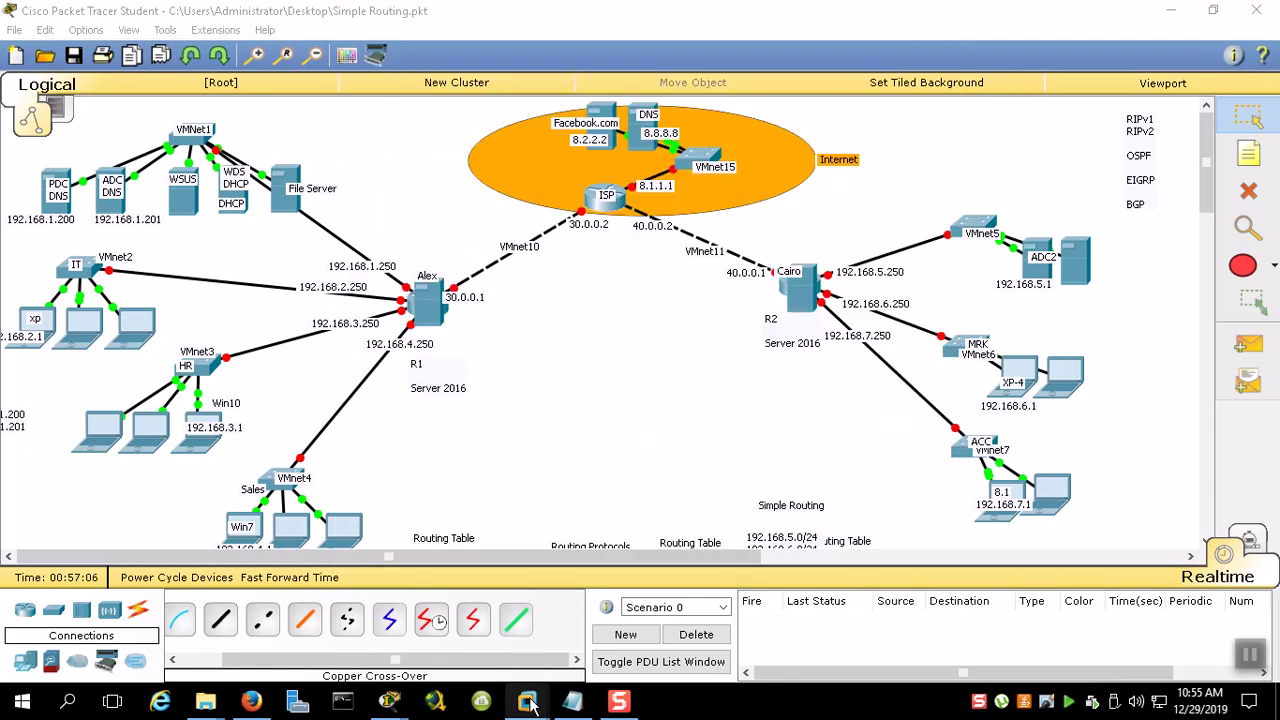
Switch back to VMware Workstation and resume the suspended R2 virtual machine
{"action": "mouse_move", "coordinate": [526, 700]}
{"action": "left_click", "coordinate": [650, 605]}
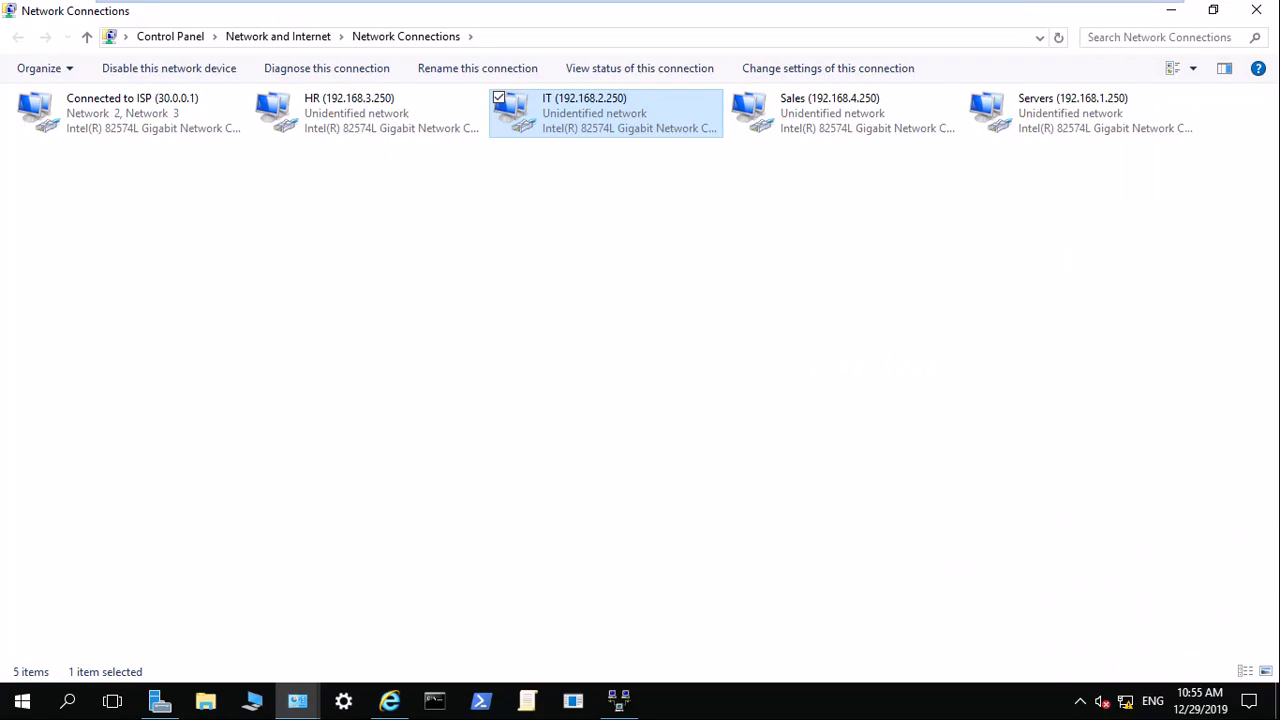
{"action": "left_click", "coordinate": [740, 14]}
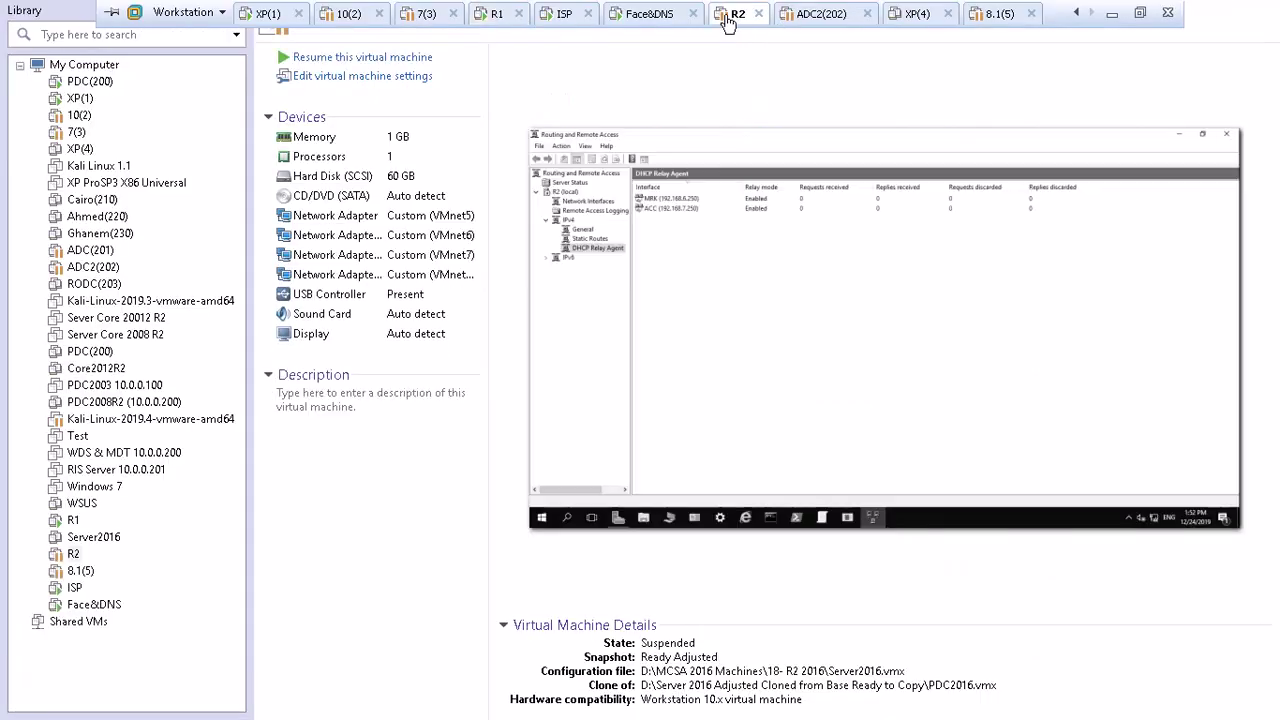
{"action": "left_click", "coordinate": [385, 60]}
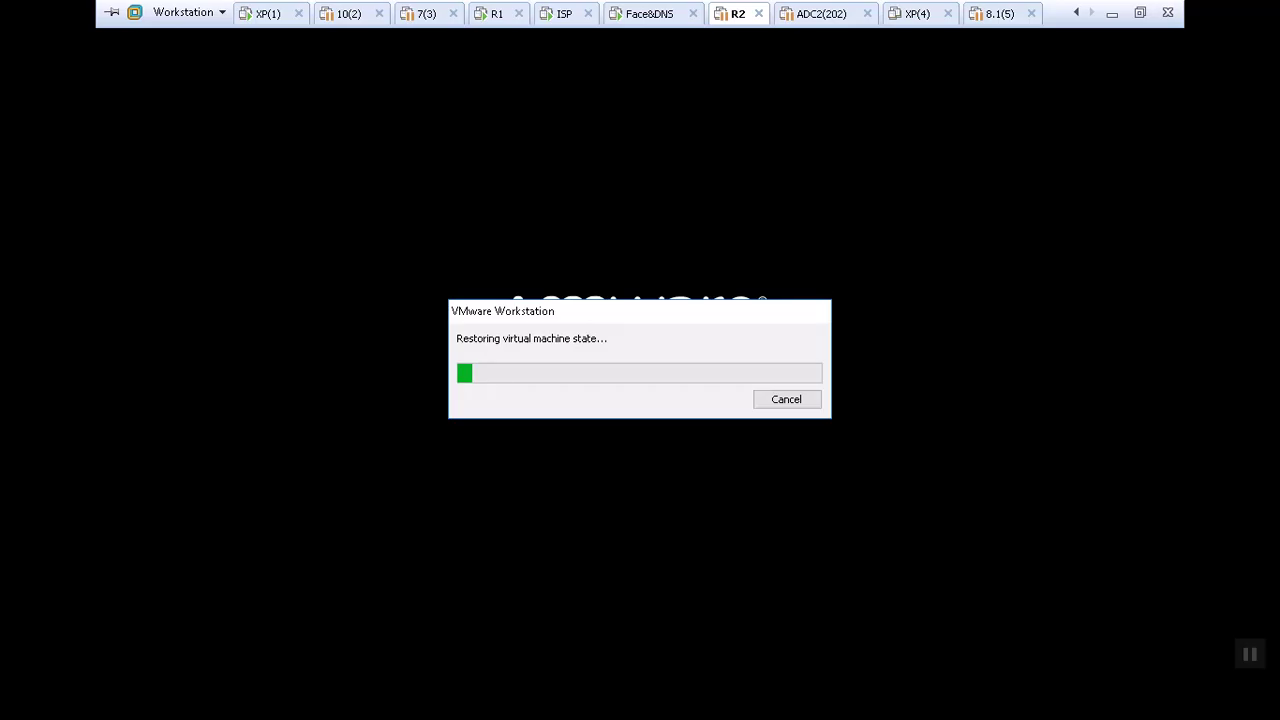
{"action": "right_click", "coordinate": [732, 16]}
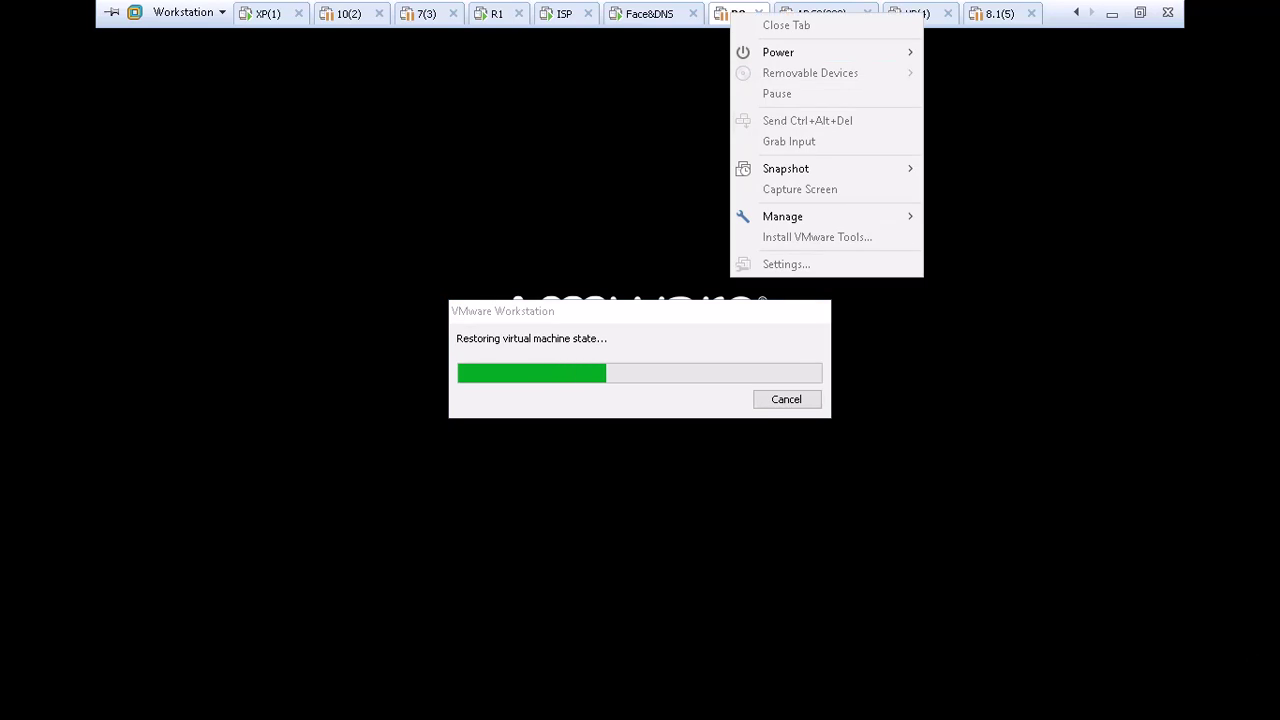
{"action": "left_click", "coordinate": [1112, 13]}
{"action": "left_click", "coordinate": [1112, 13]}
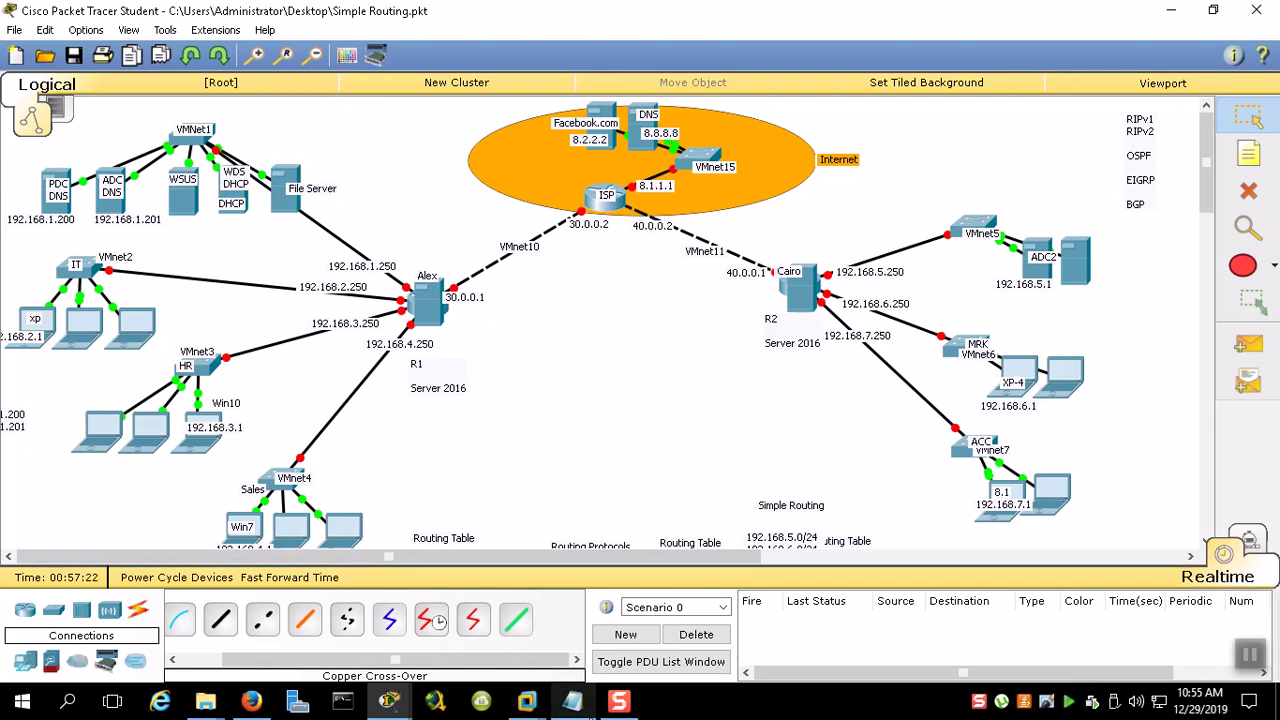
Switch to the R2 virtual machine in VMware Workstation and set its Network Adapter 4 to the custom network VMnet11
{"action": "left_click", "coordinate": [527, 700]}
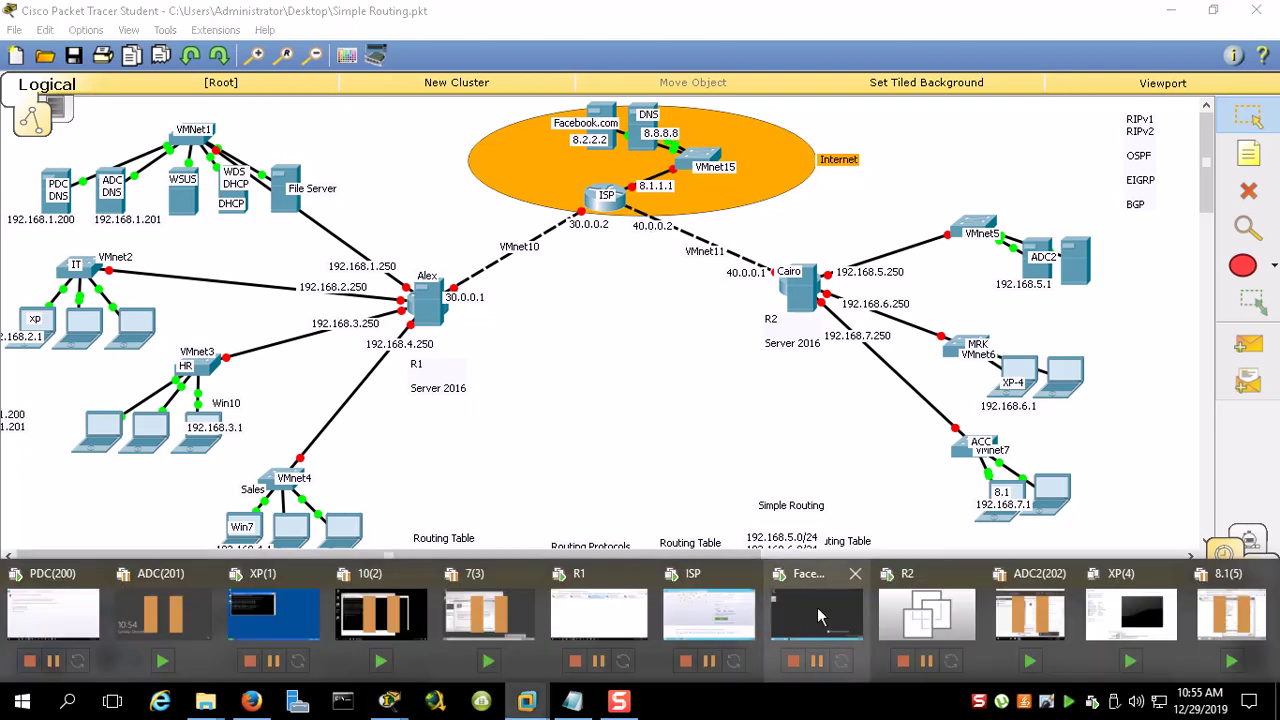
{"action": "left_click", "coordinate": [910, 614]}
{"action": "mouse_move", "coordinate": [677, 20]}
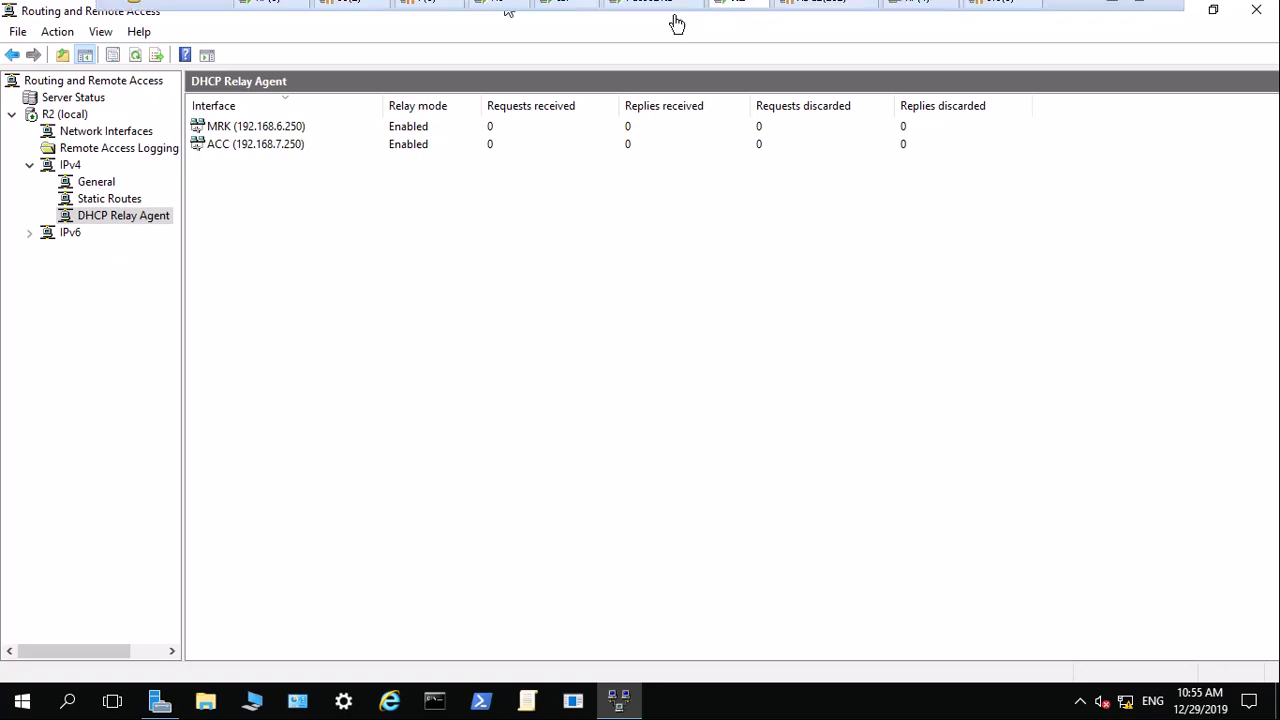
{"action": "right_click", "coordinate": [737, 14]}
{"action": "left_click", "coordinate": [812, 259]}
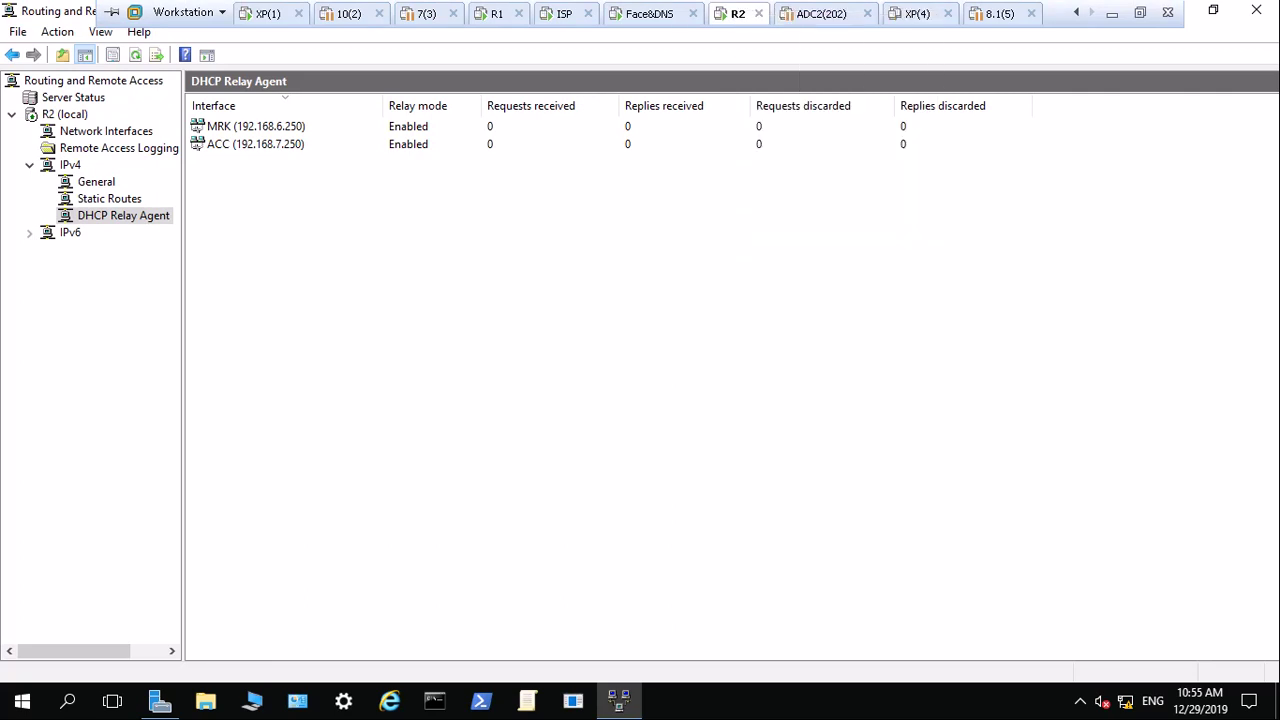
{"action": "left_click", "coordinate": [530, 228]}
{"action": "left_click", "coordinate": [529, 243]}
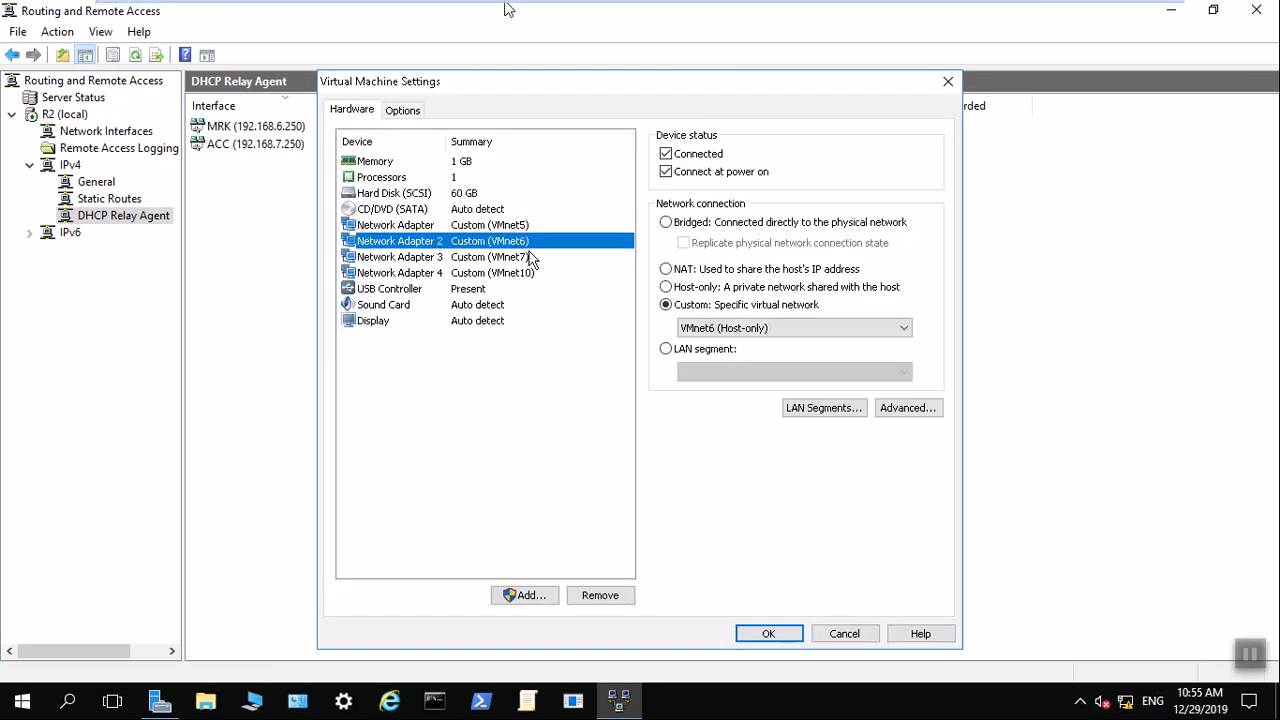
{"action": "left_click", "coordinate": [528, 277]}
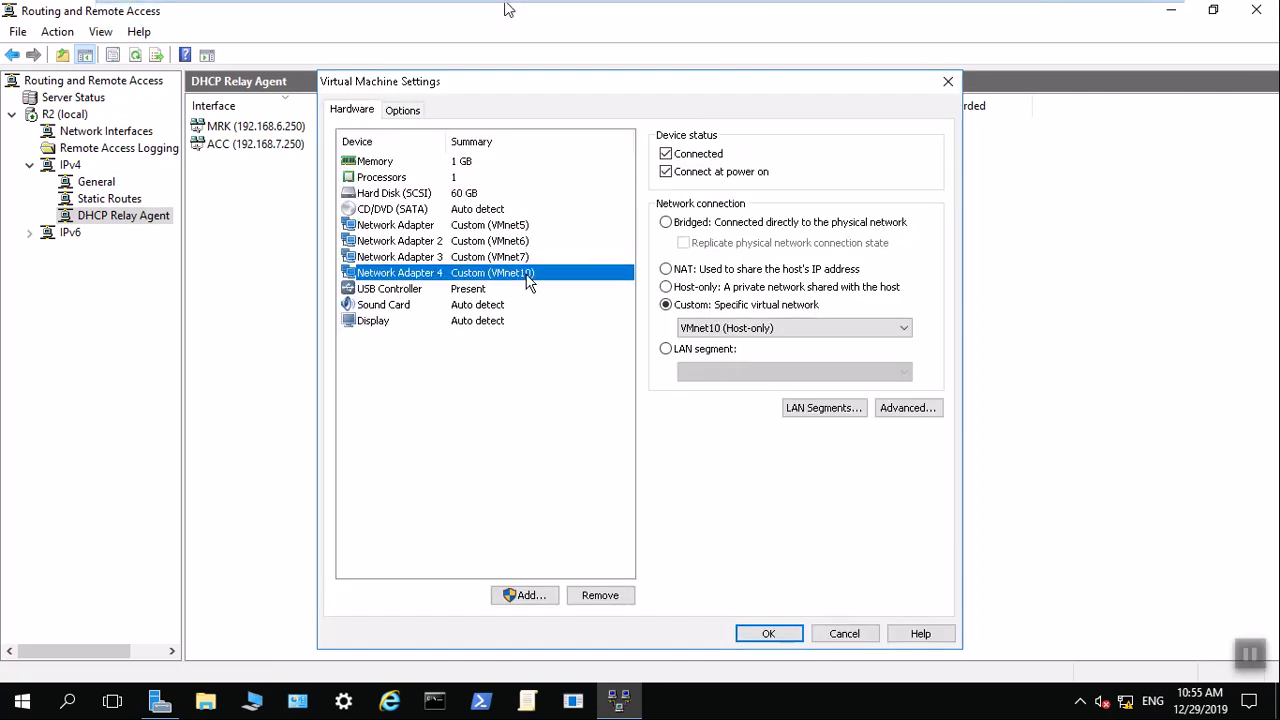
{"action": "left_click", "coordinate": [705, 331]}
{"action": "left_click", "coordinate": [731, 480]}
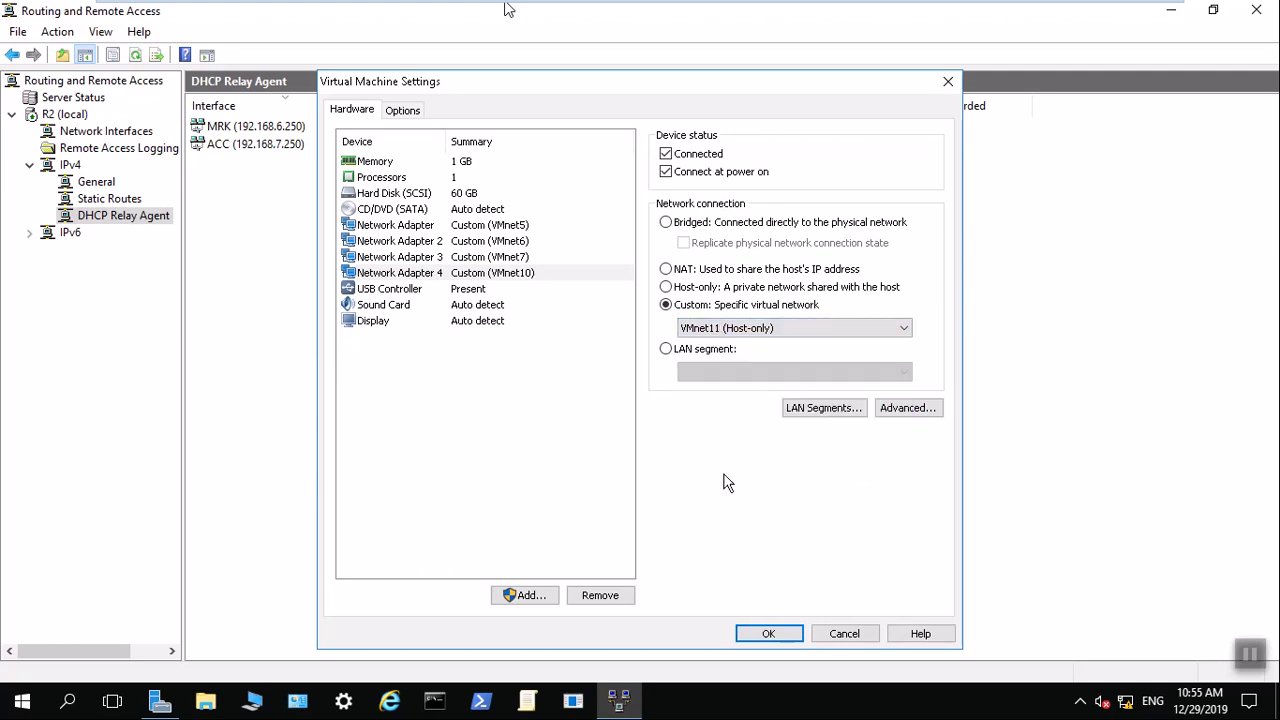
{"action": "left_click", "coordinate": [760, 634]}
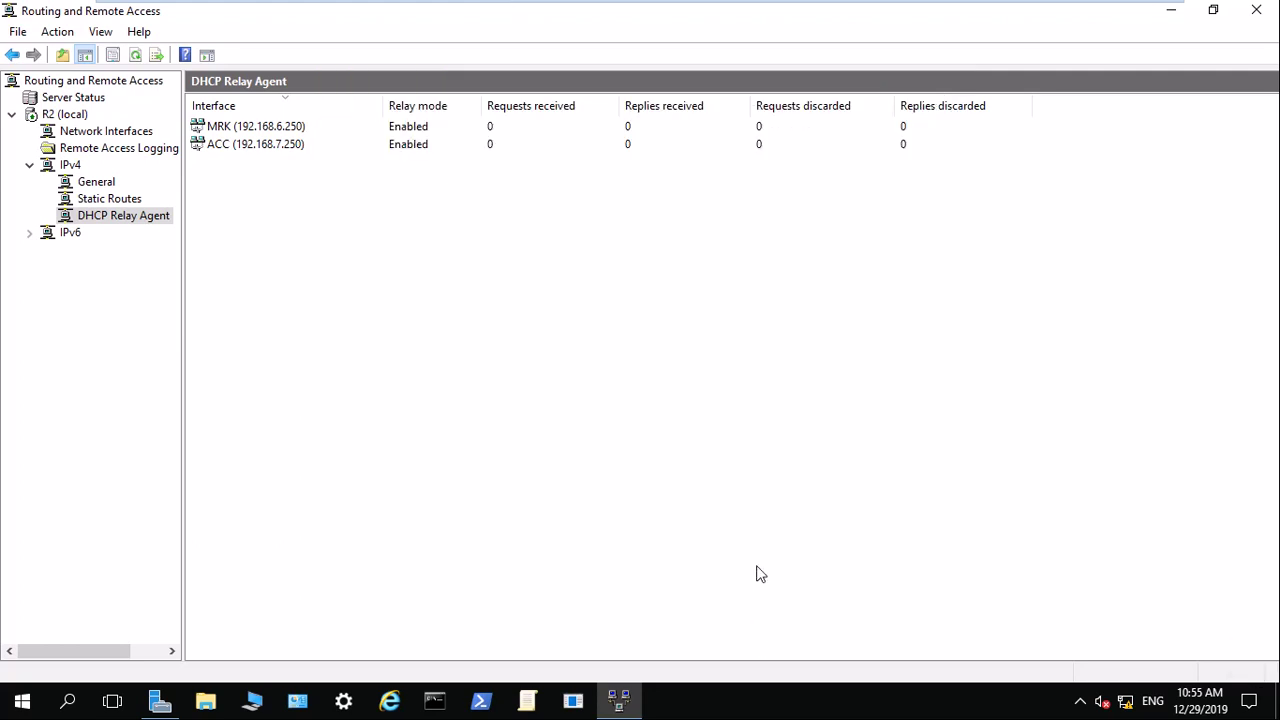
Rename R2's "Connected to R1 (192.168.10.2)" network connection to "Connected to ISP (40.0.0.1)"
{"action": "right_click", "coordinate": [1125, 701]}
{"action": "left_click", "coordinate": [1150, 689]}
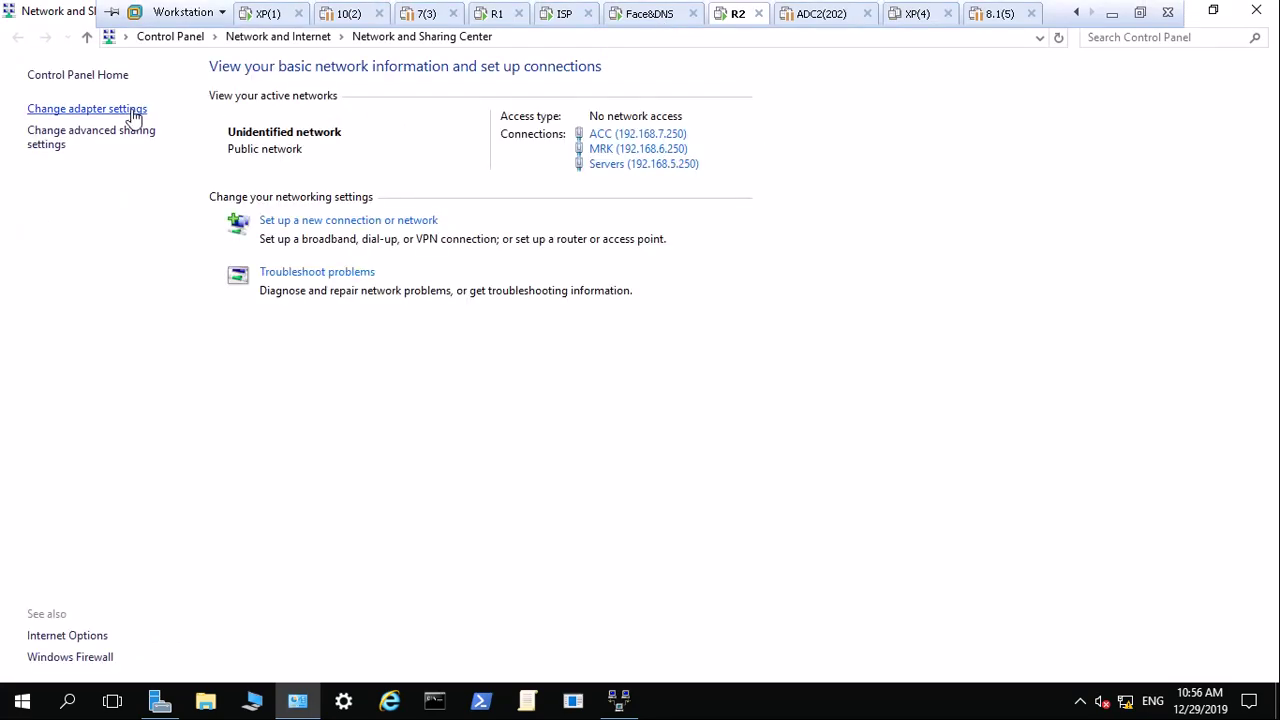
{"action": "left_click", "coordinate": [133, 110]}
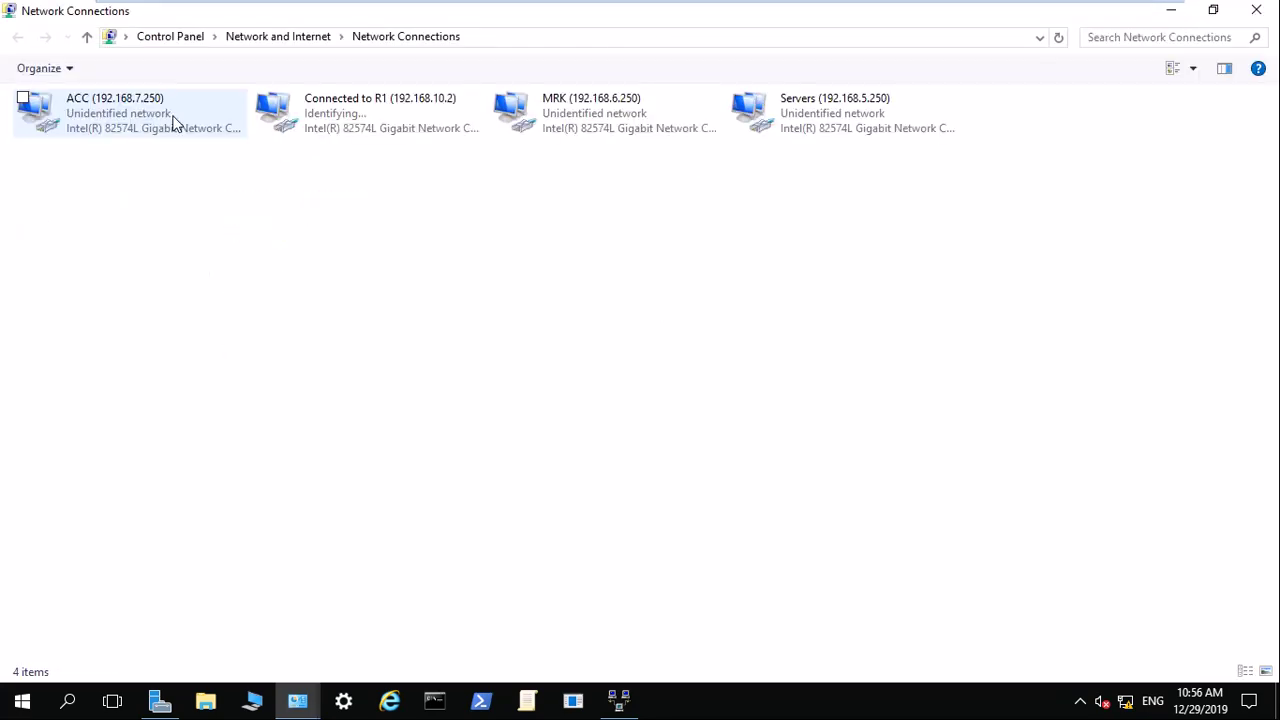
{"action": "left_click", "coordinate": [360, 114]}
{"action": "right_click", "coordinate": [352, 118]}
{"action": "left_click", "coordinate": [403, 263]}
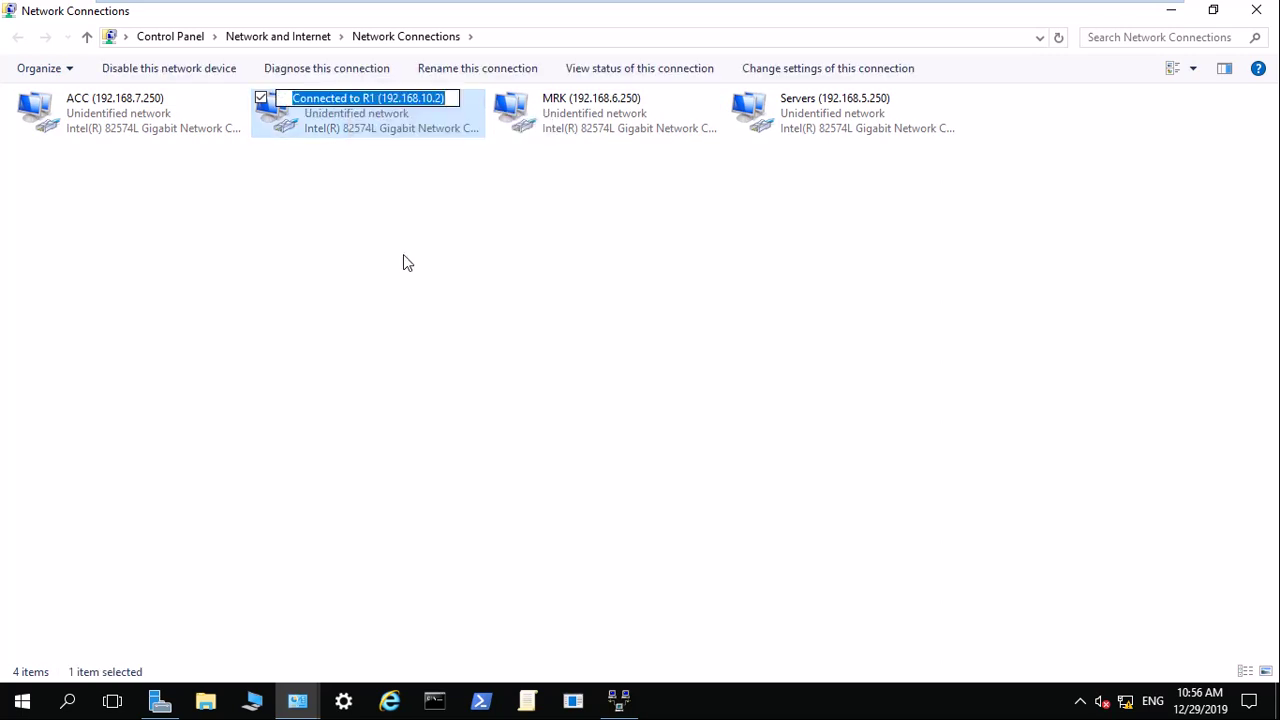
{"action": "type", "text": "Connecte"}
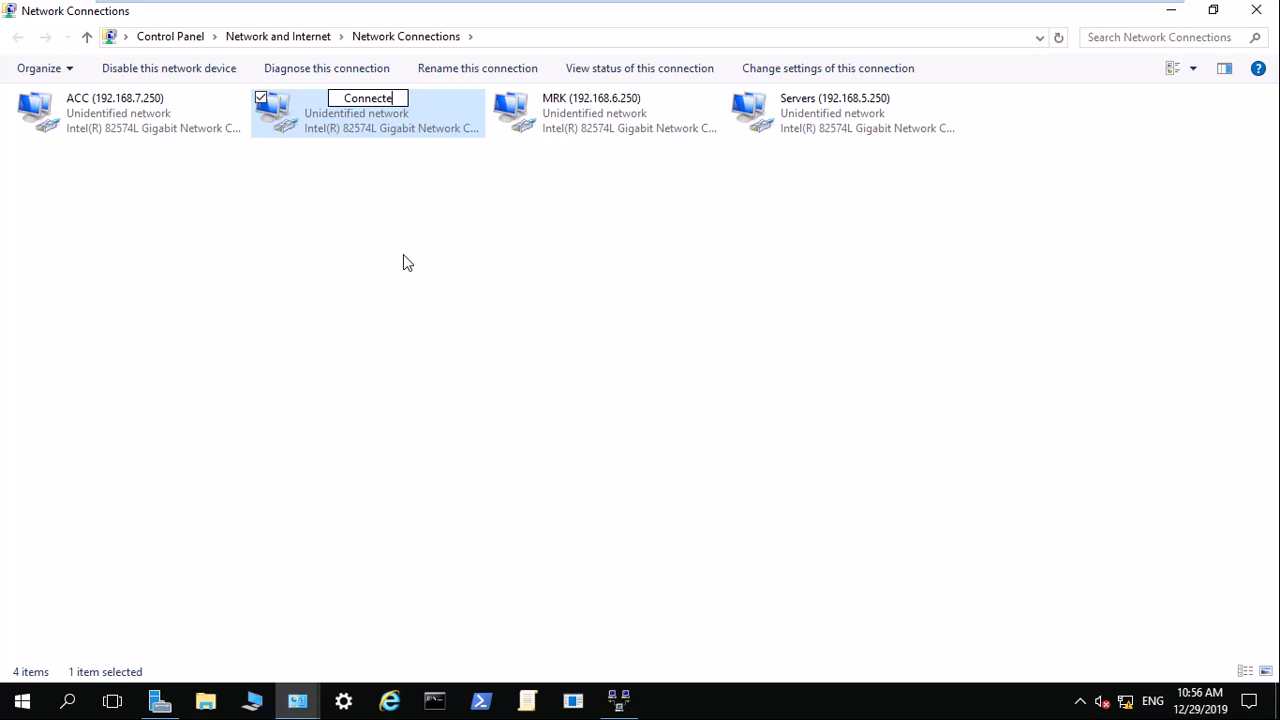
{"action": "type", "text": "d to ISP"}
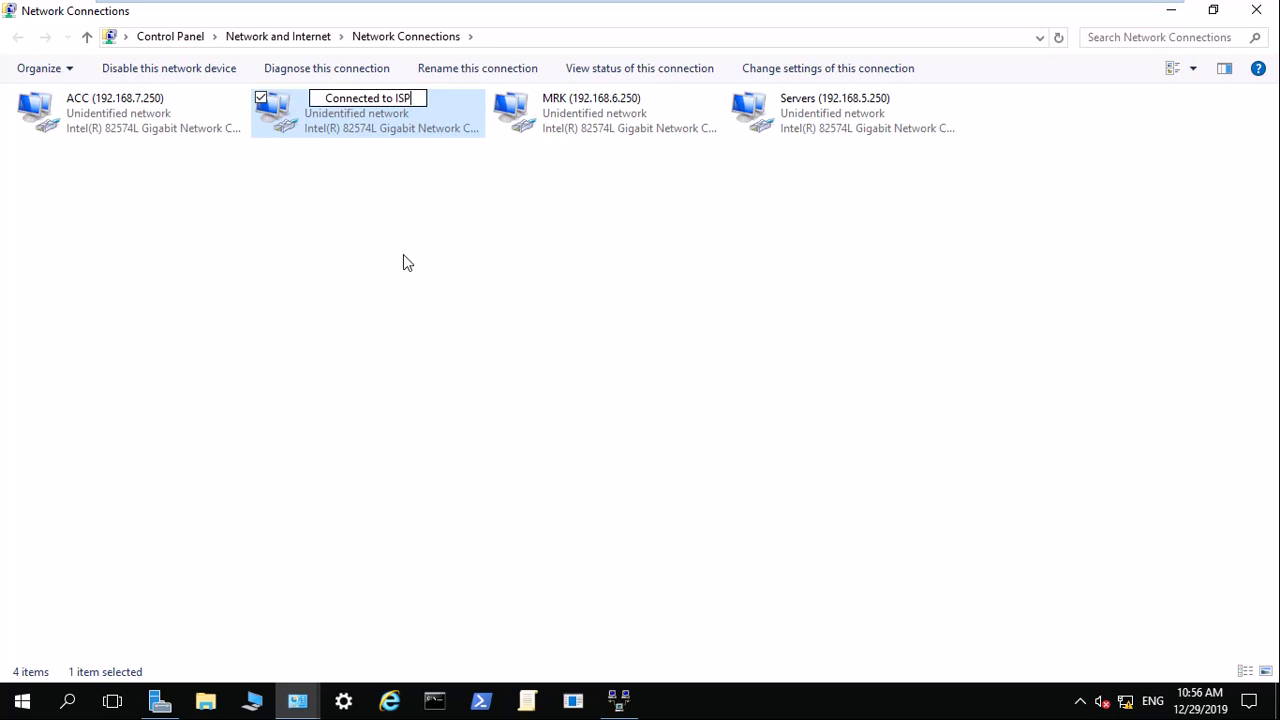
{"action": "type", "text": " ("}
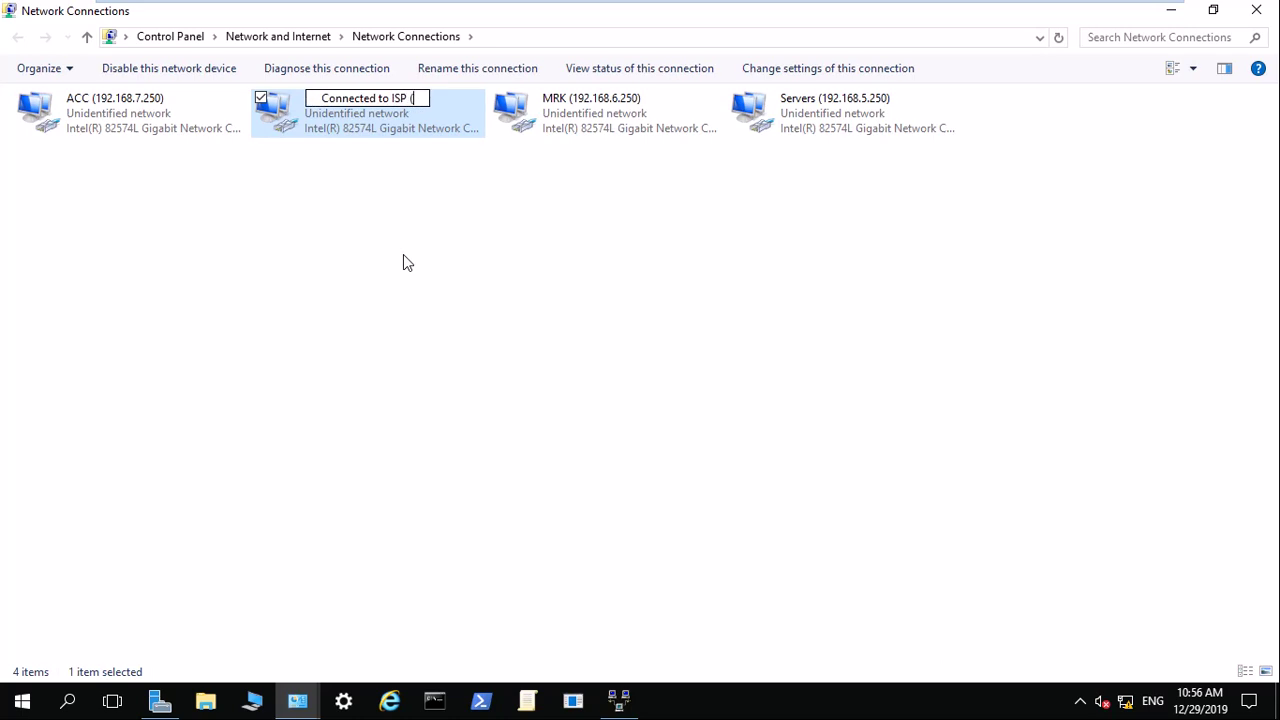
{"action": "type", "text": "40.0.0.1"}
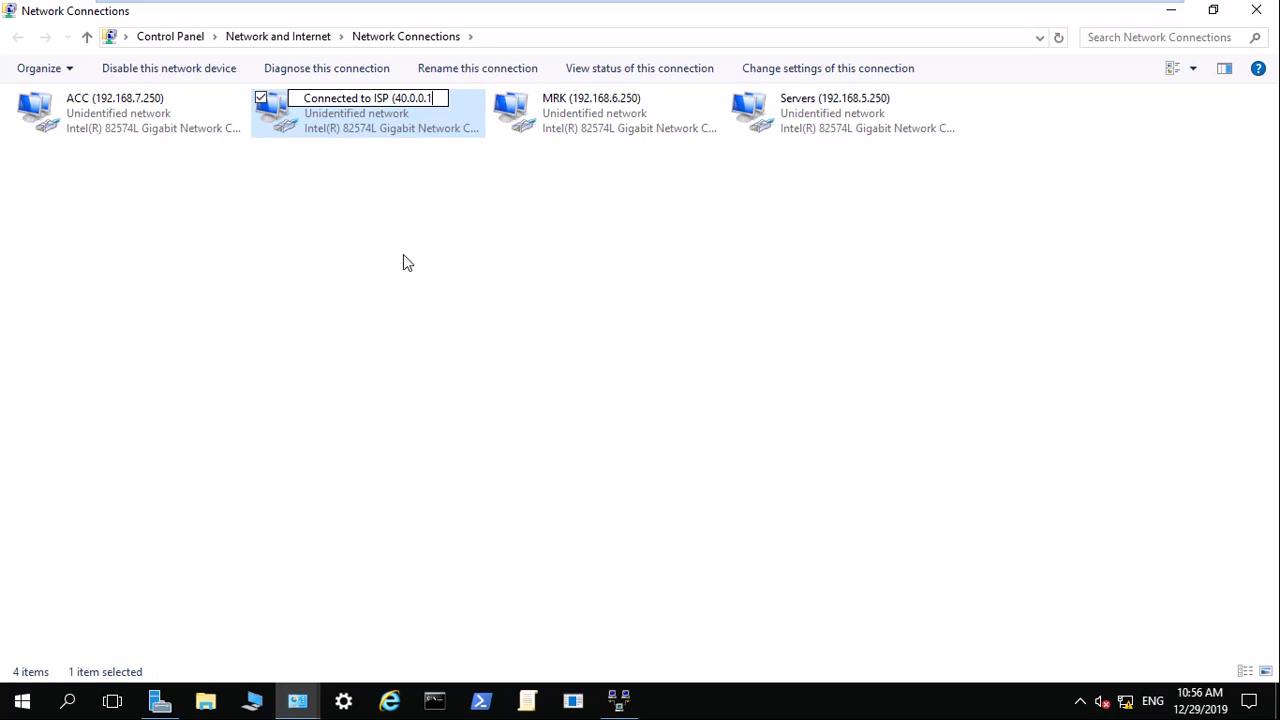
{"action": "type", "text": ")"}
{"action": "left_click", "coordinate": [403, 262]}
Set the IPv4 address of R2's ISP connection to 40.0.0.1 with subnet mask 255.0.0.0, and fill in its default gateway
{"action": "double_click", "coordinate": [360, 135]}
{"action": "left_click", "coordinate": [530, 505]}
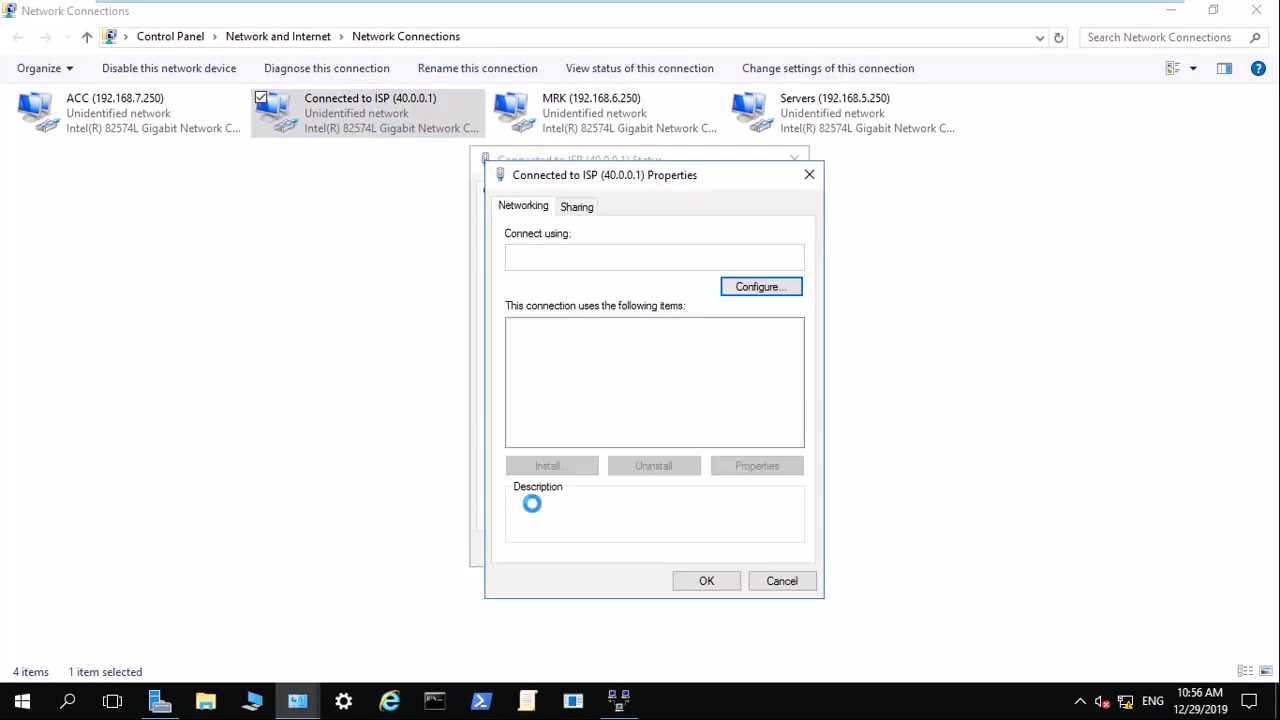
{"action": "double_click", "coordinate": [662, 376]}
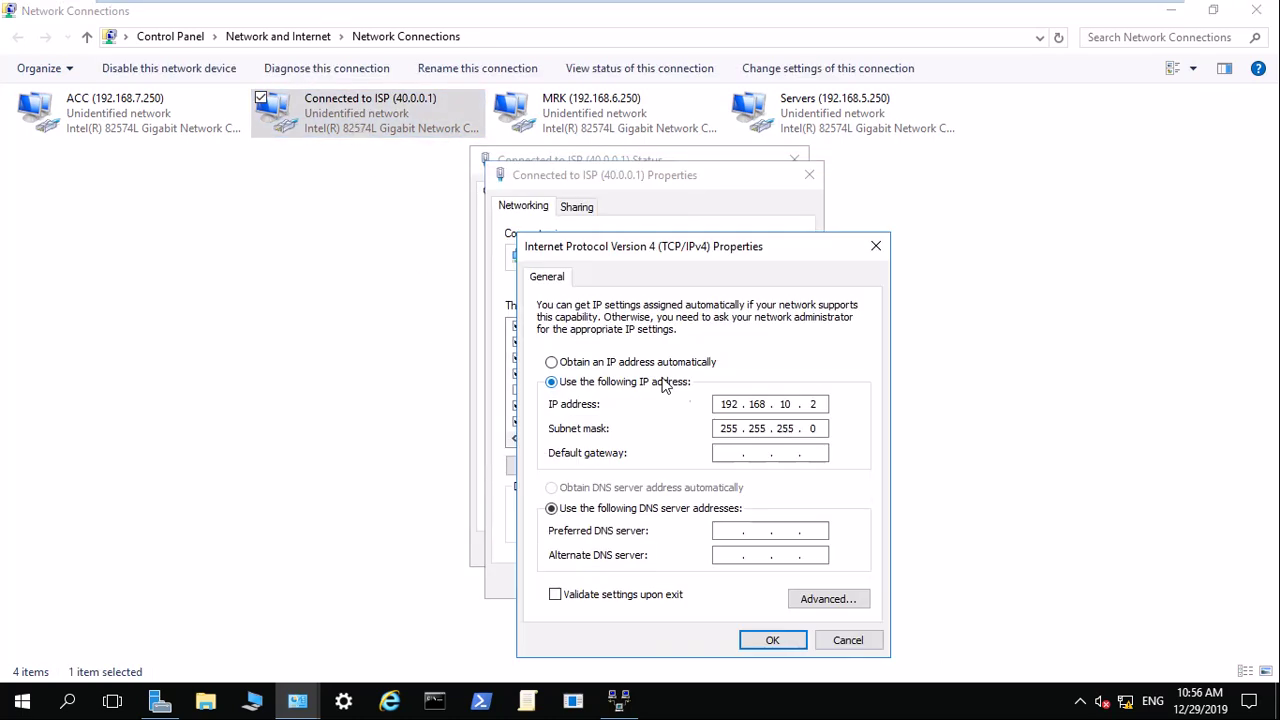
{"action": "left_click", "coordinate": [655, 366]}
{"action": "left_click", "coordinate": [651, 382]}
{"action": "left_click", "coordinate": [720, 403]}
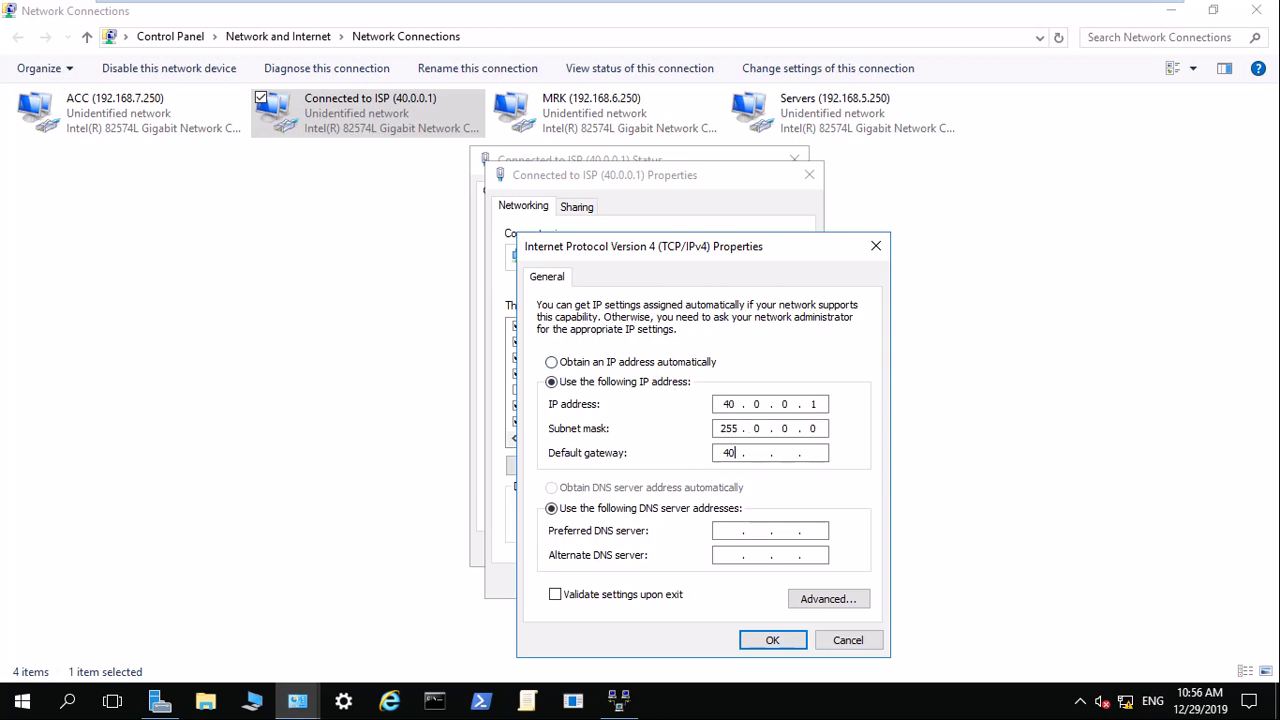
{"action": "key", "text": "Tab"}
{"action": "key", "text": "Tab"}
{"action": "left_click", "coordinate": [772, 640]}
{"action": "left_click", "coordinate": [712, 584]}
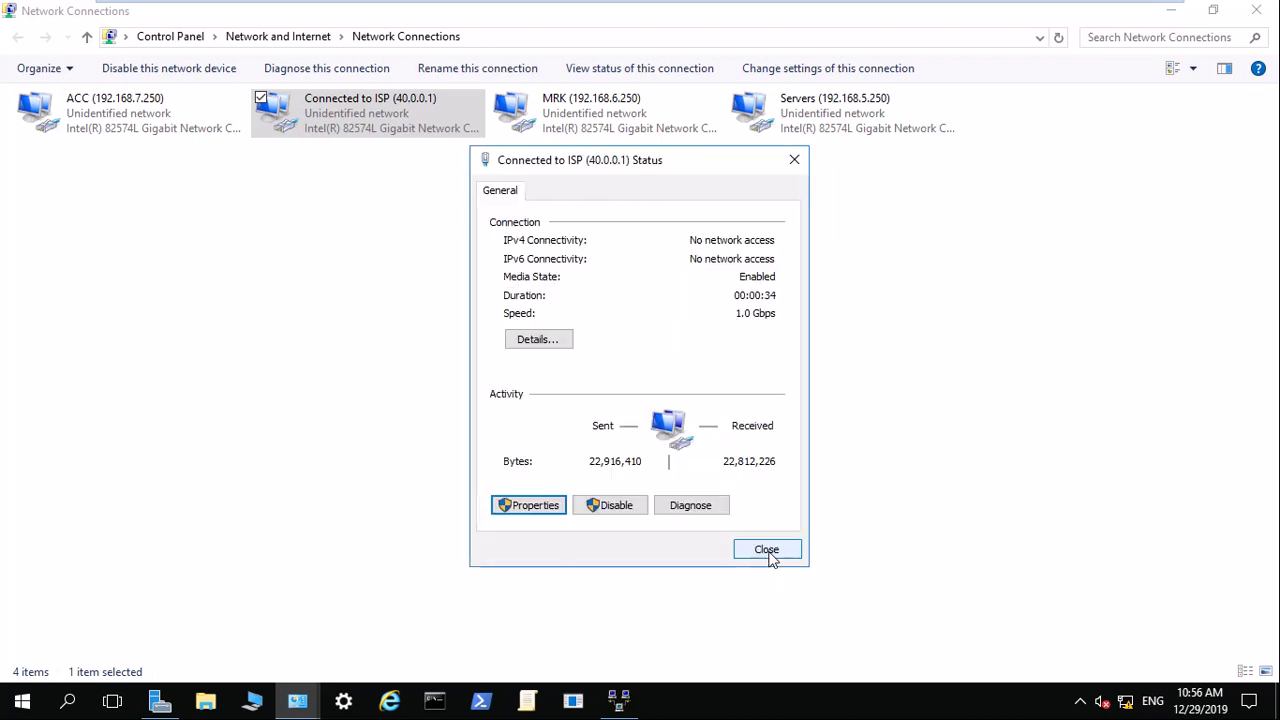
{"action": "left_click", "coordinate": [767, 550]}
Check the ISP's link to Cairo in the Packet Tracer topology, and switch to the ISP virtual machine in VMware Workstation
{"action": "mouse_move", "coordinate": [857, 12]}
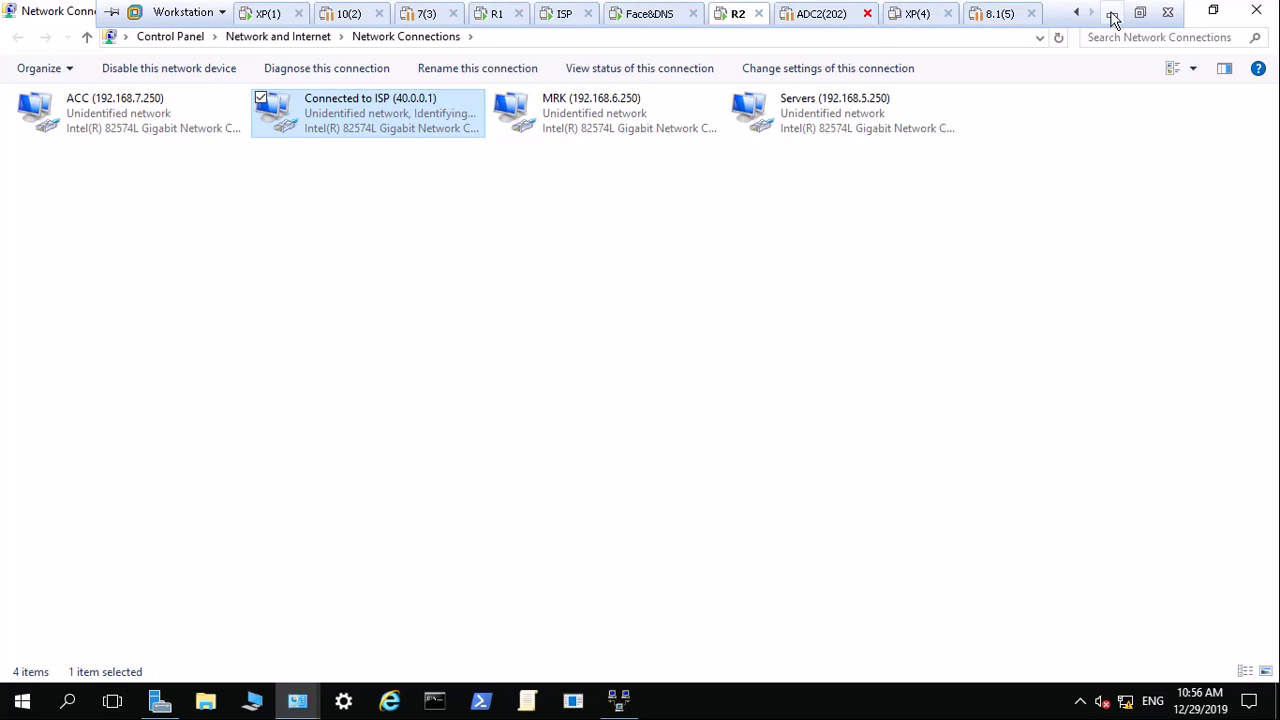
{"action": "left_click", "coordinate": [1111, 13]}
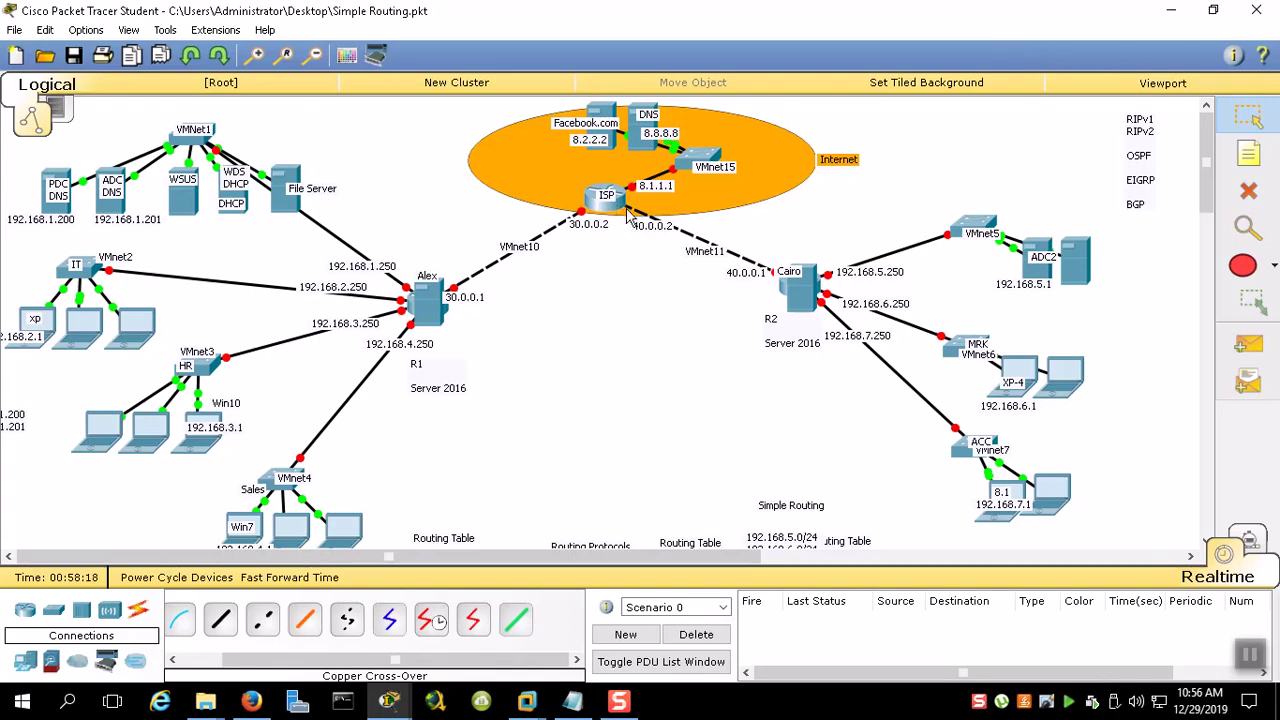
{"action": "mouse_move", "coordinate": [612, 215]}
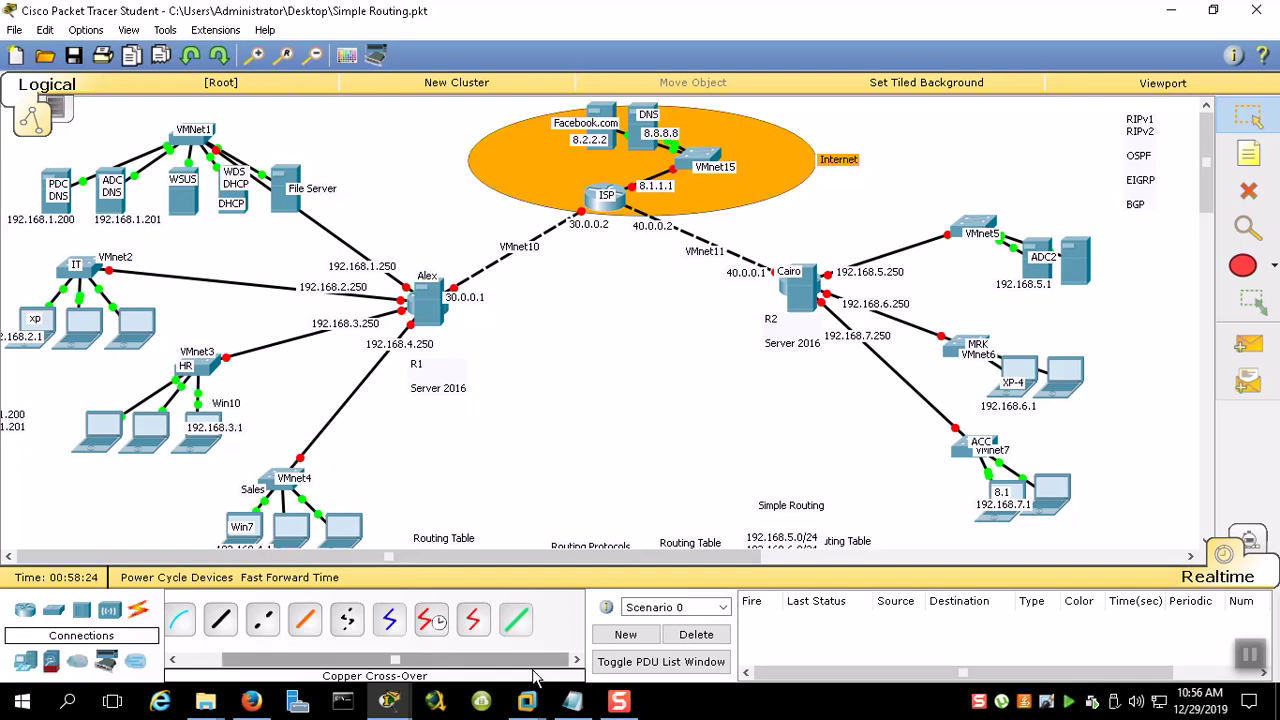
{"action": "left_click", "coordinate": [526, 700]}
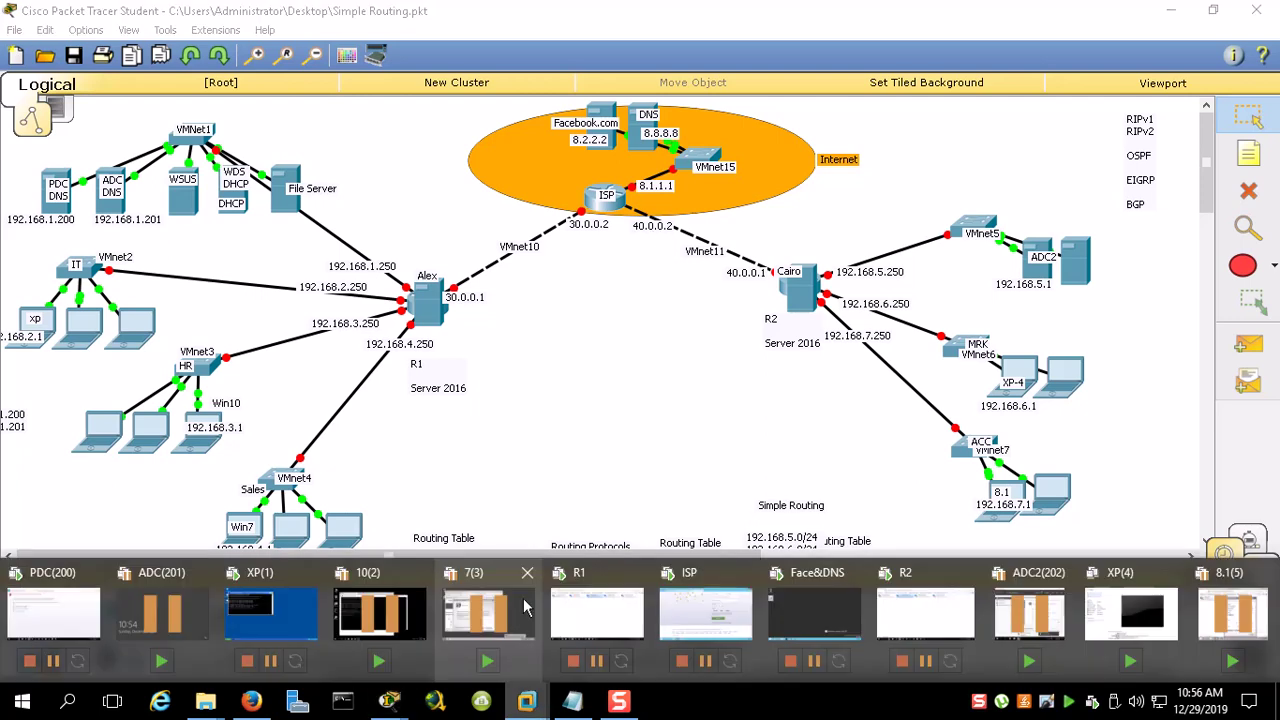
{"action": "left_click", "coordinate": [702, 612]}
Add a third network adapter to the ISP virtual machine, connected to the custom network VMnet11
{"action": "right_click", "coordinate": [570, 18]}
{"action": "left_click", "coordinate": [588, 232]}
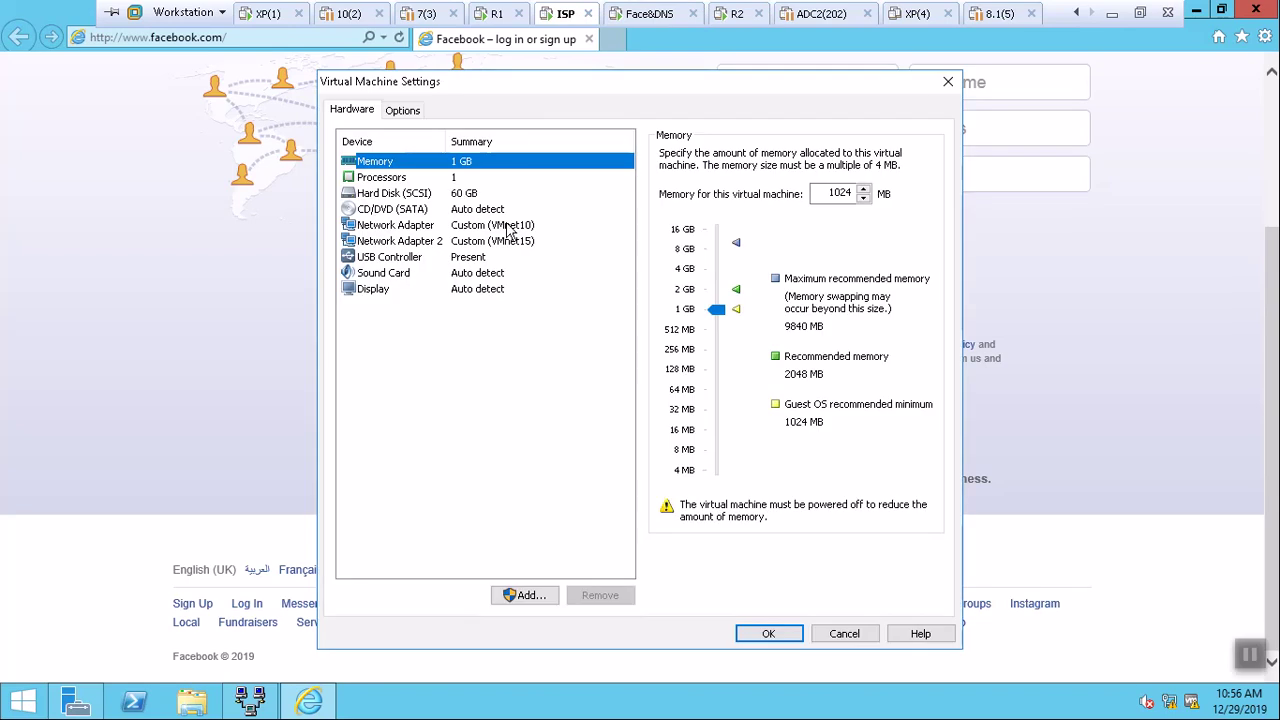
{"action": "left_click", "coordinate": [528, 596]}
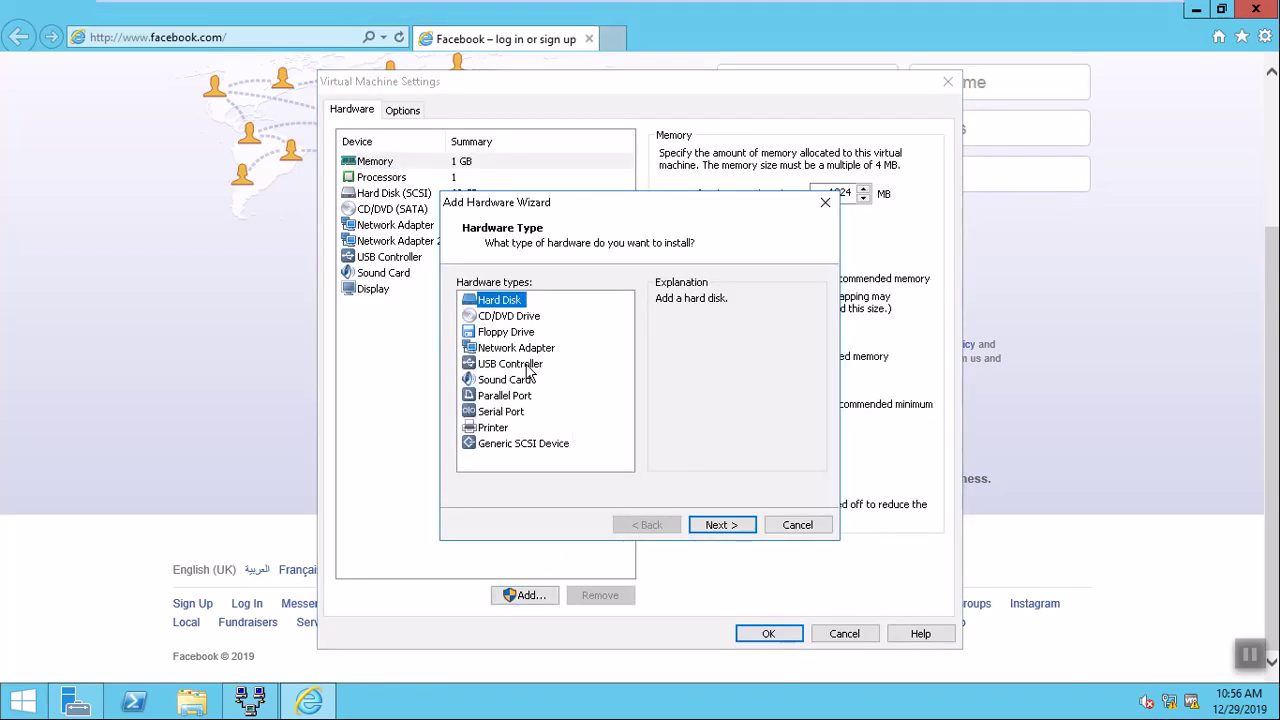
{"action": "left_click", "coordinate": [522, 350]}
{"action": "left_click", "coordinate": [721, 525]}
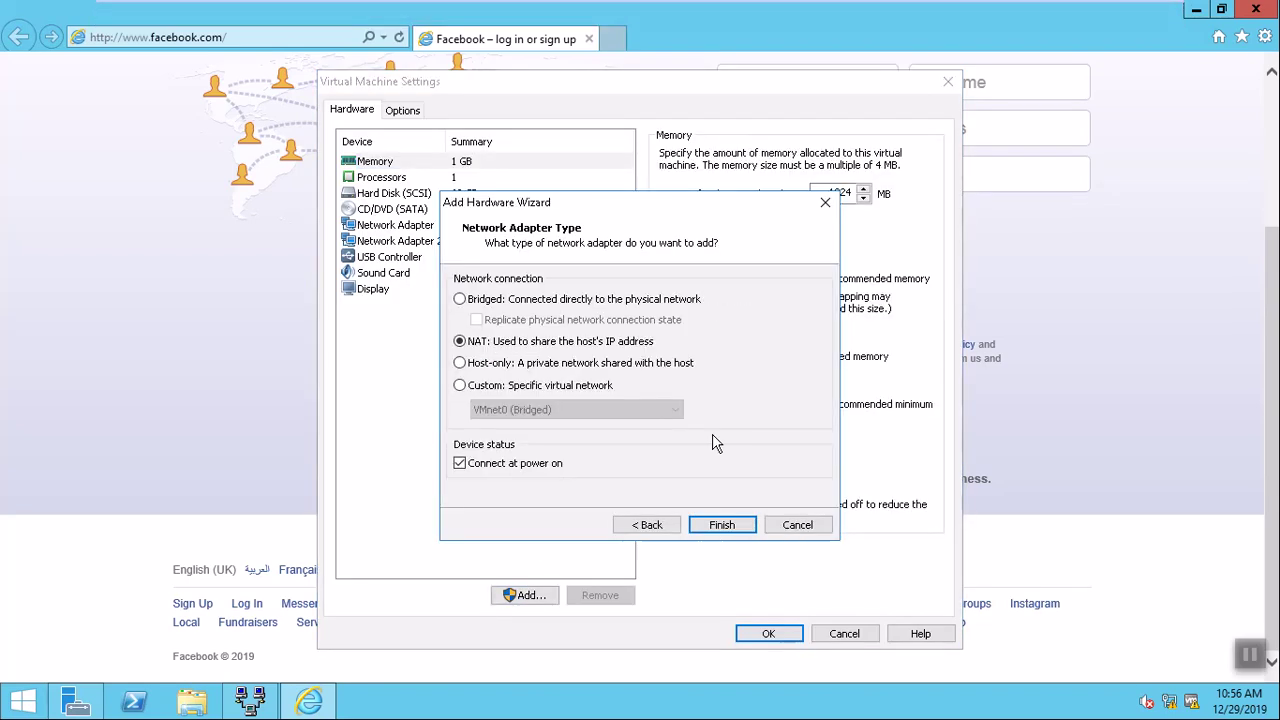
{"action": "left_click", "coordinate": [540, 388]}
{"action": "left_click", "coordinate": [548, 409]}
{"action": "left_click", "coordinate": [518, 572]}
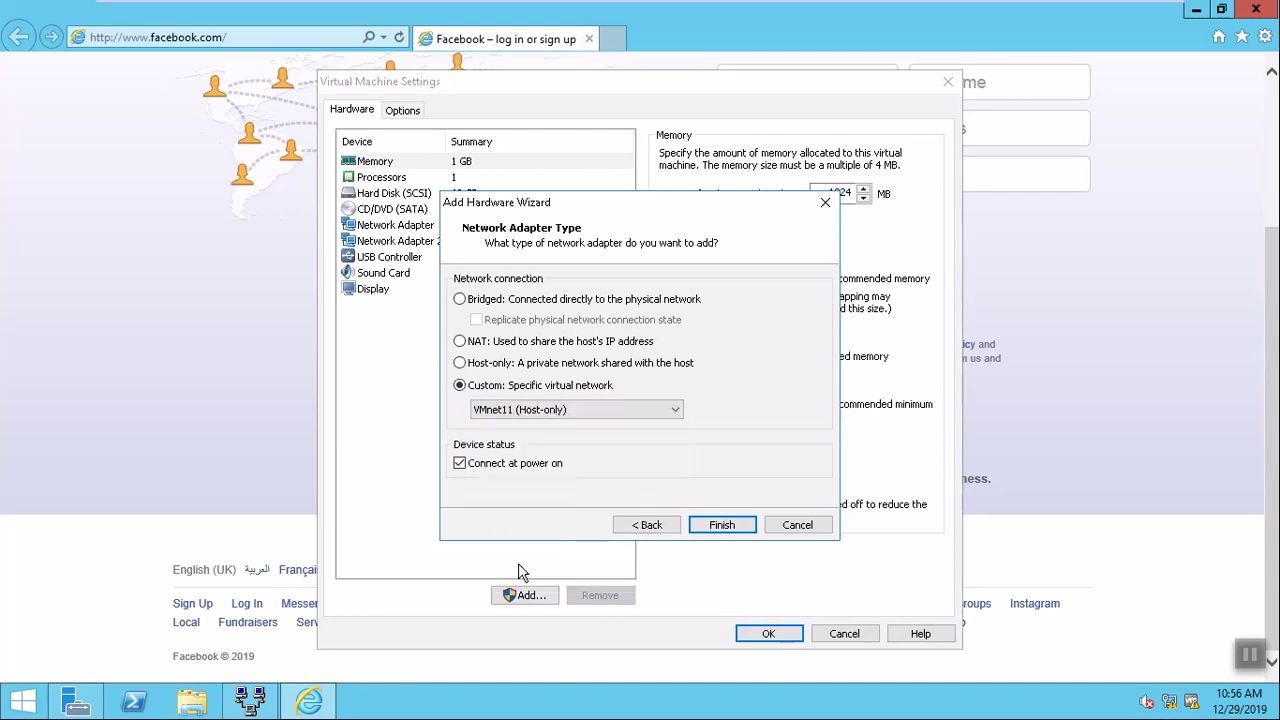
{"action": "left_click", "coordinate": [708, 530]}
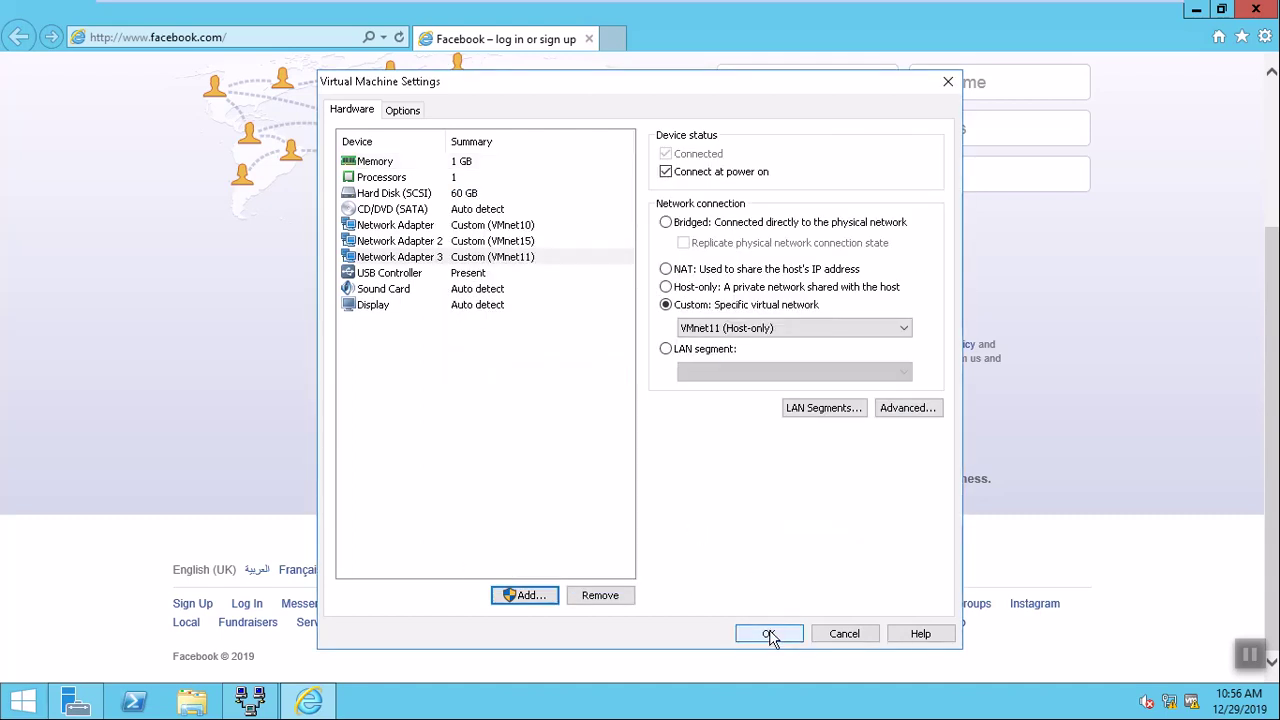
{"action": "left_click", "coordinate": [769, 633]}
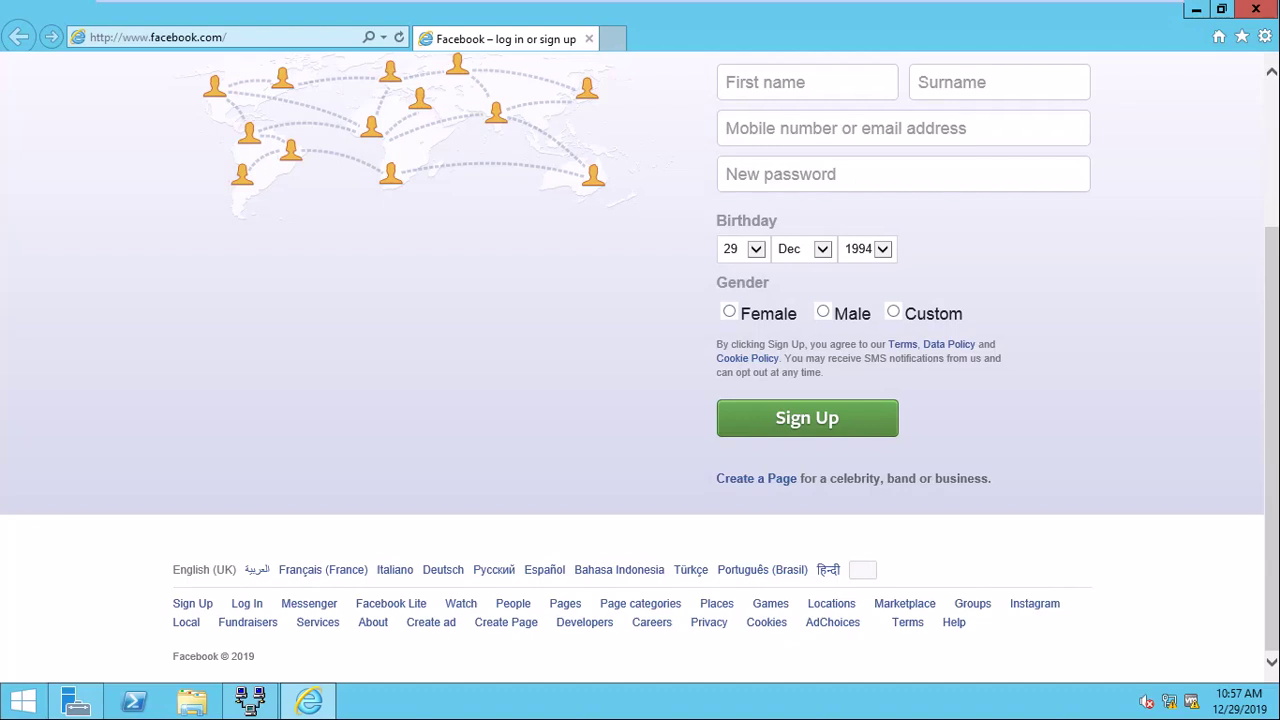
Rename the ISP server's new Ethernet2 connection to "Cairo Customer (40.0.0.2)"
{"action": "right_click", "coordinate": [1168, 700]}
{"action": "left_click", "coordinate": [1150, 689]}
{"action": "mouse_move", "coordinate": [560, 8]}
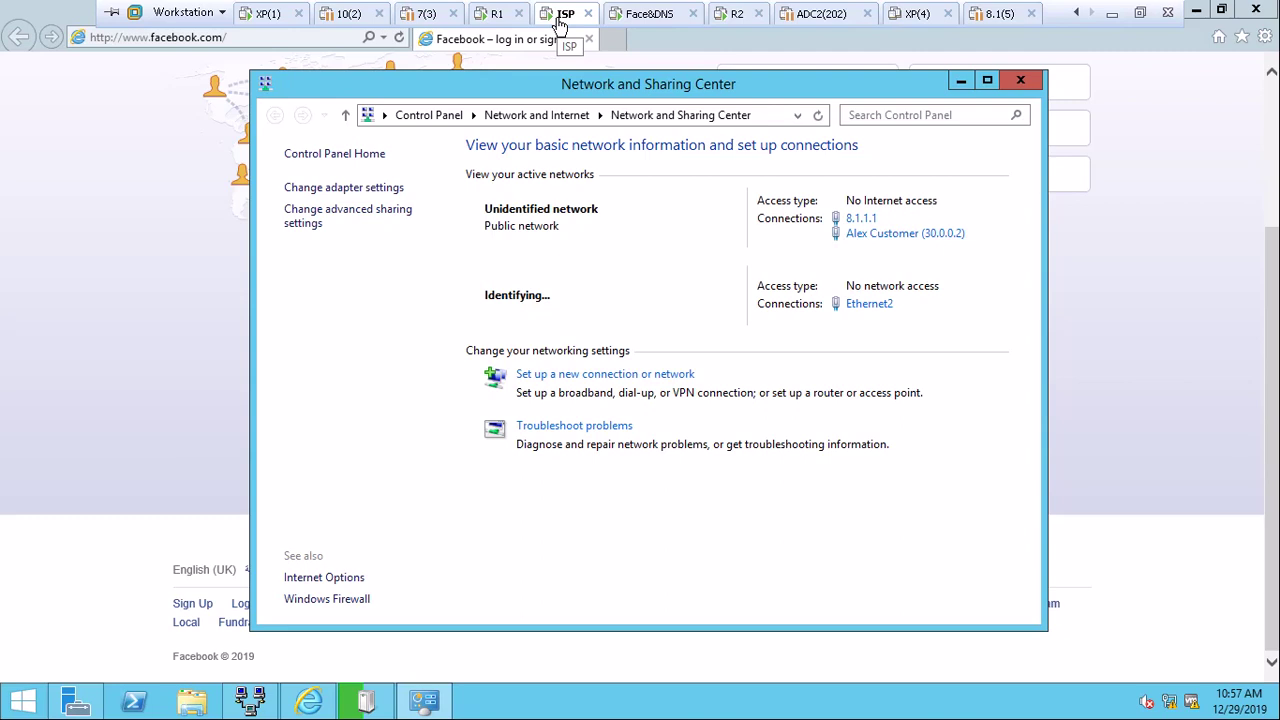
{"action": "left_click", "coordinate": [370, 188]}
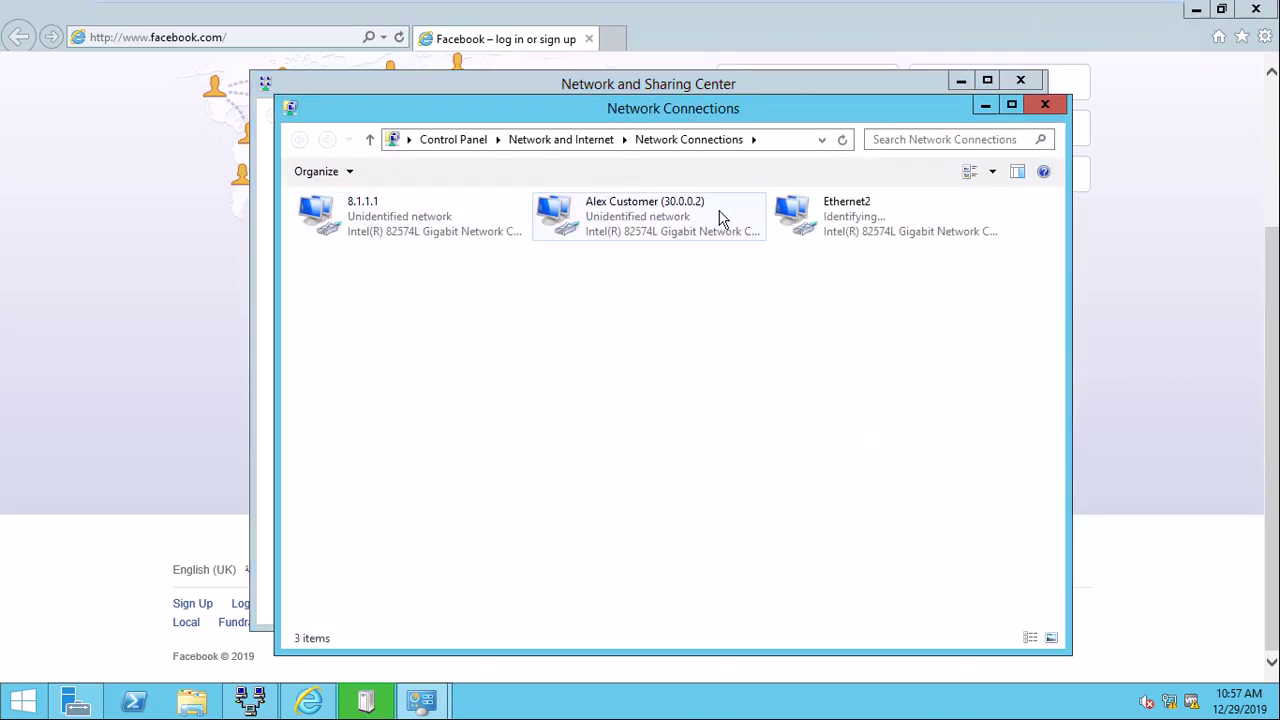
{"action": "left_click", "coordinate": [617, 214]}
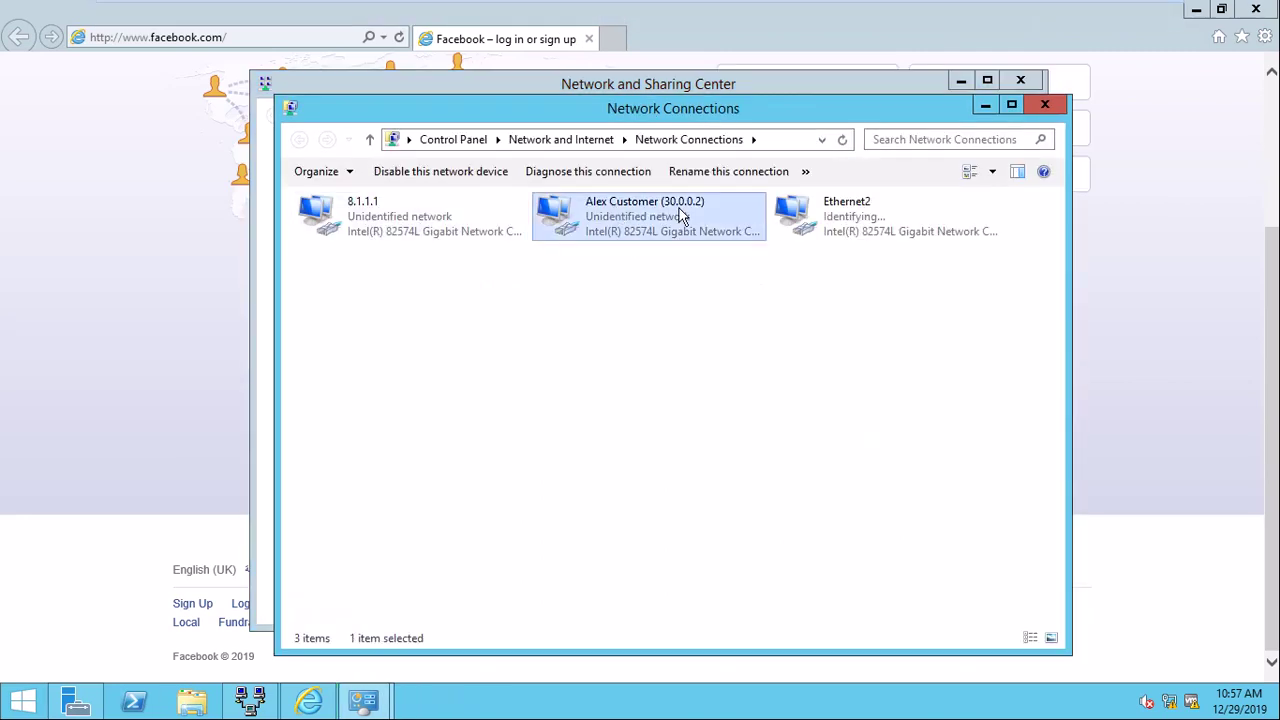
{"action": "right_click", "coordinate": [812, 212]}
{"action": "left_click", "coordinate": [864, 355]}
{"action": "type", "text": "Co"}
{"action": "type", "text": "iro"}
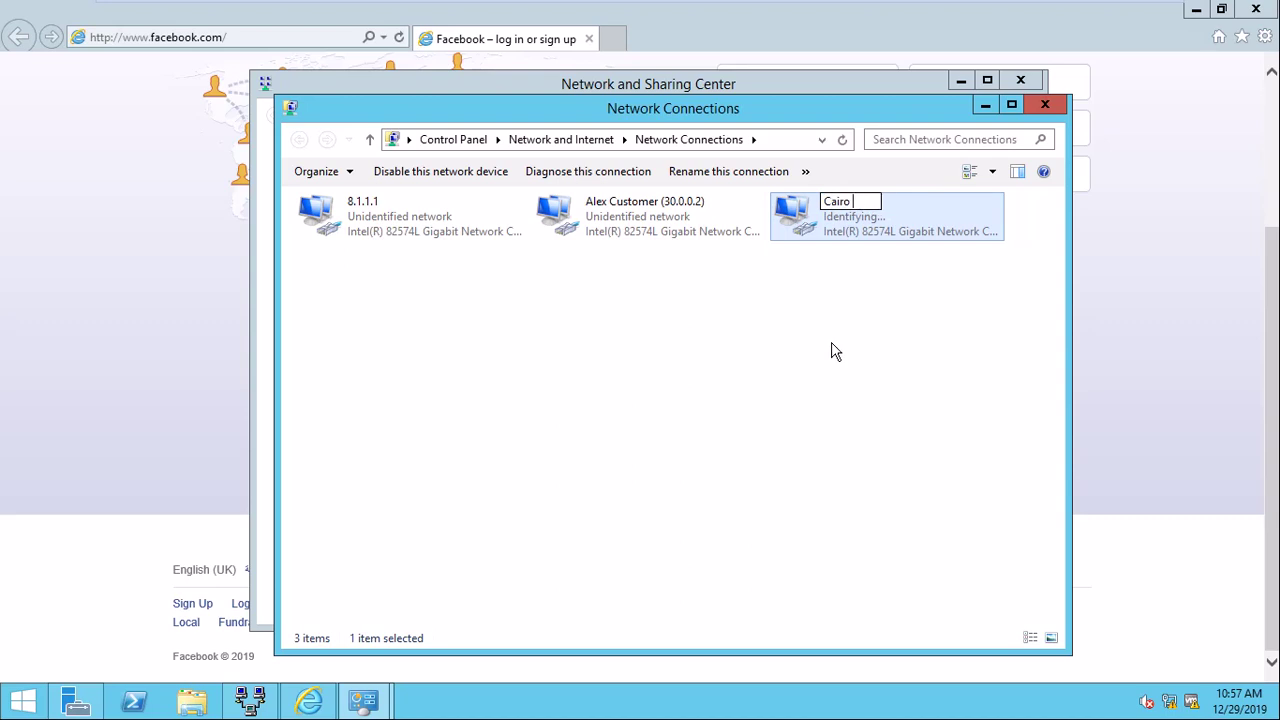
{"action": "type", "text": " Custome"}
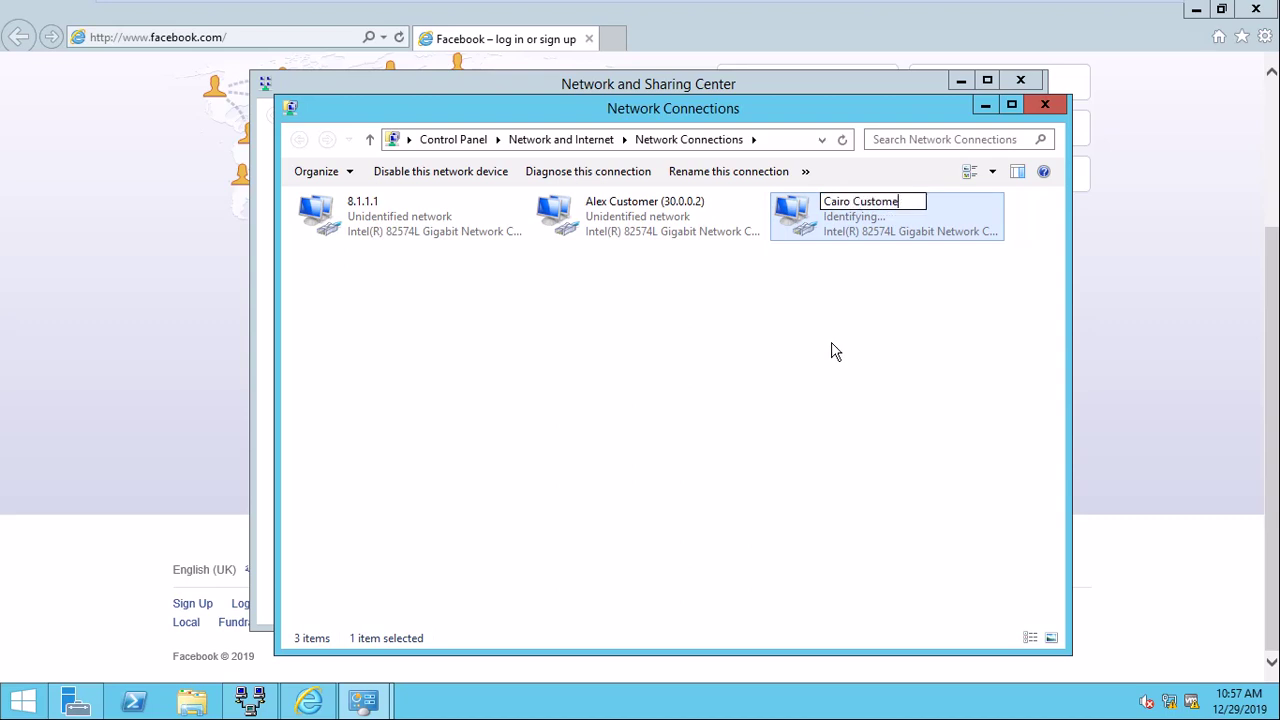
{"action": "type", "text": "r (40.0.0.2"}
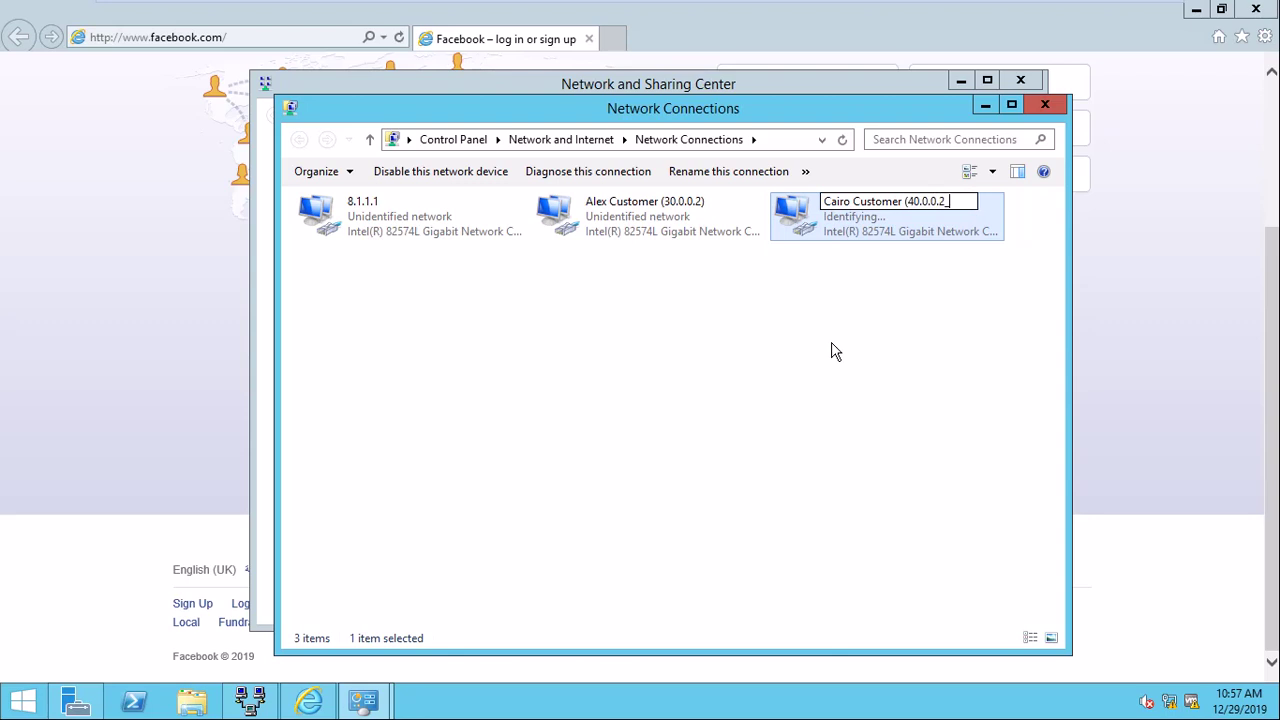
{"action": "left_click", "coordinate": [857, 371]}
Assign the Cairo Customer connection the static IPv4 address 40.0.0.2 with its default subnet mask, and close the network windows
{"action": "double_click", "coordinate": [831, 214]}
{"action": "left_click", "coordinate": [535, 505]}
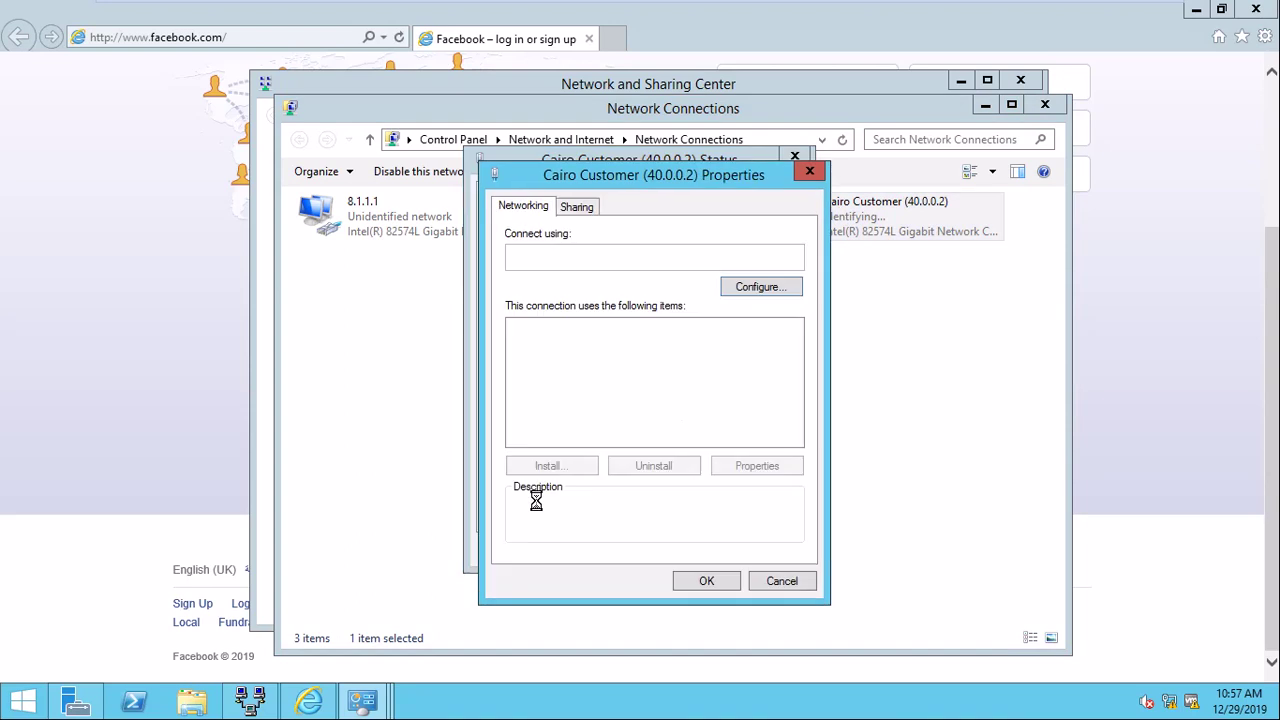
{"action": "double_click", "coordinate": [646, 447]}
{"action": "left_click", "coordinate": [632, 382]}
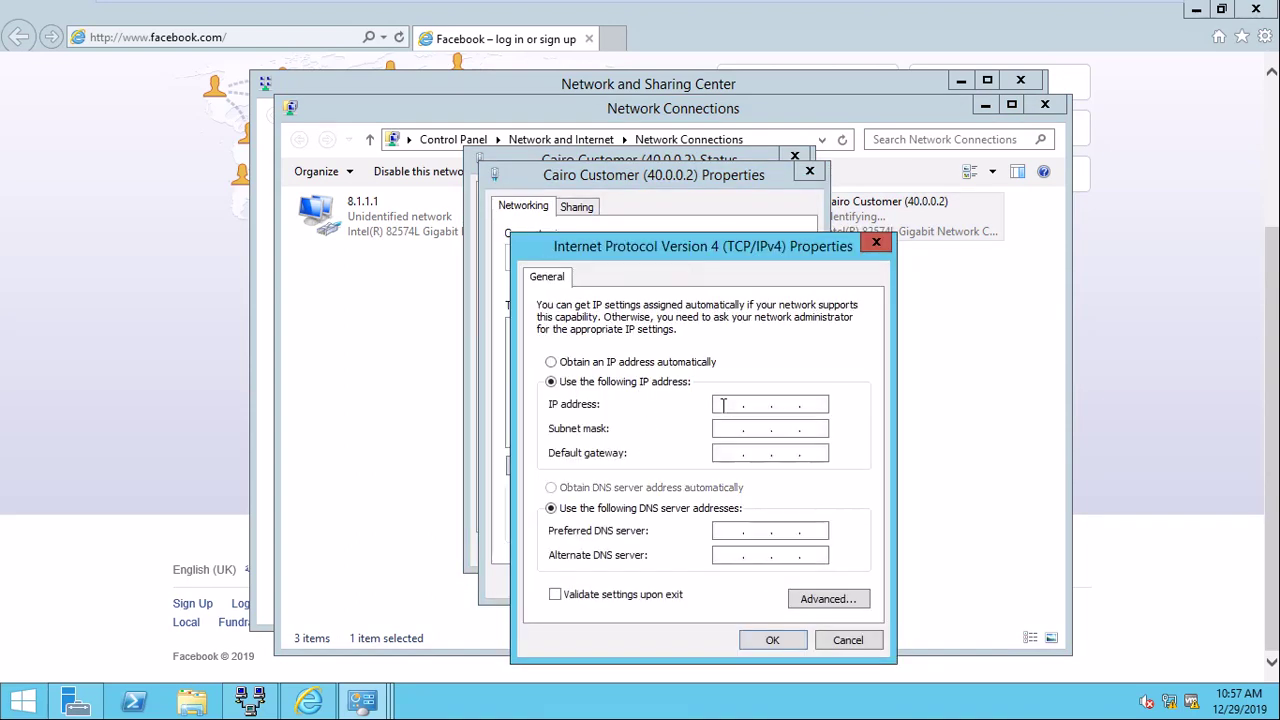
{"action": "type", "text": "40.0.0.2"}
{"action": "key", "text": "Tab"}
{"action": "left_click", "coordinate": [774, 640]}
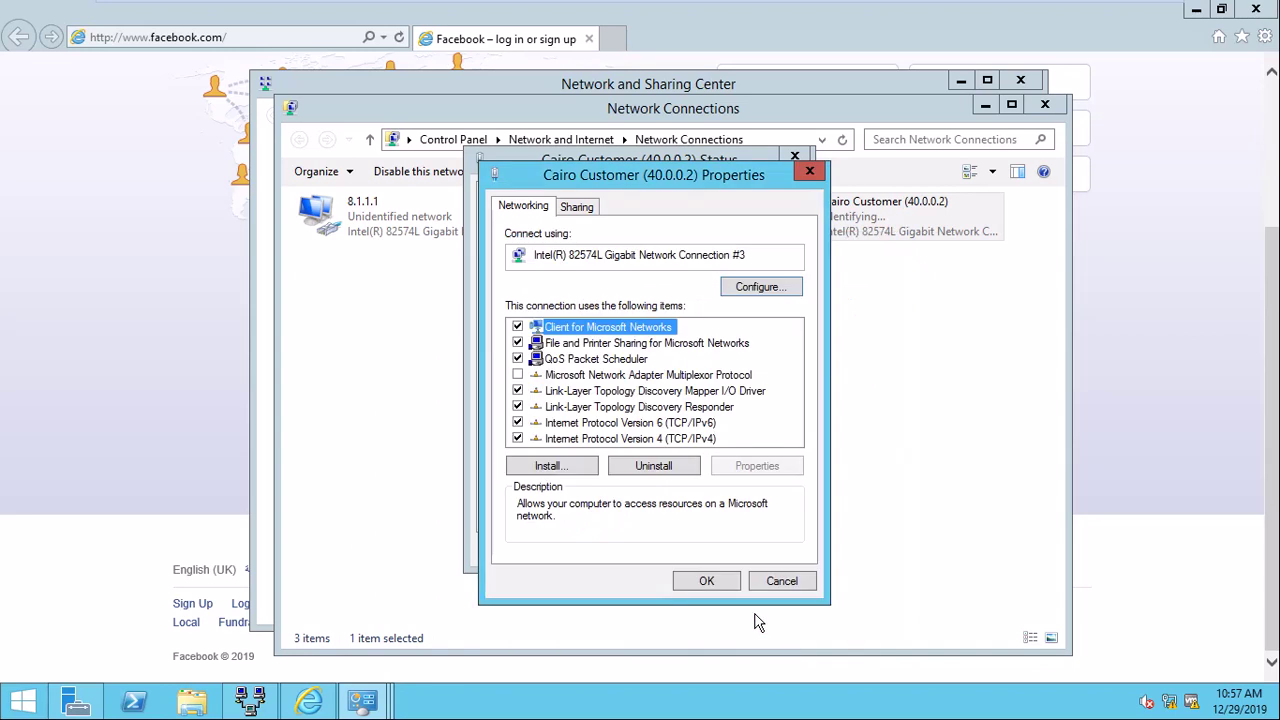
{"action": "left_click", "coordinate": [708, 580]}
{"action": "left_click", "coordinate": [765, 556]}
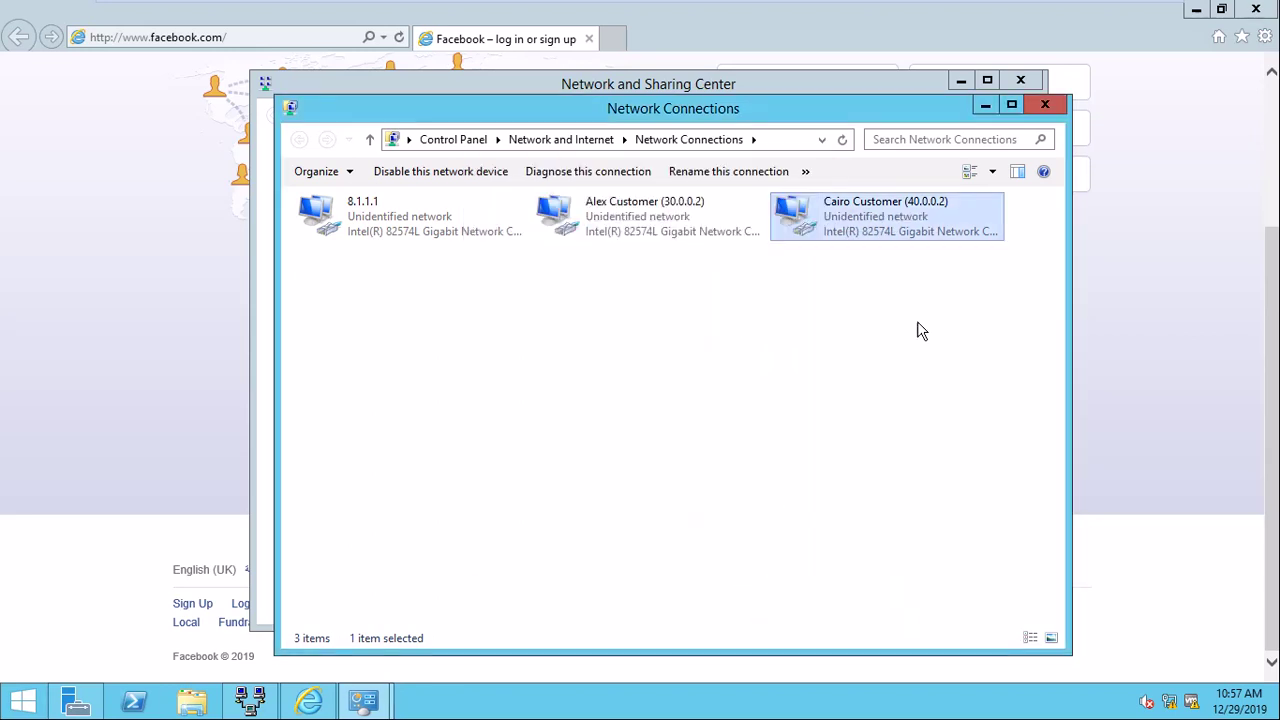
{"action": "left_click", "coordinate": [1041, 106]}
{"action": "left_click", "coordinate": [1020, 80]}
Switch to the R2 virtual machine and ping 40.0.0.2 and 8.8.8.8 from a command prompt
{"action": "mouse_move", "coordinate": [836, 14]}
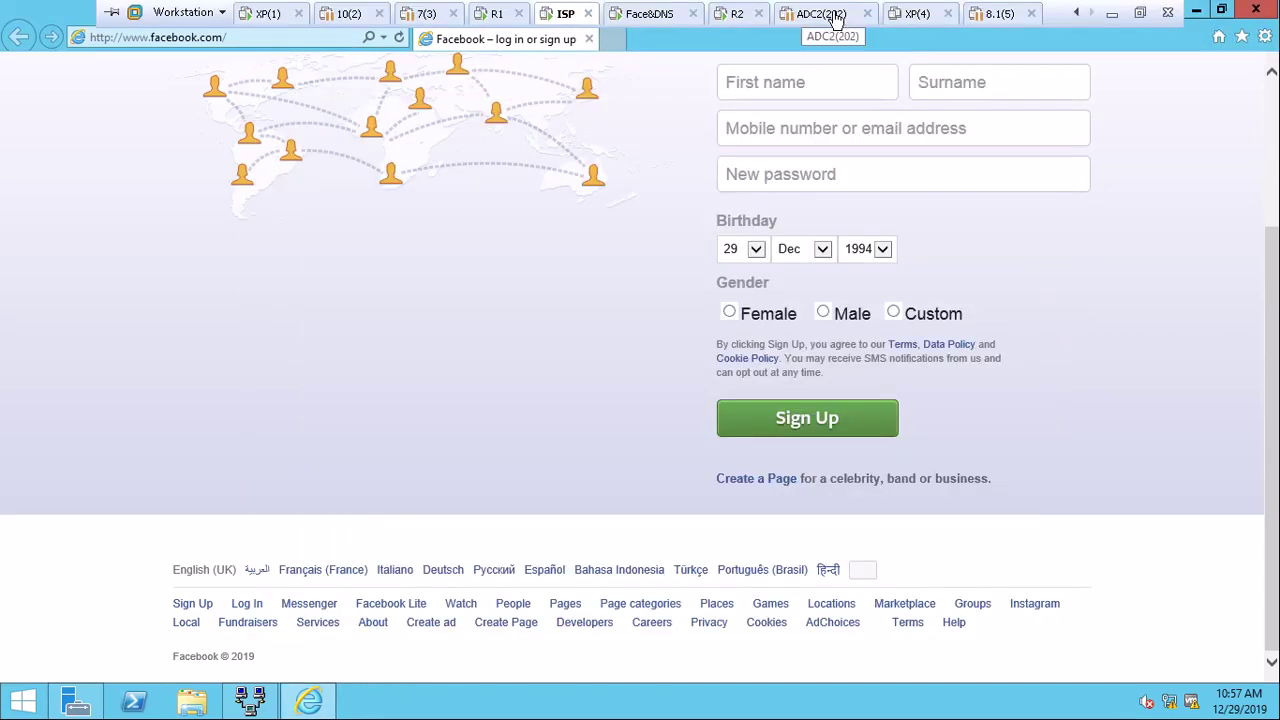
{"action": "left_click", "coordinate": [736, 14]}
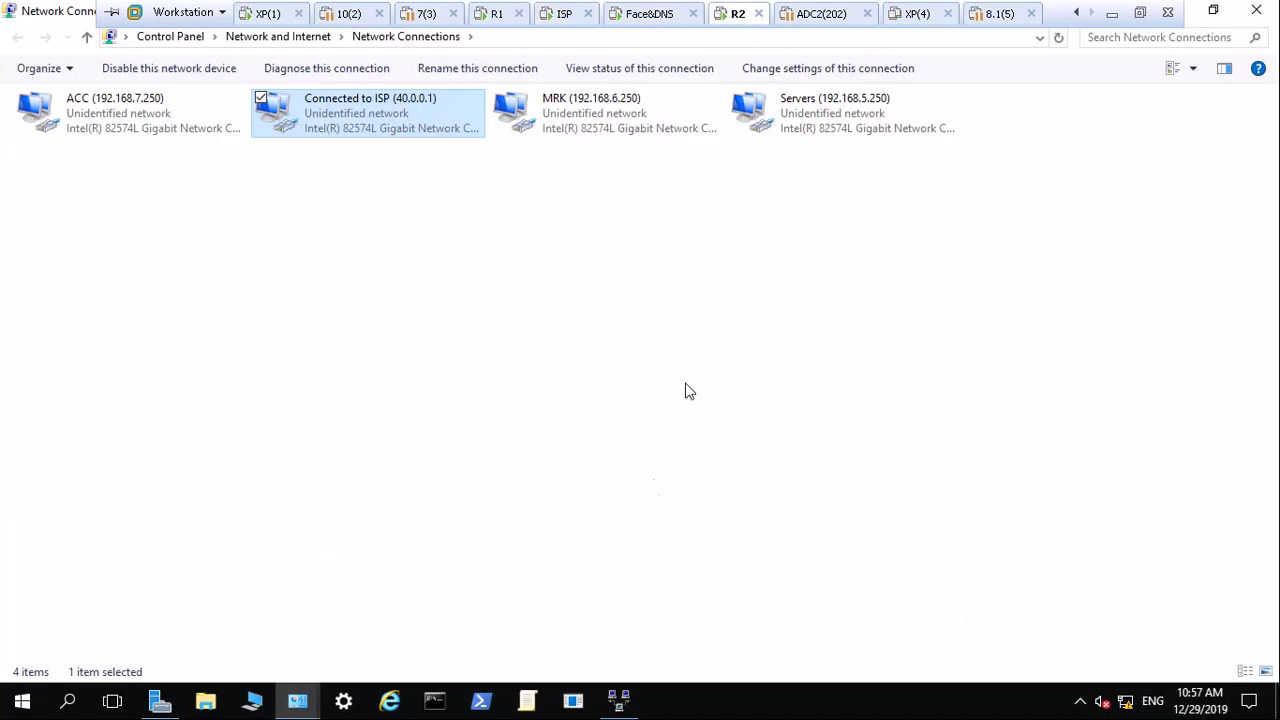
{"action": "left_click", "coordinate": [629, 597]}
{"action": "left_click", "coordinate": [437, 702]}
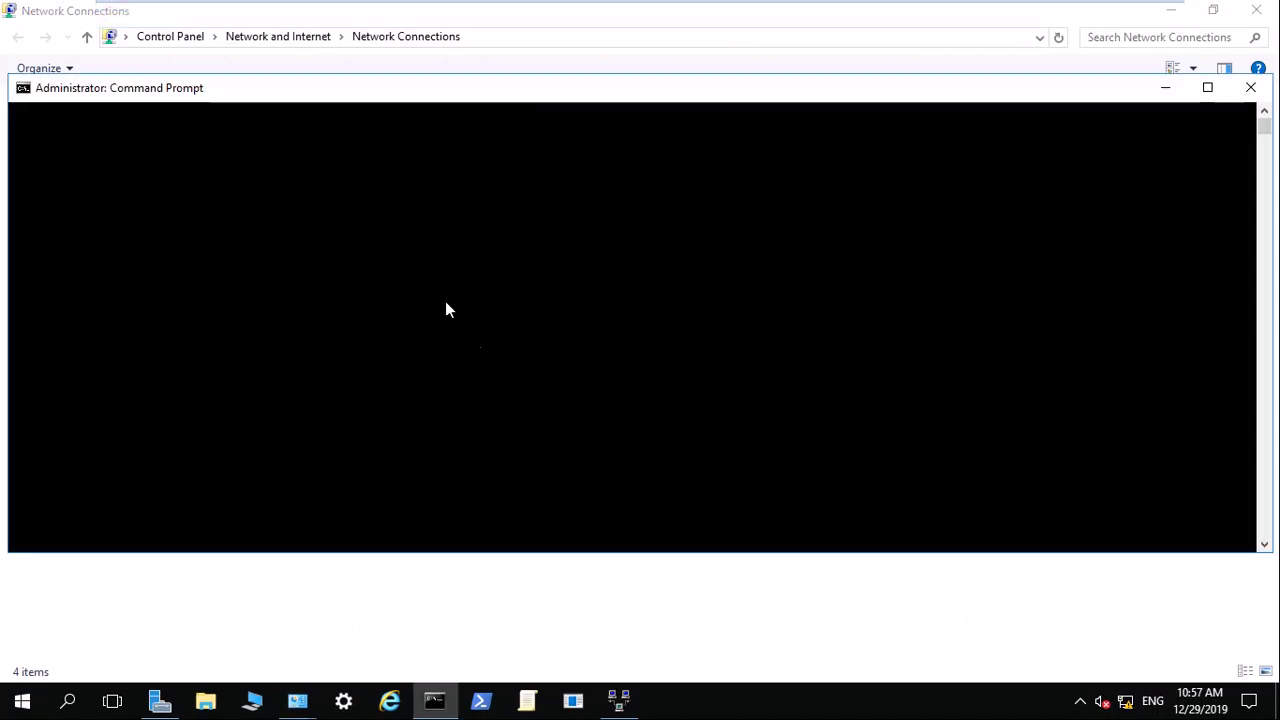
{"action": "type", "text": "ping 40.0.0.2"}
{"action": "key", "text": "Return"}
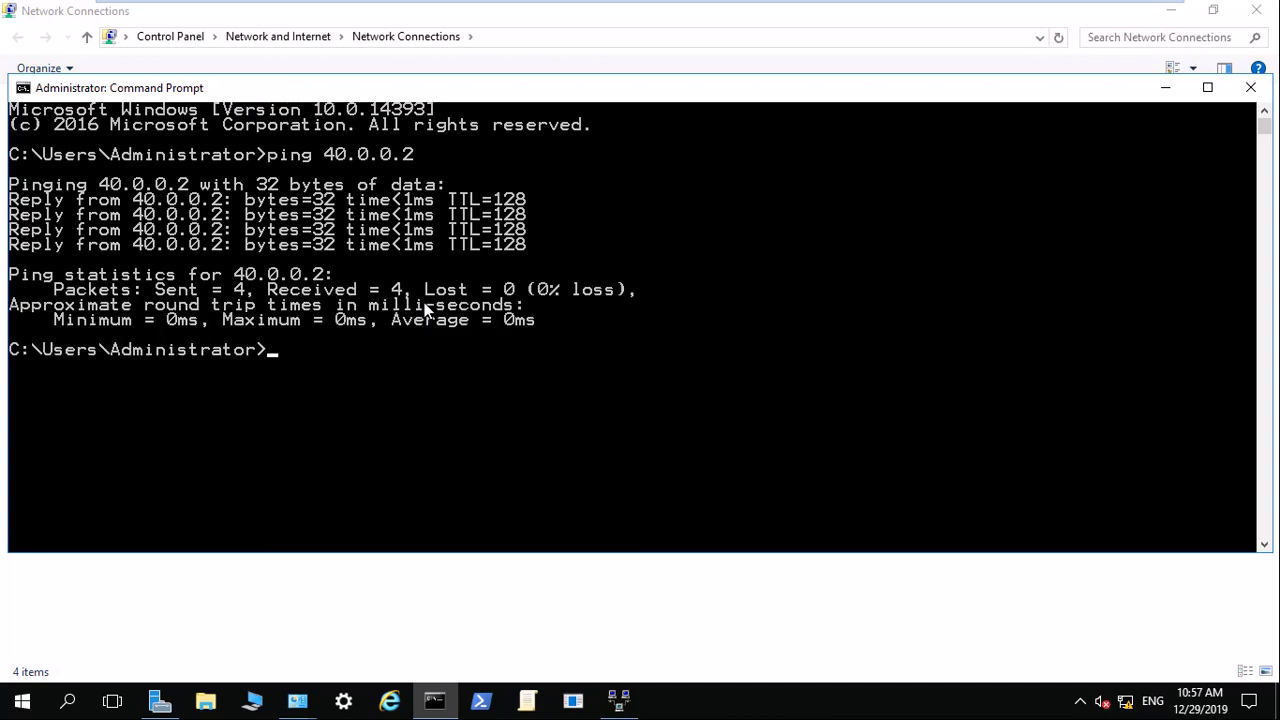
{"action": "type", "text": "ping 8.8.8.8"}
{"action": "key", "text": "Return"}
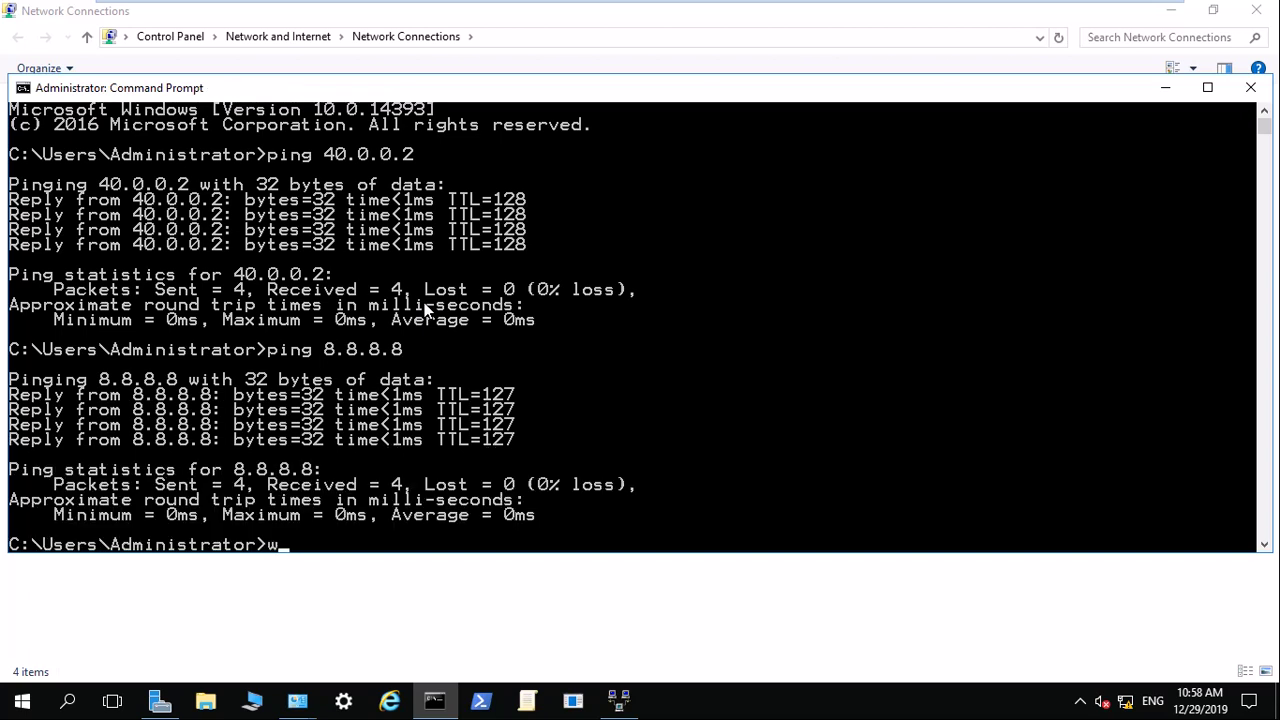
{"action": "key", "text": "Up"}
{"action": "key", "text": "BackSpace"}
{"action": "key", "text": "BackSpace"}
{"action": "key", "text": "BackSpace"}
{"action": "type", "text": "www.facebook.com"}
{"action": "key", "text": "Return"}
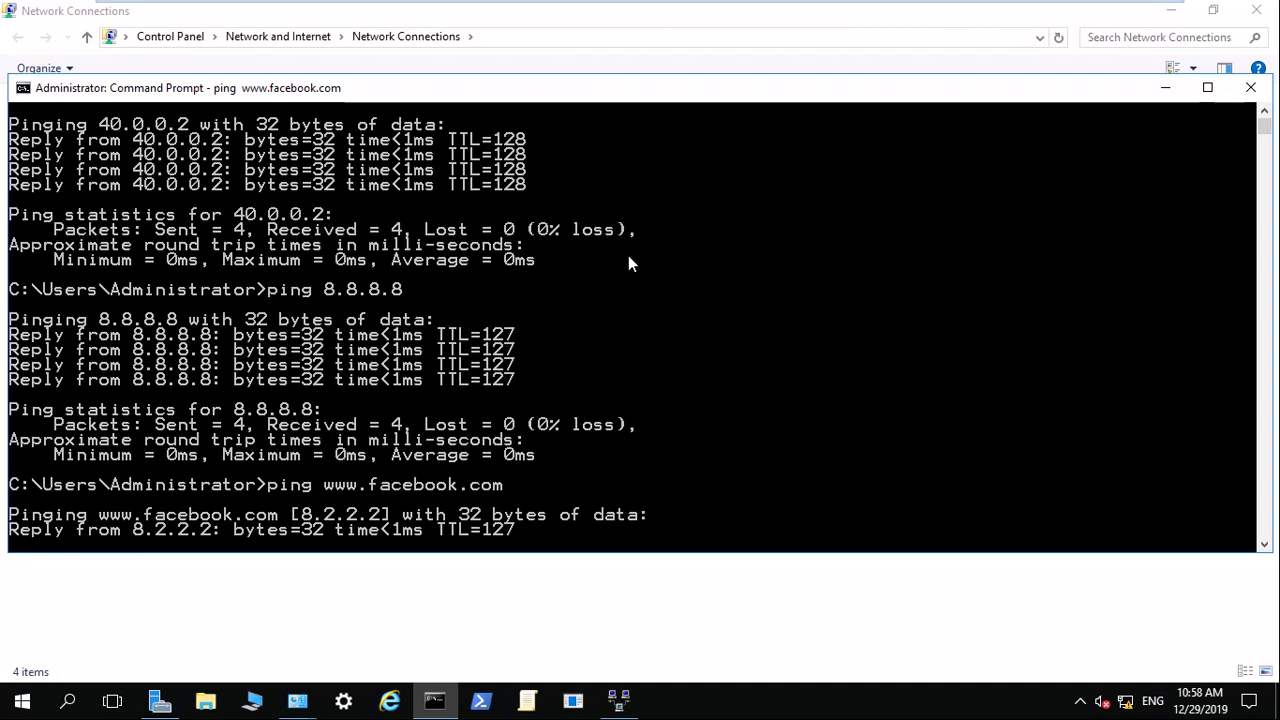
{"action": "left_click", "coordinate": [1251, 88]}
Review the Cairo site's networks in the Packet Tracer topology, and return to the ISP virtual machine in VMware Workstation
{"action": "left_click", "coordinate": [1109, 17]}
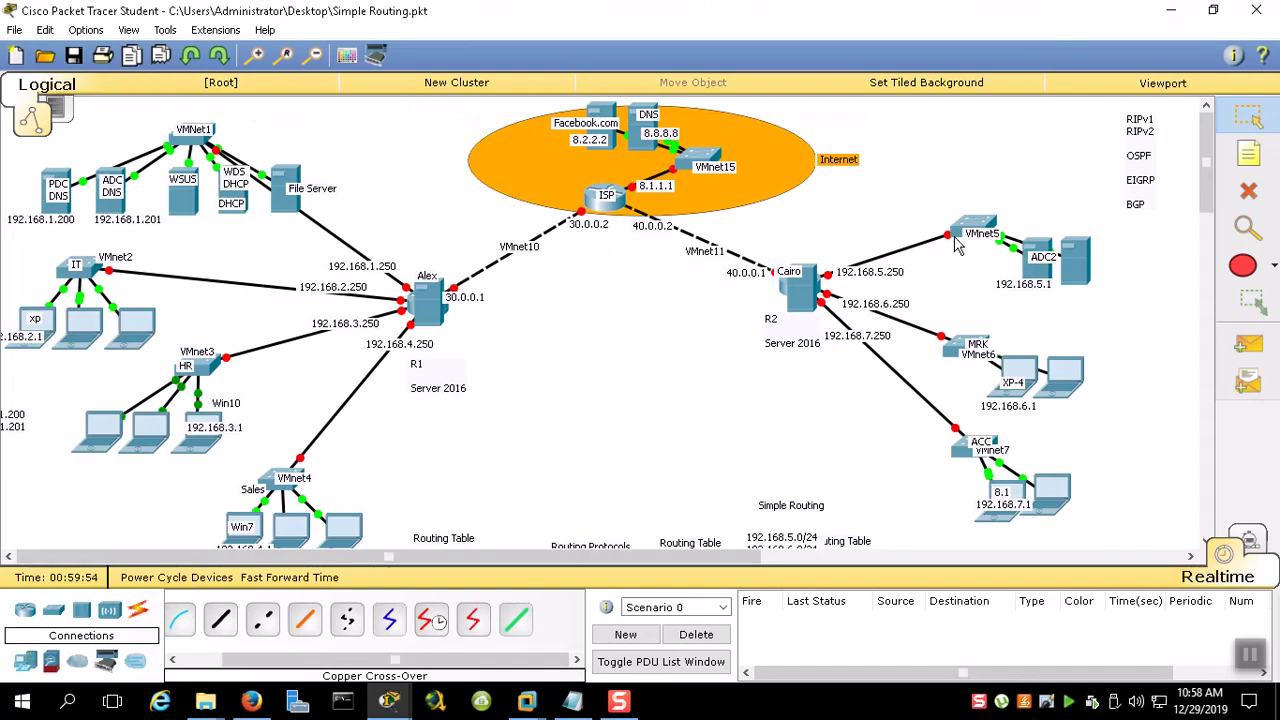
{"action": "left_click_drag", "start_coordinate": [1075, 166], "coordinate": [916, 524]}
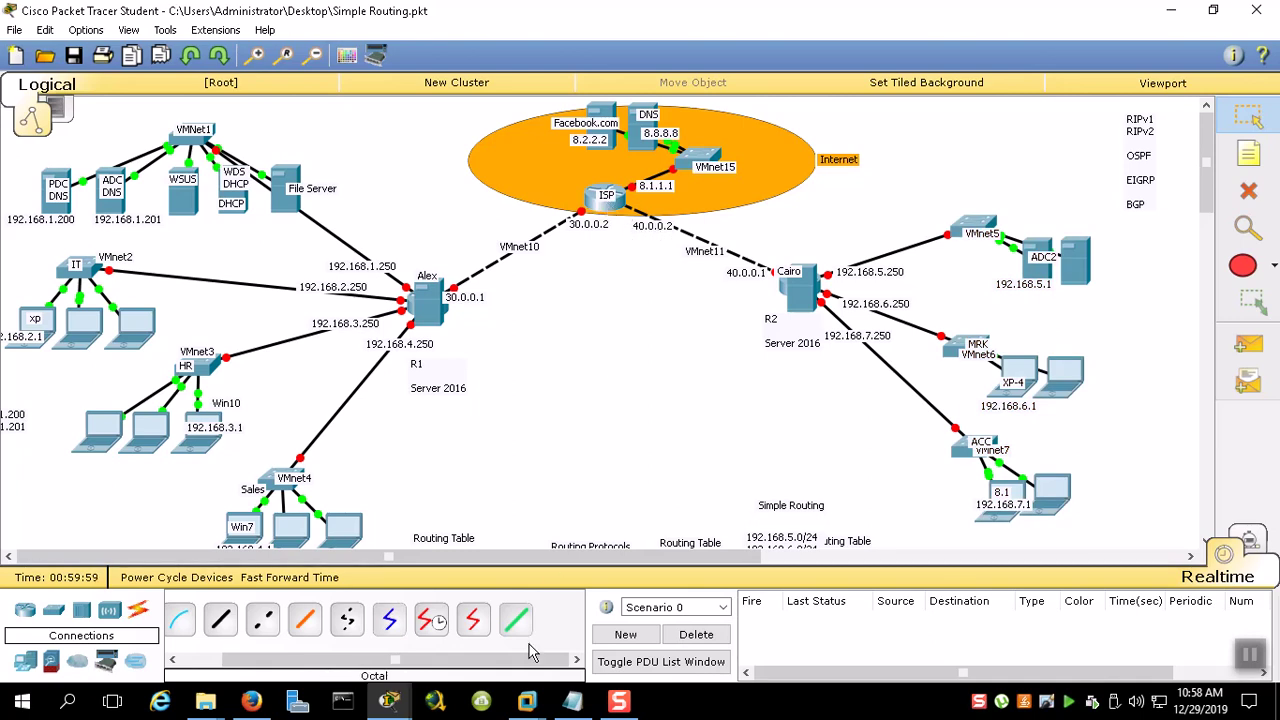
{"action": "left_click", "coordinate": [526, 700]}
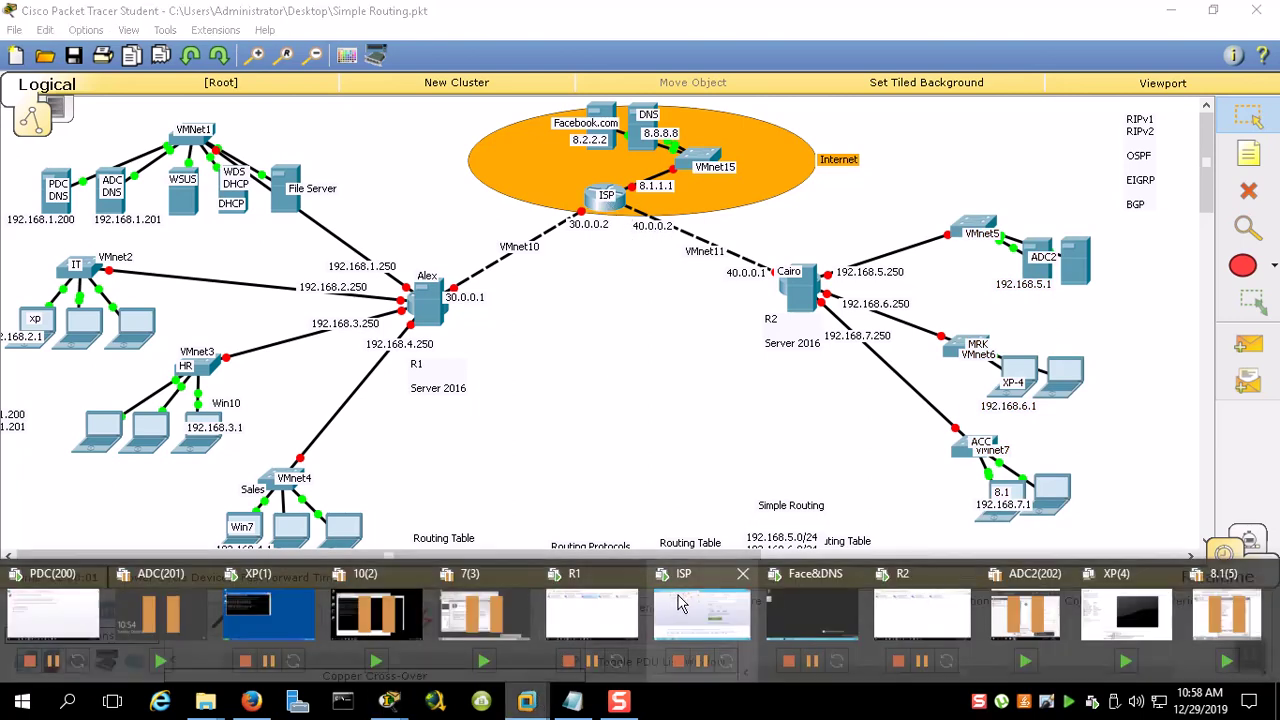
{"action": "left_click", "coordinate": [678, 603]}
Close the ISP server's browser and restart its Routing and Remote Access service
{"action": "mouse_move", "coordinate": [754, 15]}
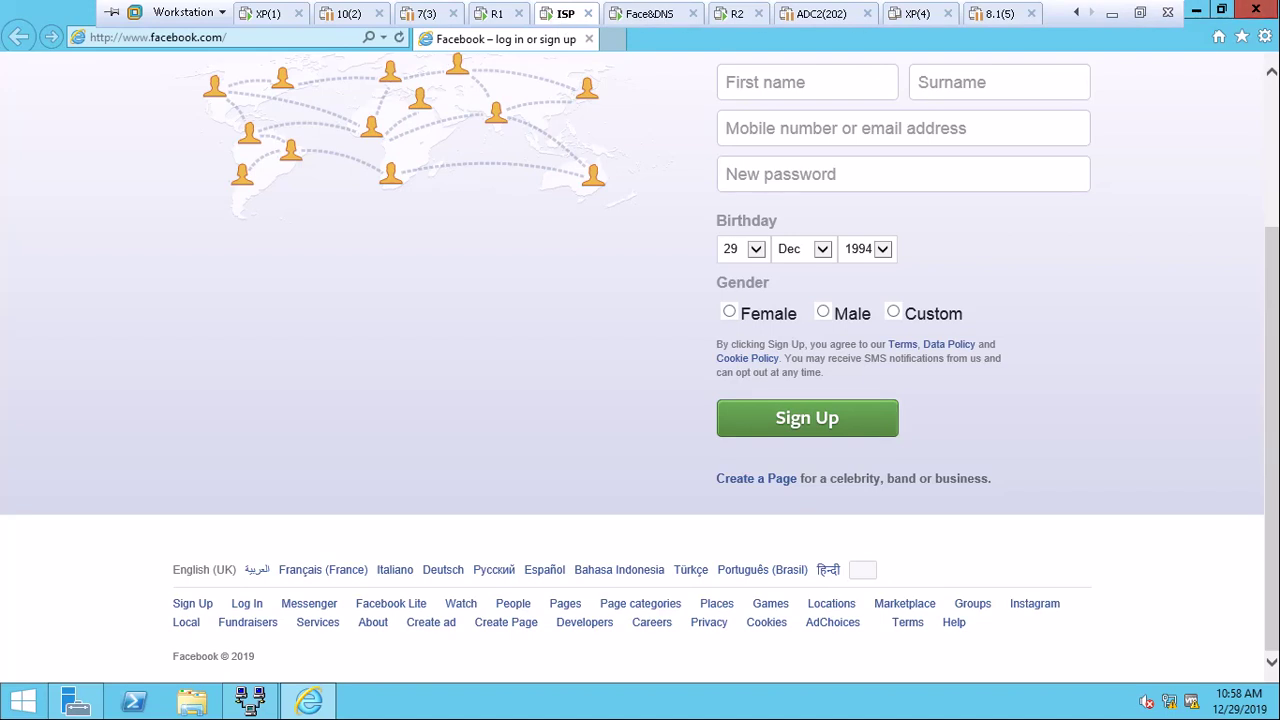
{"action": "key", "text": "alt+F4"}
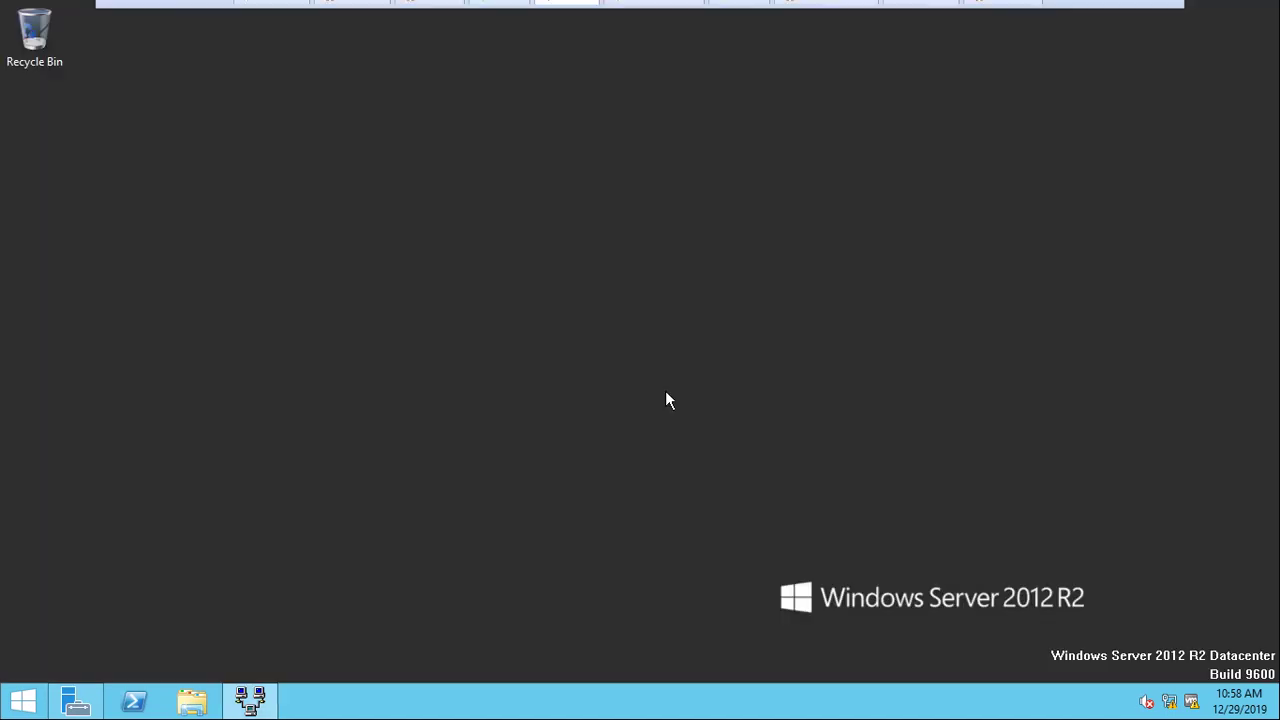
{"action": "right_click", "coordinate": [1190, 698]}
{"action": "left_click", "coordinate": [1175, 695]}
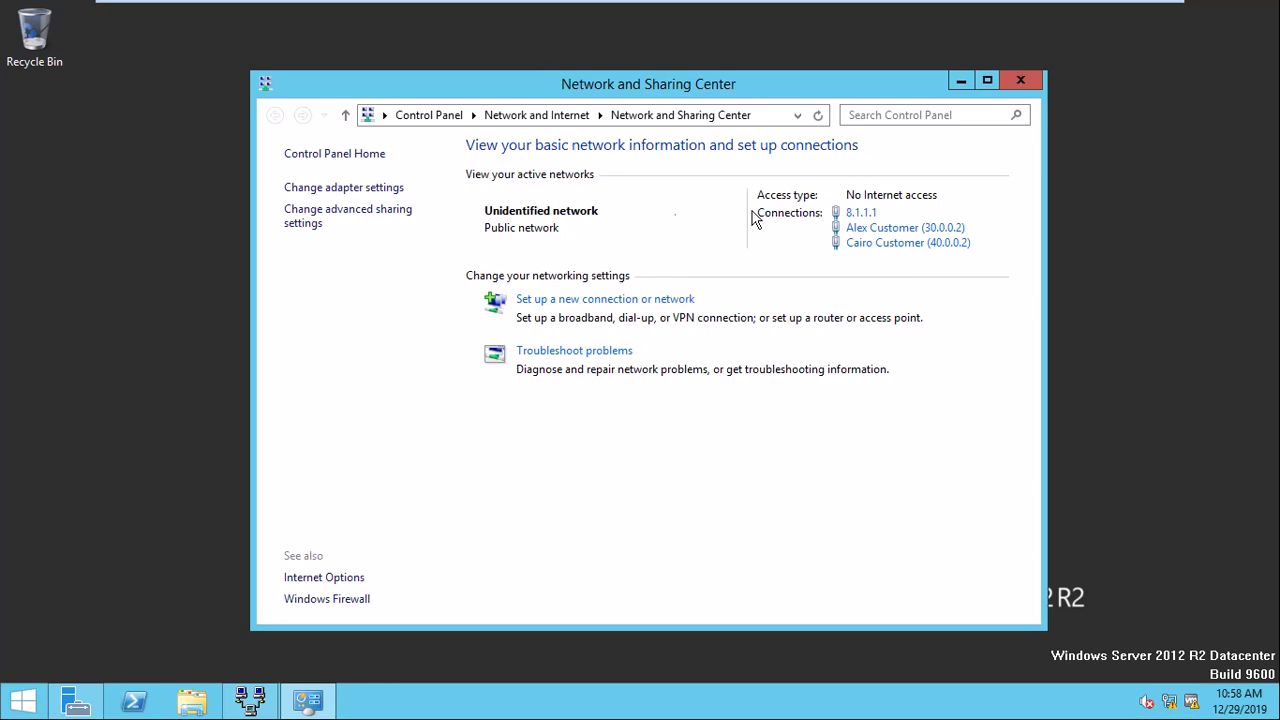
{"action": "left_click", "coordinate": [250, 700]}
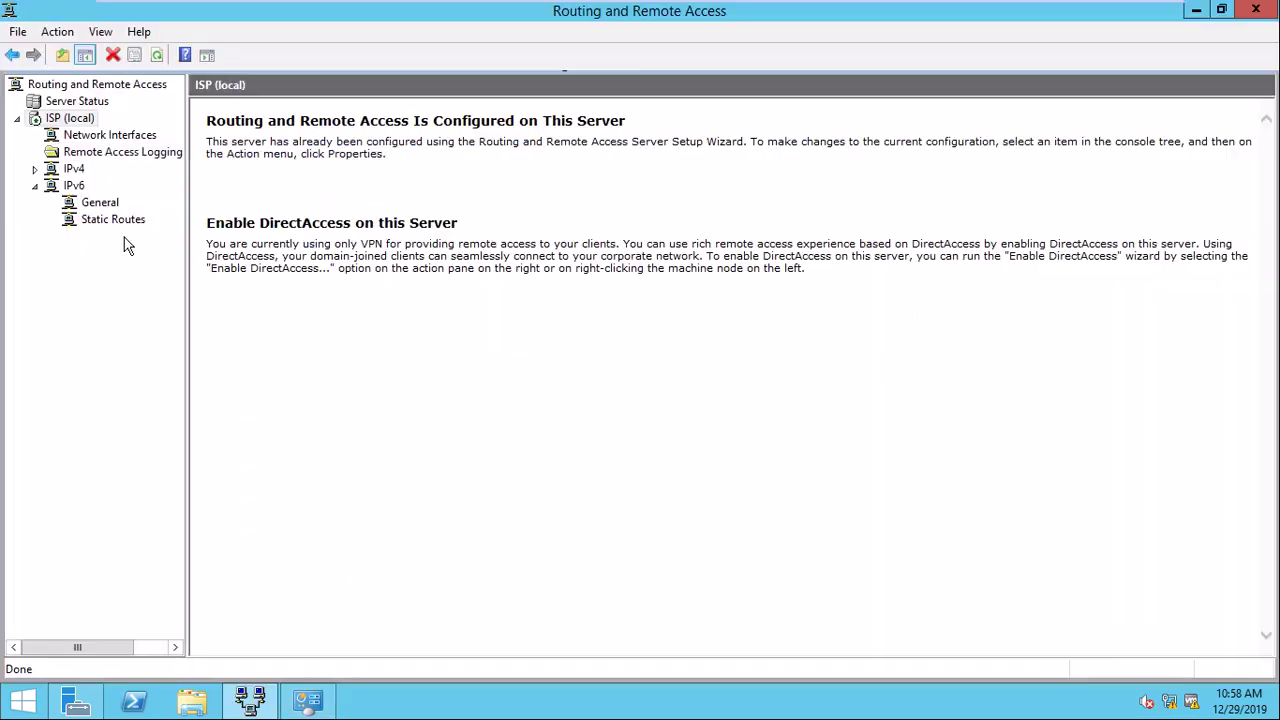
{"action": "right_click", "coordinate": [70, 118]}
{"action": "mouse_move", "coordinate": [158, 197]}
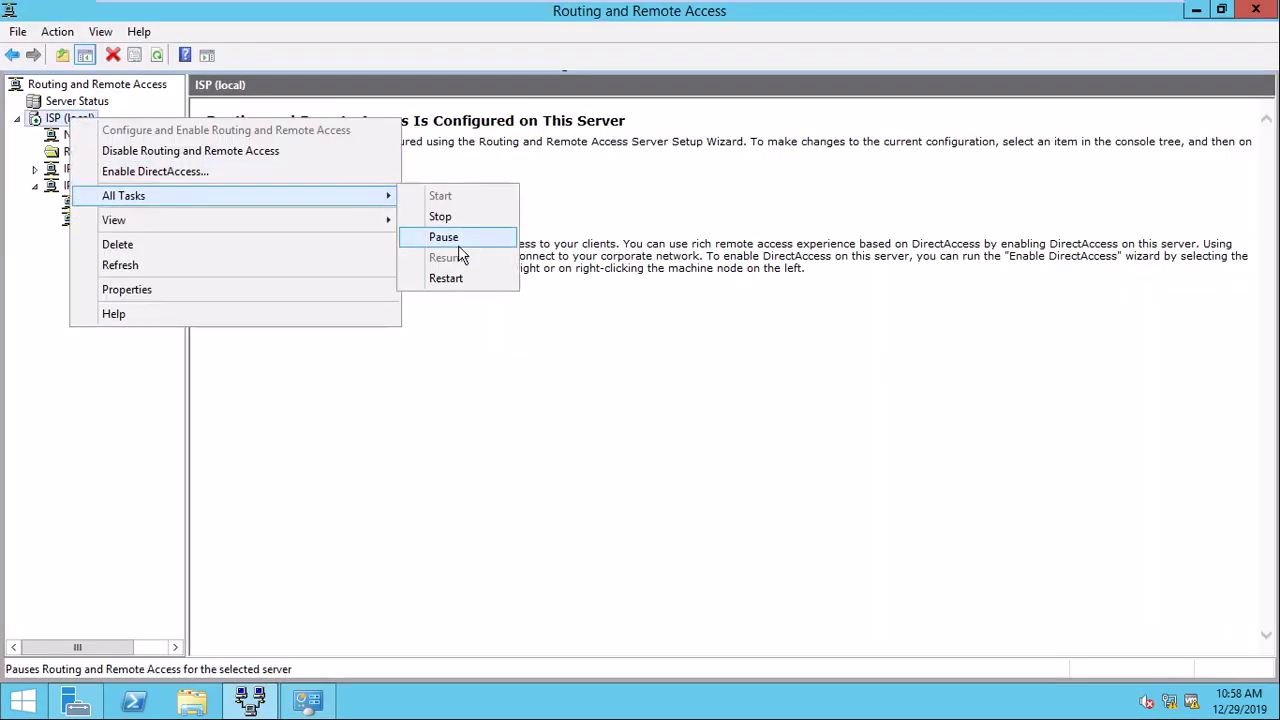
{"action": "left_click", "coordinate": [446, 278]}
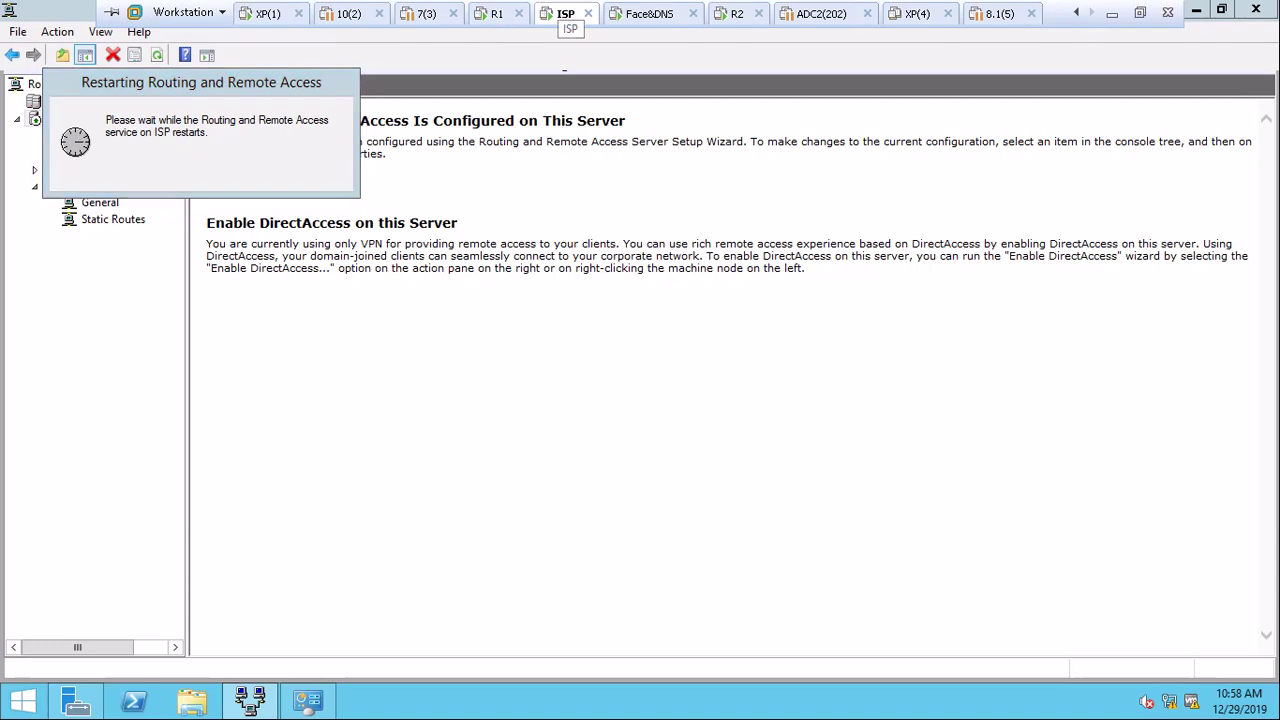
Open R2's Routing and Remote Access console and refresh the IPv4 General interface list
{"action": "left_click", "coordinate": [736, 16]}
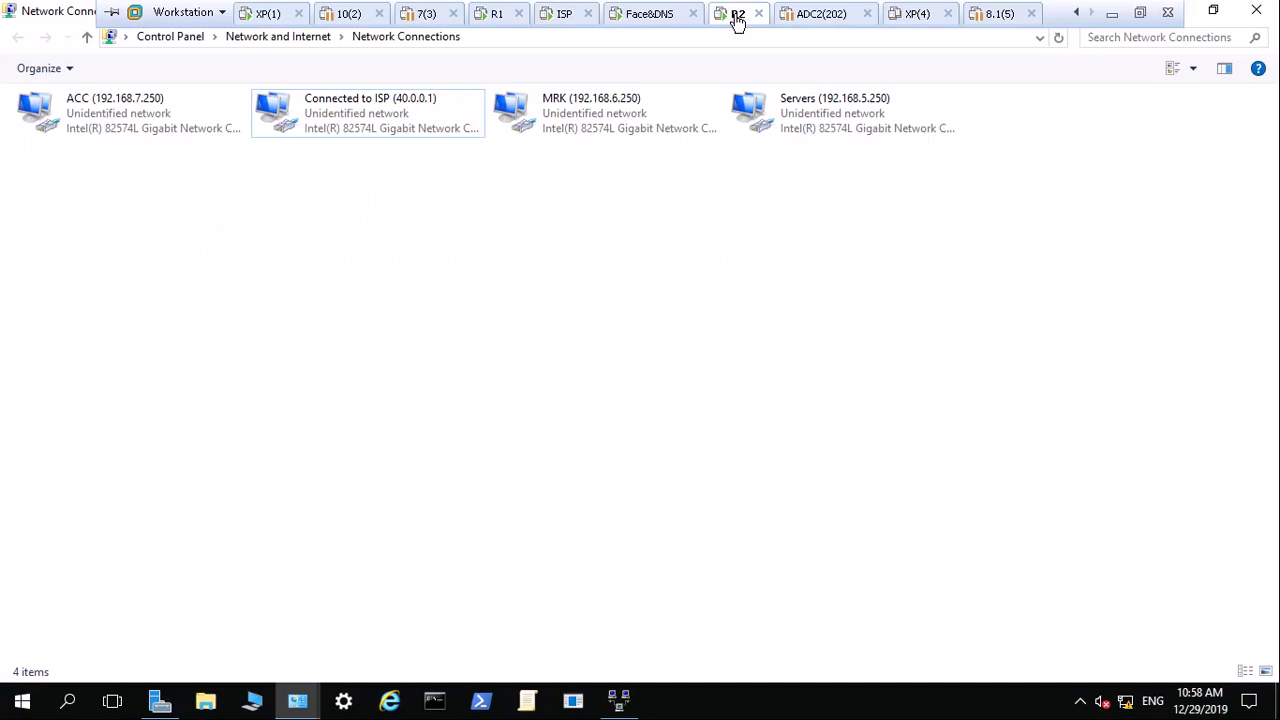
{"action": "left_click", "coordinate": [1256, 10]}
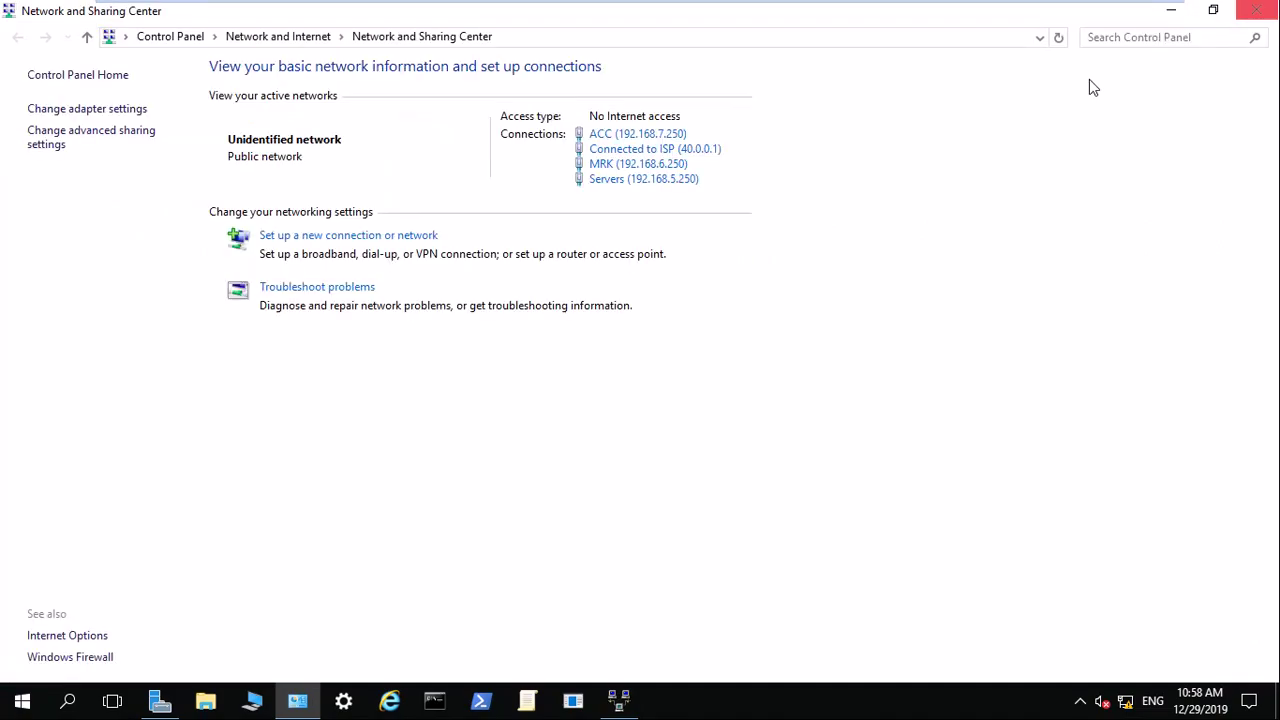
{"action": "left_click", "coordinate": [620, 700]}
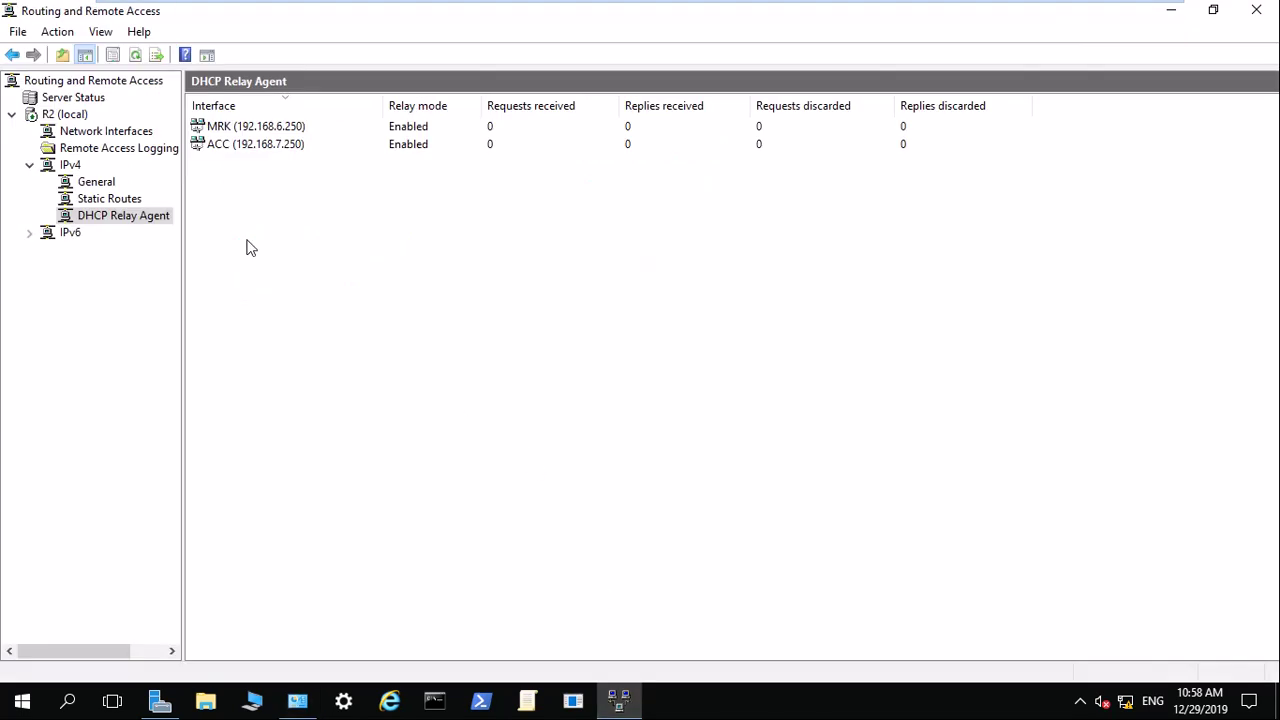
{"action": "left_click", "coordinate": [97, 185]}
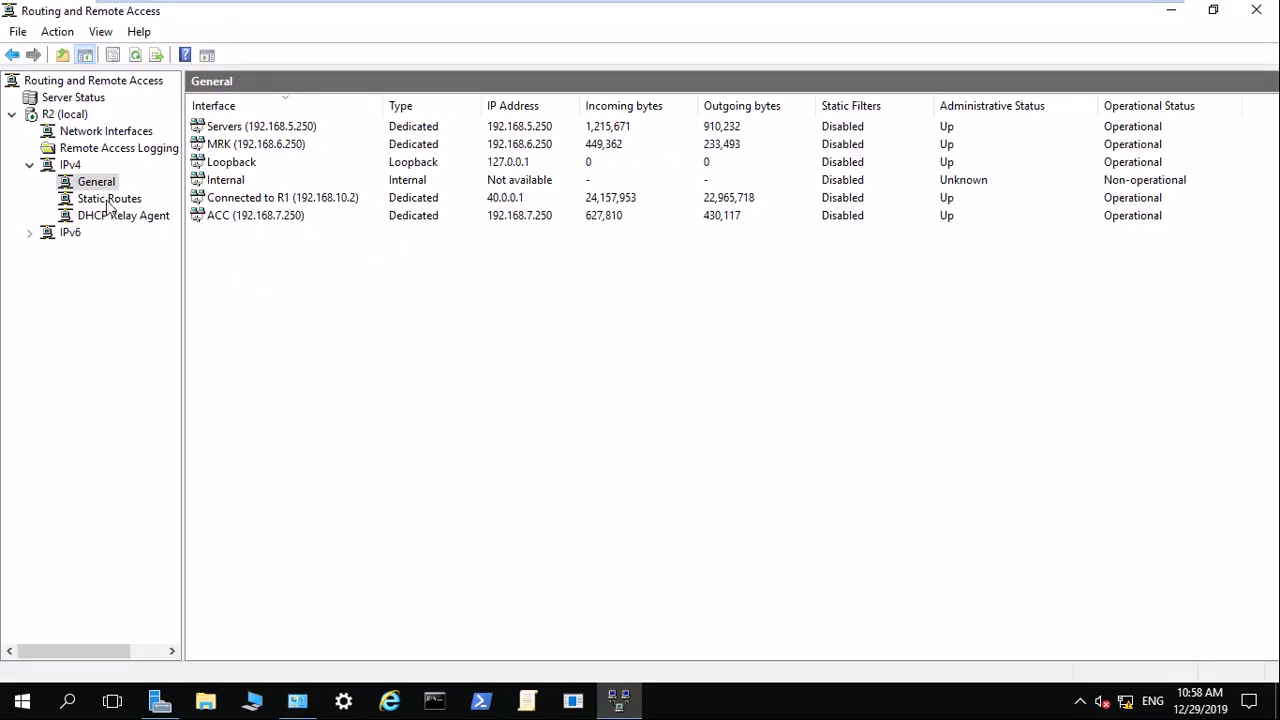
{"action": "left_click", "coordinate": [108, 199]}
{"action": "left_click", "coordinate": [100, 183]}
{"action": "right_click", "coordinate": [255, 316]}
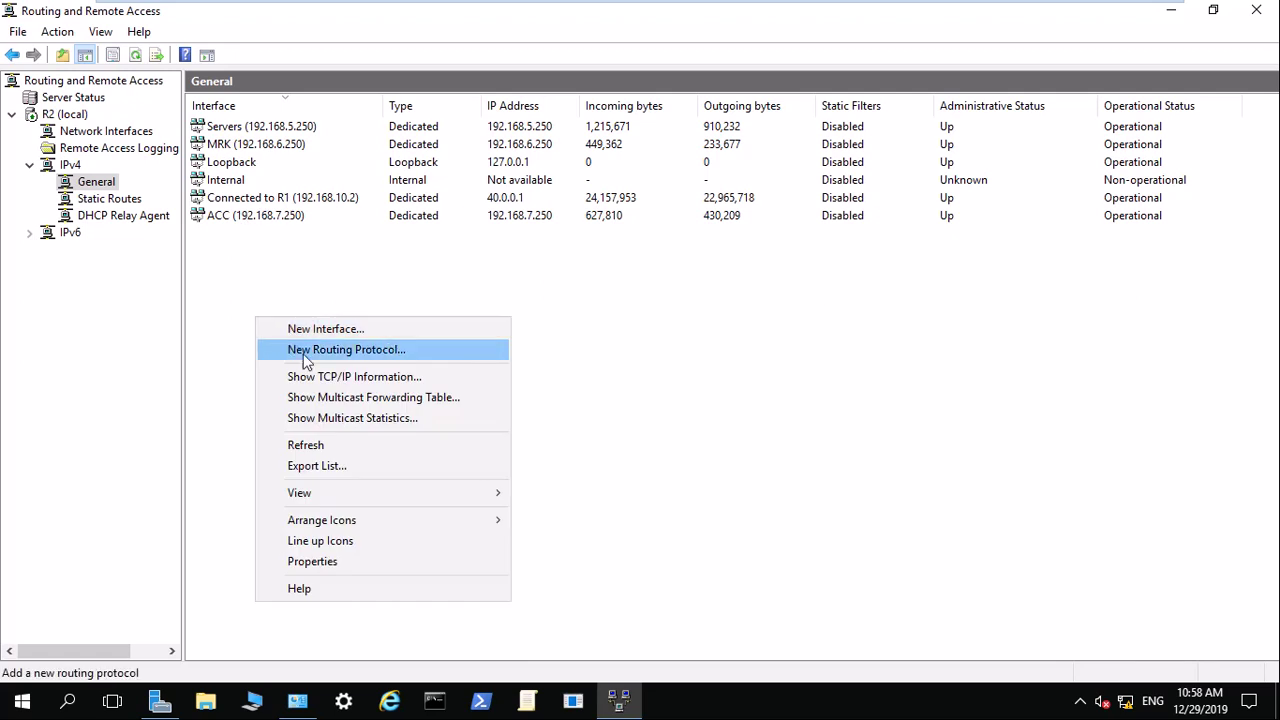
{"action": "left_click", "coordinate": [307, 447]}
Add NAT as a new routing protocol under R2's IPv4 node, and open its interface view
{"action": "mouse_move", "coordinate": [285, 3]}
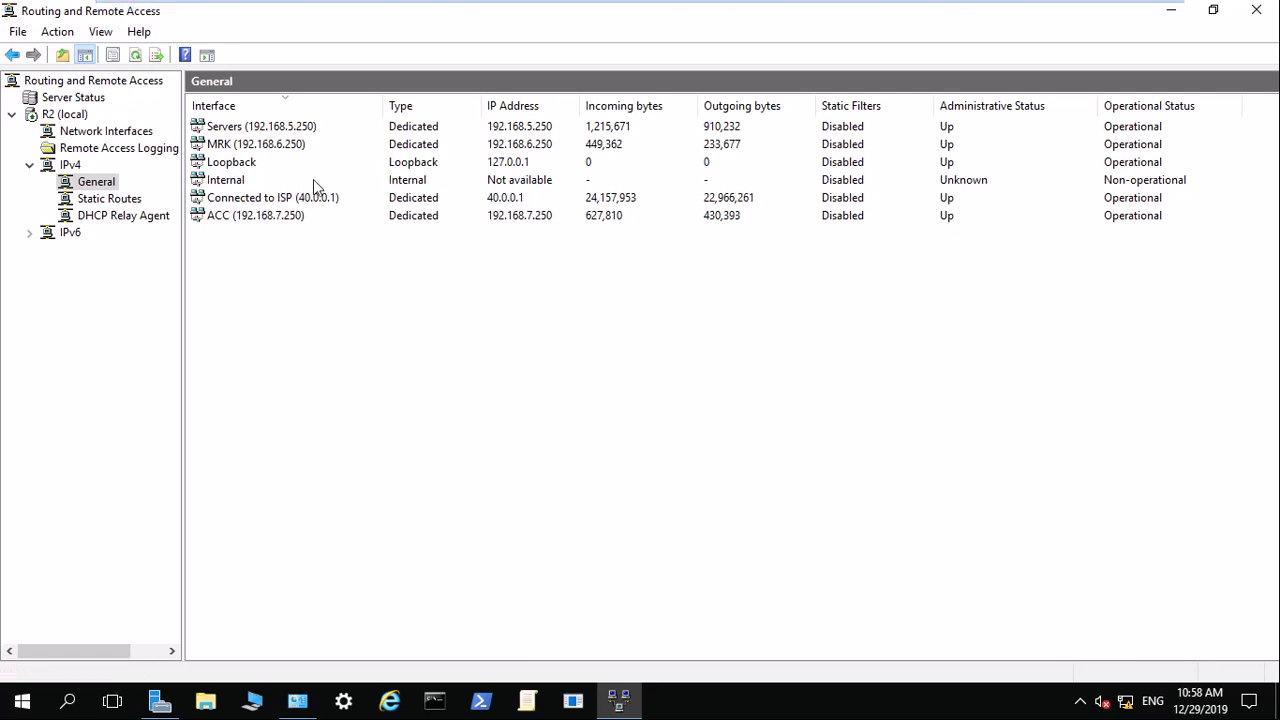
{"action": "right_click", "coordinate": [95, 189]}
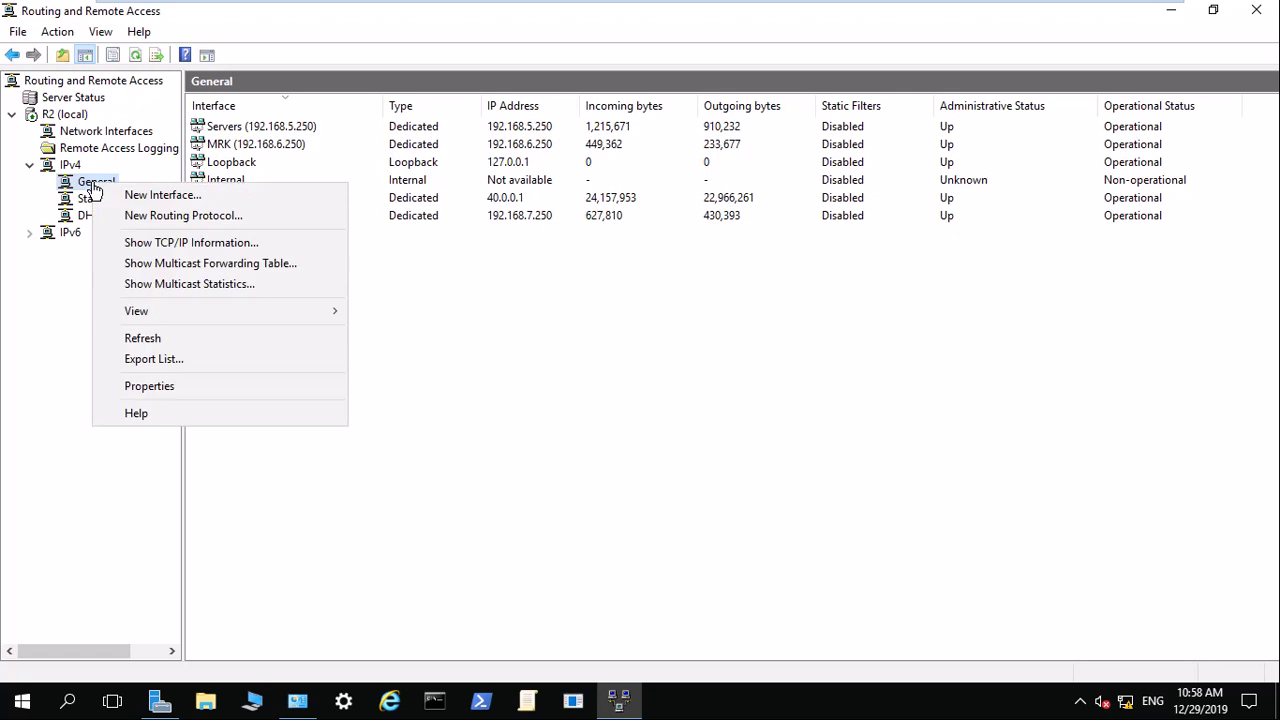
{"action": "mouse_move", "coordinate": [846, 14]}
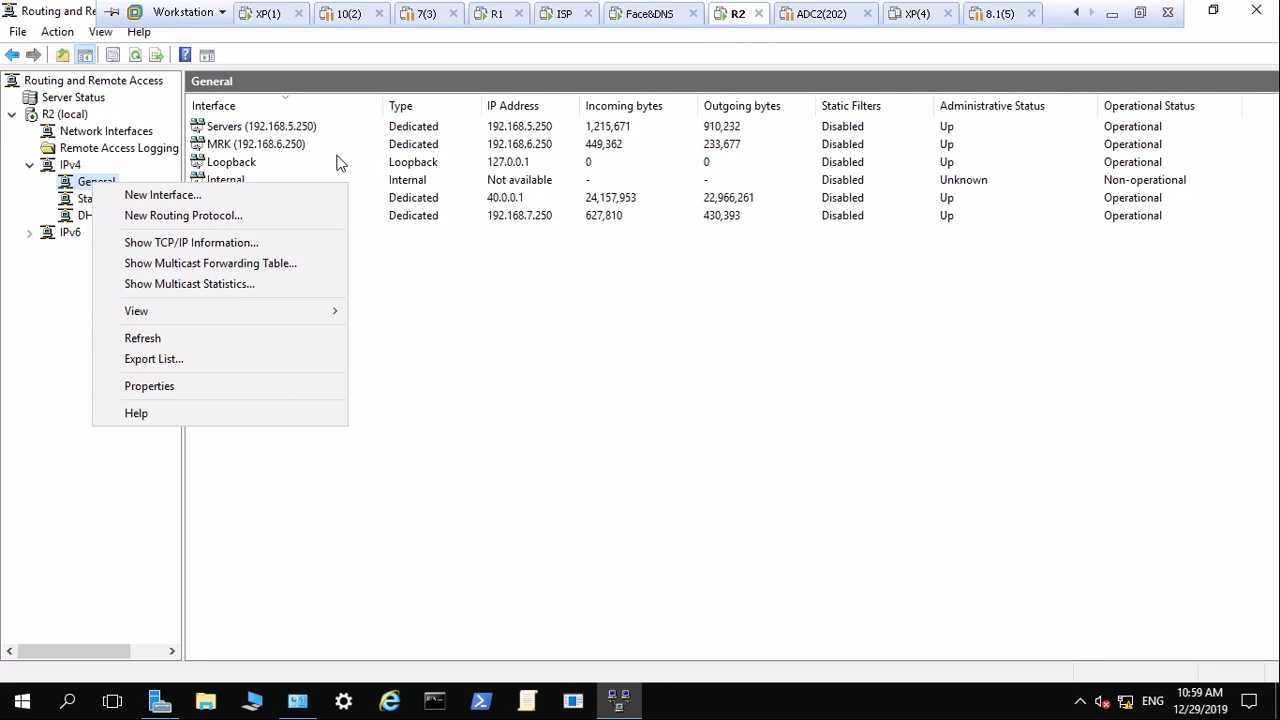
{"action": "left_click", "coordinate": [214, 218]}
{"action": "left_click", "coordinate": [503, 262]}
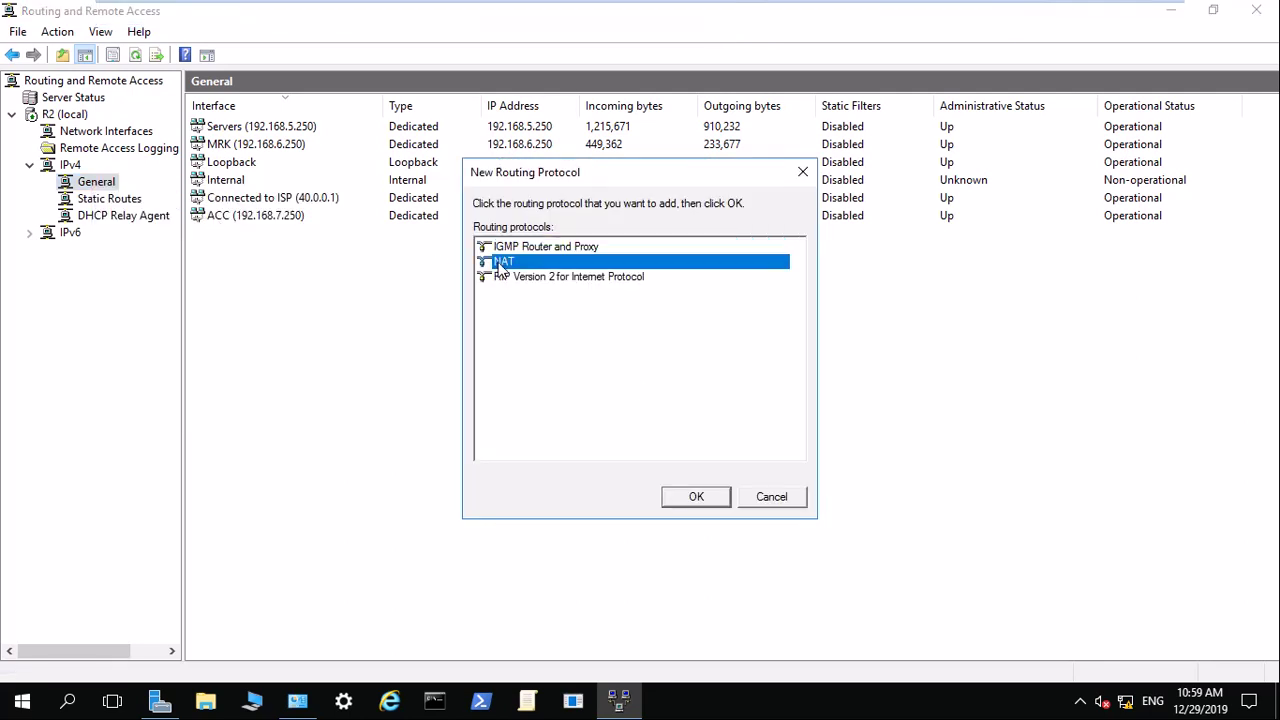
{"action": "left_click", "coordinate": [700, 499]}
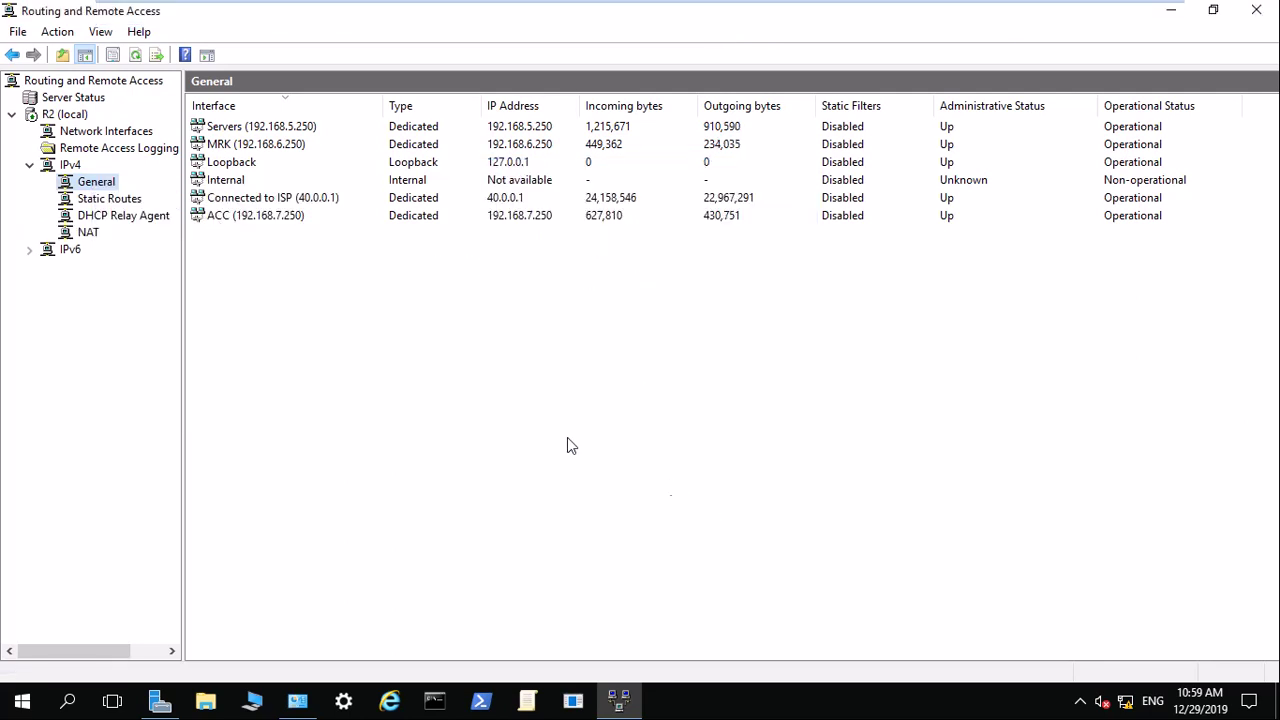
{"action": "left_click", "coordinate": [88, 233]}
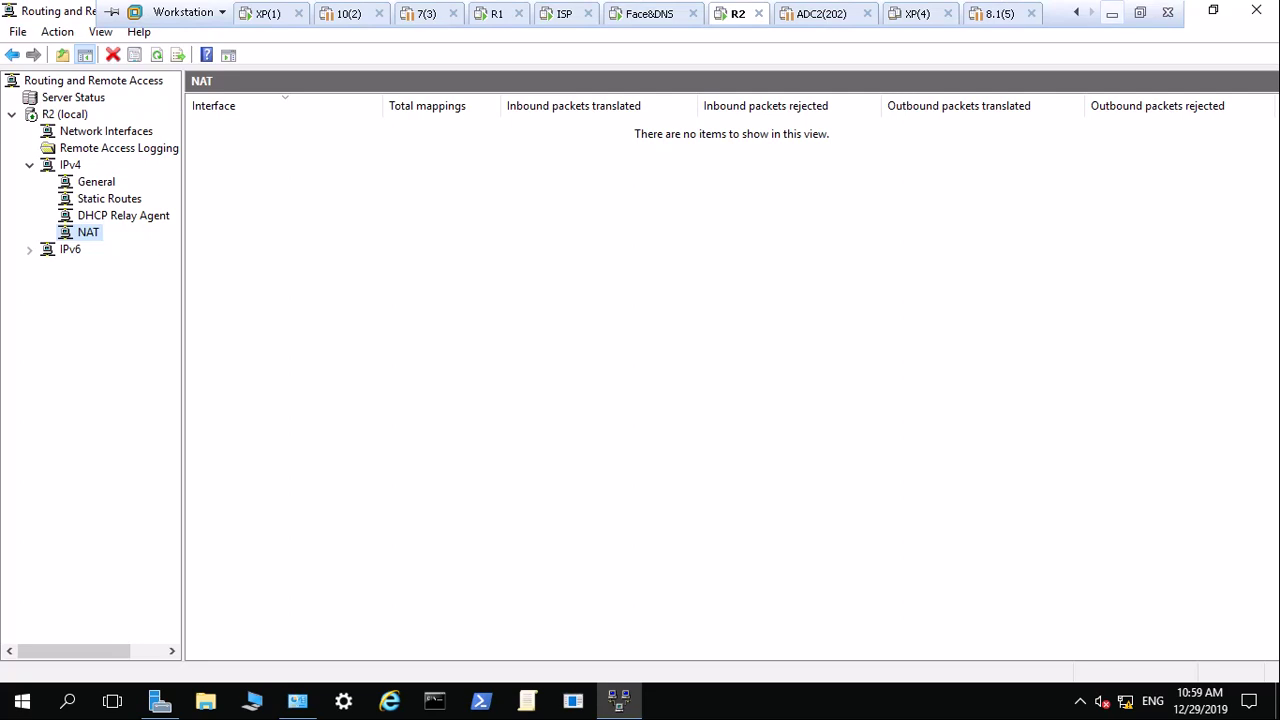
Examine R2's internal and ISP-facing links in the Packet Tracer topology, and return to the R2 virtual machine
{"action": "left_click", "coordinate": [1113, 12]}
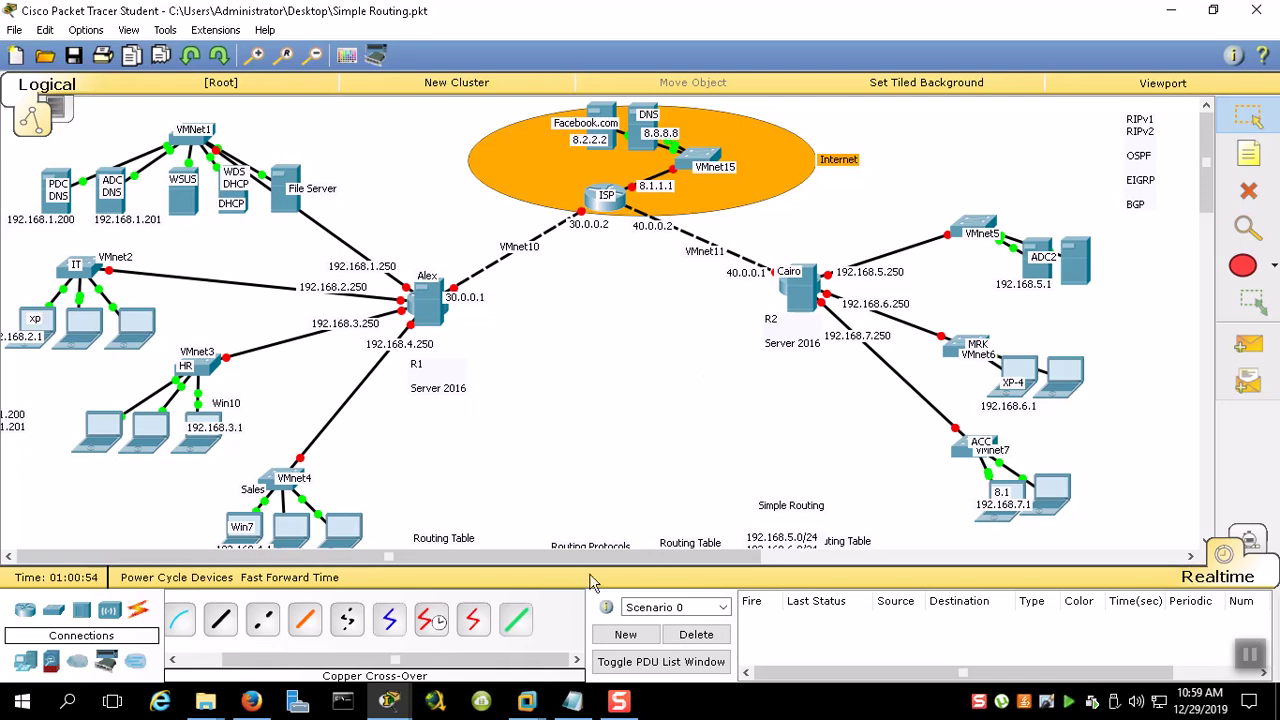
{"action": "mouse_move", "coordinate": [527, 700]}
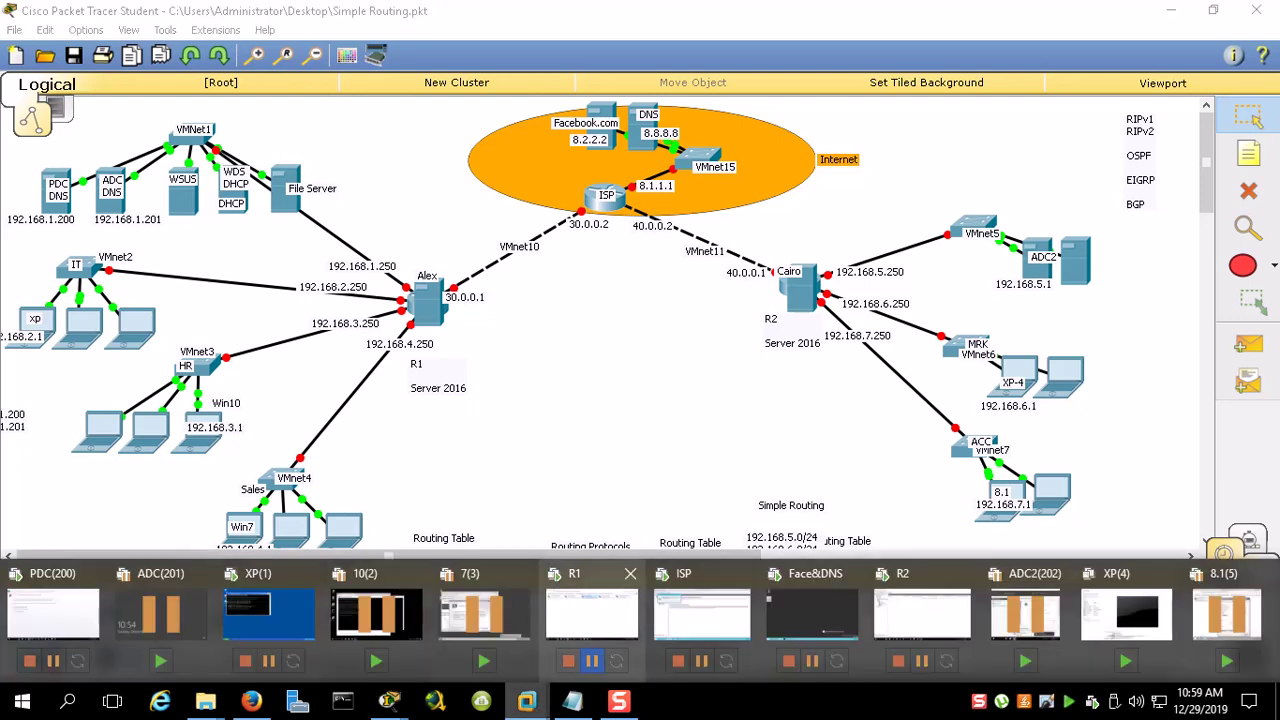
{"action": "left_click", "coordinate": [898, 607]}
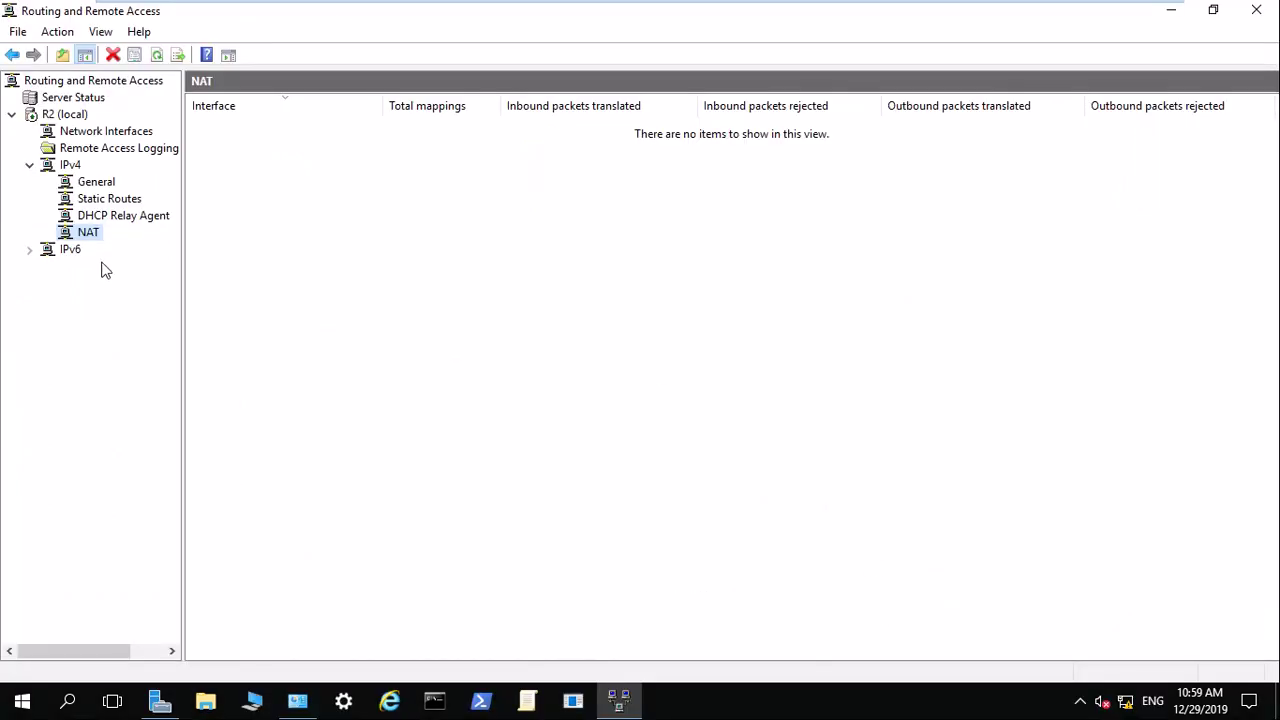
Add the Servers interface to NAT on R2 as a private interface connected to the private network
{"action": "right_click", "coordinate": [88, 233]}
{"action": "left_click", "coordinate": [135, 251]}
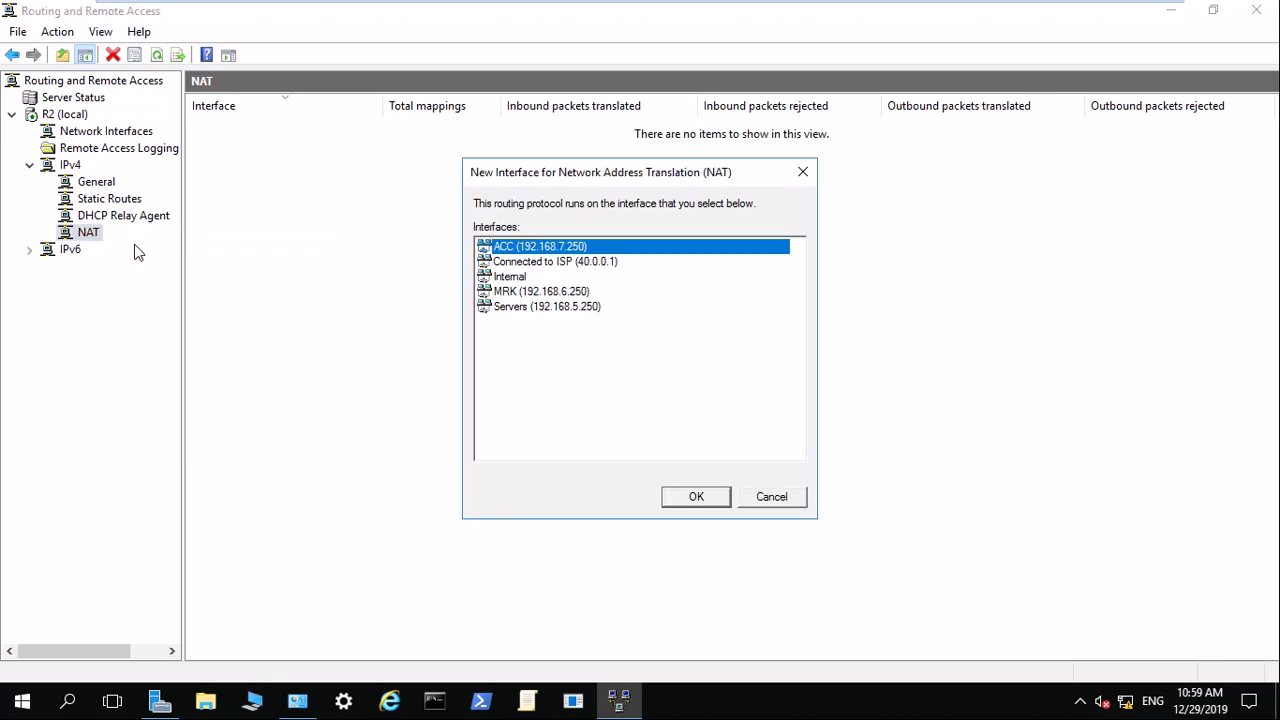
{"action": "left_click", "coordinate": [570, 307]}
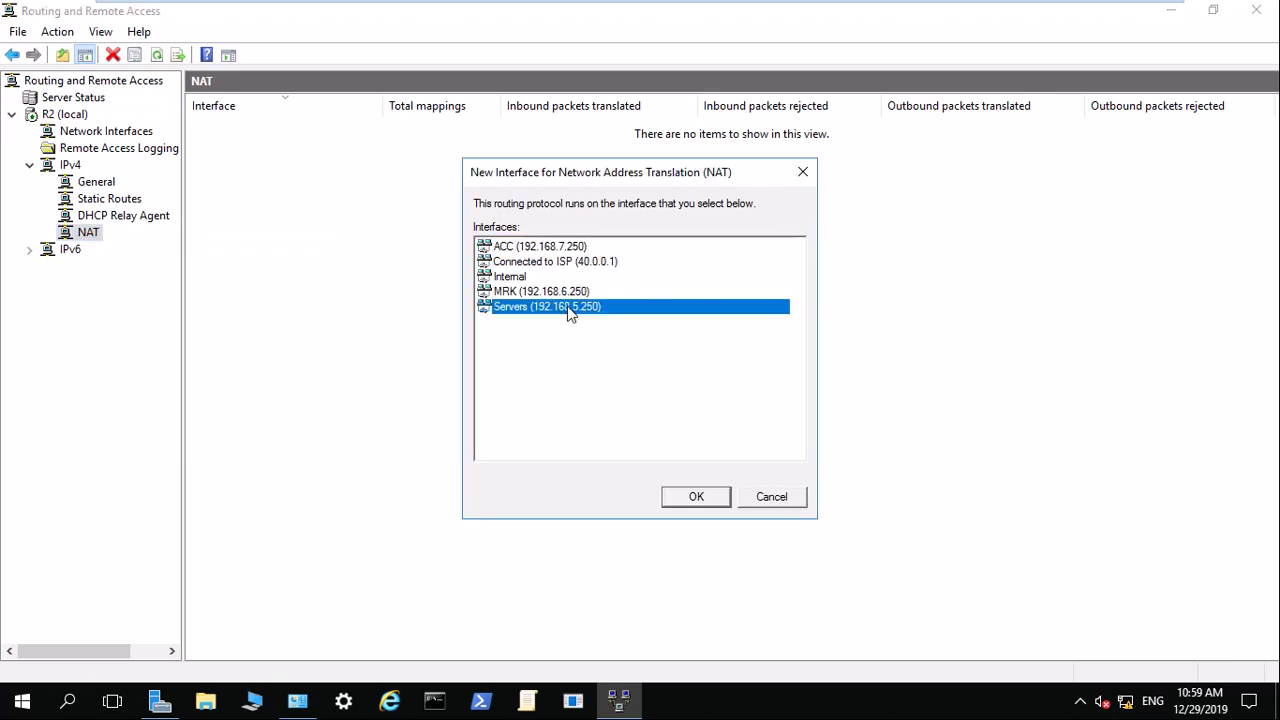
{"action": "left_click", "coordinate": [694, 496]}
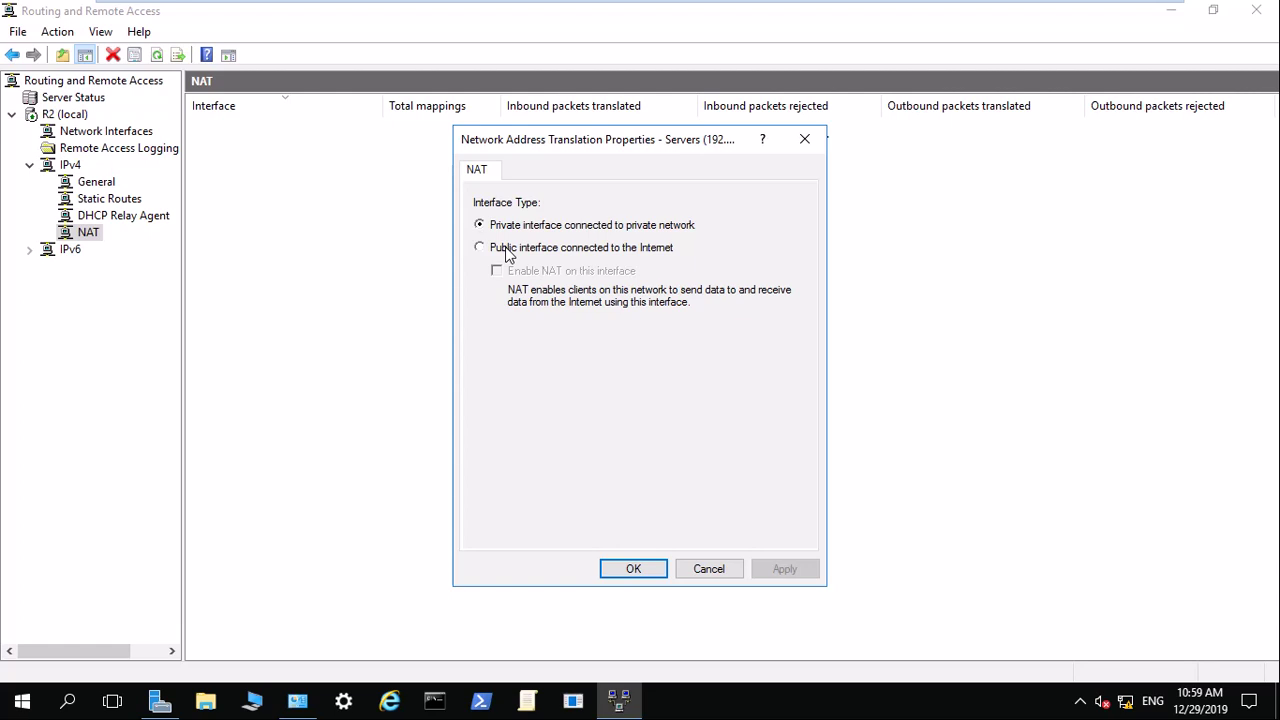
{"action": "left_click", "coordinate": [614, 568]}
Add the ACC and MRK interfaces to NAT on R2, both as private interfaces connected to the private network
{"action": "right_click", "coordinate": [90, 234]}
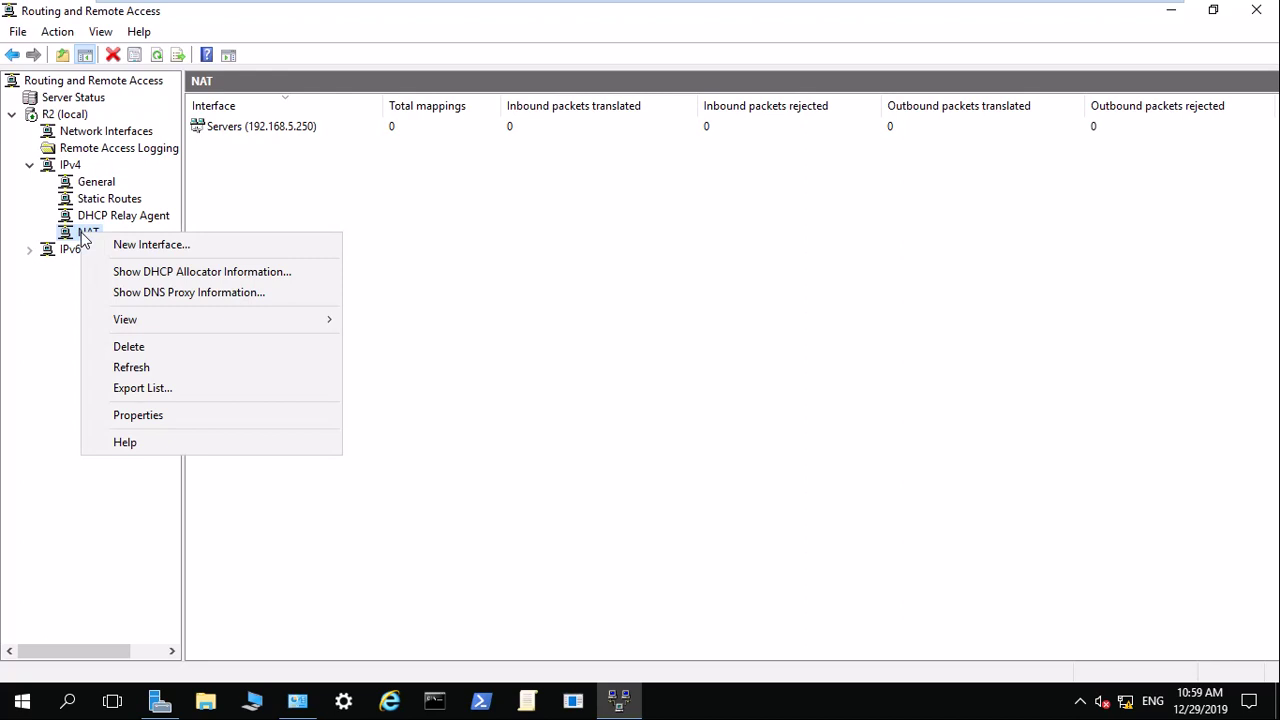
{"action": "left_click", "coordinate": [136, 243]}
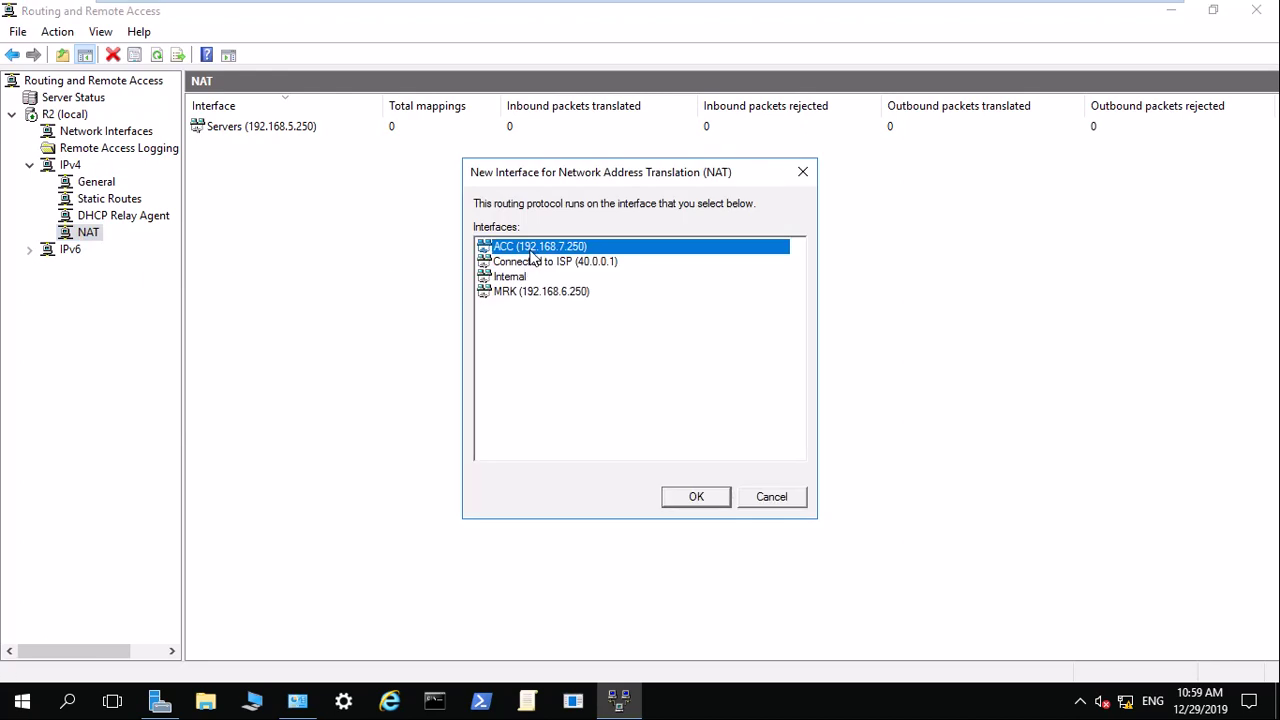
{"action": "left_click", "coordinate": [698, 496]}
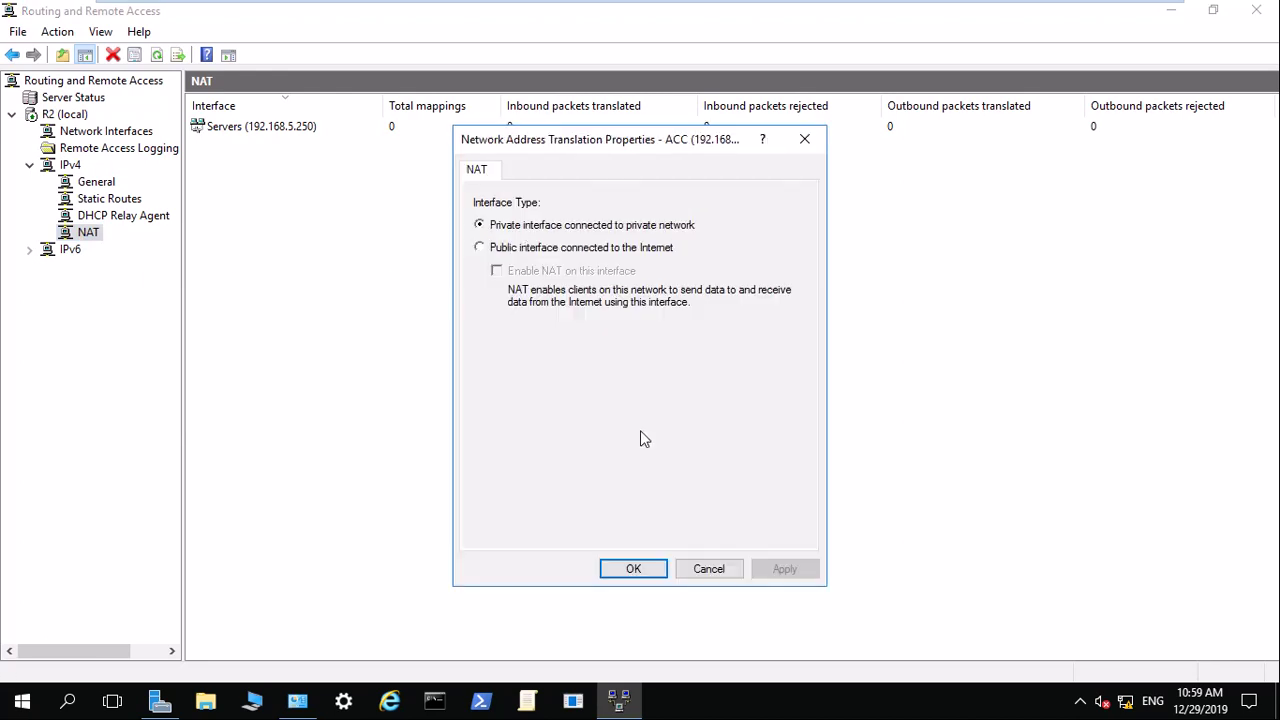
{"action": "left_click", "coordinate": [631, 568]}
{"action": "right_click", "coordinate": [90, 234]}
{"action": "left_click", "coordinate": [140, 243]}
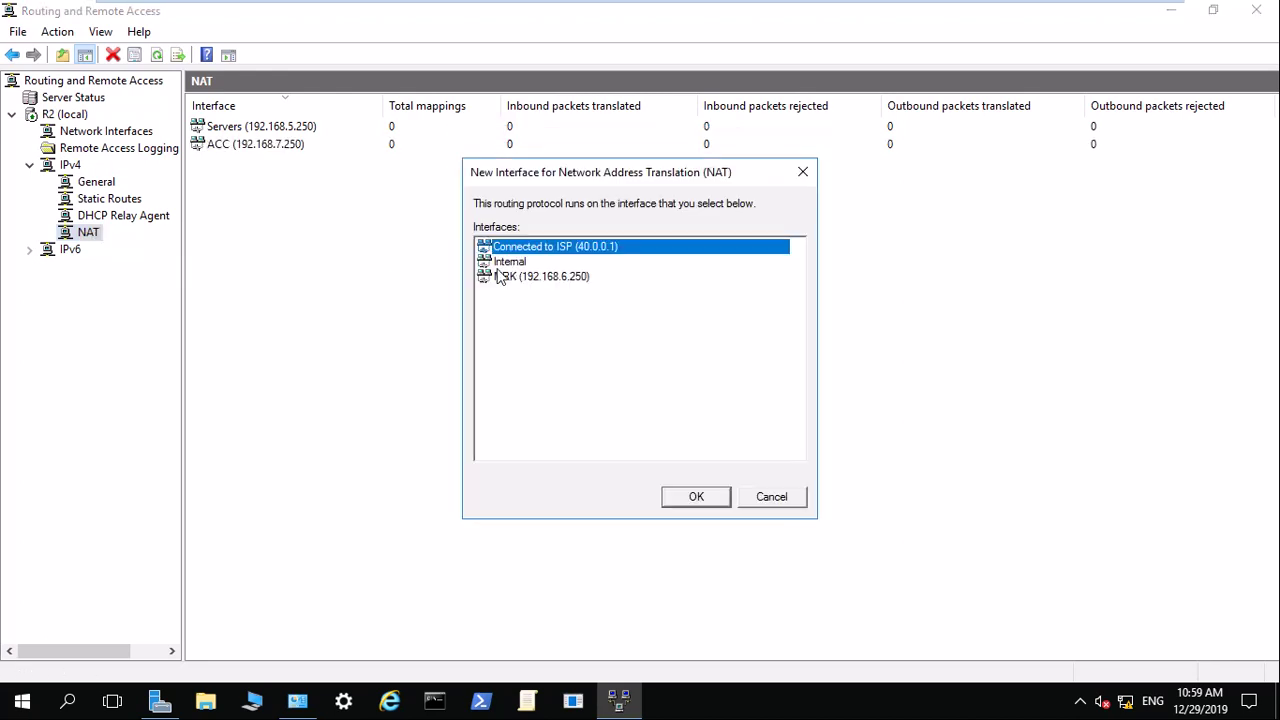
{"action": "left_click", "coordinate": [530, 276]}
{"action": "left_click", "coordinate": [697, 497]}
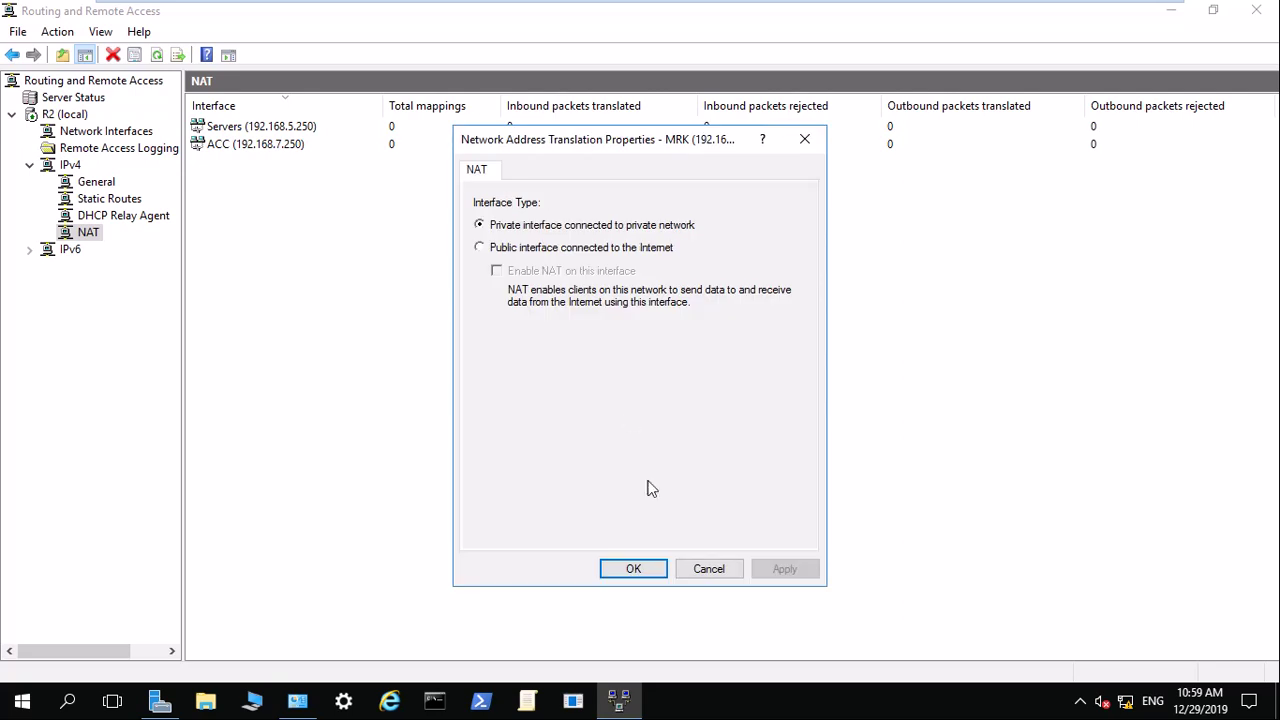
{"action": "left_click", "coordinate": [648, 568]}
Add the Connected to ISP interface to NAT as a public interface connected to the Internet, with NAT enabled
{"action": "right_click", "coordinate": [95, 232]}
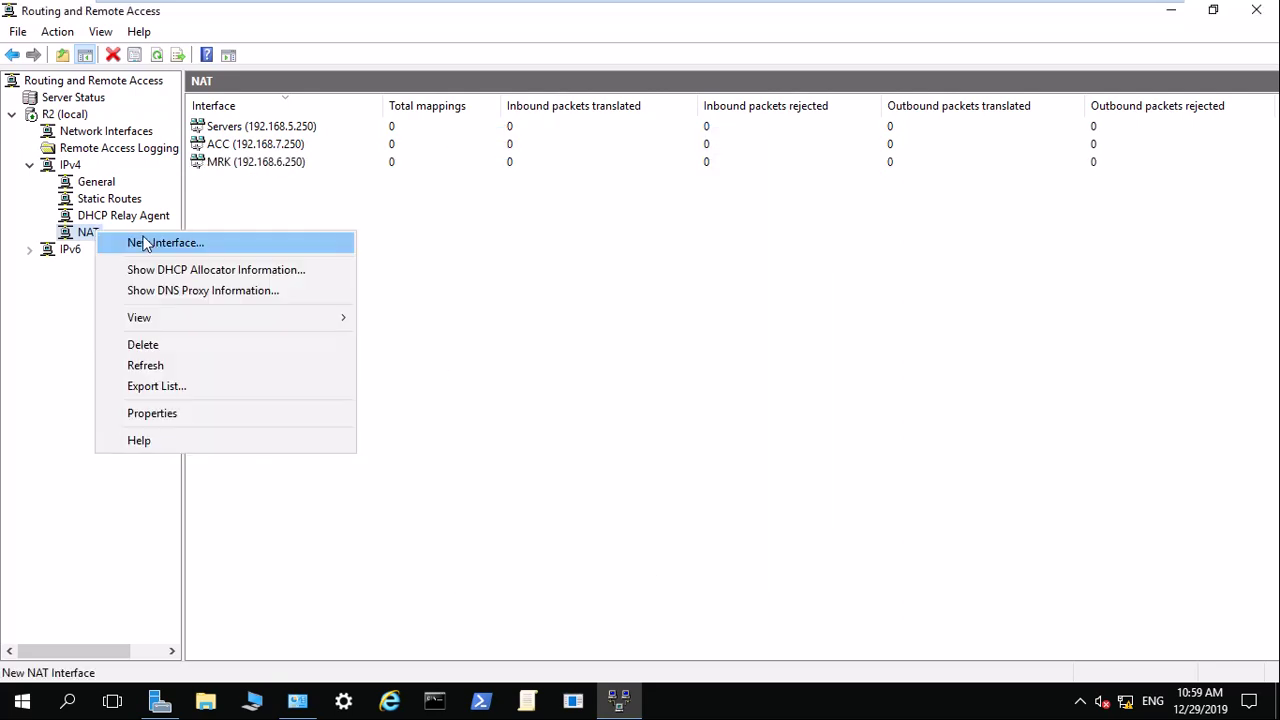
{"action": "left_click", "coordinate": [145, 242]}
{"action": "left_click", "coordinate": [690, 500]}
{"action": "left_click", "coordinate": [514, 250]}
{"action": "left_click", "coordinate": [498, 271]}
{"action": "left_click", "coordinate": [630, 568]}
Leave R2 for the host desktop, switch to the XP(4) virtual machine in VMware, and power it on
{"action": "mouse_move", "coordinate": [543, 23]}
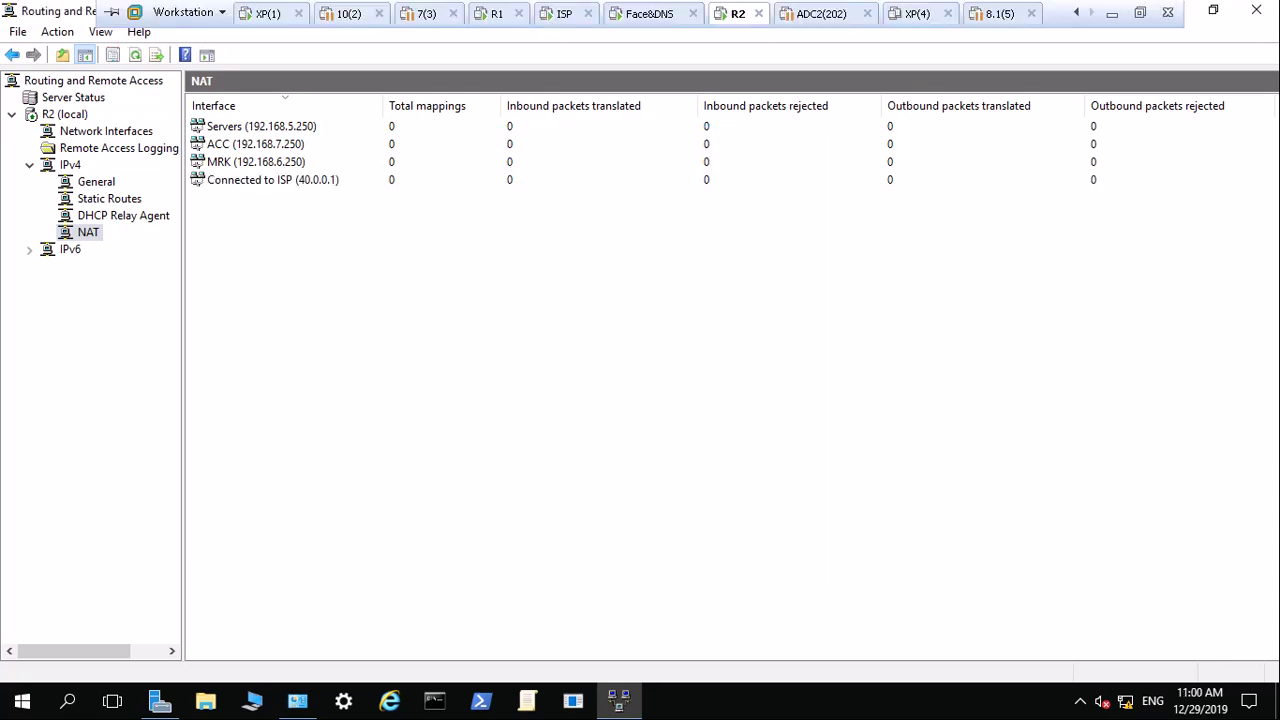
{"action": "left_click", "coordinate": [1113, 15]}
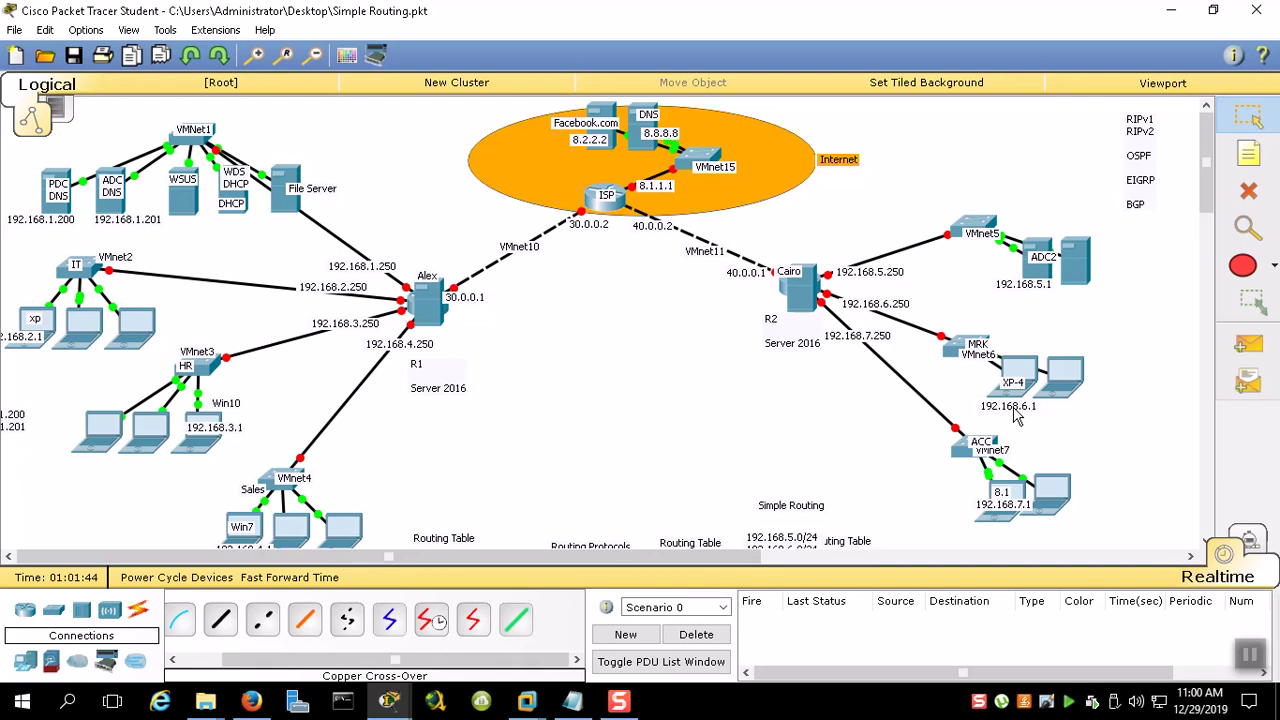
{"action": "left_click", "coordinate": [527, 700]}
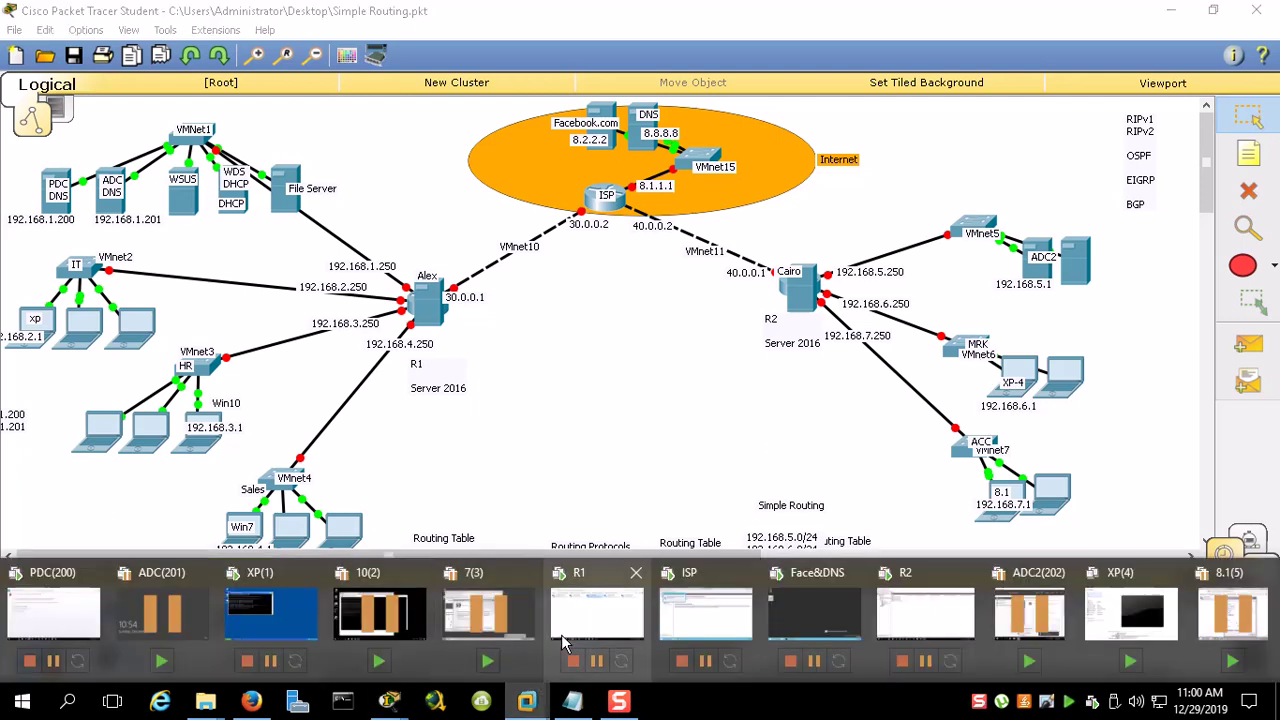
{"action": "left_click", "coordinate": [1130, 612]}
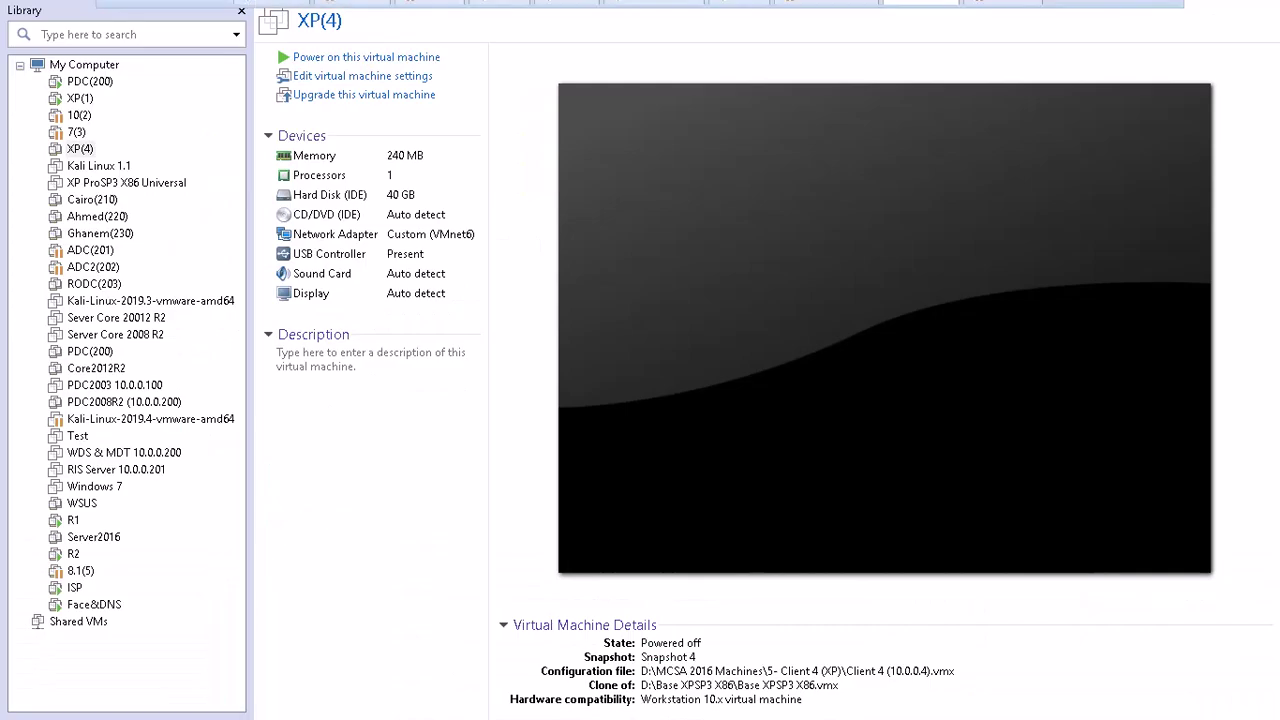
{"action": "right_click", "coordinate": [916, 16]}
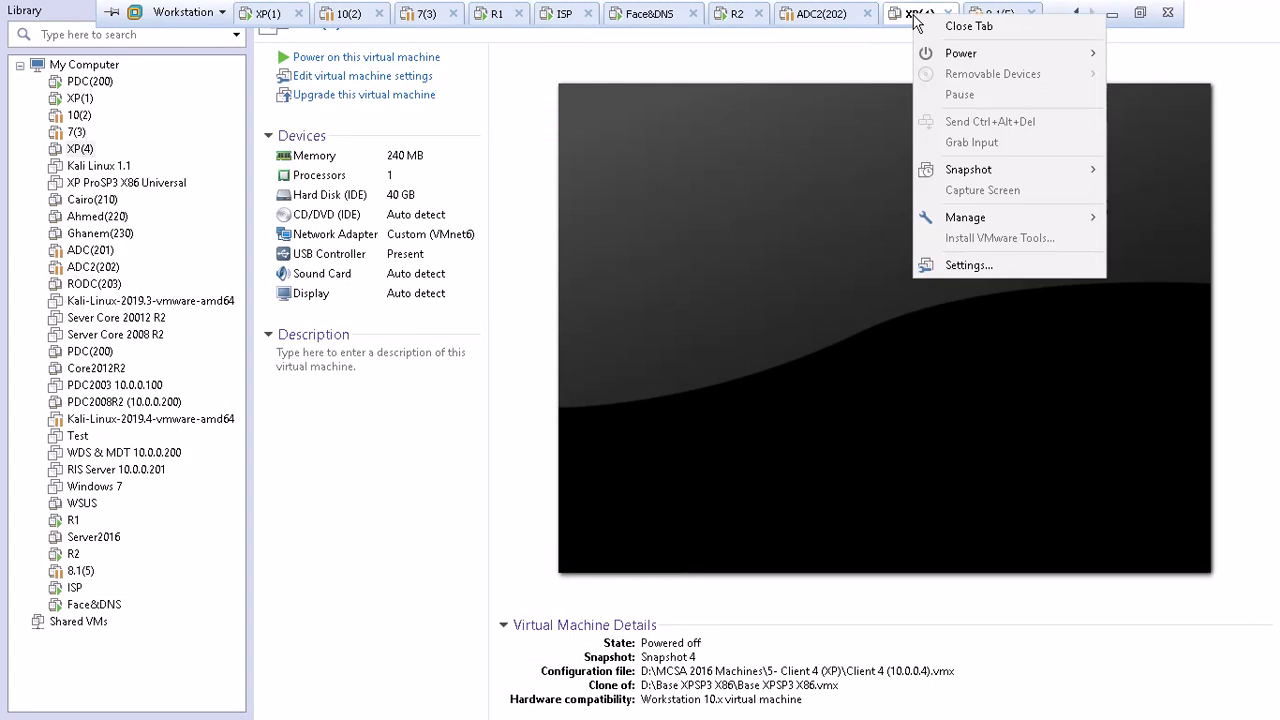
{"action": "left_click", "coordinate": [969, 264]}
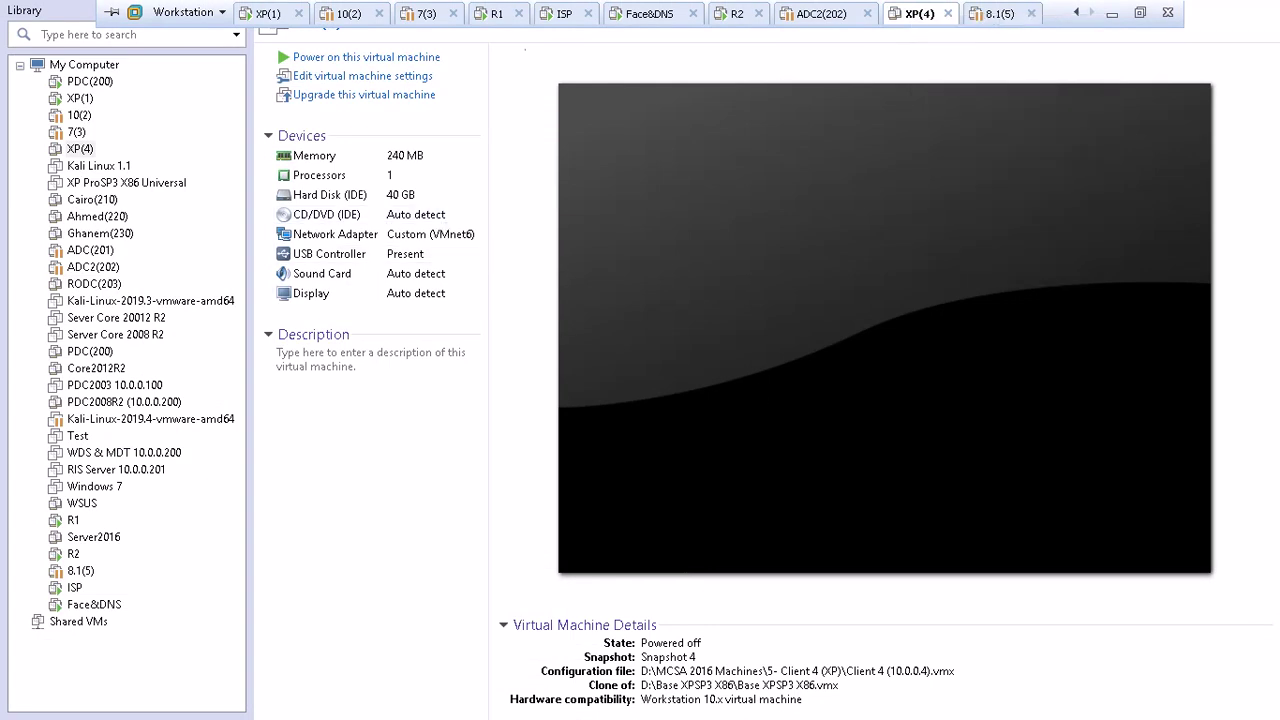
{"action": "left_click", "coordinate": [435, 57]}
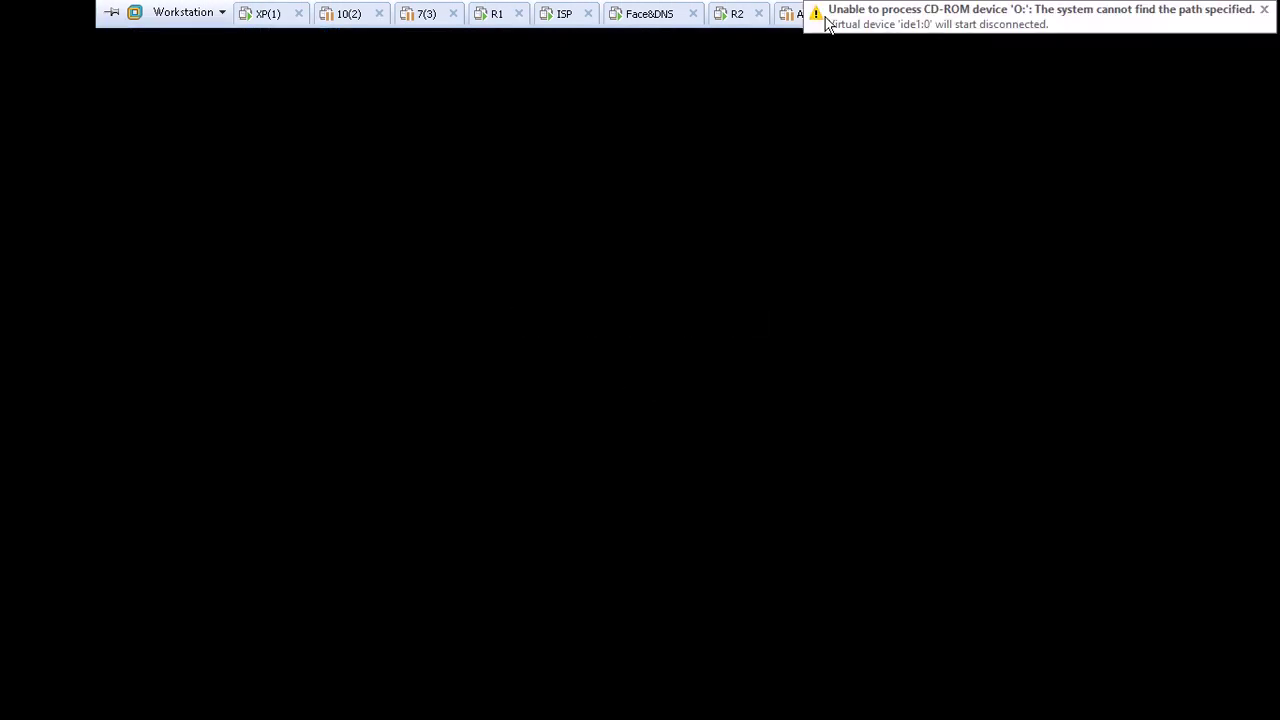
Reorder the virtual machines so ADC2(202) comes directly after XP(4), and return to XP(4)
{"action": "left_click", "coordinate": [794, 14]}
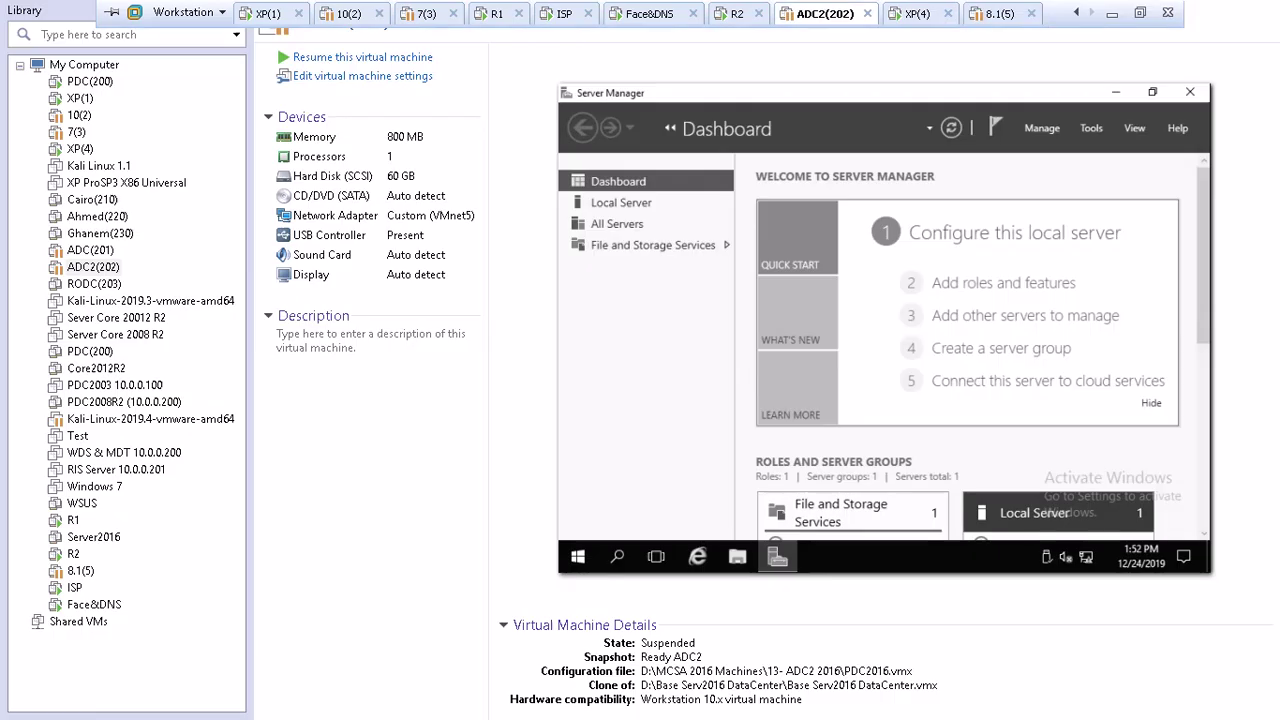
{"action": "left_click_drag", "start_coordinate": [815, 14], "coordinate": [1000, 20]}
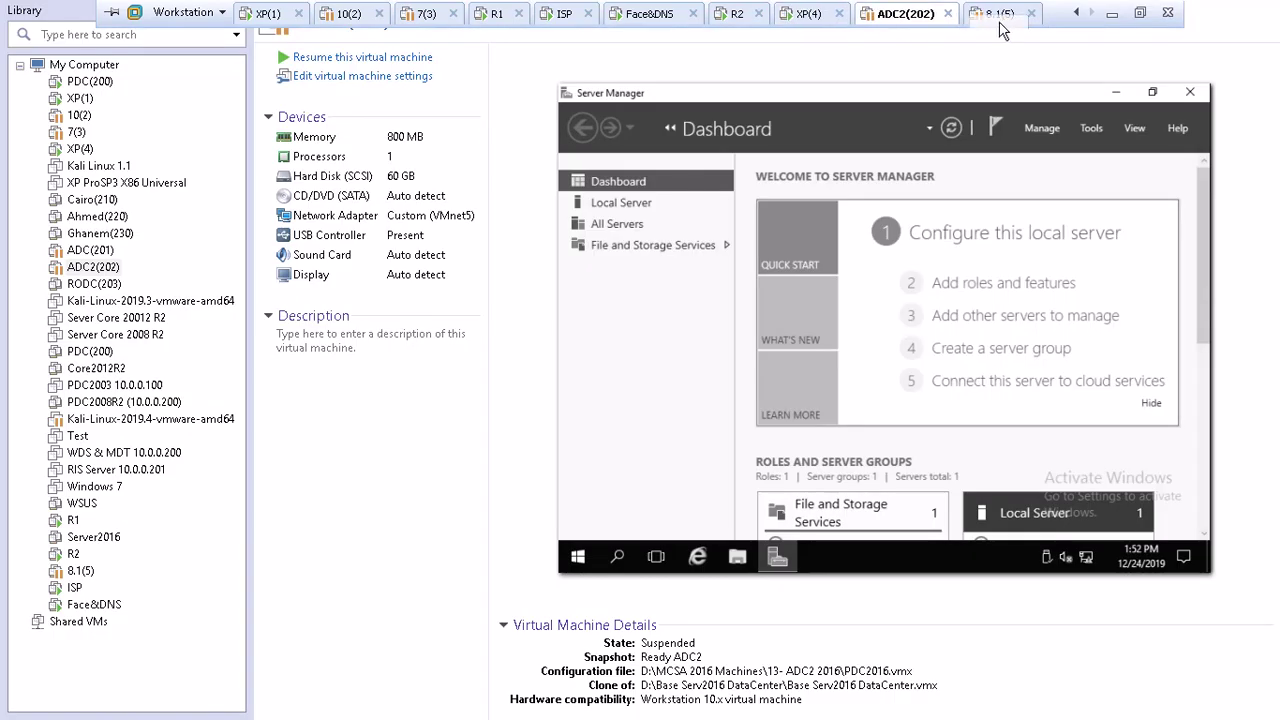
{"action": "left_click", "coordinate": [805, 15]}
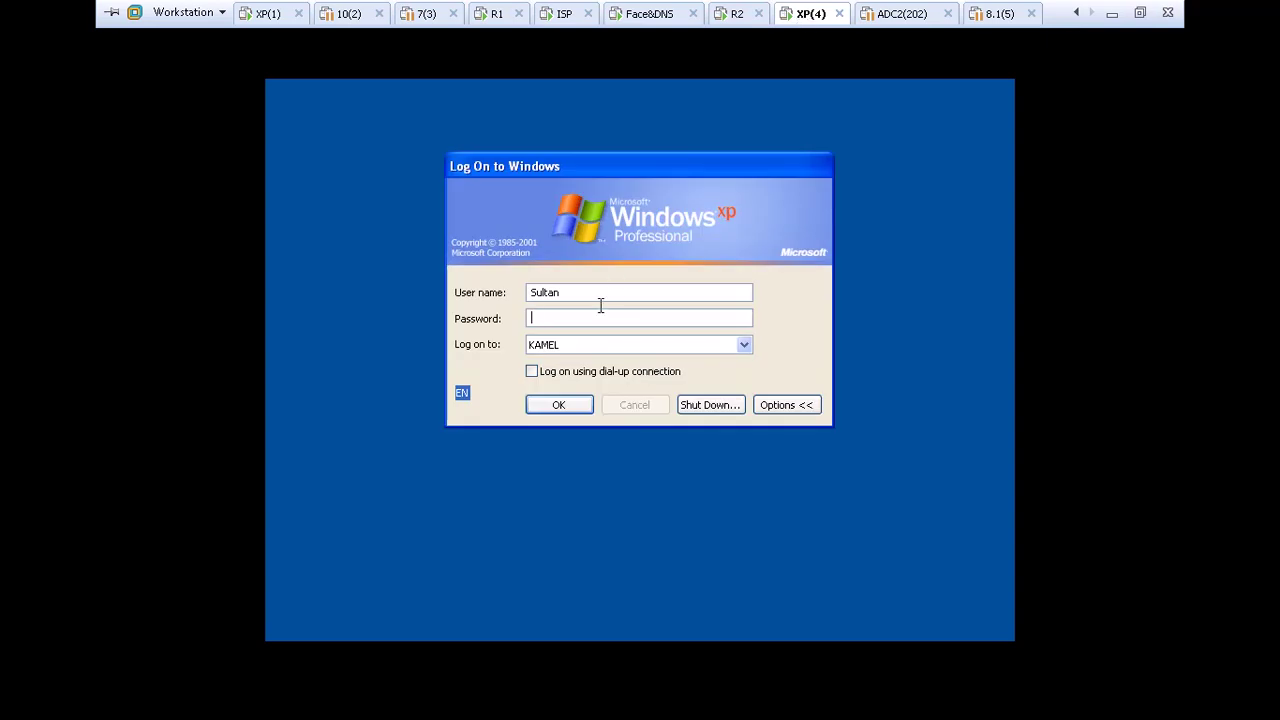
Log on to Windows XP on the XP(4) machine with the account password
{"action": "left_click", "coordinate": [558, 405]}
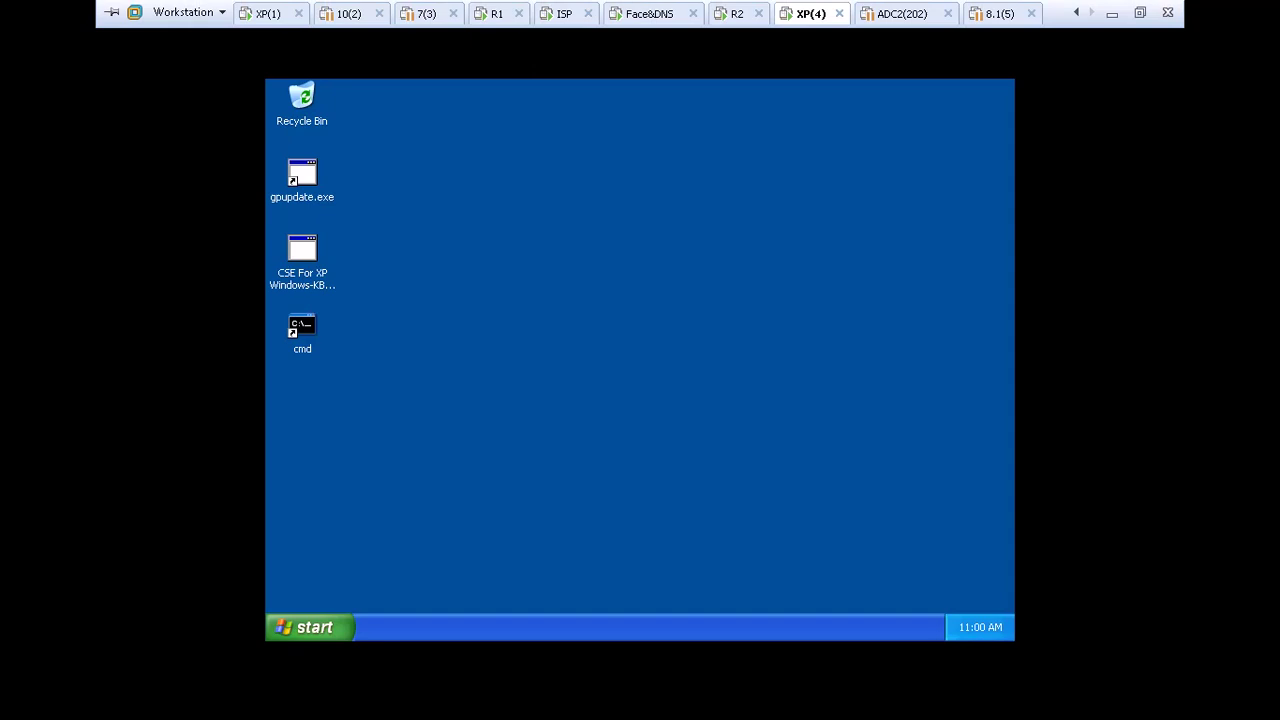
{"action": "left_click", "coordinate": [1140, 14]}
{"action": "left_click", "coordinate": [88, 37]}
{"action": "left_click", "coordinate": [105, 60]}
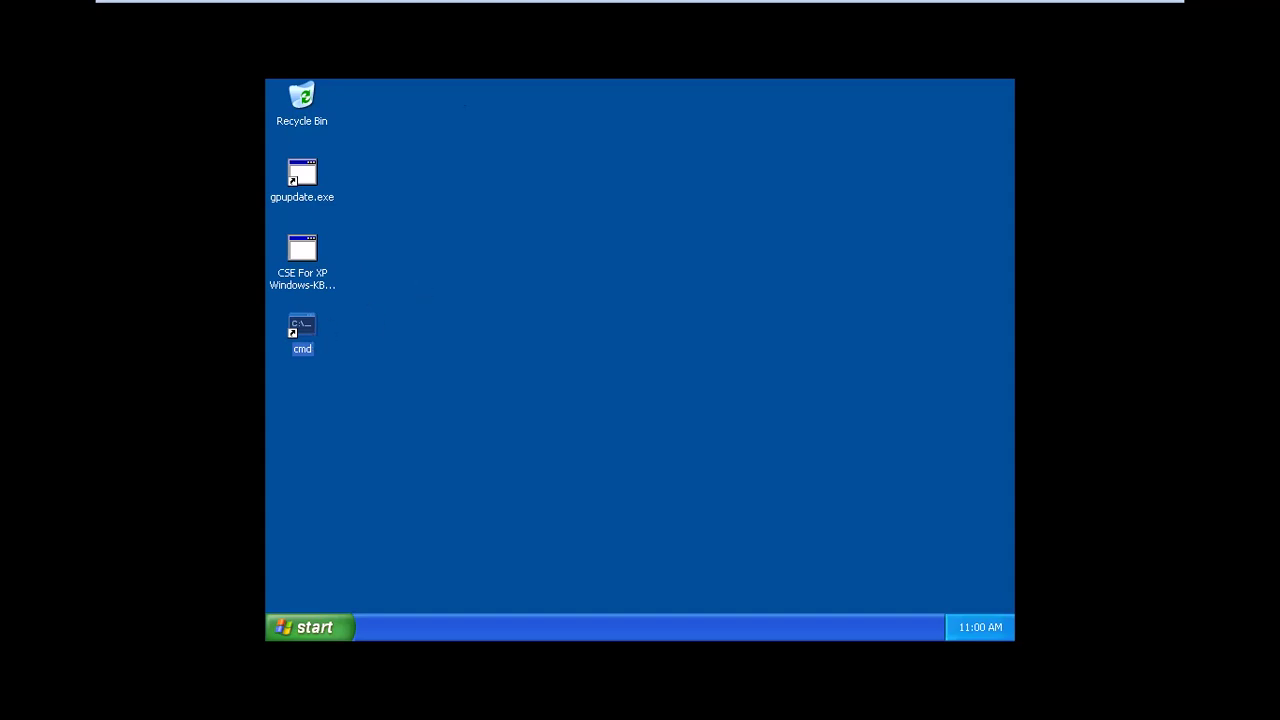
On R2, allow the PC to be discoverable on Network 3, and return to the XP(4) machine
{"action": "left_click", "coordinate": [838, 14]}
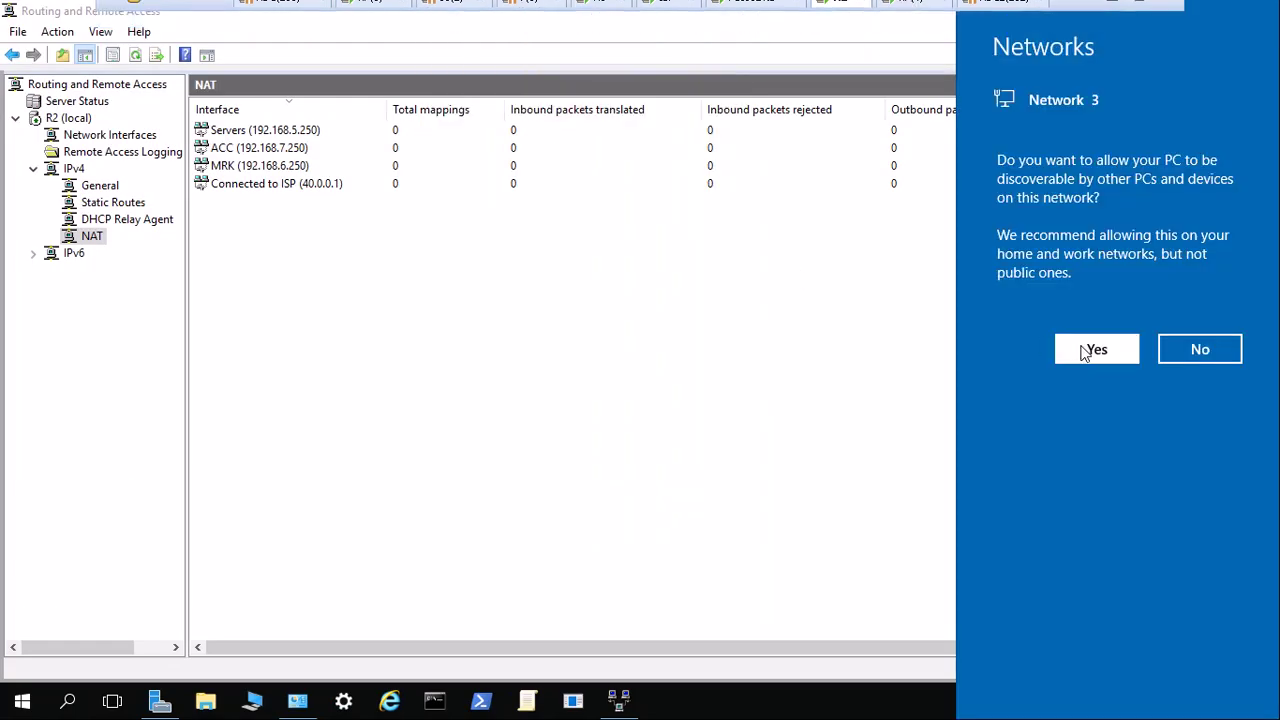
{"action": "left_click", "coordinate": [1084, 350]}
{"action": "left_click", "coordinate": [912, 14]}
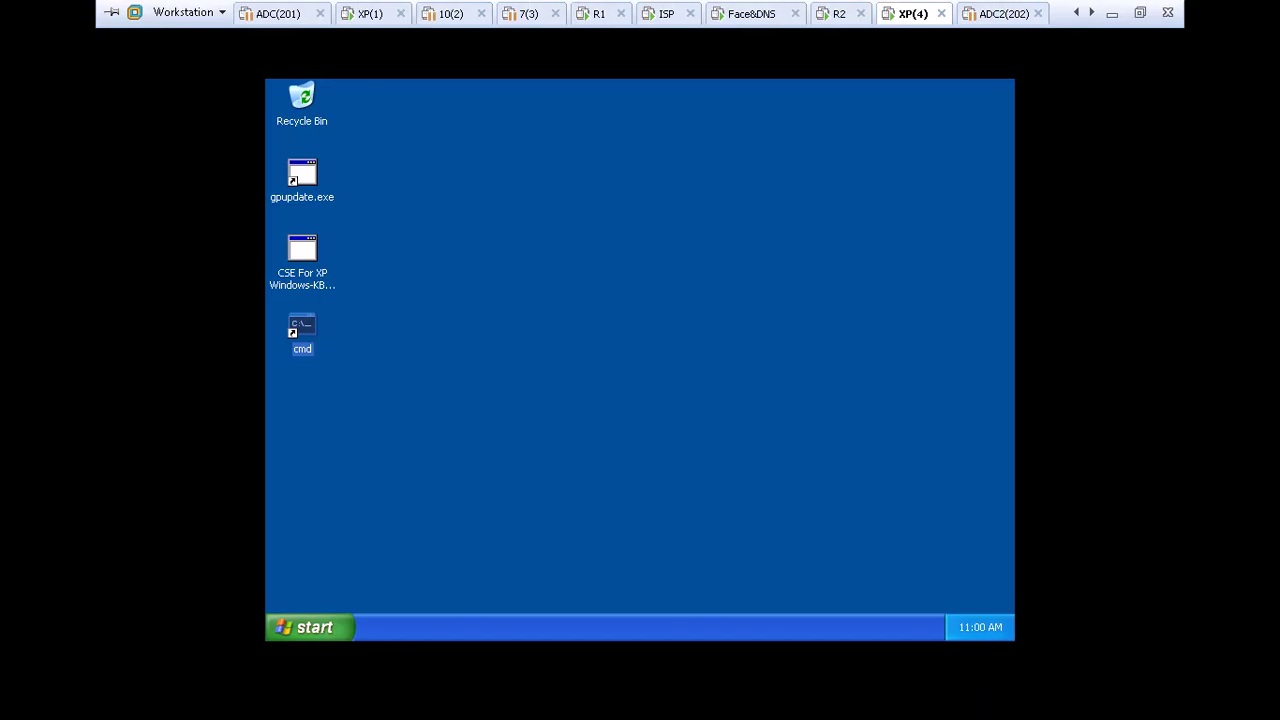
Check the topology in Packet Tracer, and examine the addressing details of XP(4)'s Local Area Connection
{"action": "left_click", "coordinate": [1111, 13]}
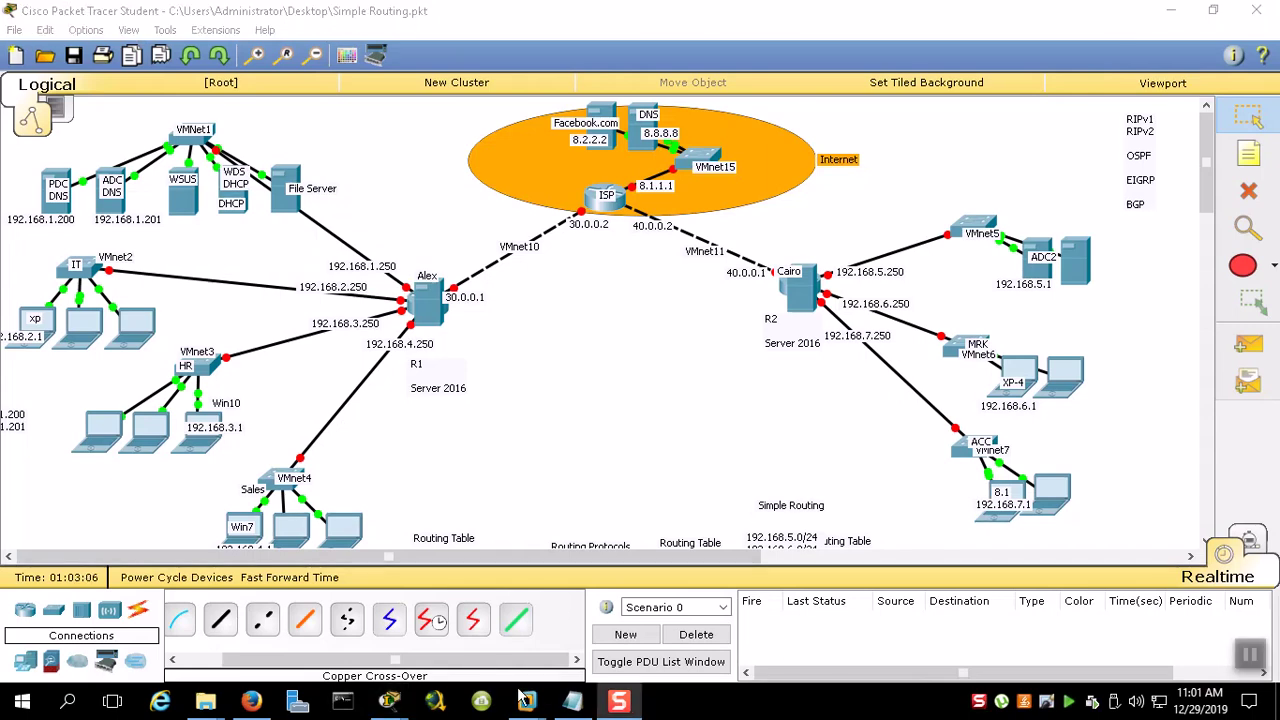
{"action": "mouse_move", "coordinate": [527, 703]}
{"action": "left_click", "coordinate": [1030, 610]}
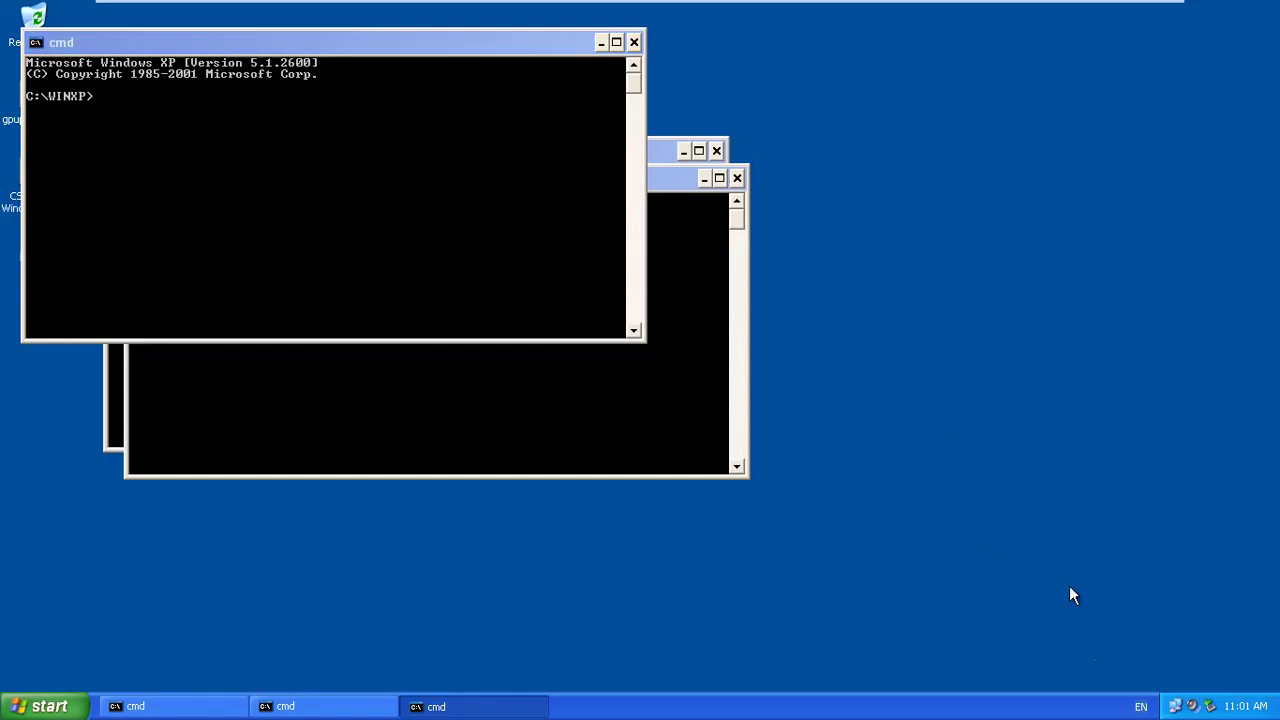
{"action": "double_click", "coordinate": [1177, 706]}
{"action": "left_click", "coordinate": [550, 197]}
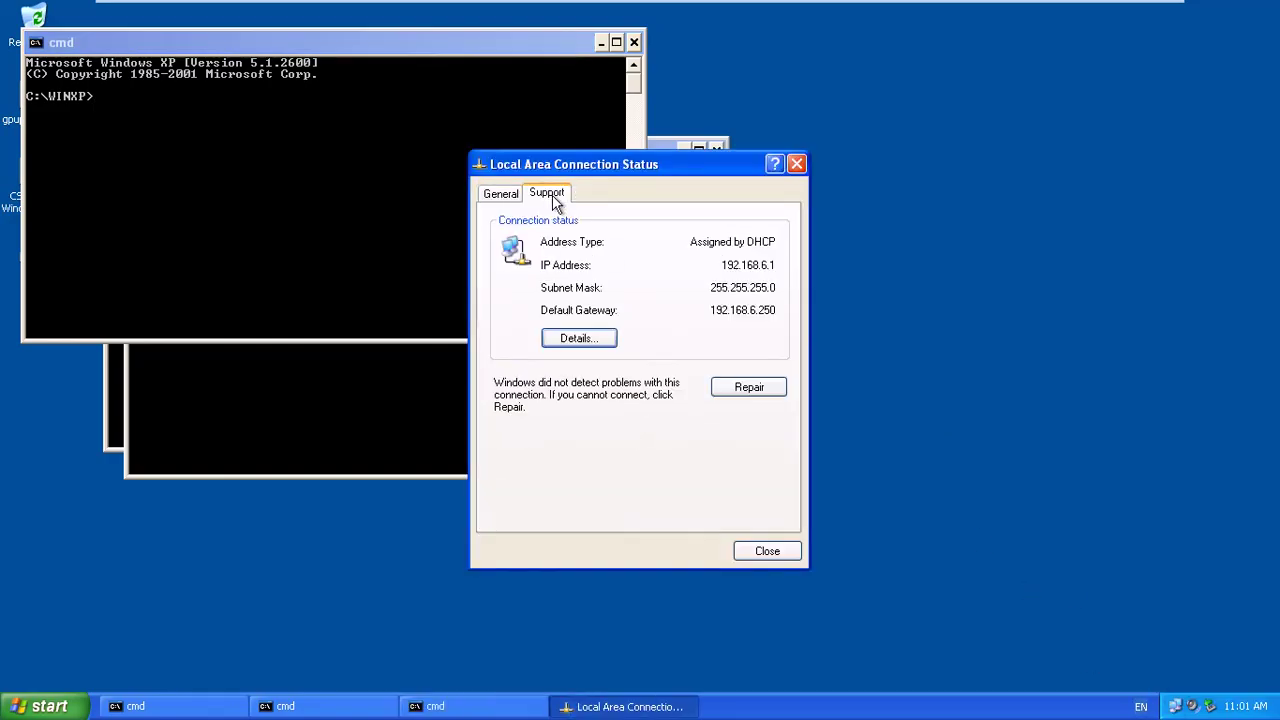
{"action": "left_click", "coordinate": [582, 340]}
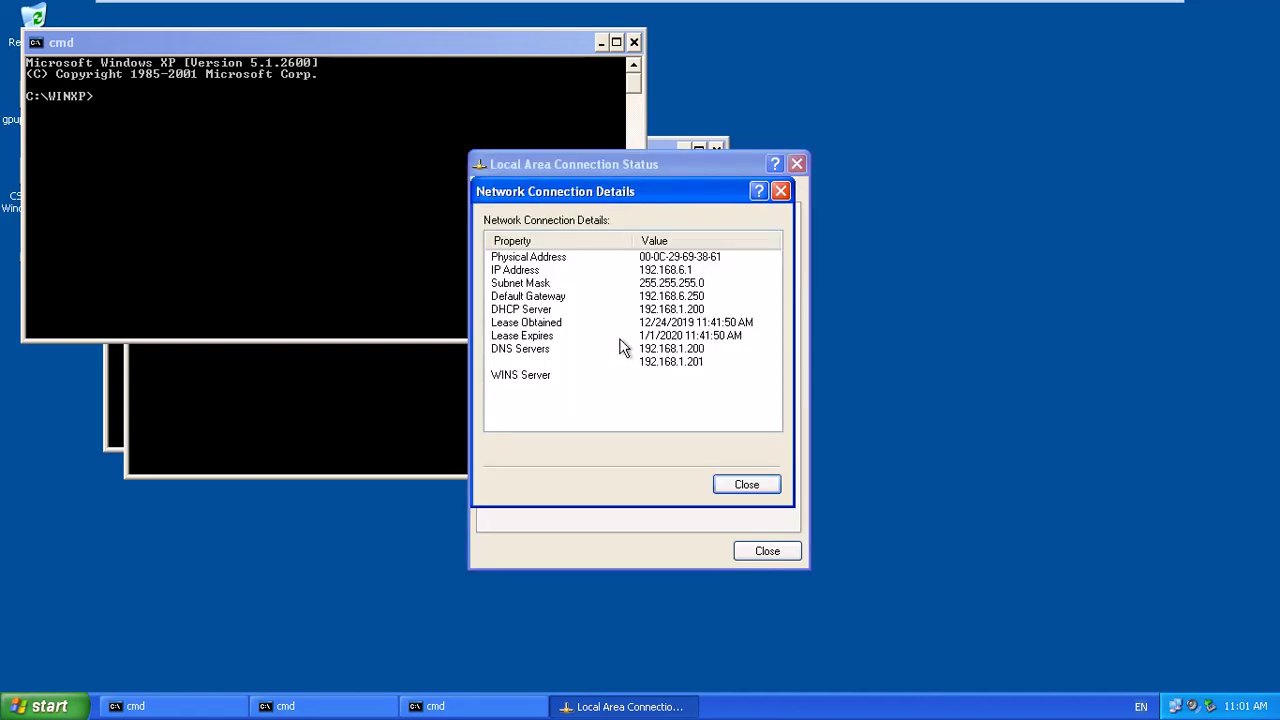
{"action": "left_click", "coordinate": [745, 487]}
{"action": "left_click", "coordinate": [772, 552]}
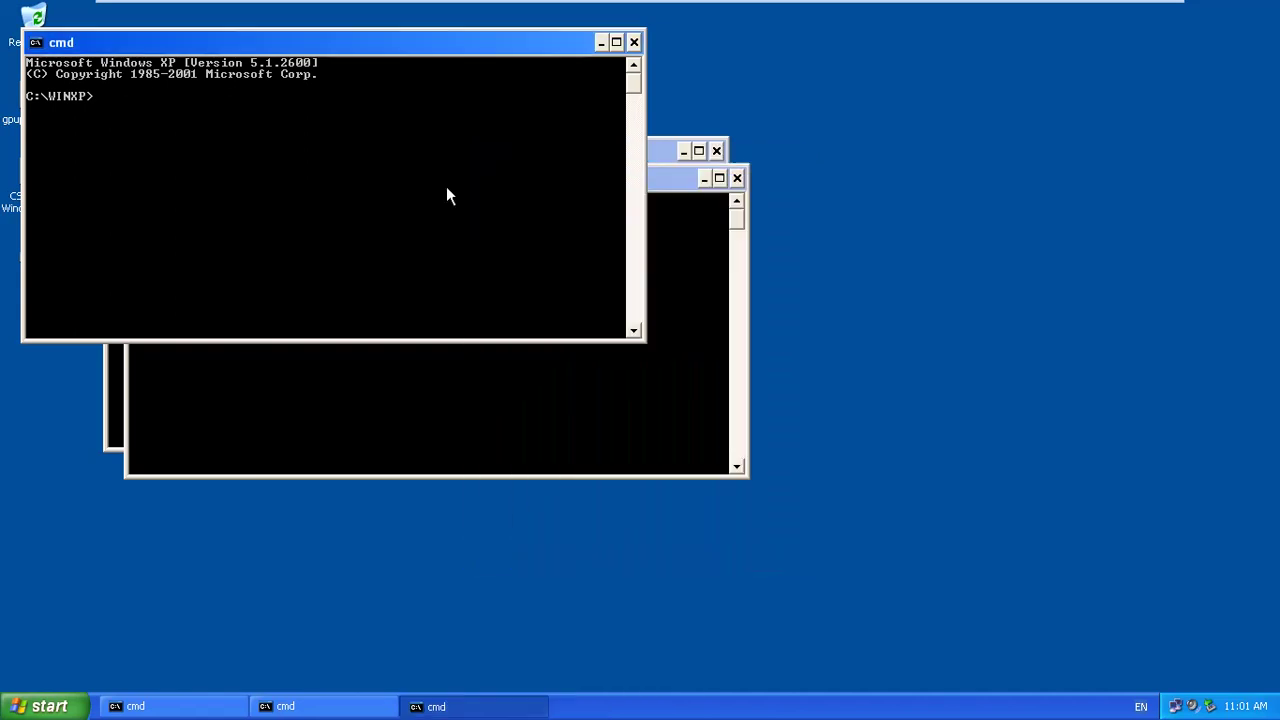
Ping the Internet DNS server 8.8.8.8 from XP(4)'s command prompt
{"action": "type", "text": "ping "}
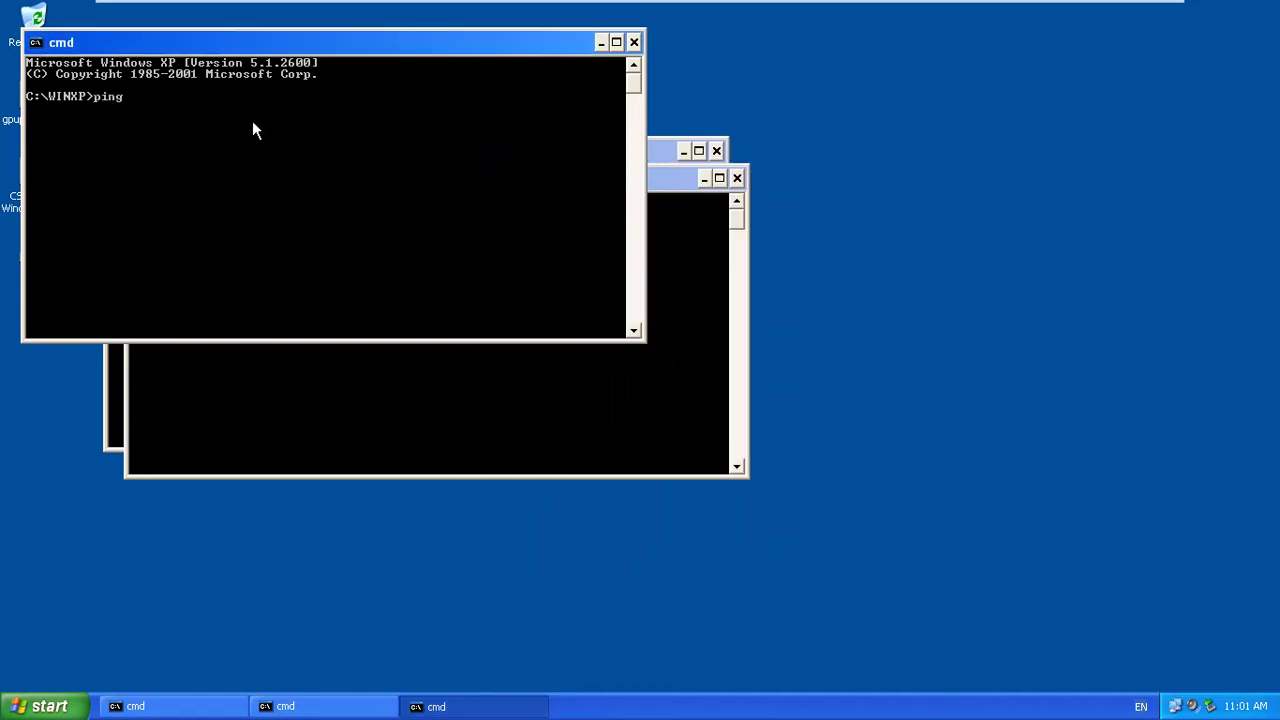
{"action": "type", "text": "8.8.8.8"}
{"action": "key", "text": "Return"}
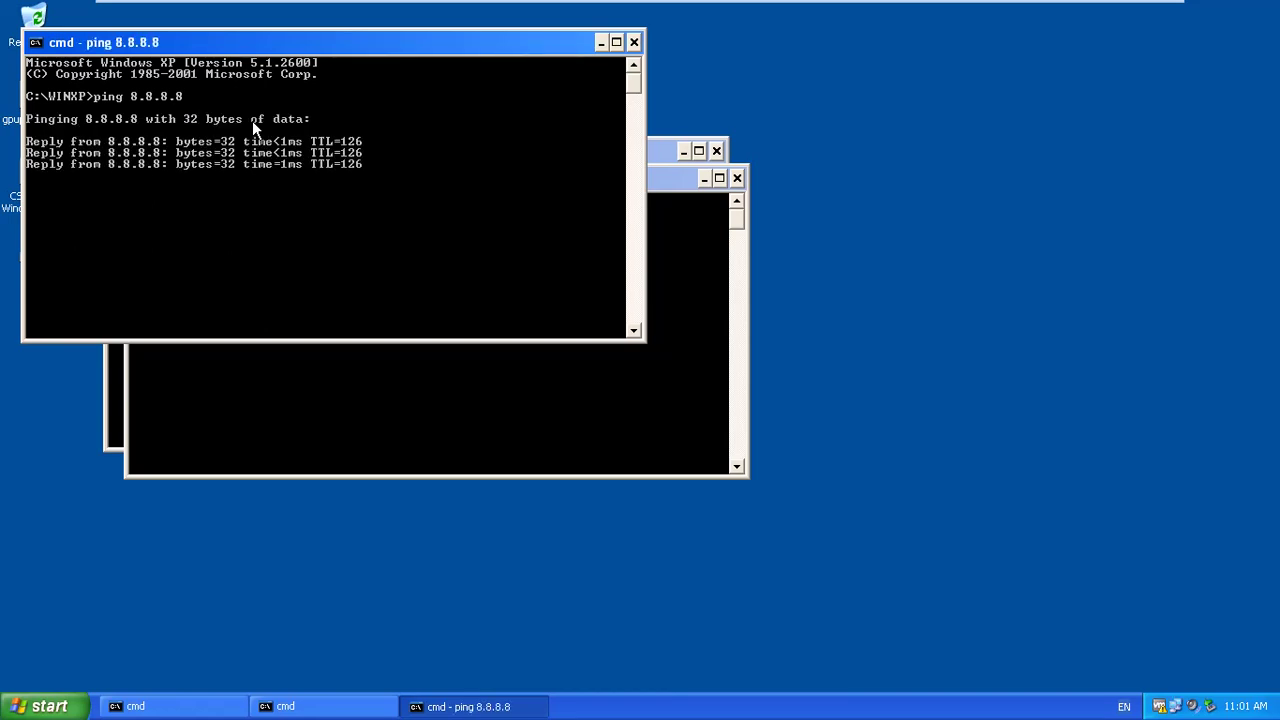
{"action": "key", "text": "Up"}
{"action": "key", "text": "BackSpace"}
{"action": "key", "text": "BackSpace"}
{"action": "key", "text": "BackSpace"}
{"action": "key", "text": "BackSpace"}
{"action": "key", "text": "BackSpace"}
{"action": "key", "text": "BackSpace"}
{"action": "key", "text": "BackSpace"}
{"action": "type", "text": "www.faceb"}
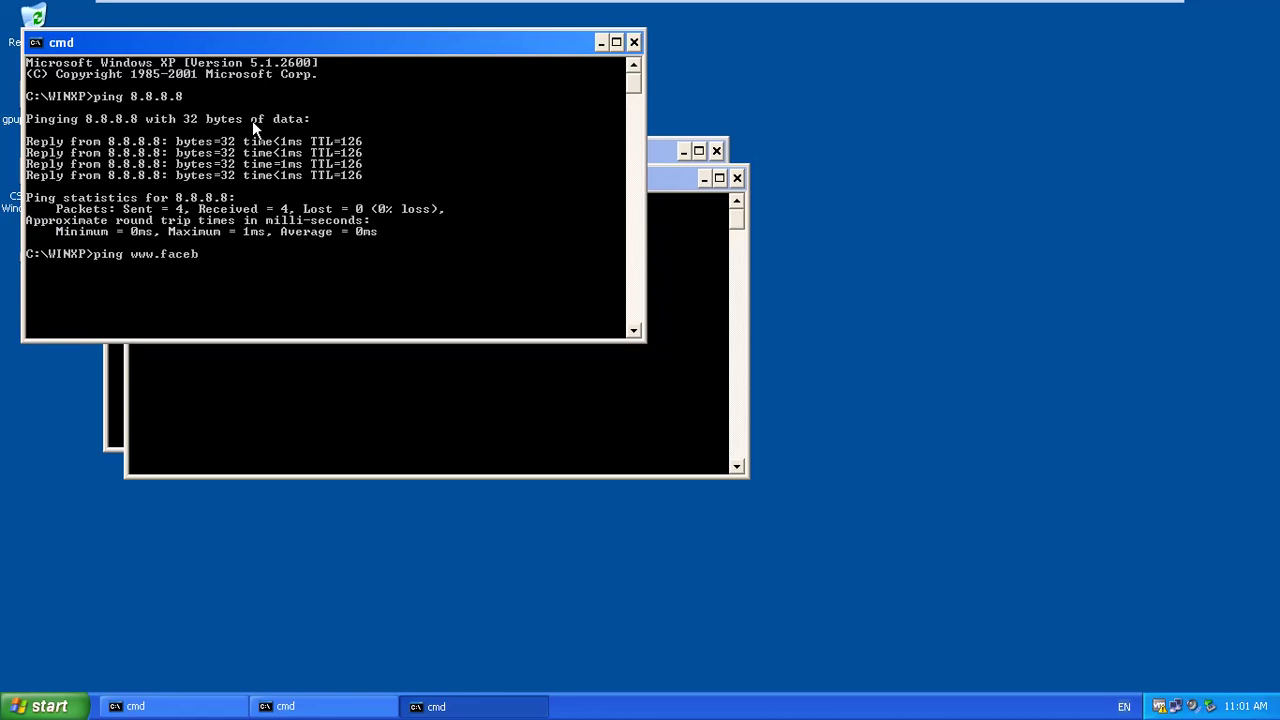
{"action": "key", "text": "BackSpace"}
{"action": "type", "text": "book.com"}
{"action": "key", "text": "Return"}
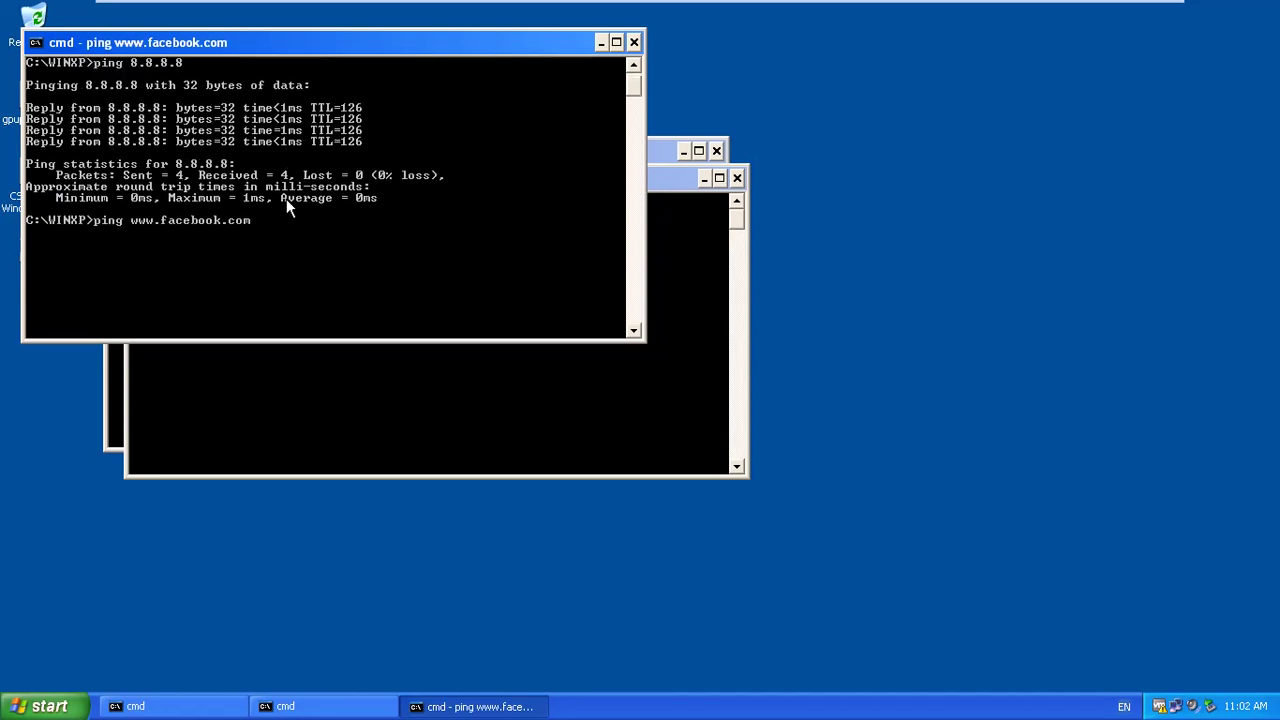
Examine the DNS servers assigned to XP(4)'s Local Area Connection in its network connection details, keeping the connection's properties open
{"action": "double_click", "coordinate": [1178, 706]}
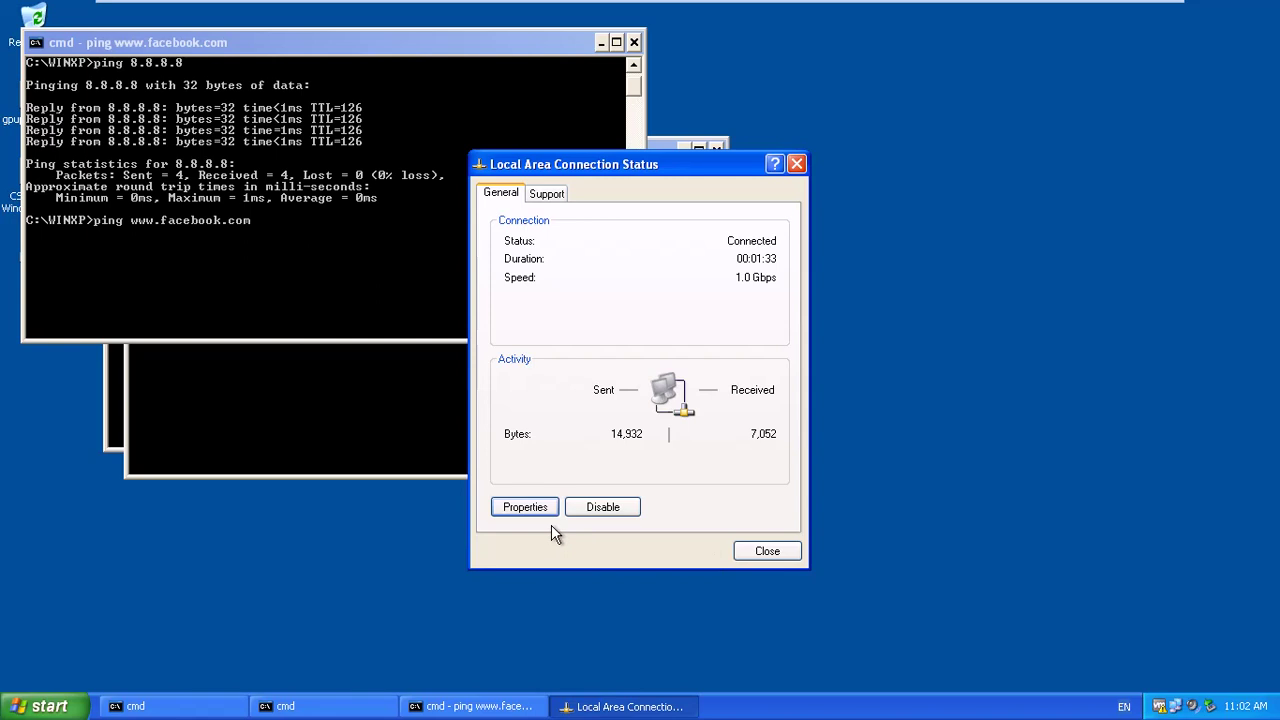
{"action": "left_click", "coordinate": [524, 510]}
{"action": "double_click", "coordinate": [168, 222]}
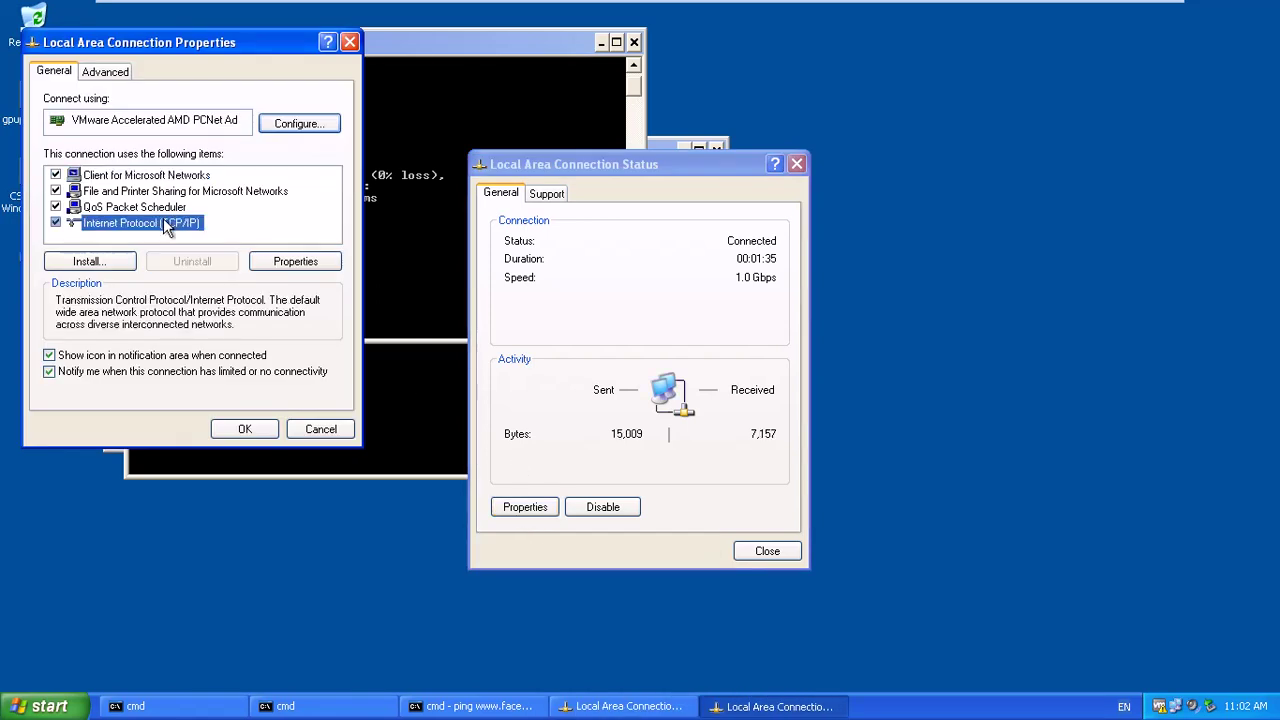
{"action": "left_click", "coordinate": [382, 503]}
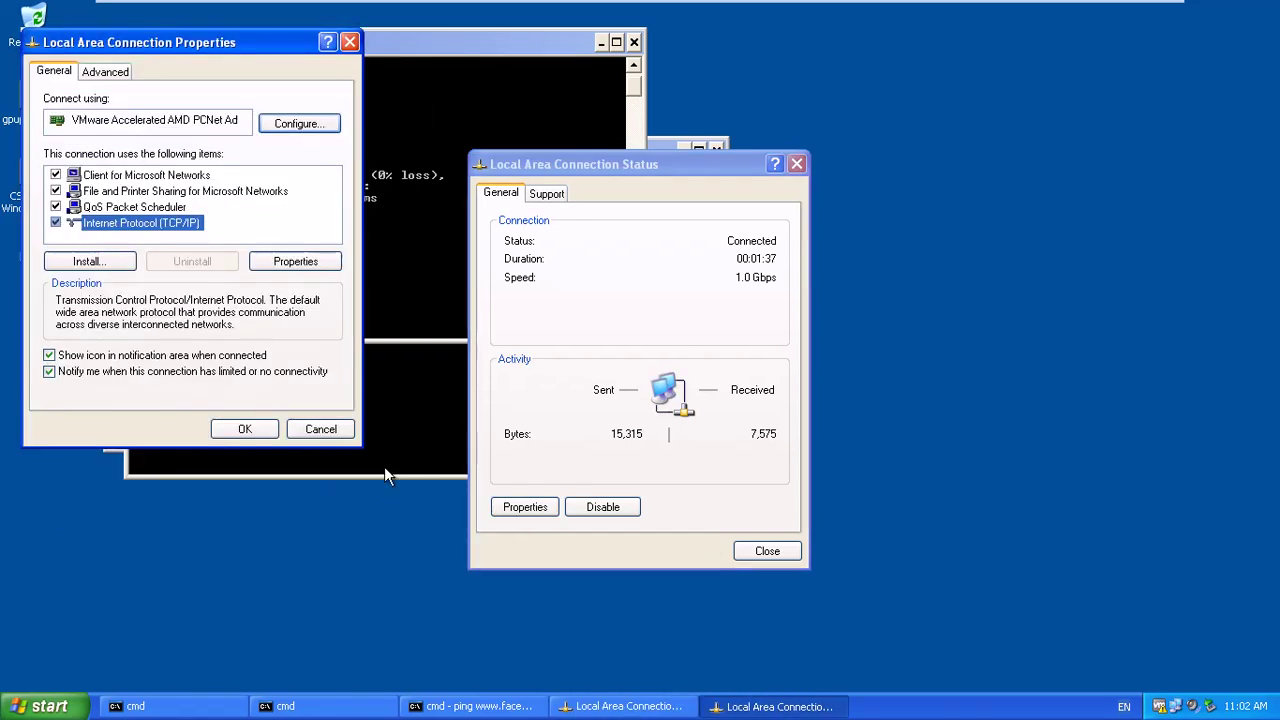
{"action": "left_click", "coordinate": [546, 194]}
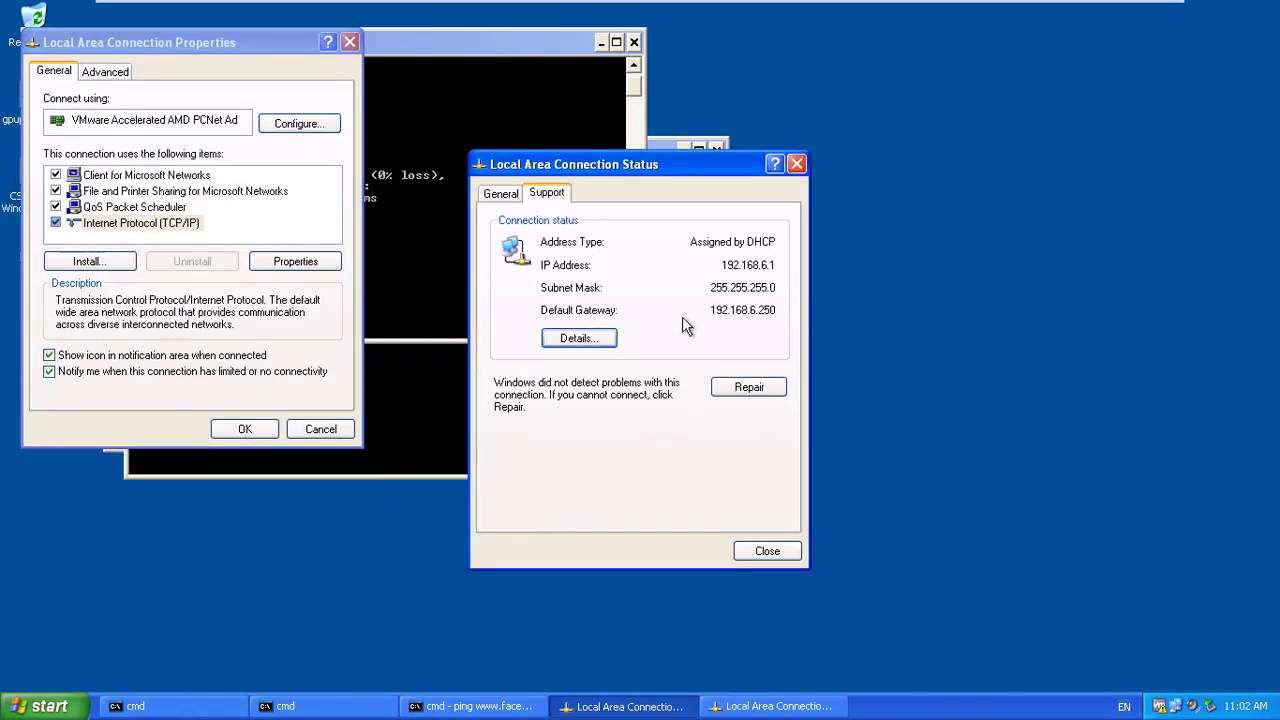
{"action": "left_click", "coordinate": [600, 340]}
{"action": "left_click", "coordinate": [681, 364]}
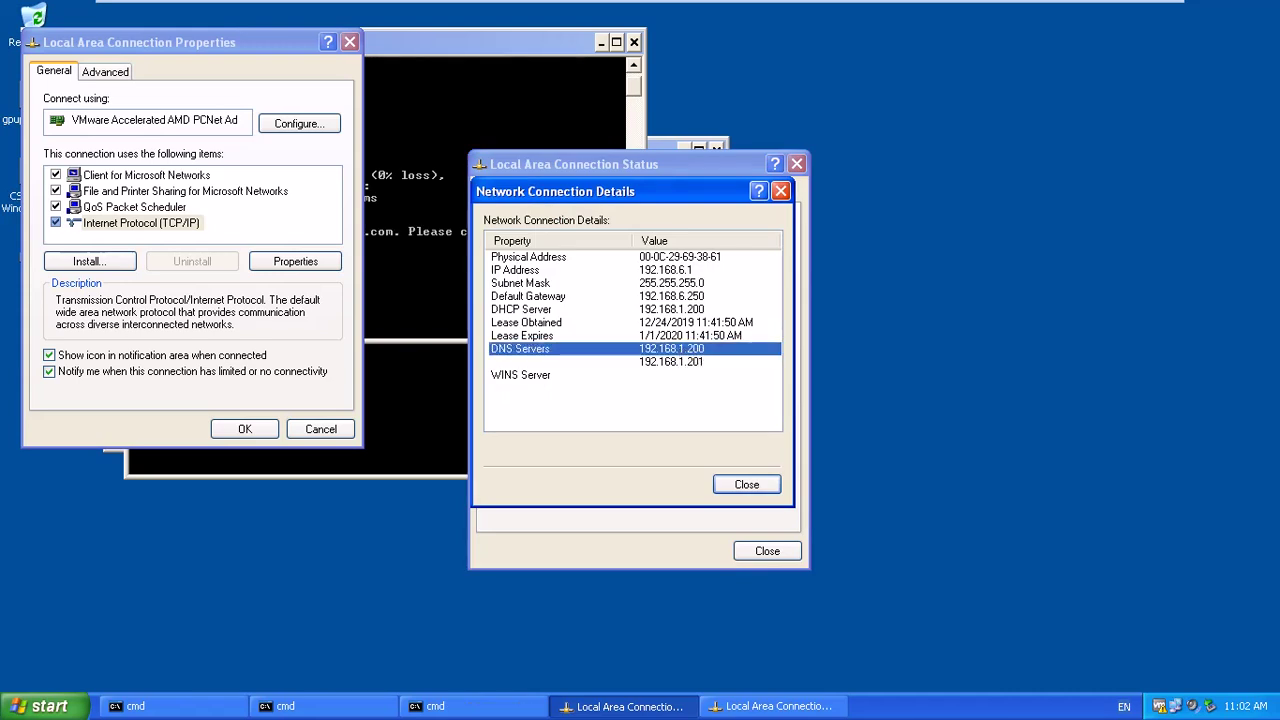
Switch to Packet Tracer and review the Cairo networks, the Alex networks and the Internet area of the topology
{"action": "left_click", "coordinate": [1112, 20]}
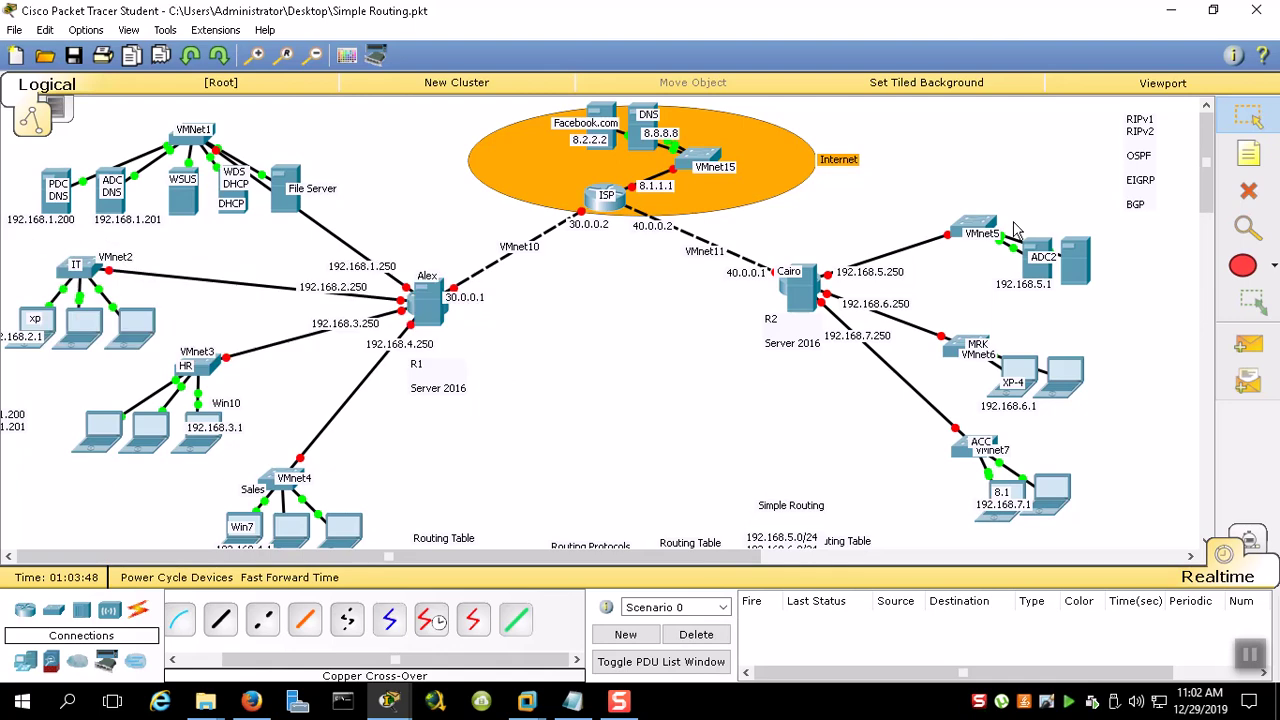
{"action": "left_click_drag", "start_coordinate": [1043, 162], "coordinate": [931, 485]}
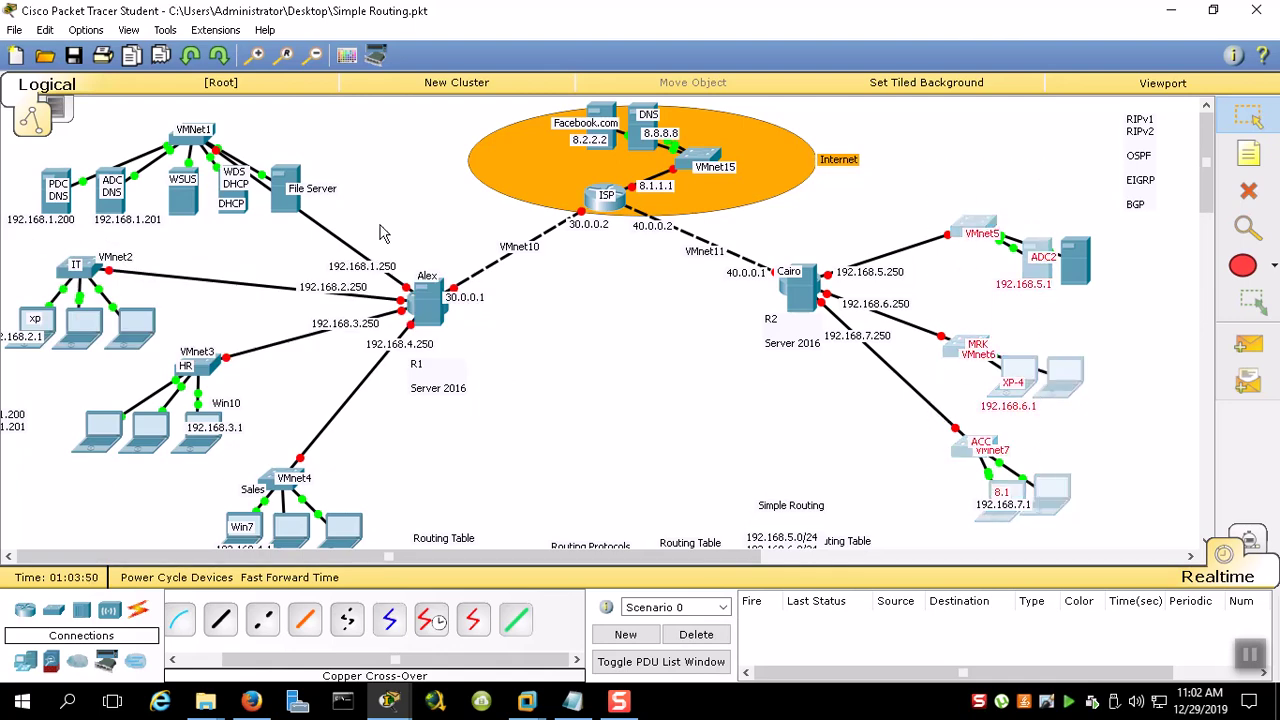
{"action": "left_click_drag", "start_coordinate": [378, 138], "coordinate": [137, 447]}
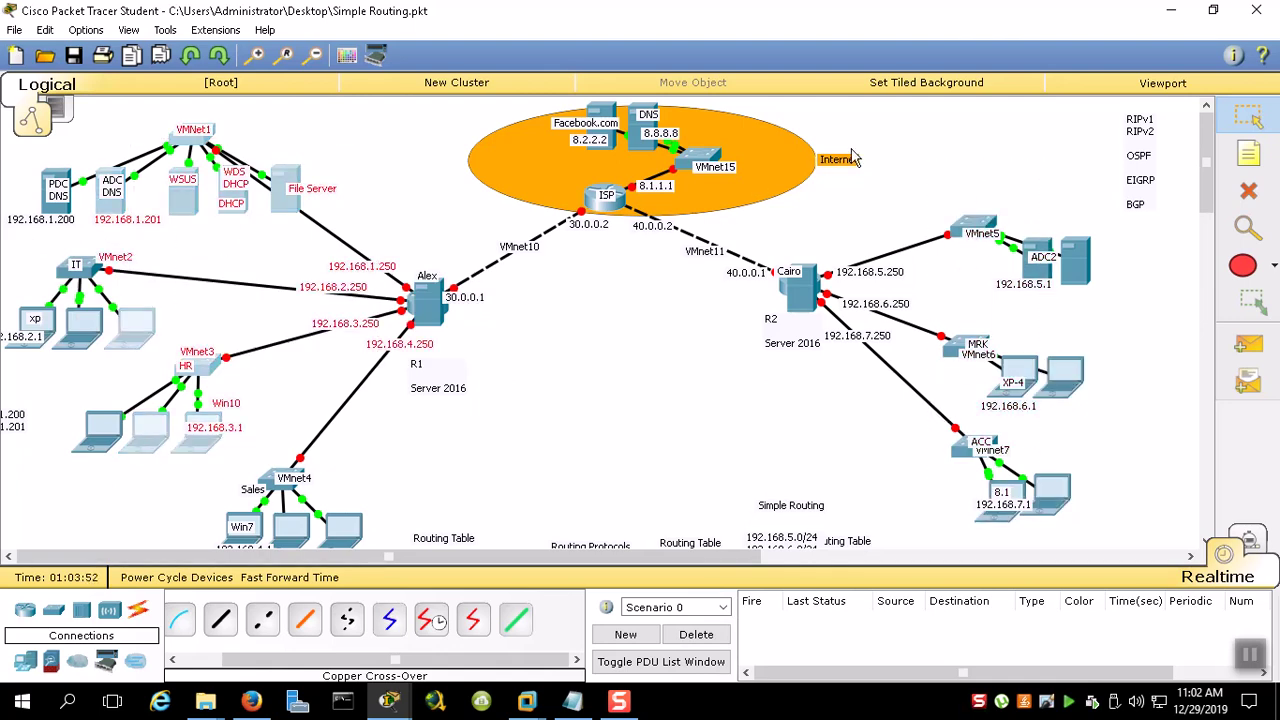
{"action": "left_click", "coordinate": [760, 190]}
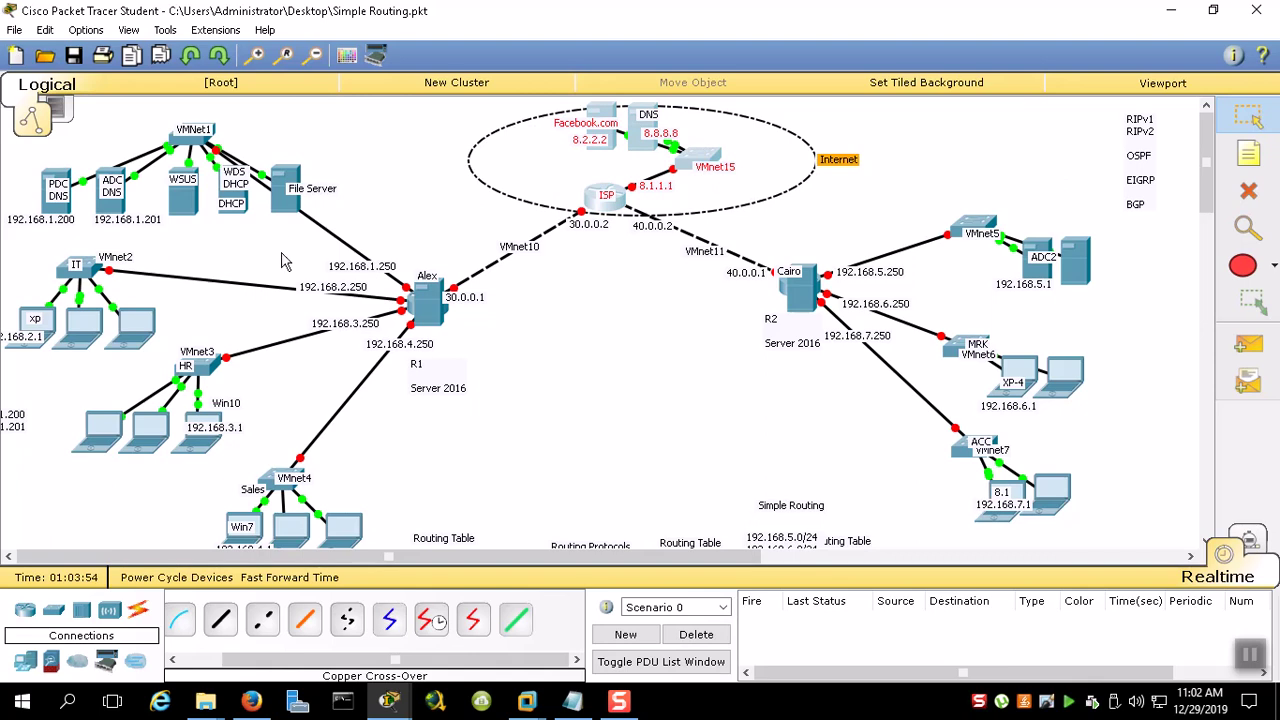
{"action": "left_click", "coordinate": [351, 149]}
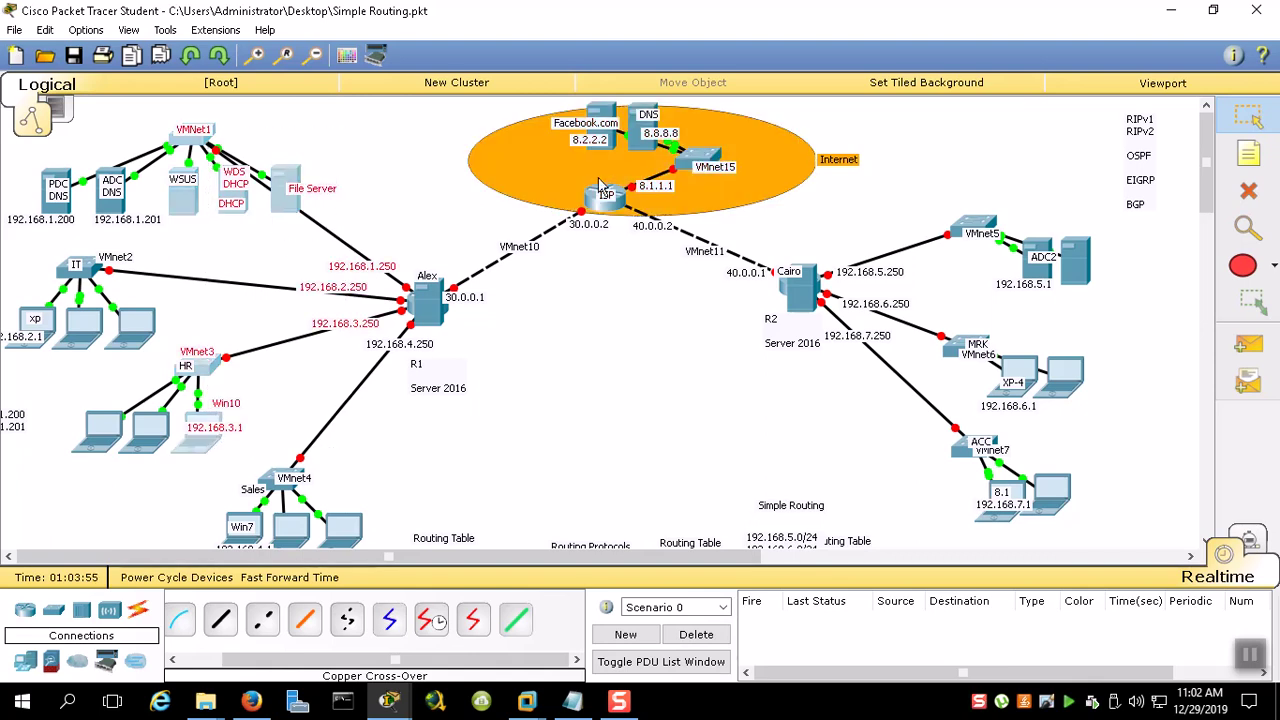
{"action": "left_click", "coordinate": [628, 341]}
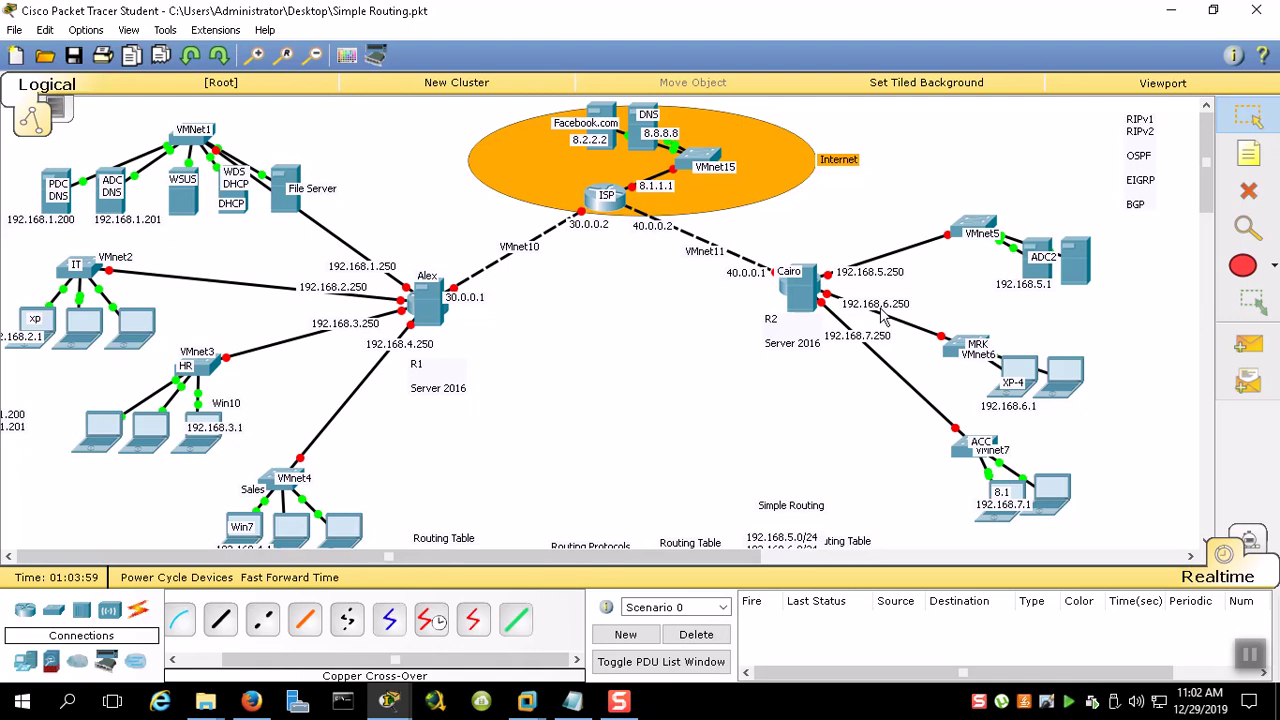
Return to XP(4) and switch its TCP/IP settings to a manual IP address, entering 192.168.6 as the network portion
{"action": "left_click", "coordinate": [530, 704]}
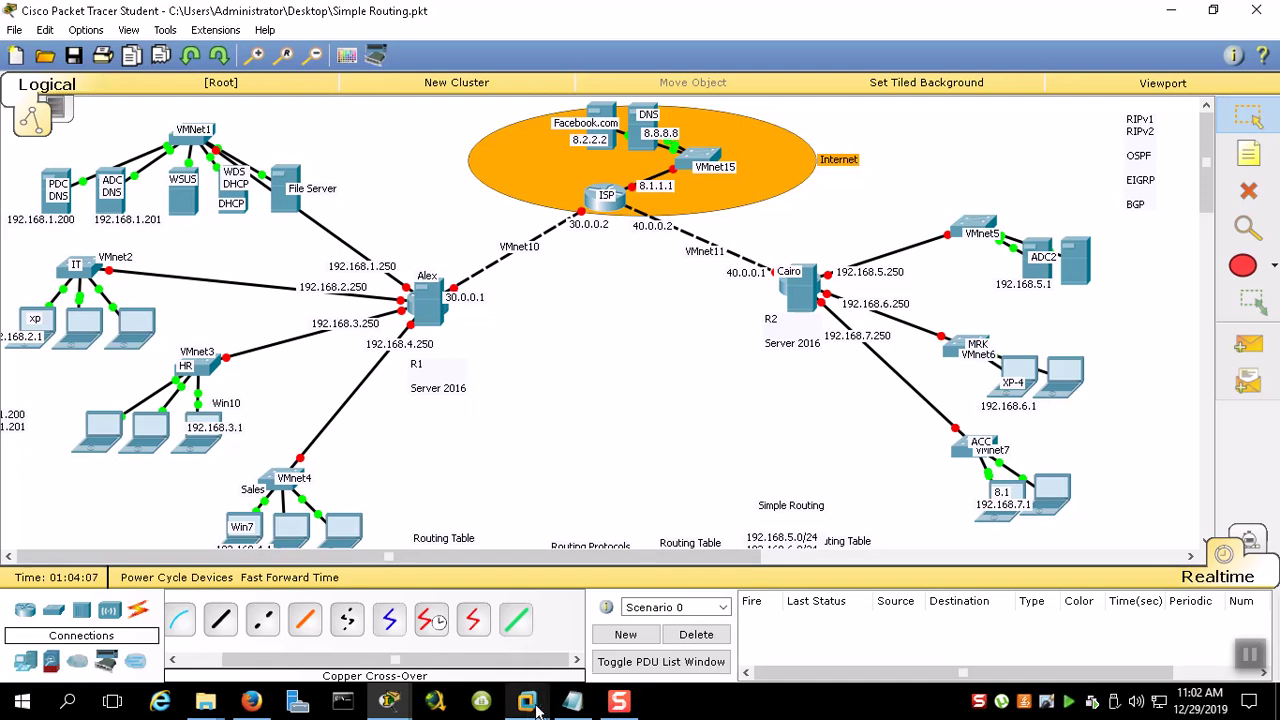
{"action": "mouse_move", "coordinate": [527, 704]}
{"action": "left_click", "coordinate": [1024, 596]}
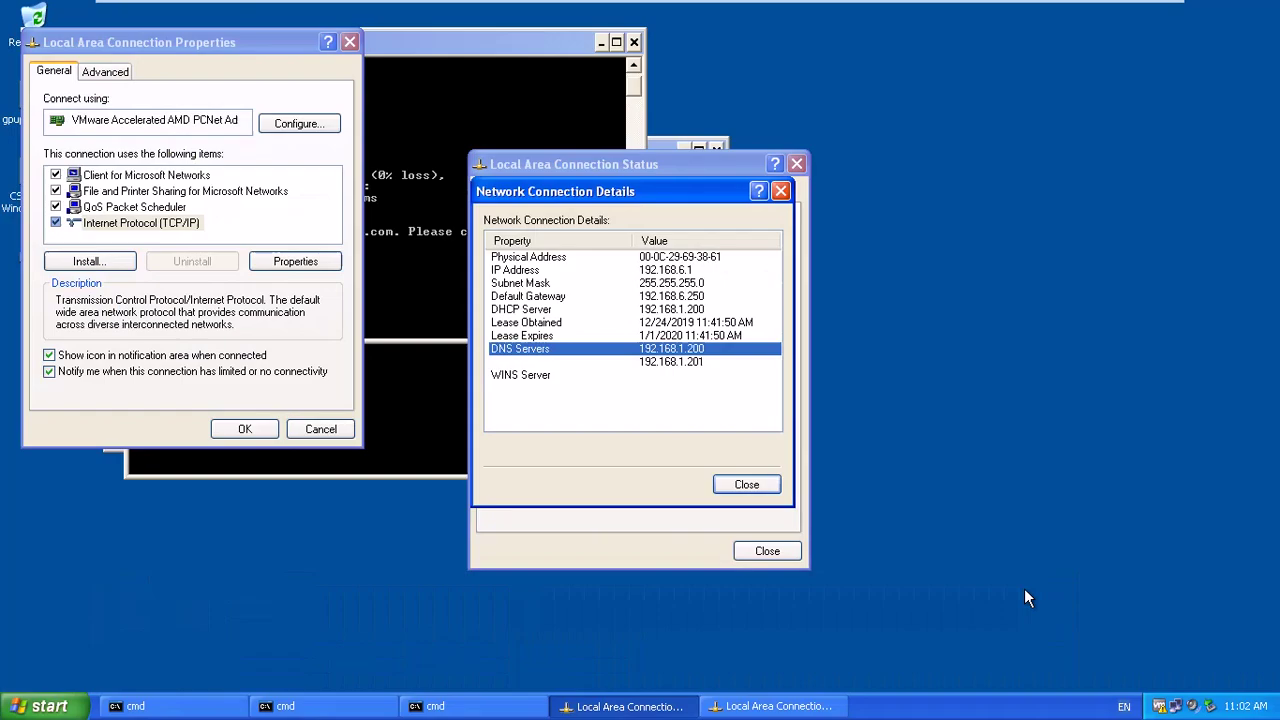
{"action": "double_click", "coordinate": [160, 228]}
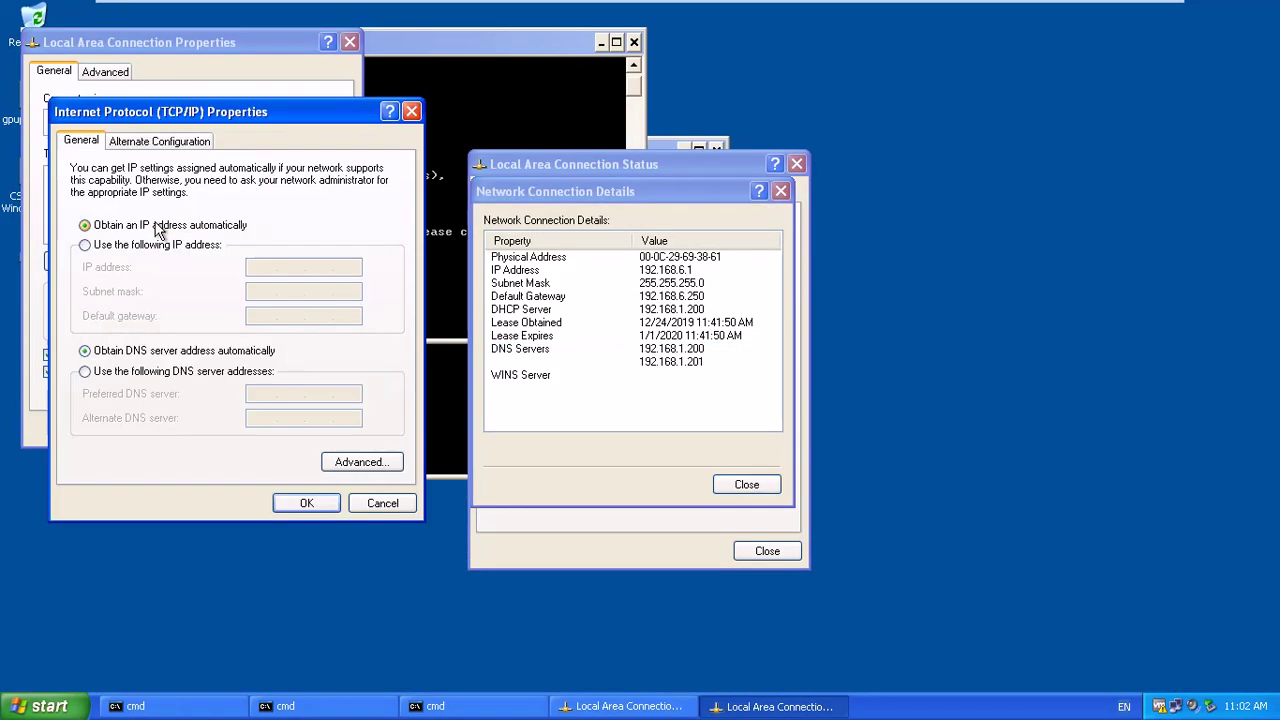
{"action": "left_click", "coordinate": [174, 245]}
{"action": "left_click", "coordinate": [259, 266]}
{"action": "type", "text": "192.1"}
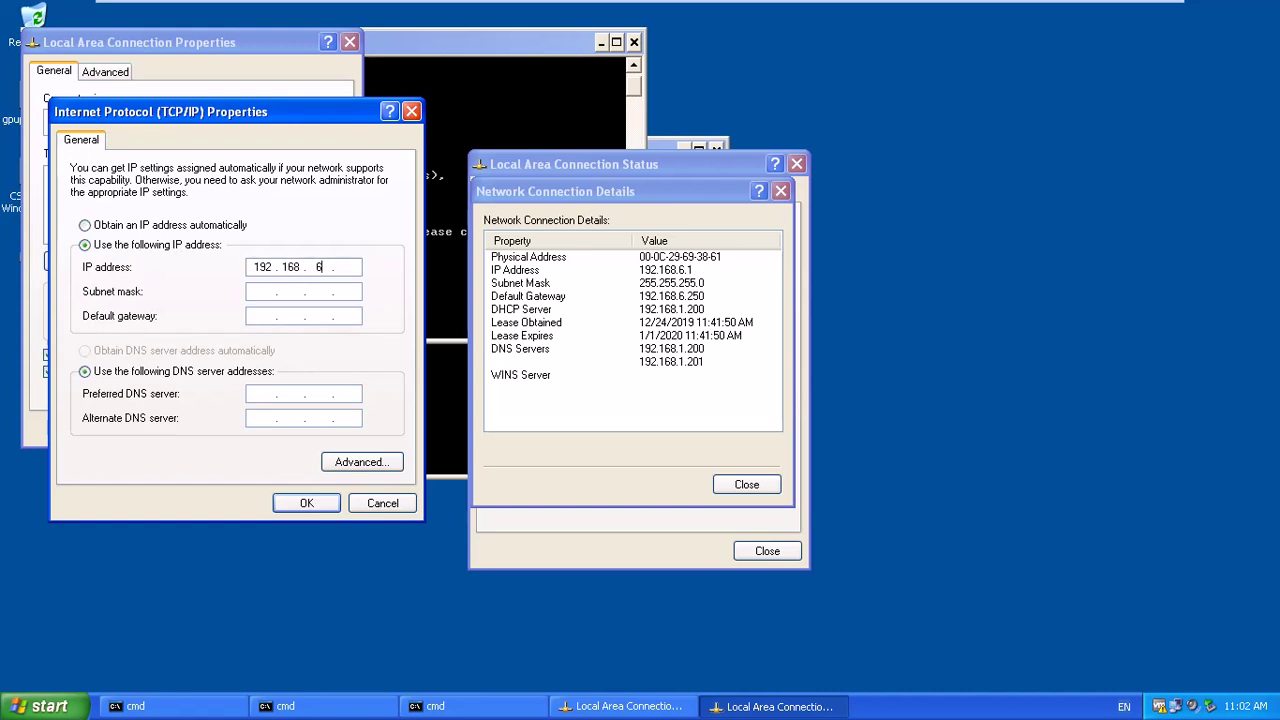